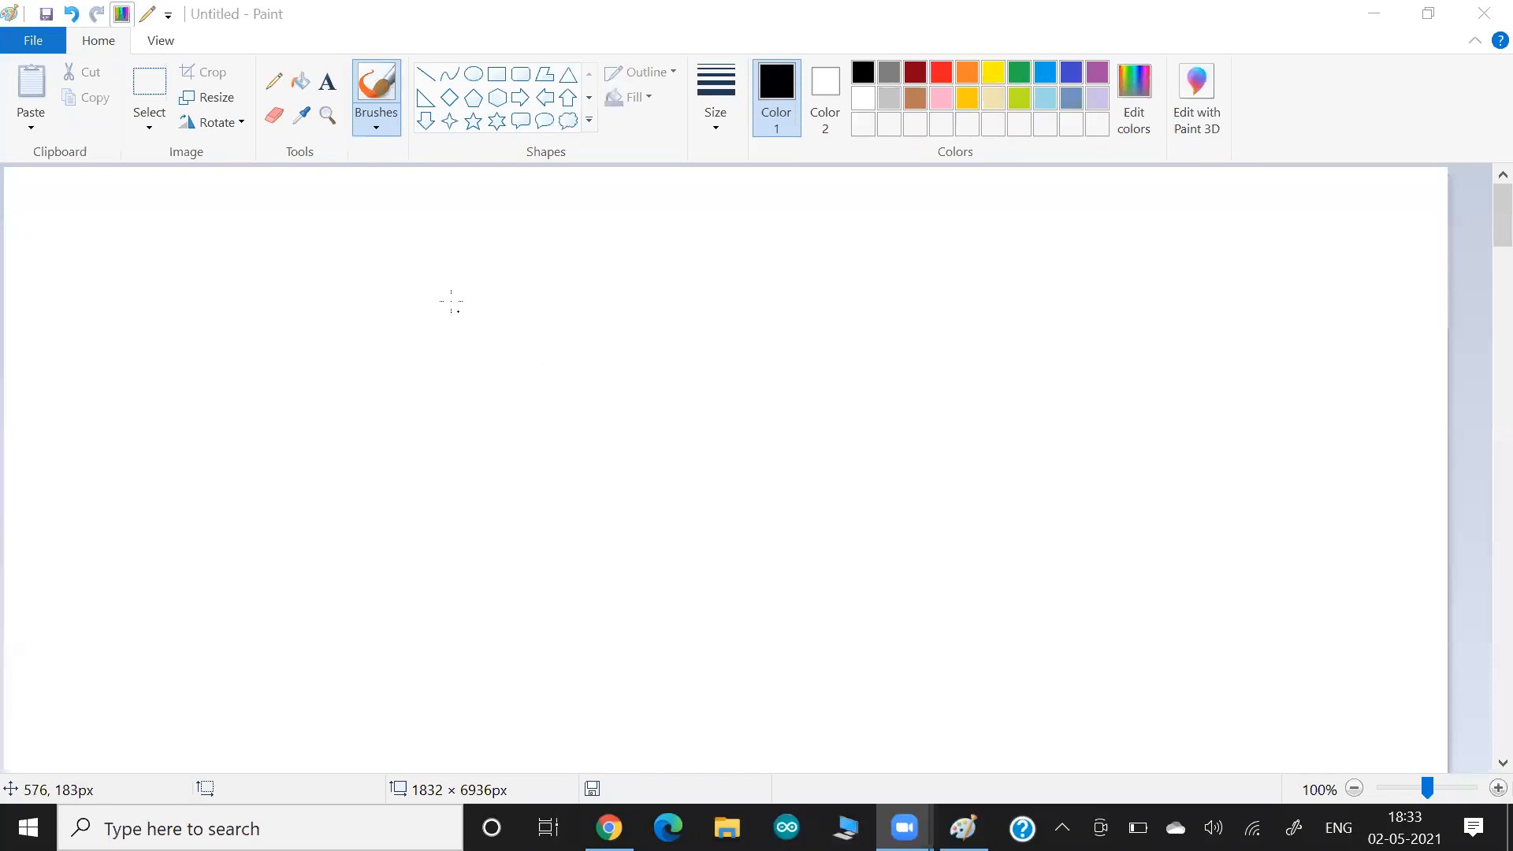
# Handwrite "ECR" in black with the brush near the top of the canvas.
pyautogui.click(416, 280)
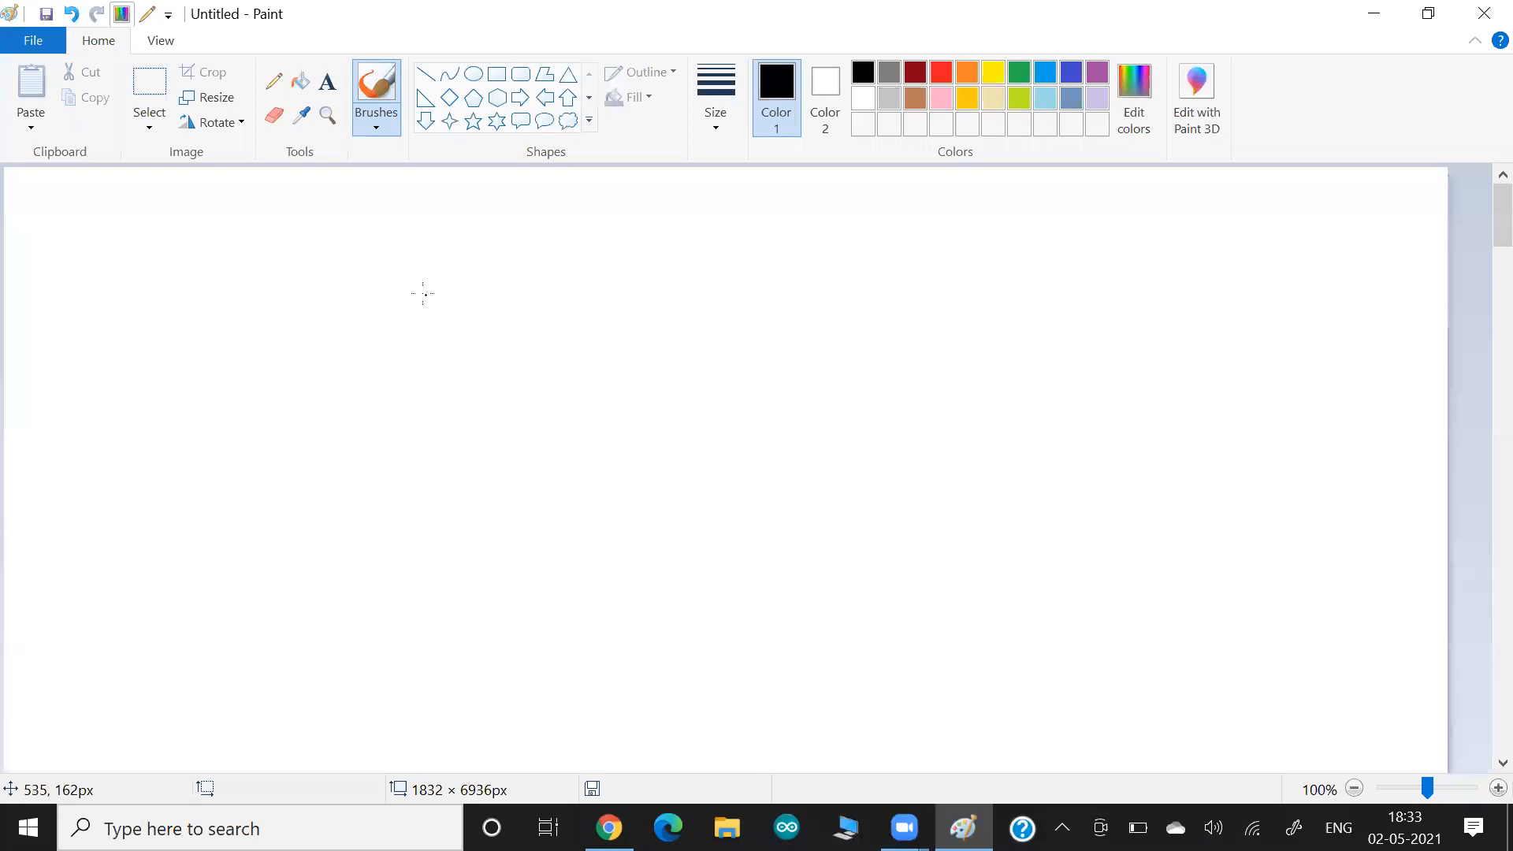
pyautogui.moveTo(419, 293); pyautogui.dragTo(419, 325)
pyautogui.moveTo(446, 300); pyautogui.dragTo(446, 324)
pyautogui.moveTo(455, 307); pyautogui.dragTo(478, 307)
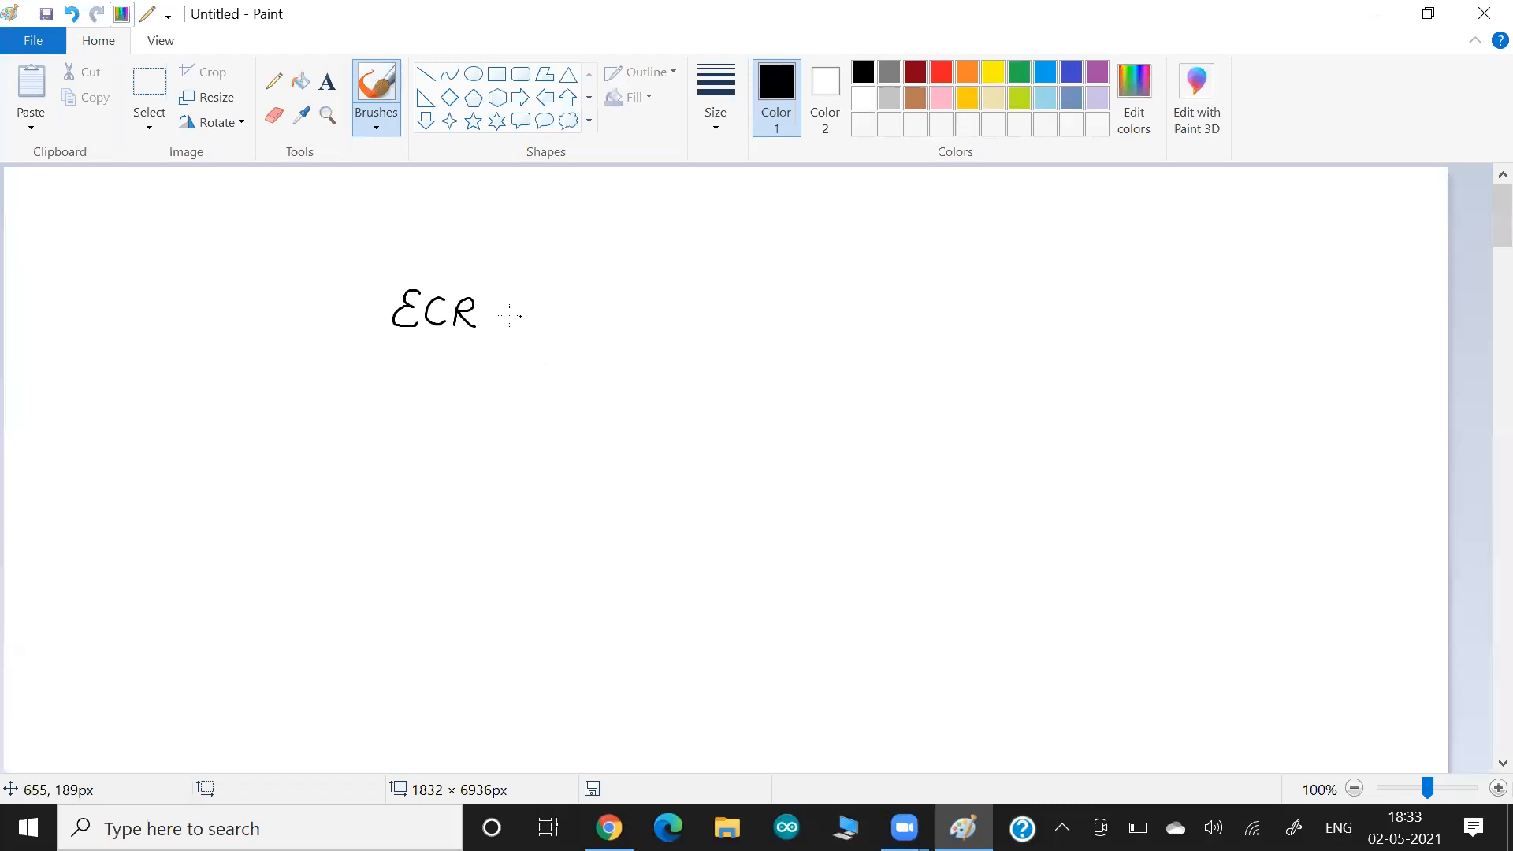
# Add a slash and "Fargate" beside ECR, with a small arrow leading to an underlined "Serverless".
pyautogui.moveTo(562, 269); pyautogui.dragTo(482, 359)
pyautogui.moveTo(613, 290); pyautogui.dragTo(589, 335)
pyautogui.moveTo(585, 311)
pyautogui.mouseDown()
pyautogui.moveTo(607, 307)
pyautogui.moveTo(631, 332)
pyautogui.moveTo(665, 325)
pyautogui.moveTo(635, 358)
pyautogui.moveTo(687, 346)
pyautogui.mouseUp()
pyautogui.moveTo(694, 340)
pyautogui.mouseDown()
pyautogui.moveTo(696, 307)
pyautogui.moveTo(723, 343)
pyautogui.mouseUp()
pyautogui.moveTo(717, 326)
pyautogui.mouseDown()
pyautogui.moveTo(713, 387)
pyautogui.moveTo(750, 392)
pyautogui.moveTo(731, 410)
pyautogui.moveTo(764, 414)
pyautogui.mouseUp()
pyautogui.moveTo(783, 402); pyautogui.dragTo(835, 417)
pyautogui.moveTo(843, 392)
pyautogui.mouseDown()
pyautogui.moveTo(840, 426)
pyautogui.moveTo(868, 431)
pyautogui.mouseUp()
pyautogui.moveTo(891, 448); pyautogui.dragTo(794, 433)
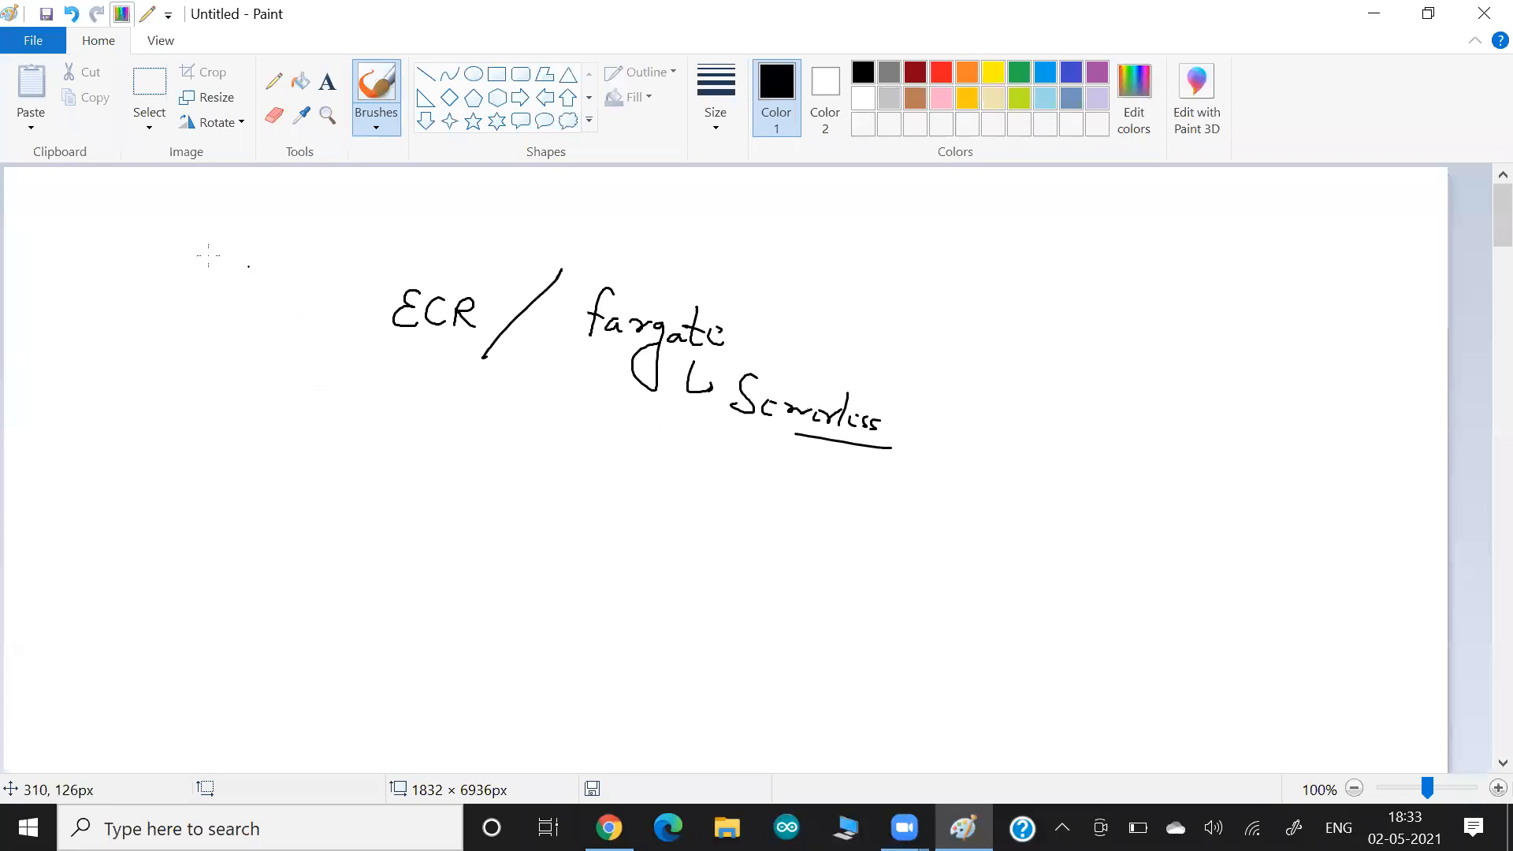
# Write an underlined "ECS" heading above and before ECR, with a bent arrow pointing towards ECR.
pyautogui.moveTo(199, 207)
pyautogui.mouseDown()
pyautogui.moveTo(208, 236)
pyautogui.moveTo(230, 234)
pyautogui.mouseUp()
pyautogui.moveTo(255, 215); pyautogui.dragTo(241, 237)
pyautogui.moveTo(197, 253)
pyautogui.mouseDown()
pyautogui.moveTo(277, 255)
pyautogui.moveTo(219, 280)
pyautogui.moveTo(290, 296)
pyautogui.mouseUp()
pyautogui.moveTo(277, 288); pyautogui.dragTo(274, 306)
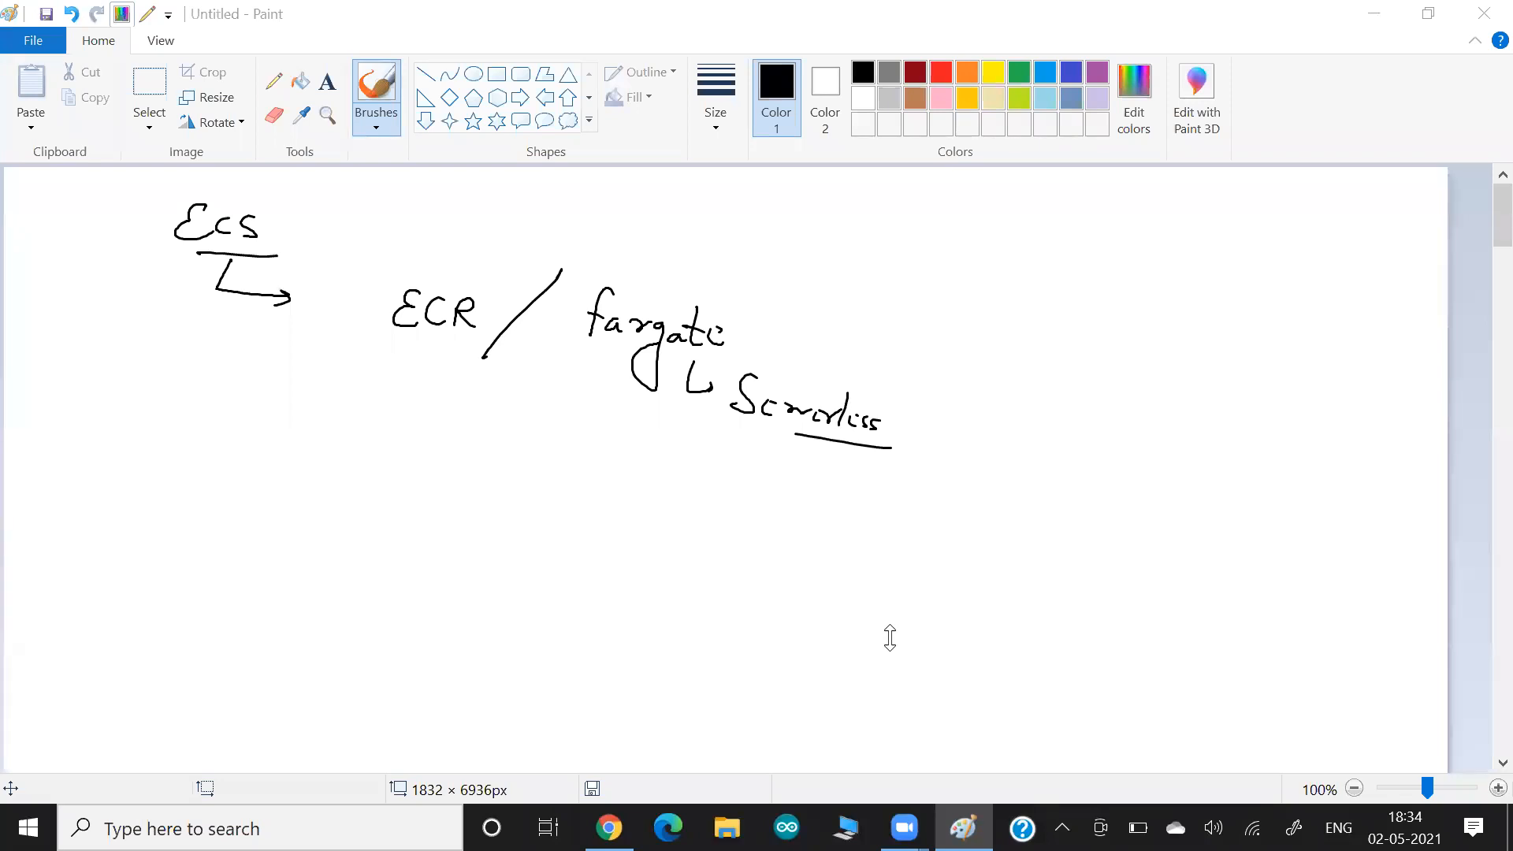
# Open Oracle VM VirtualBox, start the "rhel8.0 GUI" virtual machine and minimize its window.
pyautogui.press('super')
pyautogui.write('virtu')
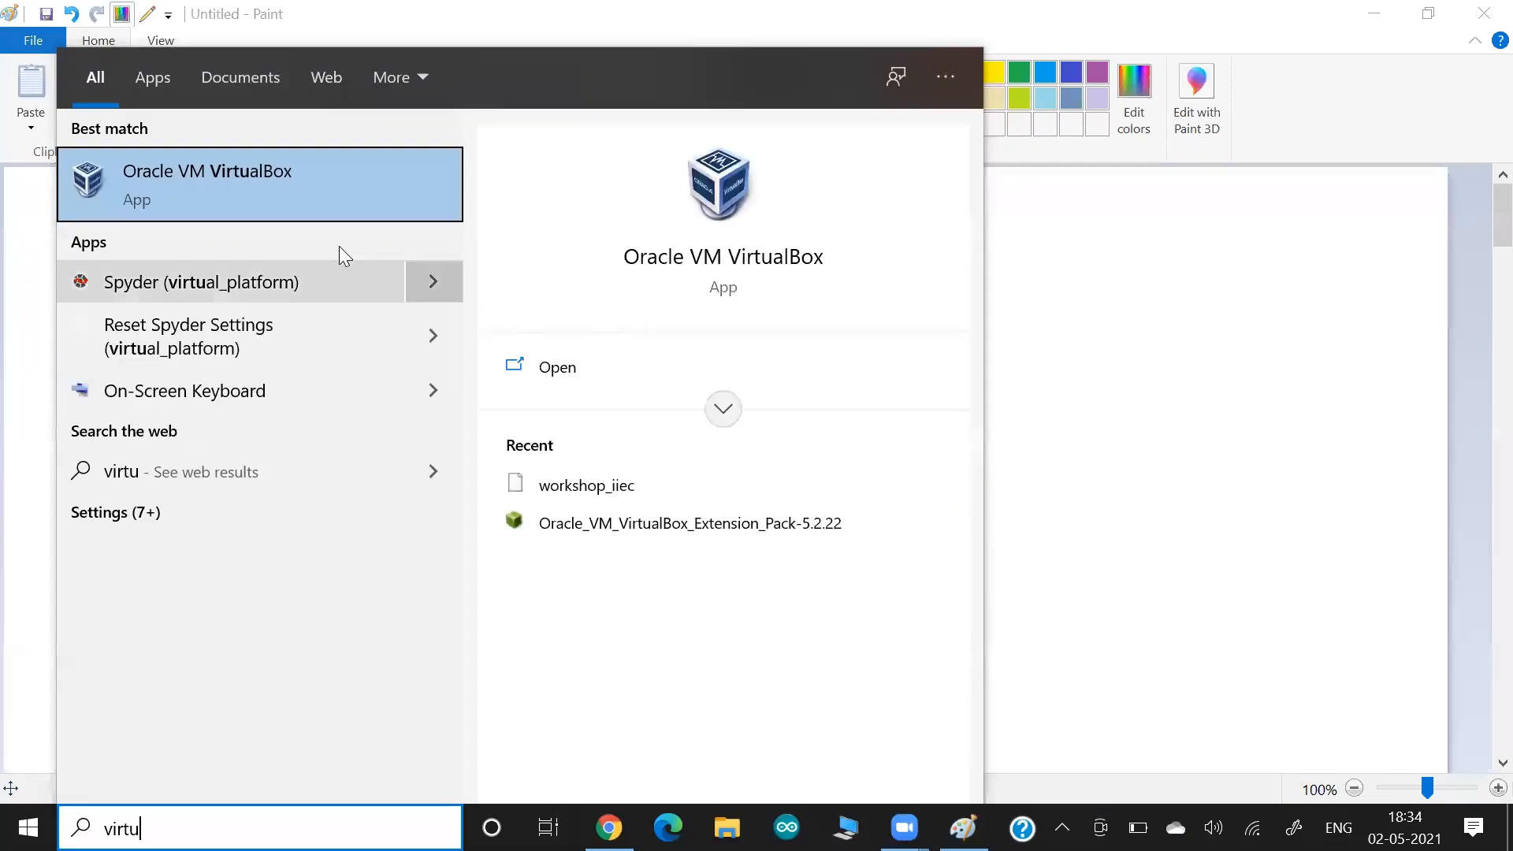
pyautogui.click(307, 199)
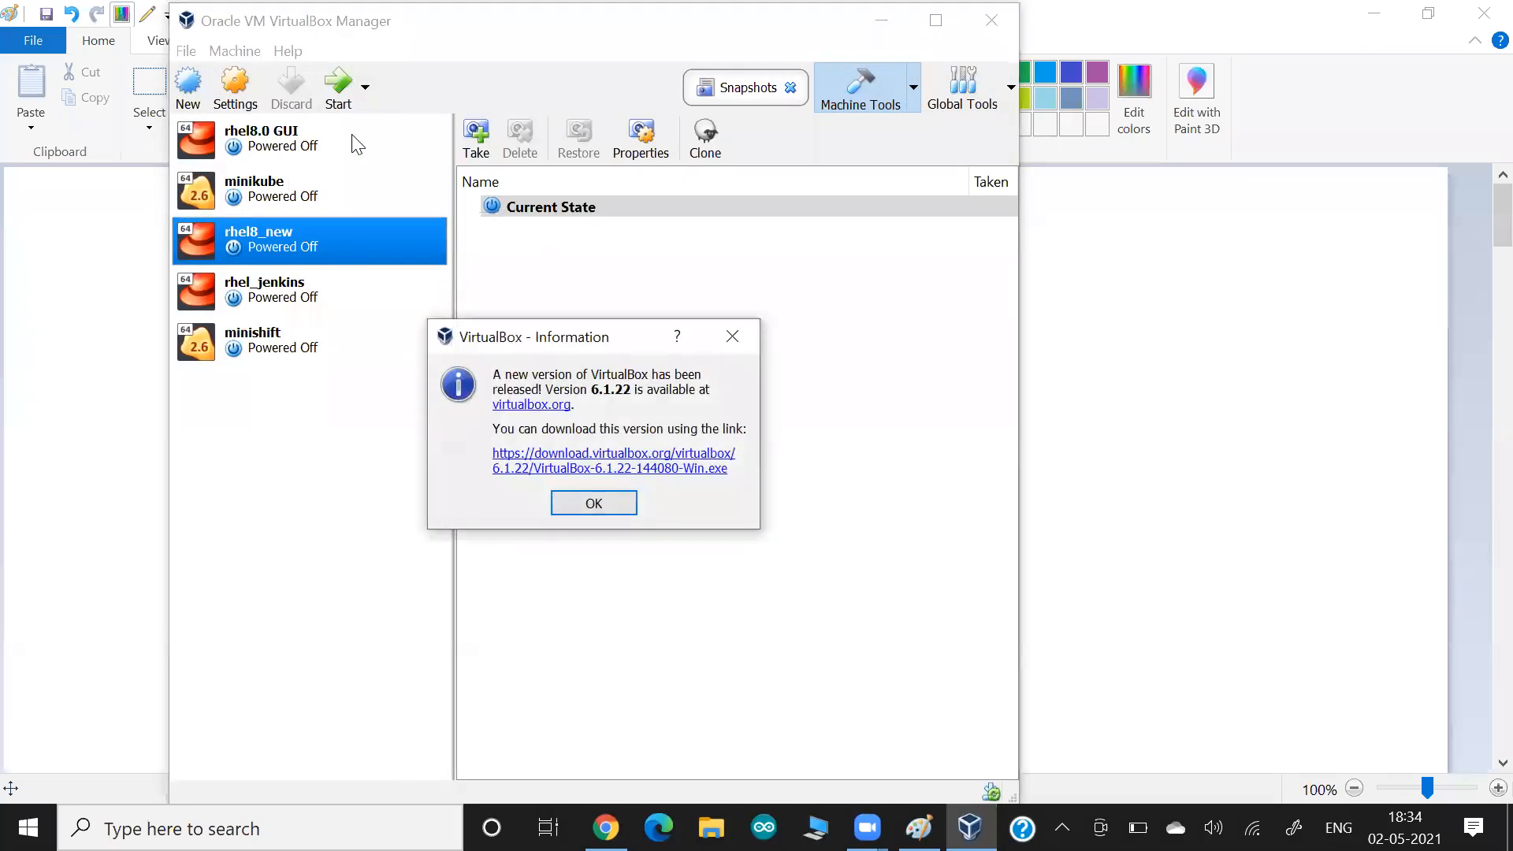
pyautogui.click(594, 509)
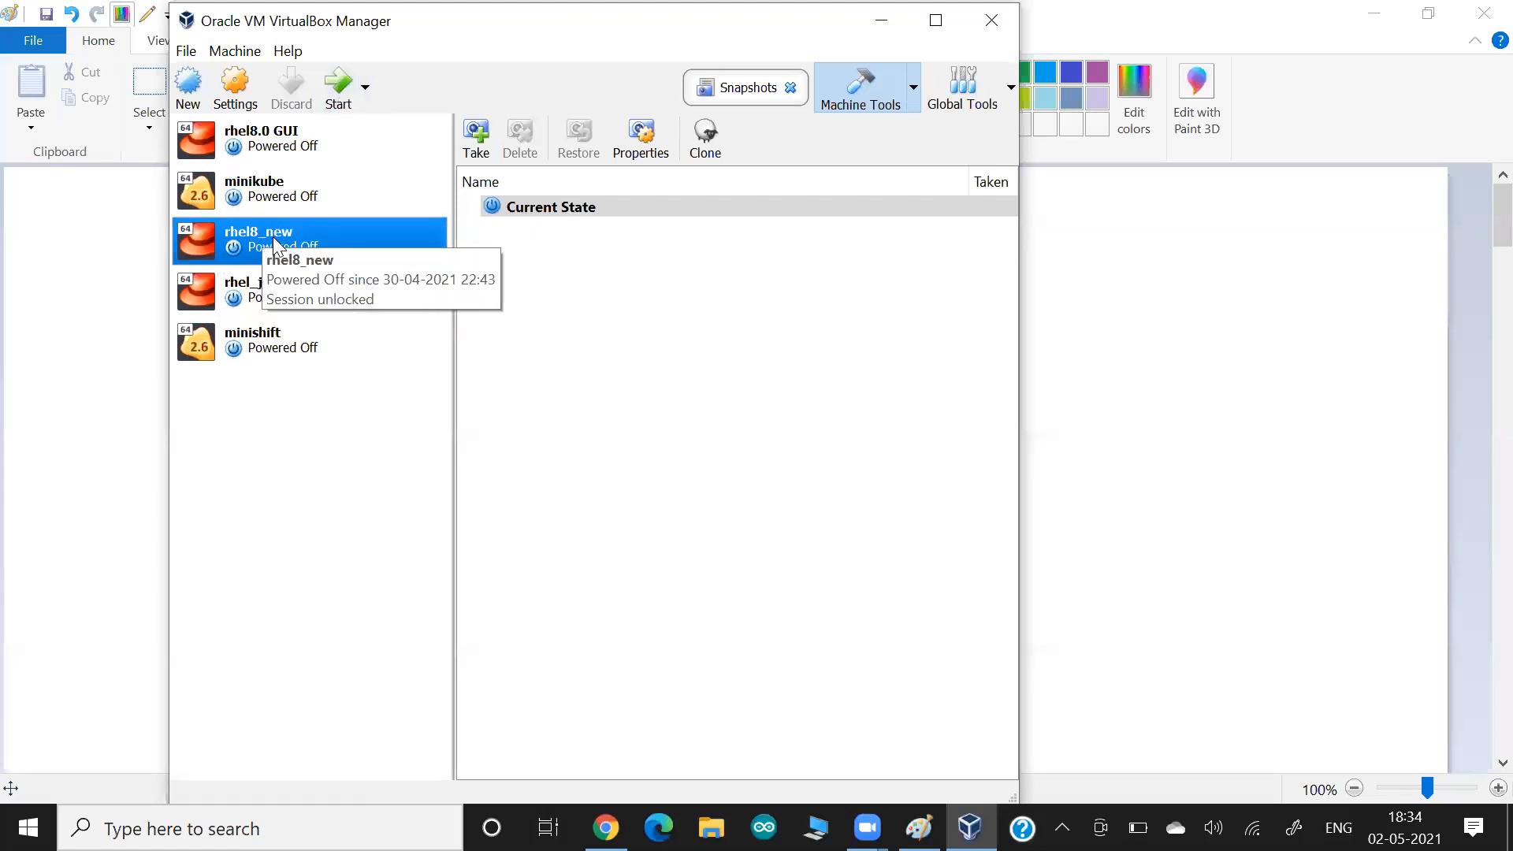
pyautogui.click(275, 146)
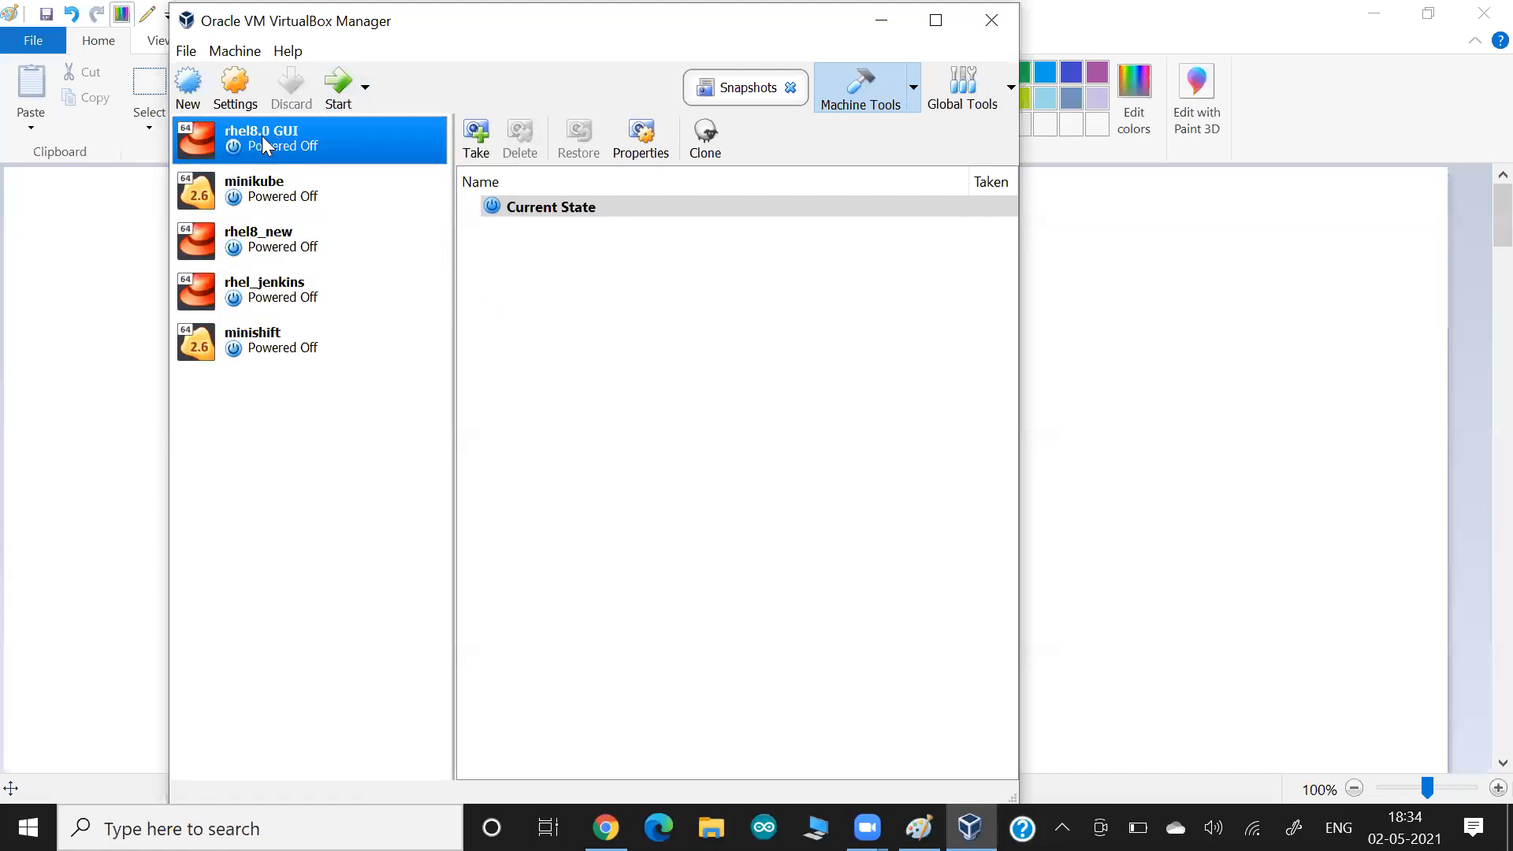
pyautogui.click(332, 98)
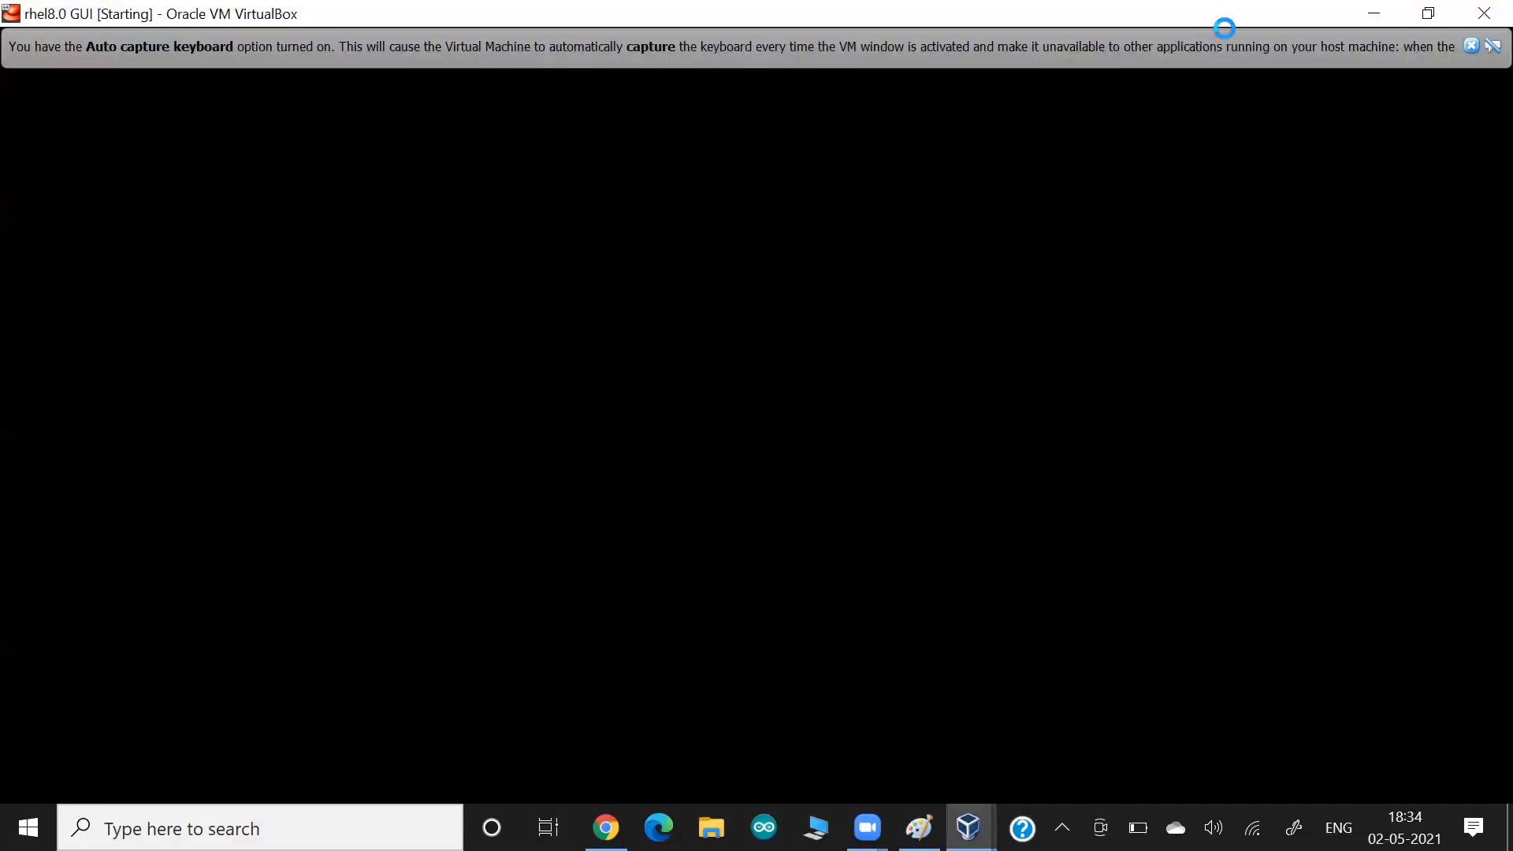
pyautogui.click(1377, 14)
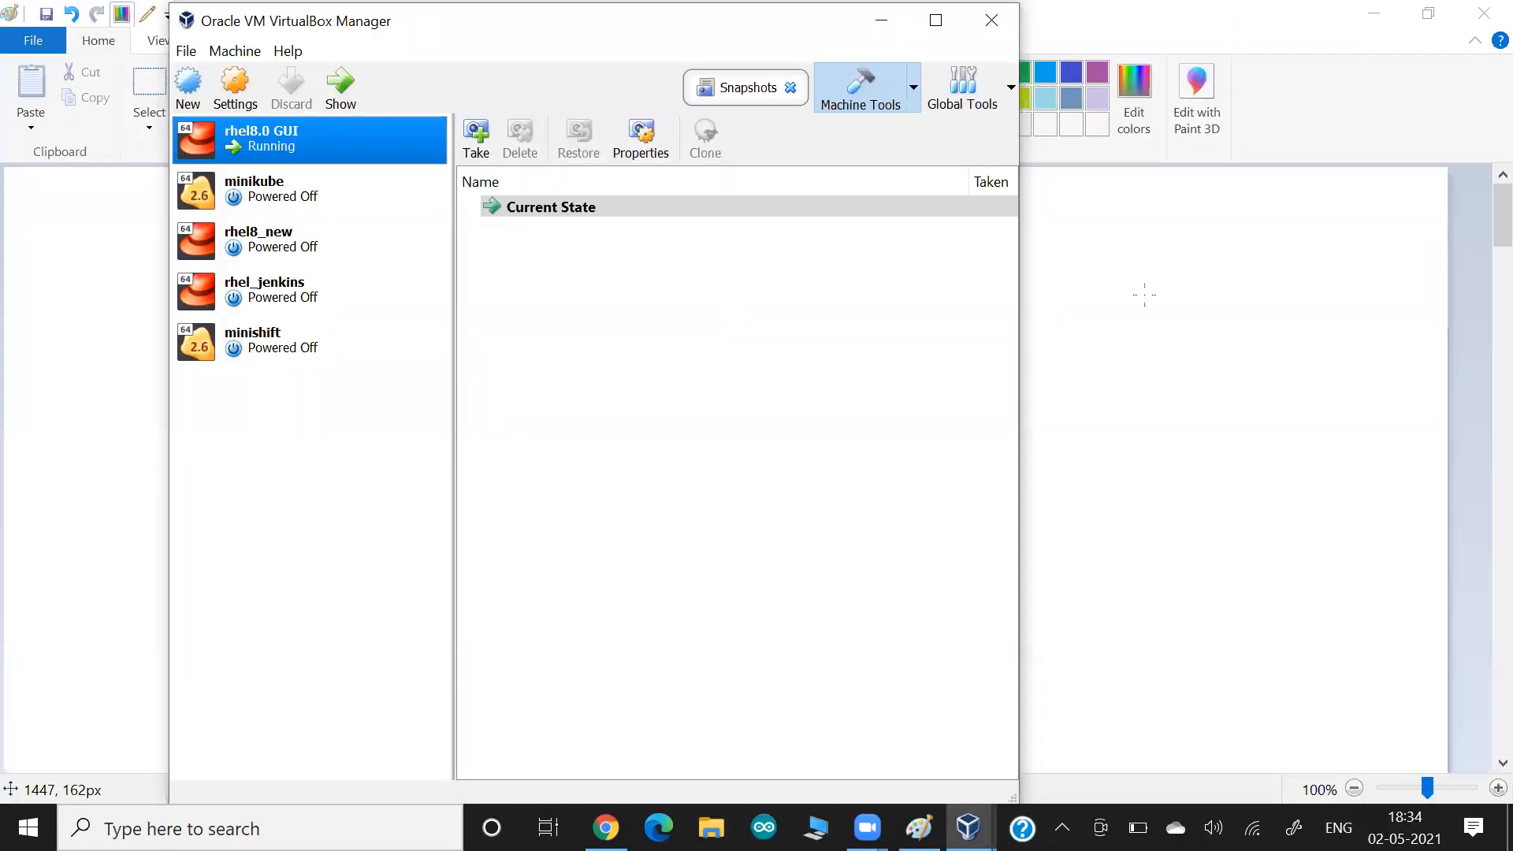
# Return to Paint and, on a blank canvas area, write "Image" with an arrow to a circled "Container".
pyautogui.click(1133, 365)
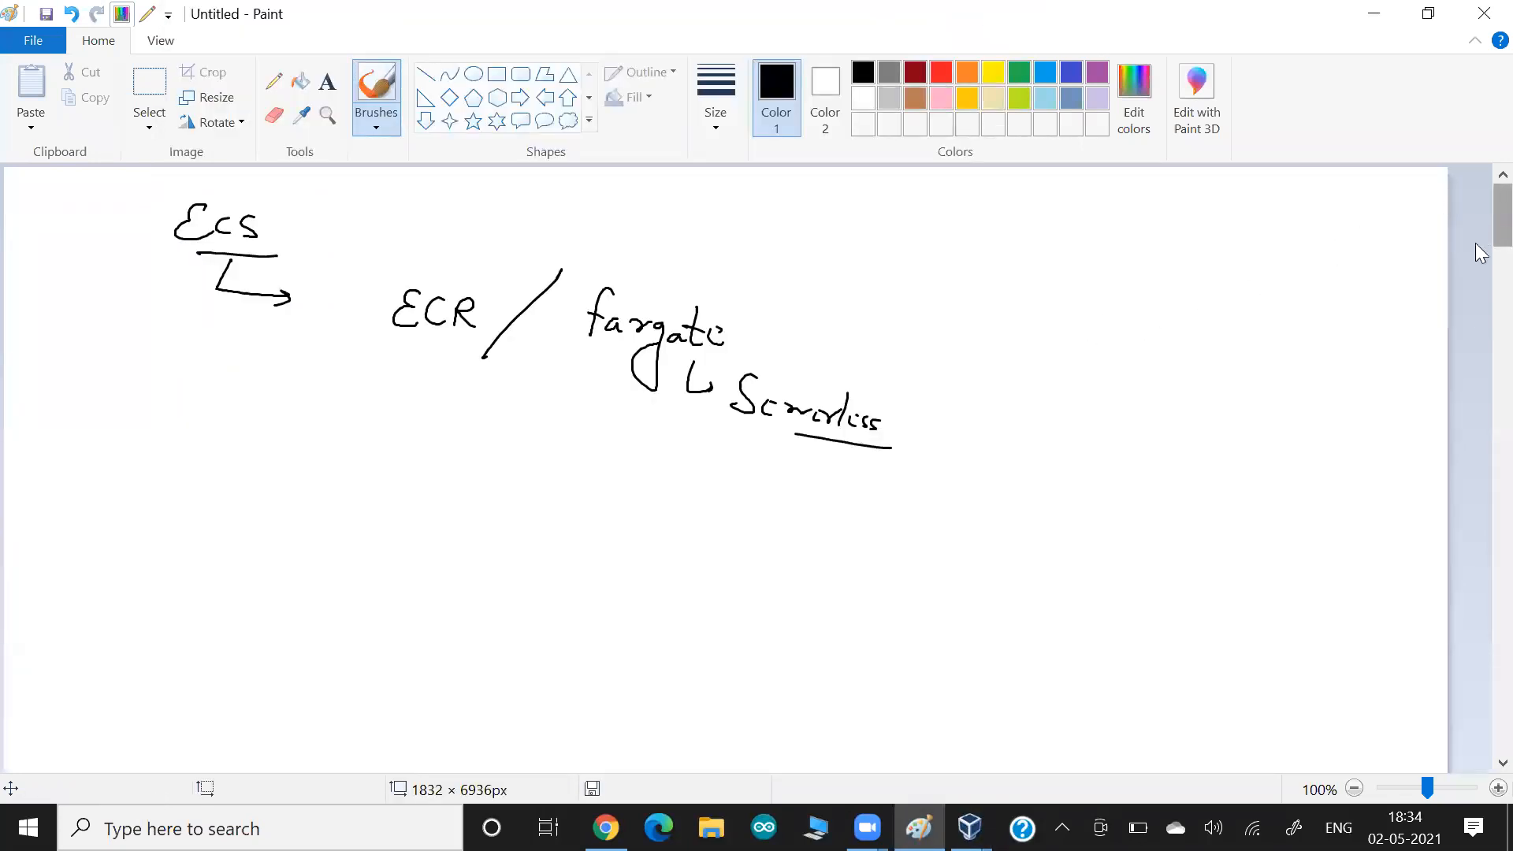
pyautogui.scroll(-5, 1475, 243)
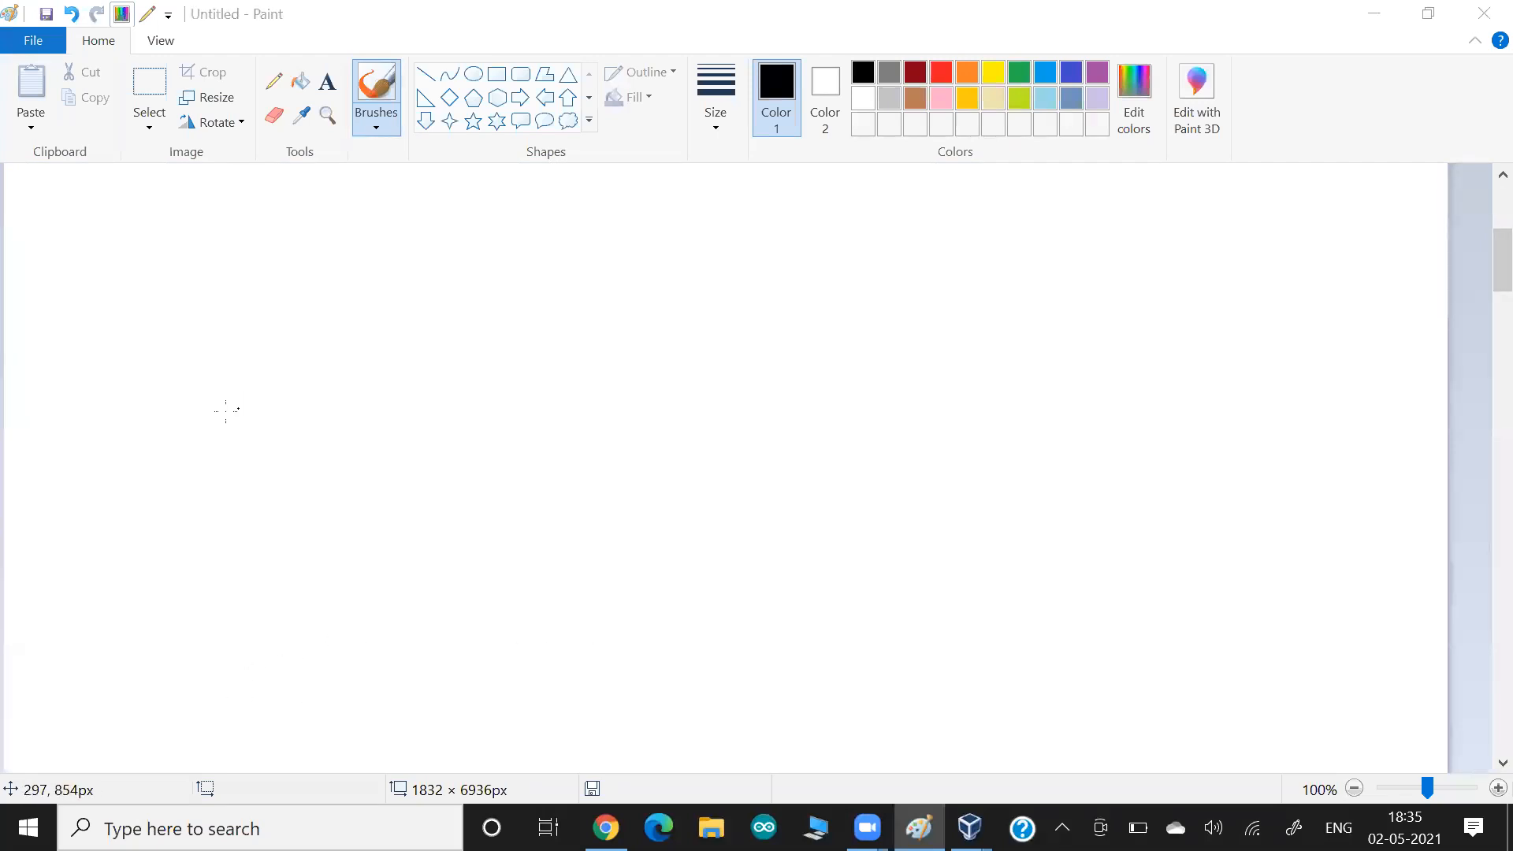
pyautogui.moveTo(243, 403)
pyautogui.mouseDown()
pyautogui.moveTo(239, 440)
pyautogui.moveTo(235, 401)
pyautogui.mouseUp()
pyautogui.moveTo(253, 439)
pyautogui.mouseDown()
pyautogui.moveTo(228, 440)
pyautogui.moveTo(334, 429)
pyautogui.moveTo(580, 511)
pyautogui.moveTo(576, 524)
pyautogui.moveTo(667, 525)
pyautogui.moveTo(748, 554)
pyautogui.moveTo(587, 543)
pyautogui.moveTo(769, 569)
pyautogui.moveTo(724, 502)
pyautogui.mouseUp()
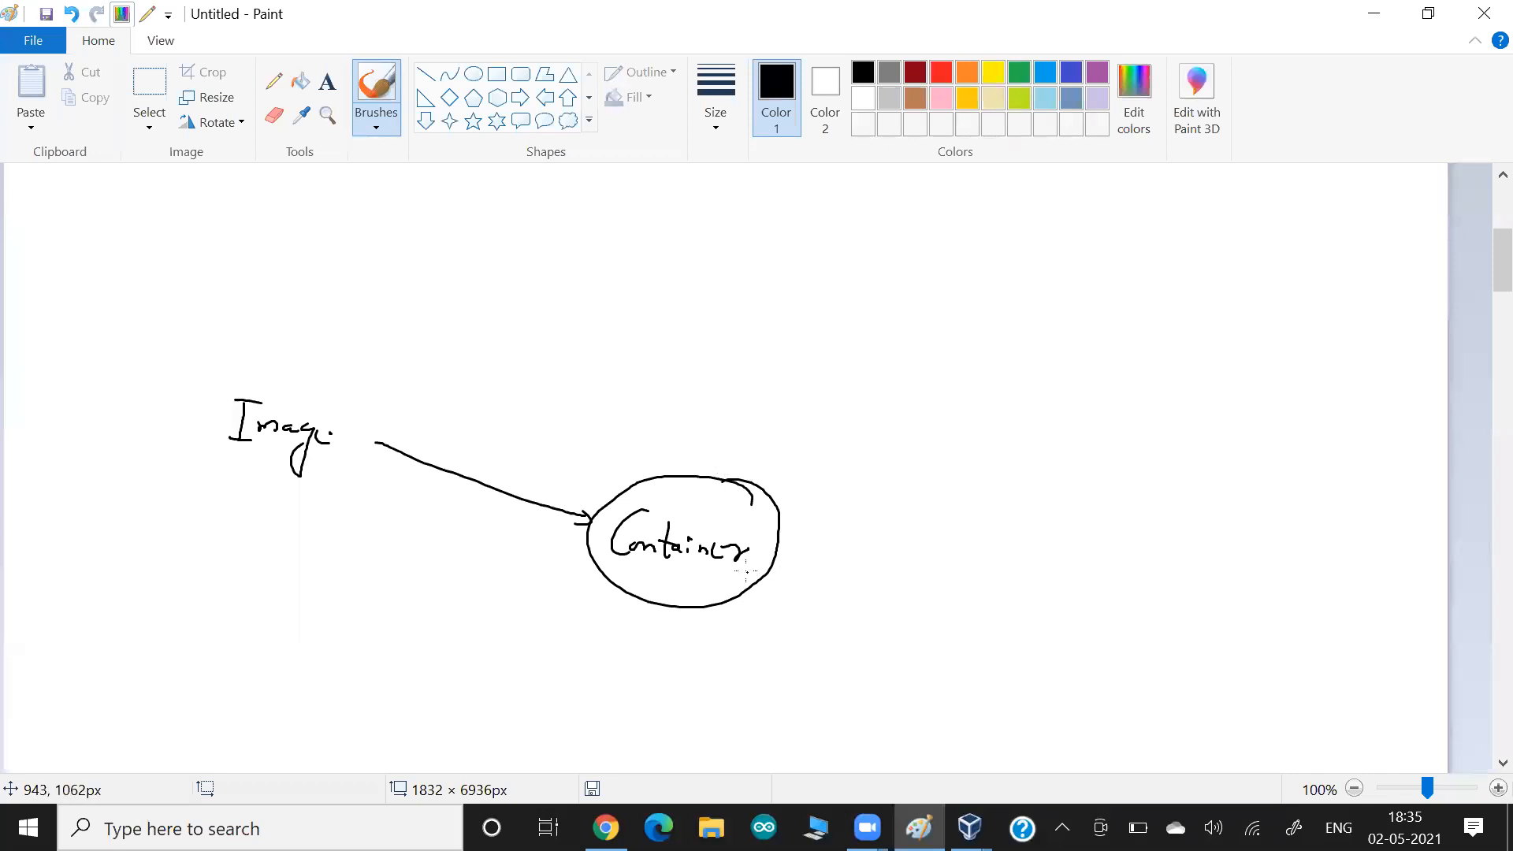
# Annotate the Container circle with equals signs followed by "O.S.".
pyautogui.moveTo(782, 561)
pyautogui.mouseDown()
pyautogui.moveTo(776, 579)
pyautogui.moveTo(788, 557)
pyautogui.mouseUp()
pyautogui.moveTo(796, 564); pyautogui.dragTo(805, 570)
pyautogui.moveTo(827, 559)
pyautogui.mouseDown()
pyautogui.moveTo(829, 581)
pyautogui.moveTo(825, 561)
pyautogui.mouseUp()
pyautogui.moveTo(858, 583); pyautogui.dragTo(866, 599)
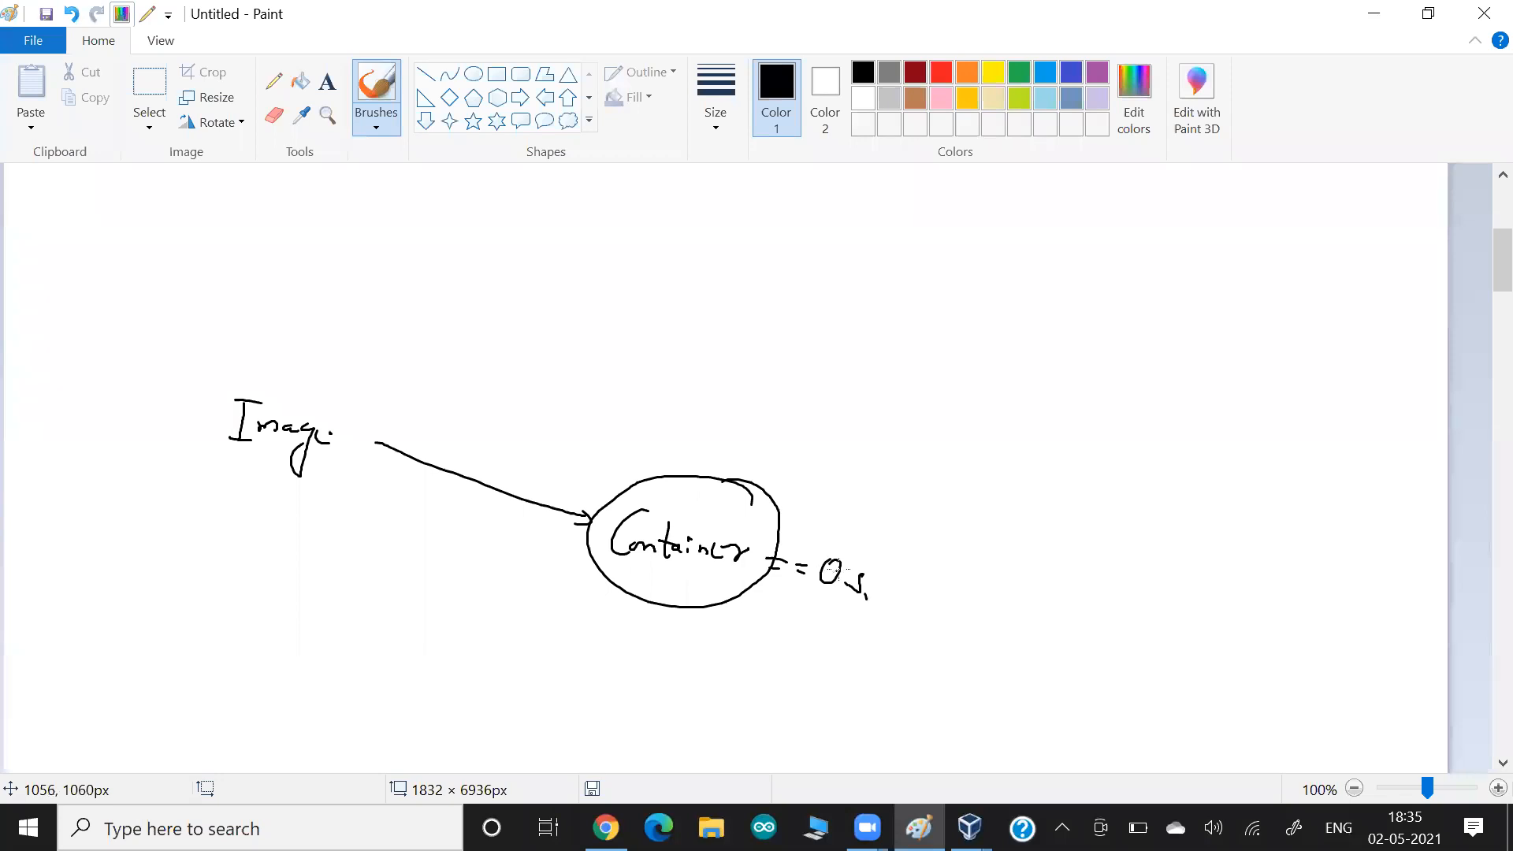
# Draw a box around "Image" and an arrow from the upper left into the box's corner.
pyautogui.moveTo(201, 370)
pyautogui.mouseDown()
pyautogui.moveTo(199, 470)
pyautogui.moveTo(232, 359)
pyautogui.moveTo(281, 473)
pyautogui.moveTo(194, 469)
pyautogui.mouseUp()
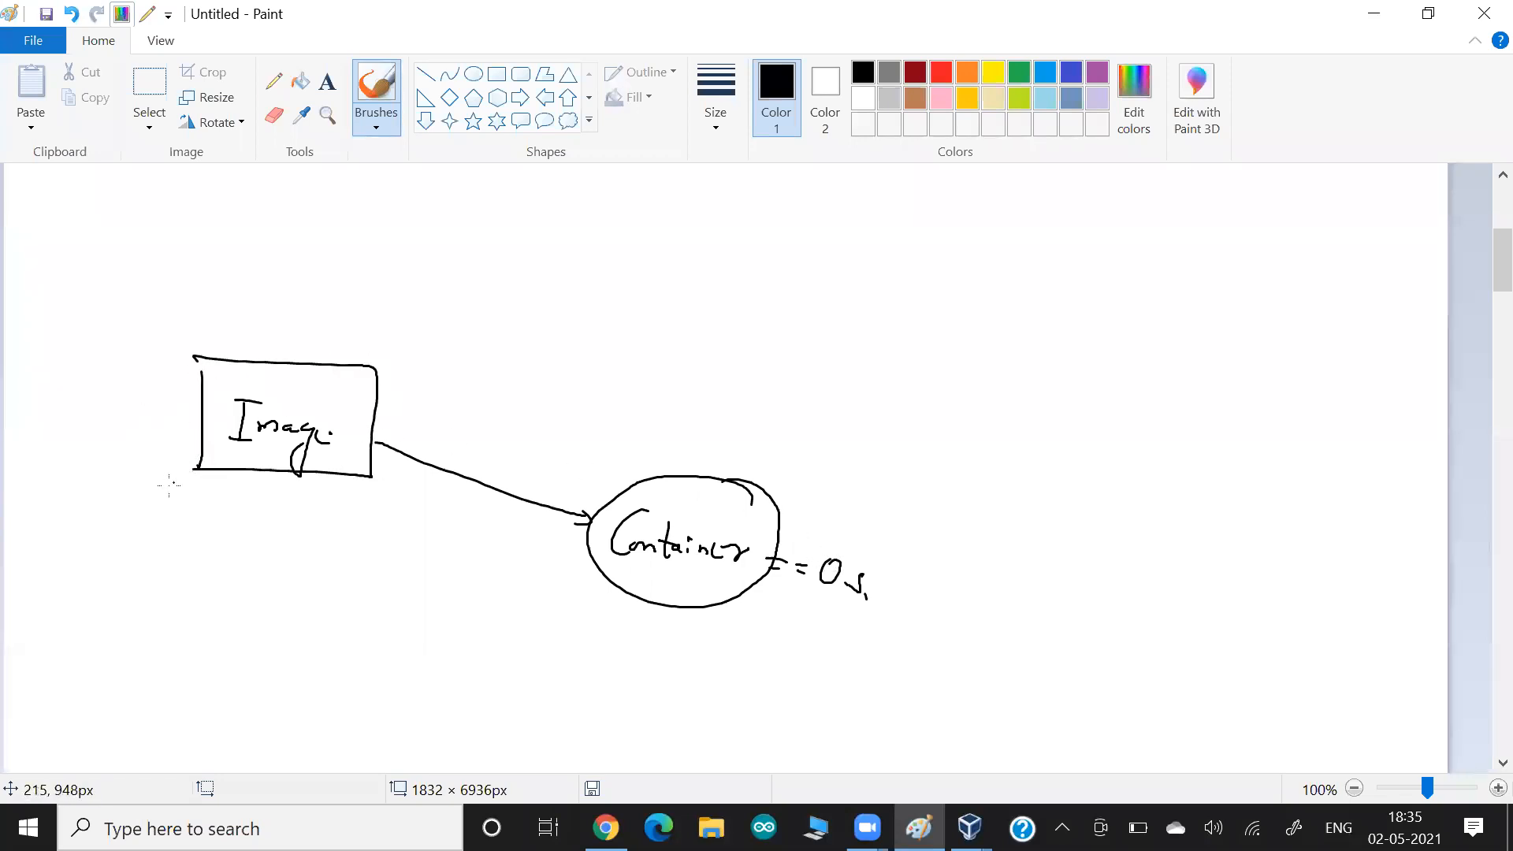
pyautogui.moveTo(92, 279); pyautogui.dragTo(201, 371)
pyautogui.moveTo(202, 360); pyautogui.dragTo(193, 373)
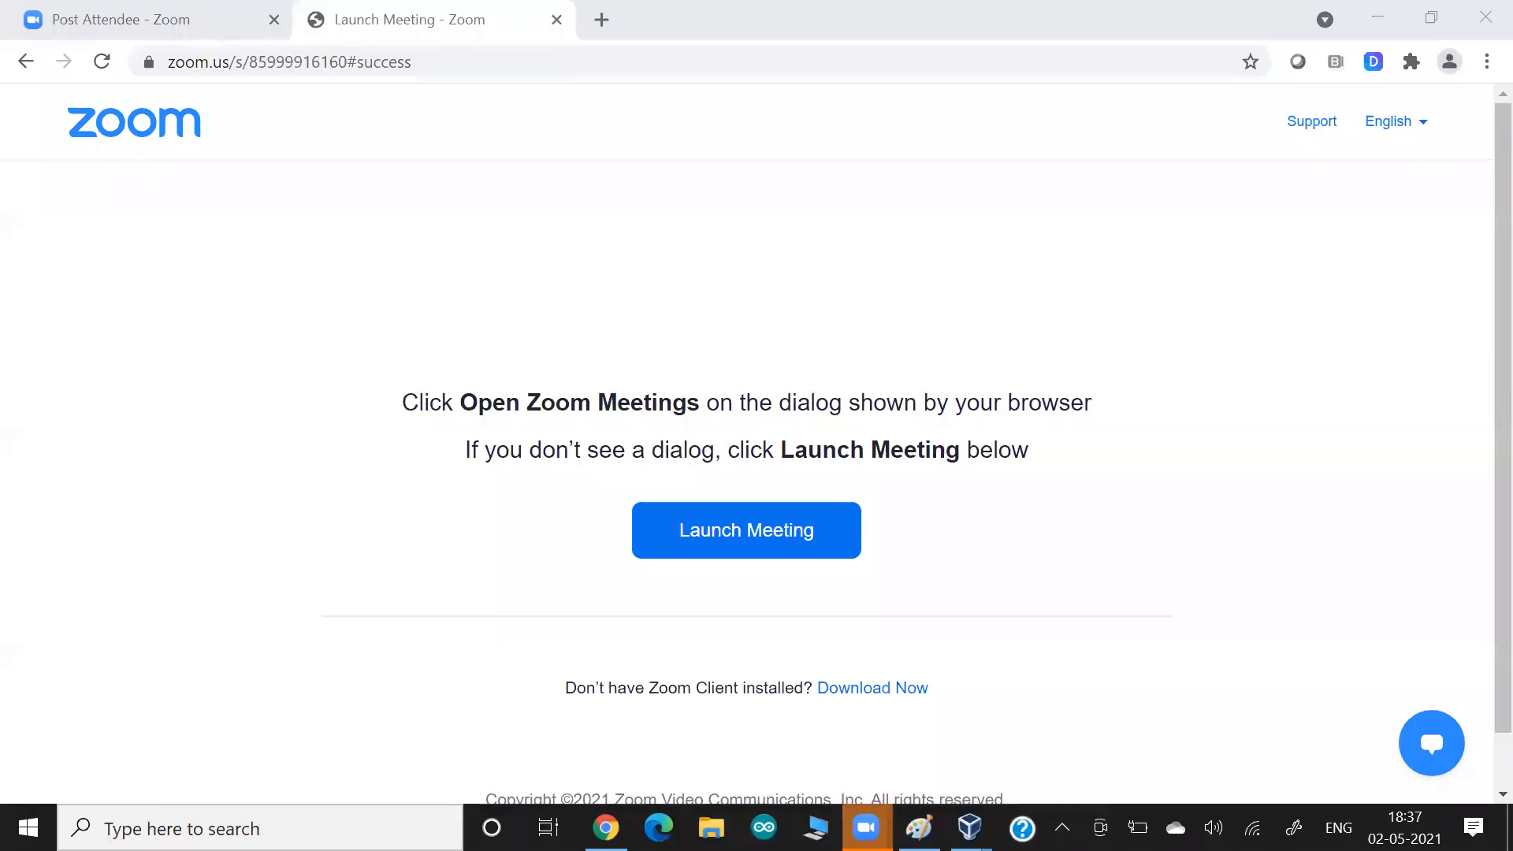
# Back in Paint, draw a second arrow into the lower-left corner of the Image box and label it "built".
pyautogui.hotkey('alt', 'Tab')
pyautogui.hotkey('alt', 'Tab')
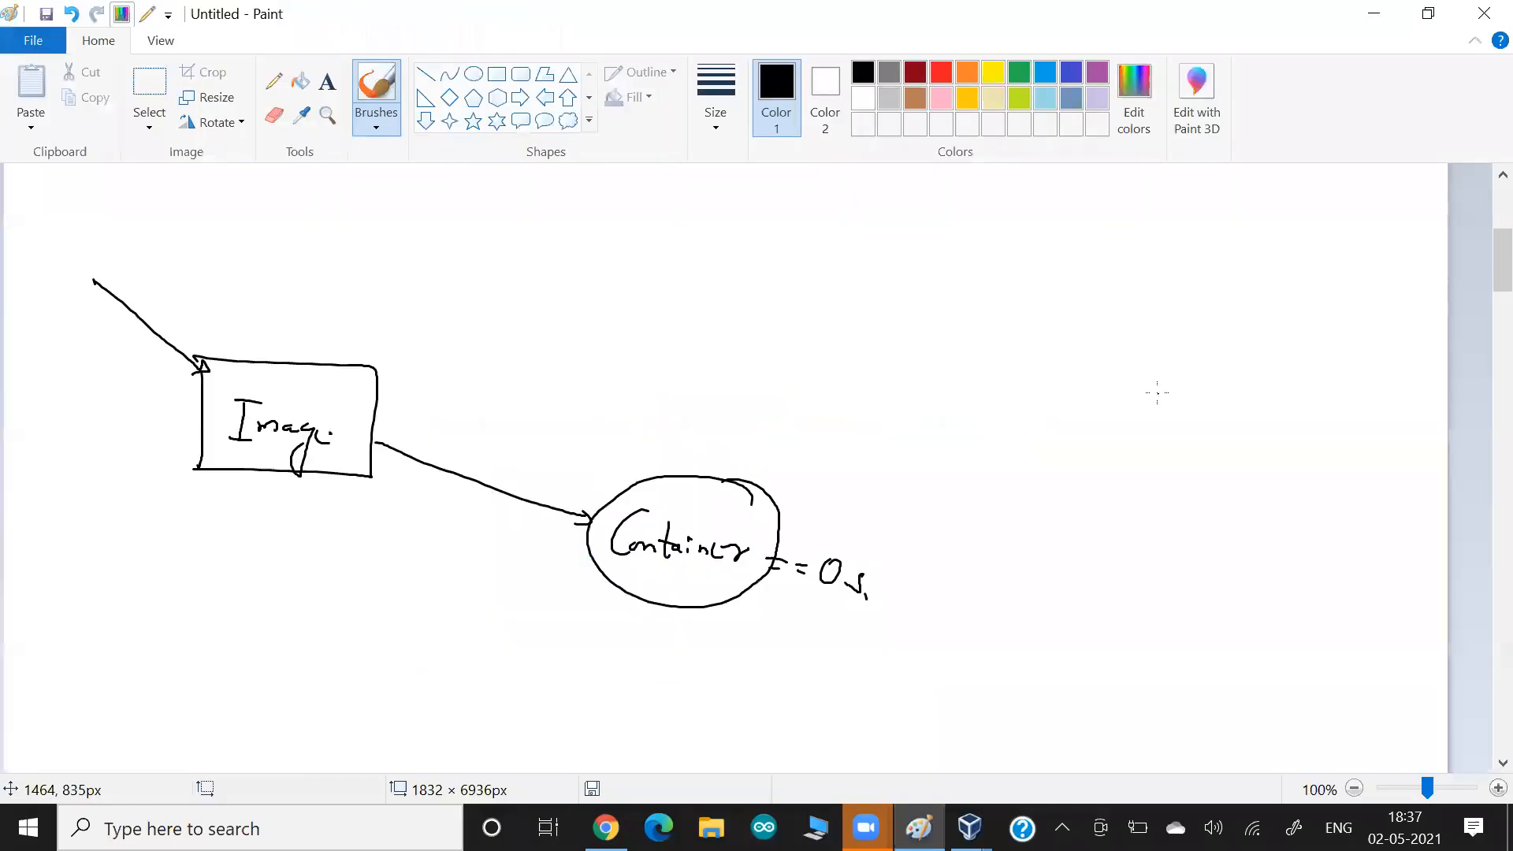
pyautogui.moveTo(67, 527); pyautogui.dragTo(200, 466)
pyautogui.moveTo(208, 453); pyautogui.dragTo(199, 468)
pyautogui.moveTo(139, 495)
pyautogui.mouseDown()
pyautogui.moveTo(136, 518)
pyautogui.moveTo(190, 525)
pyautogui.mouseUp()
pyautogui.moveTo(182, 517); pyautogui.dragTo(203, 519)
pyautogui.click(112, 525)
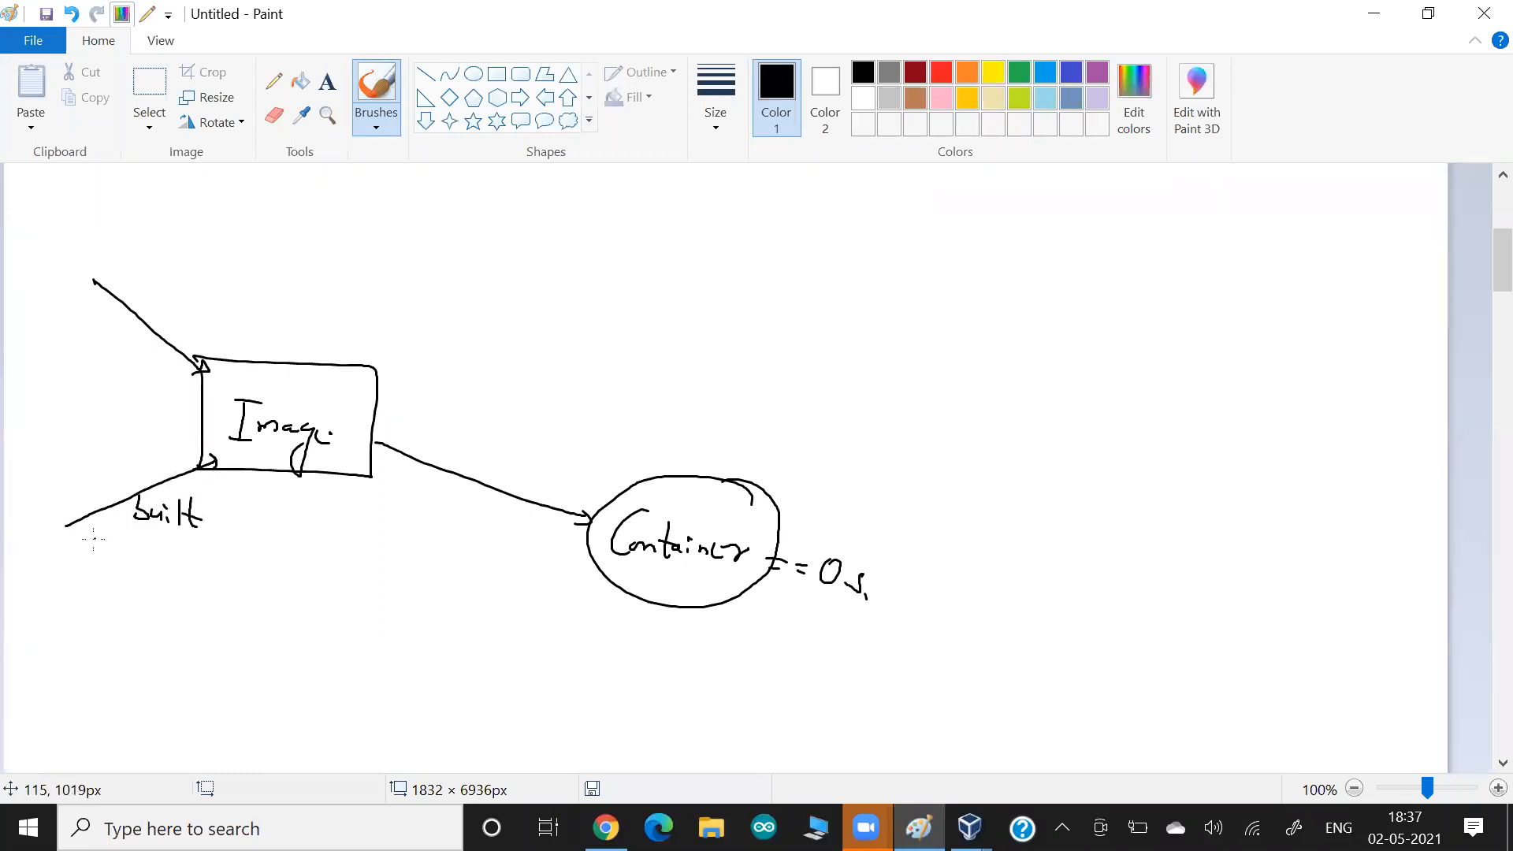
# Write an underlined "own" at the start of the built arrow and add a green arrow from Image to "local".
pyautogui.moveTo(44, 547); pyautogui.dragTo(43, 548)
pyautogui.moveTo(60, 554); pyautogui.dragTo(63, 564)
pyautogui.moveTo(85, 556); pyautogui.dragTo(100, 579)
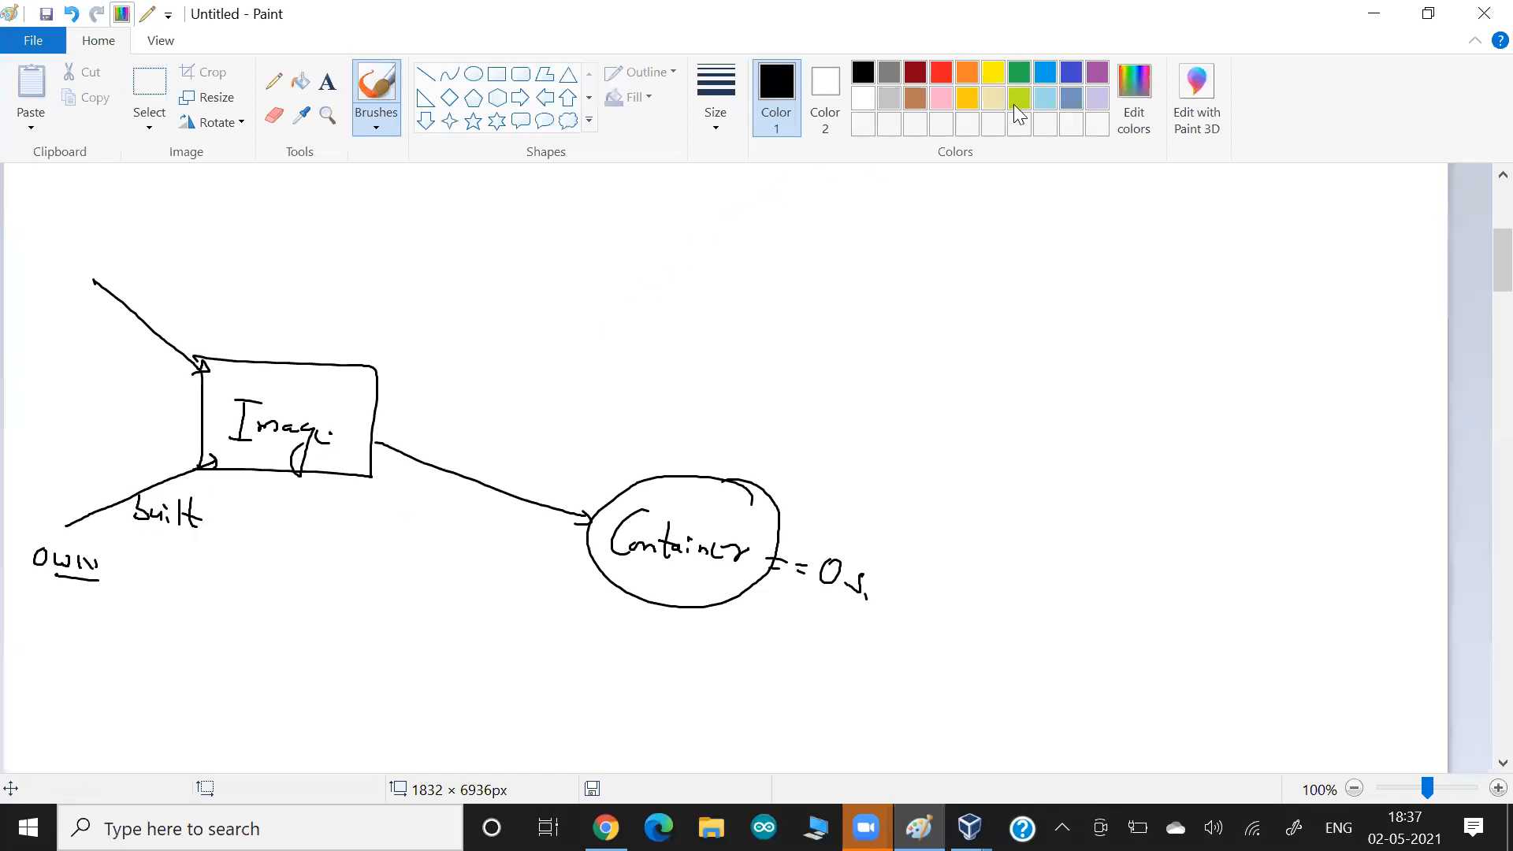
pyautogui.click(1019, 73)
pyautogui.moveTo(305, 472)
pyautogui.mouseDown()
pyautogui.moveTo(307, 502)
pyautogui.moveTo(337, 525)
pyautogui.moveTo(351, 516)
pyautogui.moveTo(406, 542)
pyautogui.mouseUp()
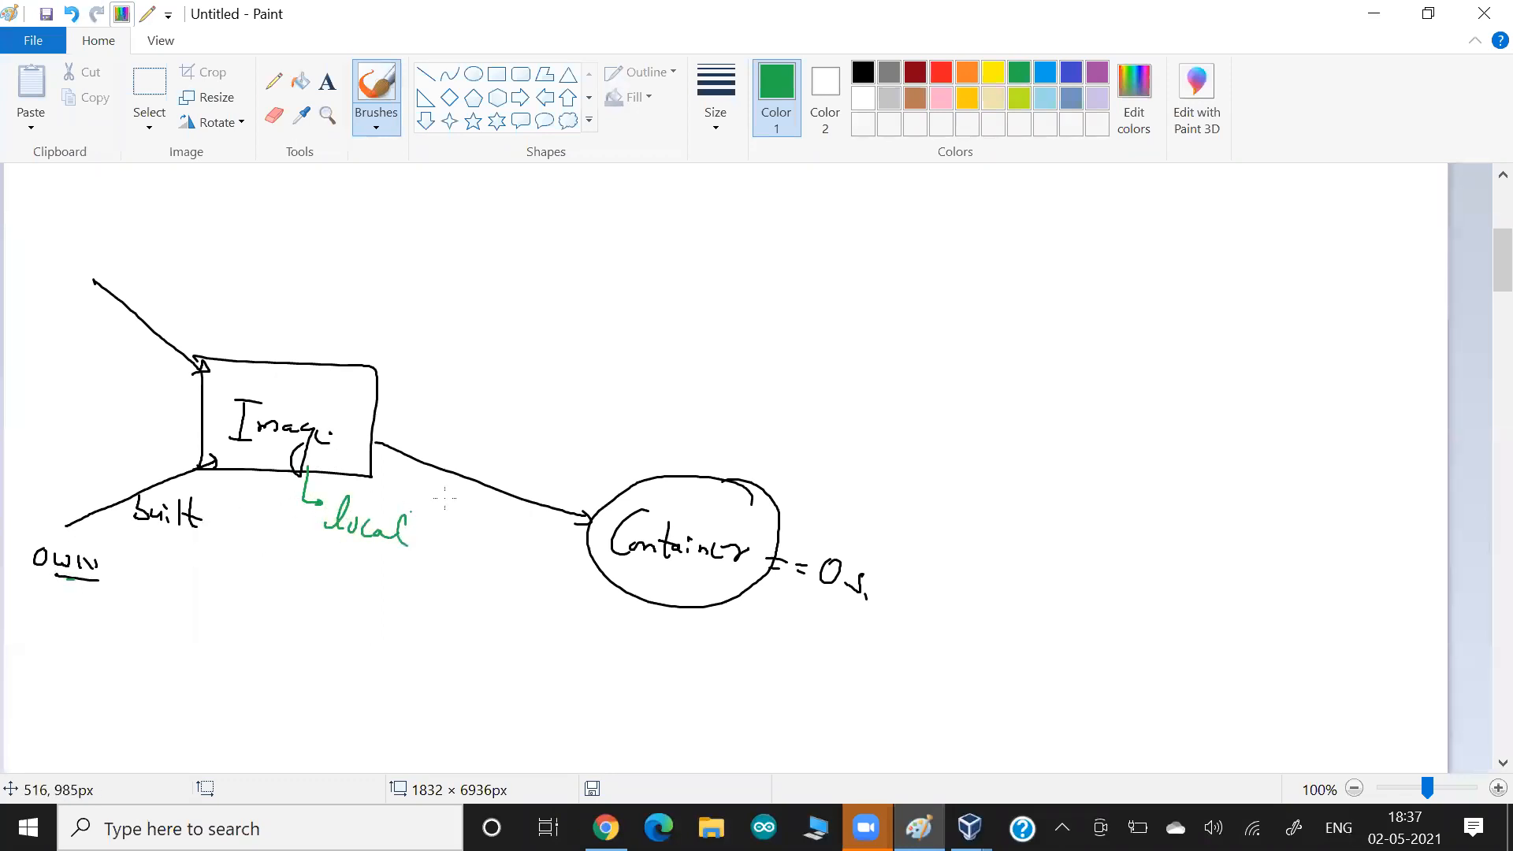
# Draw a black curved arrow from the Image box to a new box containing "Repo/Registry", with "Registry" underlined.
pyautogui.click(863, 73)
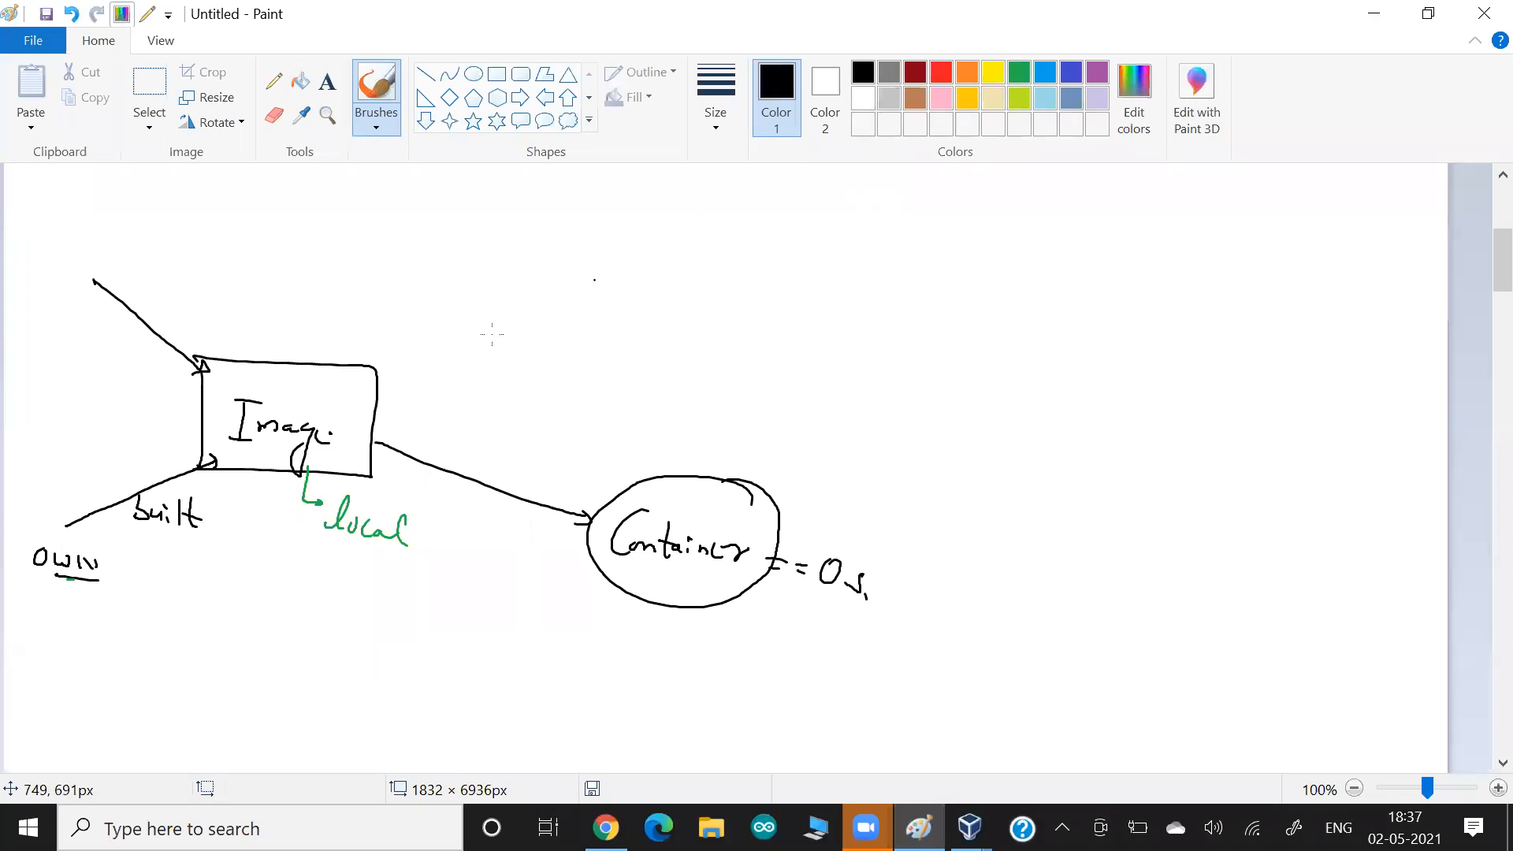
pyautogui.moveTo(356, 391)
pyautogui.mouseDown()
pyautogui.moveTo(367, 350)
pyautogui.moveTo(438, 289)
pyautogui.moveTo(644, 229)
pyautogui.moveTo(656, 208)
pyautogui.moveTo(818, 202)
pyautogui.moveTo(783, 306)
pyautogui.moveTo(644, 302)
pyautogui.mouseUp()
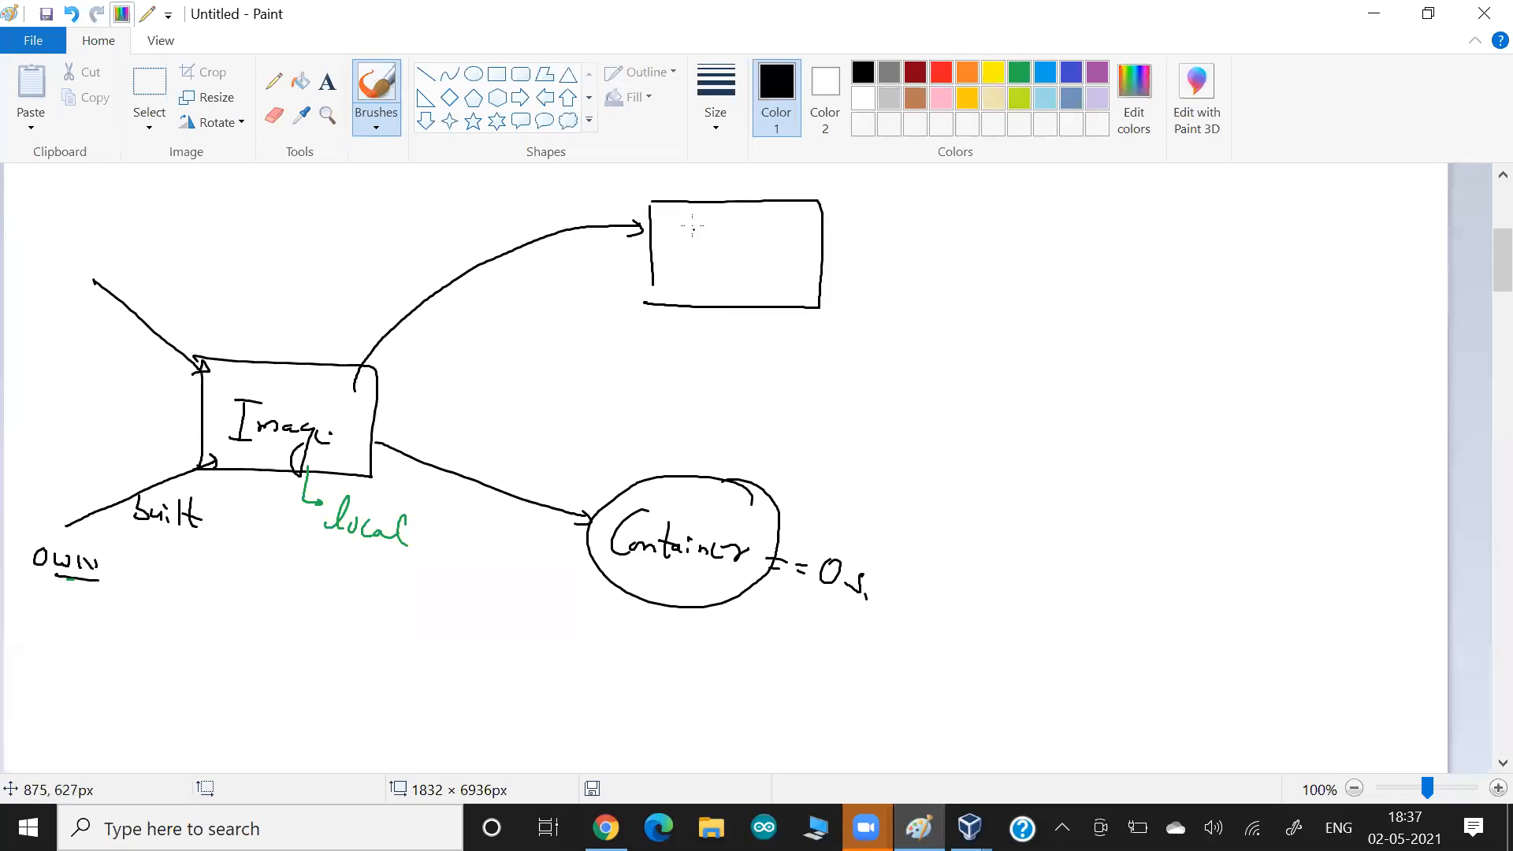
pyautogui.moveTo(691, 237)
pyautogui.mouseDown()
pyautogui.moveTo(722, 236)
pyautogui.moveTo(733, 272)
pyautogui.moveTo(739, 257)
pyautogui.mouseUp()
pyautogui.hotkey('ctrl', 'z')
pyautogui.moveTo(730, 228)
pyautogui.mouseDown()
pyautogui.moveTo(733, 254)
pyautogui.moveTo(750, 237)
pyautogui.mouseUp()
pyautogui.moveTo(757, 235)
pyautogui.mouseDown()
pyautogui.moveTo(765, 271)
pyautogui.moveTo(819, 267)
pyautogui.moveTo(821, 291)
pyautogui.moveTo(863, 288)
pyautogui.mouseUp()
pyautogui.moveTo(887, 267)
pyautogui.mouseDown()
pyautogui.moveTo(875, 288)
pyautogui.moveTo(888, 291)
pyautogui.moveTo(773, 279)
pyautogui.mouseUp()
# Retrace the curved arrow from Image to the Repo/Registry box and label it "Push".
pyautogui.moveTo(356, 405)
pyautogui.mouseDown()
pyautogui.moveTo(356, 386)
pyautogui.moveTo(547, 241)
pyautogui.moveTo(647, 231)
pyautogui.mouseUp()
pyautogui.moveTo(484, 282)
pyautogui.mouseDown()
pyautogui.moveTo(482, 296)
pyautogui.moveTo(488, 278)
pyautogui.moveTo(515, 298)
pyautogui.mouseUp()
pyautogui.moveTo(533, 269); pyautogui.dragTo(543, 296)
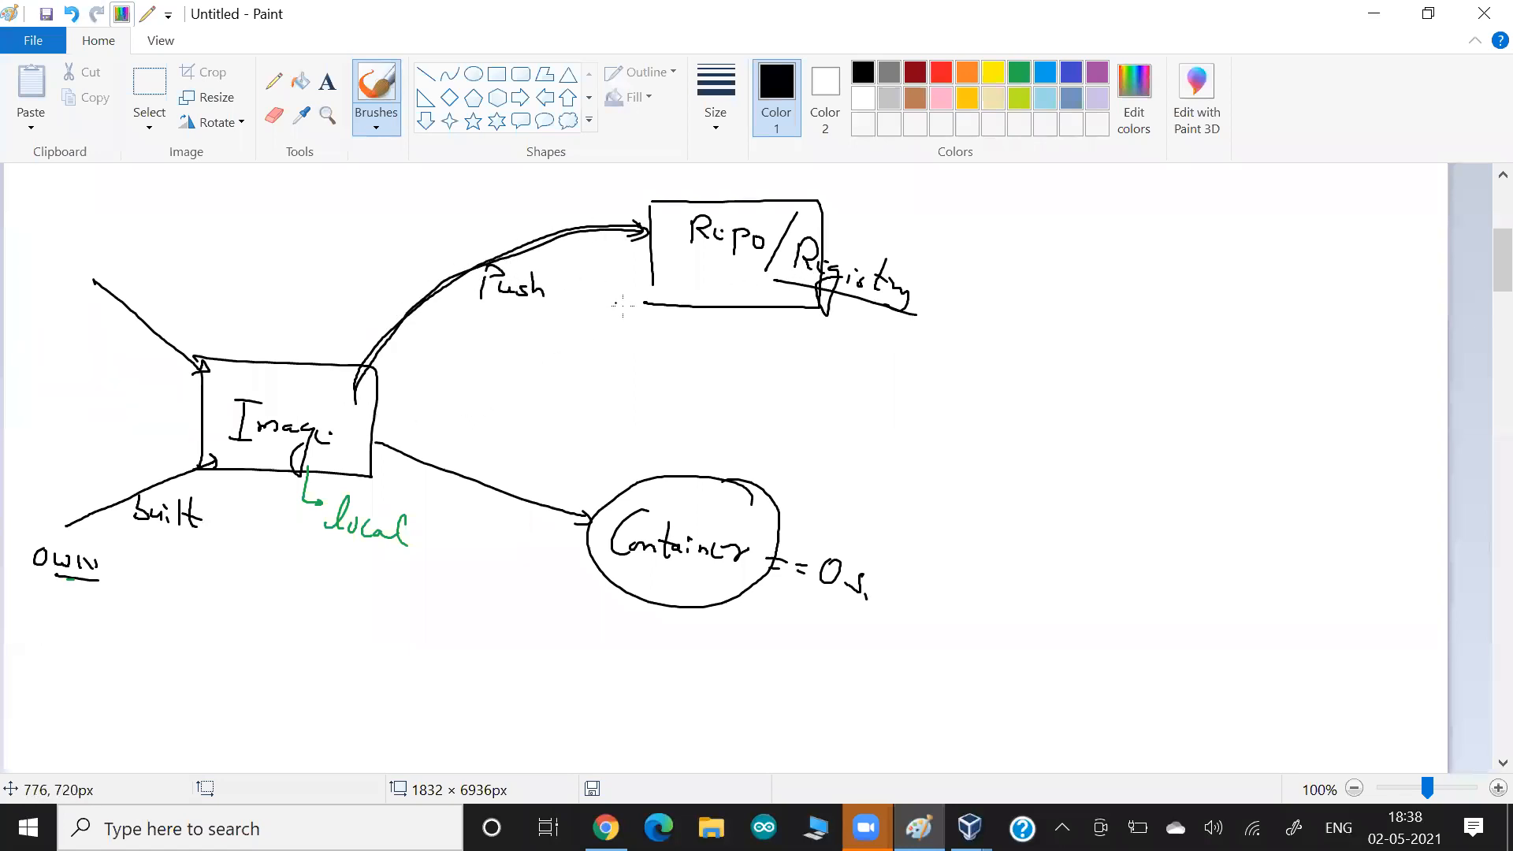
# Draw four green arrows fanning outward and downward from the Repo/Registry box.
pyautogui.click(1019, 72)
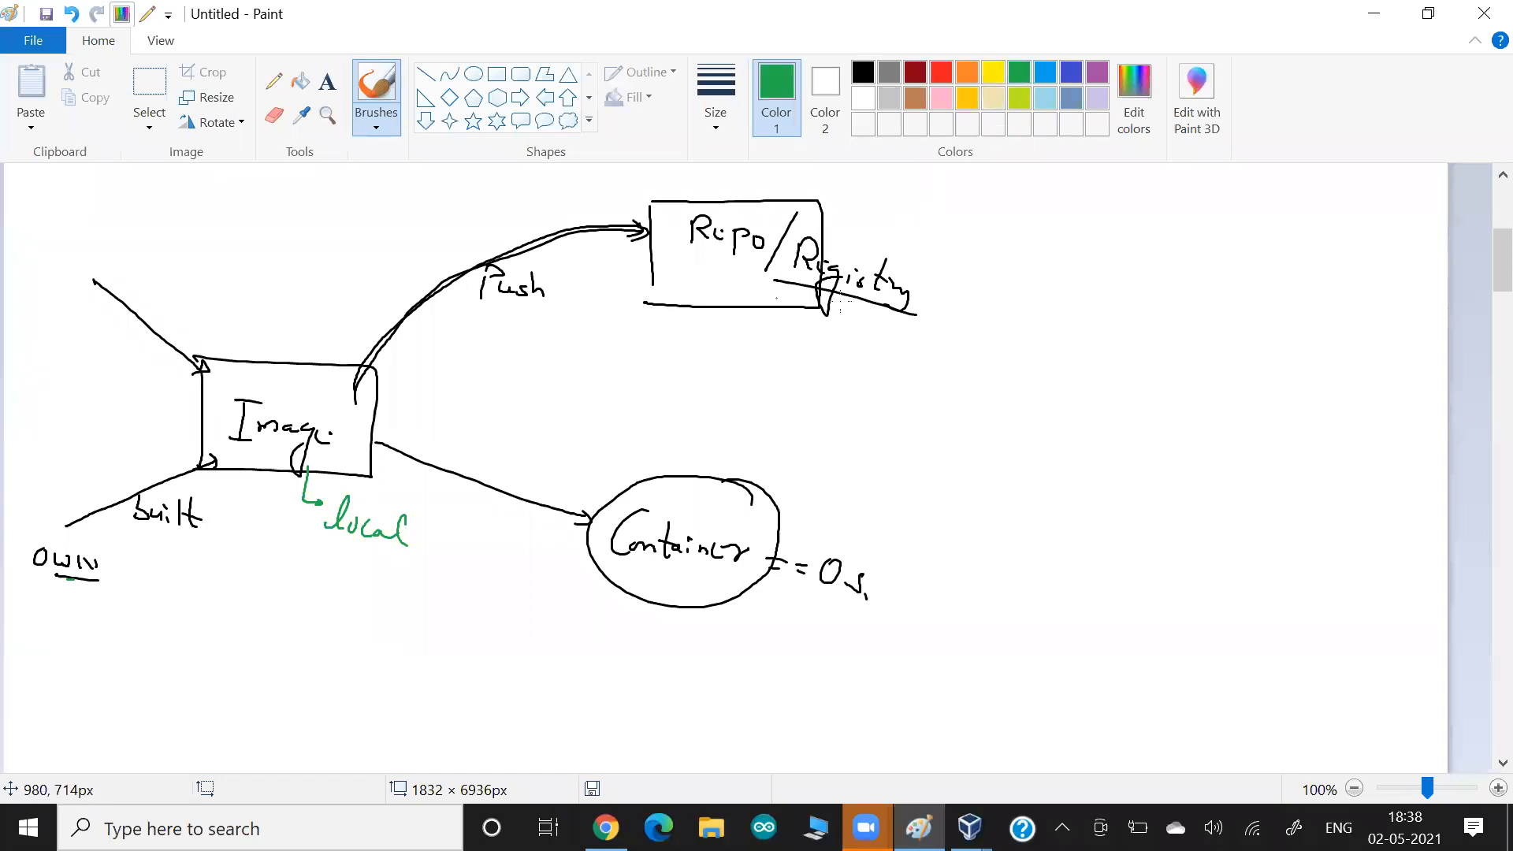
pyautogui.moveTo(895, 248)
pyautogui.mouseDown()
pyautogui.moveTo(1113, 280)
pyautogui.moveTo(1092, 299)
pyautogui.mouseUp()
pyautogui.moveTo(919, 297); pyautogui.dragTo(1069, 415)
pyautogui.moveTo(846, 326)
pyautogui.mouseDown()
pyautogui.moveTo(944, 485)
pyautogui.moveTo(811, 470)
pyautogui.mouseUp()
pyautogui.moveTo(812, 471); pyautogui.dragTo(835, 448)
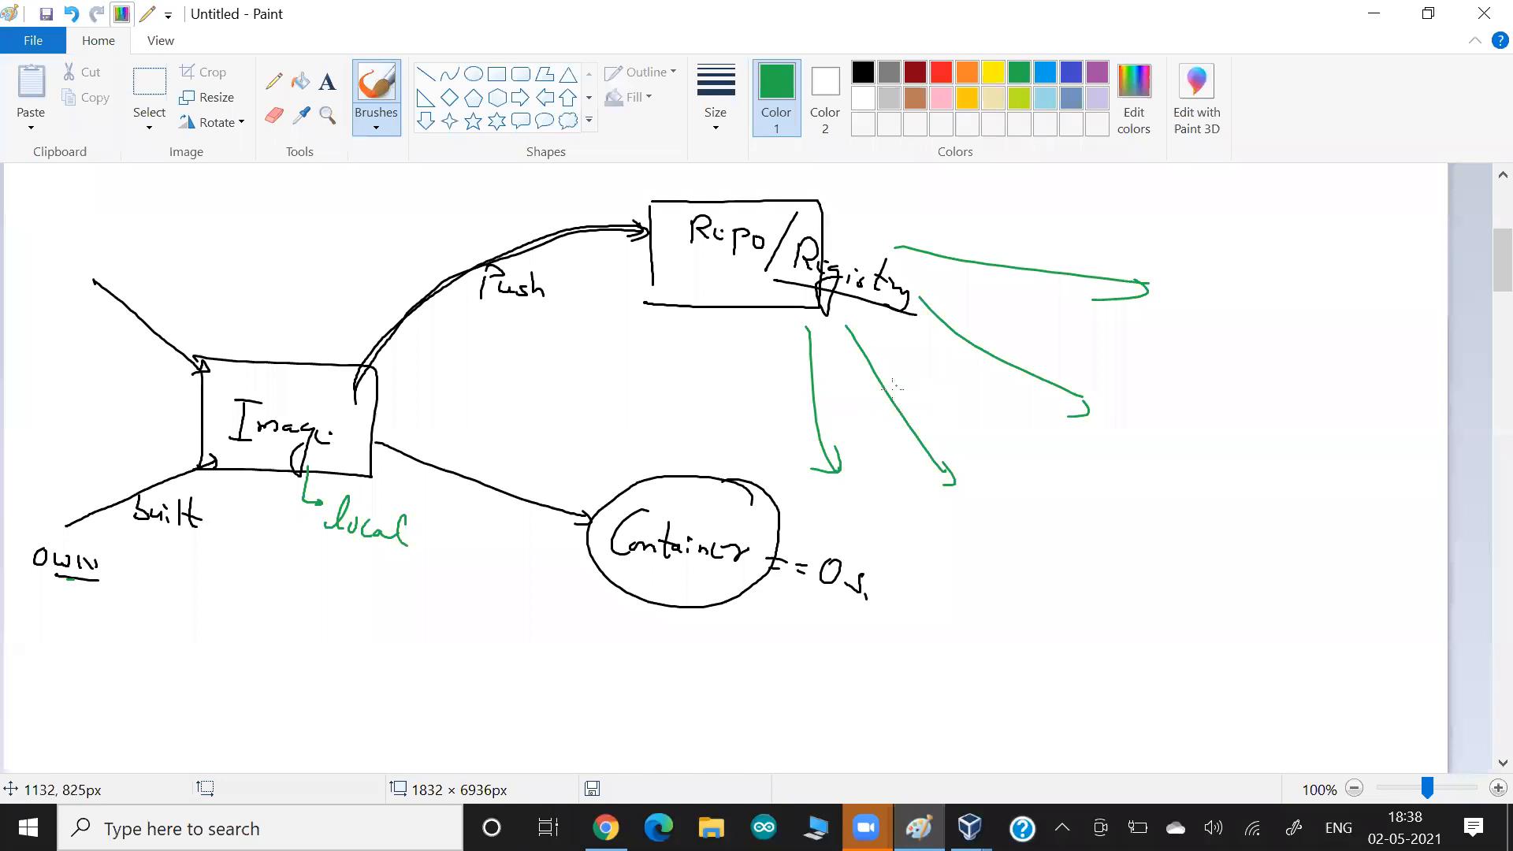
# Underline the Repo/Registry text in green and add a green arrow down to the label "Public".
pyautogui.moveTo(844, 295)
pyautogui.mouseDown()
pyautogui.moveTo(676, 254)
pyautogui.moveTo(651, 313)
pyautogui.moveTo(666, 319)
pyautogui.moveTo(623, 341)
pyautogui.moveTo(654, 356)
pyautogui.mouseUp()
pyautogui.moveTo(662, 343); pyautogui.dragTo(664, 357)
pyautogui.moveTo(676, 345); pyautogui.dragTo(674, 359)
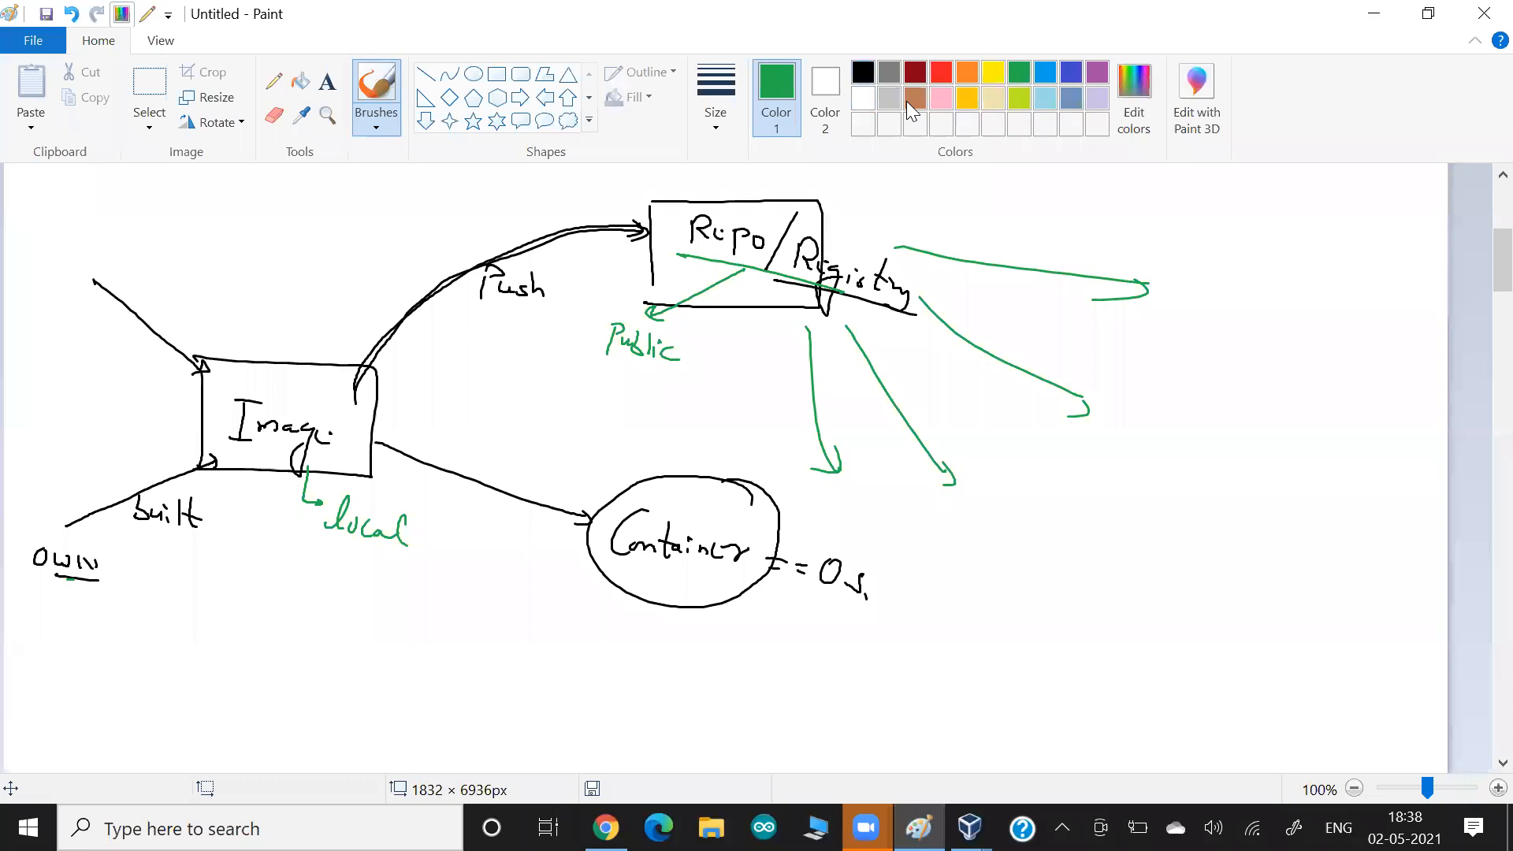
# In indigo, draw a small arrow into the Image box and one from Repo/Registry to an underlined "Priv Registry".
pyautogui.click(863, 72)
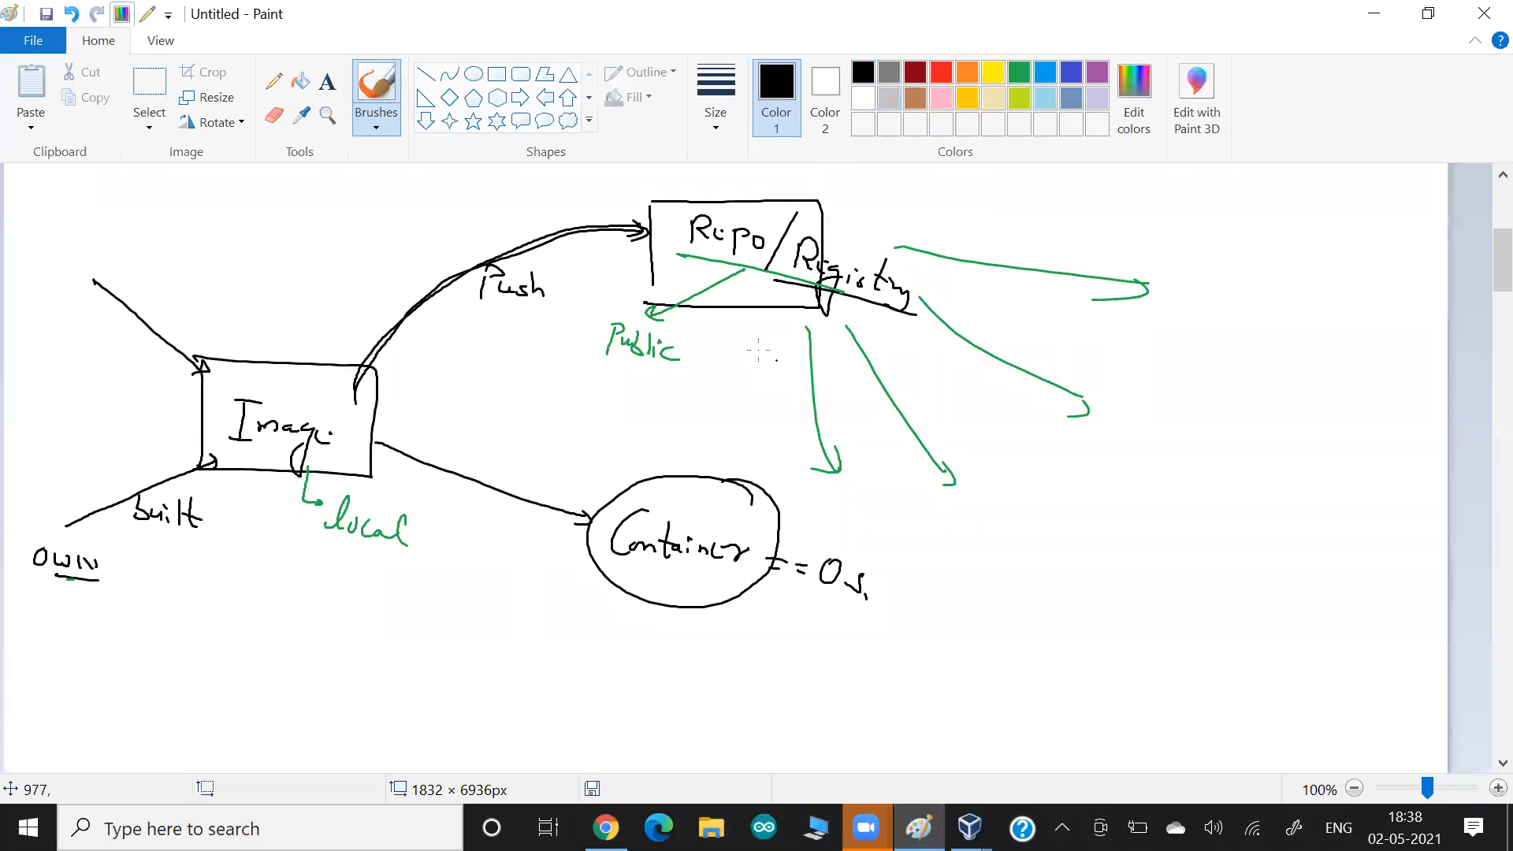
pyautogui.click(1070, 74)
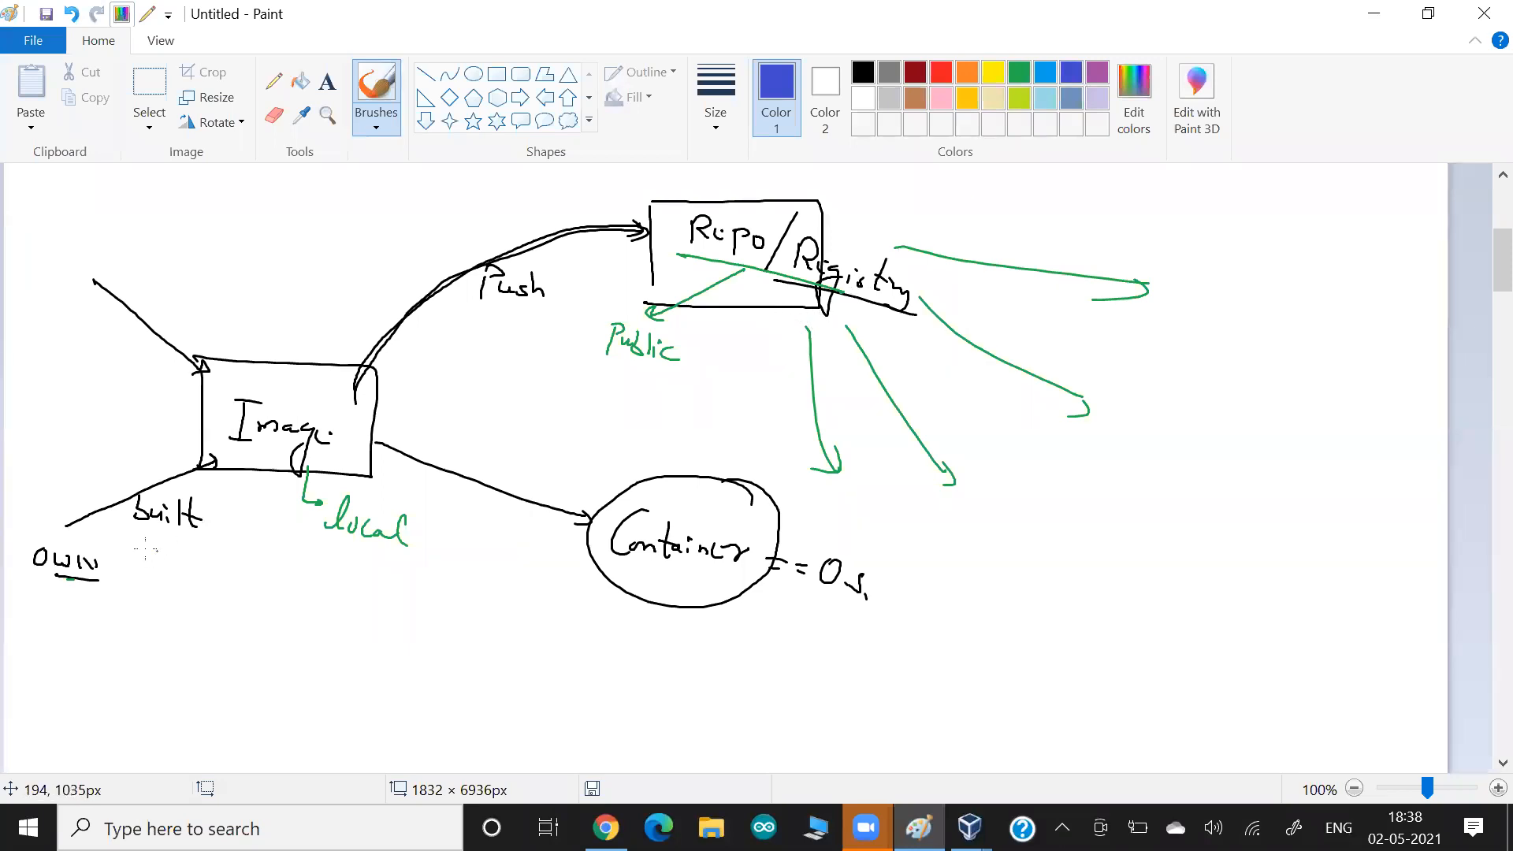
pyautogui.moveTo(343, 342); pyautogui.dragTo(317, 393)
pyautogui.moveTo(772, 284)
pyautogui.mouseDown()
pyautogui.moveTo(788, 365)
pyautogui.moveTo(768, 364)
pyautogui.moveTo(768, 388)
pyautogui.moveTo(858, 410)
pyautogui.moveTo(850, 451)
pyautogui.moveTo(865, 422)
pyautogui.moveTo(906, 442)
pyautogui.mouseUp()
pyautogui.moveTo(893, 437)
pyautogui.mouseDown()
pyautogui.moveTo(941, 449)
pyautogui.moveTo(920, 471)
pyautogui.moveTo(732, 412)
pyautogui.mouseUp()
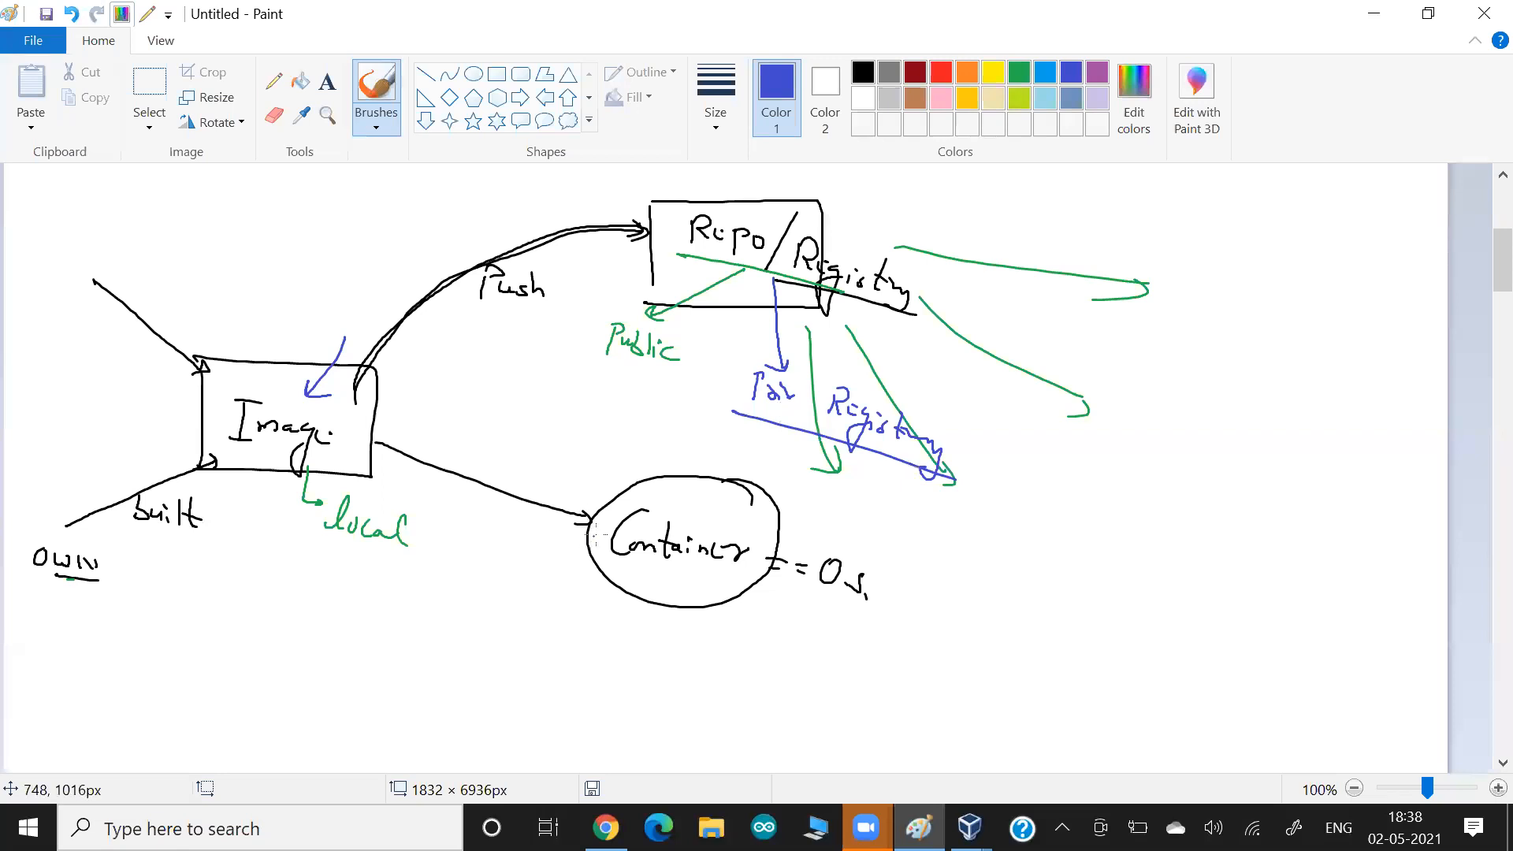
# Circle "Public" in indigo and draw an arrow from it to the label "Docker Hub".
pyautogui.moveTo(601, 315)
pyautogui.mouseDown()
pyautogui.moveTo(706, 321)
pyautogui.moveTo(563, 364)
pyautogui.mouseUp()
pyautogui.moveTo(579, 359)
pyautogui.mouseDown()
pyautogui.moveTo(510, 386)
pyautogui.moveTo(613, 398)
pyautogui.moveTo(642, 418)
pyautogui.mouseUp()
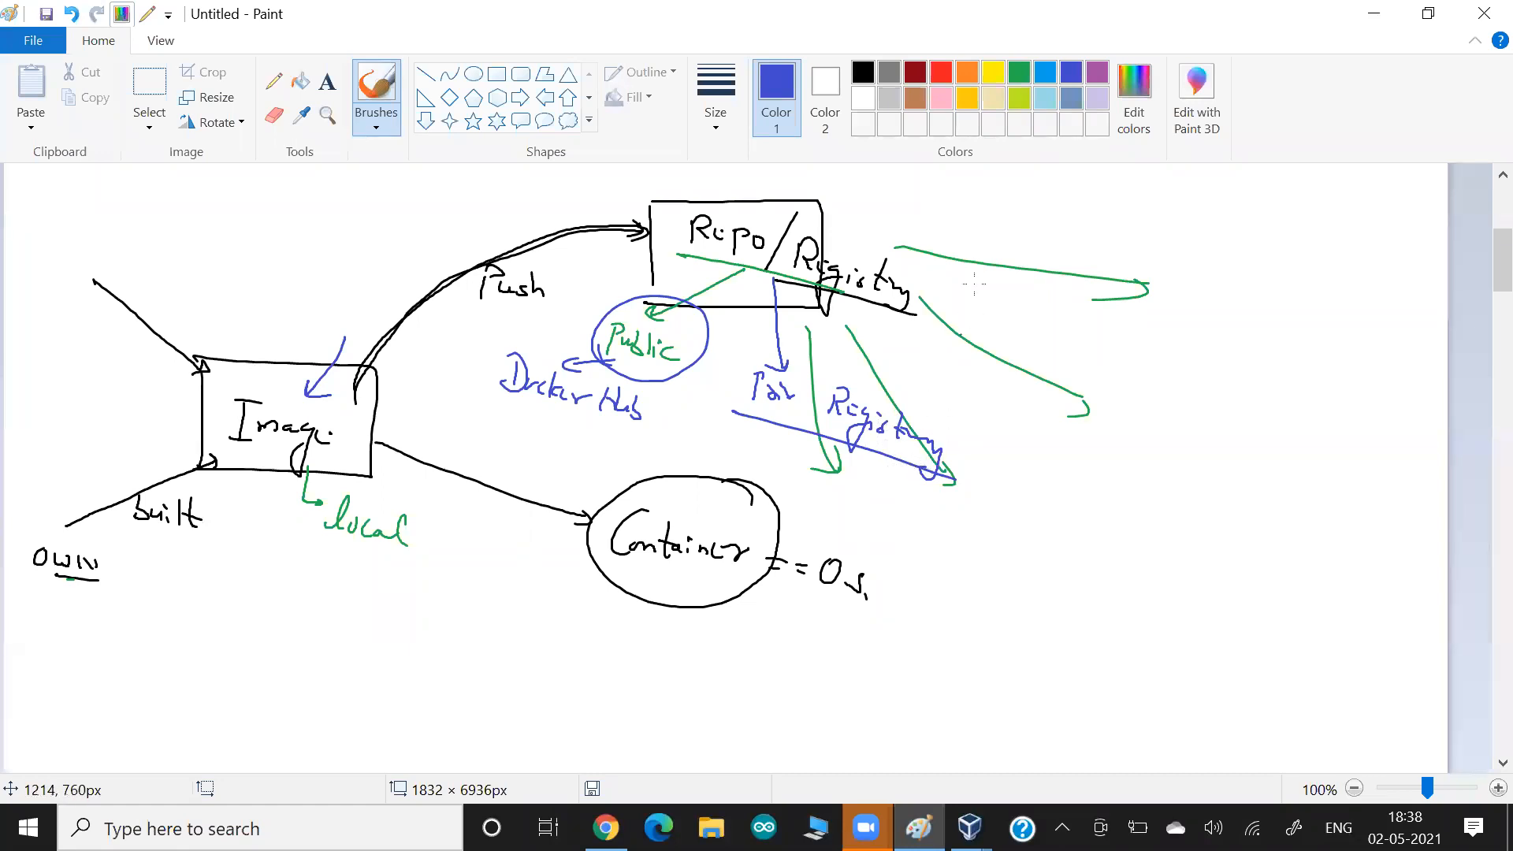
# Draw two purple arrows from the private registry label, ending one at a "Priv Reg" box headed "OWN".
pyautogui.click(1096, 72)
pyautogui.moveTo(956, 476)
pyautogui.mouseDown()
pyautogui.moveTo(1158, 518)
pyautogui.moveTo(997, 613)
pyautogui.moveTo(977, 605)
pyautogui.mouseUp()
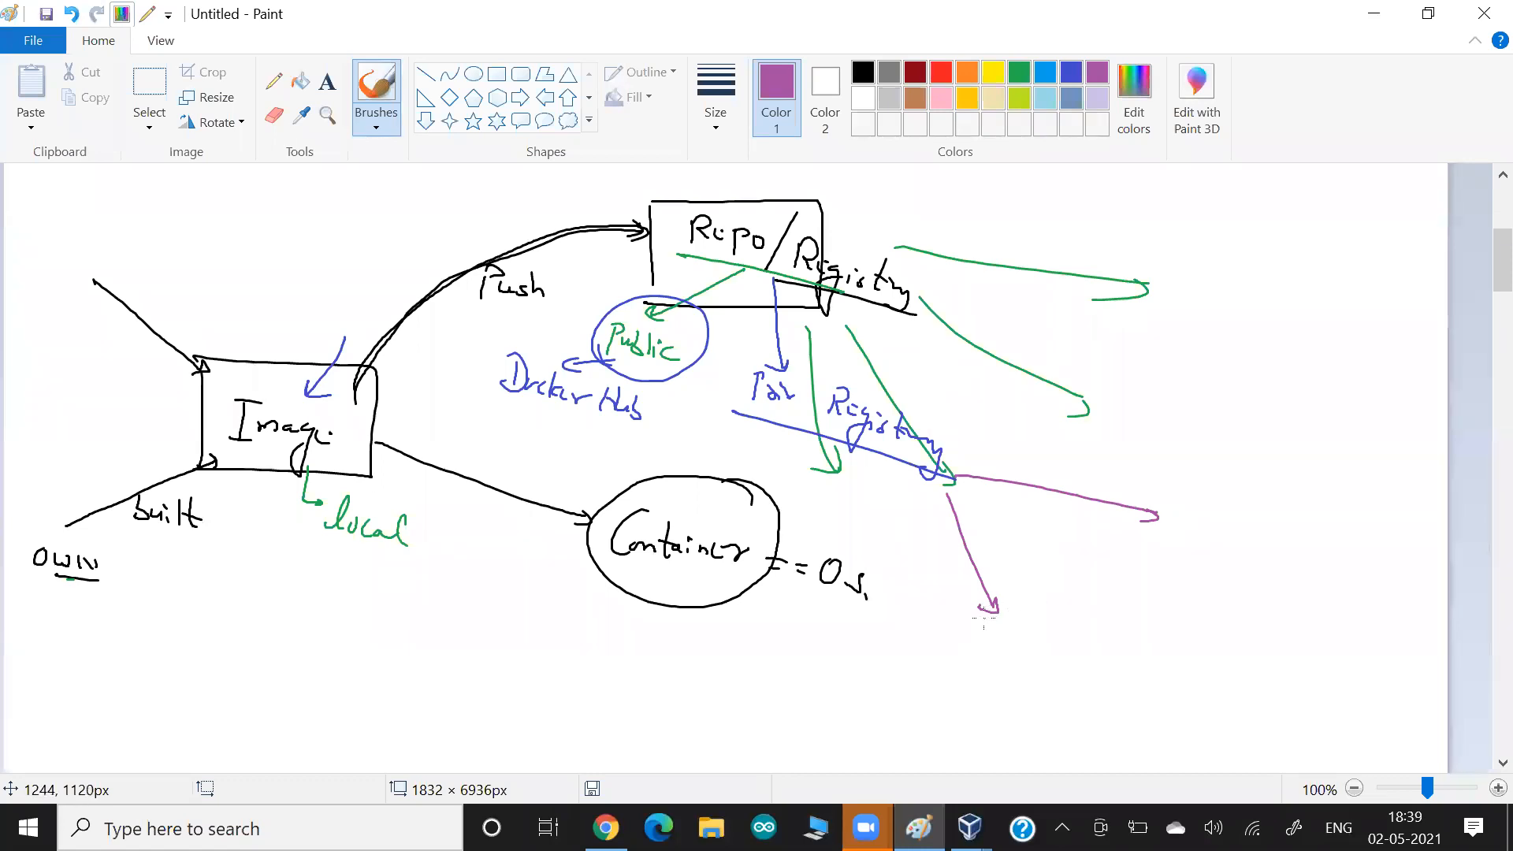
pyautogui.moveTo(971, 604)
pyautogui.mouseDown()
pyautogui.moveTo(975, 643)
pyautogui.moveTo(1086, 657)
pyautogui.moveTo(978, 669)
pyautogui.moveTo(989, 636)
pyautogui.moveTo(1016, 637)
pyautogui.moveTo(985, 654)
pyautogui.moveTo(1025, 677)
pyautogui.moveTo(998, 679)
pyautogui.mouseUp()
pyautogui.moveTo(1015, 582)
pyautogui.mouseDown()
pyautogui.moveTo(1056, 599)
pyautogui.moveTo(1062, 585)
pyautogui.mouseUp()
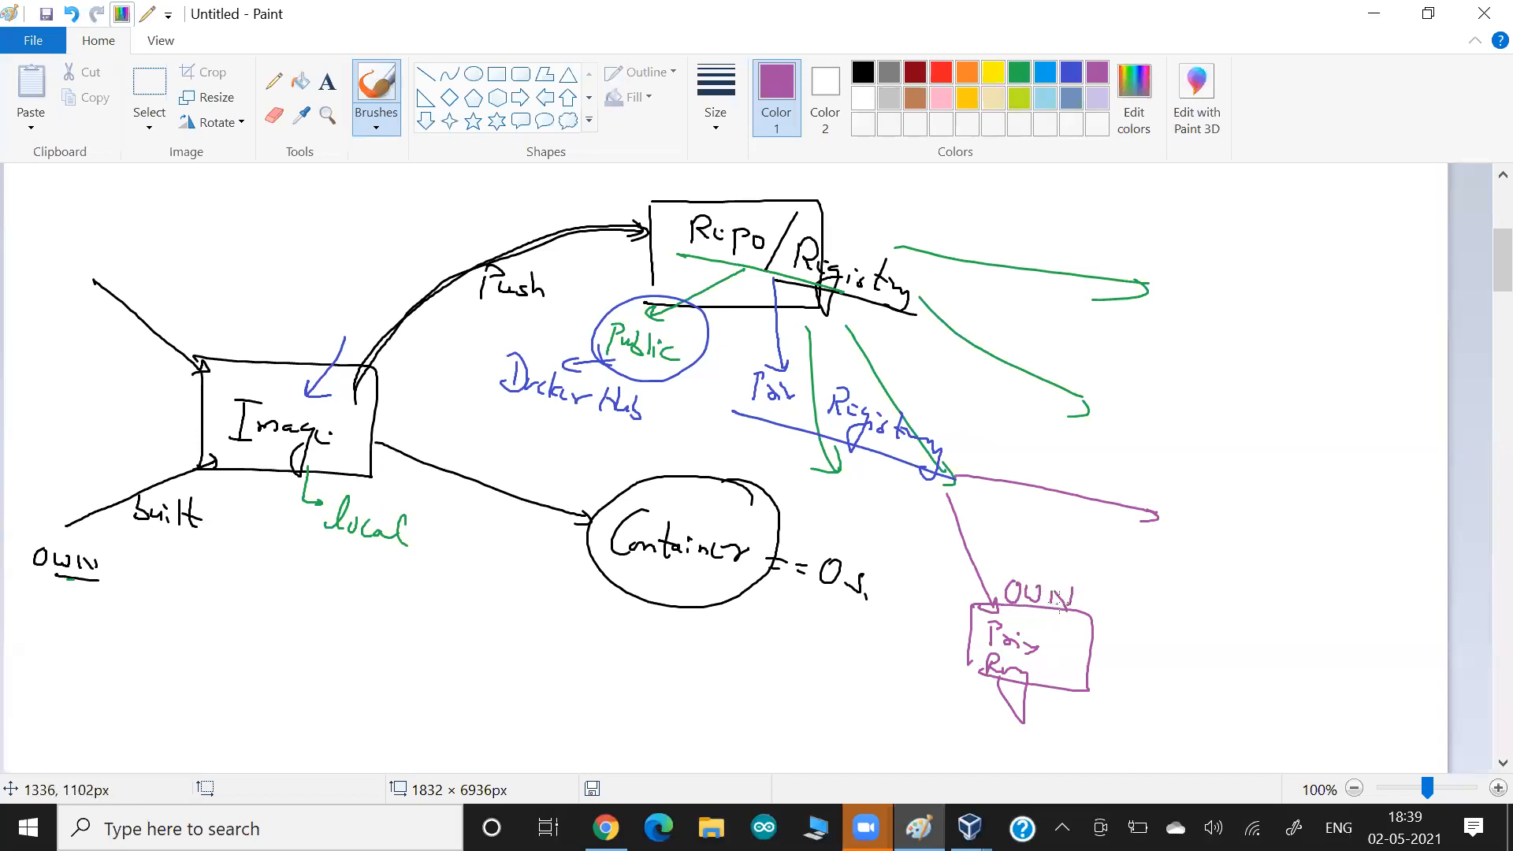
# Draw a purple arrow from the OWN box to an underlined "Quay", plus a second arrow to a short placeholder dash.
pyautogui.moveTo(1070, 641); pyautogui.dragTo(1120, 676)
pyautogui.moveTo(1111, 666)
pyautogui.mouseDown()
pyautogui.moveTo(1176, 687)
pyautogui.moveTo(1183, 745)
pyautogui.mouseUp()
pyautogui.moveTo(1209, 745); pyautogui.dragTo(1140, 714)
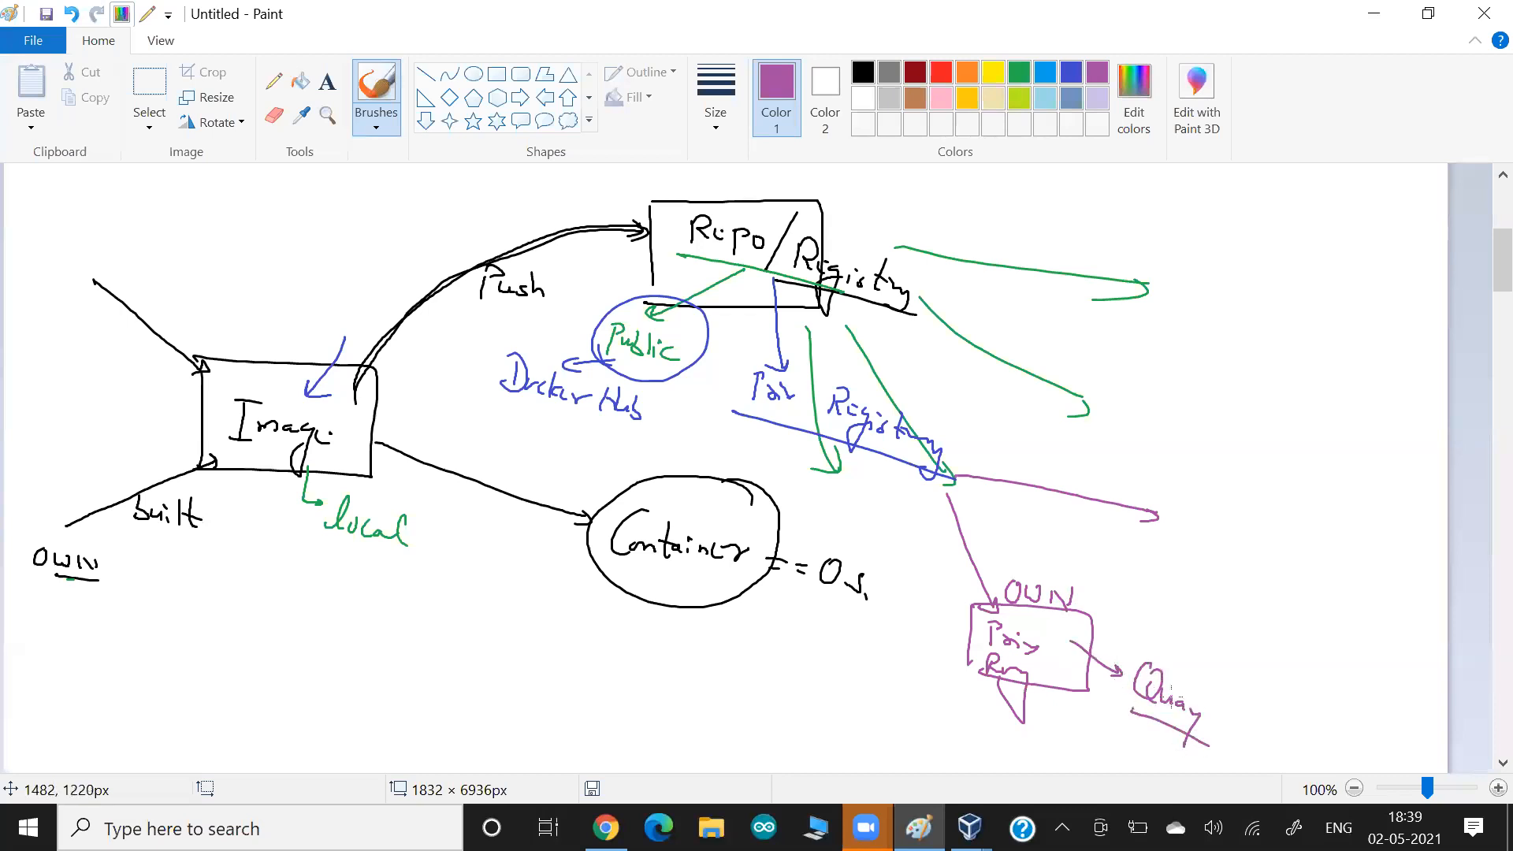
pyautogui.moveTo(1083, 667); pyautogui.dragTo(1108, 744)
pyautogui.moveTo(1155, 759); pyautogui.dragTo(1124, 751)
# Draw a second purple box containing "Priv Reg" at the other arrow's end, and a small arrow pointing at "OWN".
pyautogui.moveTo(1156, 483)
pyautogui.mouseDown()
pyautogui.moveTo(1152, 573)
pyautogui.moveTo(1302, 506)
pyautogui.moveTo(1151, 576)
pyautogui.mouseUp()
pyautogui.moveTo(1192, 522); pyautogui.dragTo(1192, 549)
pyautogui.moveTo(1192, 520); pyautogui.dragTo(1217, 549)
pyautogui.moveTo(1222, 536)
pyautogui.mouseDown()
pyautogui.moveTo(1229, 554)
pyautogui.moveTo(1199, 579)
pyautogui.mouseUp()
pyautogui.moveTo(1206, 569); pyautogui.dragTo(1224, 580)
pyautogui.moveTo(1110, 557)
pyautogui.mouseDown()
pyautogui.moveTo(1083, 576)
pyautogui.moveTo(1099, 576)
pyautogui.mouseUp()
# Label the second private registry box "Managed" with an arrow into it, and write an underlined "AWS" above.
pyautogui.moveTo(1248, 487); pyautogui.dragTo(1220, 512)
pyautogui.moveTo(1220, 503)
pyautogui.mouseDown()
pyautogui.moveTo(1237, 515)
pyautogui.moveTo(1228, 439)
pyautogui.moveTo(1308, 492)
pyautogui.moveTo(1343, 482)
pyautogui.mouseUp()
pyautogui.moveTo(1289, 415)
pyautogui.mouseDown()
pyautogui.moveTo(1326, 429)
pyautogui.moveTo(1348, 463)
pyautogui.moveTo(1335, 512)
pyautogui.mouseUp()
pyautogui.click(1349, 535)
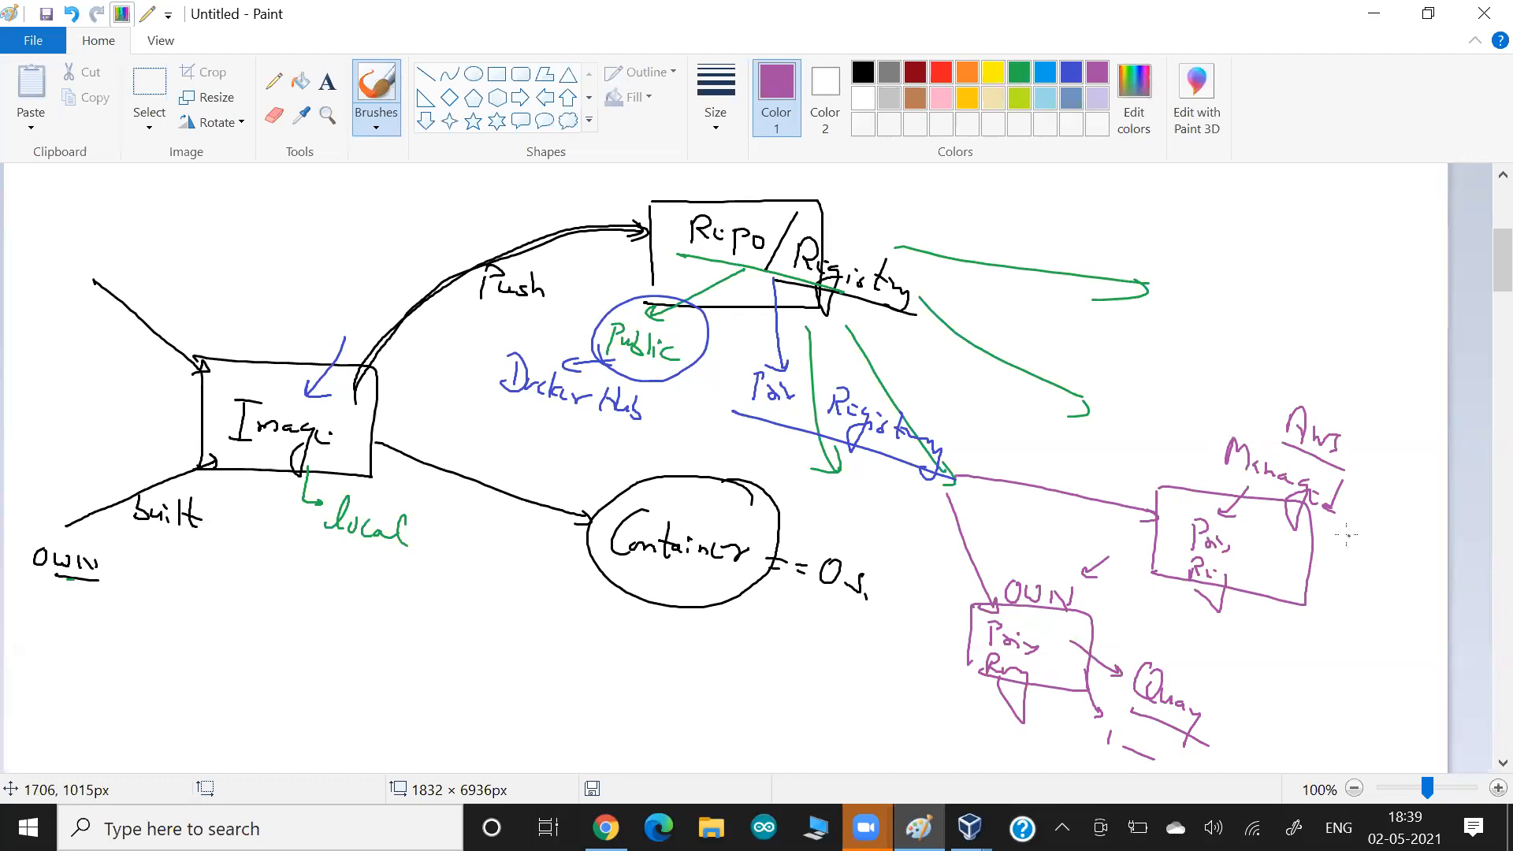
# Underline "Reg" in the managed box and draw a looping purple arrow from the box to "Managed".
pyautogui.moveTo(1221, 566)
pyautogui.mouseDown()
pyautogui.moveTo(1192, 571)
pyautogui.moveTo(1196, 599)
pyautogui.moveTo(1235, 577)
pyautogui.mouseUp()
pyautogui.moveTo(1238, 617); pyautogui.dragTo(1203, 602)
pyautogui.moveTo(1248, 544)
pyautogui.mouseDown()
pyautogui.moveTo(1310, 577)
pyautogui.moveTo(1342, 526)
pyautogui.moveTo(1286, 519)
pyautogui.mouseUp()
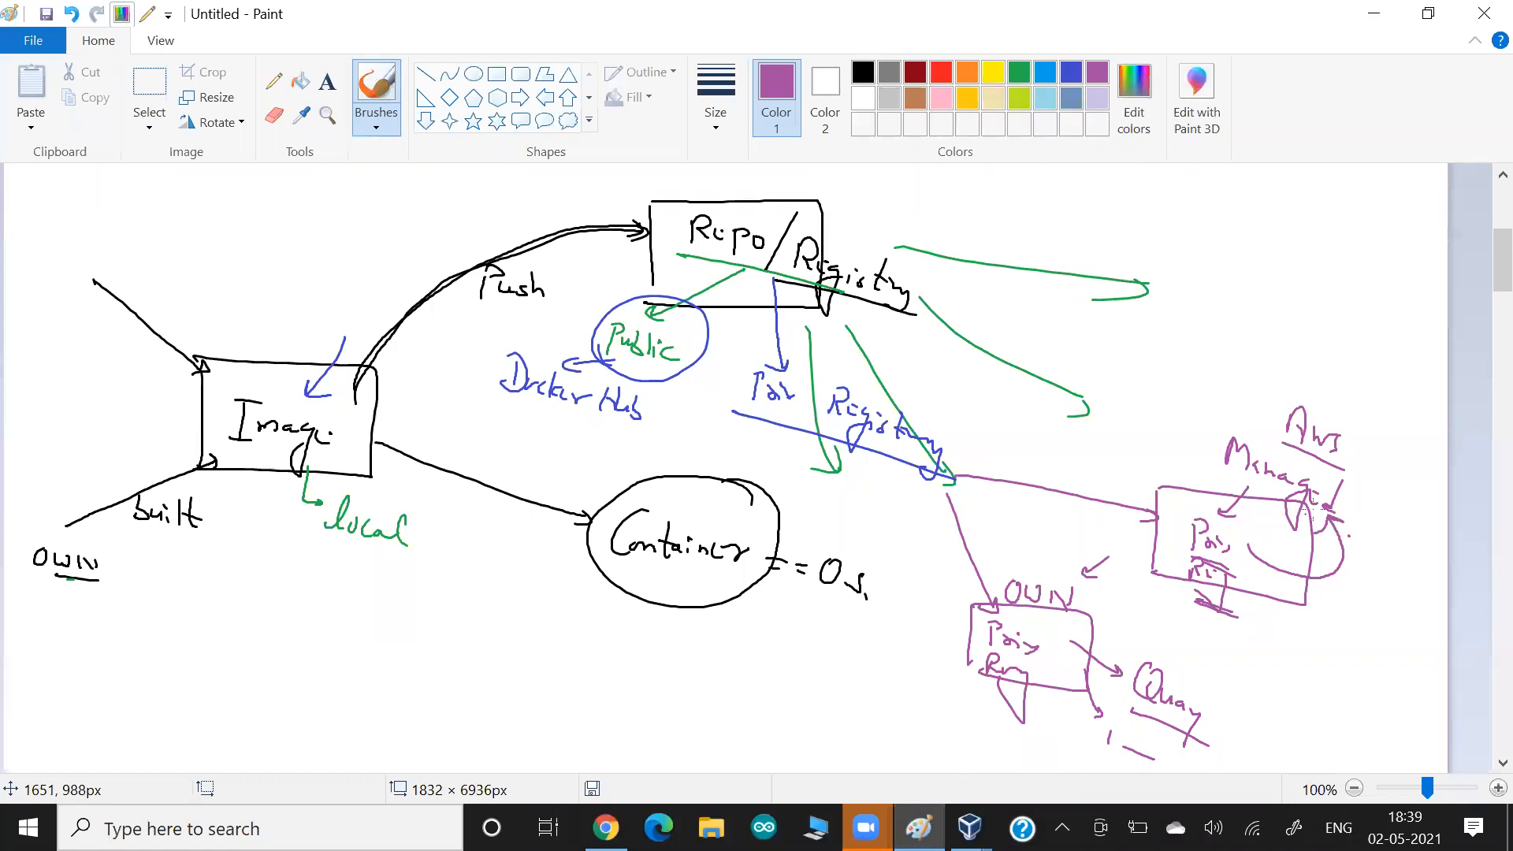
# Draw a green arrow from the AWS-managed registry box to an underlined "ECR".
pyautogui.click(1019, 72)
pyautogui.moveTo(1285, 580)
pyautogui.mouseDown()
pyautogui.moveTo(1384, 677)
pyautogui.moveTo(1302, 642)
pyautogui.mouseUp()
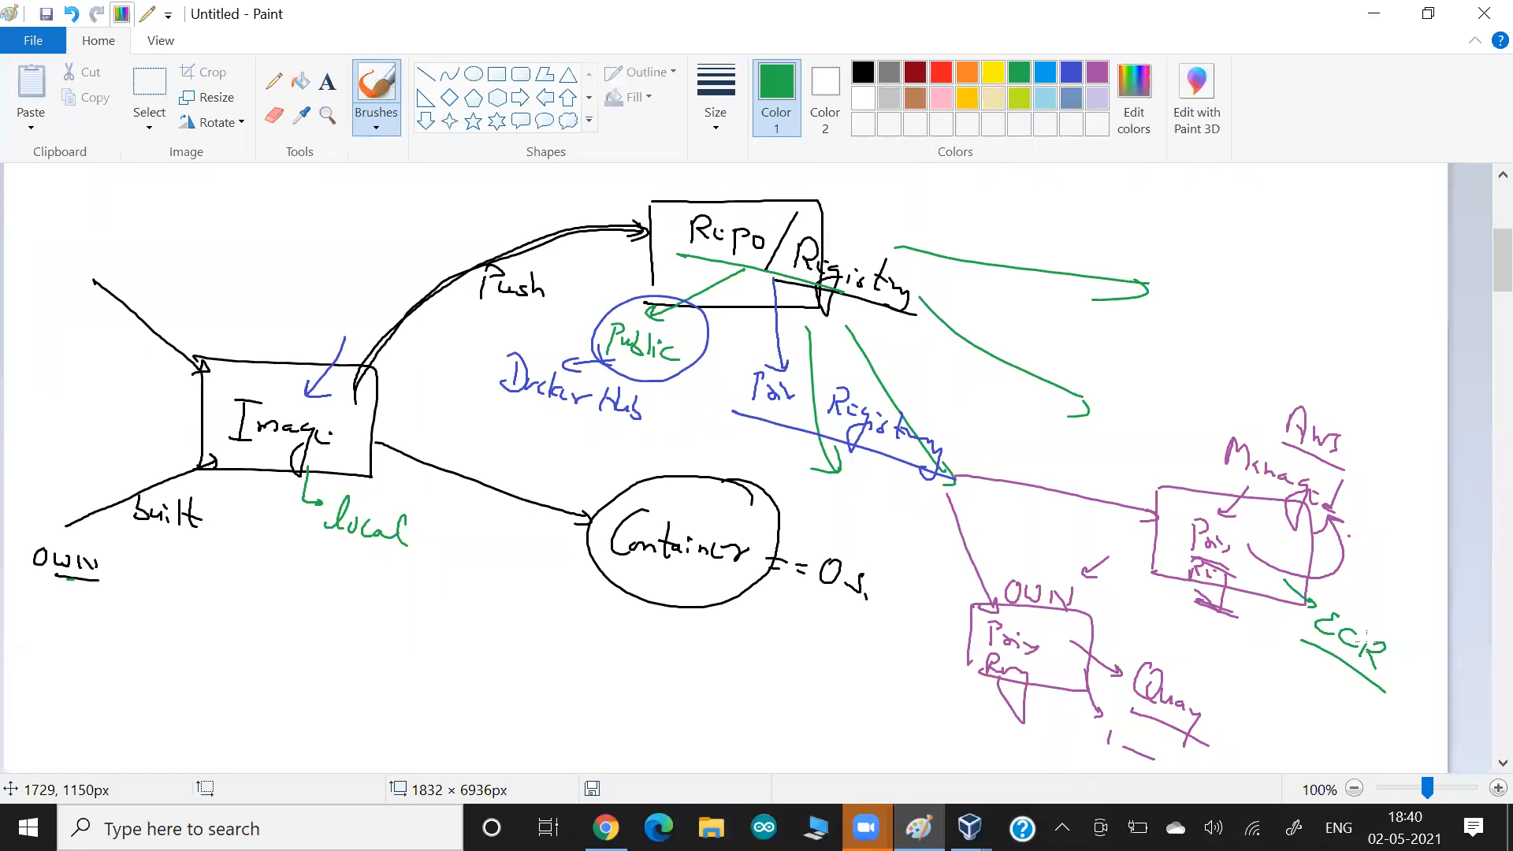
# Switch to Chrome and load the AWS console sign-in page in a new incognito window.
pyautogui.hotkey('alt', 'Tab')
pyautogui.press('Tab')
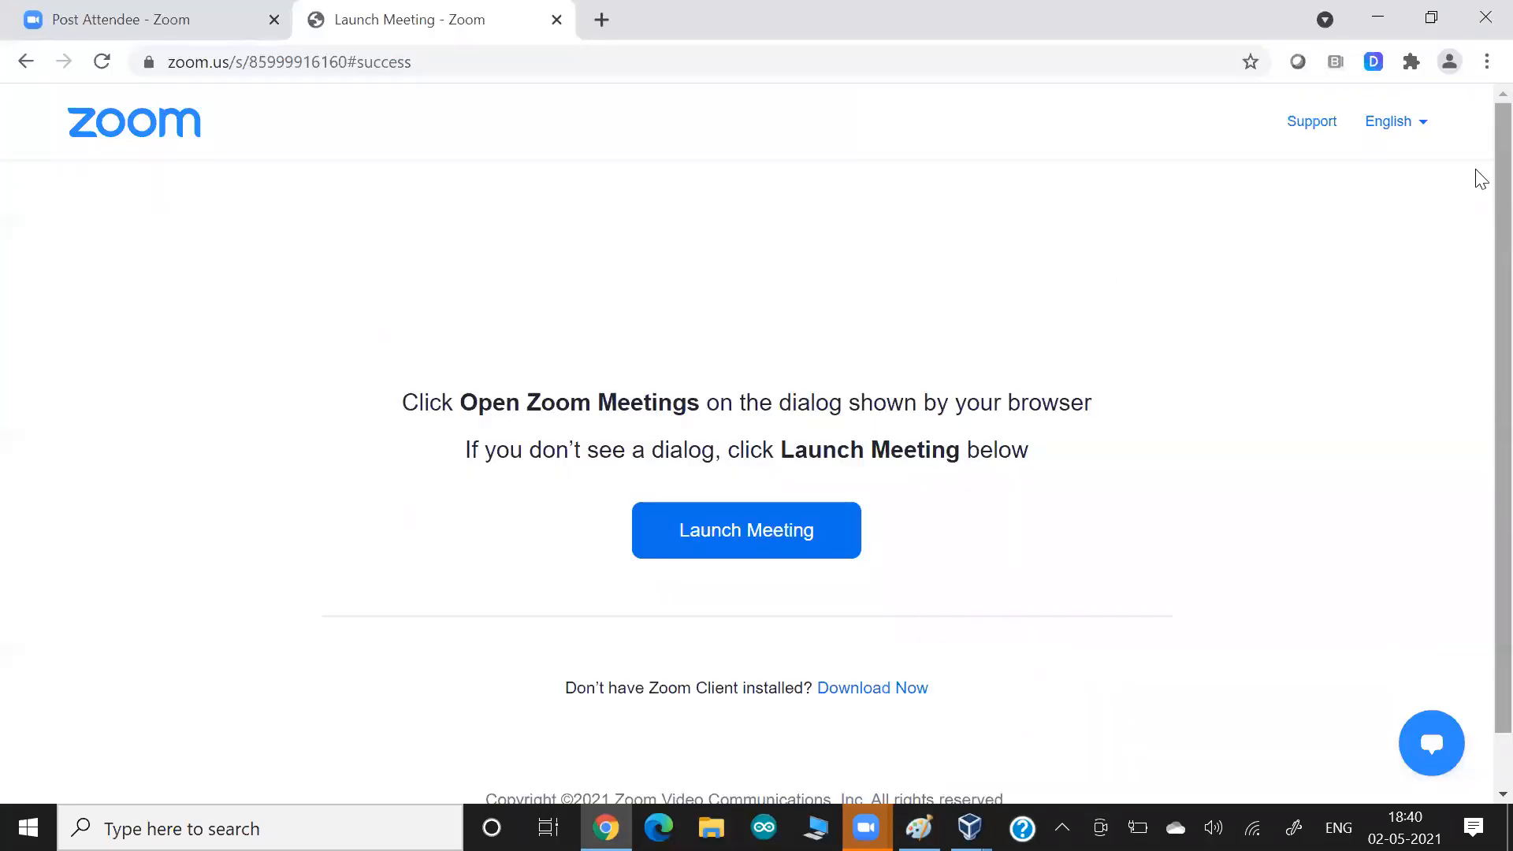
pyautogui.click(1487, 61)
pyautogui.click(1344, 145)
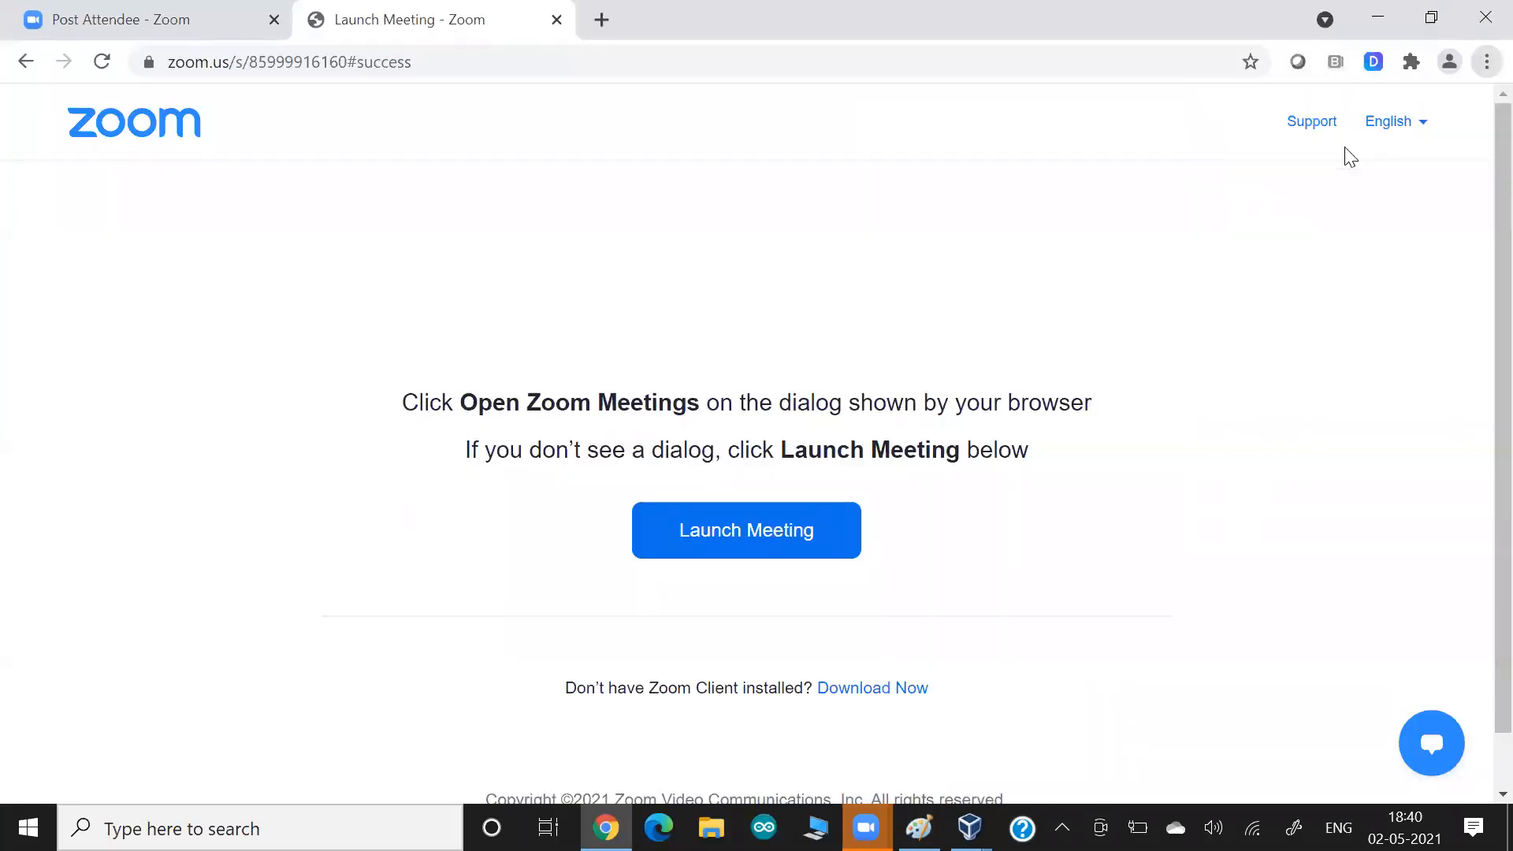
pyautogui.write('aws')
pyautogui.press('Down')
pyautogui.press('Down')
pyautogui.press('Down')
pyautogui.press('Down')
pyautogui.press('Down')
pyautogui.press('Return')
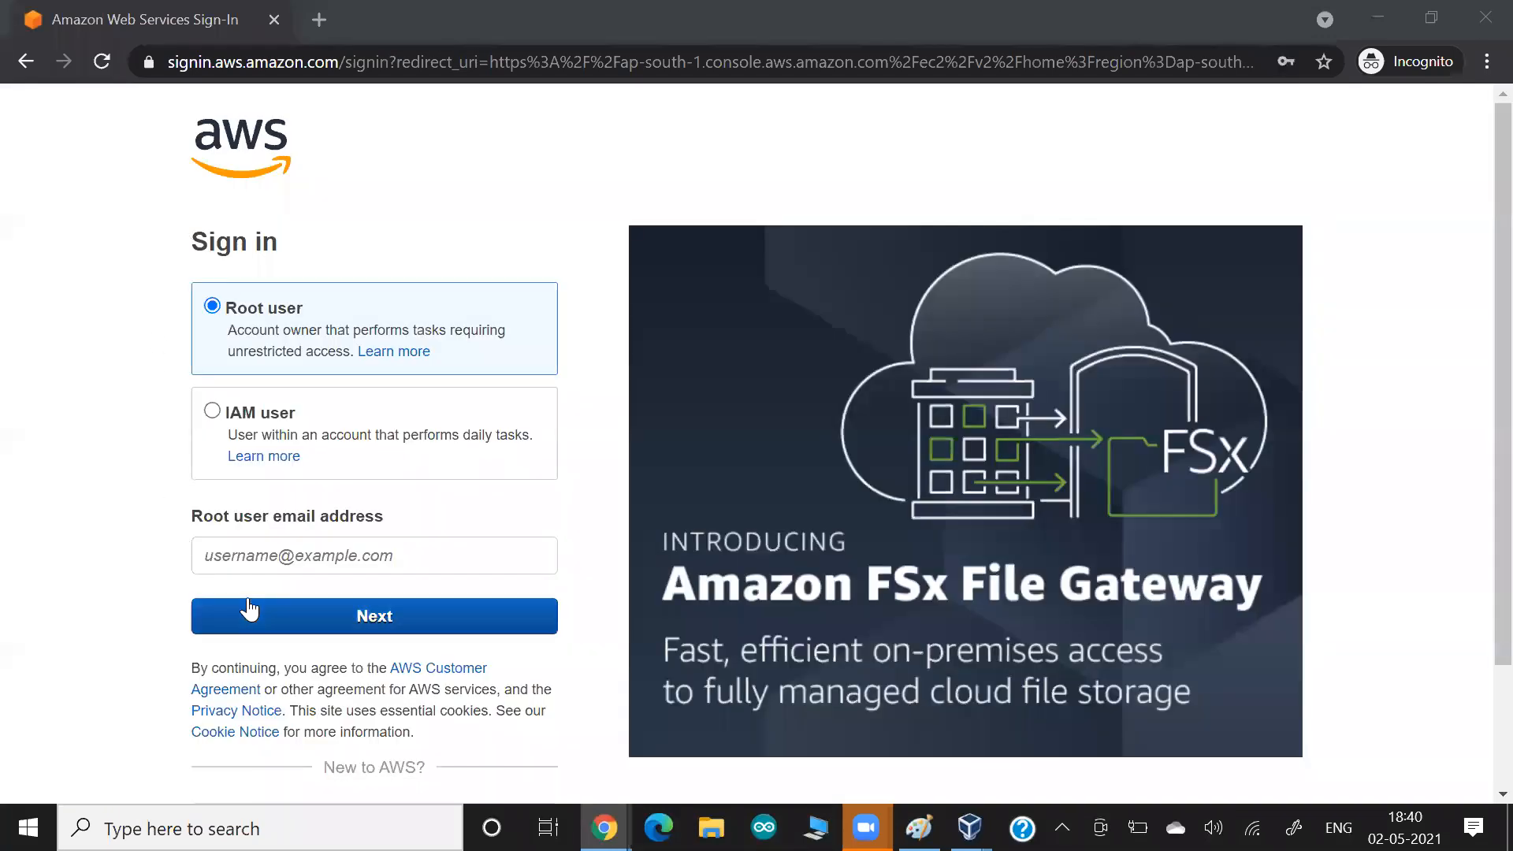
# Fill in the root user's email address on the AWS sign-in form and continue.
pyautogui.click(263, 554)
pyautogui.click(299, 180)
pyautogui.click(326, 624)
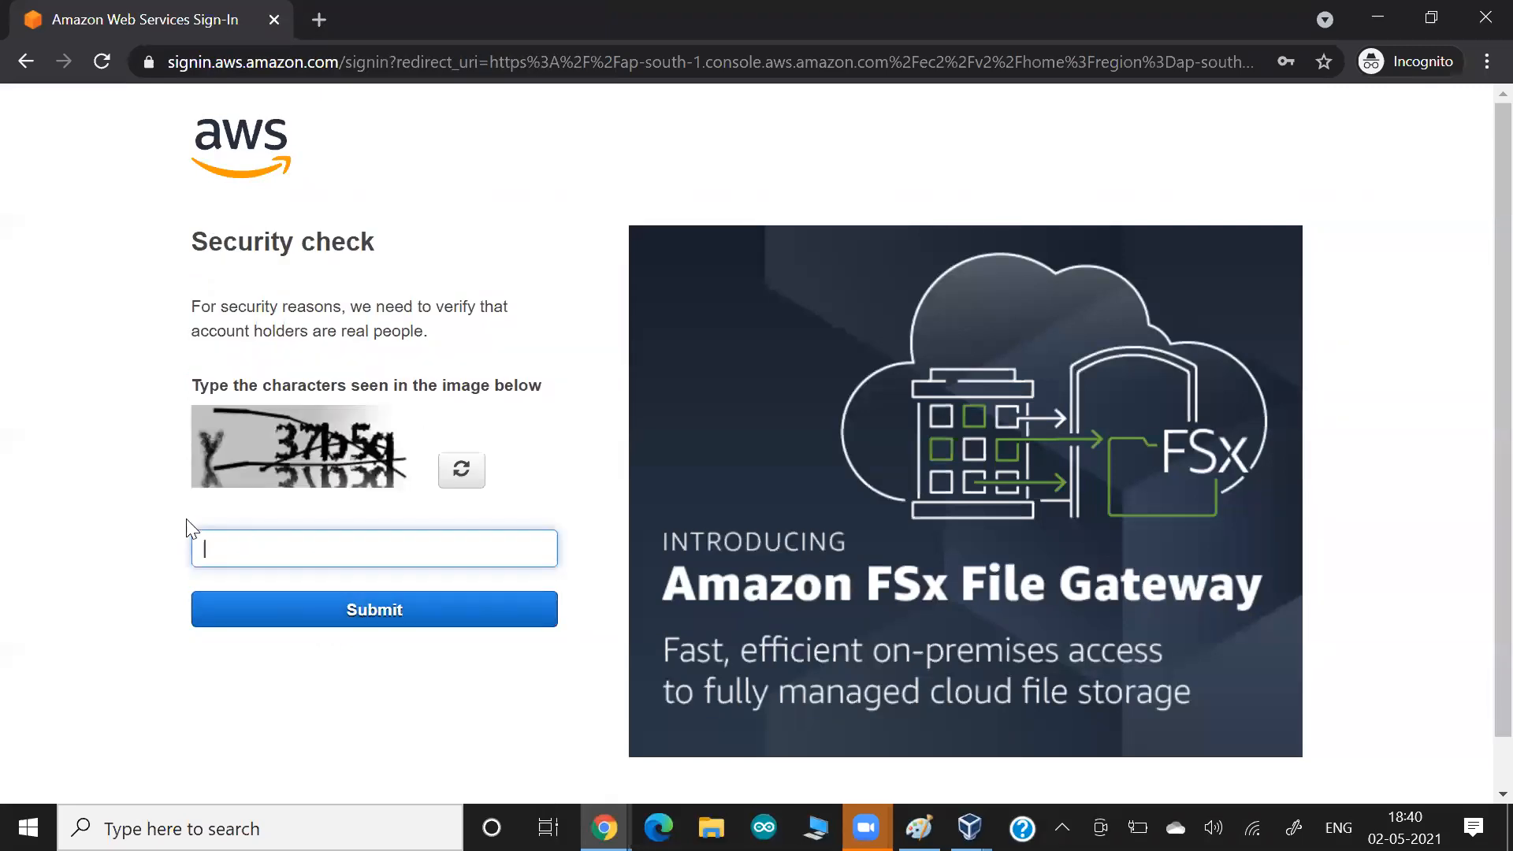
# Complete the AWS security check by entering the captcha characters shown in the image.
pyautogui.write('y37b5q')
pyautogui.press('Return')
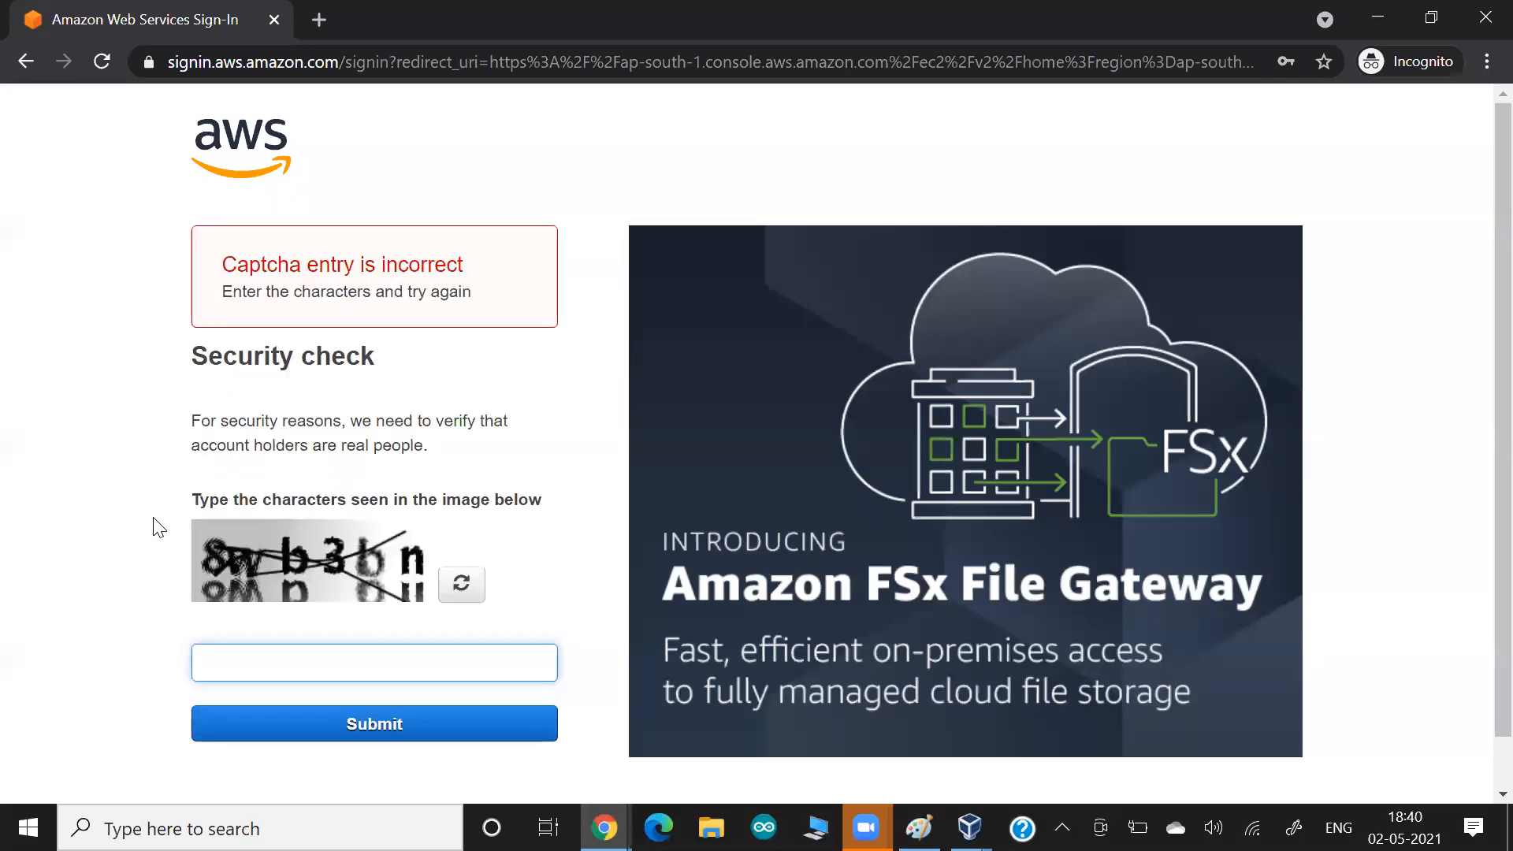
pyautogui.scroll(-1, 157, 527)
pyautogui.write('8wb3d')
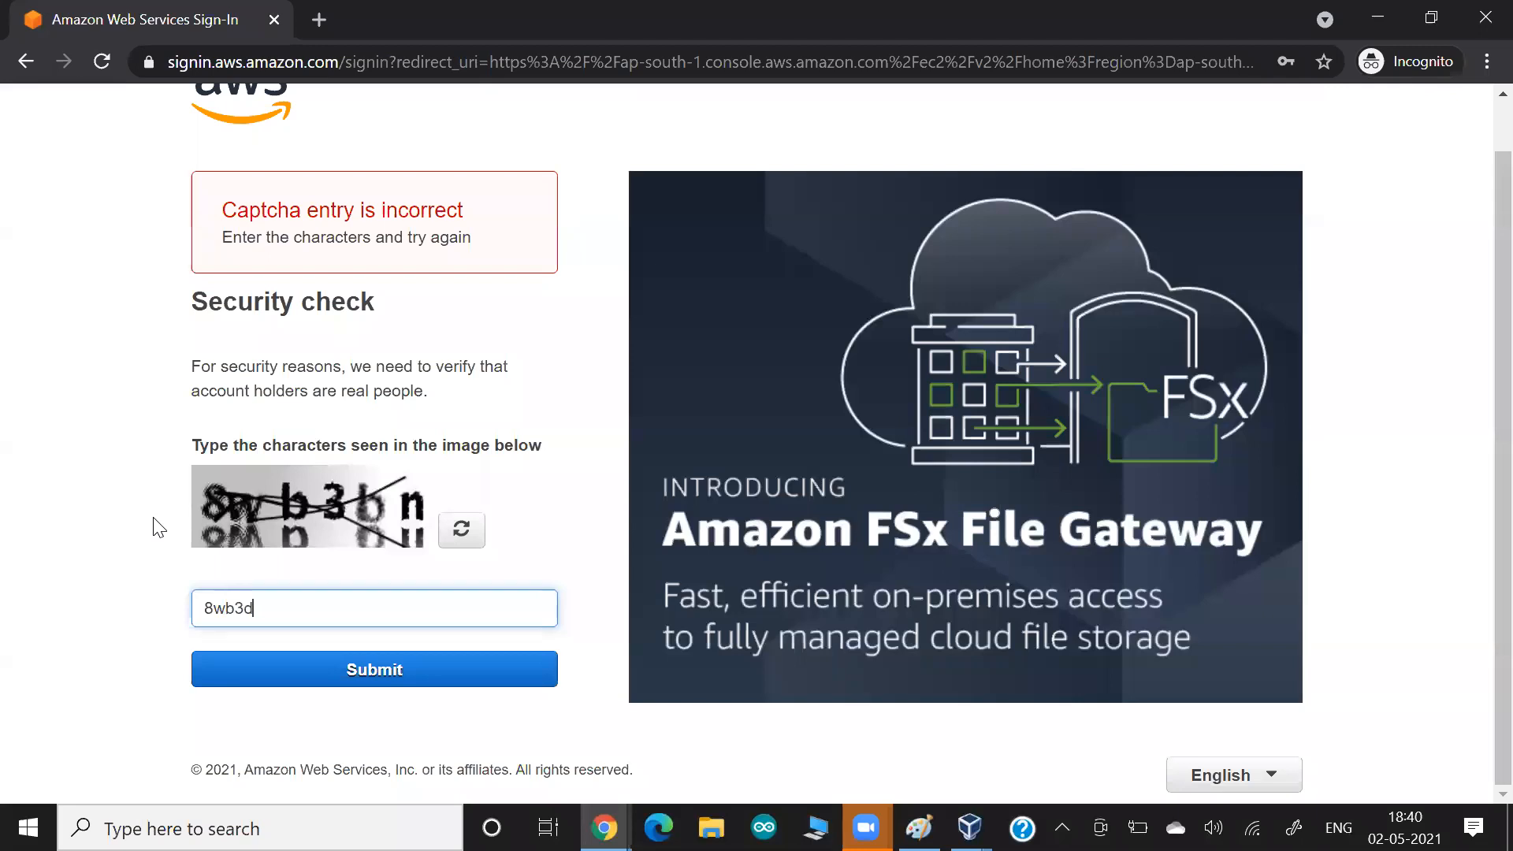
pyautogui.press('BackSpace')
pyautogui.write('bn')
pyautogui.press('Return')
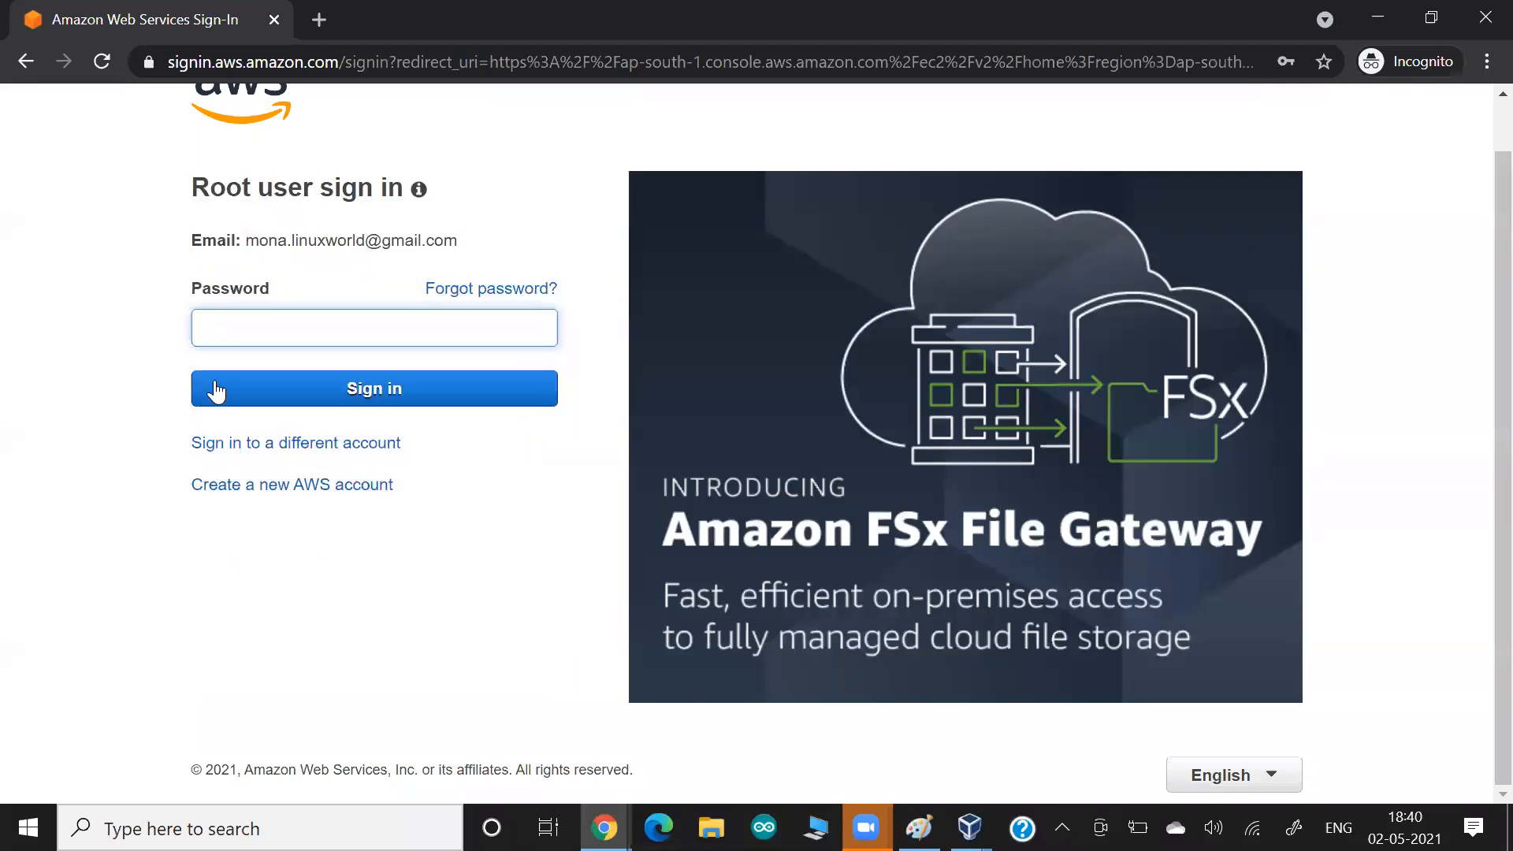
# Fill in the saved root account password and sign in to the AWS console.
pyautogui.click(238, 330)
pyautogui.click(255, 542)
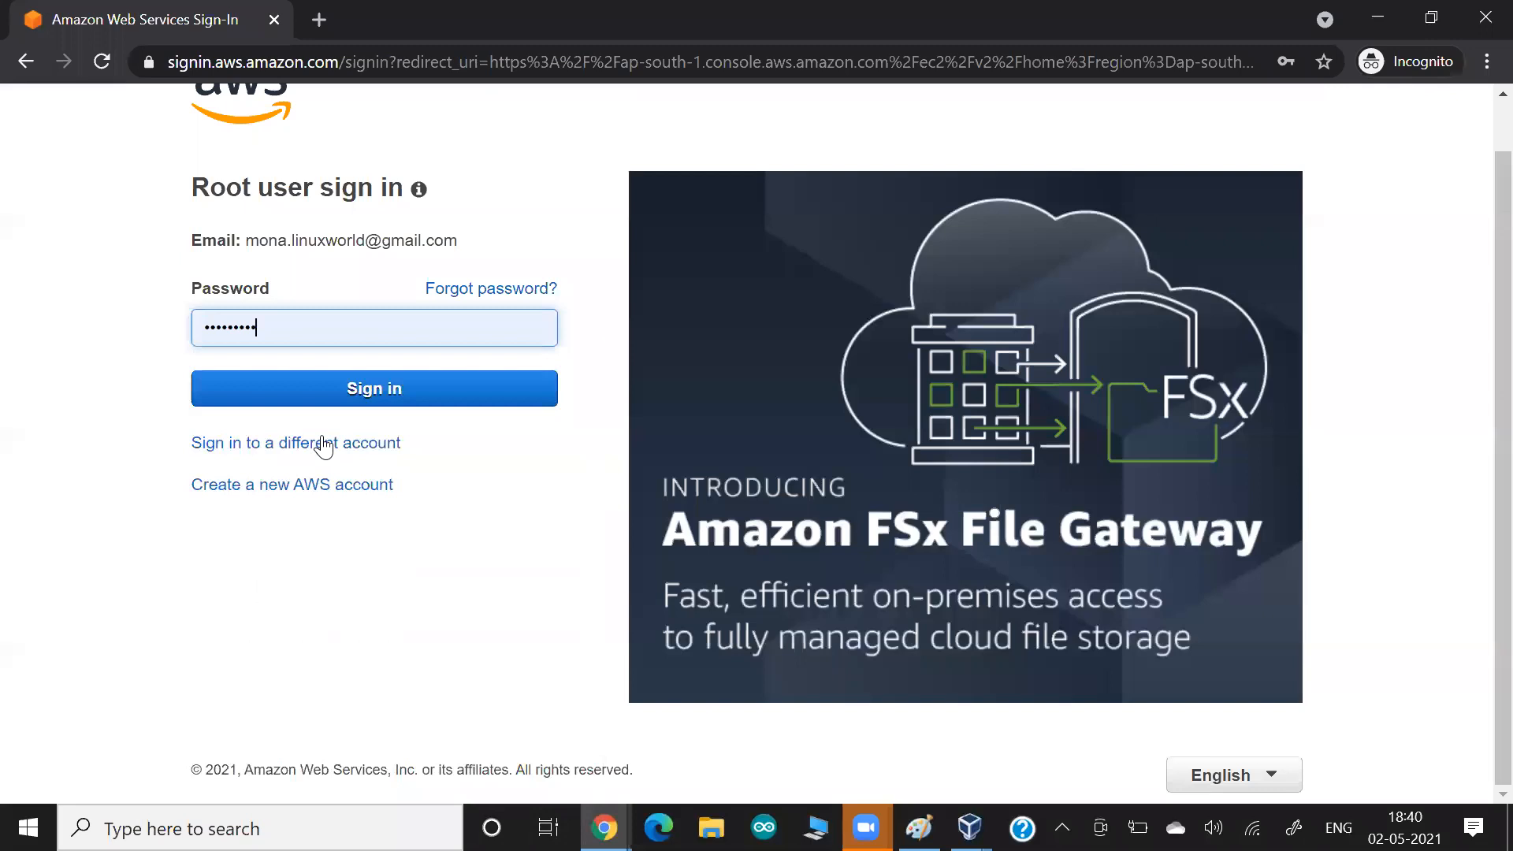
pyautogui.click(356, 392)
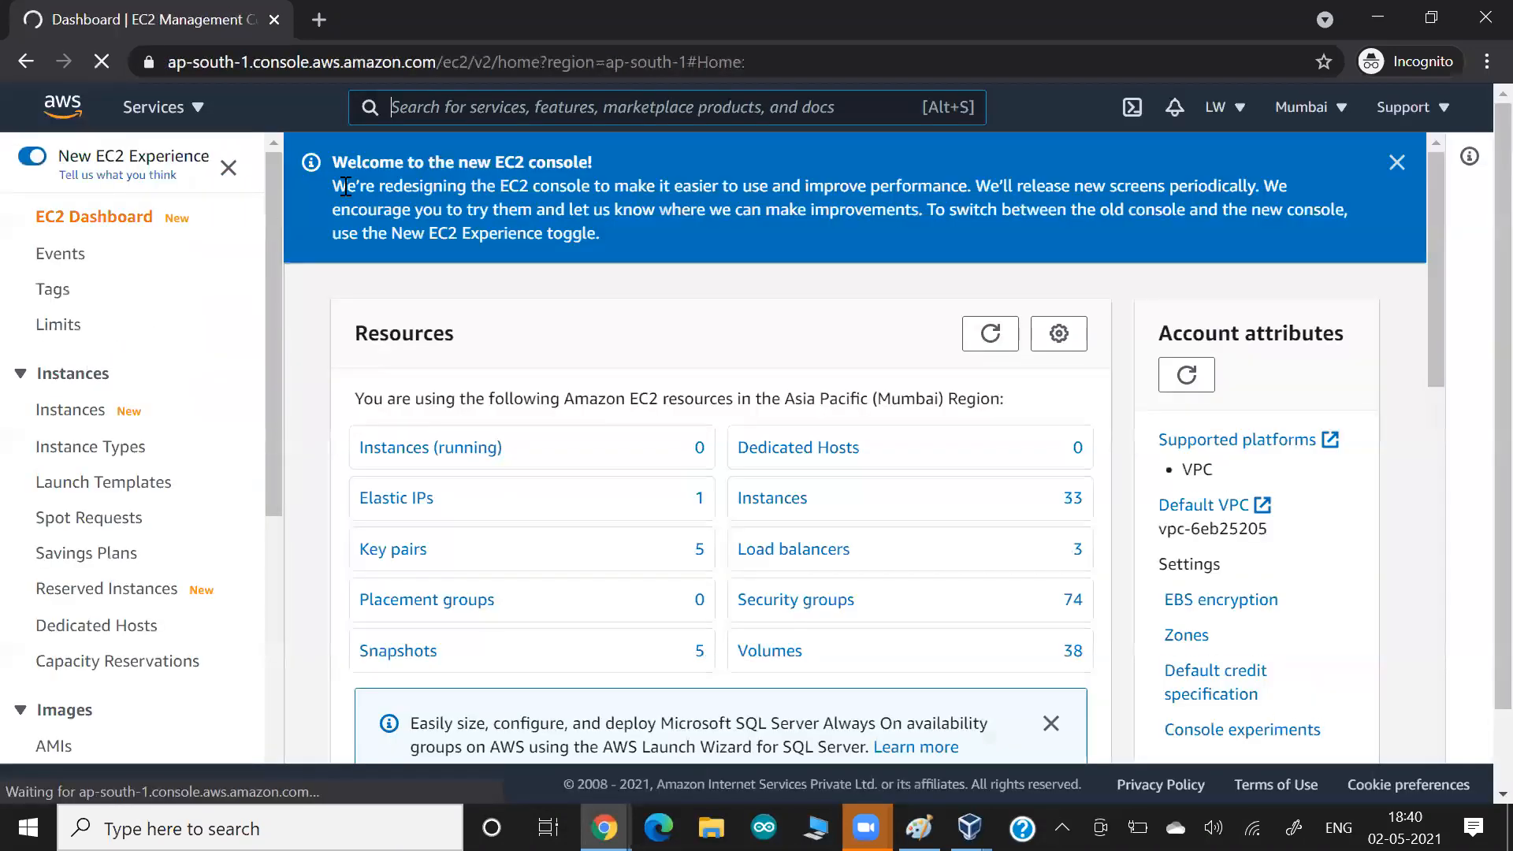
# Search the AWS services for "ecr" and open Elastic Container Registry.
pyautogui.hotkey('alt', 's')
pyautogui.write('ecr')
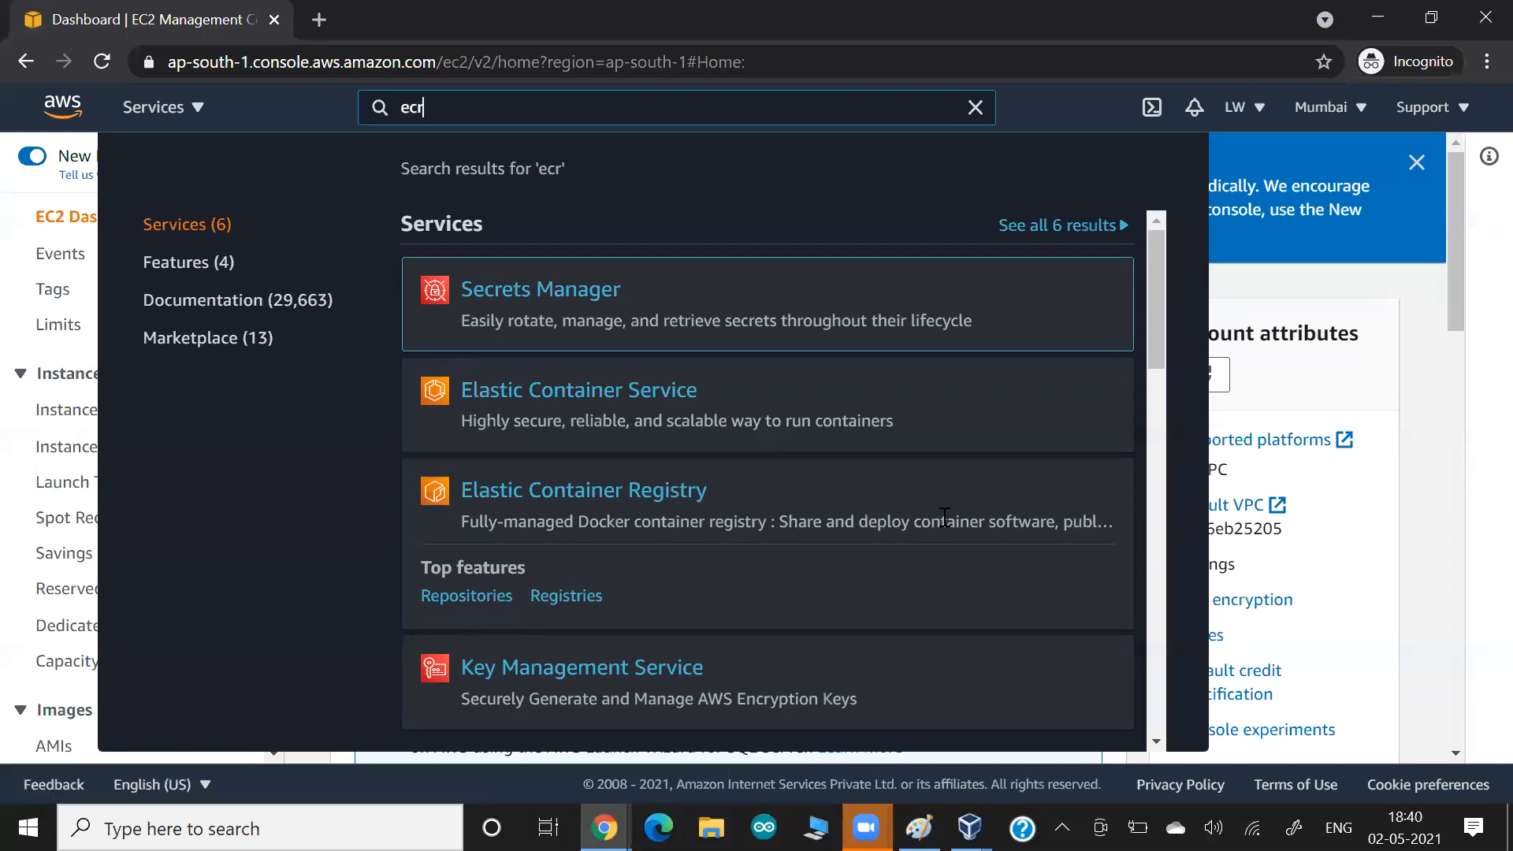
pyautogui.click(587, 495)
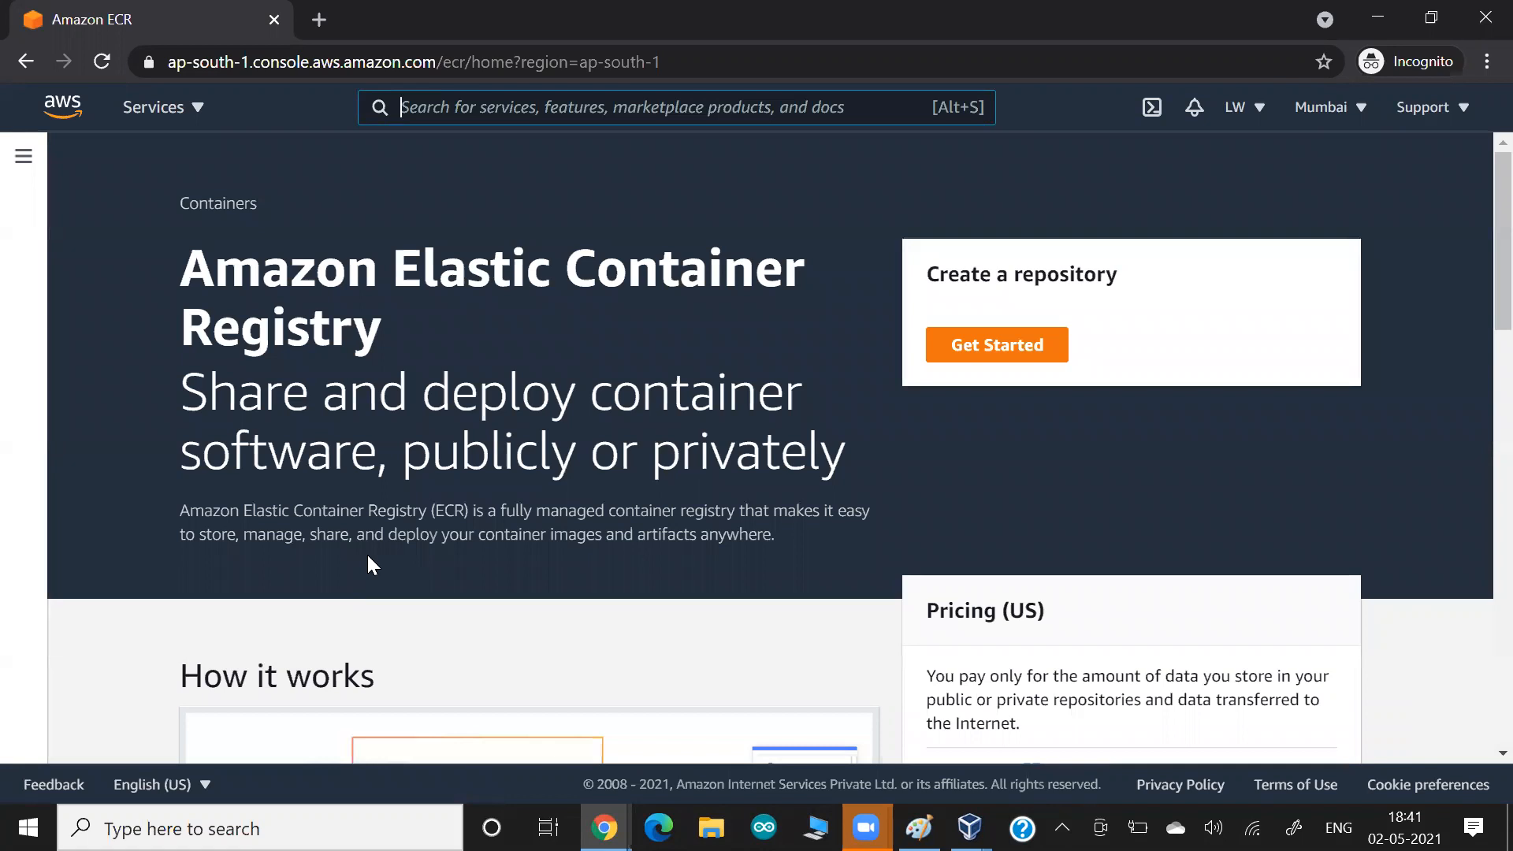
# View the How it works section of the ECR overview and start creating a repository.
pyautogui.scroll(-3, 368, 565)
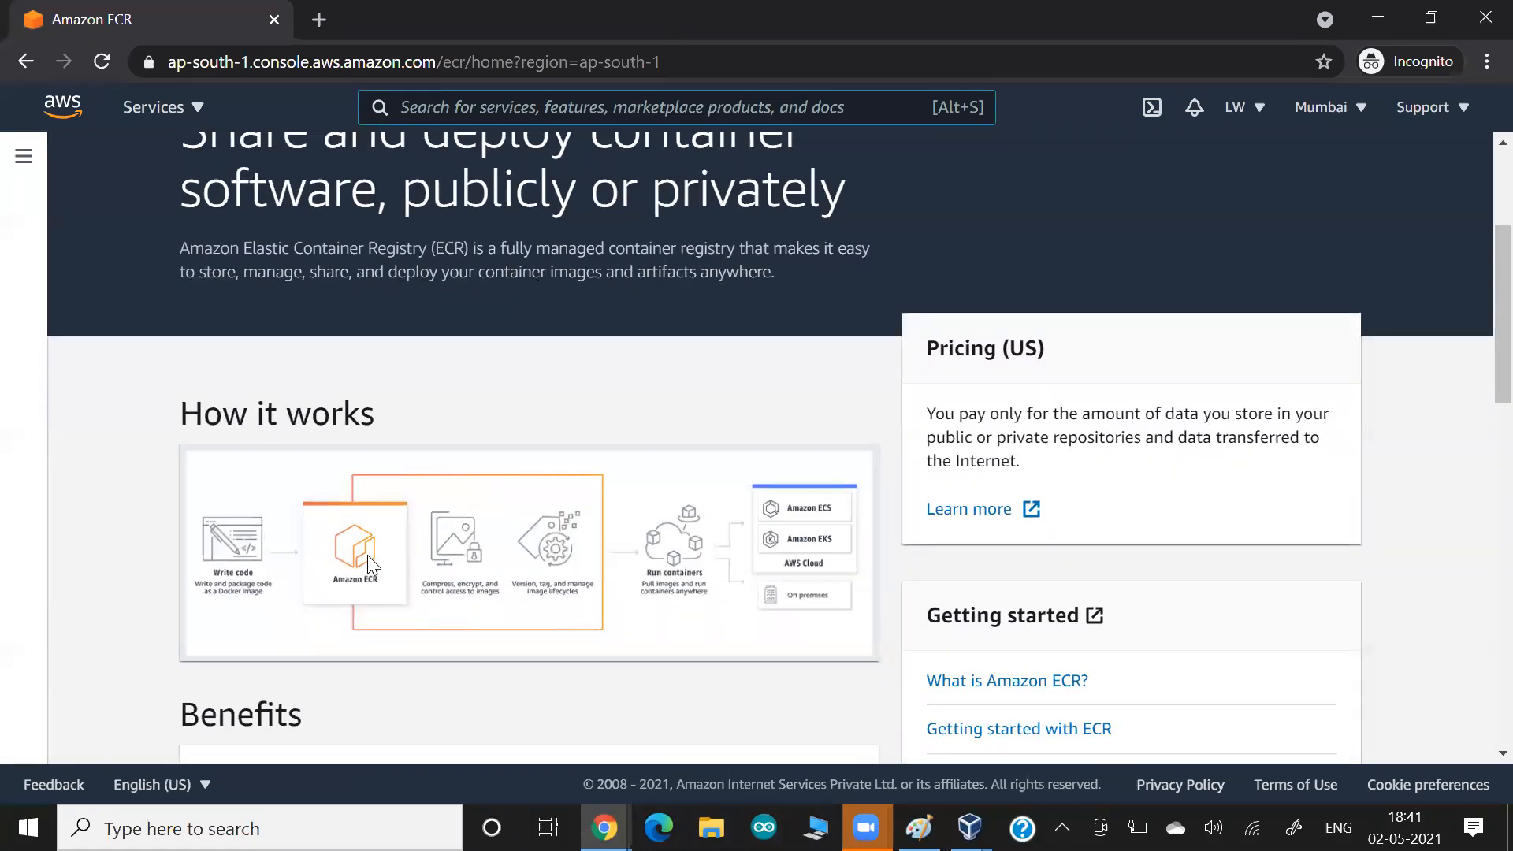
pyautogui.scroll(-3, 368, 565)
pyautogui.scroll(6, 367, 564)
pyautogui.click(981, 343)
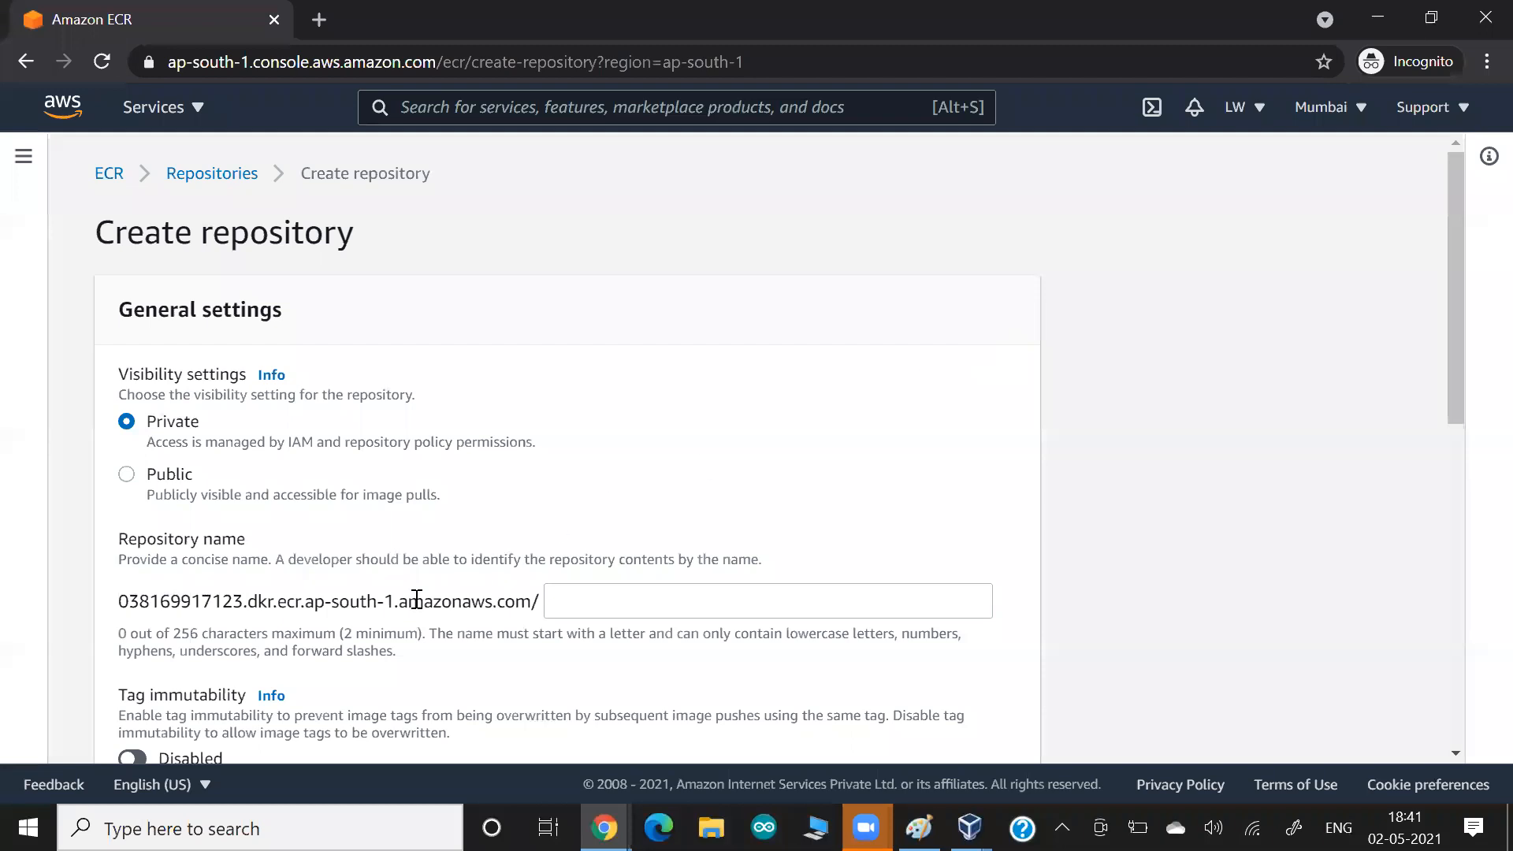
# Set the new repository's visibility to Private and name it "lwrepo".
pyautogui.click(127, 475)
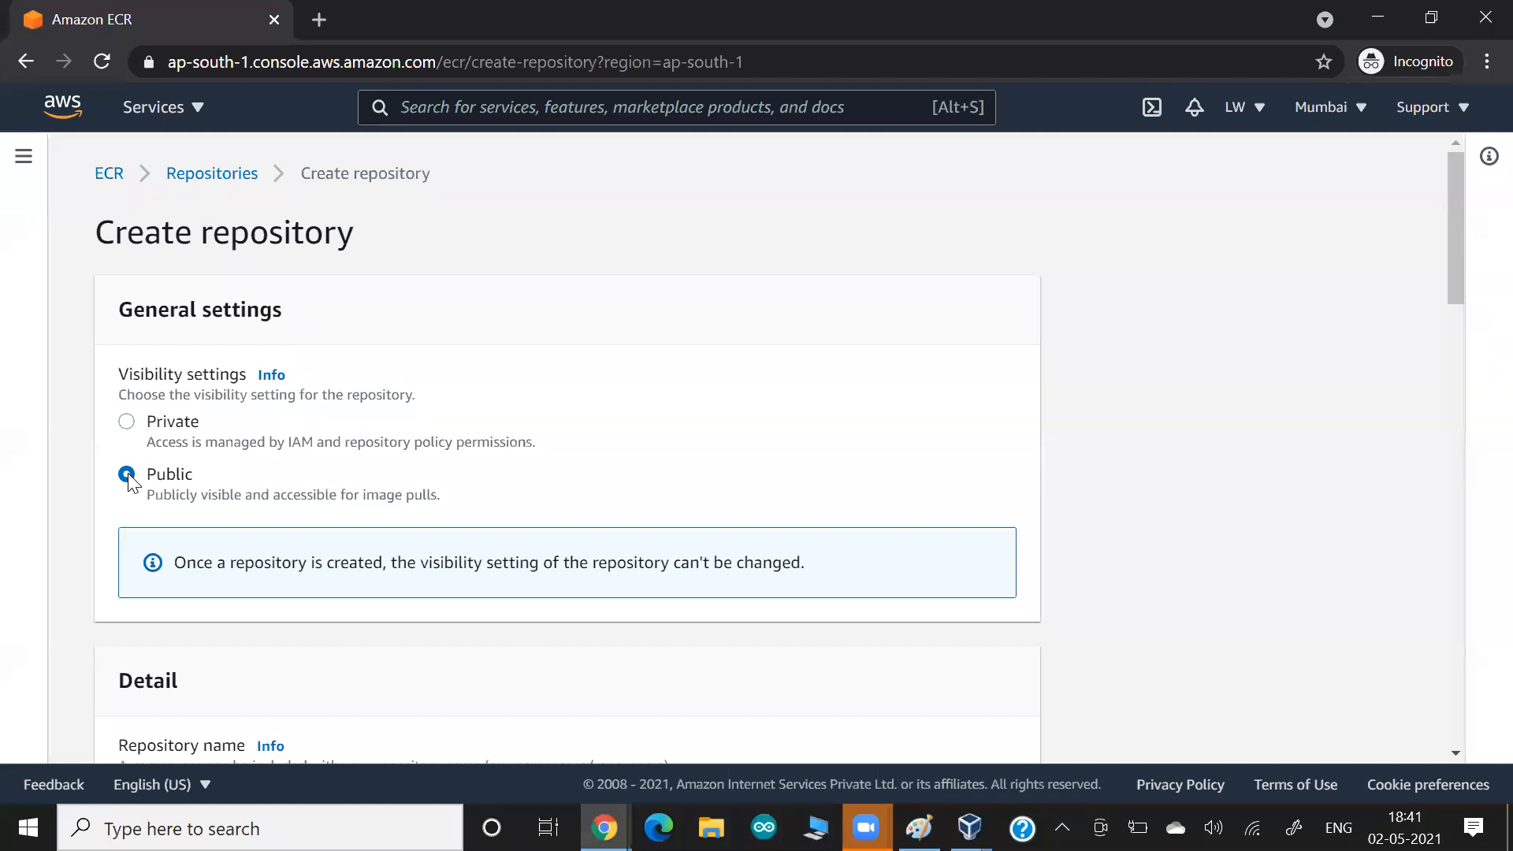
pyautogui.click(126, 420)
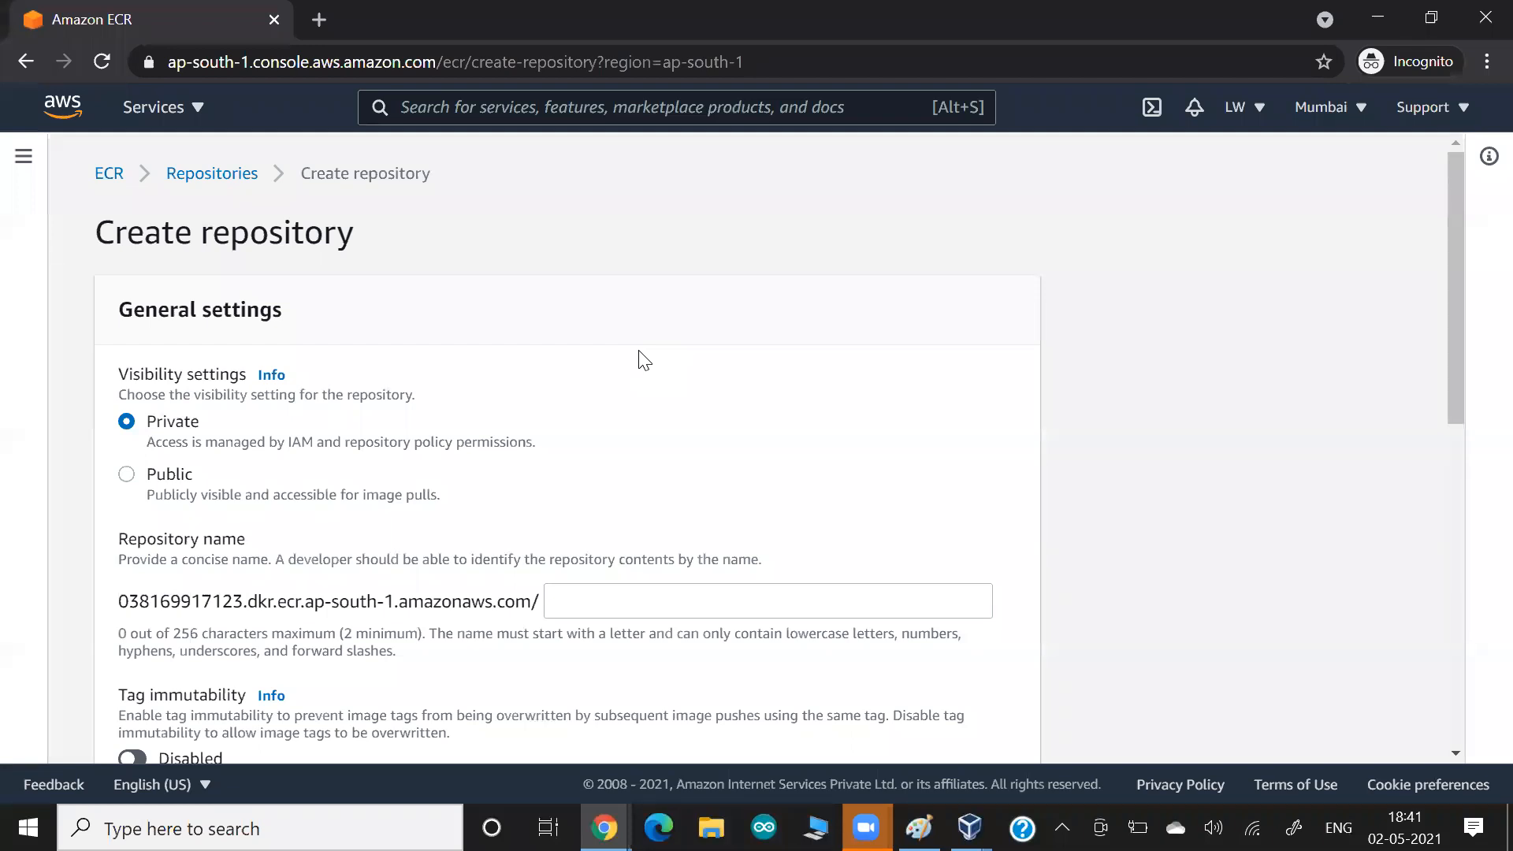
pyautogui.moveTo(129, 541); pyautogui.dragTo(246, 542)
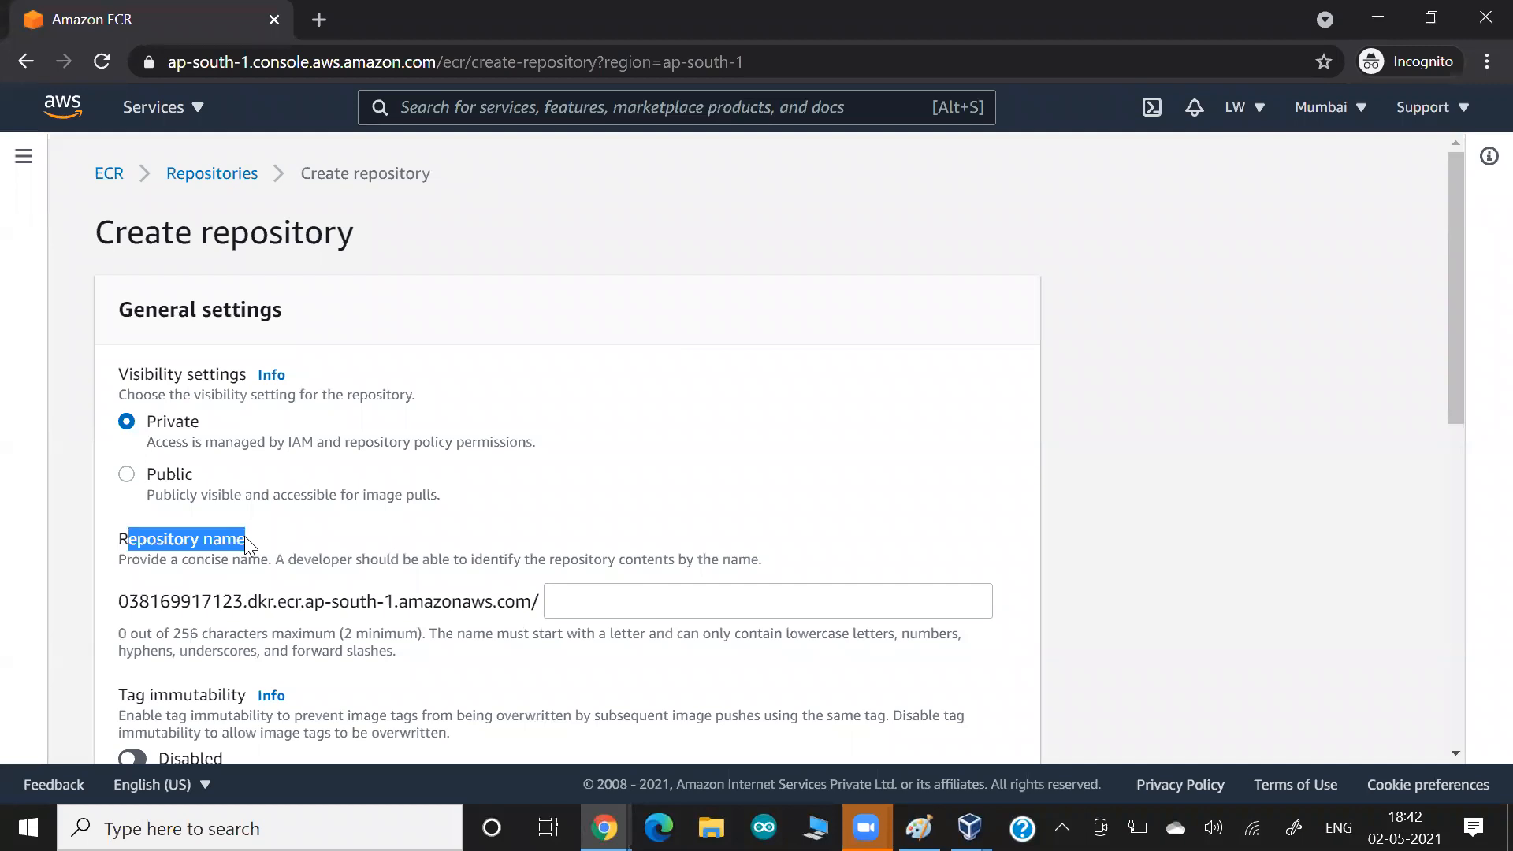
pyautogui.click(245, 539)
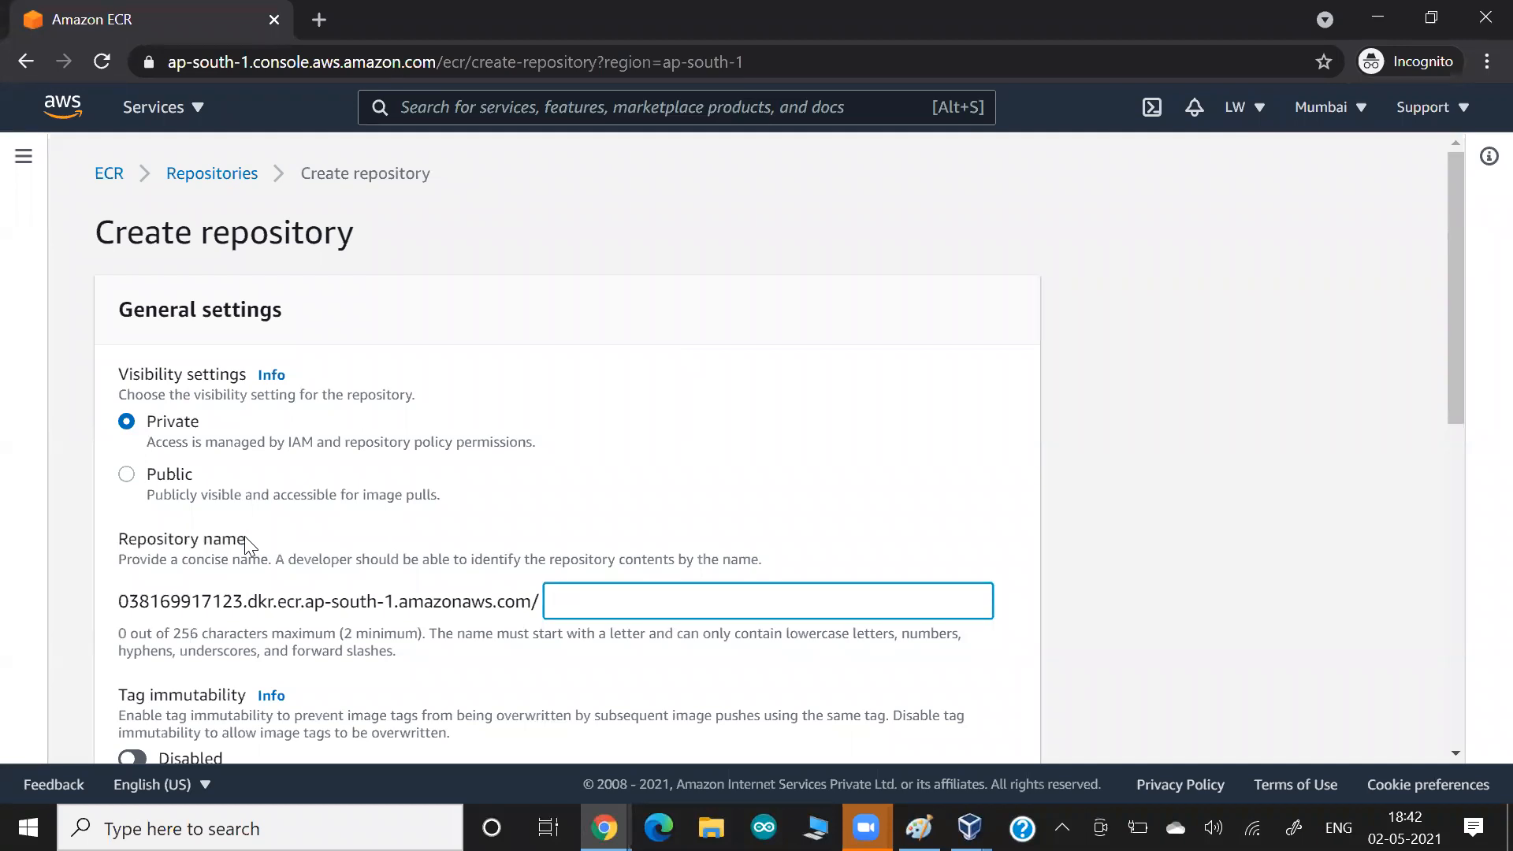
pyautogui.scroll(-1, 484, 450)
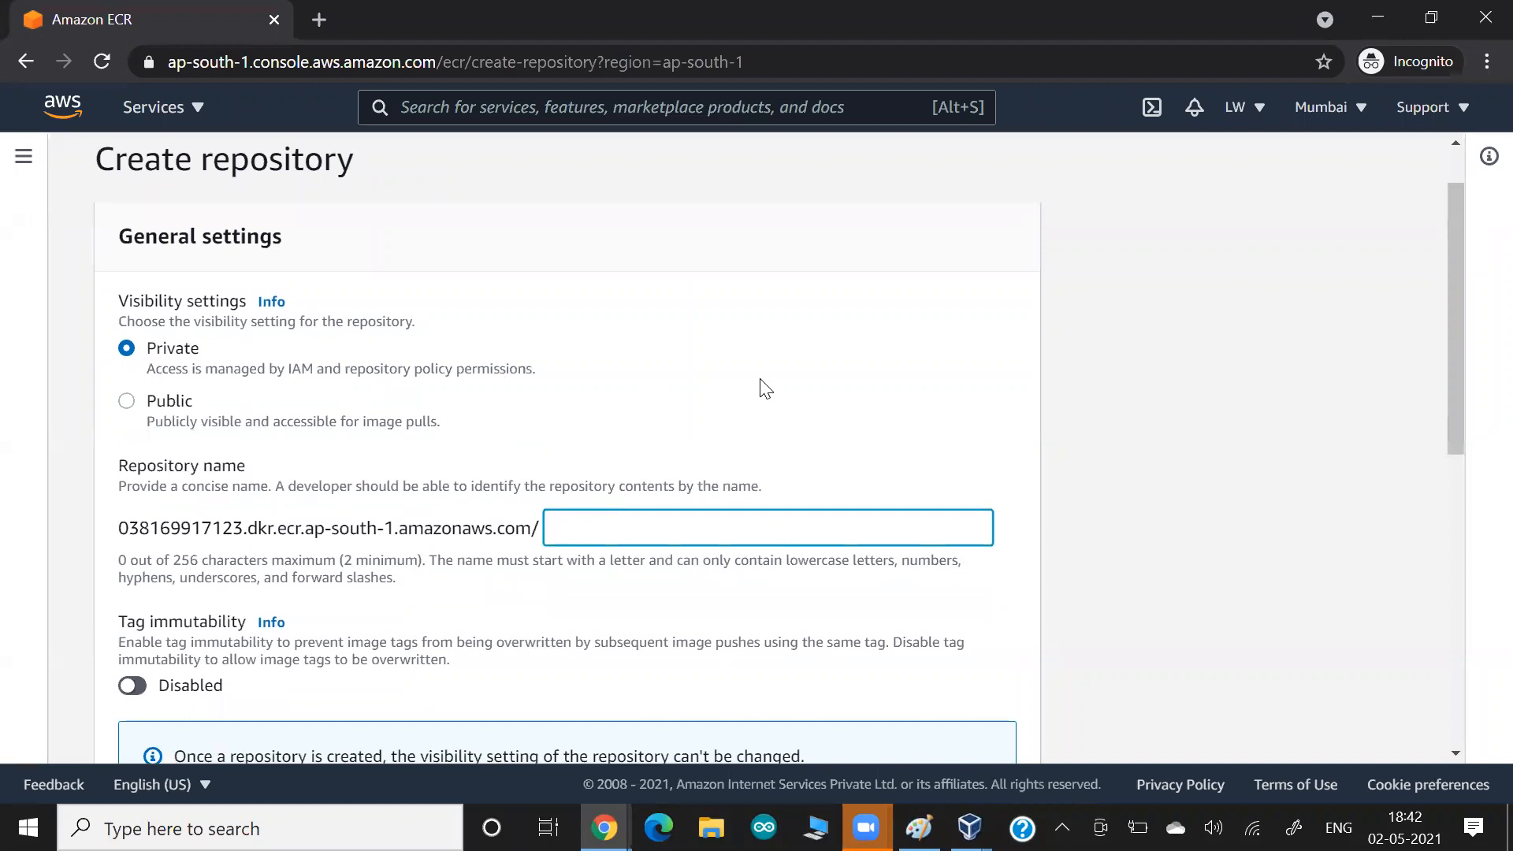
pyautogui.scroll(-1, 763, 386)
pyautogui.write('lwrepo')
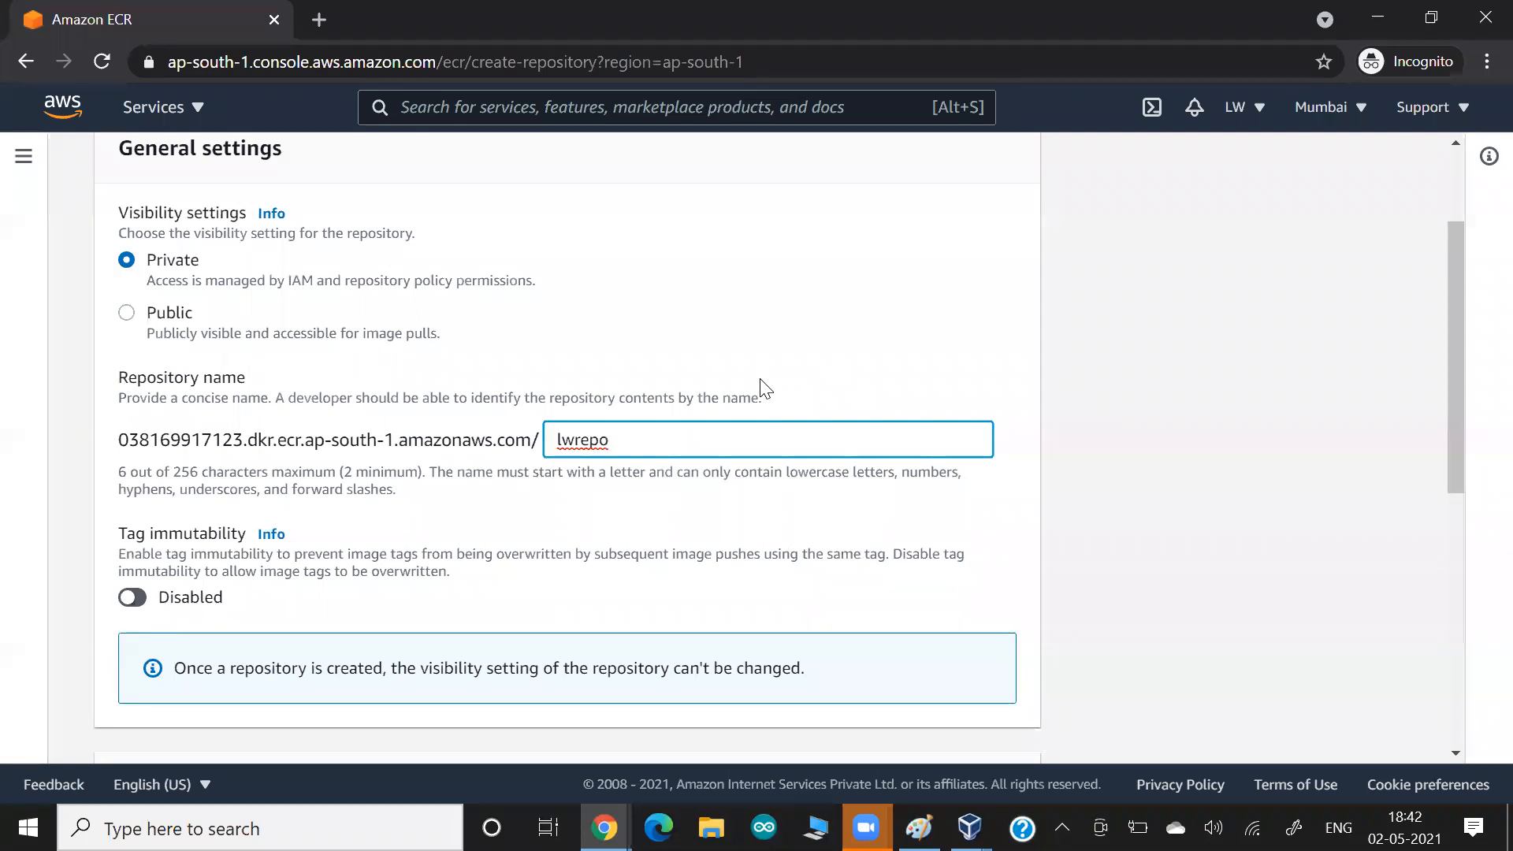
# Open a new Paint window and paste the screenshot of the repository creation form.
pyautogui.press('super')
pyautogui.write('paint')
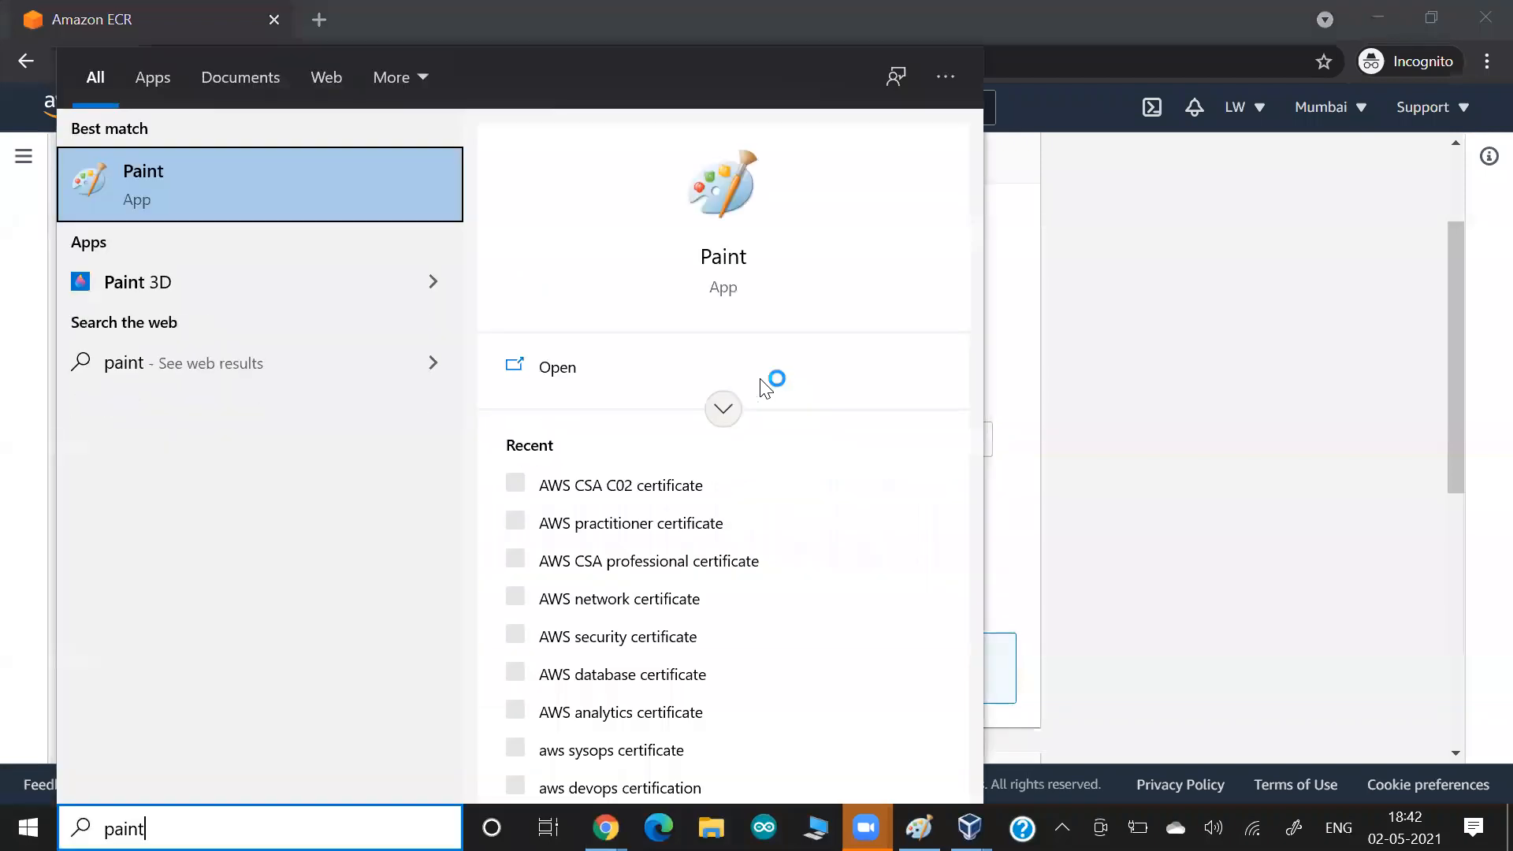
pyautogui.press('Return')
pyautogui.hotkey('ctrl', 'v')
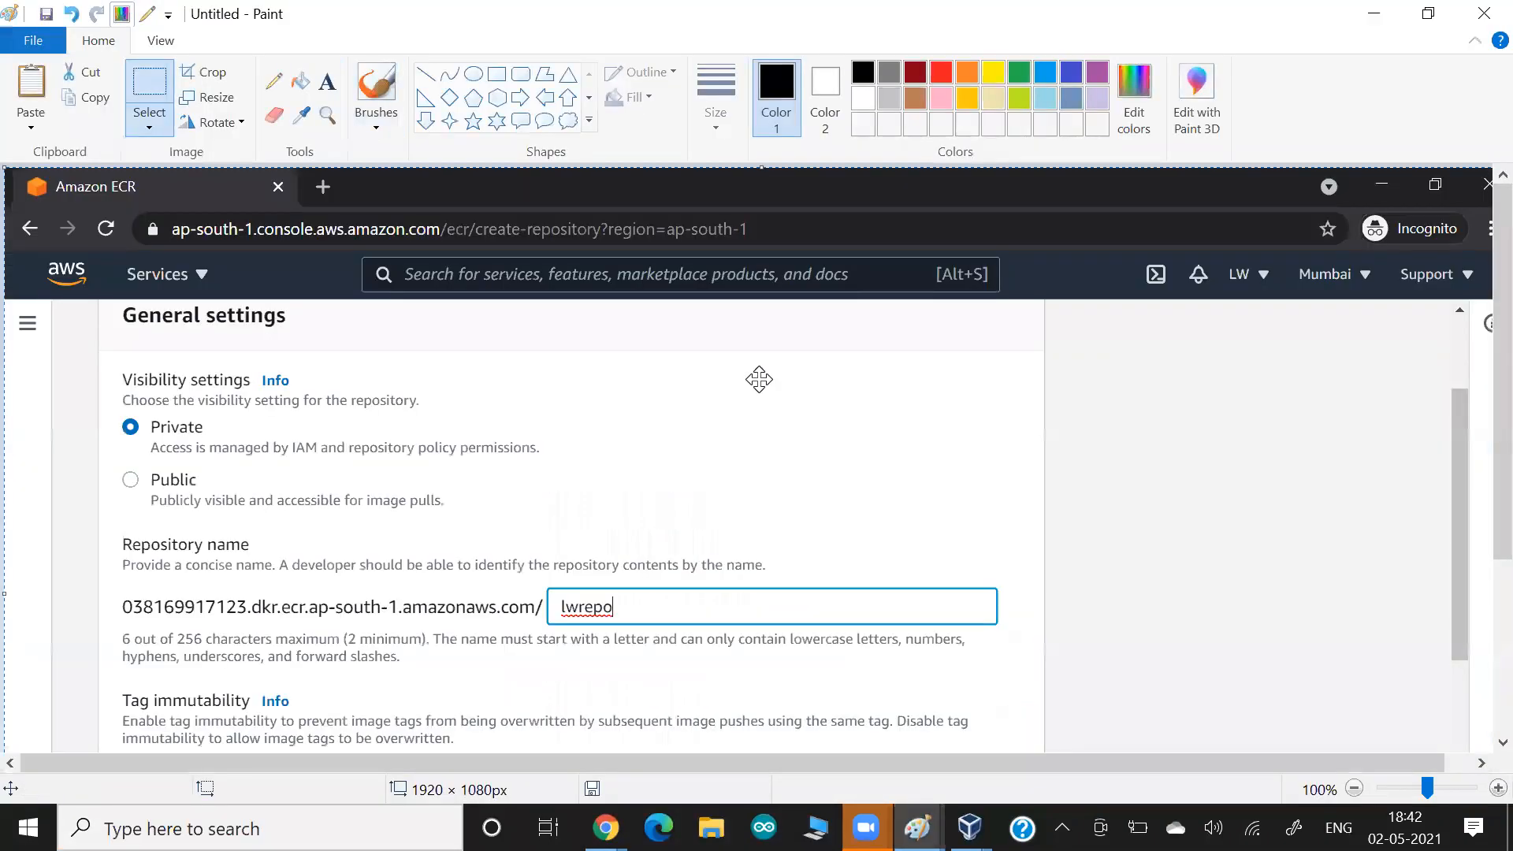
# With a dark red brush, circle the registry address before the repository name and draw an arrow pointing at it.
pyautogui.scroll(-3, 759, 379)
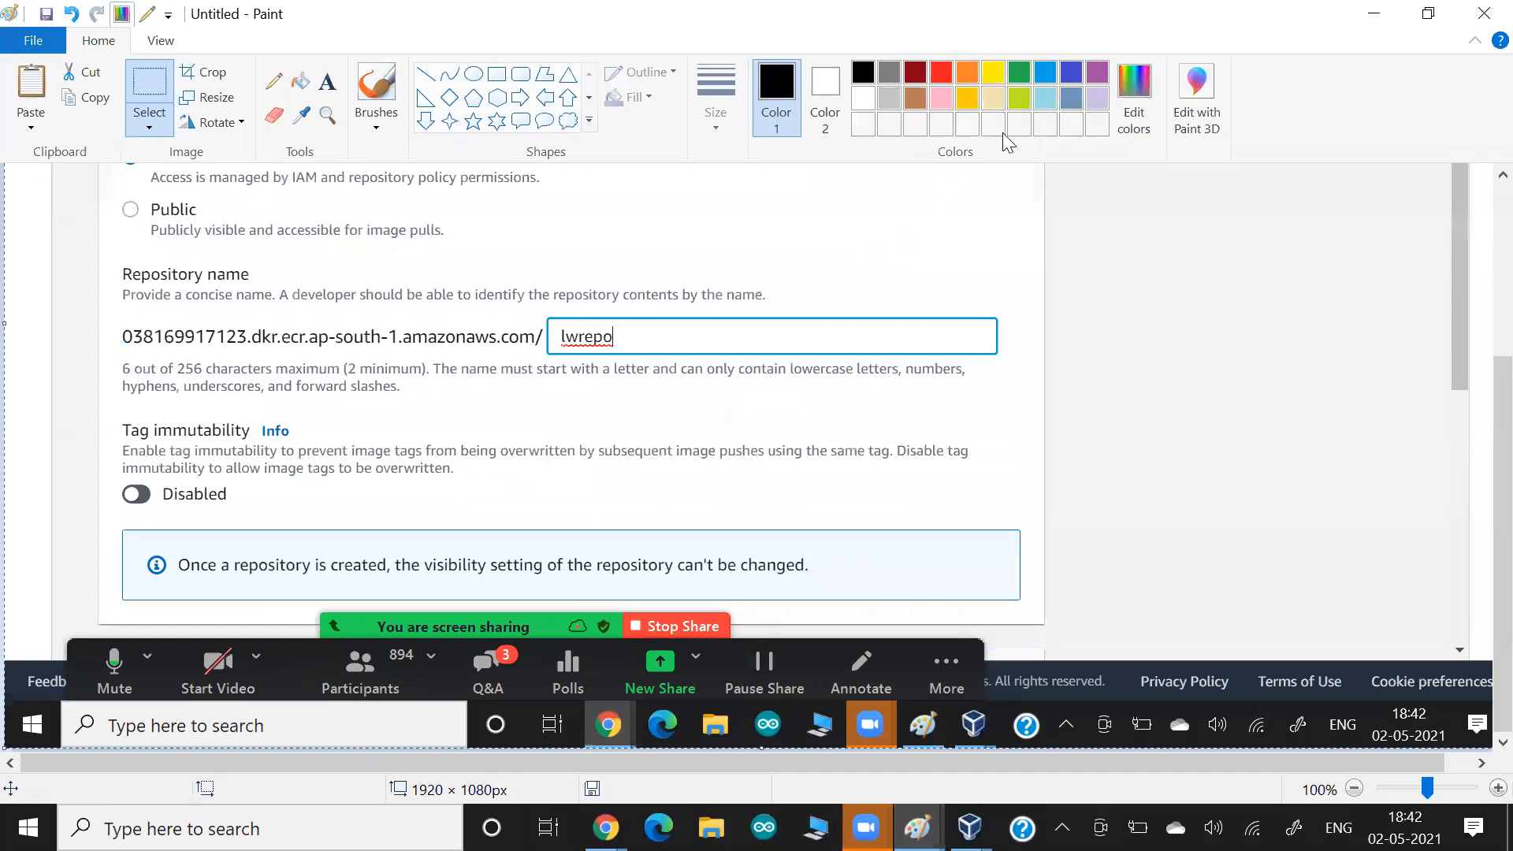
pyautogui.click(914, 72)
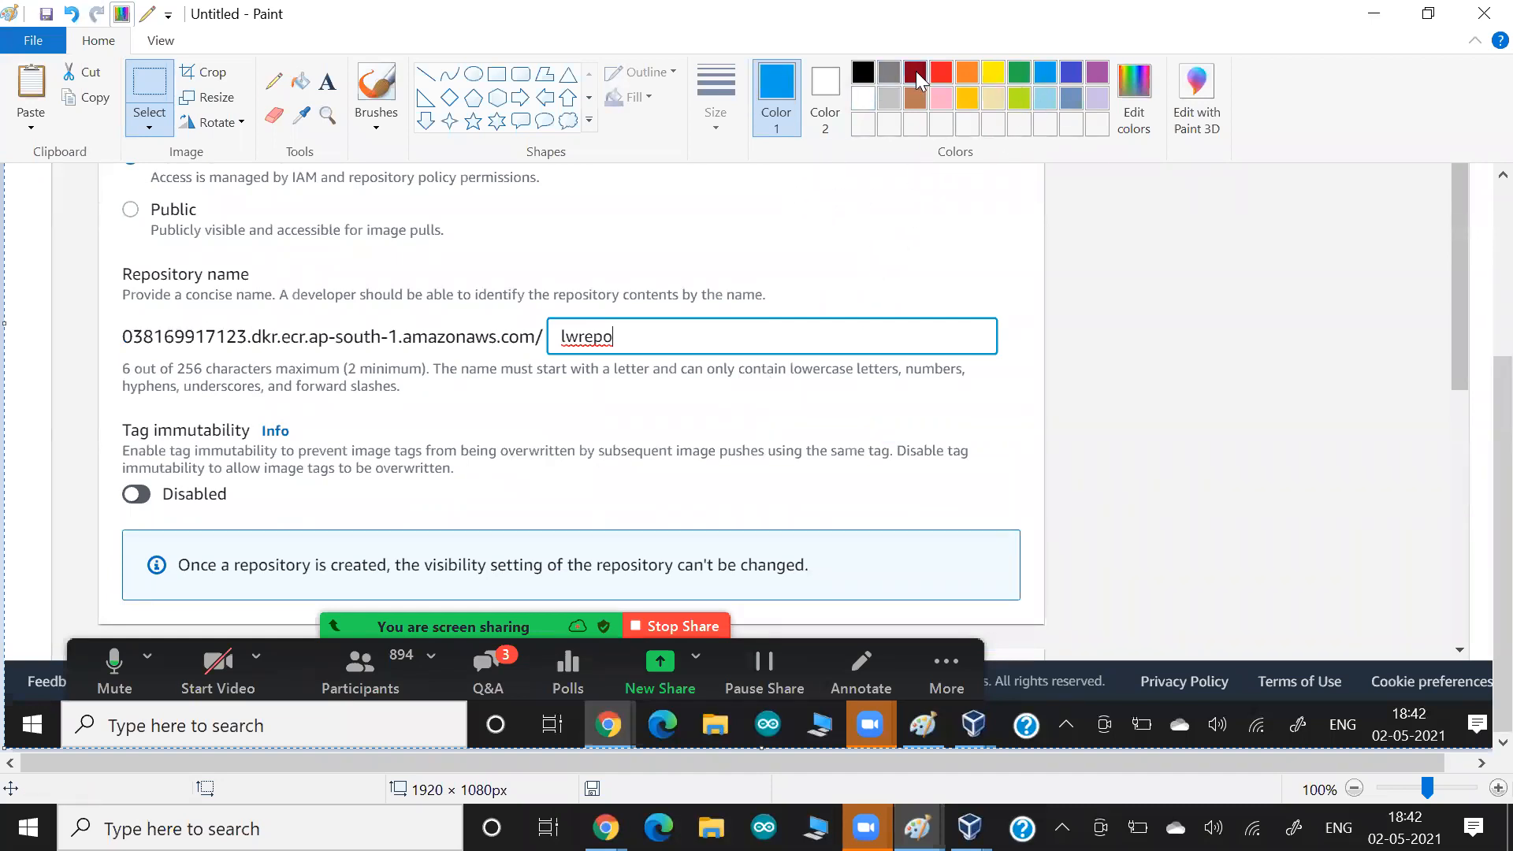
pyautogui.click(376, 94)
pyautogui.moveTo(512, 318)
pyautogui.mouseDown()
pyautogui.moveTo(174, 298)
pyautogui.moveTo(110, 315)
pyautogui.moveTo(153, 358)
pyautogui.moveTo(399, 370)
pyautogui.moveTo(539, 355)
pyautogui.moveTo(533, 323)
pyautogui.moveTo(473, 312)
pyautogui.mouseUp()
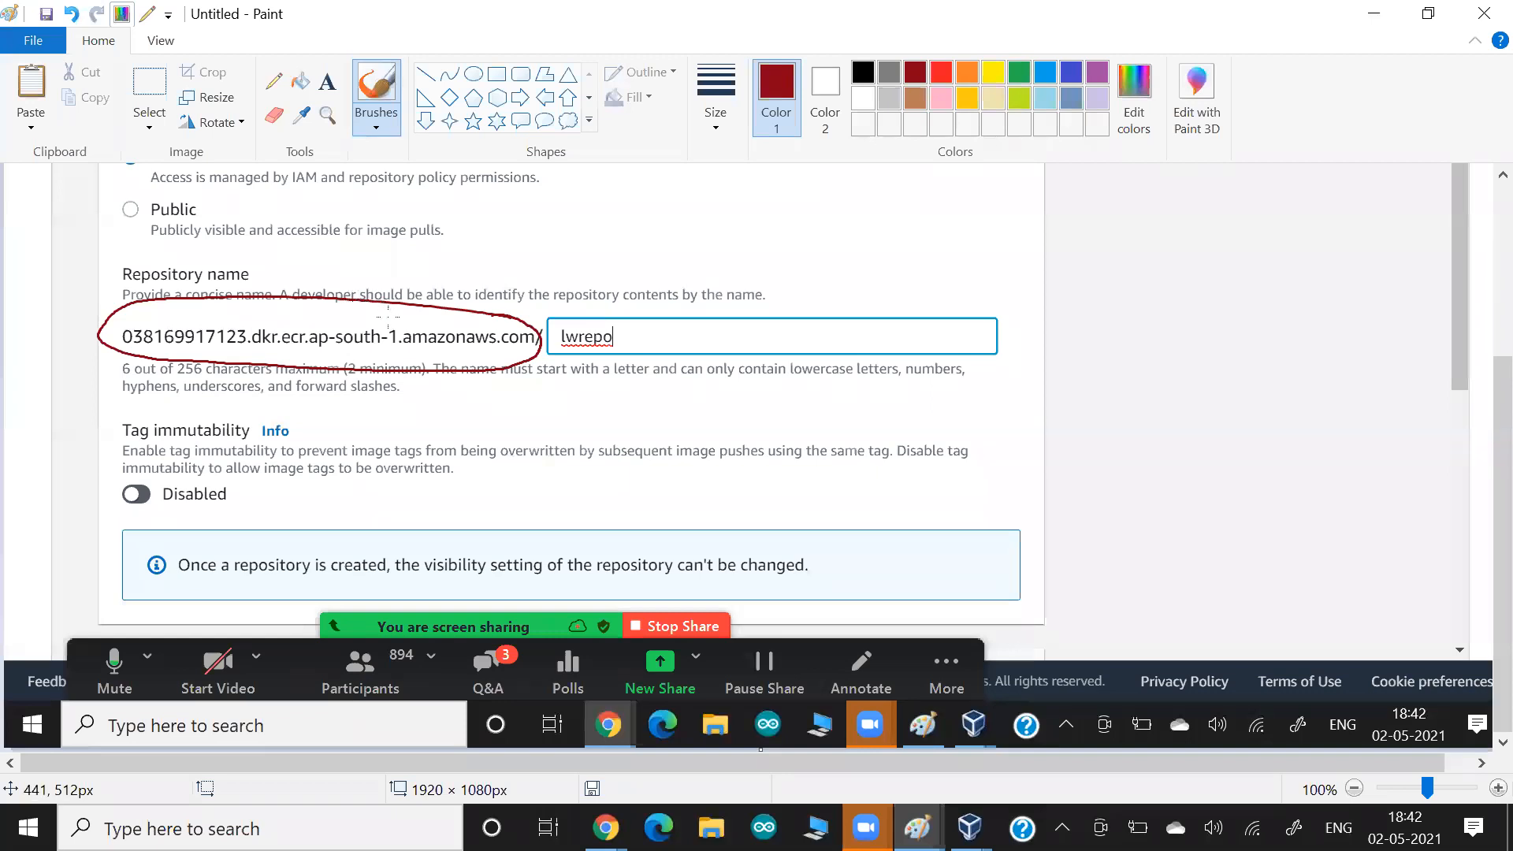
pyautogui.moveTo(441, 258)
pyautogui.mouseDown()
pyautogui.moveTo(413, 298)
pyautogui.moveTo(424, 313)
pyautogui.mouseUp()
# Draw a dark red box around "lwrepo" with an arrow pointing at it, and circle the Private option.
pyautogui.moveTo(552, 293)
pyautogui.mouseDown()
pyautogui.moveTo(549, 378)
pyautogui.moveTo(636, 309)
pyautogui.moveTo(551, 369)
pyautogui.mouseUp()
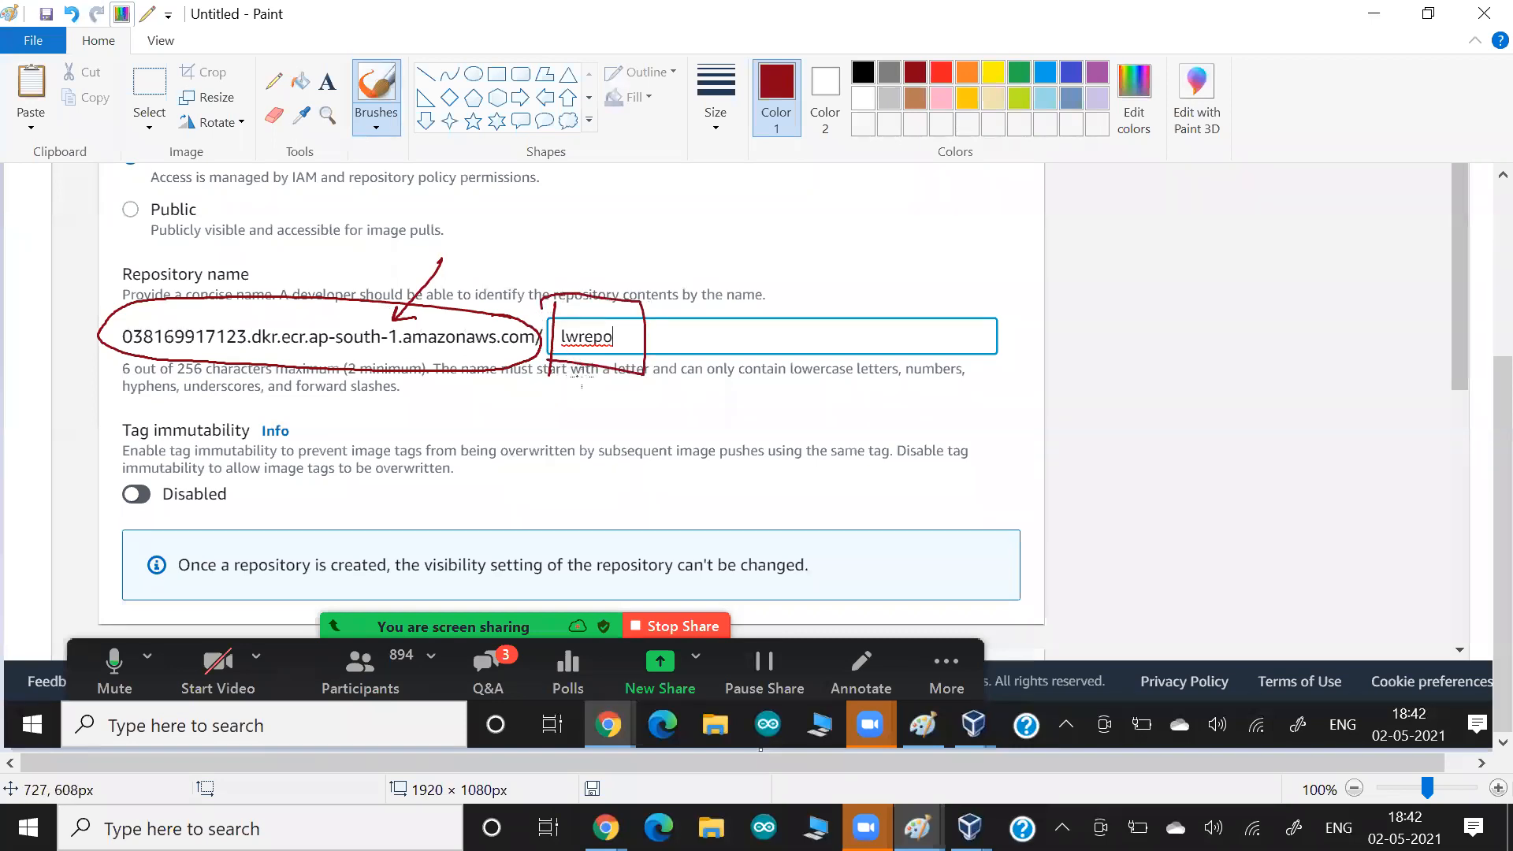
pyautogui.moveTo(678, 446); pyautogui.dragTo(623, 370)
pyautogui.moveTo(645, 384)
pyautogui.mouseDown()
pyautogui.moveTo(623, 371)
pyautogui.moveTo(607, 391)
pyautogui.mouseUp()
pyautogui.scroll(3, 356, 368)
pyautogui.moveTo(109, 413); pyautogui.dragTo(182, 418)
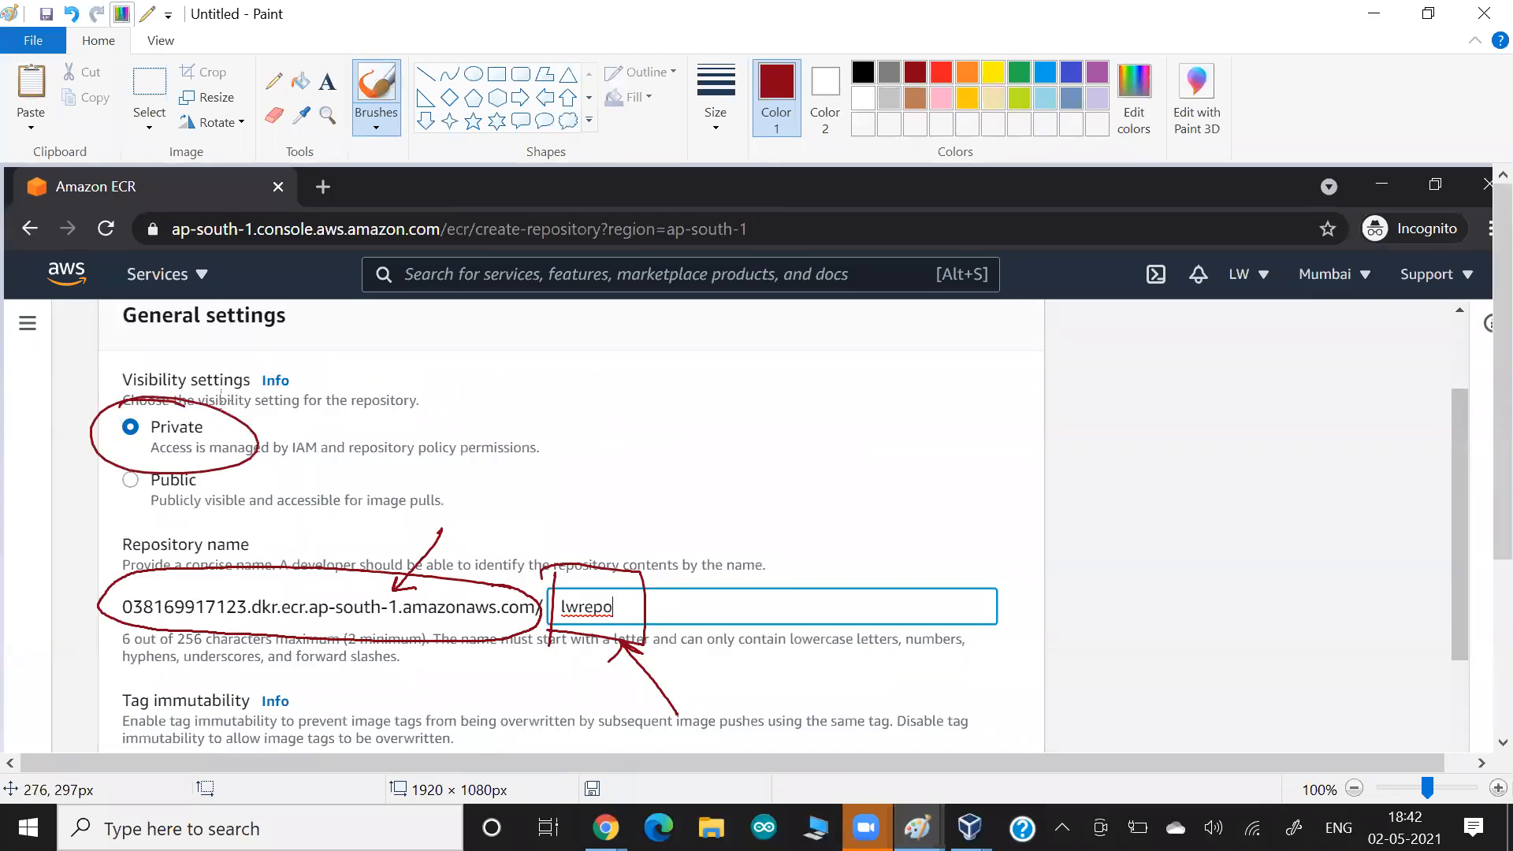
# Switch back to Chrome and review the repository form's tag immutability, image scan and KMS encryption settings.
pyautogui.hotkey('alt', 'Tab')
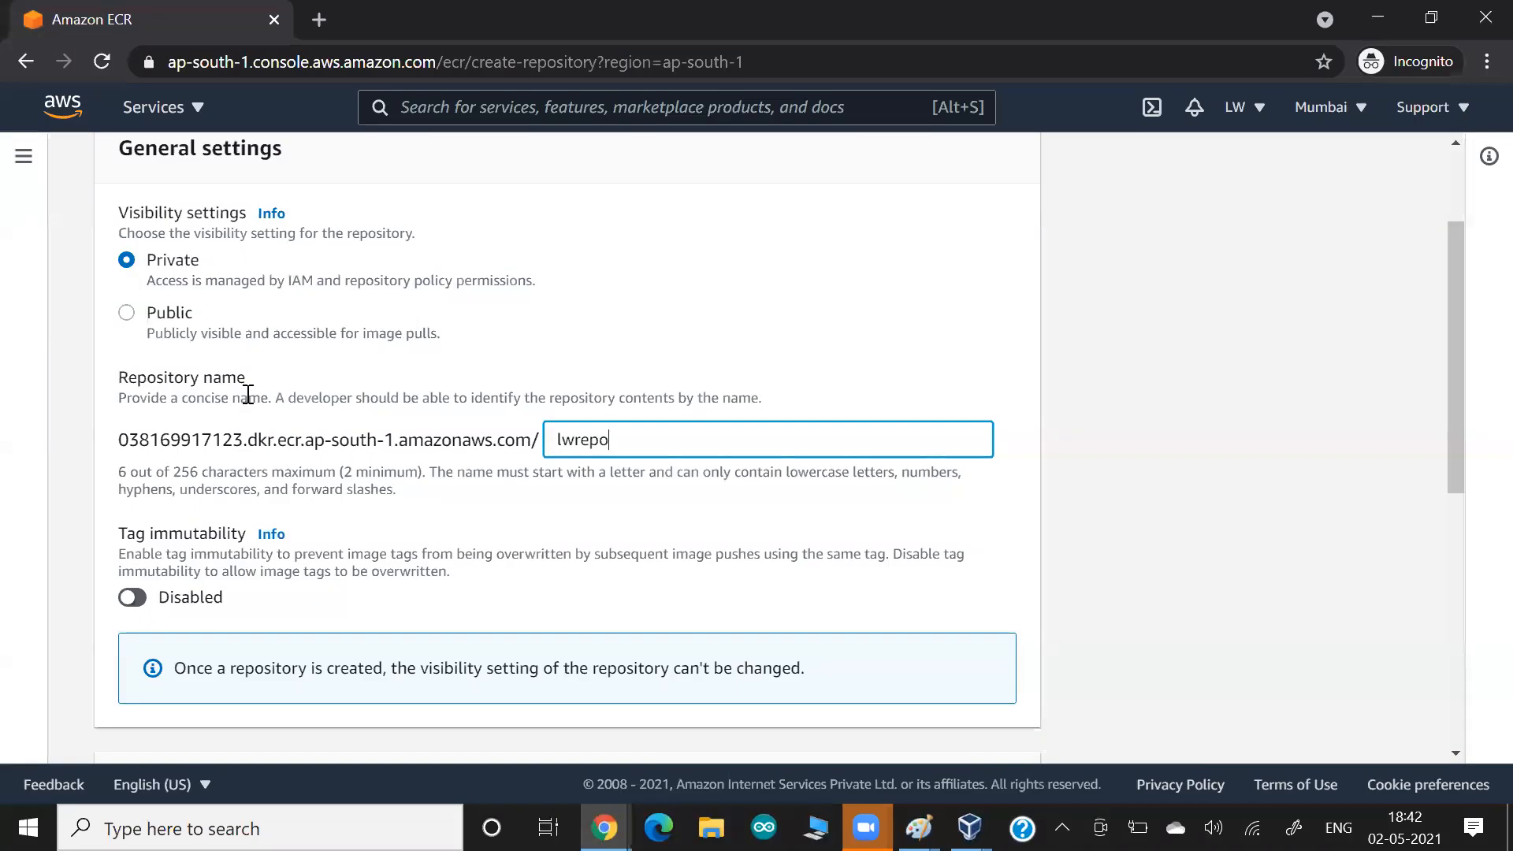
pyautogui.scroll(-4, 310, 389)
pyautogui.scroll(-1, 310, 388)
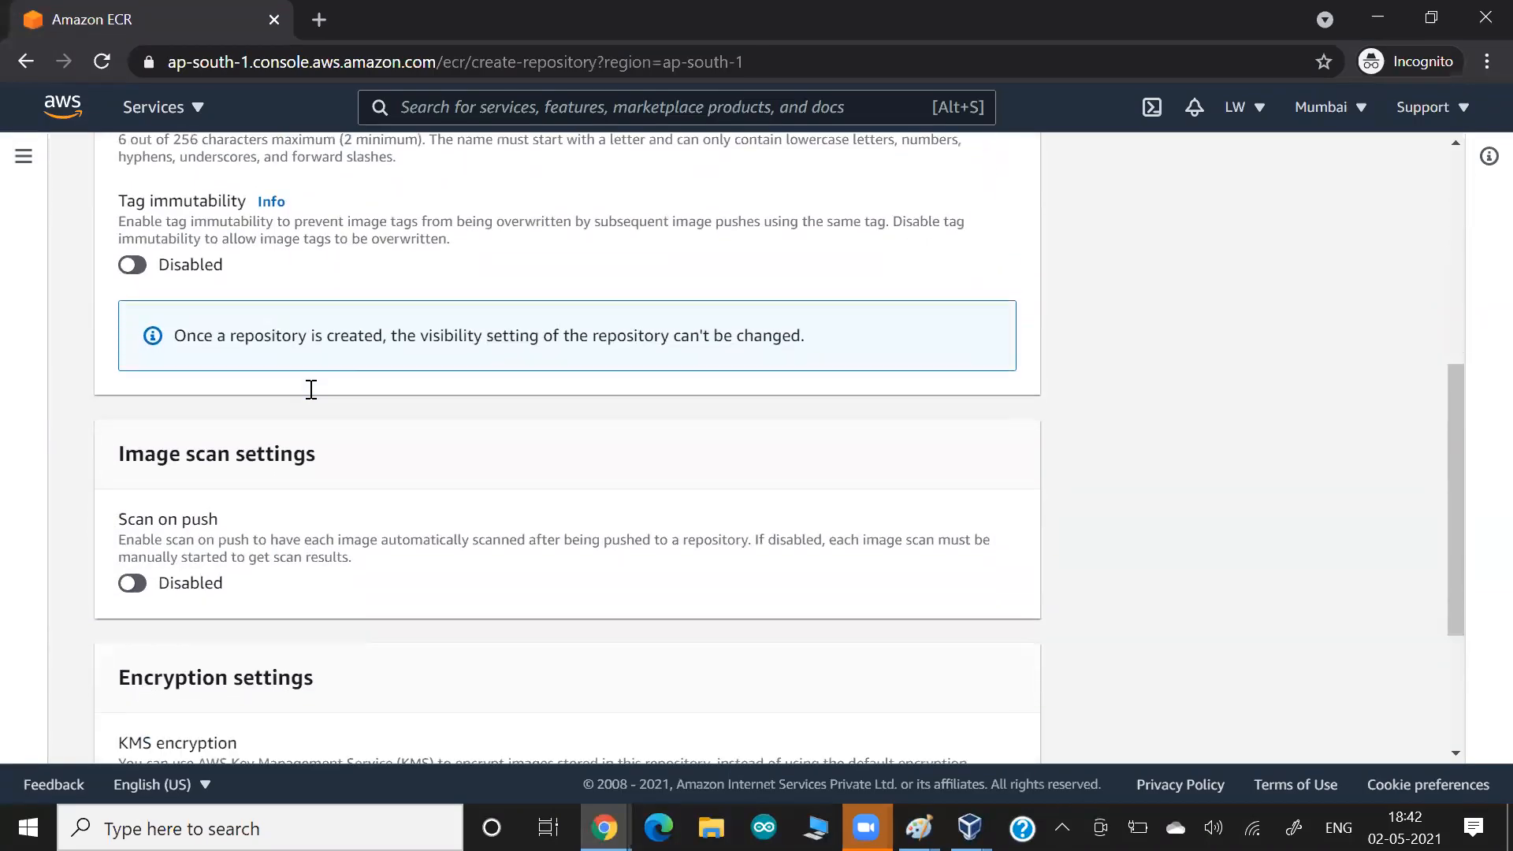
pyautogui.moveTo(143, 406); pyautogui.dragTo(321, 368)
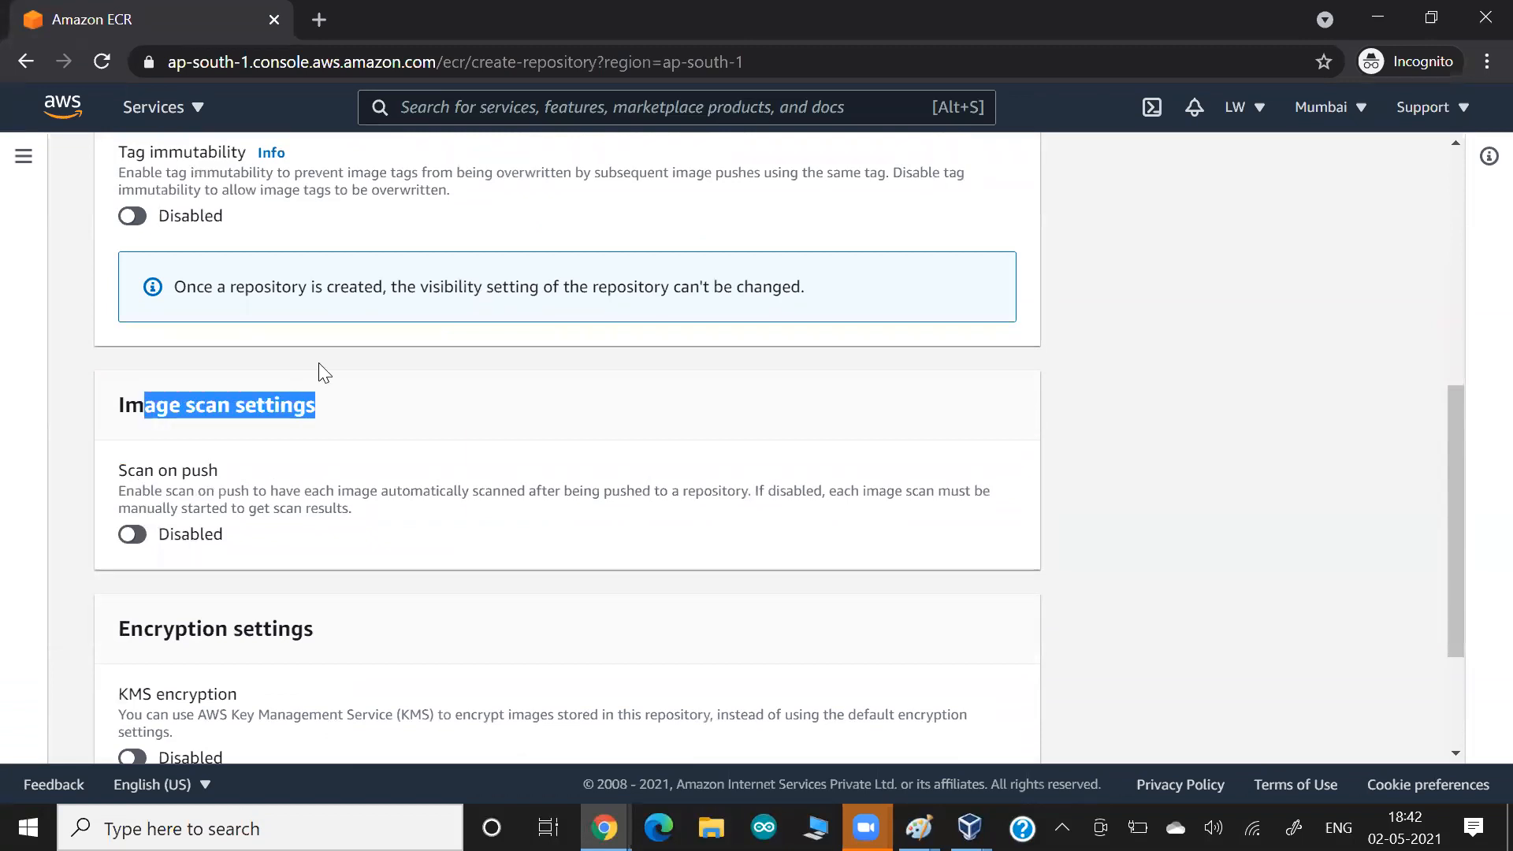
pyautogui.scroll(-2, 321, 370)
pyautogui.scroll(-1, 323, 372)
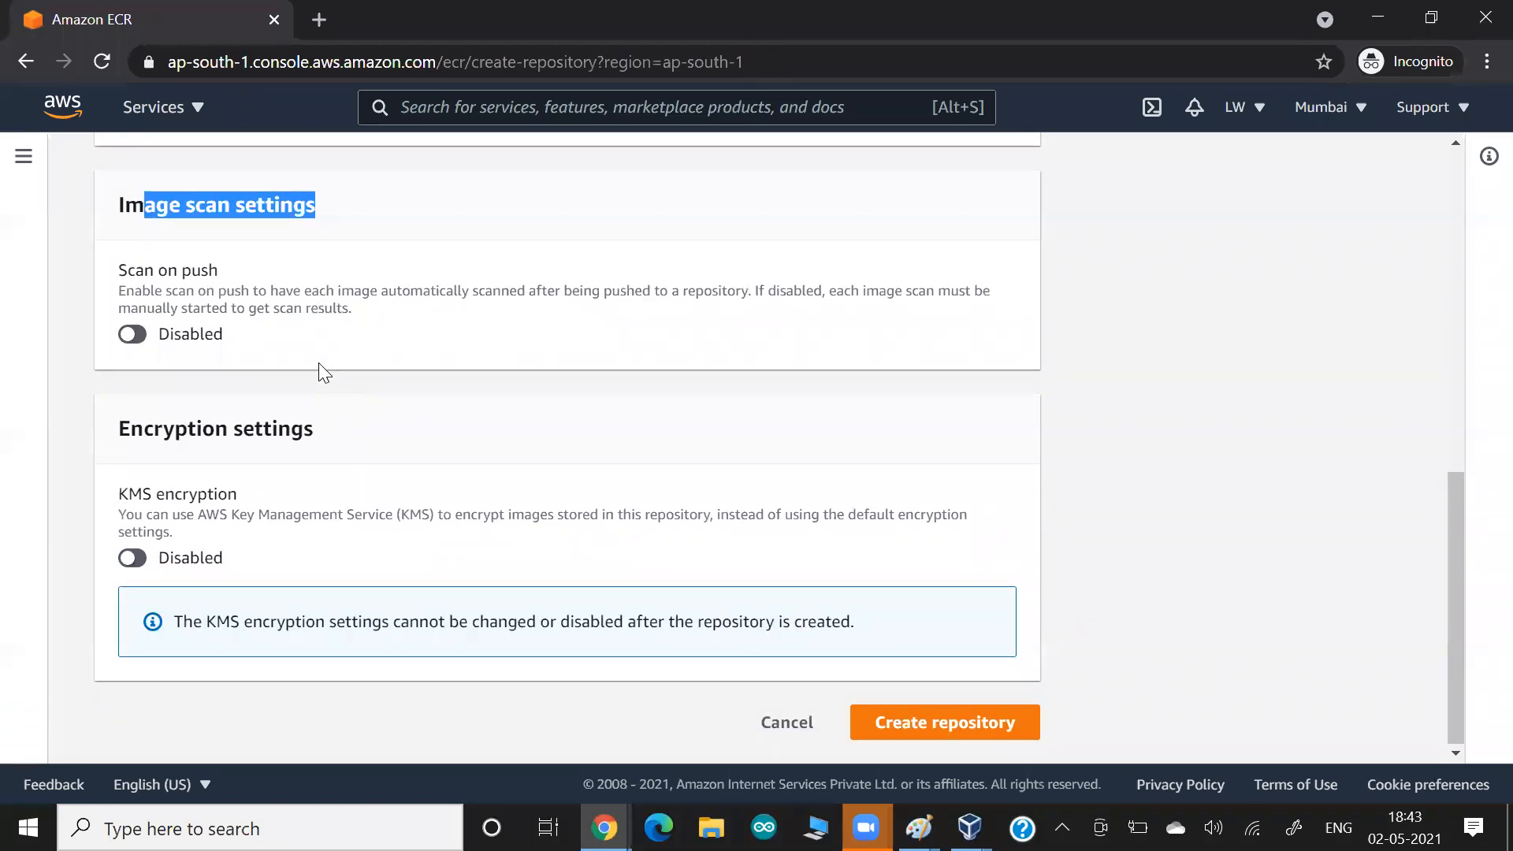
pyautogui.doubleClick(234, 493)
pyautogui.scroll(10, 323, 489)
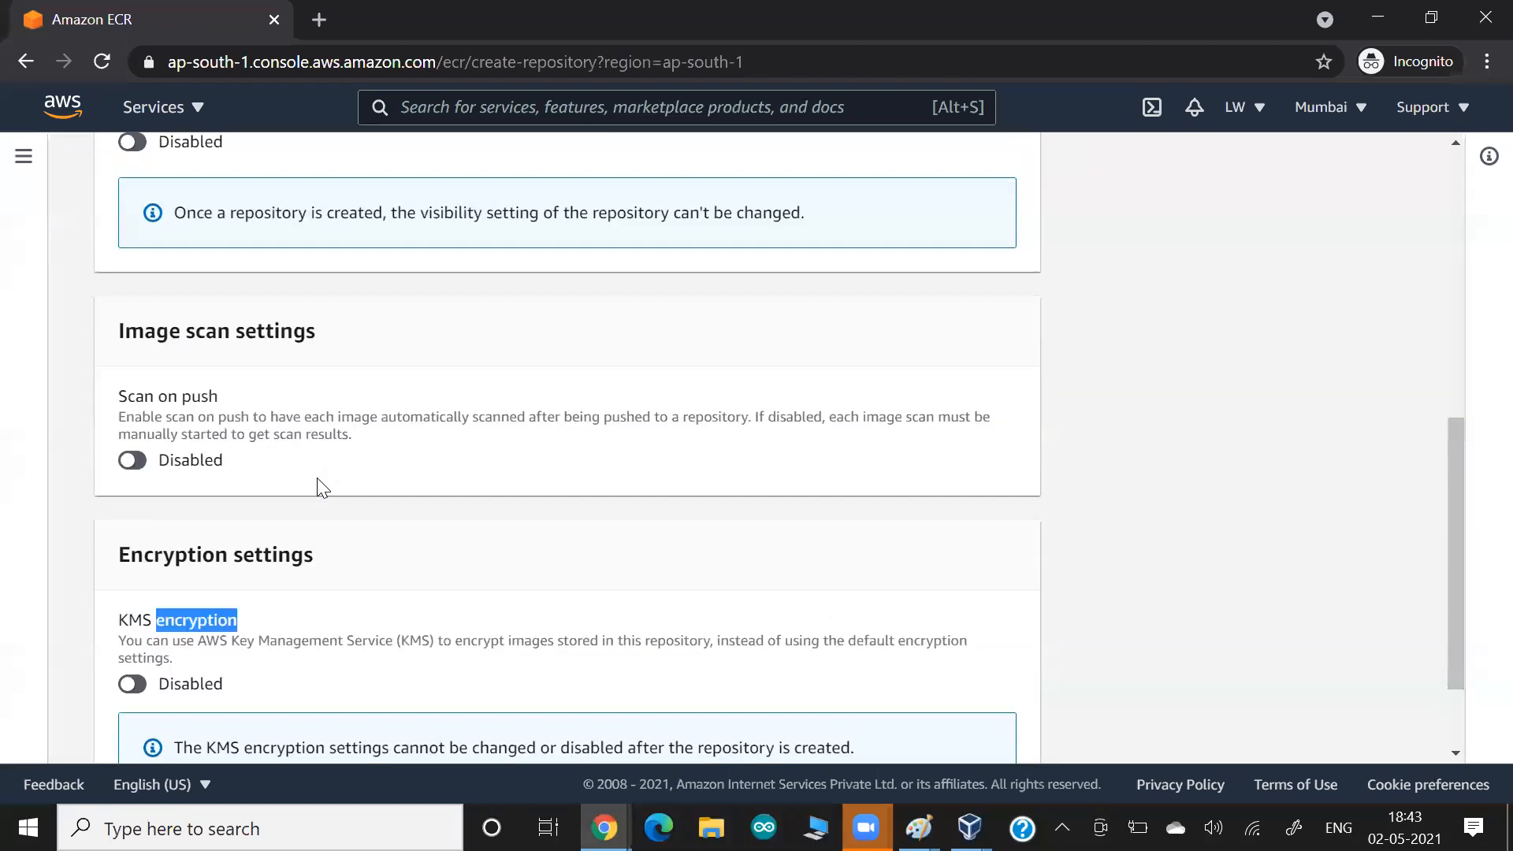
pyautogui.scroll(-2, 433, 463)
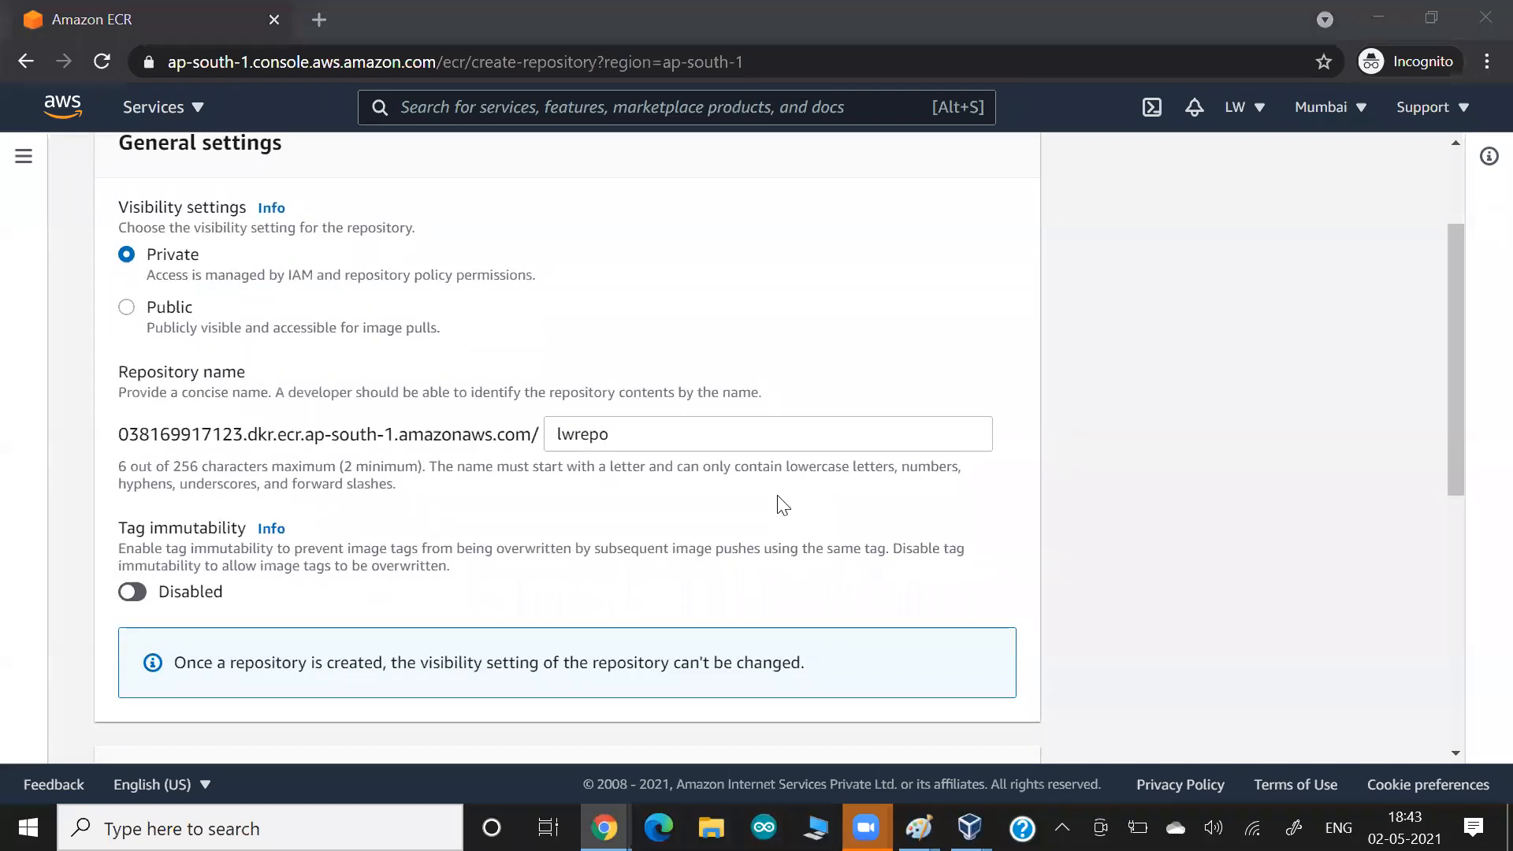
# Switch to the other Chrome window and open Google Drive in a new tab.
pyautogui.hotkey('alt', 'Tab')
pyautogui.hotkey('alt', 'Tab')
pyautogui.hotkey('alt', 'Tab')
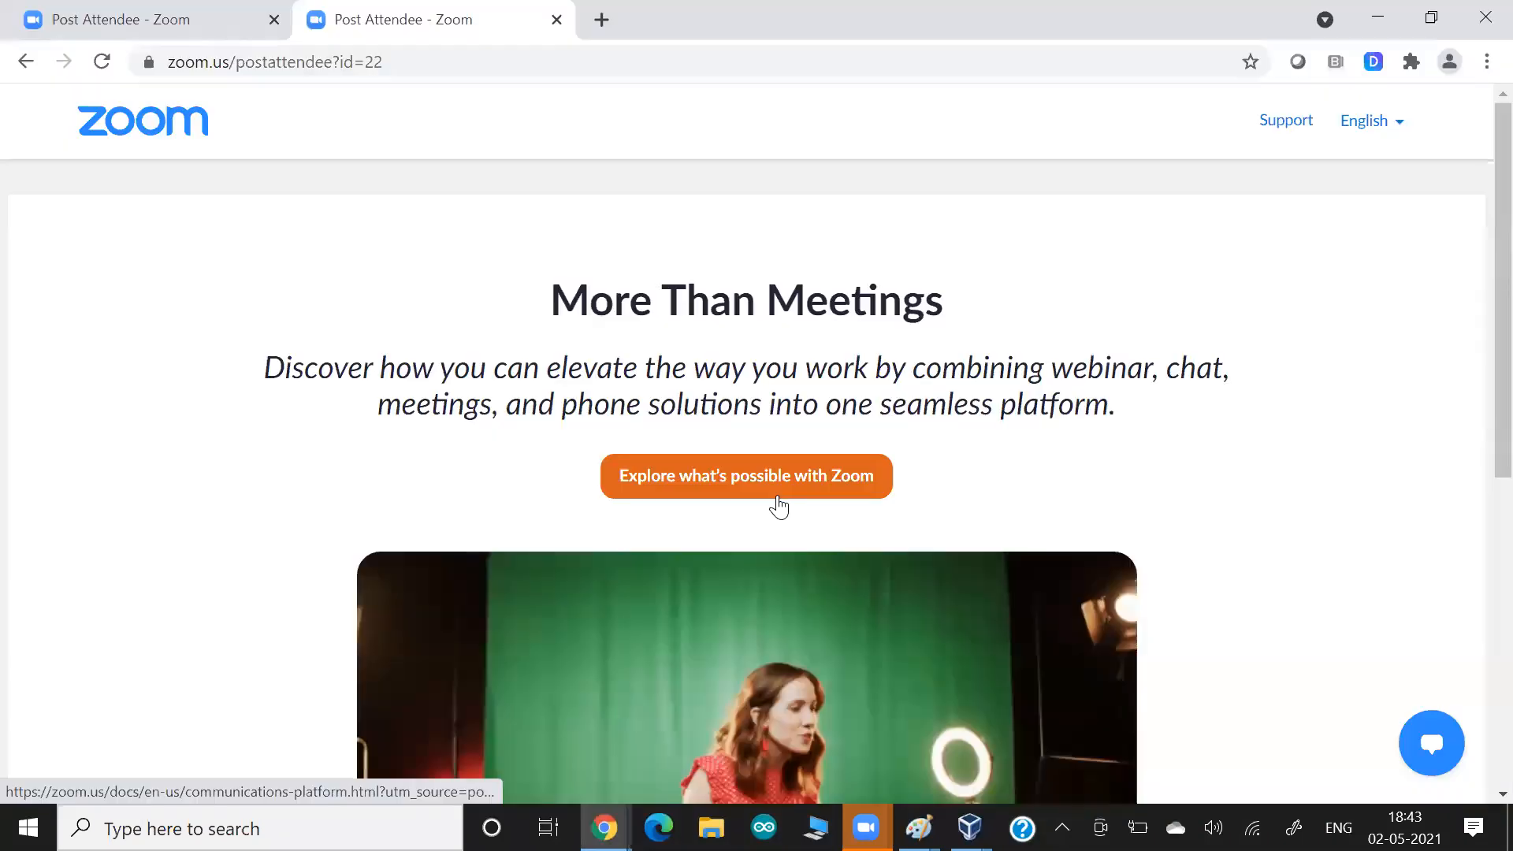
pyautogui.hotkey('ctrl', 't')
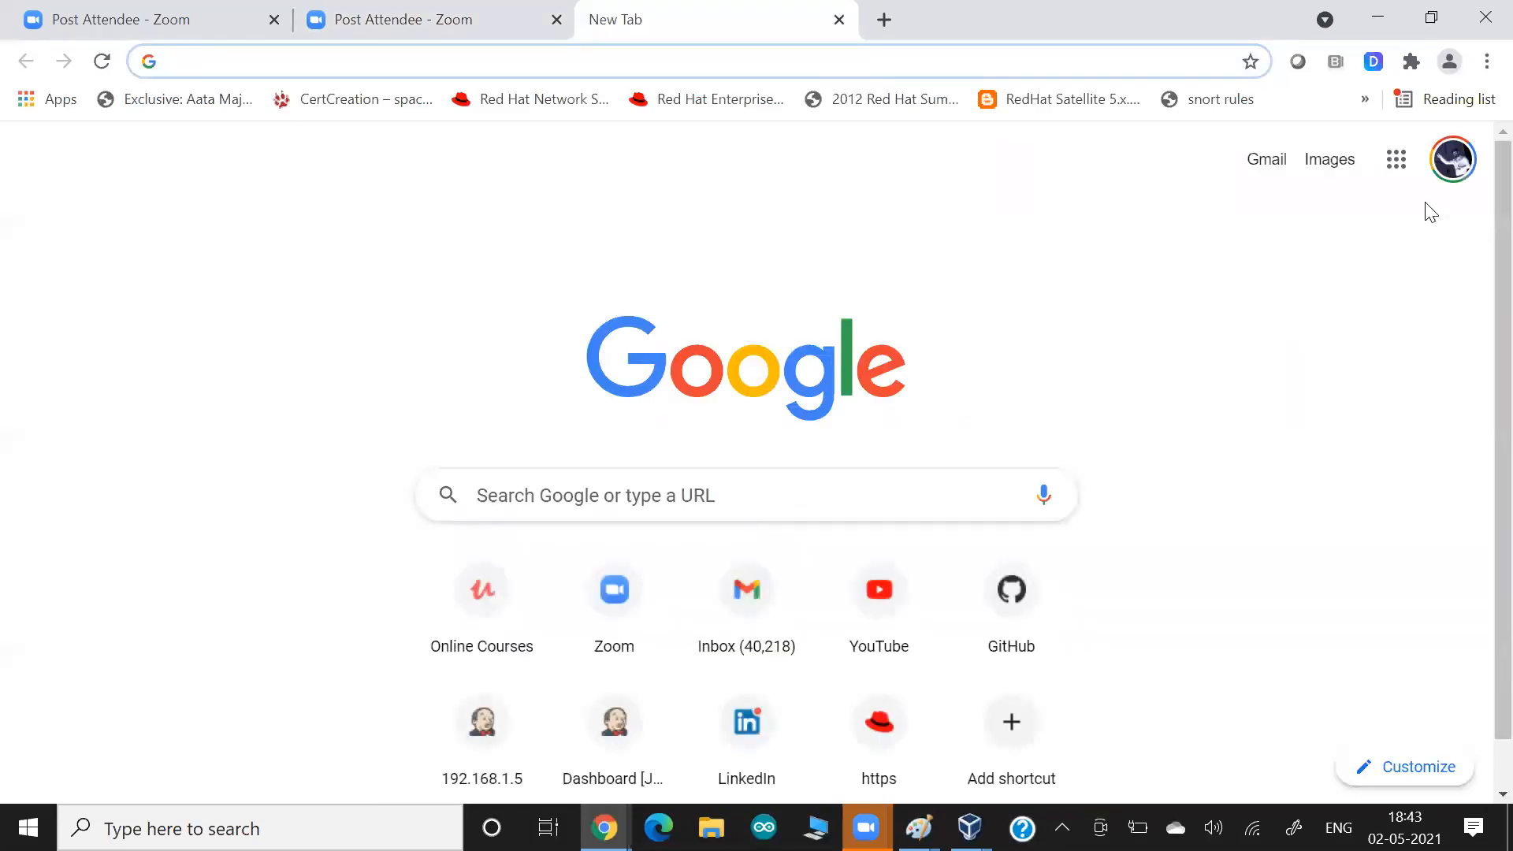
pyautogui.click(1396, 160)
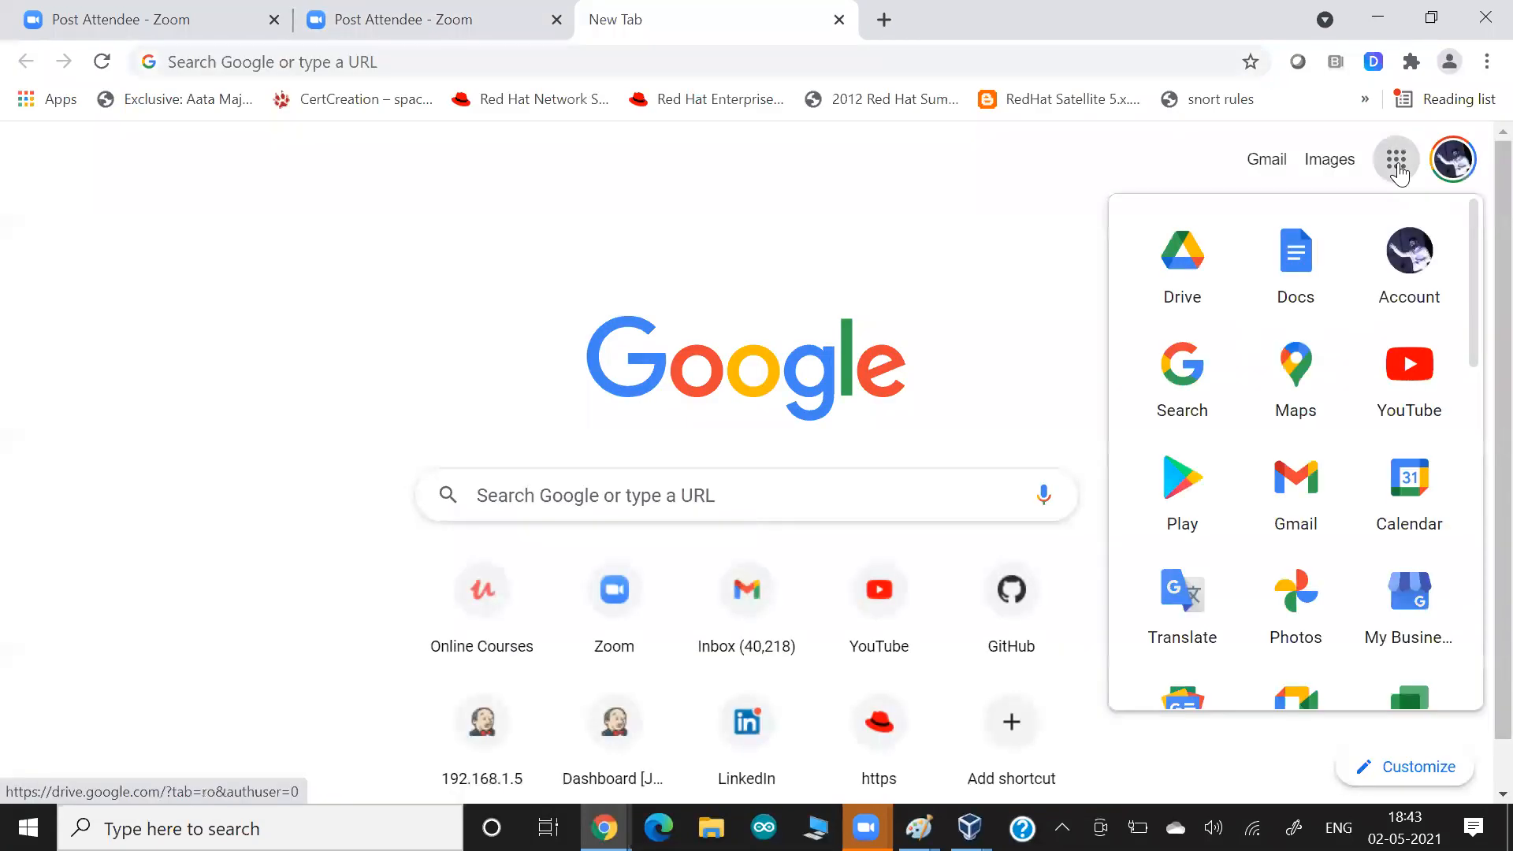
pyautogui.click(1174, 270)
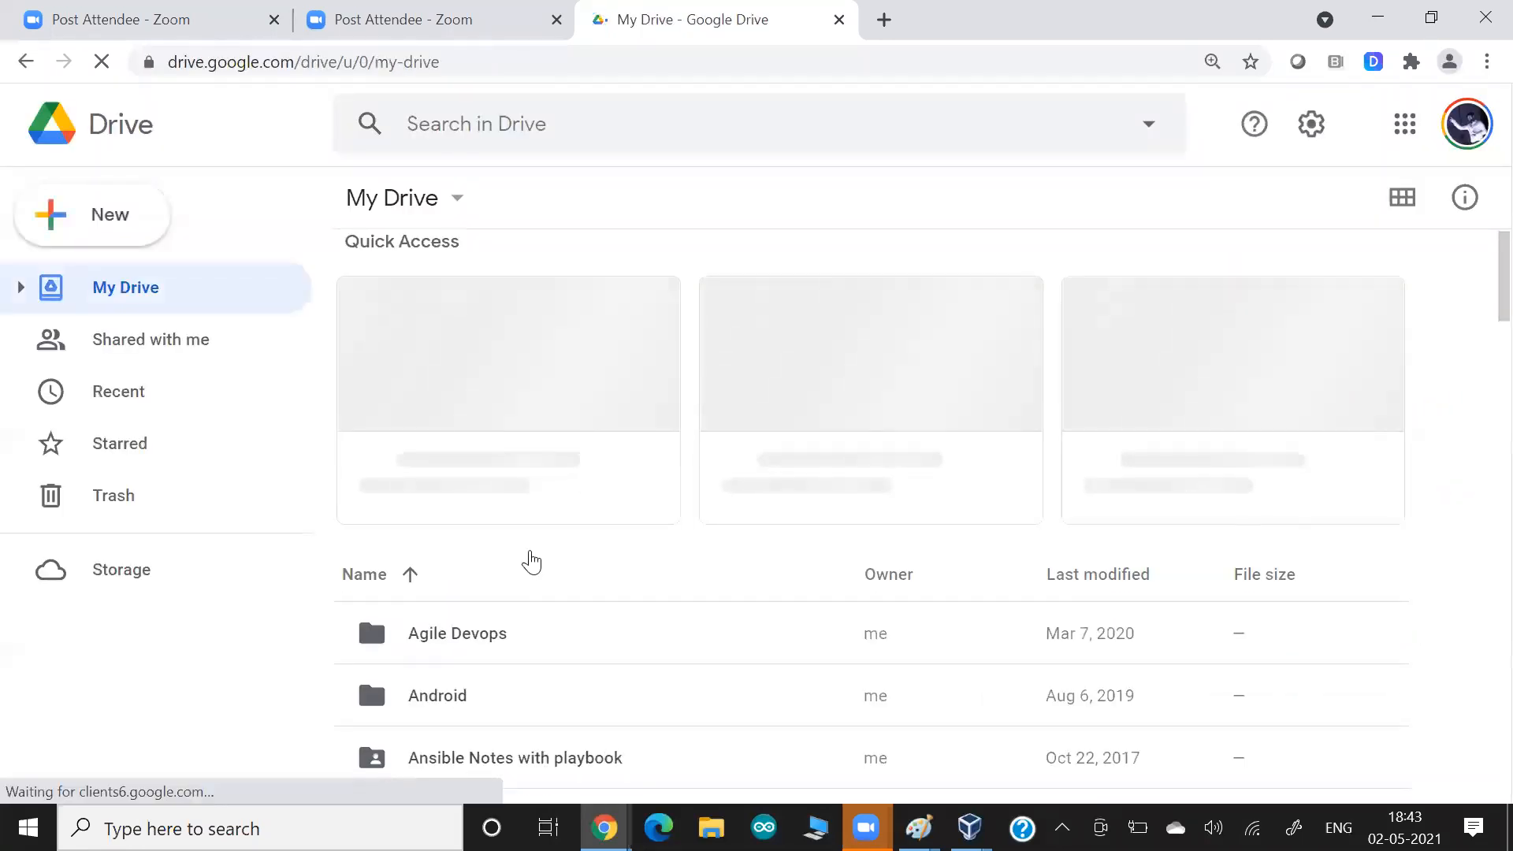
# Find the AWS Training 2020 Data folder in My Drive and open it.
pyautogui.scroll(-5, 531, 561)
pyautogui.scroll(-2, 531, 561)
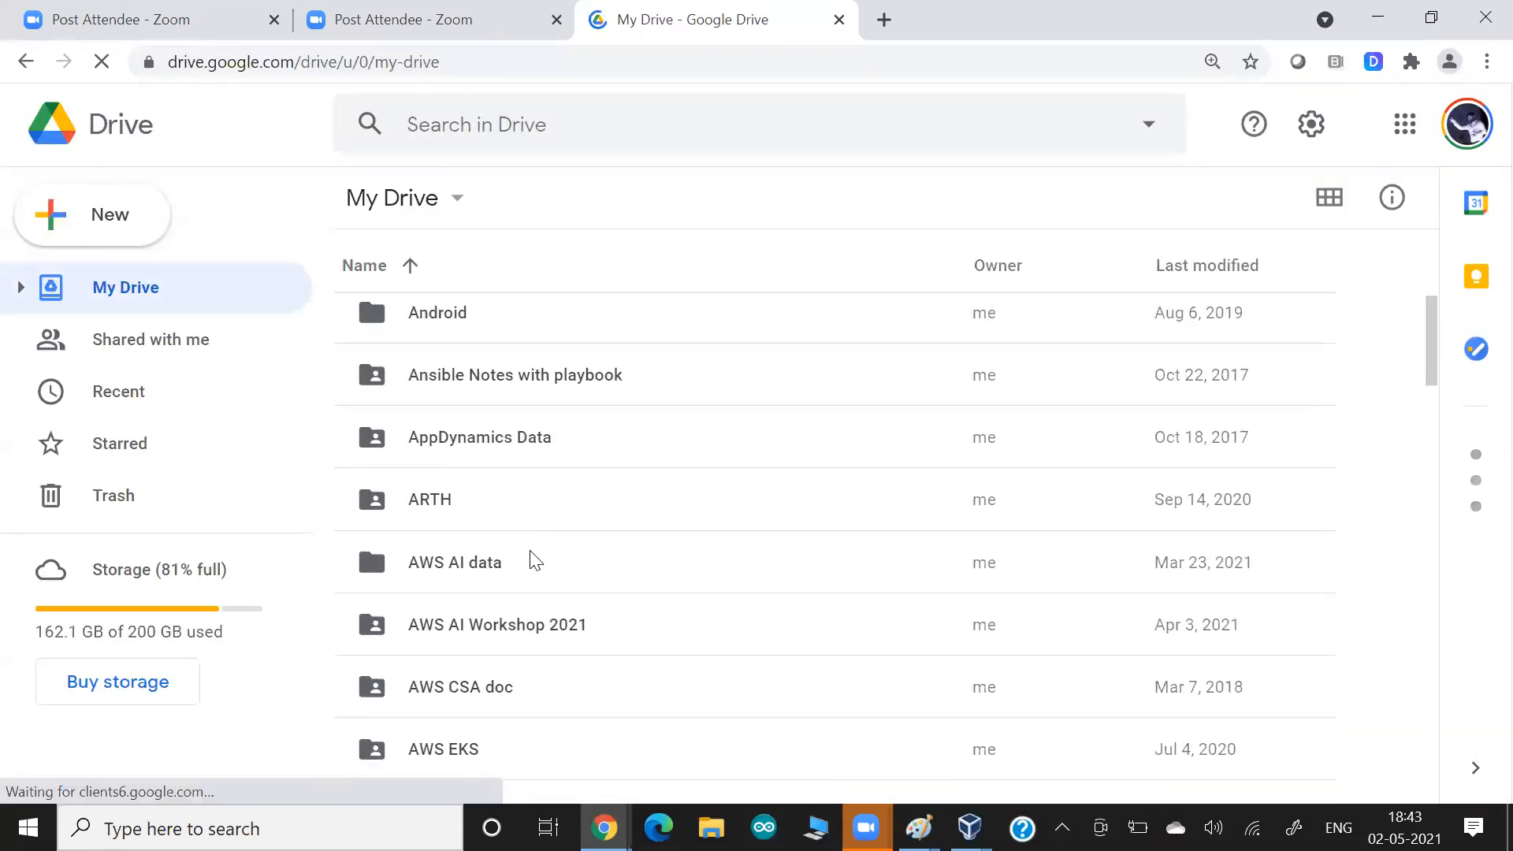
pyautogui.scroll(2, 531, 561)
pyautogui.scroll(-2, 532, 561)
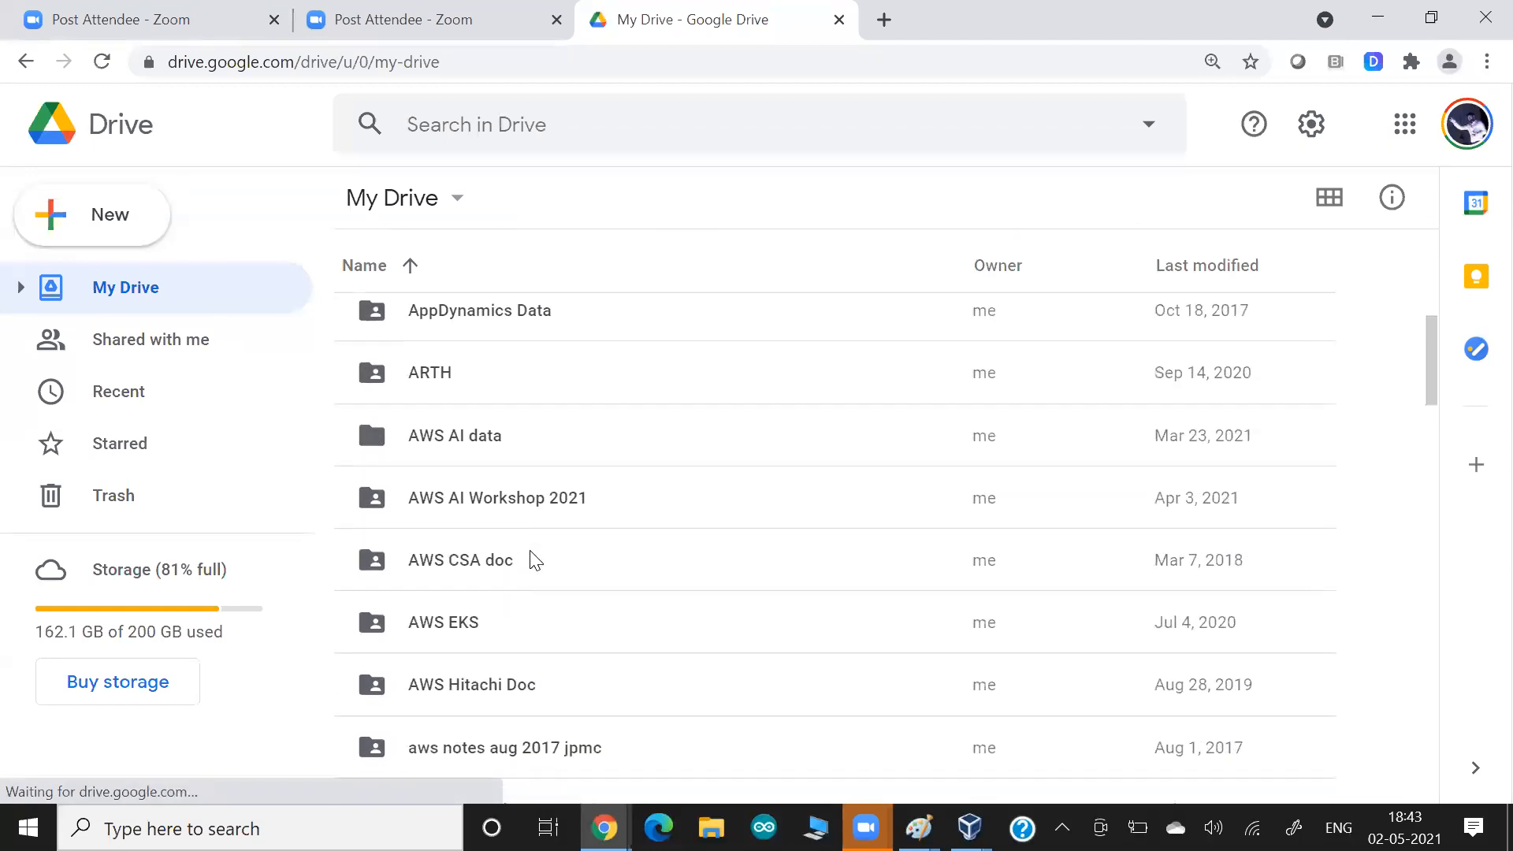
pyautogui.scroll(-5, 532, 561)
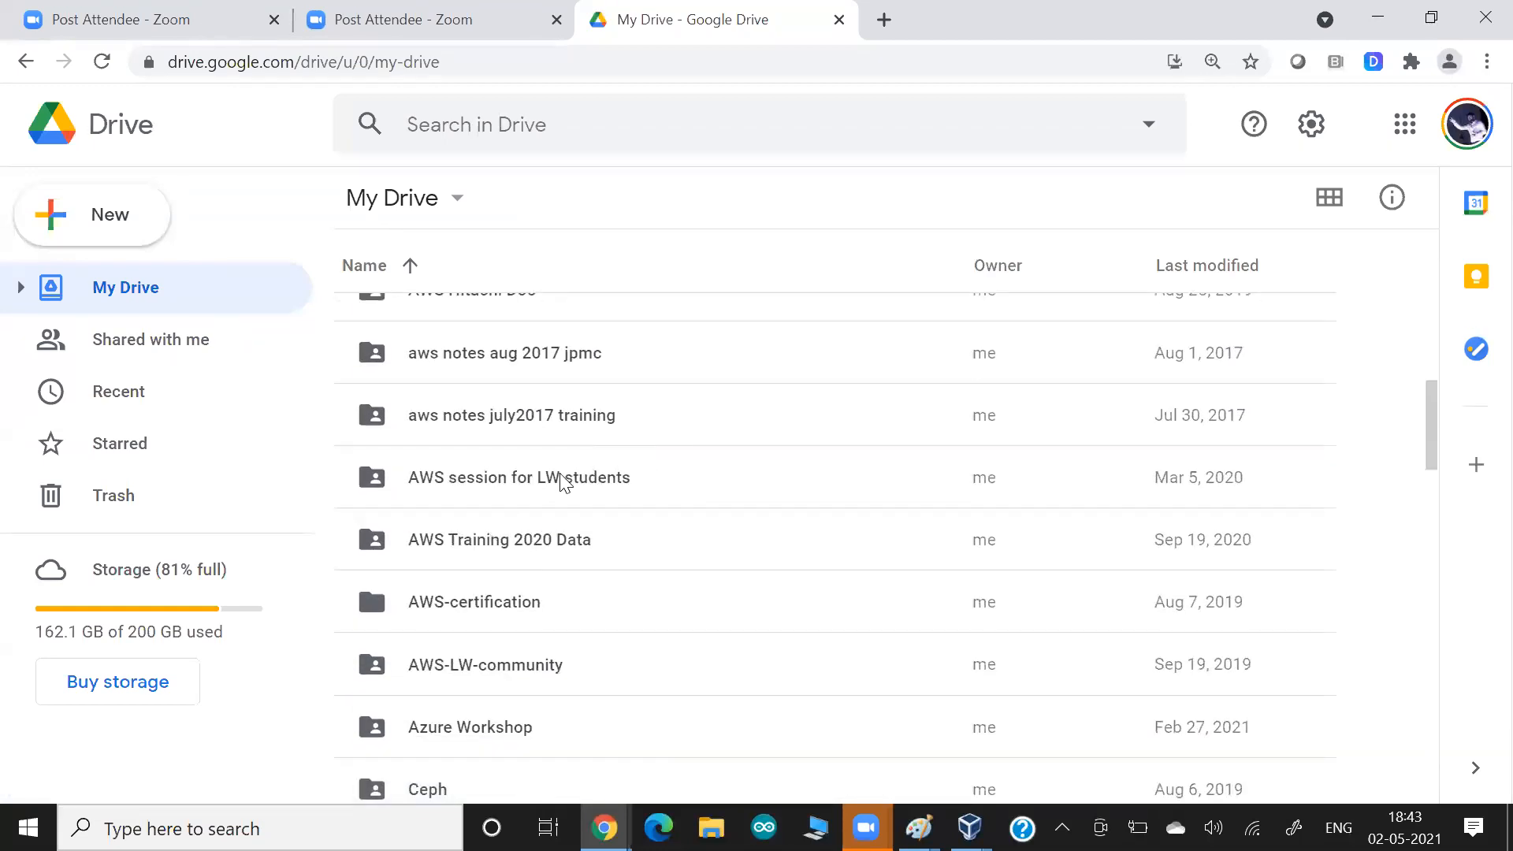
pyautogui.scroll(-1, 561, 479)
pyautogui.doubleClick(534, 461)
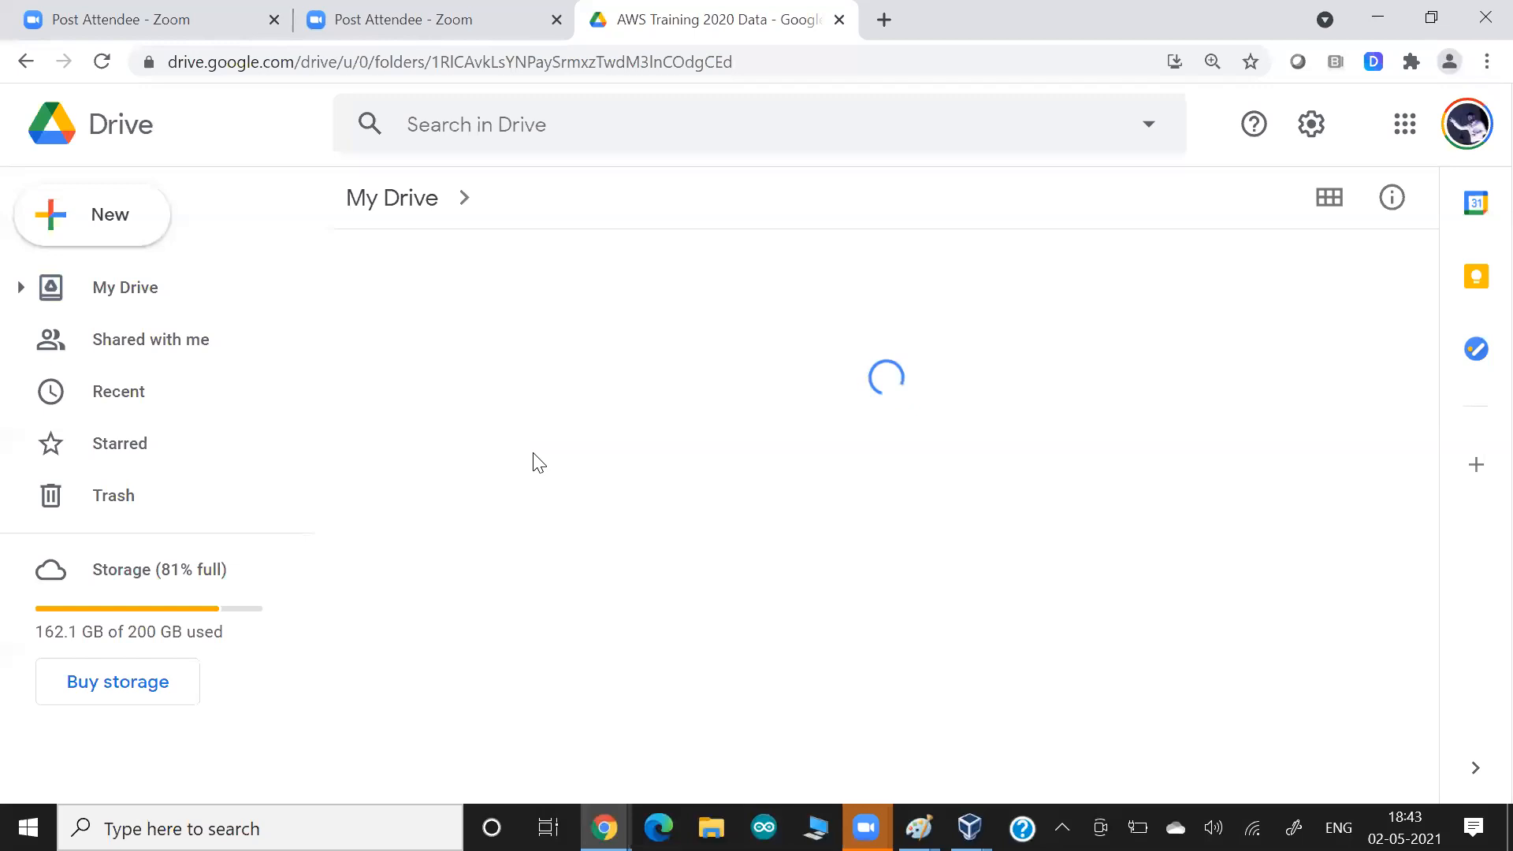
# Create a blank Google Docs document in the AWS Training 2020 Data folder and paste the copied screenshot into it.
pyautogui.click(109, 218)
pyautogui.moveTo(398, 398)
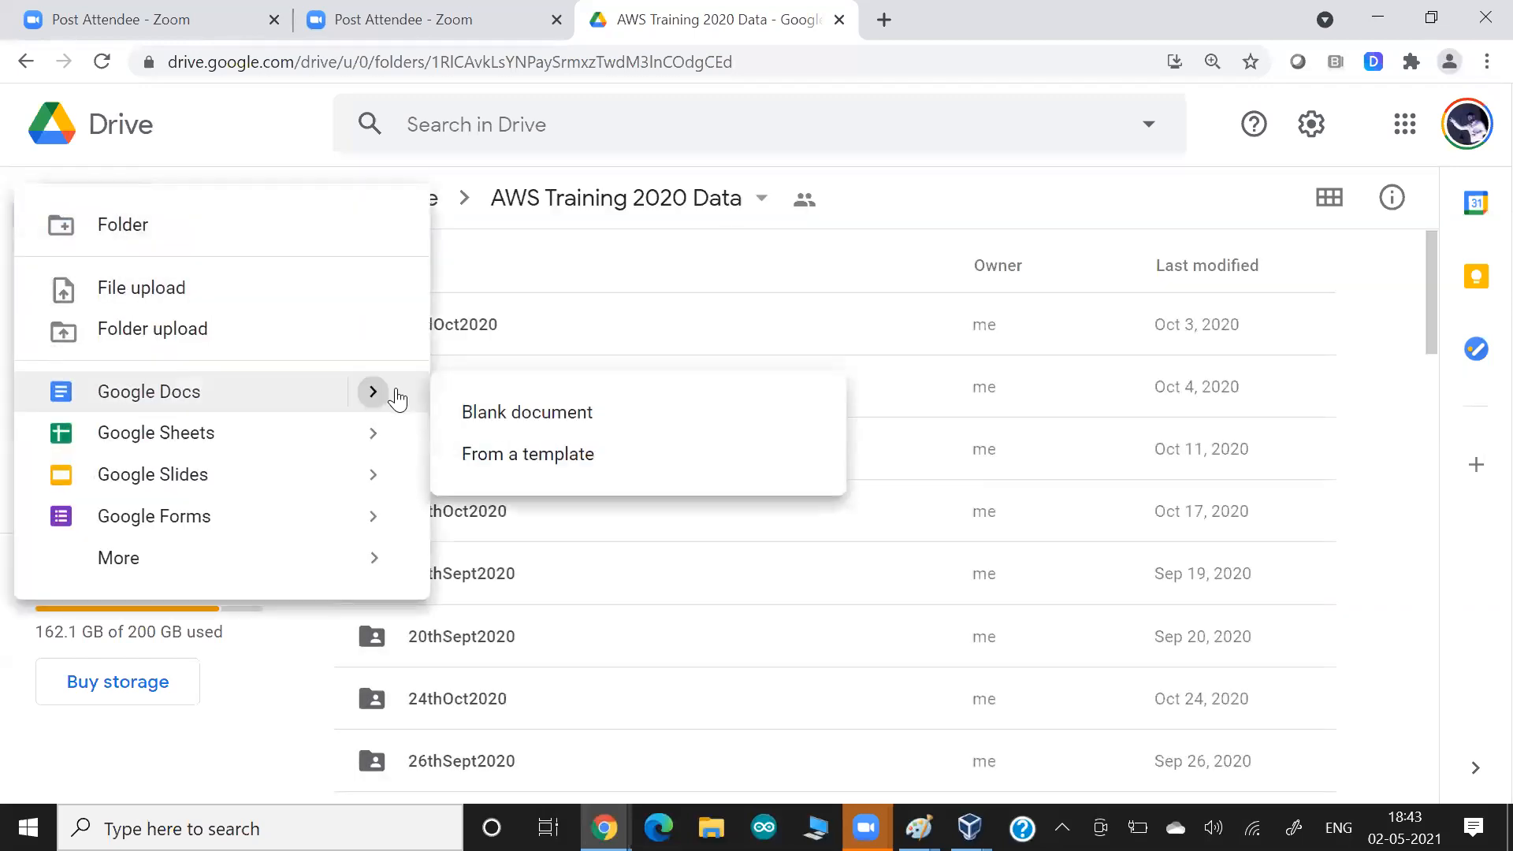
pyautogui.click(473, 412)
pyautogui.click(954, 496)
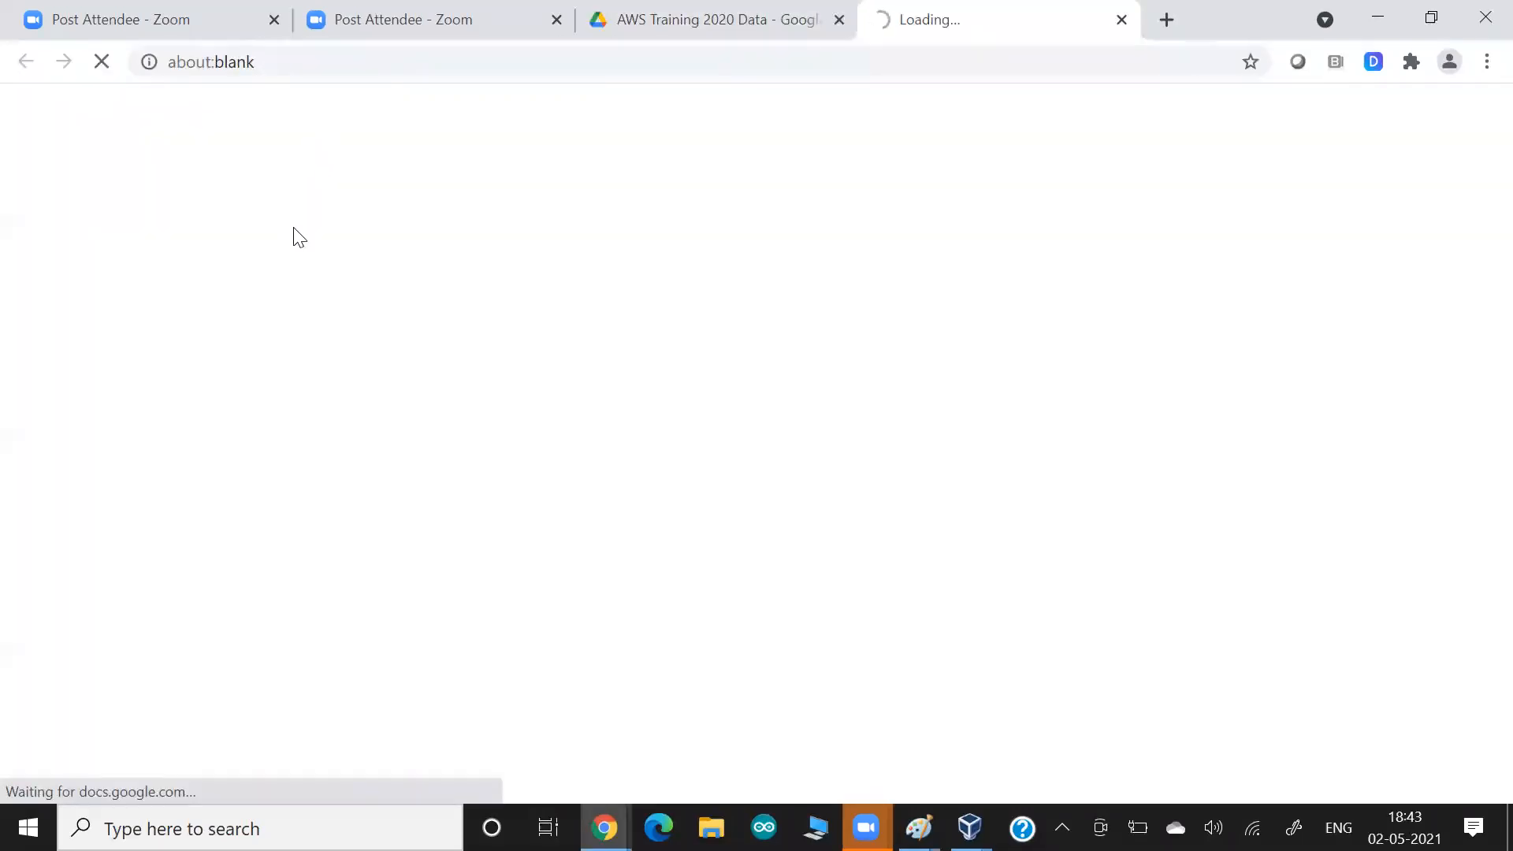
pyautogui.hotkey('alt', 'Tab')
pyautogui.press('Tab')
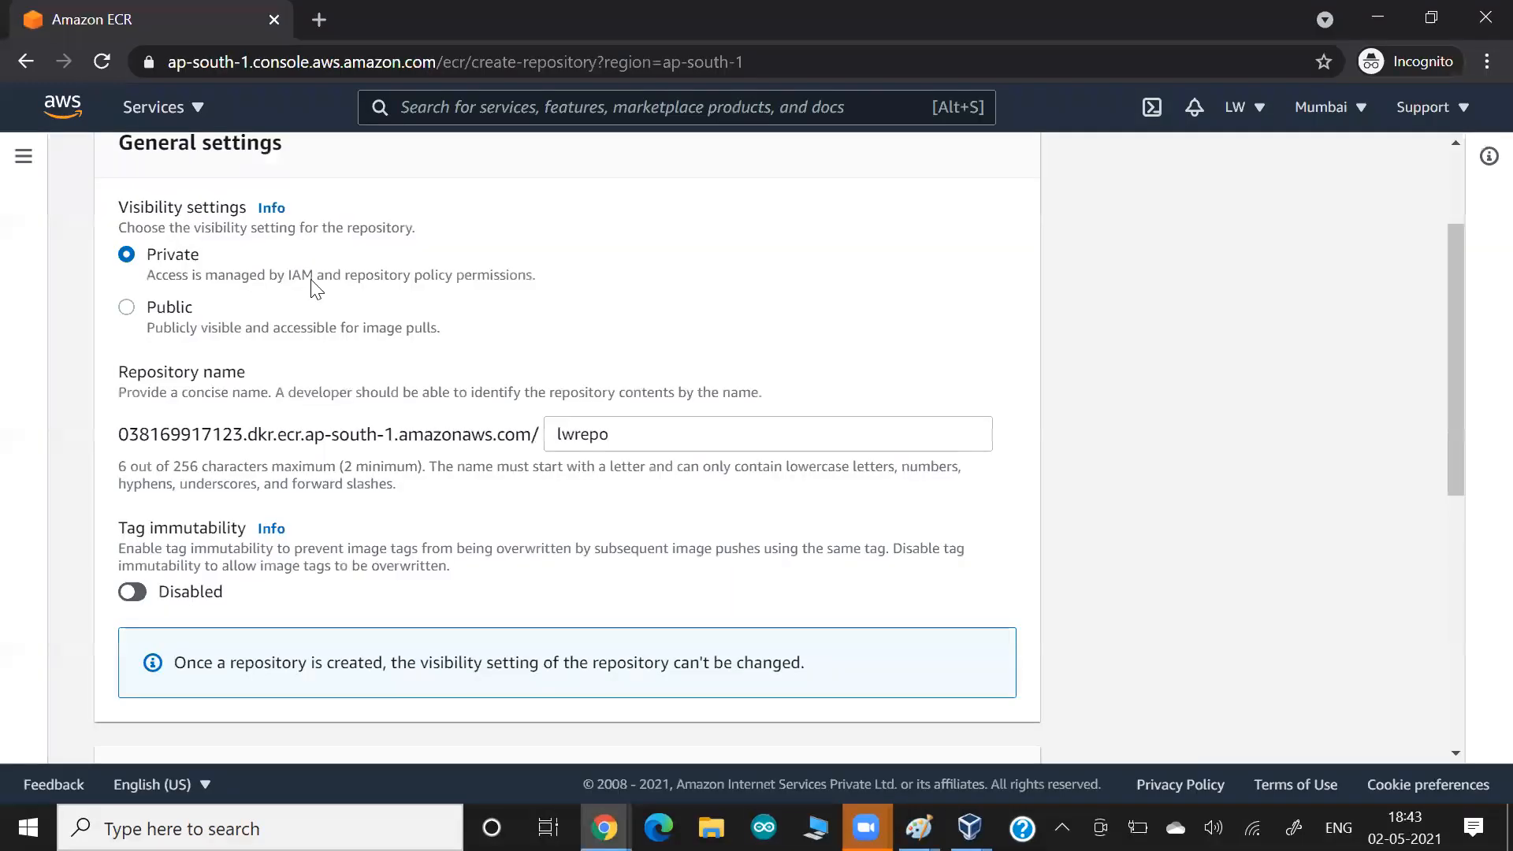
pyautogui.hotkey('alt', 'Tab')
pyautogui.press('Tab')
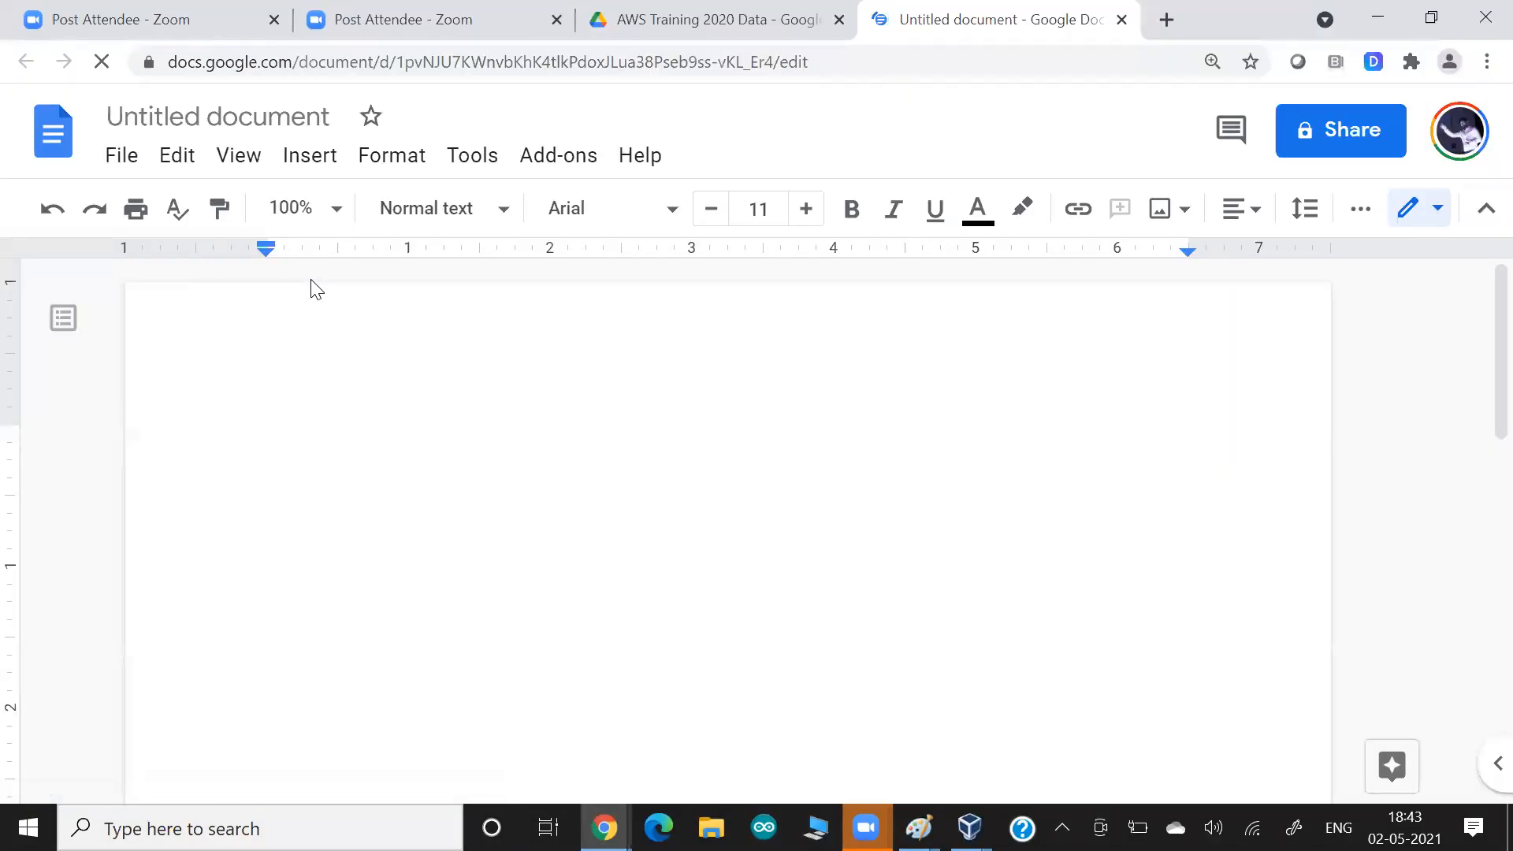
pyautogui.hotkey('ctrl', 'v')
pyautogui.scroll(-2, 310, 279)
# Return to the ECR form in the other Chrome window and create the lwrepo repository with its current settings.
pyautogui.hotkey('alt', 'Tab')
pyautogui.scroll(-5, 628, 391)
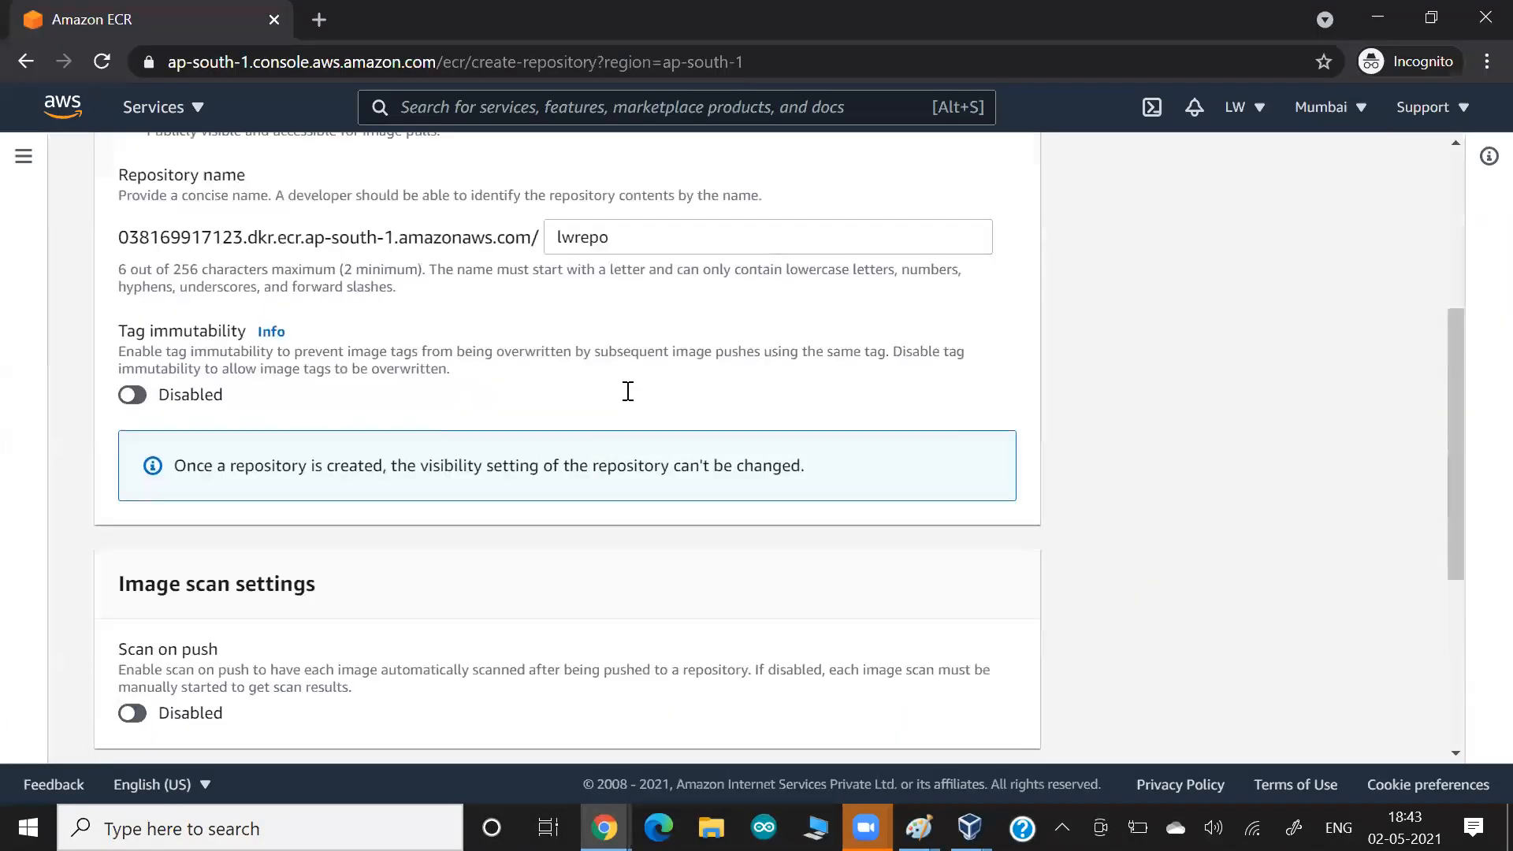
pyautogui.scroll(-2, 628, 391)
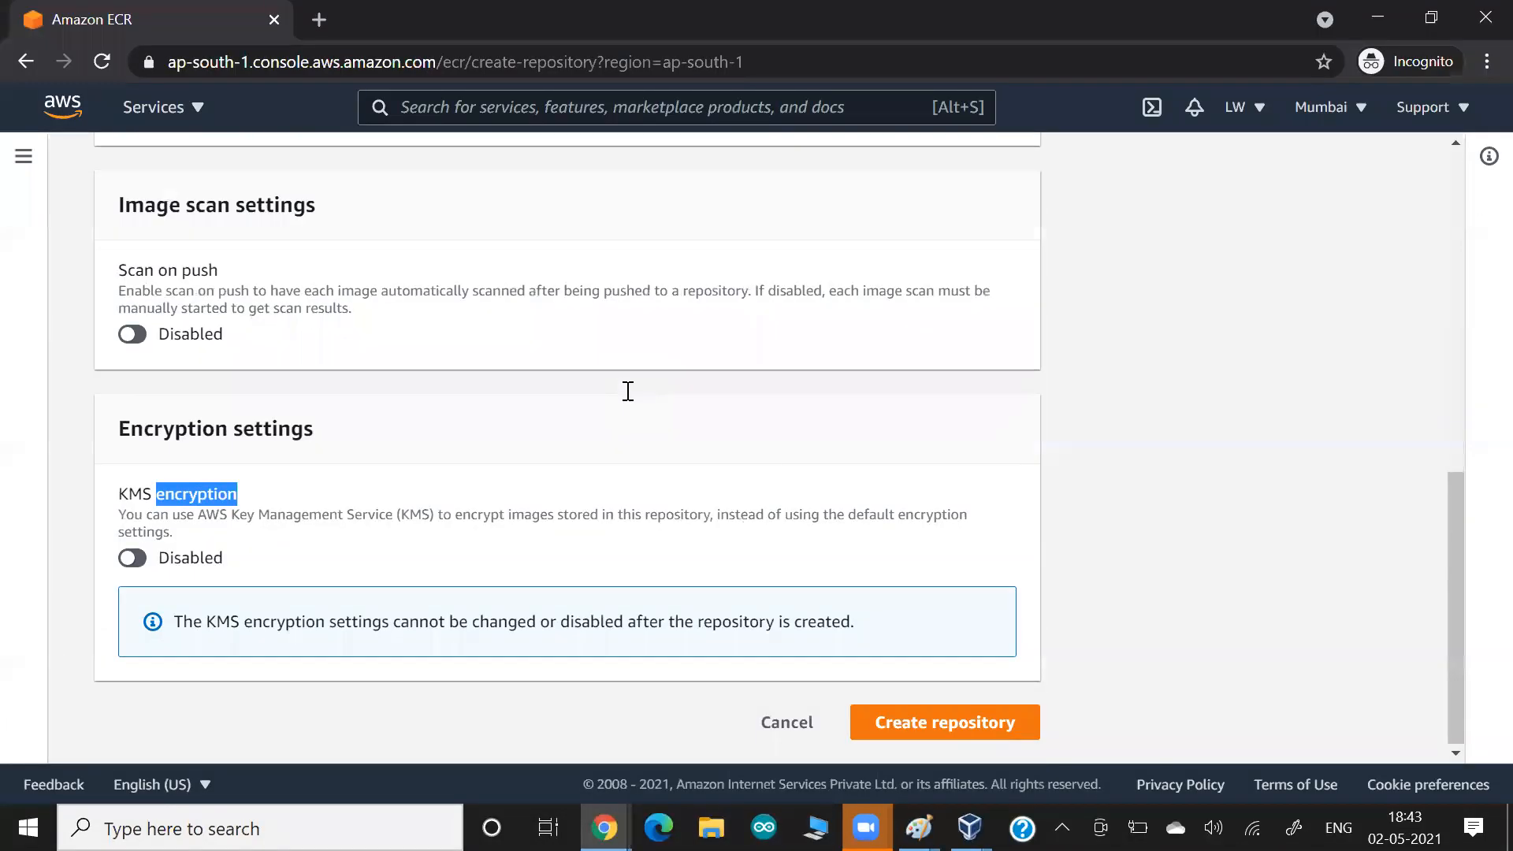
pyautogui.click(1002, 719)
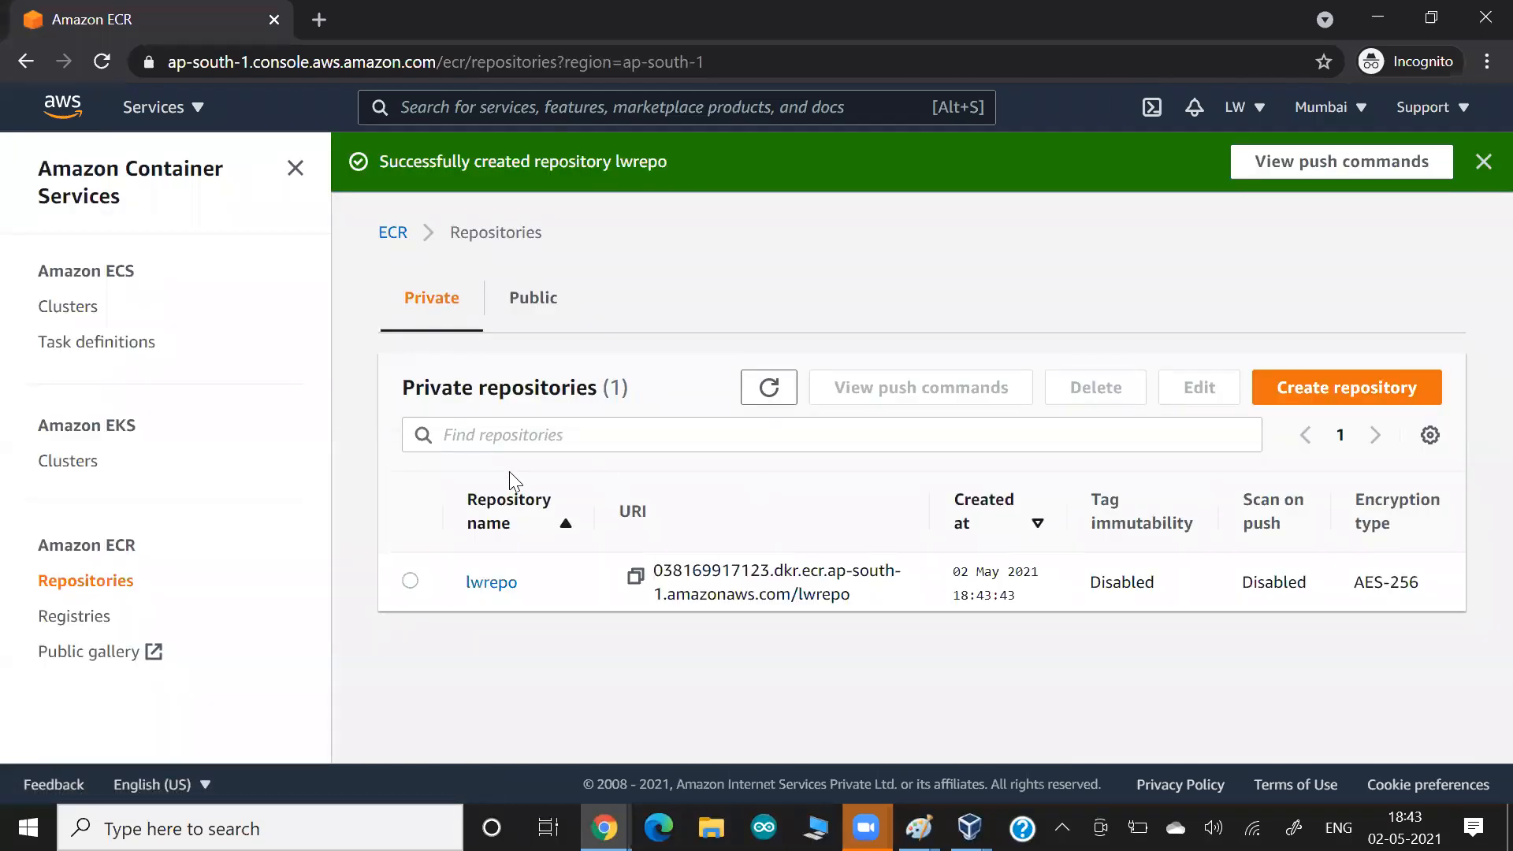
# Highlight the new repository's URI in the private list, and open lwrepo to examine its images list.
pyautogui.moveTo(524, 405); pyautogui.dragTo(664, 394)
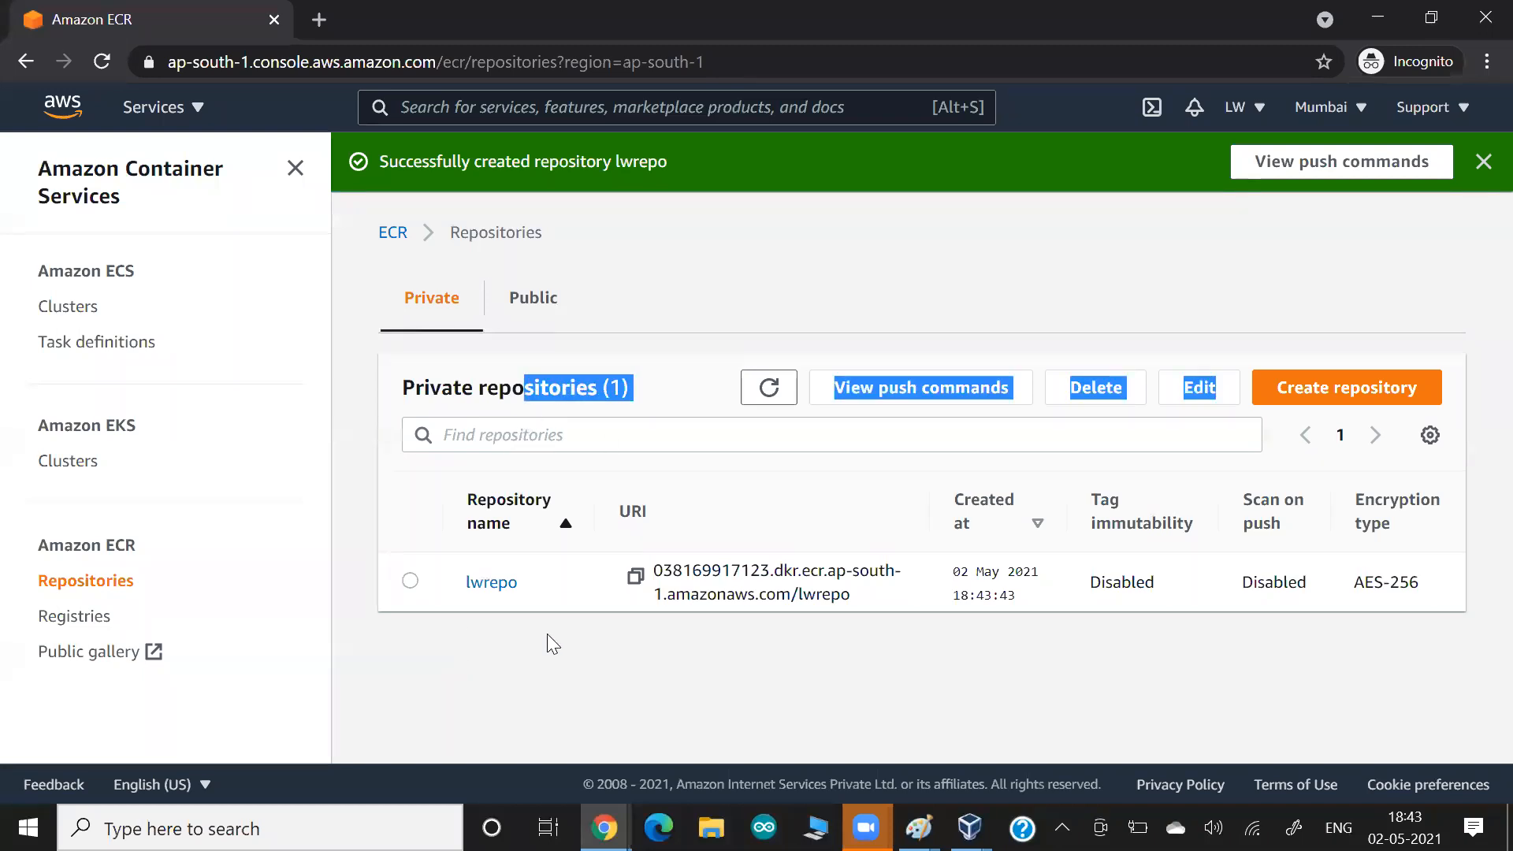
pyautogui.moveTo(654, 570); pyautogui.dragTo(849, 590)
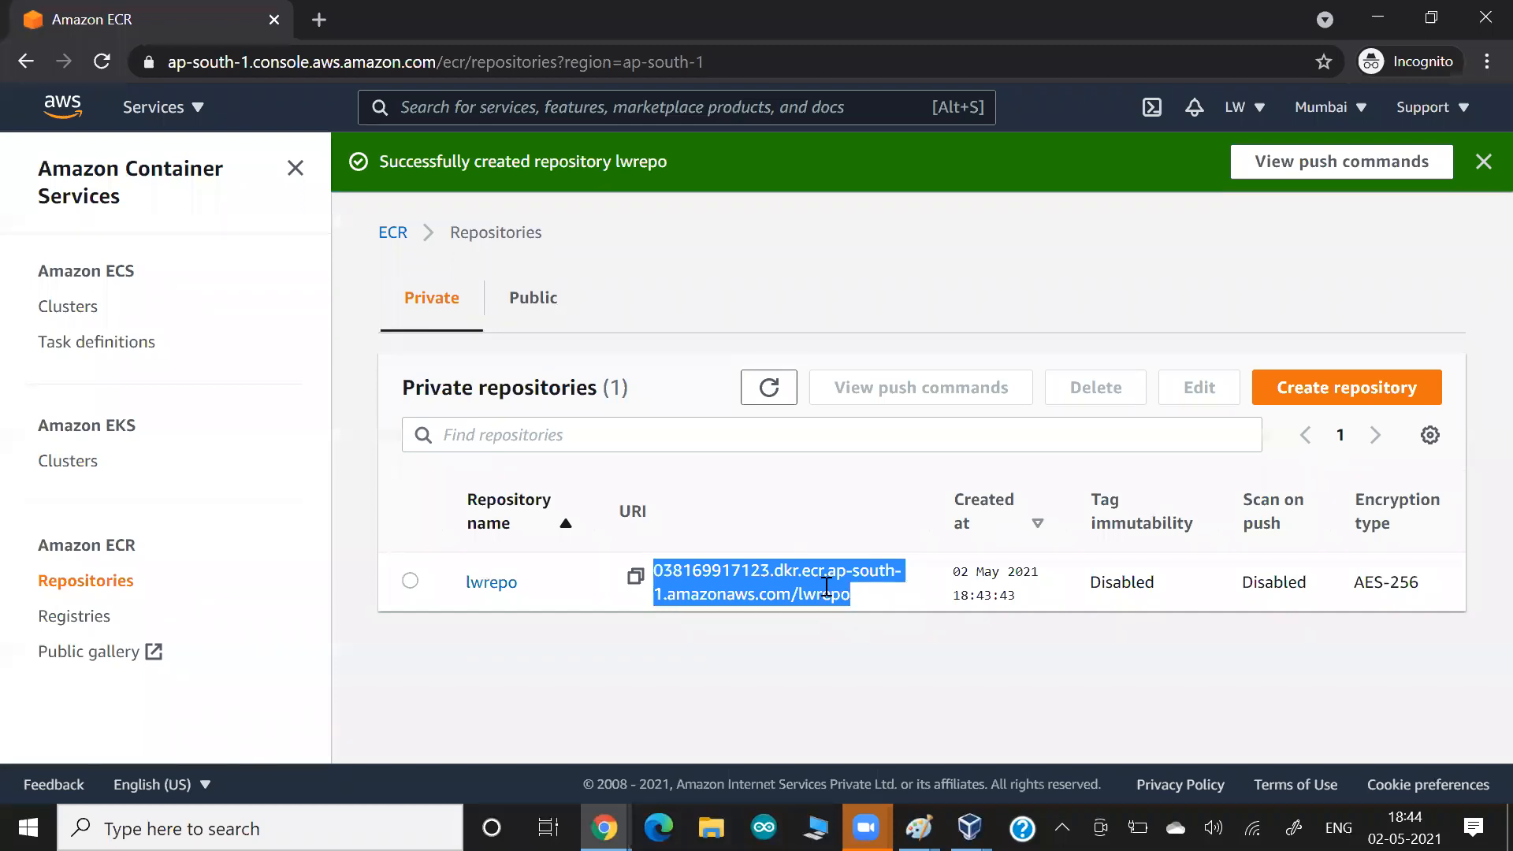
pyautogui.click(498, 582)
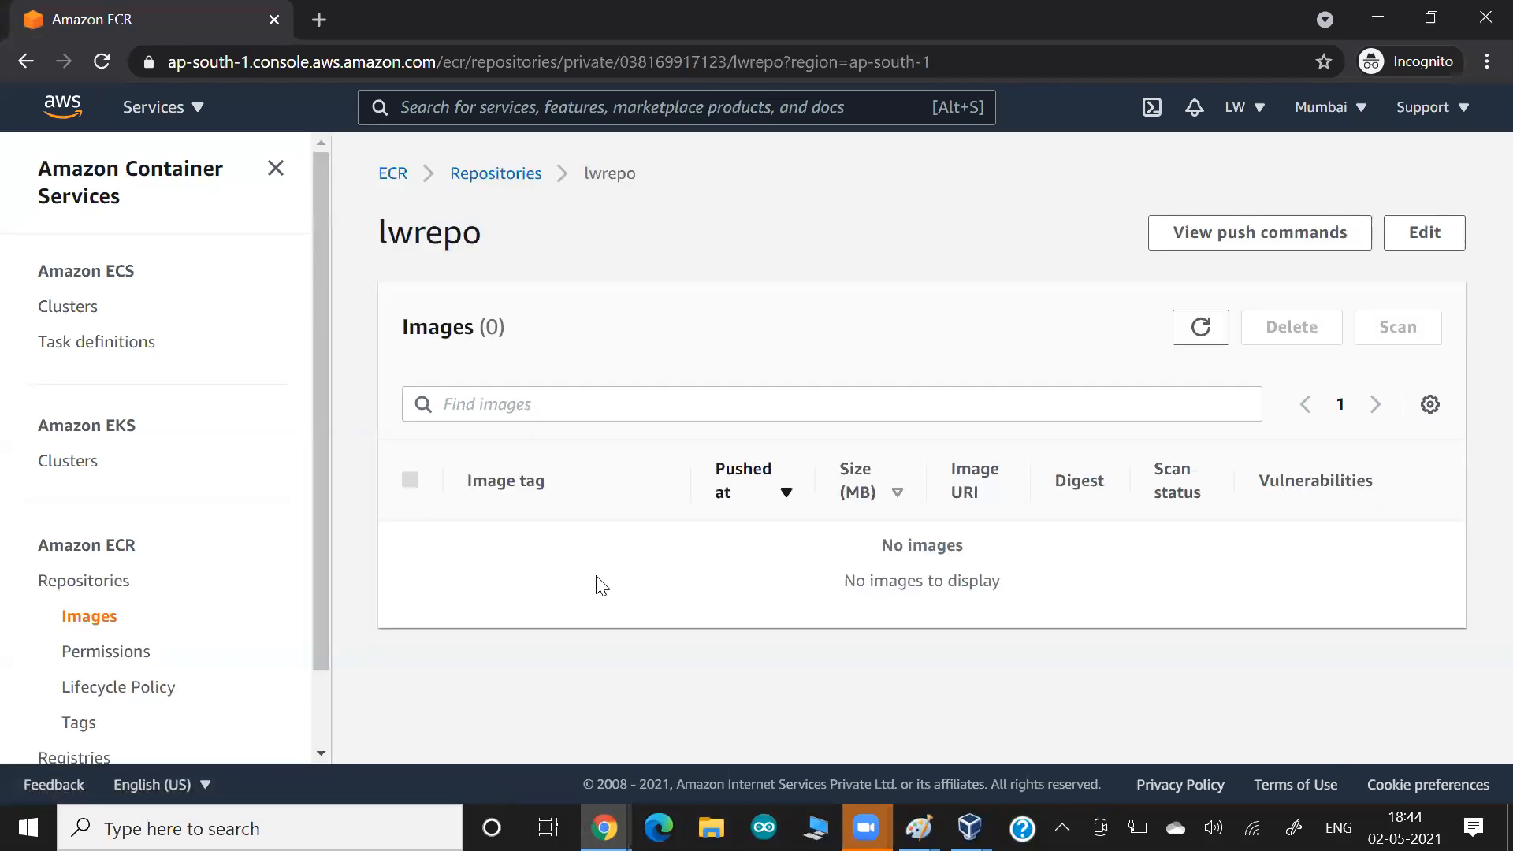
pyautogui.tripleClick(918, 545)
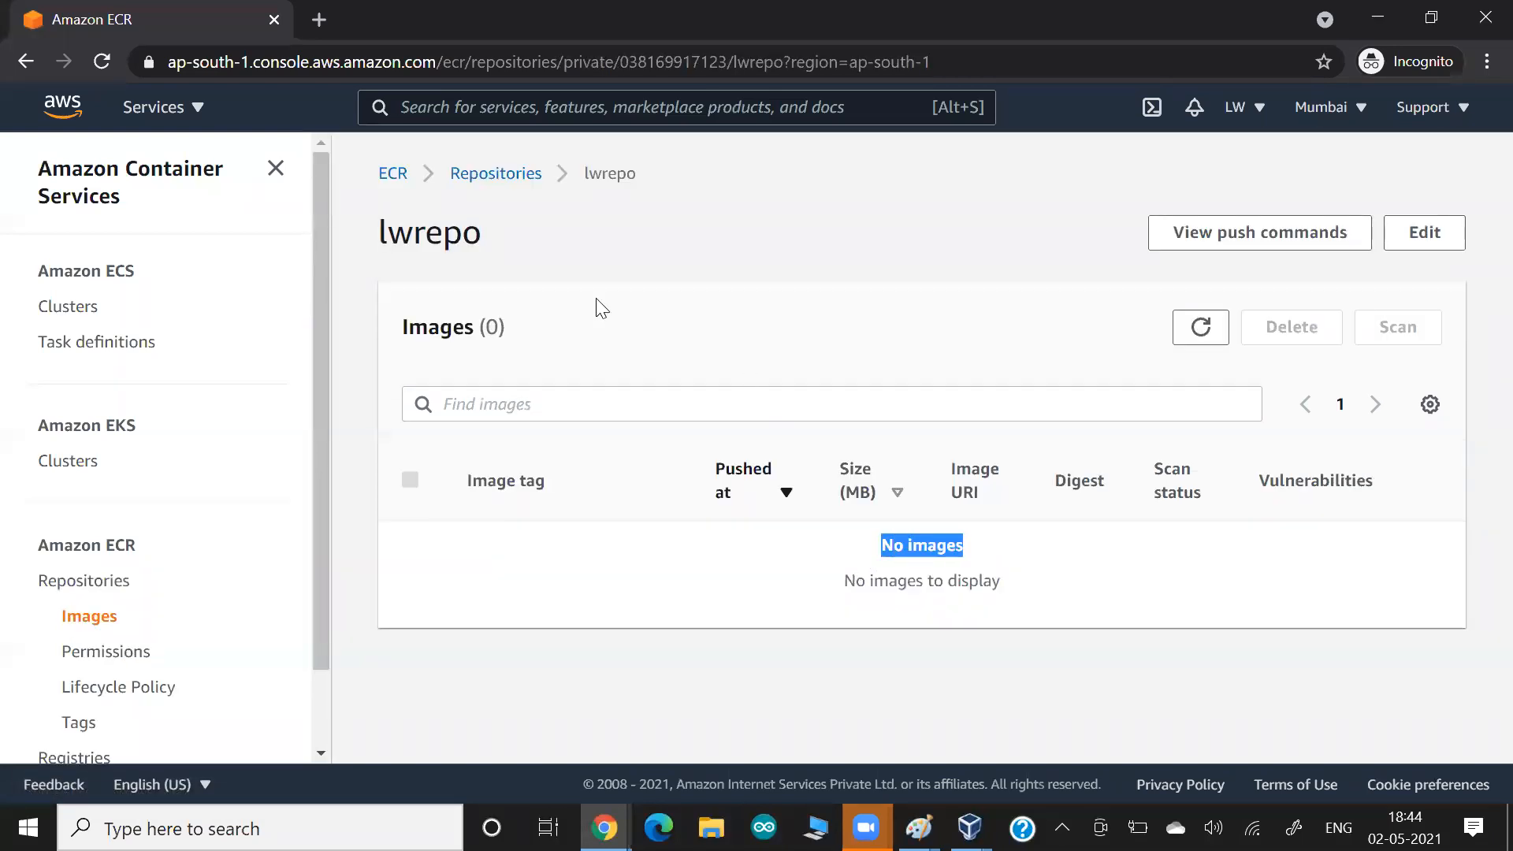
pyautogui.moveTo(459, 325); pyautogui.dragTo(556, 339)
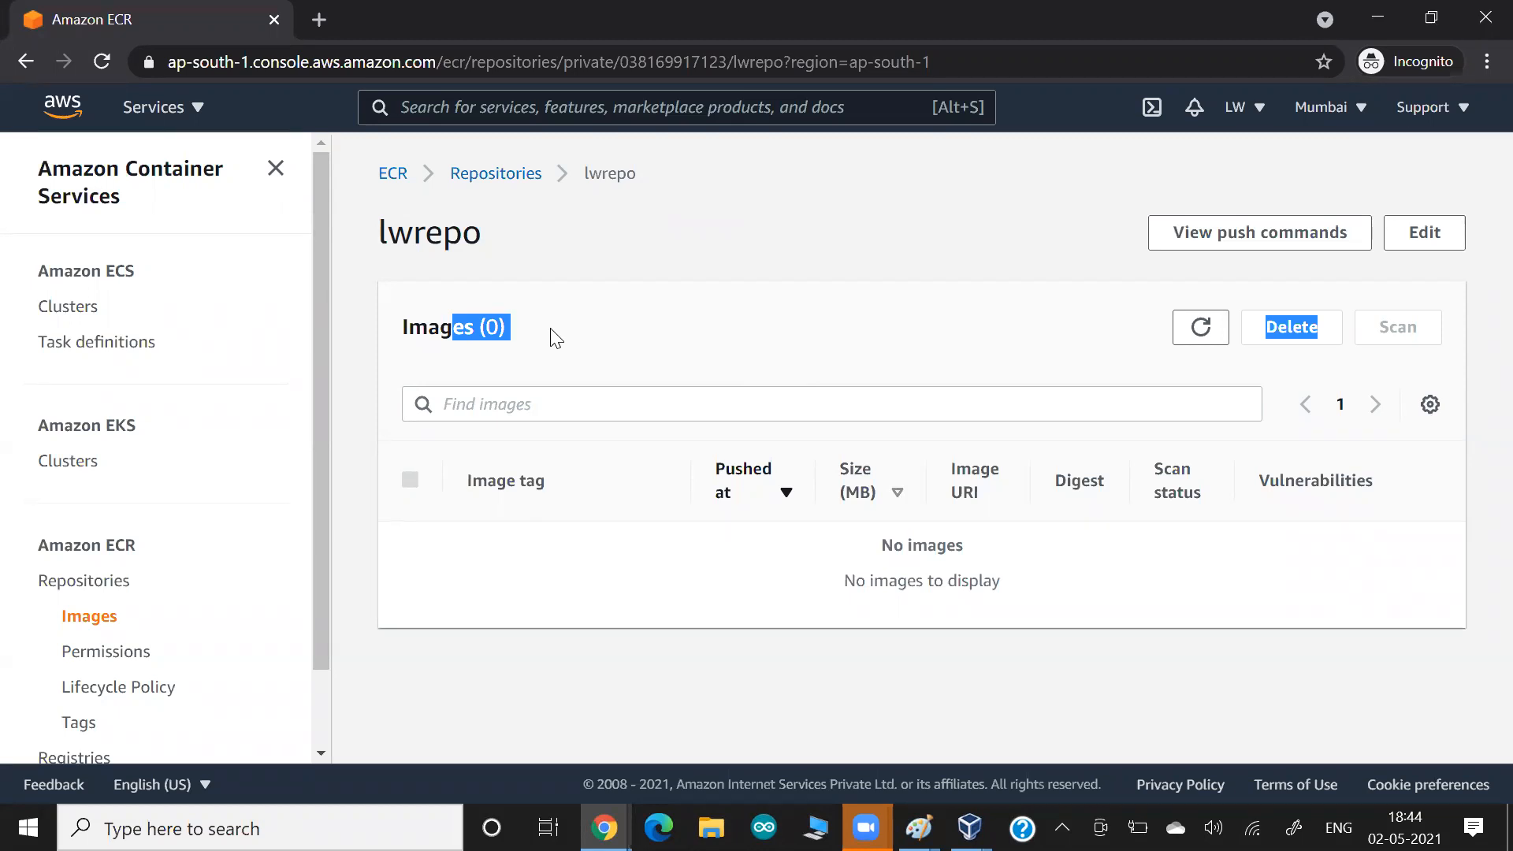
# Switch to the rhel8.0 GUI virtual machine running in VirtualBox.
pyautogui.hotkey('alt', 'Tab')
pyautogui.hotkey('alt', 'Tab')
pyautogui.hotkey('alt', 'Tab')
pyautogui.hotkey('alt', 'Tab')
pyautogui.hotkey('alt', 'Tab')
pyautogui.hotkey('alt', 'Tab')
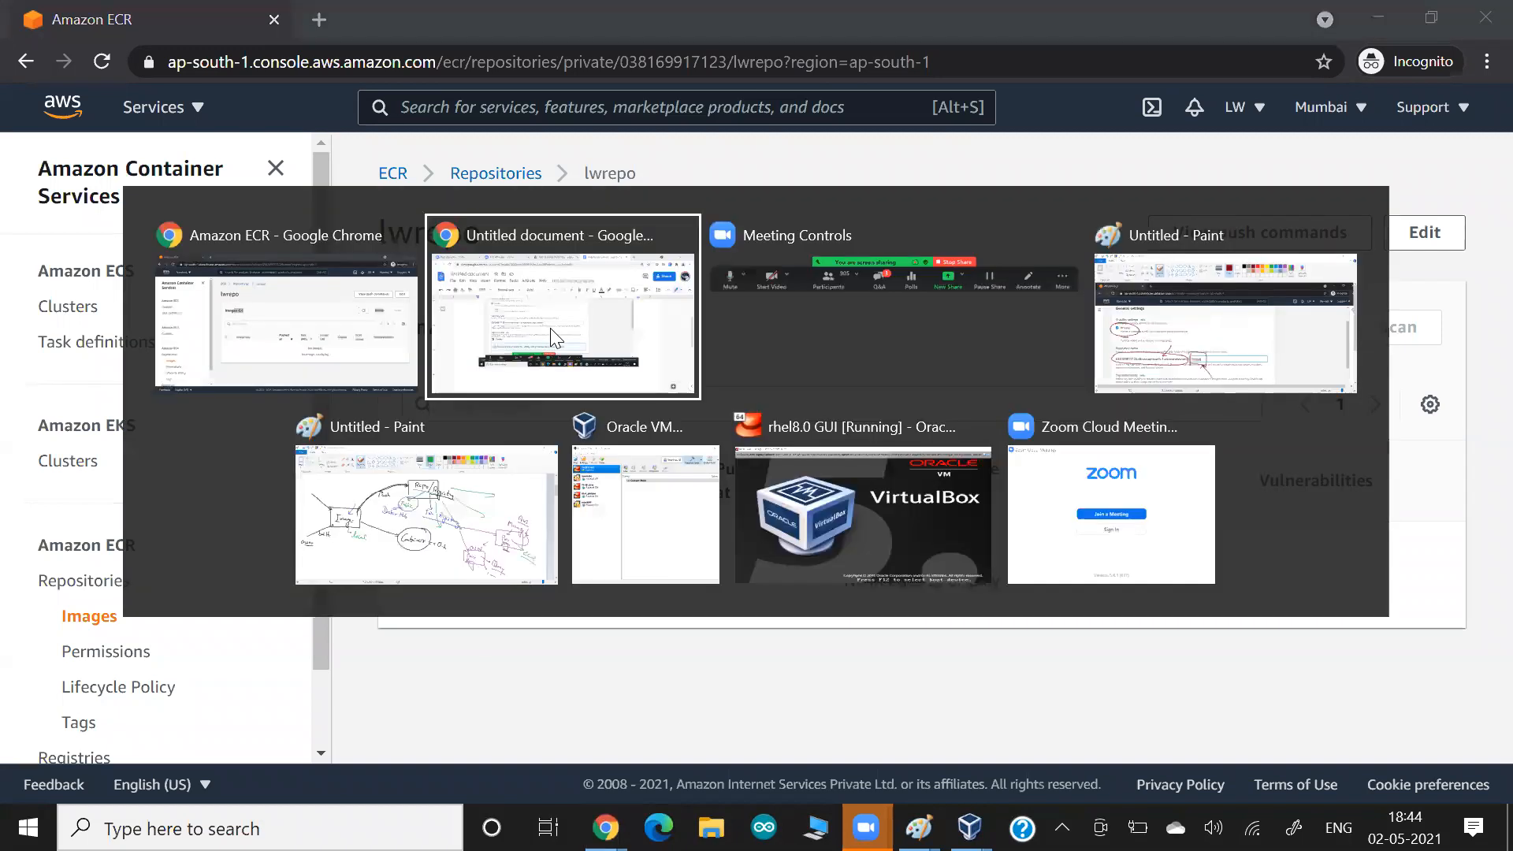
pyautogui.press('Down')
pyautogui.press('Down')
pyautogui.press('Down')
pyautogui.press('Down')
pyautogui.press('Down')
pyautogui.press('Down')
pyautogui.press('Down')
pyautogui.press('Down')
pyautogui.press('Down')
pyautogui.press('Down')
pyautogui.press('Down')
pyautogui.press('Tab')
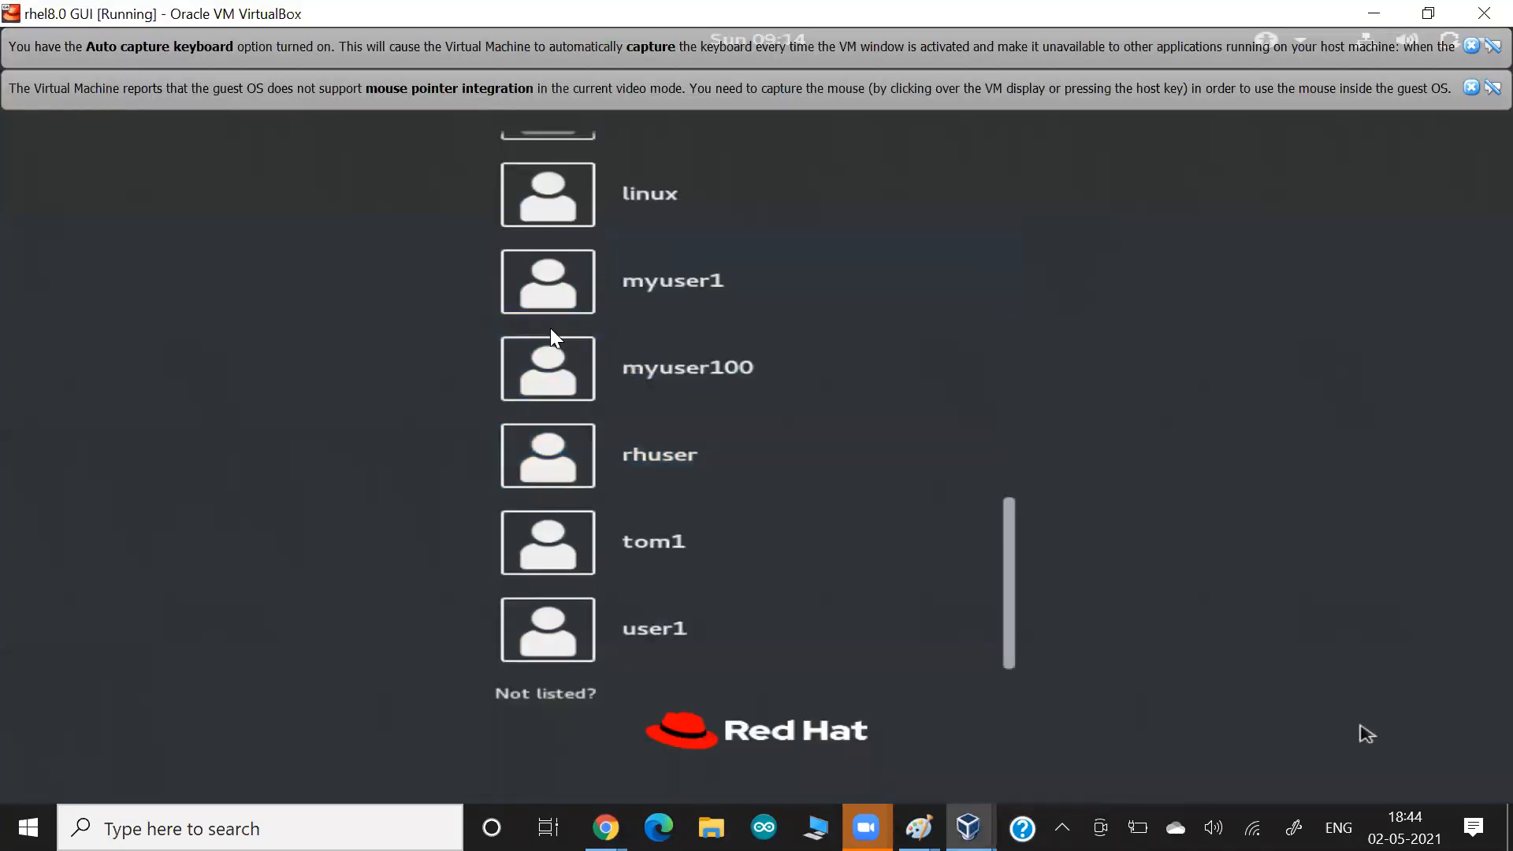
# Log in to the Red Hat virtual machine as root, entering the account password.
pyautogui.press('Return')
pyautogui.write('rhuser')
pyautogui.press('Return')
pyautogui.write('redhat')
pyautogui.press('Return')
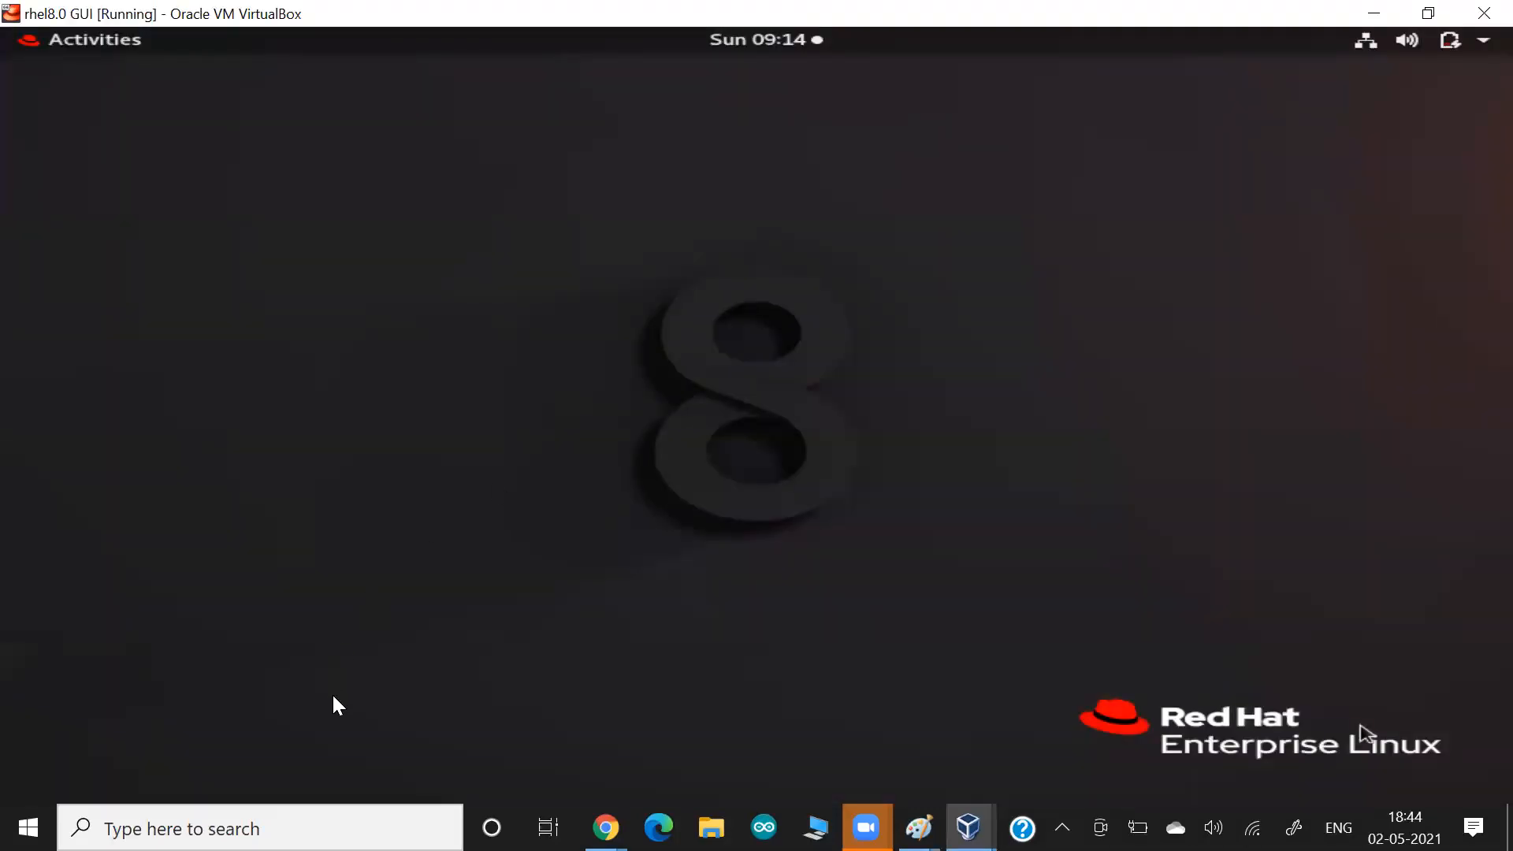
pyautogui.press('super')
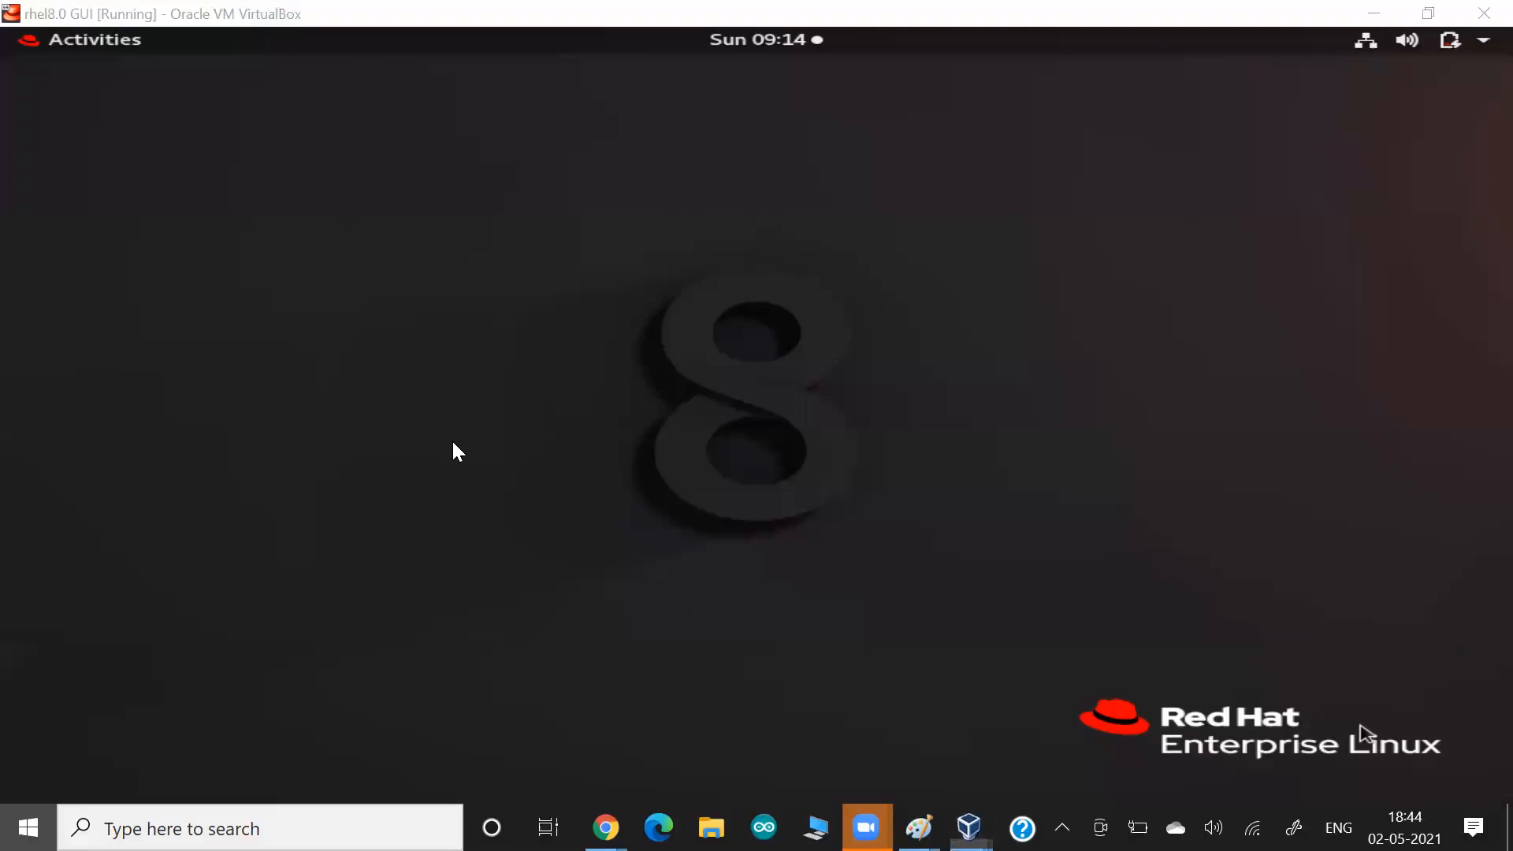
pyautogui.write('ter')
pyautogui.press('Escape')
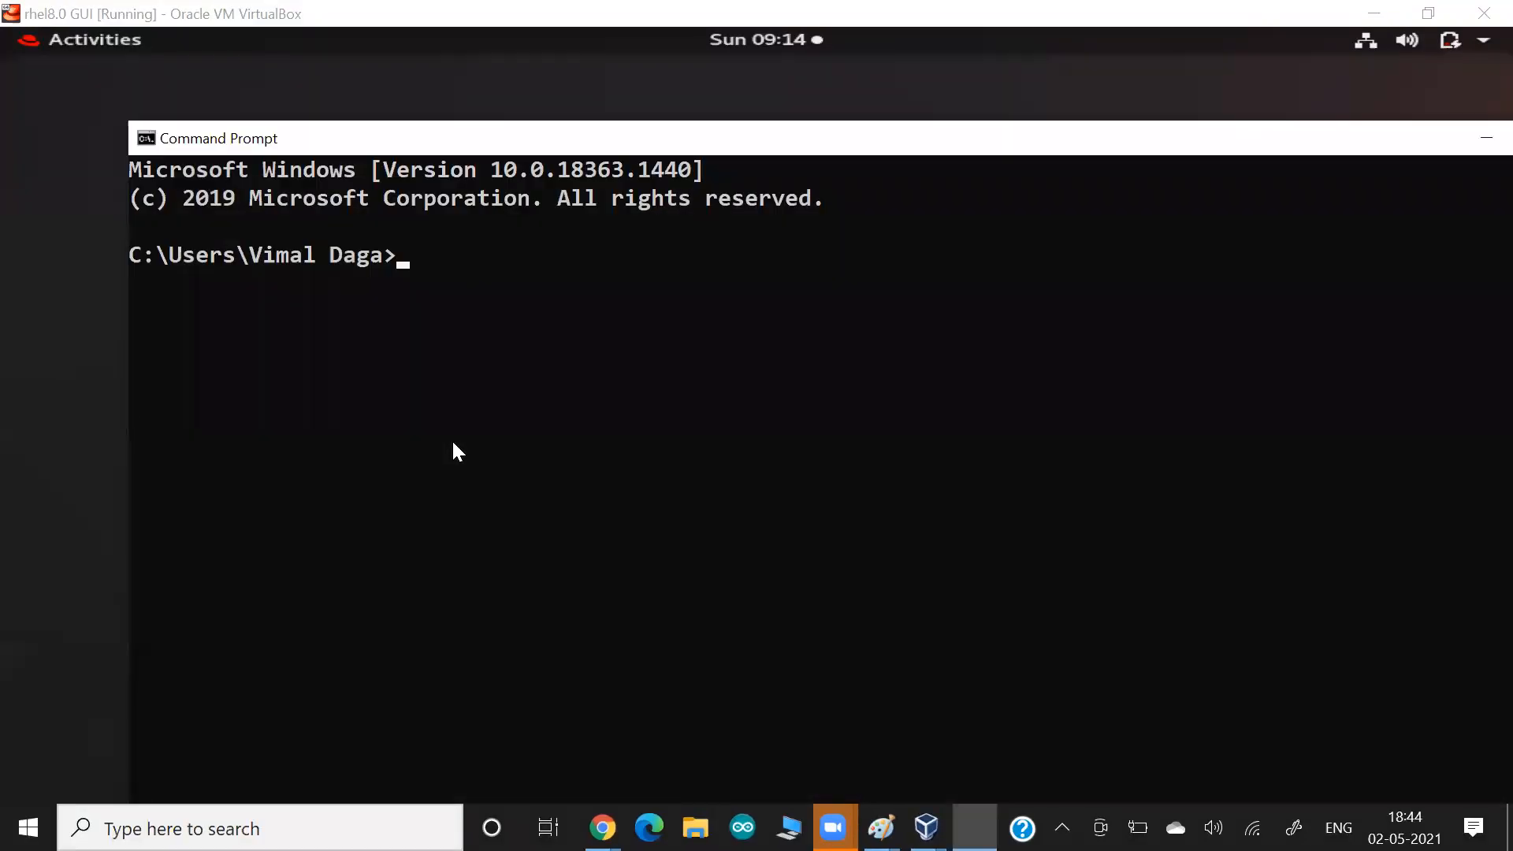
pyautogui.moveTo(1264, 150); pyautogui.dragTo(1078, 213)
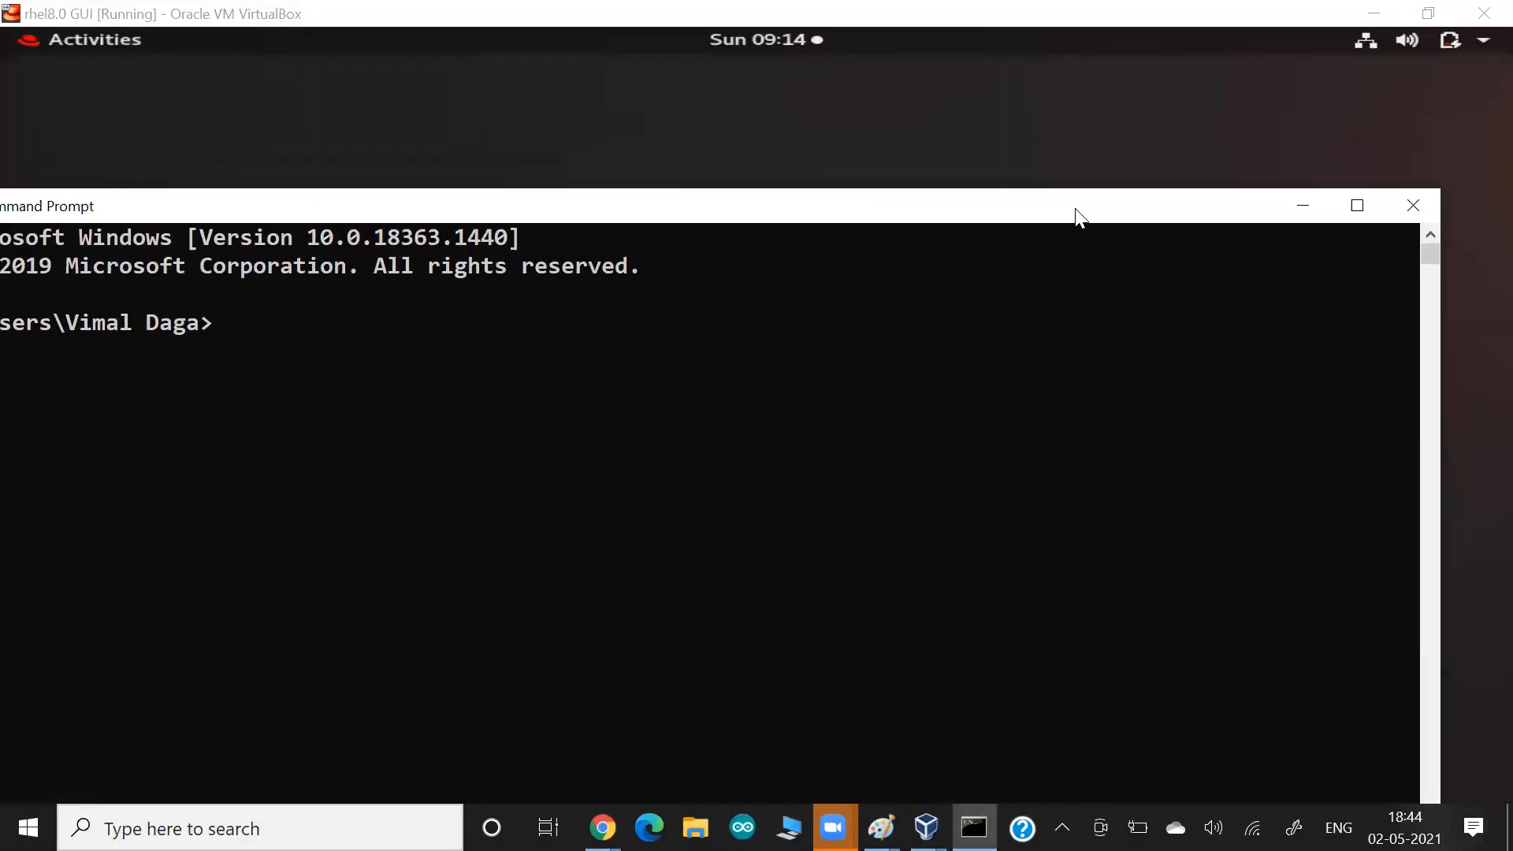
pyautogui.click(1413, 210)
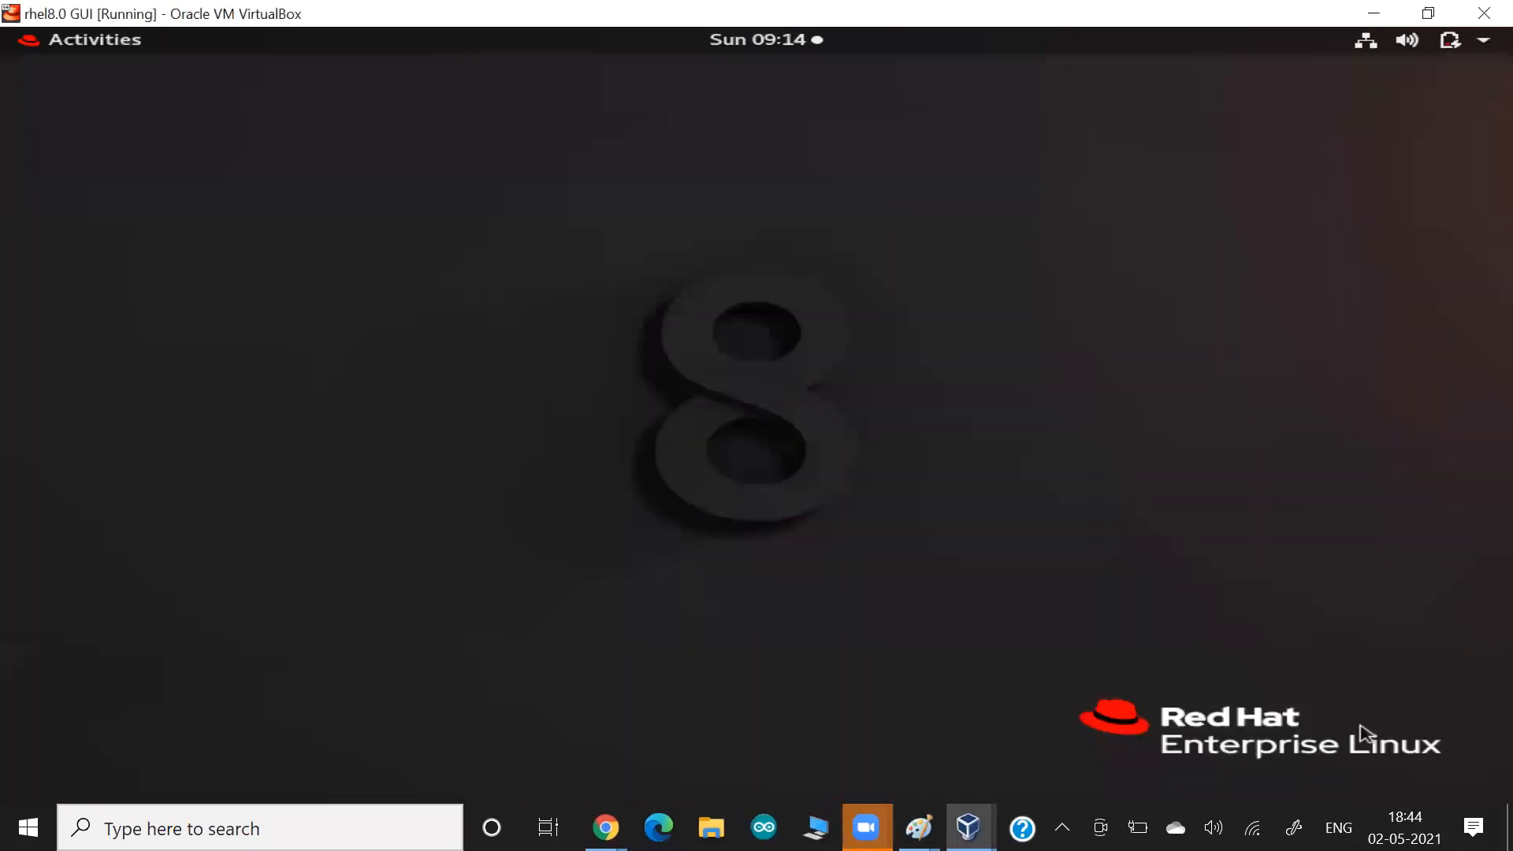
# Open a terminal inside the Red Hat virtual machine and enlarge its text.
pyautogui.press('super')
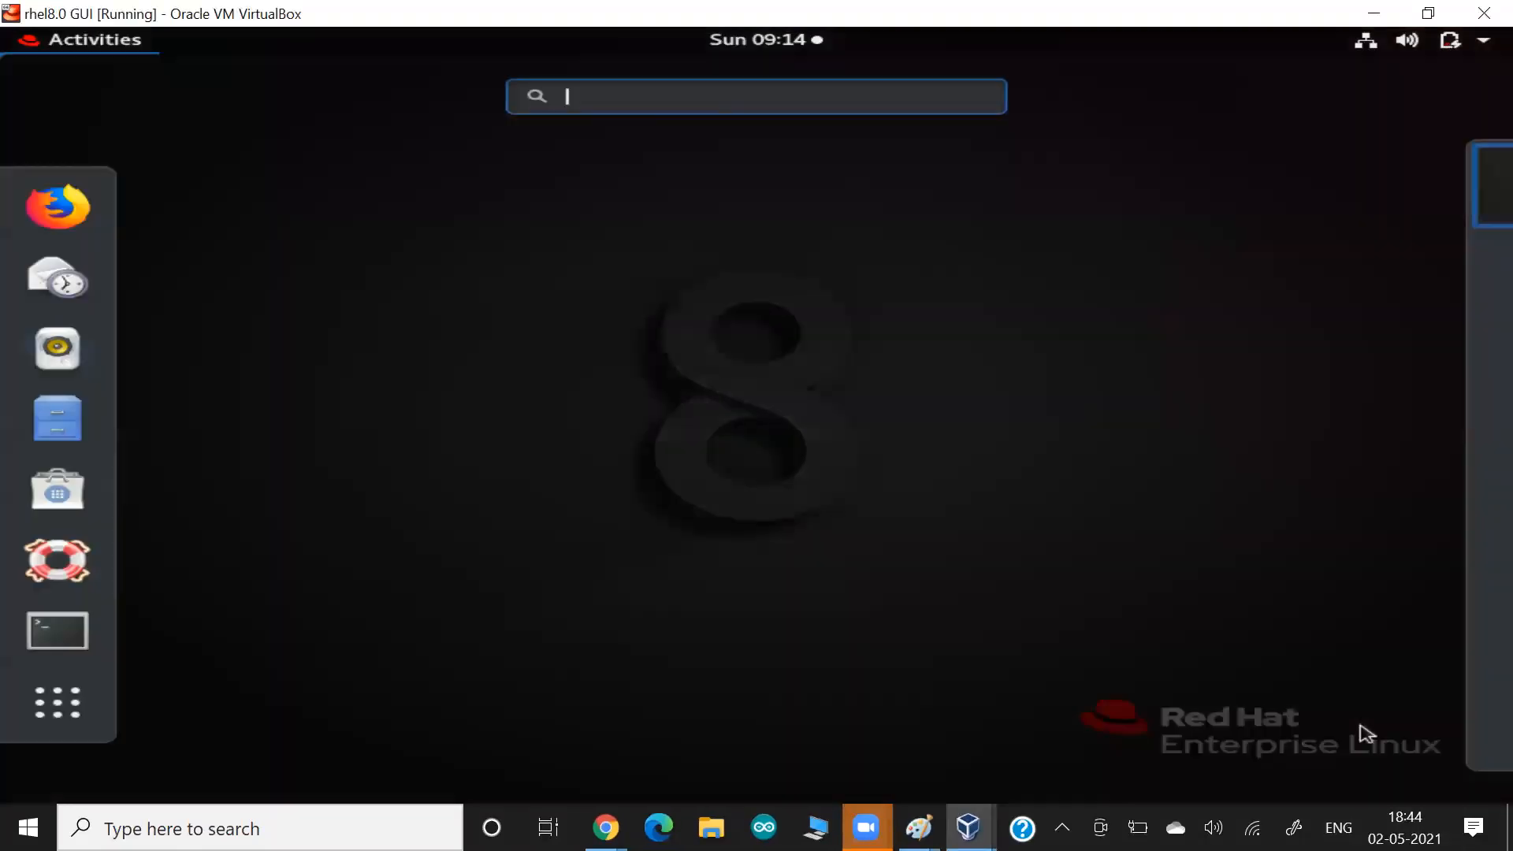
pyautogui.write('ter')
pyautogui.press('Return')
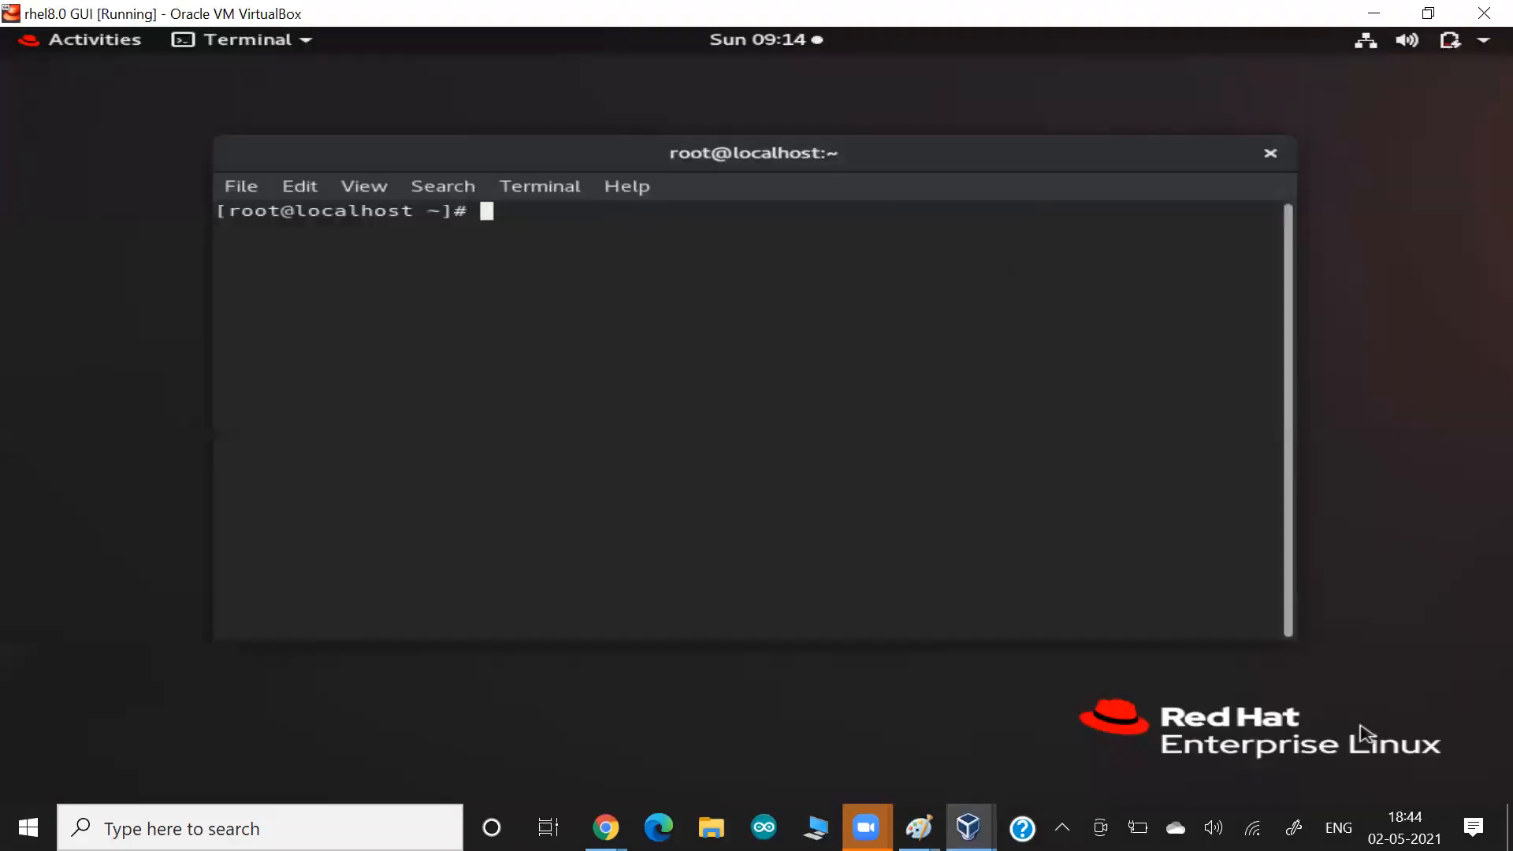
pyautogui.hotkey('ctrl', '+')
# Create the directory /di and change into it.
pyautogui.write('mkdir /')
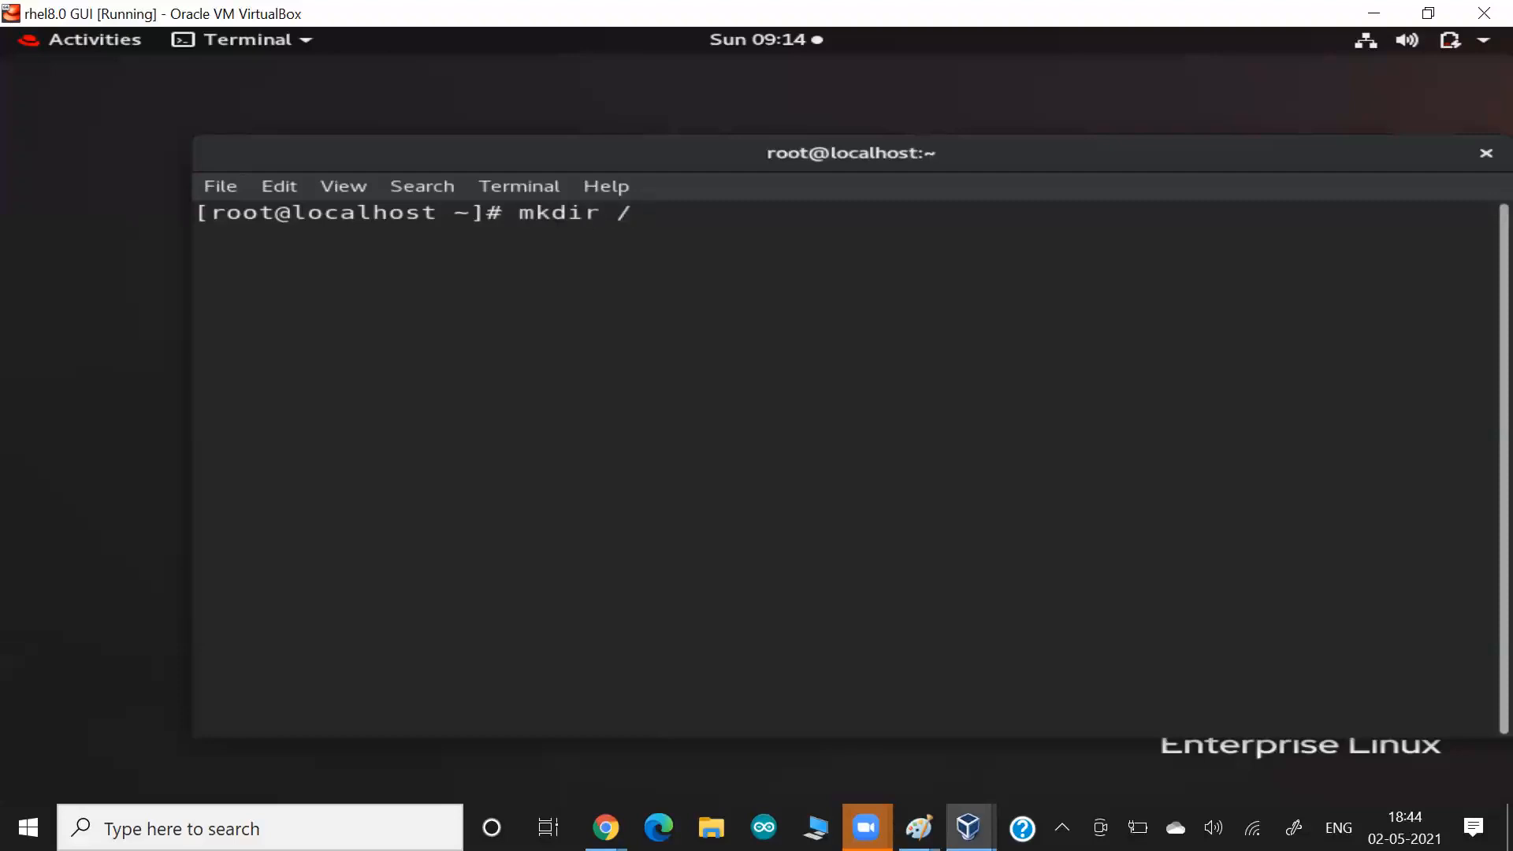
pyautogui.write('di')
pyautogui.press('Return')
pyautogui.write('cd /di')
pyautogui.press('Return')
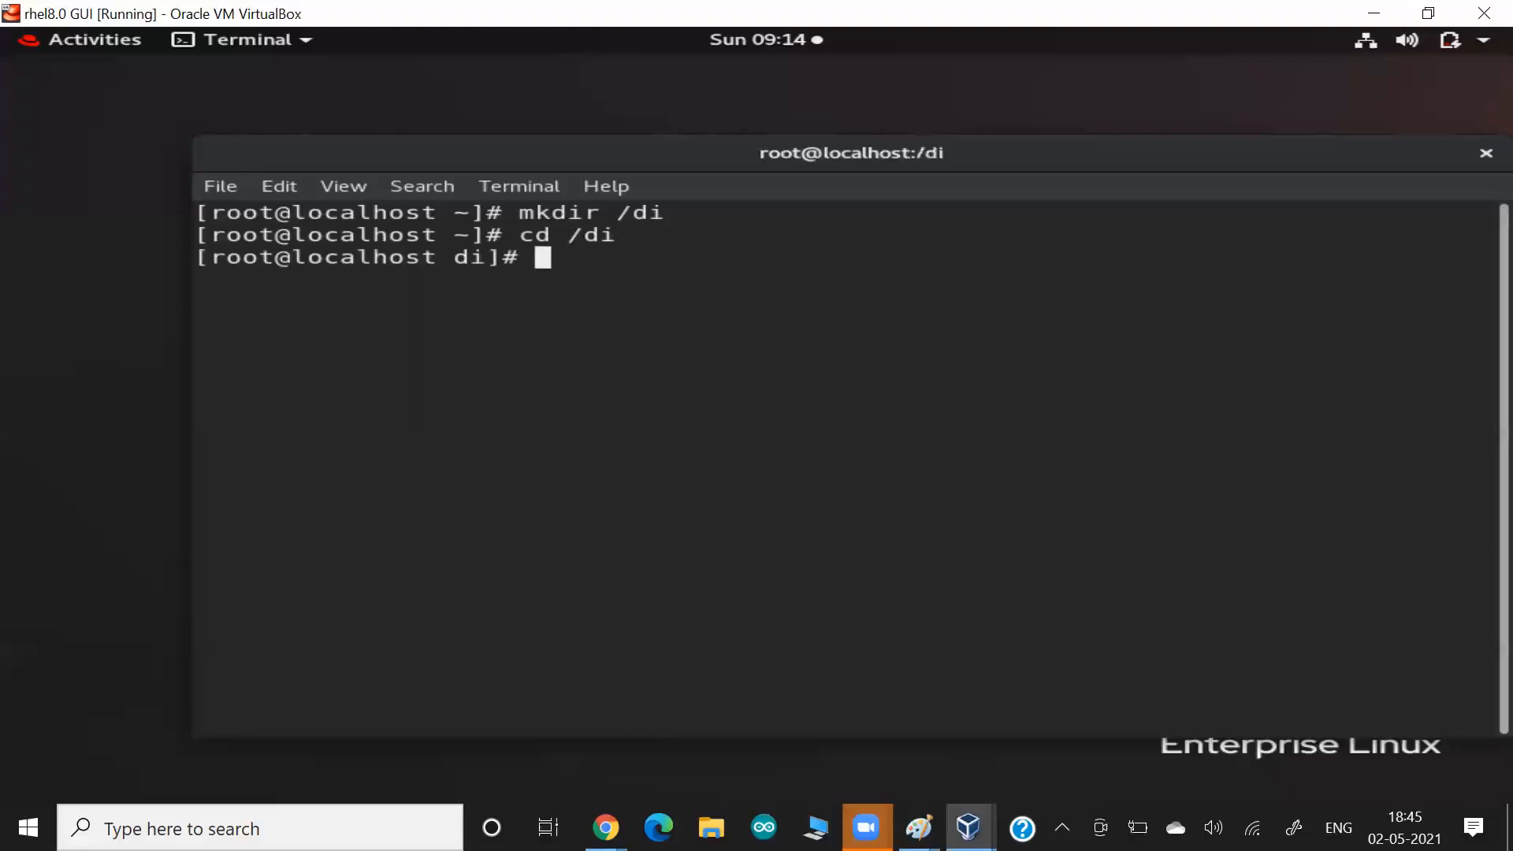
# Open a new file named Dockerfile in vim and enter insert mode.
pyautogui.write('vim Dockerfile')
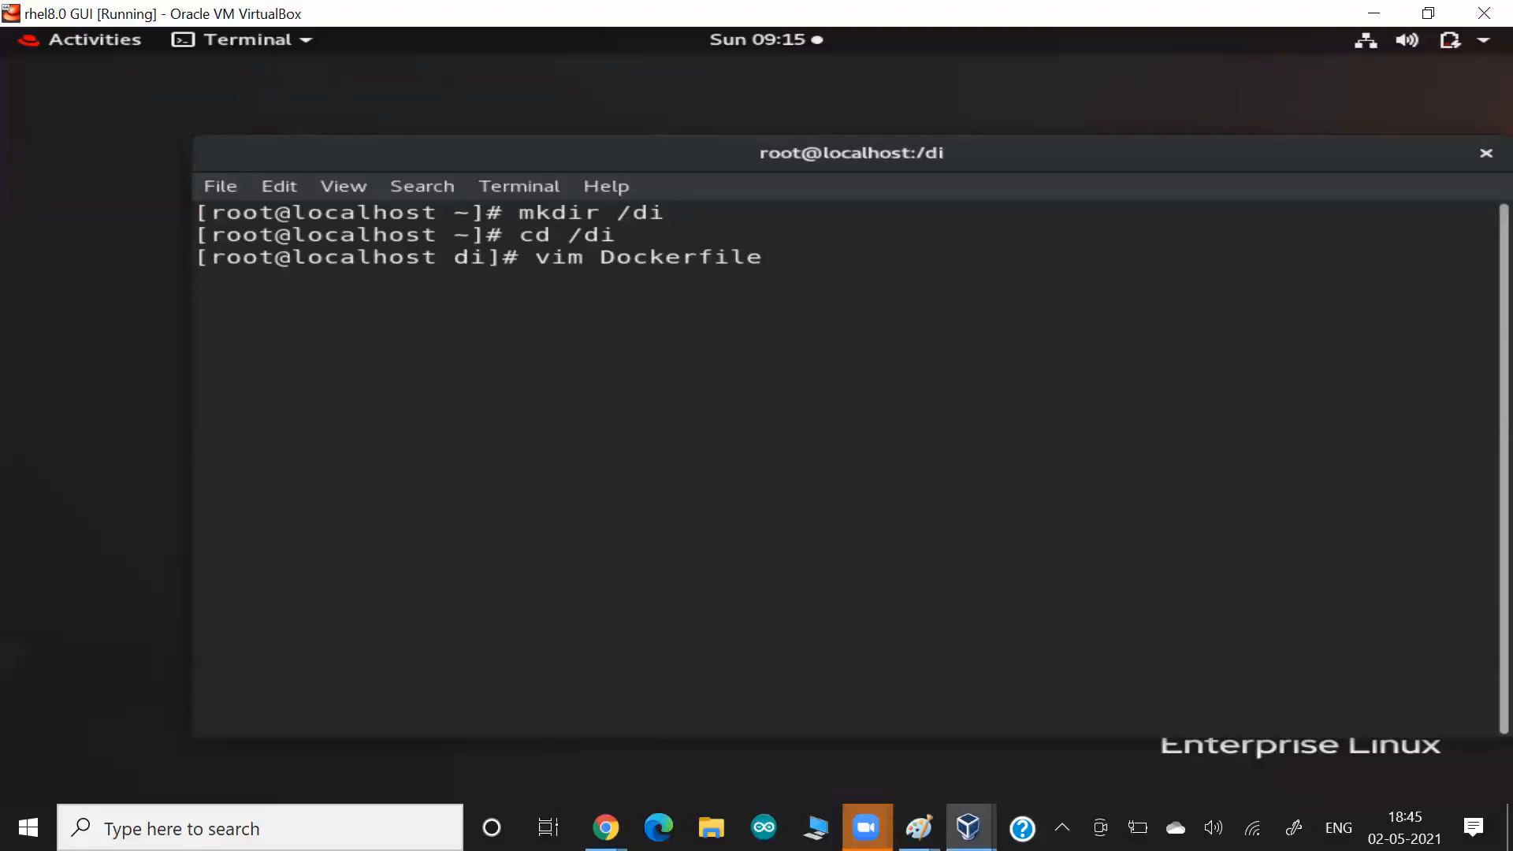
pyautogui.press('BackSpace')
pyautogui.press('Left')
pyautogui.press('Left')
pyautogui.press('Left')
pyautogui.press('Left')
pyautogui.press('Left')
pyautogui.press('Left')
pyautogui.press('Return')
pyautogui.press('i')
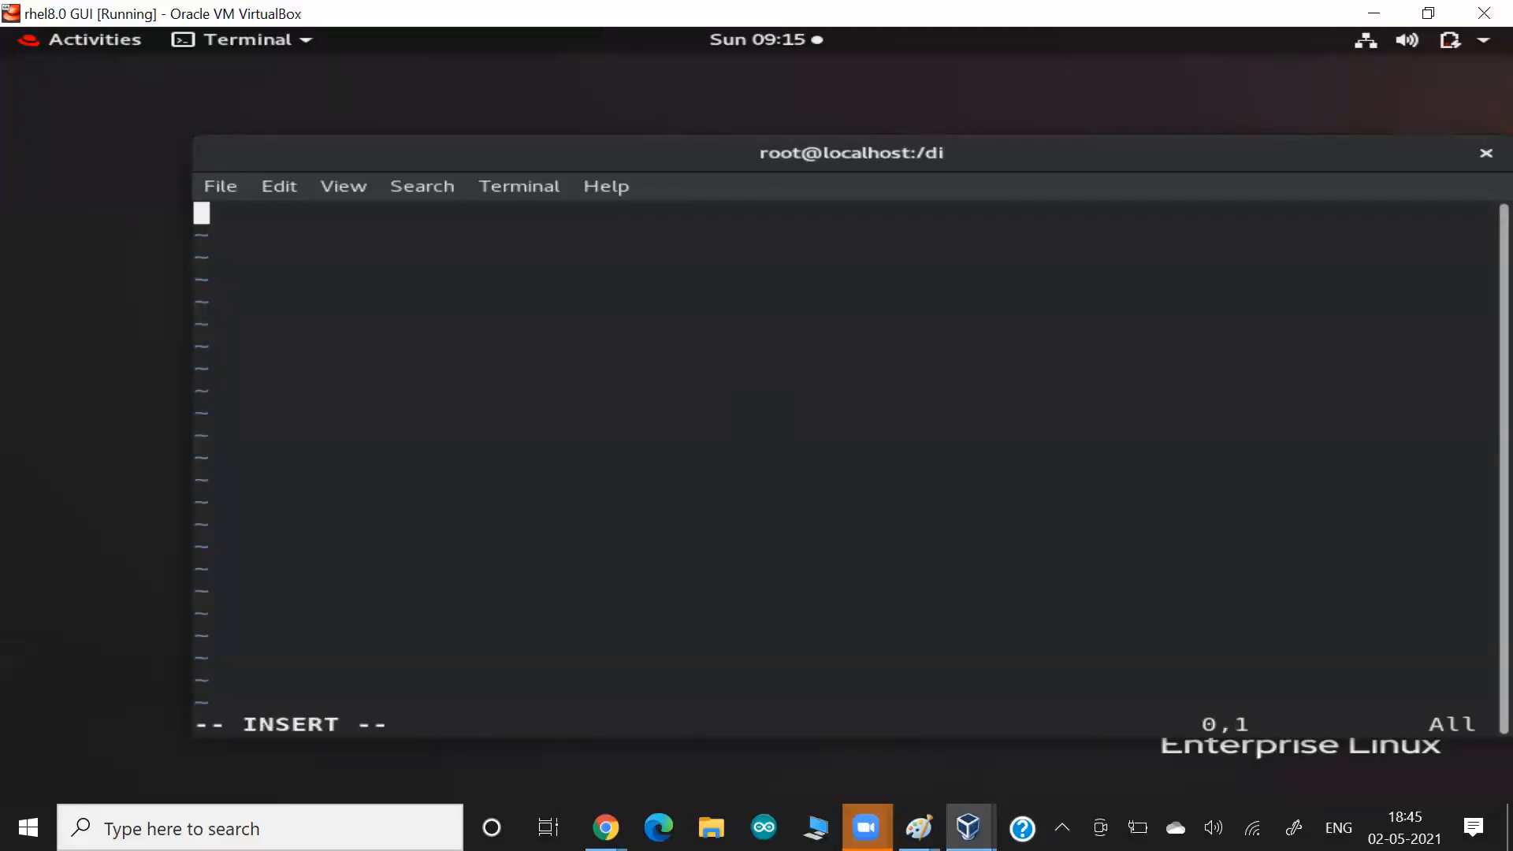
# Set httpd as the base image in the Dockerfile with a FROM instruction, leaving a blank line below it.
pyautogui.write('FROM httpd')
pyautogui.press('Return')
pyautogui.press('Return')
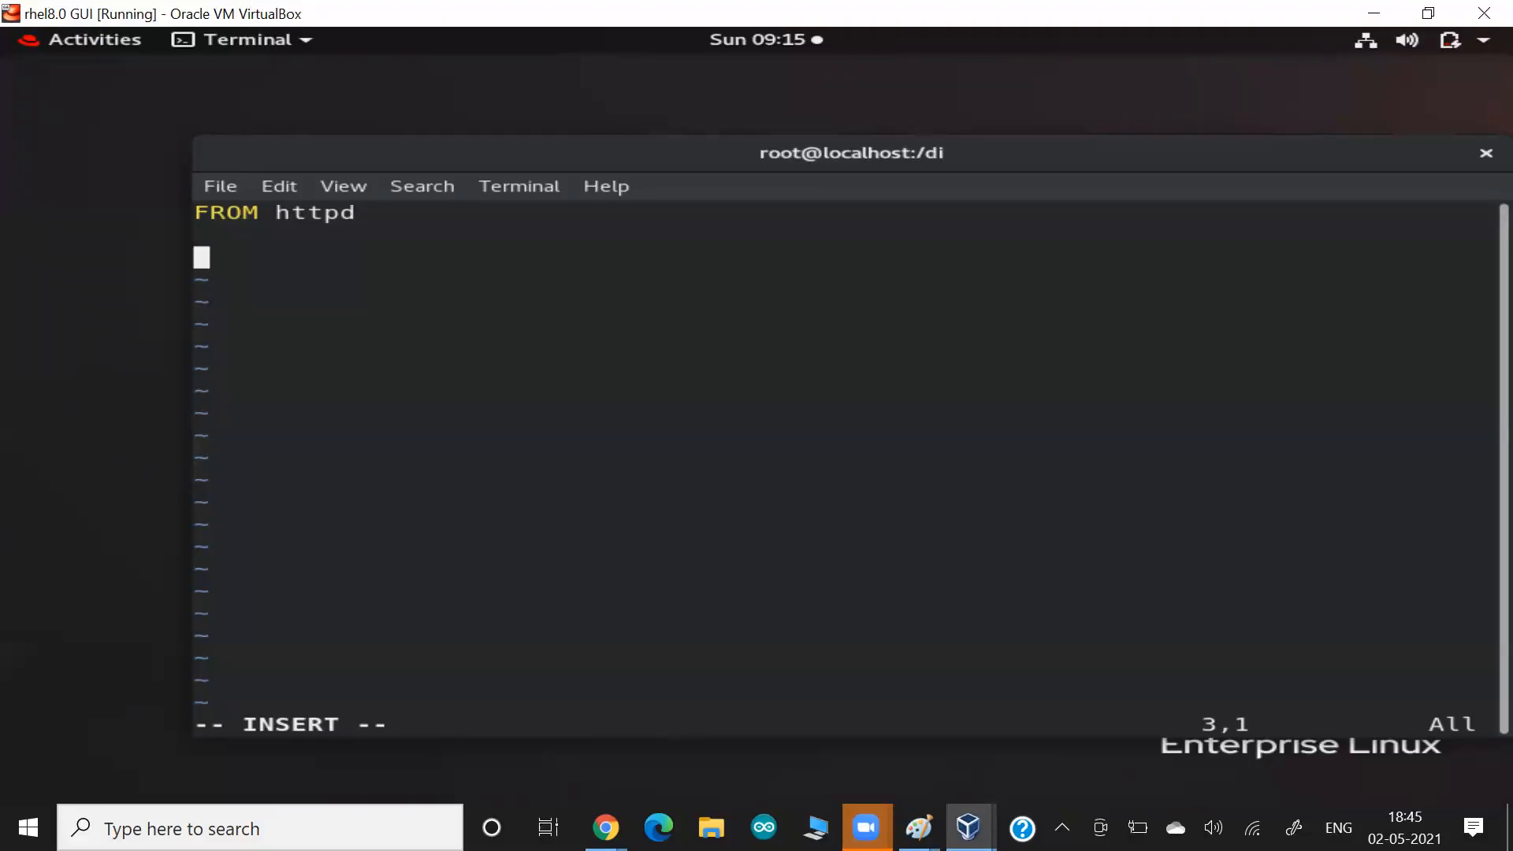
# Add an echo command to the Dockerfile that redirects a short personal greeting to /var/www/html/index.html.
pyautogui.write('echo "')
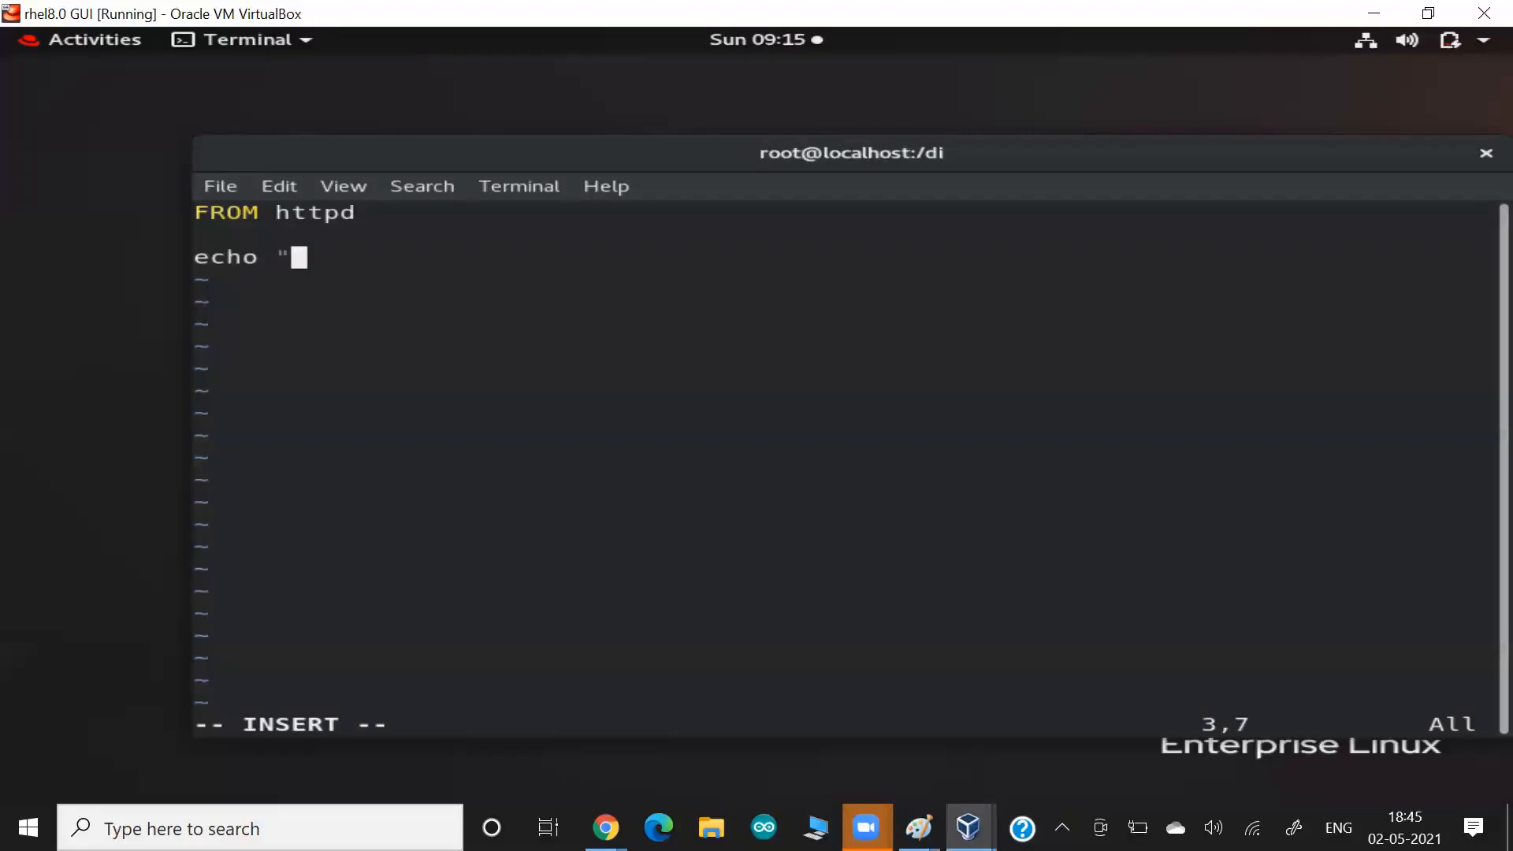
pyautogui.write('hi vimal"')
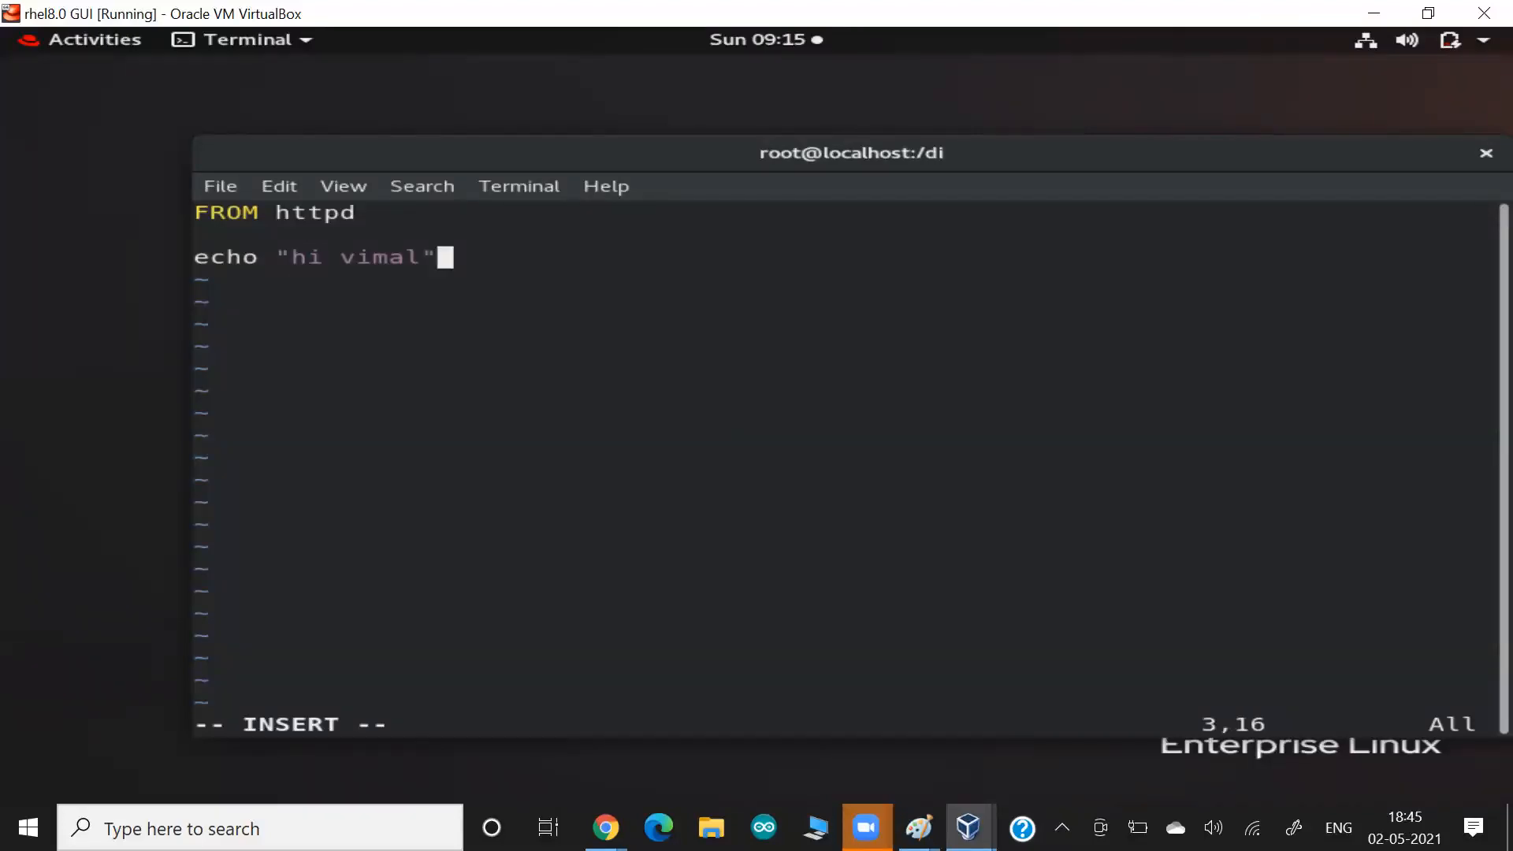
pyautogui.write('  > /var/www/')
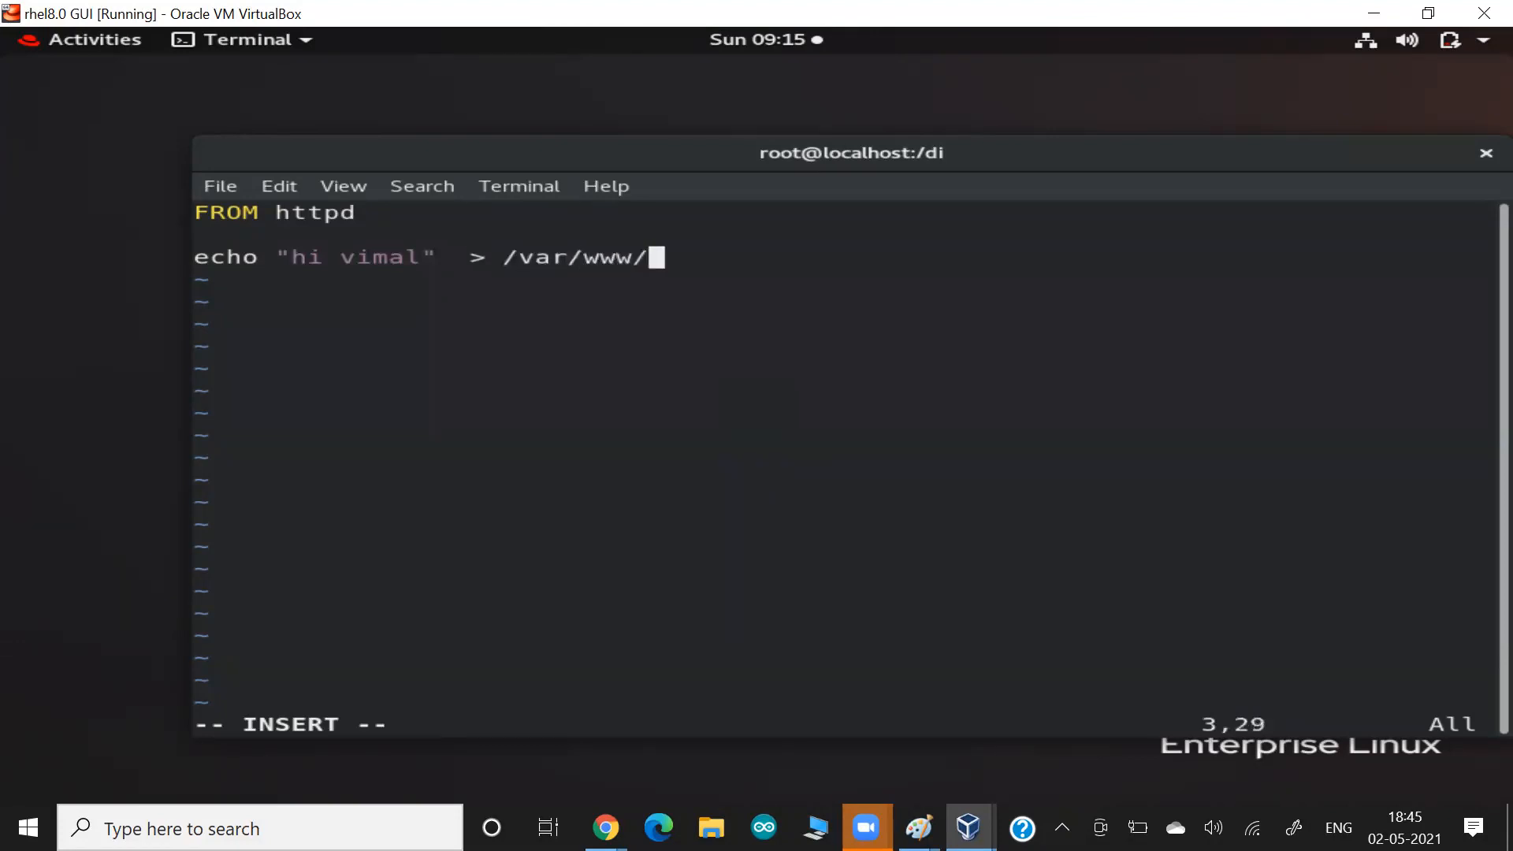
pyautogui.write('html/index.html')
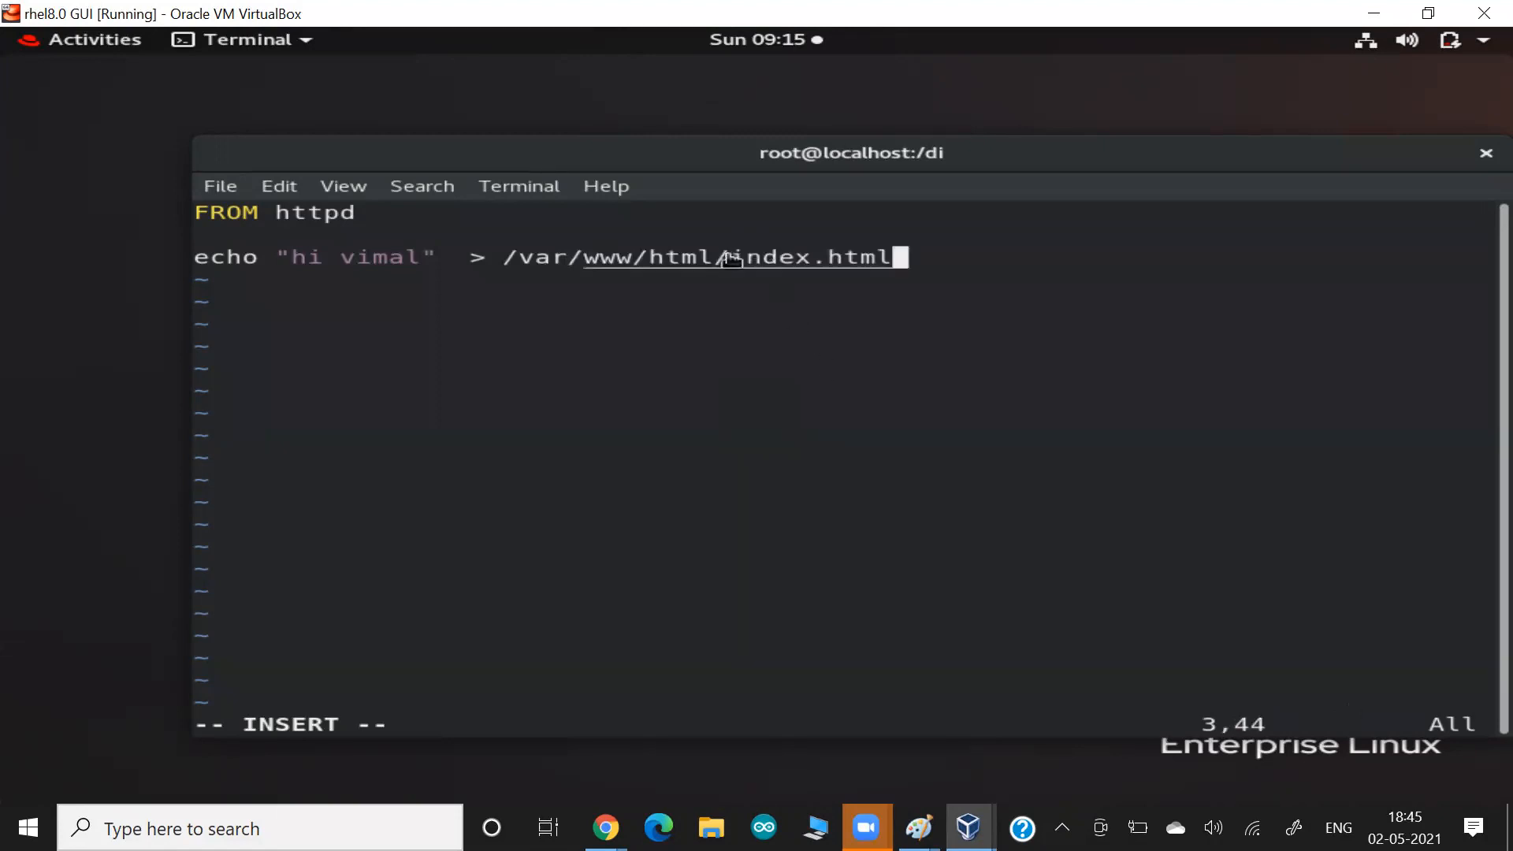
# Turn the echo line into a RUN instruction and start a new line below it.
pyautogui.moveTo(731, 260); pyautogui.dragTo(875, 277)
pyautogui.press('Home')
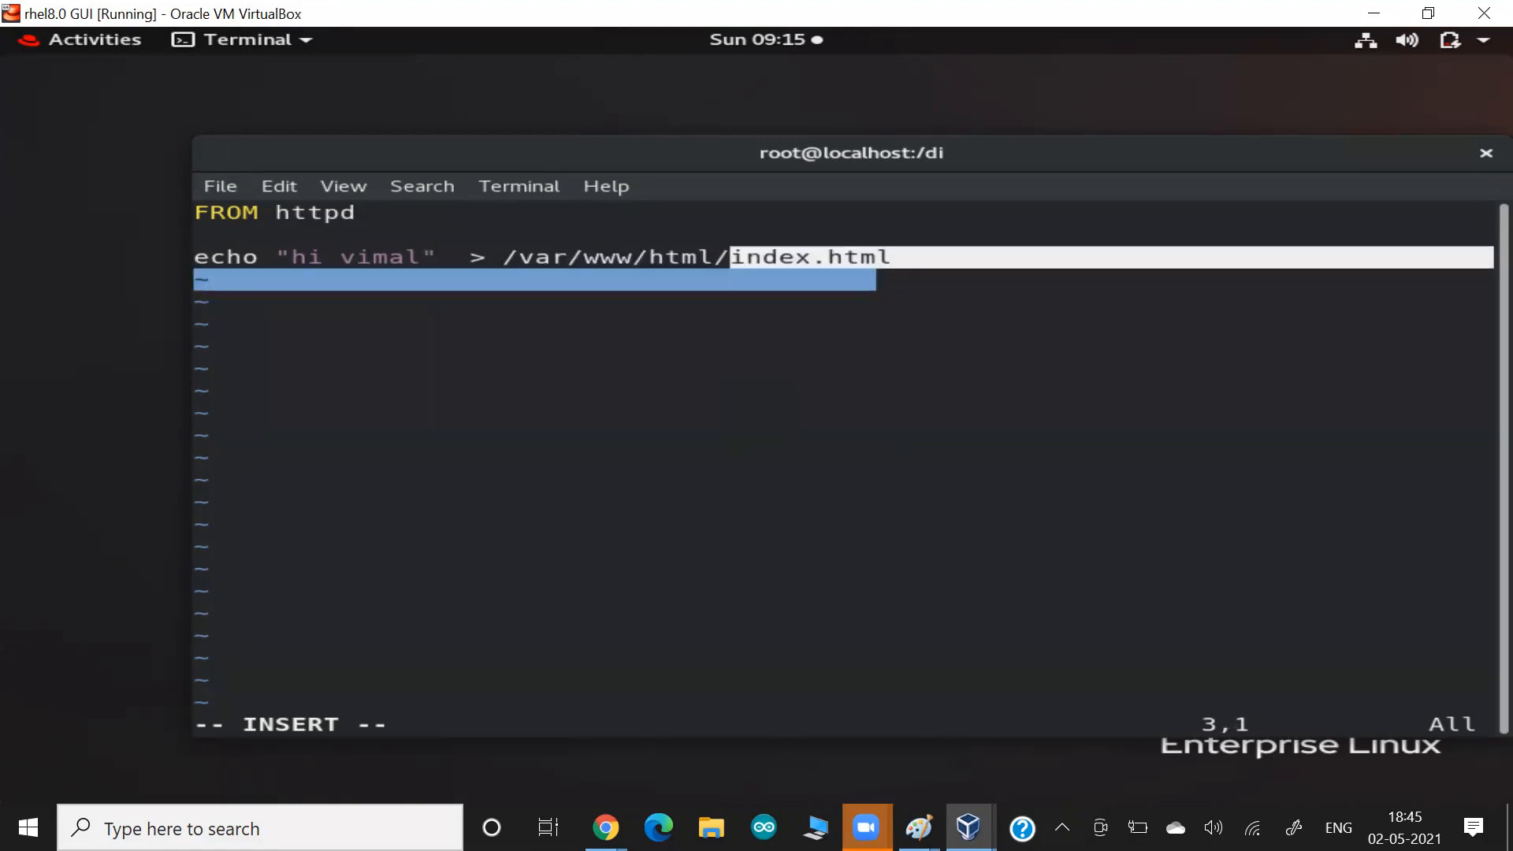
pyautogui.write('RUN')
pyautogui.press('Right')
pyautogui.press('End')
pyautogui.press('Return')
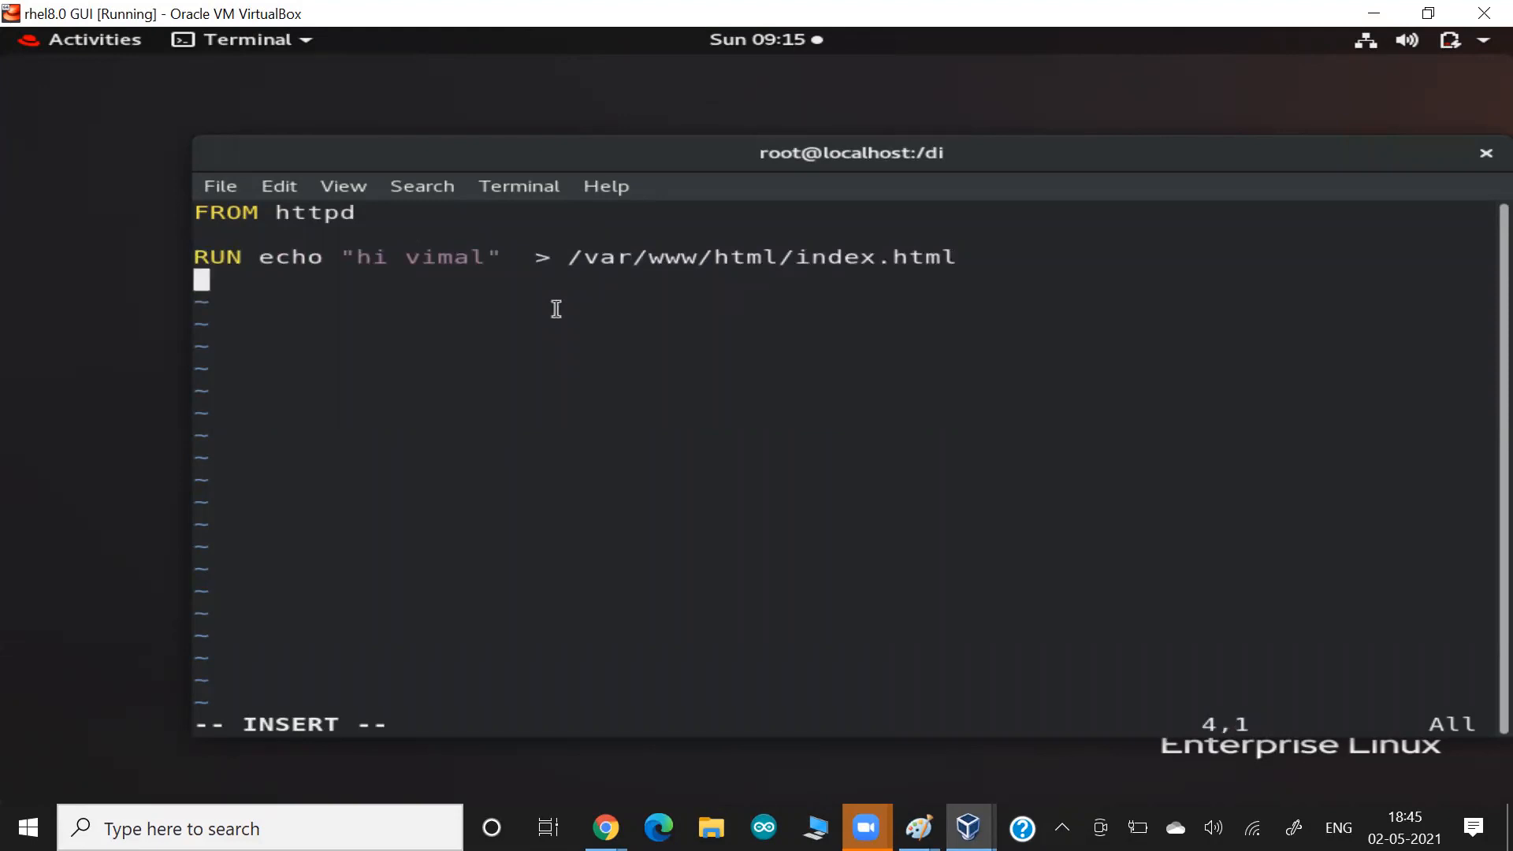
pyautogui.moveTo(328, 259); pyautogui.dragTo(516, 260)
pyautogui.moveTo(843, 258); pyautogui.dragTo(955, 261)
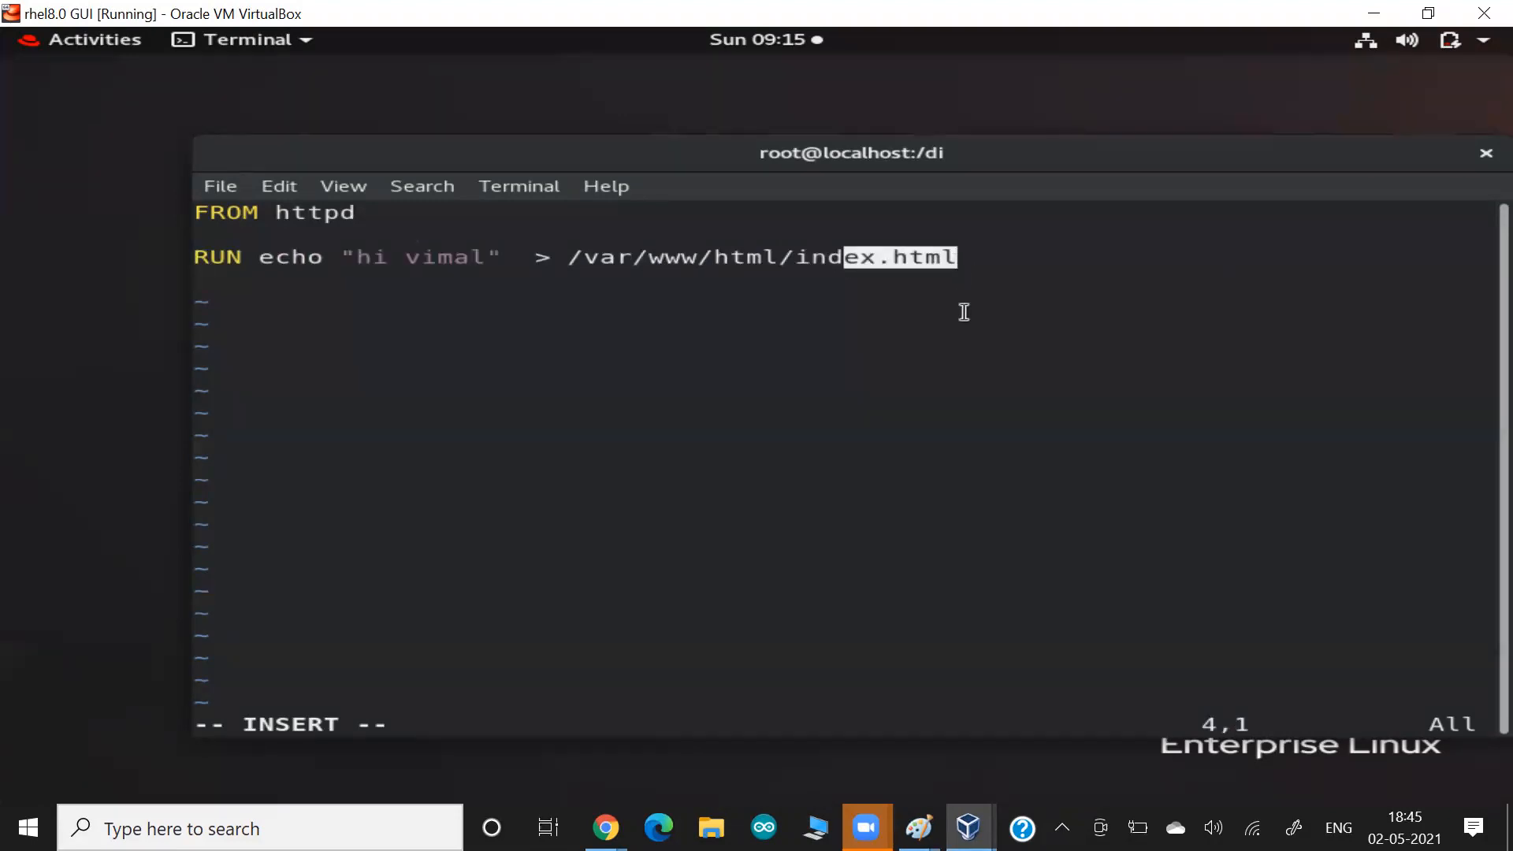
pyautogui.click(963, 319)
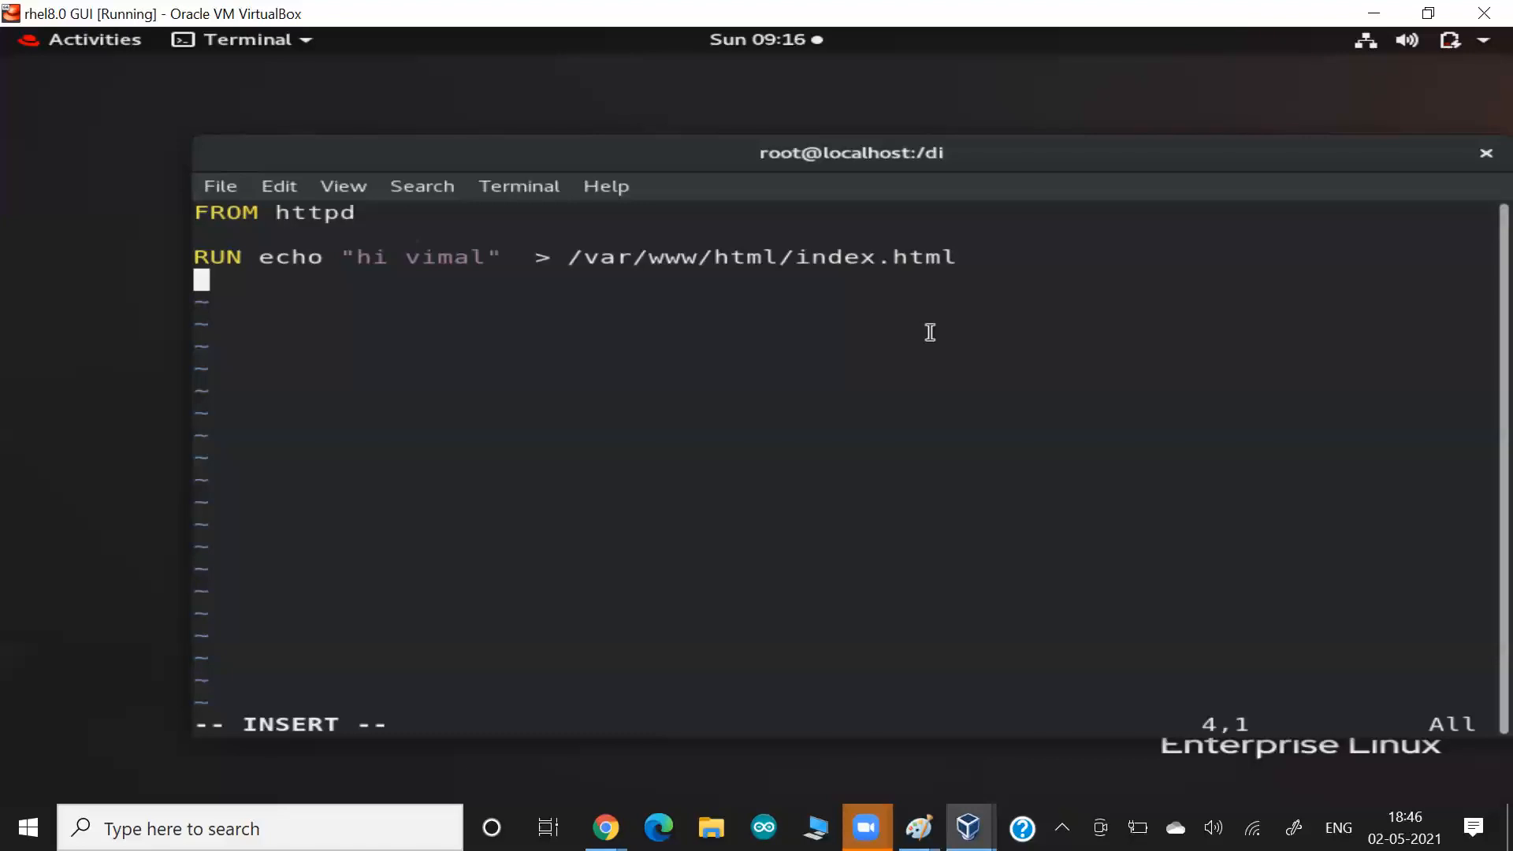
# Change the base image in the FROM line to apache-webserver-php from the presenter's own registry account.
pyautogui.press('Up')
pyautogui.press('Up')
pyautogui.press('Up')
pyautogui.press('End')
pyautogui.press('BackSpace')
pyautogui.press('BackSpace')
pyautogui.press('BackSpace')
pyautogui.press('BackSpace')
pyautogui.press('BackSpace')
pyautogui.write('vimal13/apache-webserber')
pyautogui.press('BackSpace')
pyautogui.press('BackSpace')
pyautogui.press('BackSpace')
pyautogui.write('ver-php')
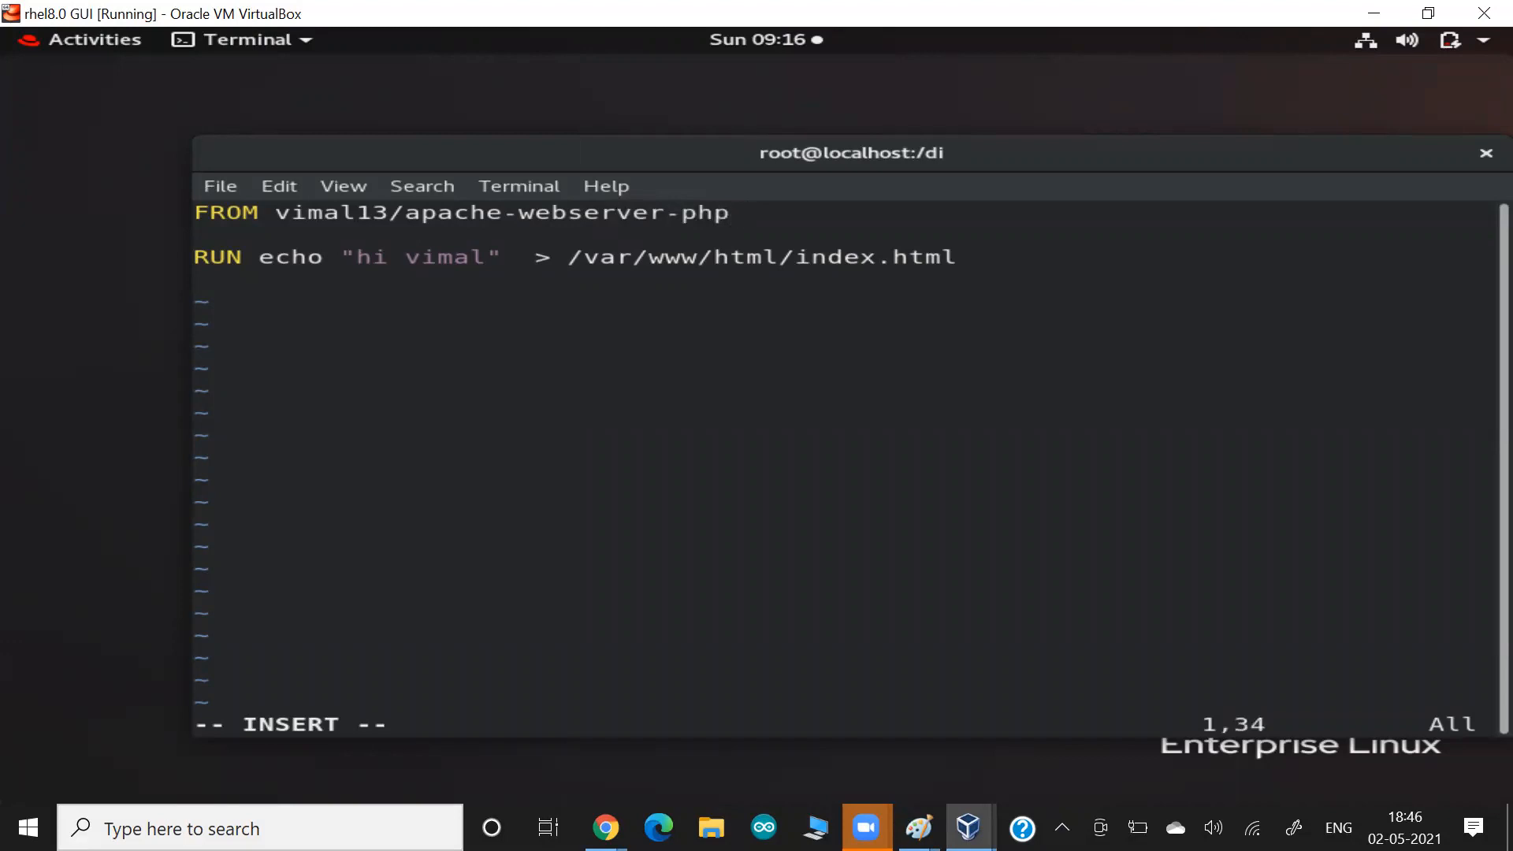
# Replace index with the presenter's first name in the RUN line's output path, keeping the .html extension under /var/www/html.
pyautogui.press('Down')
pyautogui.press('Down')
pyautogui.press('Right')
pyautogui.press('Right')
pyautogui.press('Right')
pyautogui.press('Right')
pyautogui.press('Right')
pyautogui.press('Right')
pyautogui.press('Right')
pyautogui.press('Right')
pyautogui.press('Right')
pyautogui.press('BackSpace')
pyautogui.press('BackSpace')
pyautogui.press('BackSpace')
pyautogui.press('BackSpace')
pyautogui.press('BackSpace')
pyautogui.write('vimal')
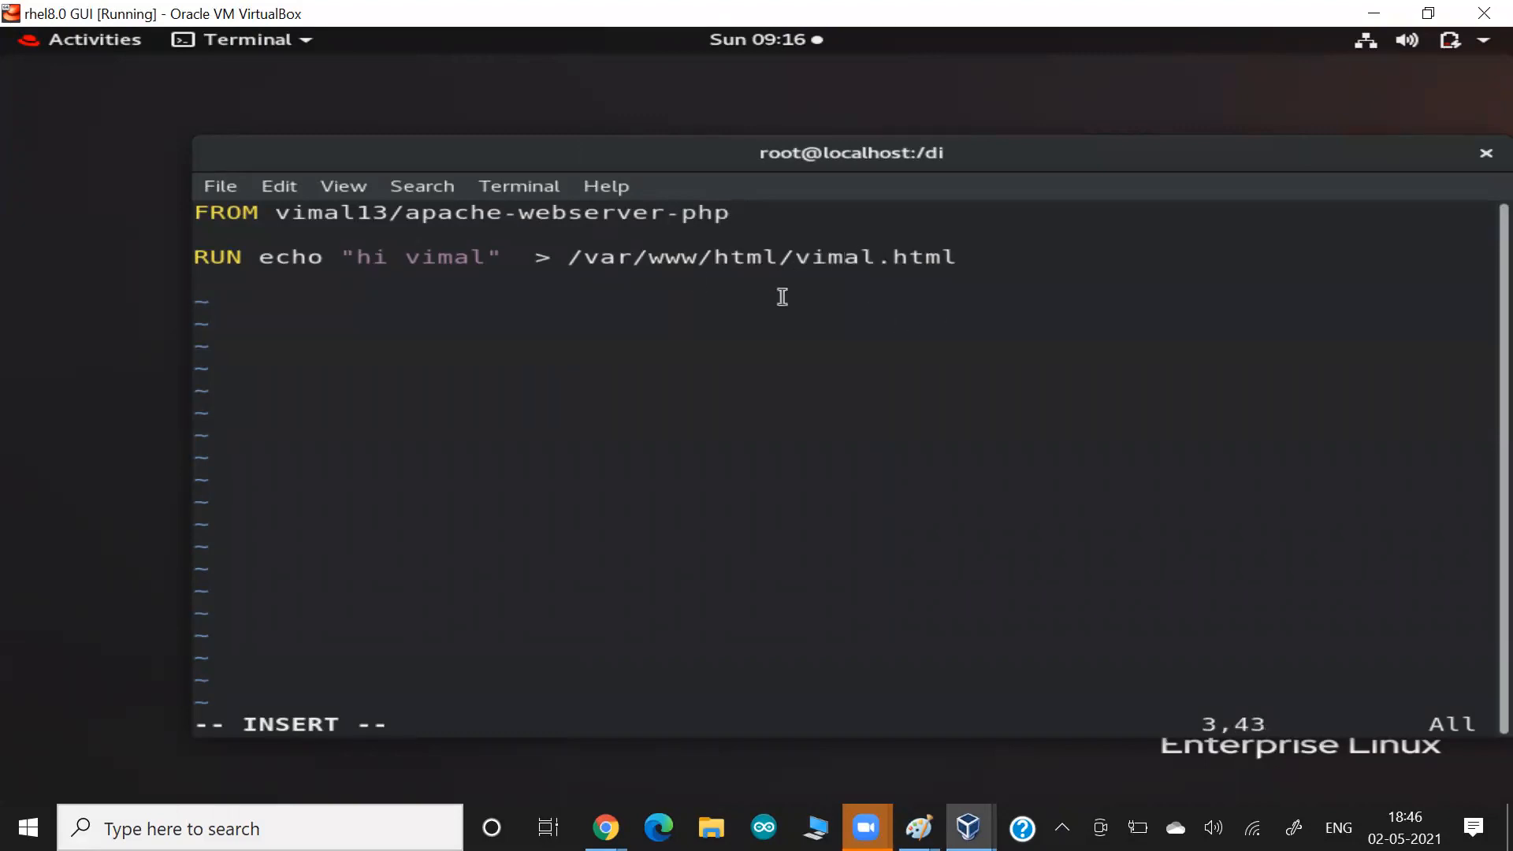
# Append " !!" to the greeting in the RUN line, save the Dockerfile and exit vim.
pyautogui.moveTo(351, 226); pyautogui.dragTo(420, 206)
pyautogui.click(419, 207)
pyautogui.press('Left')
pyautogui.press('Left')
pyautogui.press('Left')
pyautogui.press('Left')
pyautogui.press('Left')
pyautogui.press('Left')
pyautogui.press('Left')
pyautogui.press('Left')
pyautogui.press('Left')
pyautogui.press('Left')
pyautogui.press('Left')
pyautogui.press('Left')
pyautogui.press('Left')
pyautogui.press('Left')
pyautogui.press('Left')
pyautogui.press('Left')
pyautogui.press('Left')
pyautogui.press('Left')
pyautogui.press('Left')
pyautogui.press('Left')
pyautogui.press('Left')
pyautogui.write('!!')
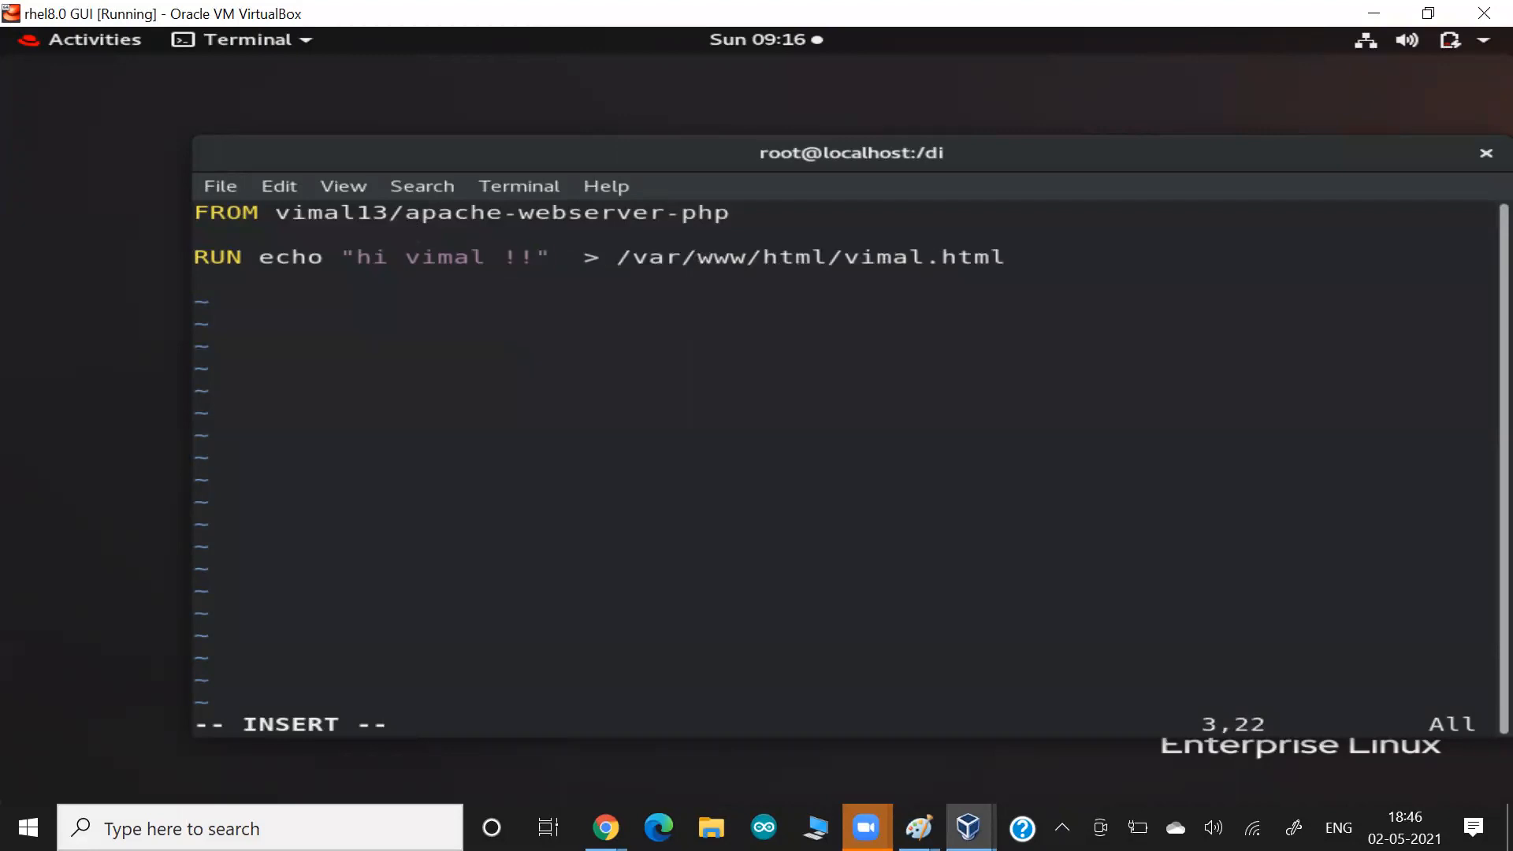
pyautogui.press('Escape')
pyautogui.write(':wq')
pyautogui.press('Return')
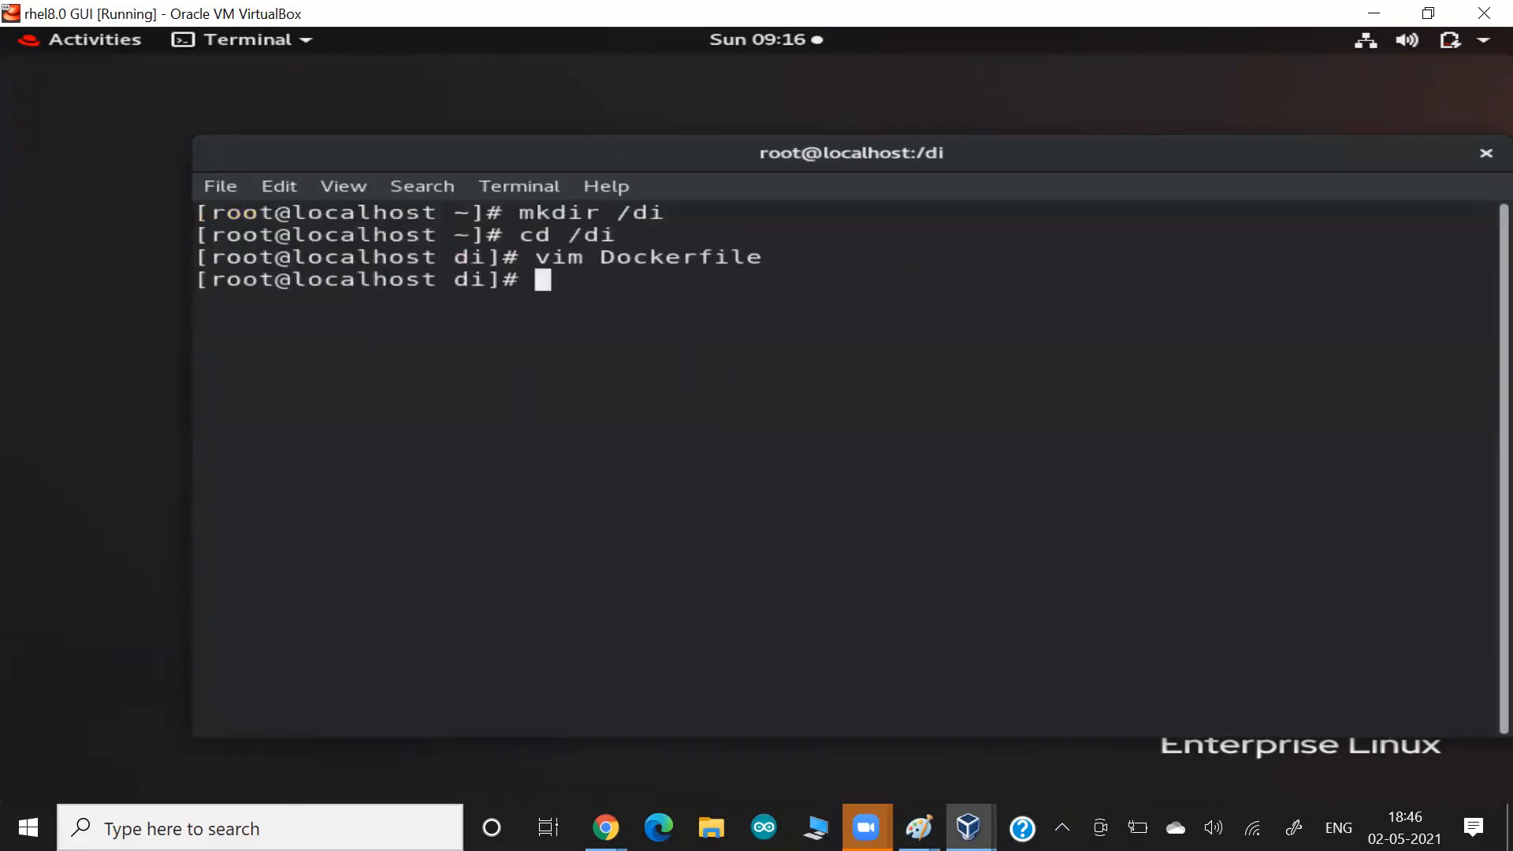
# Build a Docker image tagged awsimage:v1 from the Dockerfile in the current directory.
pyautogui.write('docekr')
pyautogui.press('BackSpace')
pyautogui.press('BackSpace')
pyautogui.press('BackSpace')
pyautogui.write('ker build ')
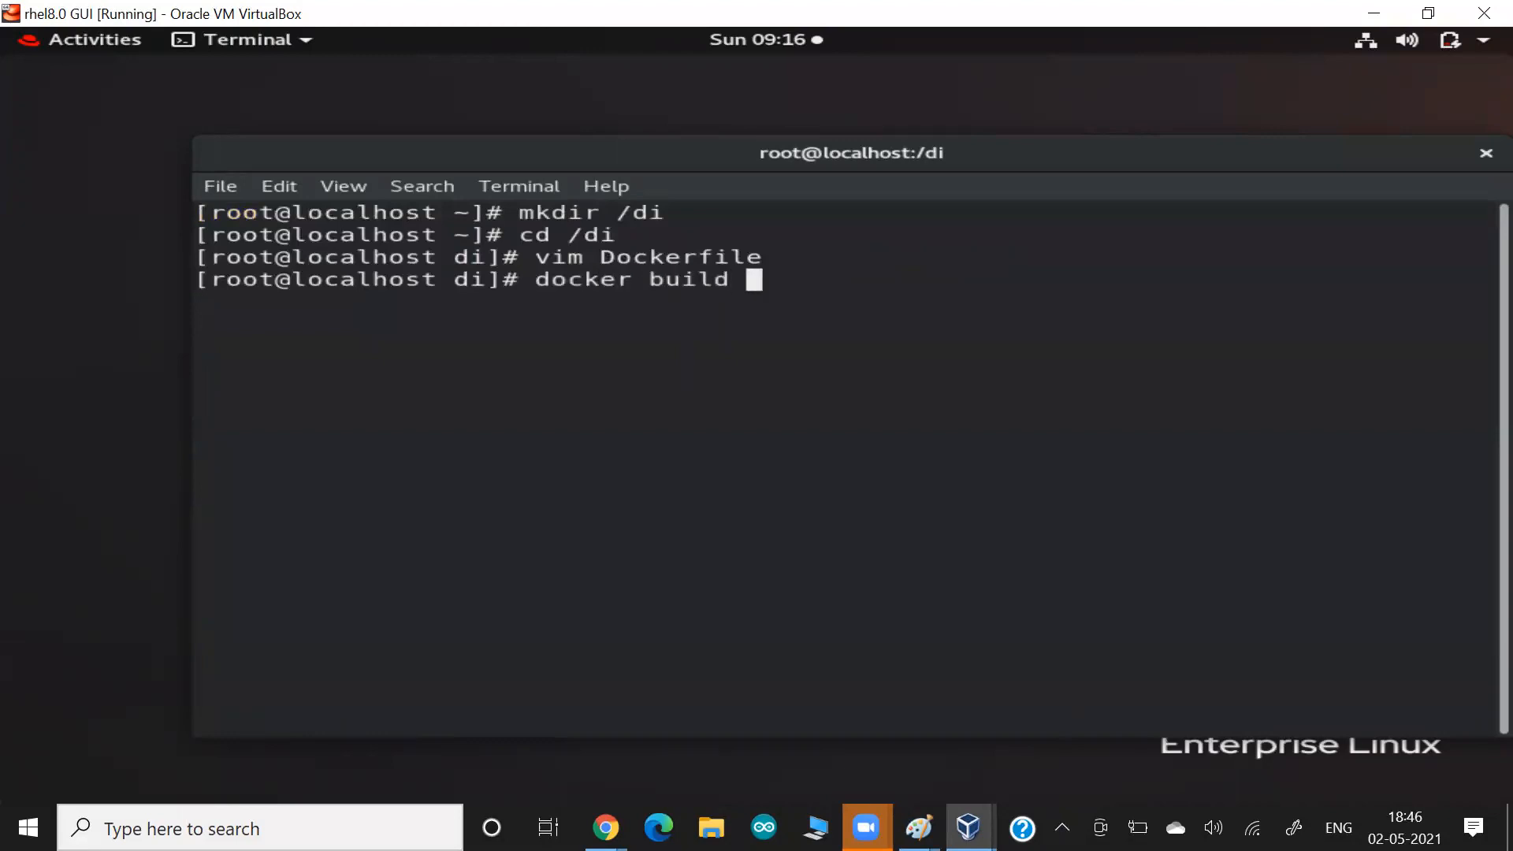
pyautogui.write('-t awsimage:v1  .')
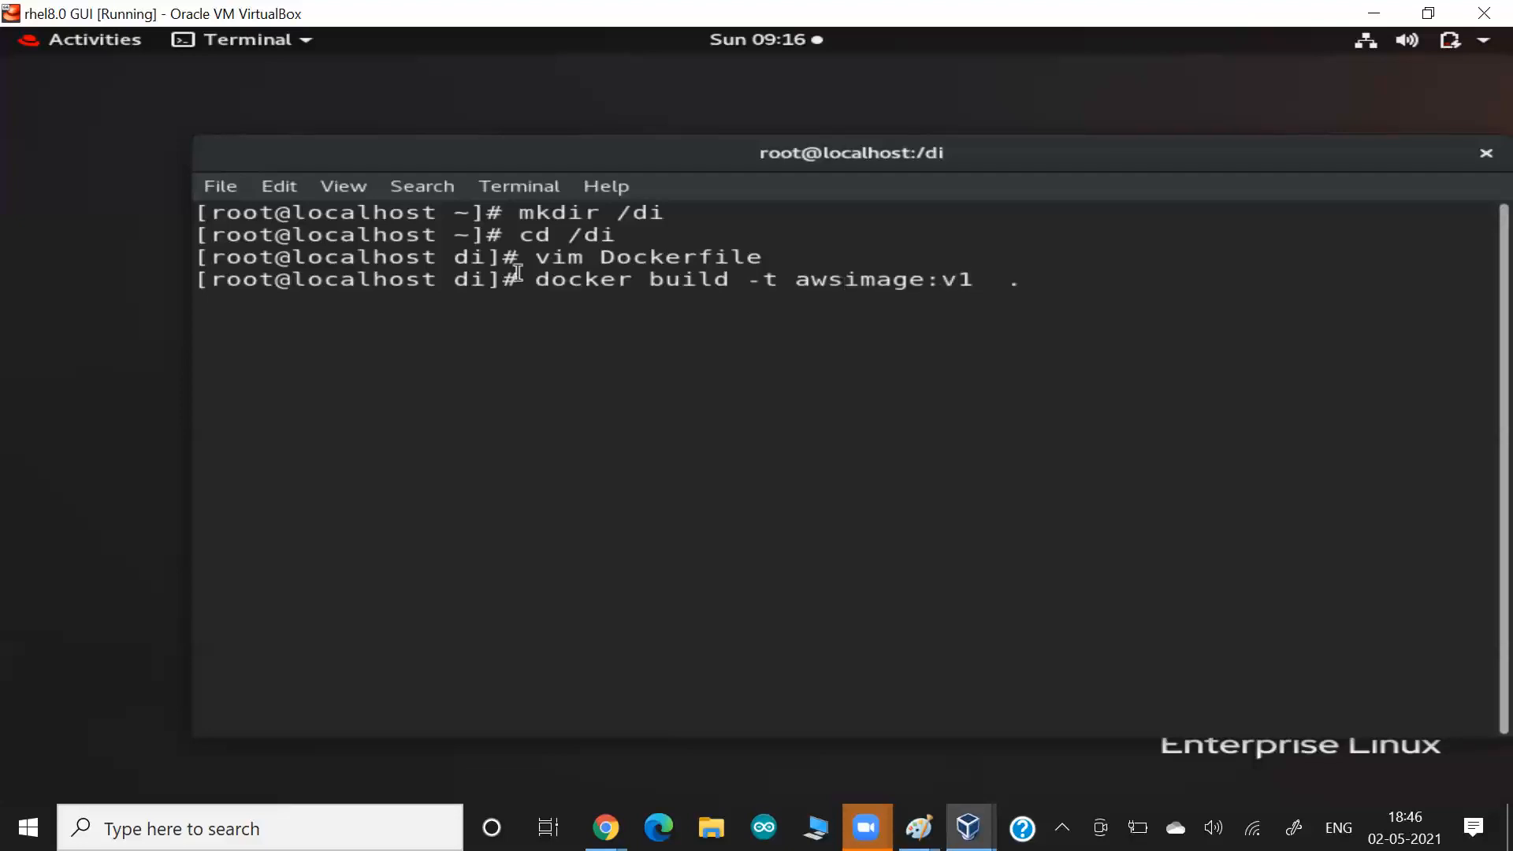
pyautogui.moveTo(601, 276); pyautogui.dragTo(713, 258)
pyautogui.press('Return')
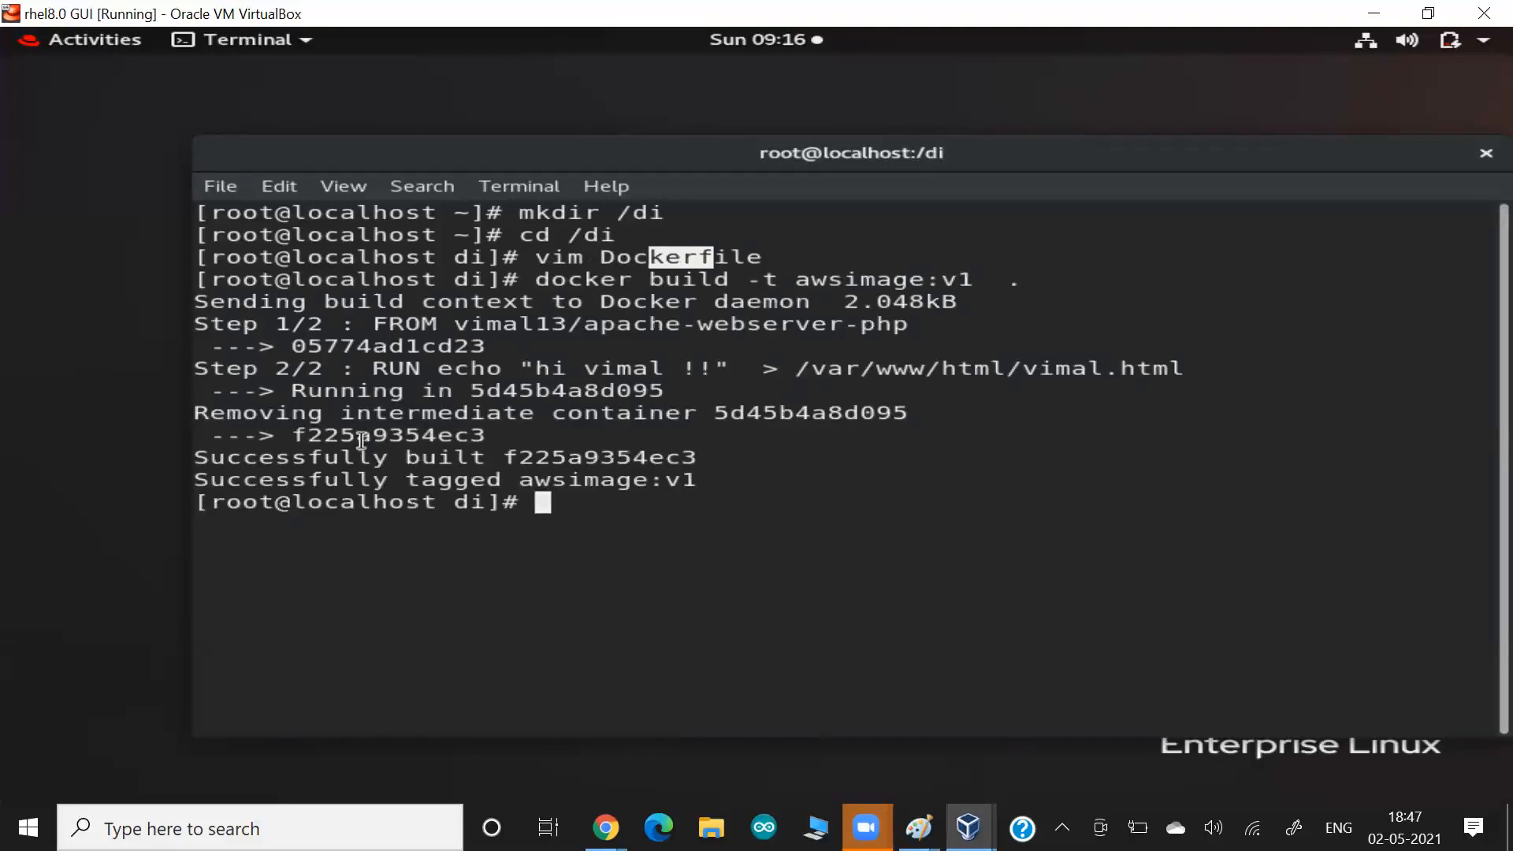
# Print the contents of the Dockerfile in the terminal.
pyautogui.write('cat Do')
pyautogui.press('Tab')
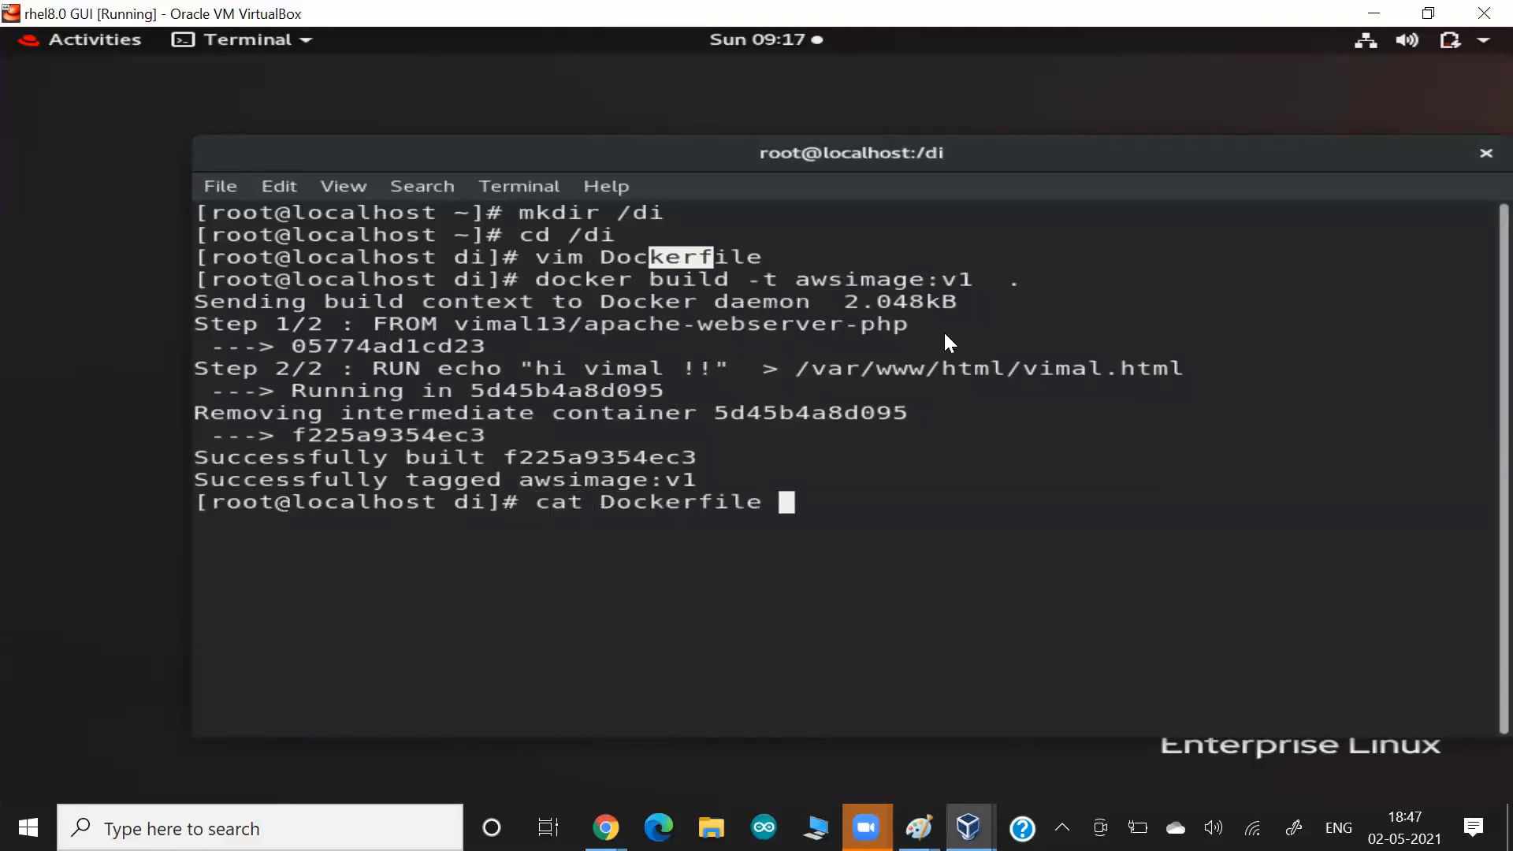
pyautogui.press('Return')
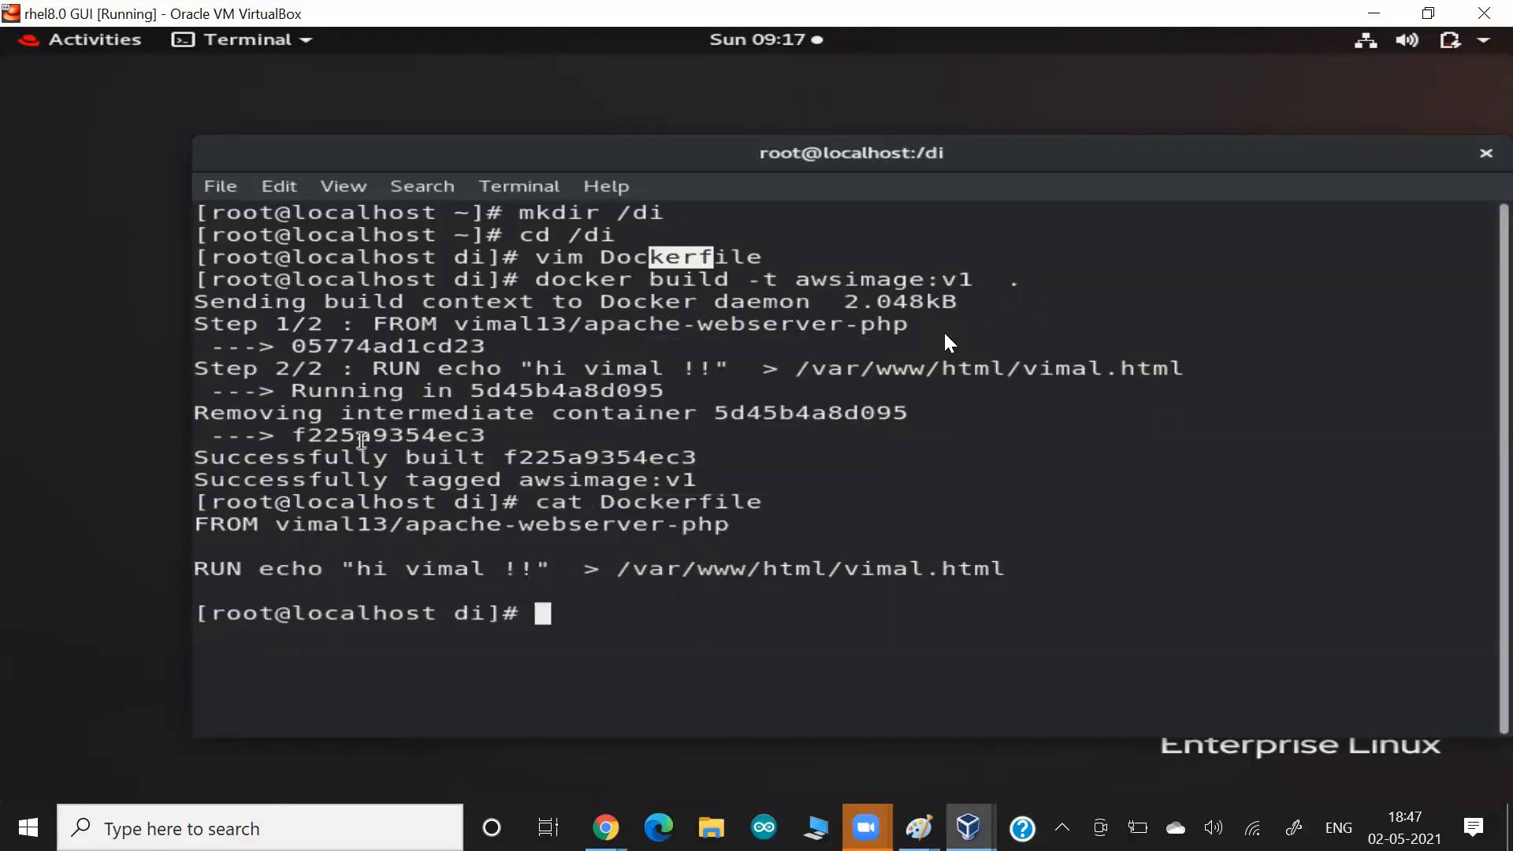
# Switch to the Google Docs document in Chrome, paste the terminal screenshot below the existing one, and return to the virtual machine.
pyautogui.hotkey('alt', 'Tab')
pyautogui.hotkey('alt', 'Tab')
pyautogui.hotkey('alt', 'Tab')
pyautogui.hotkey('ctrl', 'v')
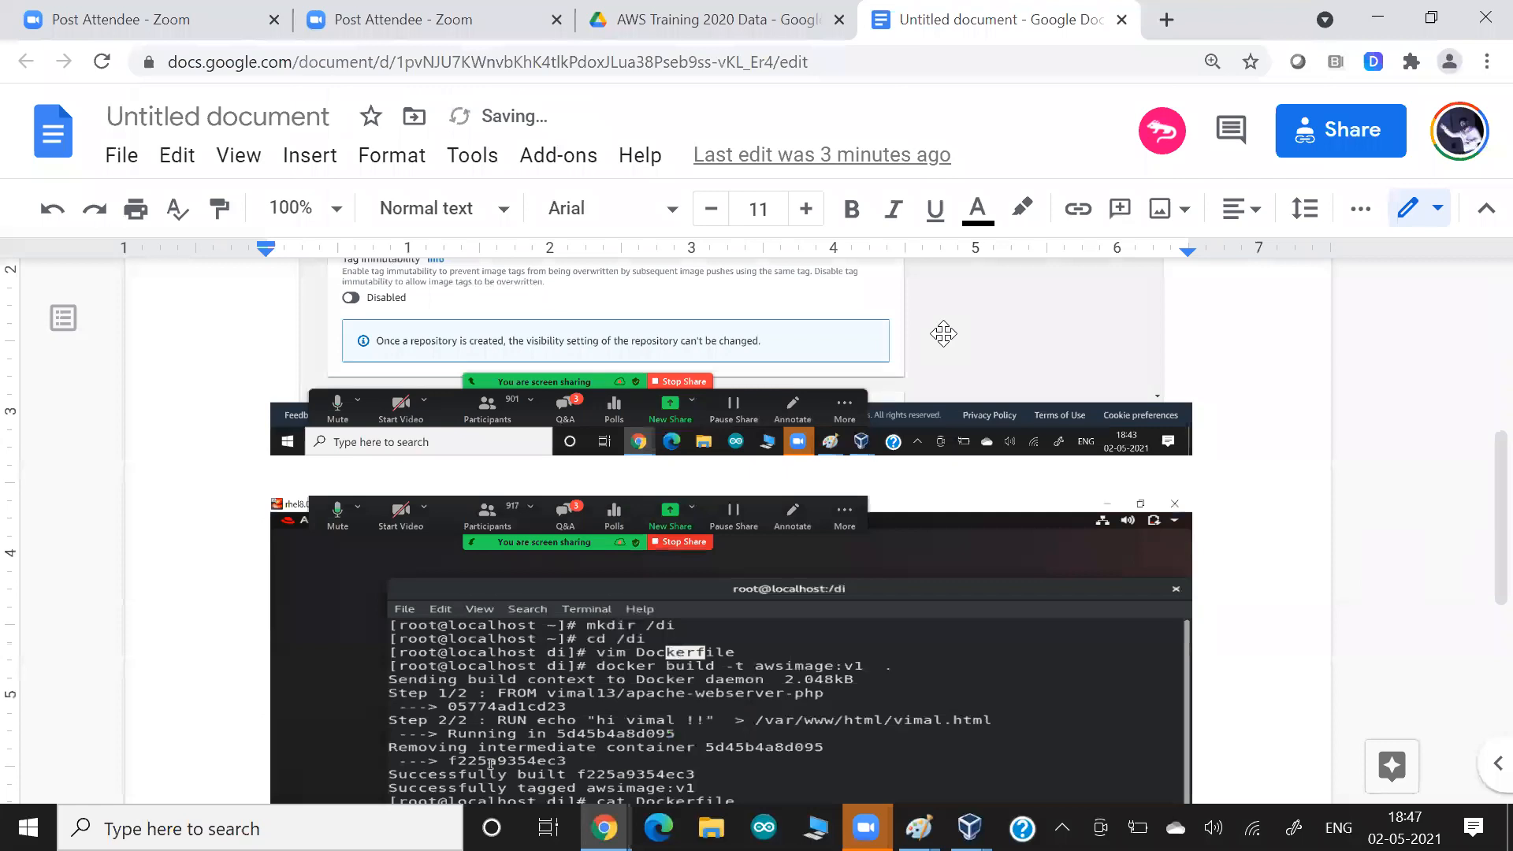
pyautogui.hotkey('alt', 'Tab')
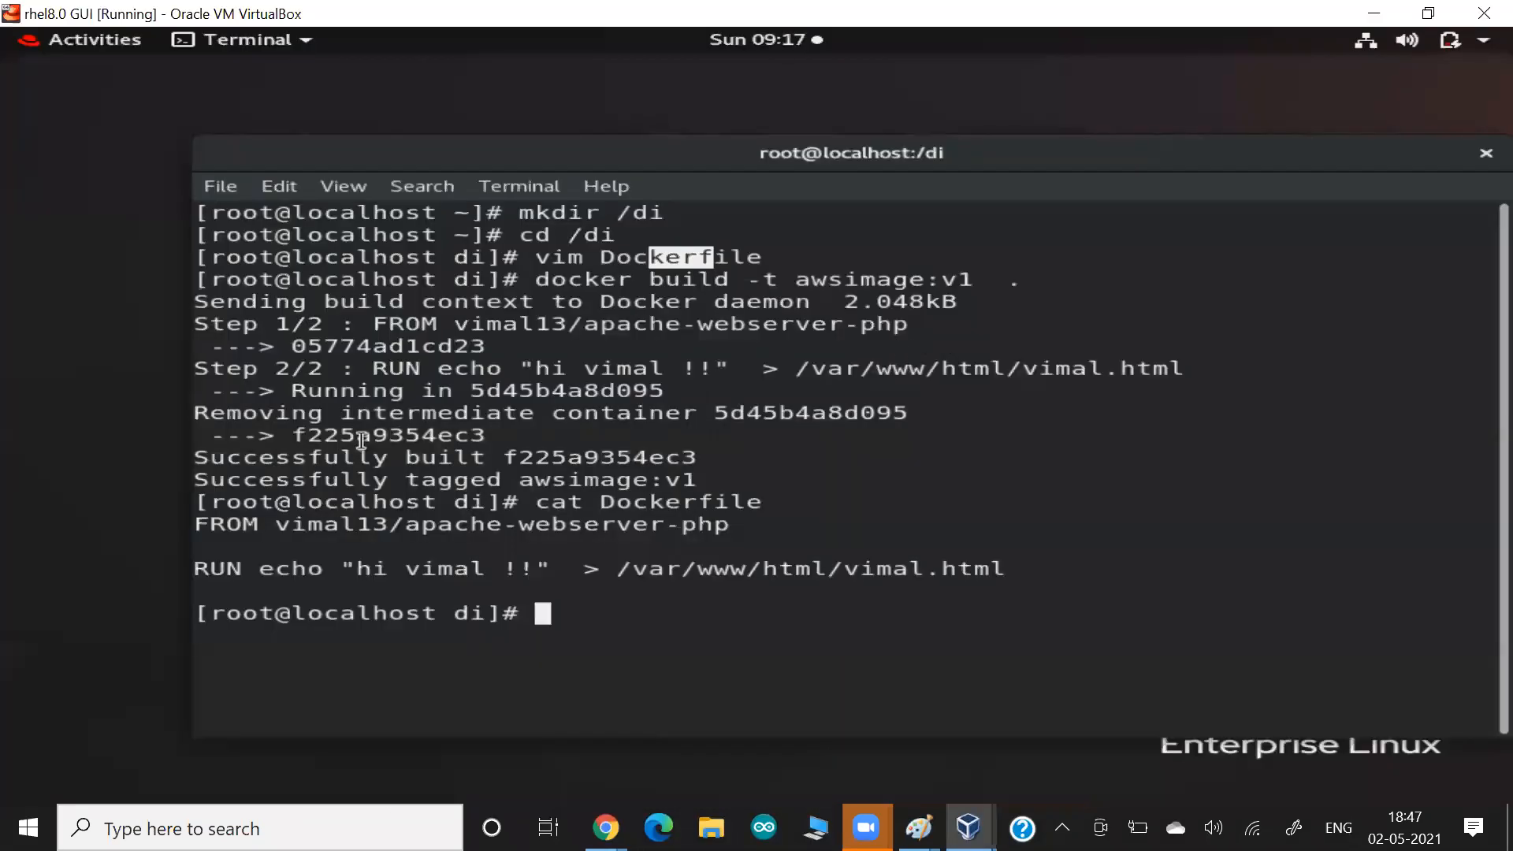
# Start a container from awsimage:v1 with docker run and the -dit options.
pyautogui.press('Return')
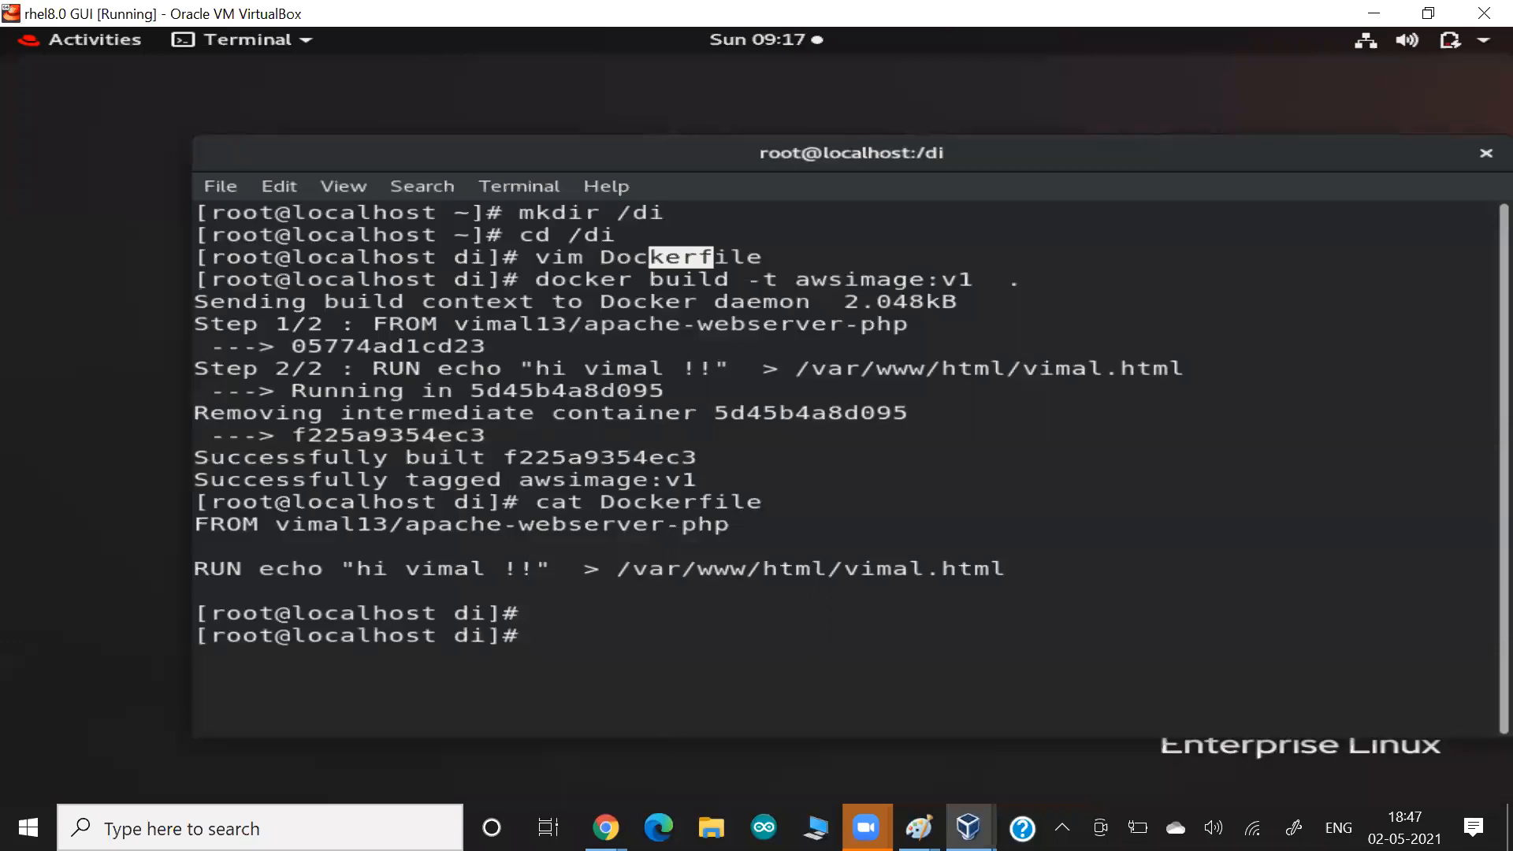
pyautogui.press('Up')
pyautogui.press('Up')
pyautogui.press('BackSpace')
pyautogui.press('BackSpace')
pyautogui.press('Home')
pyautogui.hotkey('ctrl', 'Right')
pyautogui.hotkey('ctrl', 'Right')
pyautogui.hotkey('ctrl', 'Right')
pyautogui.press('BackSpace')
pyautogui.press('BackSpace')
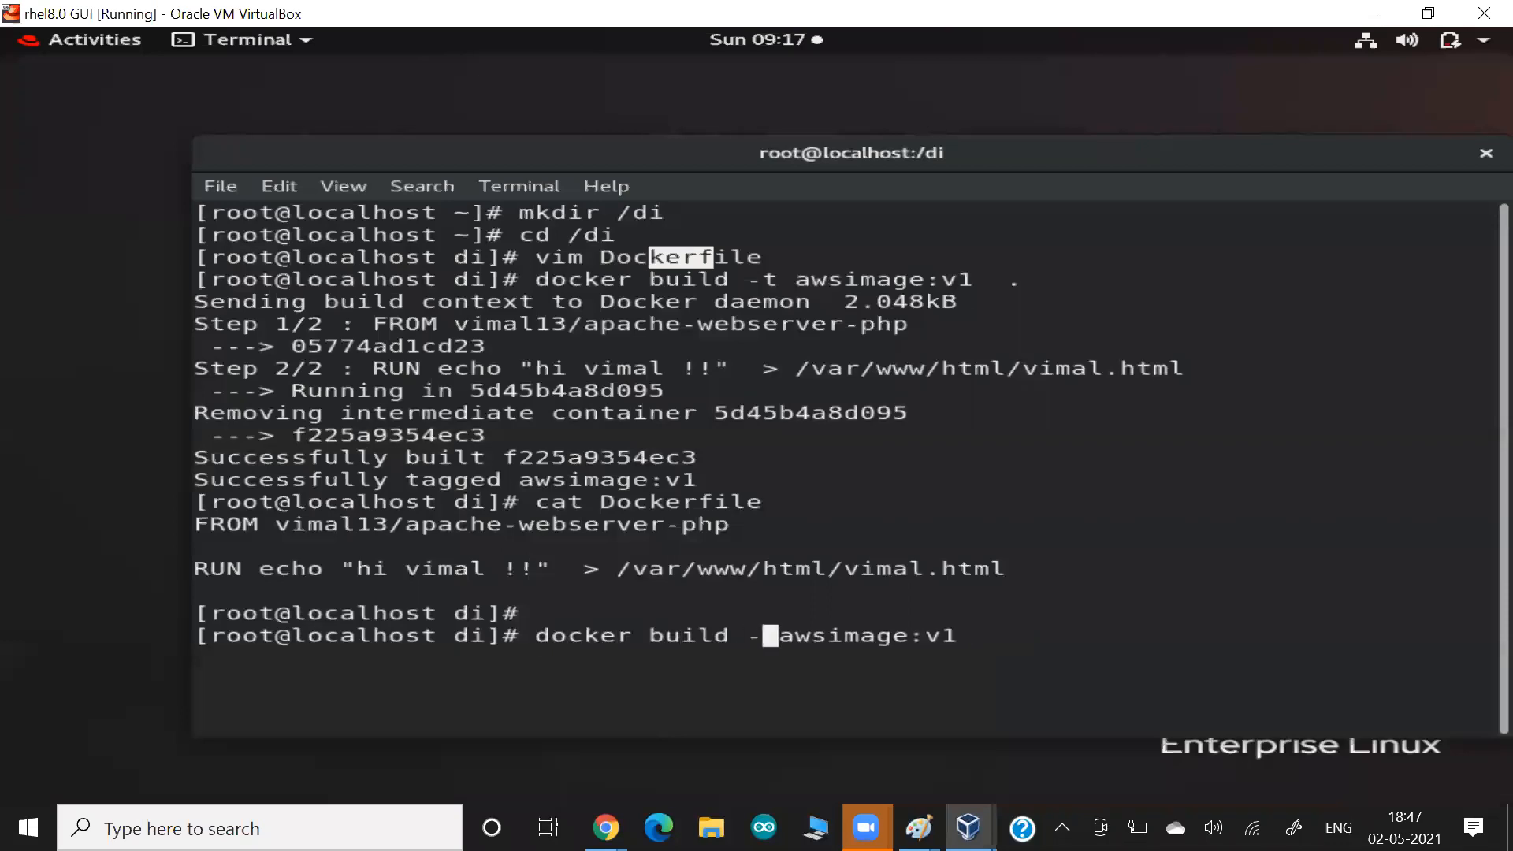
pyautogui.press('BackSpace')
pyautogui.press('BackSpace')
pyautogui.press('BackSpace')
pyautogui.press('BackSpace')
pyautogui.press('BackSpace')
pyautogui.press('BackSpace')
pyautogui.press('BackSpace')
pyautogui.write('n -dit')
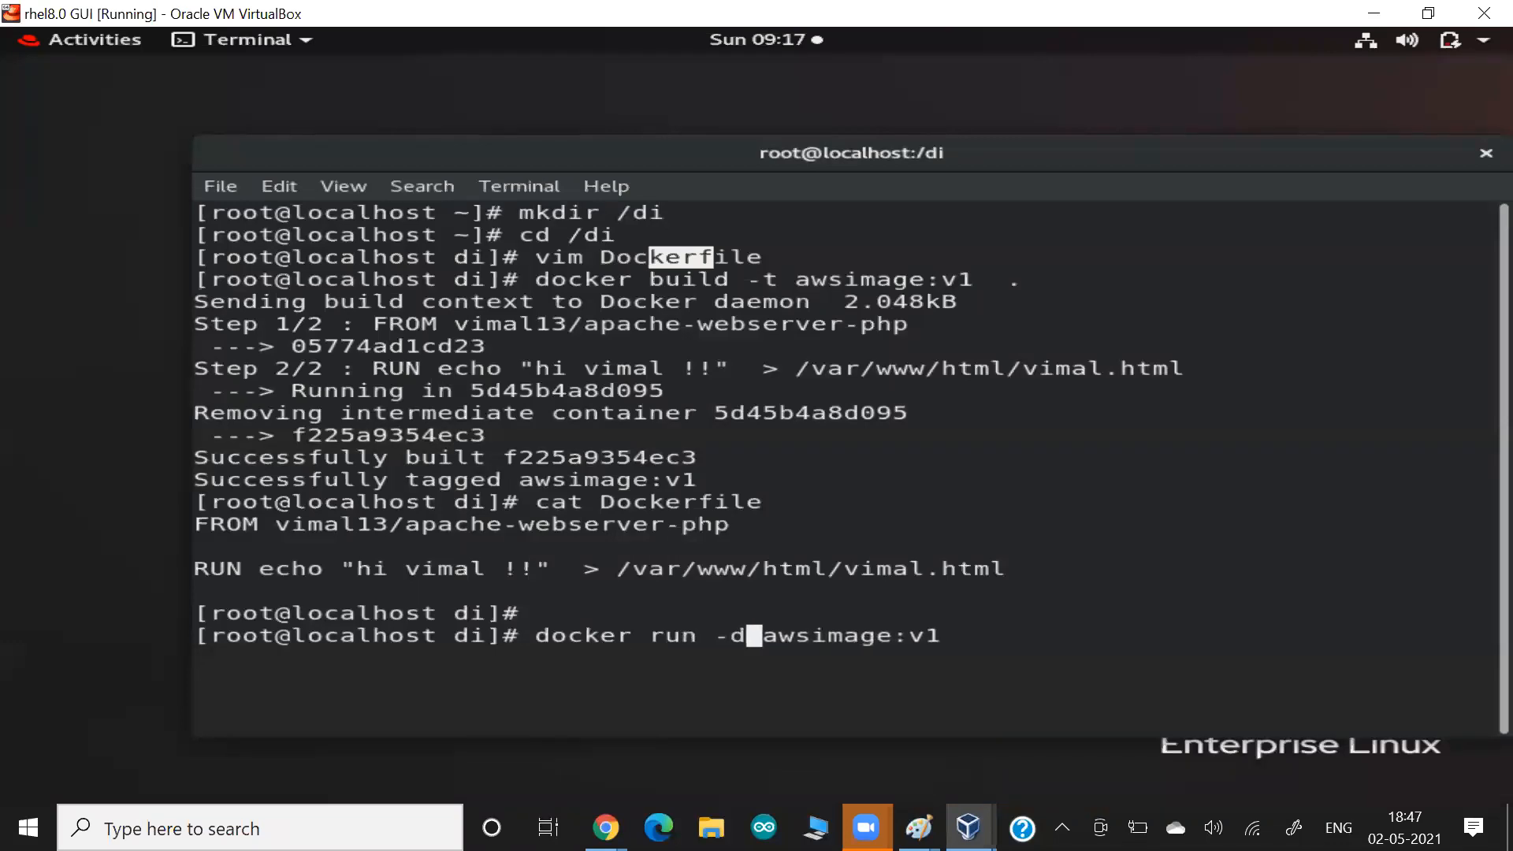
pyautogui.press('End')
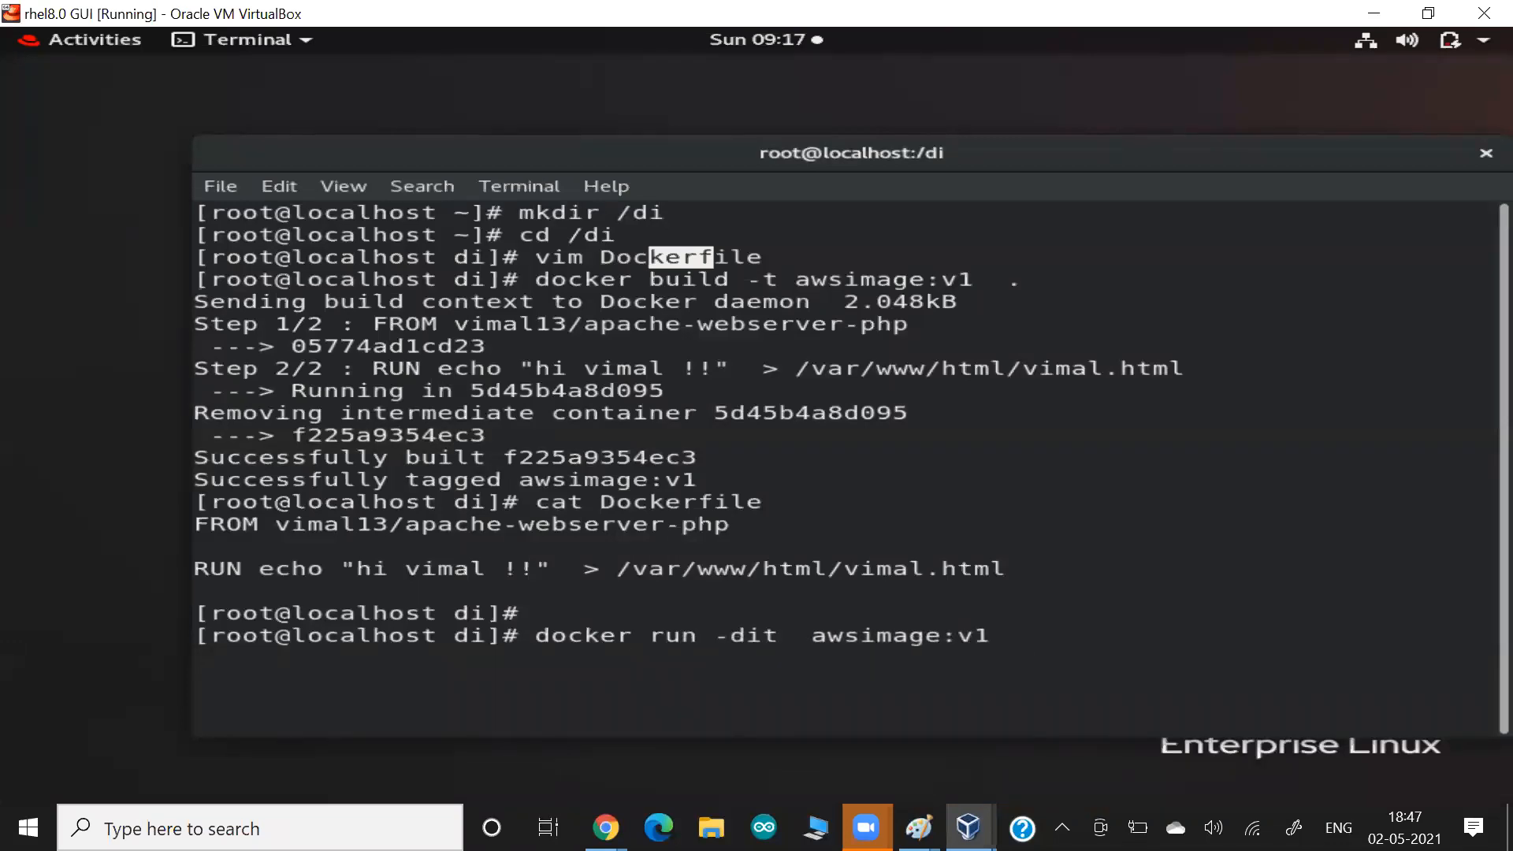
pyautogui.press('Return')
# List the running Docker containers.
pyautogui.write('docker ps')
pyautogui.press('Return')
pyautogui.press('Return')
pyautogui.press('Return')
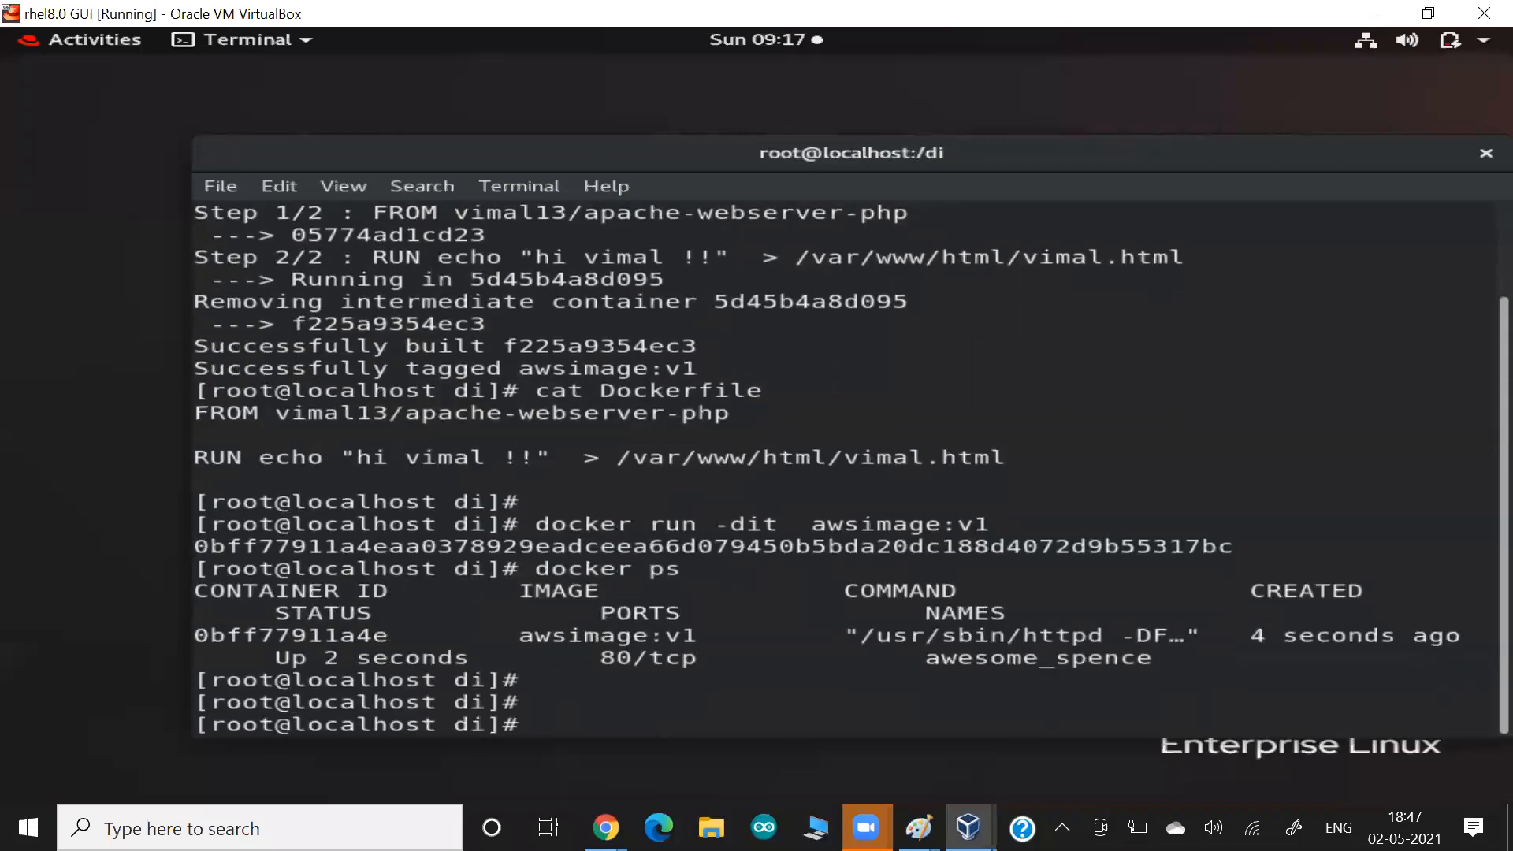
# Request the greeting HTML page written by the Dockerfile from the container at 172.17.0.2 with curl.
pyautogui.write('curl 172.17.0.')
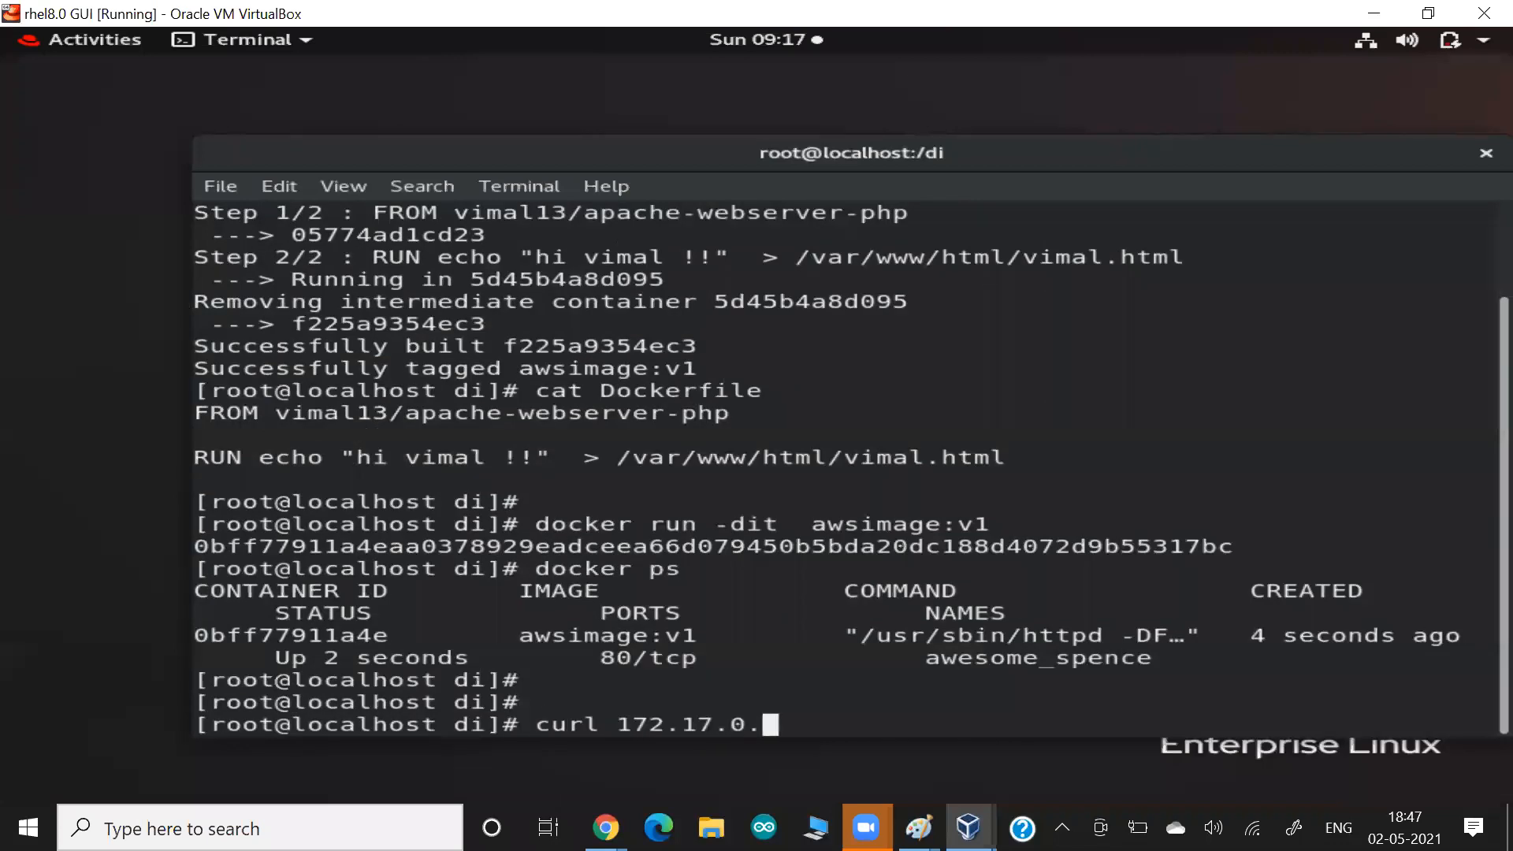
pyautogui.write('2/vimal.html')
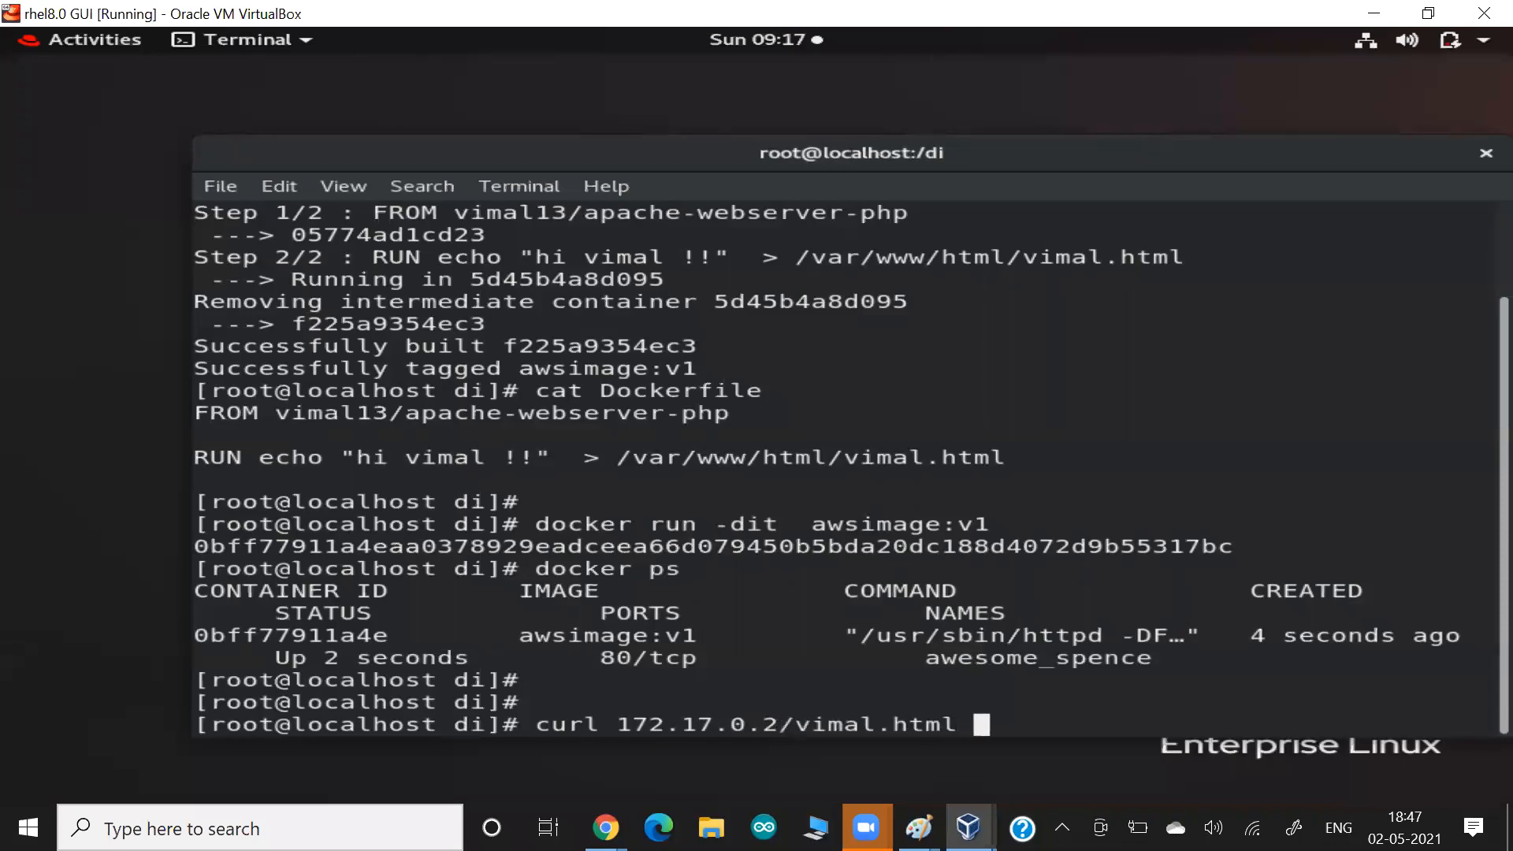
pyautogui.moveTo(373, 613); pyautogui.dragTo(616, 679)
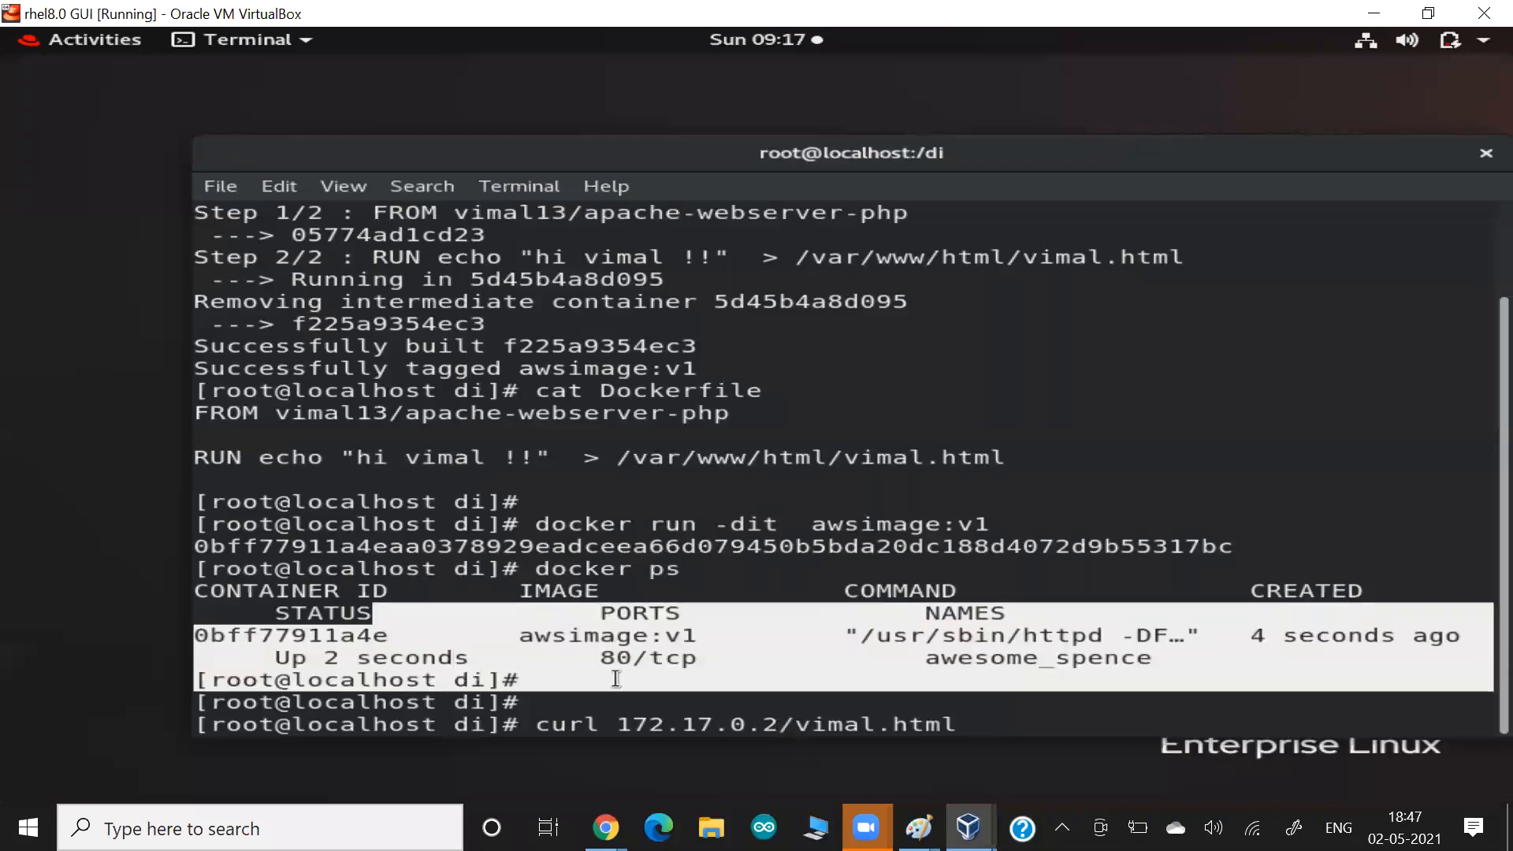
pyautogui.click(658, 627)
pyautogui.moveTo(650, 724); pyautogui.dragTo(875, 724)
pyautogui.click(750, 725)
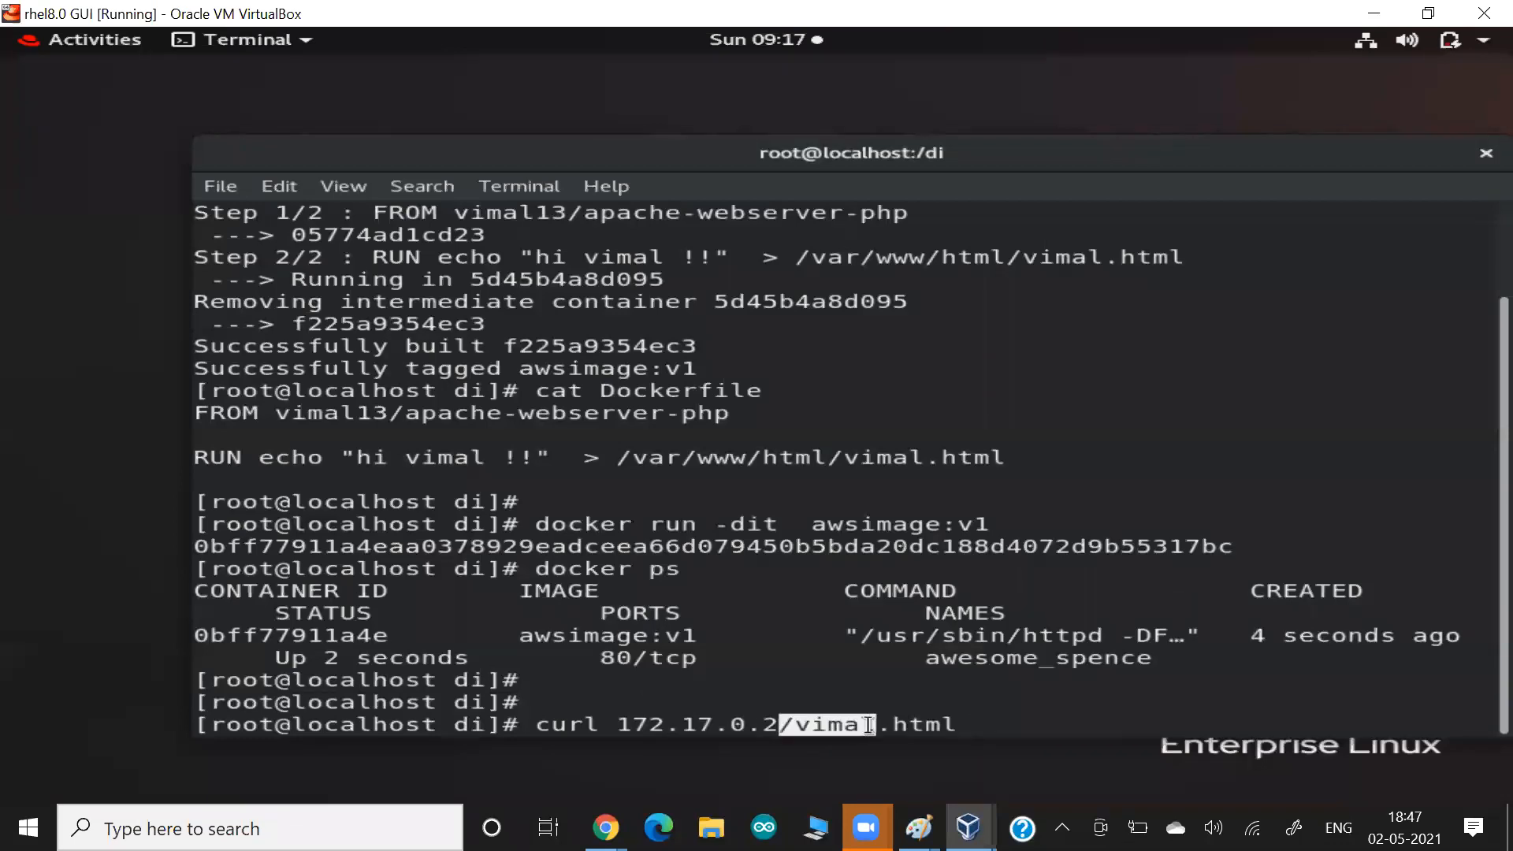
pyautogui.press('Return')
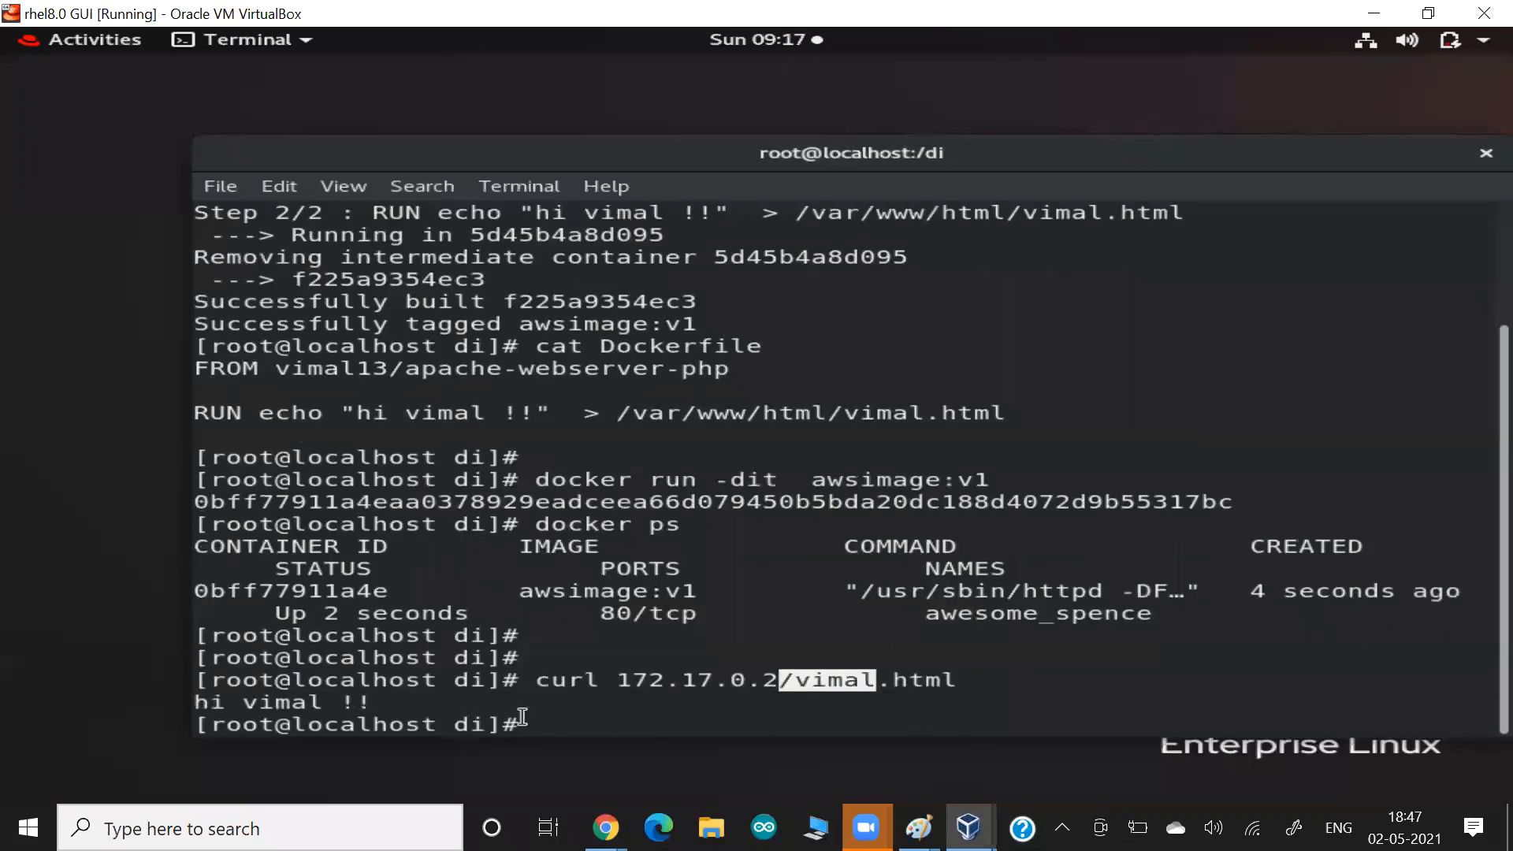
pyautogui.click(316, 688)
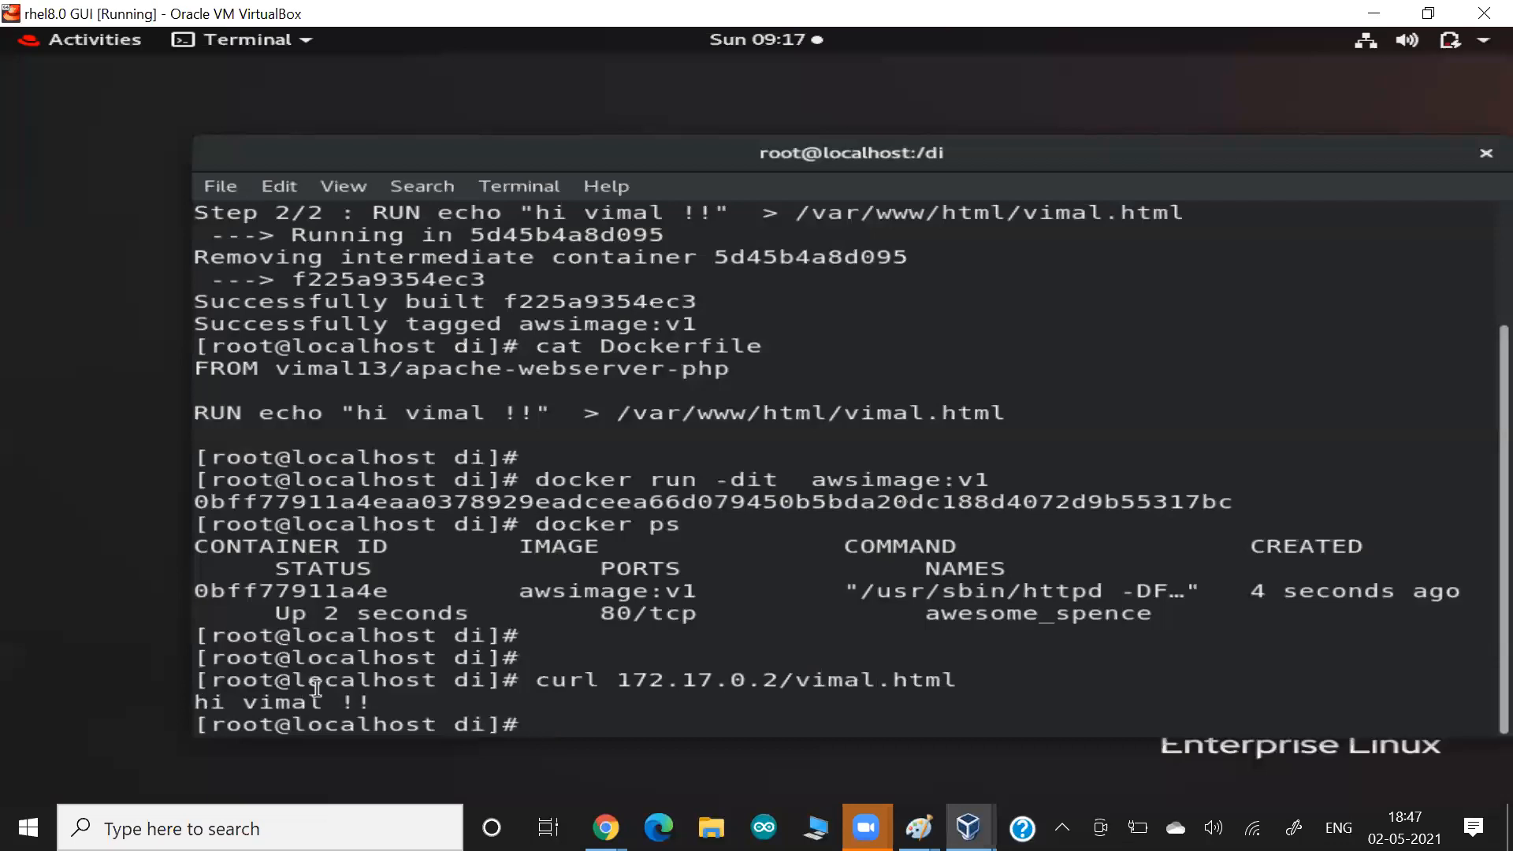
# Request index.php from the container at 172.17.0.2 with curl and examine the returned page.
pyautogui.press('Up')
pyautogui.press('Left')
pyautogui.press('Left')
pyautogui.press('Left')
pyautogui.press('Left')
pyautogui.press('Left')
pyautogui.press('Left')
pyautogui.press('Right')
pyautogui.press('BackSpace')
pyautogui.press('BackSpace')
pyautogui.press('BackSpace')
pyautogui.press('BackSpace')
pyautogui.press('BackSpace')
pyautogui.write('index')
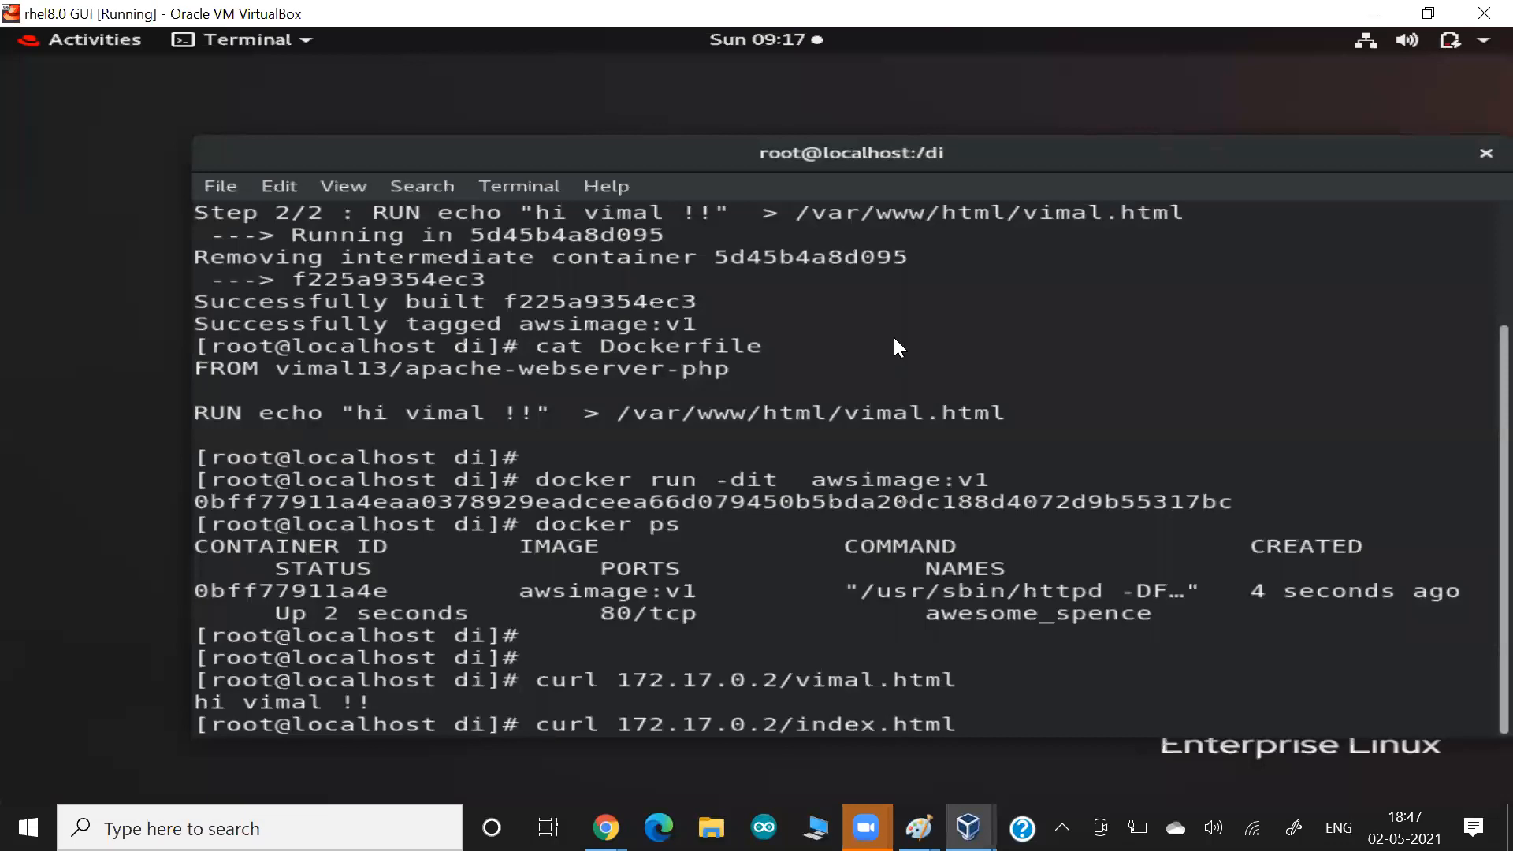
pyautogui.write('x')
pyautogui.hotkey('alt', 'Tab')
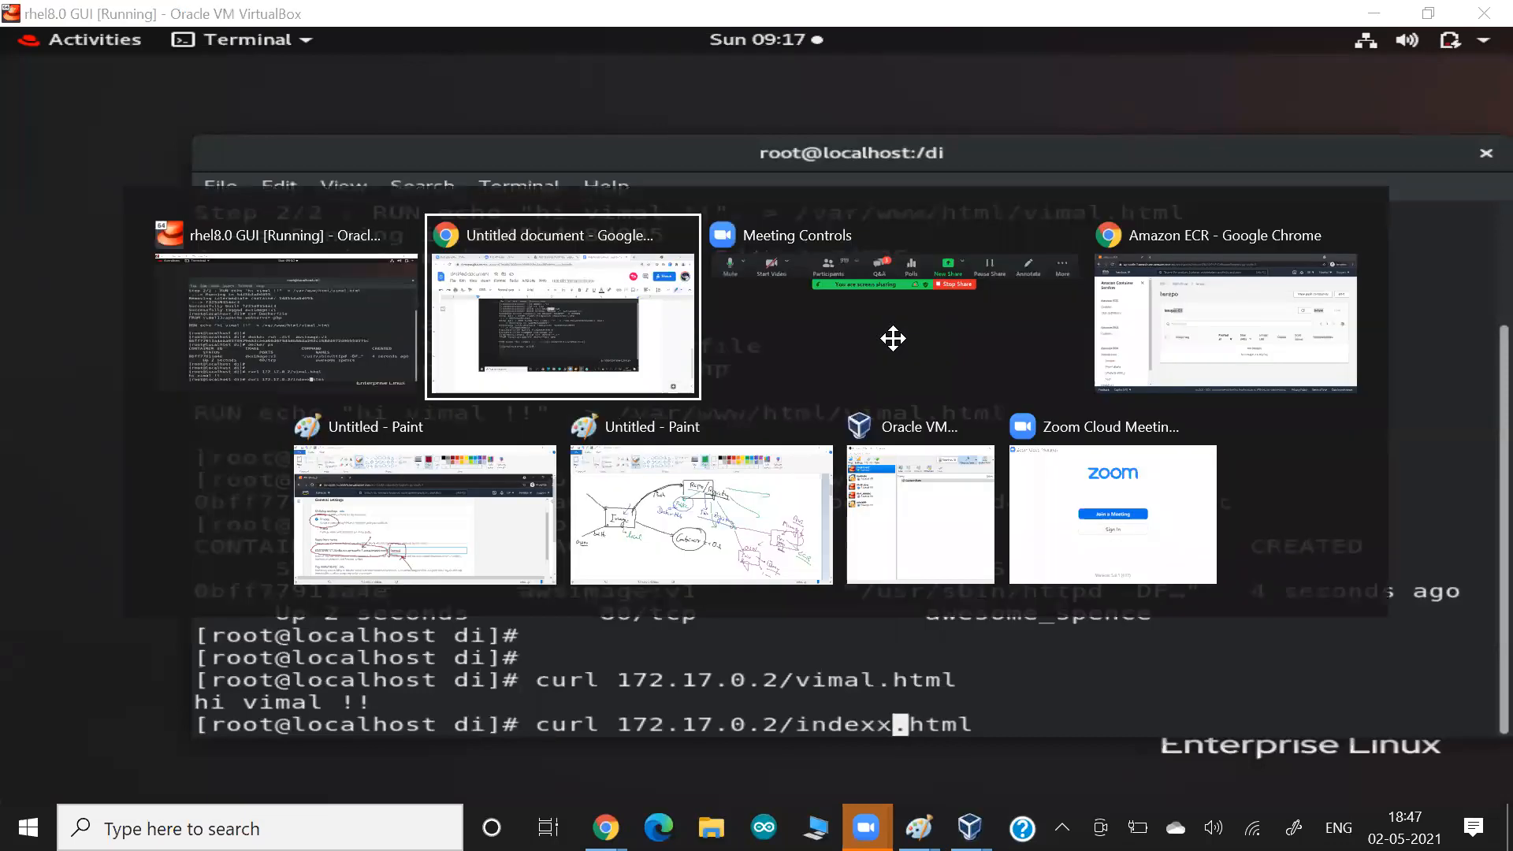
pyautogui.hotkey('alt', 'Tab')
pyautogui.press('BackSpace')
pyautogui.press('End')
pyautogui.press('BackSpace')
pyautogui.press('BackSpace')
pyautogui.press('BackSpace')
pyautogui.press('BackSpace')
pyautogui.write('php')
pyautogui.press('Return')
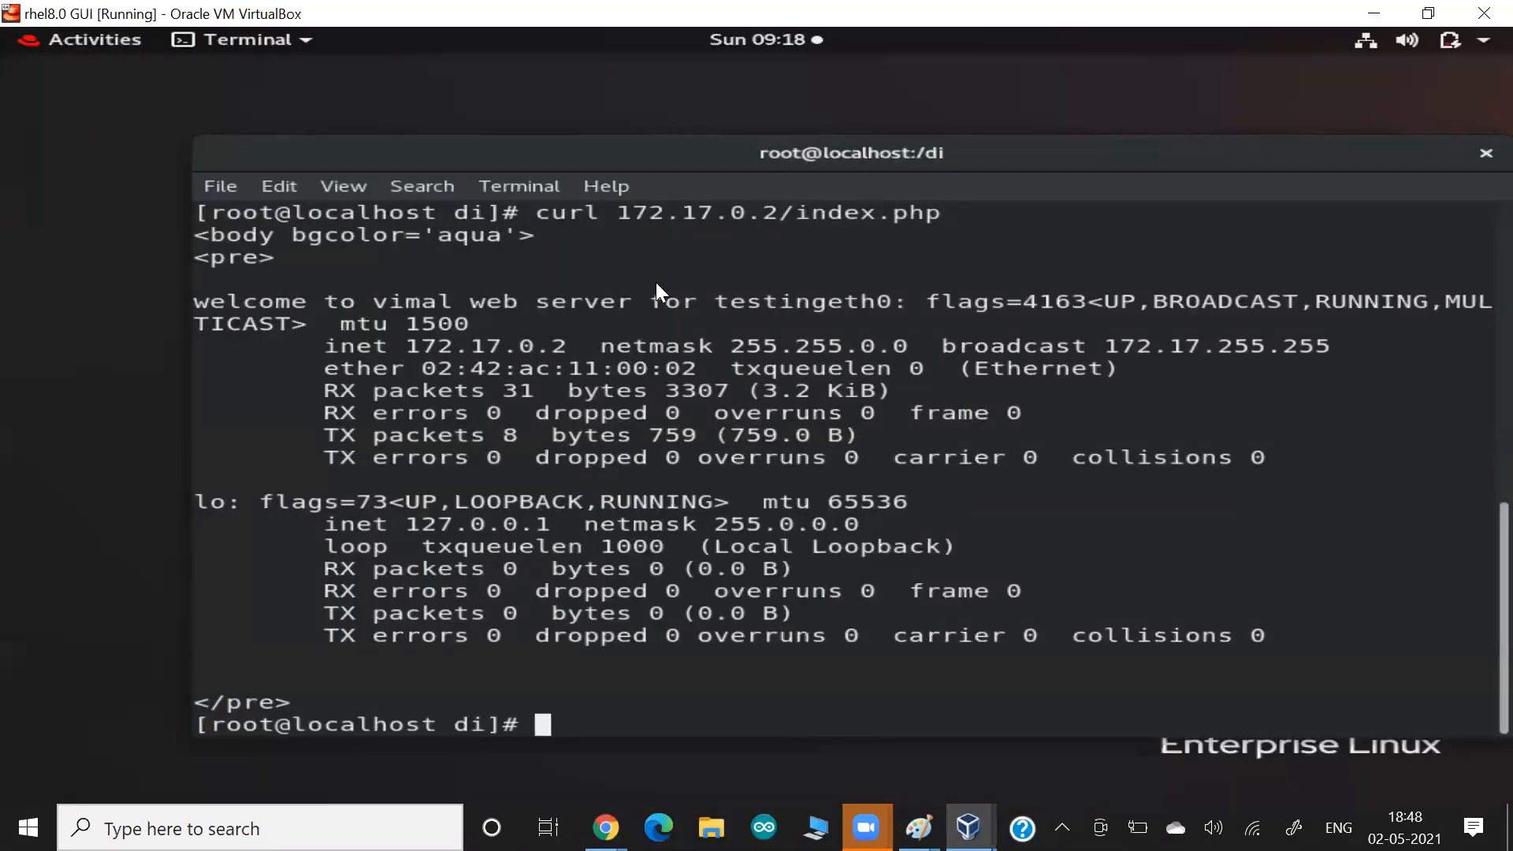
pyautogui.moveTo(378, 330); pyautogui.dragTo(627, 363)
pyautogui.click(627, 363)
pyautogui.press('Return')
pyautogui.press('Return')
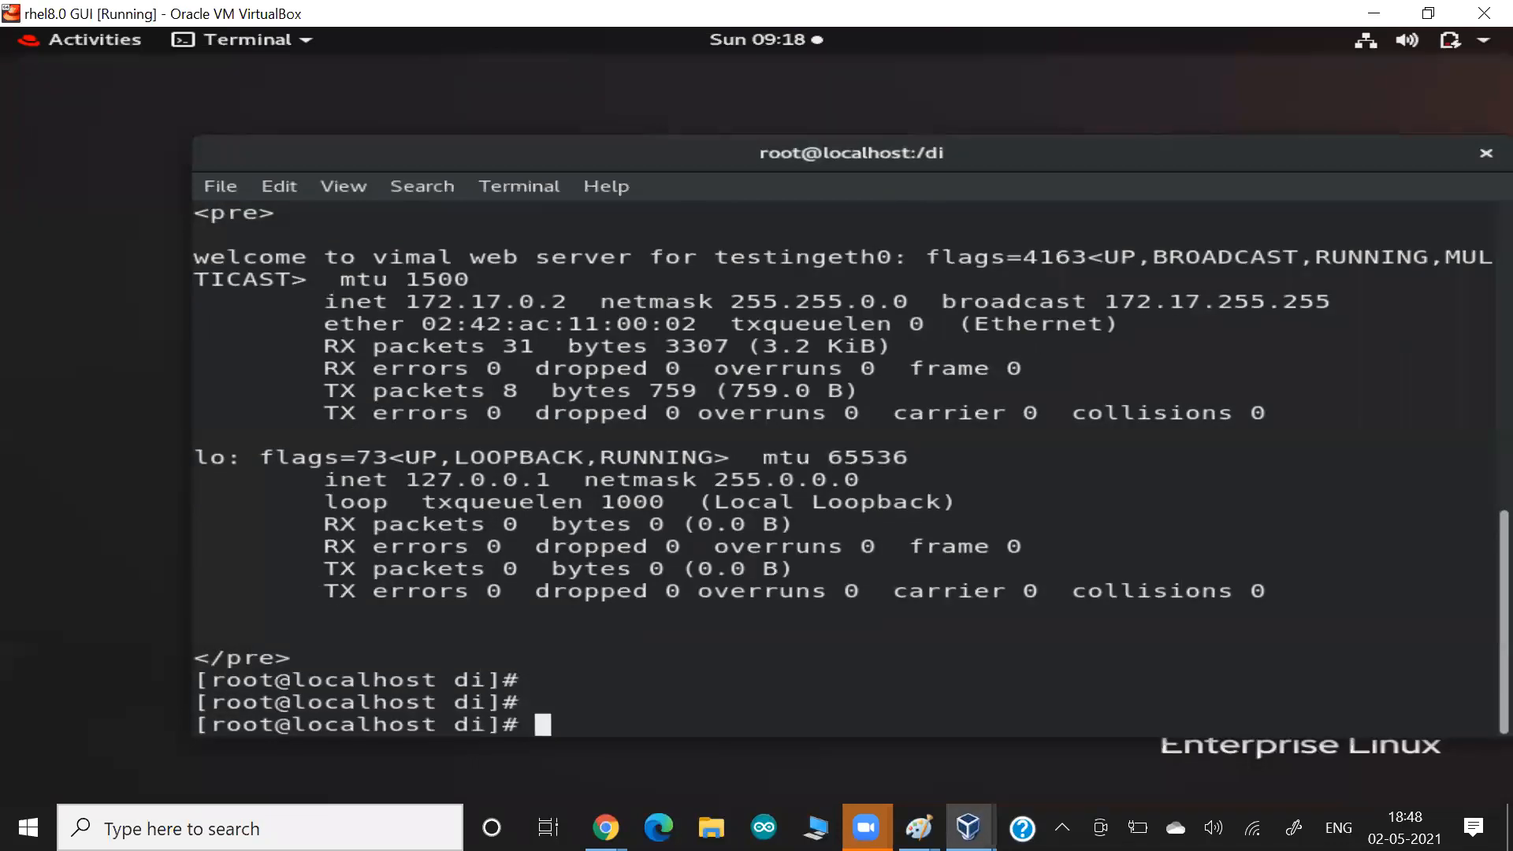
pyautogui.press('Up')
pyautogui.press('Up')
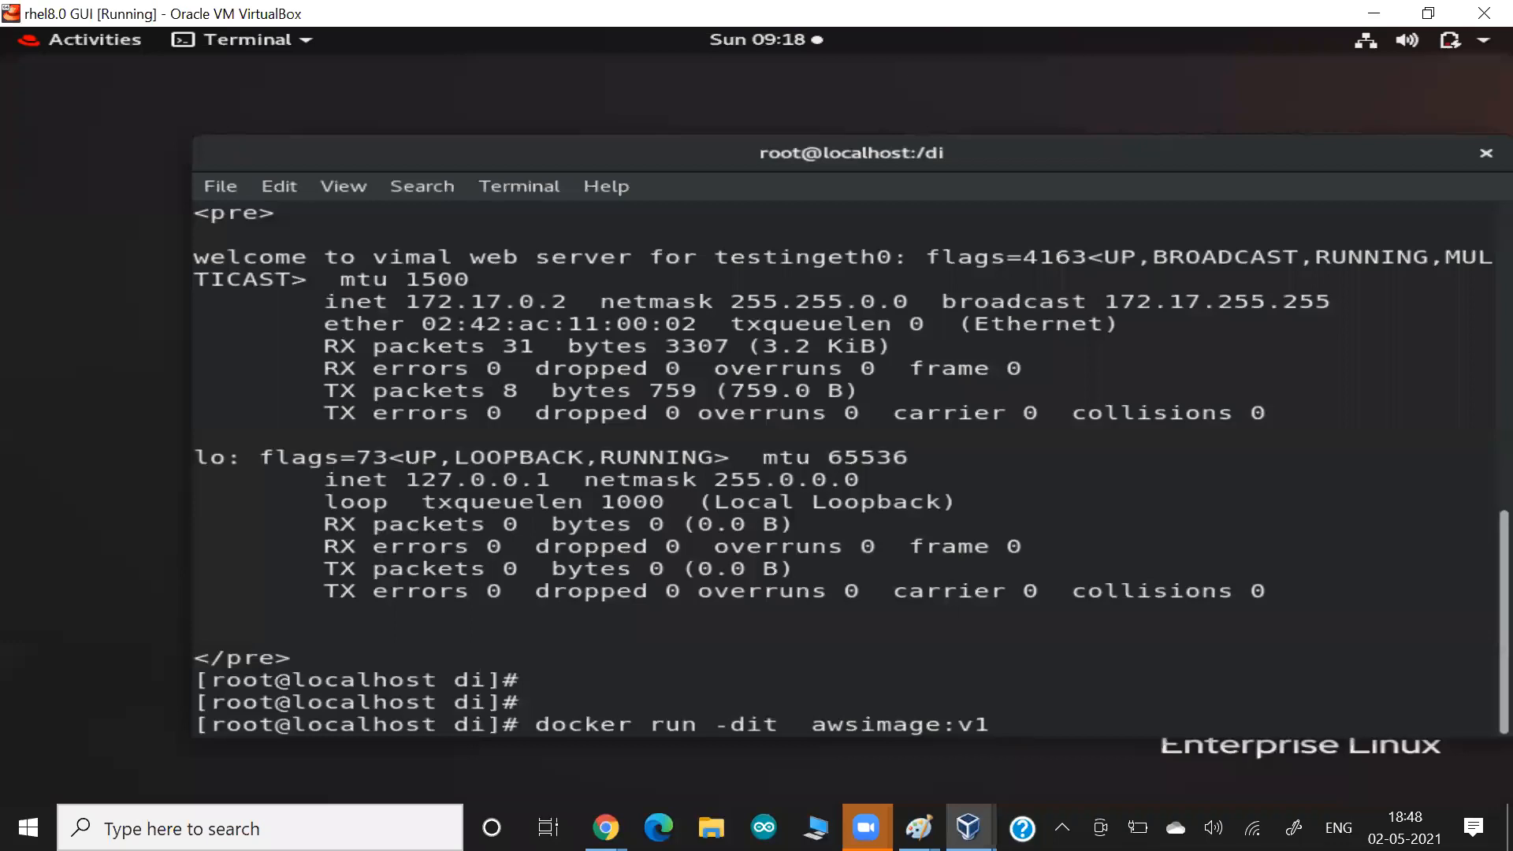
pyautogui.hotkey('ctrl', 'c')
# List the local Docker images, filtering the output with grep for awsimage.
pyautogui.write('docker images ')
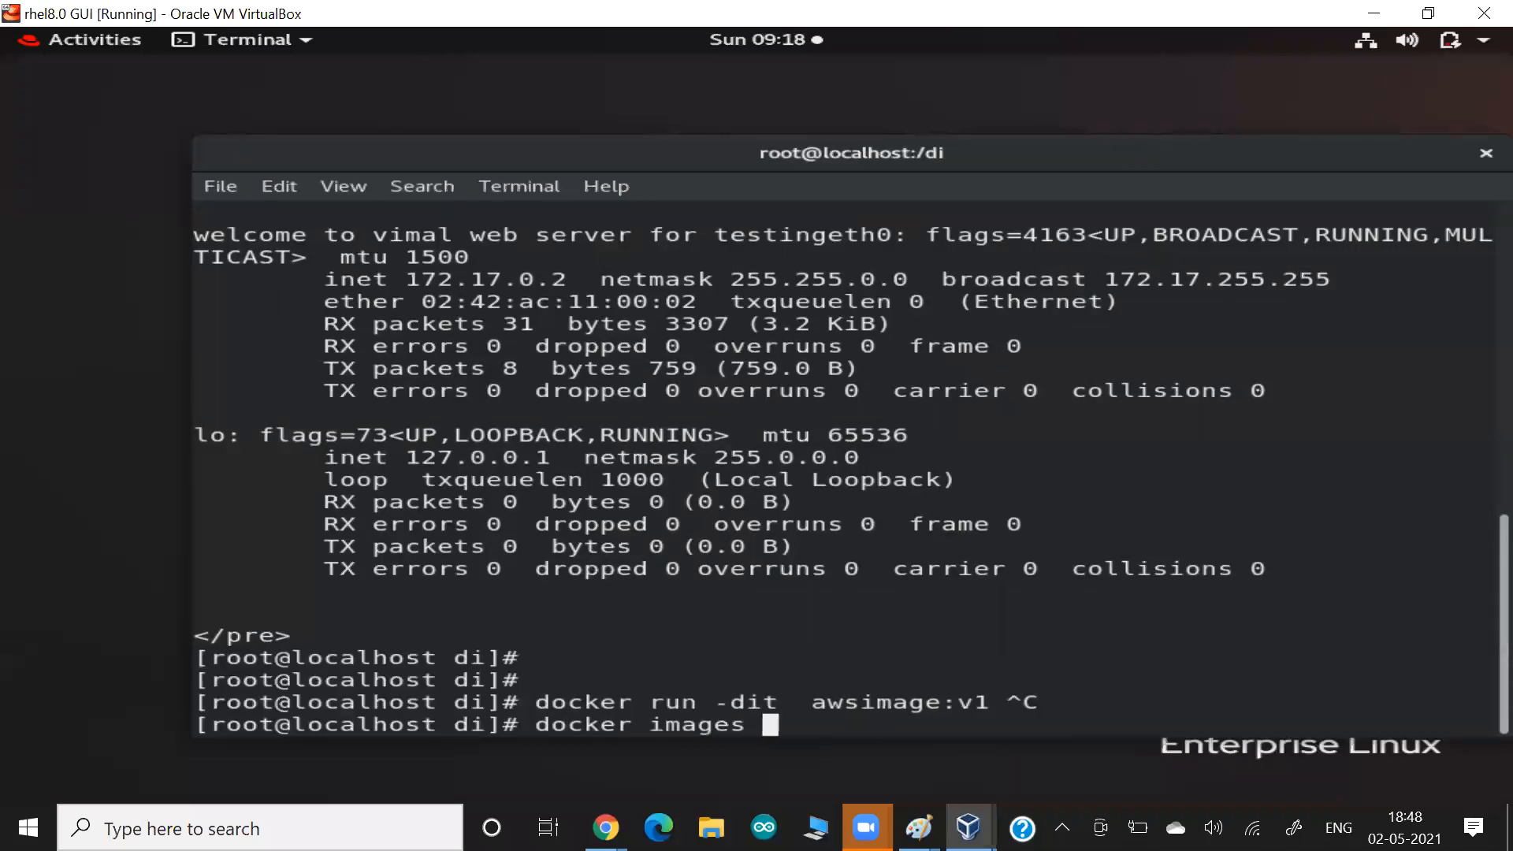
pyautogui.write('|  gre')
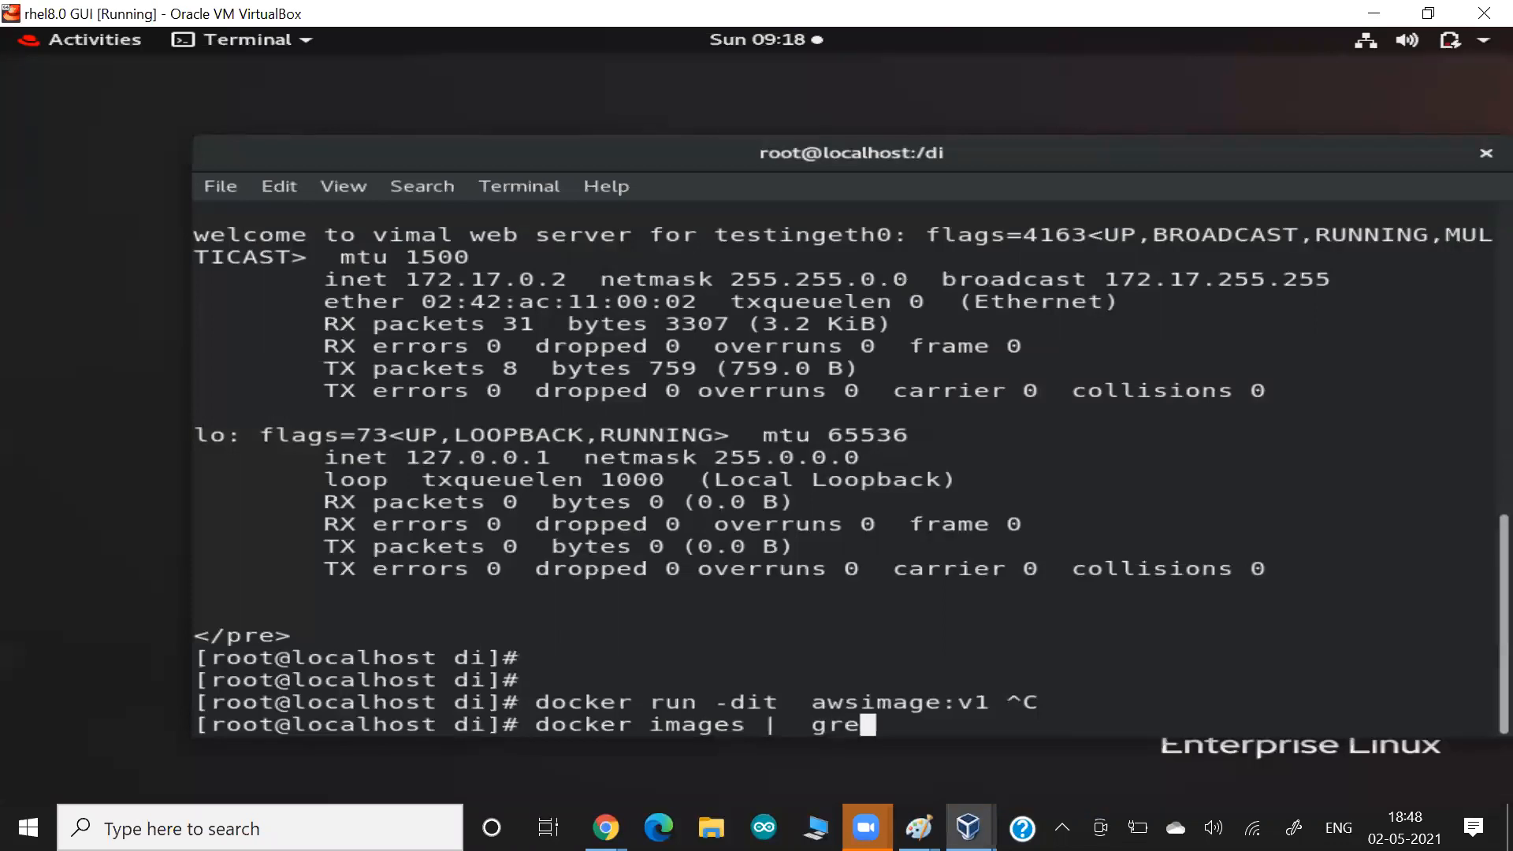
pyautogui.write('p awsimage')
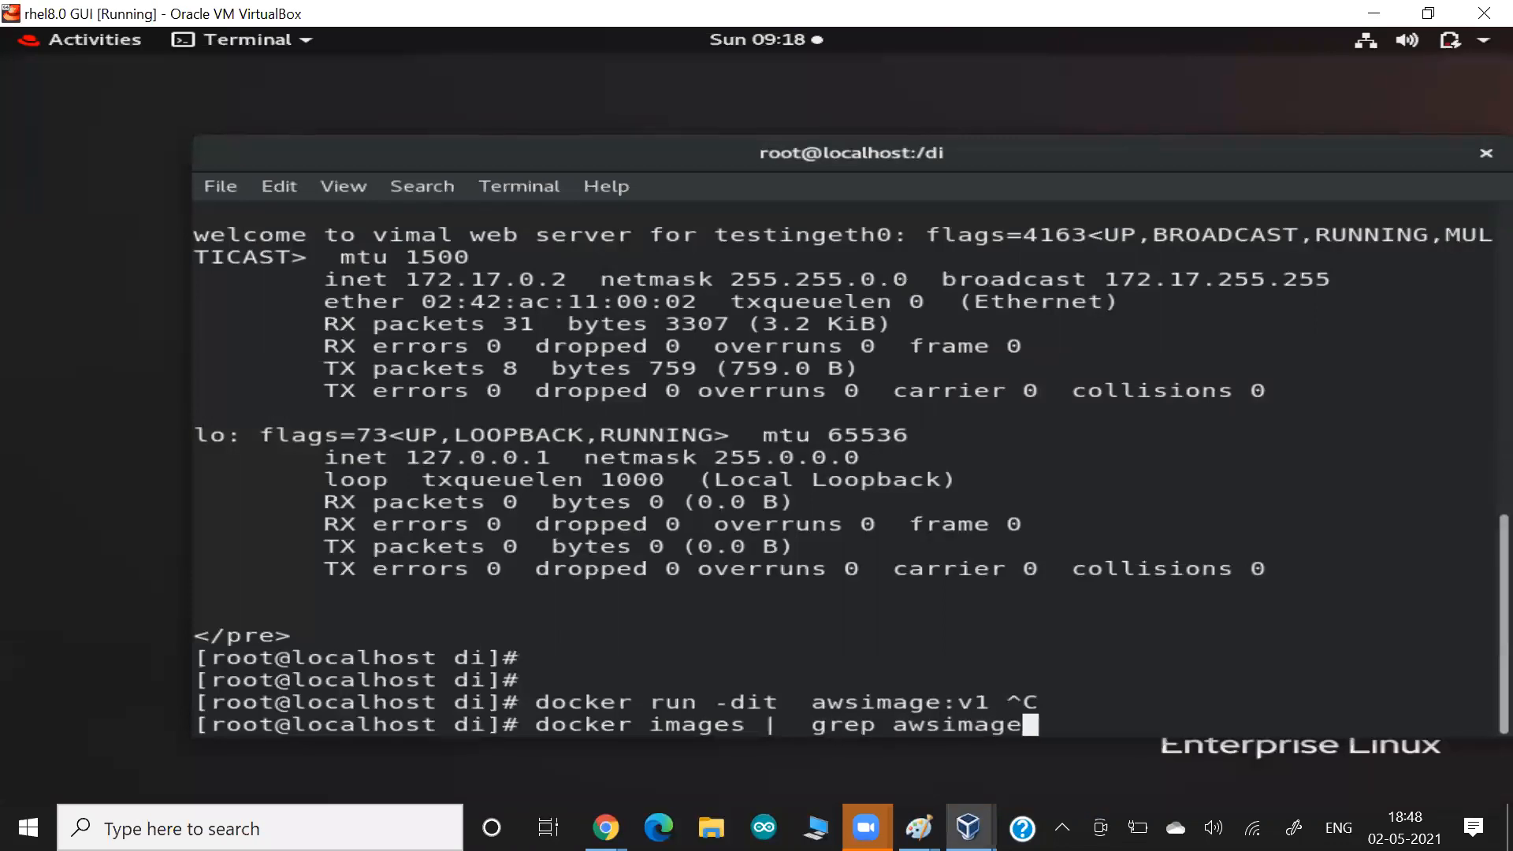
pyautogui.press('Return')
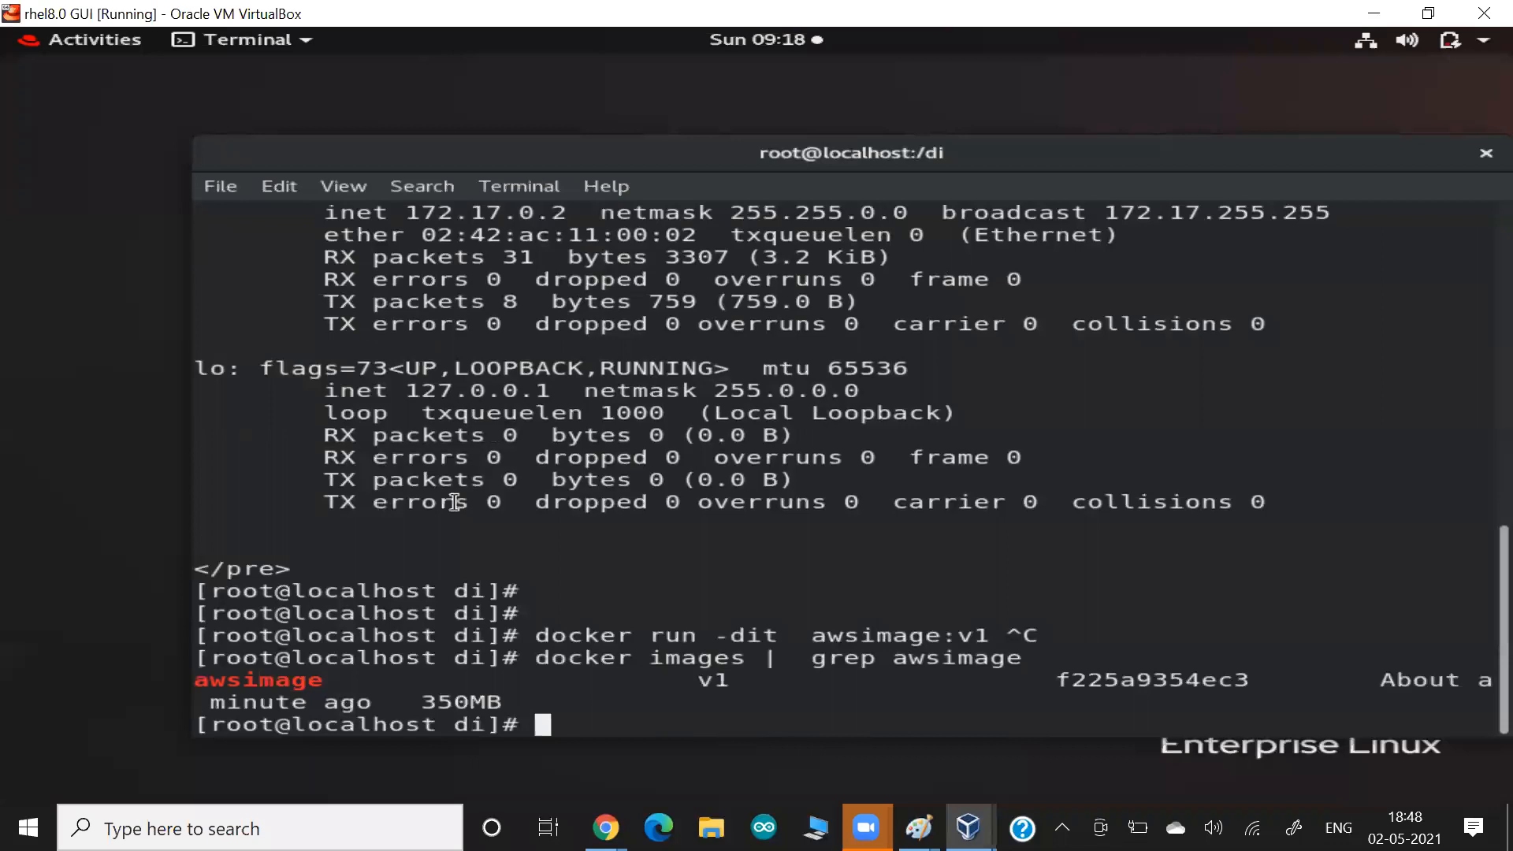
# Highlight the awsimage listing in the terminal and paste a screenshot of it into the Google Docs notes.
pyautogui.moveTo(357, 630); pyautogui.dragTo(678, 704)
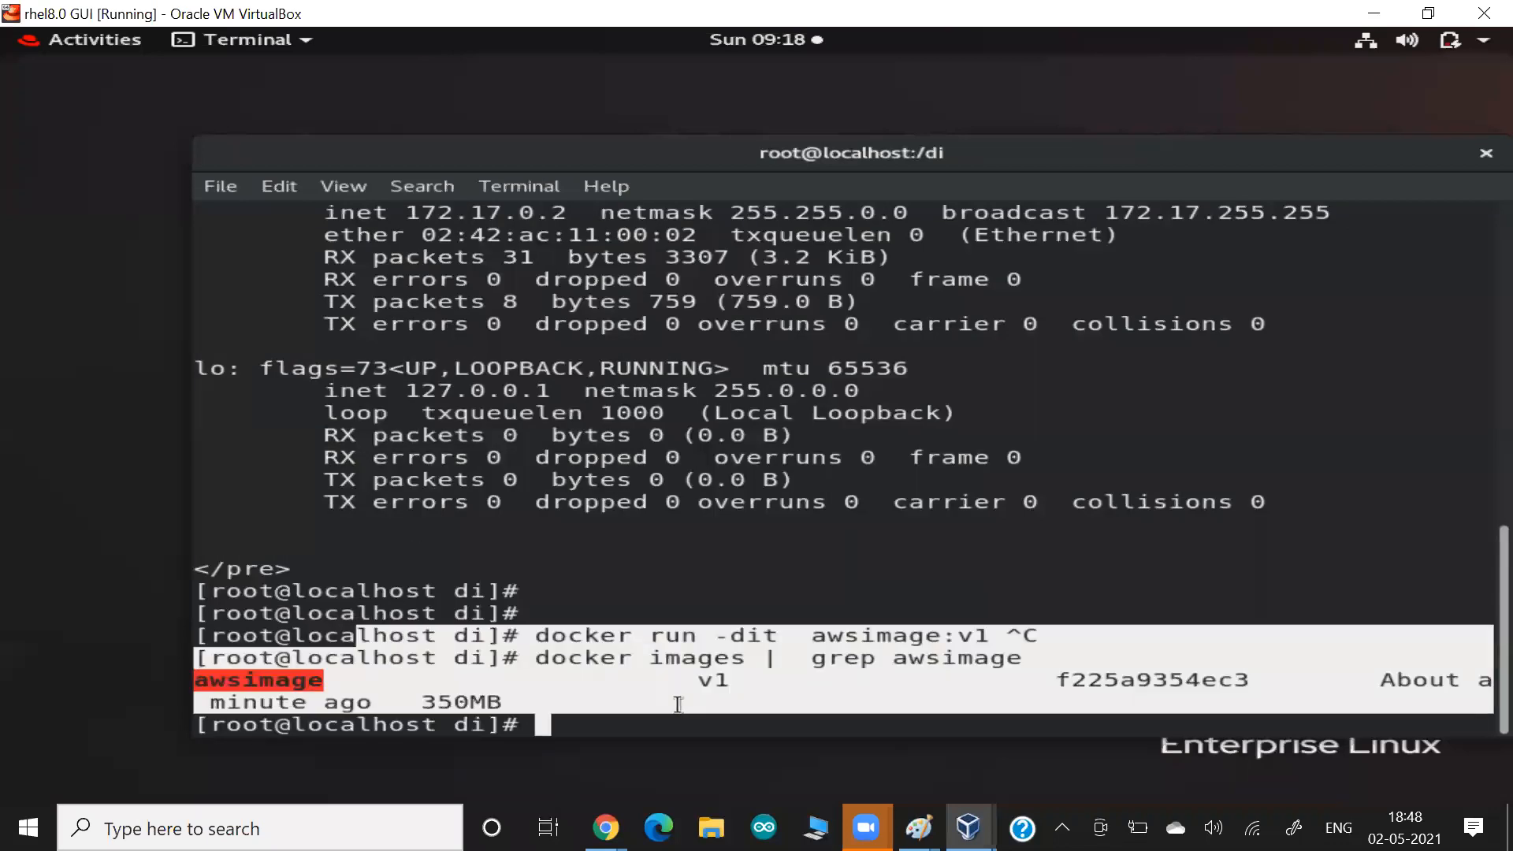
pyautogui.hotkey('alt', 'Tab')
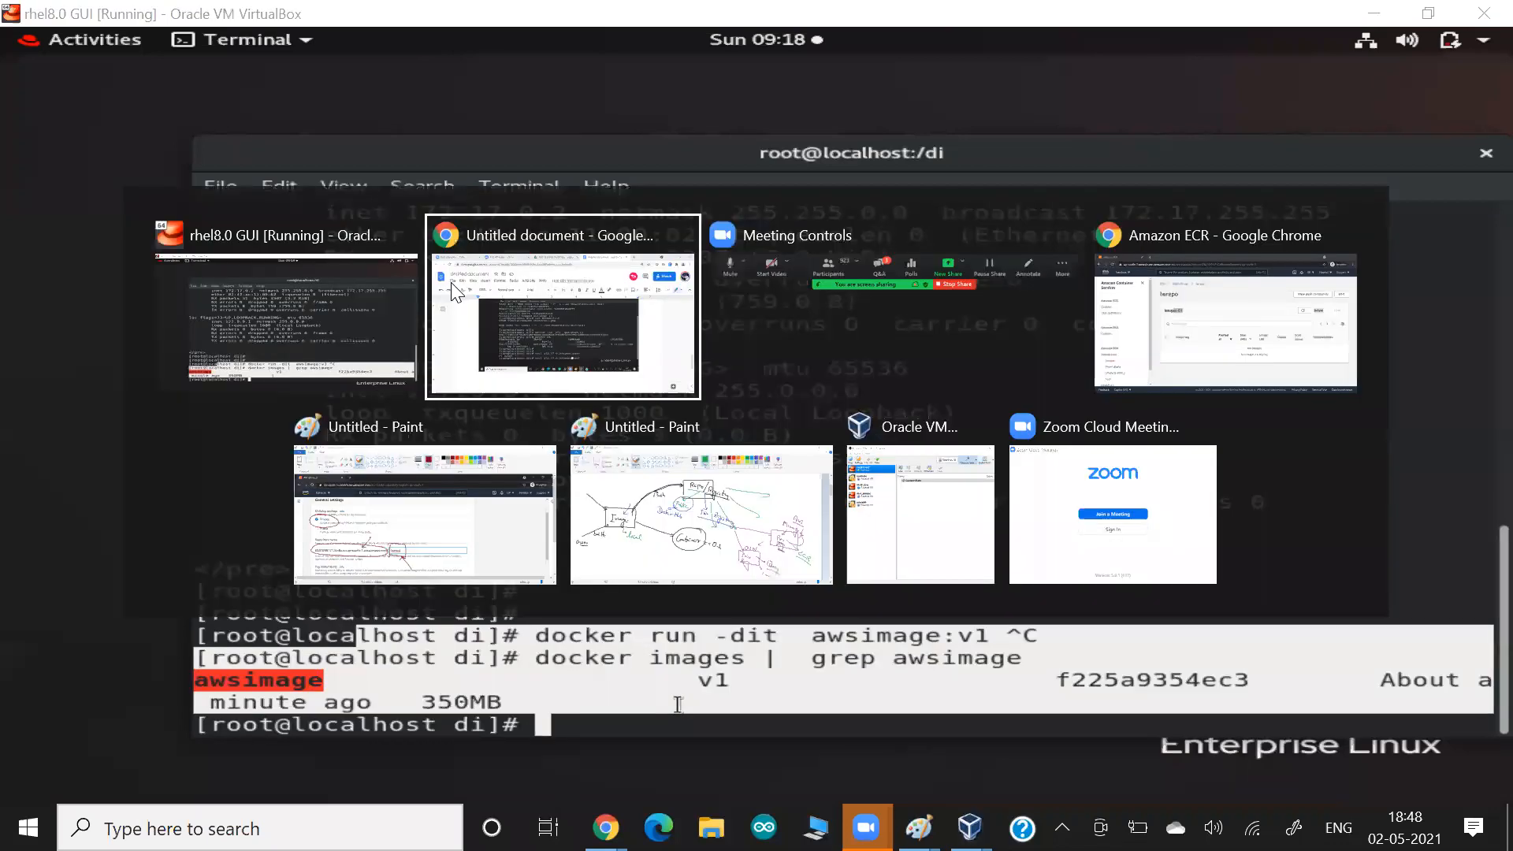
pyautogui.hotkey('ctrl', 'v')
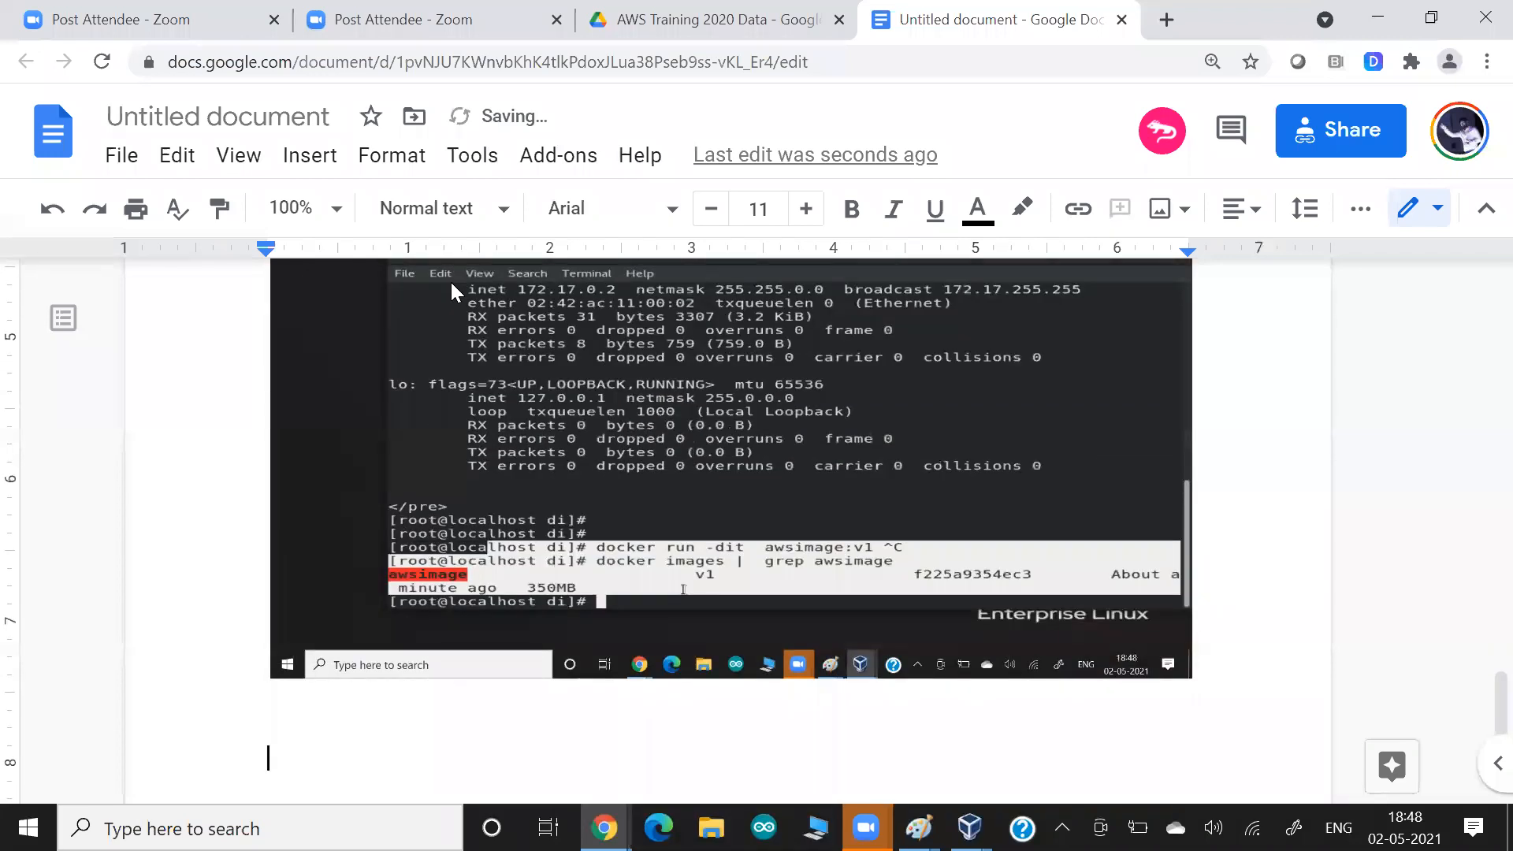
# Return to the VM terminal, run docker login with the stored credentials, and highlight the config file path and login command.
pyautogui.hotkey('alt', 'Tab')
pyautogui.write('docker o')
pyautogui.press('BackSpace')
pyautogui.write('login')
pyautogui.press('Return')
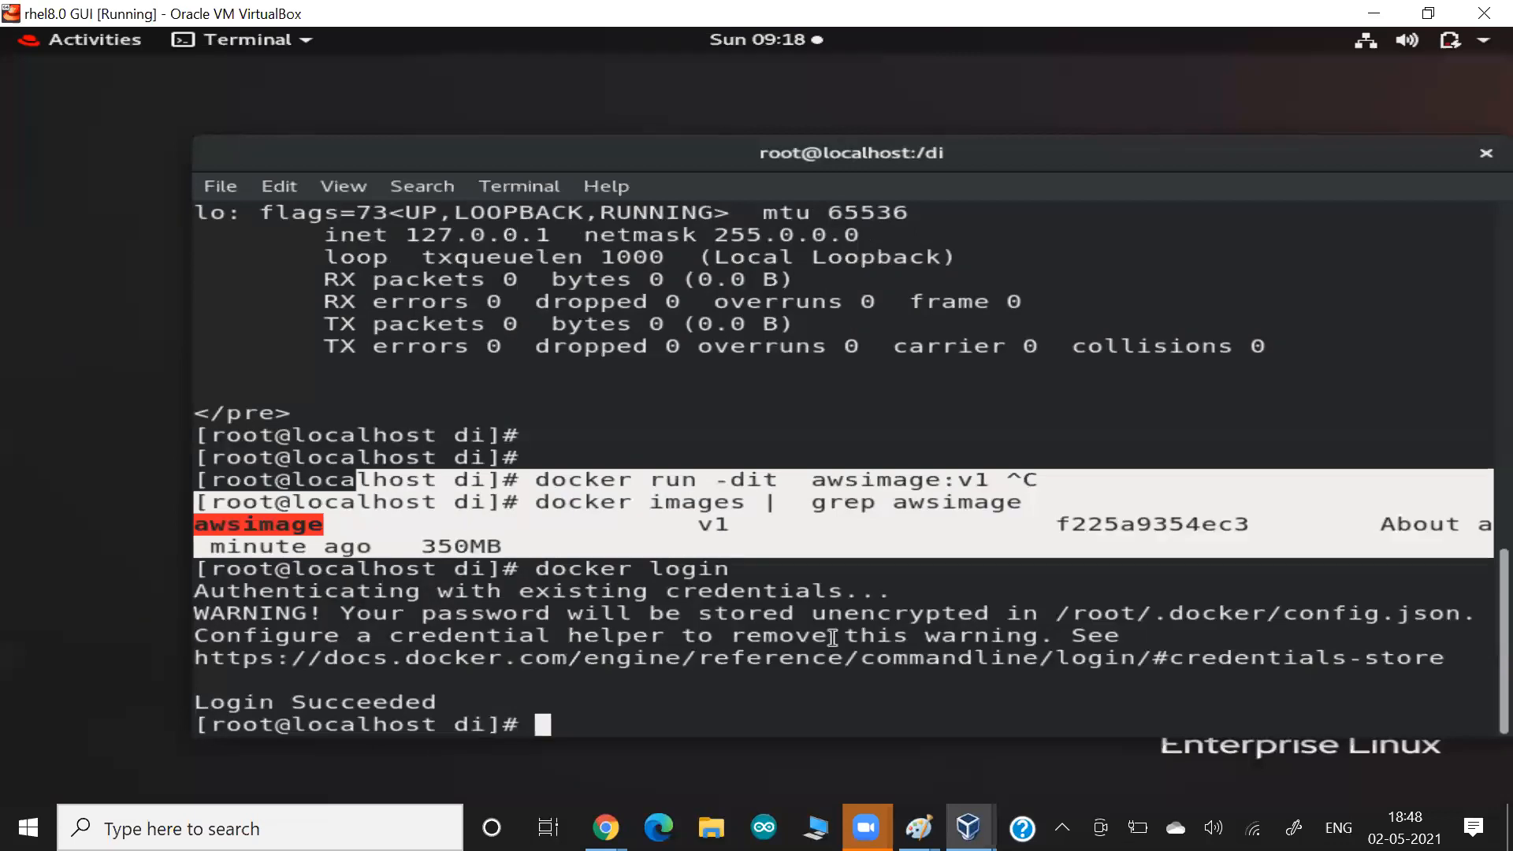
pyautogui.moveTo(1085, 613); pyautogui.dragTo(1387, 609)
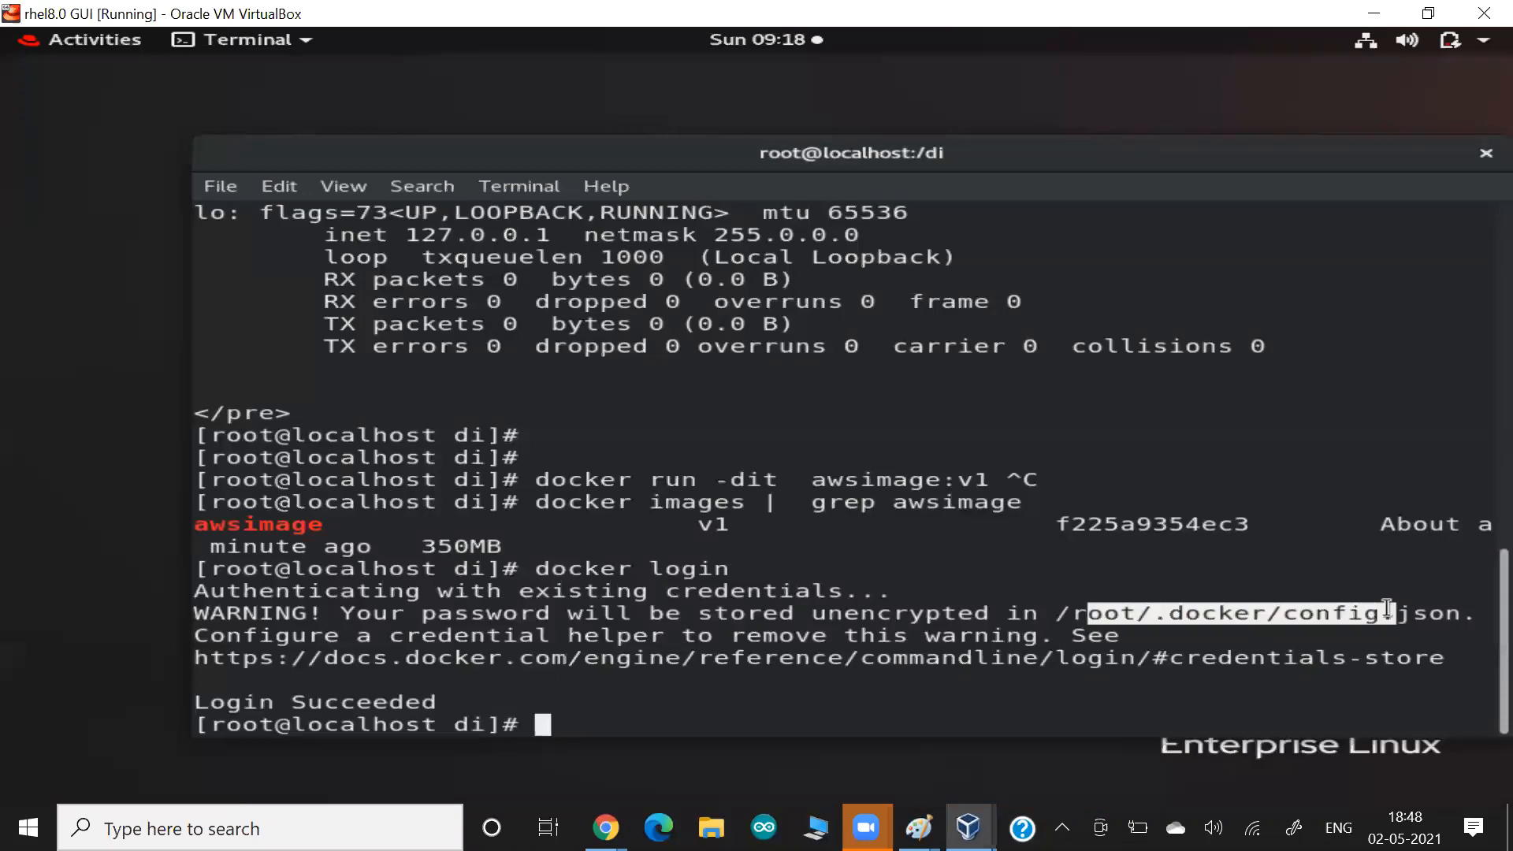
pyautogui.moveTo(603, 567); pyautogui.dragTo(754, 581)
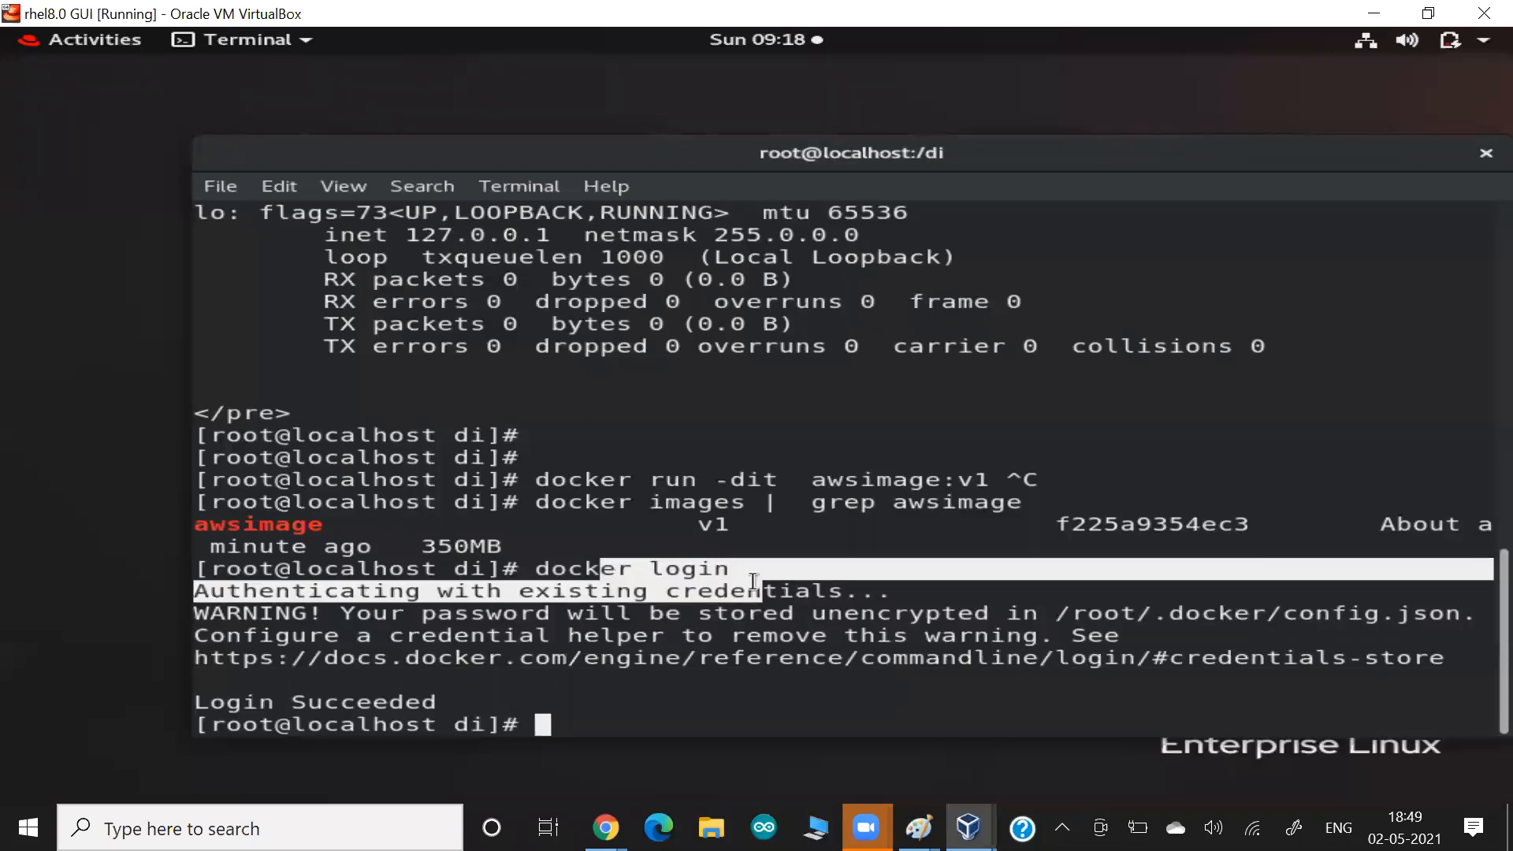
# Try to push awsimage:v1 with docker push and highlight the repository it refers to.
pyautogui.write('docker pus')
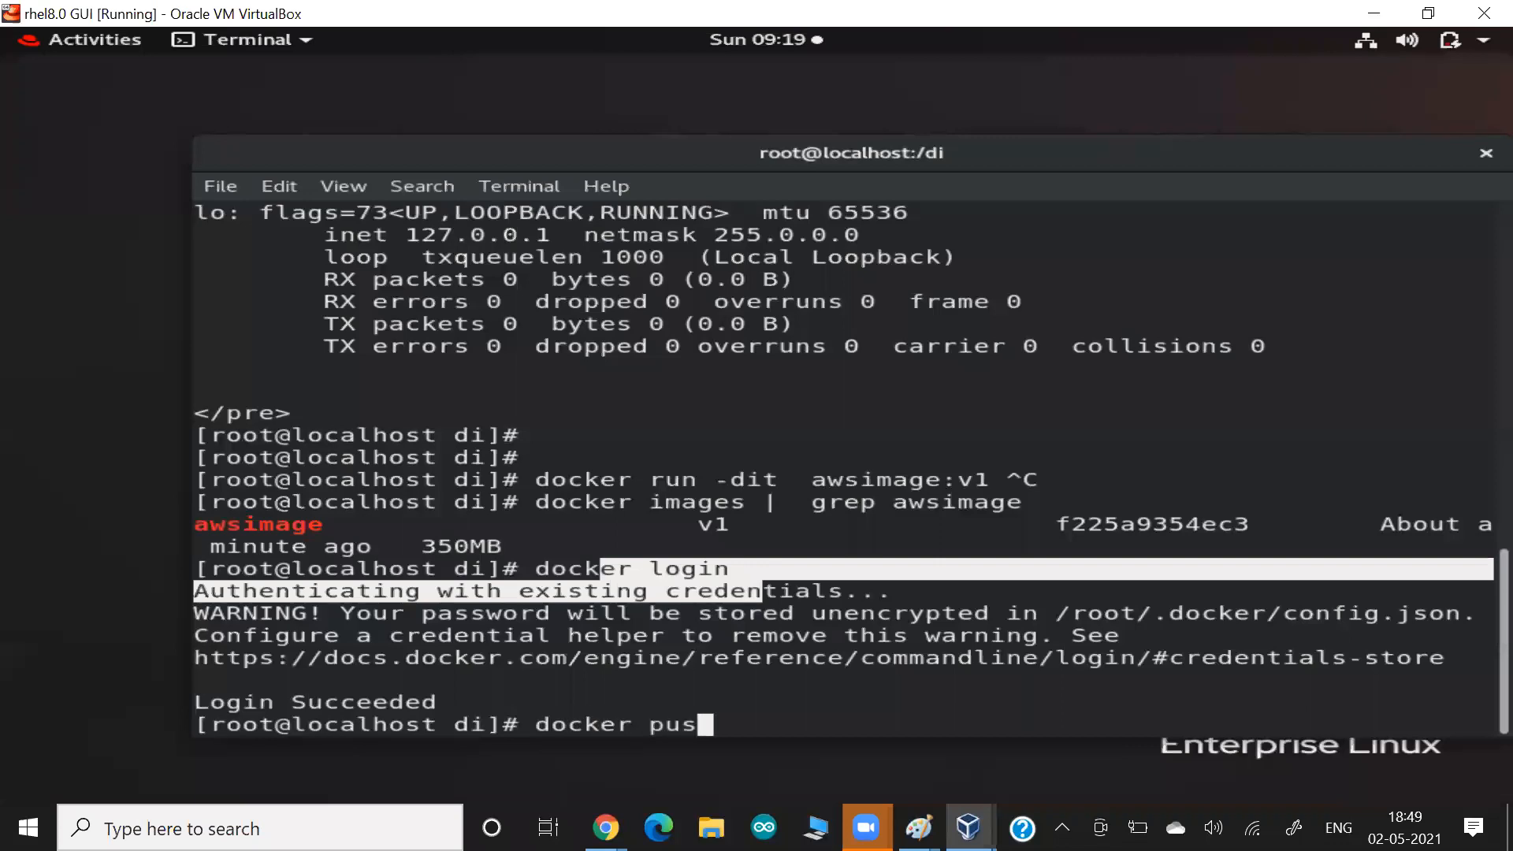
pyautogui.write('h awsimage:v1')
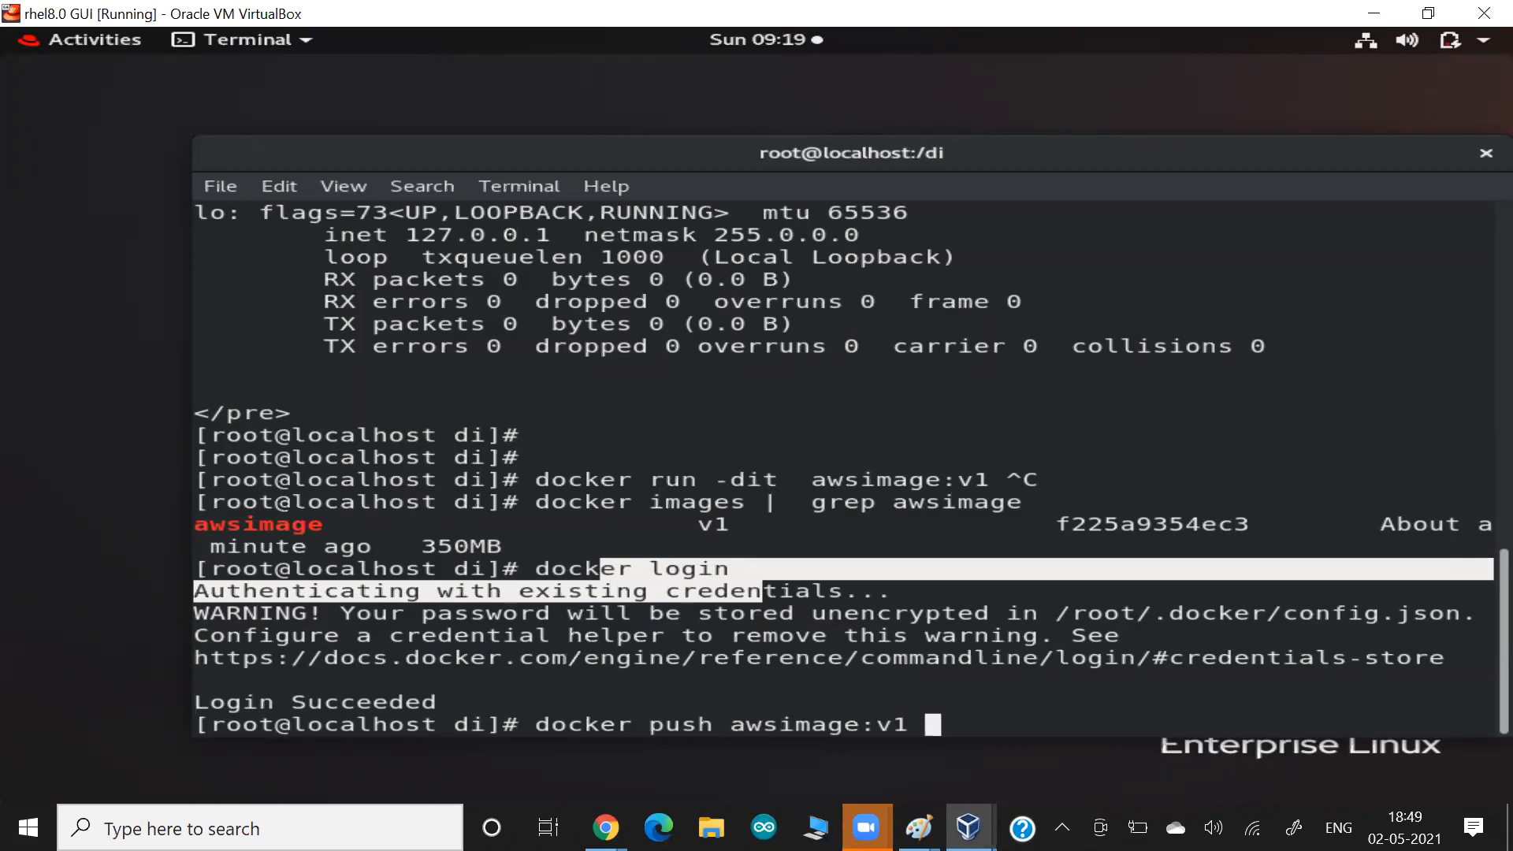
pyautogui.press('Return')
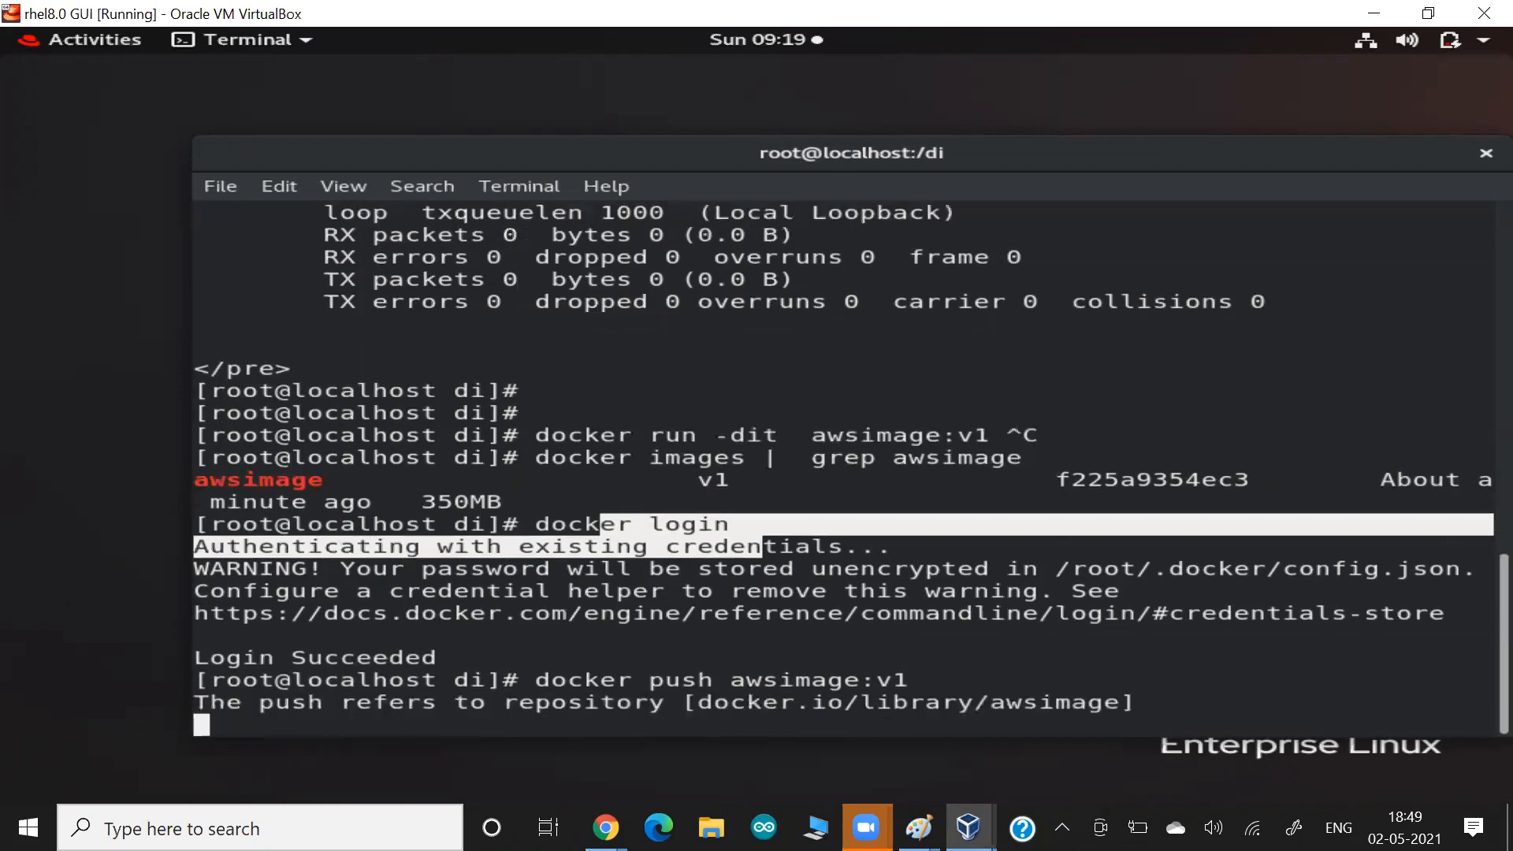
pyautogui.moveTo(616, 619); pyautogui.dragTo(911, 619)
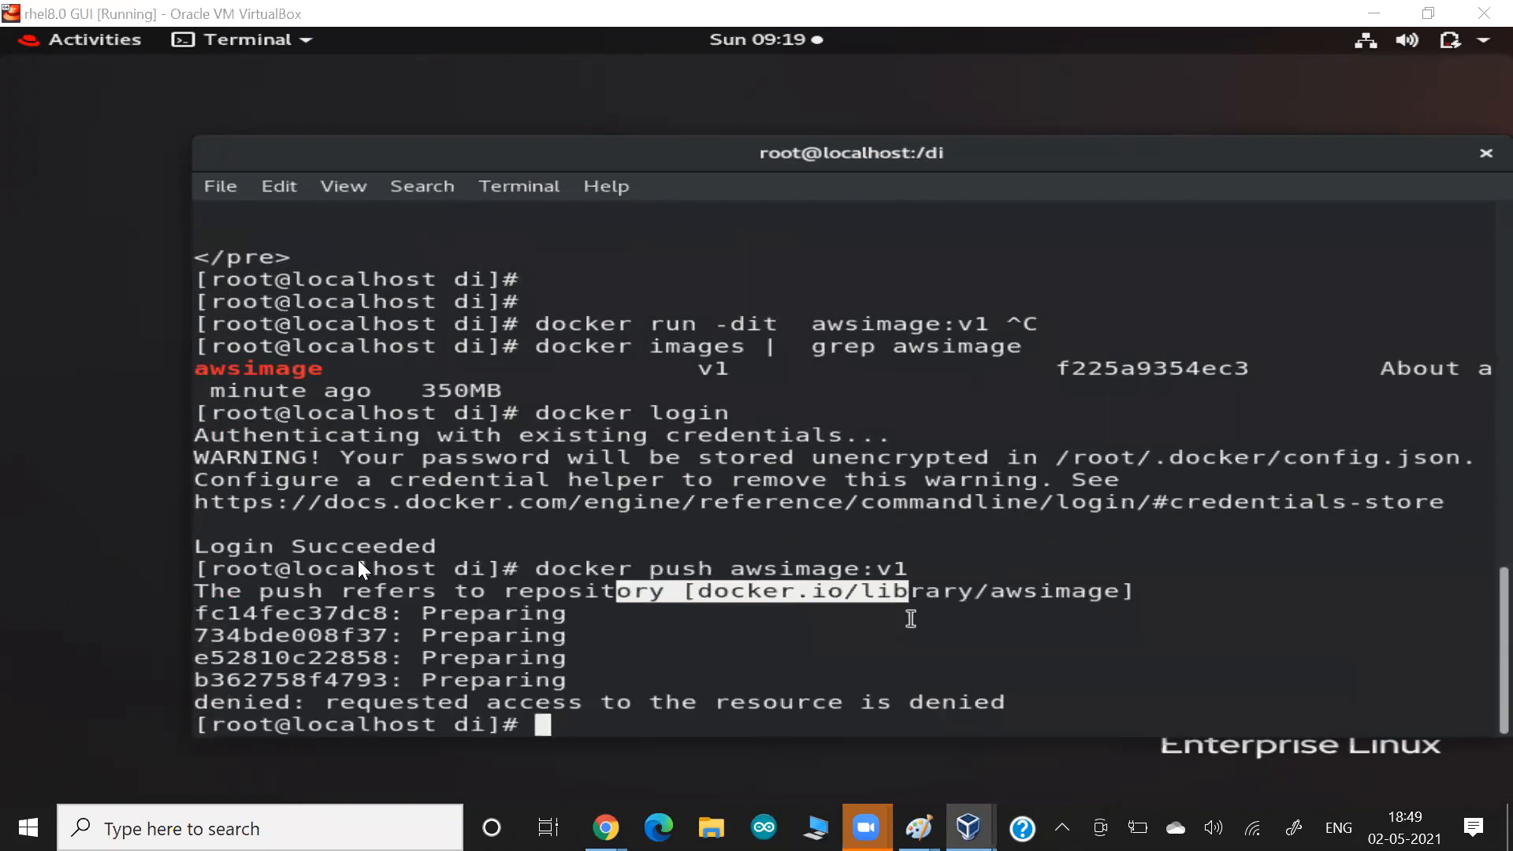
# Paste a screenshot of the docker push output into the Google Docs notes and return to the VM terminal.
pyautogui.hotkey('alt', 'Tab')
pyautogui.scroll(5, 358, 559)
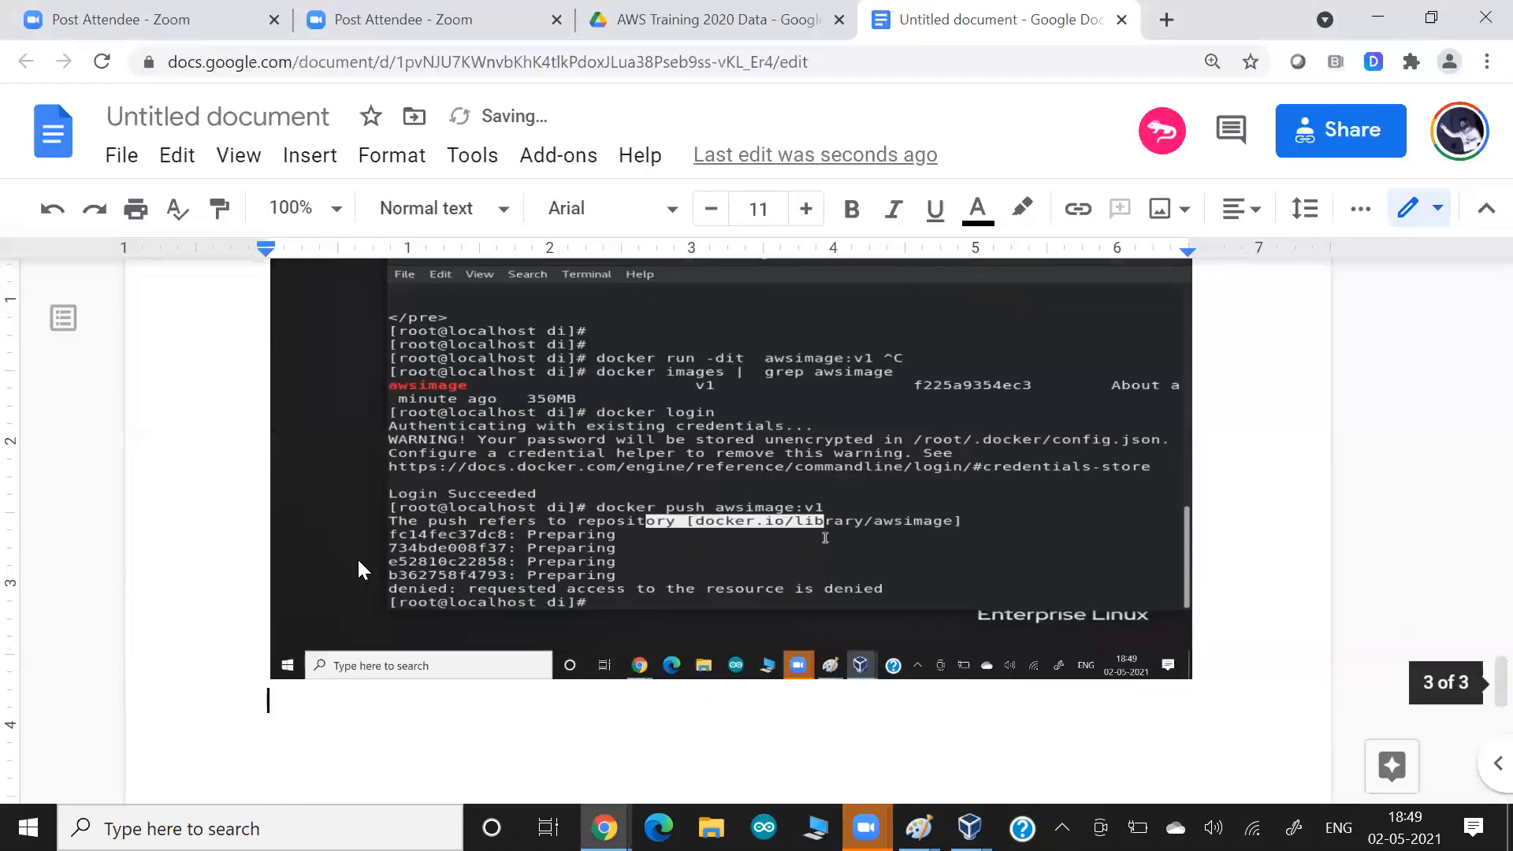
pyautogui.hotkey('alt', 'Tab')
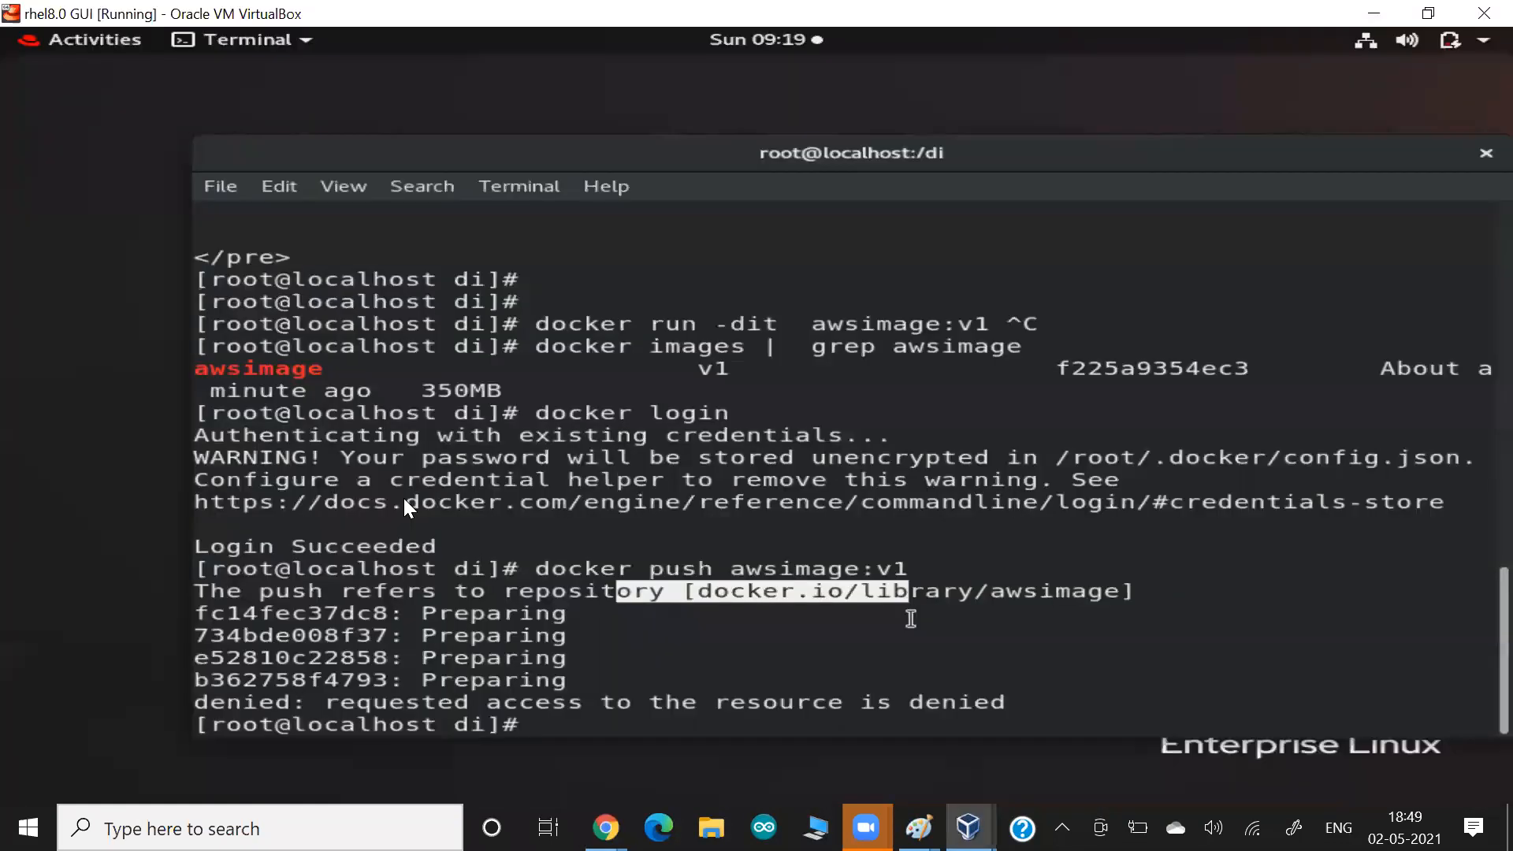
# Examine the last line of the push output and switch to Chrome to view the lwrepo repository in Amazon ECR.
pyautogui.click(981, 607)
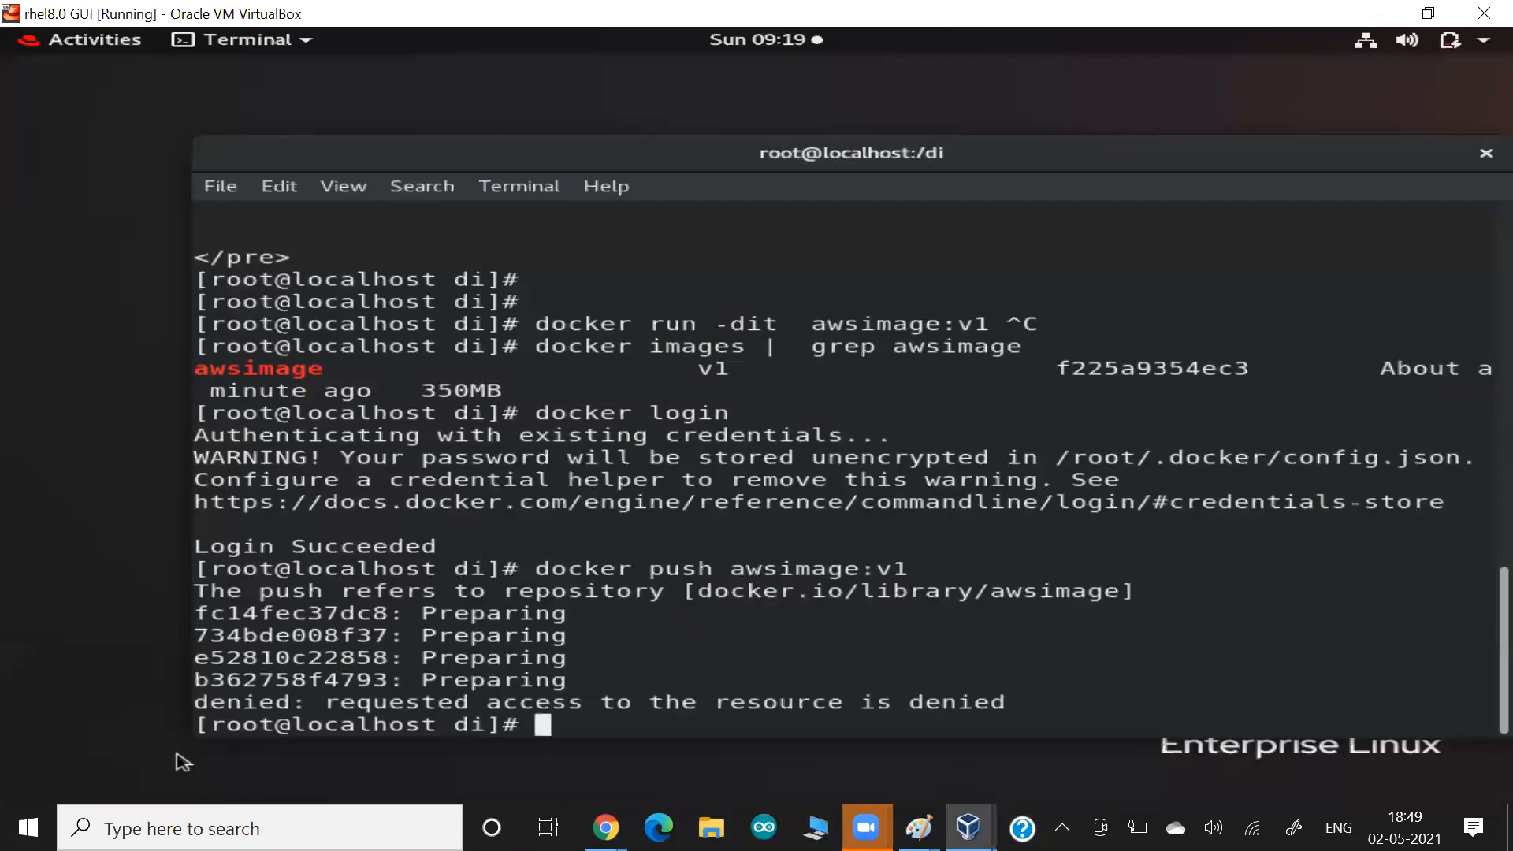
pyautogui.moveTo(243, 702); pyautogui.dragTo(418, 702)
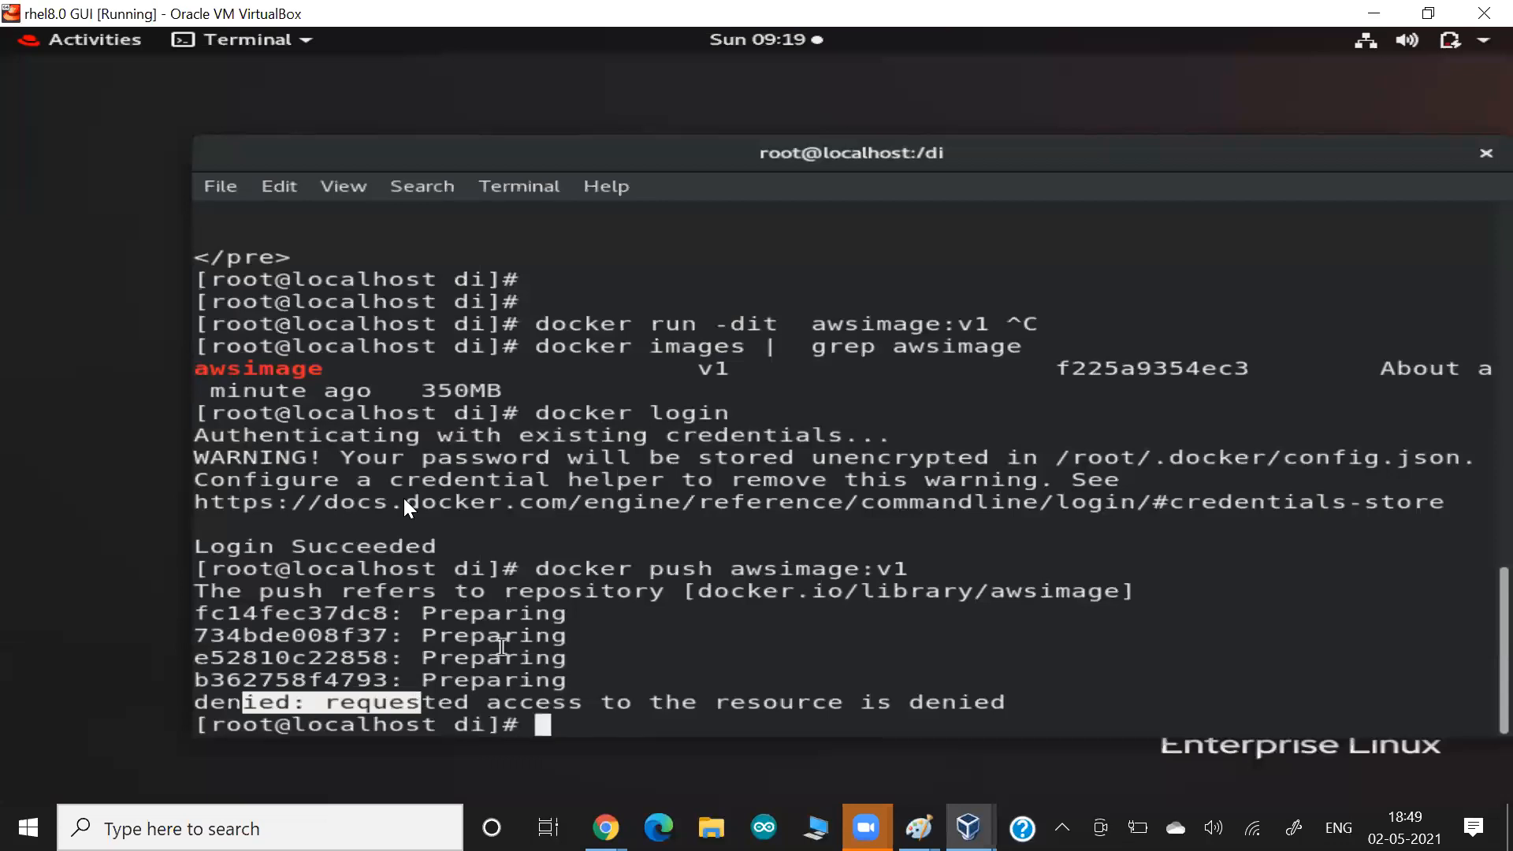
pyautogui.hotkey('alt', 'Tab')
pyautogui.hotkey('alt', 'Tab')
pyautogui.hotkey('alt', 'Tab')
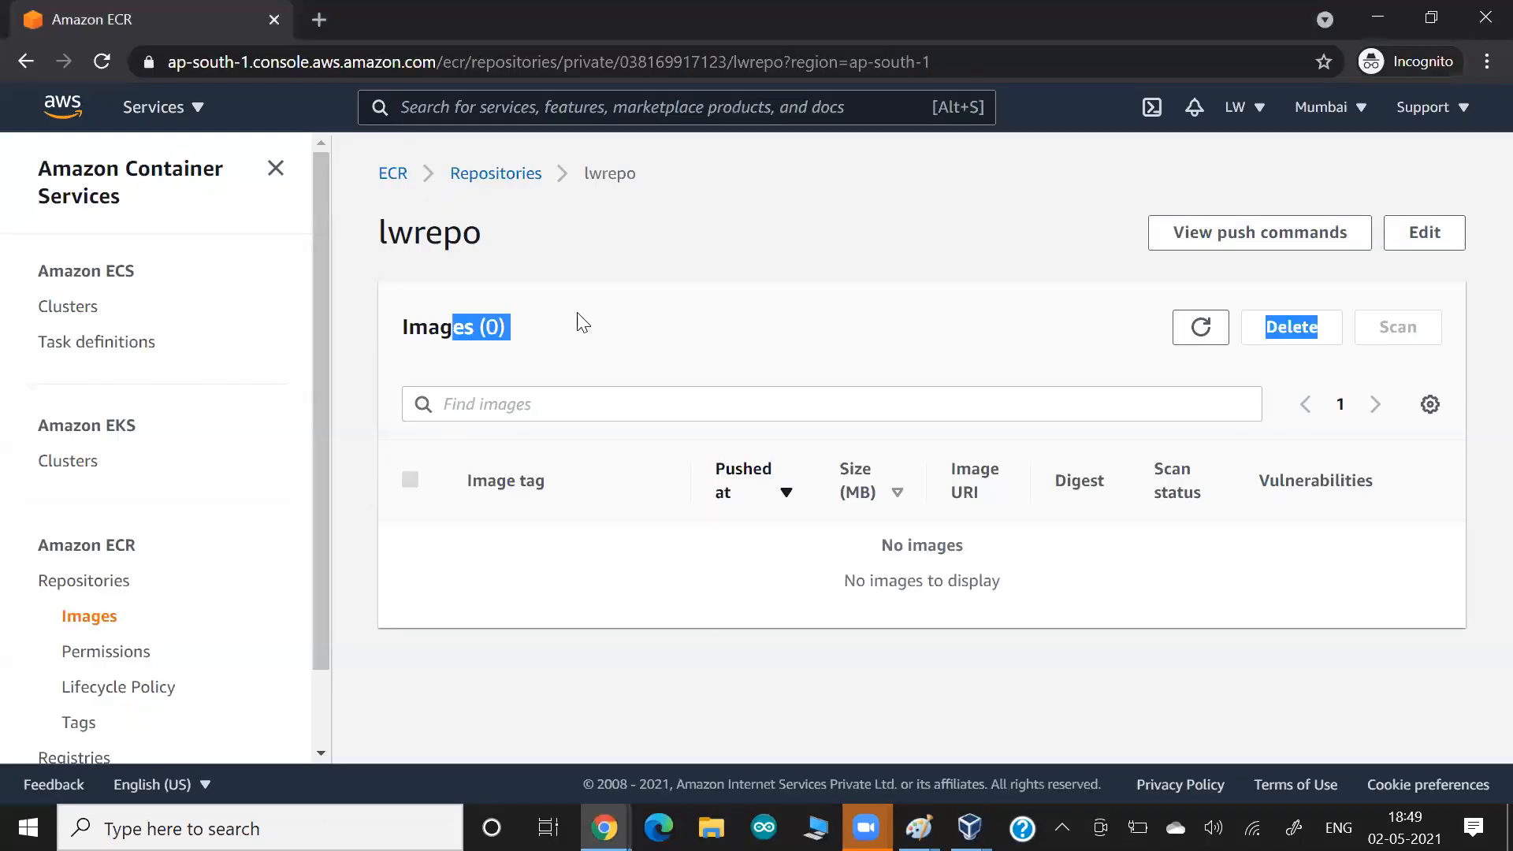
pyautogui.click(487, 348)
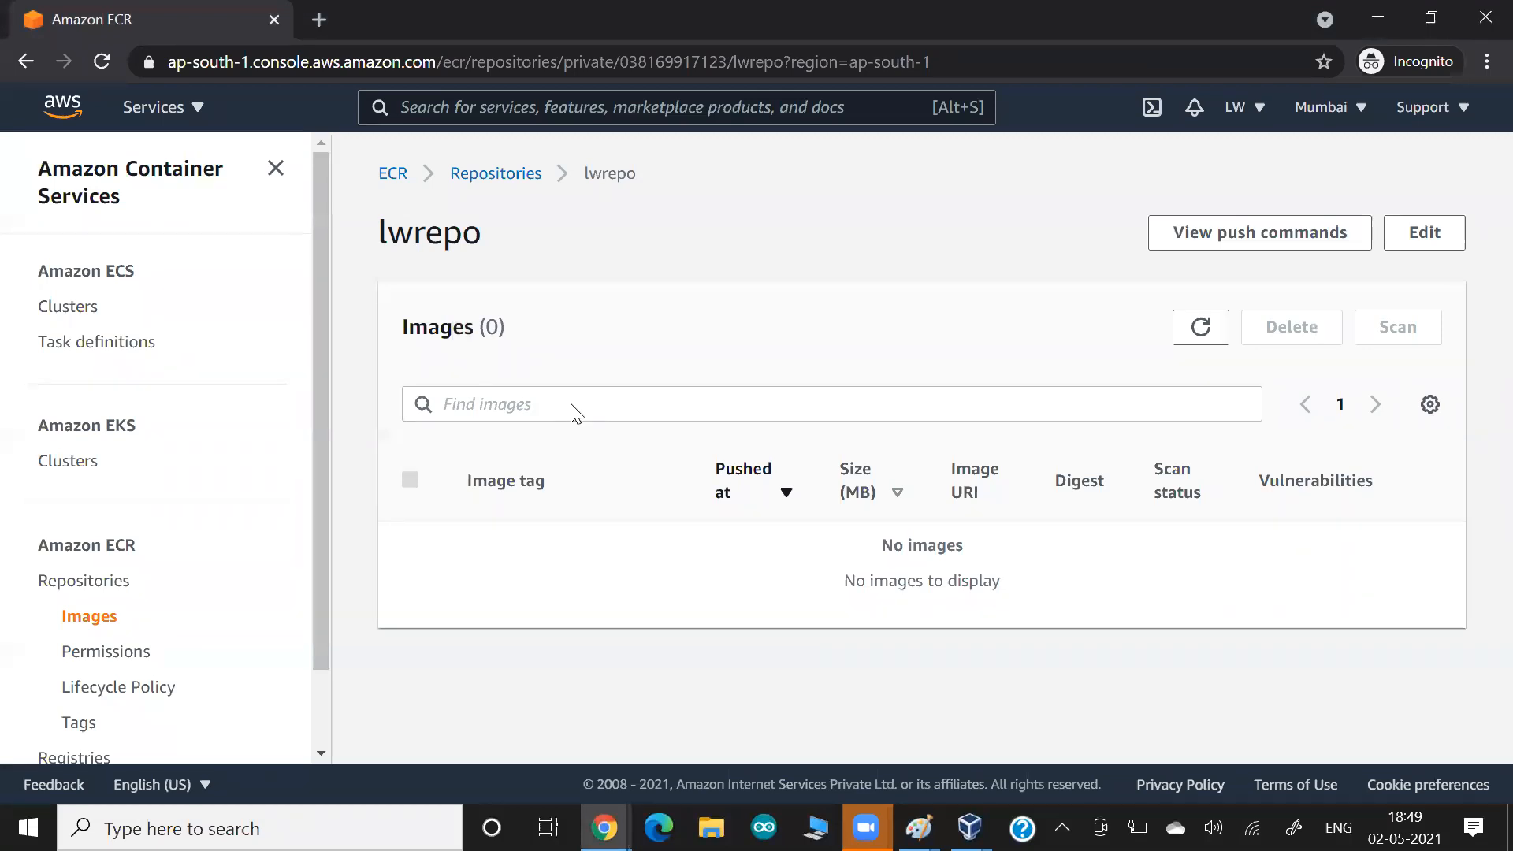
# Switch back to the VM terminal and display the network configuration of interface enp0s3 with ifconfig.
pyautogui.hotkey('alt', 'Tab')
pyautogui.write('i')
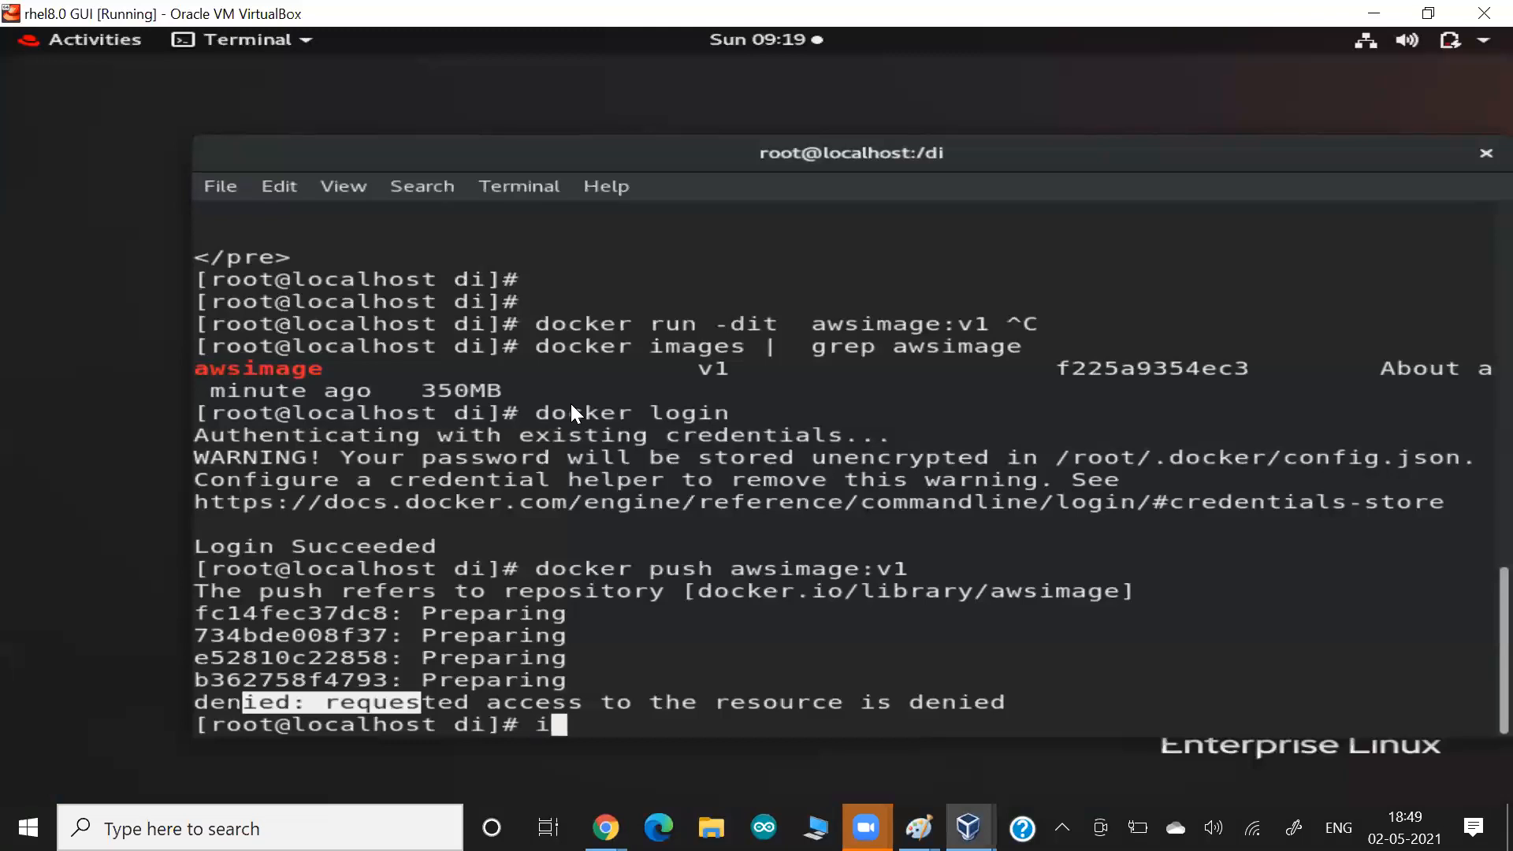
pyautogui.write('fconfig  enp0')
pyautogui.press('BackSpace')
pyautogui.write('0s')
pyautogui.press('BackSpace')
pyautogui.press('BackSpace')
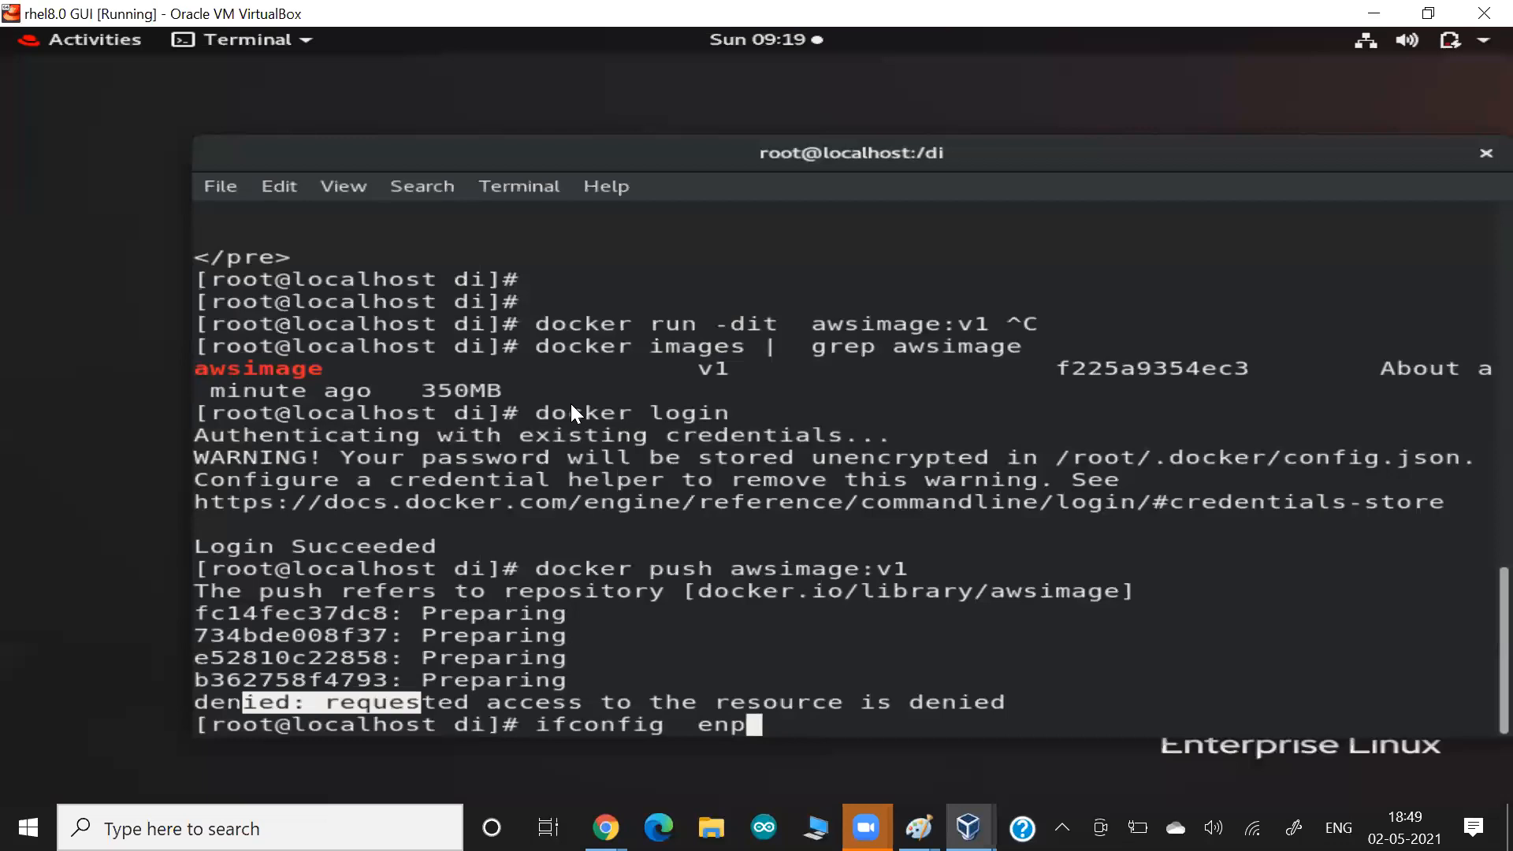
pyautogui.write('0s3')
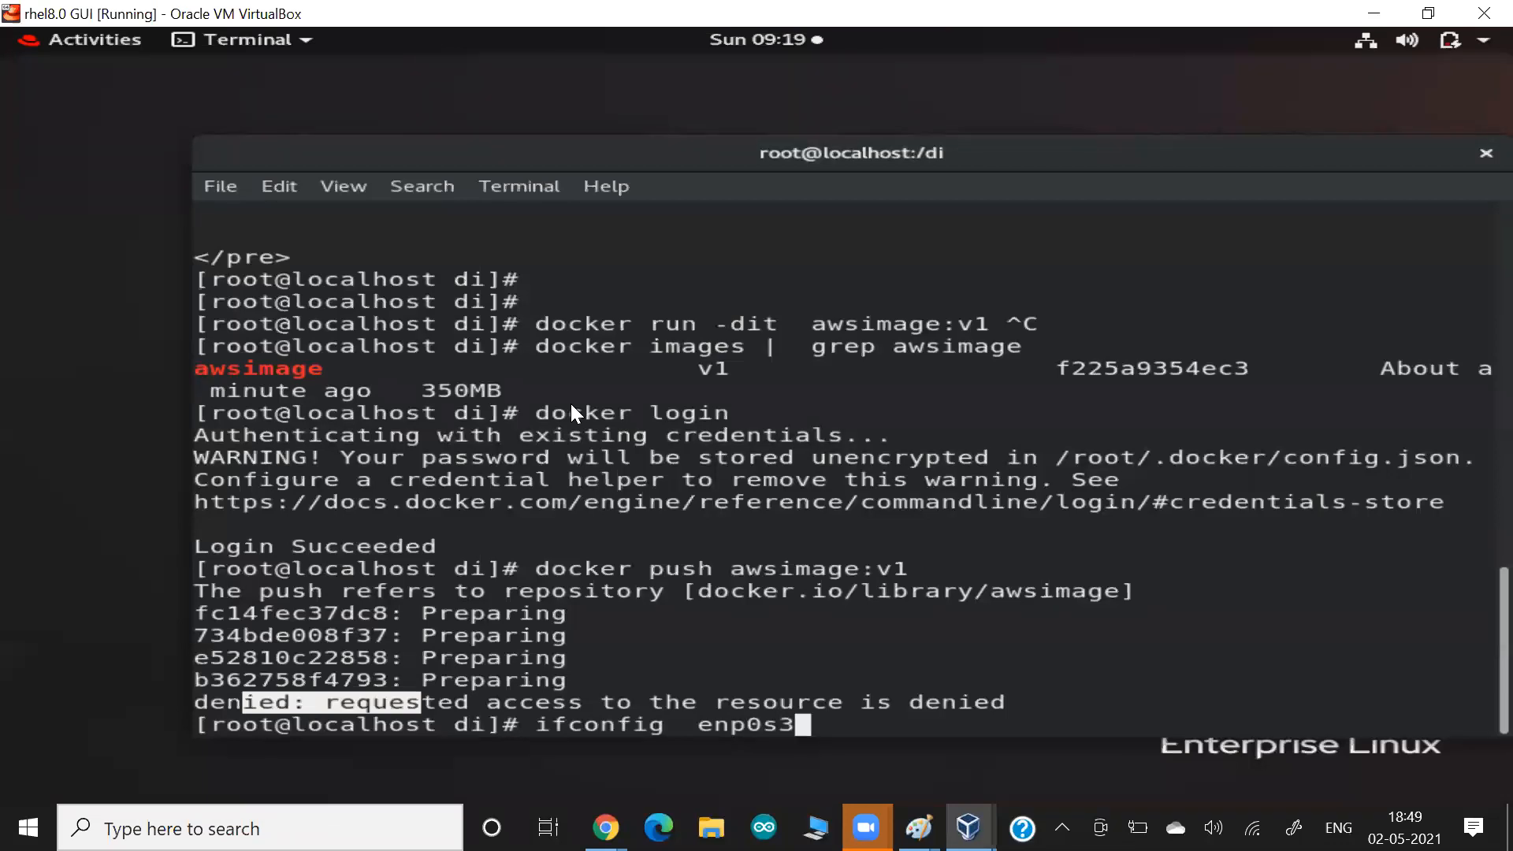
pyautogui.press('Return')
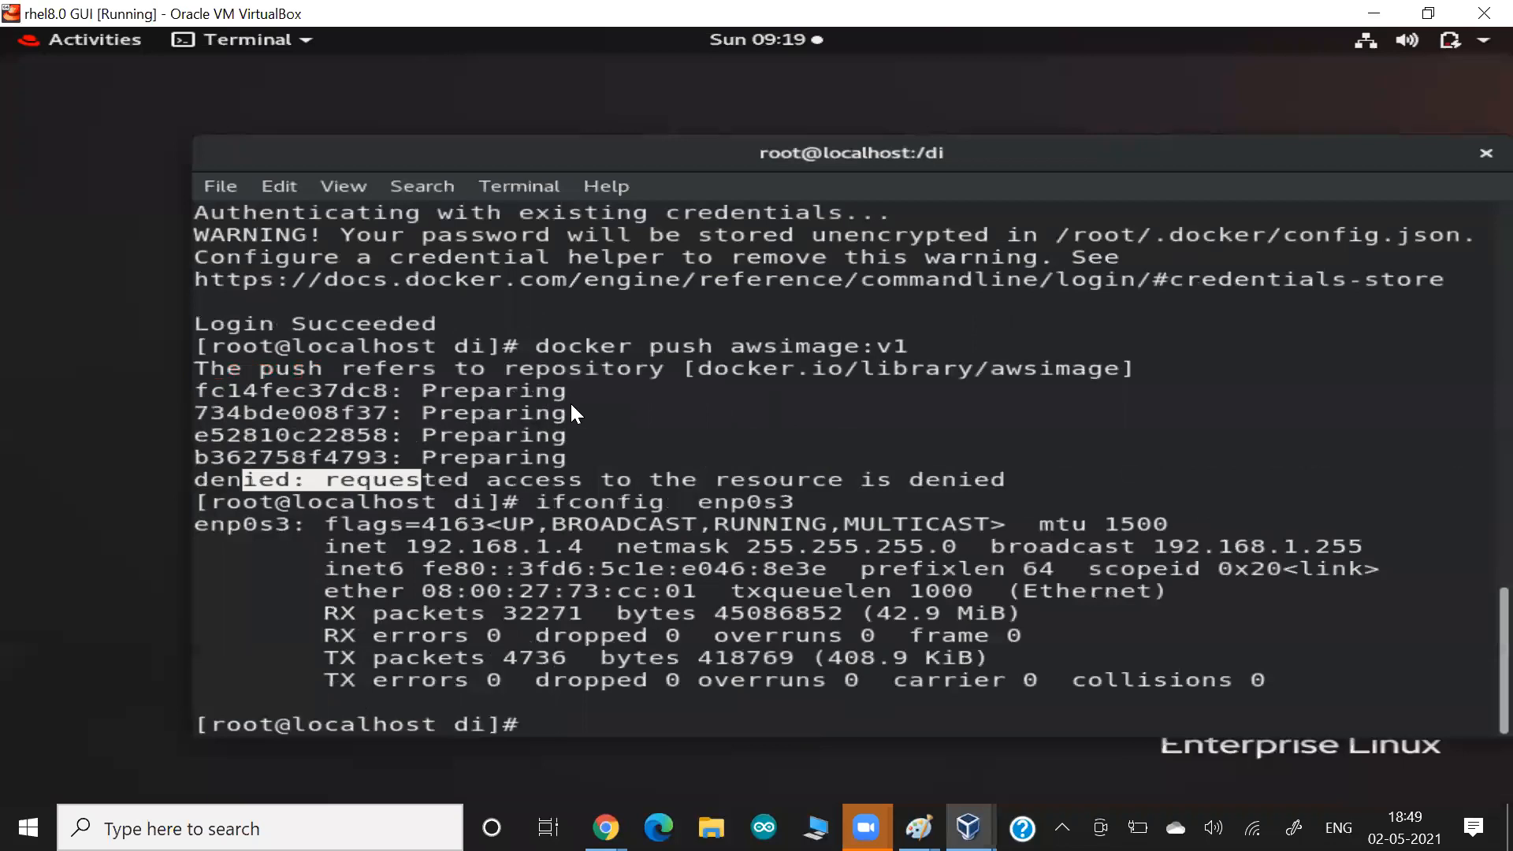
# Launch PuTTY on the Windows host and set the host address to 192.168.1.4.
pyautogui.press('super')
pyautogui.write('putty.exe')
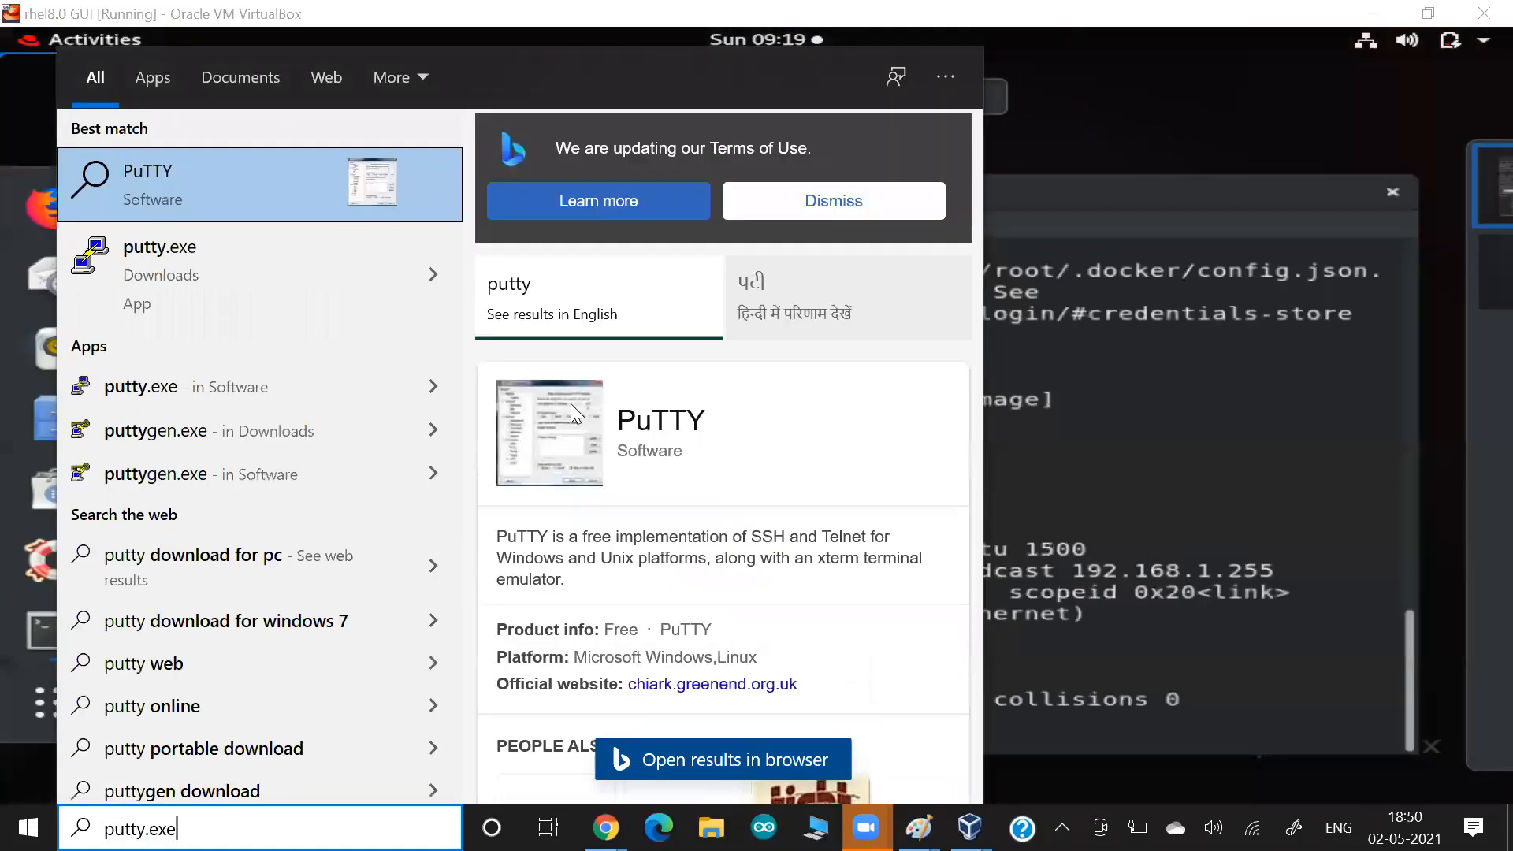
pyautogui.press('Down')
pyautogui.press('Return')
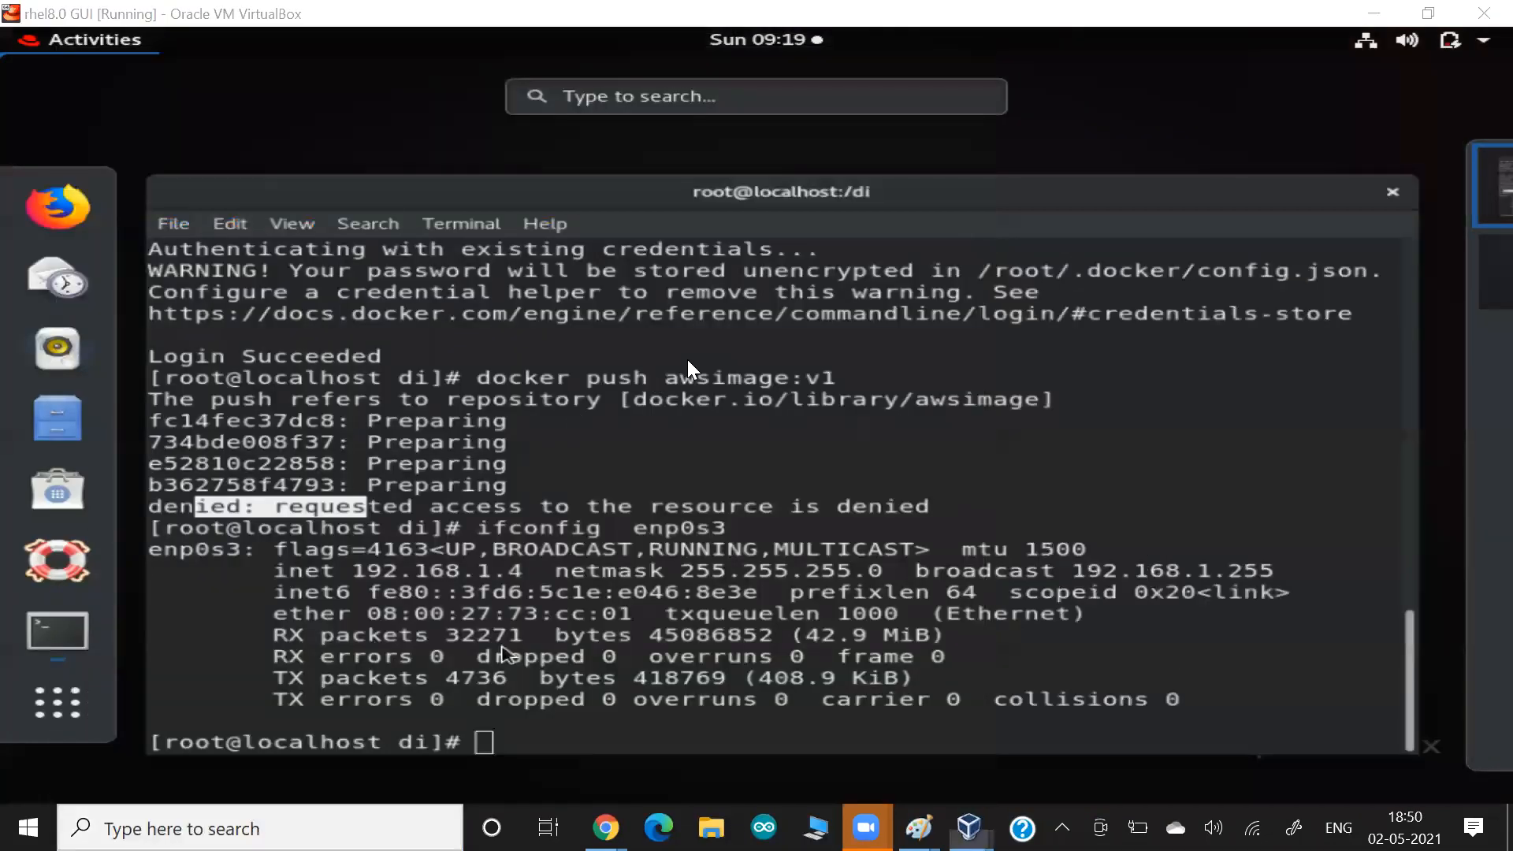
pyautogui.write('192.168.1.4')
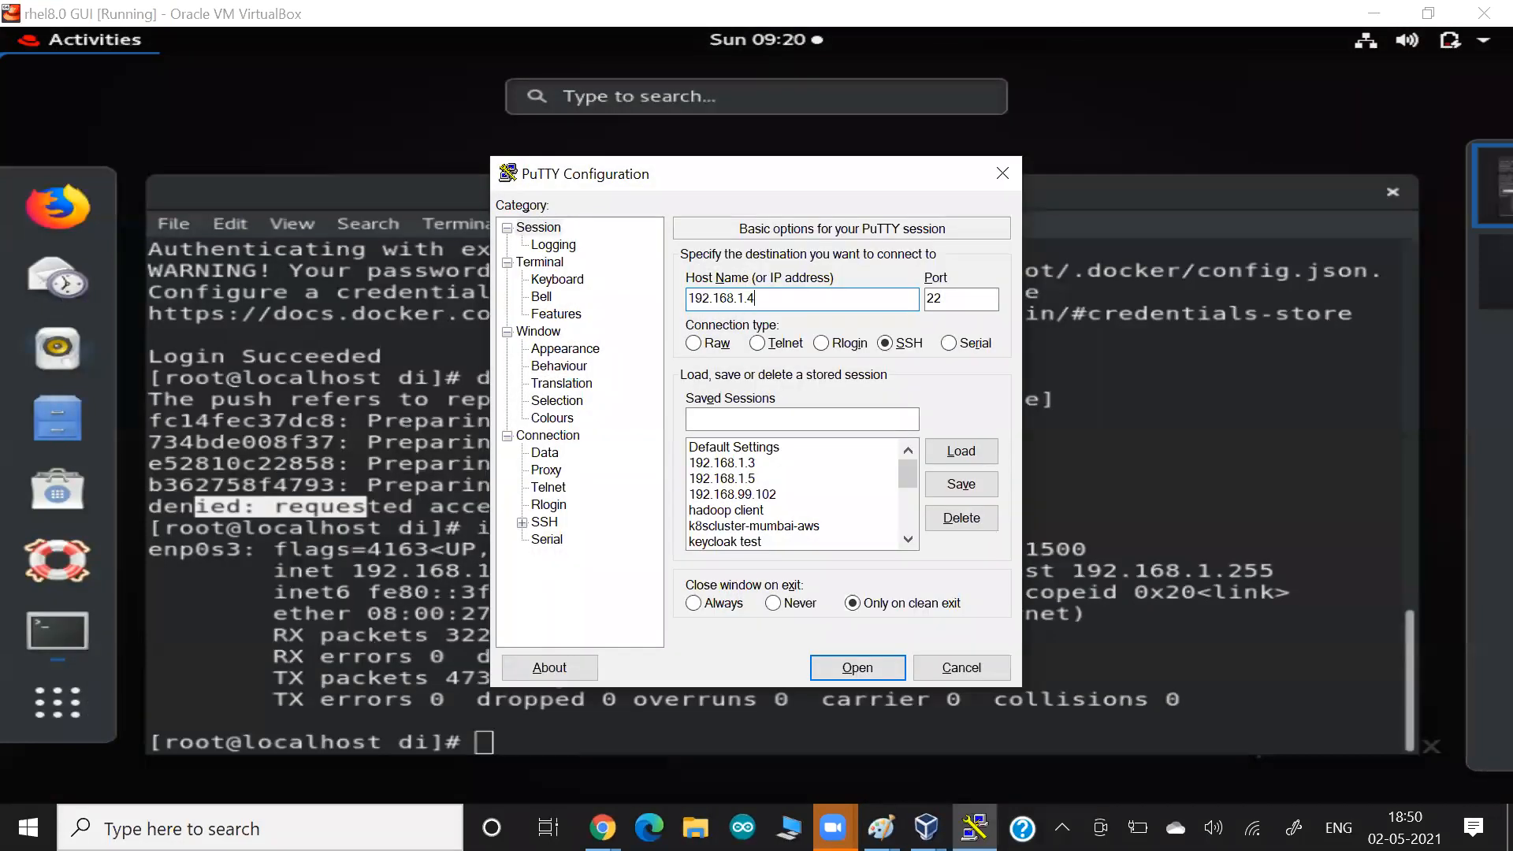
# Set the PuTTY terminal font to Courier New, bold, size 14.
pyautogui.click(559, 351)
pyautogui.click(954, 399)
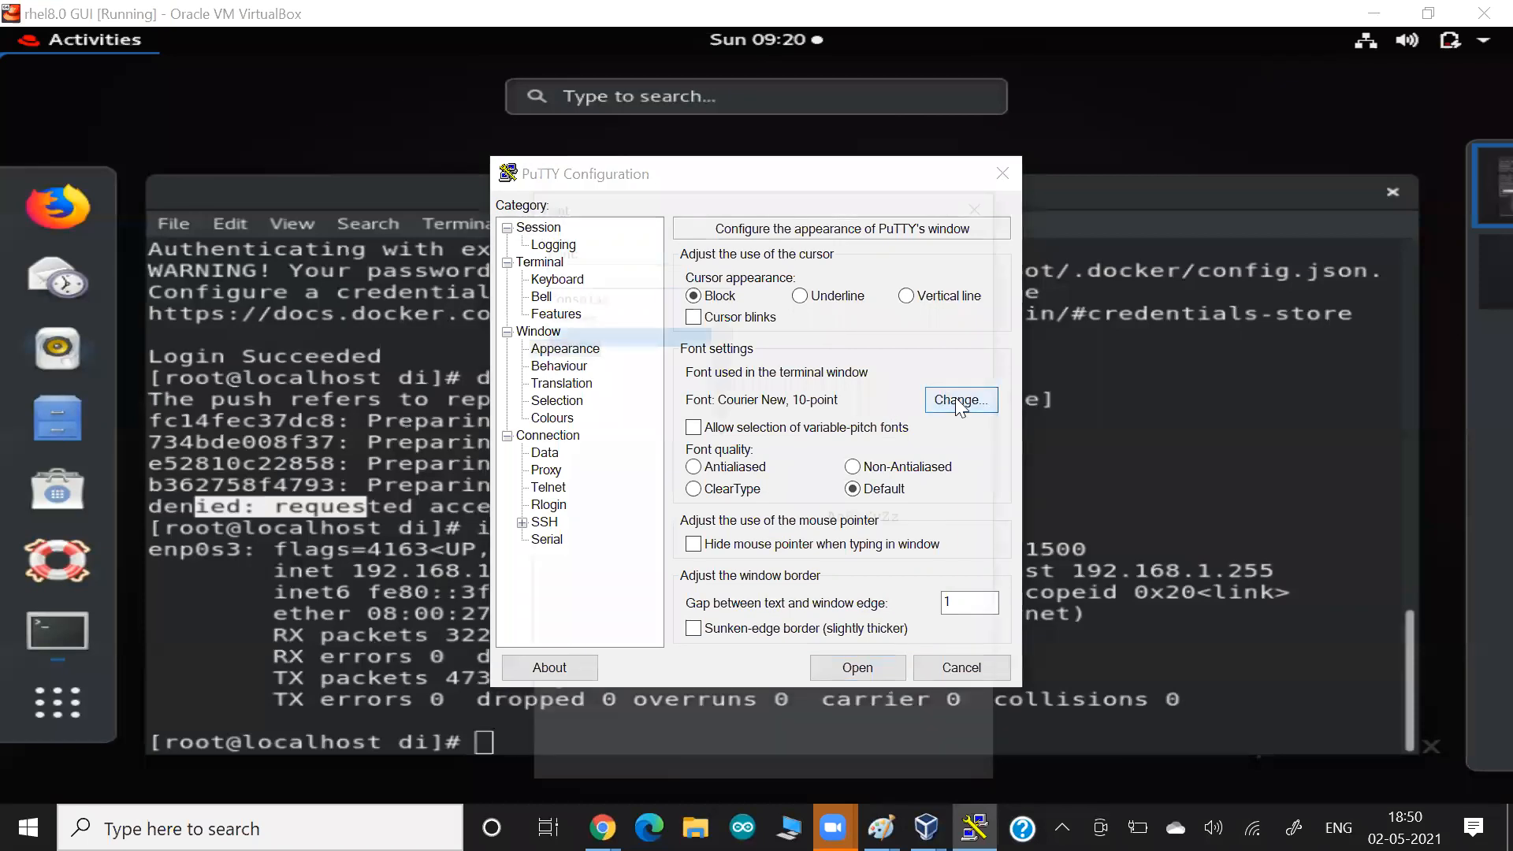
pyautogui.click(932, 357)
pyautogui.click(788, 331)
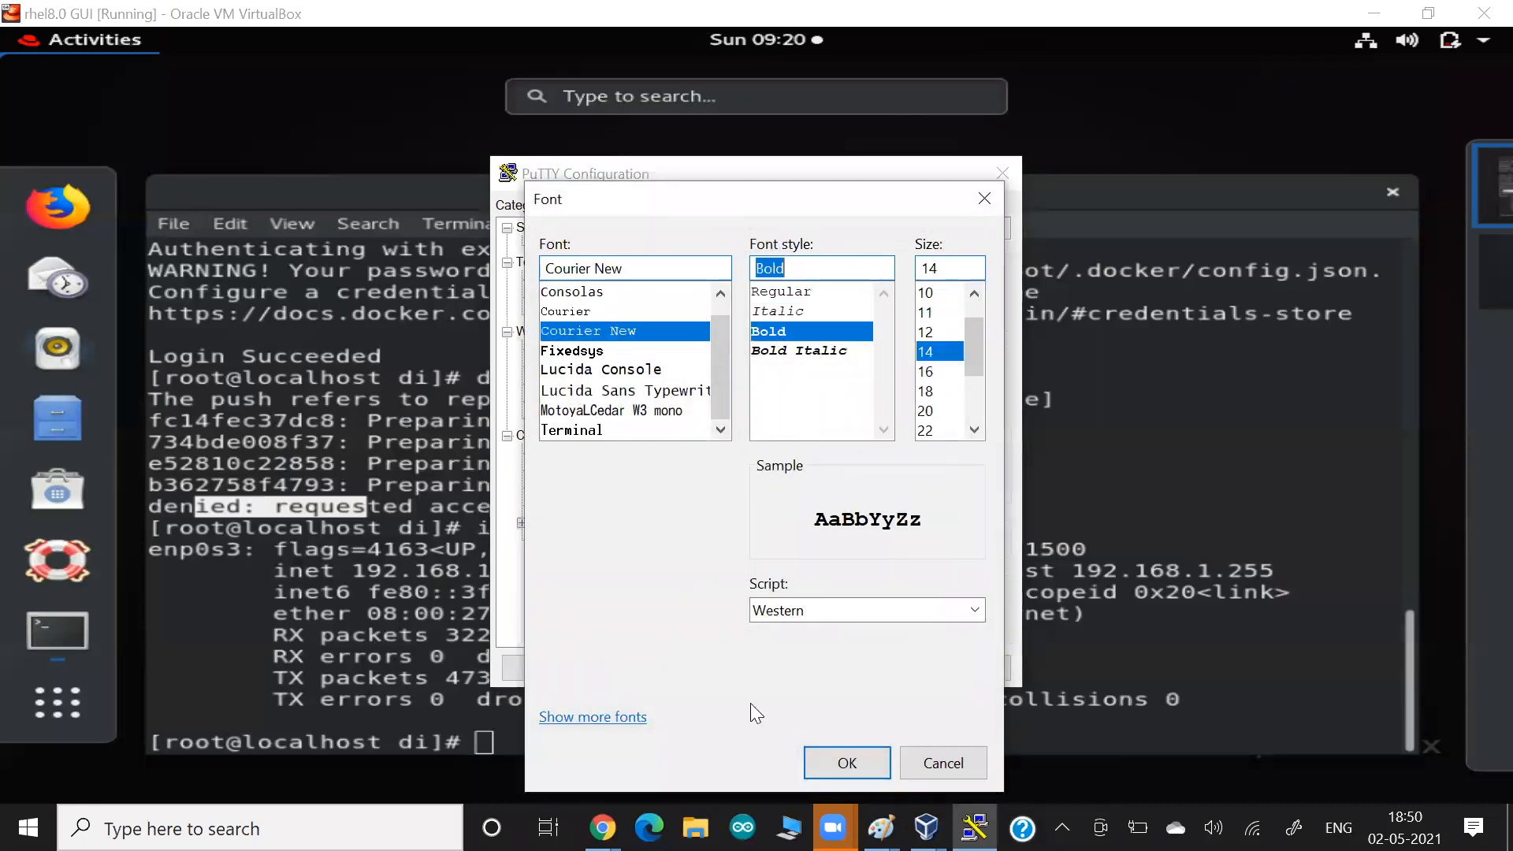
pyautogui.click(820, 769)
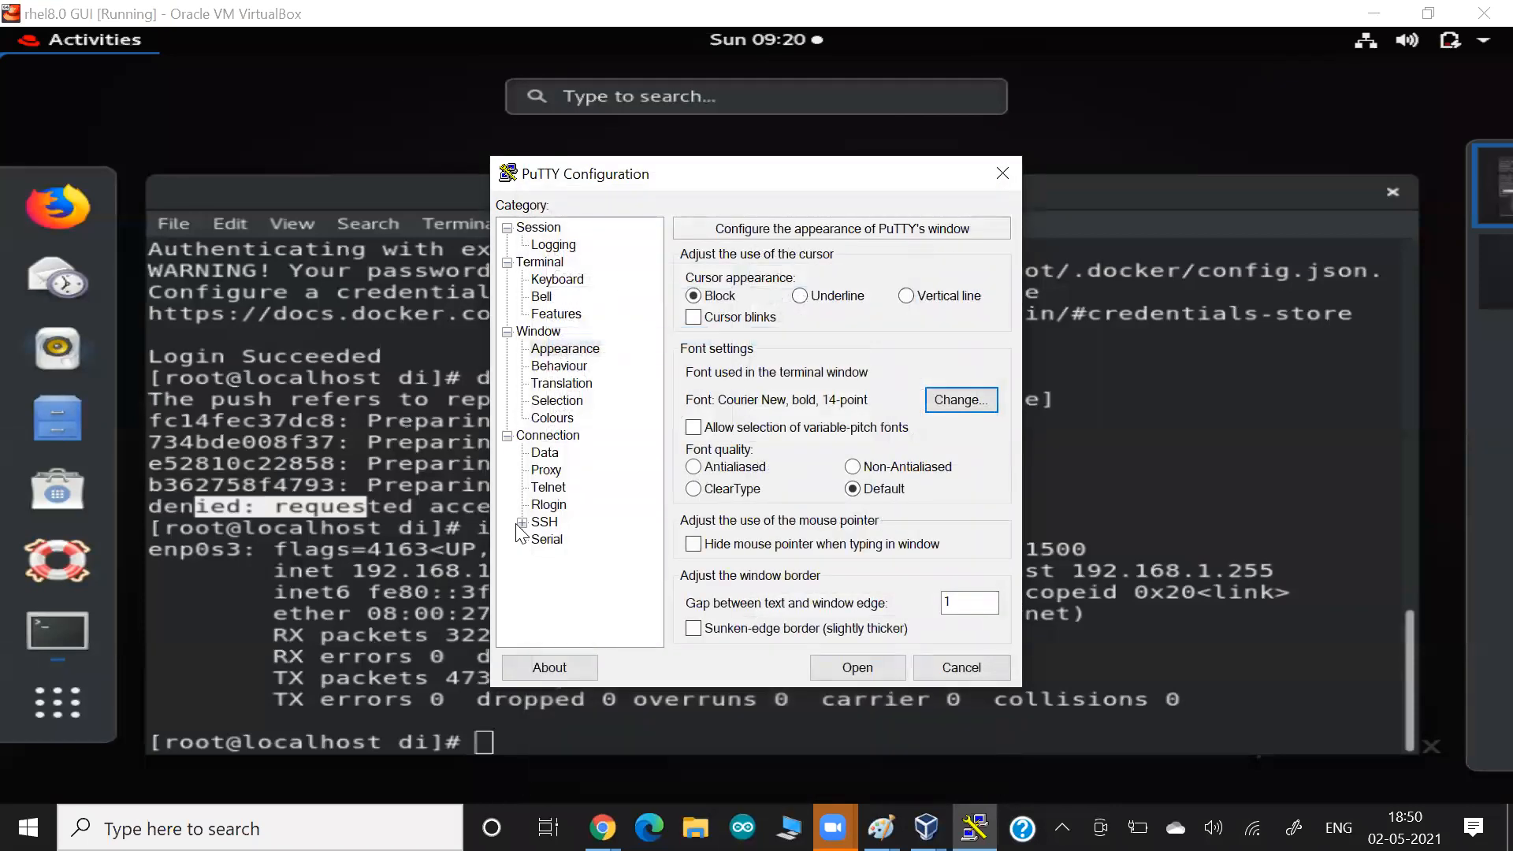
# Turn on the use of system colours for the PuTTY session.
pyautogui.click(522, 523)
pyautogui.click(551, 366)
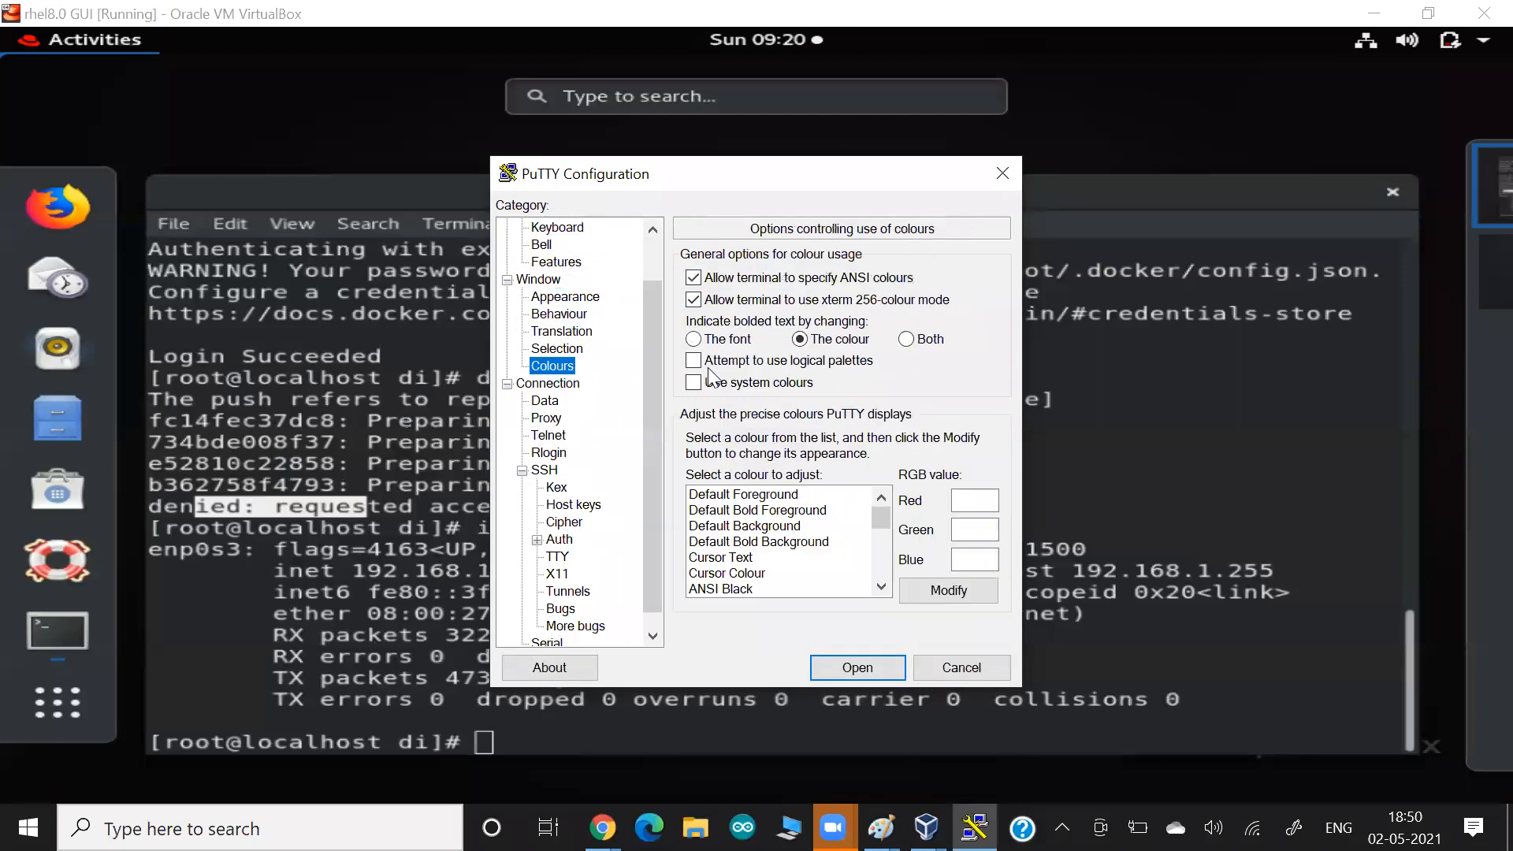
pyautogui.click(694, 383)
# Open the SSH session to the VM and log in as root with the account password.
pyautogui.click(849, 666)
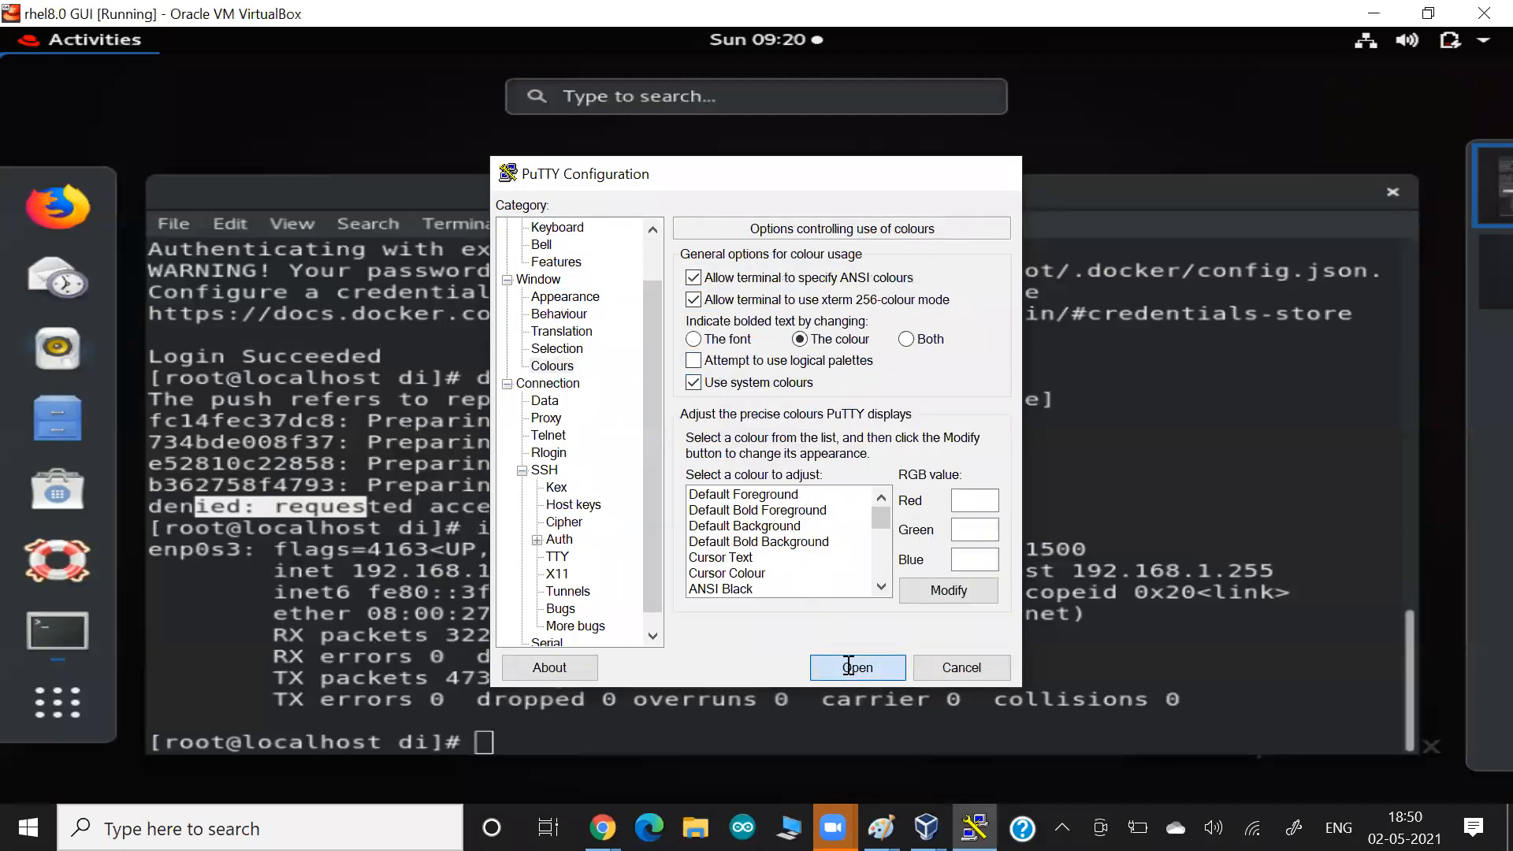
pyautogui.write('root')
pyautogui.press('Return')
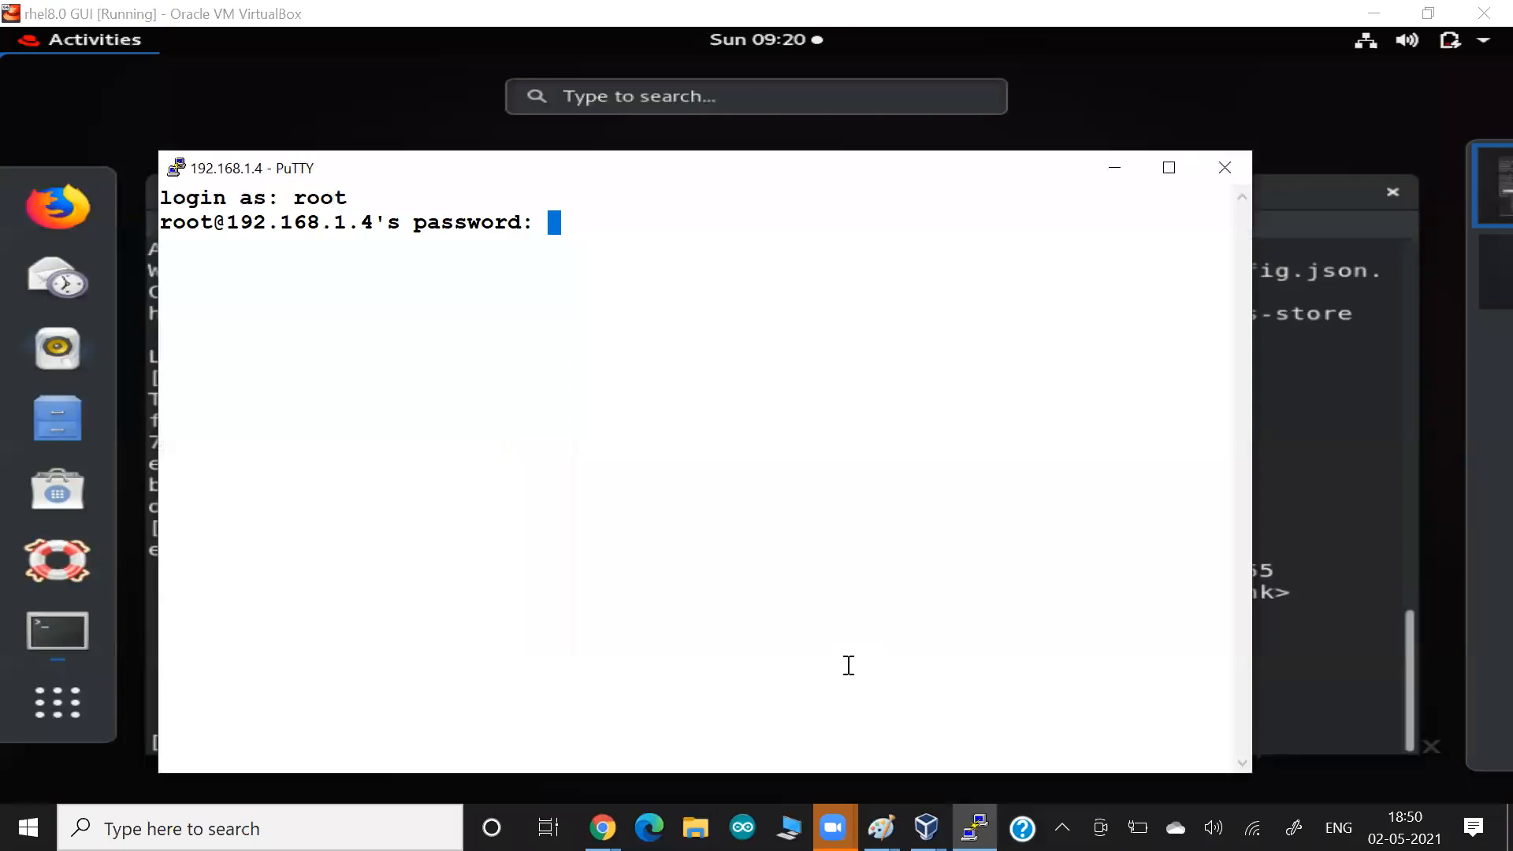
pyautogui.press('Return')
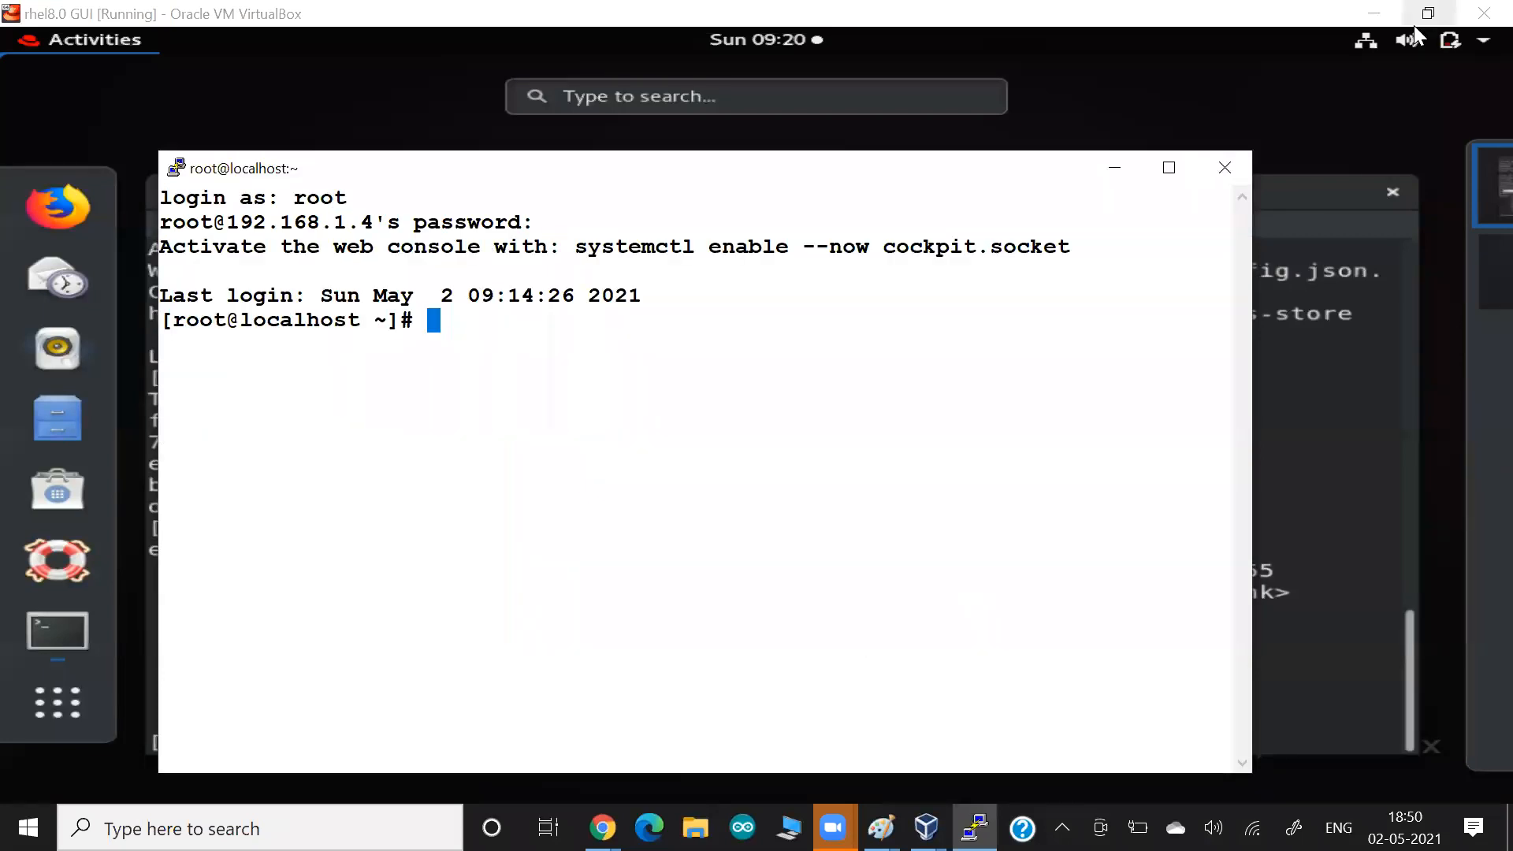
# Minimize the VM window and list the running Docker containers in the SSH session.
pyautogui.click(1374, 14)
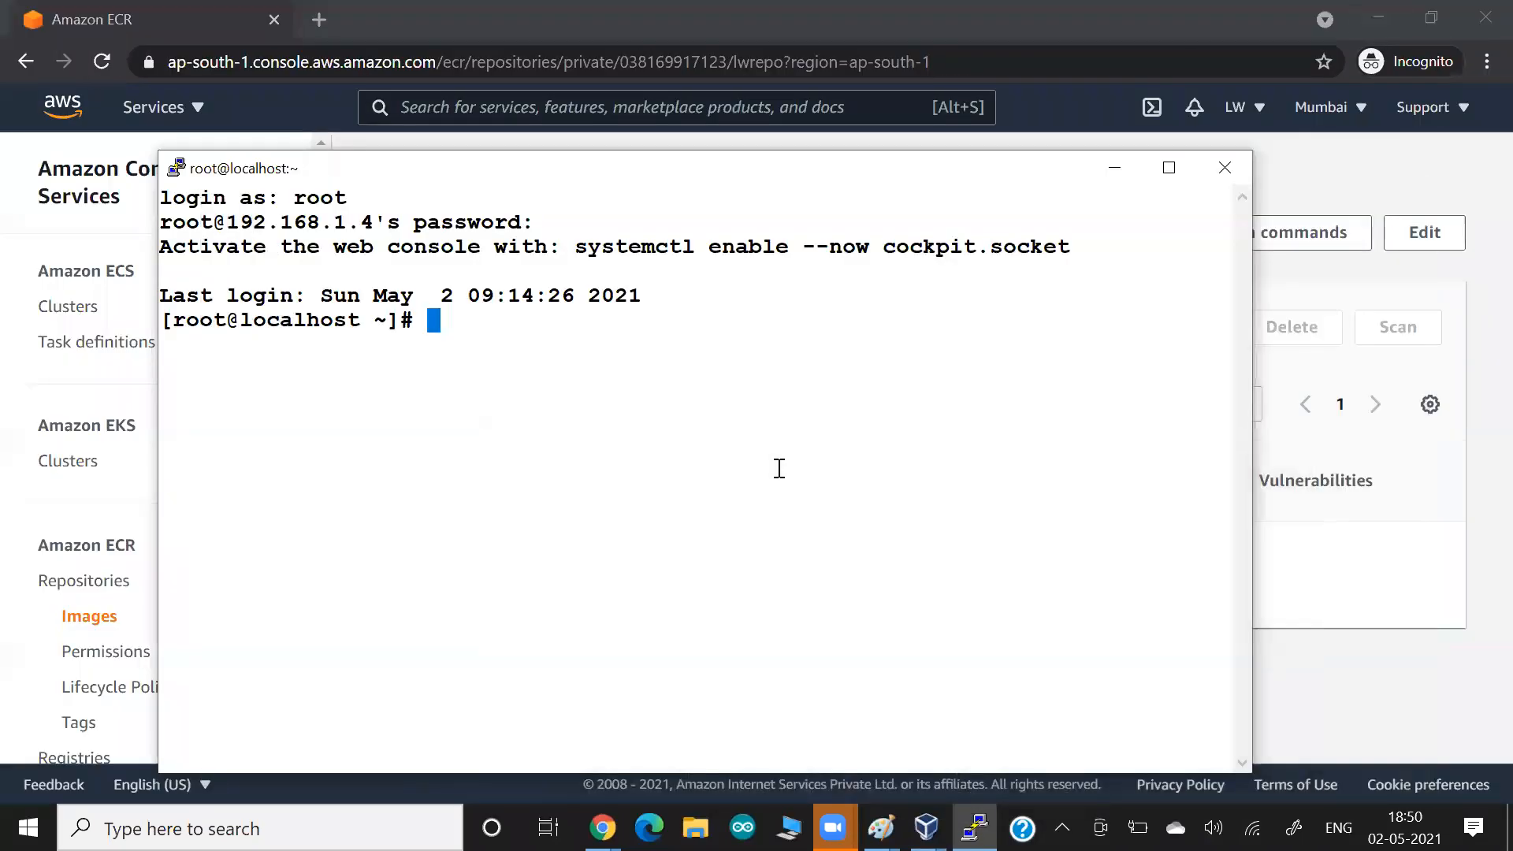
pyautogui.write('docker ps')
pyautogui.press('Return')
pyautogui.doubleClick(799, 419)
# List the local Docker images, filtering the output for aws with grep.
pyautogui.write('docker iamges')
pyautogui.press('BackSpace')
pyautogui.press('BackSpace')
pyautogui.press('BackSpace')
pyautogui.press('BackSpace')
pyautogui.press('BackSpace')
pyautogui.write('mages | ')
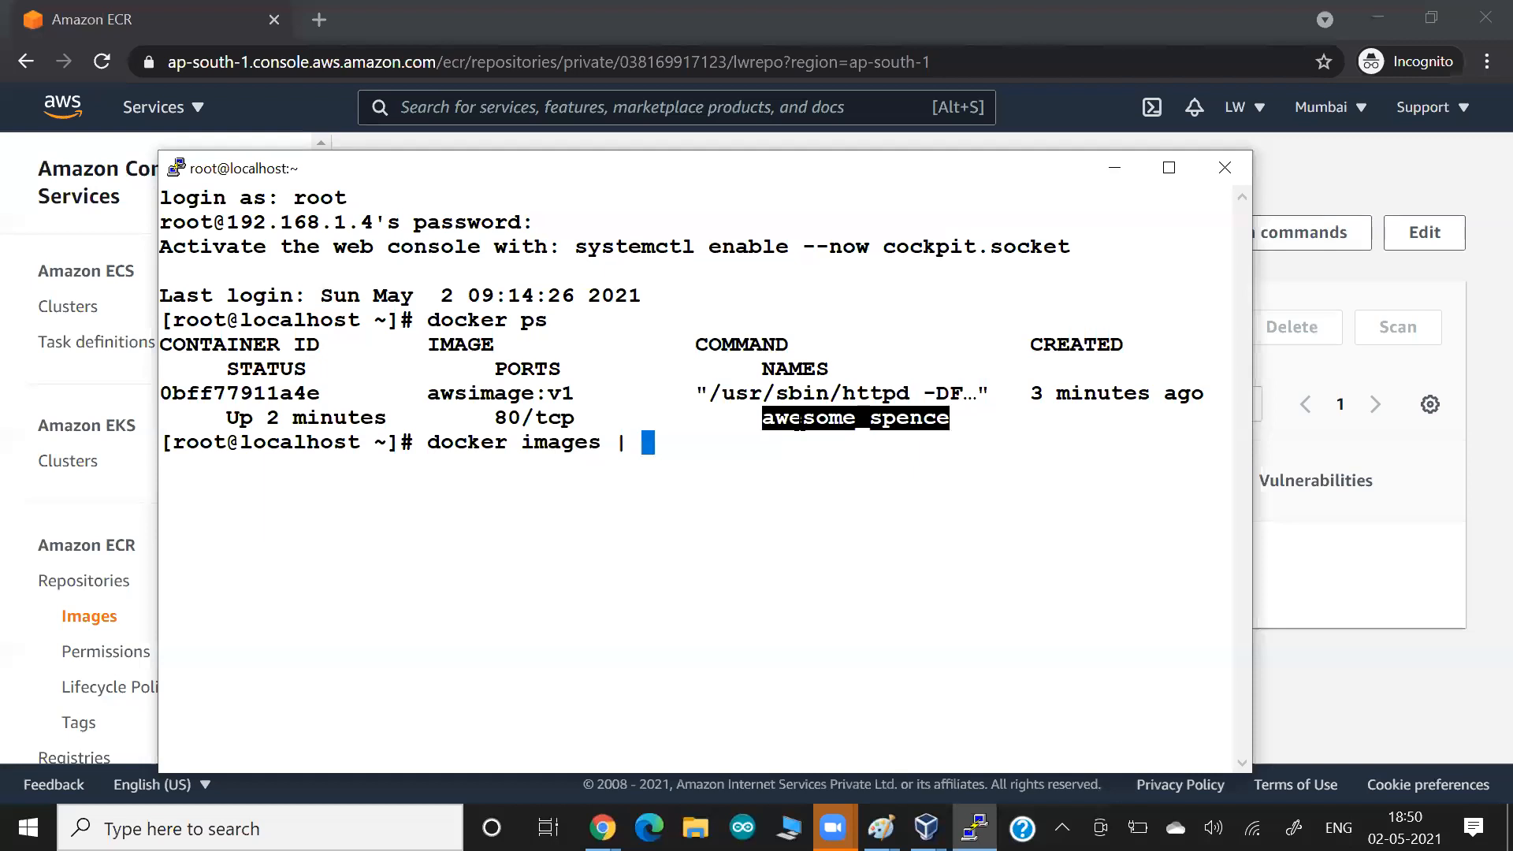
pyautogui.write('grep aws')
pyautogui.press('Return')
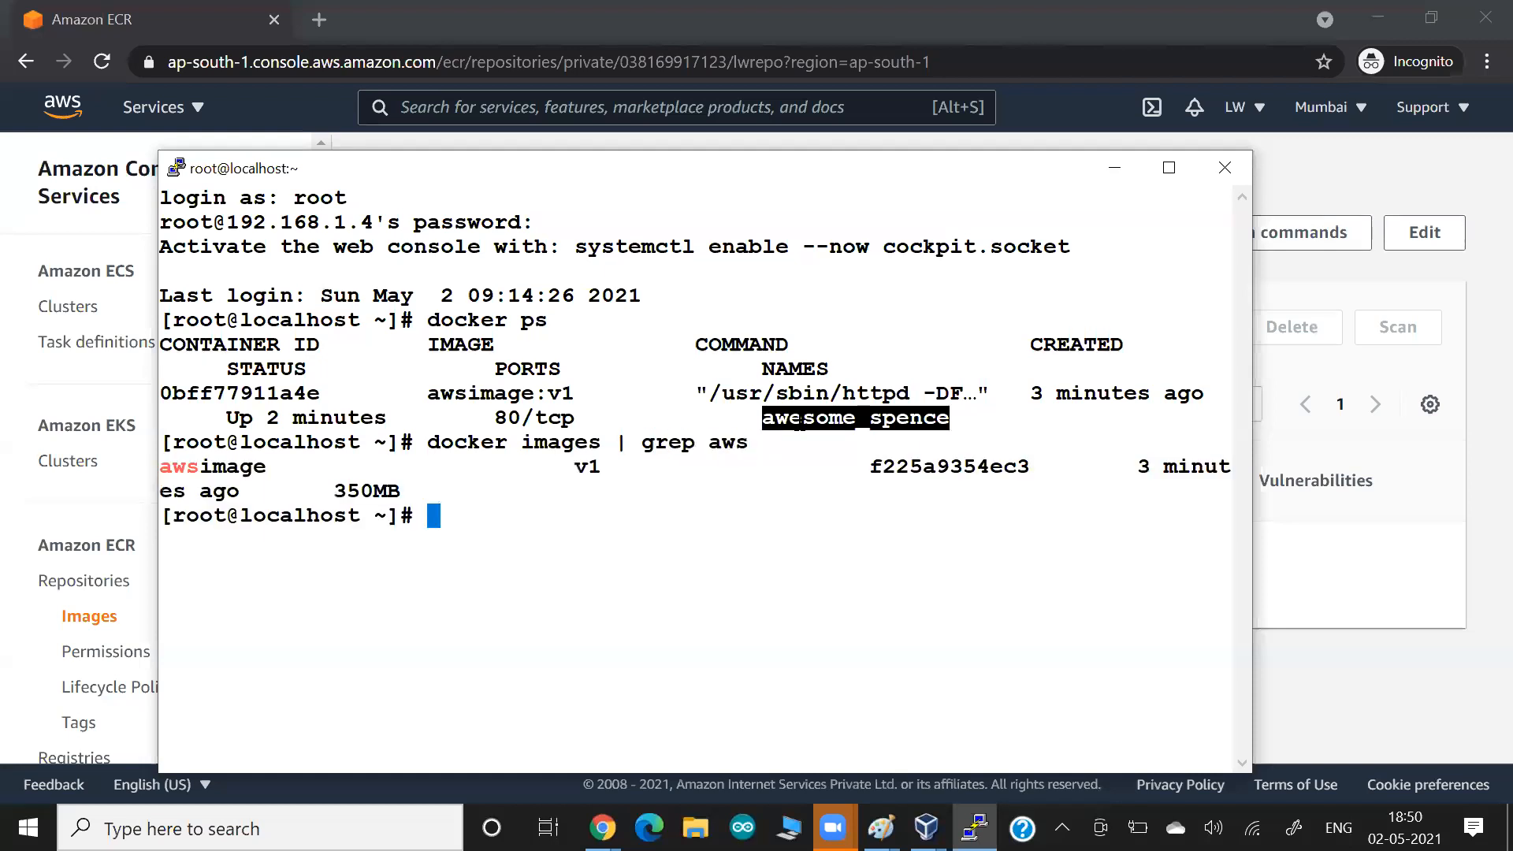
pyautogui.click(743, 455)
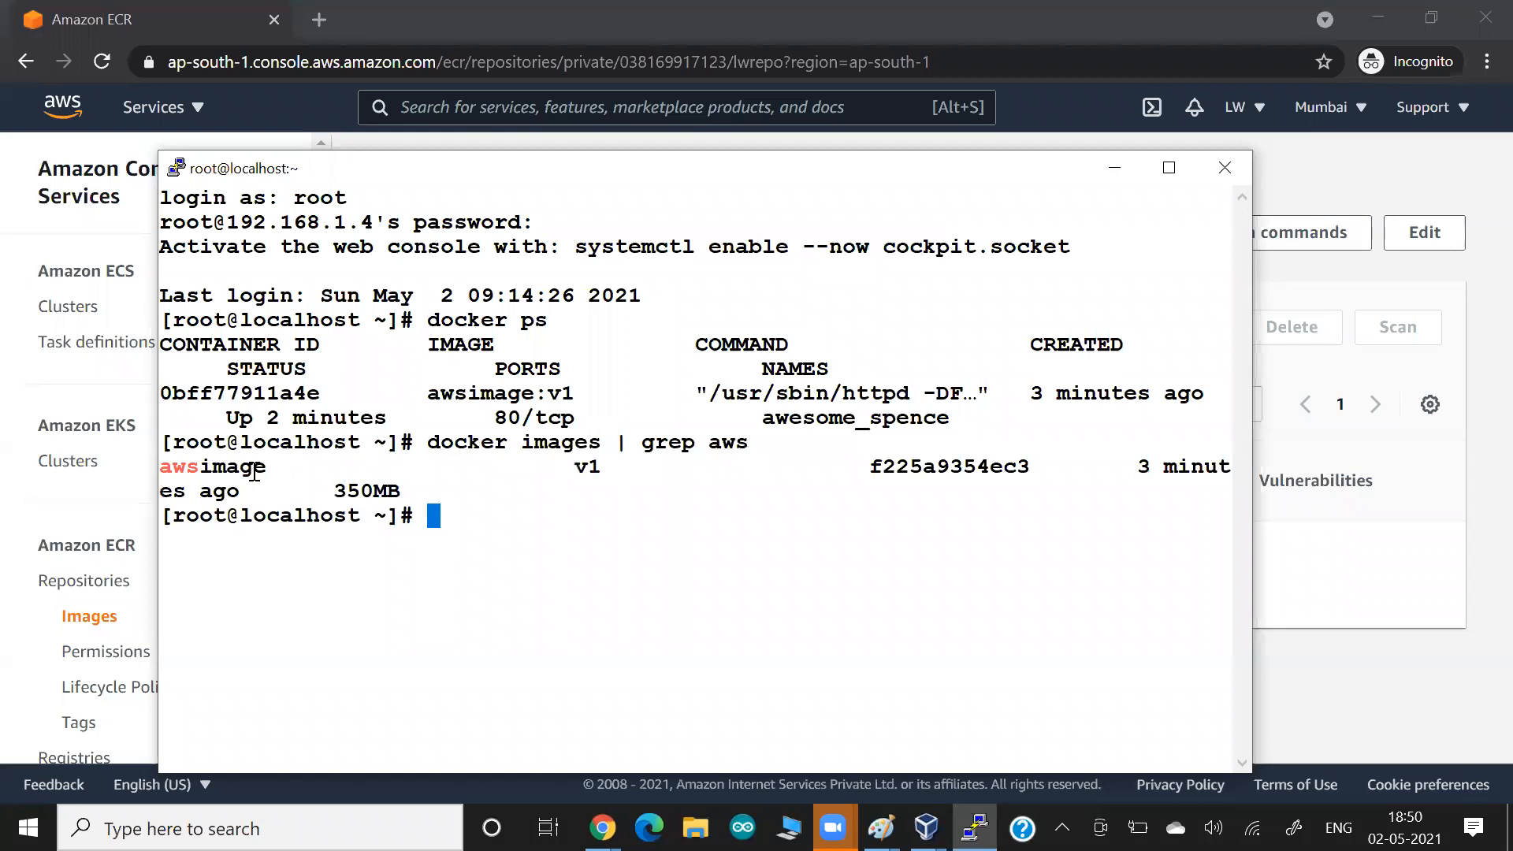
pyautogui.moveTo(246, 469); pyautogui.dragTo(333, 493)
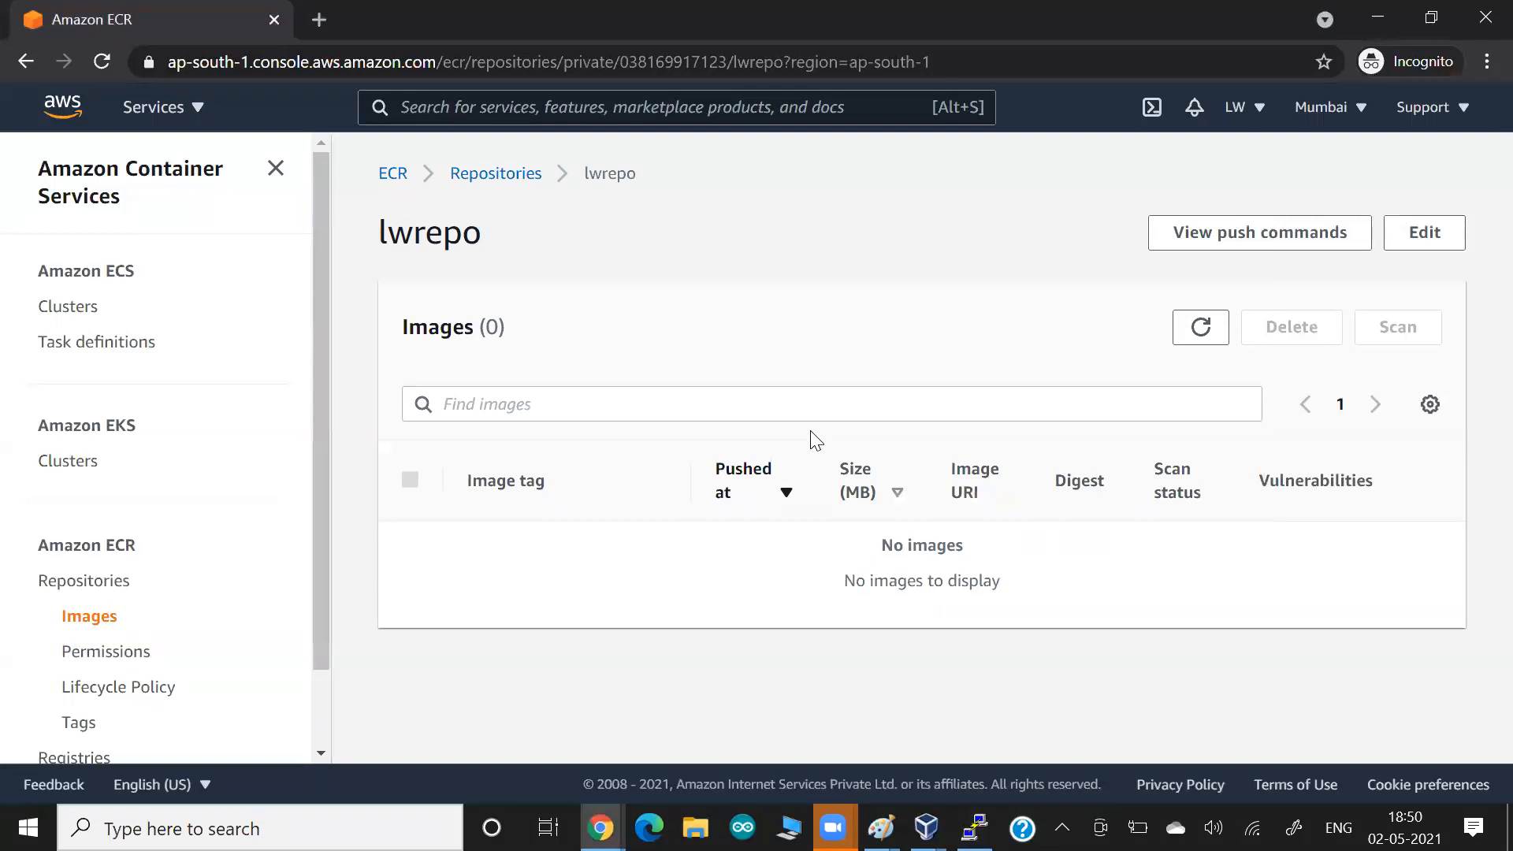
# View the lwrepo push commands for Windows and for macOS / Linux, and highlight the aws ecr get-login-password part for ap-south-1.
pyautogui.click(1230, 233)
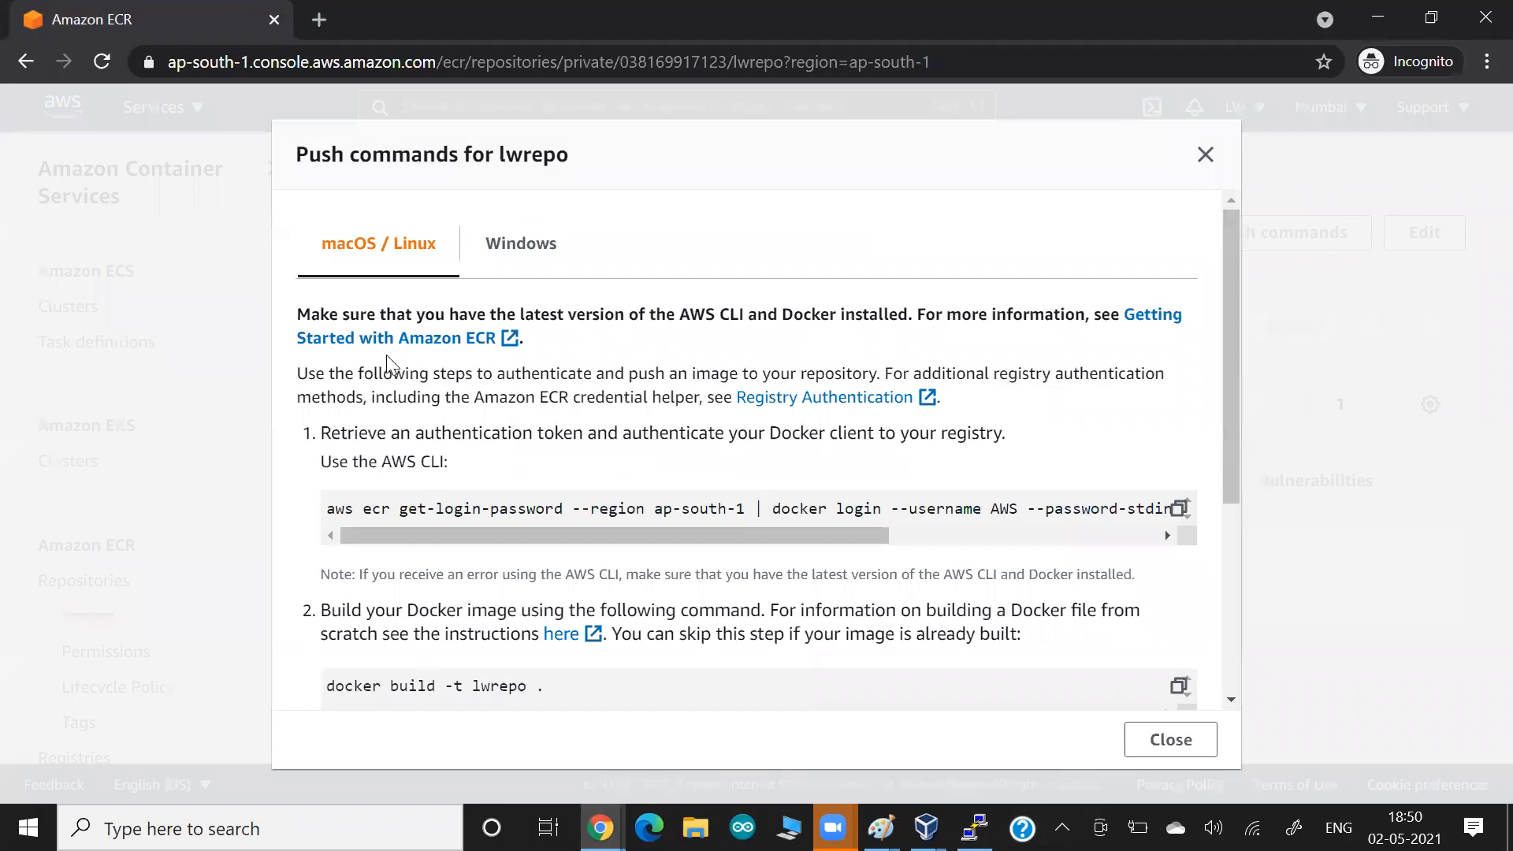
pyautogui.click(538, 258)
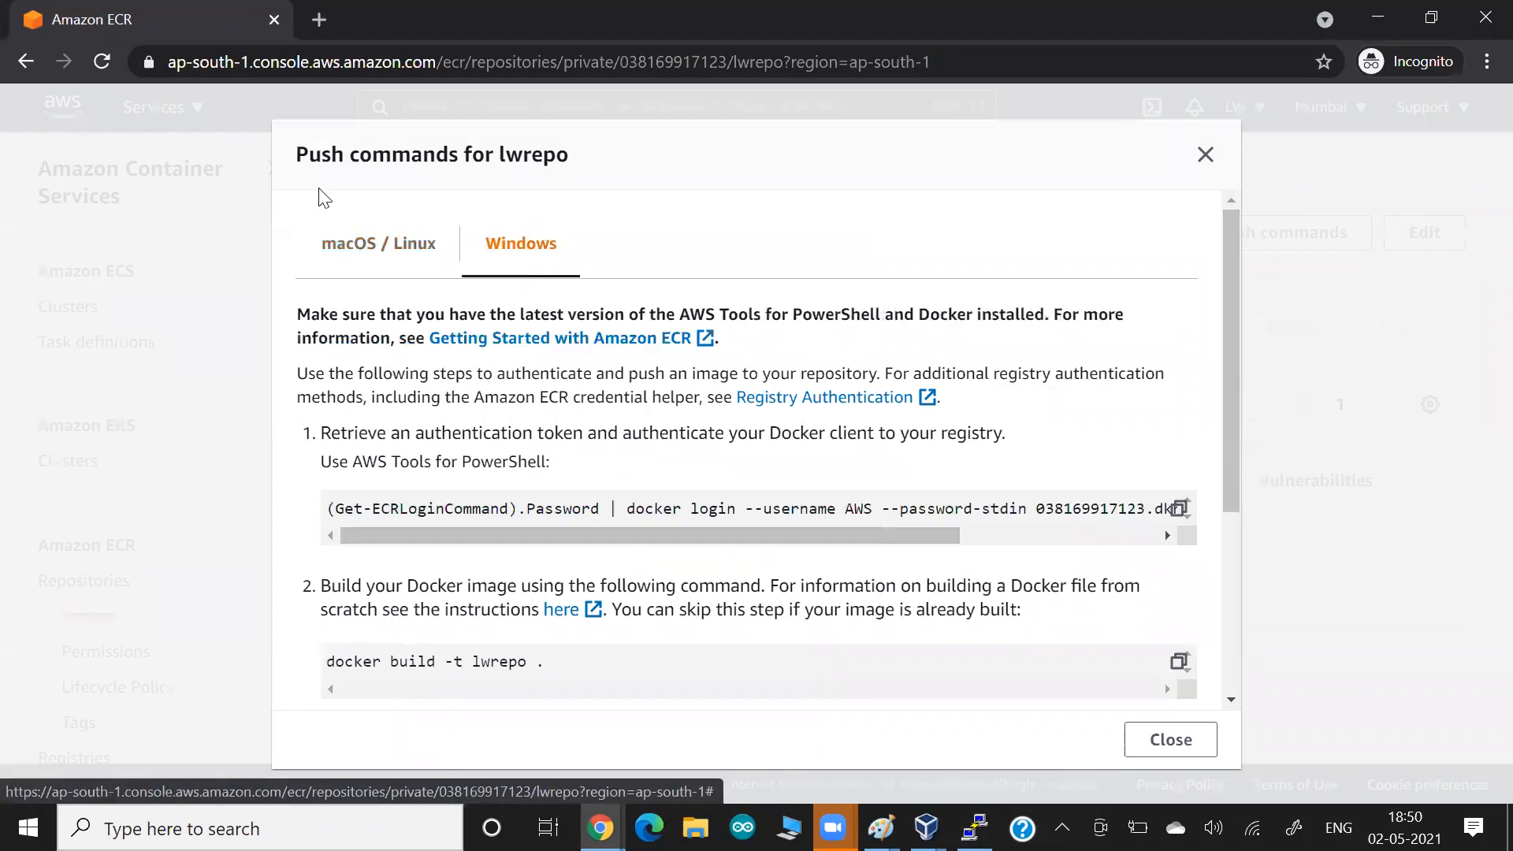
pyautogui.click(356, 246)
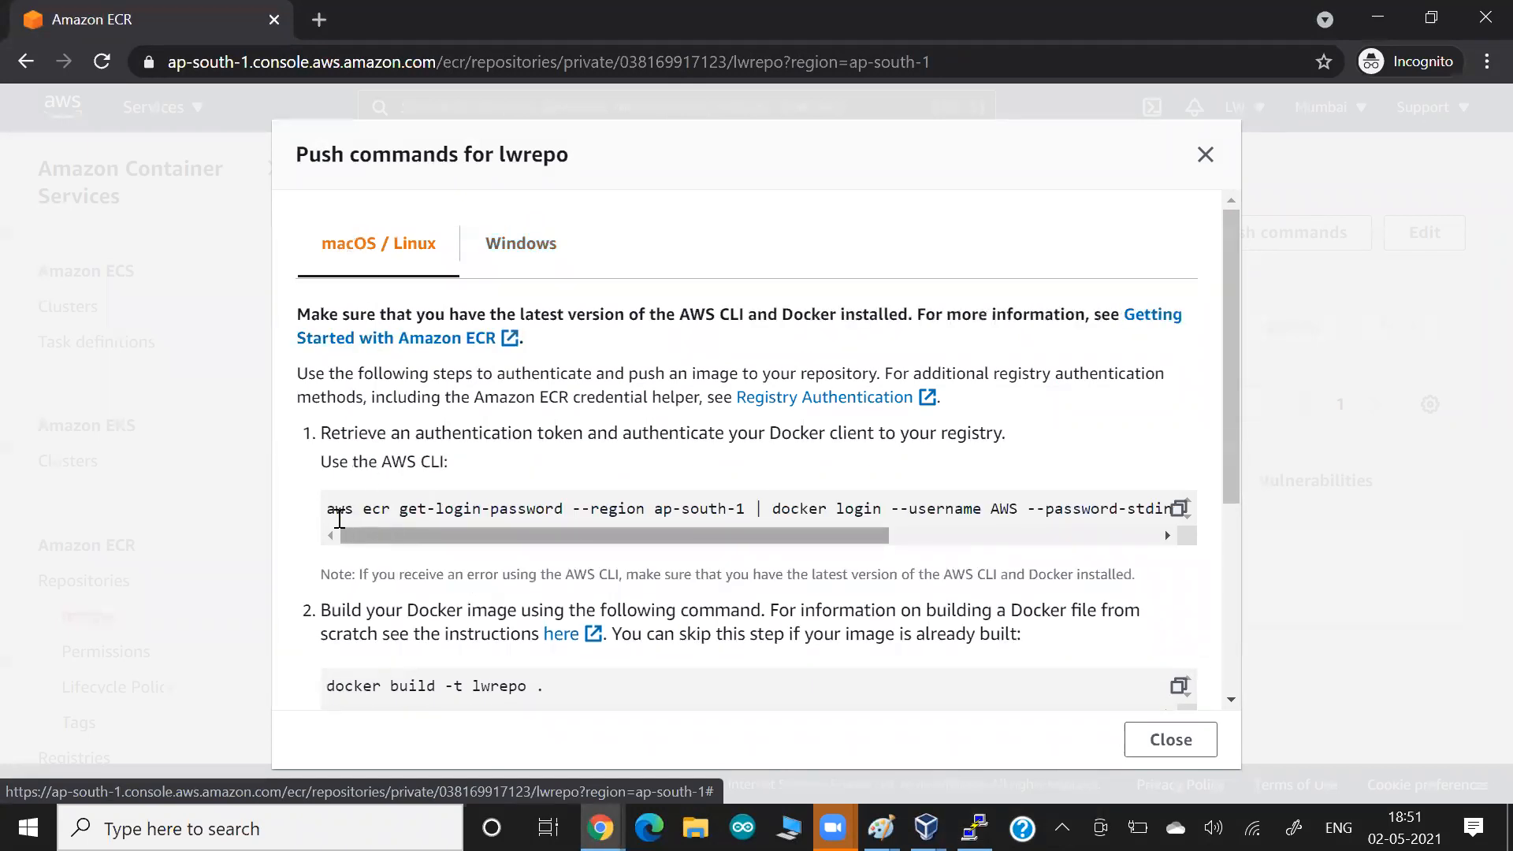
pyautogui.moveTo(331, 516); pyautogui.dragTo(749, 510)
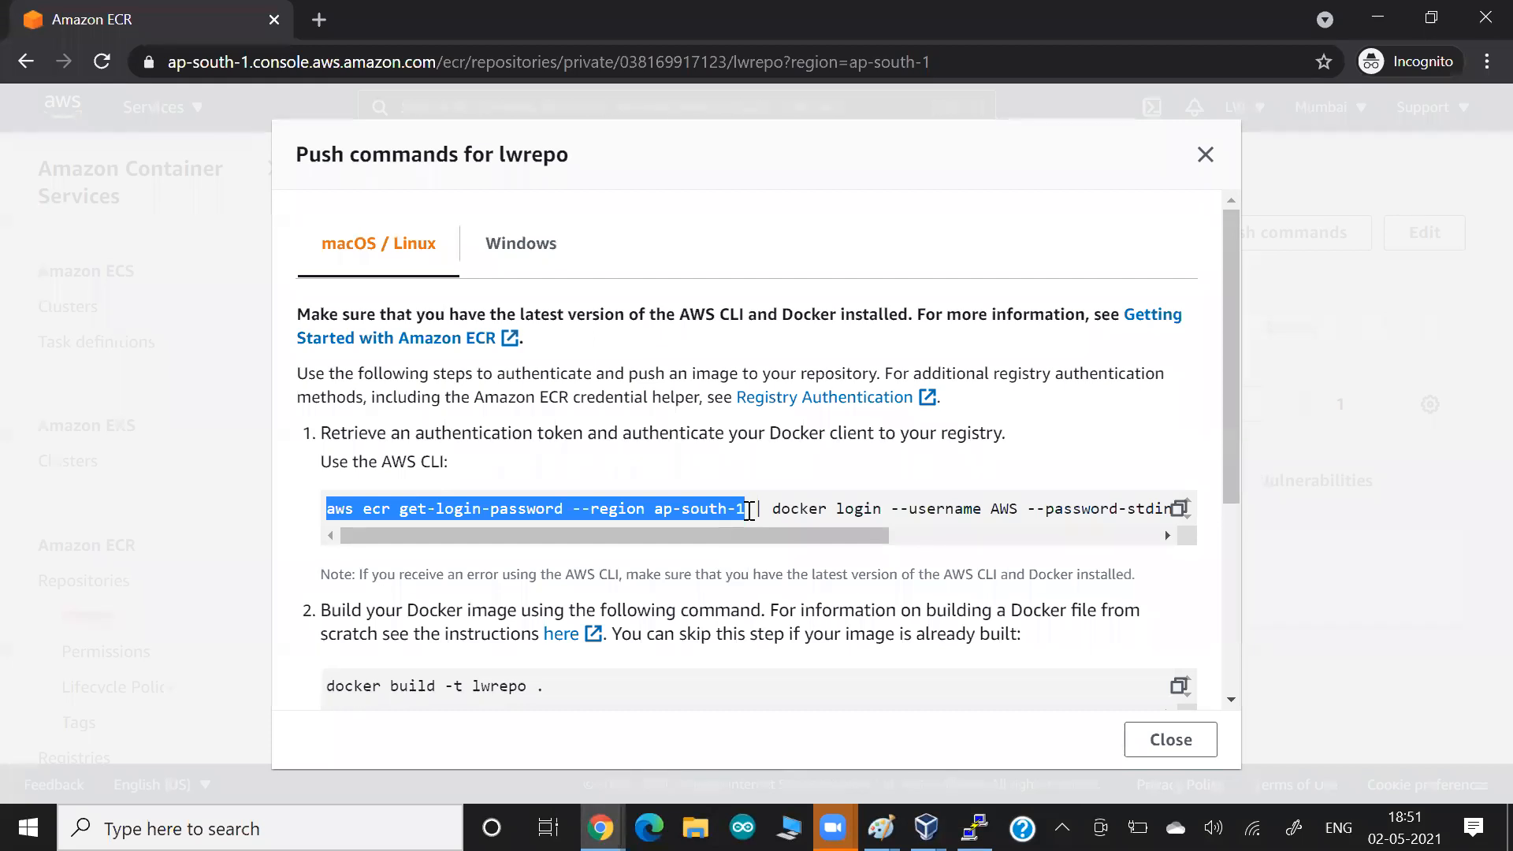
pyautogui.hotkey('alt', 'Tab')
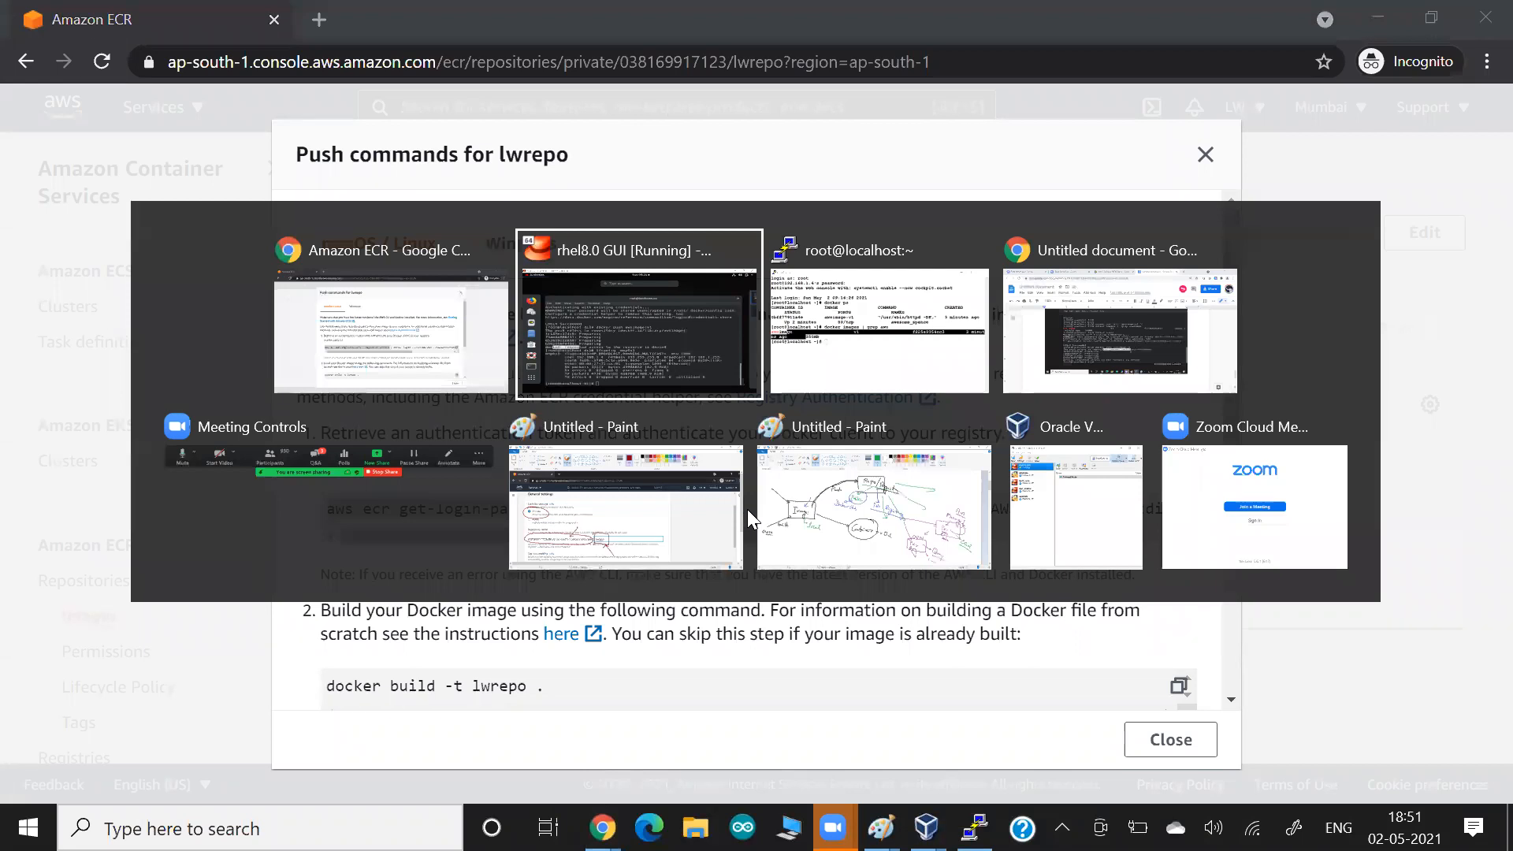
pyautogui.hotkey('alt', 'Tab')
pyautogui.hotkey('alt', 'Tab')
pyautogui.press('Tab')
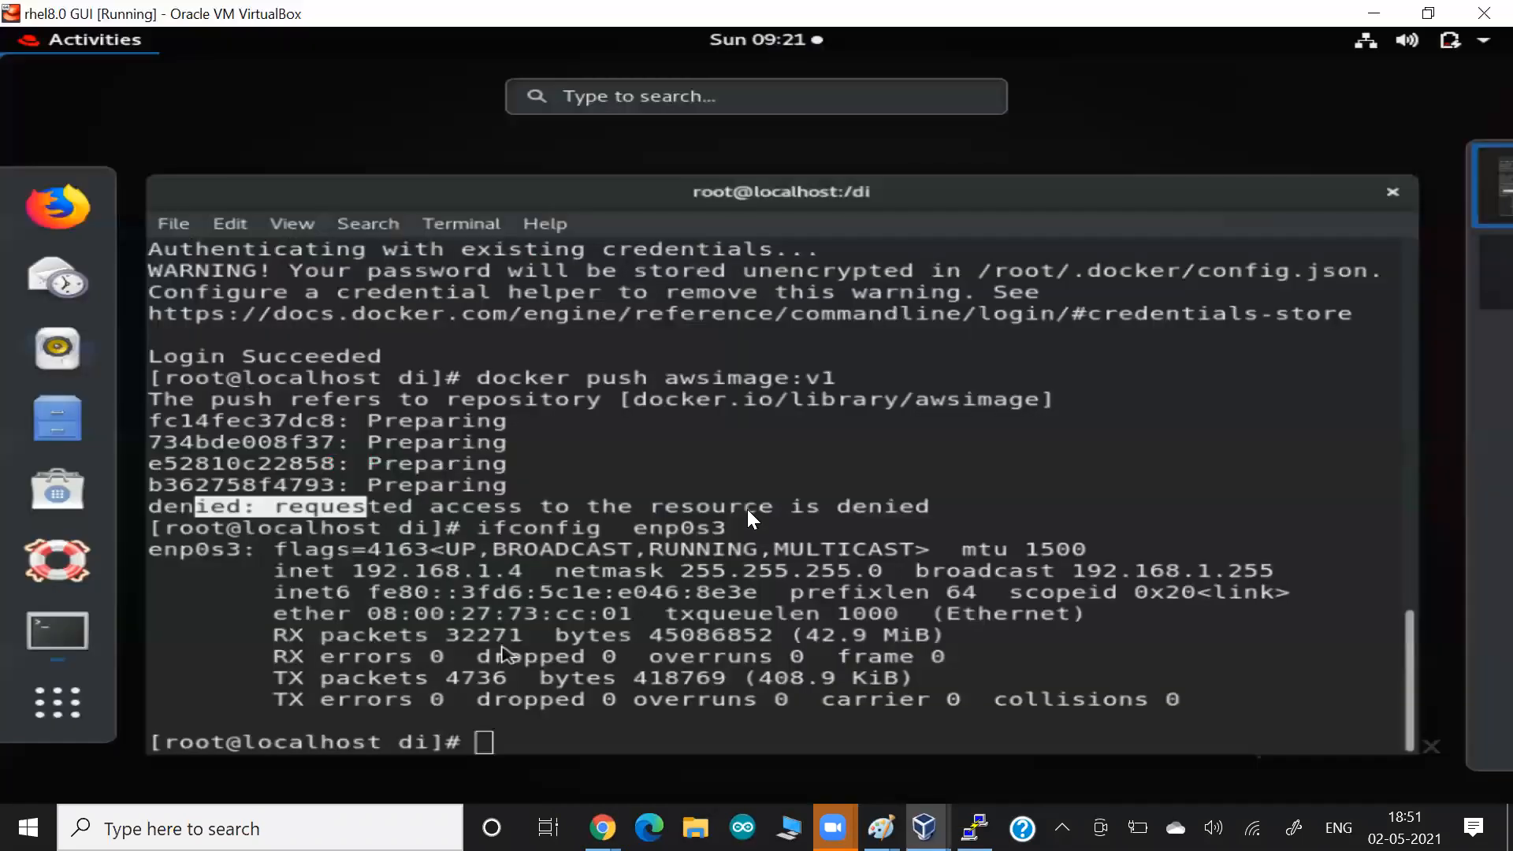
pyautogui.hotkey('alt', 'Tab')
pyautogui.press('Tab')
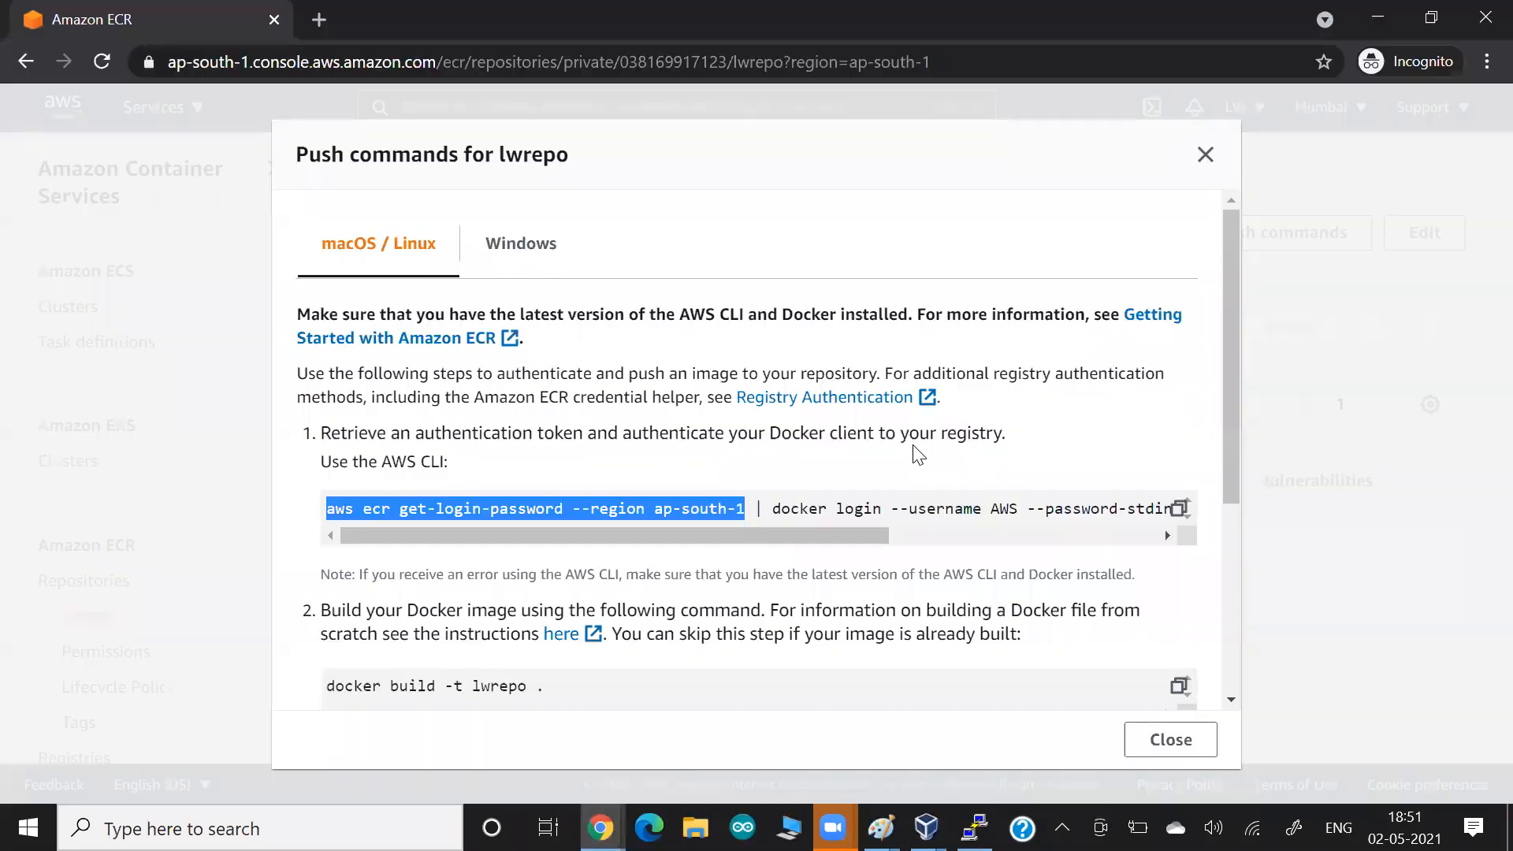
pyautogui.click(1204, 154)
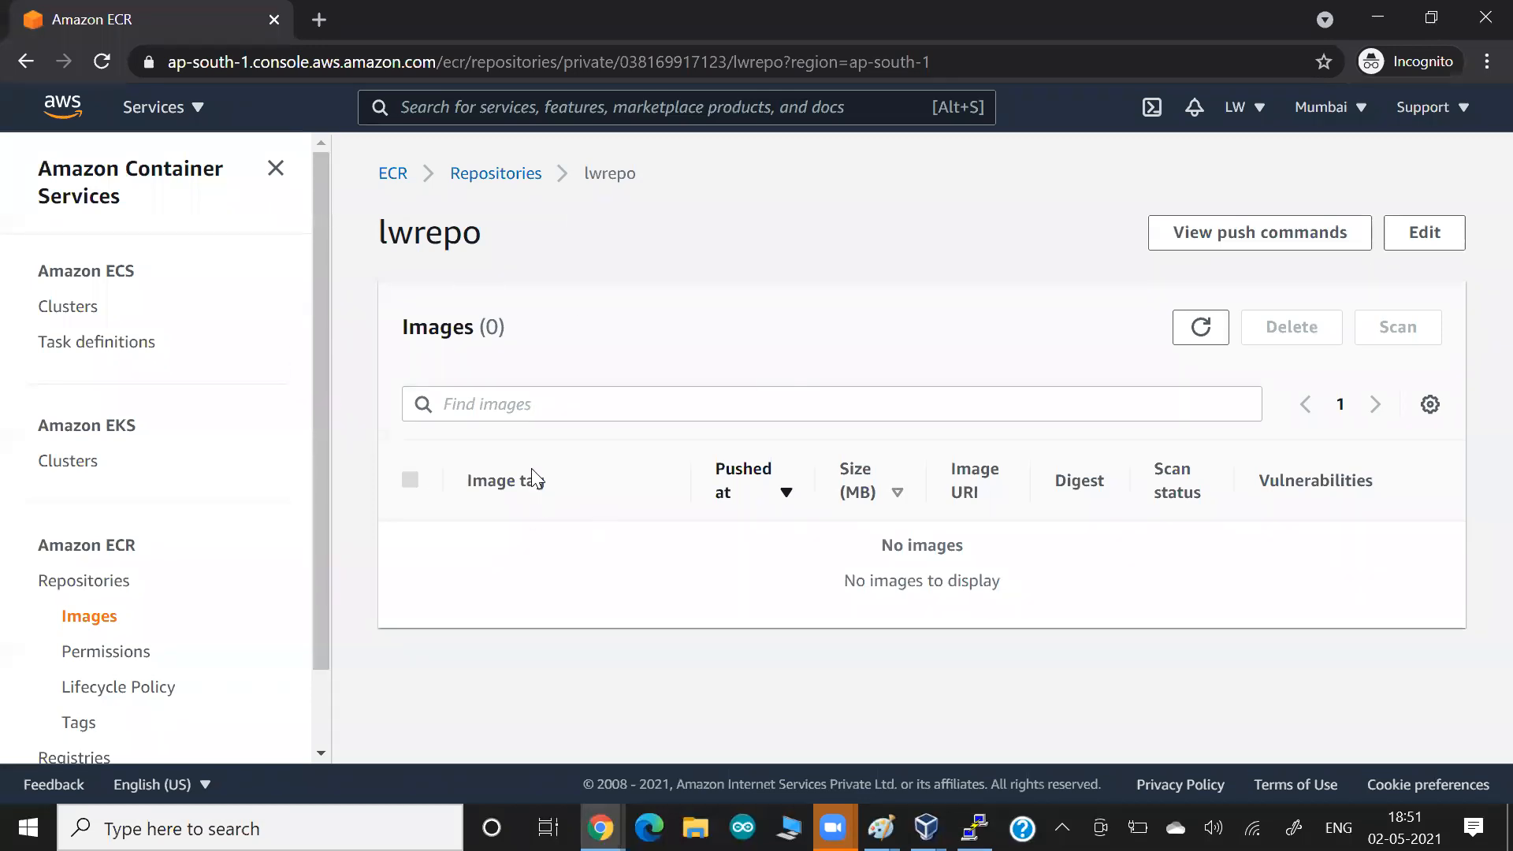
pyautogui.scroll(-1, 220, 529)
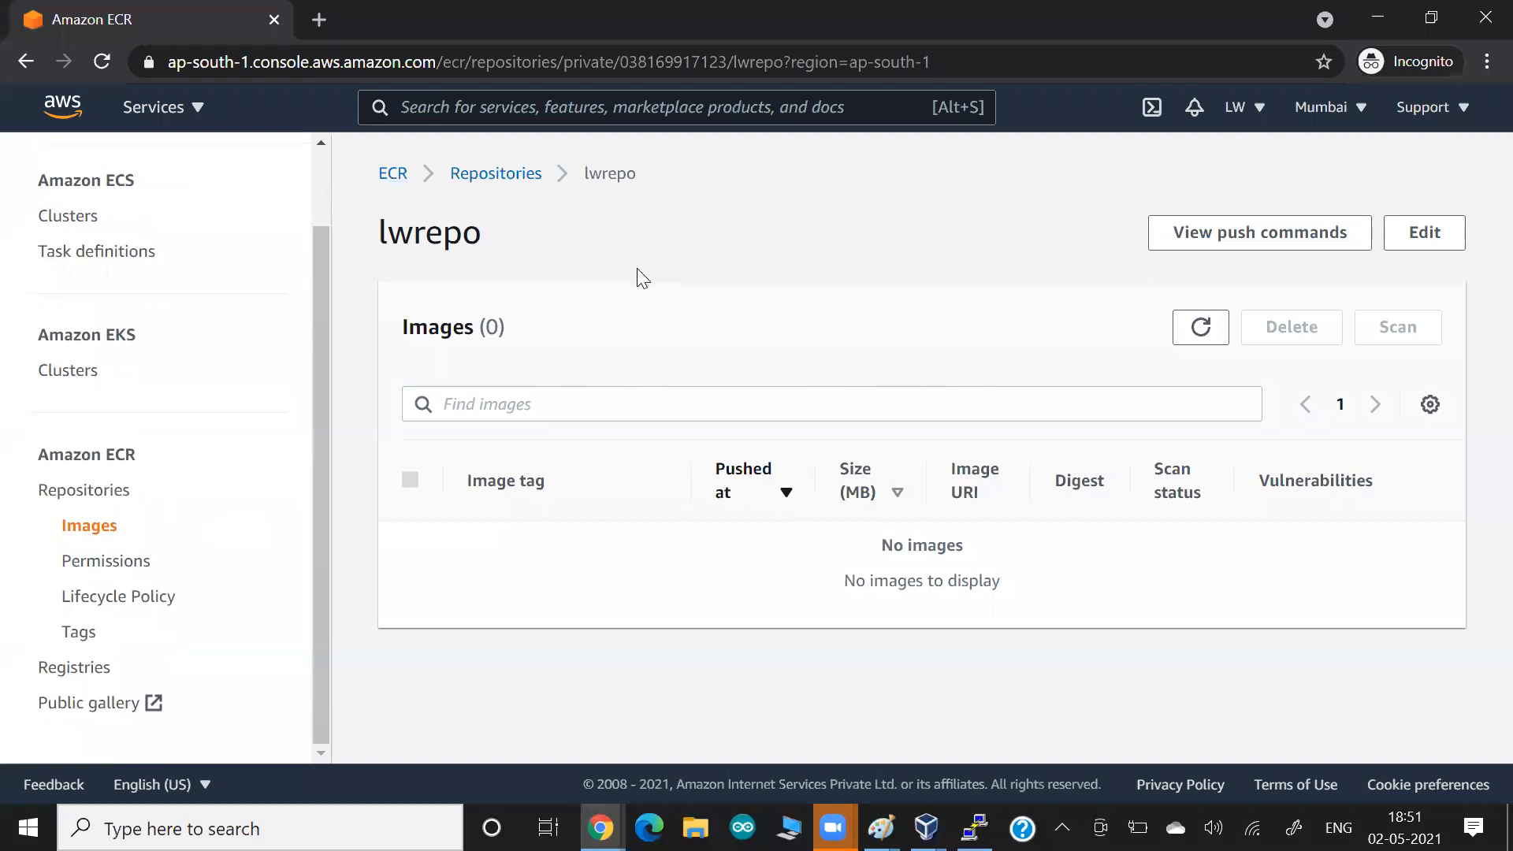
pyautogui.hotkey('alt', 'Tab')
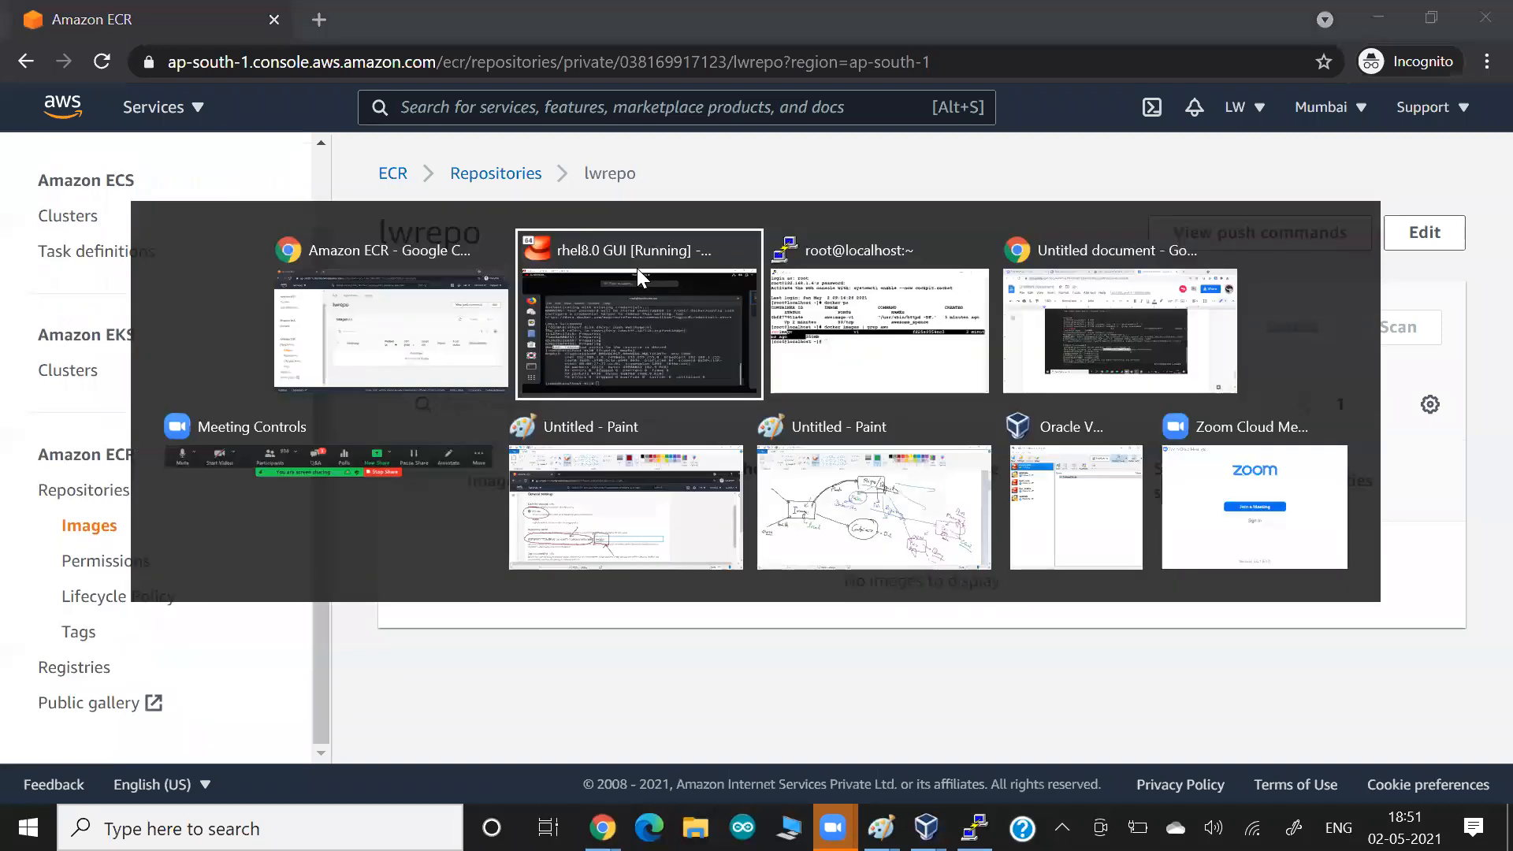
pyautogui.hotkey('alt', 'Tab')
pyautogui.hotkey('alt', 'Tab')
pyautogui.click(637, 276)
# Reopen the lwrepo push commands and examine the get-login-password call, the docker login options and the registry address.
pyautogui.click(1256, 233)
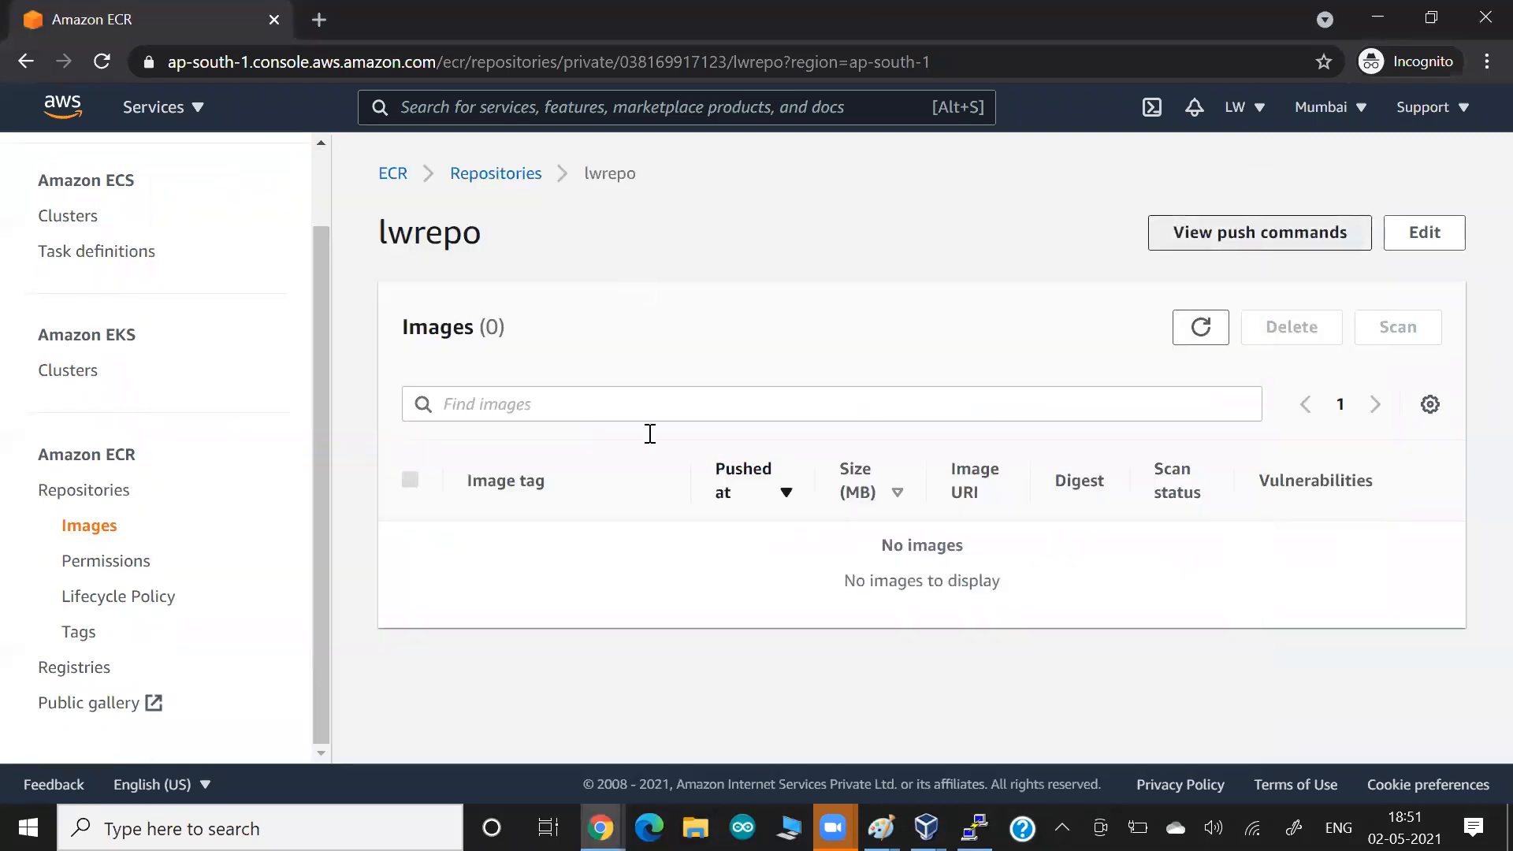
pyautogui.moveTo(325, 508); pyautogui.dragTo(734, 483)
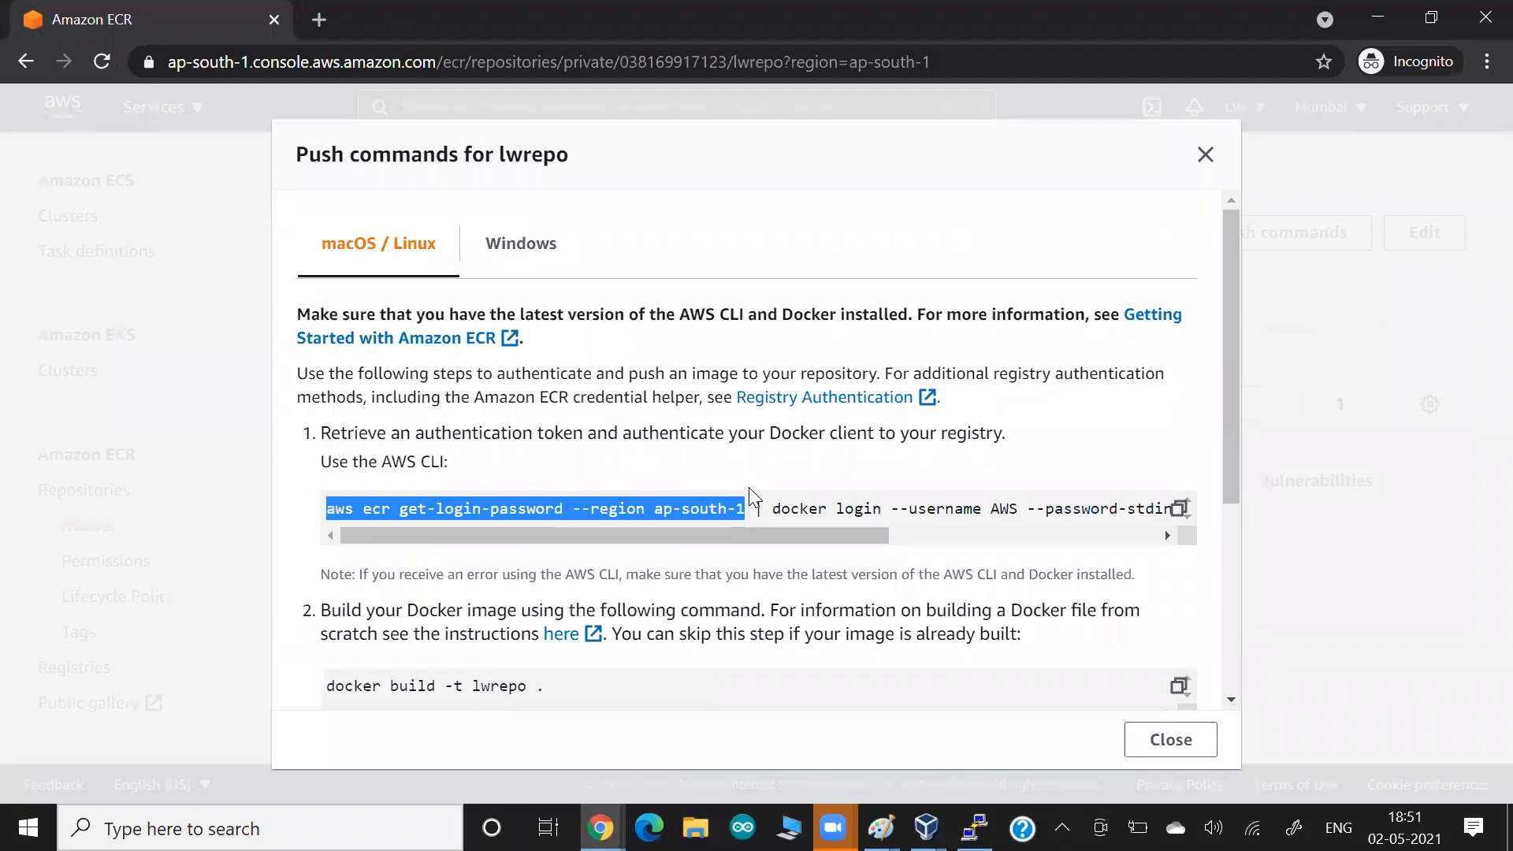
pyautogui.moveTo(771, 509); pyautogui.dragTo(1135, 556)
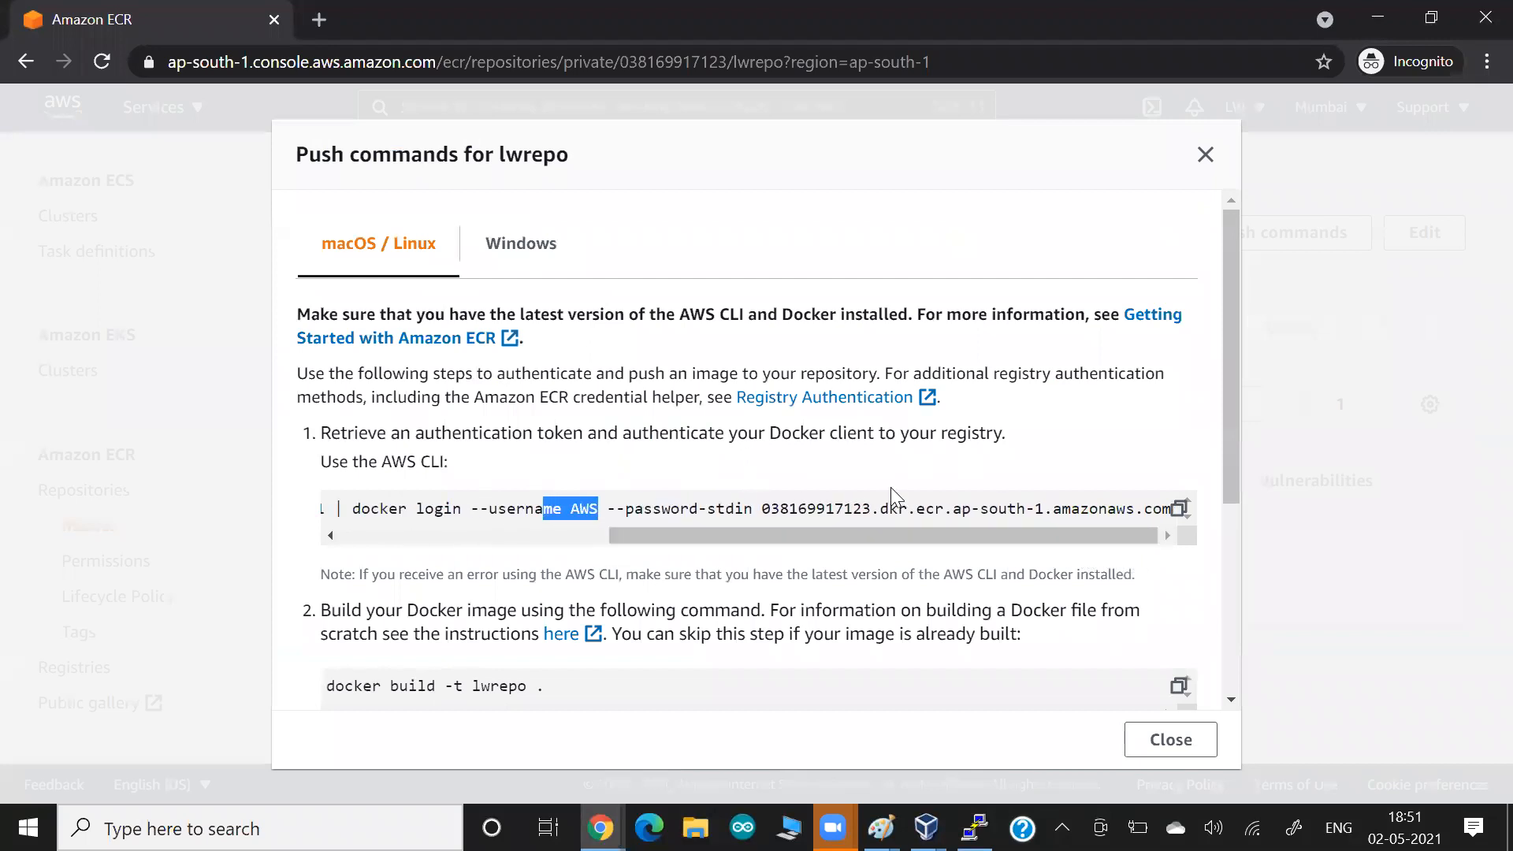
pyautogui.moveTo(761, 509); pyautogui.dragTo(1166, 520)
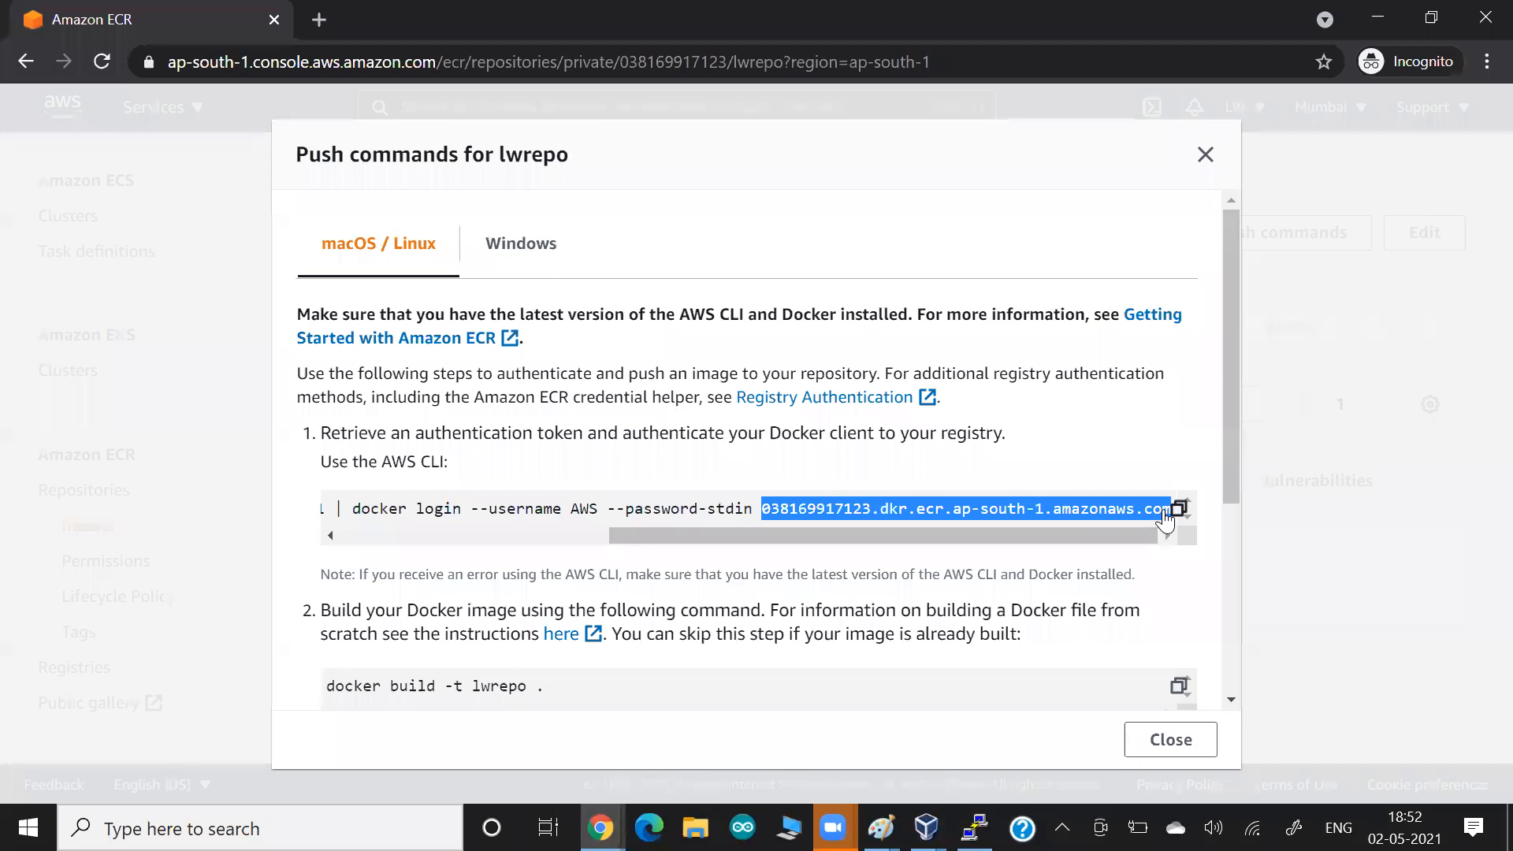
# Switch to the PuTTY session and run docker login without a registry address.
pyautogui.hotkey('alt', 'Tab')
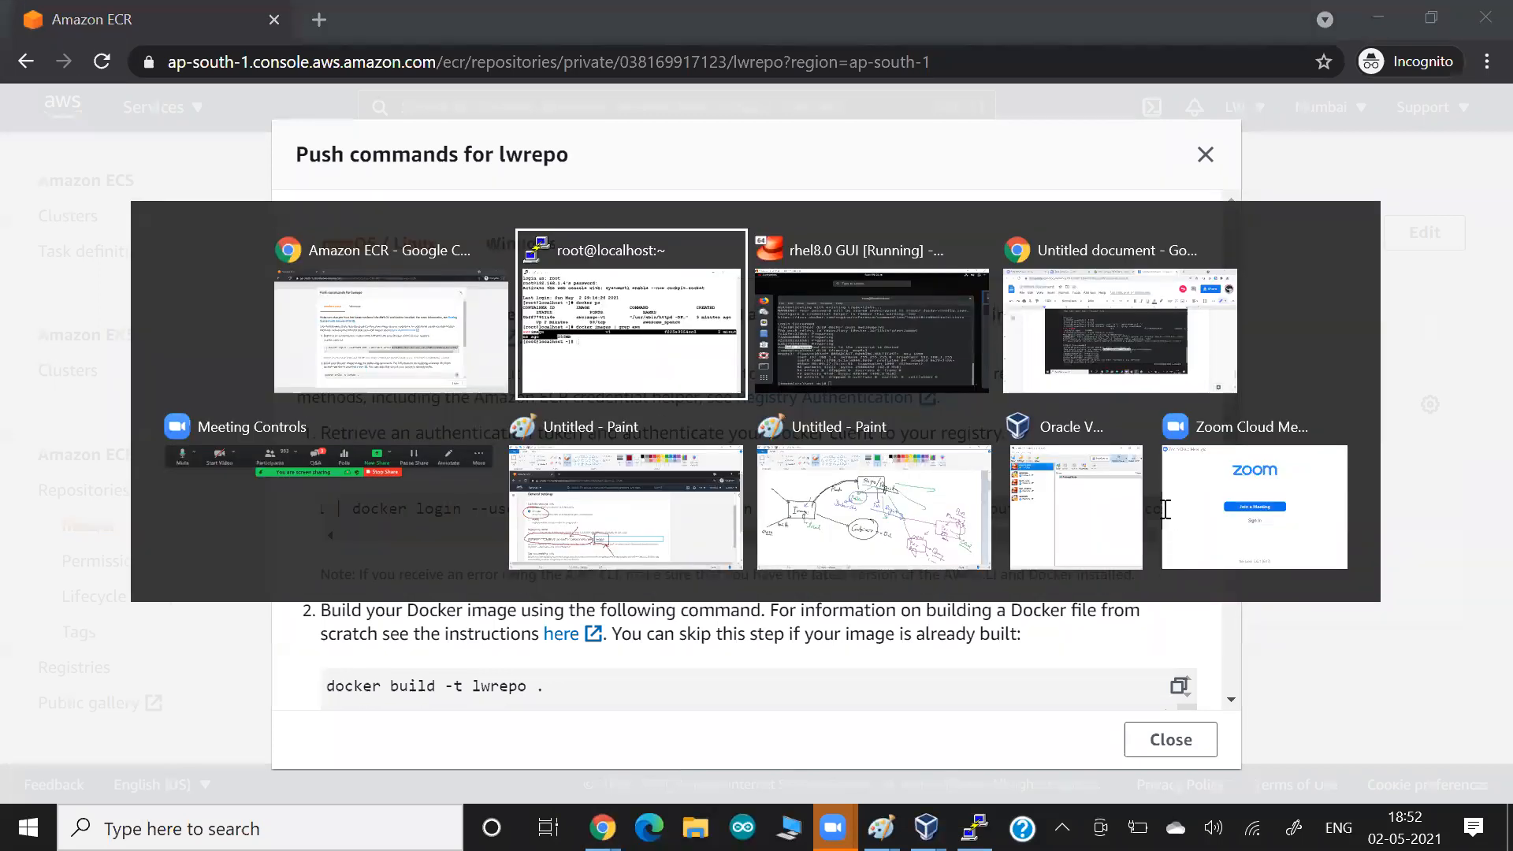
pyautogui.write('doce')
pyautogui.press('BackSpace')
pyautogui.write('ker login')
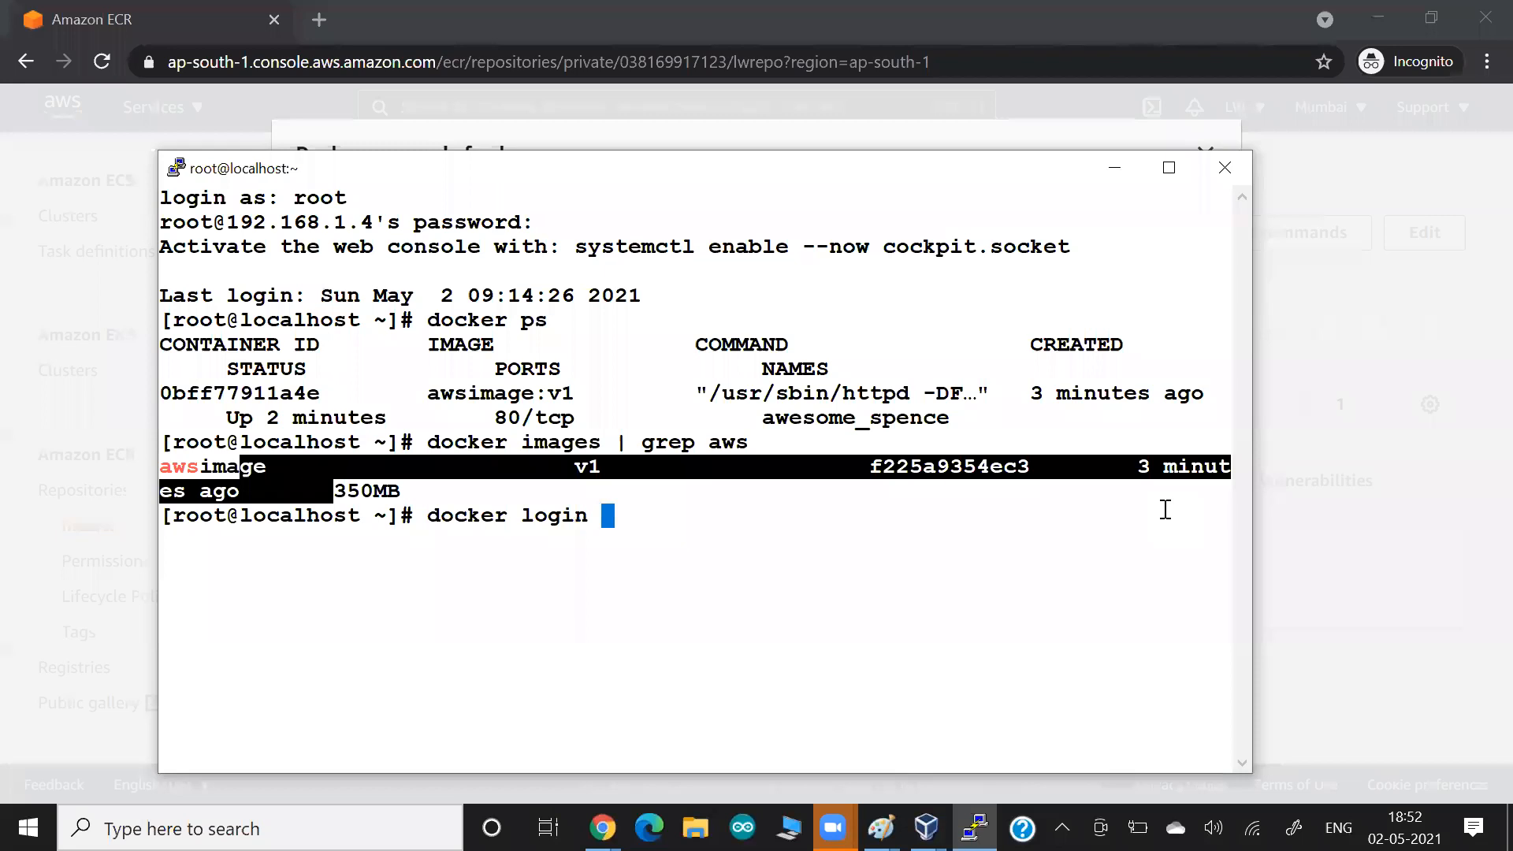
pyautogui.press('Return')
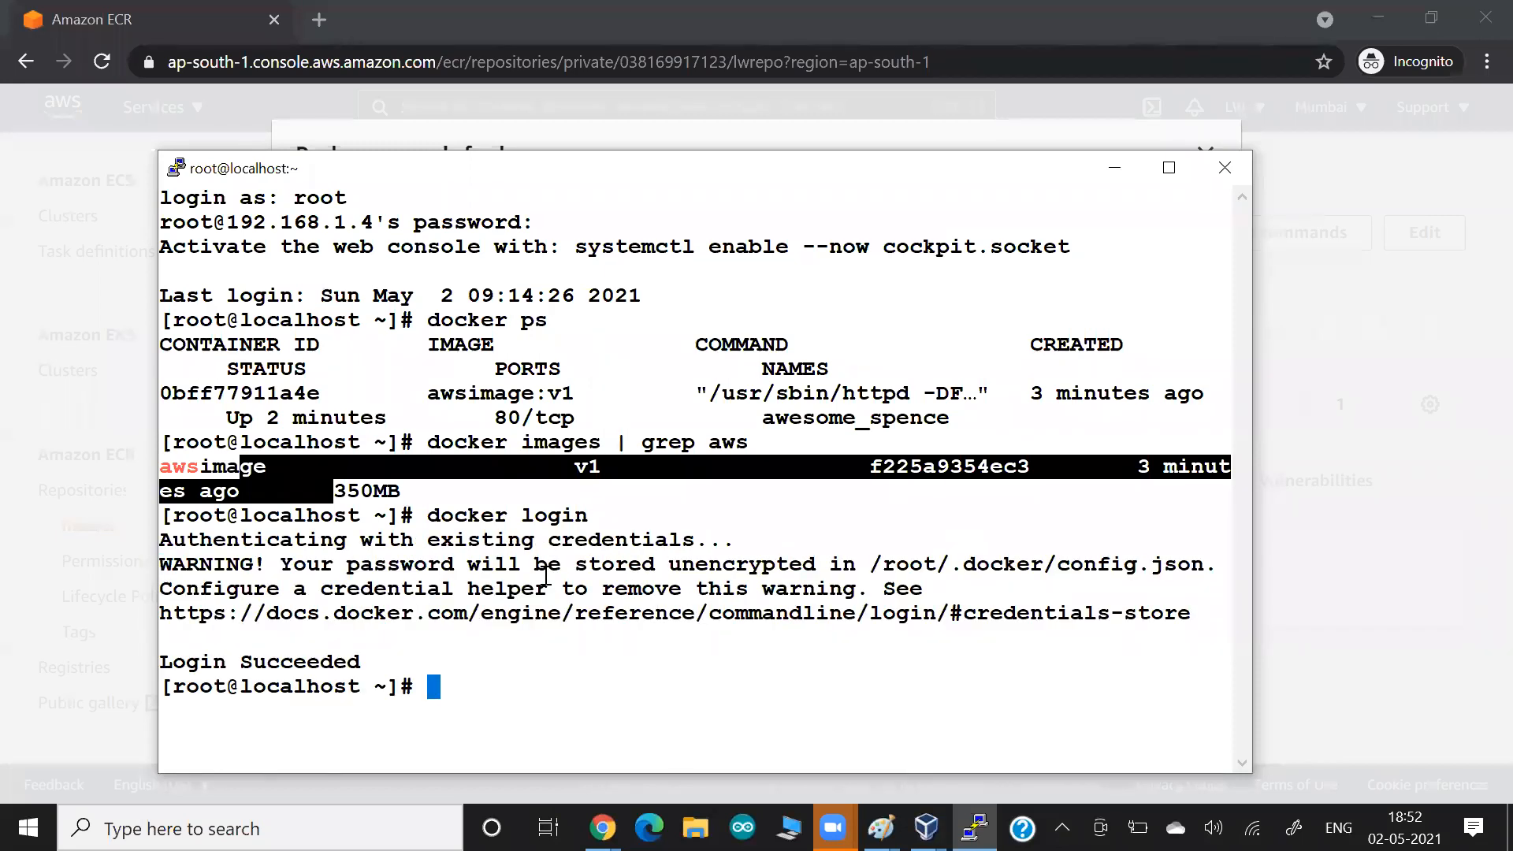
pyautogui.moveTo(549, 539); pyautogui.dragTo(735, 538)
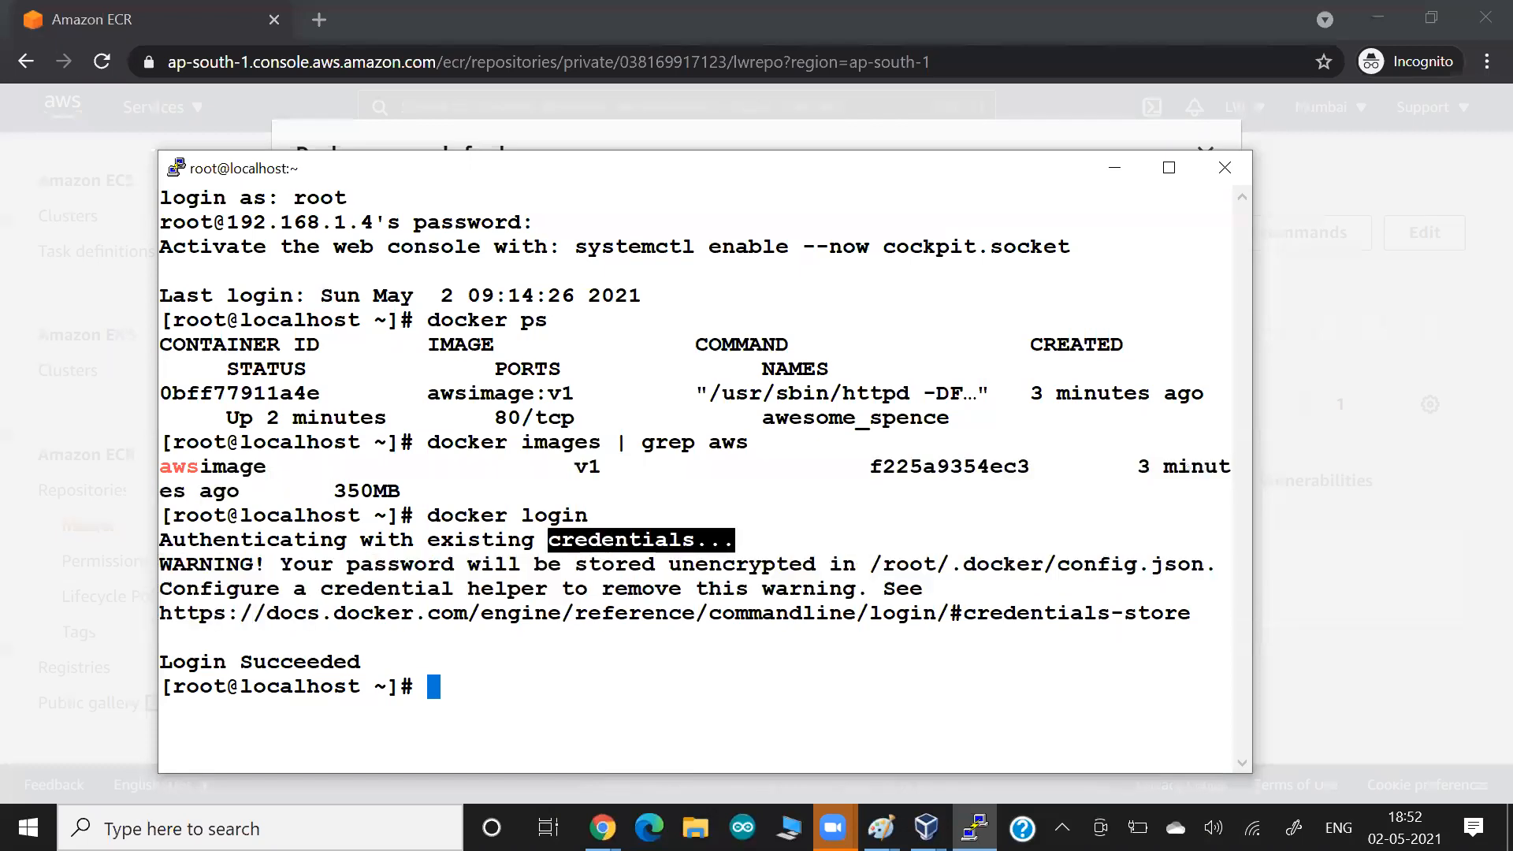
# Run docker info to examine the default registry, and clear the terminal.
pyautogui.write('docker info')
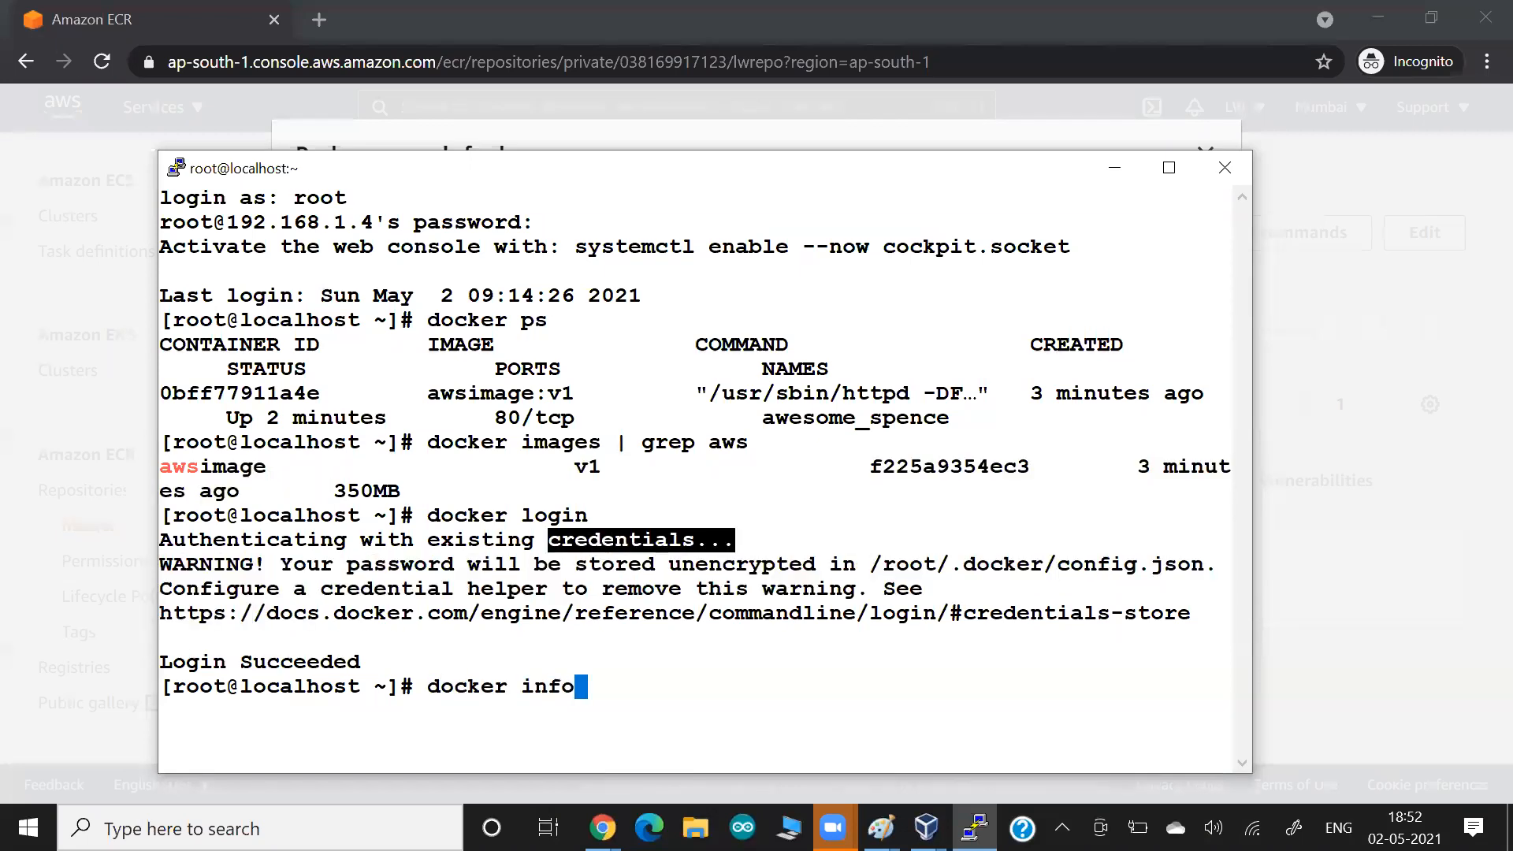
pyautogui.press('Return')
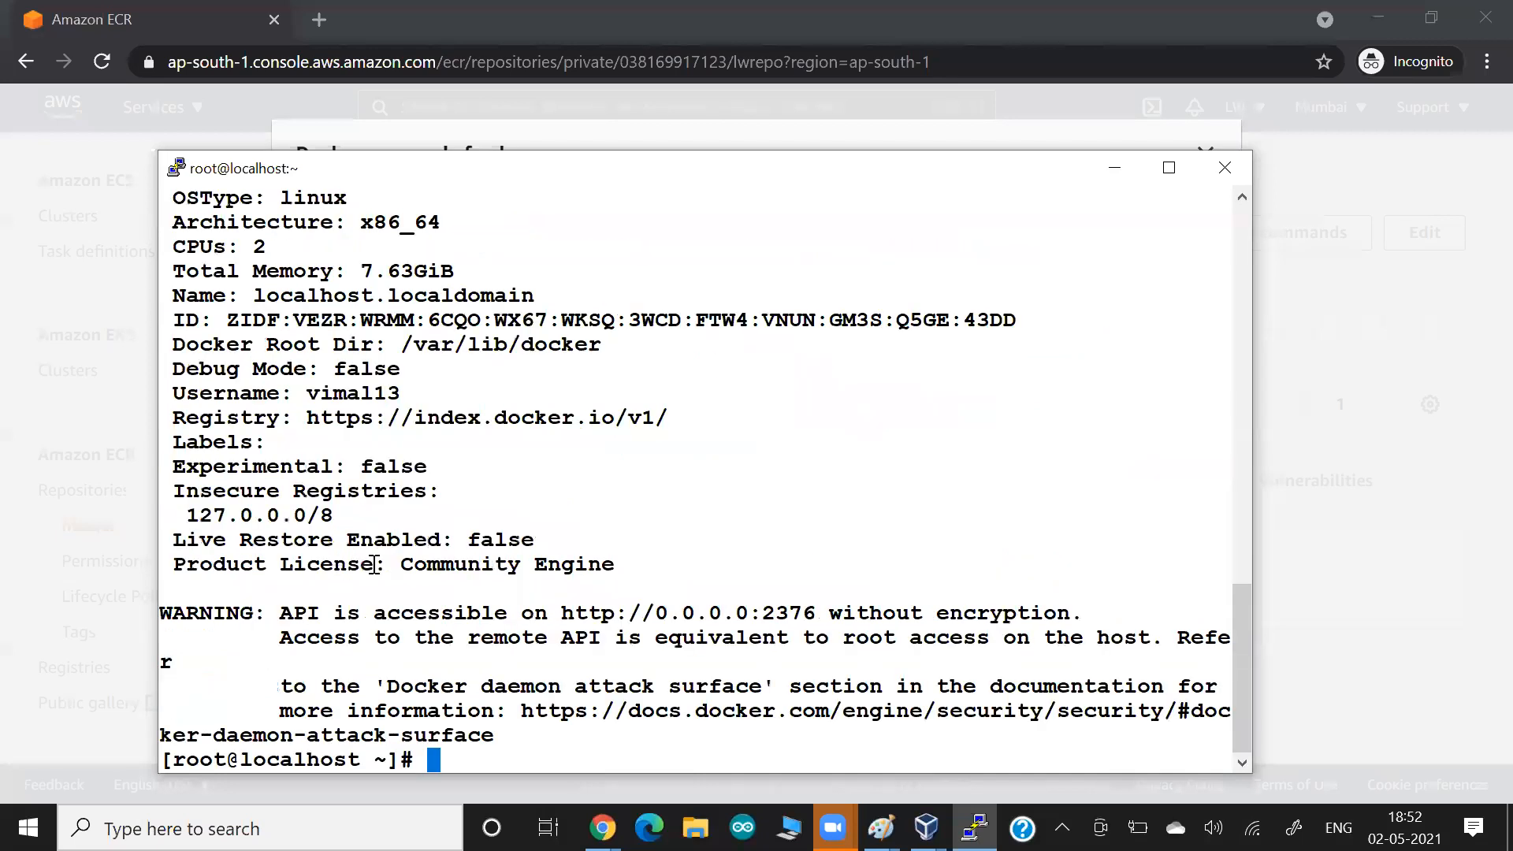
pyautogui.moveTo(241, 418); pyautogui.dragTo(644, 418)
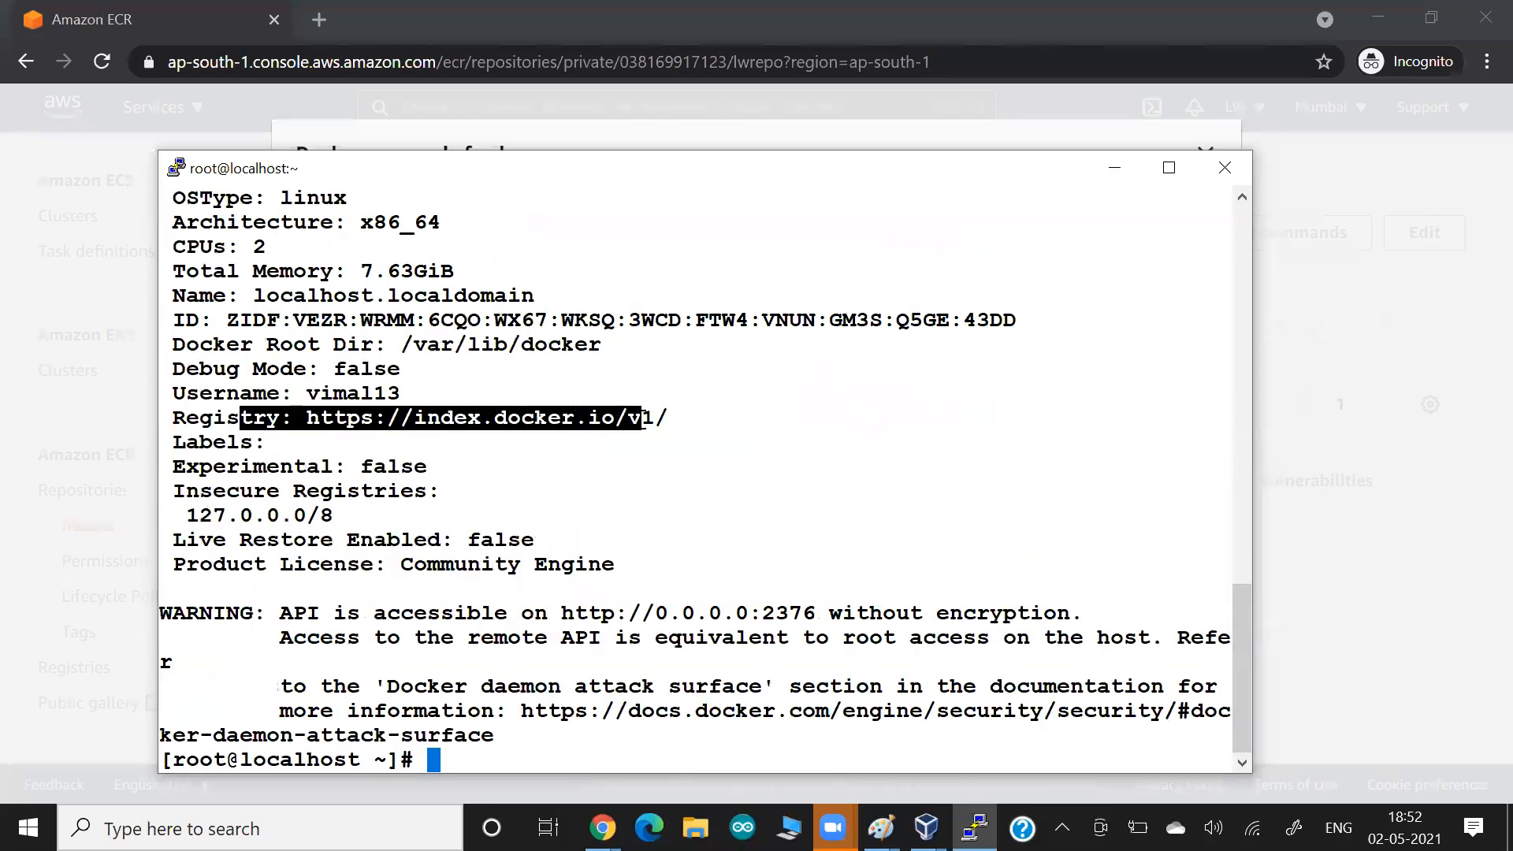
pyautogui.write('clear')
pyautogui.press('Return')
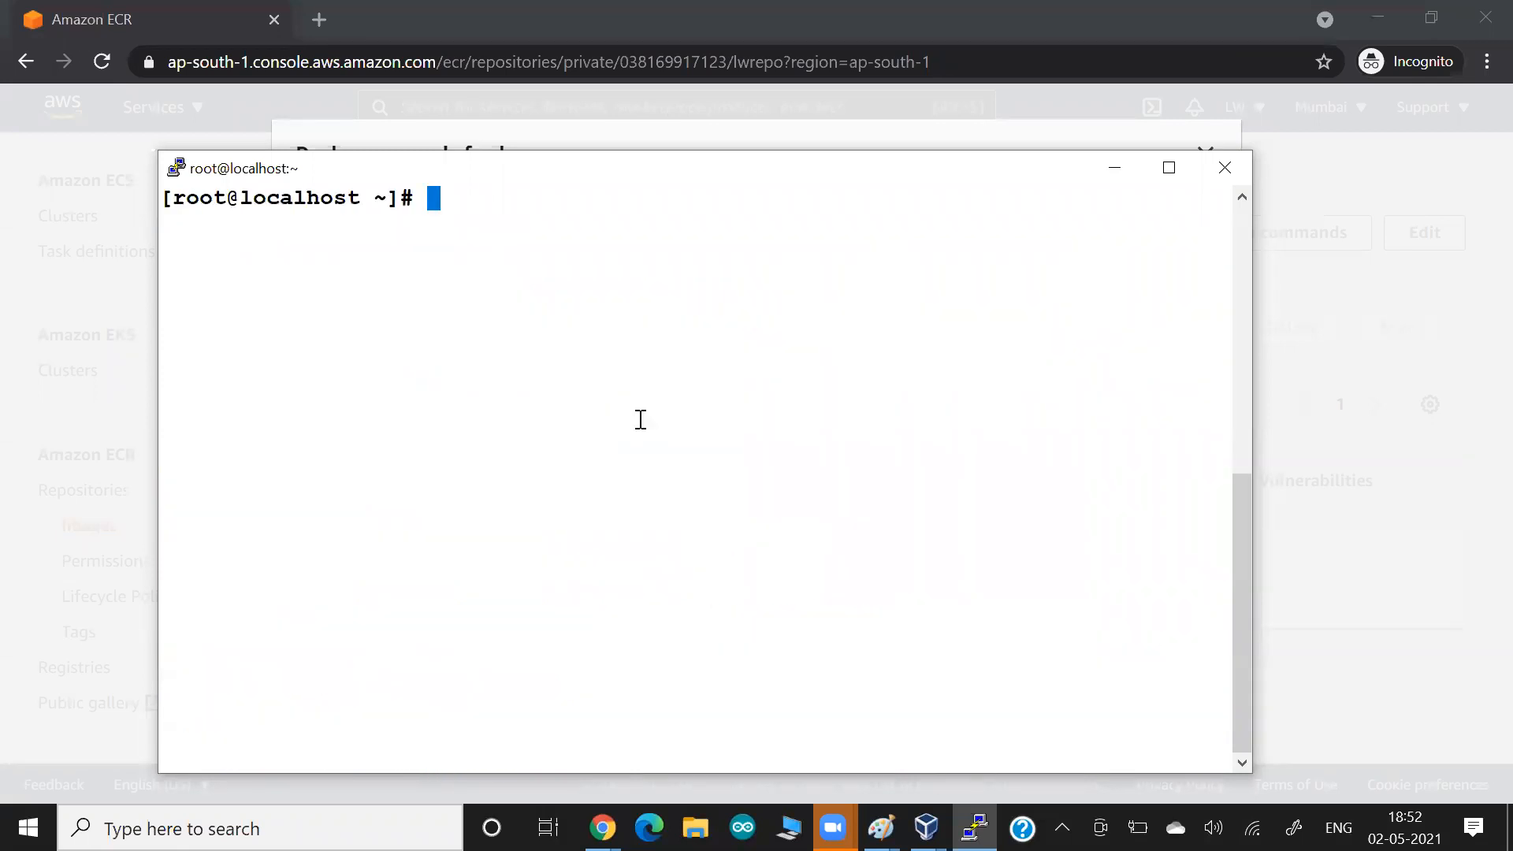
# Recall docker login and run it with the ap-south-1 ECR registry address copied from the push commands.
pyautogui.press('Up')
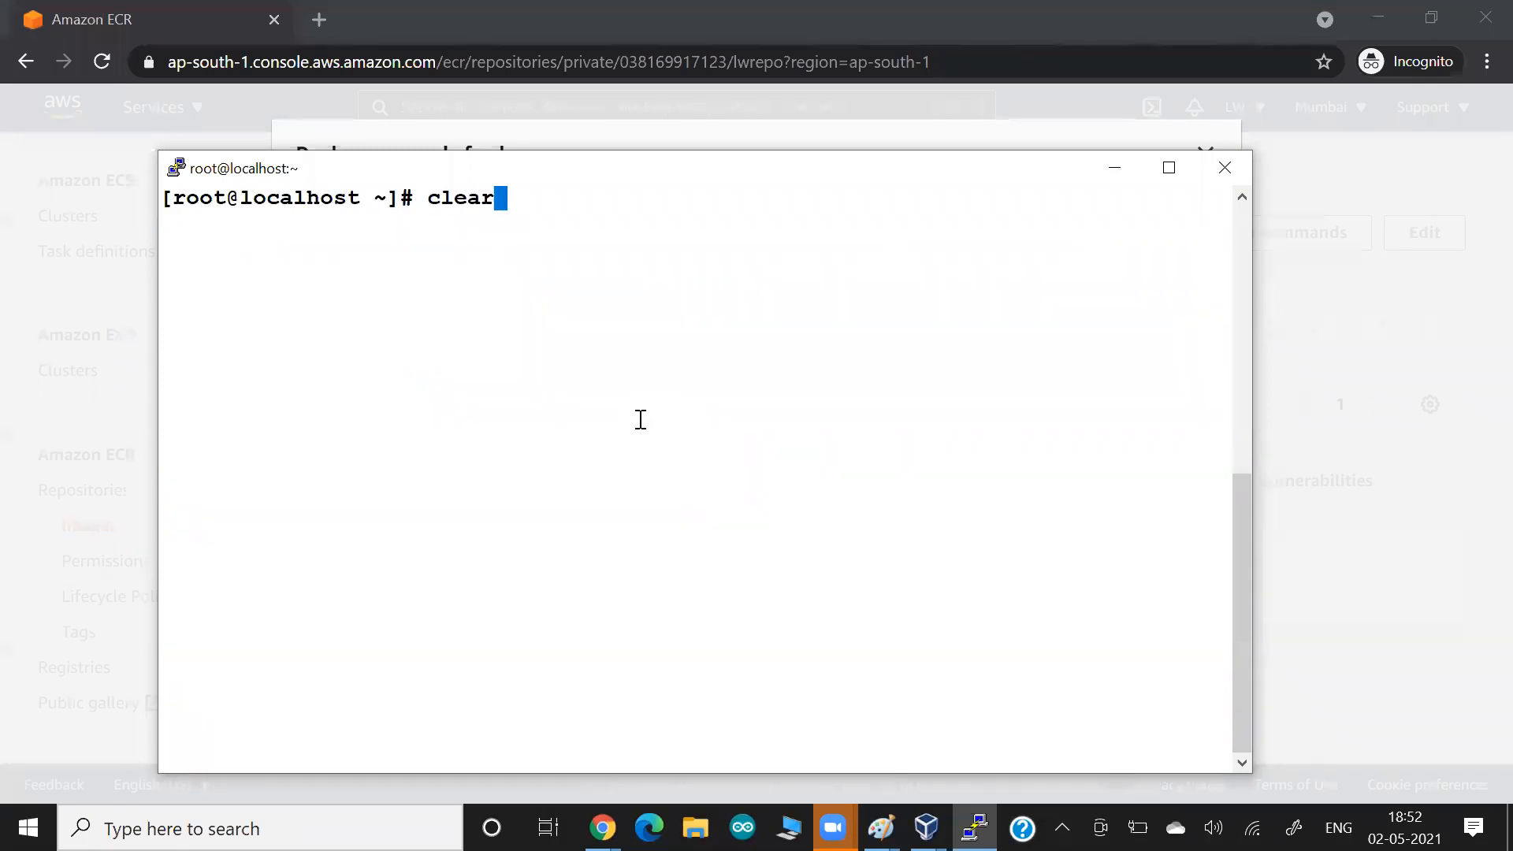
pyautogui.press('Up')
pyautogui.press('Up')
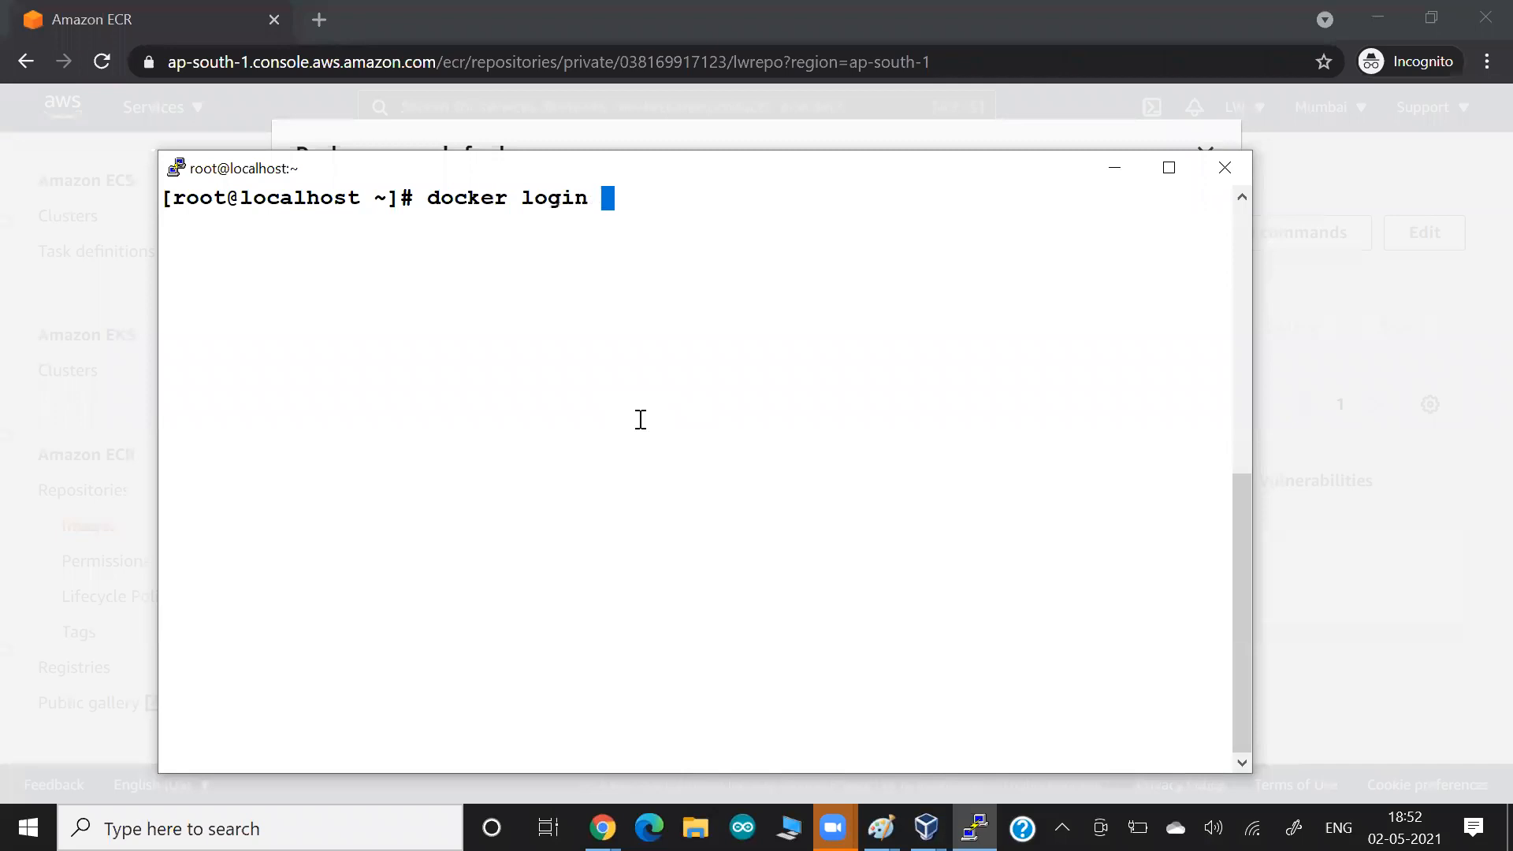
pyautogui.hotkey('alt', 'Tab')
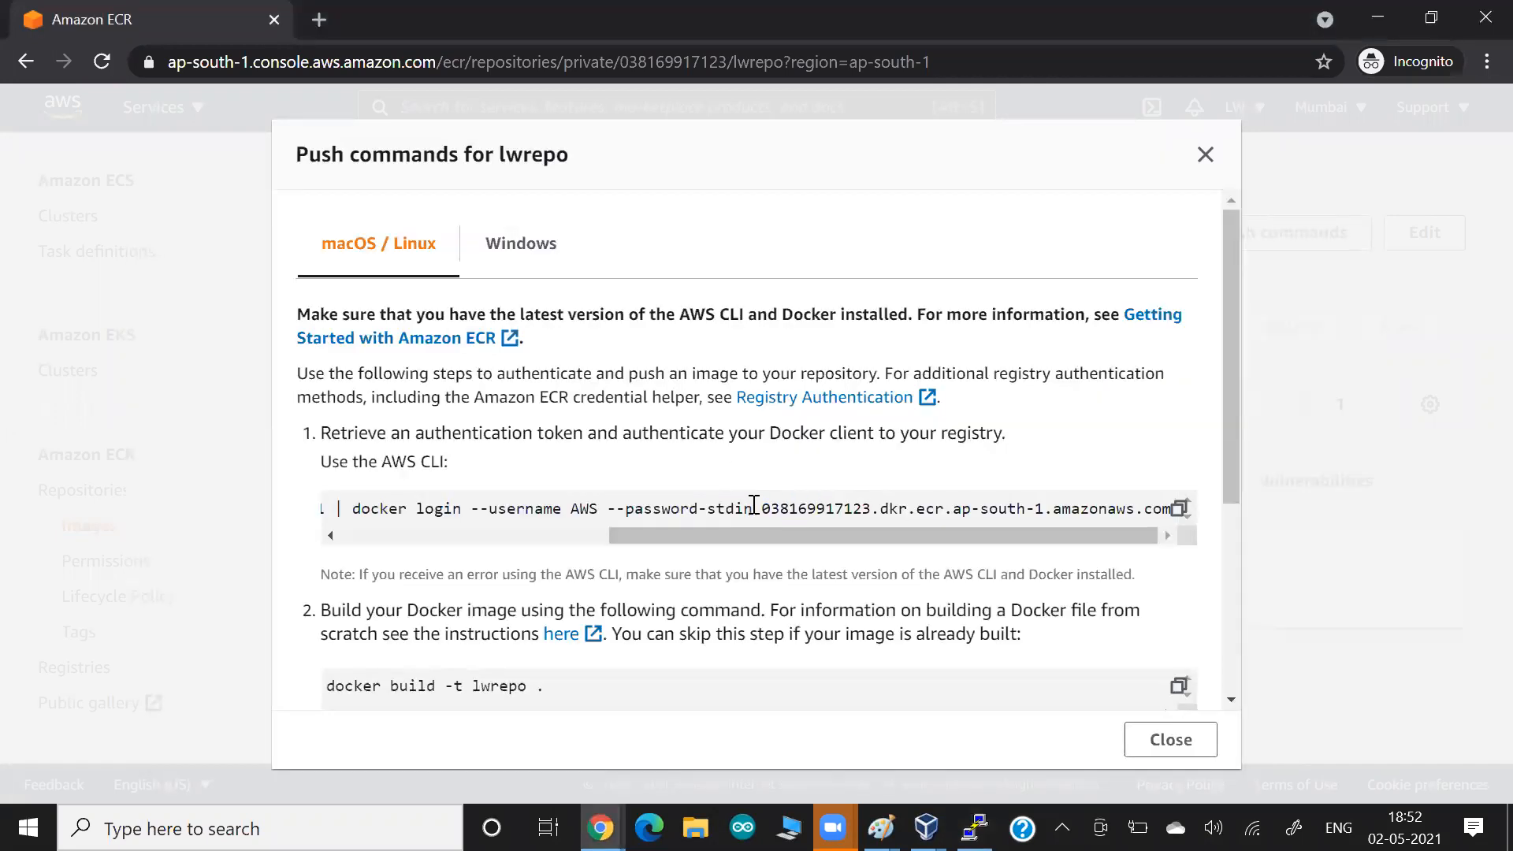
pyautogui.moveTo(761, 508); pyautogui.dragTo(1174, 514)
pyautogui.hotkey('ctrl', 'c')
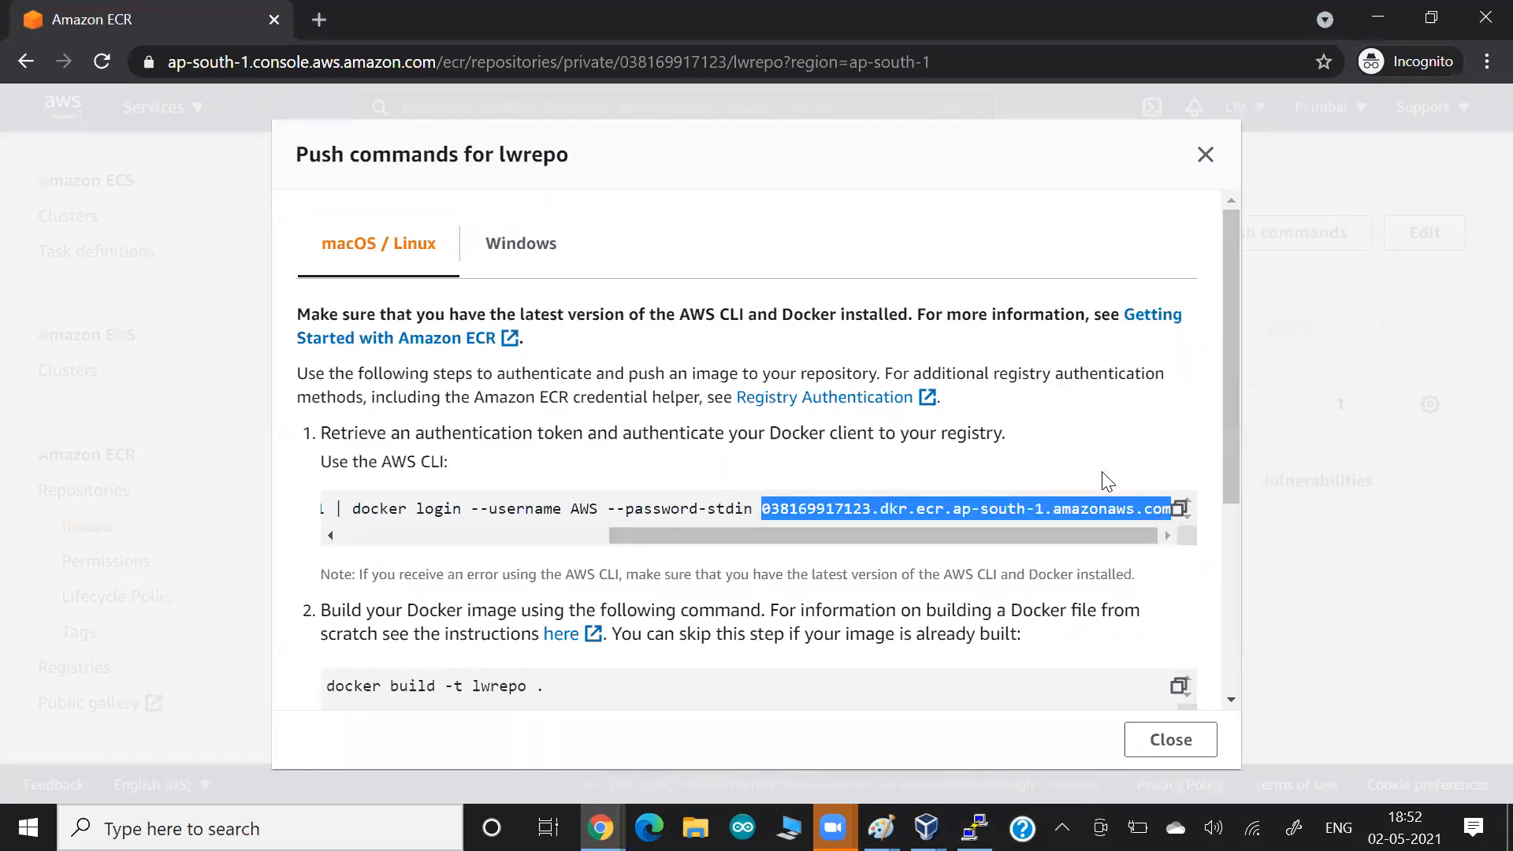
pyautogui.hotkey('alt', 'Tab')
pyautogui.rightClick(832, 405)
pyautogui.press('Return')
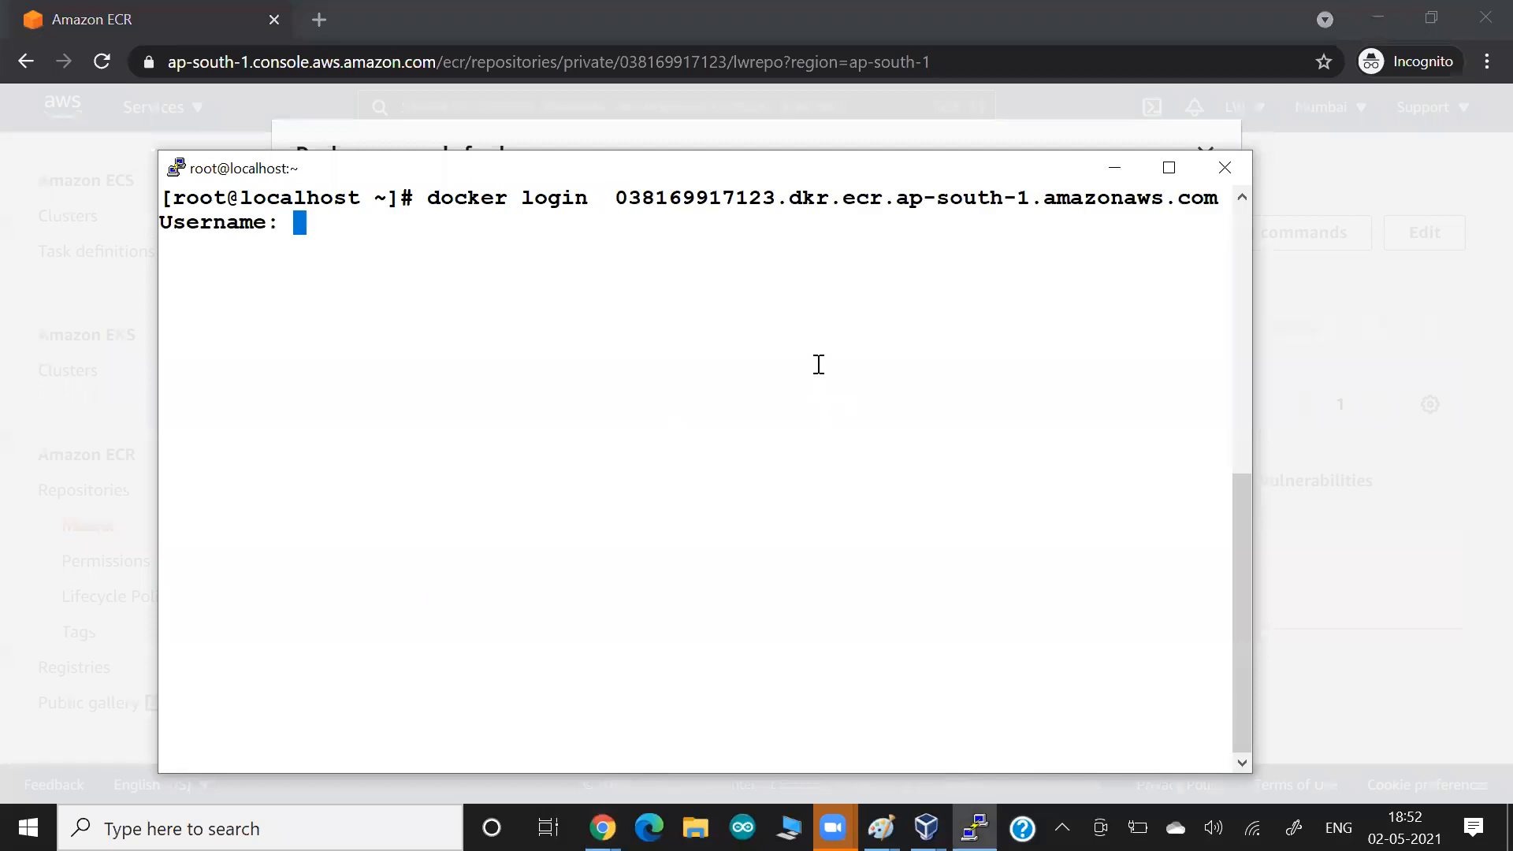
# Try to log in to the ECR registry with the username AWS and an empty password.
pyautogui.moveTo(712, 197); pyautogui.dragTo(866, 189)
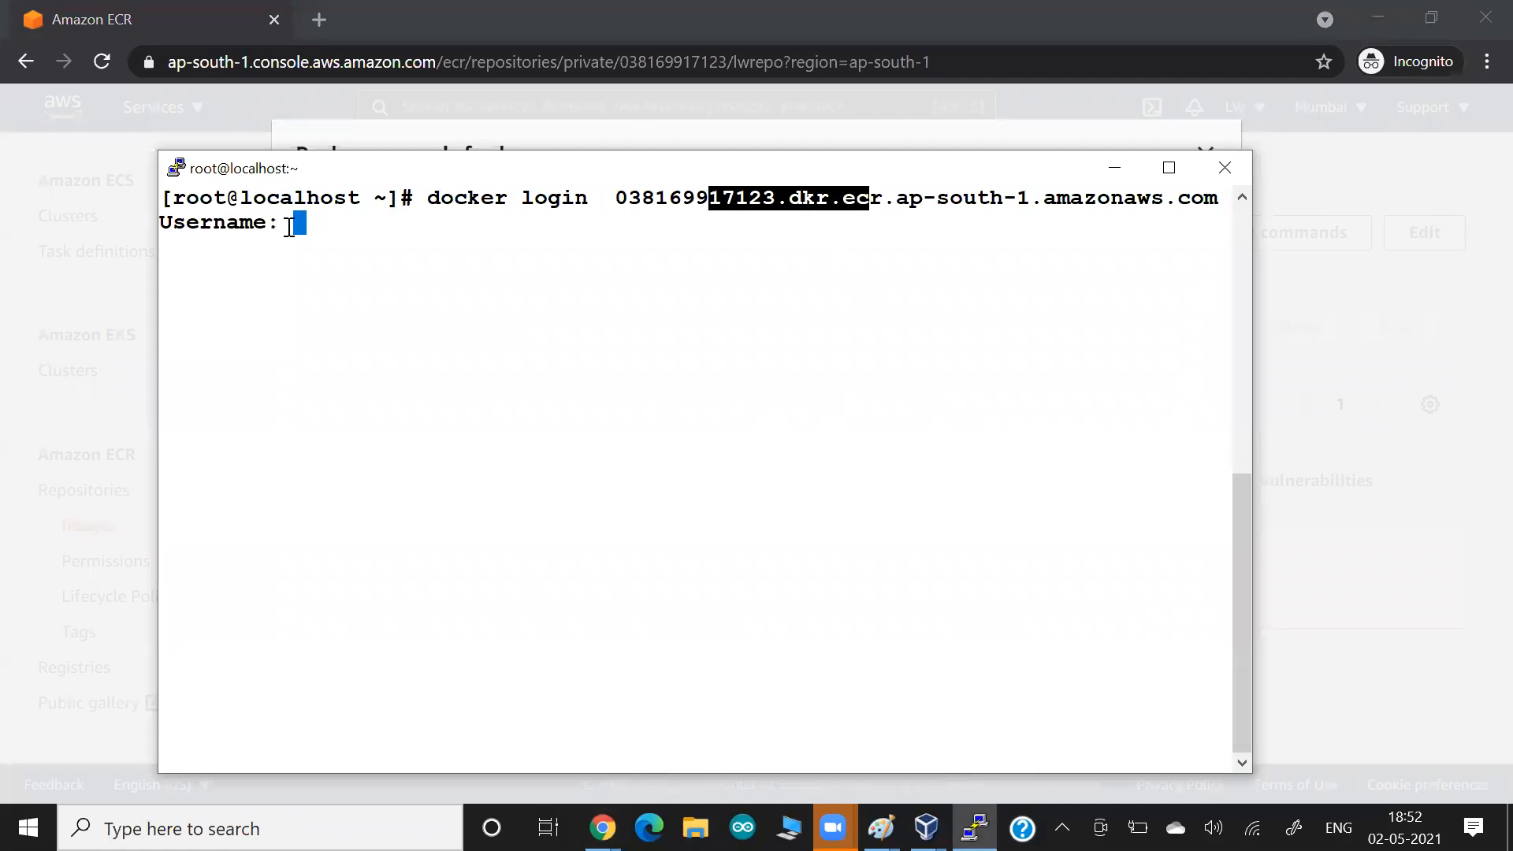
pyautogui.hotkey('alt', 'Tab')
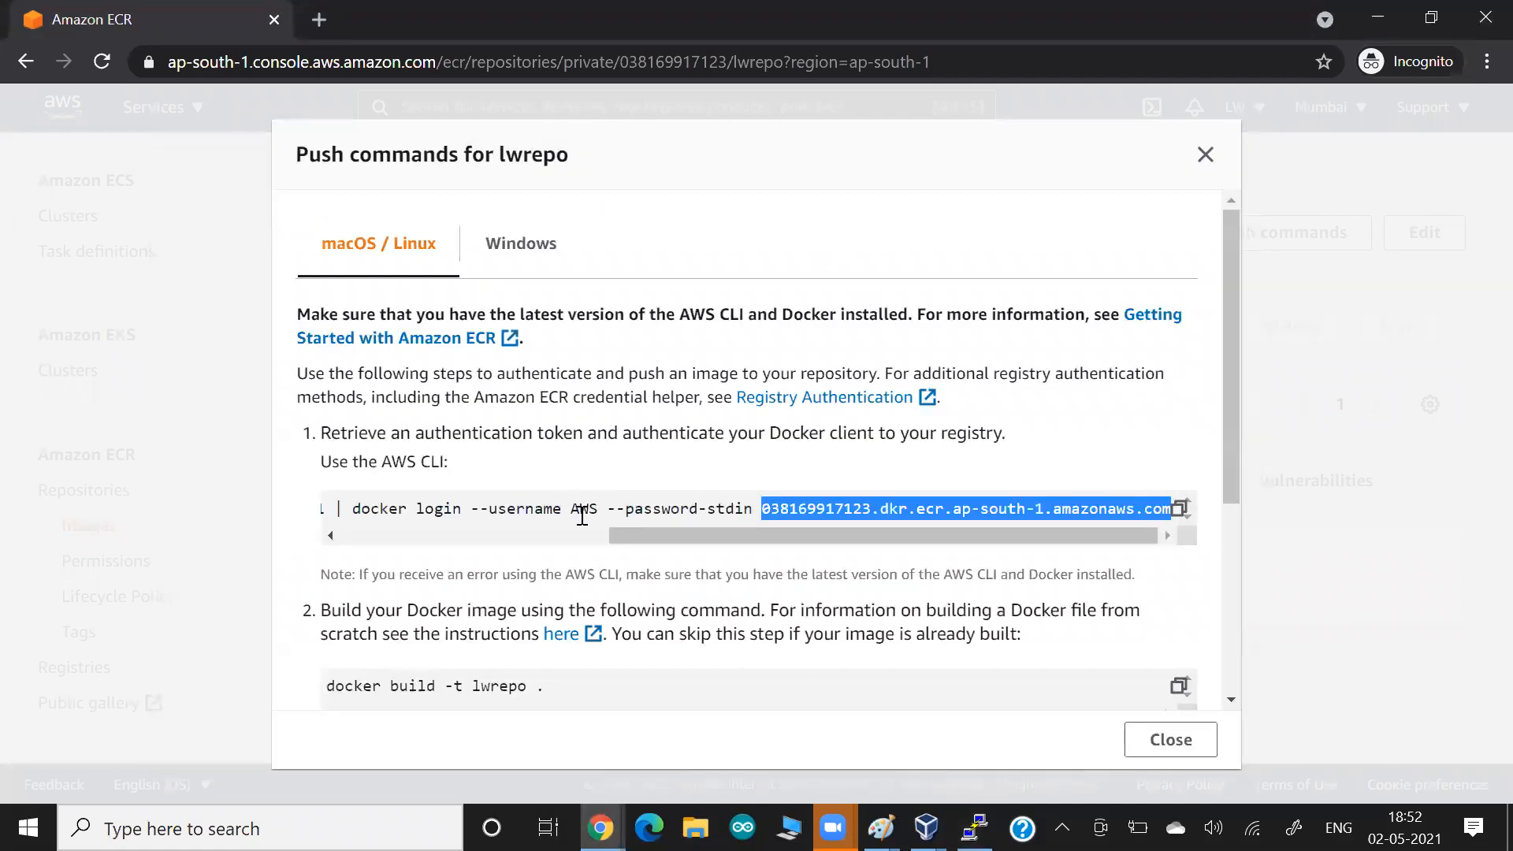
pyautogui.moveTo(582, 515); pyautogui.dragTo(609, 515)
pyautogui.hotkey('alt', 'Tab')
pyautogui.write('AWS')
pyautogui.press('Return')
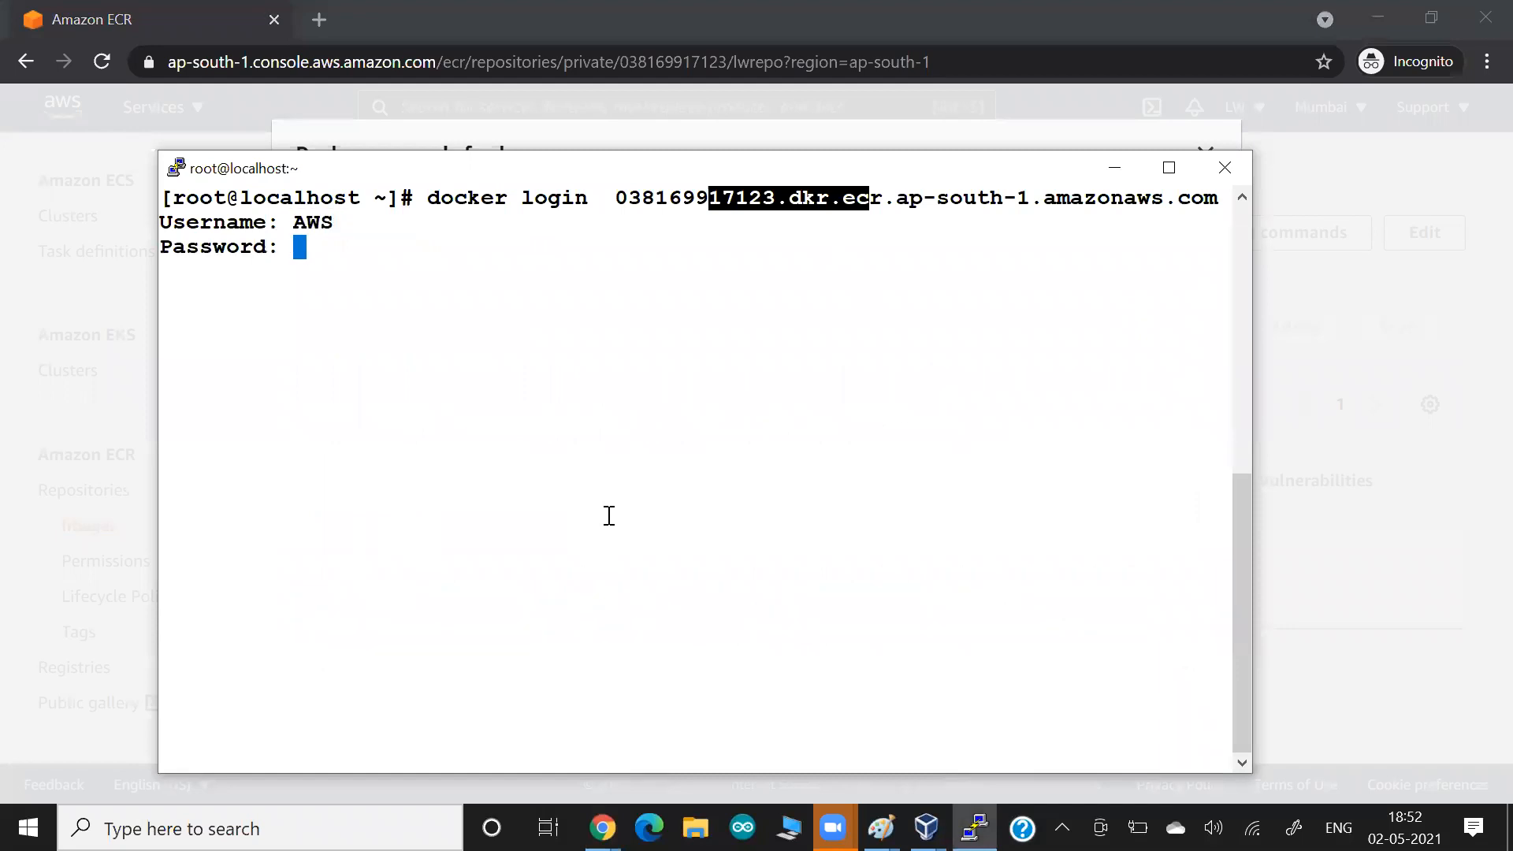
pyautogui.hotkey('alt', 'Tab')
pyautogui.hotkey('alt', 'Tab')
pyautogui.press('Return')
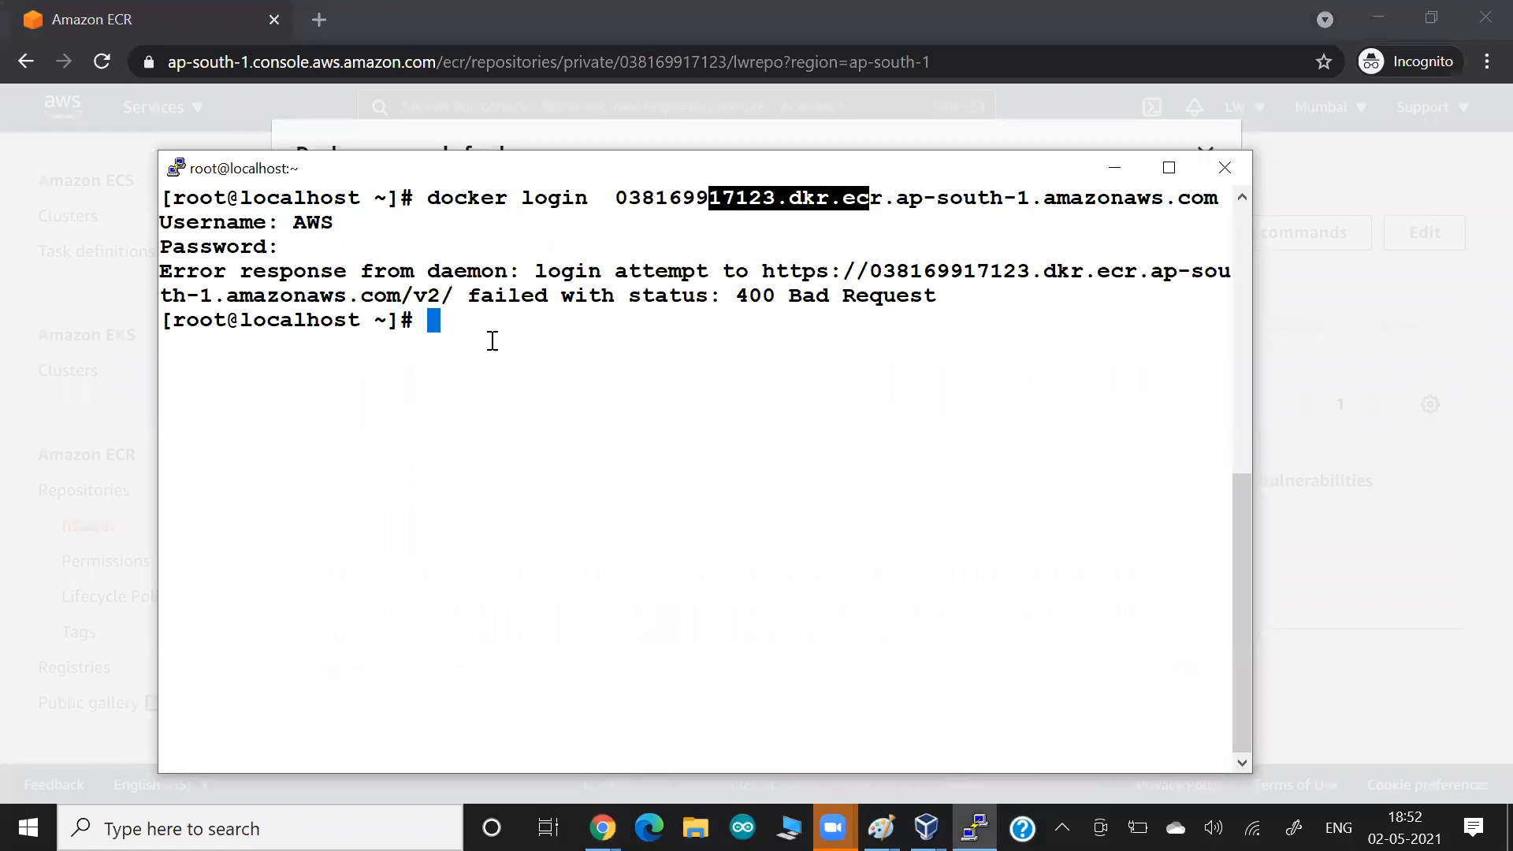
# Switch to the ECR console in the browser and examine the aws ecr get-login-password part of the lwrepo push commands.
pyautogui.moveTo(561, 298); pyautogui.dragTo(610, 311)
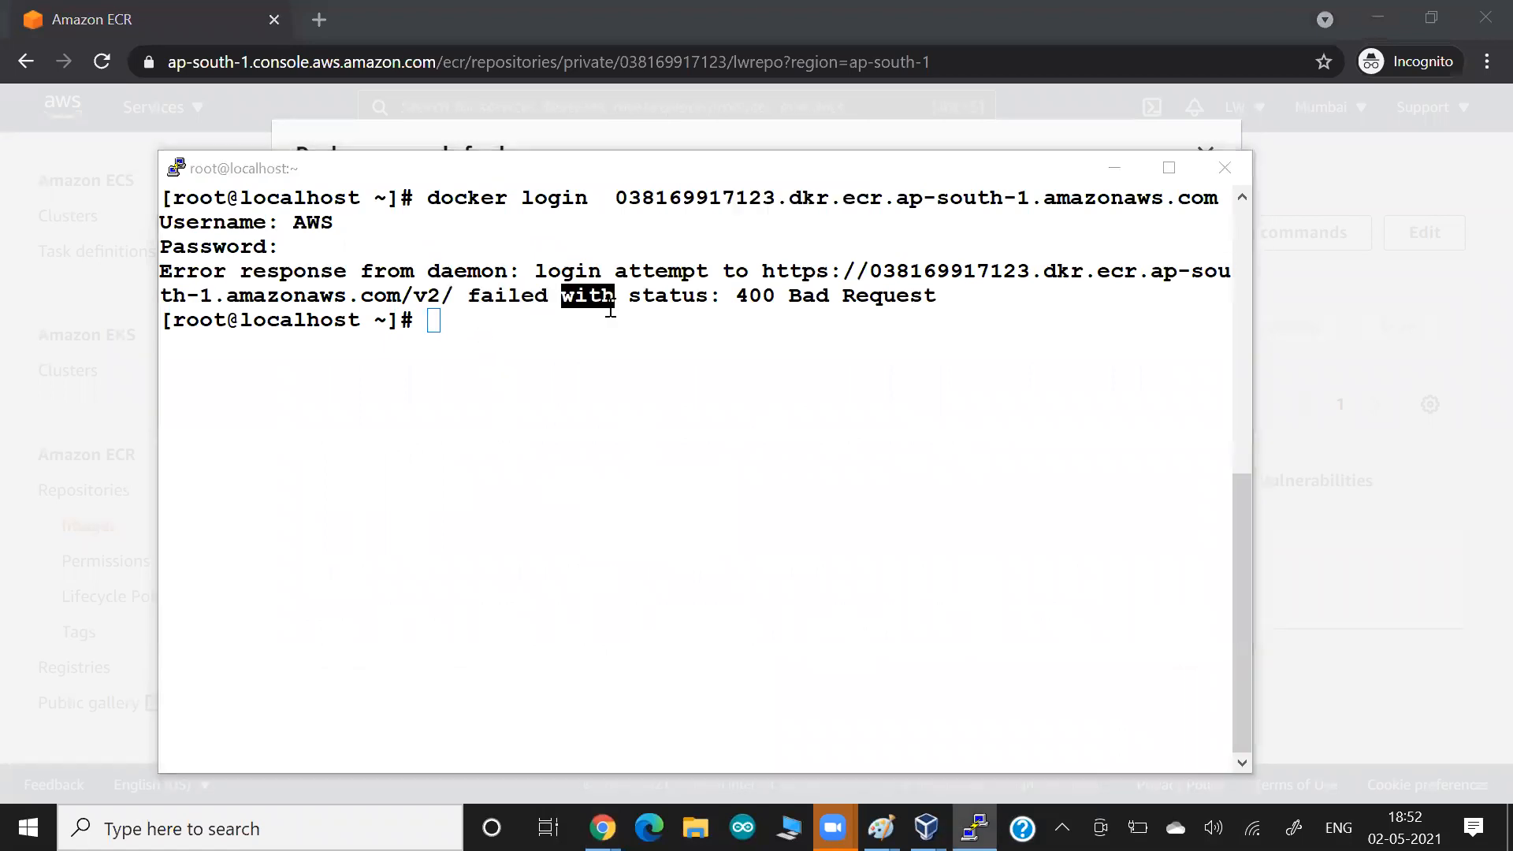
pyautogui.hotkey('alt', 'Tab')
pyautogui.moveTo(513, 542); pyautogui.dragTo(354, 554)
pyautogui.moveTo(408, 507); pyautogui.dragTo(553, 507)
pyautogui.click(554, 507)
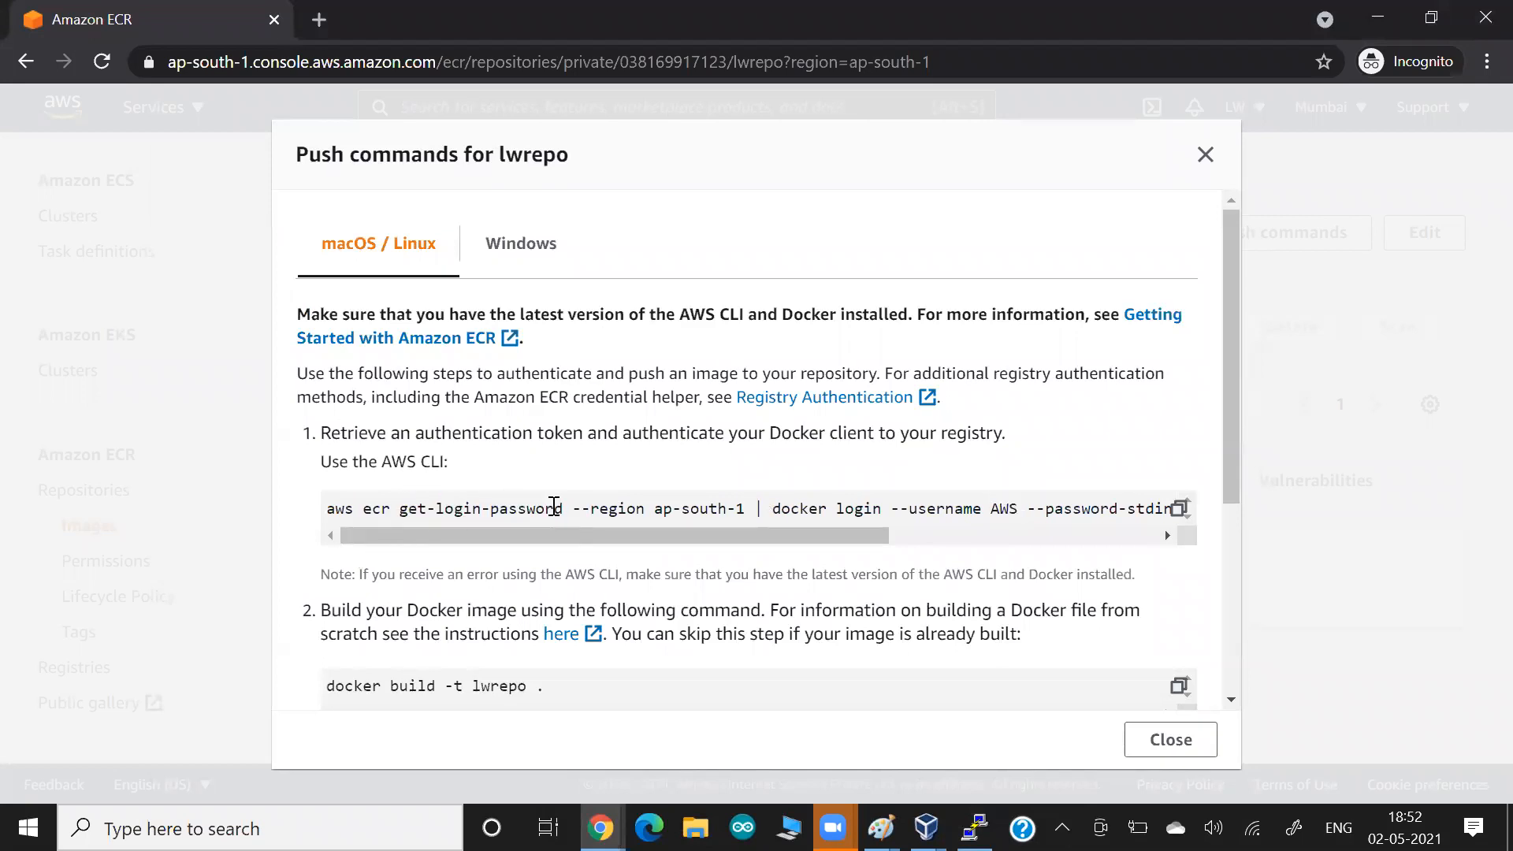
pyautogui.moveTo(326, 508); pyautogui.dragTo(384, 513)
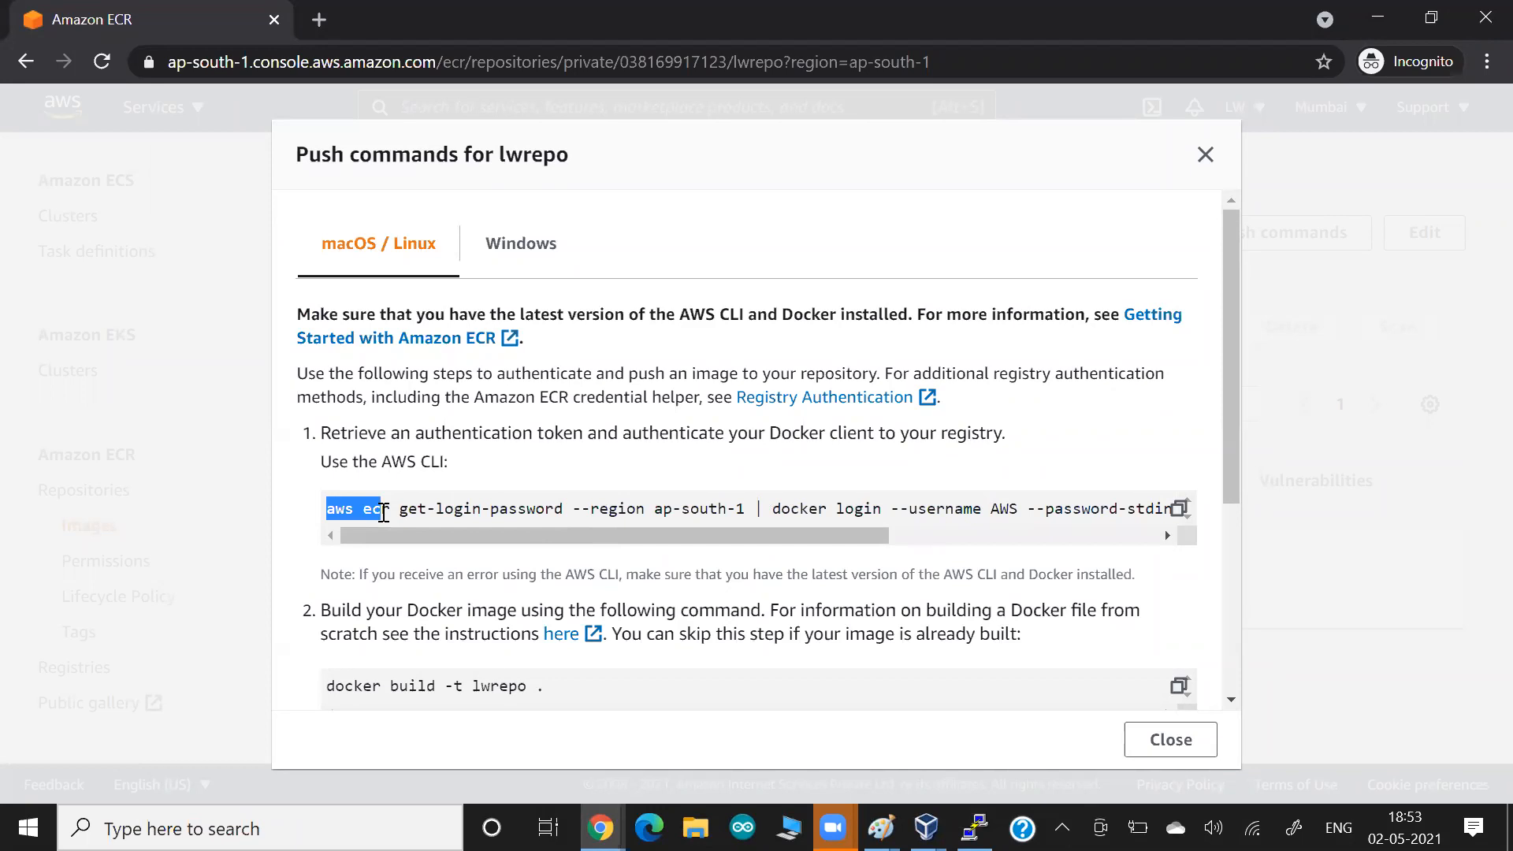
pyautogui.click(405, 439)
# Open a Windows Command Prompt and run aws ecr get-login-password --region ap-south-1, copied from the push commands.
pyautogui.press('super')
pyautogui.write('cmd')
pyautogui.press('Return')
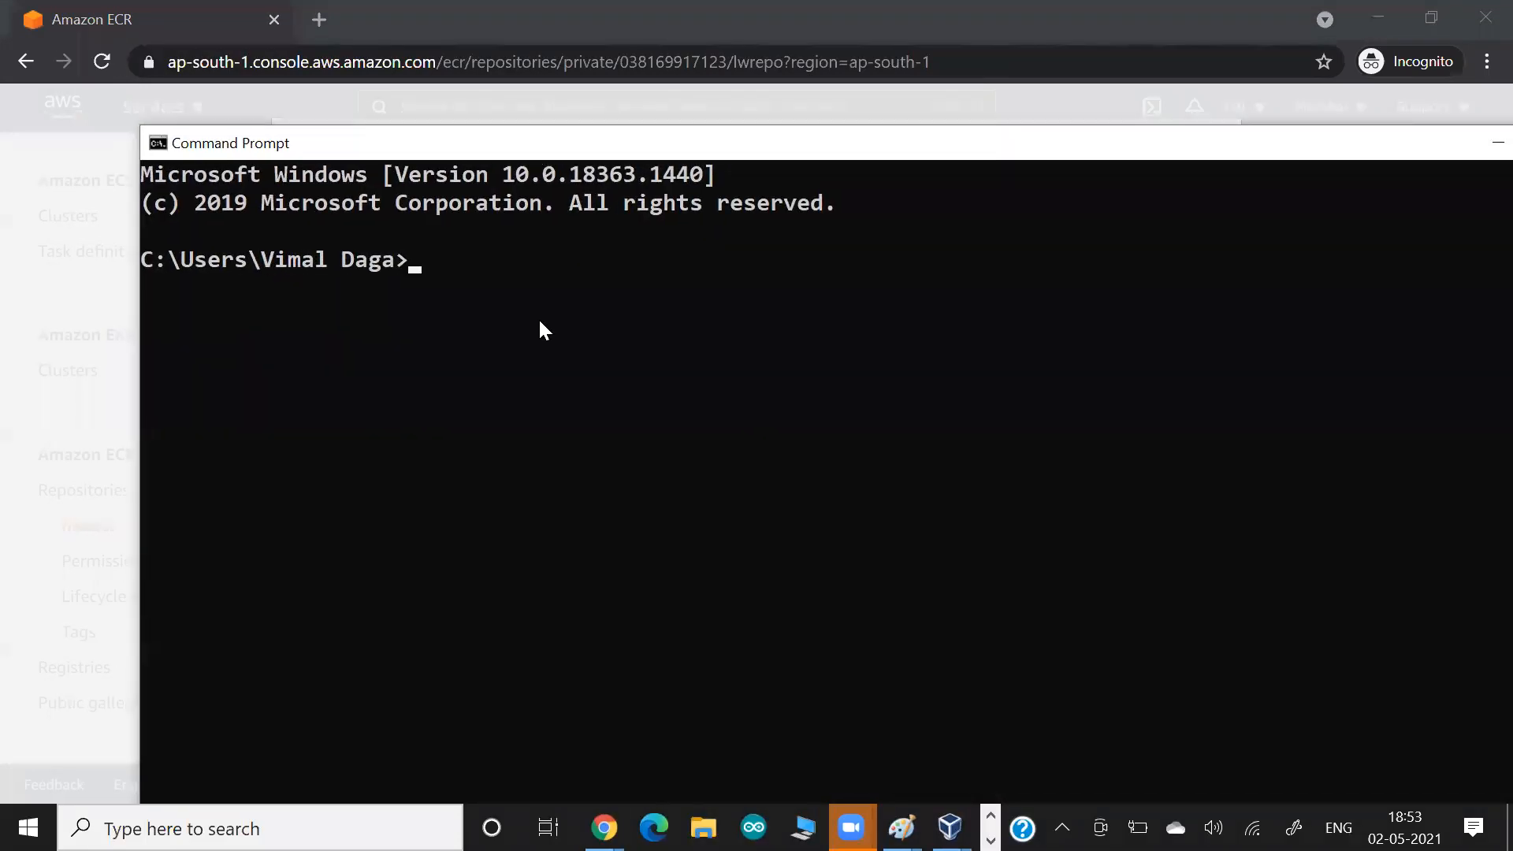
pyautogui.hotkey('alt', 'Tab')
pyautogui.moveTo(323, 514); pyautogui.dragTo(749, 508)
pyautogui.hotkey('ctrl', 'c')
pyautogui.hotkey('alt', 'Tab')
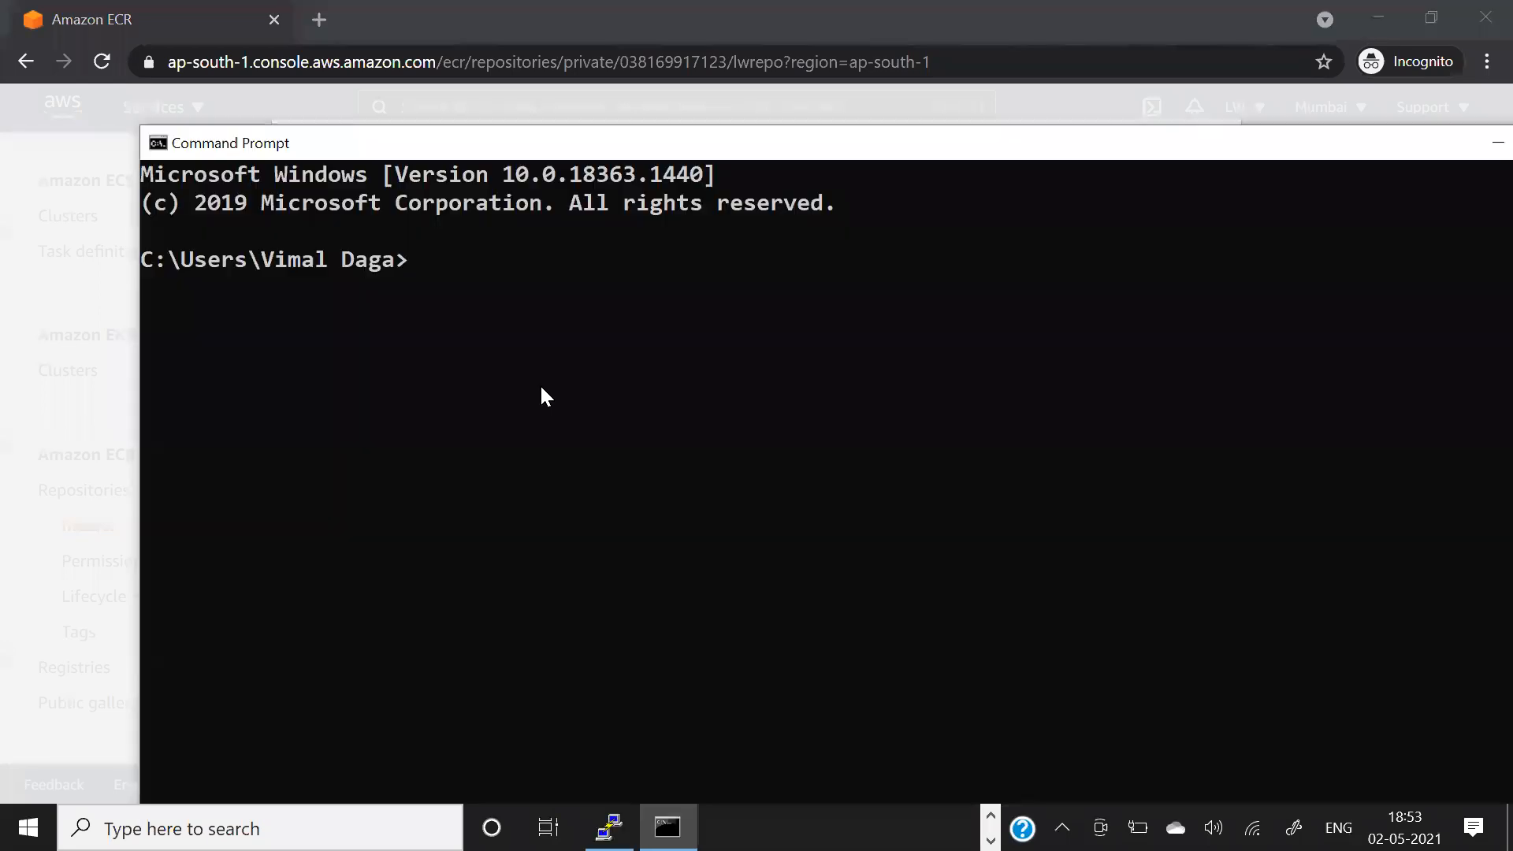
pyautogui.hotkey('ctrl', 'v')
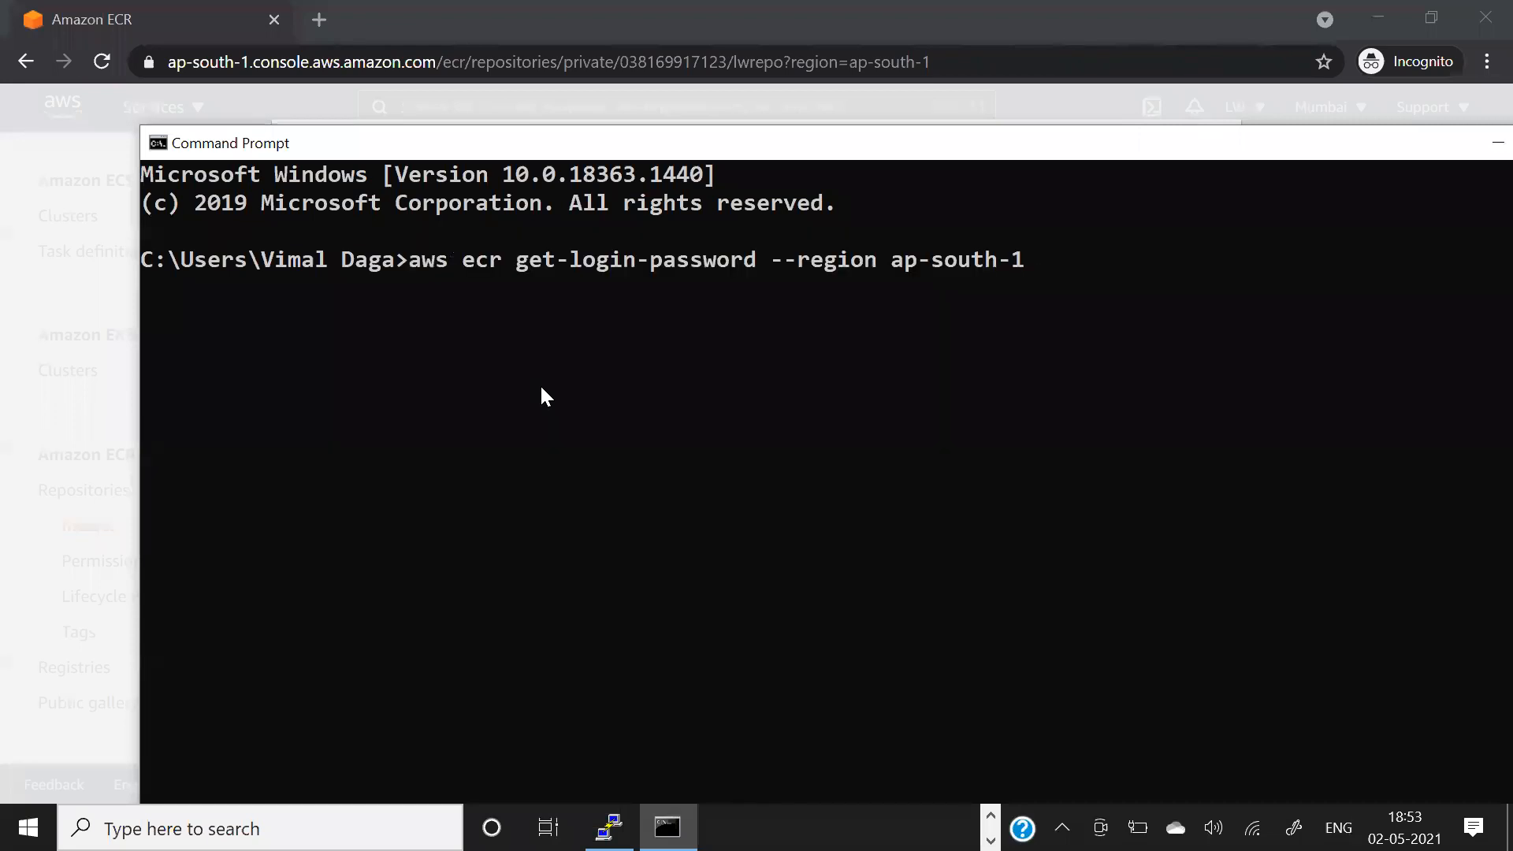
pyautogui.press('Return')
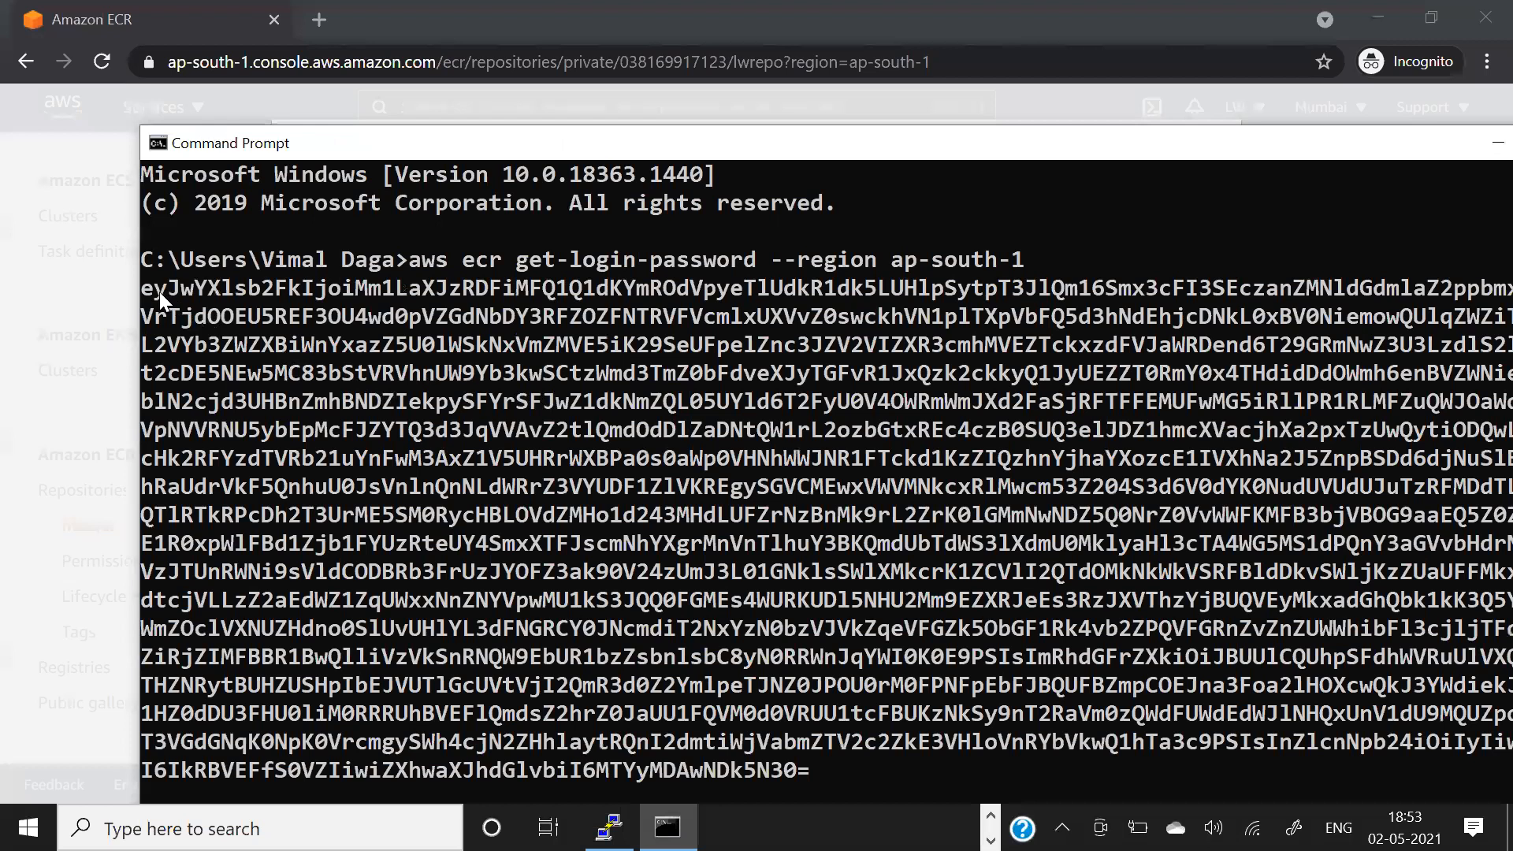
# Copy the generated token and rerun docker login for the ECR registry in PuTTY with username AWS and the token as password.
pyautogui.moveTo(145, 287); pyautogui.dragTo(770, 770)
pyautogui.rightClick(750, 678)
pyautogui.hotkey('alt', 'Tab')
pyautogui.hotkey('alt', 'Tab')
pyautogui.press('Up')
pyautogui.press('Return')
pyautogui.write('AWS')
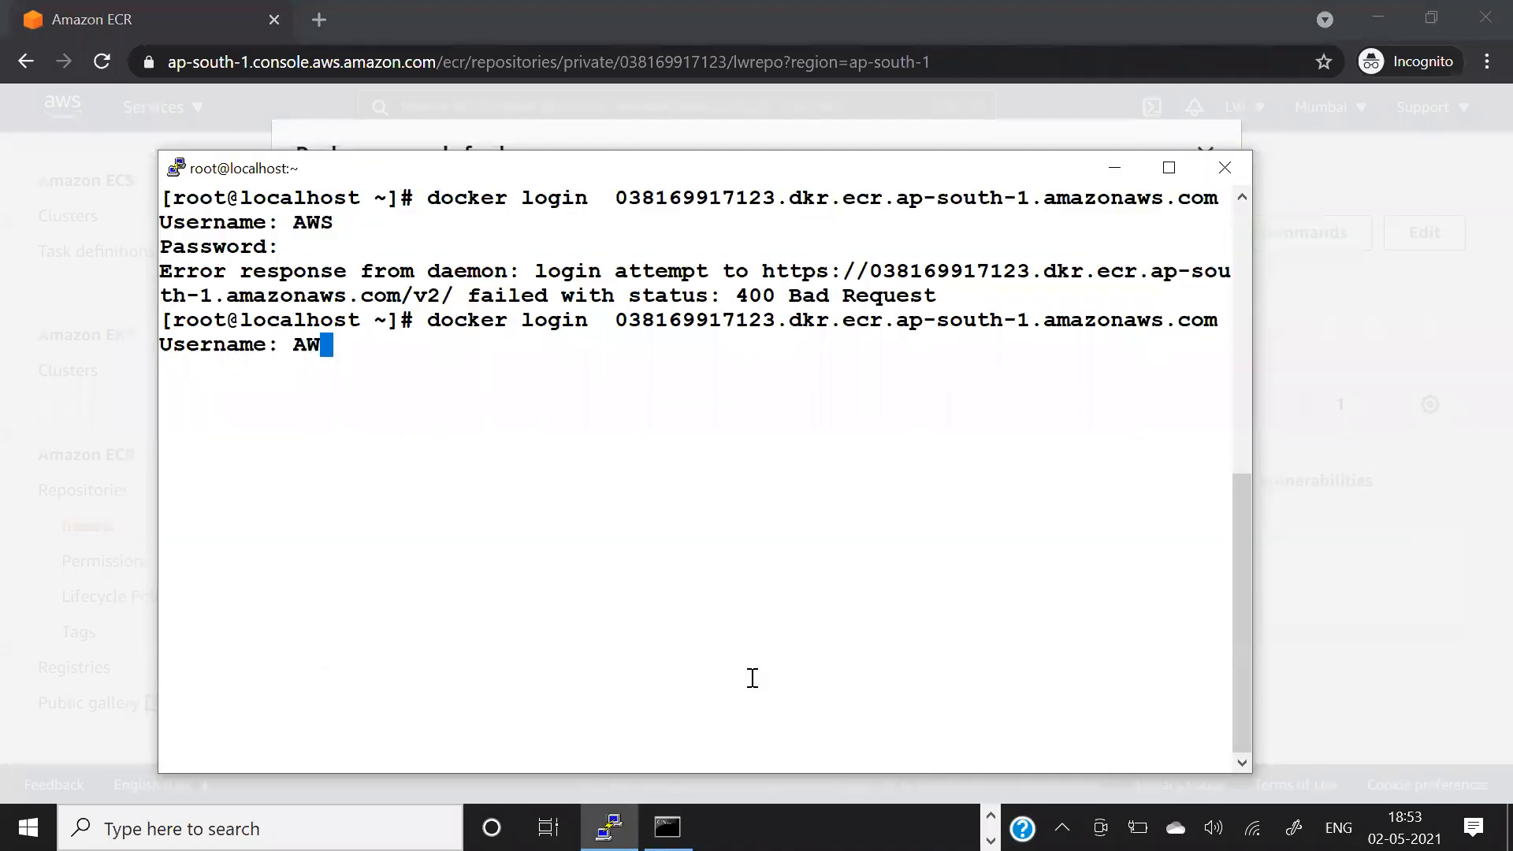
pyautogui.press('Return')
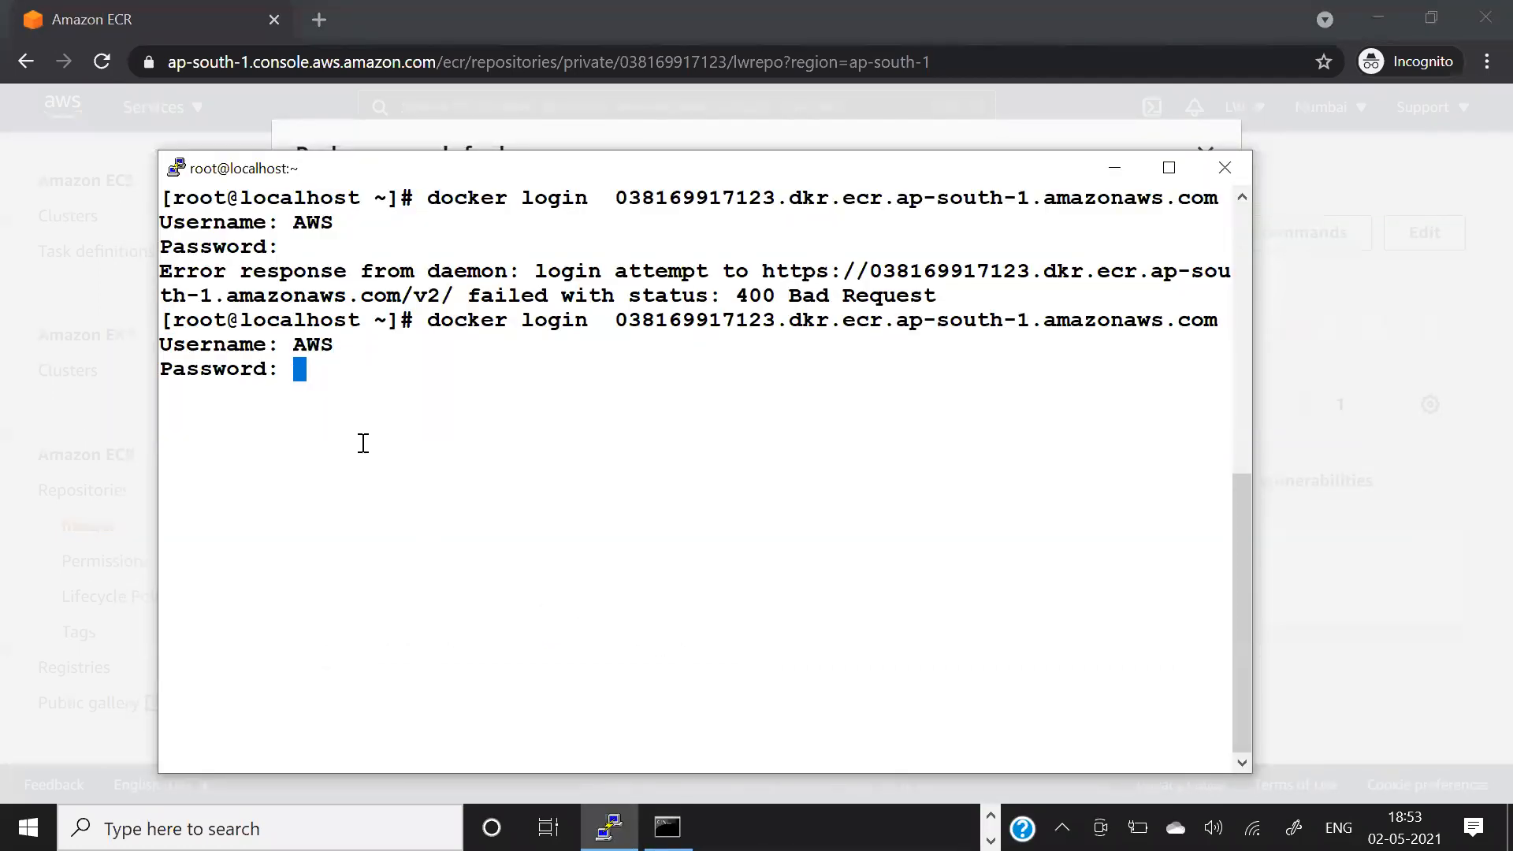
pyautogui.press('Return')
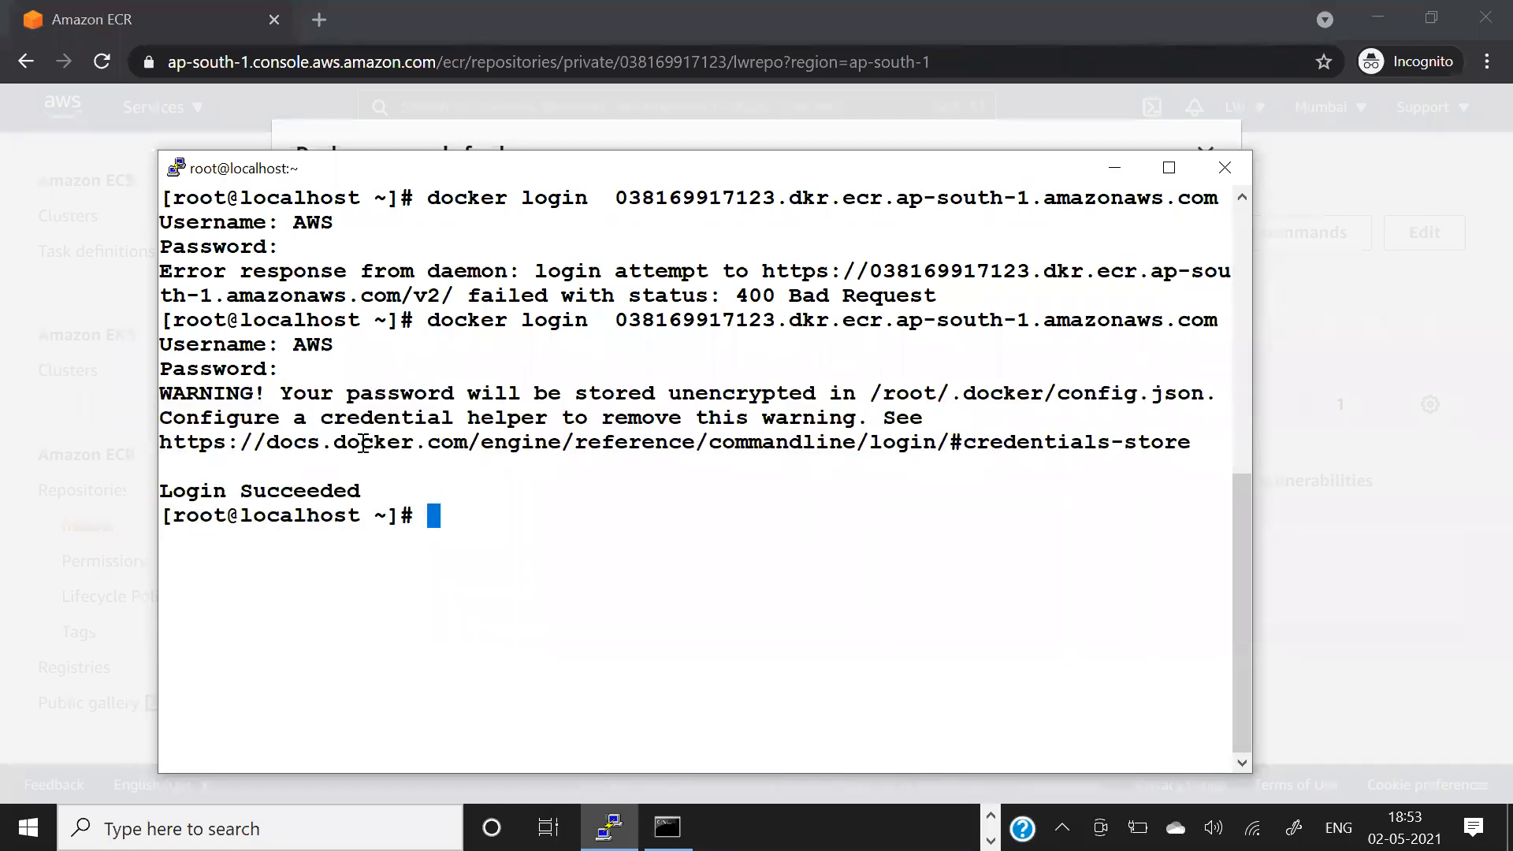
pyautogui.moveTo(198, 490); pyautogui.dragTo(489, 491)
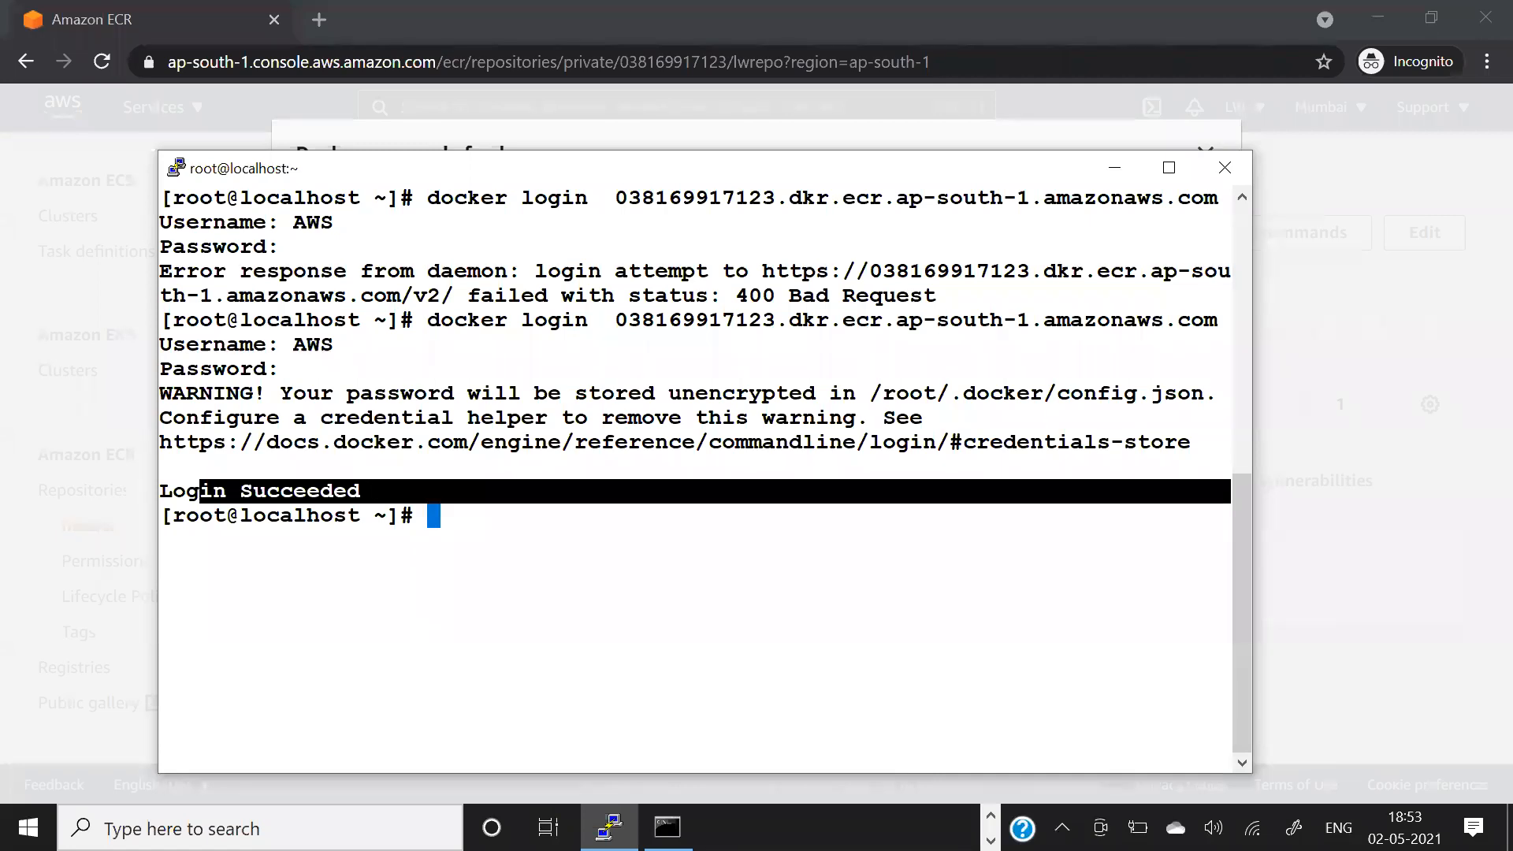
# Switch back to the push commands and examine how get-login-password is piped into docker login with --username AWS and --password-stdin.
pyautogui.hotkey('alt', 'Tab')
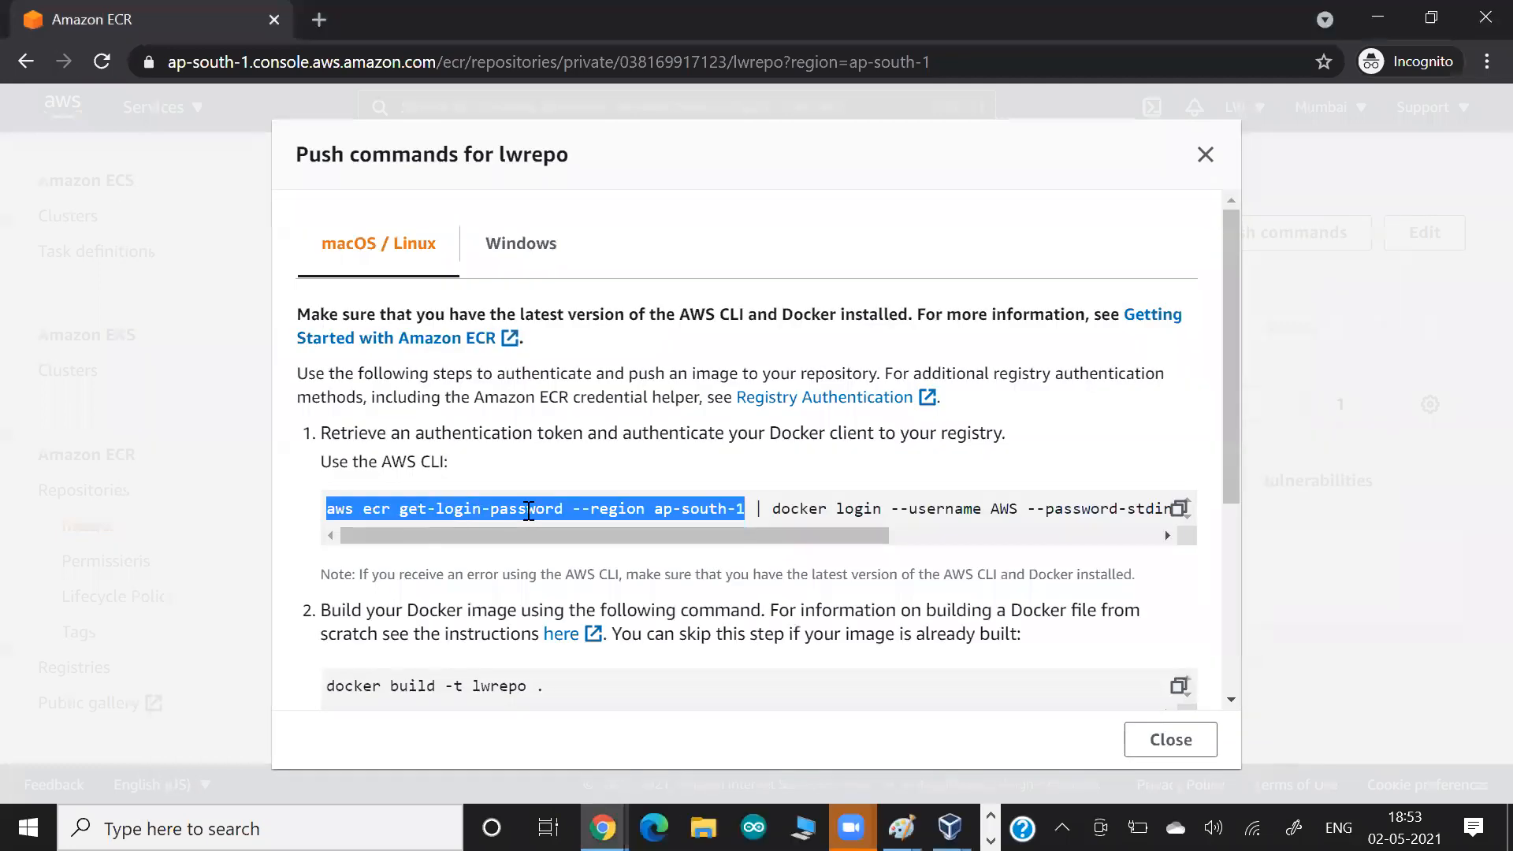
pyautogui.moveTo(408, 509); pyautogui.dragTo(526, 510)
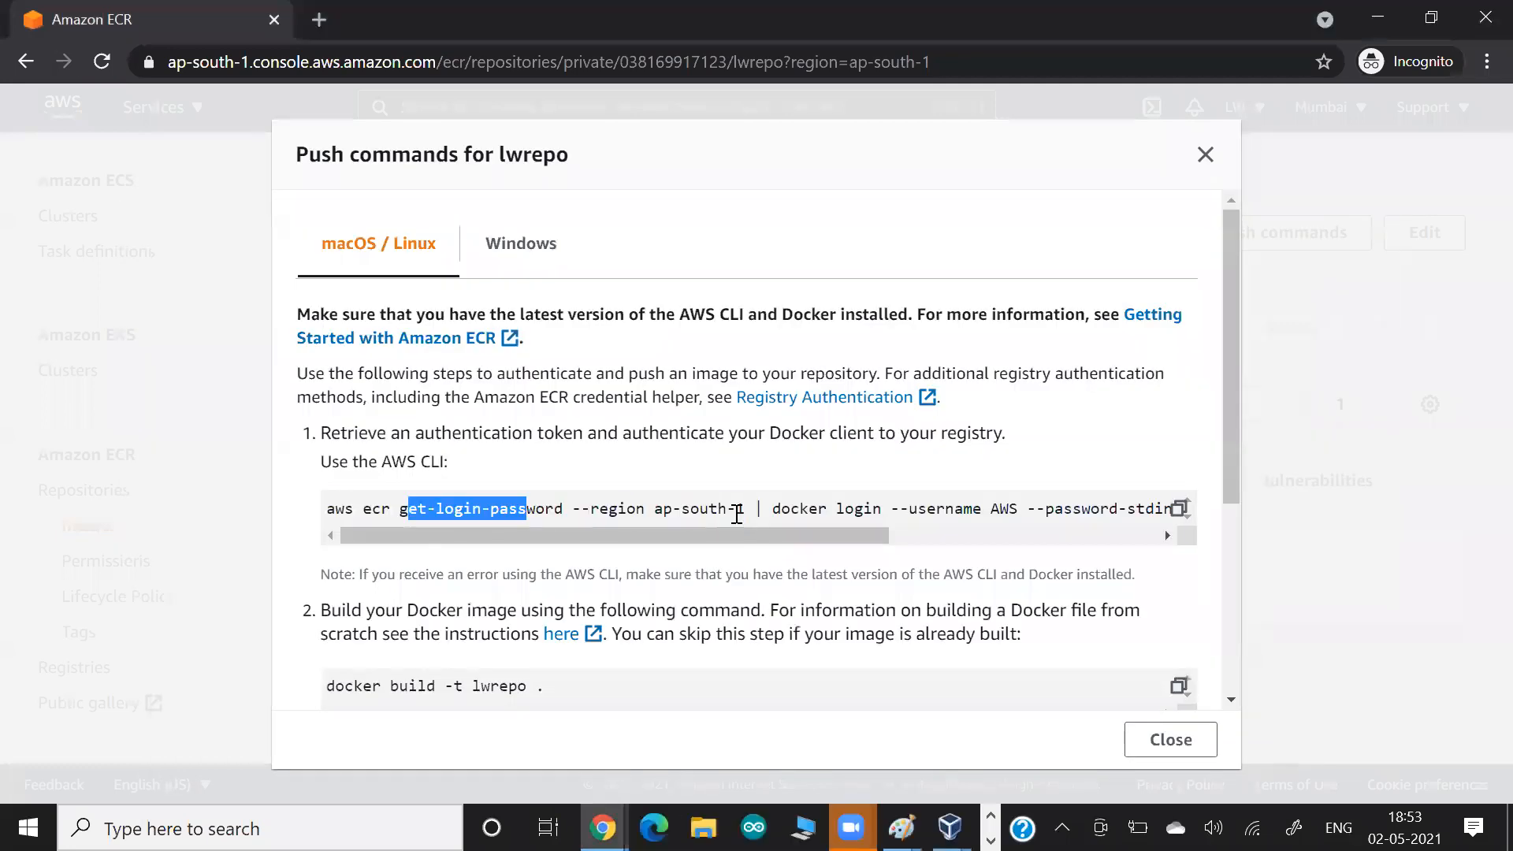
pyautogui.moveTo(736, 509); pyautogui.dragTo(1008, 507)
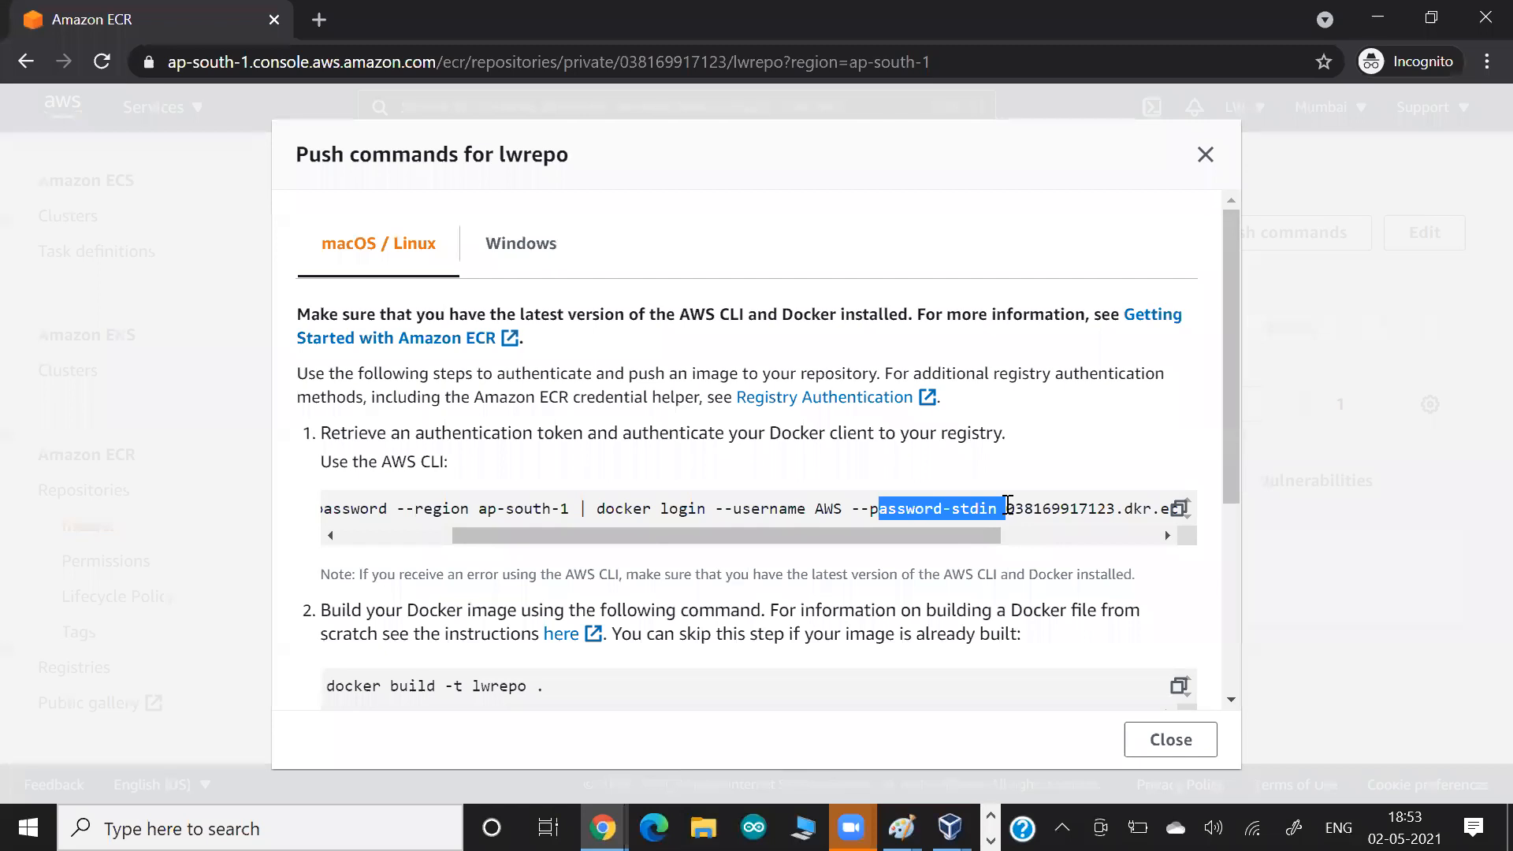
pyautogui.click(625, 500)
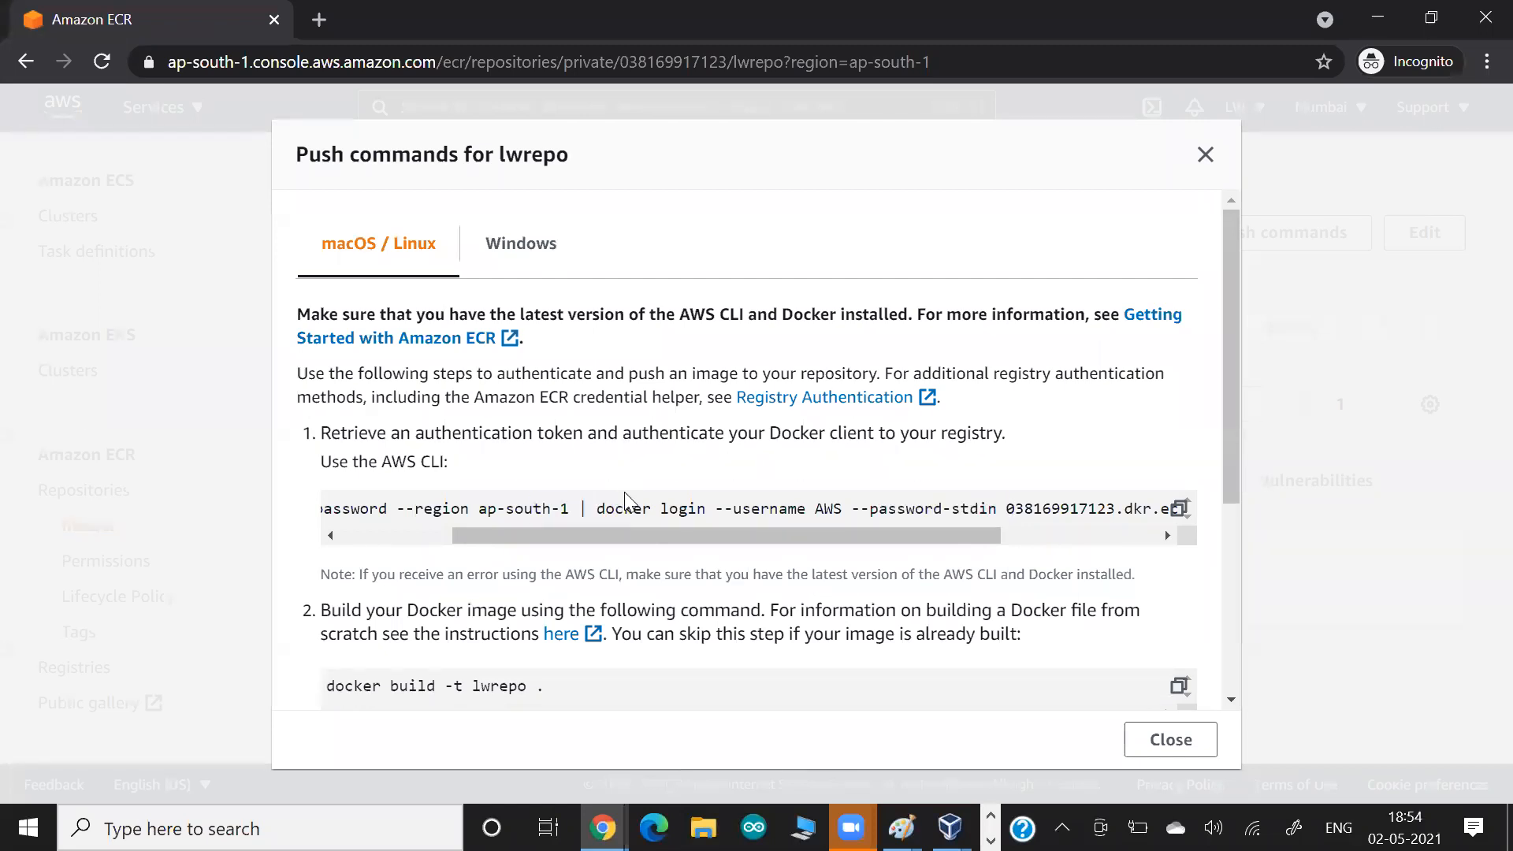
pyautogui.moveTo(625, 500); pyautogui.dragTo(781, 500)
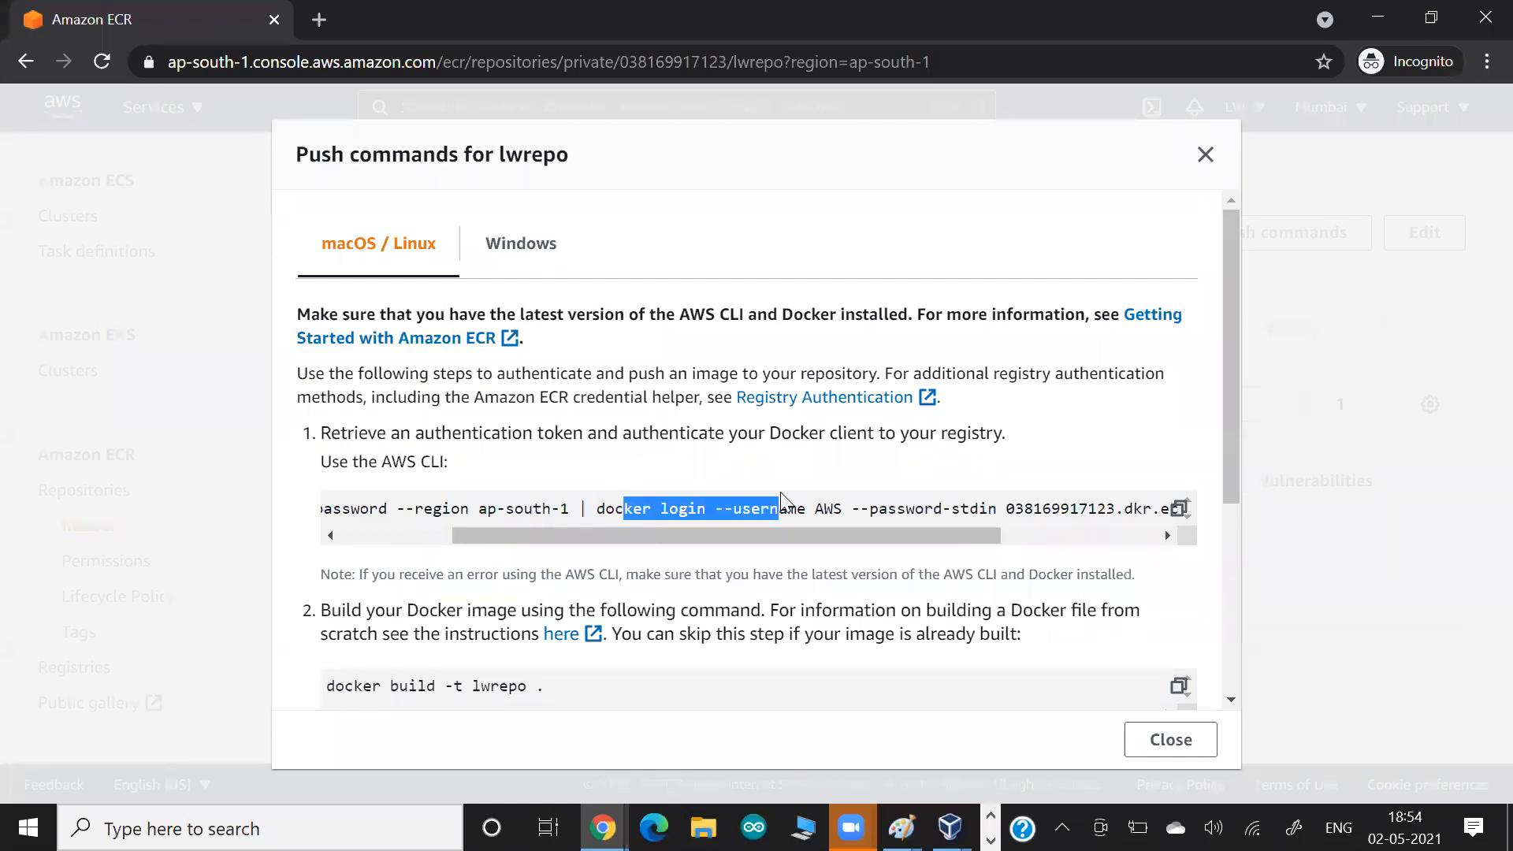
pyautogui.moveTo(537, 538); pyautogui.dragTo(407, 514)
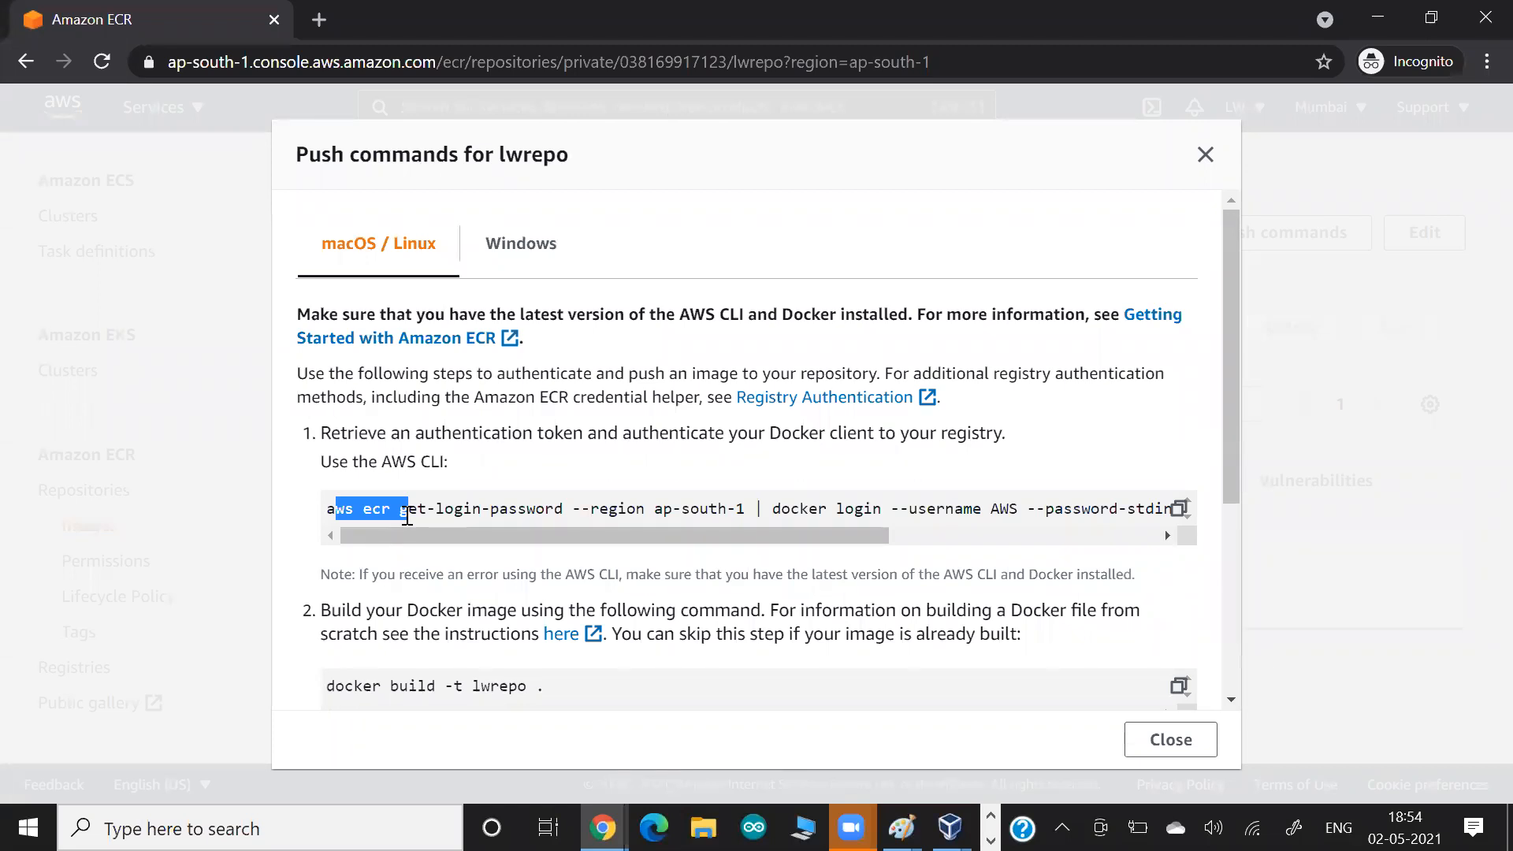
pyautogui.moveTo(407, 513); pyautogui.dragTo(324, 508)
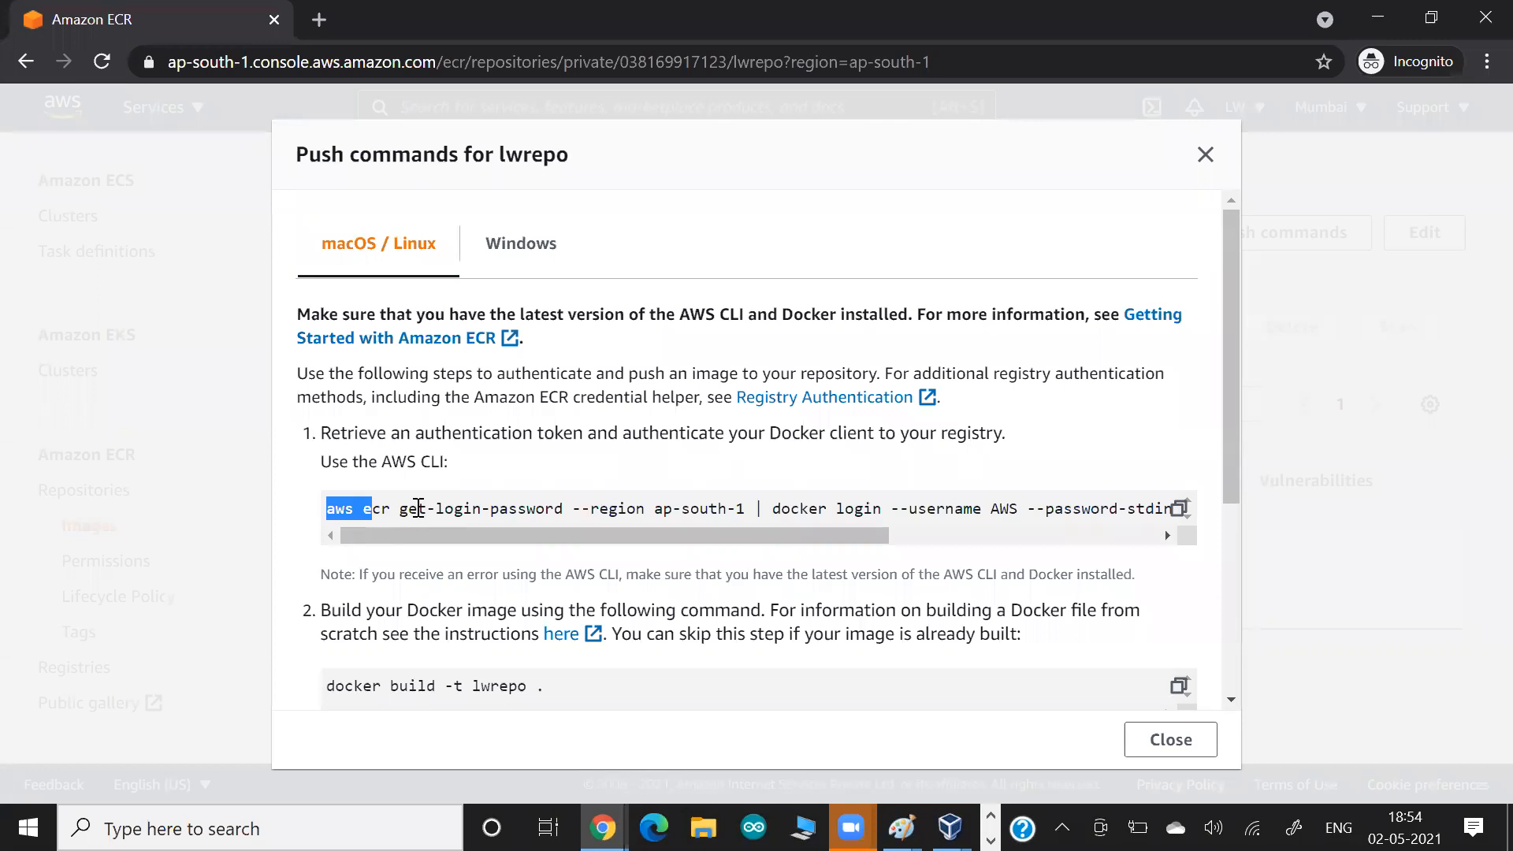
# Switch to the PuTTY session and run docker info.
pyautogui.hotkey('alt', 'Tab')
pyautogui.hotkey('alt', 'Tab')
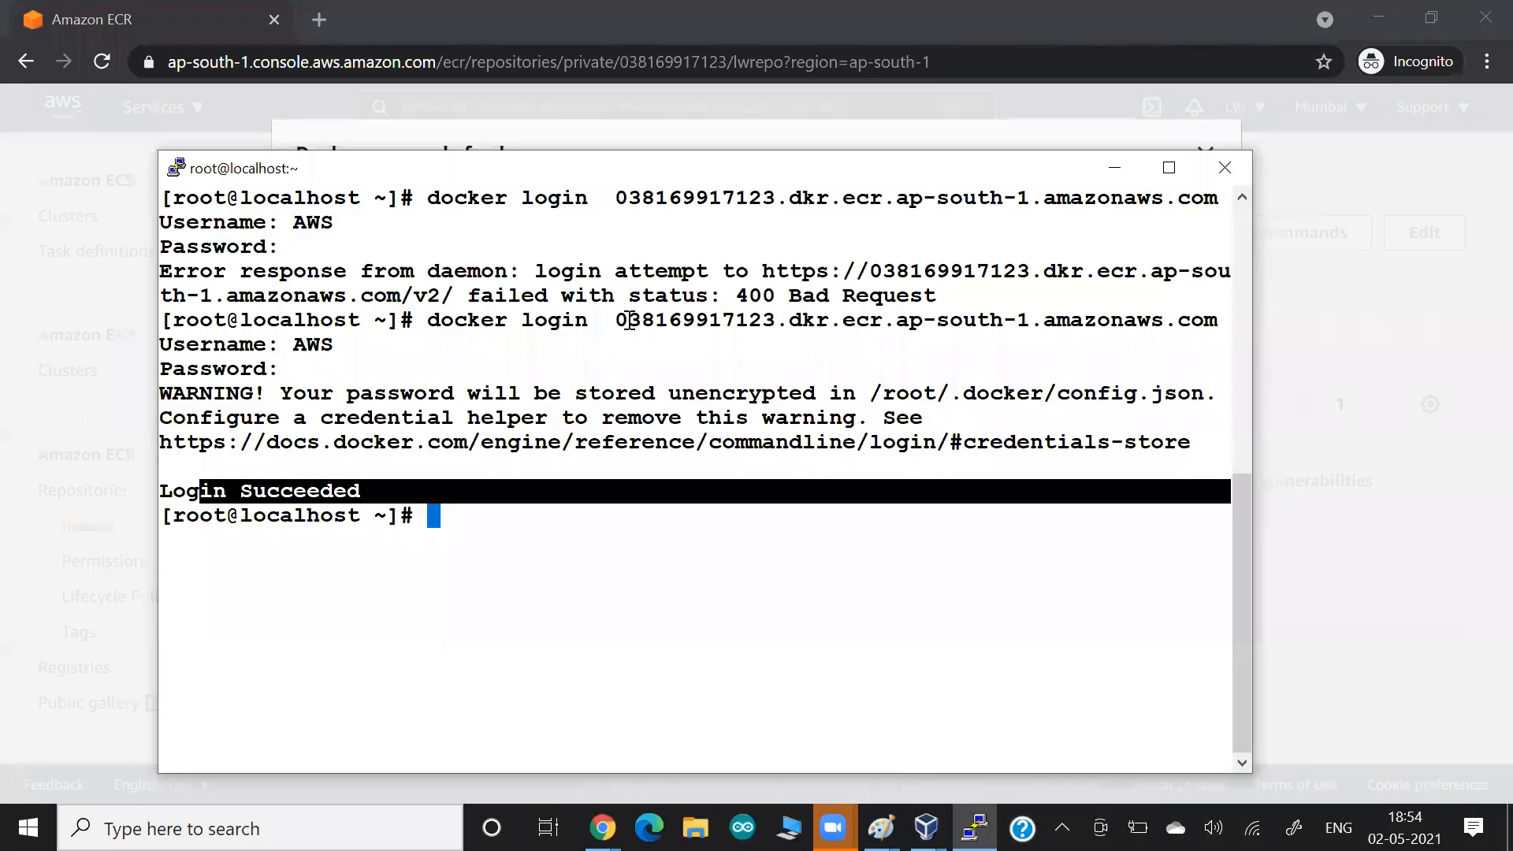
pyautogui.moveTo(402, 320); pyautogui.dragTo(632, 320)
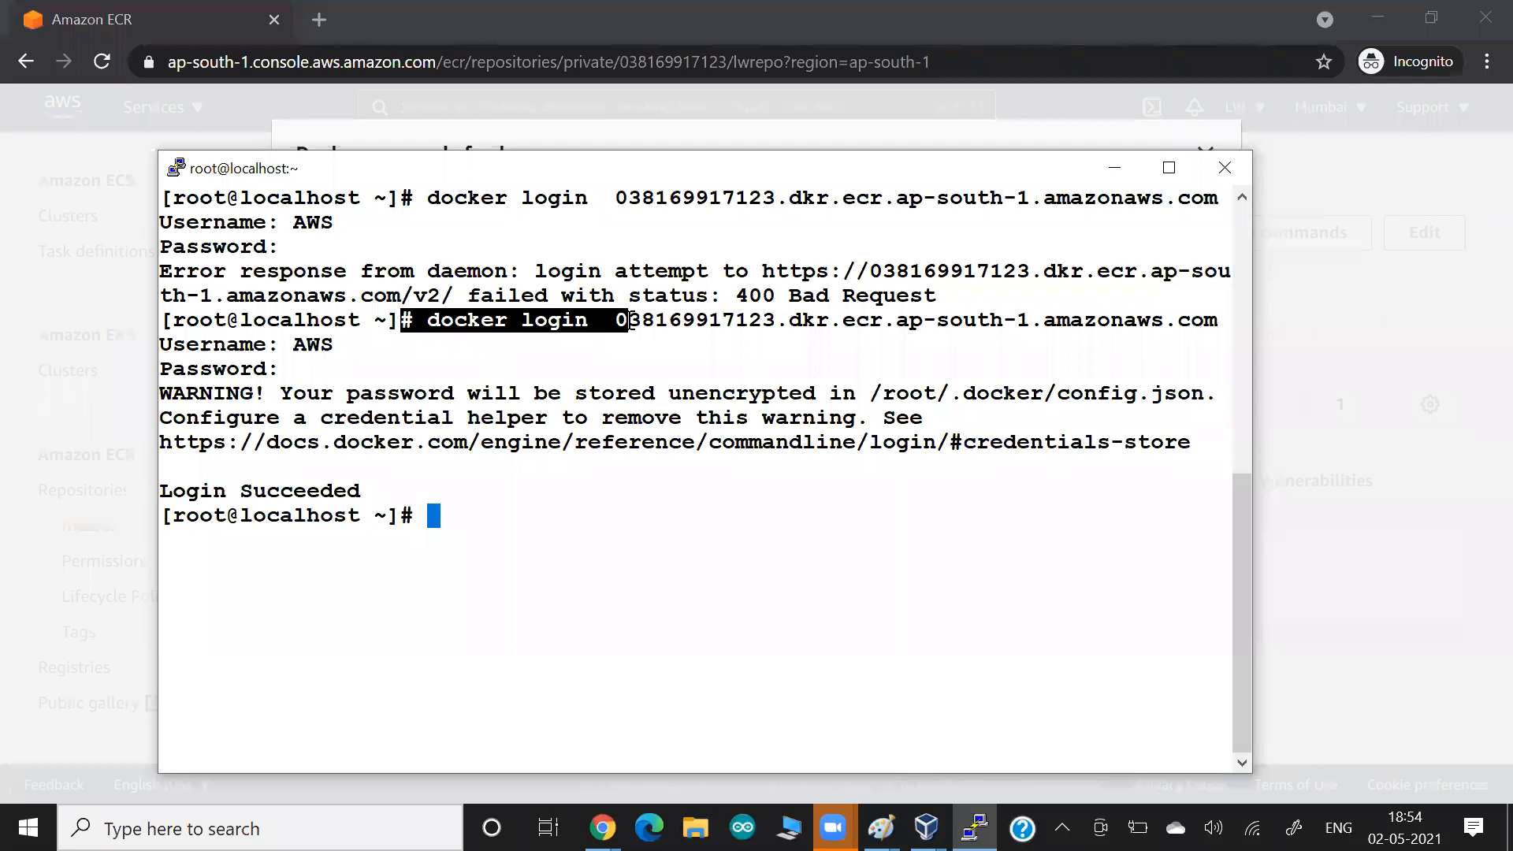
pyautogui.write('docker info')
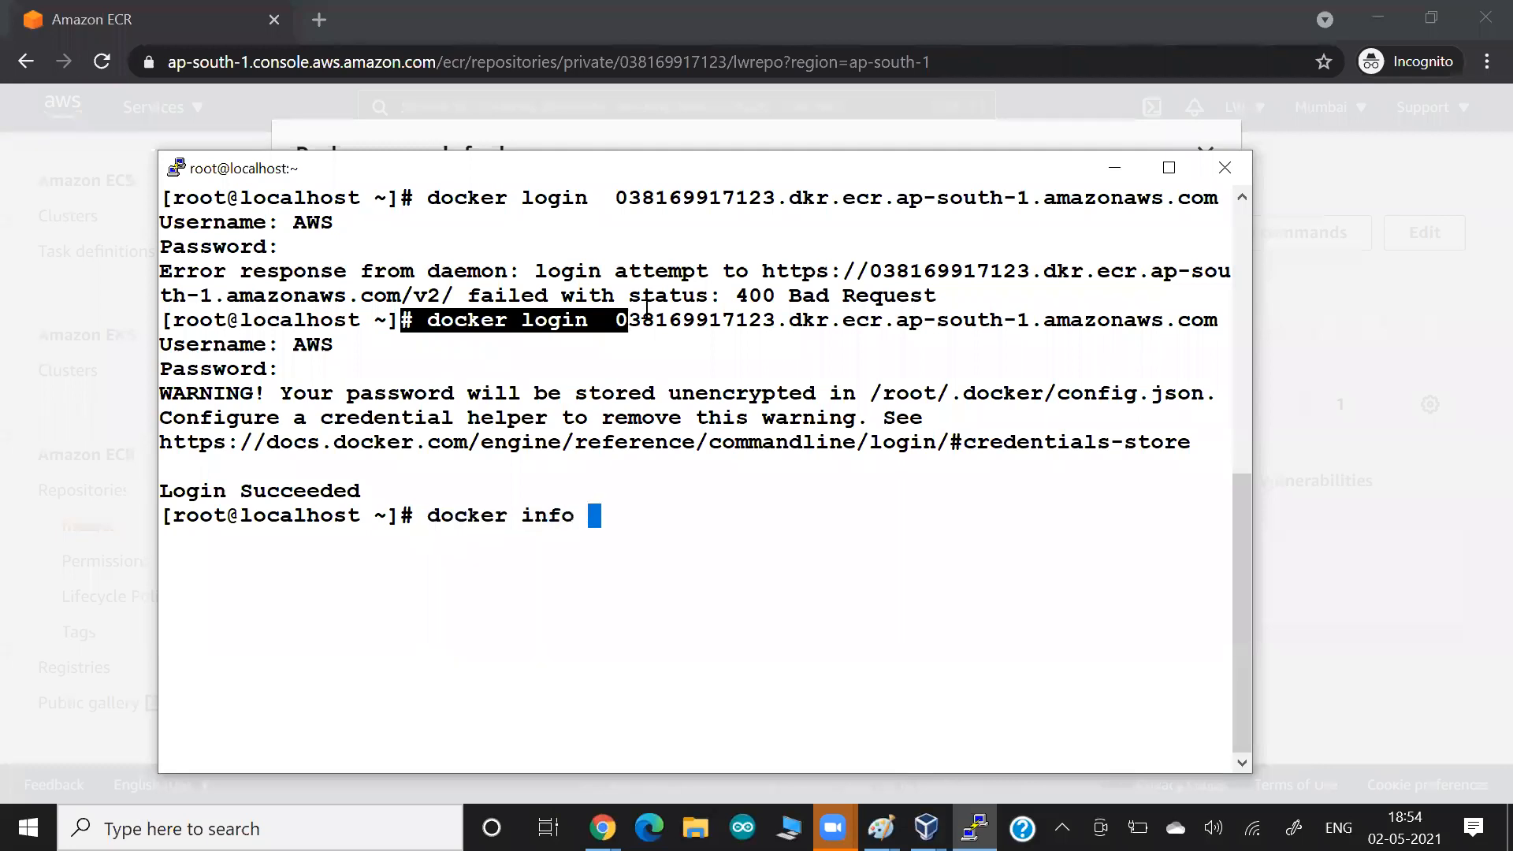
pyautogui.press('Return')
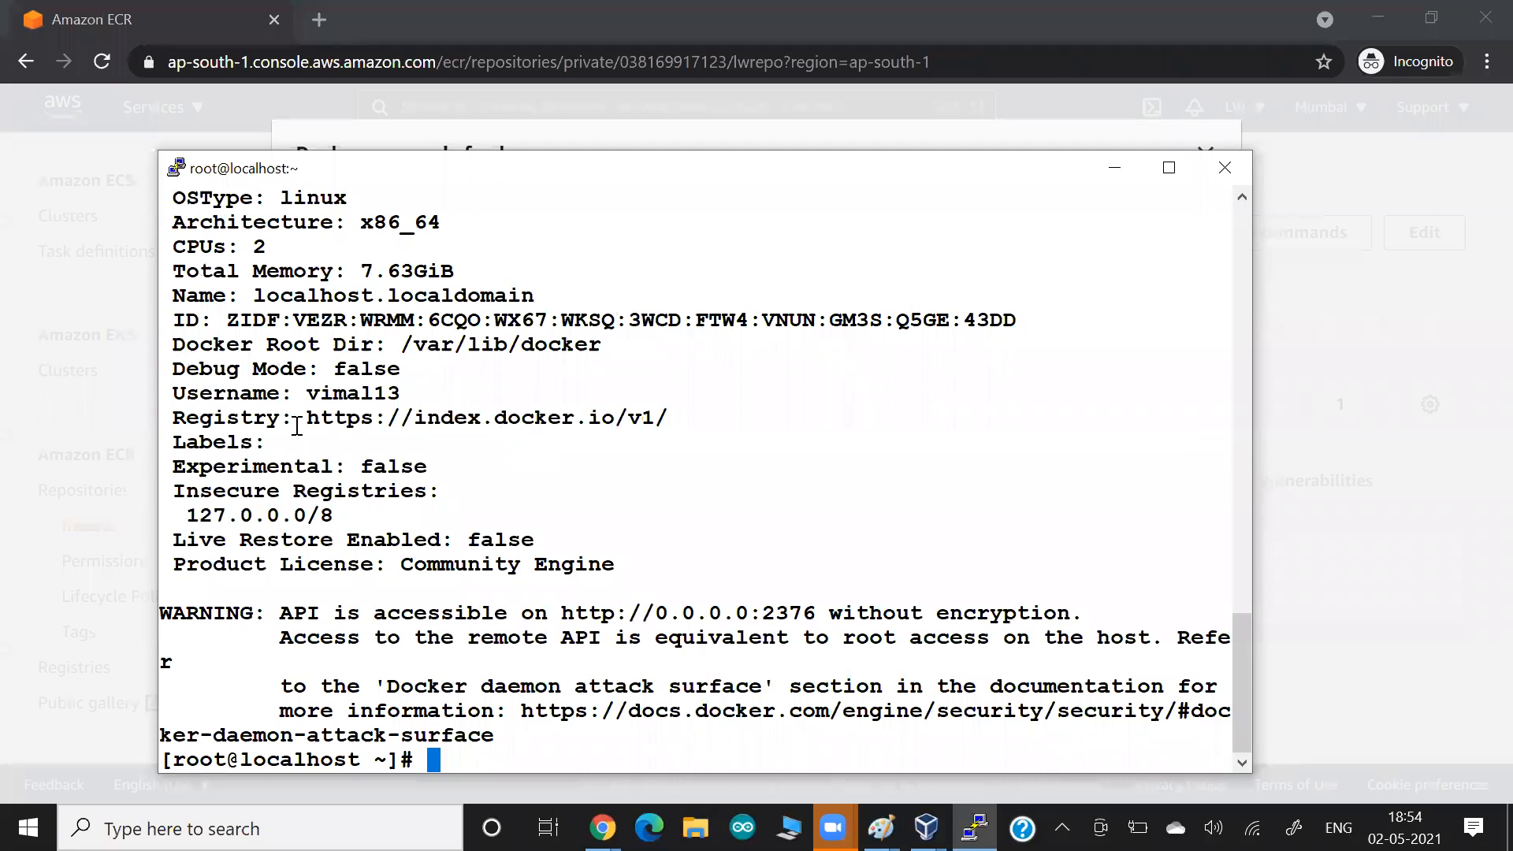
# Examine the Registry entry in the docker info output and compare it with the earlier ECR docker login session.
pyautogui.moveTo(295, 417); pyautogui.dragTo(333, 417)
pyautogui.moveTo(700, 413); pyautogui.dragTo(702, 408)
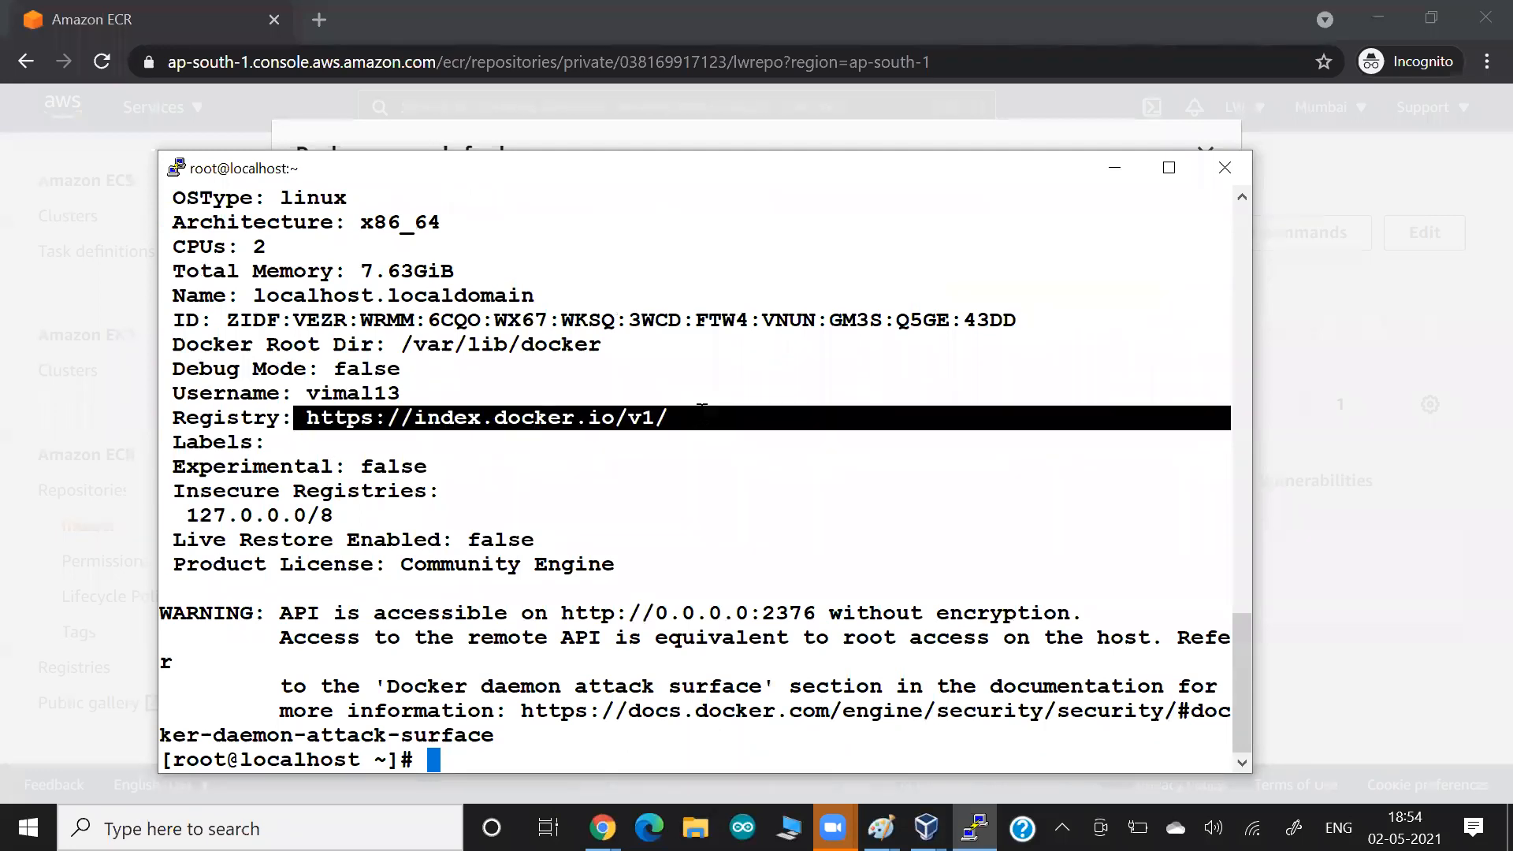
pyautogui.click(634, 455)
pyautogui.scroll(4, 635, 456)
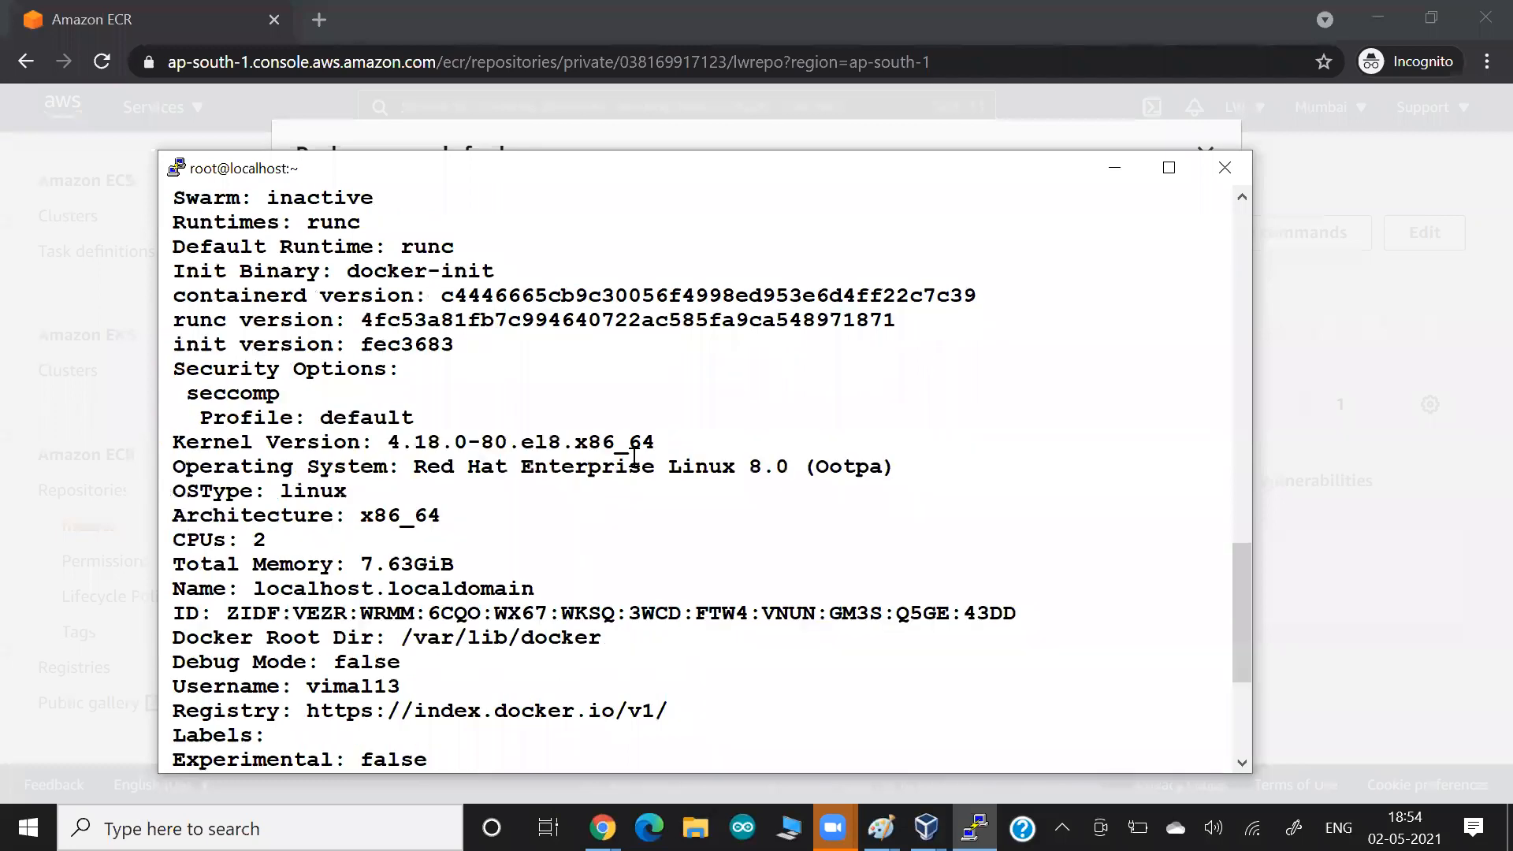
pyautogui.scroll(-8, 635, 455)
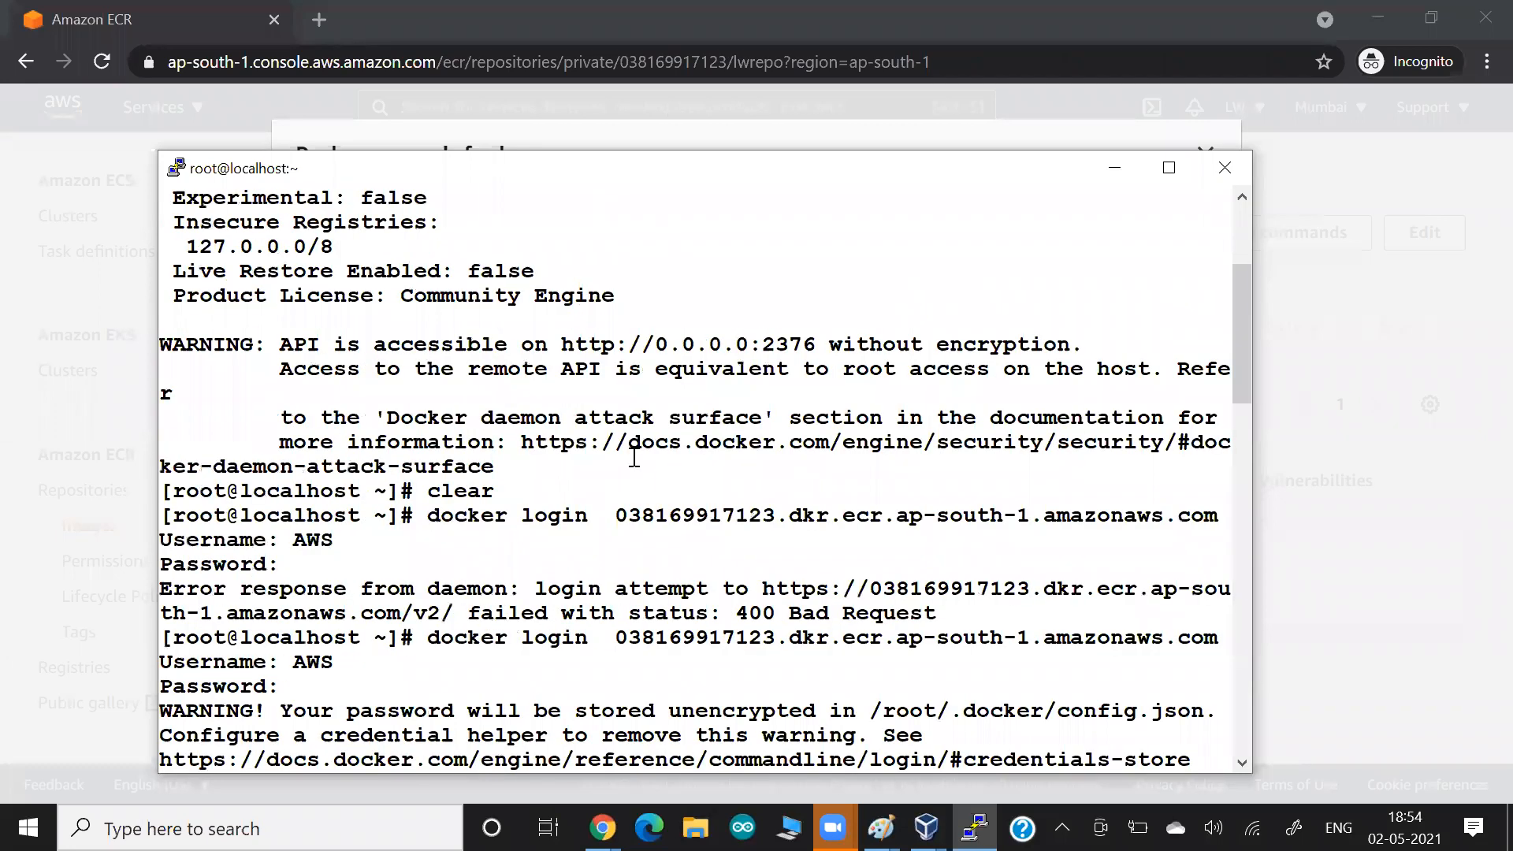
pyautogui.scroll(8, 634, 455)
pyautogui.scroll(-4, 635, 455)
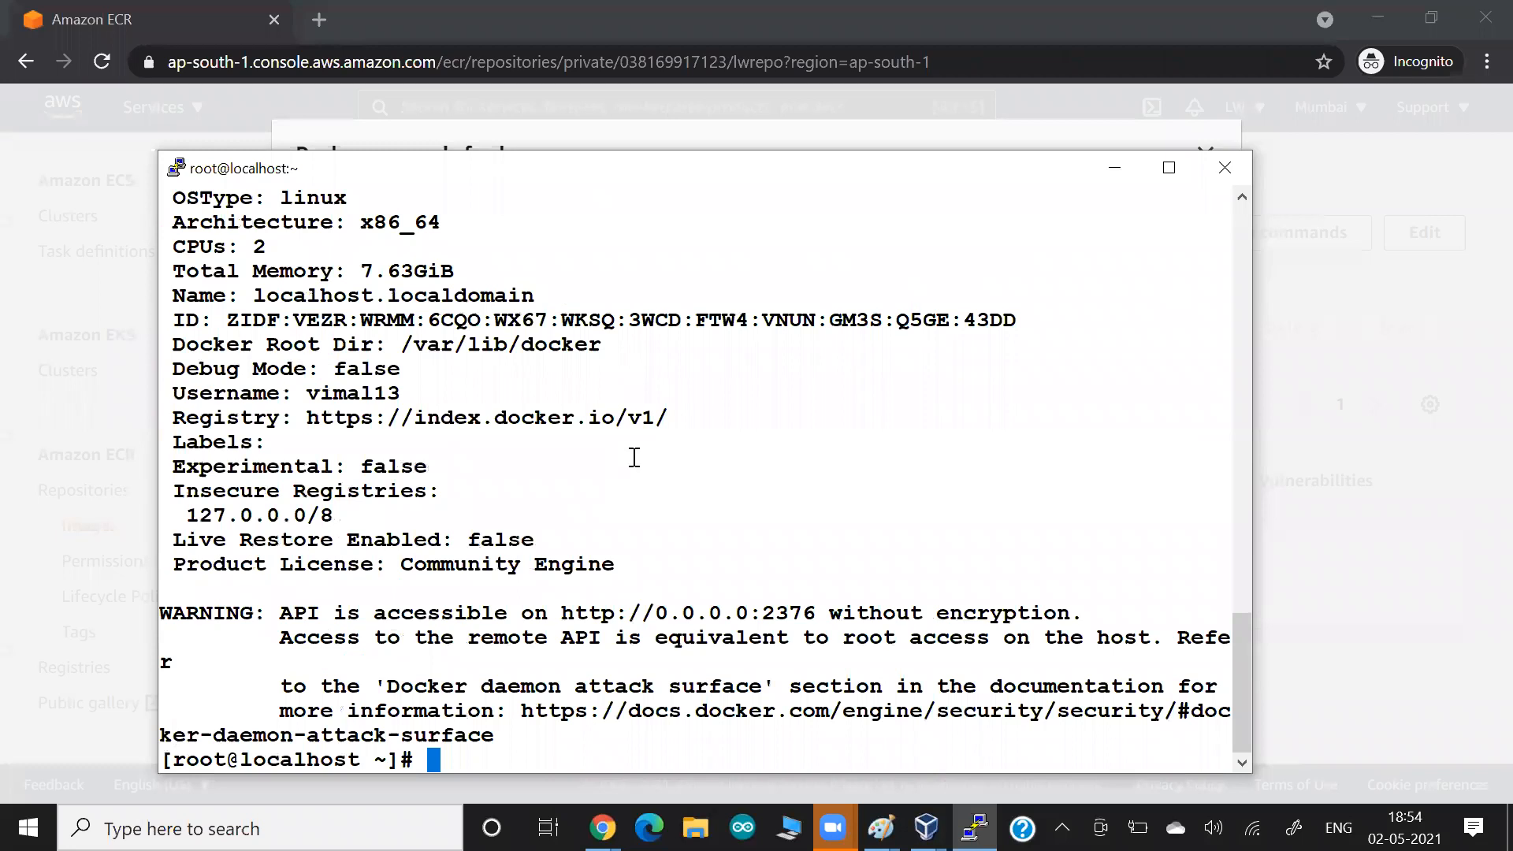
pyautogui.press('Return')
pyautogui.press('Return')
pyautogui.press('Return')
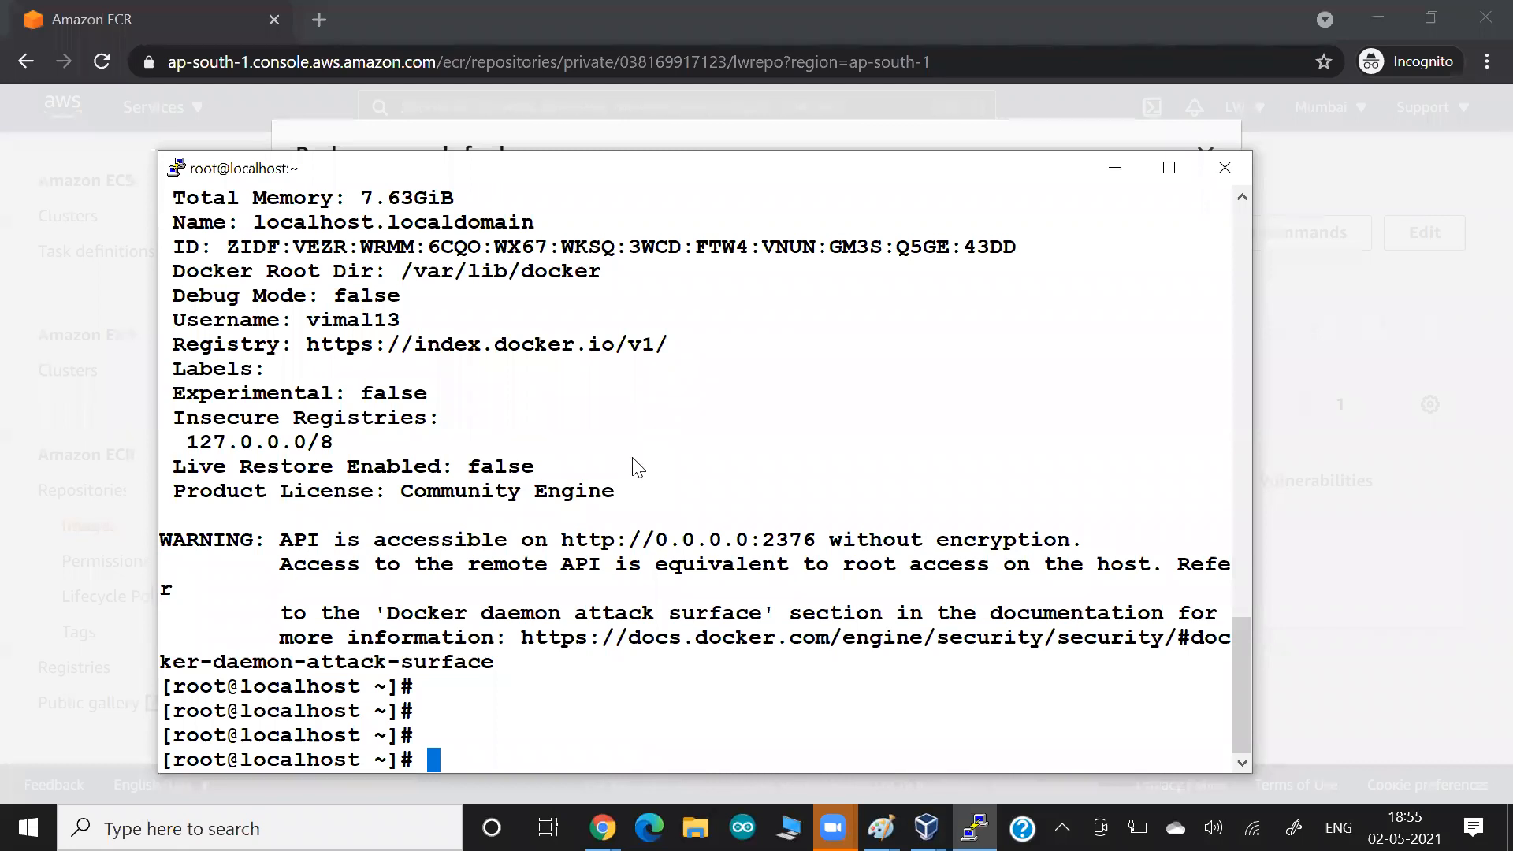
# Switch to the lwrepo push commands in the browser and examine the docker build, docker tag and docker push steps.
pyautogui.hotkey('alt', 'Tab')
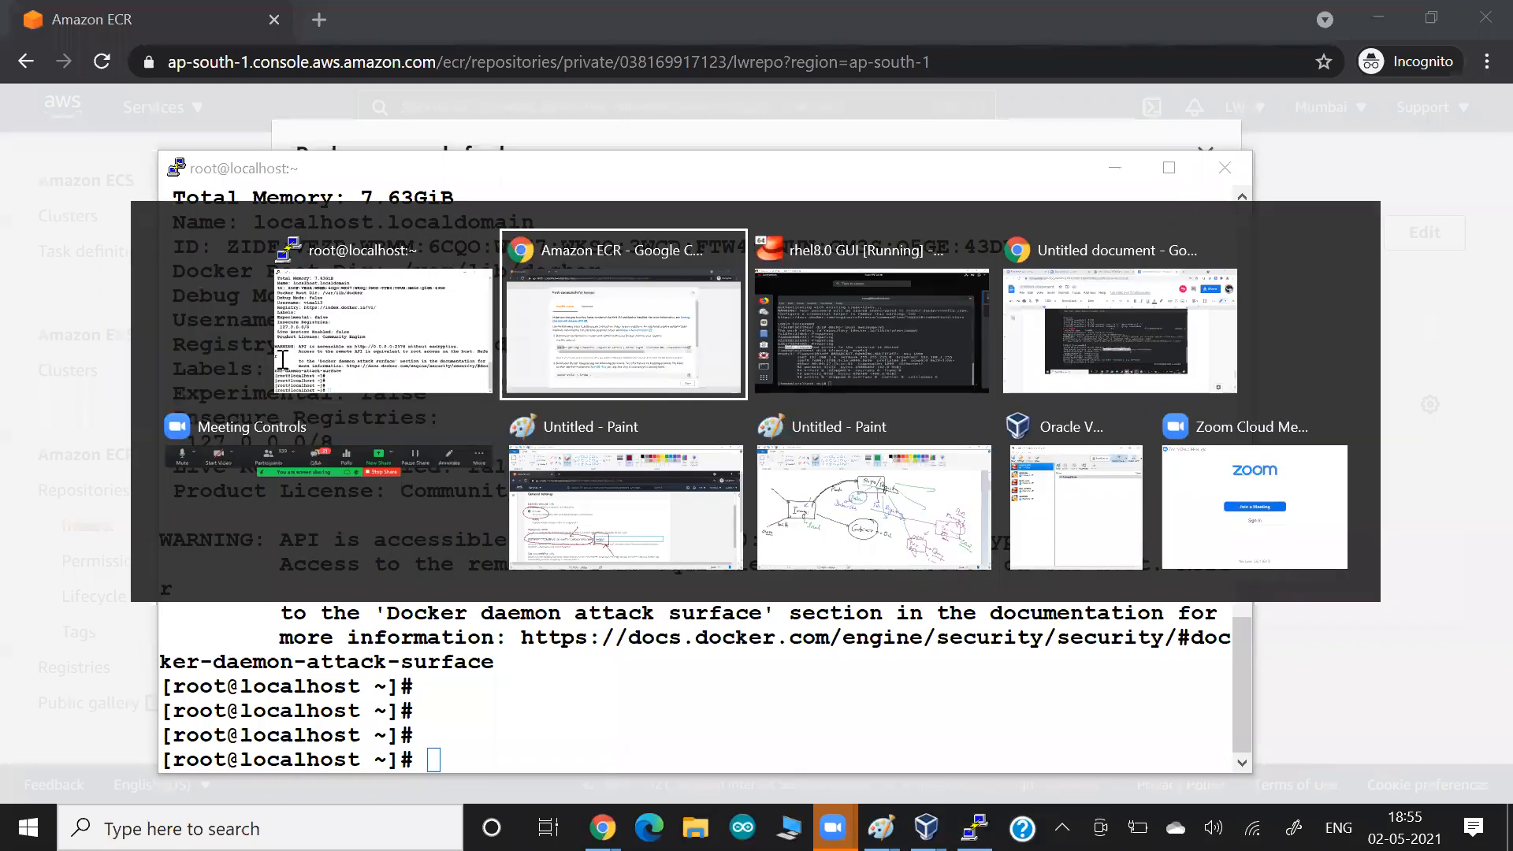
pyautogui.click(462, 359)
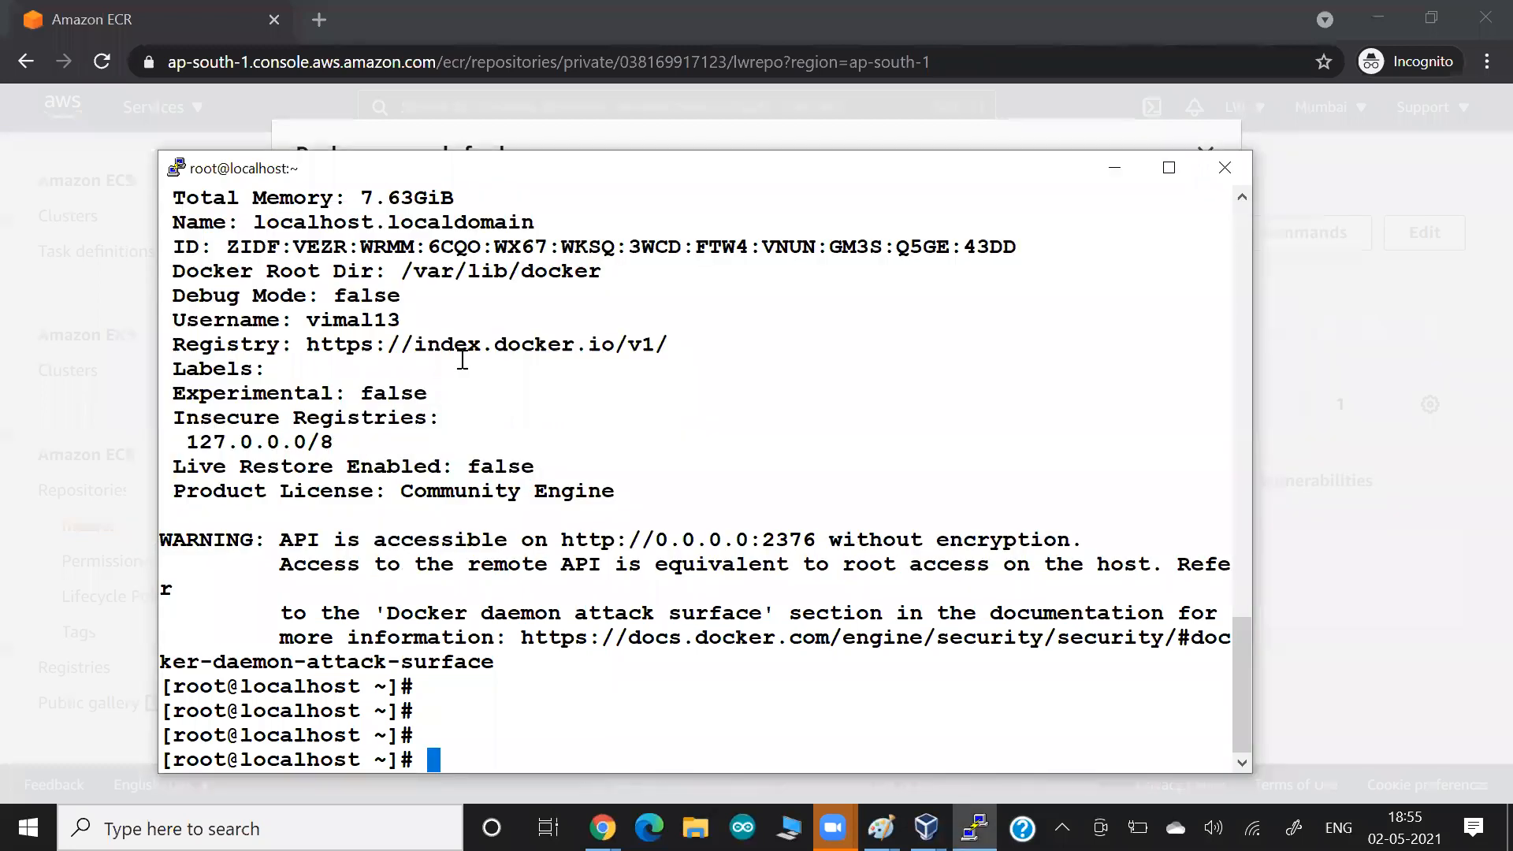
pyautogui.write('docker ')
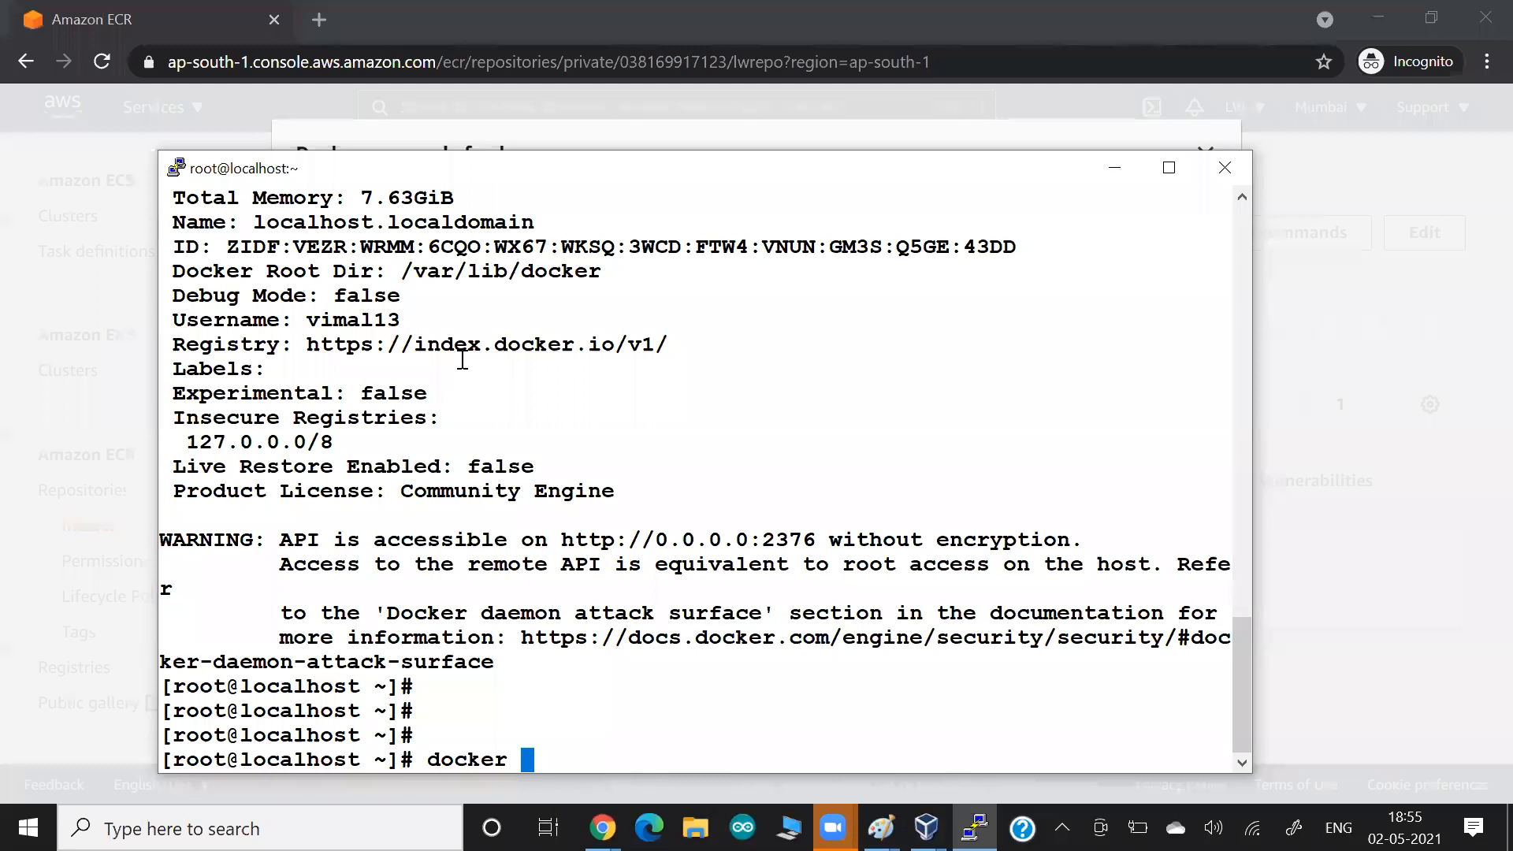
pyautogui.write('pull')
pyautogui.hotkey('alt', 'Tab')
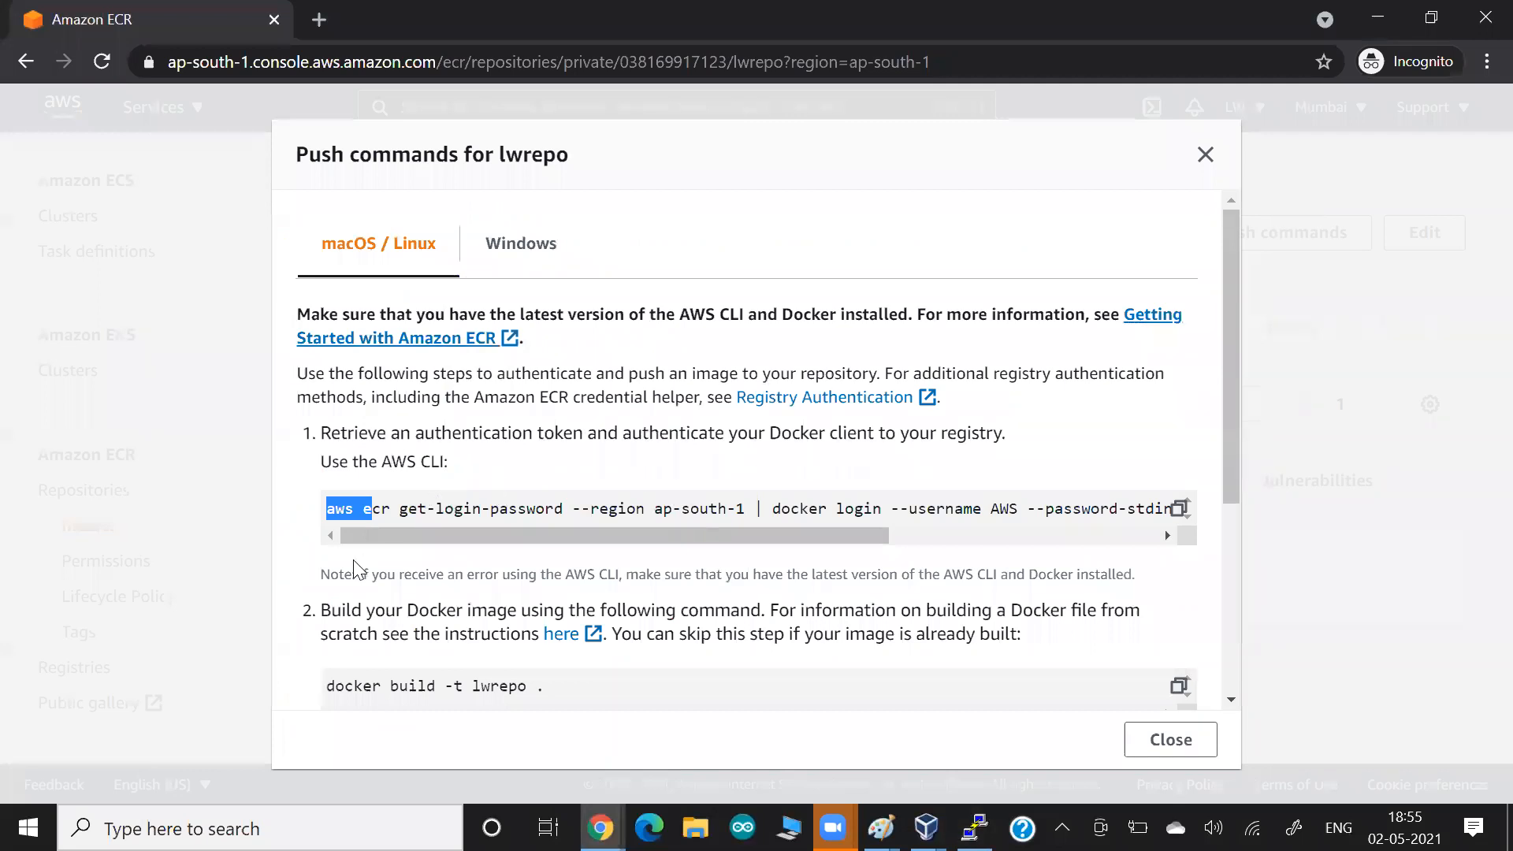
pyautogui.scroll(-1, 355, 568)
pyautogui.moveTo(334, 567); pyautogui.dragTo(593, 563)
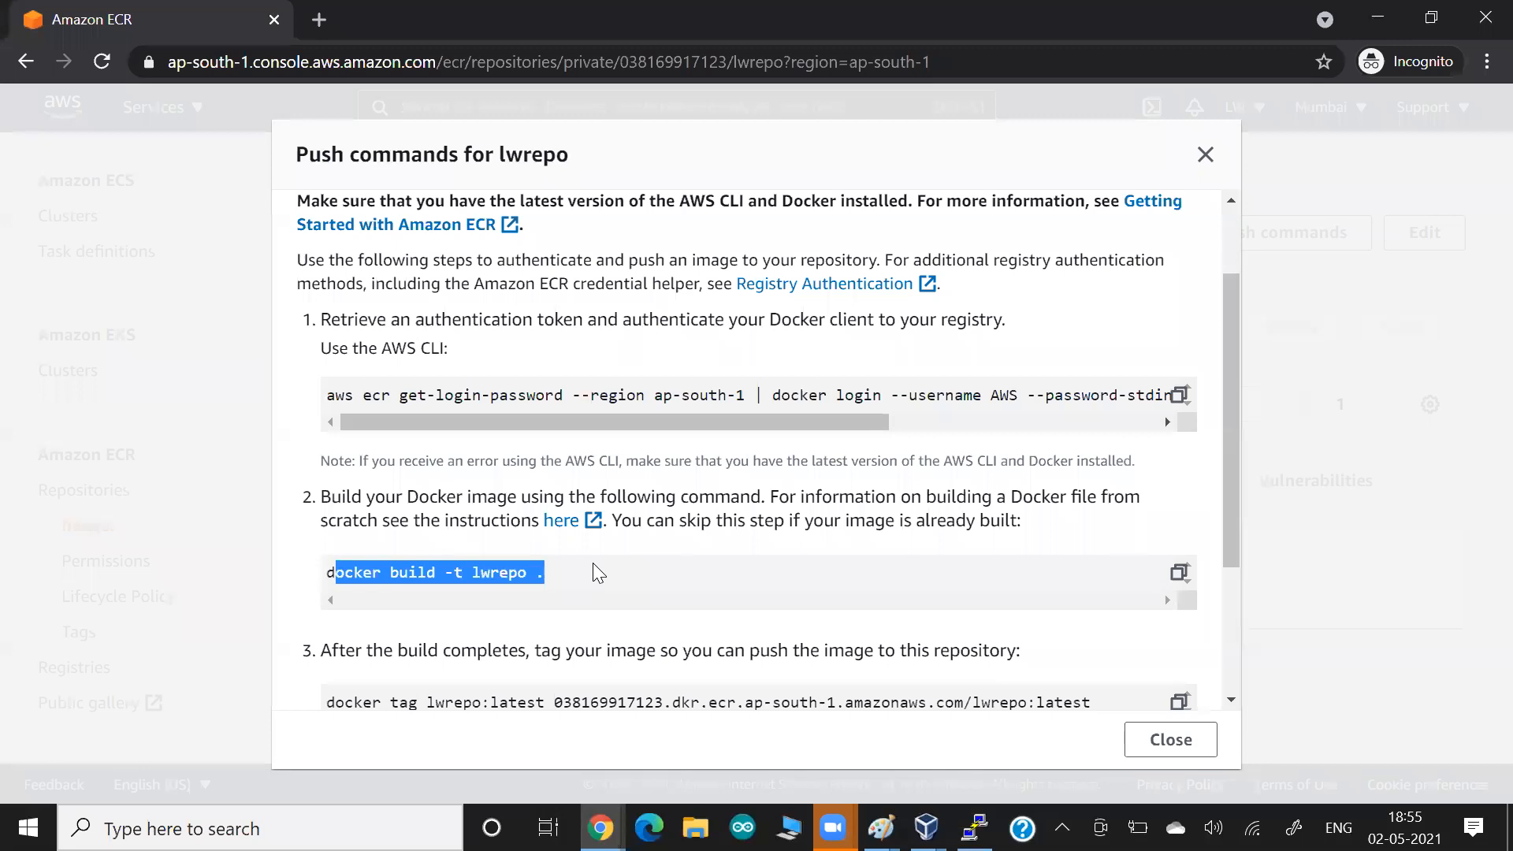
pyautogui.scroll(-1, 593, 564)
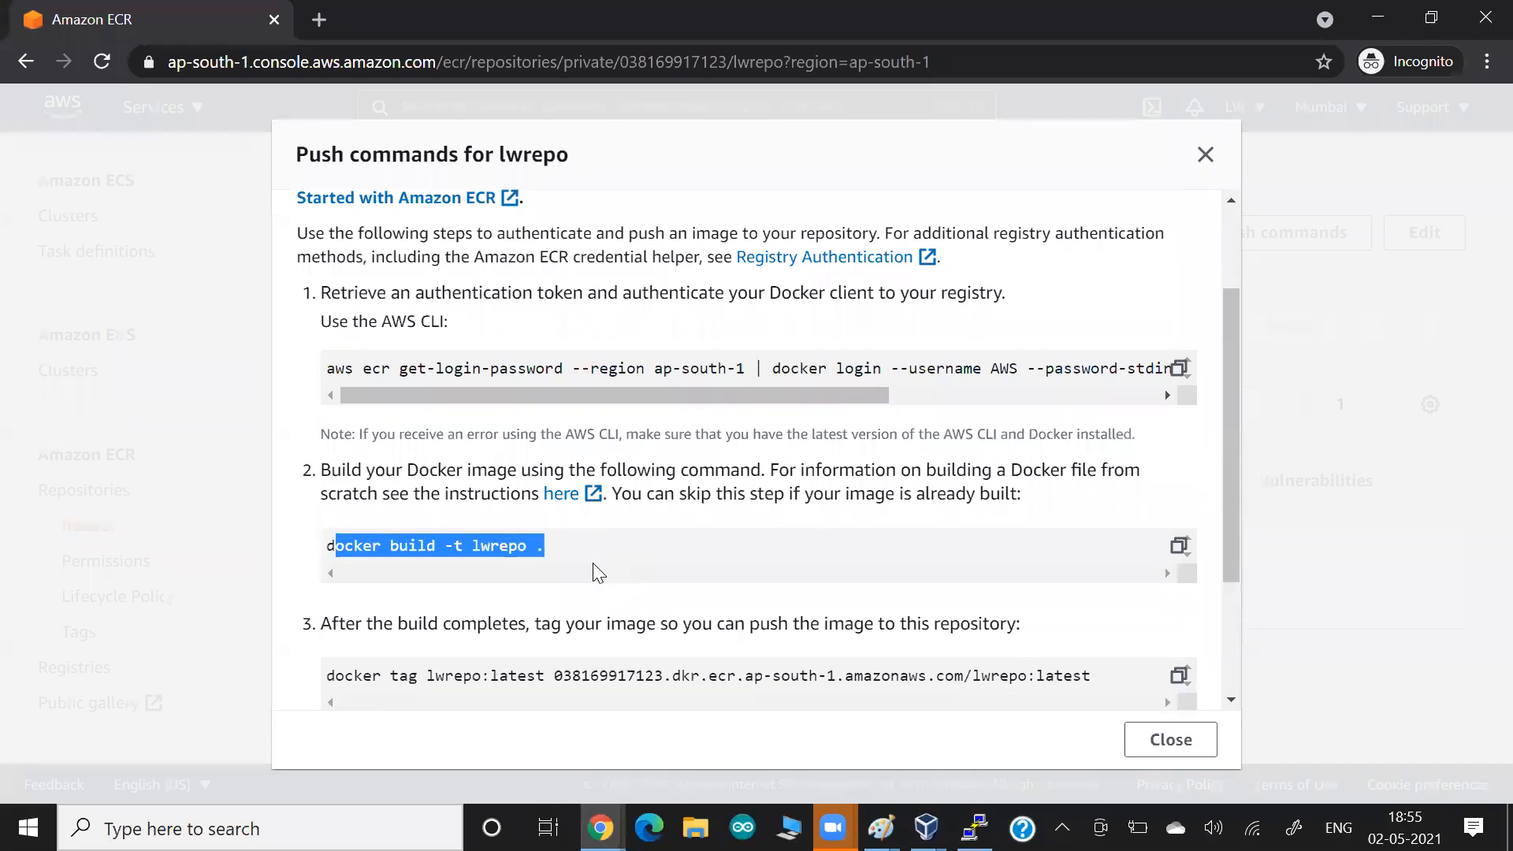
pyautogui.scroll(-1, 592, 563)
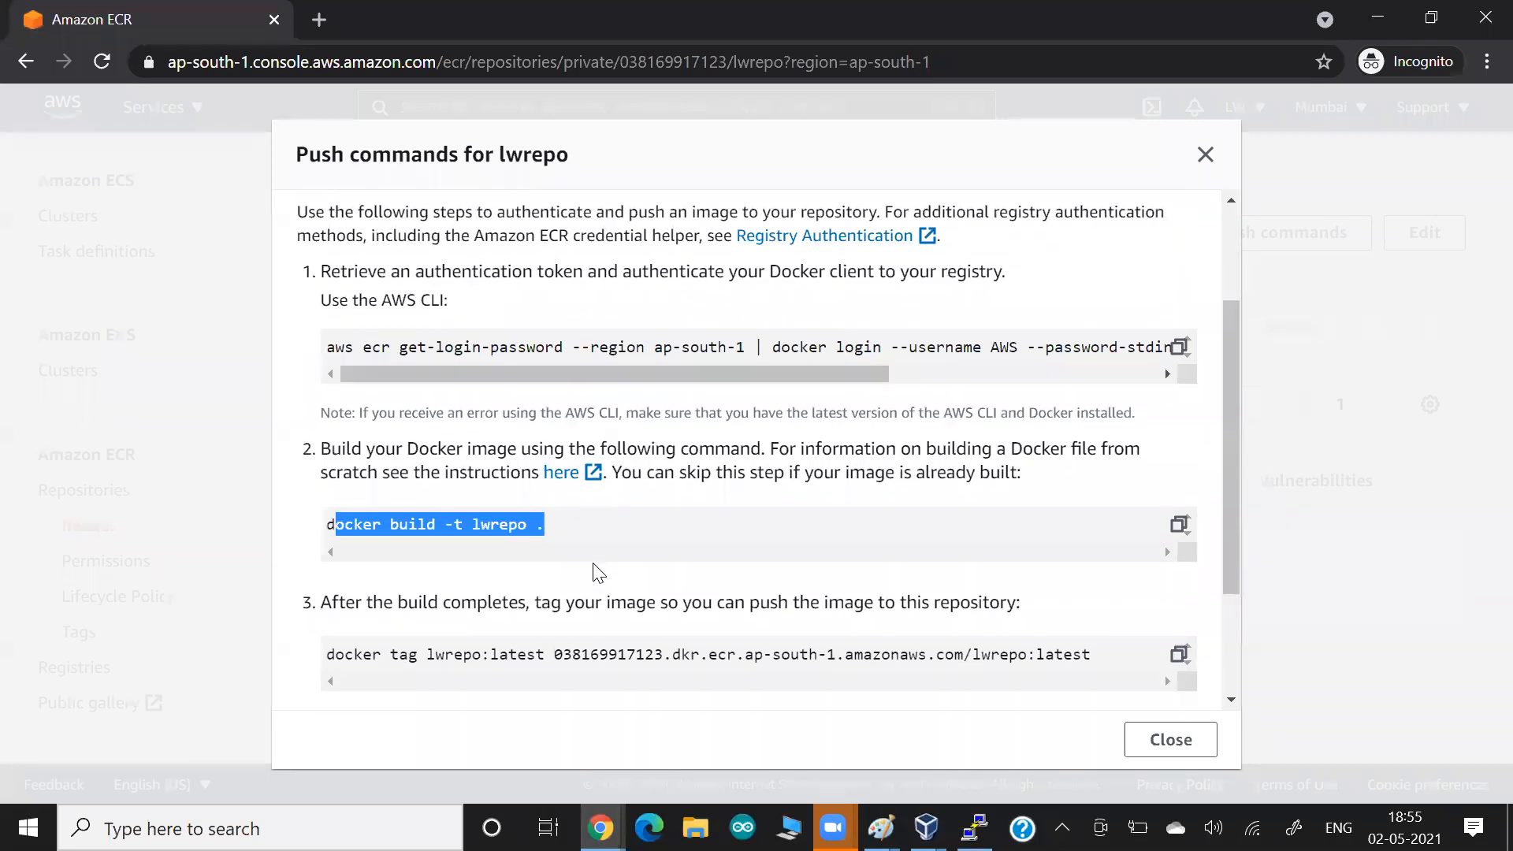
pyautogui.scroll(-1, 594, 568)
# Switch back to PuTTY, list the local Docker images and filter the list with grep aws.
pyautogui.hotkey('alt', 'Tab')
pyautogui.write('images')
pyautogui.press('Return')
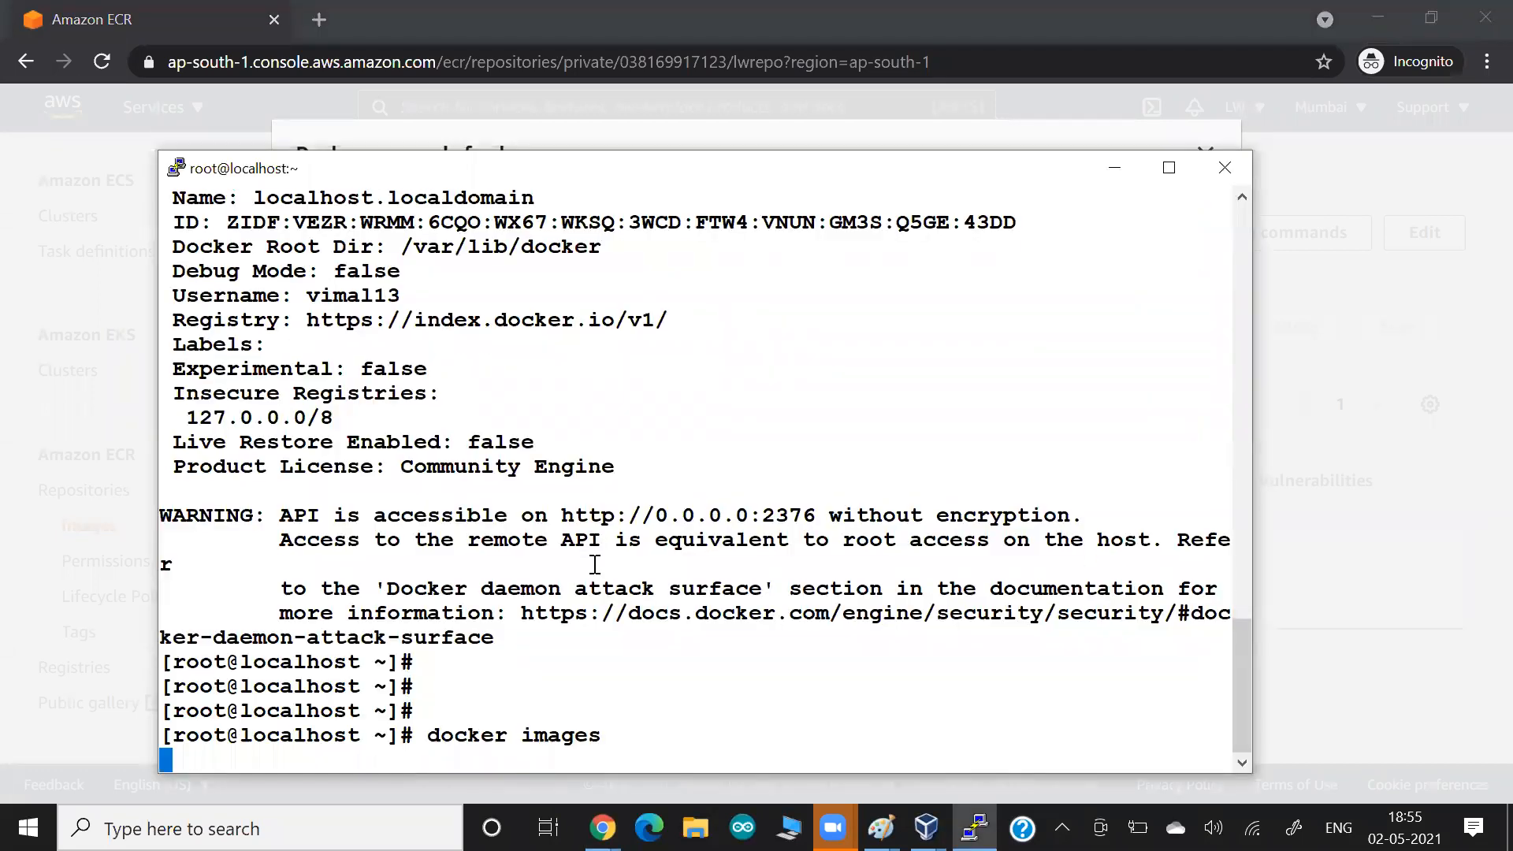
pyautogui.press('Up')
pyautogui.write('|  gre')
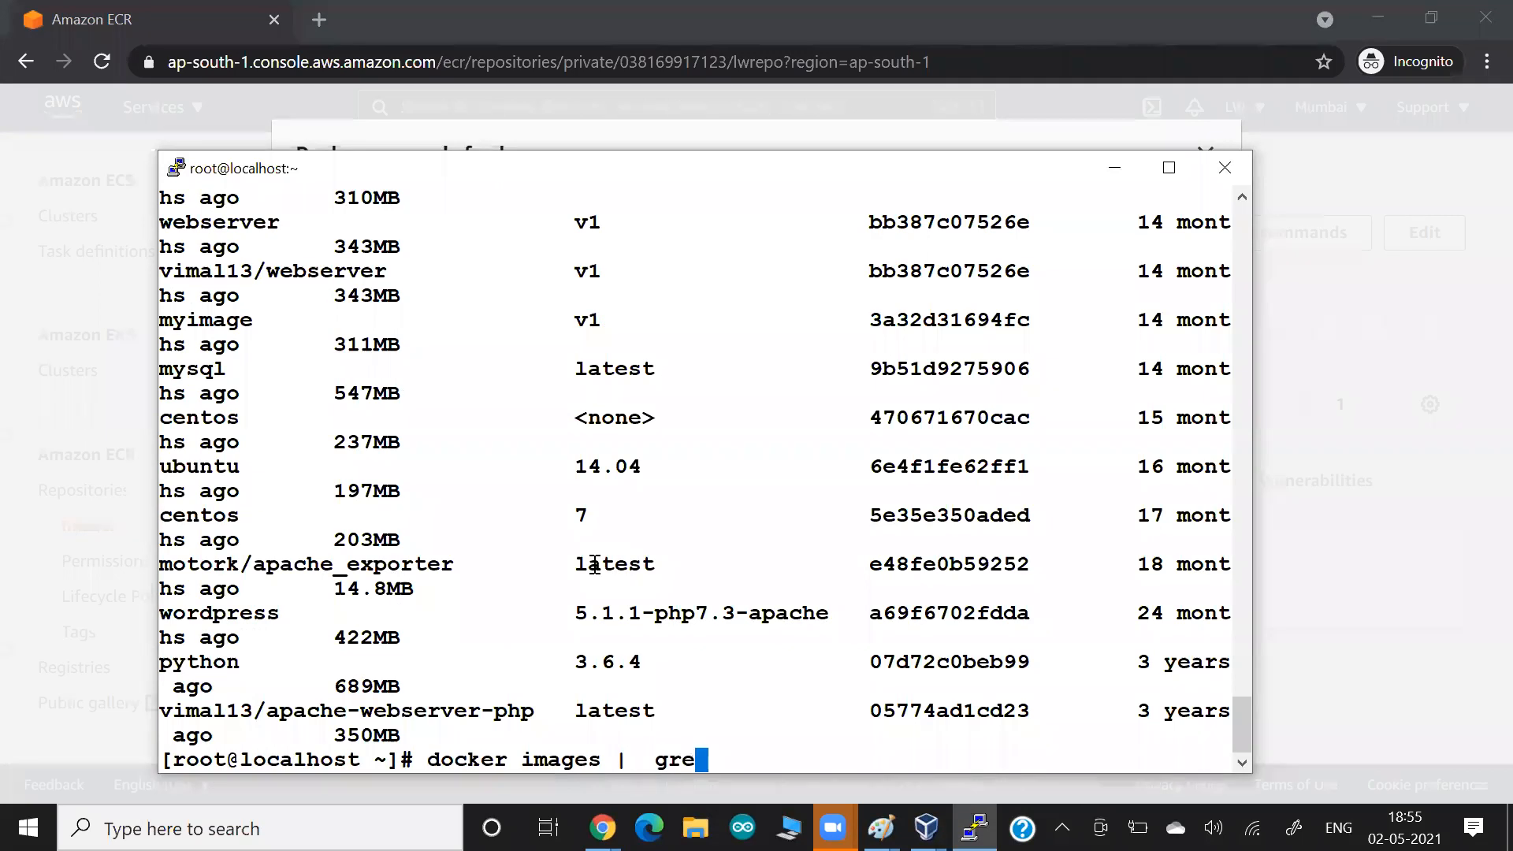
pyautogui.write('p  aw')
pyautogui.write('s')
pyautogui.press('Return')
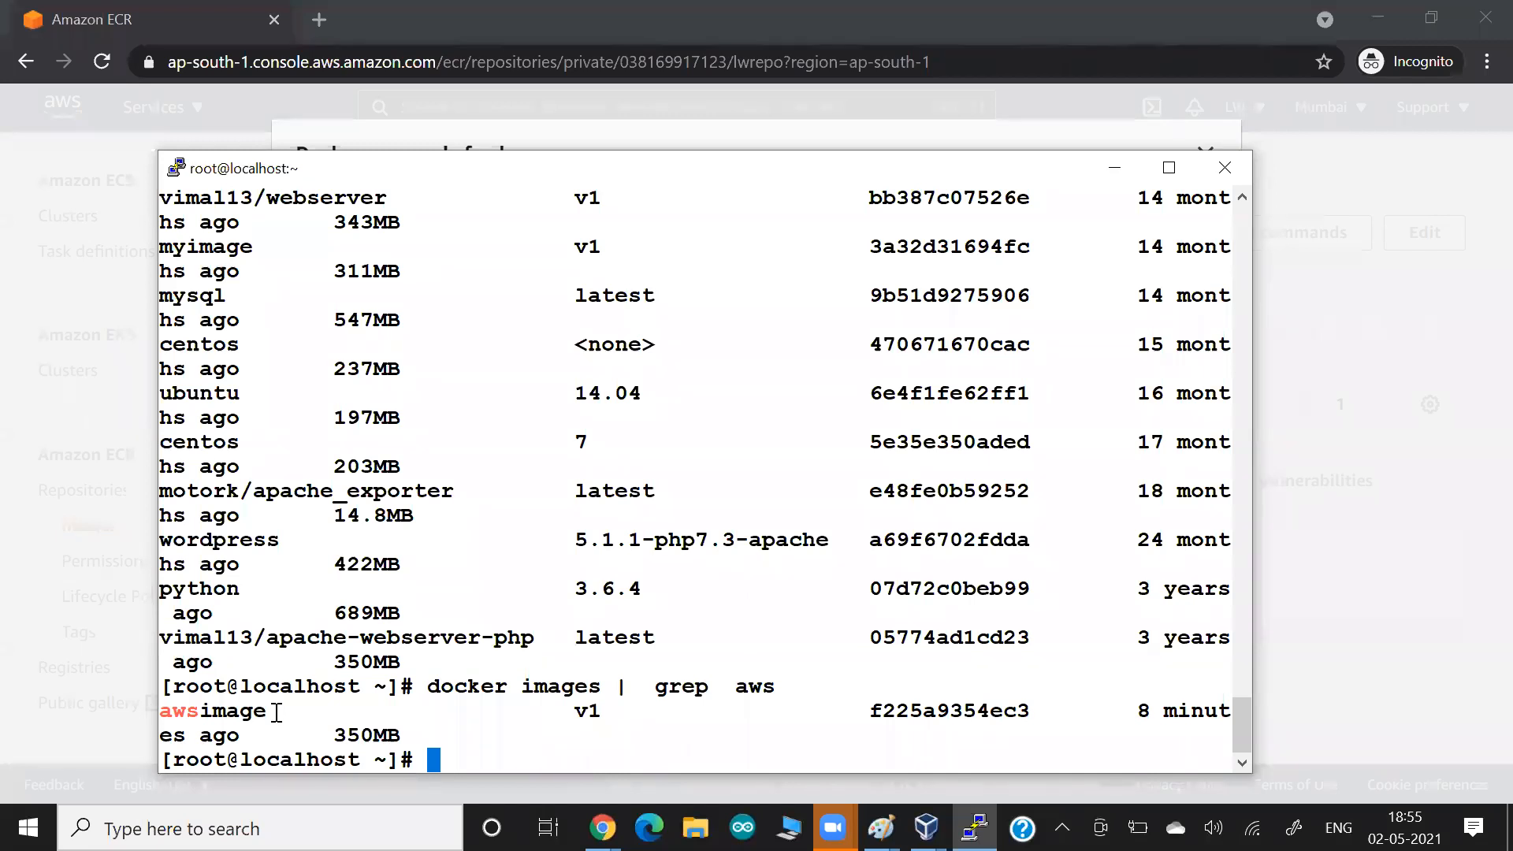
# Enter awsimage:v1 at the prompt and prefix it with the ECR registry address copied from the docker push command.
pyautogui.write('awsimage:v1')
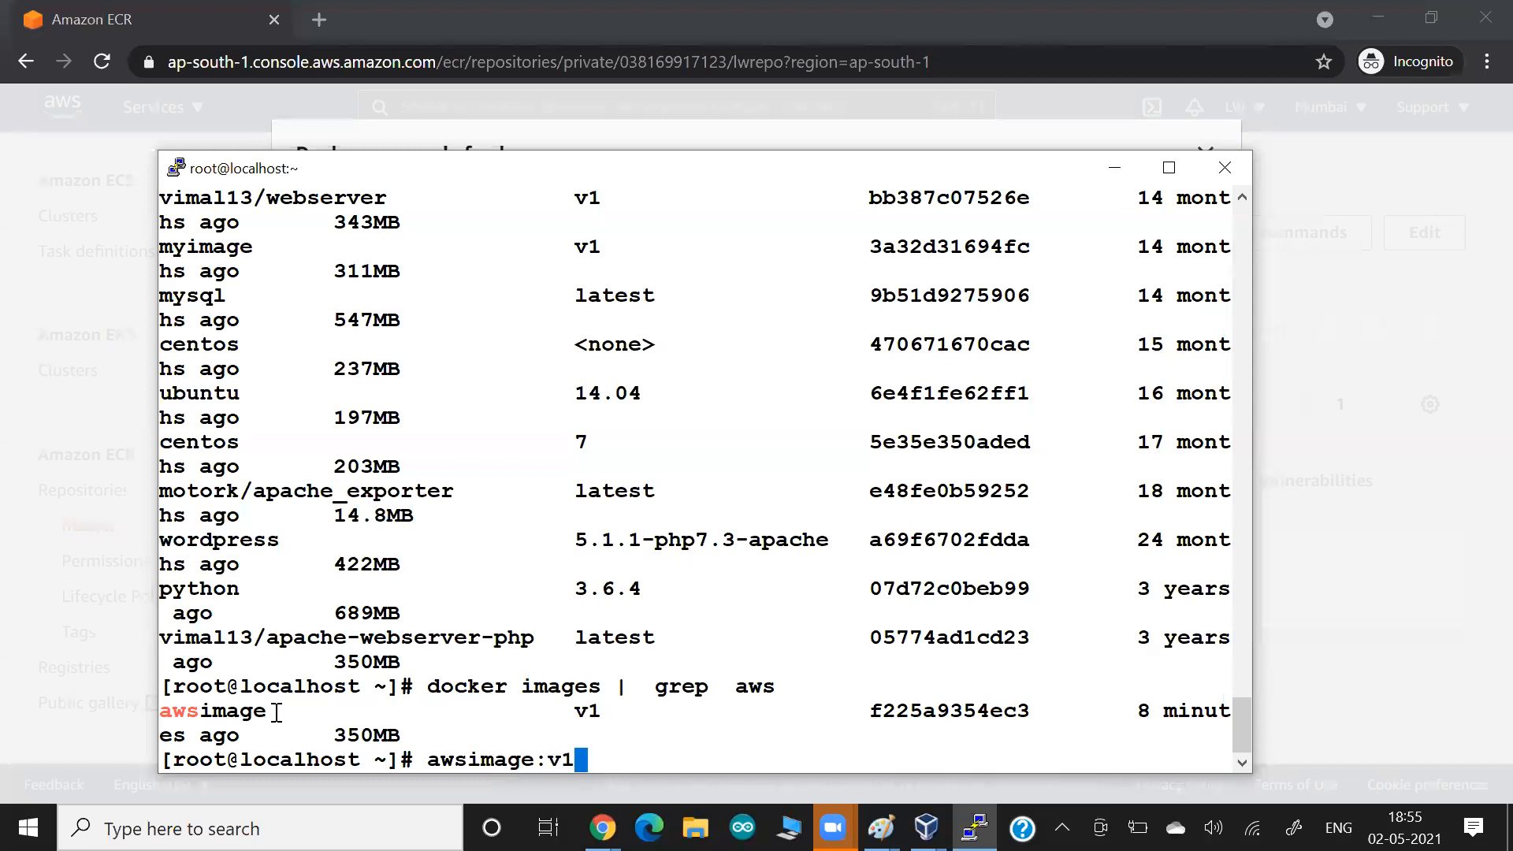
pyautogui.hotkey('ctrl', 'a')
pyautogui.hotkey('alt', 'Tab')
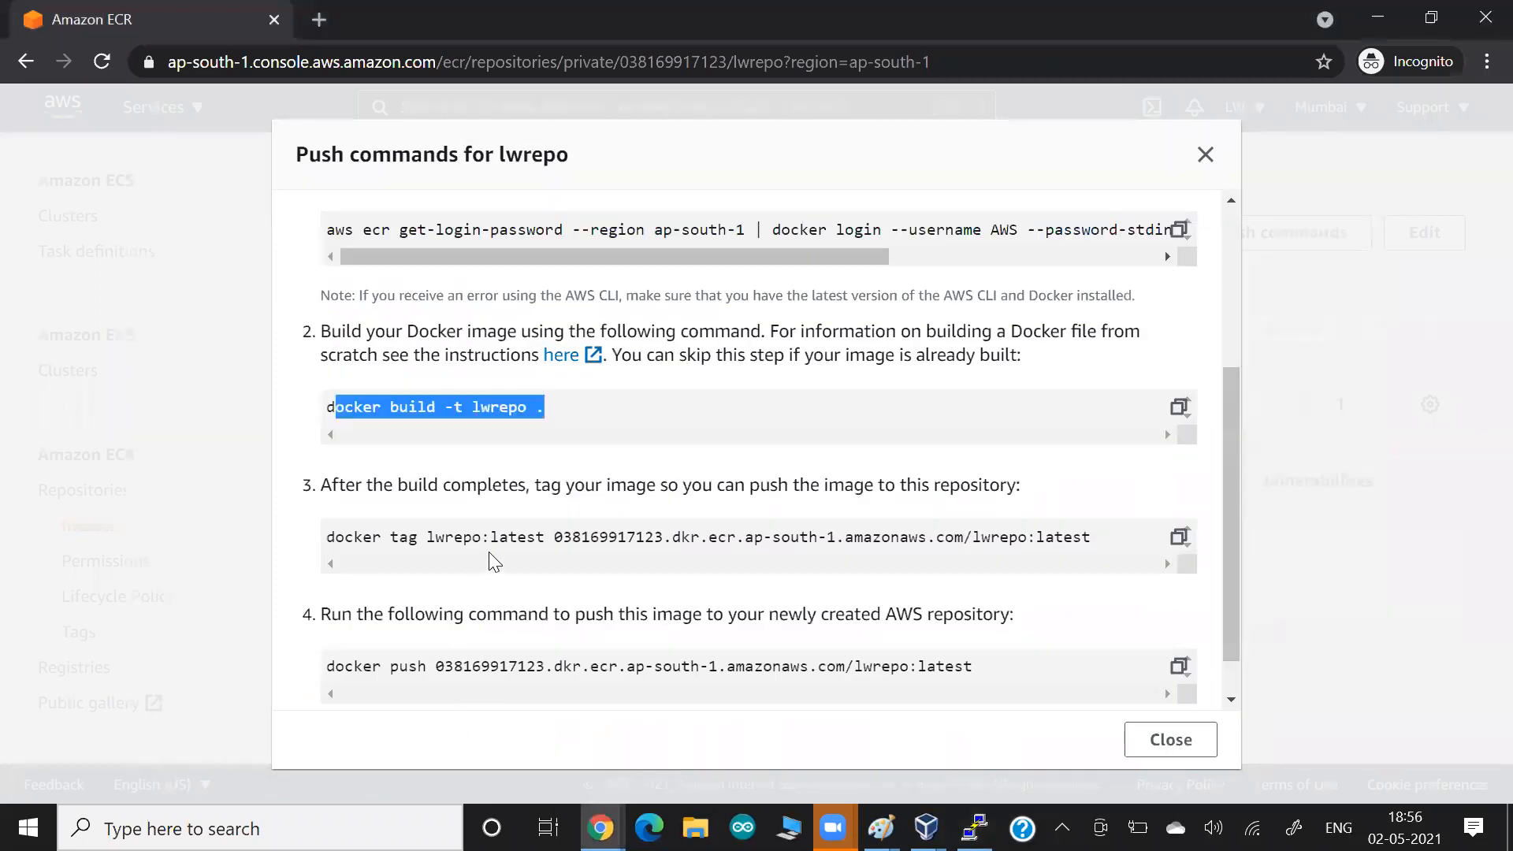
pyautogui.moveTo(436, 666); pyautogui.dragTo(855, 668)
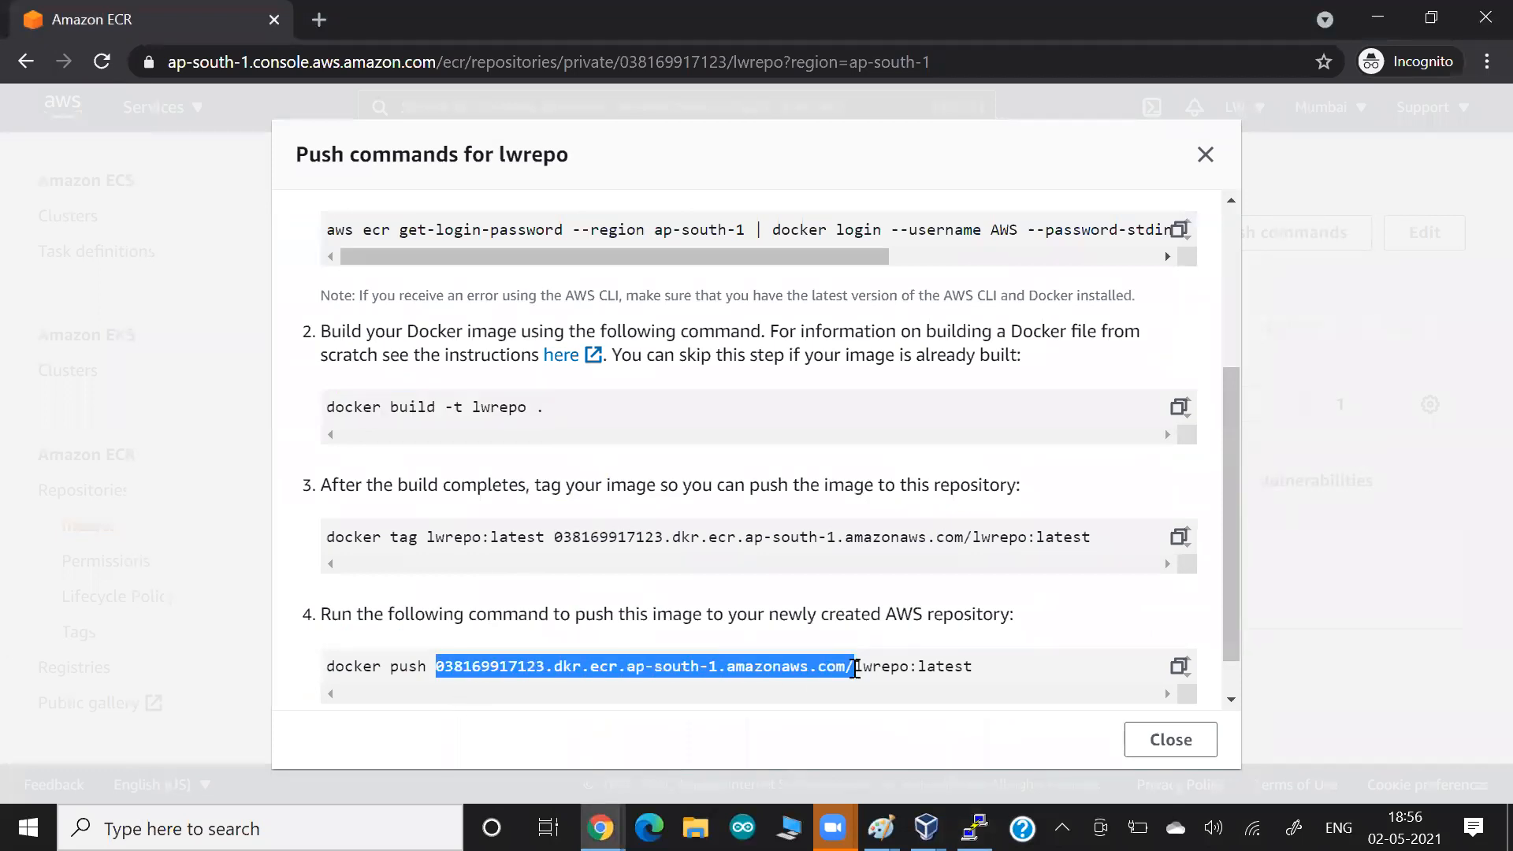
pyautogui.hotkey('ctrl', 'c')
pyautogui.hotkey('alt', 'Tab')
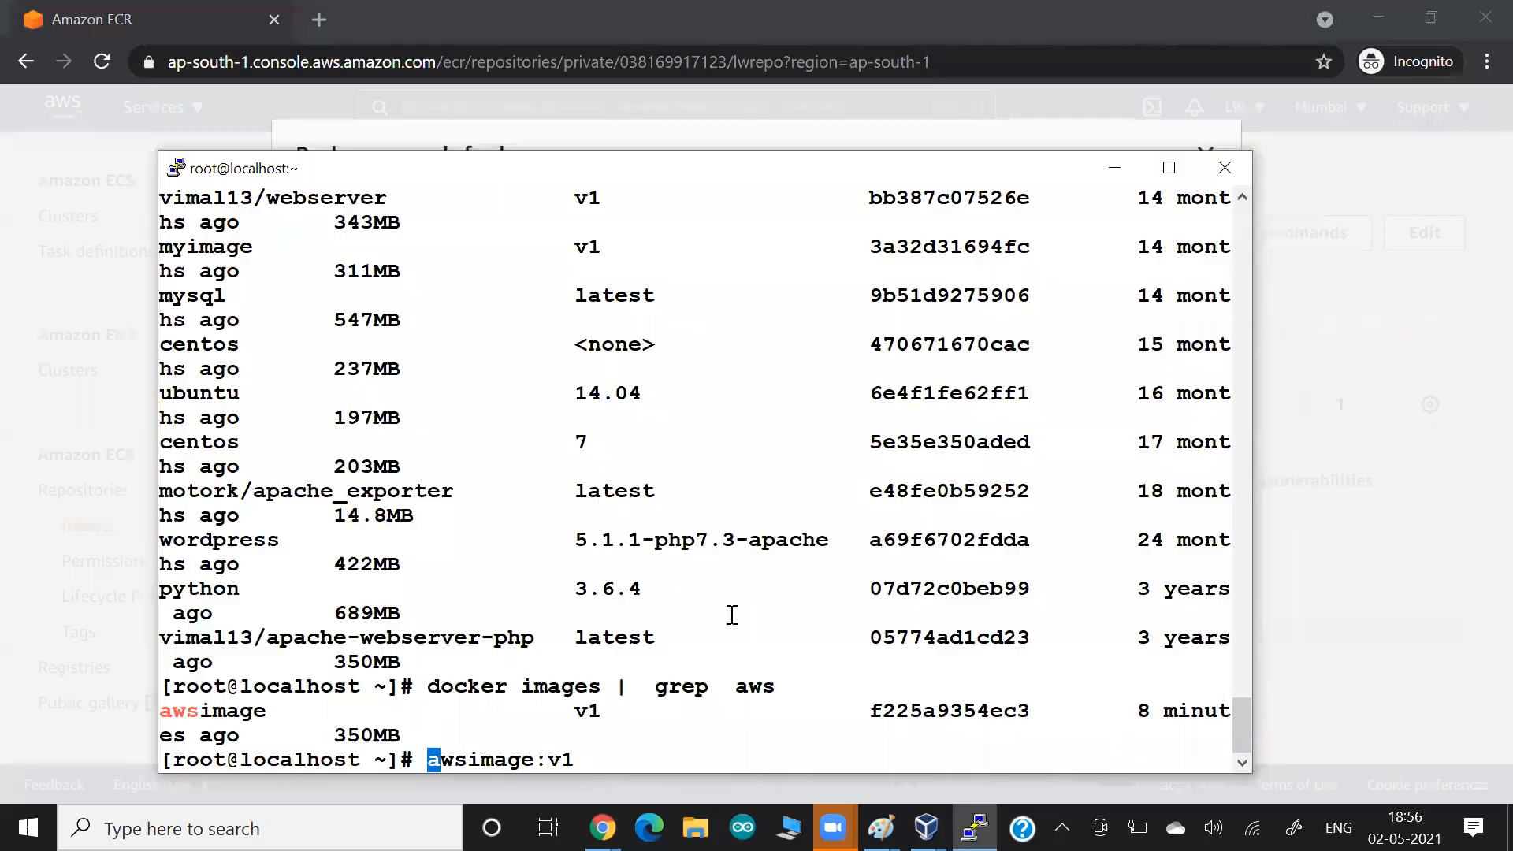
pyautogui.rightClick(691, 597)
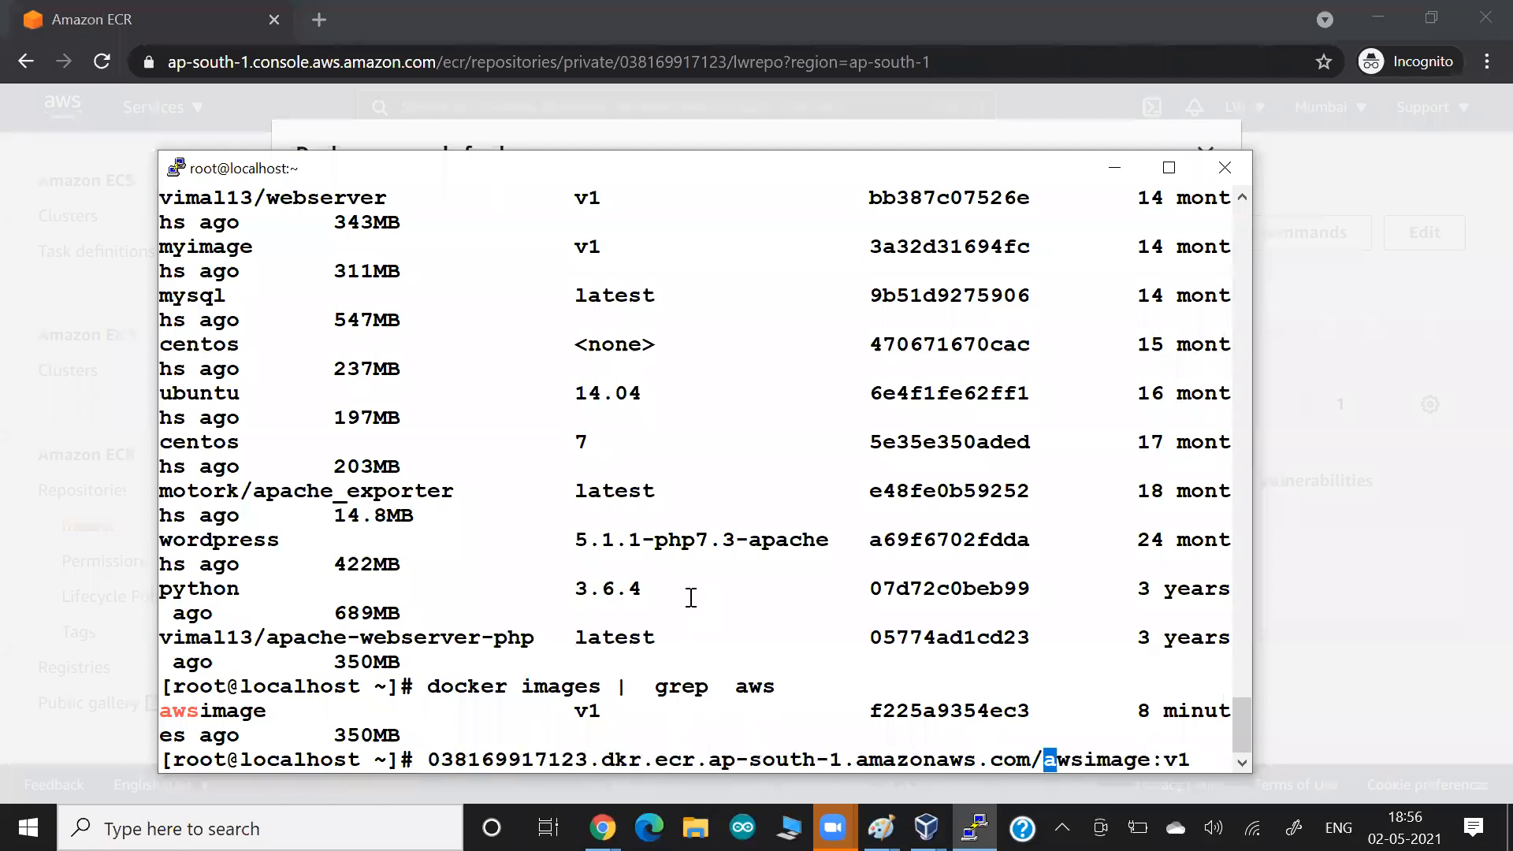
# Examine the registry address, image name and tag in the full image name, and the original awsimage entry.
pyautogui.moveTo(1085, 760); pyautogui.dragTo(1182, 761)
pyautogui.click(1183, 762)
pyautogui.moveTo(1084, 760); pyautogui.dragTo(1137, 760)
pyautogui.moveTo(1018, 758); pyautogui.dragTo(1041, 758)
pyautogui.moveTo(429, 762); pyautogui.dragTo(1030, 758)
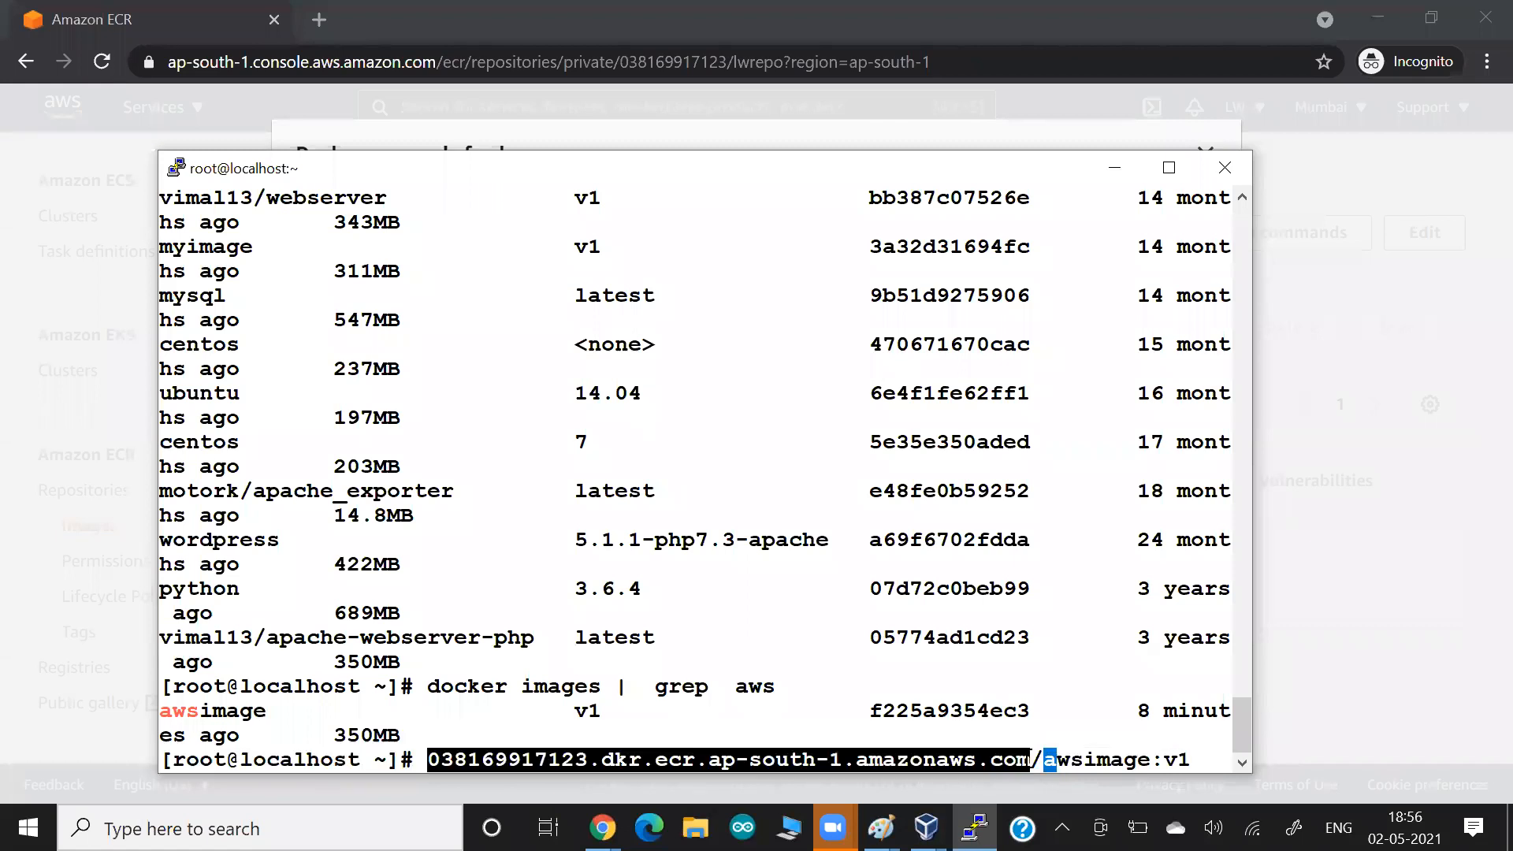
pyautogui.click(1035, 669)
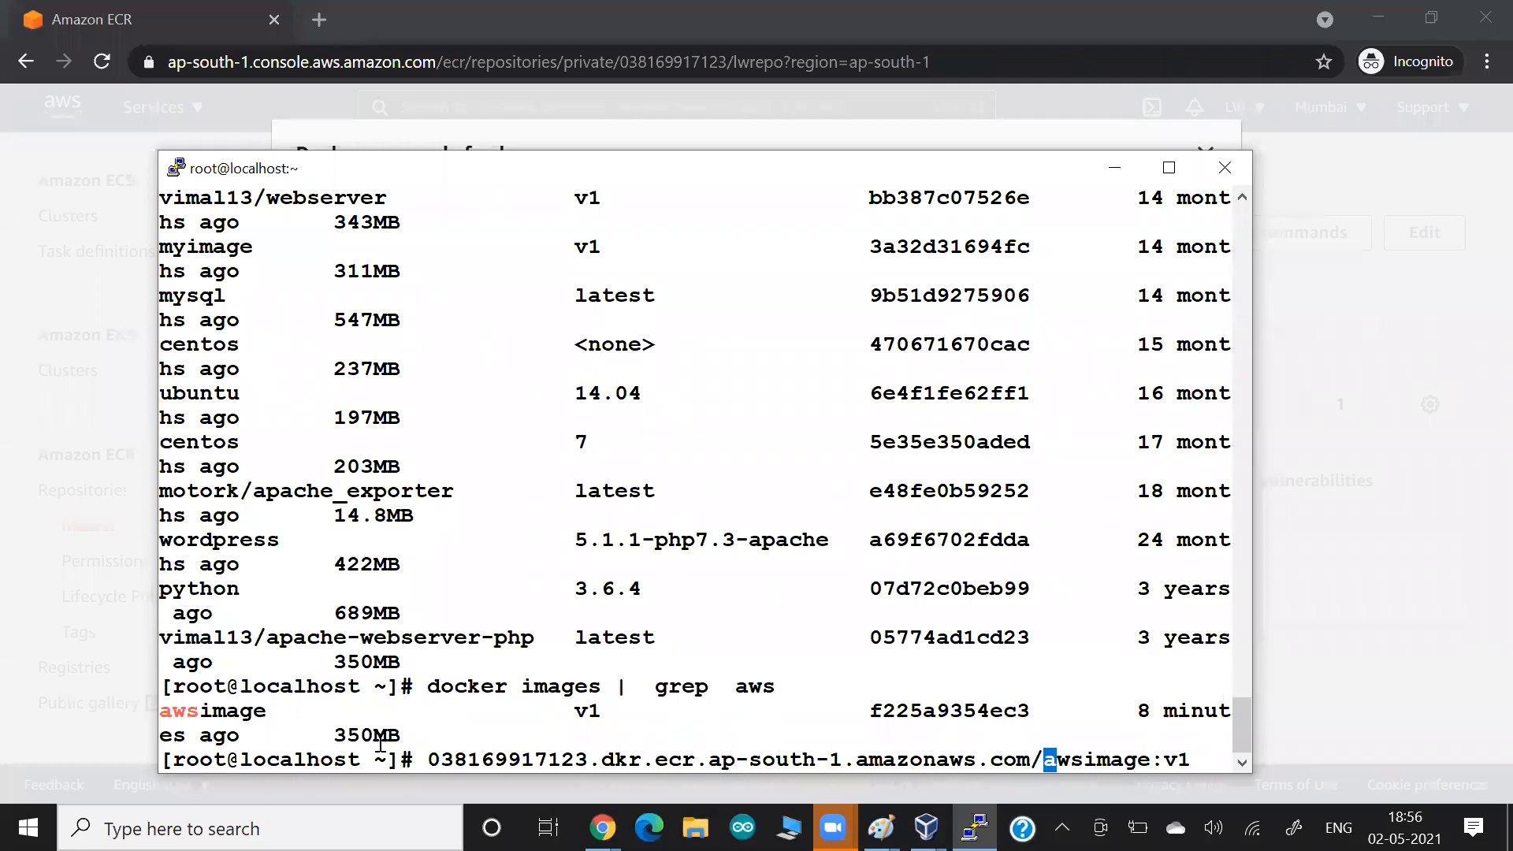
pyautogui.moveTo(207, 710); pyautogui.dragTo(273, 694)
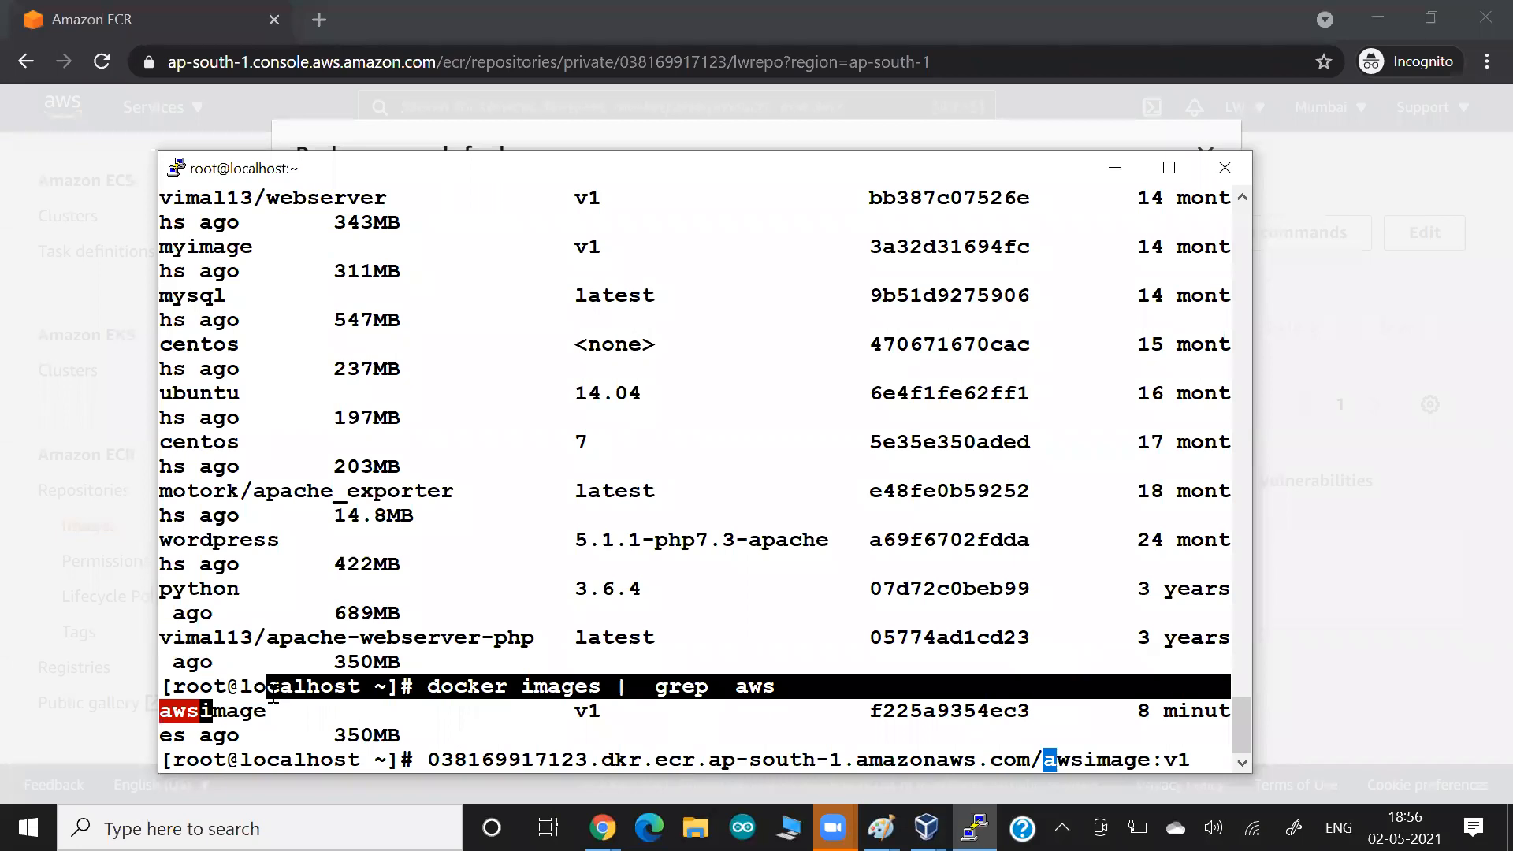
# Run docker tag on awsimage:v1 with the ECR registry address followed by /awsimage:v1 as the new name.
pyautogui.press('Home')
pyautogui.write('docker  t')
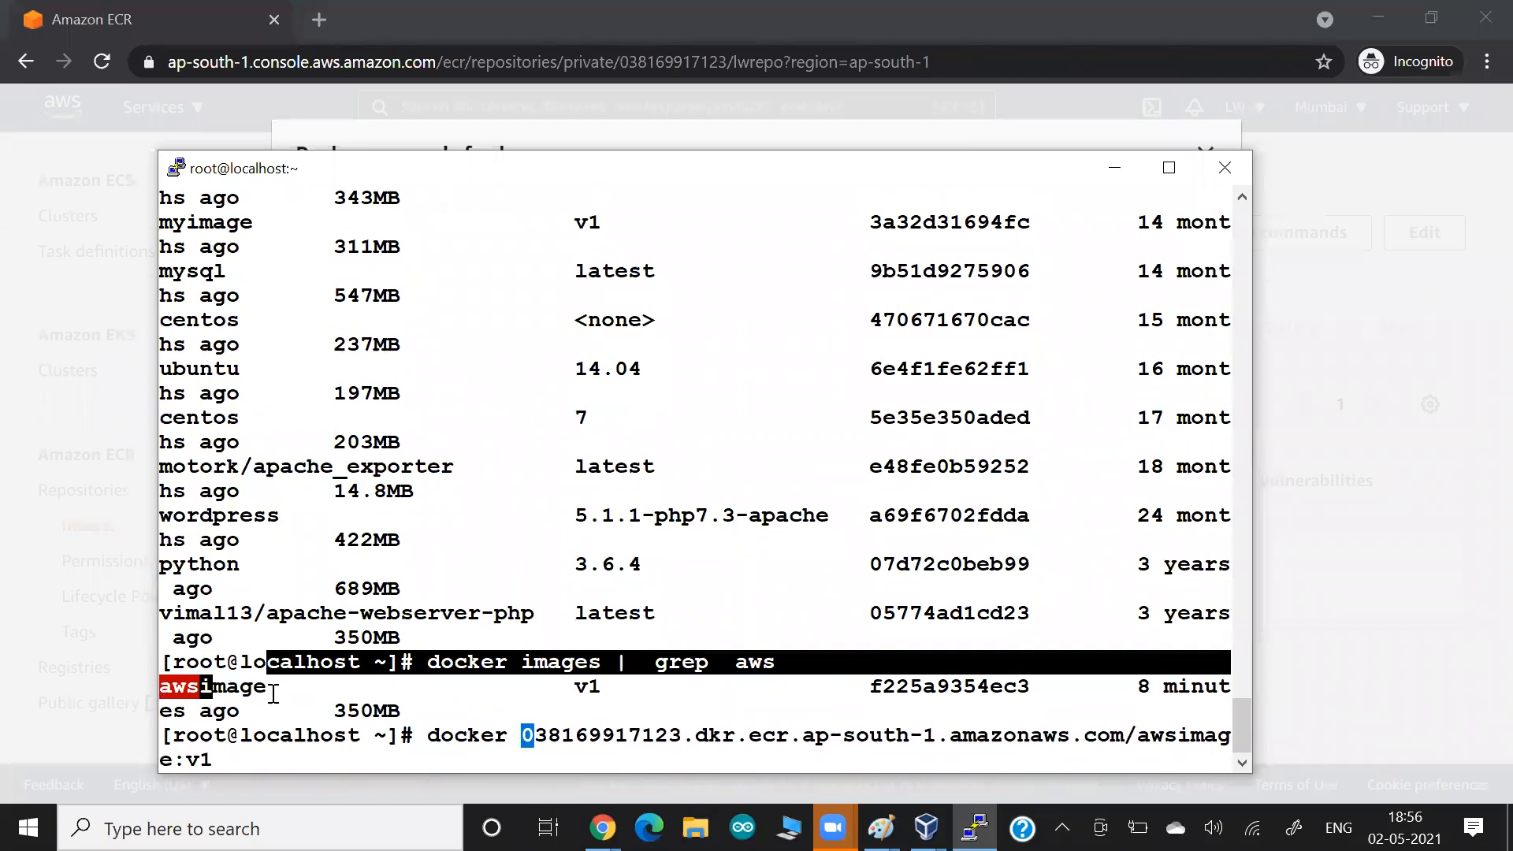
pyautogui.write('ag  awsimage:v1')
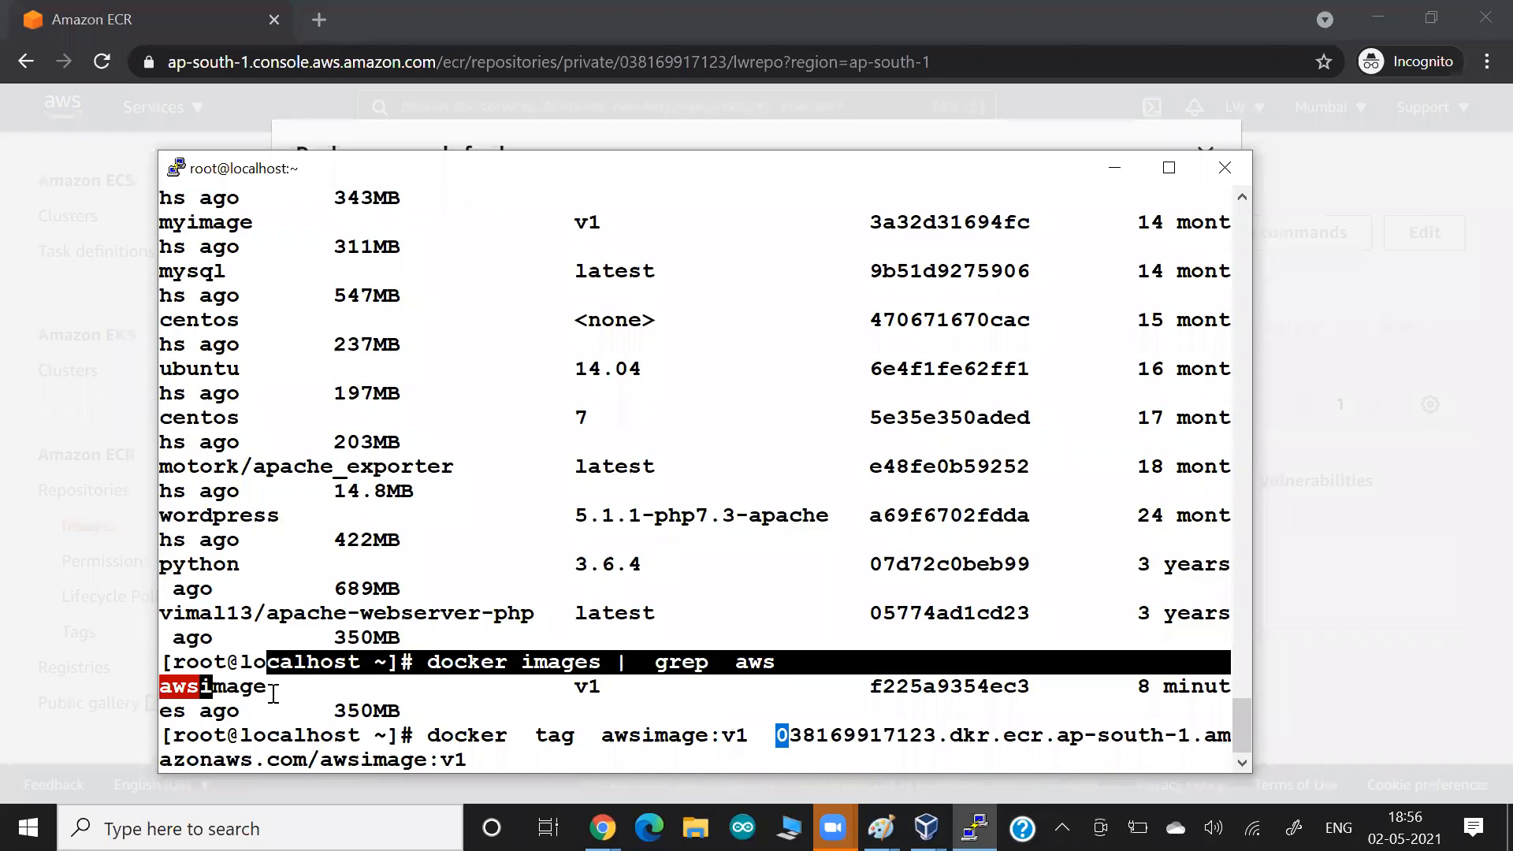
pyautogui.press('Return')
# Rerun docker images | grep aws and compare the original awsimage entry with the ECR-prefixed one.
pyautogui.press('Up')
pyautogui.press('Up')
pyautogui.press('Return')
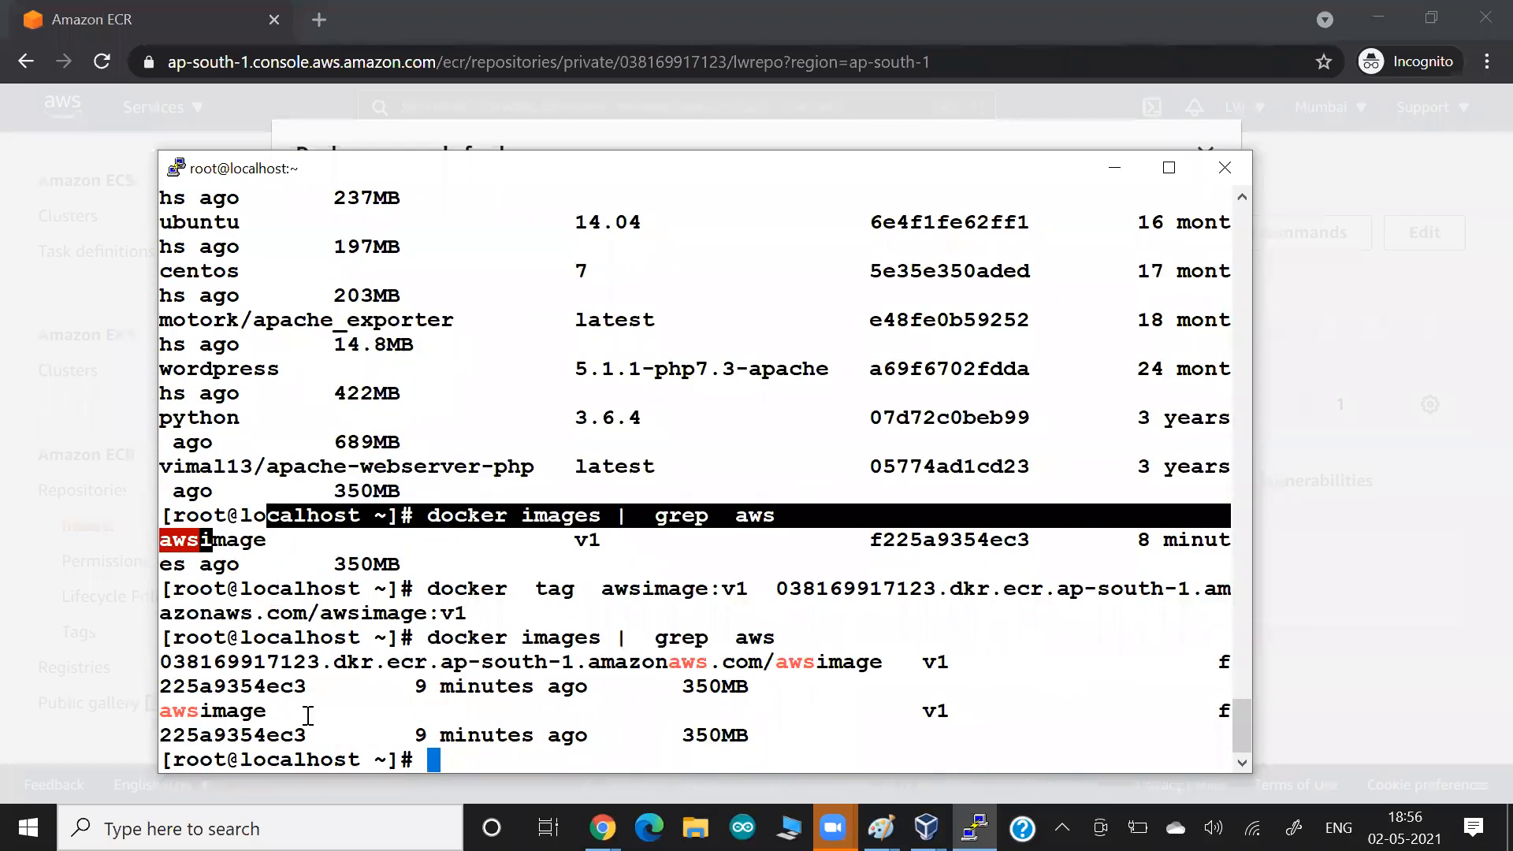
pyautogui.moveTo(204, 721); pyautogui.dragTo(265, 734)
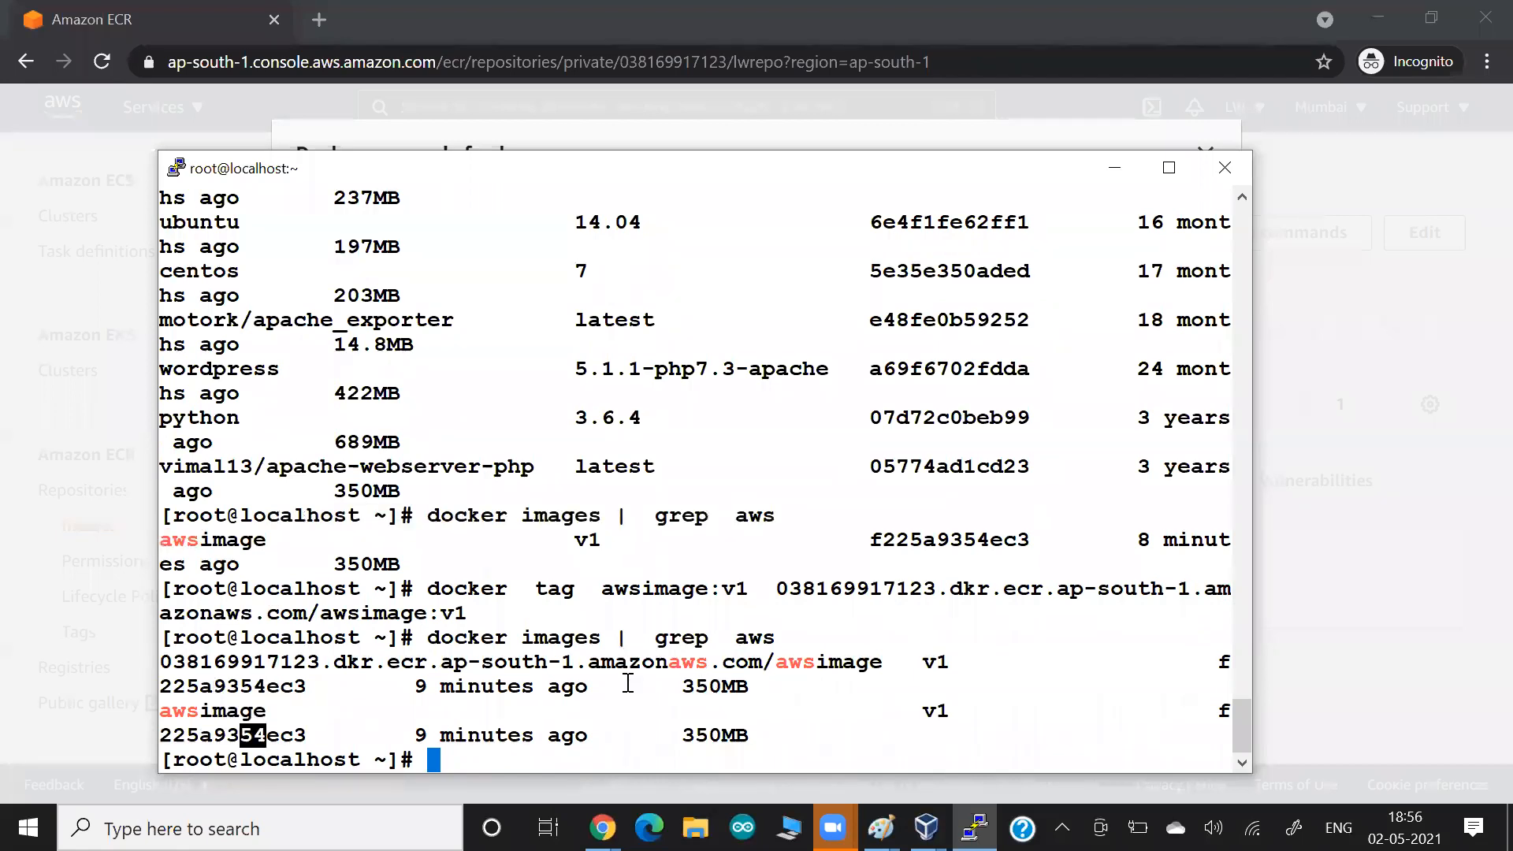
pyautogui.moveTo(161, 662); pyautogui.dragTo(822, 668)
pyautogui.click(822, 668)
# Switch to the Google Docs document and paste the screenshot of the docker tag session below the earlier terminal screenshot.
pyautogui.hotkey('alt', 'Tab')
pyautogui.hotkey('alt', 'Tab')
pyautogui.hotkey('alt', 'Tab')
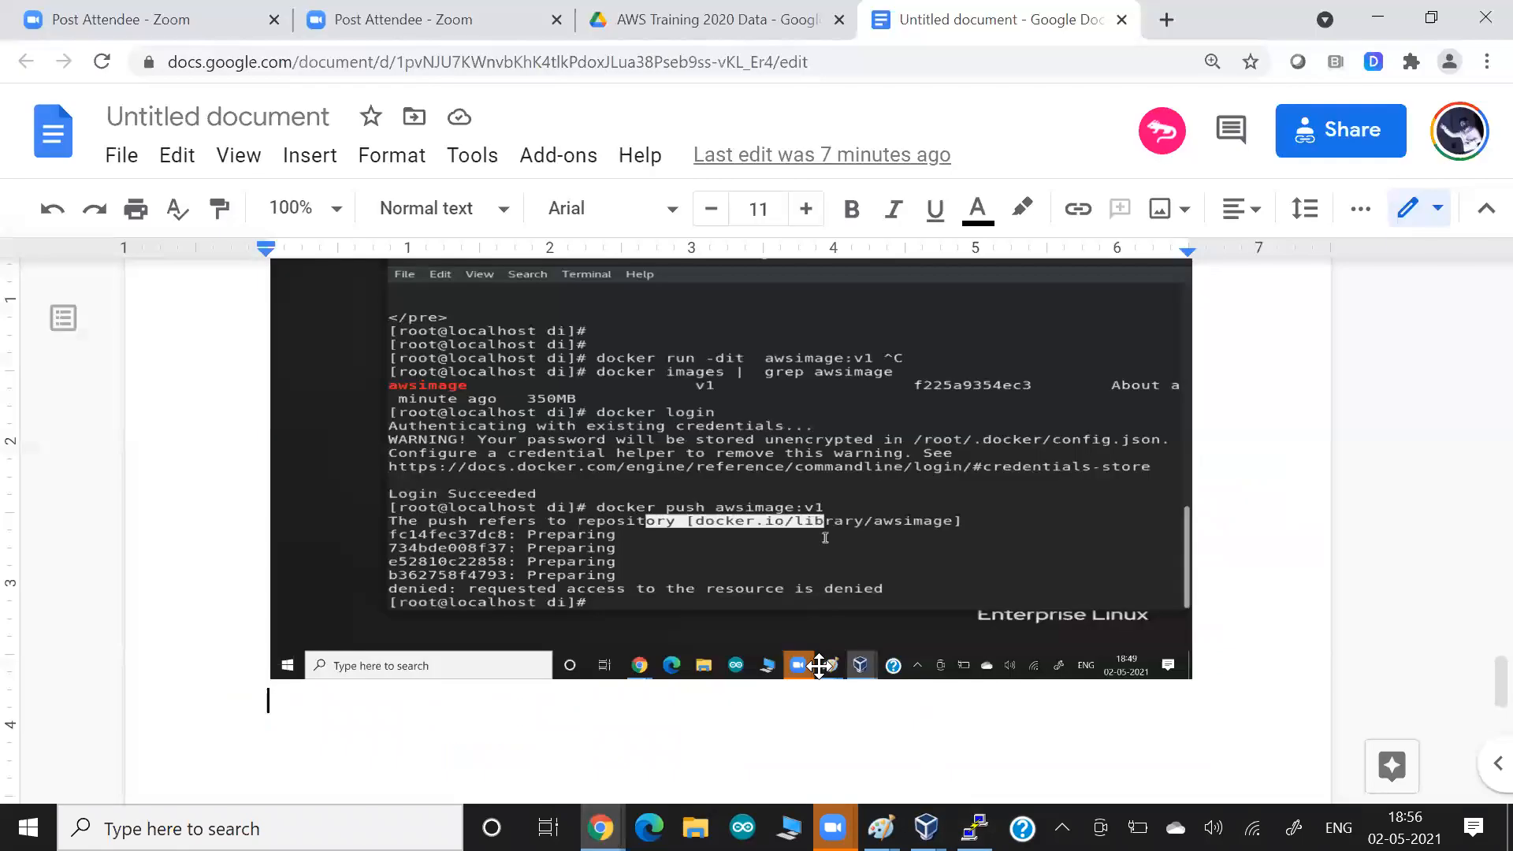
pyautogui.hotkey('ctrl', 'v')
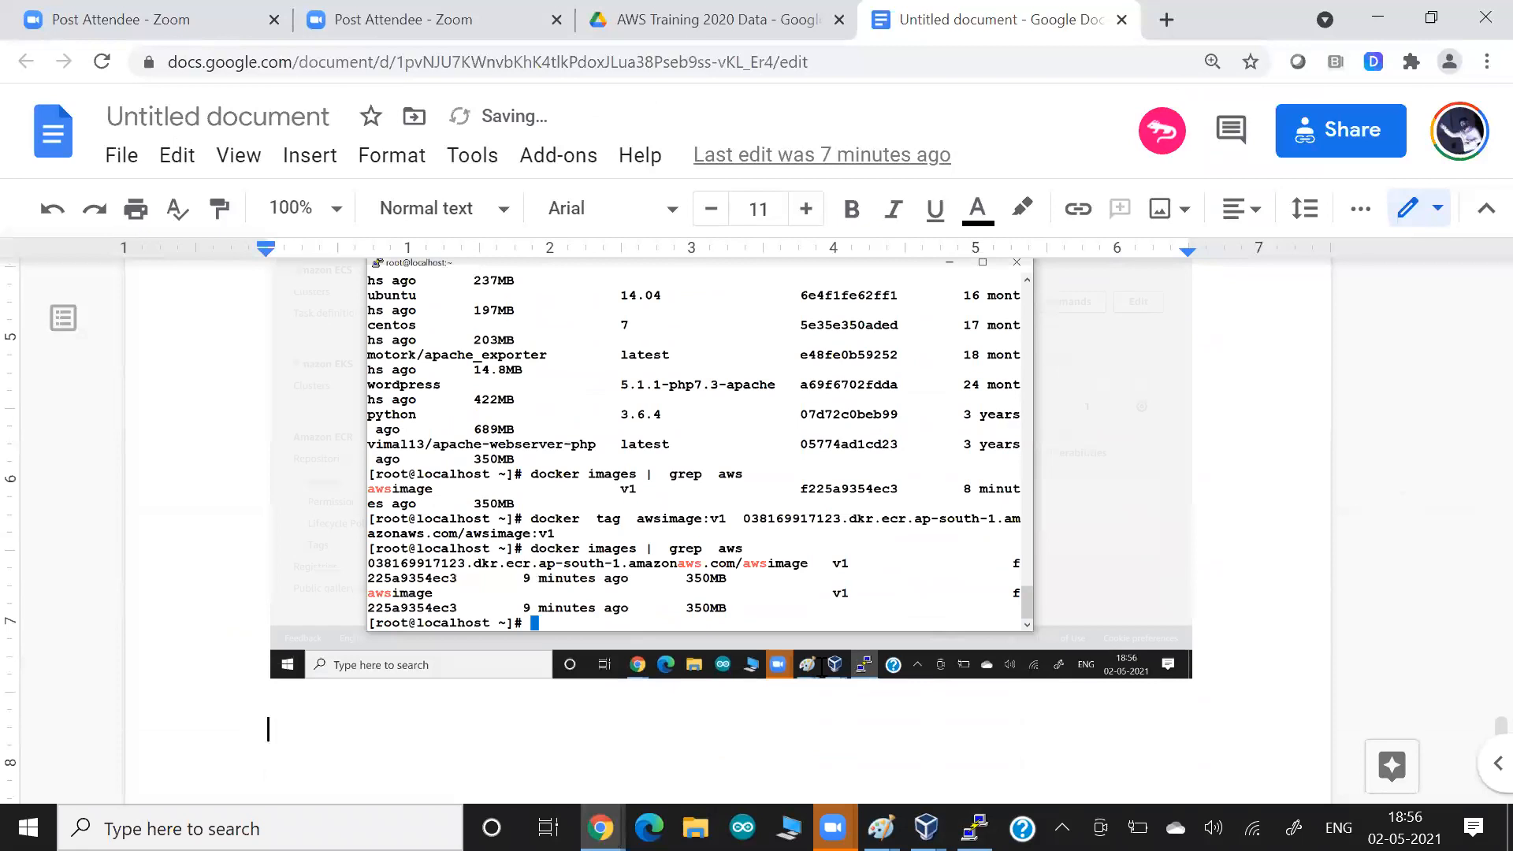
# Switch to the terminal and try to push awsimage:v1 to the ECR registry address with docker push.
pyautogui.hotkey('alt', 'Tab')
pyautogui.press('Up')
pyautogui.press('Up')
pyautogui.press('Left')
pyautogui.press('Left')
pyautogui.press('Left')
pyautogui.press('Left')
pyautogui.press('Left')
pyautogui.press('Left')
pyautogui.press('Left')
pyautogui.press('Left')
pyautogui.press('Left')
pyautogui.press('Left')
pyautogui.press('Left')
pyautogui.press('Left')
pyautogui.press('Left')
pyautogui.press('Left')
pyautogui.press('Left')
pyautogui.press('Left')
pyautogui.press('Left')
pyautogui.press('Left')
pyautogui.press('Left')
pyautogui.press('Left')
pyautogui.press('BackSpace')
pyautogui.press('BackSpace')
pyautogui.press('BackSpace')
pyautogui.press('BackSpace')
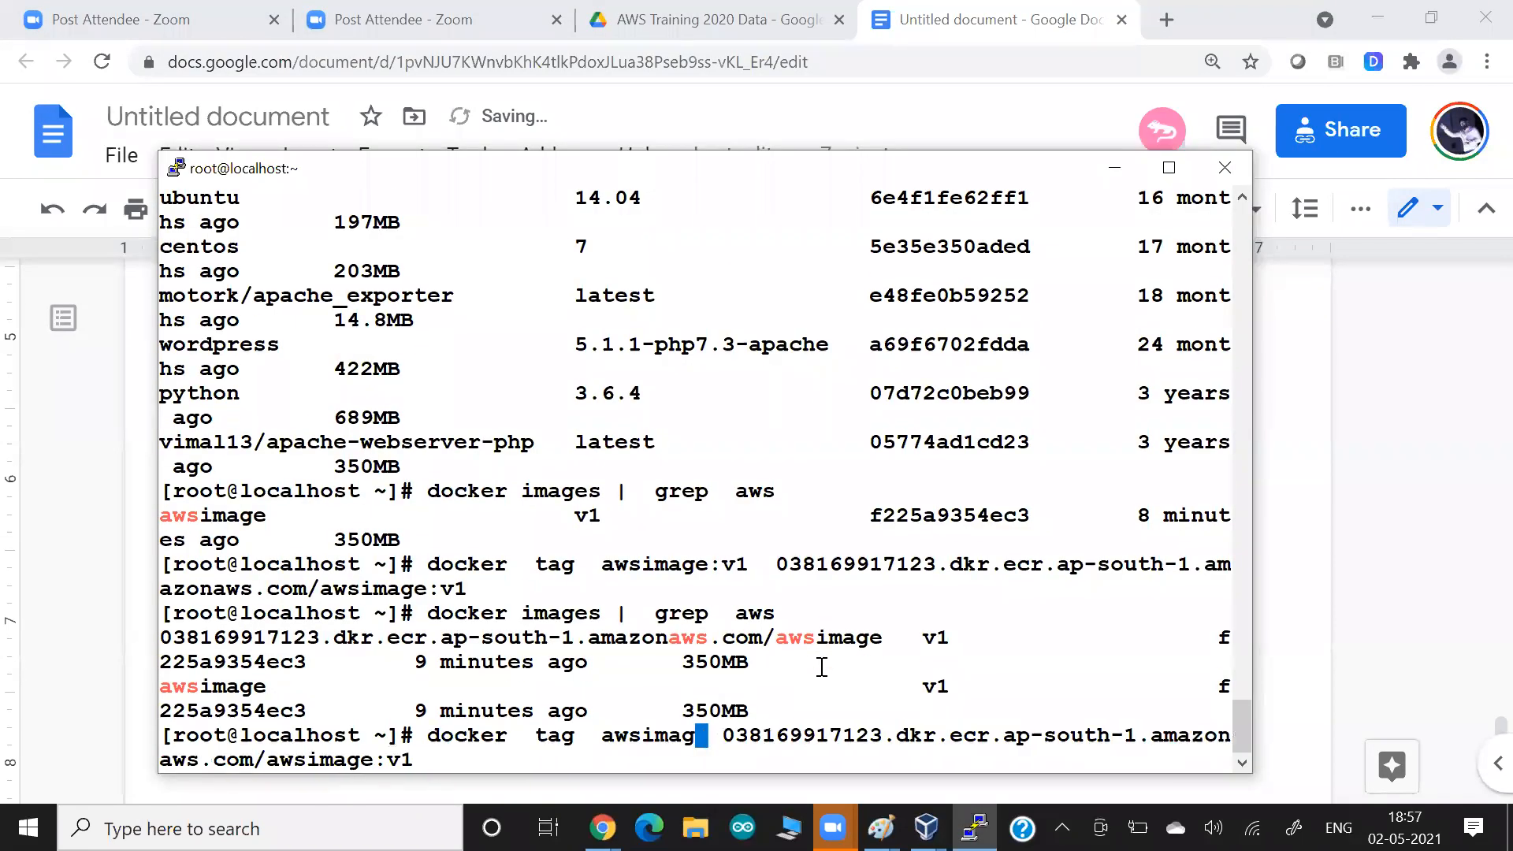
pyautogui.press('BackSpace')
pyautogui.press('BackSpace')
pyautogui.press('BackSpace')
pyautogui.press('BackSpace')
pyautogui.press('BackSpace')
pyautogui.press('BackSpace')
pyautogui.press('BackSpace')
pyautogui.press('BackSpace')
pyautogui.press('BackSpace')
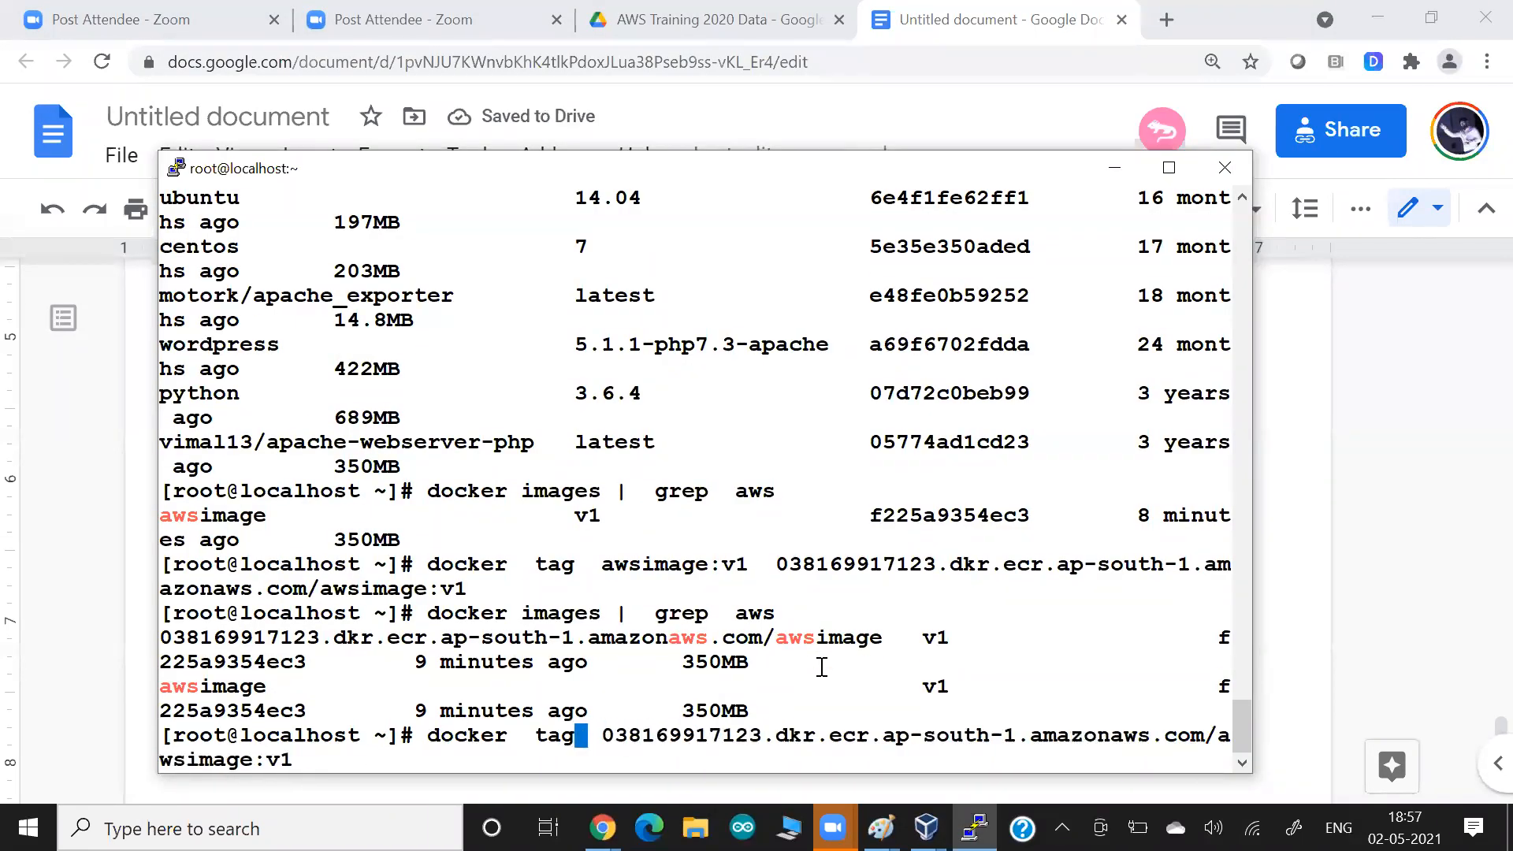
pyautogui.press('BackSpace')
pyautogui.press('BackSpace')
pyautogui.press('BackSpace')
pyautogui.write('push')
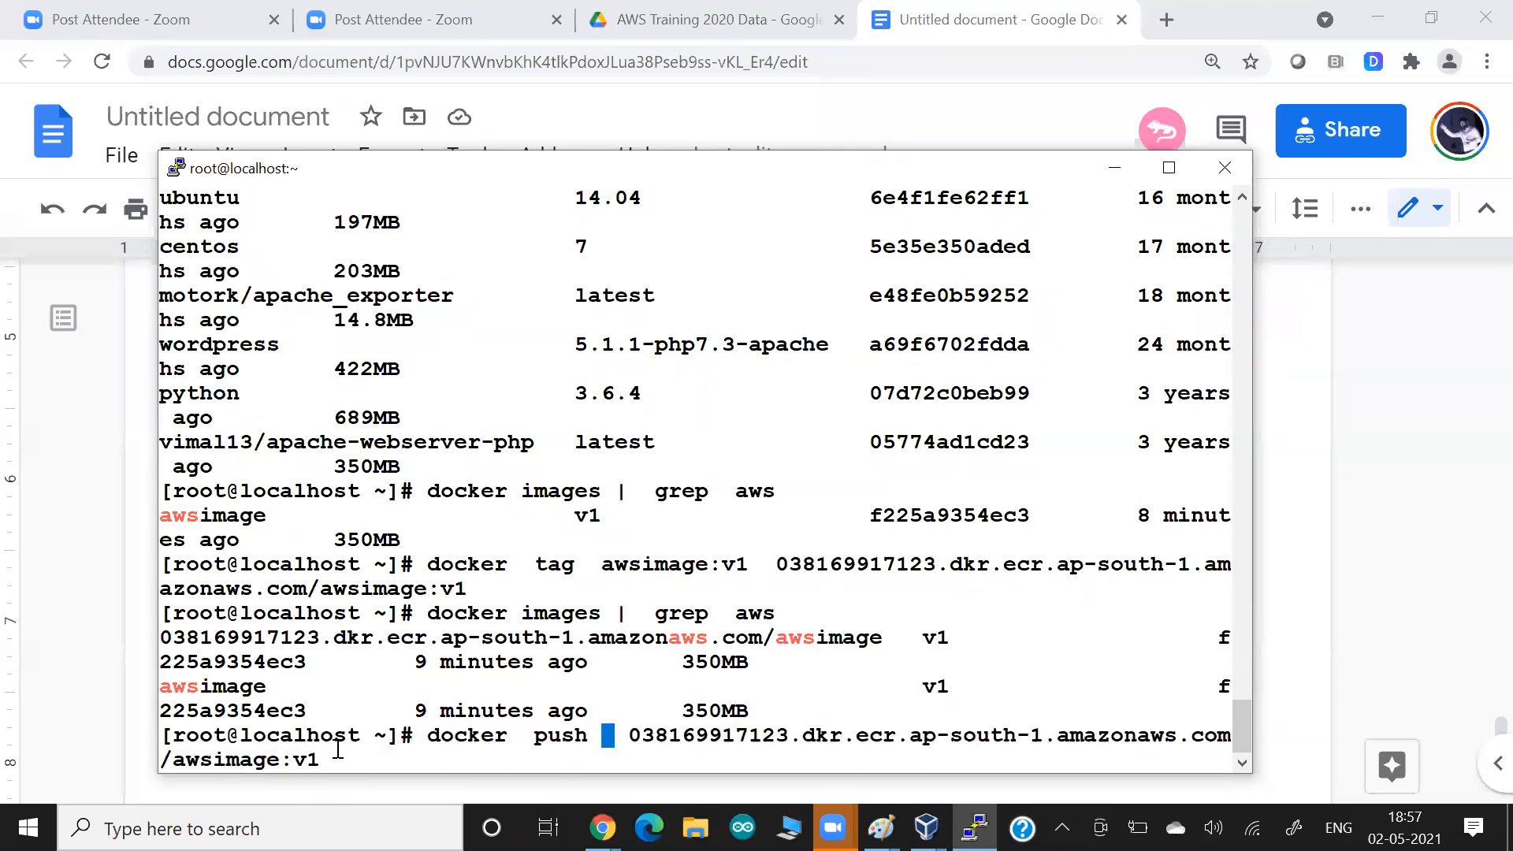
pyautogui.press('End')
pyautogui.press('Return')
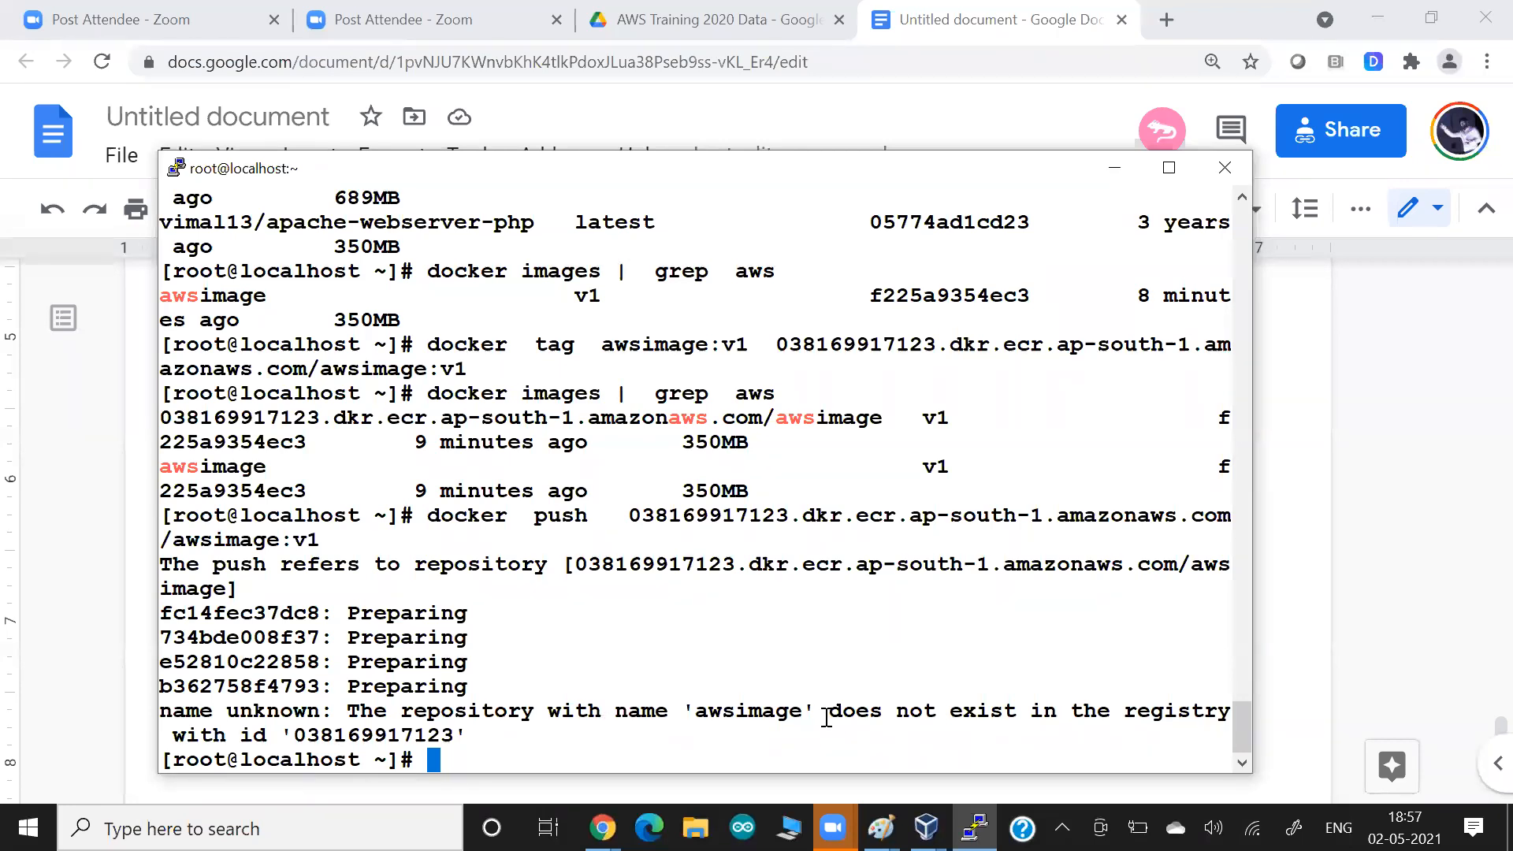
# Examine the repository name in the push error and compare it with lwrepo in the Amazon ECR push commands.
pyautogui.moveTo(641, 713); pyautogui.dragTo(826, 718)
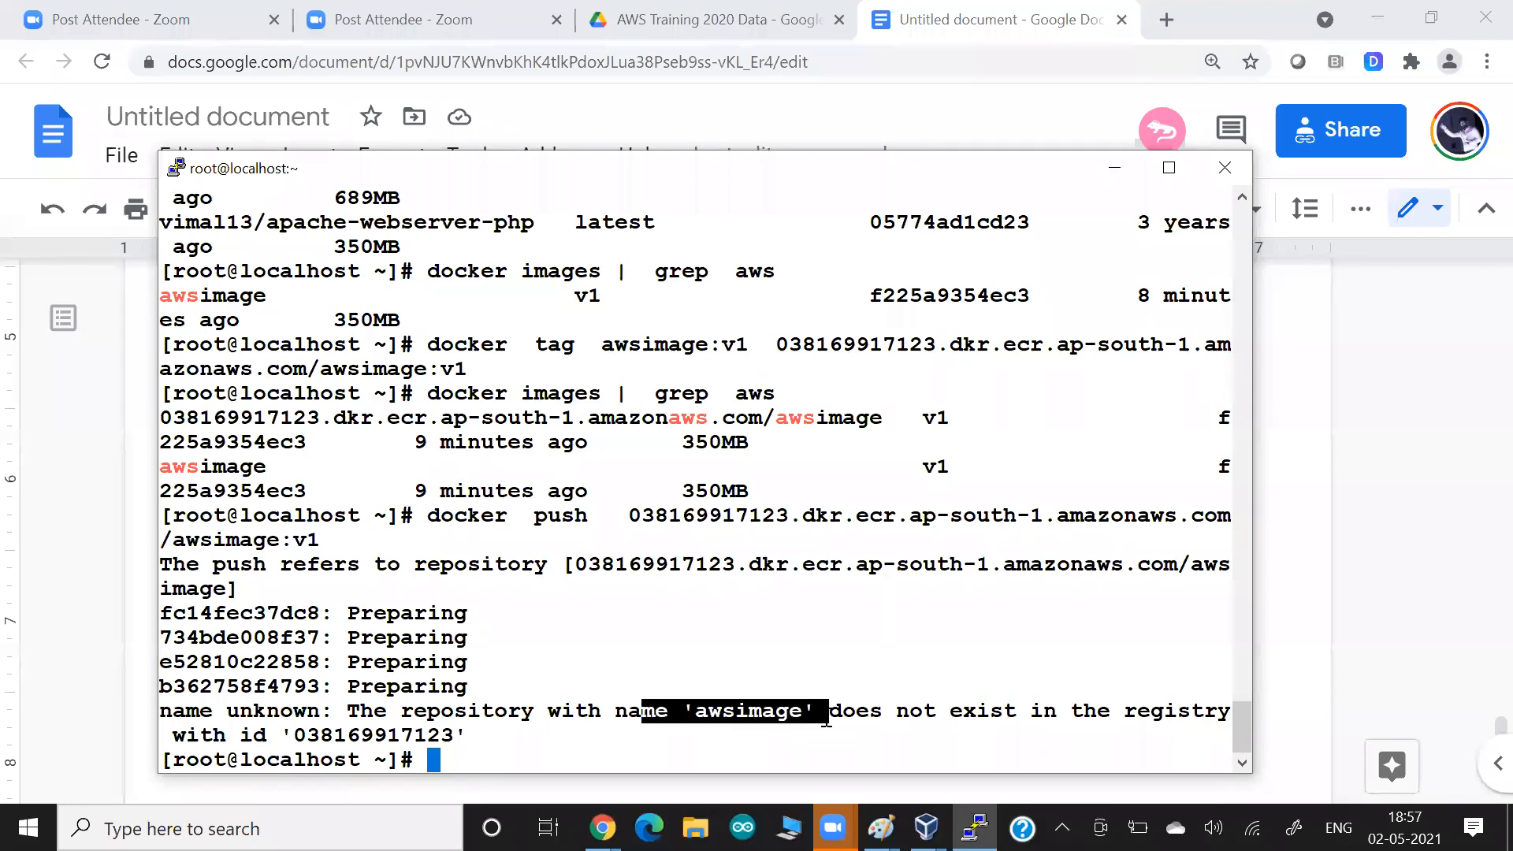
pyautogui.click(825, 718)
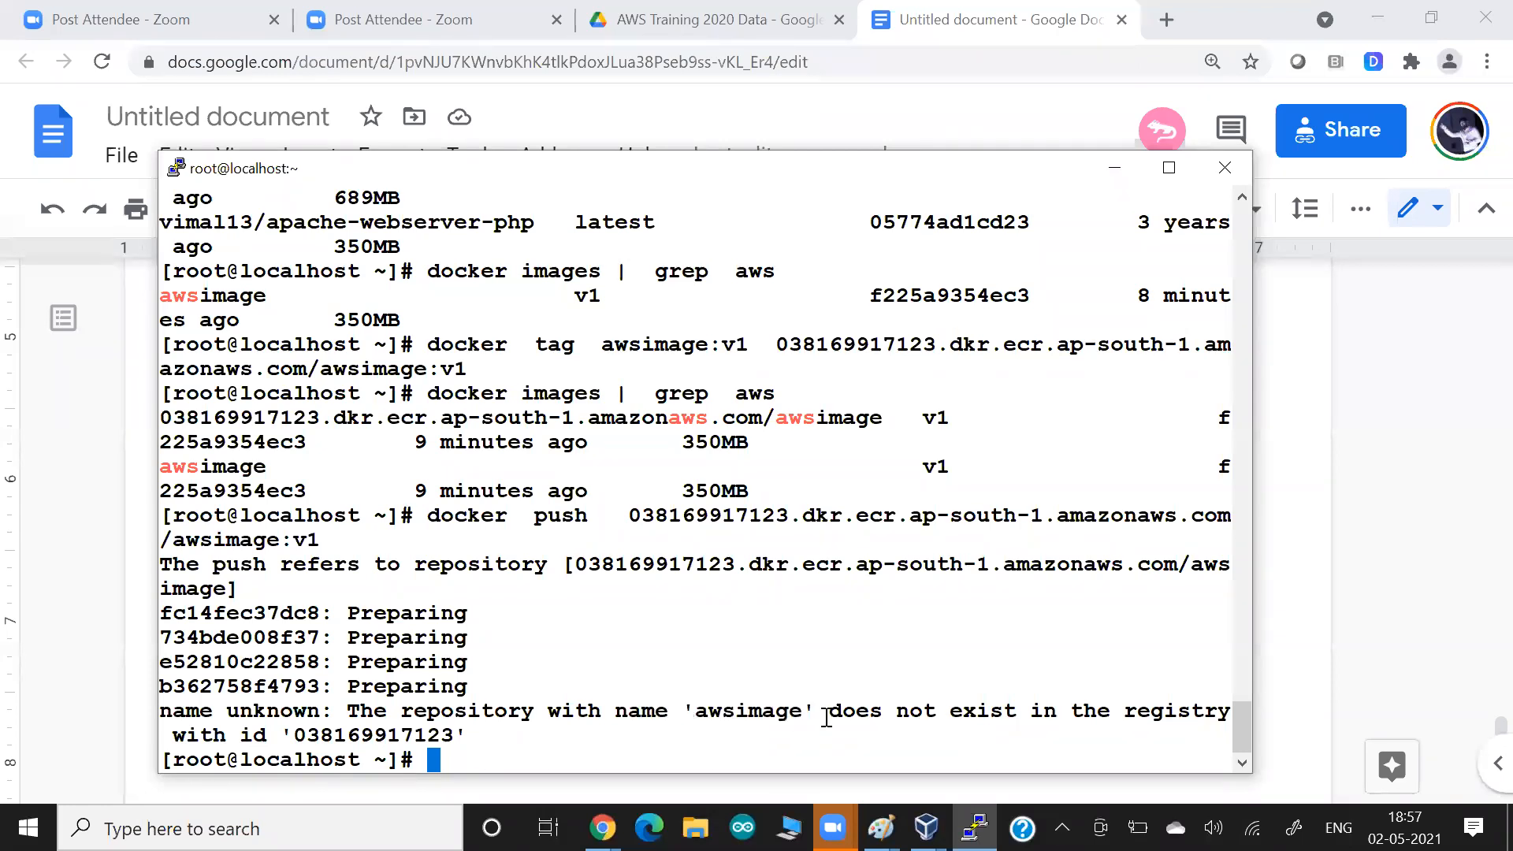
pyautogui.press('Return')
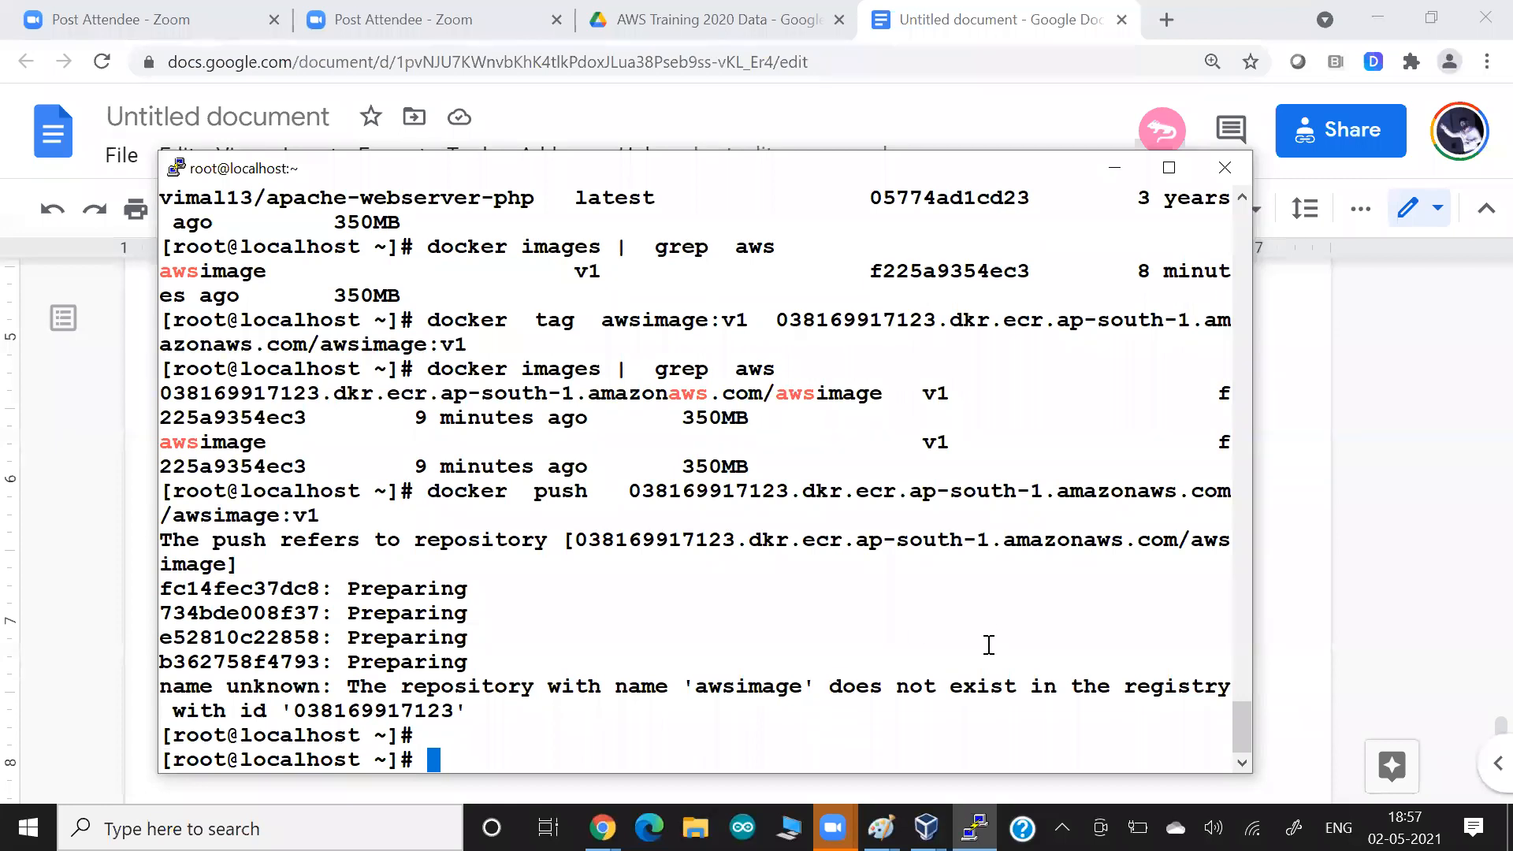
pyautogui.moveTo(631, 500); pyautogui.dragTo(1155, 501)
pyautogui.hotkey('alt', 'Tab')
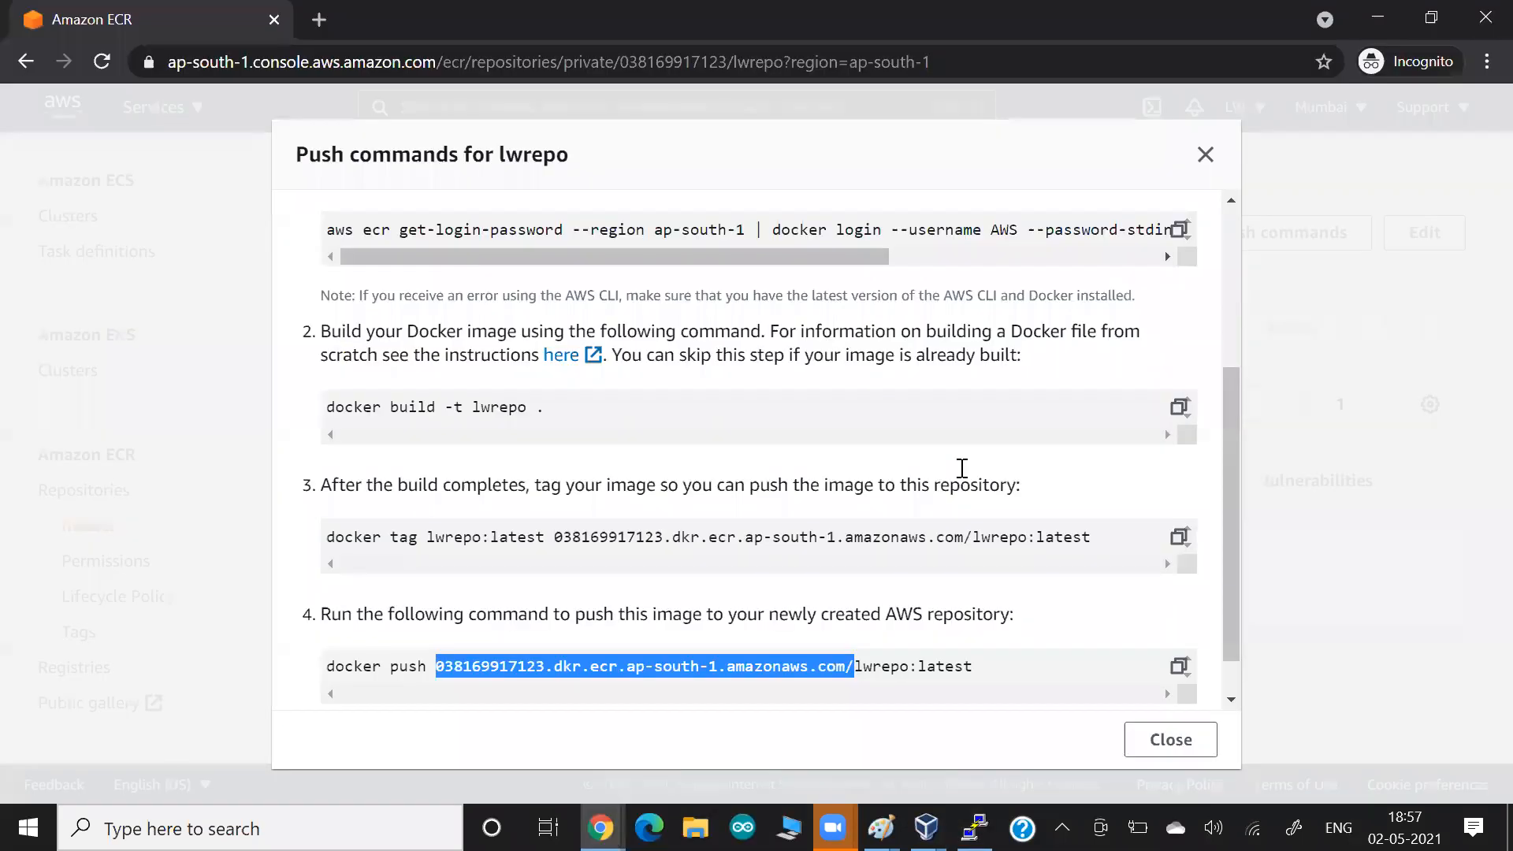
pyautogui.click(846, 668)
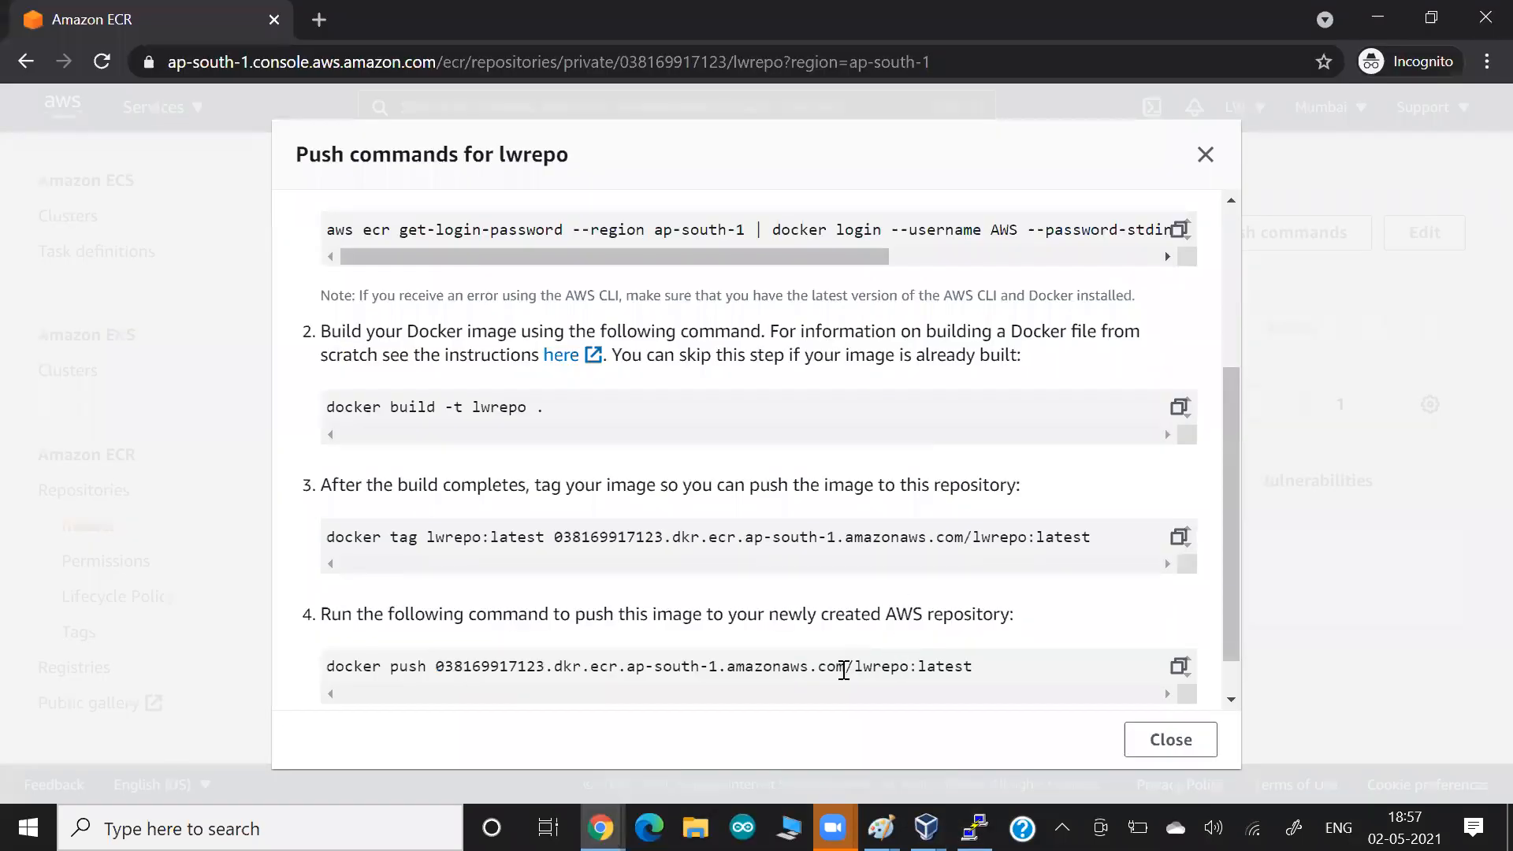
pyautogui.keyDown('shift'); pyautogui.click(908, 669); pyautogui.keyUp('shift')
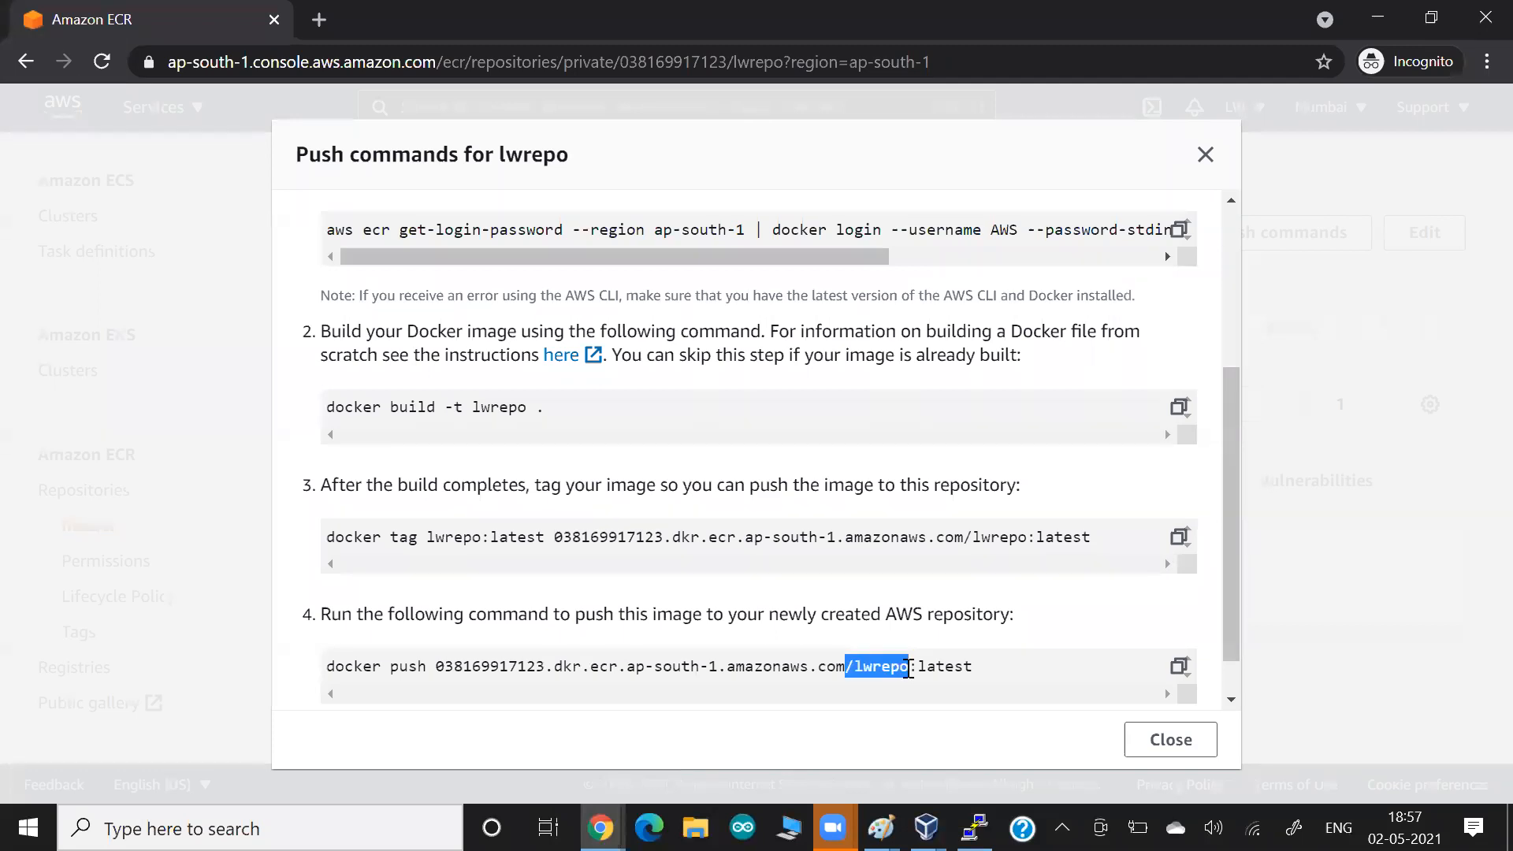
pyautogui.click(516, 533)
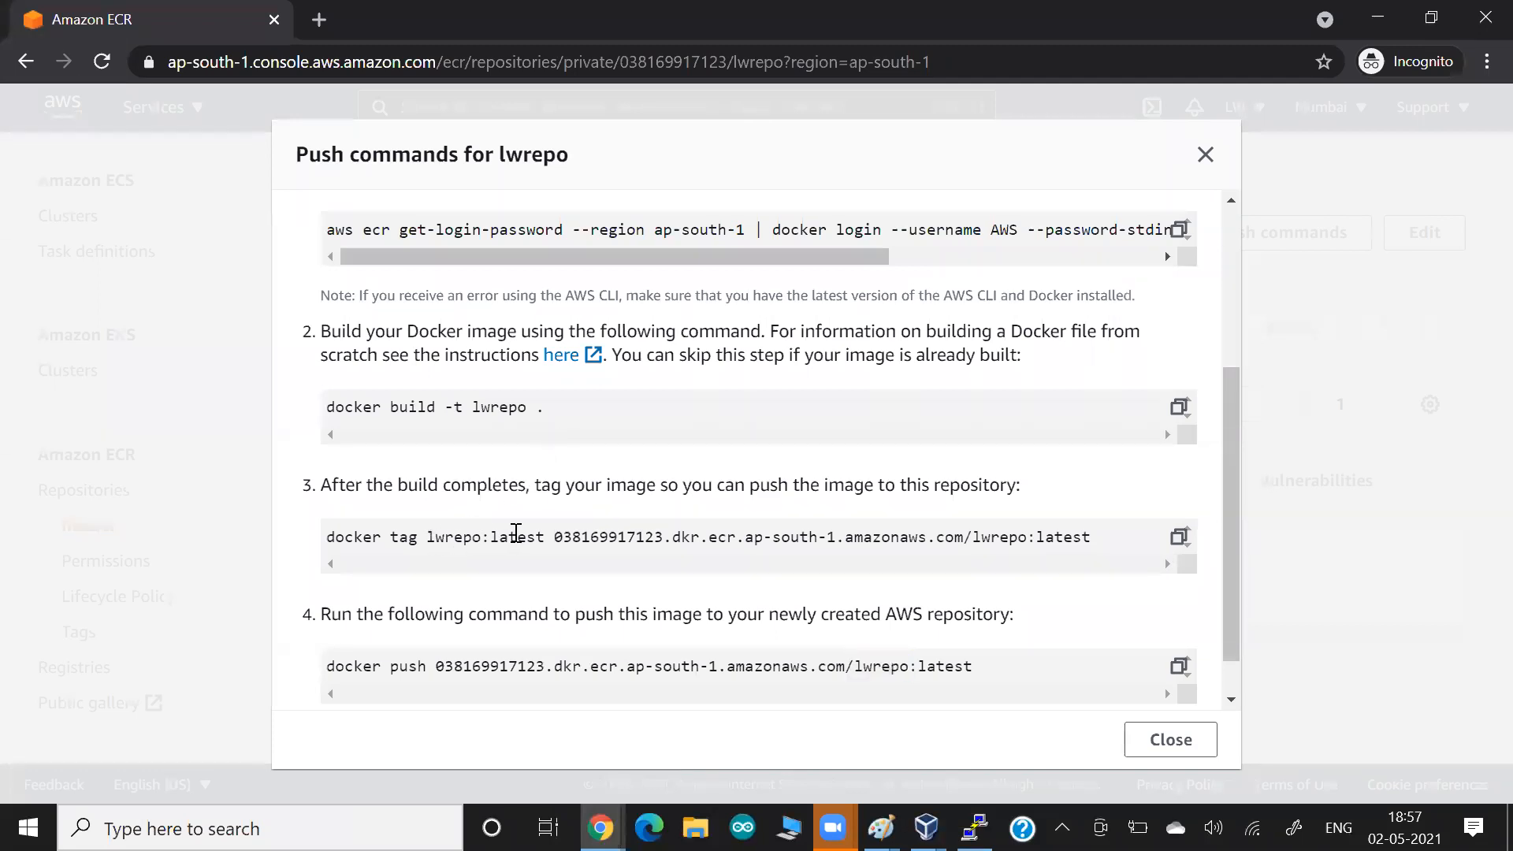
pyautogui.keyDown('shift'); pyautogui.click(427, 536); pyautogui.keyUp('shift')
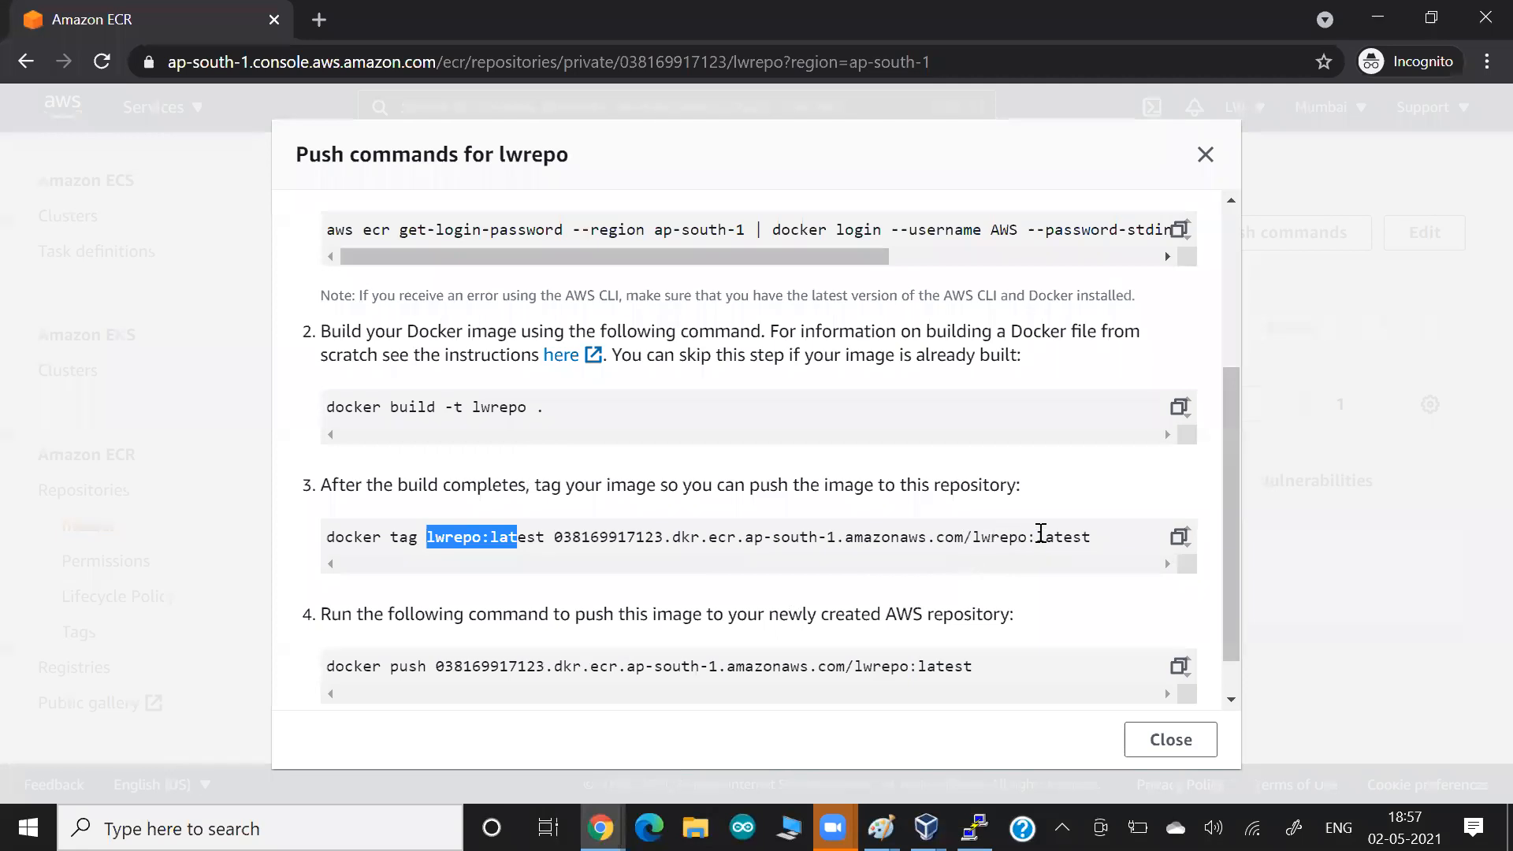
pyautogui.click(910, 533)
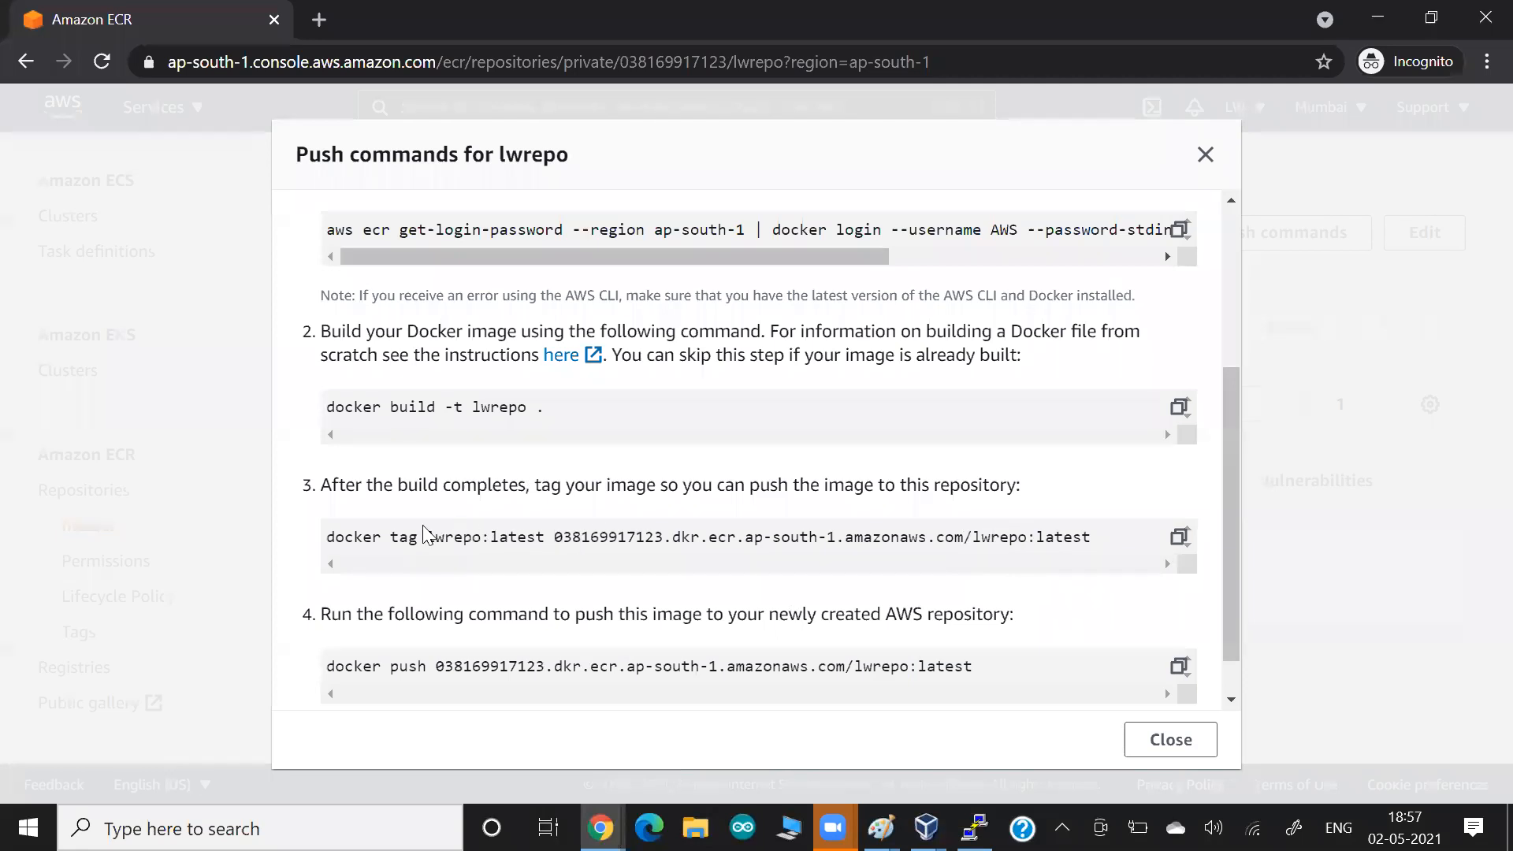
# Copy ECR's suggested docker tag command and run it in the terminal with awsimage:v1 as the source and lwrepo:latest as the target.
pyautogui.moveTo(331, 545); pyautogui.dragTo(1096, 542)
pyautogui.hotkey('ctrl', 'c')
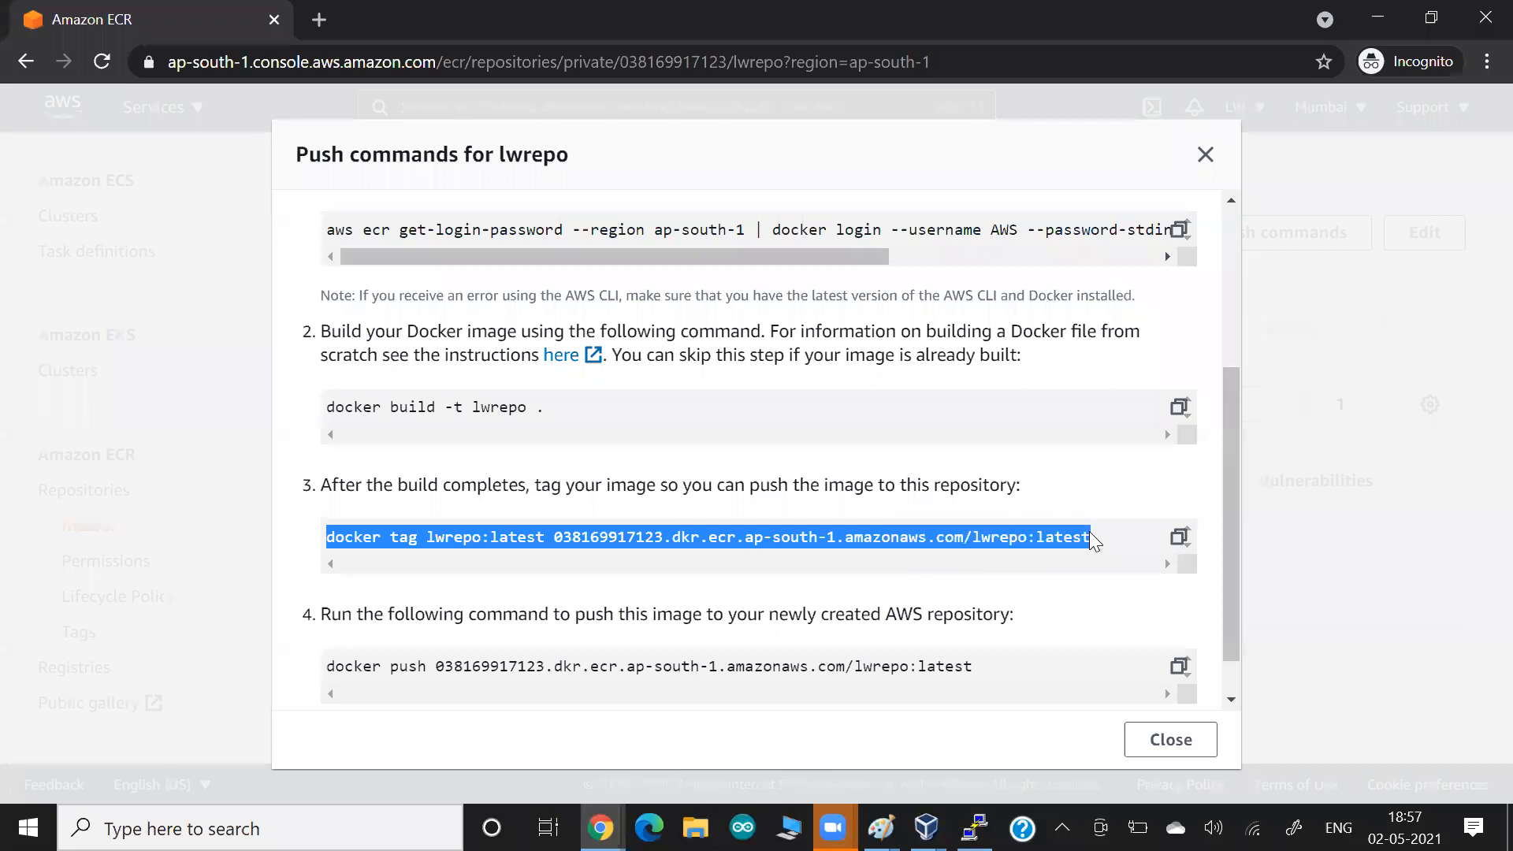
pyautogui.hotkey('alt', 'Tab')
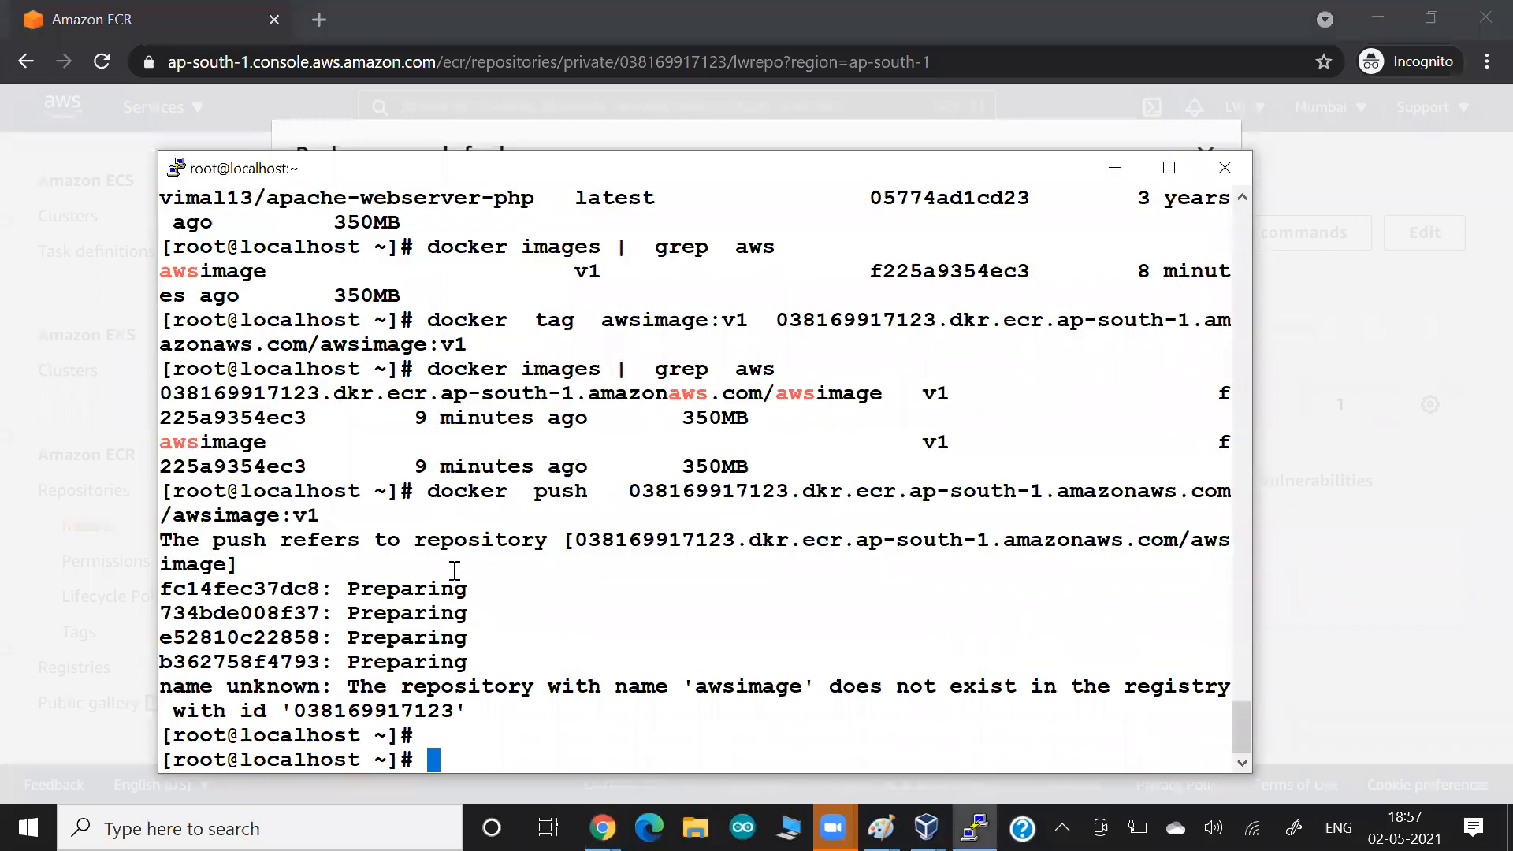
pyautogui.rightClick(455, 570)
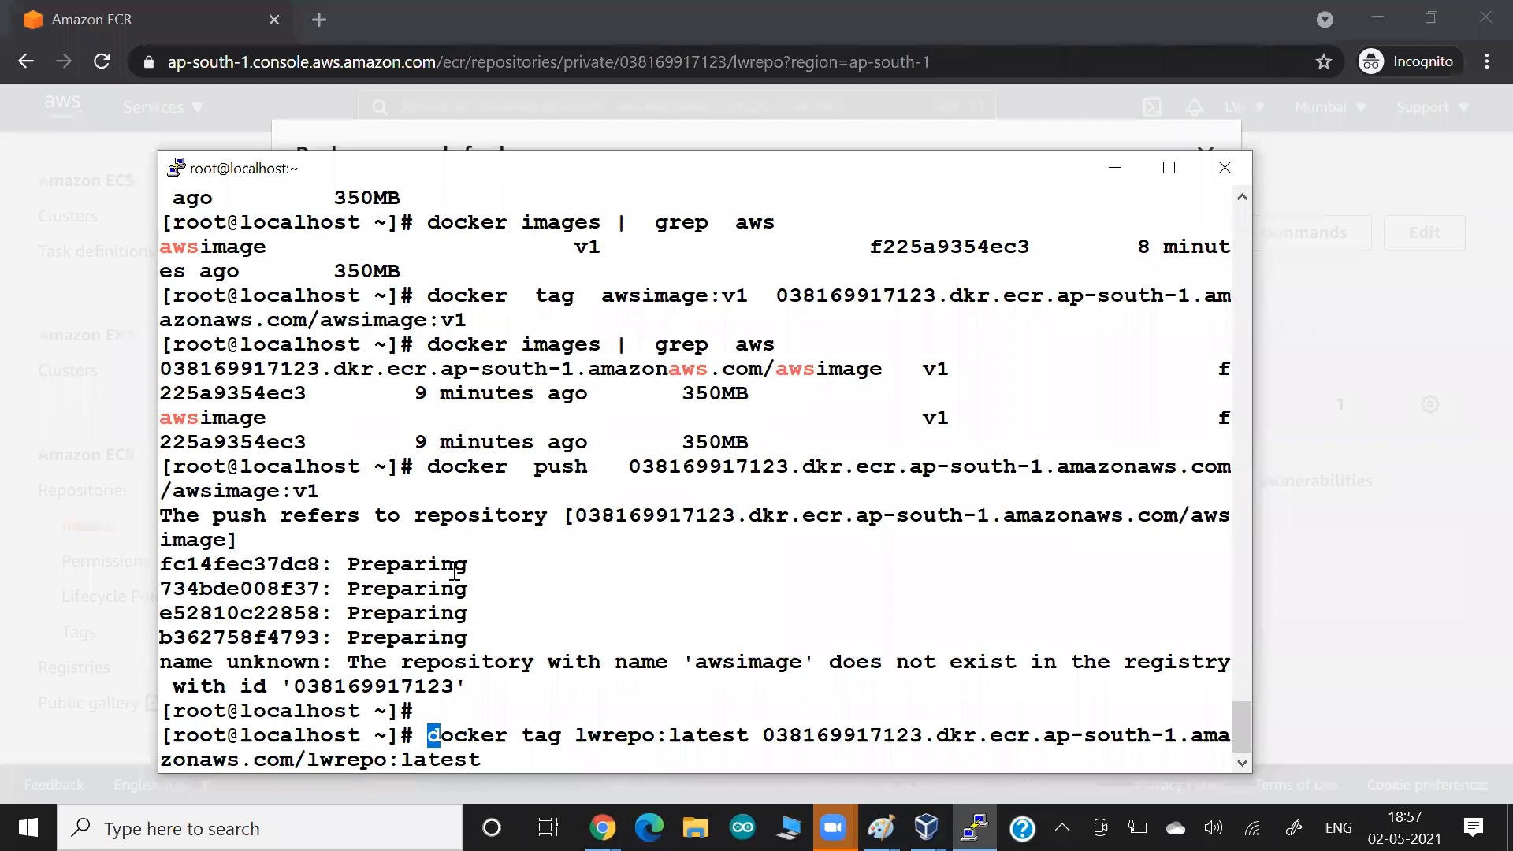
pyautogui.press('Right')
pyautogui.press('Right')
pyautogui.press('Right')
pyautogui.press('BackSpace')
pyautogui.press('BackSpace')
pyautogui.press('BackSpace')
pyautogui.press('BackSpace')
pyautogui.press('BackSpace')
pyautogui.press('BackSpace')
pyautogui.press('BackSpace')
pyautogui.press('BackSpace')
pyautogui.press('BackSpace')
pyautogui.press('BackSpace')
pyautogui.press('BackSpace')
pyautogui.press('BackSpace')
pyautogui.press('BackSpace')
pyautogui.write('awsimage:v1')
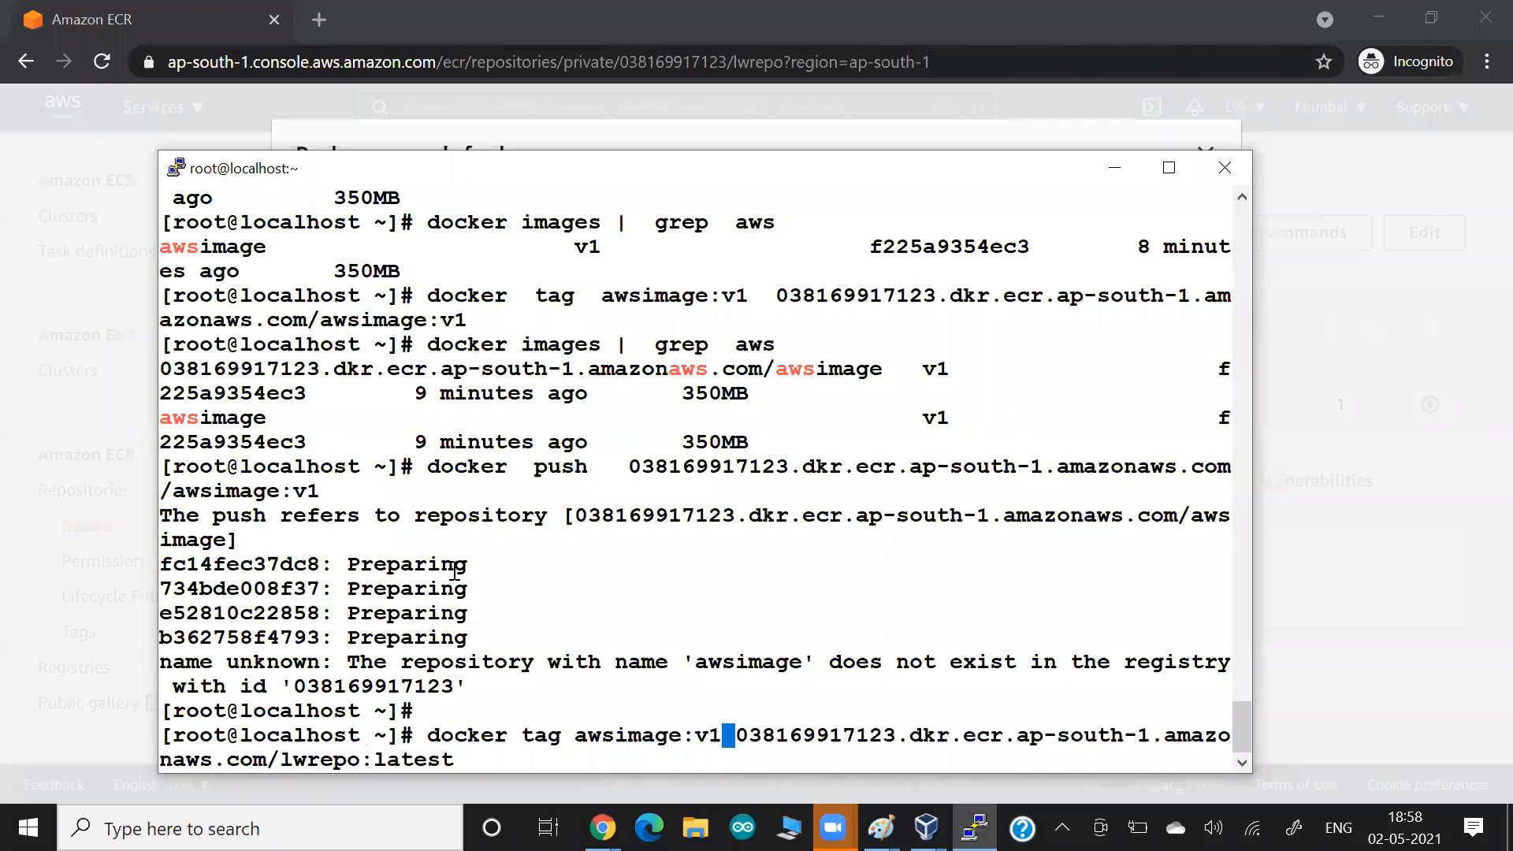
pyautogui.moveTo(269, 758); pyautogui.dragTo(357, 756)
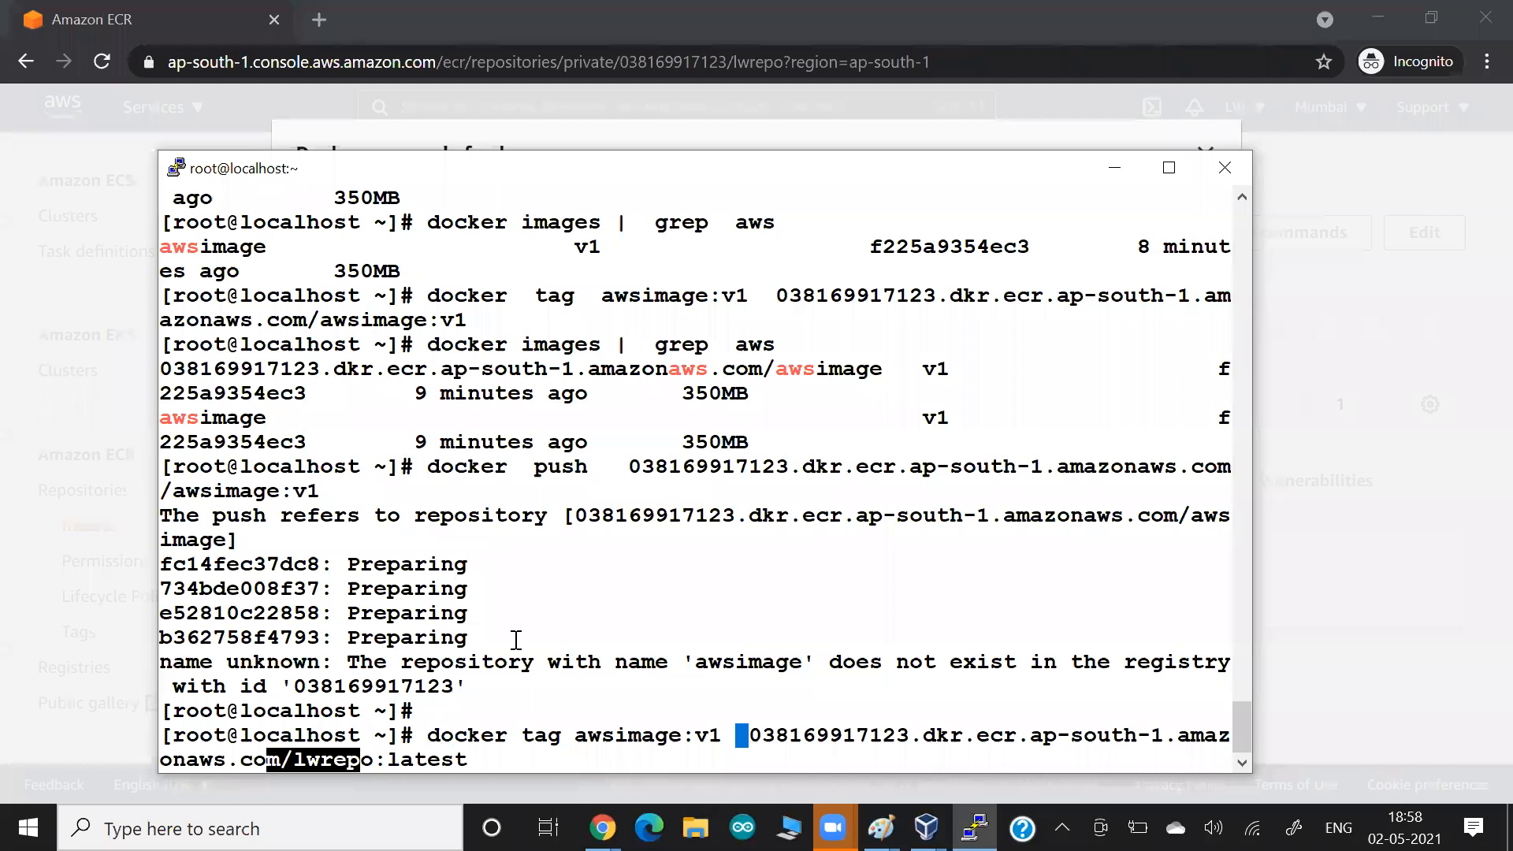
pyautogui.press('Return')
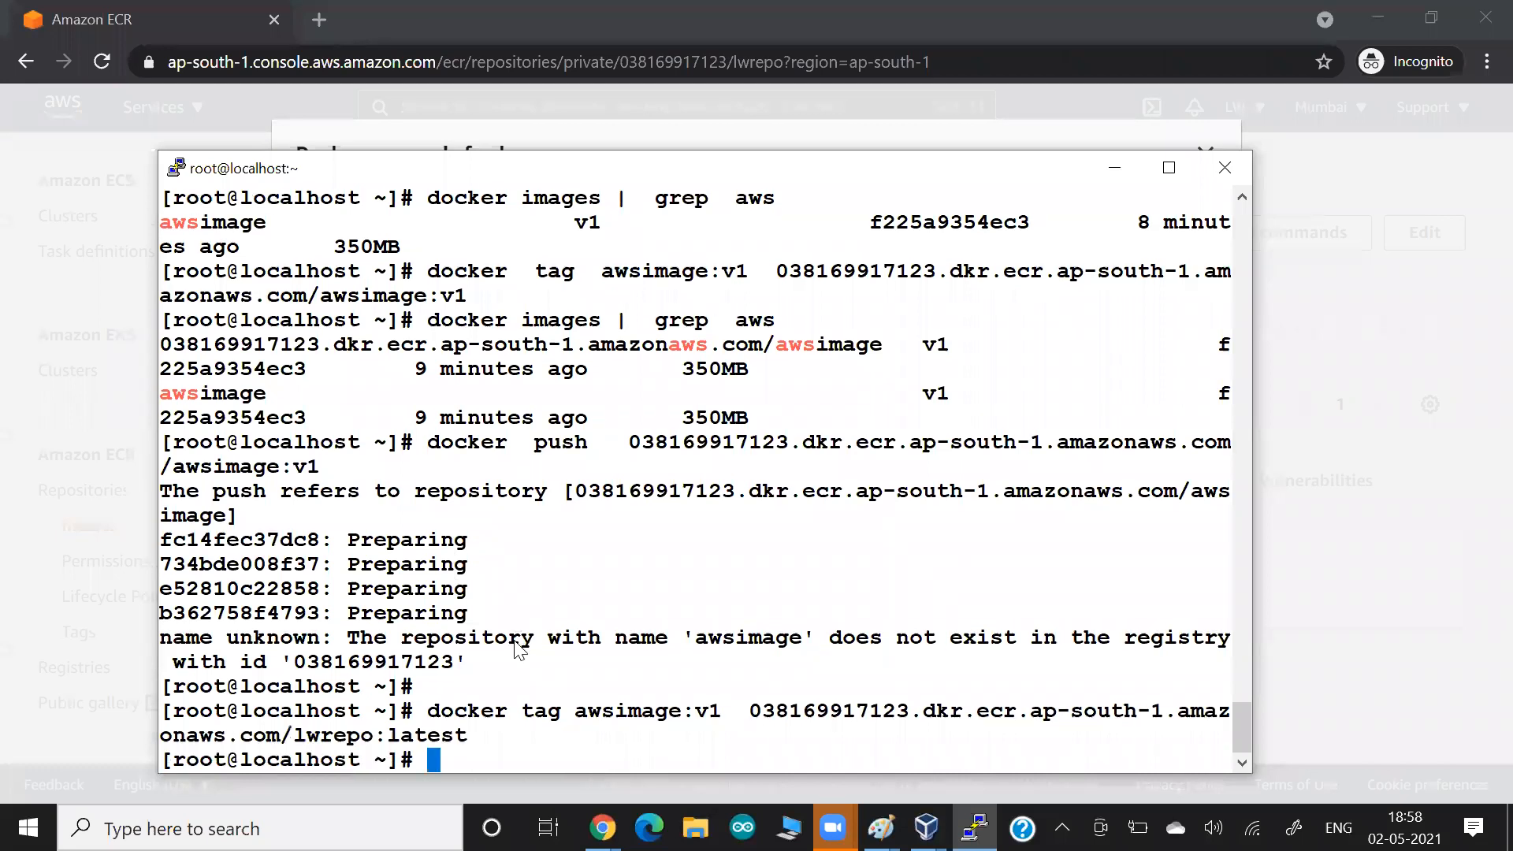
# Copy the docker push command for lwrepo:latest from the ECR push commands and run it in the terminal.
pyautogui.hotkey('alt', 'Tab')
pyautogui.moveTo(326, 666); pyautogui.dragTo(995, 613)
pyautogui.hotkey('ctrl', 'c')
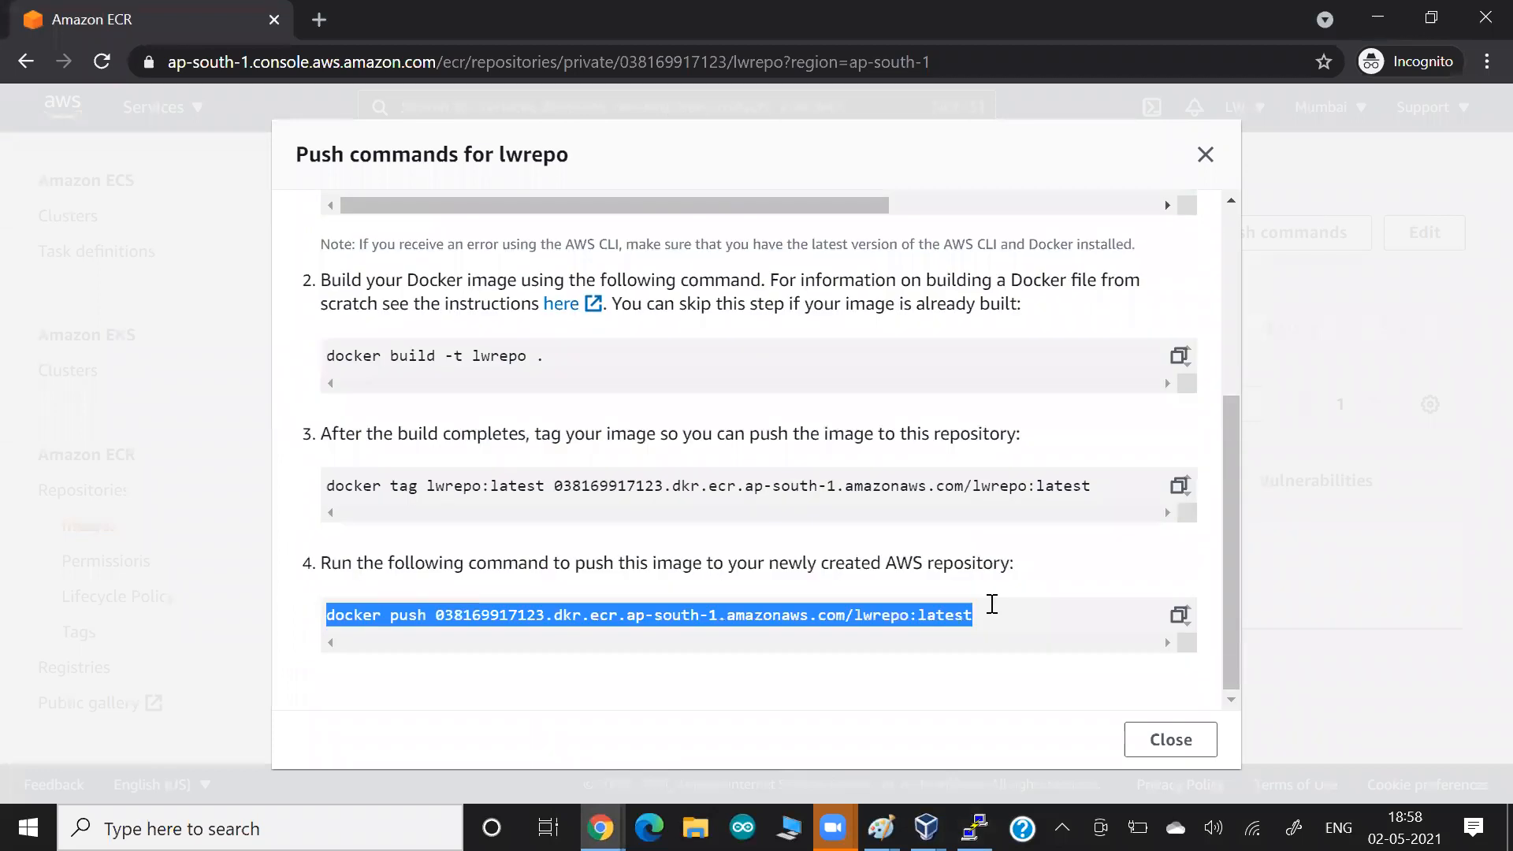
pyautogui.hotkey('alt', 'Tab')
pyautogui.rightClick(991, 603)
pyautogui.press('Return')
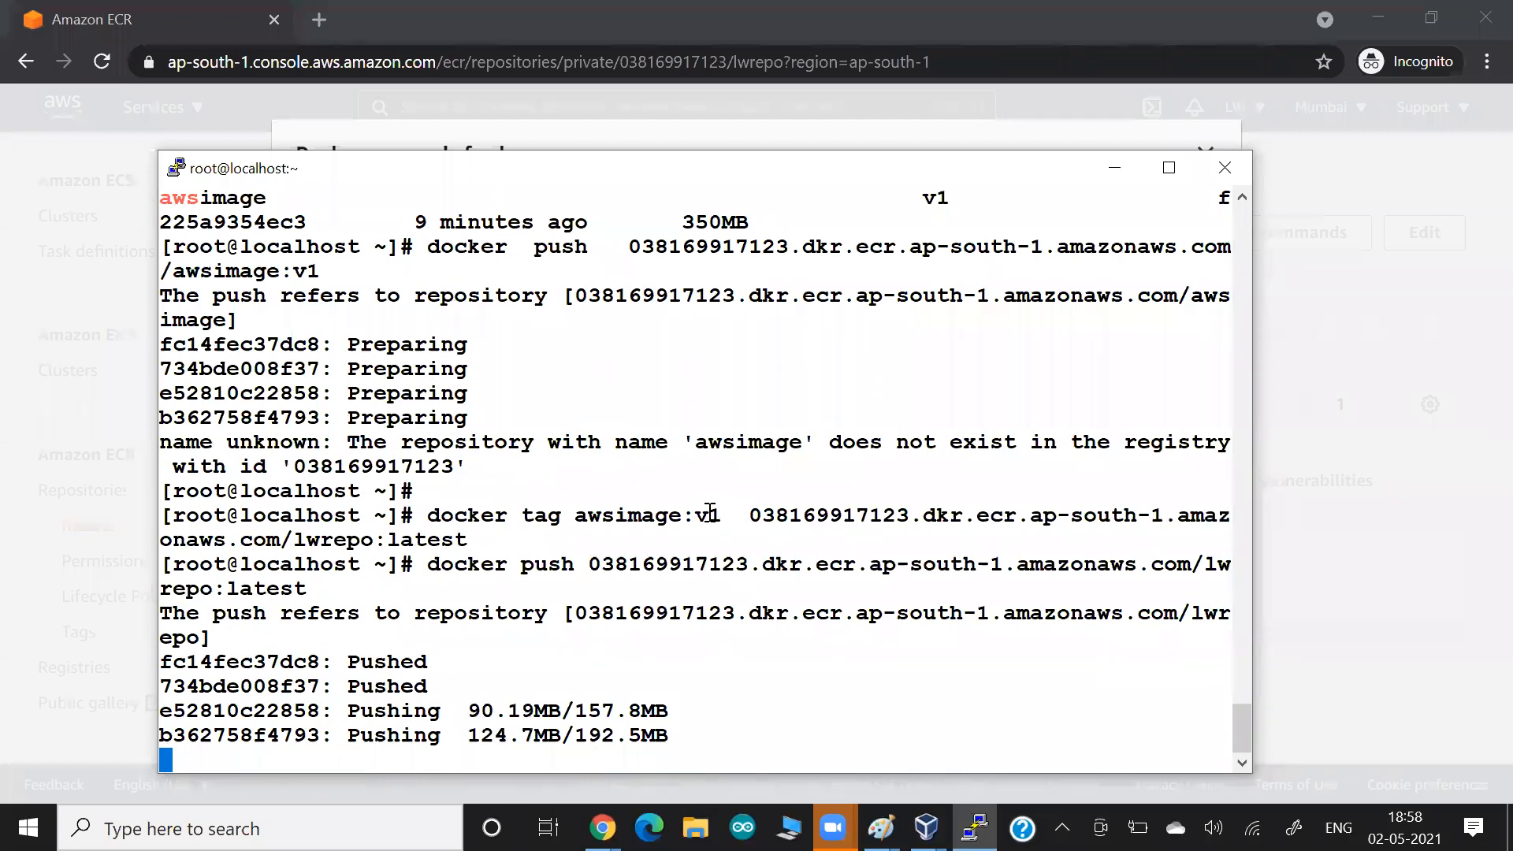
# Capture the terminal's push session and paste the screenshot at the end of the Google Docs document.
pyautogui.doubleClick(652, 280)
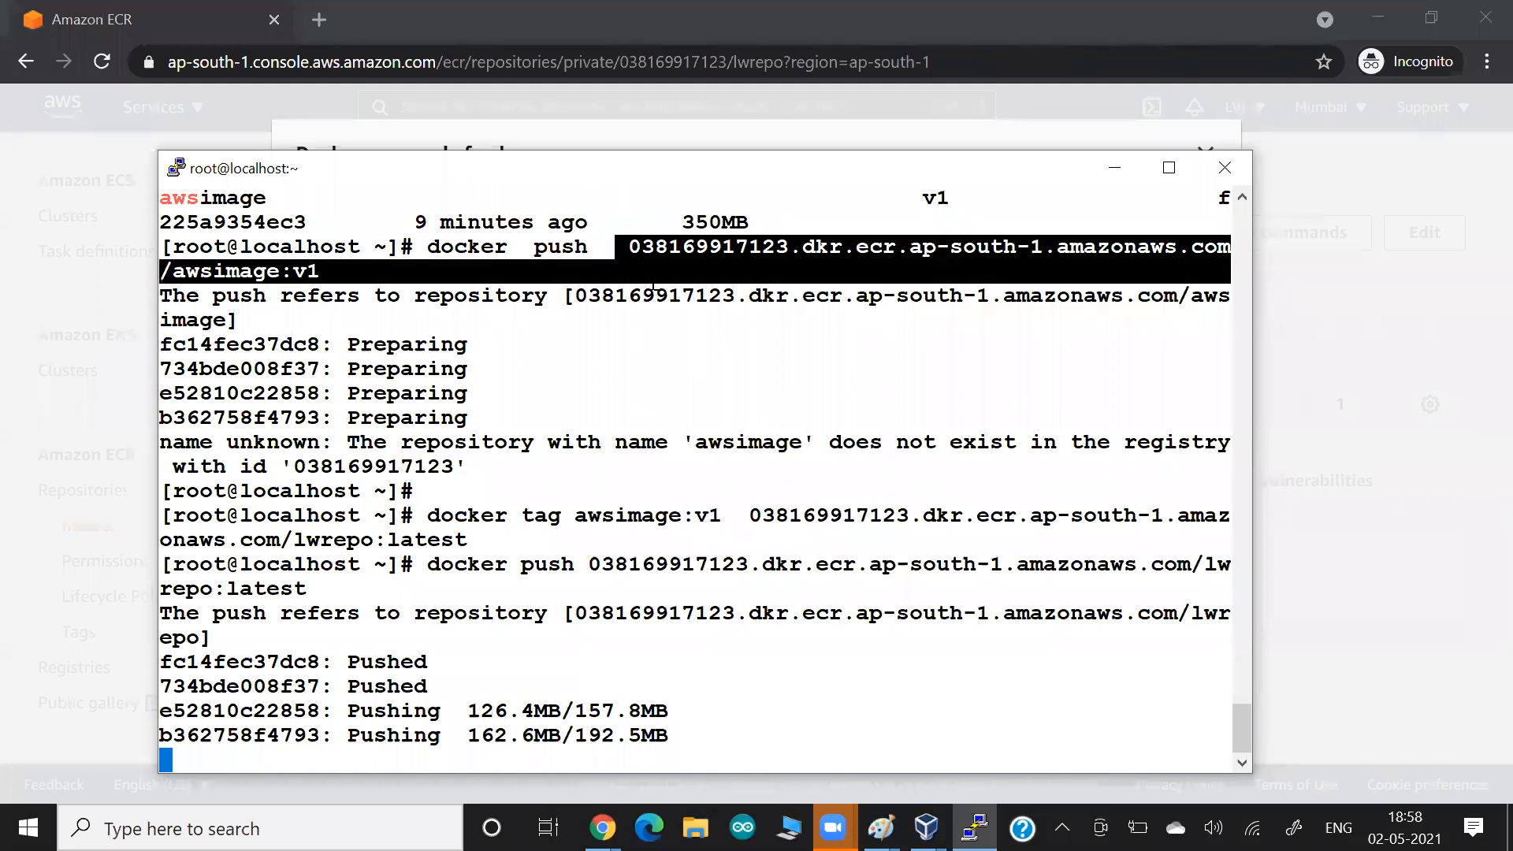
pyautogui.click(653, 282)
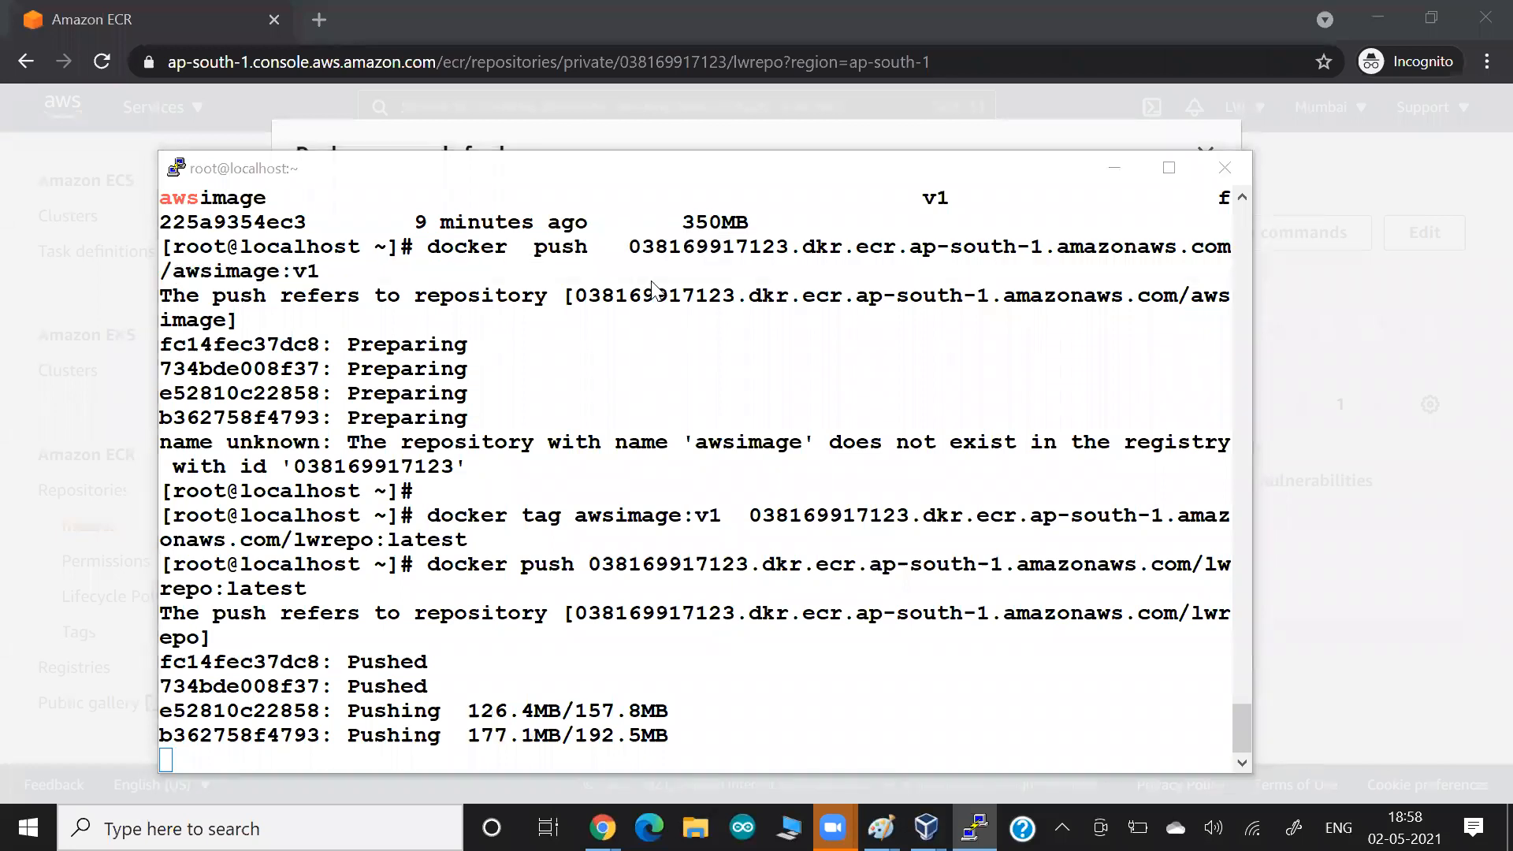
pyautogui.hotkey('alt', 'Tab')
pyautogui.hotkey('ctrl', 'v')
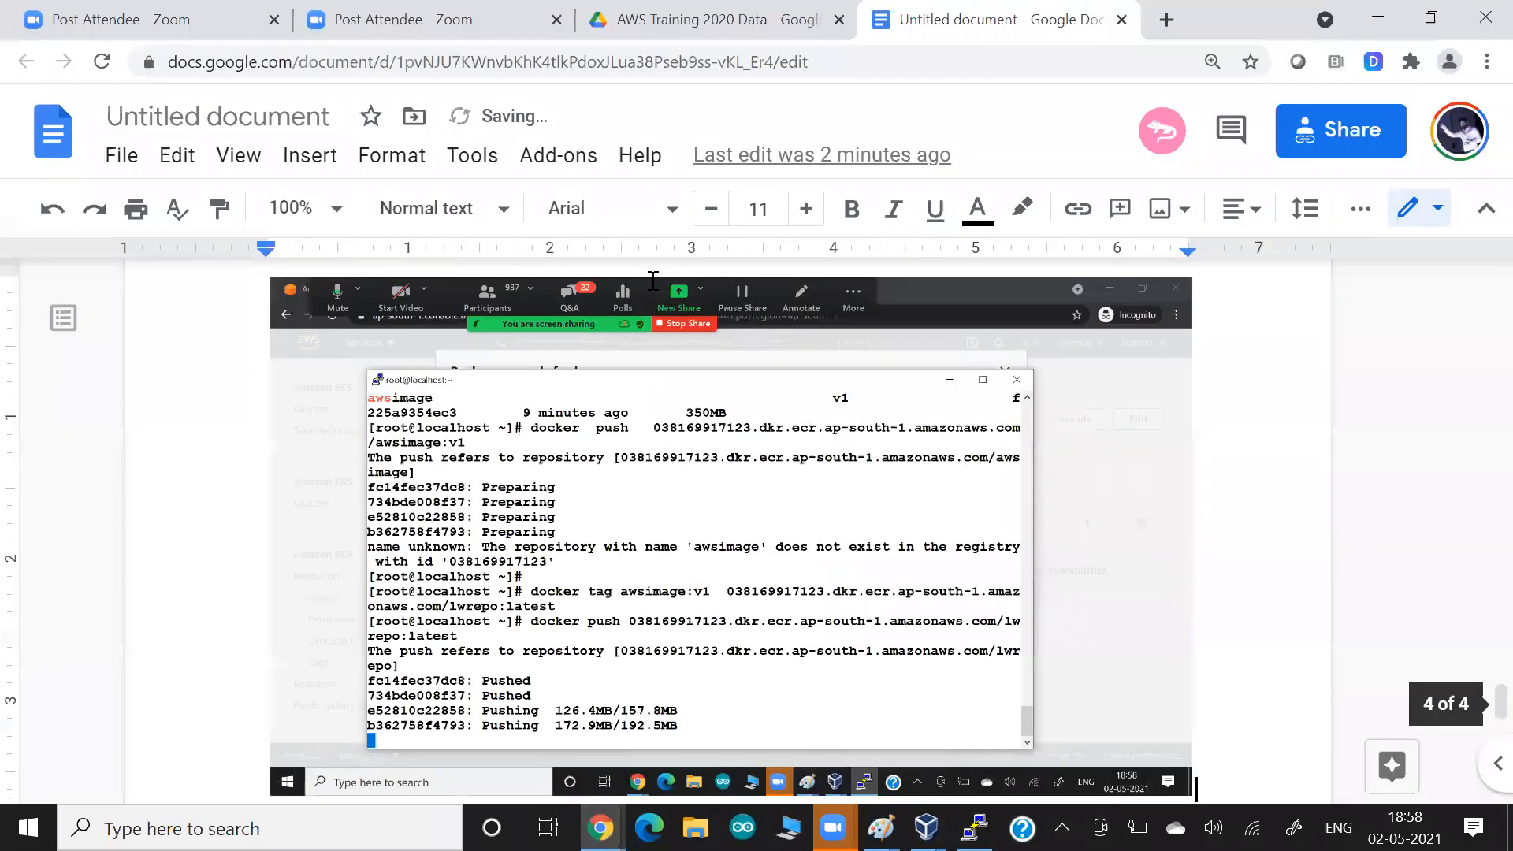
pyautogui.scroll(-2, 654, 281)
# Check the push in the terminal, switch to Amazon ECR, close the push commands and refresh lwrepo's image list.
pyautogui.hotkey('alt', 'Tab')
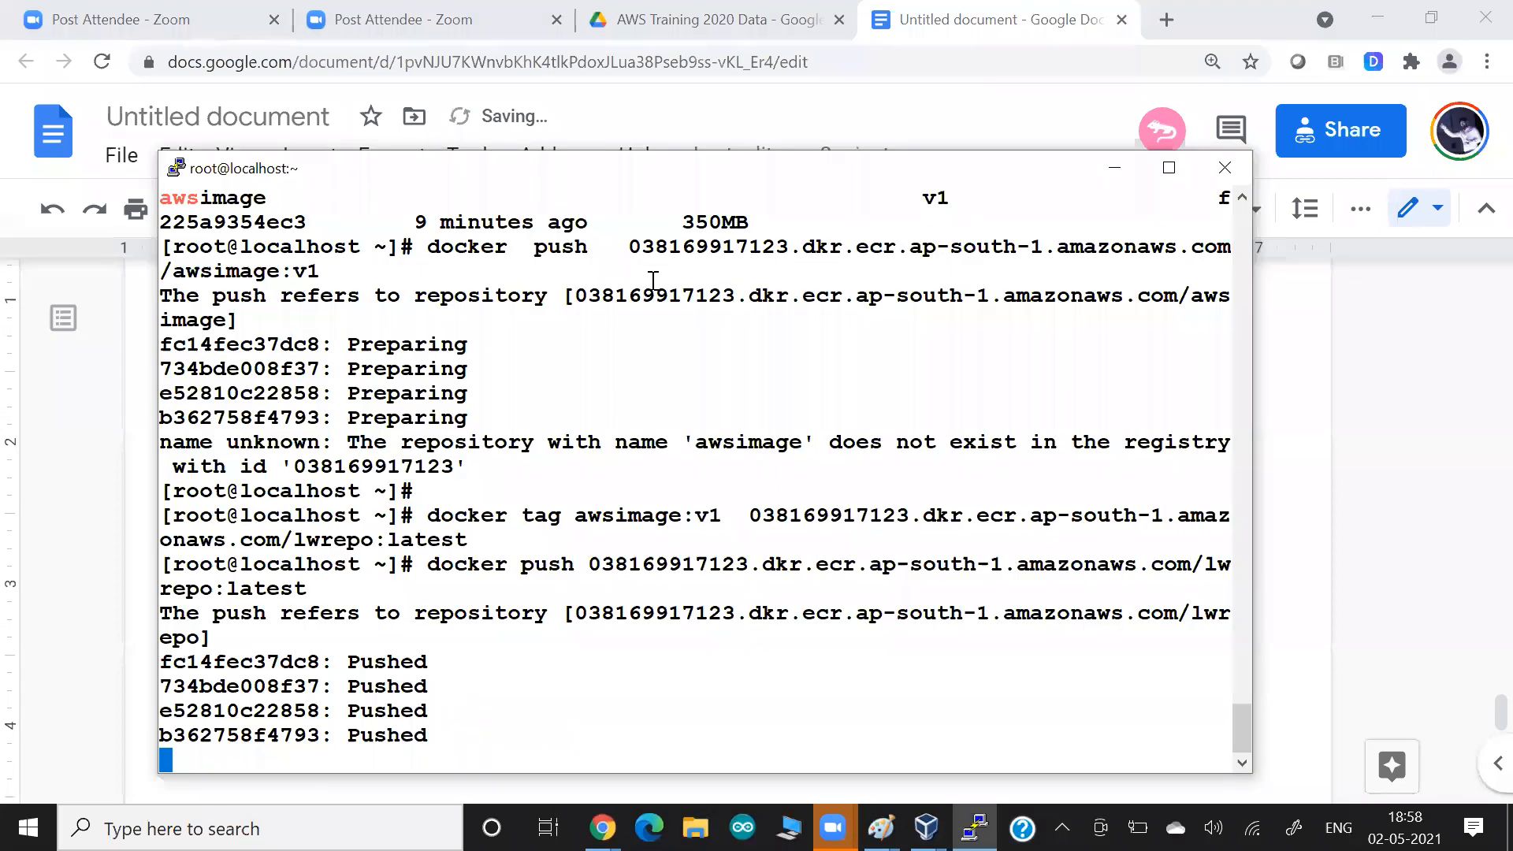
pyautogui.press('Return')
pyautogui.hotkey('alt', 'Tab')
pyautogui.hotkey('alt', 'Tab')
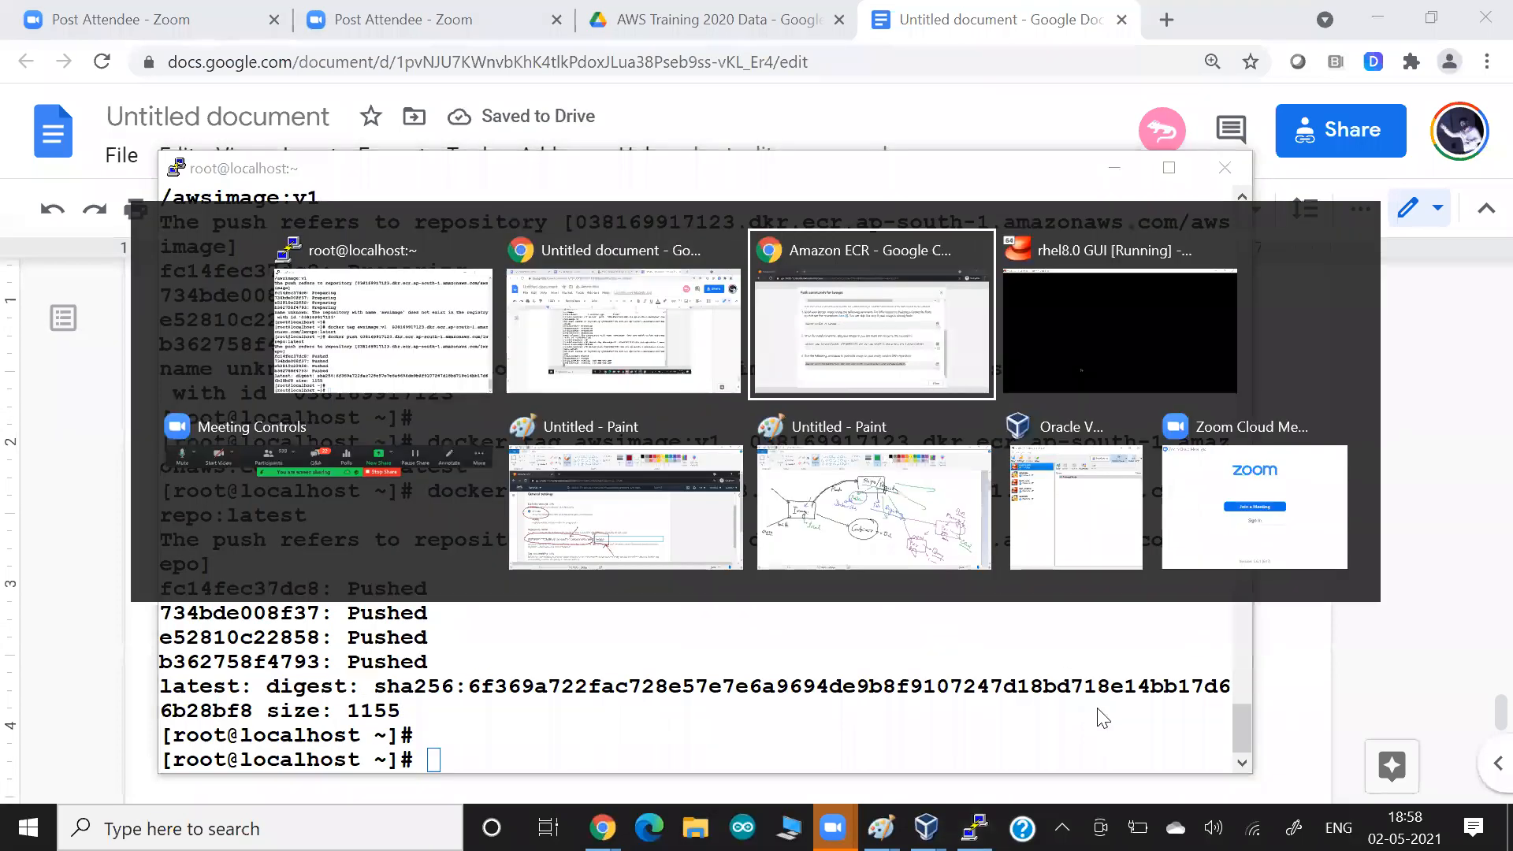
pyautogui.click(1163, 743)
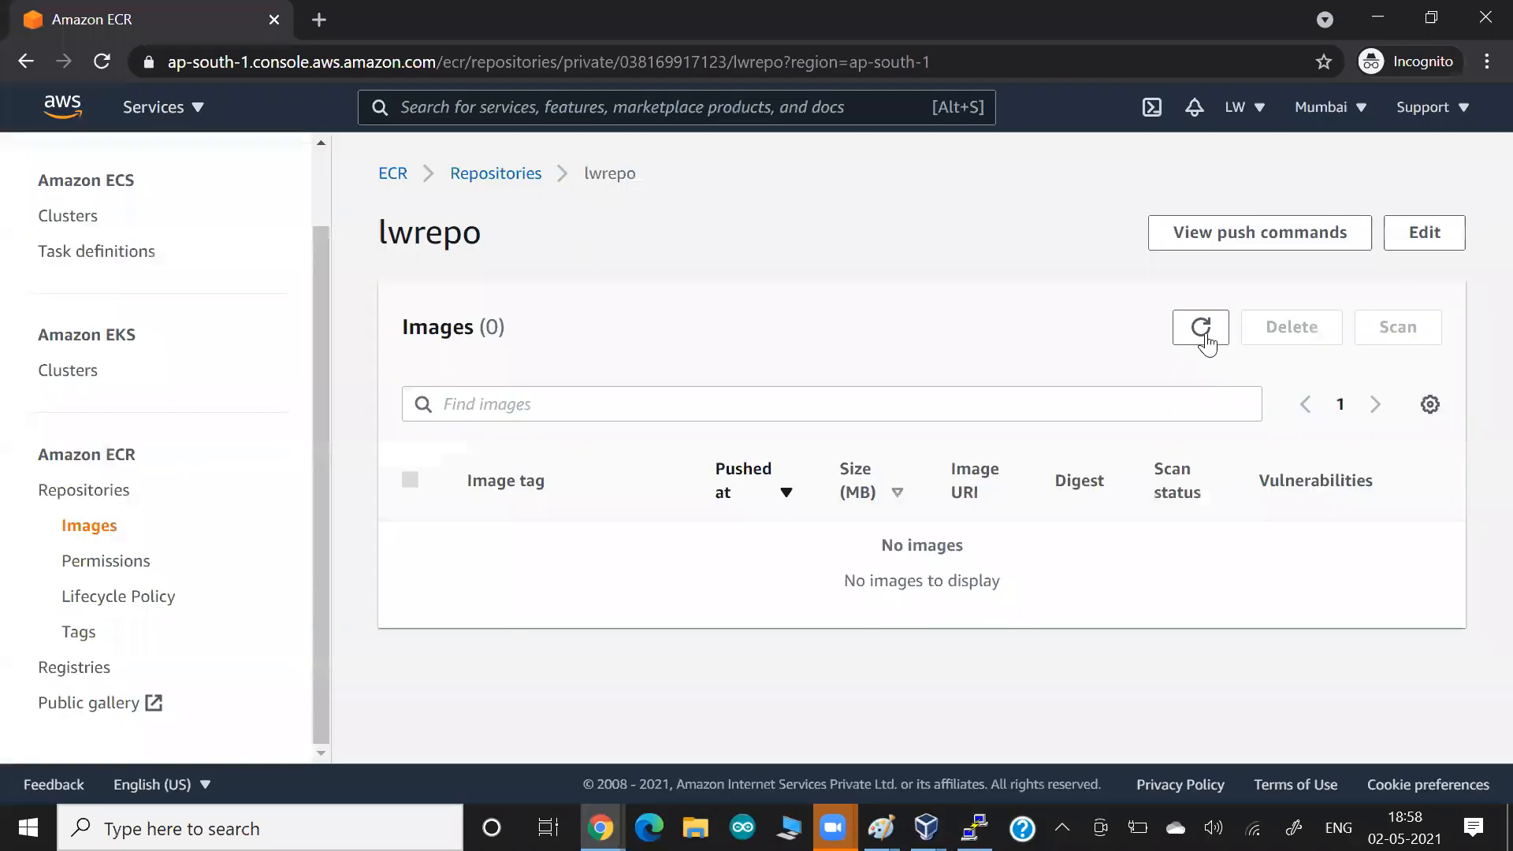
pyautogui.click(1201, 328)
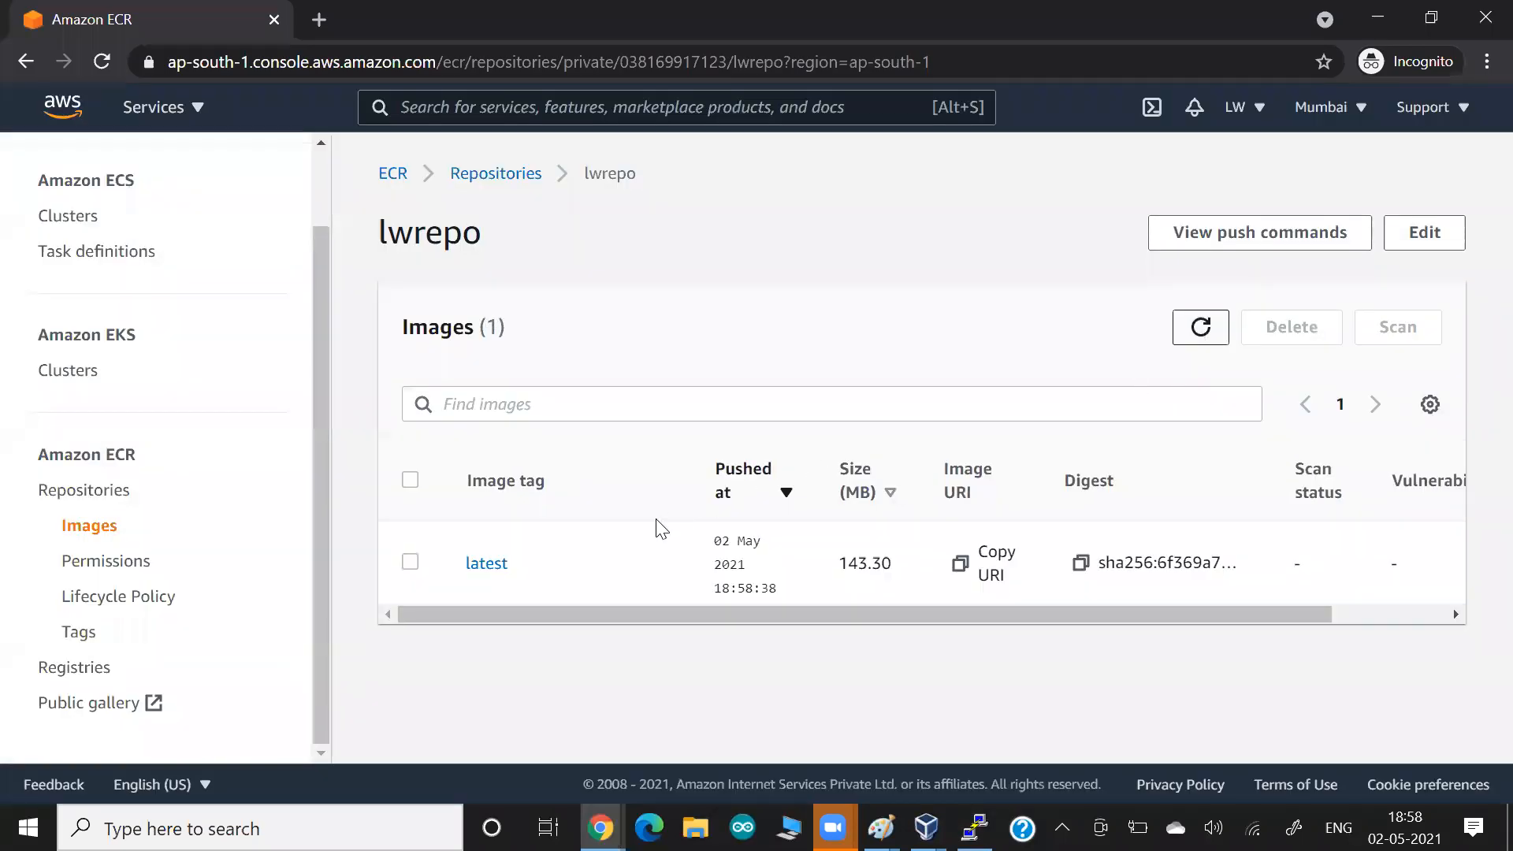
# Open the image tagged latest in lwrepo and review its URI, digest, type and scanning details.
pyautogui.click(480, 564)
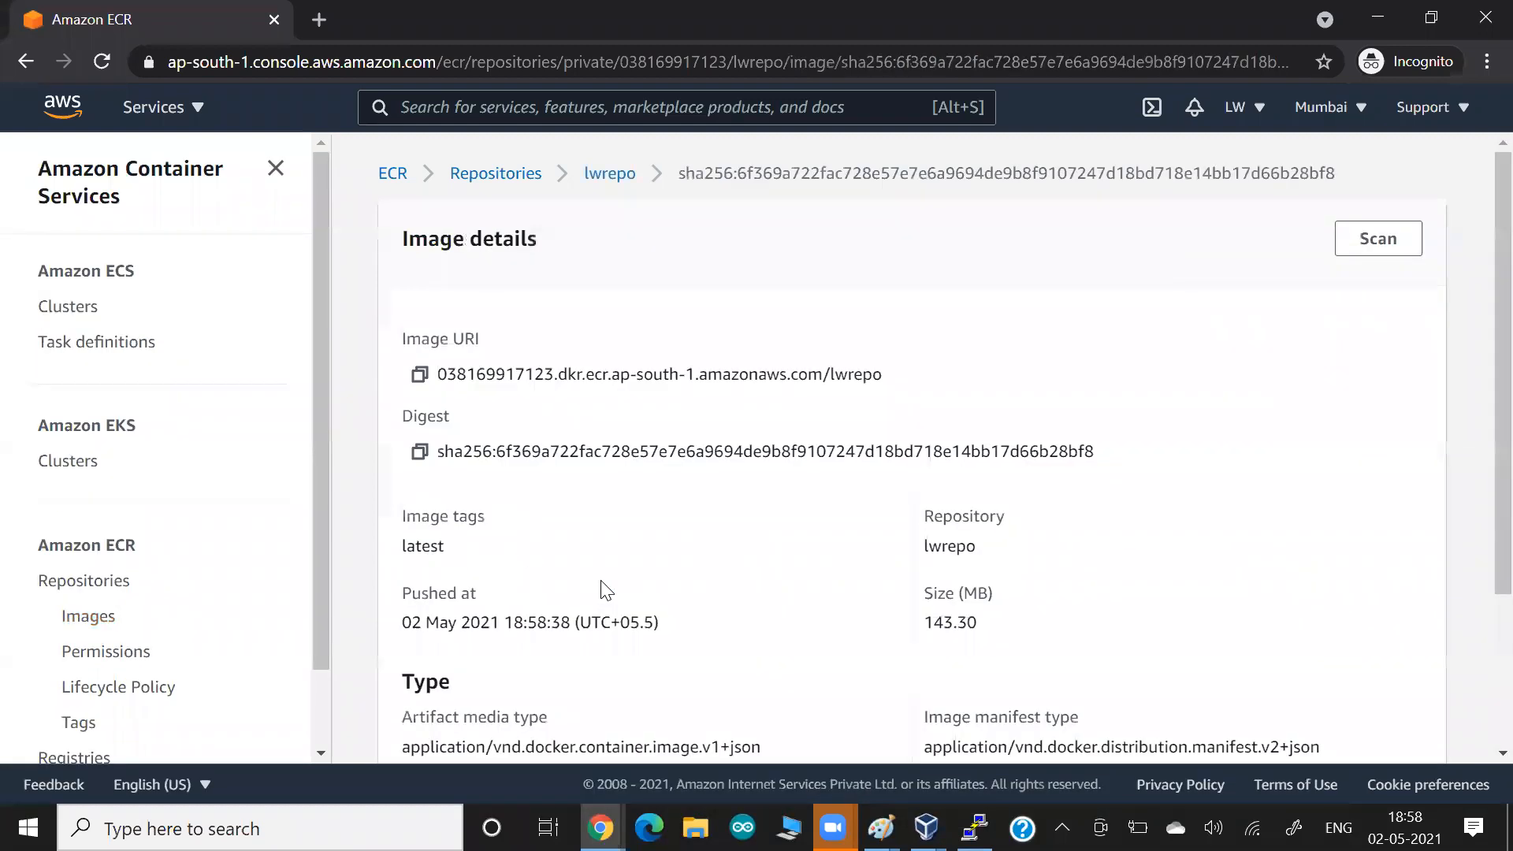
pyautogui.scroll(-3, 606, 591)
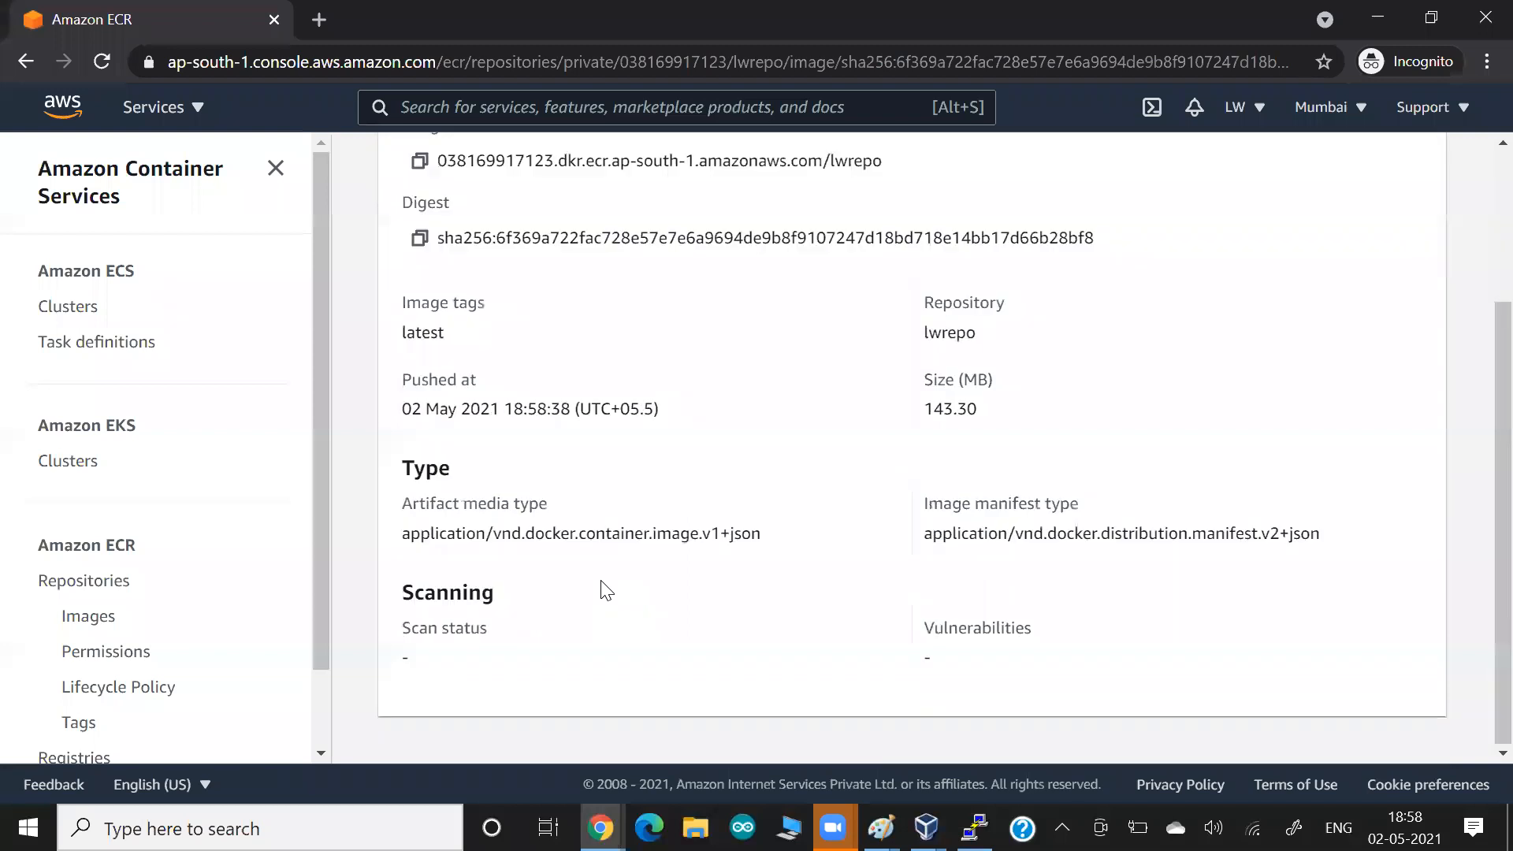
pyautogui.scroll(3, 606, 591)
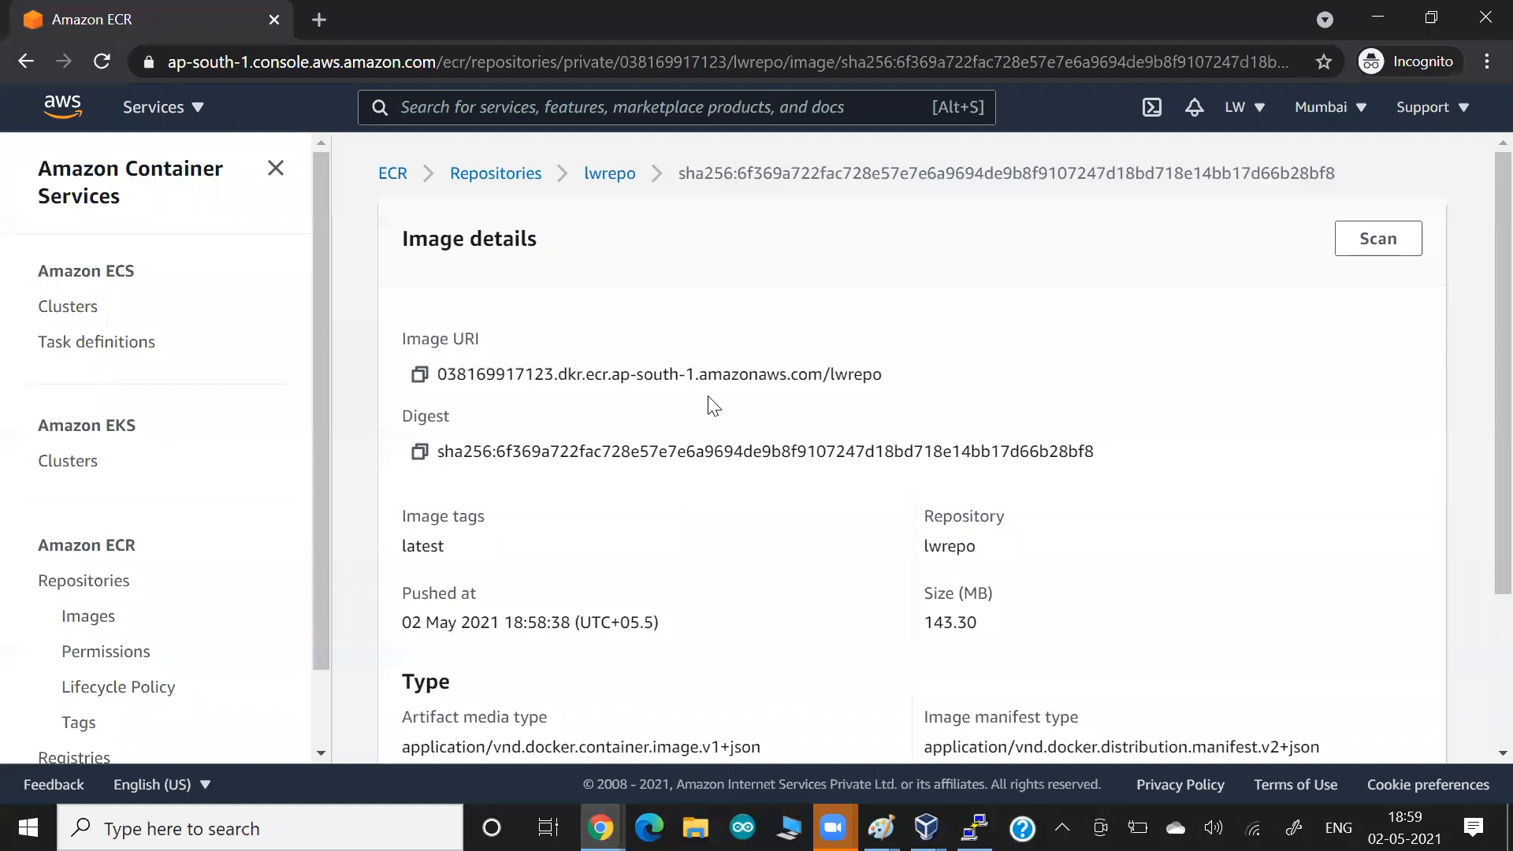
# Switch to the terminal, clear its screen and add a few empty prompt lines.
pyautogui.hotkey('alt', 'Tab')
pyautogui.press('Return')
pyautogui.write('c')
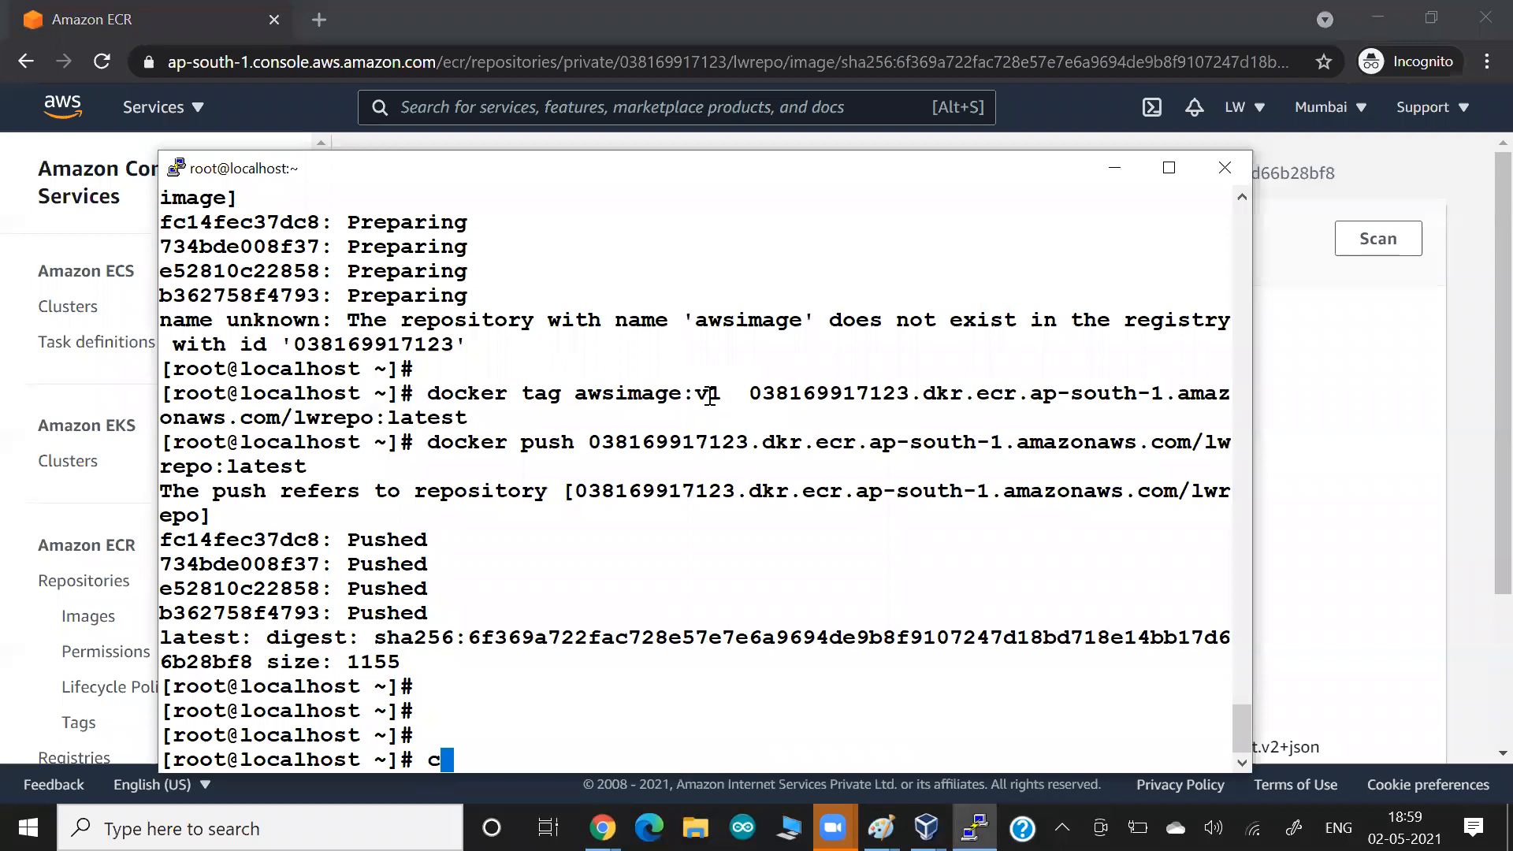
pyautogui.write('lear')
pyautogui.press('Return')
pyautogui.press('Return')
pyautogui.press('Return')
pyautogui.press('Return')
pyautogui.press('Return')
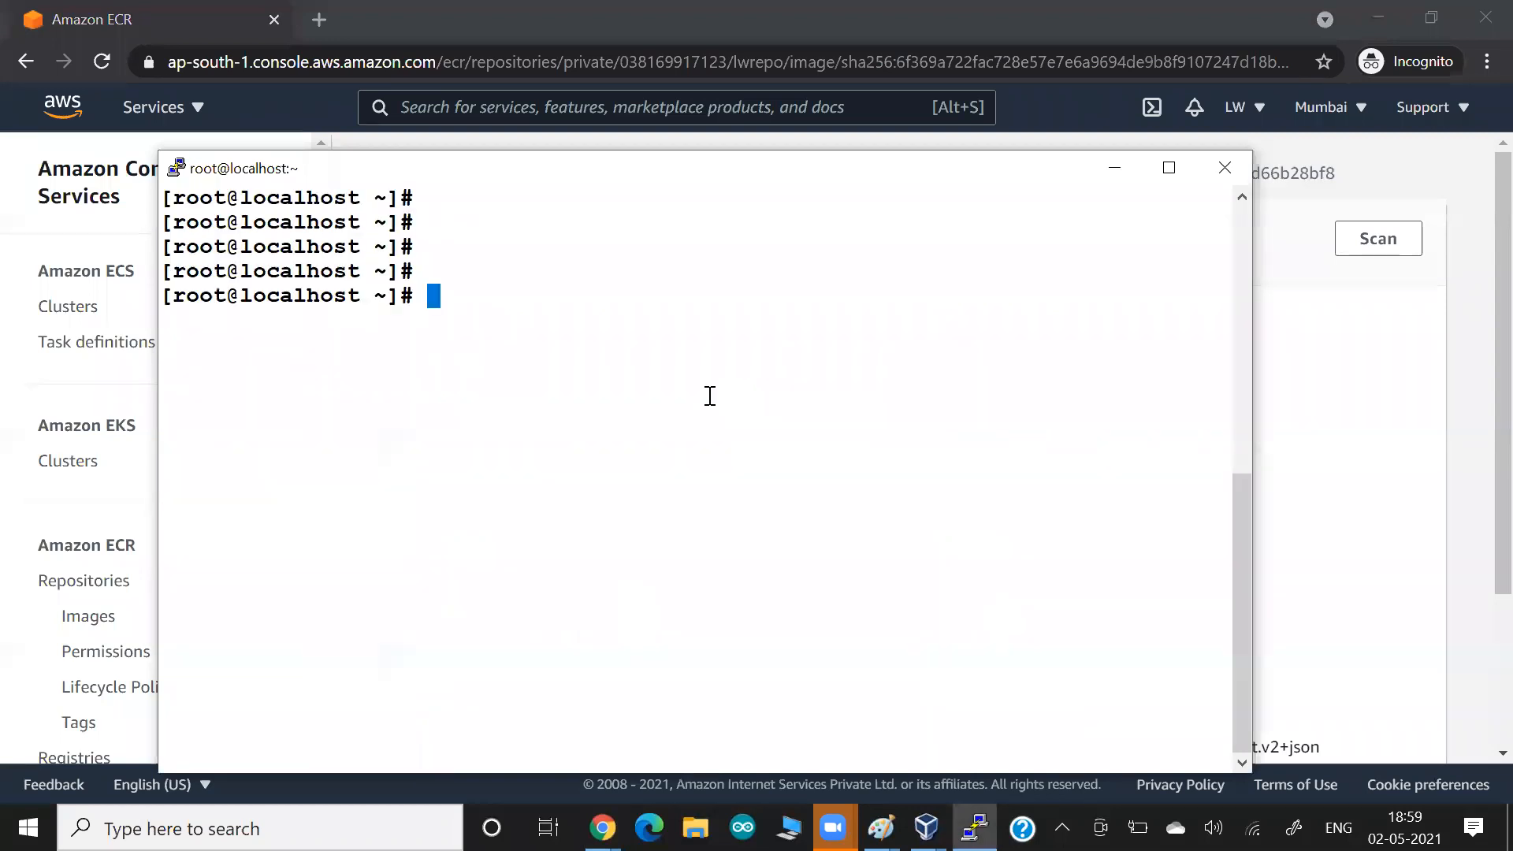
# Pull the latest image of lwrepo in the terminal with docker pull, using the image URI copied from its ECR details page.
pyautogui.write('docker pu')
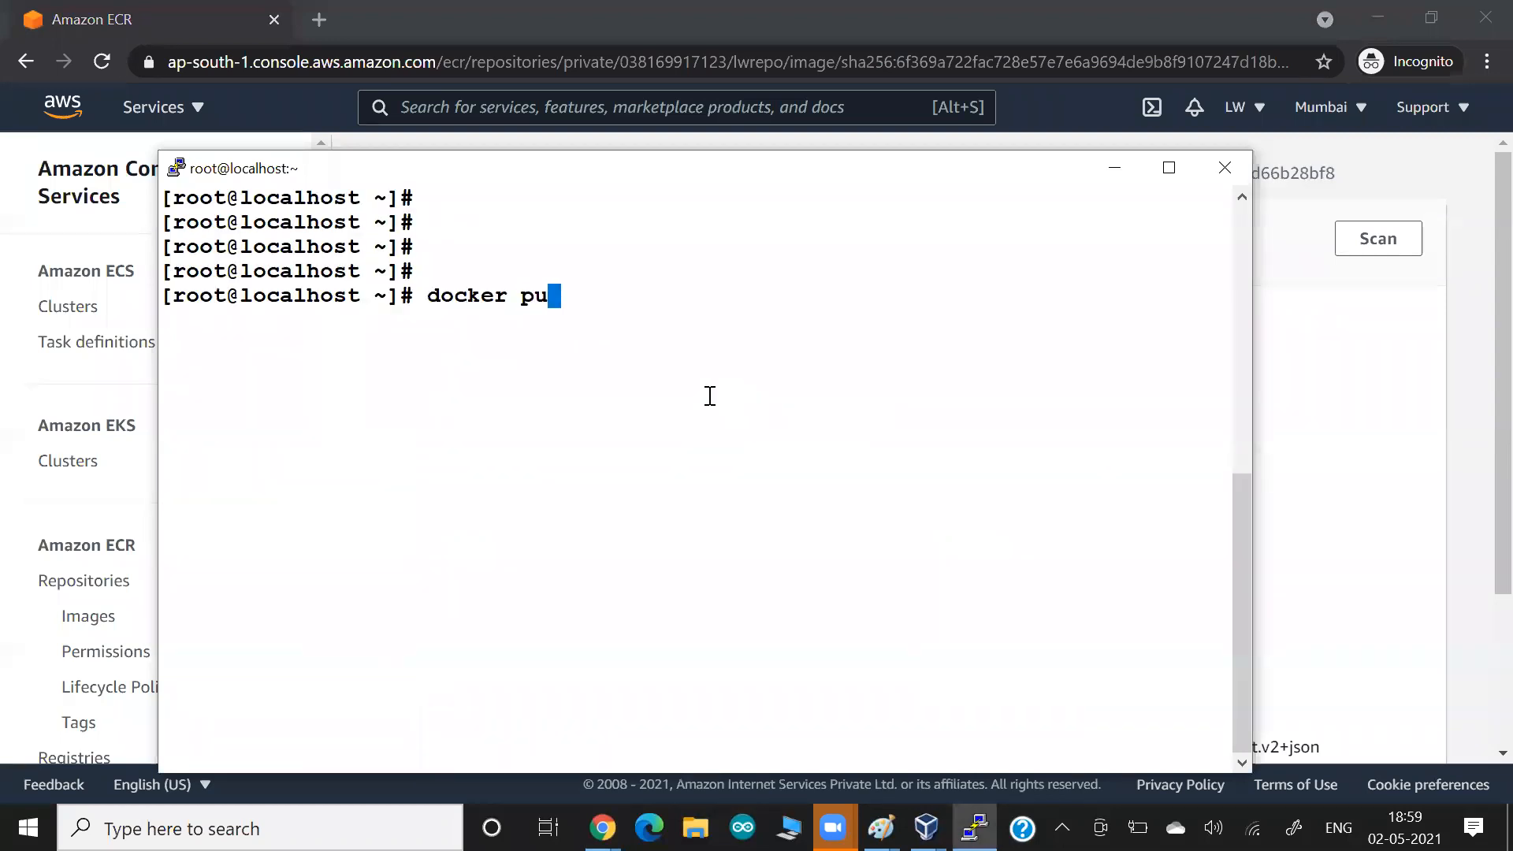
pyautogui.press('BackSpace')
pyautogui.write('ull')
pyautogui.hotkey('alt', 'Tab')
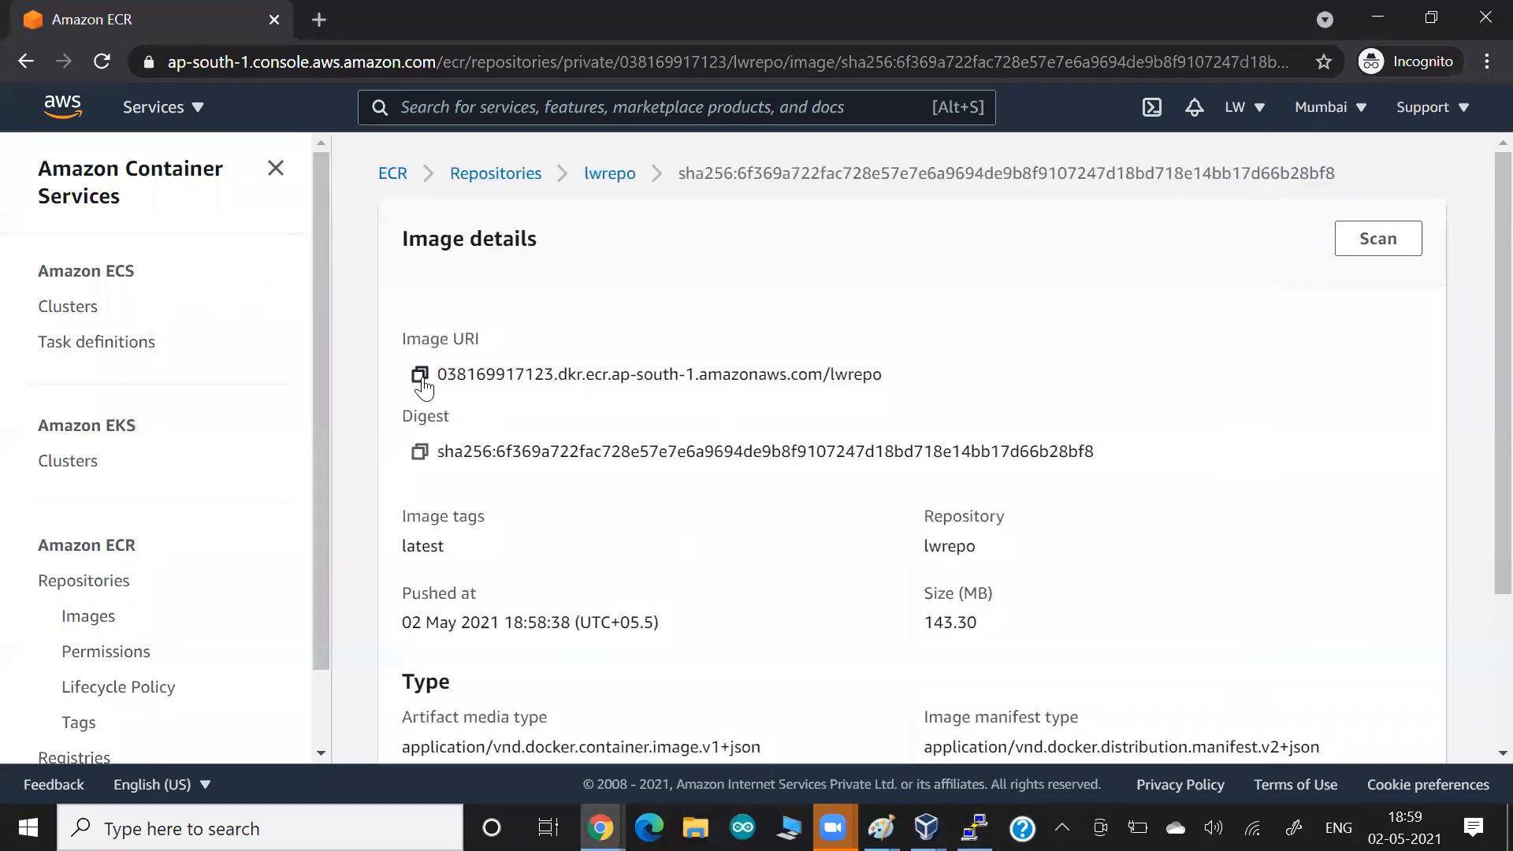
pyautogui.click(420, 375)
pyautogui.hotkey('alt', 'Tab')
pyautogui.rightClick(535, 359)
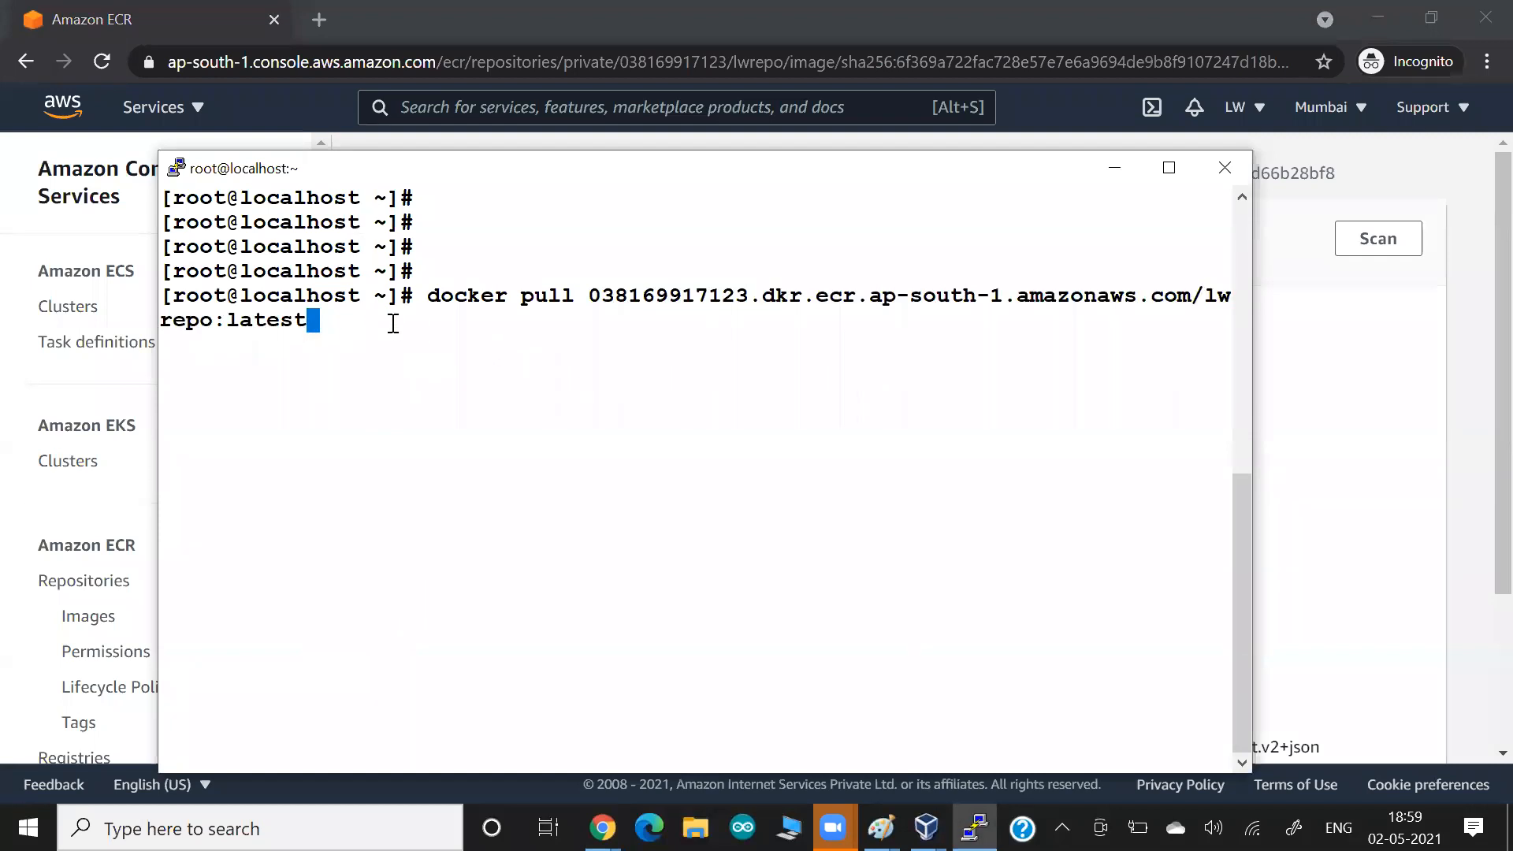
pyautogui.press('Return')
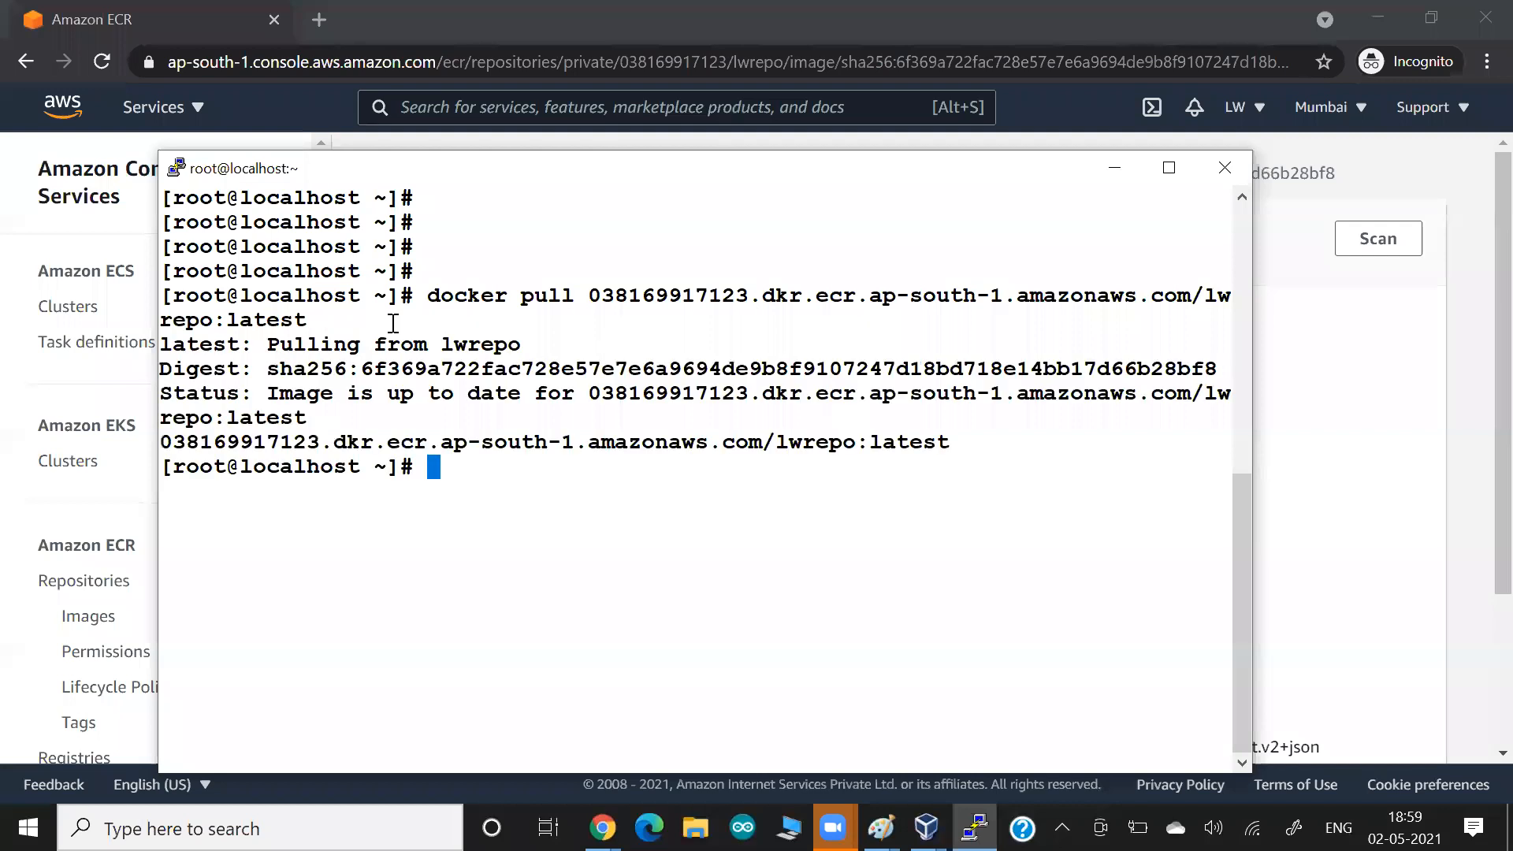
# Highlight the docker pull command and its output, paste the pull capture into the Google Docs document, and return to the terminal.
pyautogui.doubleClick(394, 396)
pyautogui.moveTo(299, 406); pyautogui.dragTo(450, 408)
pyautogui.doubleClick(453, 409)
pyautogui.moveTo(428, 297); pyautogui.dragTo(308, 321)
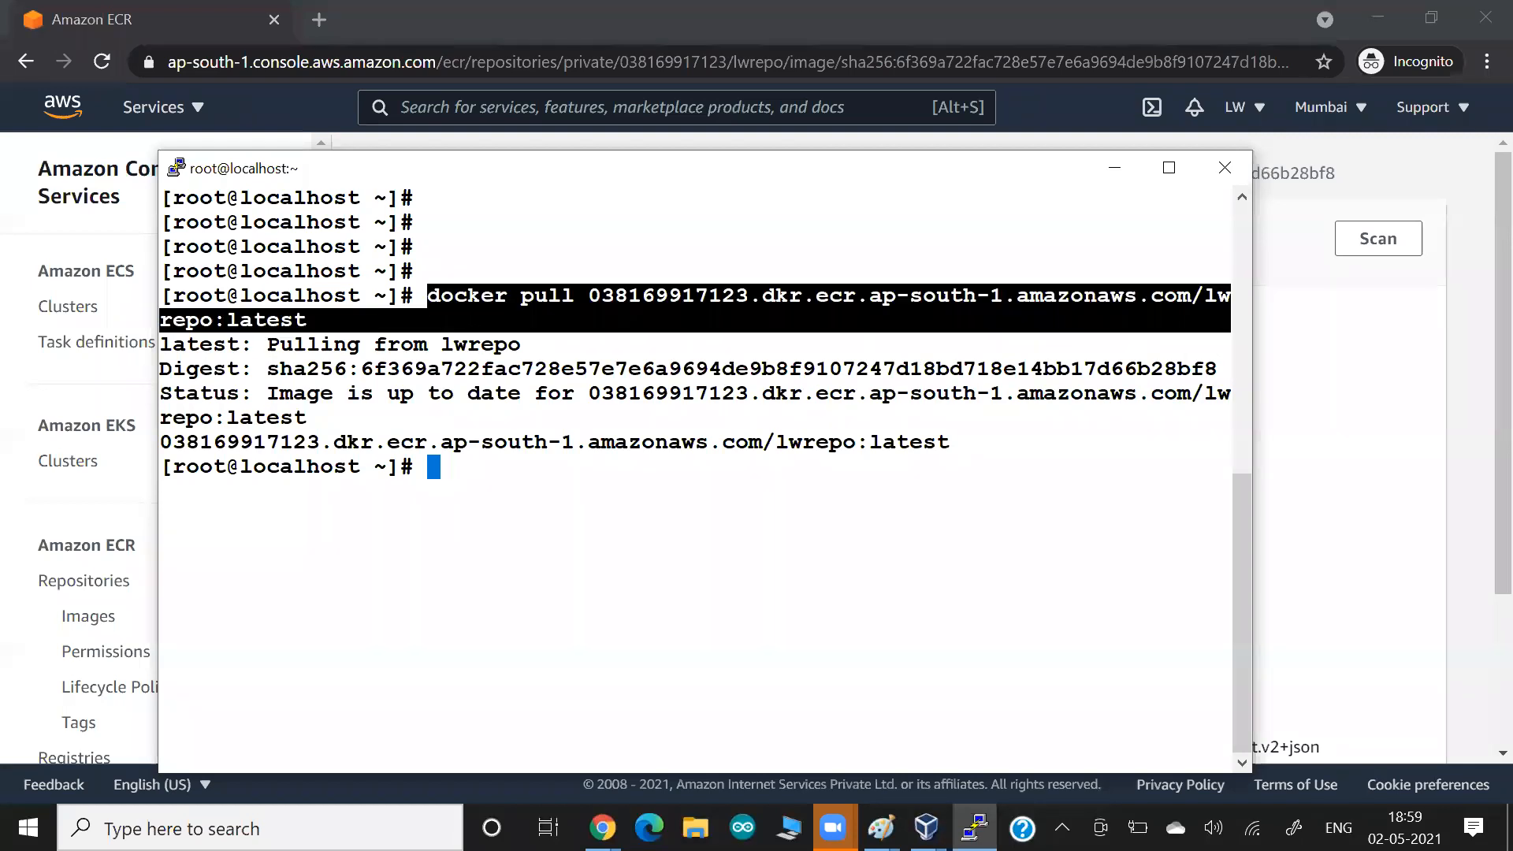
pyautogui.click(472, 319)
pyautogui.hotkey('alt', 'Tab')
pyautogui.press('Tab')
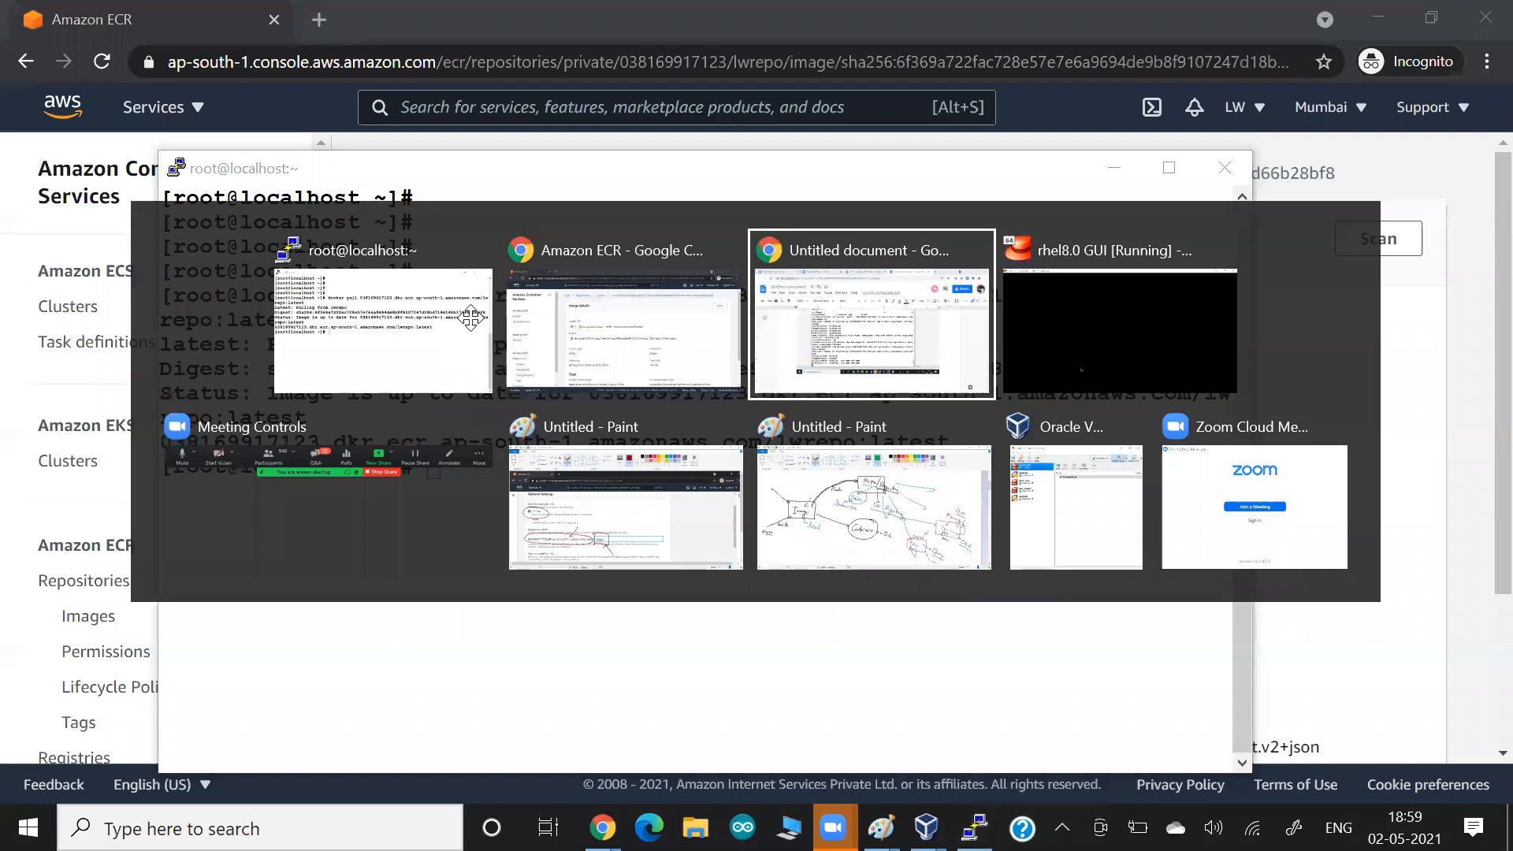
pyautogui.hotkey('ctrl', 'v')
pyautogui.hotkey('alt', 'Tab')
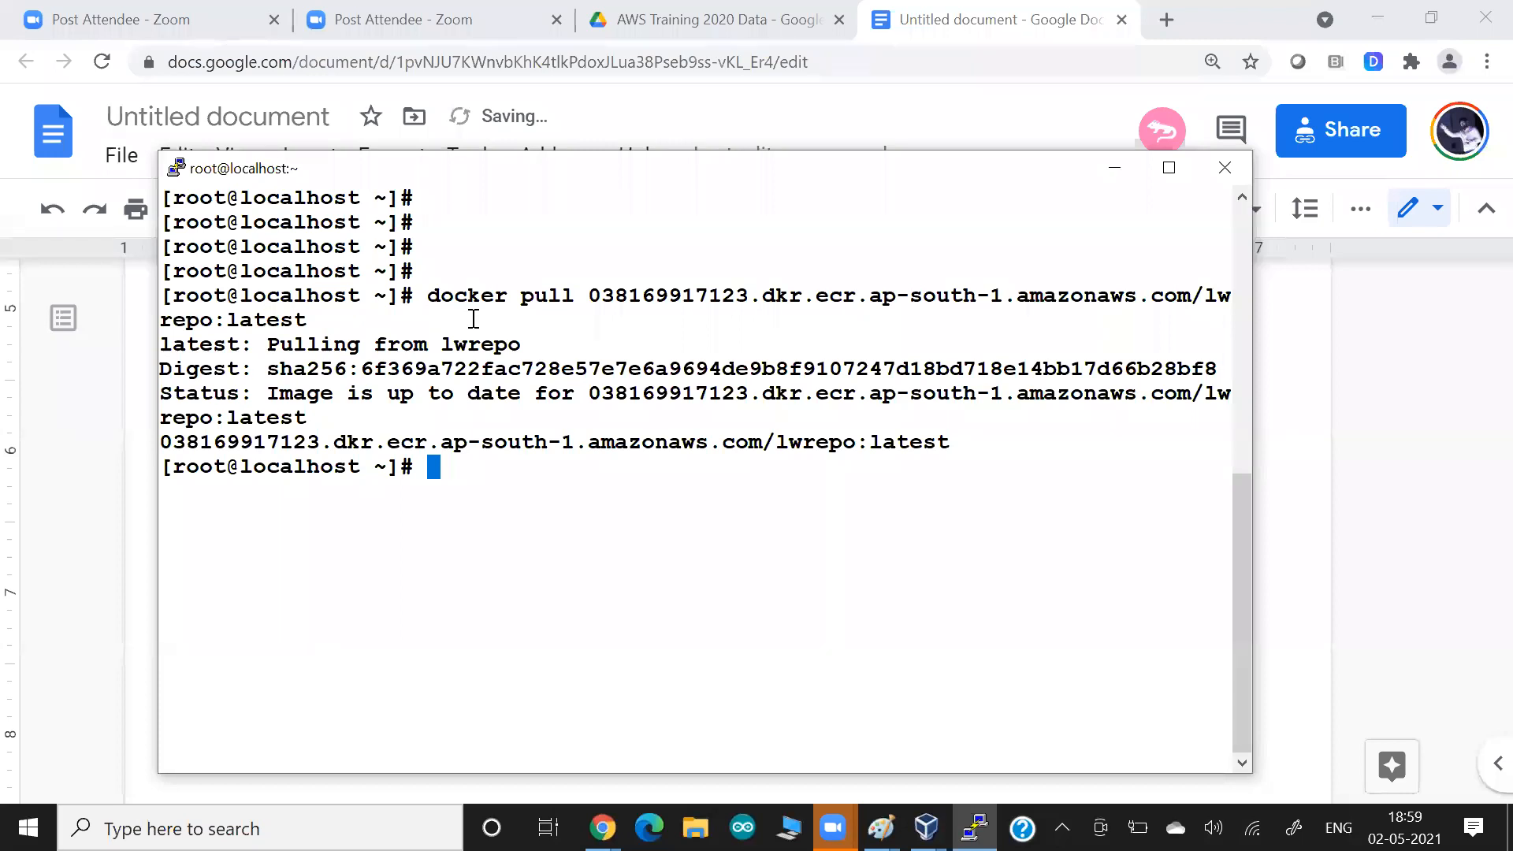
# Switch to the AWS console, search for ecs and open Elastic Container Service.
pyautogui.hotkey('alt', 'Tab')
pyautogui.press('Tab')
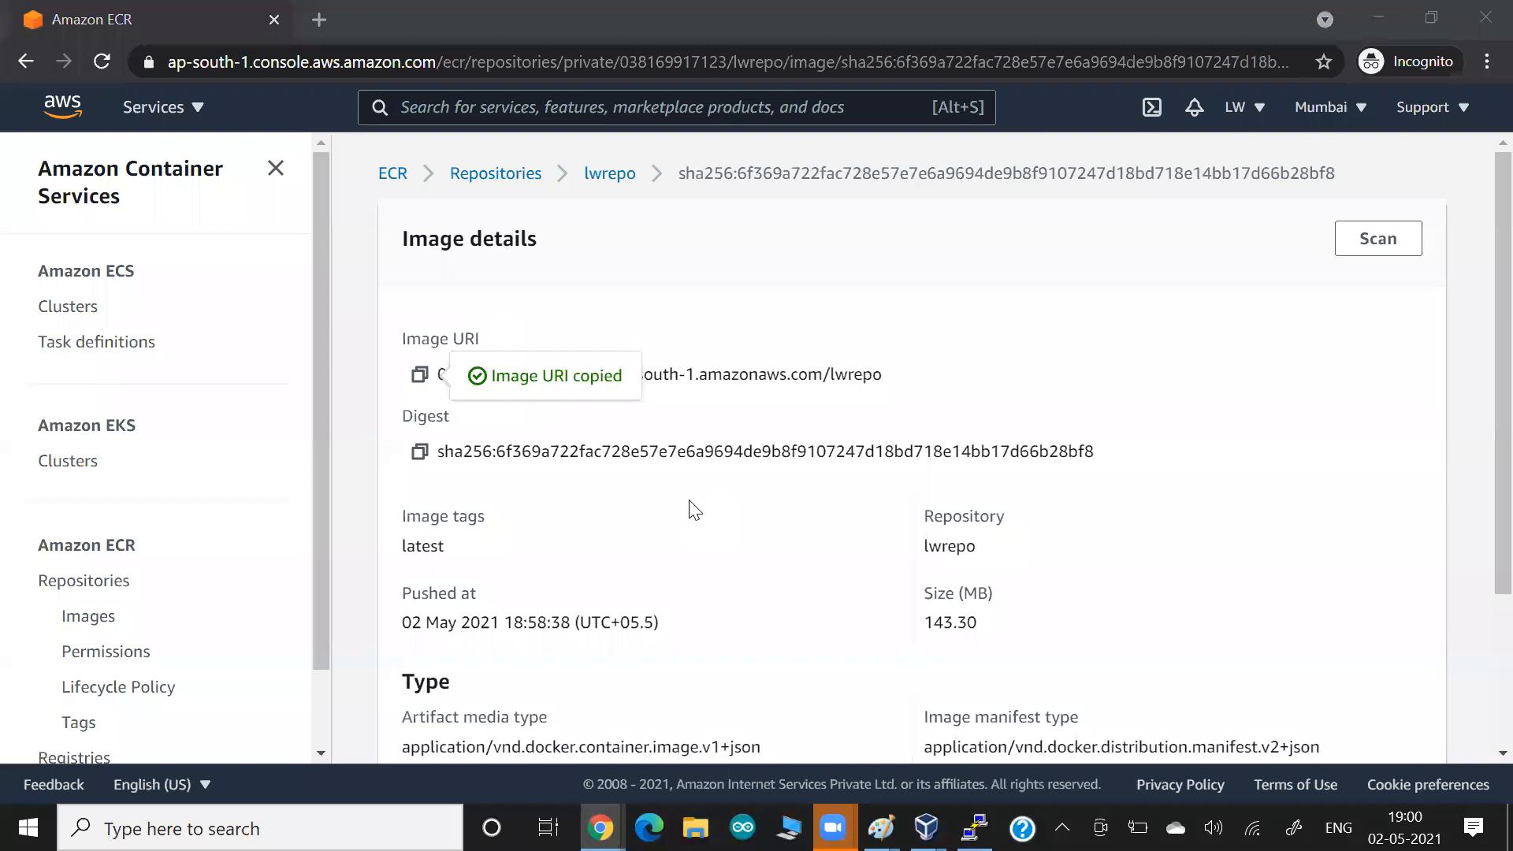
pyautogui.click(543, 107)
pyautogui.write('ecs')
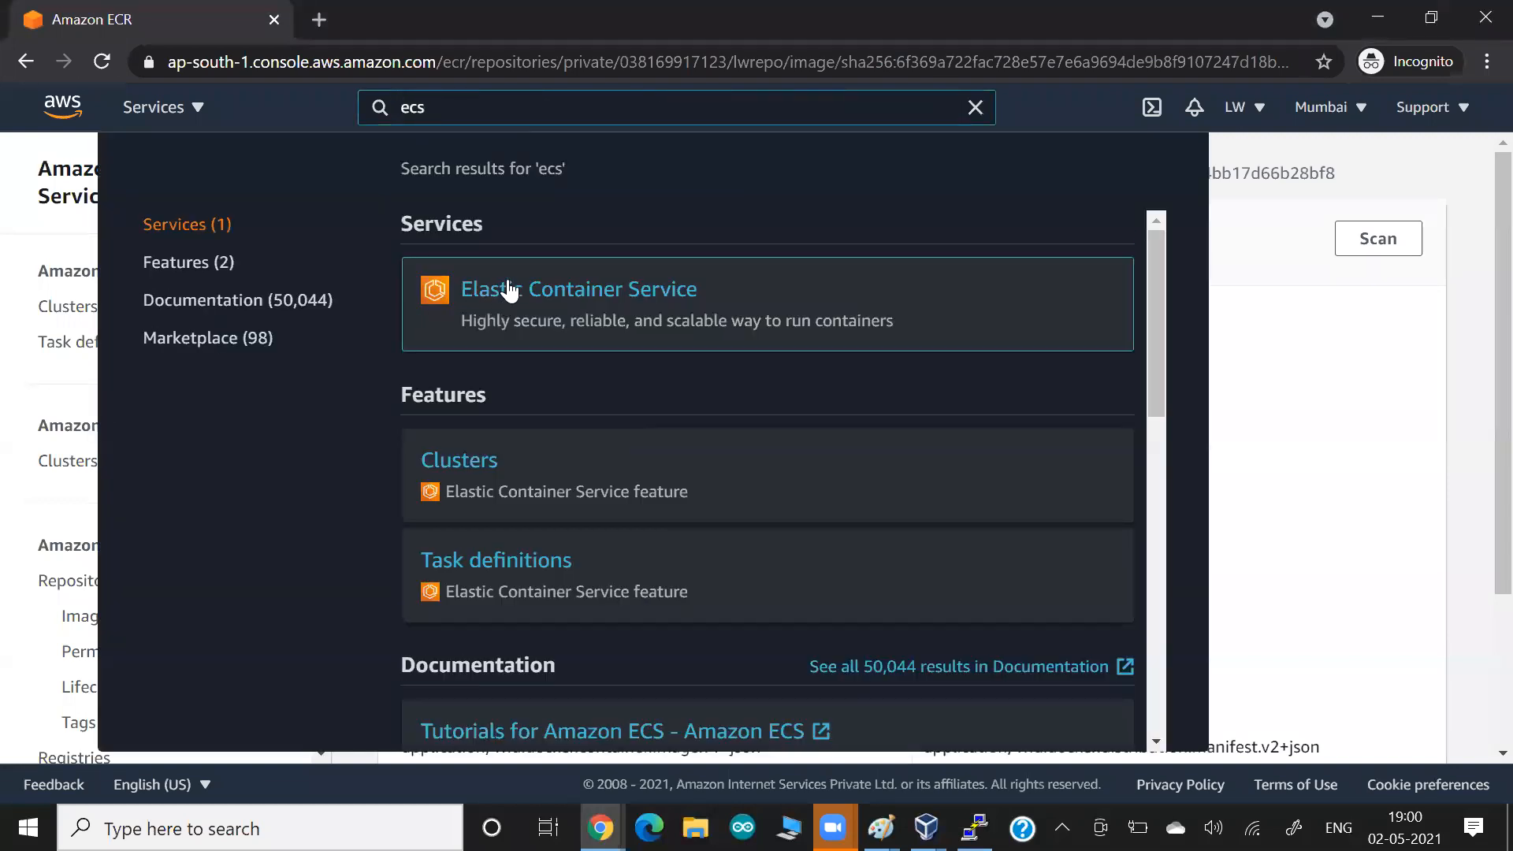
pyautogui.click(509, 290)
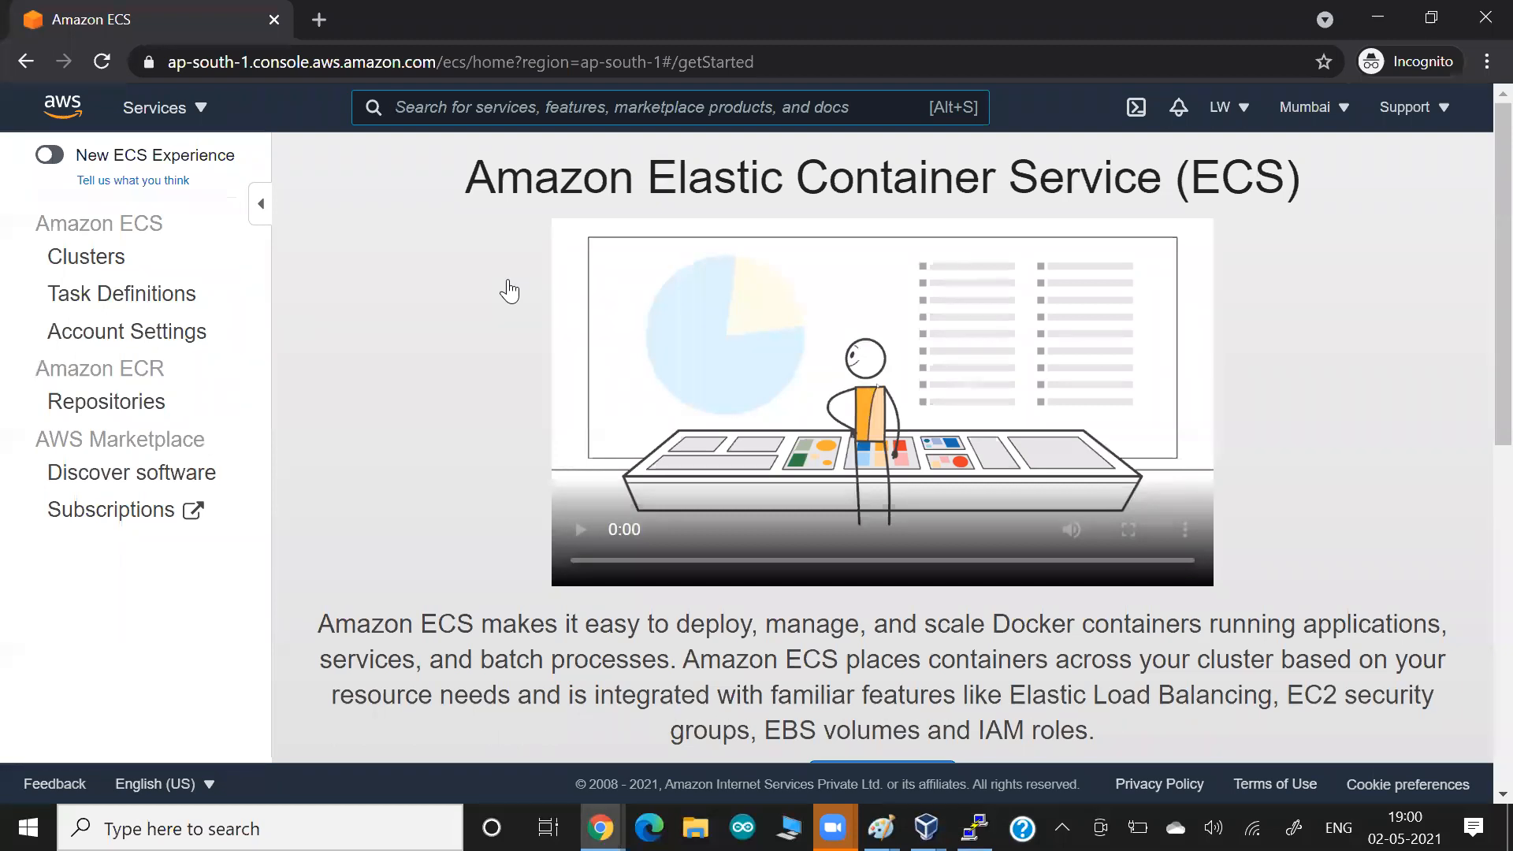
# Switch to the blank Paint canvas and draw a black box labelled master in the upper middle of the drawing.
pyautogui.hotkey('alt', 'Tab')
pyautogui.hotkey('alt', 'Tab')
pyautogui.hotkey('alt', 'Tab')
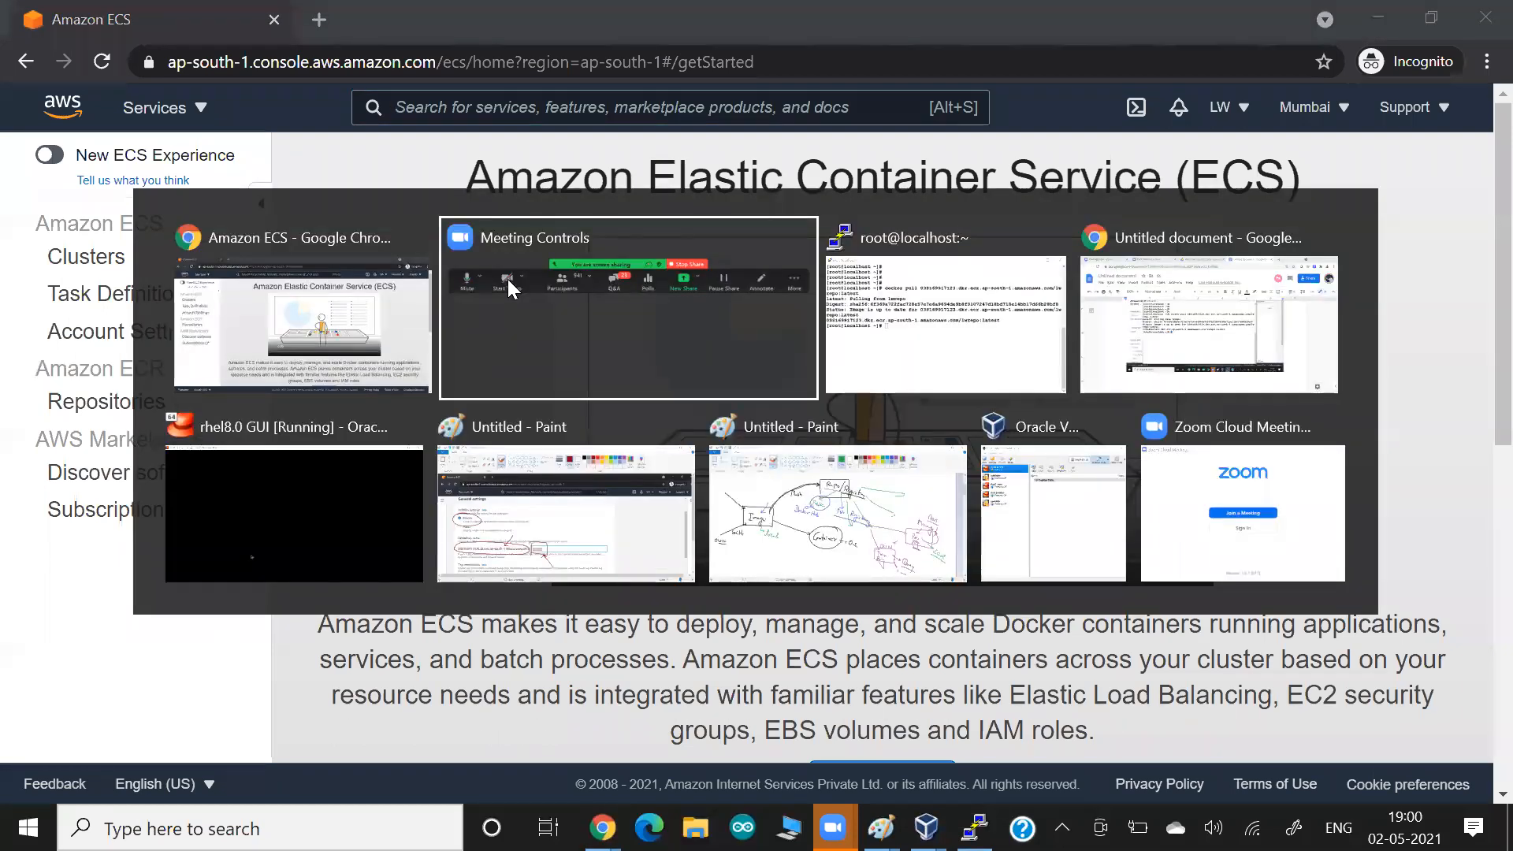
pyautogui.hotkey('alt', 'Tab')
pyautogui.hotkey('alt', 'Tab')
pyautogui.hotkey('alt', 'Tab')
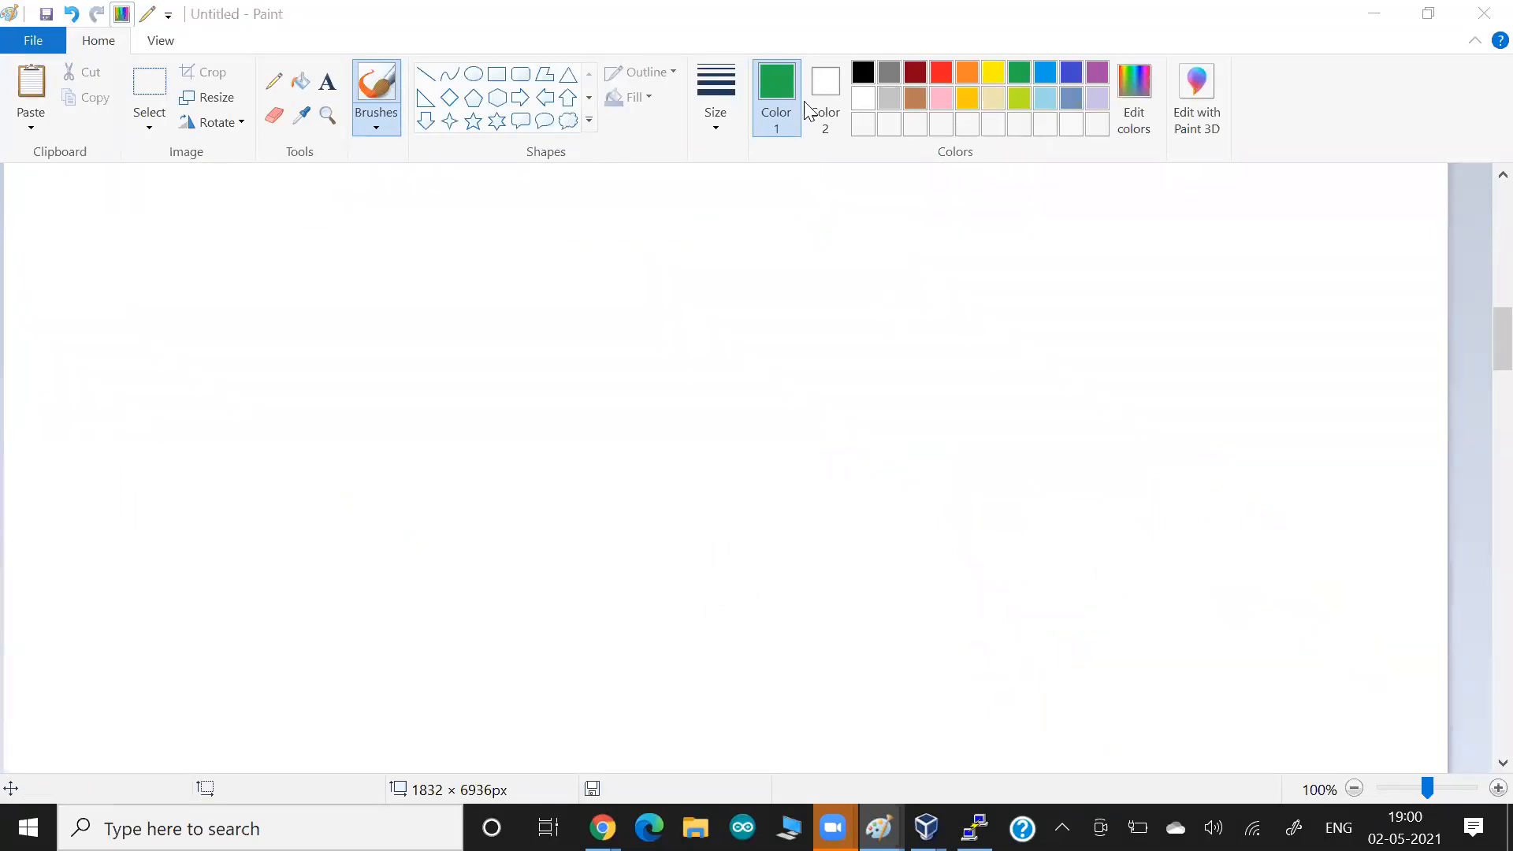
pyautogui.click(862, 72)
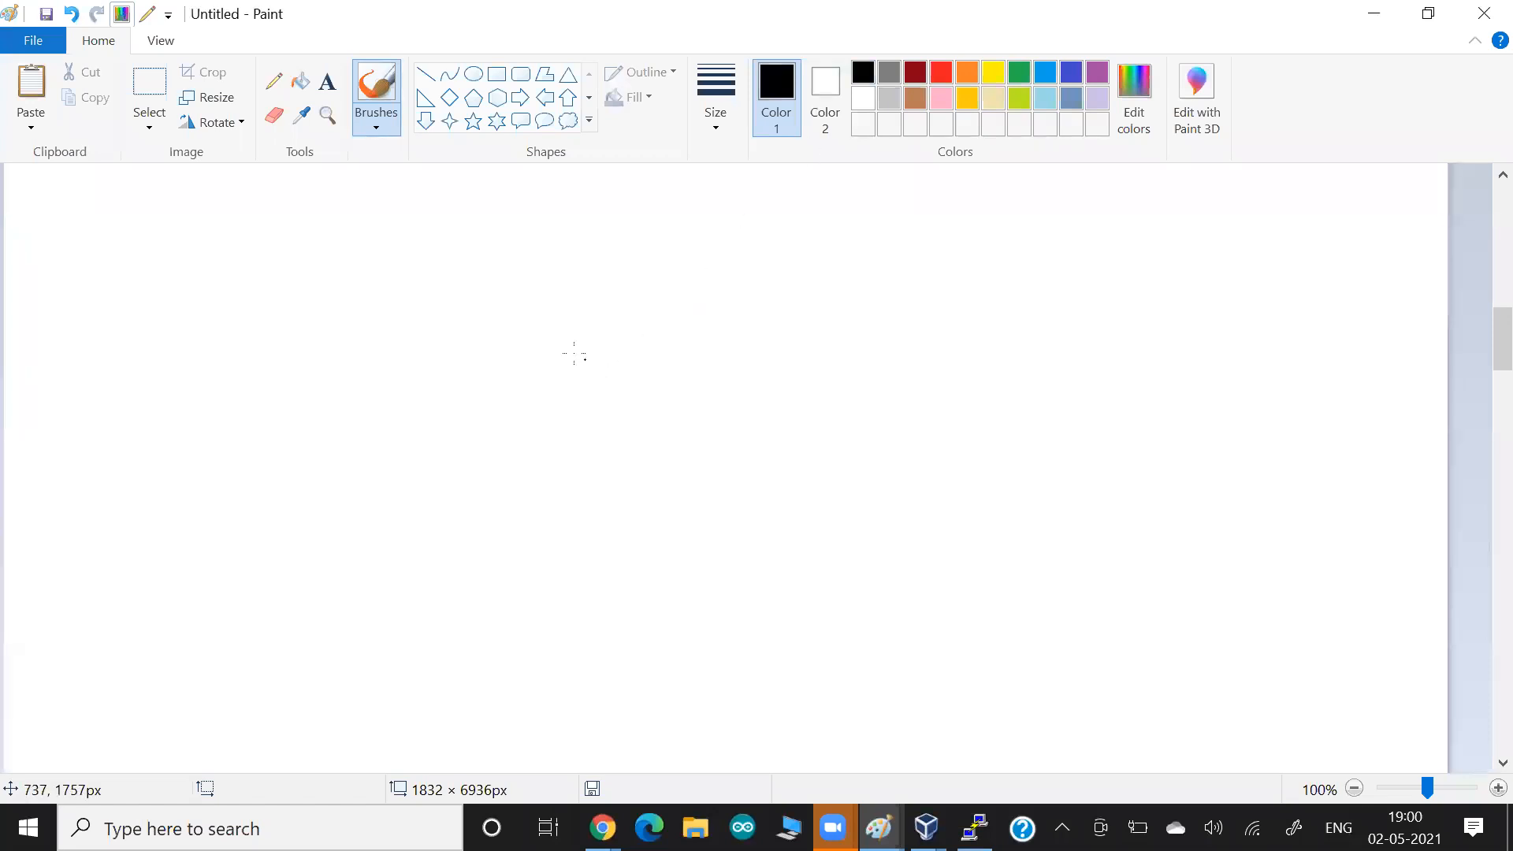
pyautogui.moveTo(545, 335); pyautogui.dragTo(546, 374)
pyautogui.moveTo(545, 333)
pyautogui.mouseDown()
pyautogui.moveTo(725, 335)
pyautogui.moveTo(751, 435)
pyautogui.moveTo(536, 432)
pyautogui.mouseUp()
pyautogui.moveTo(583, 384); pyautogui.dragTo(691, 396)
# Draw three worker boxes in a row below the master box and label them W.N1, 2 and 3.
pyautogui.moveTo(290, 613)
pyautogui.mouseDown()
pyautogui.moveTo(179, 608)
pyautogui.moveTo(180, 684)
pyautogui.moveTo(167, 684)
pyautogui.mouseUp()
pyautogui.moveTo(713, 632); pyautogui.dragTo(584, 717)
pyautogui.moveTo(1154, 654)
pyautogui.mouseDown()
pyautogui.moveTo(1087, 647)
pyautogui.moveTo(1026, 717)
pyautogui.mouseUp()
pyautogui.moveTo(1155, 651); pyautogui.dragTo(1154, 745)
pyautogui.moveTo(1155, 746); pyautogui.dragTo(1024, 728)
pyautogui.moveTo(181, 580); pyautogui.dragTo(236, 584)
pyautogui.click(206, 582)
pyautogui.moveTo(245, 580); pyautogui.dragTo(245, 590)
pyautogui.click(259, 582)
pyautogui.moveTo(620, 598); pyautogui.dragTo(640, 612)
pyautogui.moveTo(1062, 616)
pyautogui.mouseDown()
pyautogui.moveTo(1080, 623)
pyautogui.moveTo(1059, 633)
pyautogui.mouseUp()
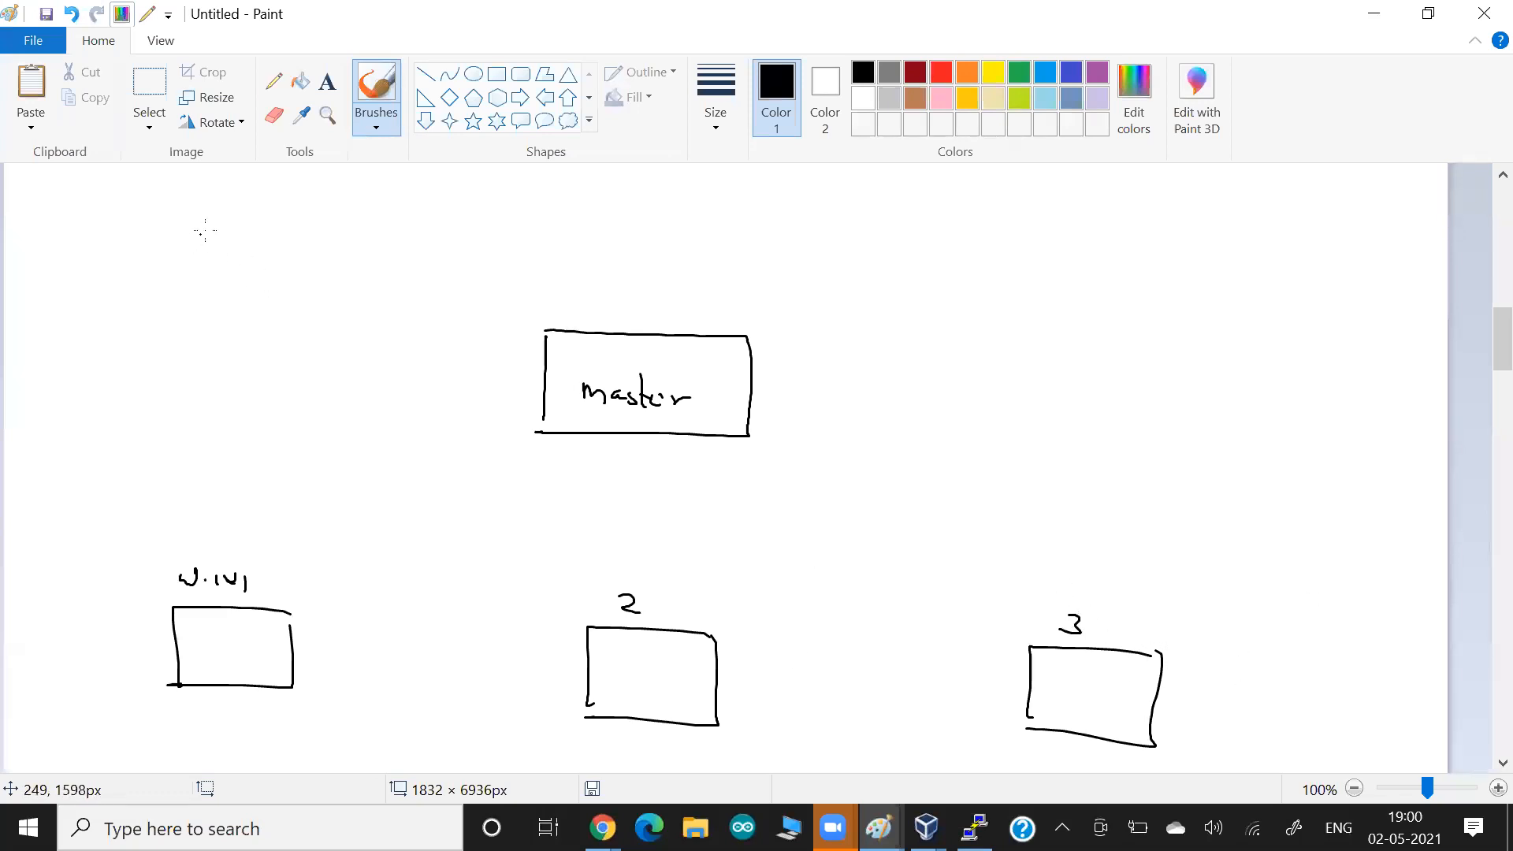
# Write the underlined heading Cluster above the diagram and an underlined ECS beside it, with an arrow from ECS to Cluster.
pyautogui.moveTo(203, 222); pyautogui.dragTo(207, 253)
pyautogui.moveTo(218, 215)
pyautogui.mouseDown()
pyautogui.moveTo(224, 252)
pyautogui.moveTo(260, 255)
pyautogui.mouseUp()
pyautogui.moveTo(253, 235); pyautogui.dragTo(269, 234)
pyautogui.moveTo(268, 245); pyautogui.dragTo(276, 252)
pyautogui.moveTo(287, 241)
pyautogui.mouseDown()
pyautogui.moveTo(288, 256)
pyautogui.moveTo(304, 246)
pyautogui.moveTo(174, 265)
pyautogui.mouseUp()
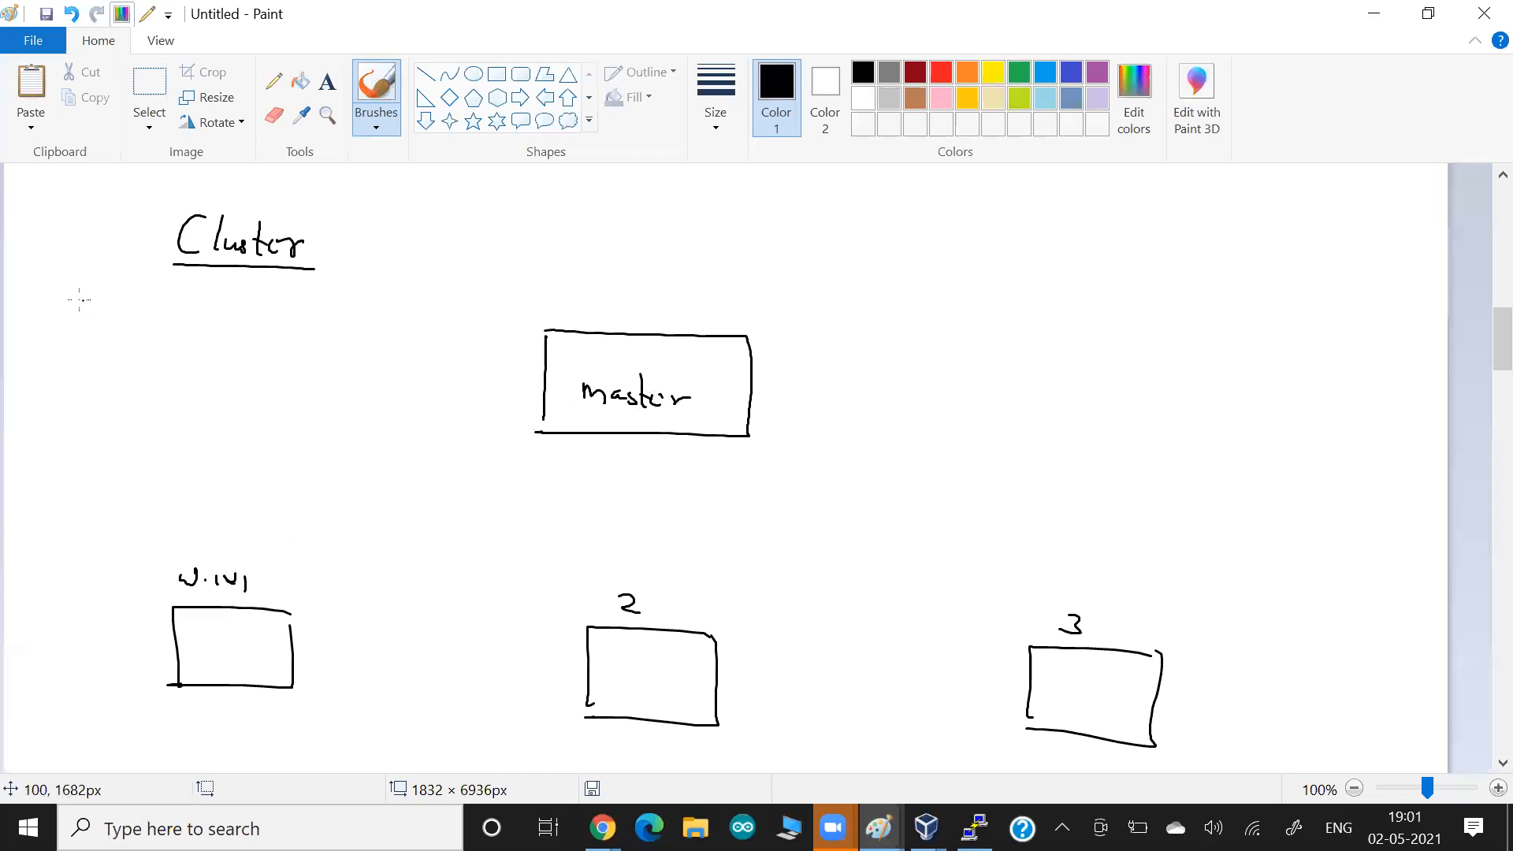
pyautogui.moveTo(75, 291); pyautogui.dragTo(76, 317)
pyautogui.moveTo(100, 300); pyautogui.dragTo(106, 320)
pyautogui.moveTo(138, 338); pyautogui.dragTo(58, 335)
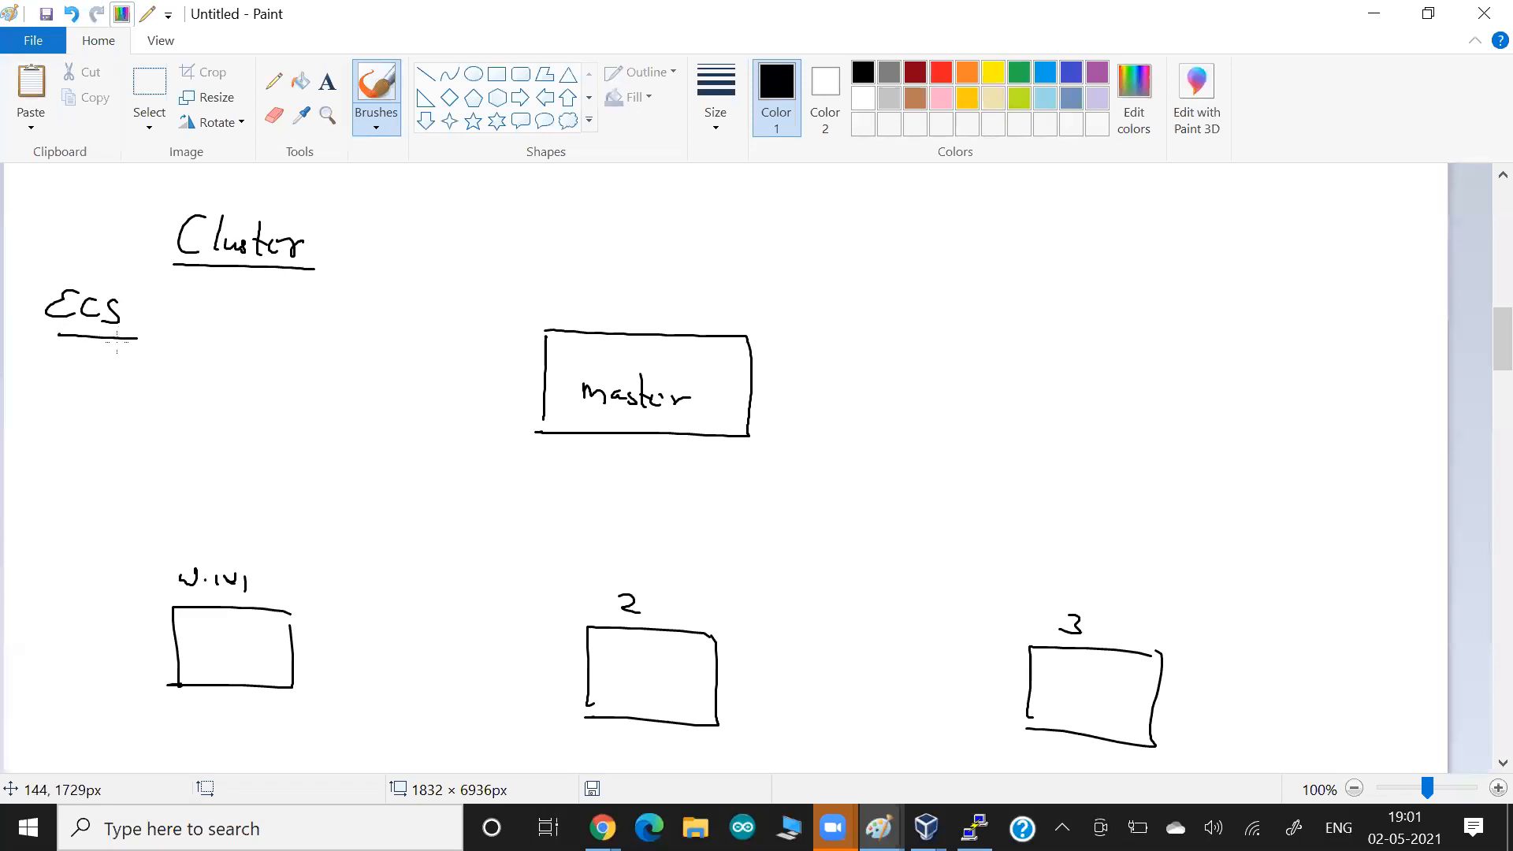
pyautogui.moveTo(71, 277)
pyautogui.mouseDown()
pyautogui.moveTo(139, 240)
pyautogui.moveTo(131, 253)
pyautogui.mouseUp()
# Draw arrows pointing at the master box and label it with an underlined Serverless.
pyautogui.moveTo(777, 316)
pyautogui.mouseDown()
pyautogui.moveTo(742, 354)
pyautogui.moveTo(765, 355)
pyautogui.mouseUp()
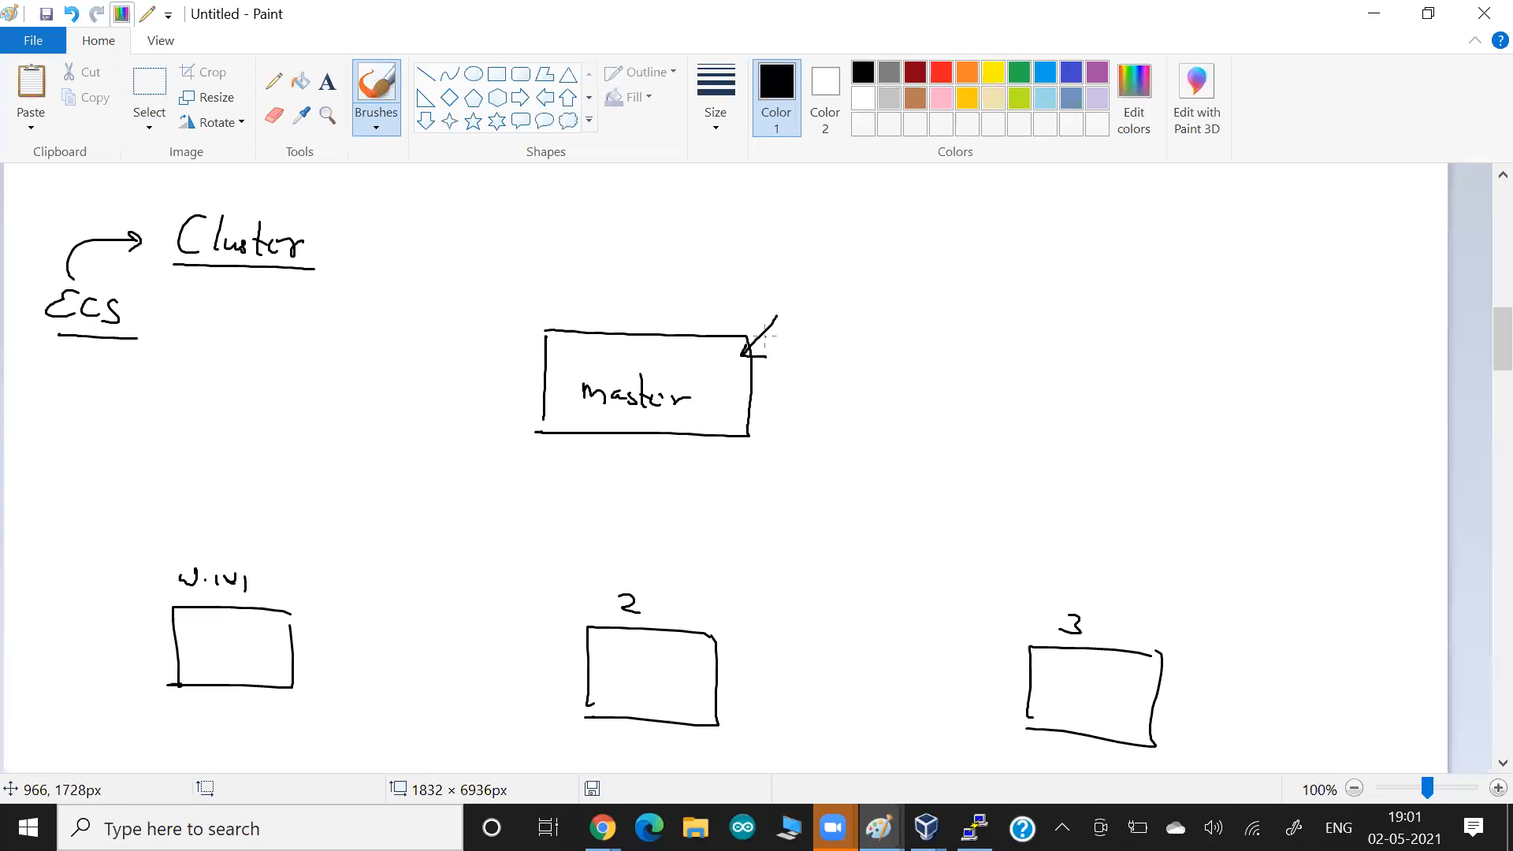
pyautogui.hotkey('alt', 'Tab')
pyautogui.press('Tab')
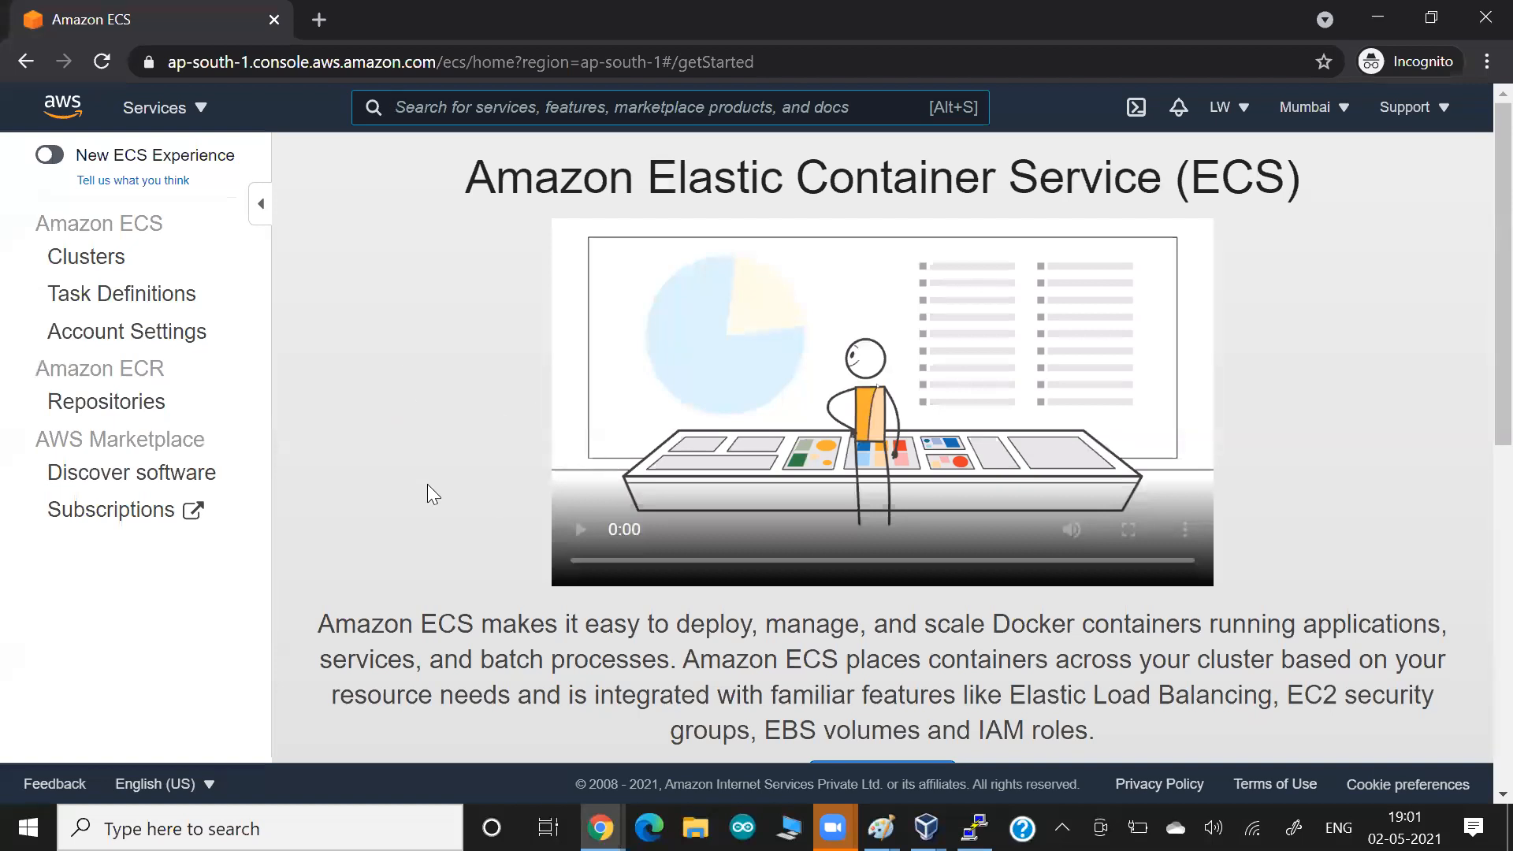
pyautogui.hotkey('alt', 'Tab')
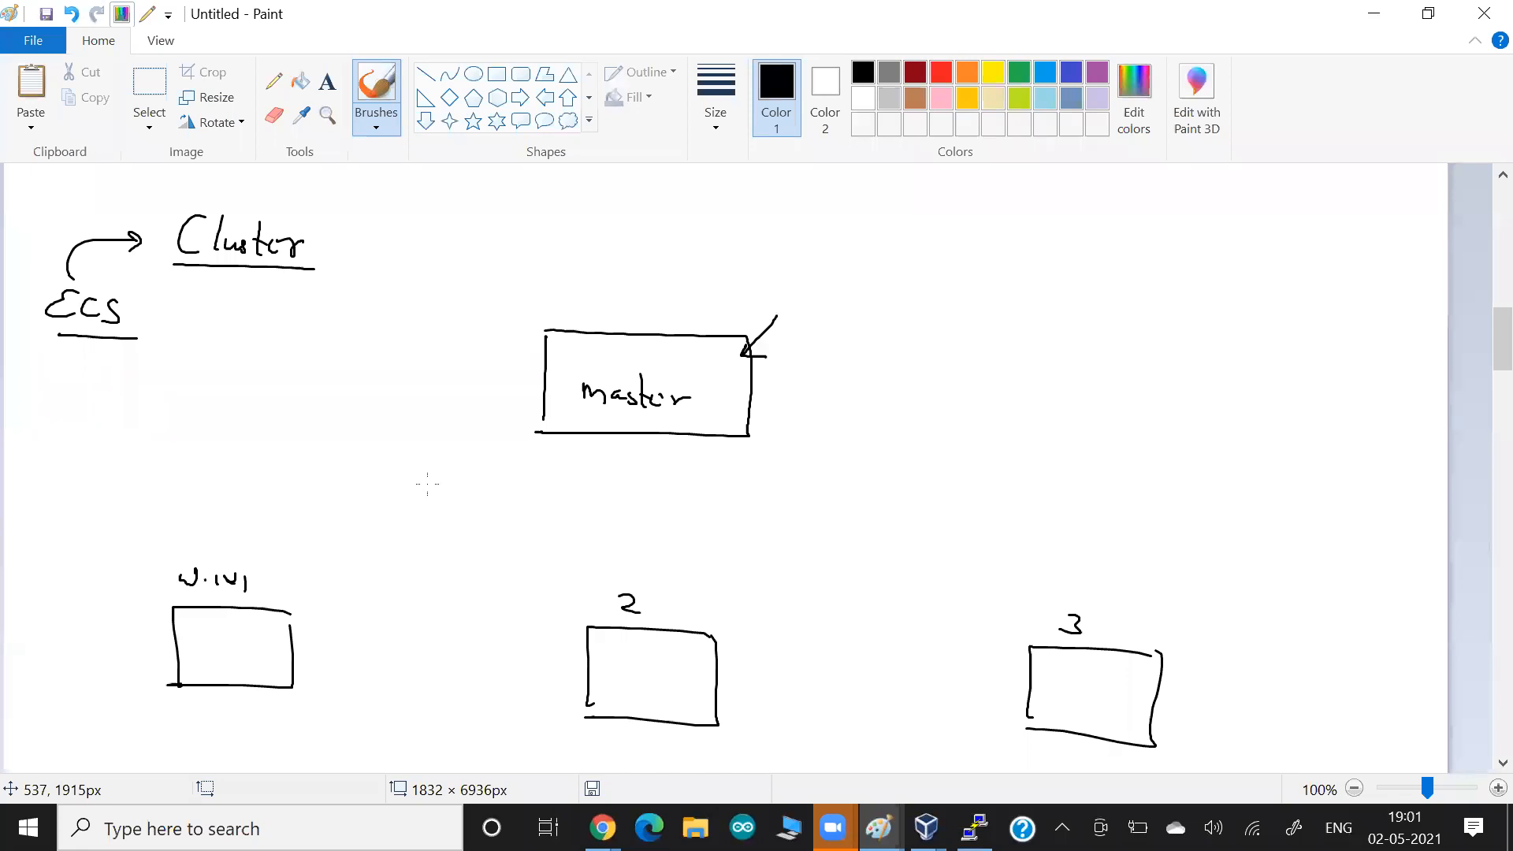
pyautogui.moveTo(768, 305); pyautogui.dragTo(744, 354)
pyautogui.moveTo(785, 403); pyautogui.dragTo(731, 400)
pyautogui.moveTo(745, 393); pyautogui.dragTo(744, 407)
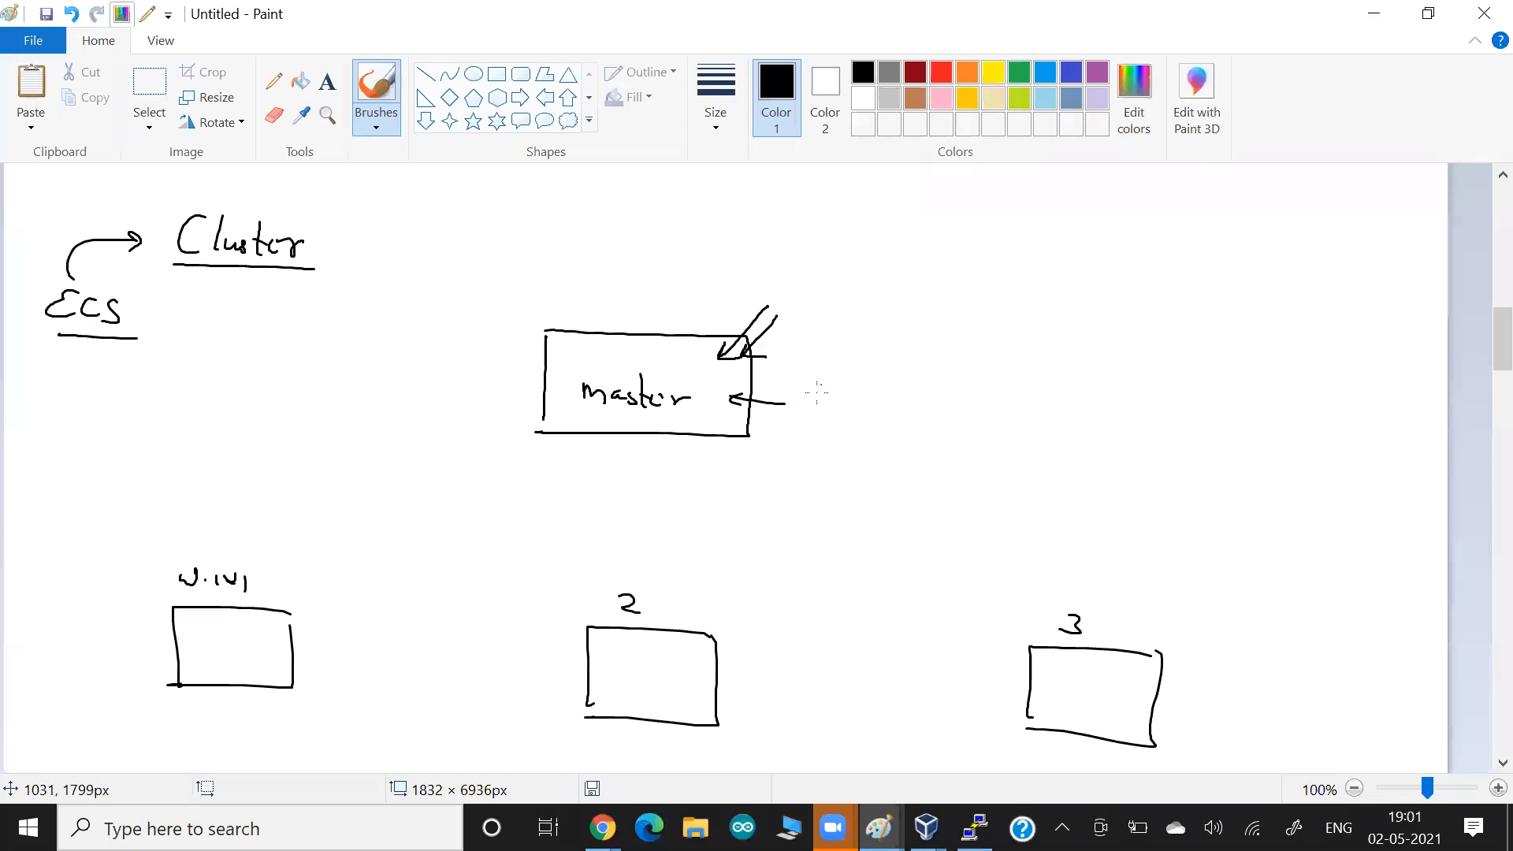
pyautogui.moveTo(820, 384)
pyautogui.mouseDown()
pyautogui.moveTo(795, 403)
pyautogui.moveTo(856, 409)
pyautogui.moveTo(953, 463)
pyautogui.mouseUp()
pyautogui.moveTo(954, 484); pyautogui.dragTo(766, 416)
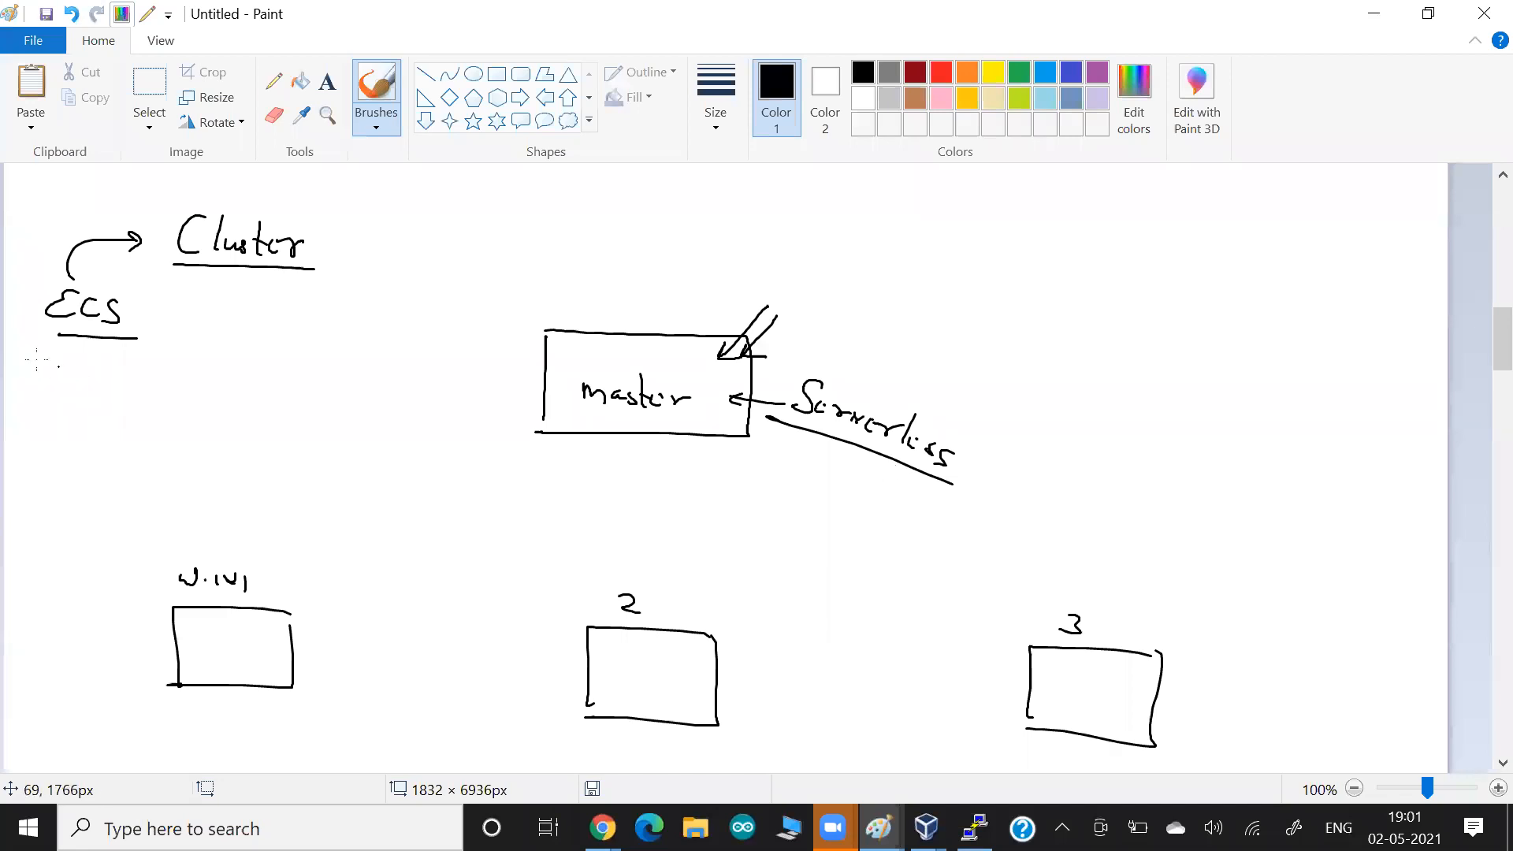
# Underline ECS again, mark the top edges of the worker boxes and label each of the three workers EC2.
pyautogui.moveTo(144, 340); pyautogui.dragTo(57, 335)
pyautogui.moveTo(260, 607); pyautogui.dragTo(216, 602)
pyautogui.moveTo(631, 628); pyautogui.dragTo(601, 628)
pyautogui.moveTo(1043, 641); pyautogui.dragTo(1073, 647)
pyautogui.moveTo(100, 617)
pyautogui.mouseDown()
pyautogui.moveTo(103, 639)
pyautogui.moveTo(145, 640)
pyautogui.mouseUp()
pyautogui.moveTo(512, 635); pyautogui.dragTo(526, 653)
pyautogui.moveTo(532, 642); pyautogui.dragTo(547, 654)
pyautogui.moveTo(977, 660)
pyautogui.mouseDown()
pyautogui.moveTo(991, 684)
pyautogui.moveTo(1033, 688)
pyautogui.mouseUp()
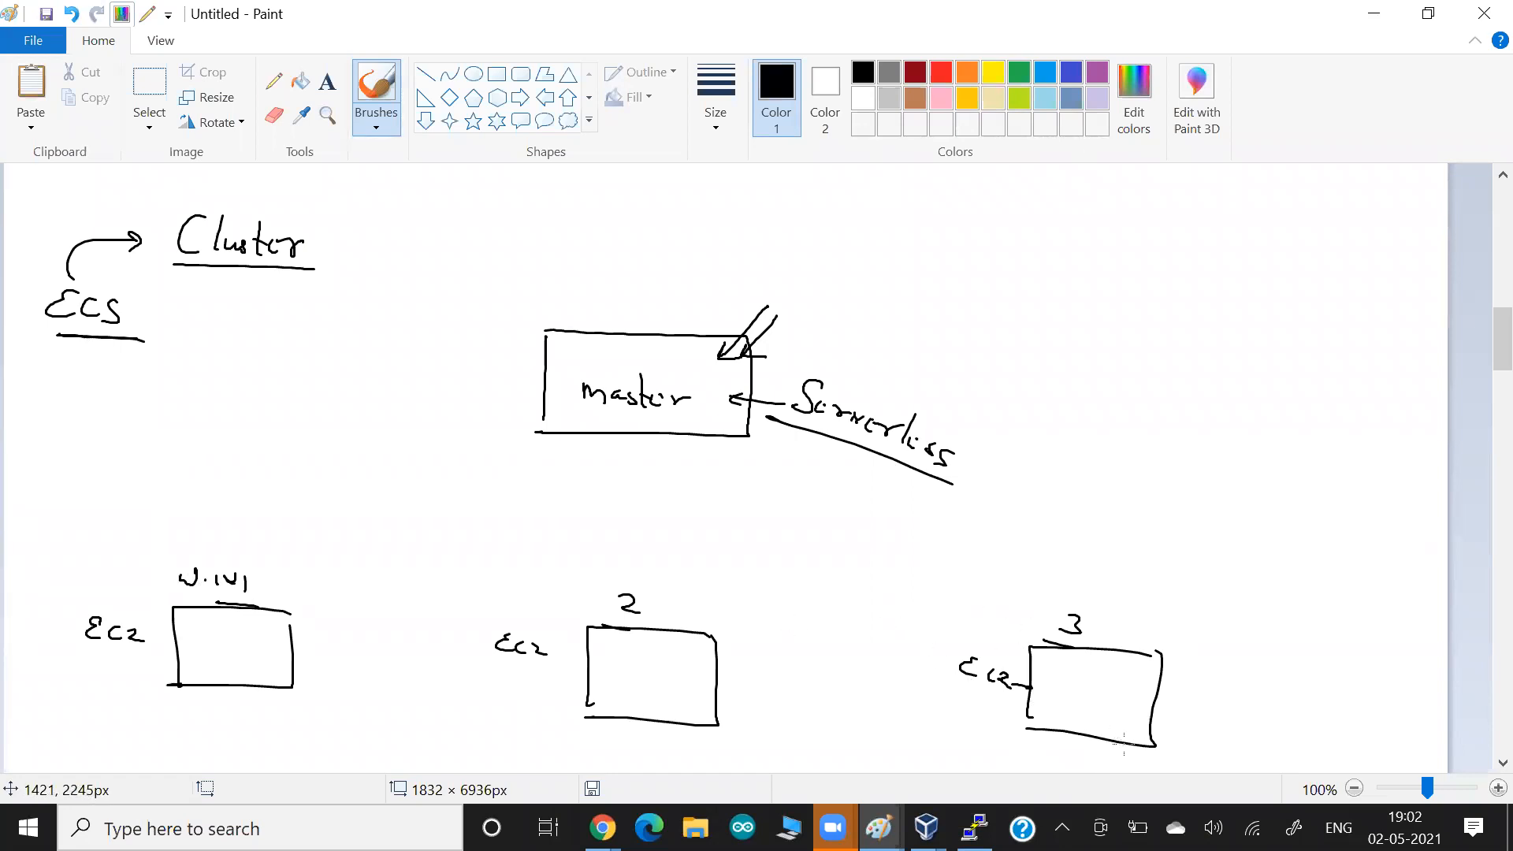
# Branch an arrow from ECS to a ticked EC2 option and underline the EC2 labels of the three workers.
pyautogui.moveTo(99, 338)
pyautogui.mouseDown()
pyautogui.moveTo(129, 366)
pyautogui.moveTo(180, 372)
pyautogui.mouseUp()
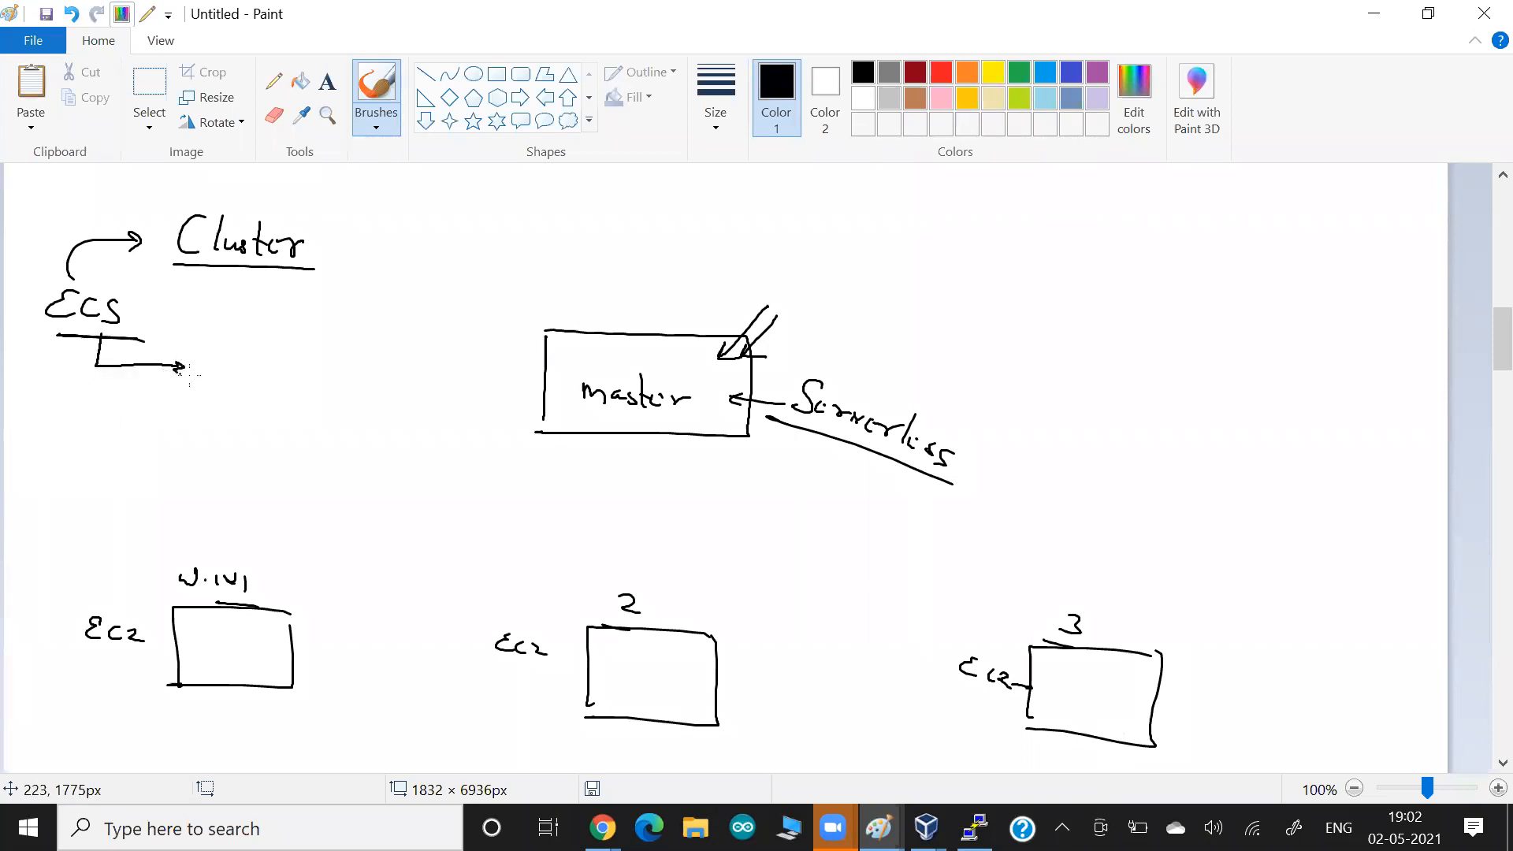
pyautogui.moveTo(742, 318); pyautogui.dragTo(696, 336)
pyautogui.moveTo(139, 653); pyautogui.dragTo(88, 651)
pyautogui.click(184, 633)
pyautogui.moveTo(533, 670); pyautogui.dragTo(497, 668)
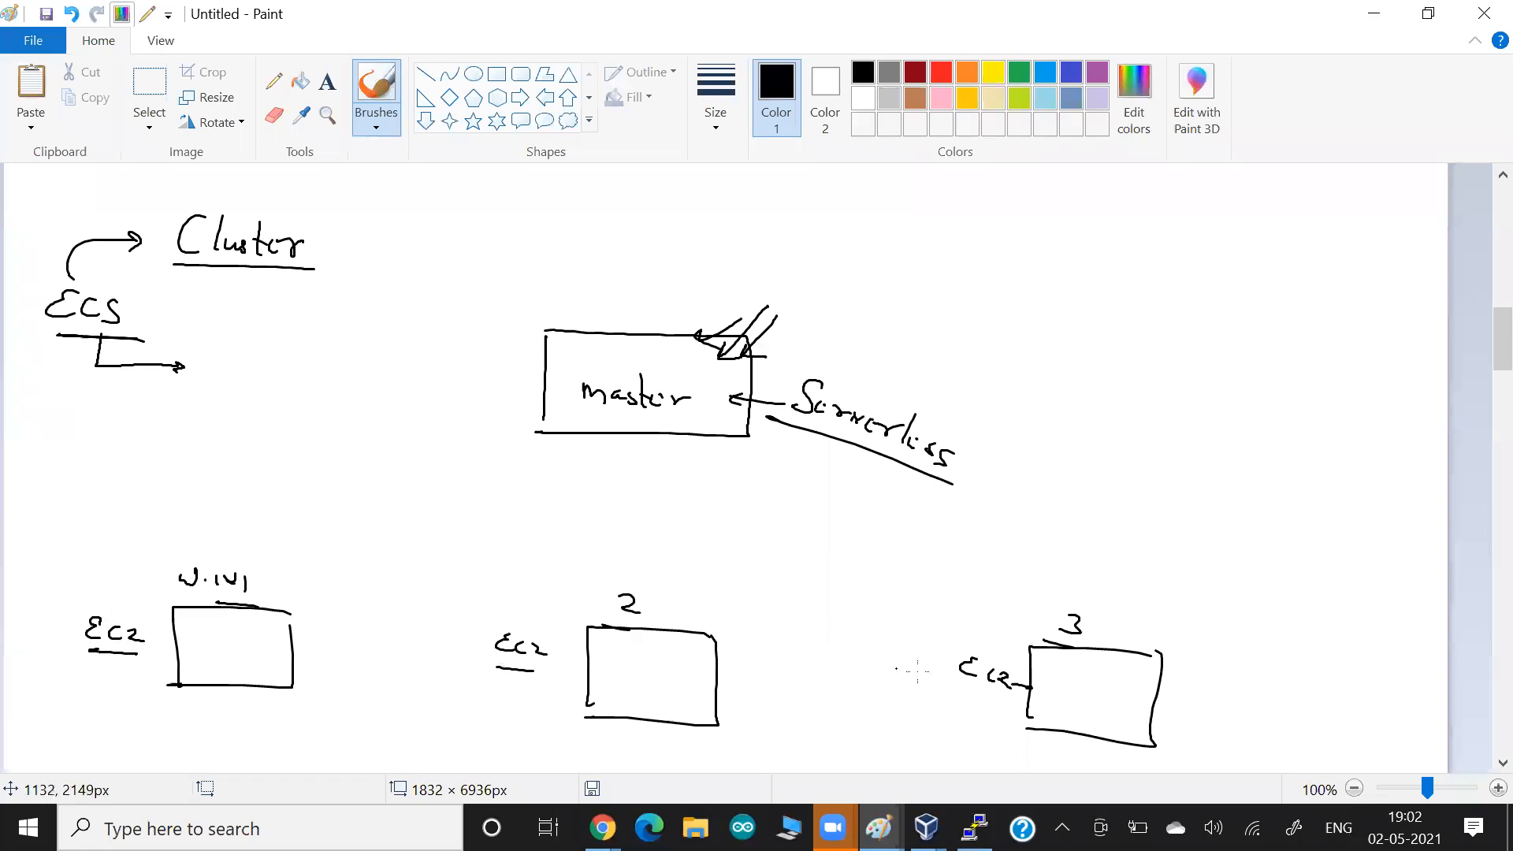
pyautogui.moveTo(1007, 696); pyautogui.dragTo(954, 685)
pyautogui.moveTo(214, 368); pyautogui.dragTo(294, 356)
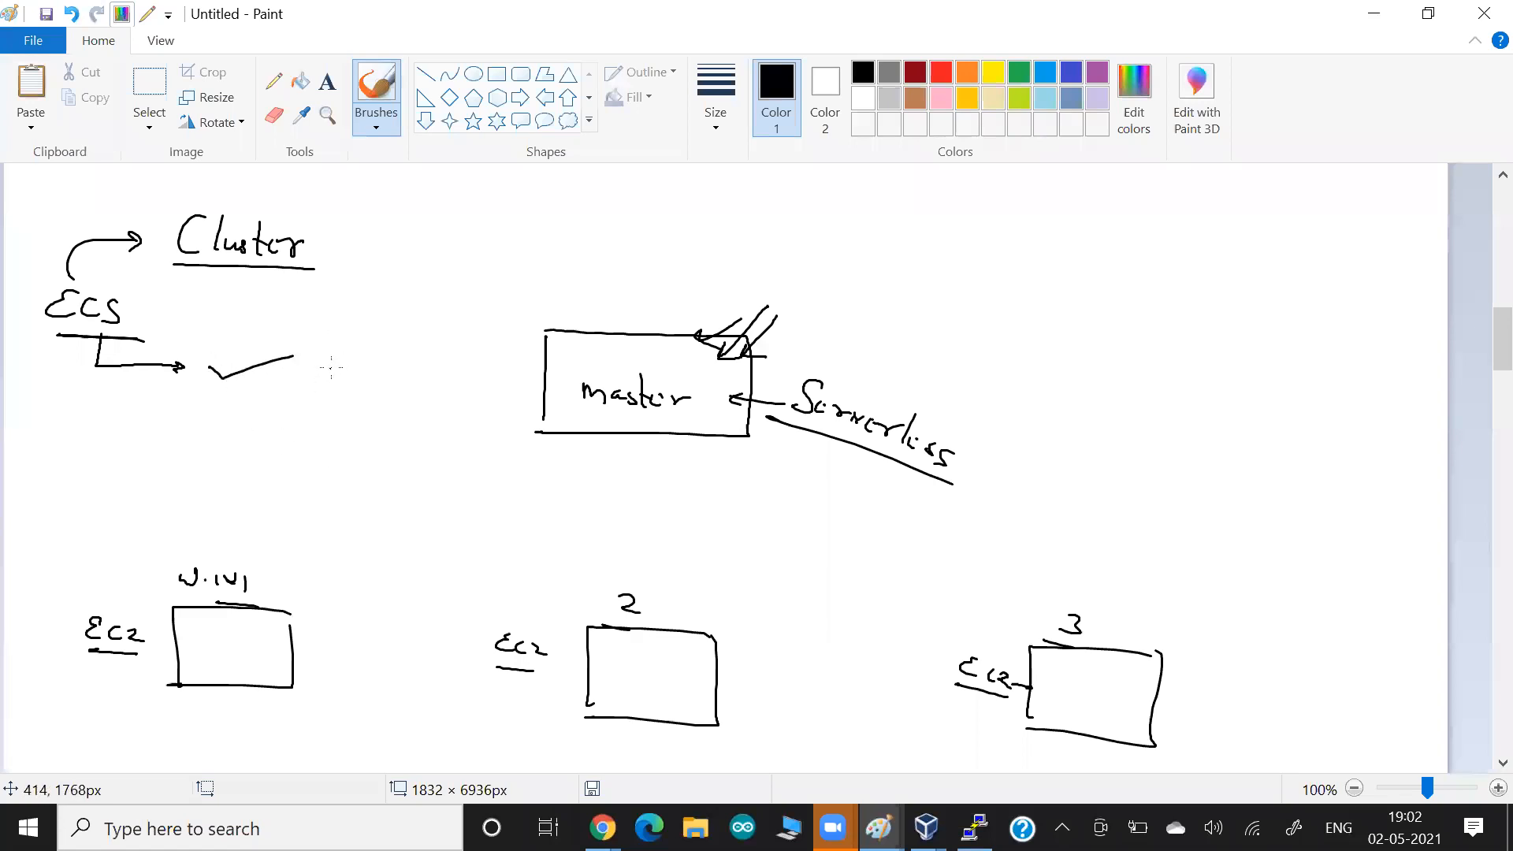
pyautogui.moveTo(330, 359)
pyautogui.mouseDown()
pyautogui.moveTo(331, 379)
pyautogui.moveTo(367, 383)
pyautogui.mouseUp()
pyautogui.moveTo(371, 366); pyautogui.dragTo(396, 388)
# Add a second arrow branching from ECS, and cross out the workers' EC2 labels and the third worker box.
pyautogui.moveTo(96, 368)
pyautogui.mouseDown()
pyautogui.moveTo(89, 409)
pyautogui.moveTo(144, 432)
pyautogui.mouseUp()
pyautogui.moveTo(93, 605)
pyautogui.mouseDown()
pyautogui.moveTo(146, 672)
pyautogui.moveTo(165, 608)
pyautogui.mouseUp()
pyautogui.moveTo(503, 618); pyautogui.dragTo(558, 682)
pyautogui.moveTo(549, 622); pyautogui.dragTo(487, 698)
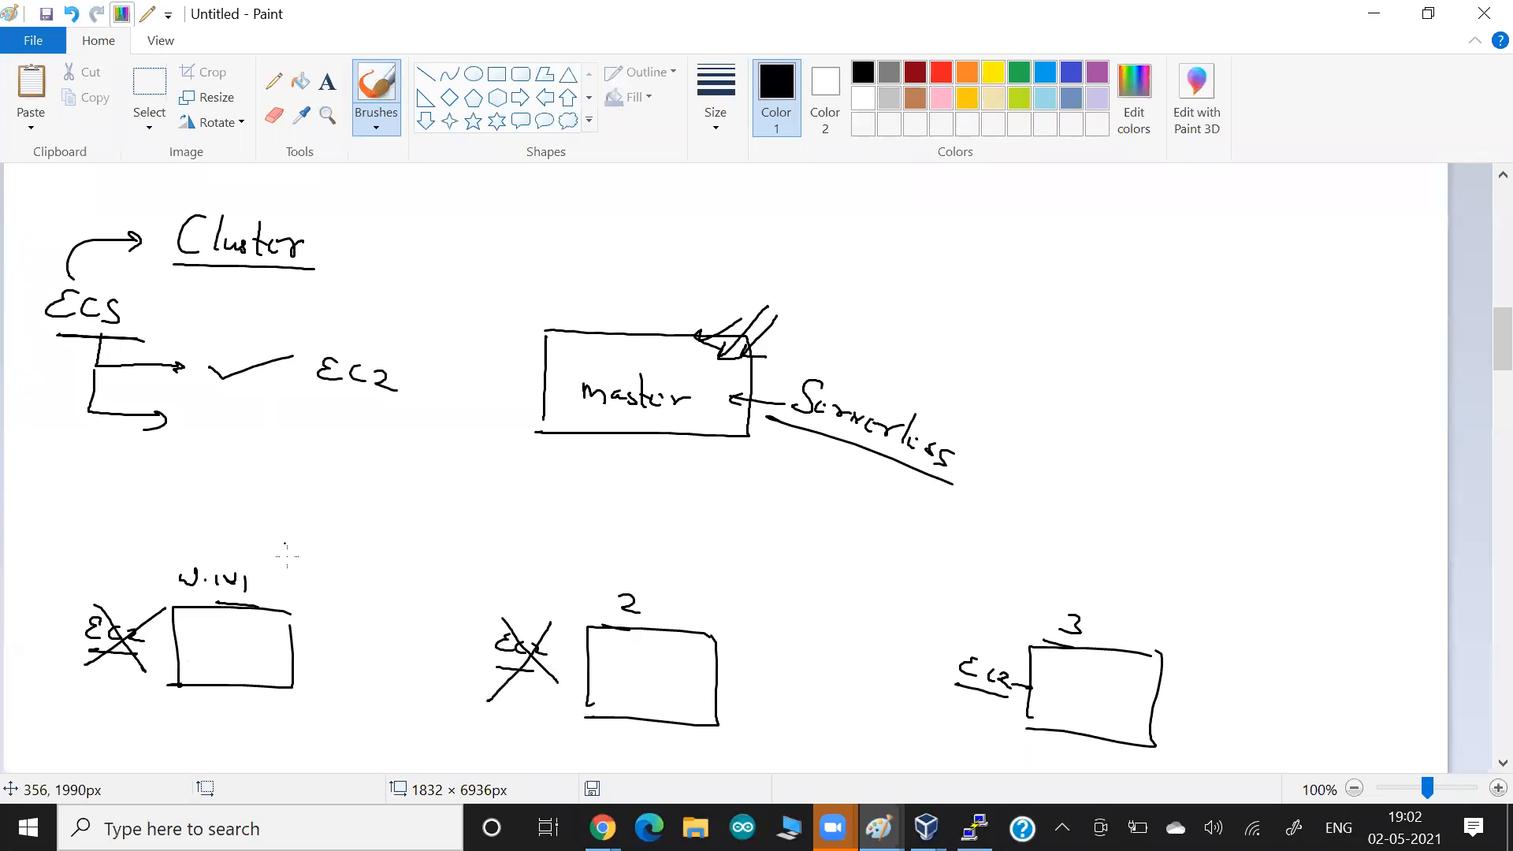
pyautogui.click(298, 506)
pyautogui.moveTo(951, 620)
pyautogui.mouseDown()
pyautogui.moveTo(1030, 720)
pyautogui.moveTo(1116, 613)
pyautogui.moveTo(1164, 752)
pyautogui.mouseUp()
pyautogui.moveTo(1208, 657); pyautogui.dragTo(1019, 745)
pyautogui.moveTo(1142, 629); pyautogui.dragTo(958, 726)
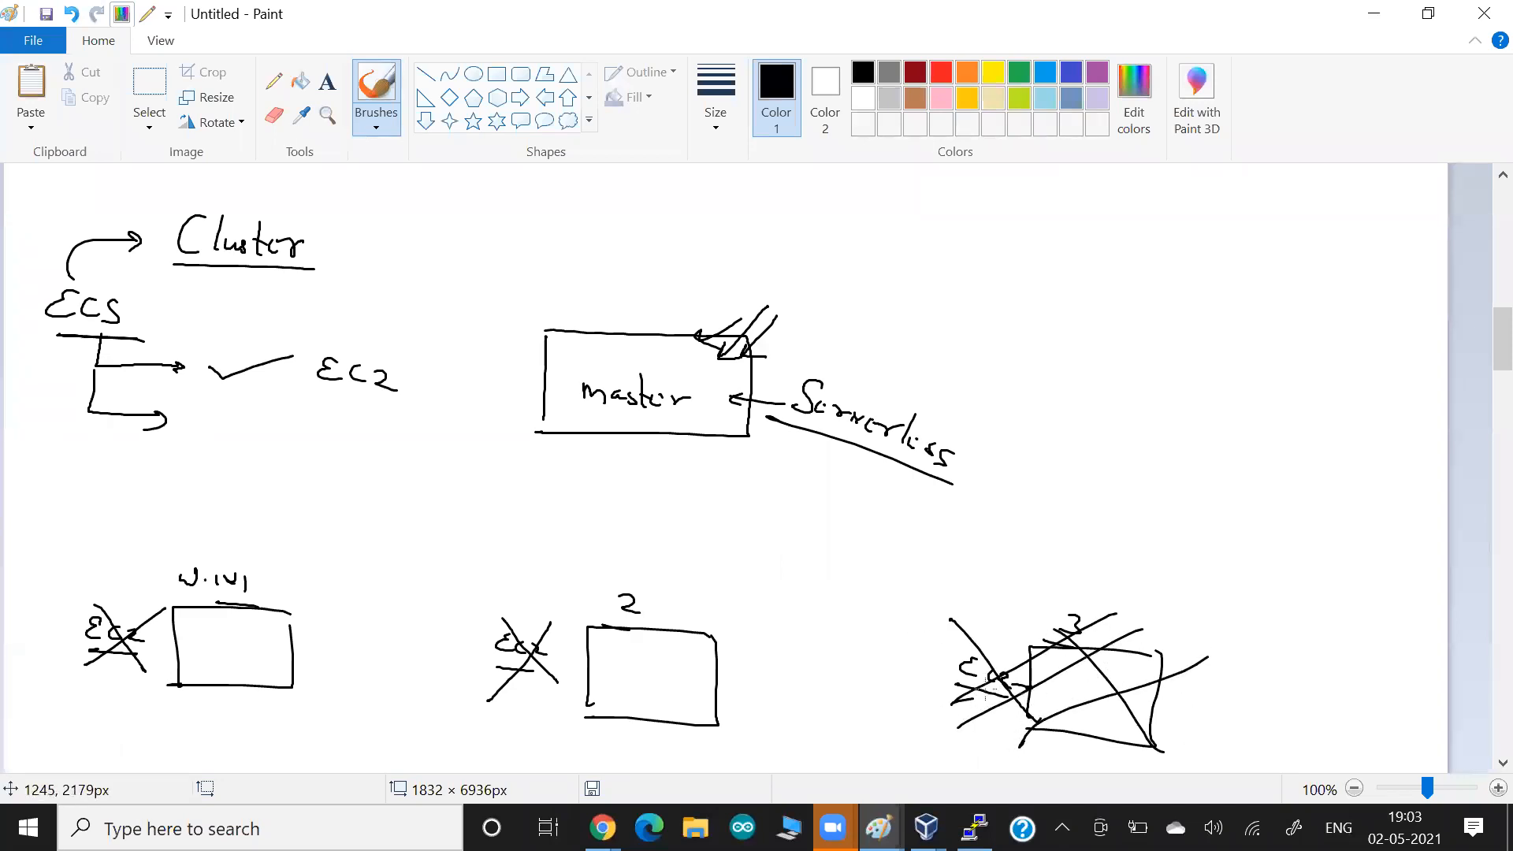
# Write an underlined Serverless between workers 2 and 3, and sketch Image with an arrow leading to Container in the empty area.
pyautogui.moveTo(772, 567)
pyautogui.mouseDown()
pyautogui.moveTo(733, 607)
pyautogui.moveTo(808, 605)
pyautogui.moveTo(906, 646)
pyautogui.mouseUp()
pyautogui.moveTo(771, 628); pyautogui.dragTo(914, 663)
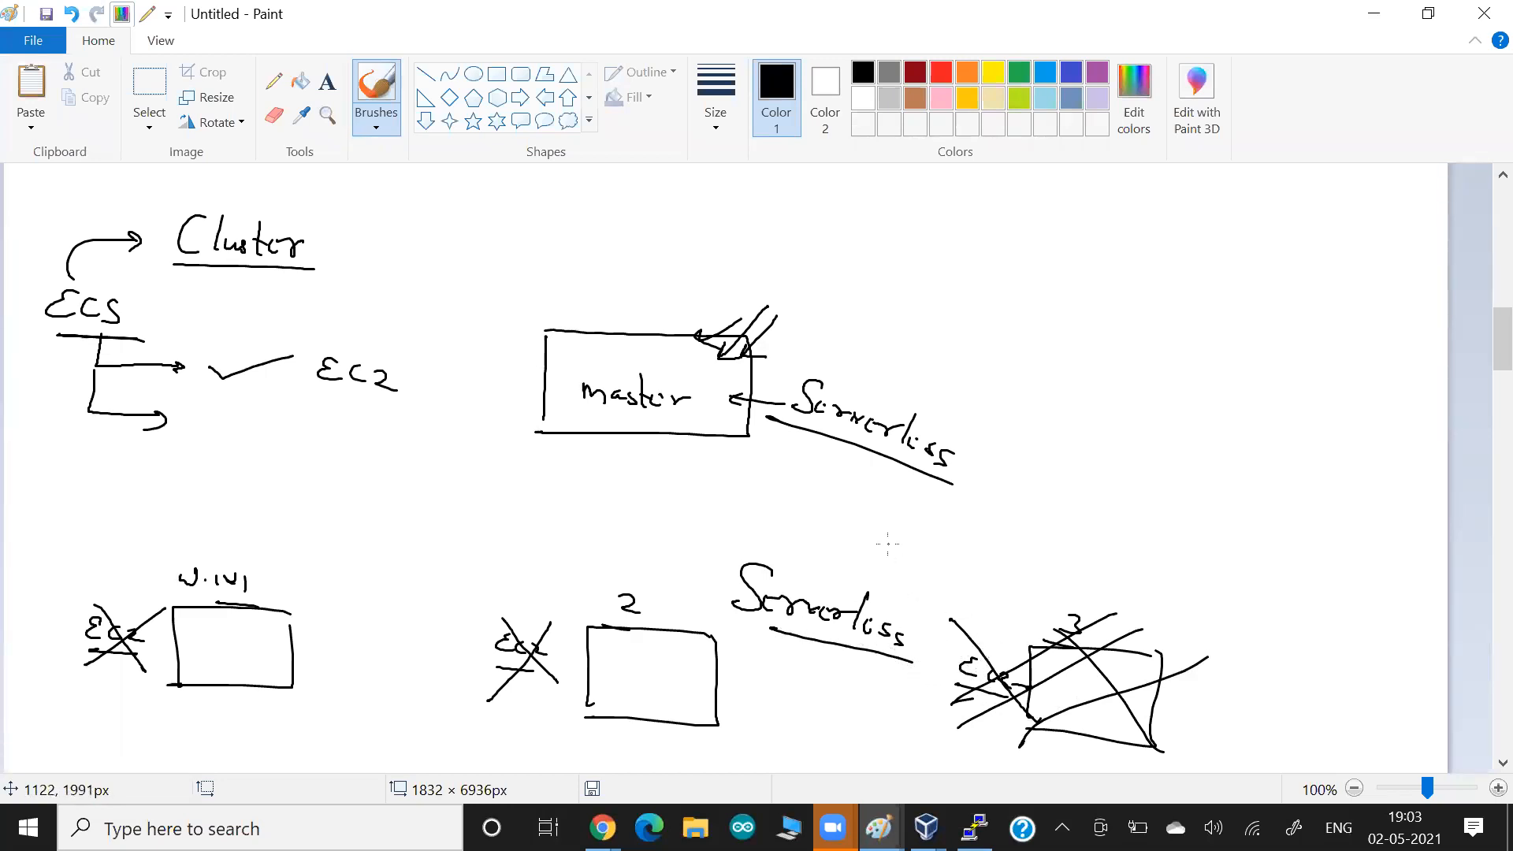
pyautogui.moveTo(1053, 210)
pyautogui.mouseDown()
pyautogui.moveTo(1108, 281)
pyautogui.moveTo(1249, 358)
pyautogui.moveTo(1283, 402)
pyautogui.moveTo(1327, 385)
pyautogui.moveTo(1342, 424)
pyautogui.moveTo(1396, 449)
pyautogui.mouseUp()
pyautogui.moveTo(1255, 400); pyautogui.dragTo(1407, 485)
pyautogui.moveTo(1115, 317); pyautogui.dragTo(1026, 275)
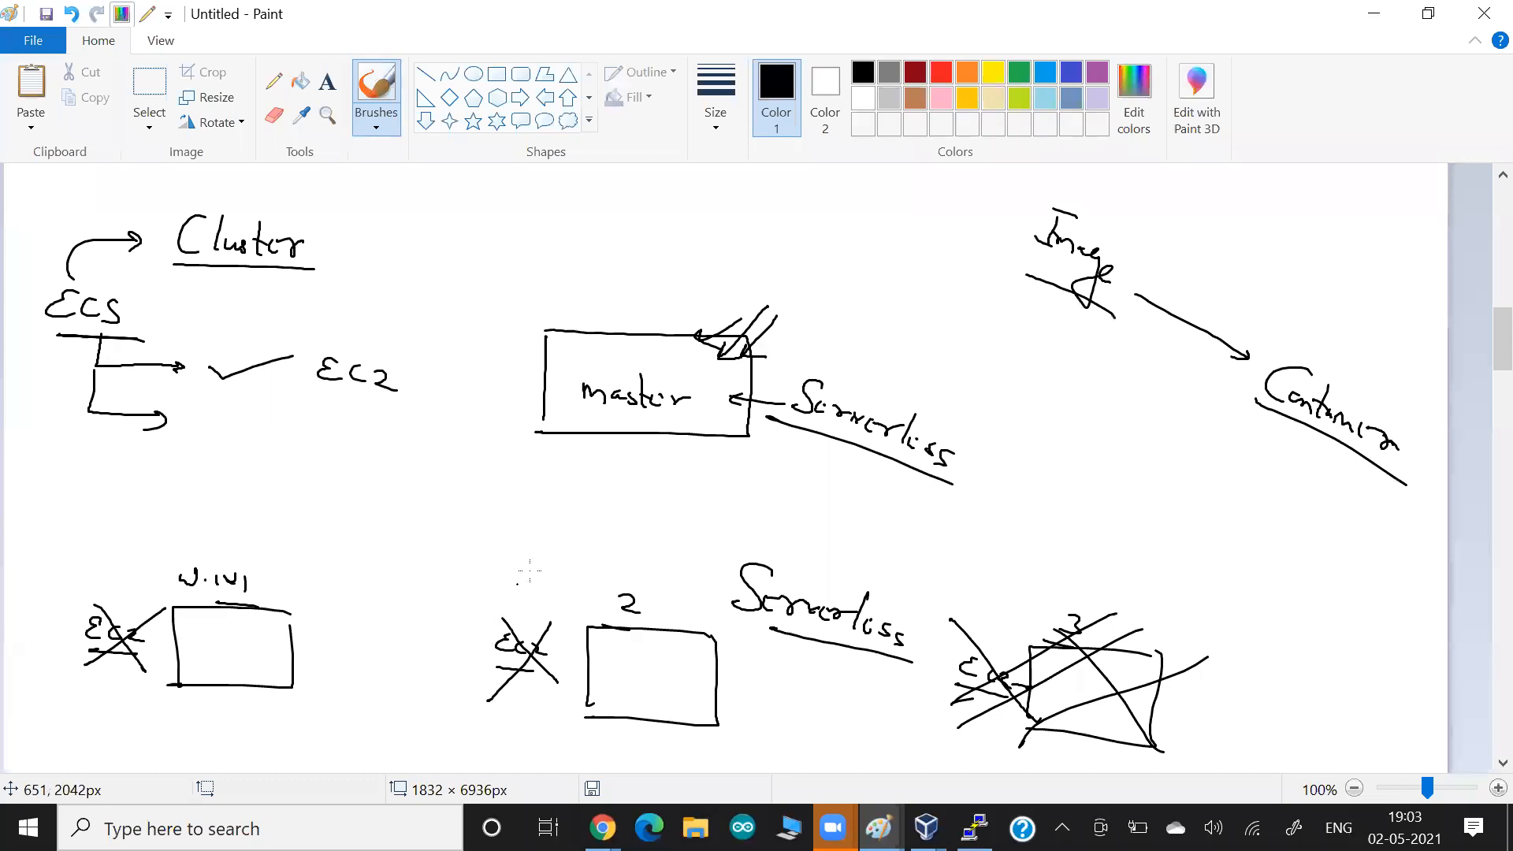
# Write an underlined Serverless on the second ECS branch, and emphasise ECS, master and the worker nodes, circling W.N1.
pyautogui.moveTo(240, 631); pyautogui.dragTo(262, 630)
pyautogui.moveTo(636, 683); pyautogui.dragTo(646, 679)
pyautogui.moveTo(130, 334); pyautogui.dragTo(37, 331)
pyautogui.moveTo(224, 413)
pyautogui.mouseDown()
pyautogui.moveTo(201, 446)
pyautogui.moveTo(275, 441)
pyautogui.moveTo(370, 473)
pyautogui.mouseUp()
pyautogui.moveTo(387, 492); pyautogui.dragTo(250, 471)
pyautogui.moveTo(682, 431); pyautogui.dragTo(562, 416)
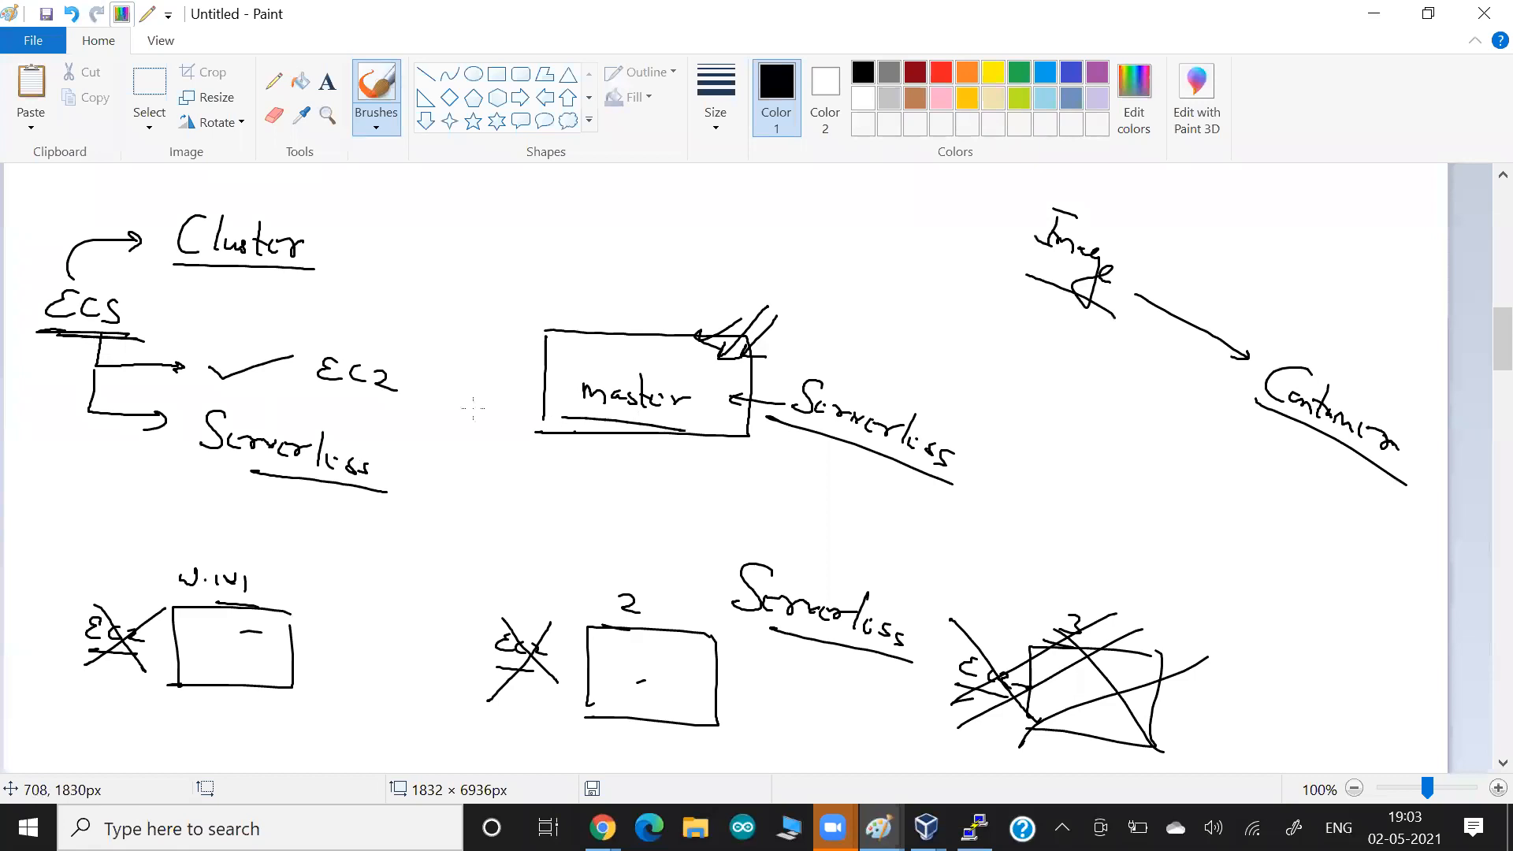
pyautogui.moveTo(191, 608); pyautogui.dragTo(167, 608)
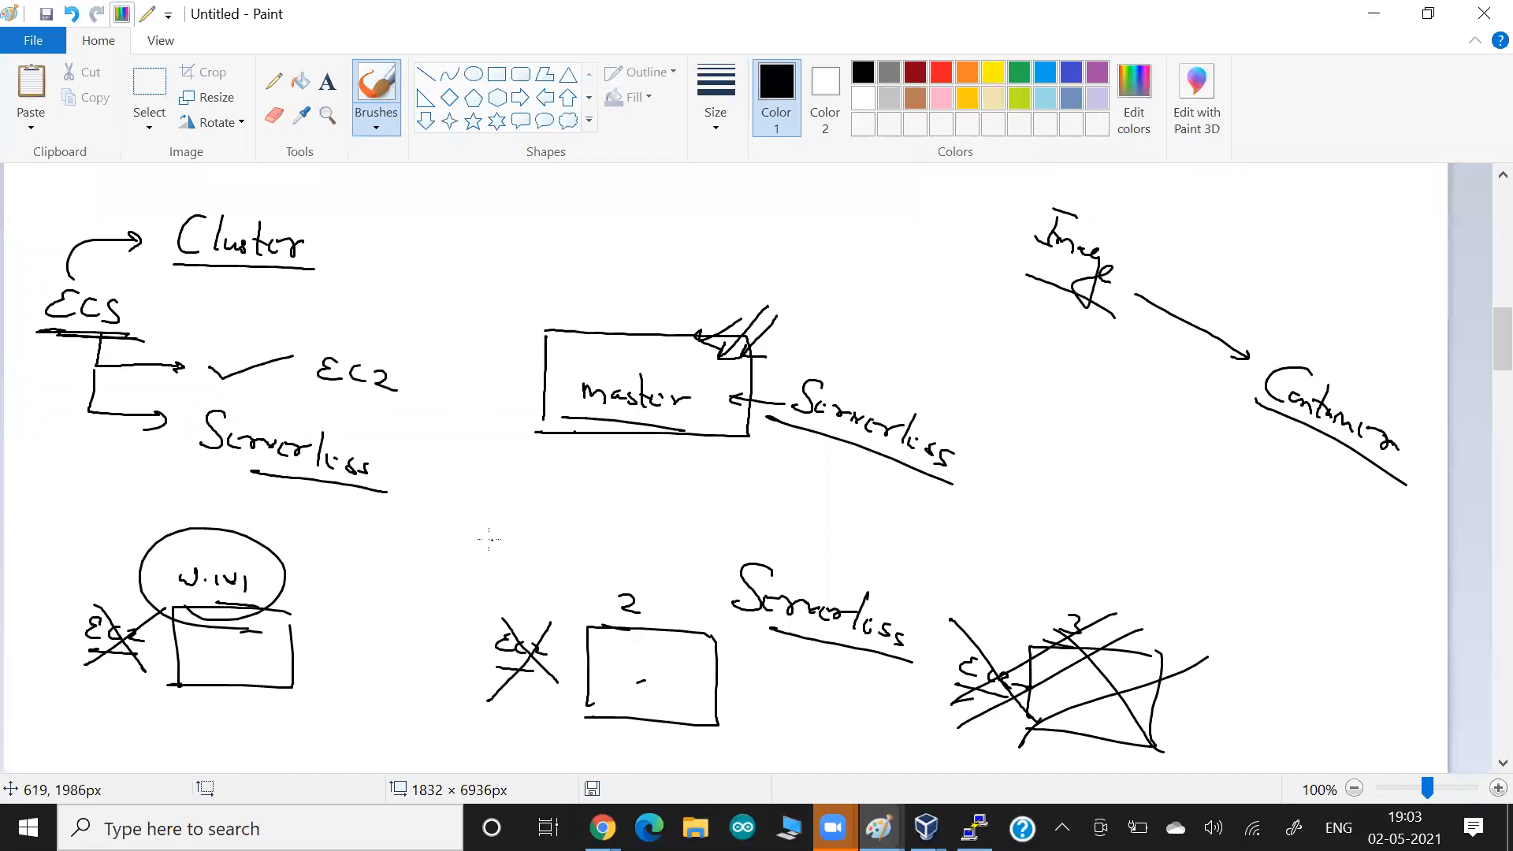
# Branch an arrow from Serverless to an underlined Fargate, and draw a curved arrow from Fargate back to Serverless.
pyautogui.moveTo(337, 482)
pyautogui.mouseDown()
pyautogui.moveTo(369, 520)
pyautogui.moveTo(355, 527)
pyautogui.mouseUp()
pyautogui.moveTo(406, 534); pyautogui.dragTo(428, 504)
pyautogui.moveTo(425, 532)
pyautogui.mouseDown()
pyautogui.moveTo(479, 603)
pyautogui.moveTo(484, 556)
pyautogui.moveTo(530, 554)
pyautogui.moveTo(516, 561)
pyautogui.moveTo(537, 600)
pyautogui.mouseUp()
pyautogui.moveTo(398, 562); pyautogui.dragTo(570, 601)
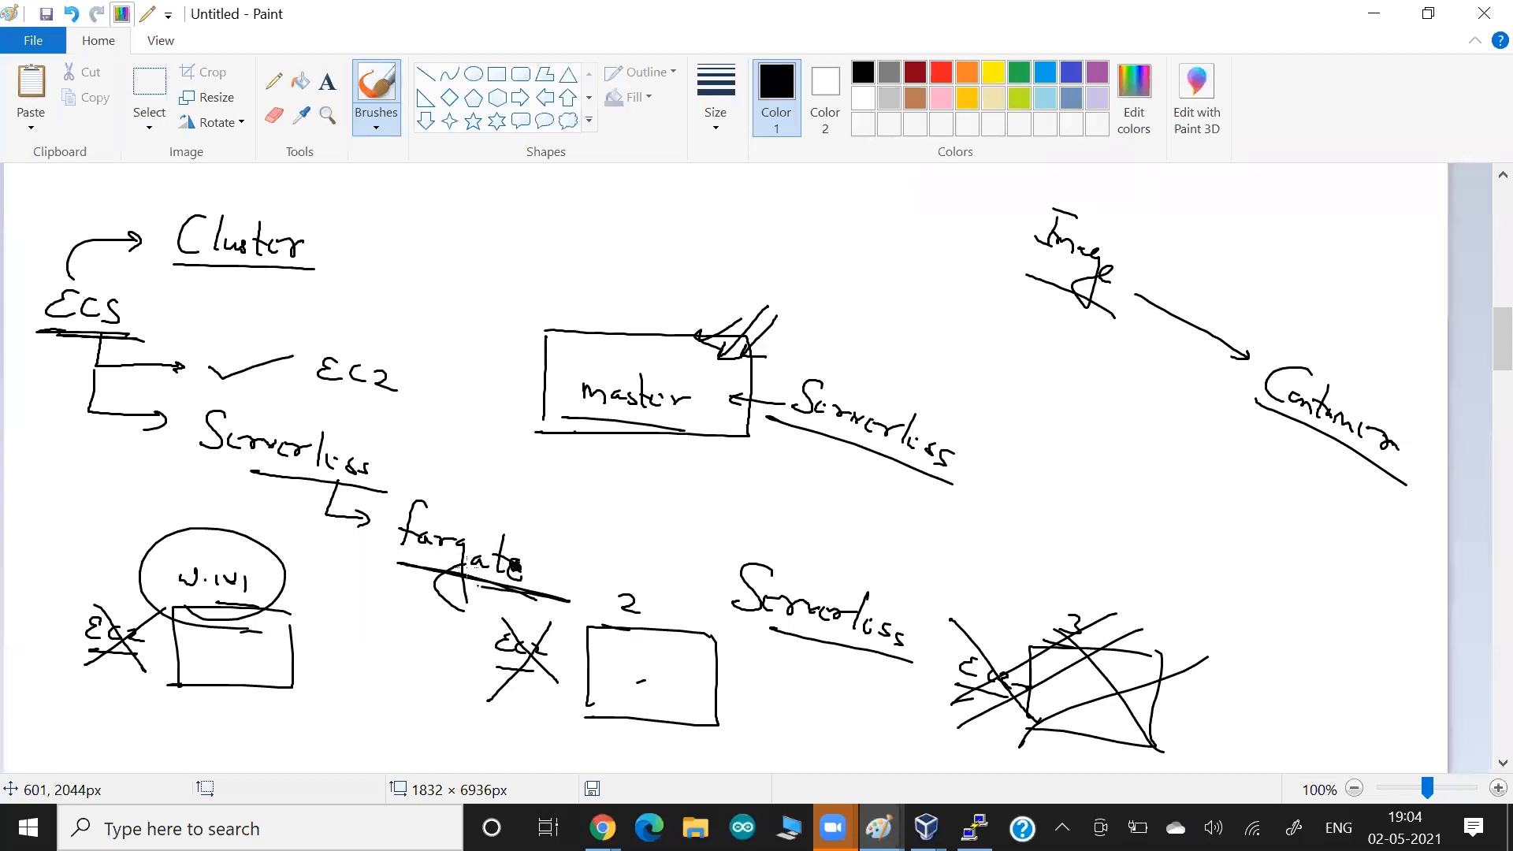
pyautogui.moveTo(144, 336); pyautogui.dragTo(18, 326)
pyautogui.moveTo(489, 509)
pyautogui.mouseDown()
pyautogui.moveTo(501, 487)
pyautogui.moveTo(377, 449)
pyautogui.moveTo(407, 457)
pyautogui.mouseUp()
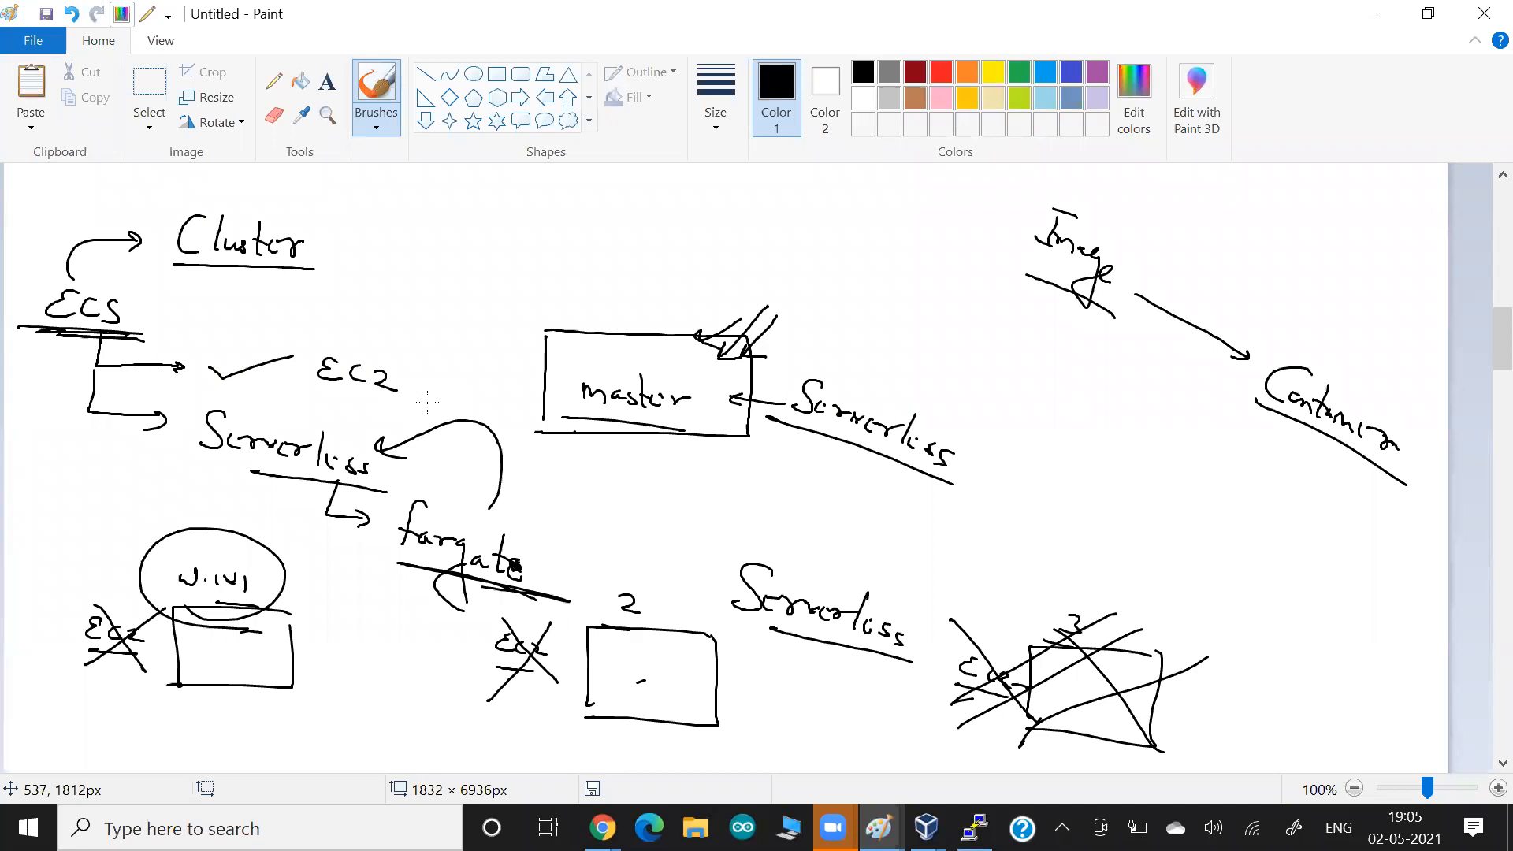
# Switch to the AWS console and open the Amazon ECS clusters list.
pyautogui.hotkey('alt', 'Tab')
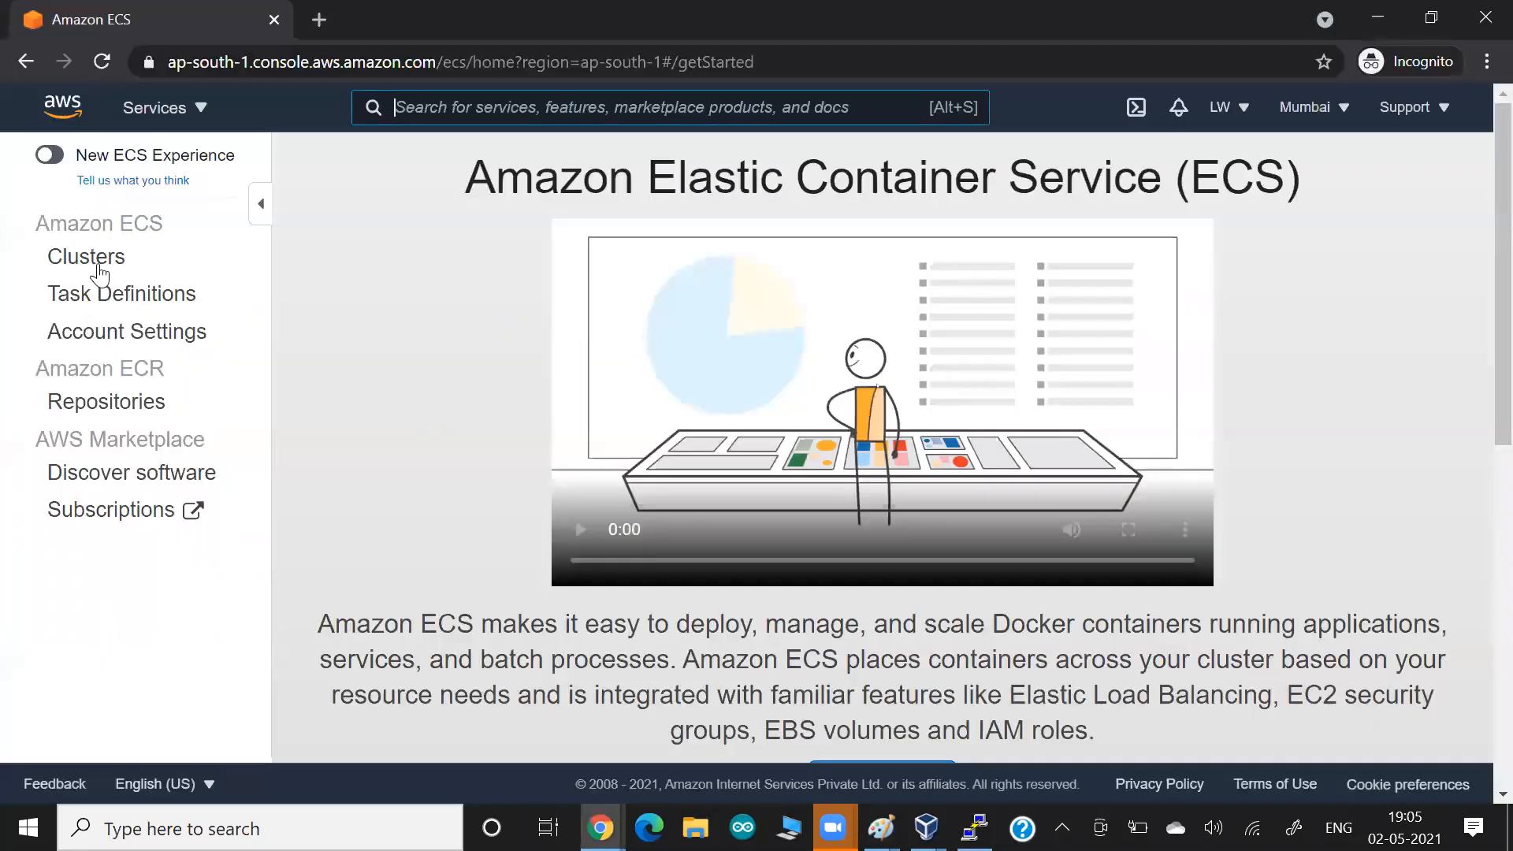
pyautogui.click(99, 267)
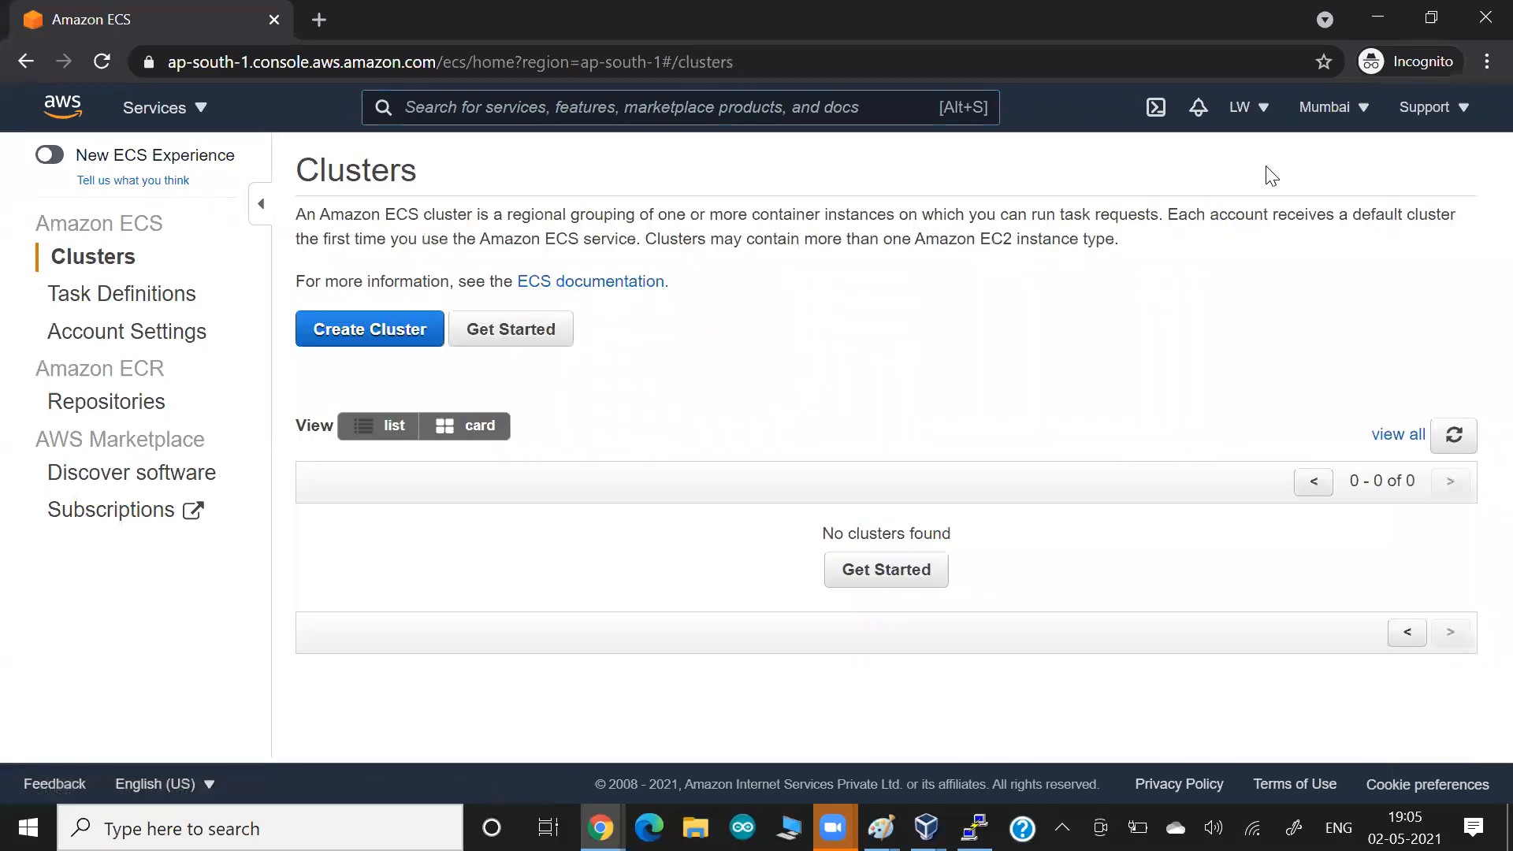
# Start creating an ECS cluster and choose the Networking only template powered by AWS Fargate.
pyautogui.click(385, 323)
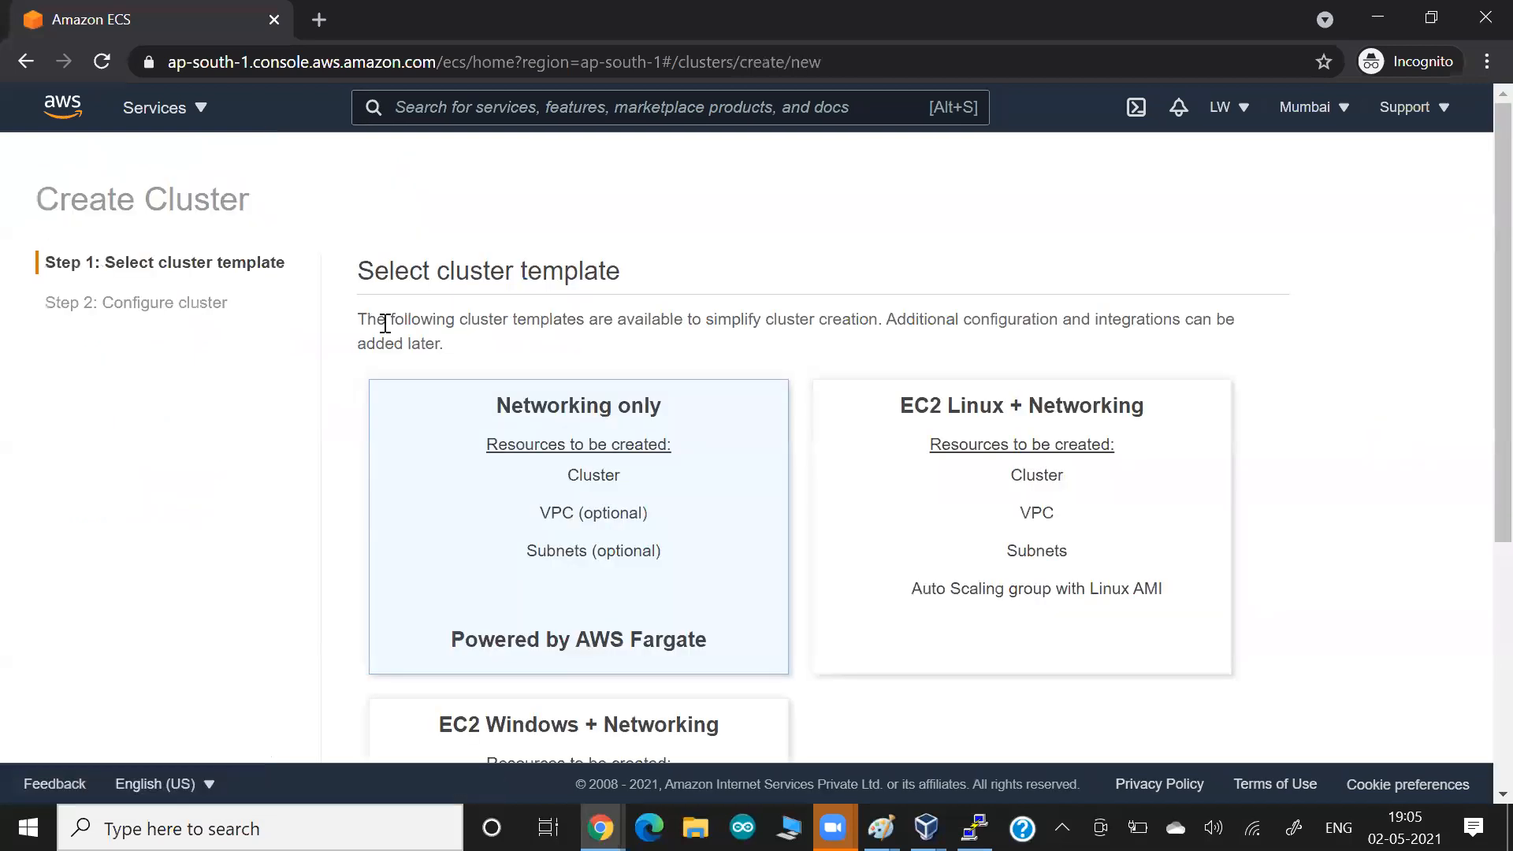
pyautogui.scroll(-1, 384, 324)
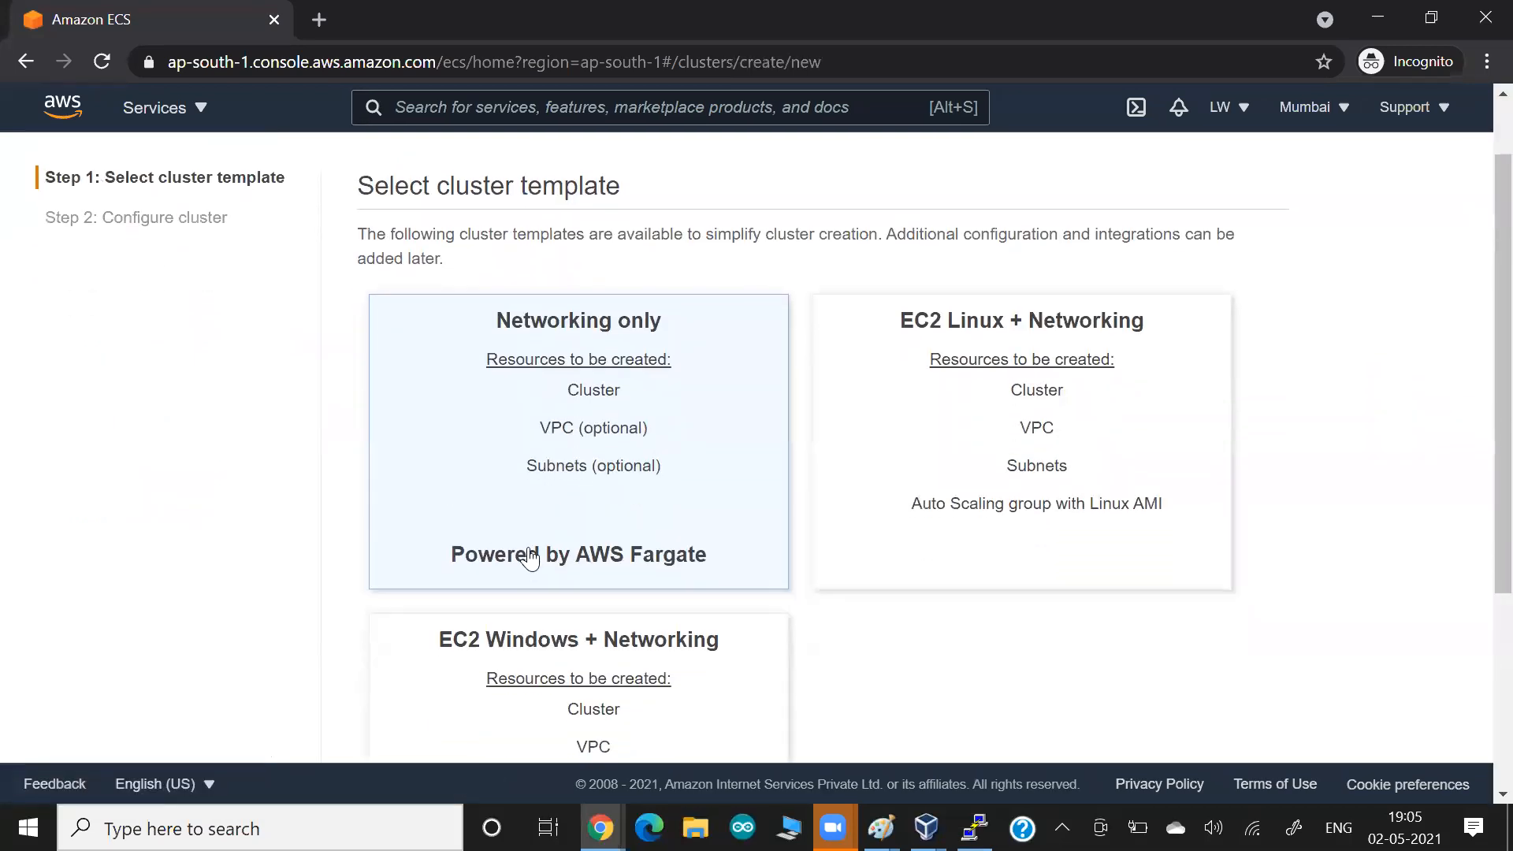
pyautogui.moveTo(527, 556); pyautogui.dragTo(628, 573)
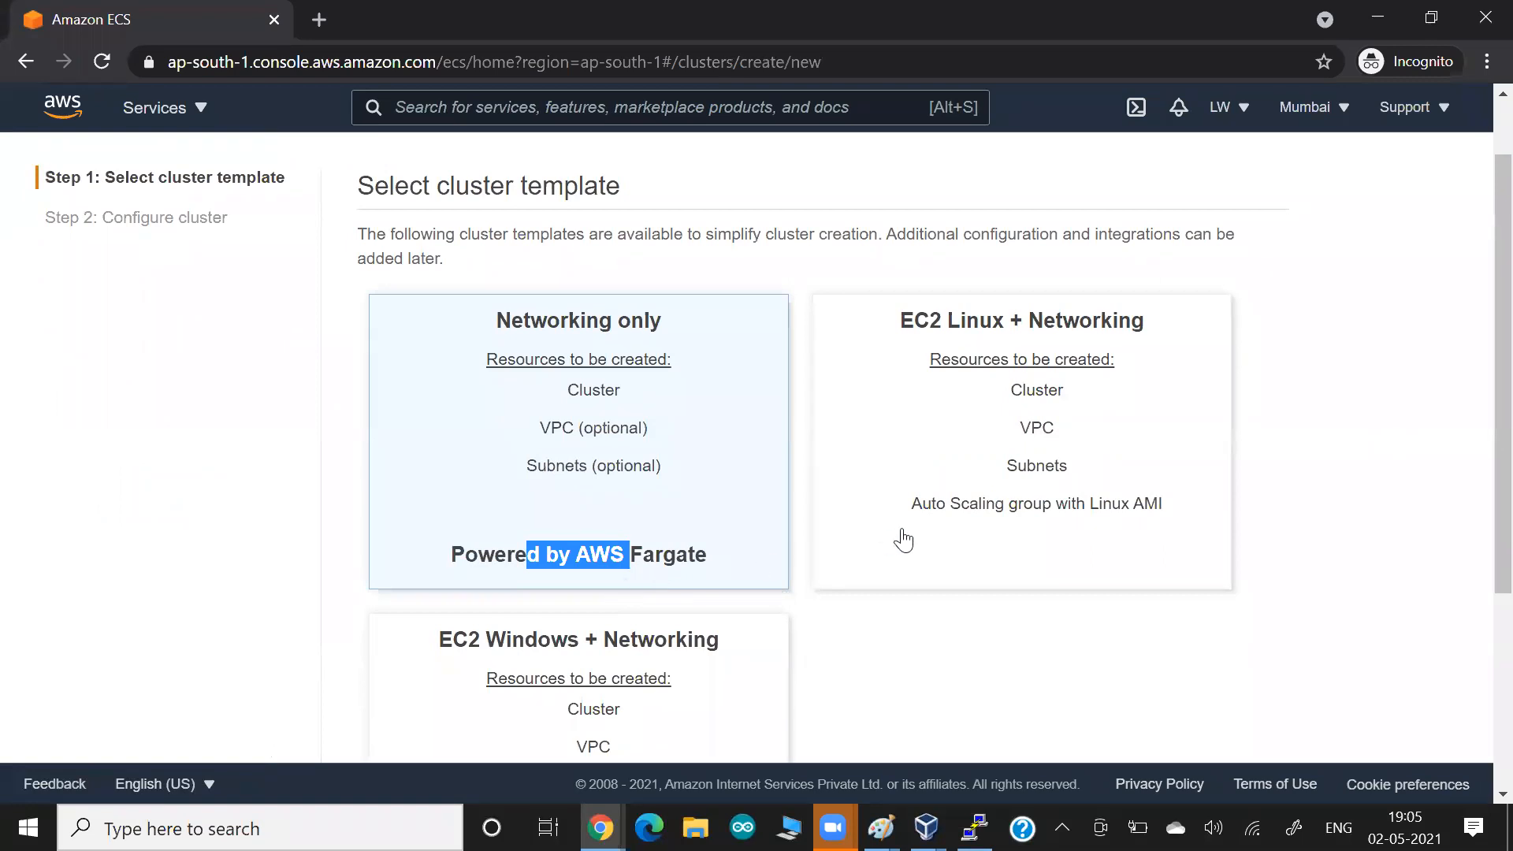
pyautogui.click(937, 533)
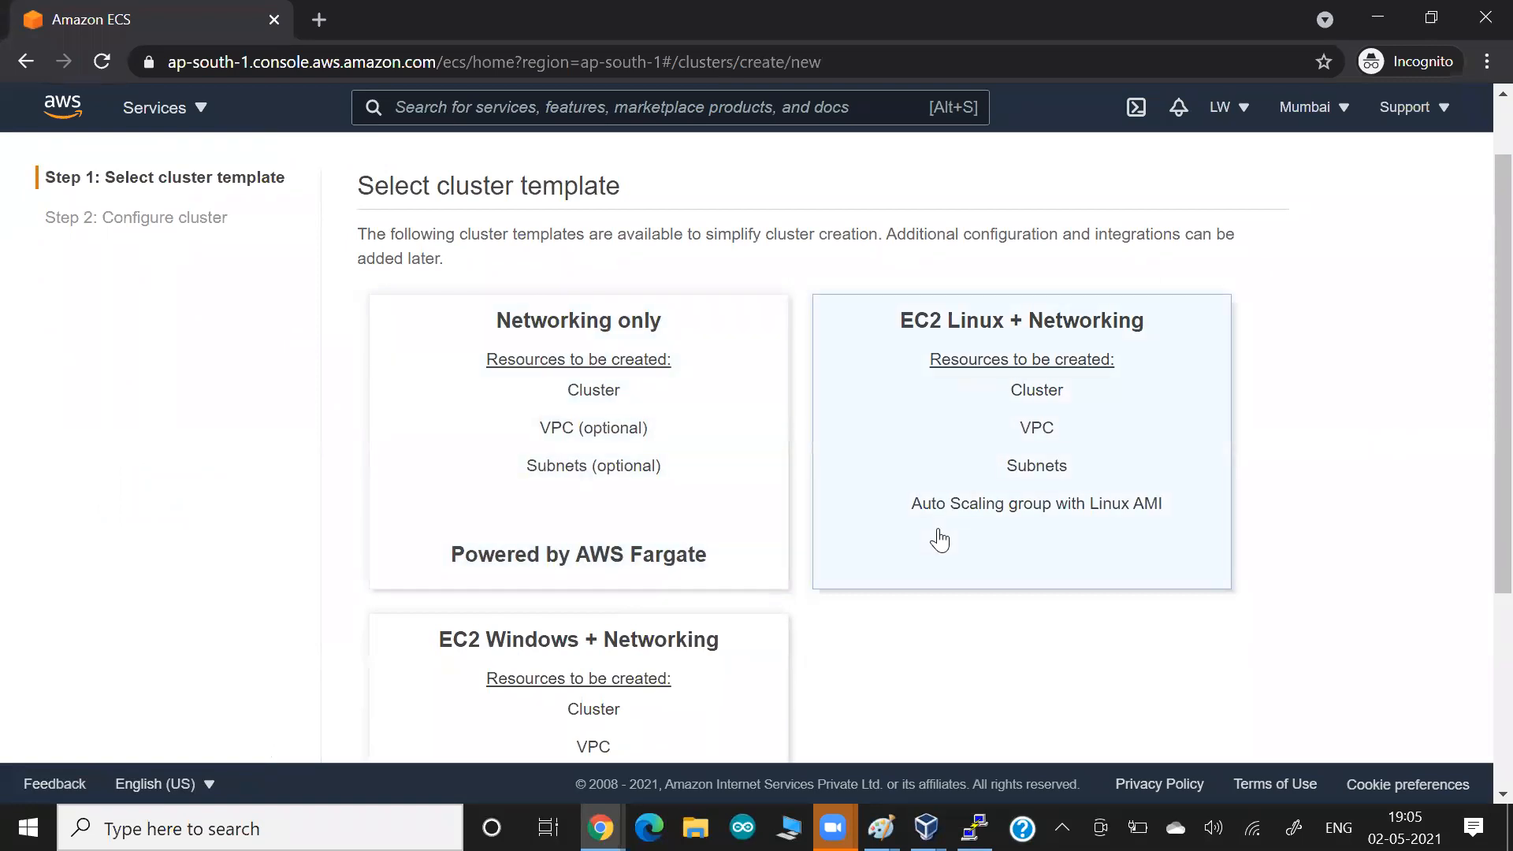
pyautogui.moveTo(1074, 507); pyautogui.dragTo(1150, 511)
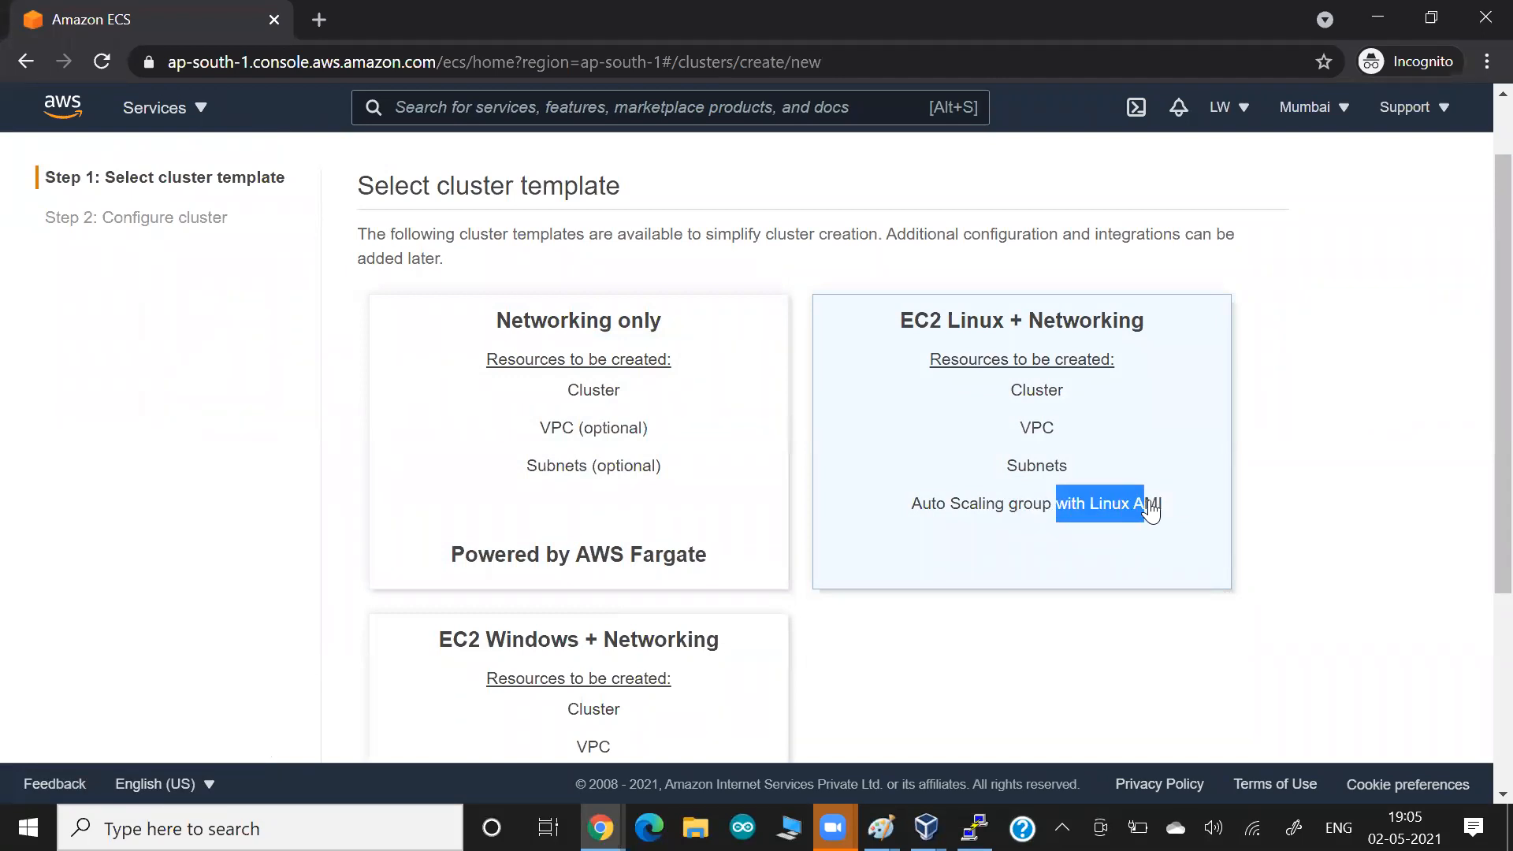
pyautogui.click(432, 470)
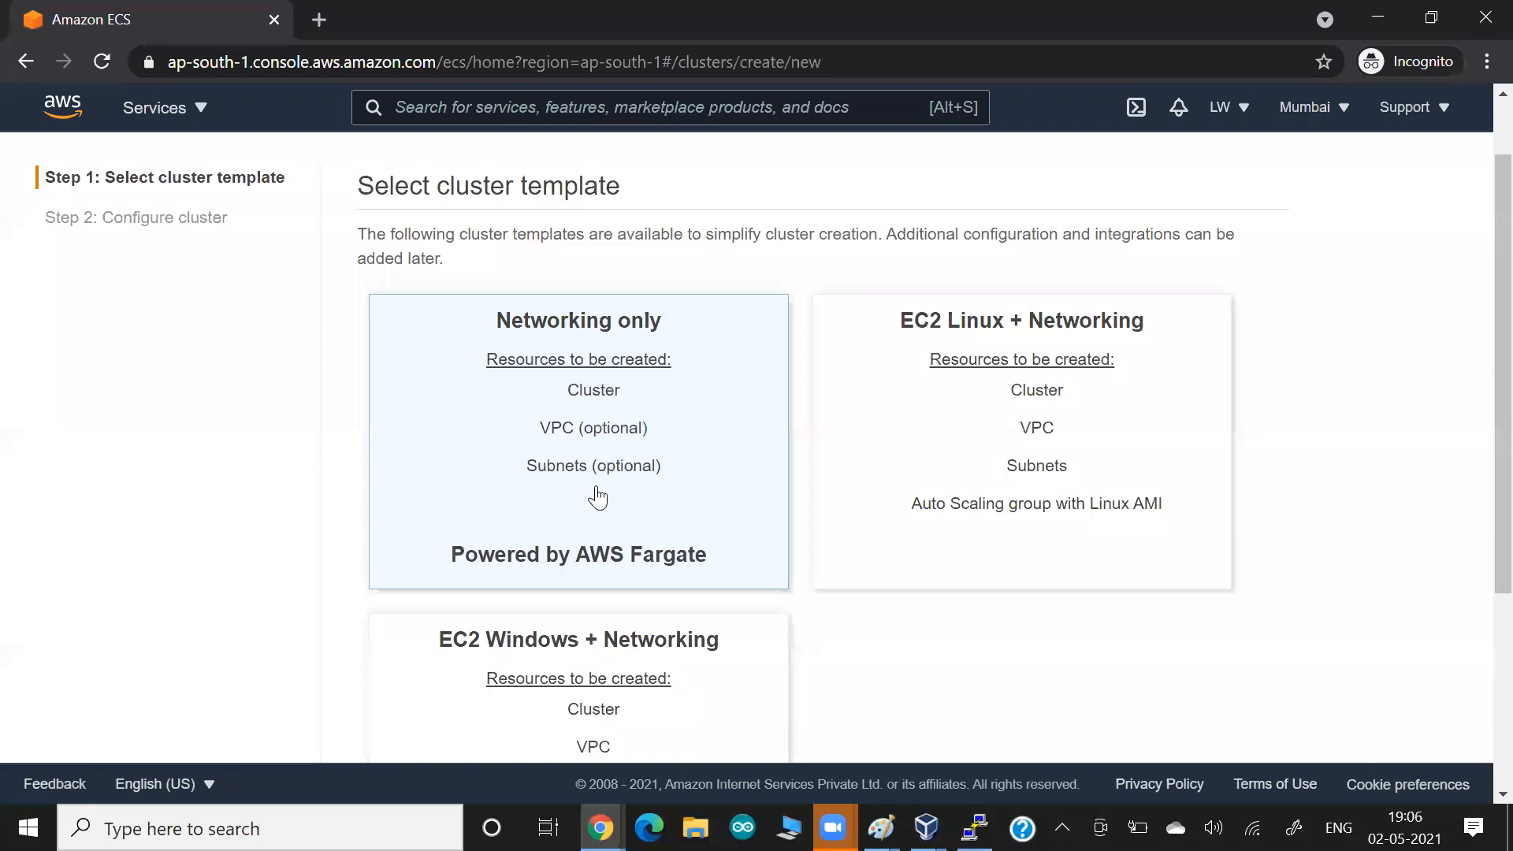
# Paste a screenshot of the cluster template selection into the Google Docs document, followed by blank lines, and return to the AWS console.
pyautogui.hotkey('alt', 'Tab')
pyautogui.hotkey('alt', 'Tab')
pyautogui.hotkey('alt', 'Tab')
pyautogui.hotkey('alt', 'Tab')
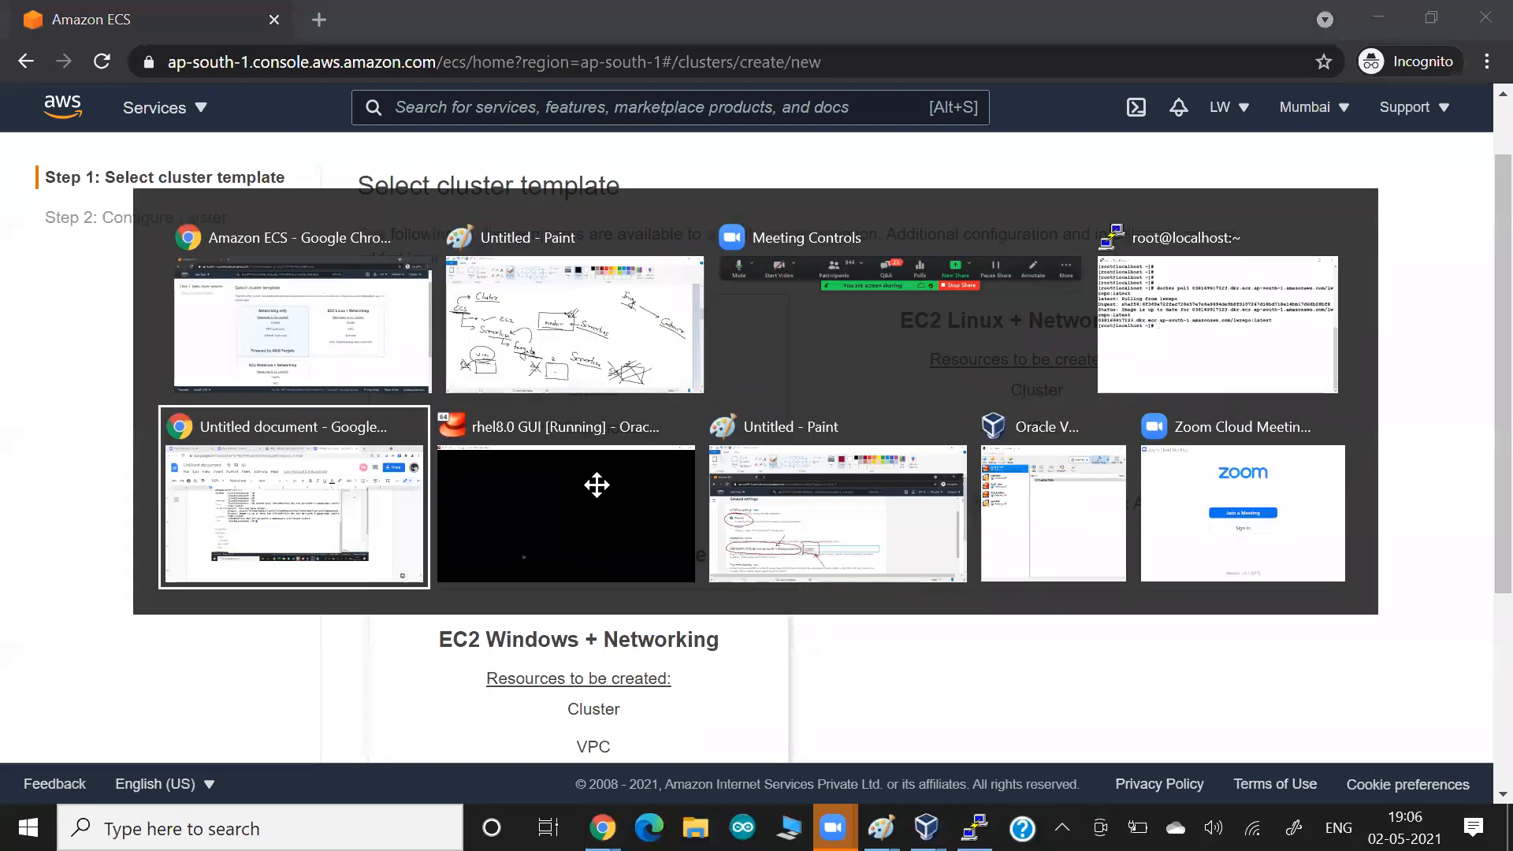
pyautogui.hotkey('ctrl', 'v')
pyautogui.press('Return')
pyautogui.press('Return')
pyautogui.press('Return')
pyautogui.hotkey('alt', 'Tab')
# Proceed to the cluster configuration with the selected template and name the cluster mycluster-serverless-fargate.
pyautogui.scroll(-1, 881, 496)
pyautogui.scroll(-3, 880, 501)
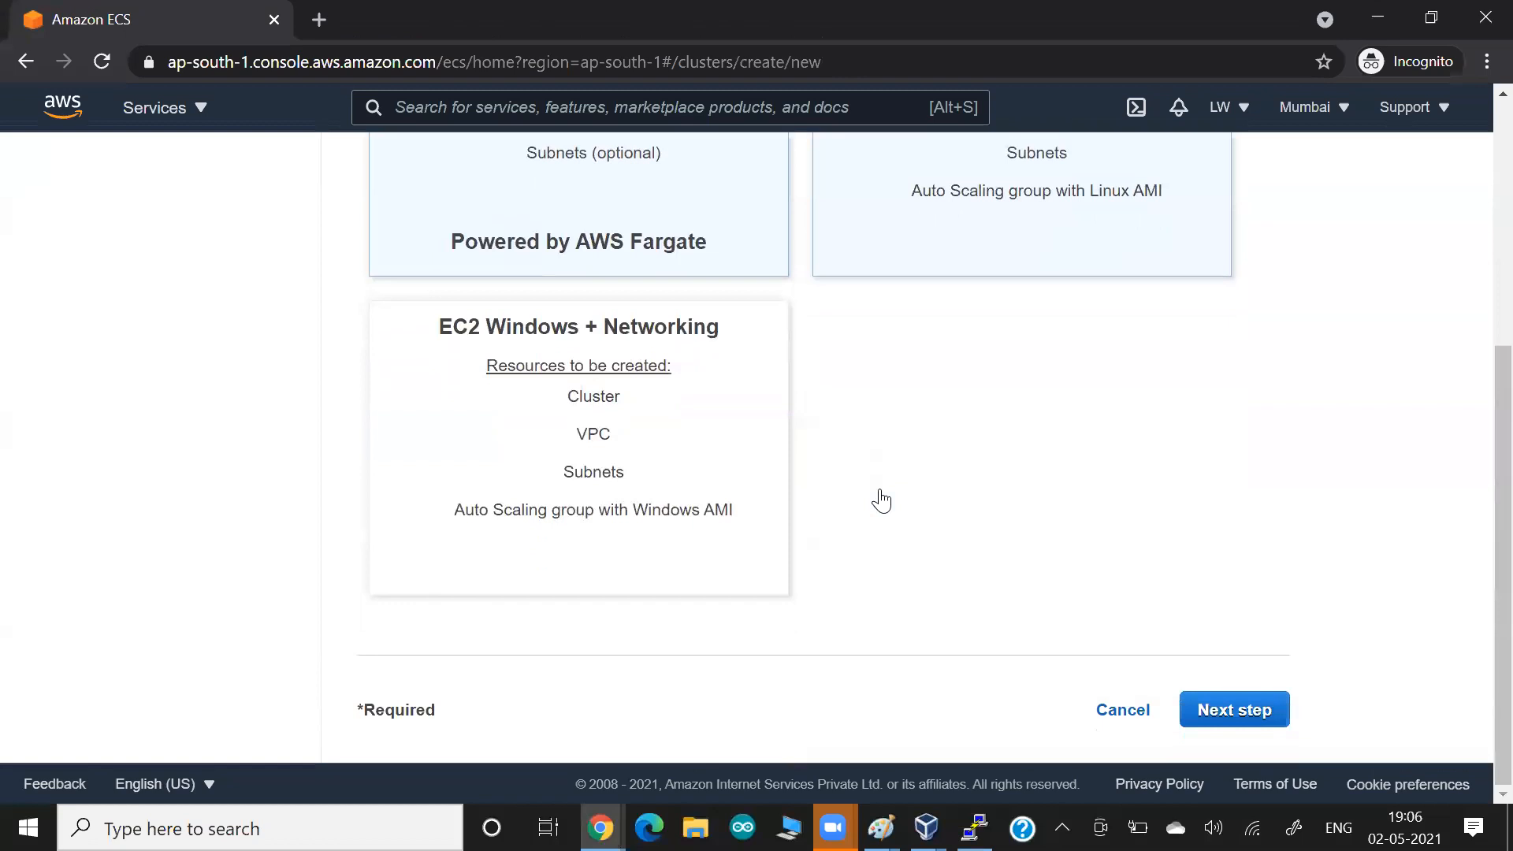
pyautogui.click(1236, 712)
pyautogui.scroll(4, 1075, 437)
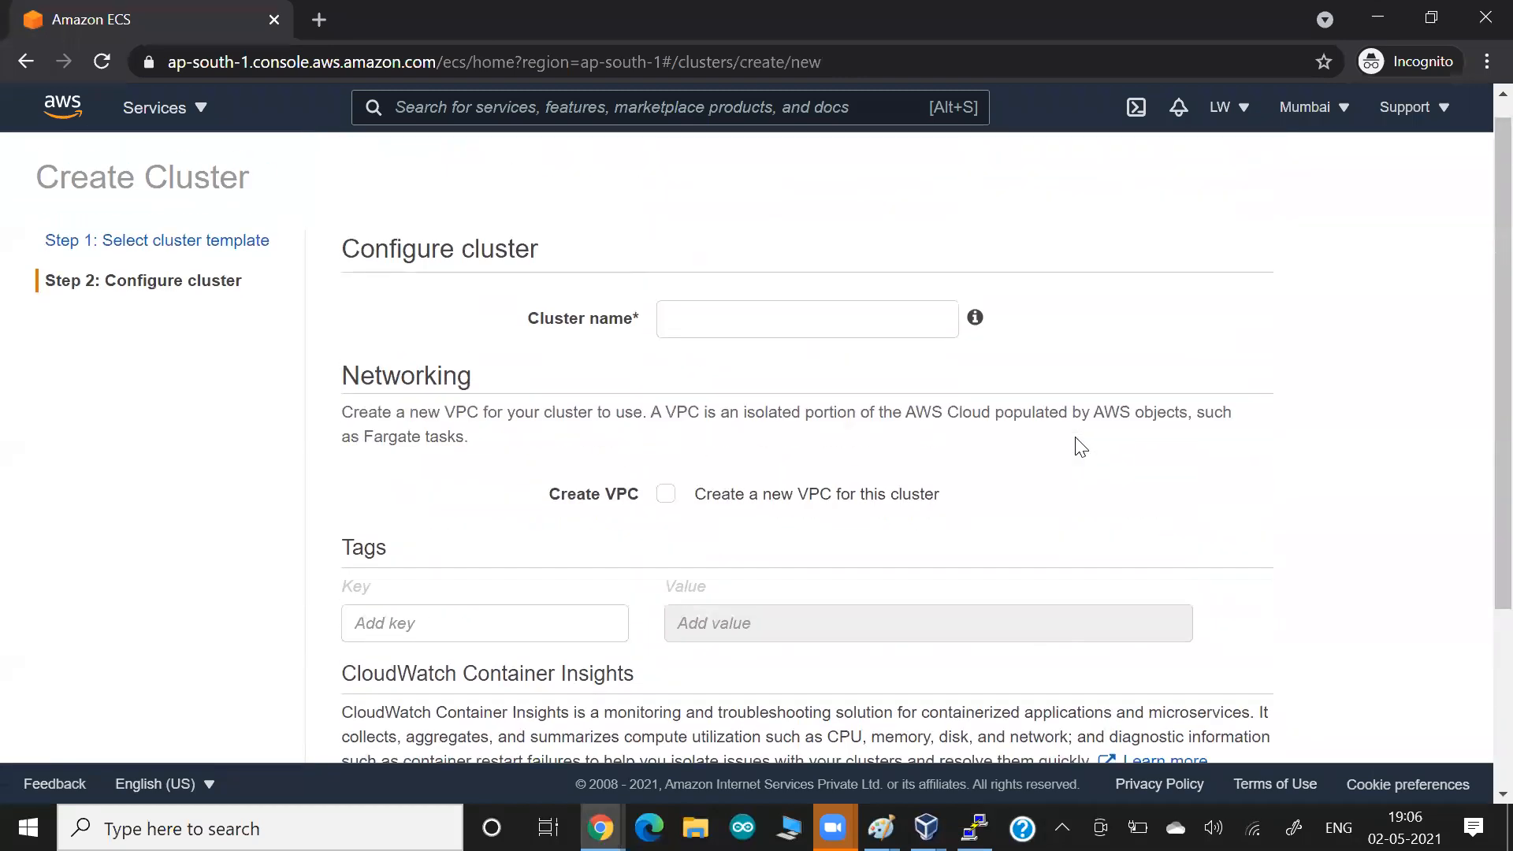
pyautogui.click(693, 307)
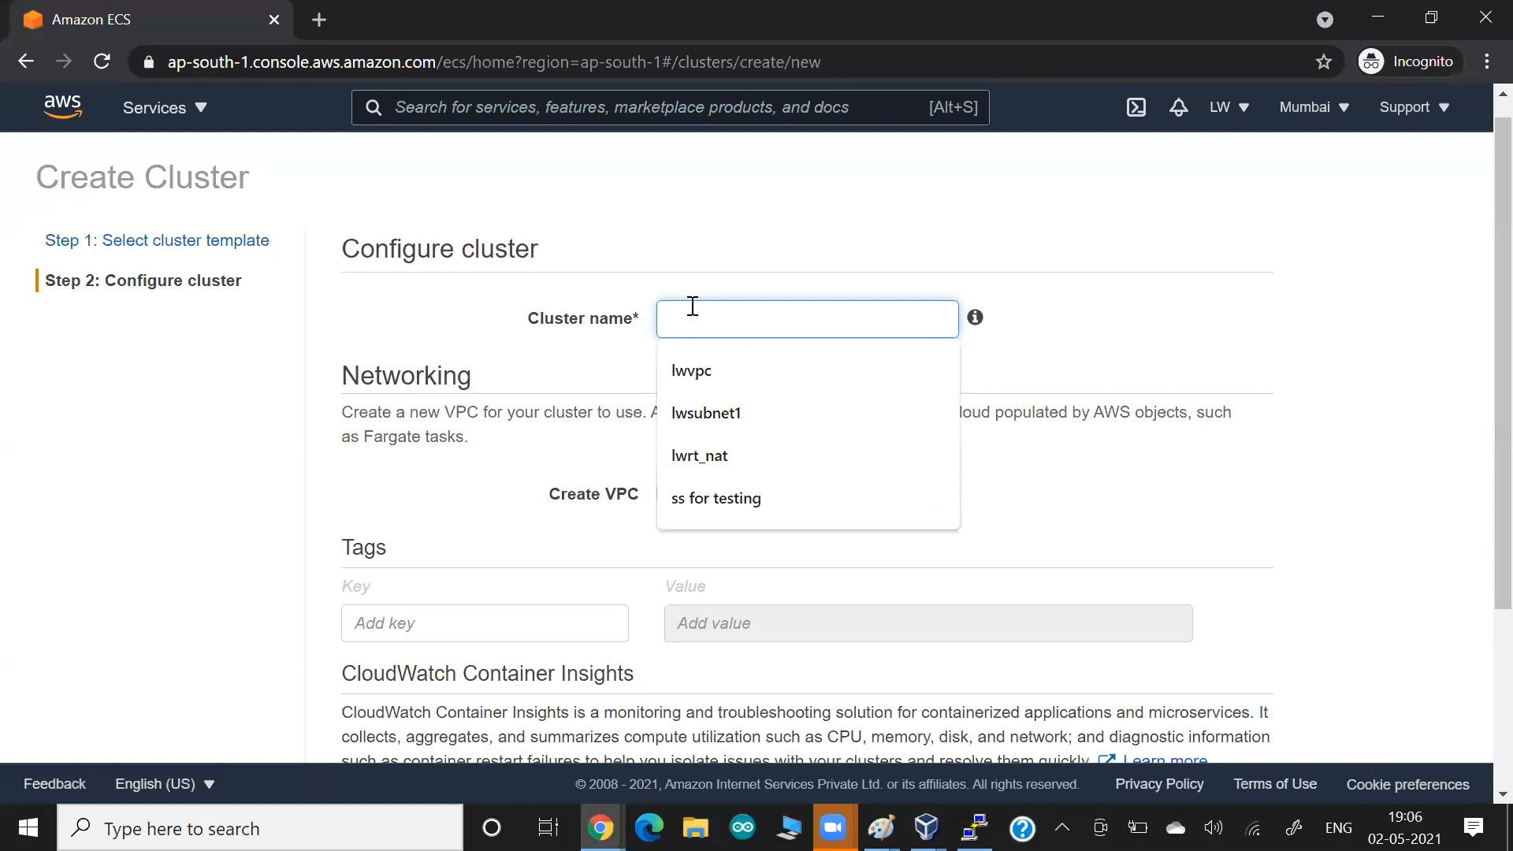
pyautogui.write('mycluster-serverless-fargaet')
pyautogui.press('BackSpace')
pyautogui.press('BackSpace')
pyautogui.write('te')
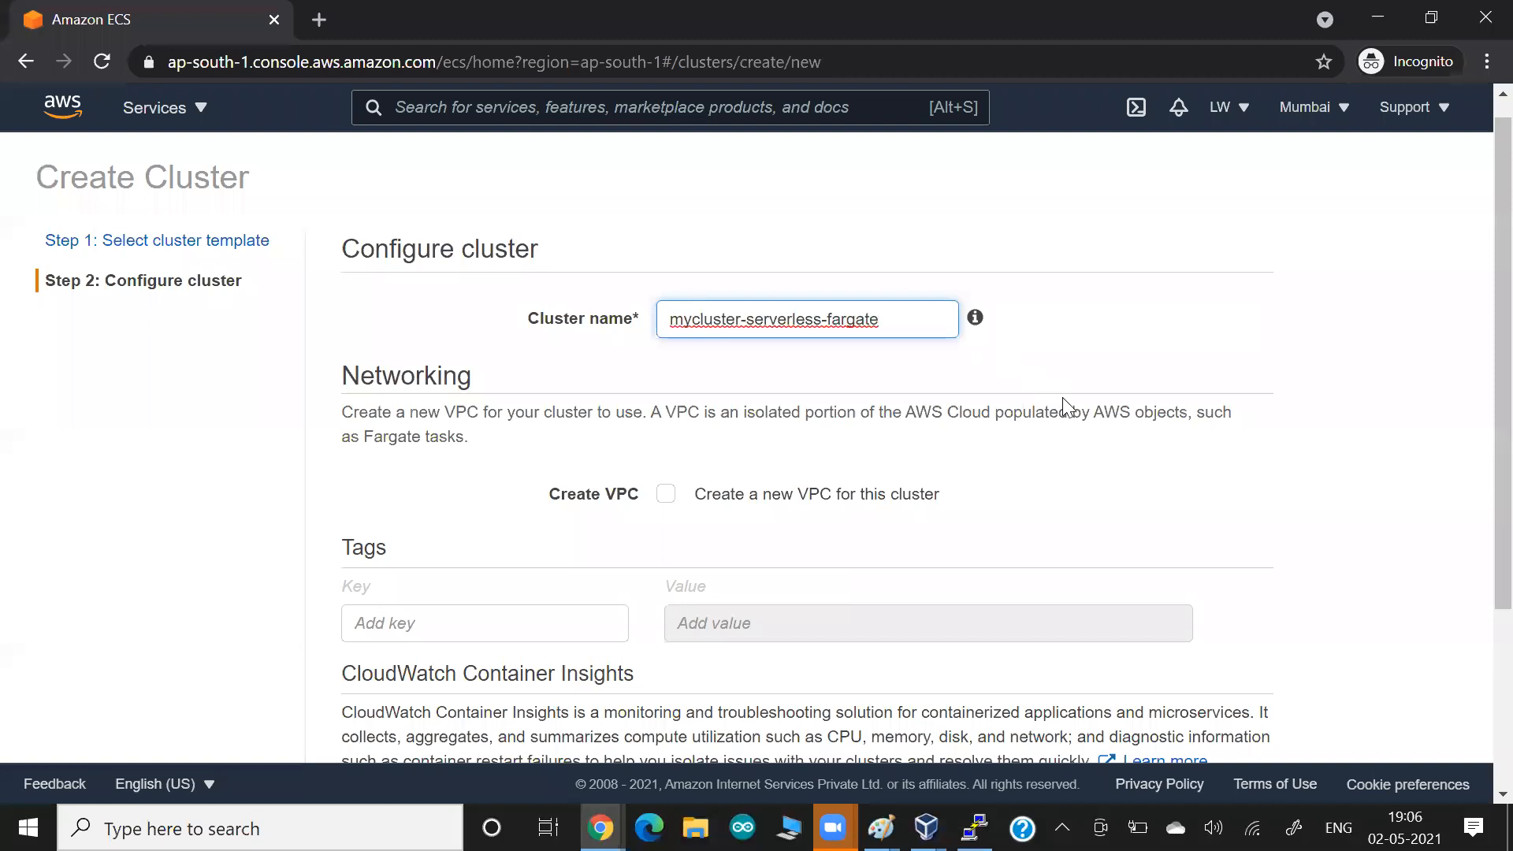
# Enable CloudWatch Container Insights for the cluster, leaving the creation of a new VPC off.
pyautogui.scroll(-3, 1062, 397)
pyautogui.scroll(-3, 913, 351)
pyautogui.scroll(5, 912, 352)
pyautogui.scroll(-5, 436, 422)
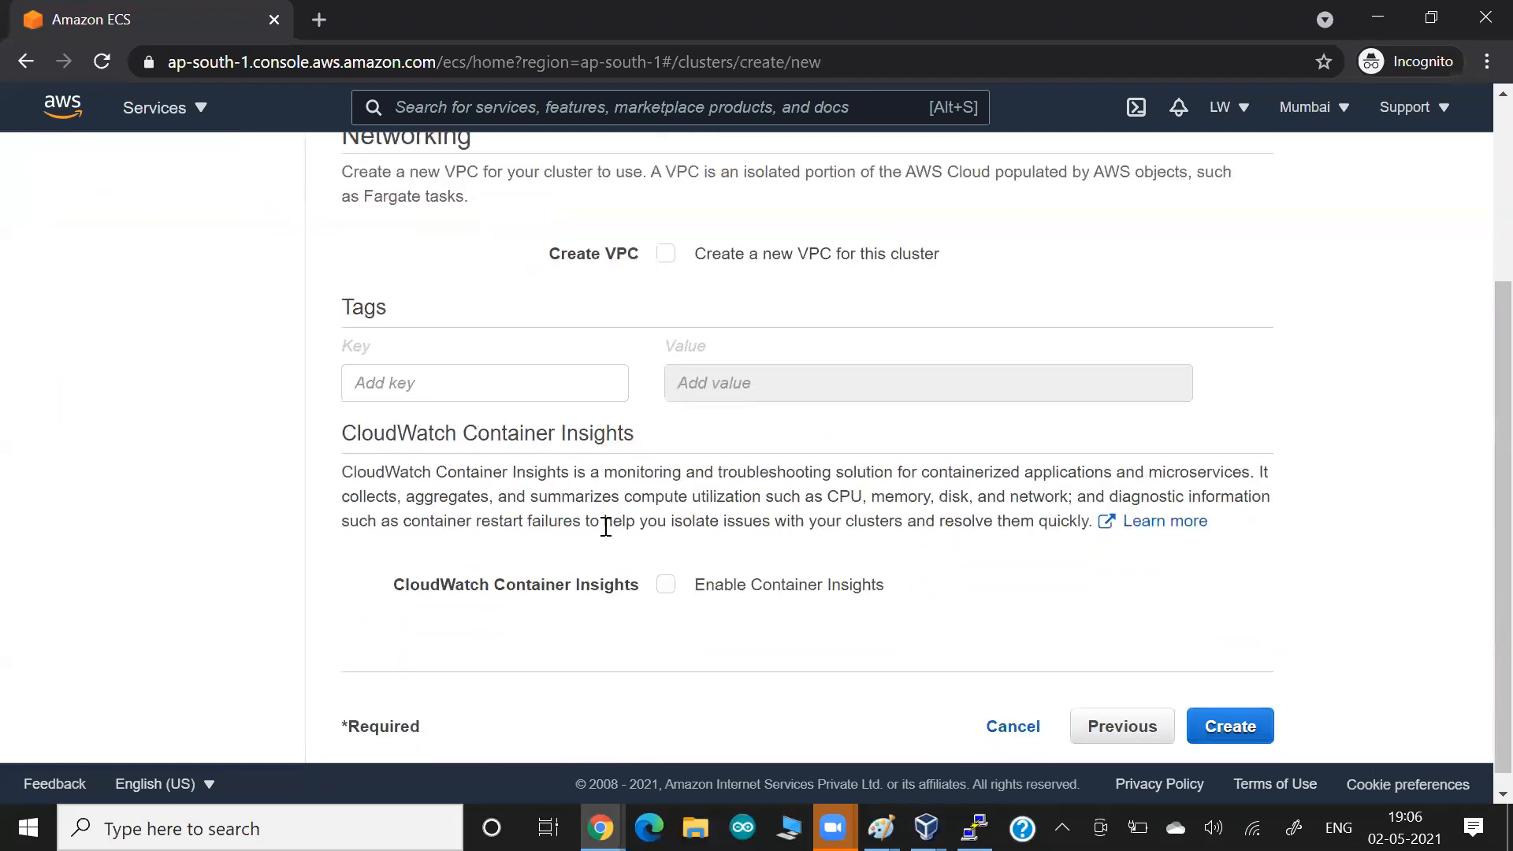
pyautogui.click(665, 586)
# Paste a screenshot of the cluster configuration into the Google Docs document and return to the AWS console.
pyautogui.scroll(3, 875, 551)
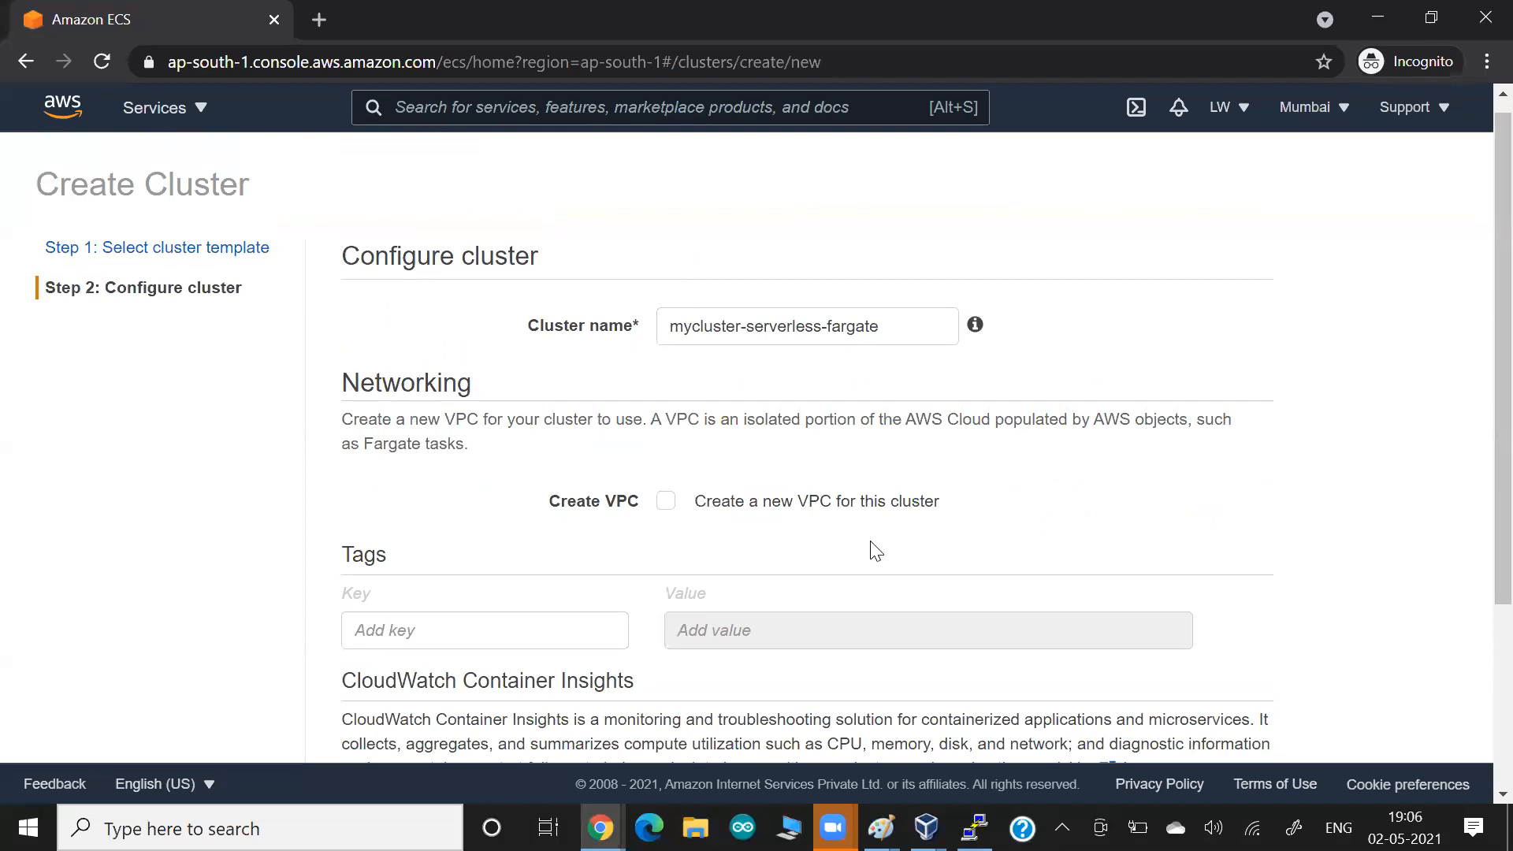
pyautogui.hotkey('alt', 'Tab')
pyautogui.hotkey('ctrl', 'v')
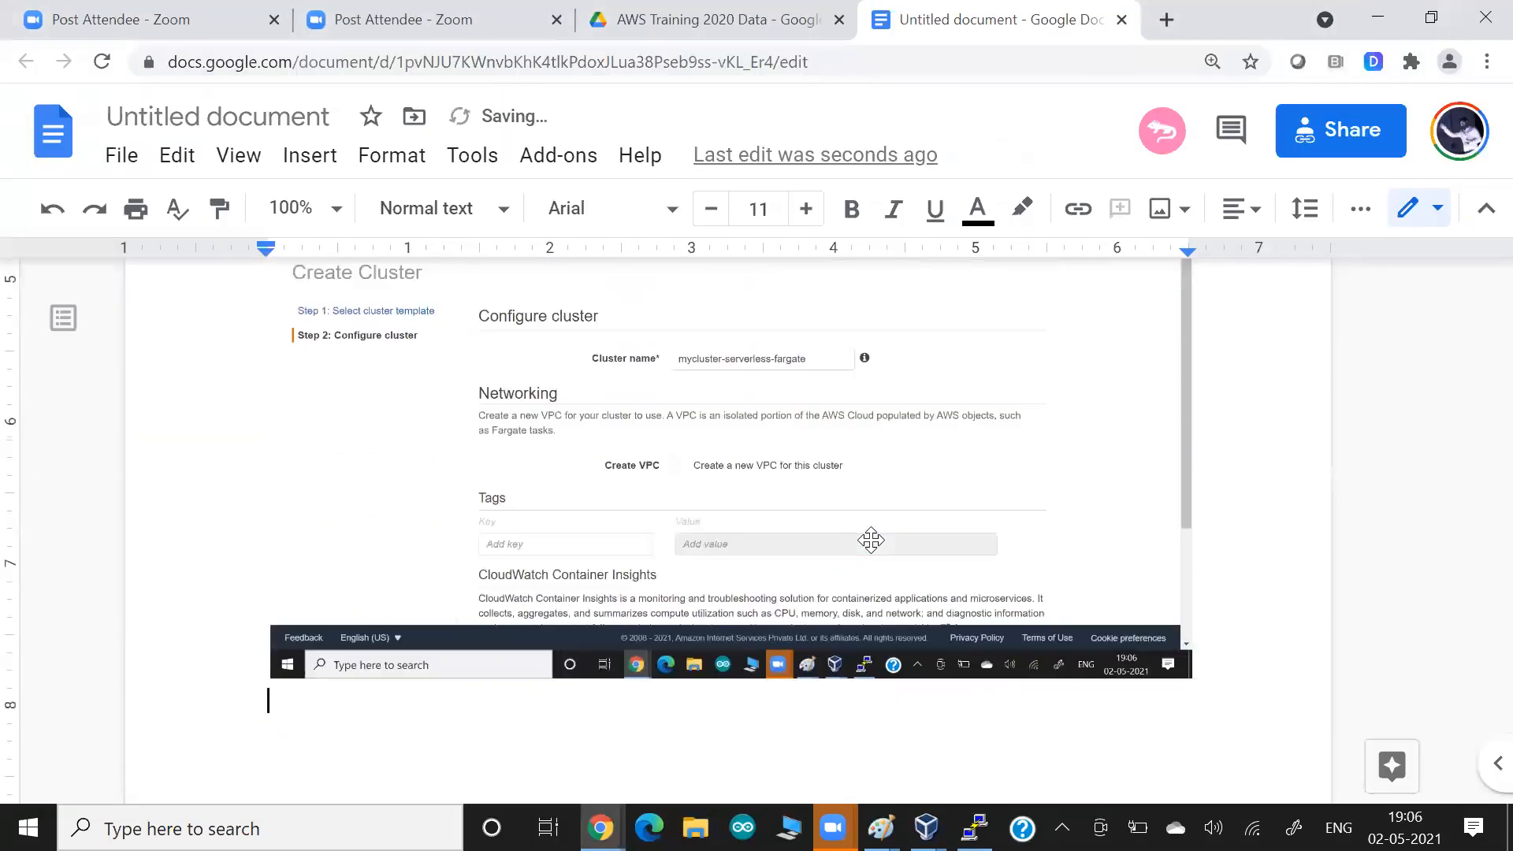
pyautogui.hotkey('alt', 'Tab')
# Create the cluster, and open its details page to review its status and services.
pyautogui.scroll(-3, 827, 527)
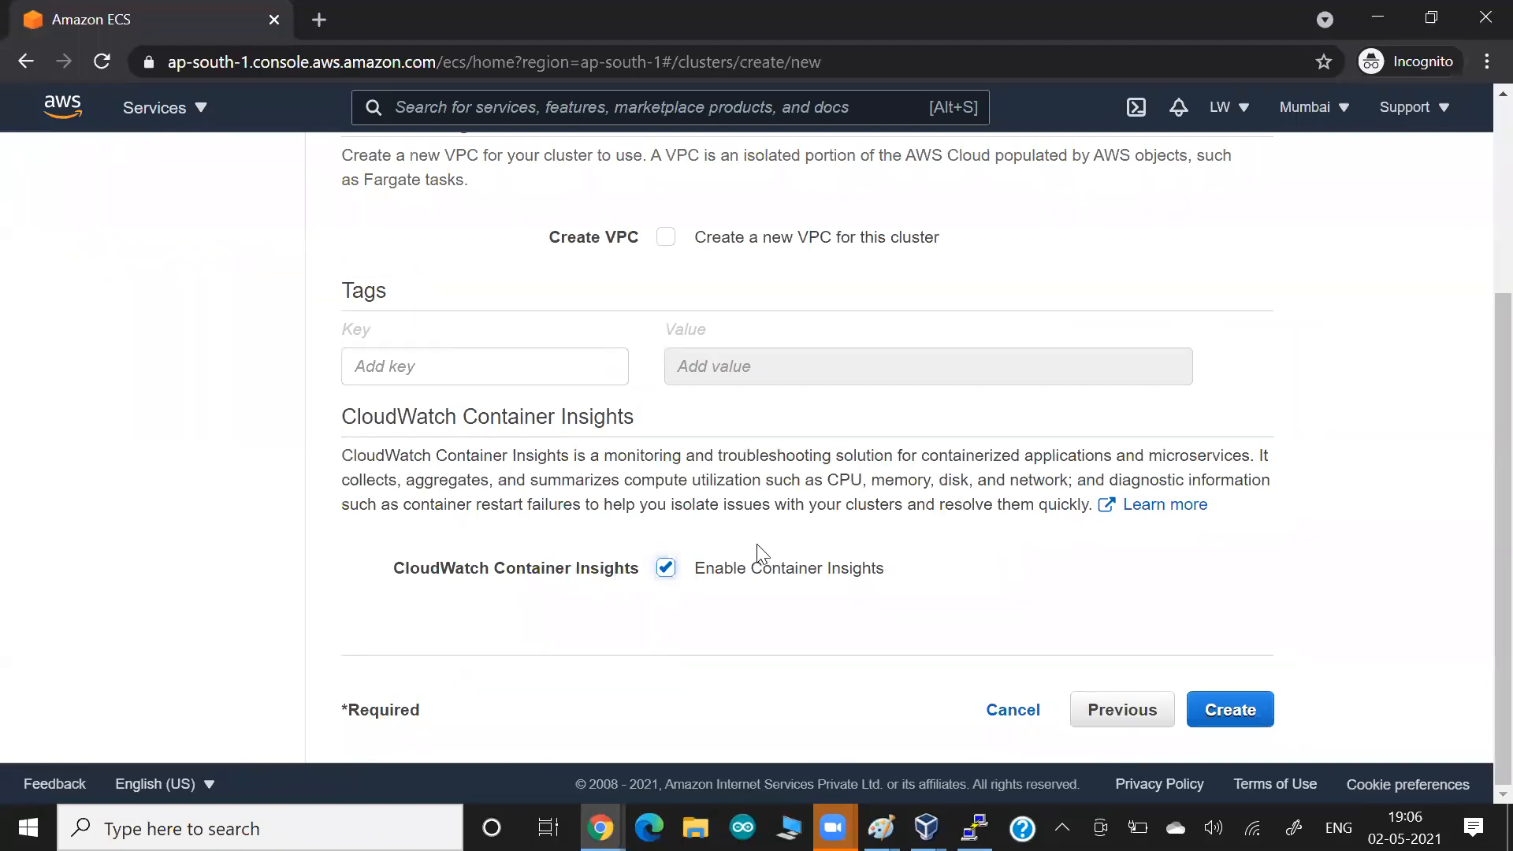
pyautogui.click(1256, 717)
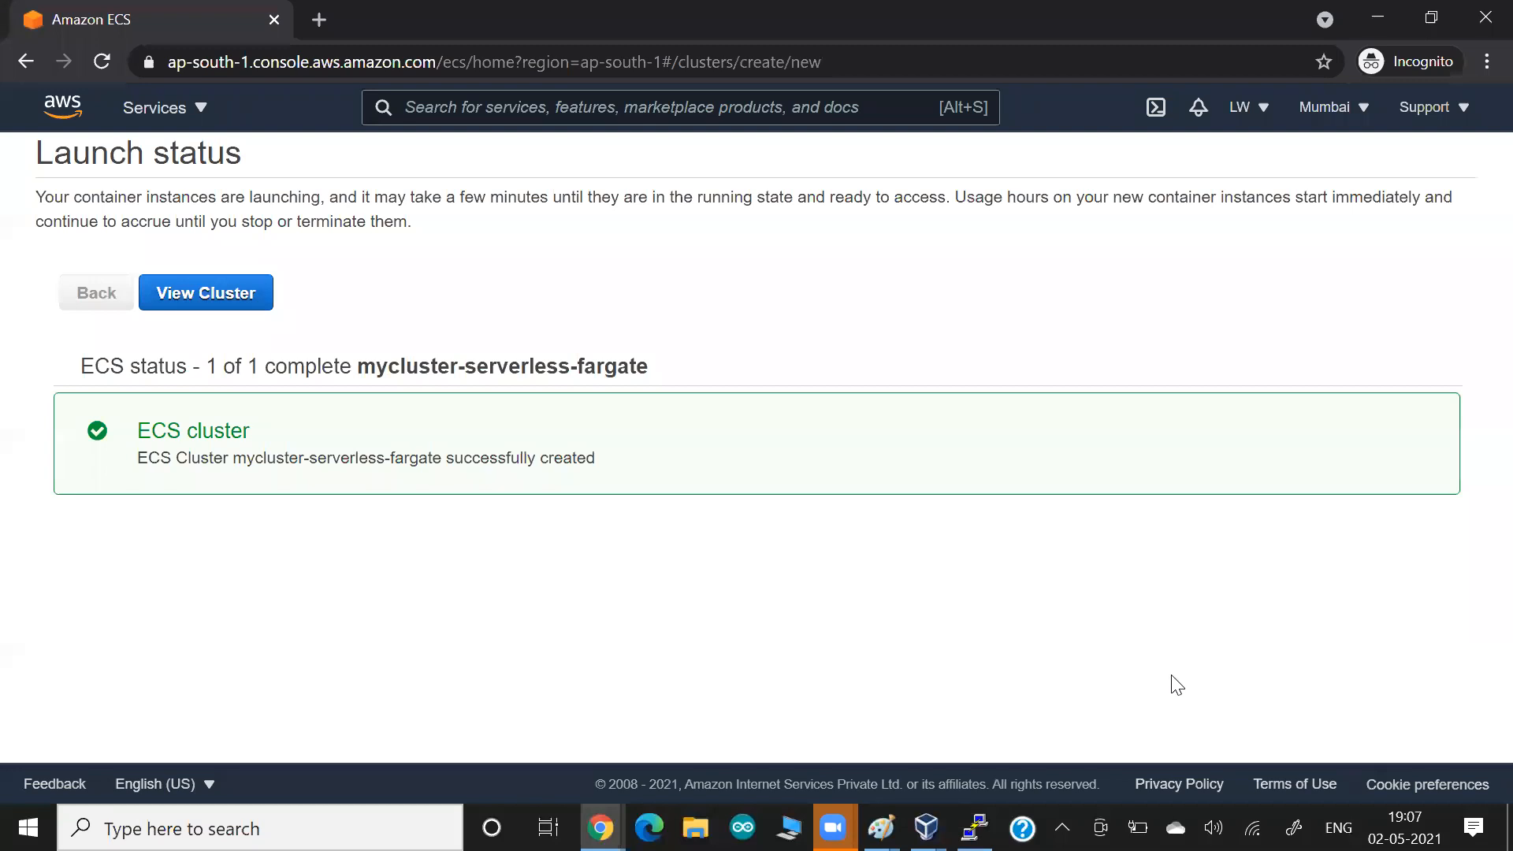
pyautogui.click(230, 303)
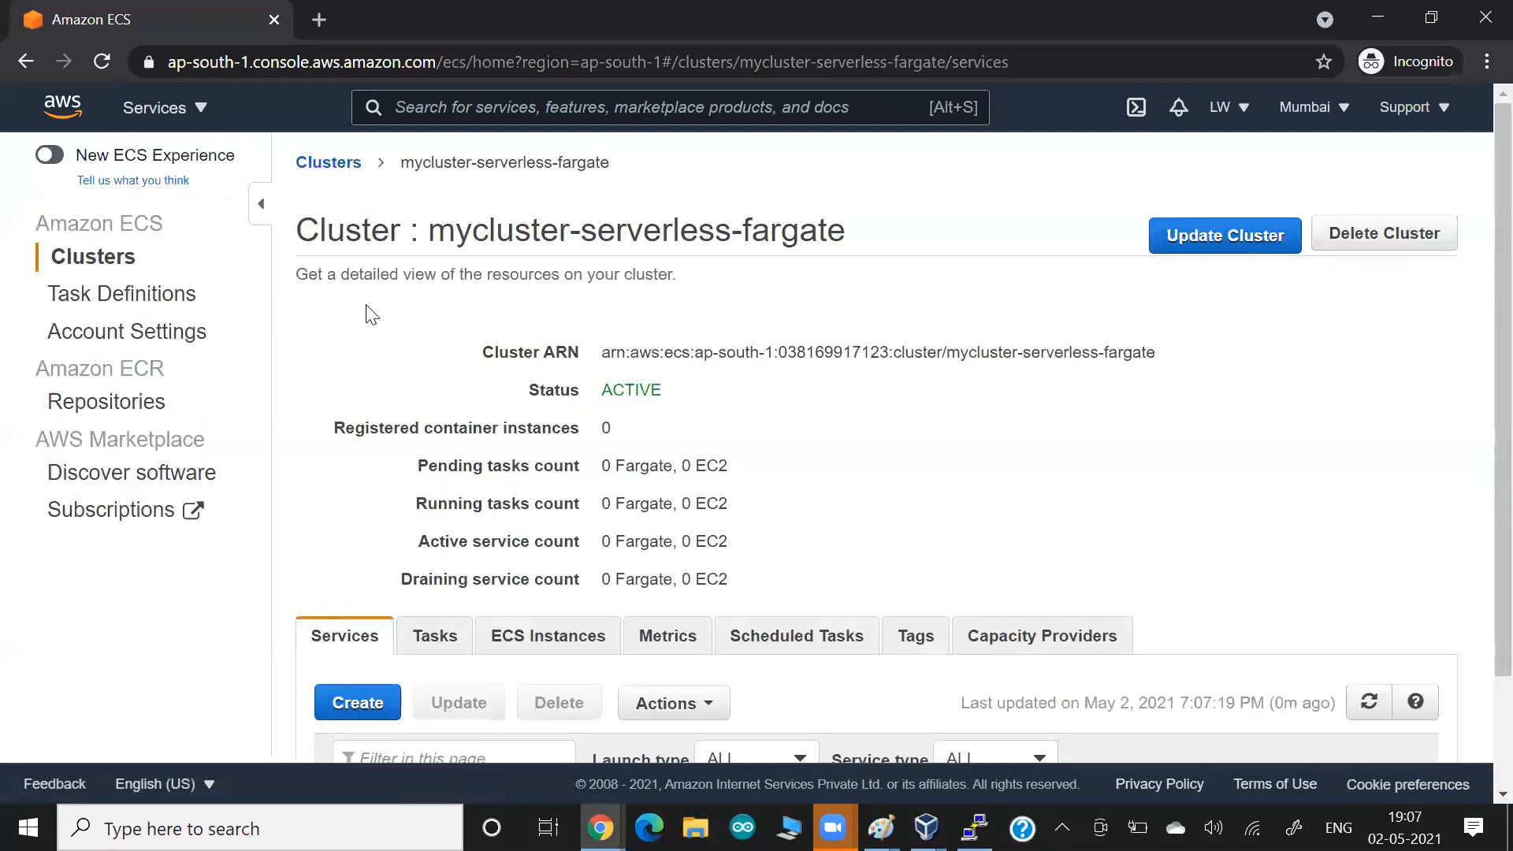
pyautogui.moveTo(603, 383); pyautogui.dragTo(724, 382)
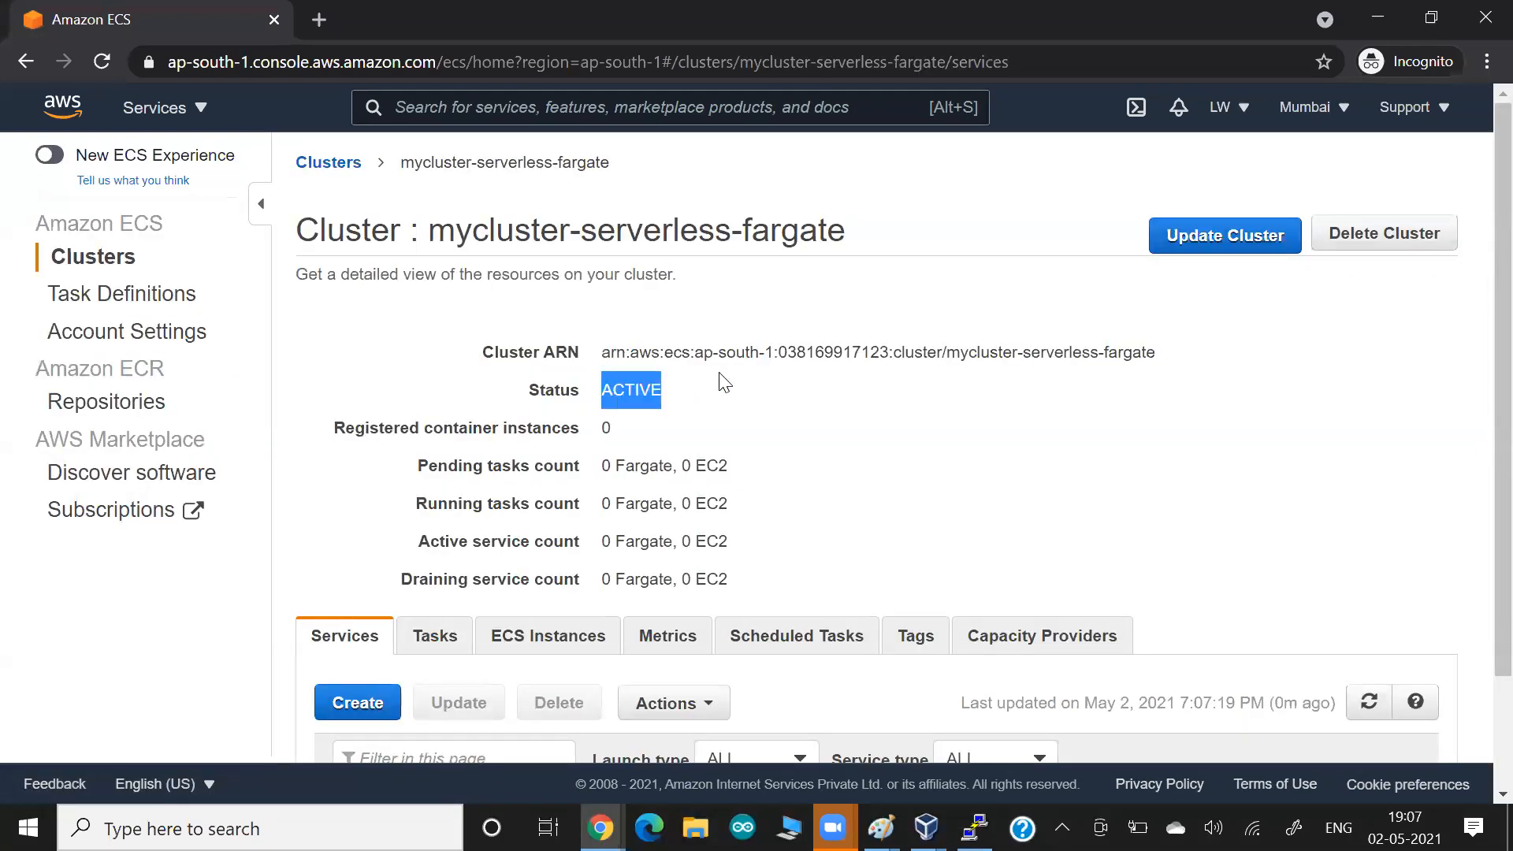
pyautogui.scroll(-2, 724, 383)
pyautogui.scroll(2, 724, 382)
pyautogui.scroll(-2, 724, 383)
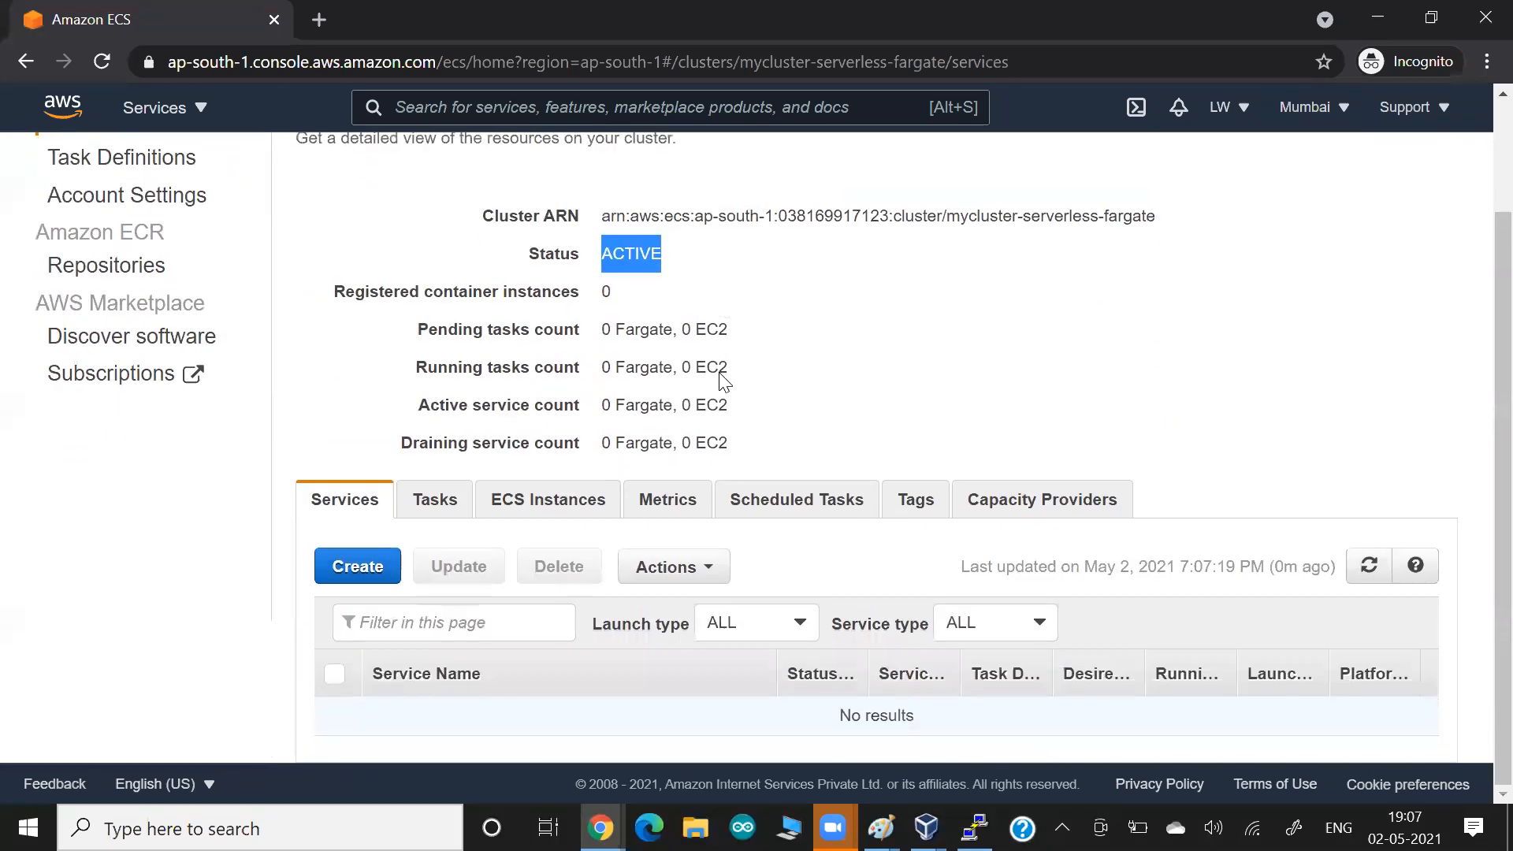
pyautogui.scroll(2, 724, 383)
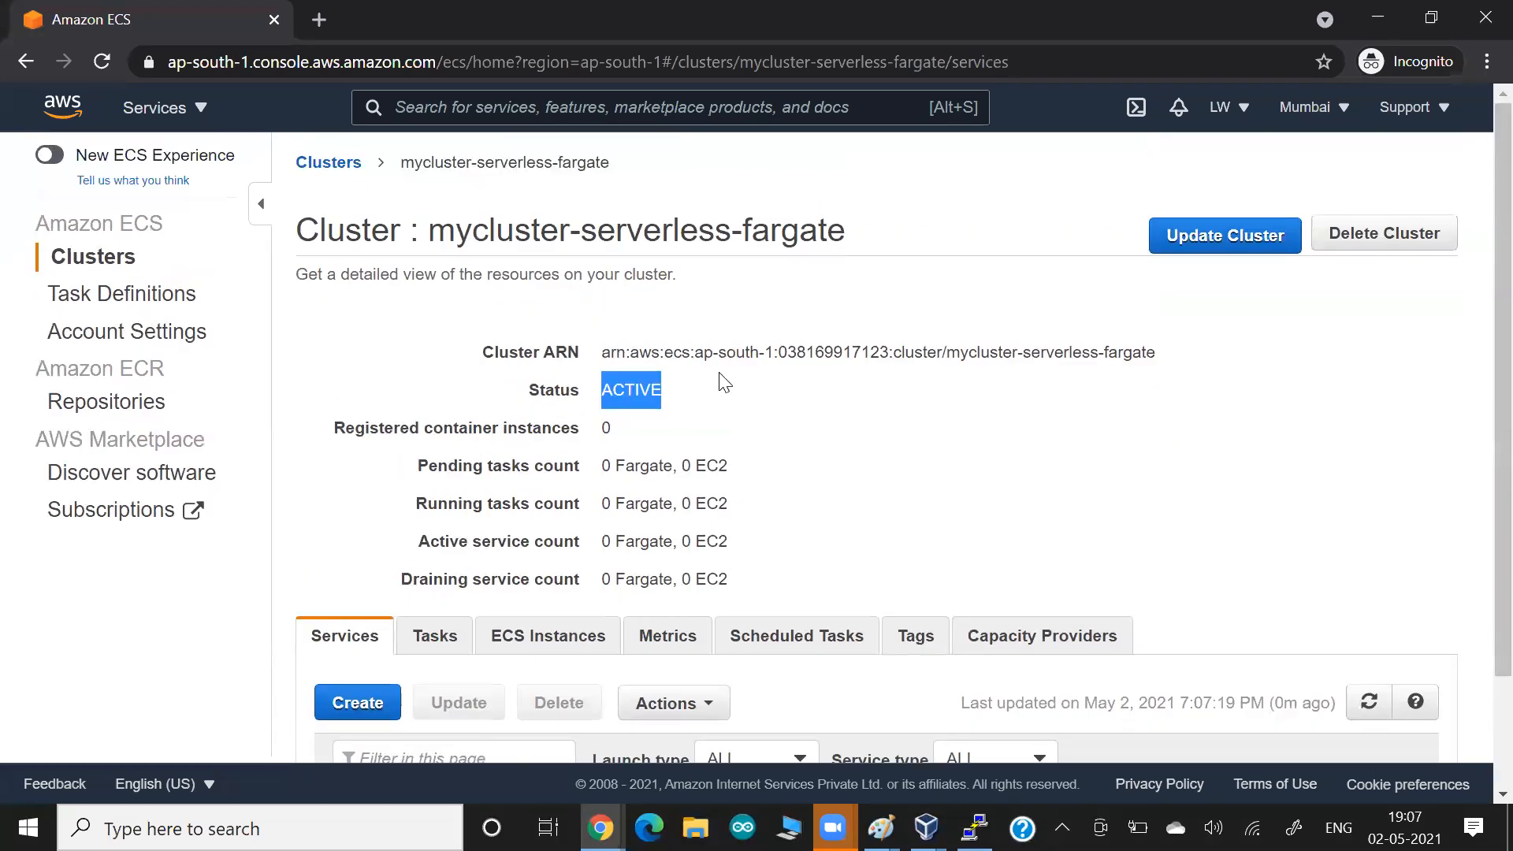
# Switch to the Paint drawing, circle Image and Container in blue, and draw a blue arrow from Image to Container.
pyautogui.hotkey('alt', 'Tab')
pyautogui.press('Tab')
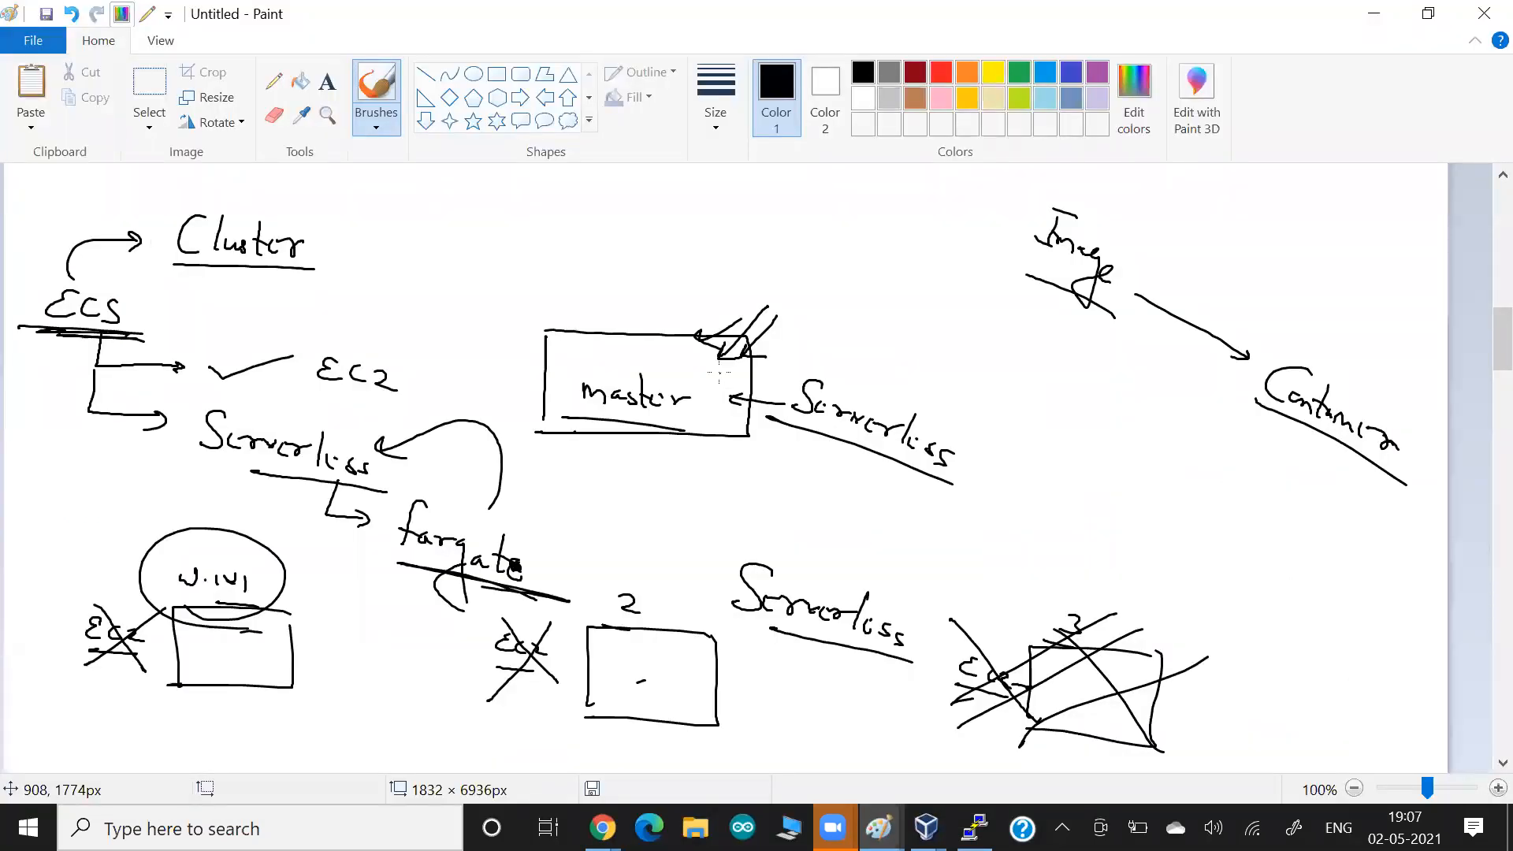
pyautogui.click(1045, 71)
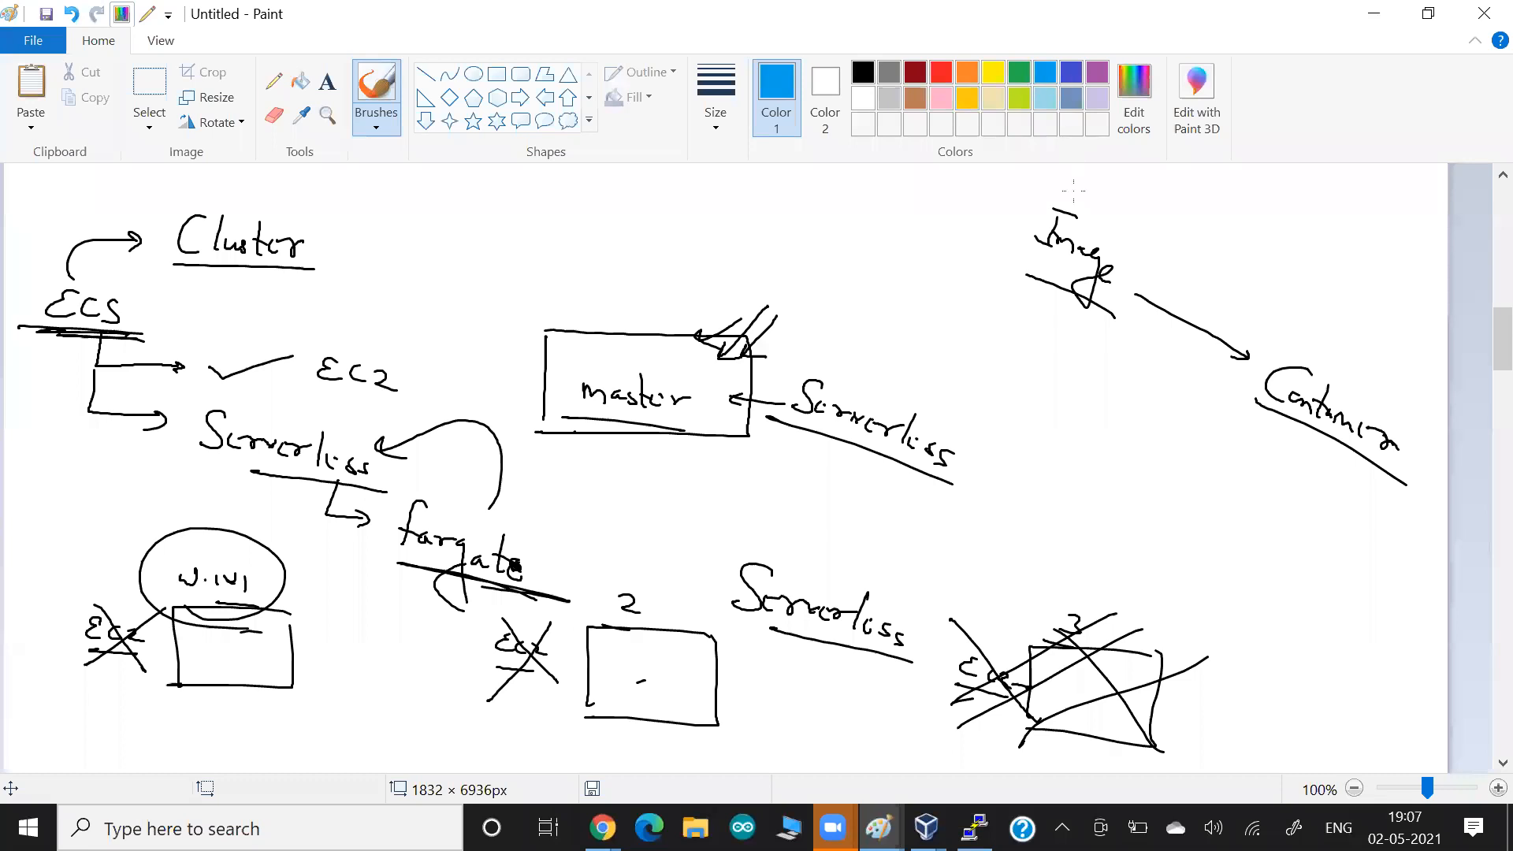
pyautogui.moveTo(1121, 197)
pyautogui.mouseDown()
pyautogui.moveTo(1110, 327)
pyautogui.moveTo(1146, 246)
pyautogui.moveTo(1100, 202)
pyautogui.mouseUp()
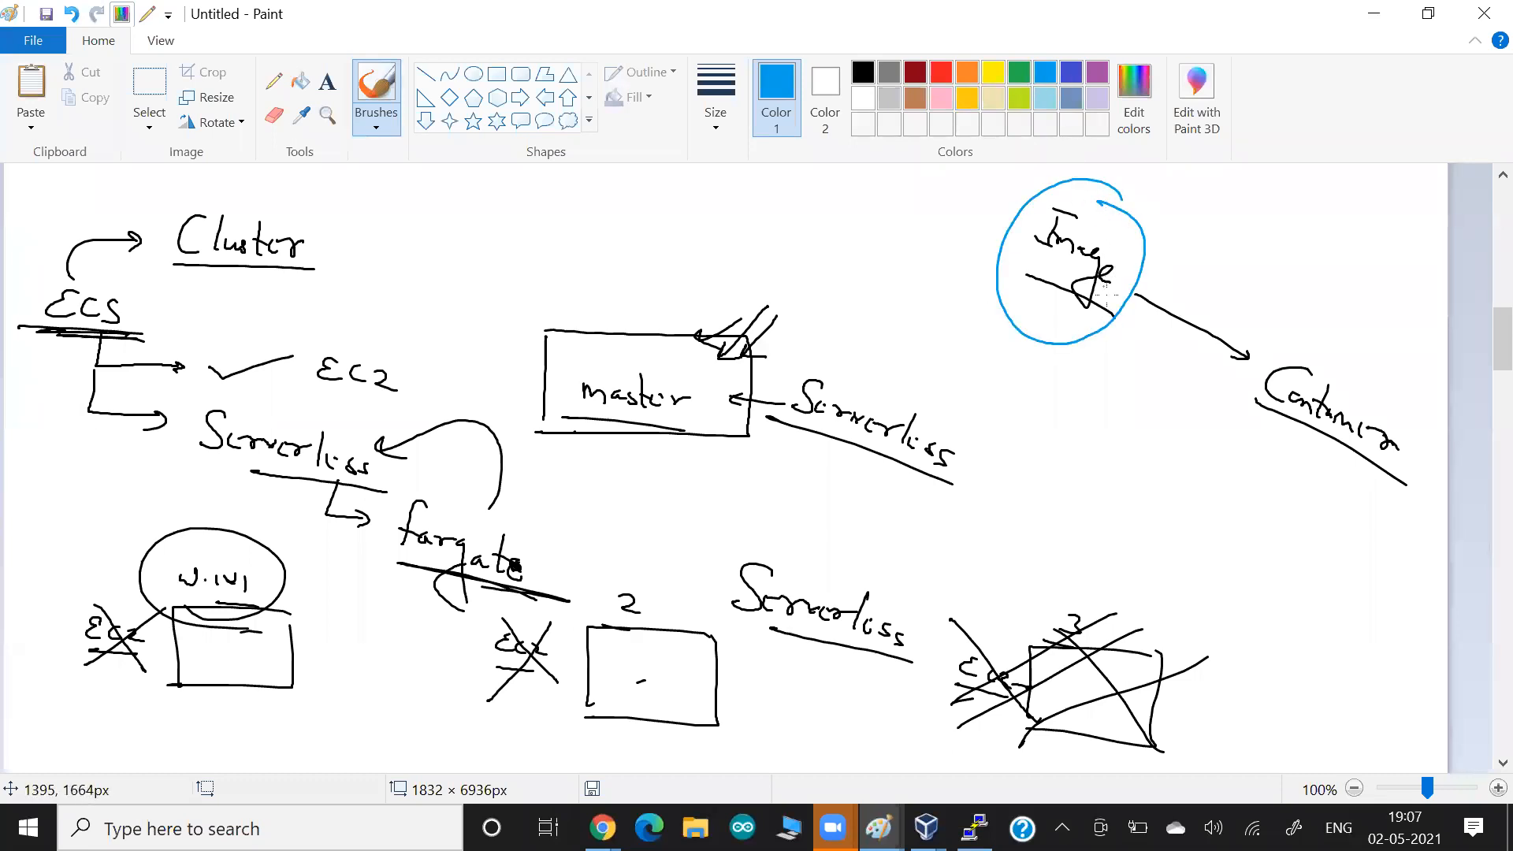
pyautogui.moveTo(1115, 303); pyautogui.dragTo(1219, 370)
pyautogui.moveTo(1343, 370)
pyautogui.mouseDown()
pyautogui.moveTo(1437, 406)
pyautogui.moveTo(1277, 315)
pyautogui.mouseUp()
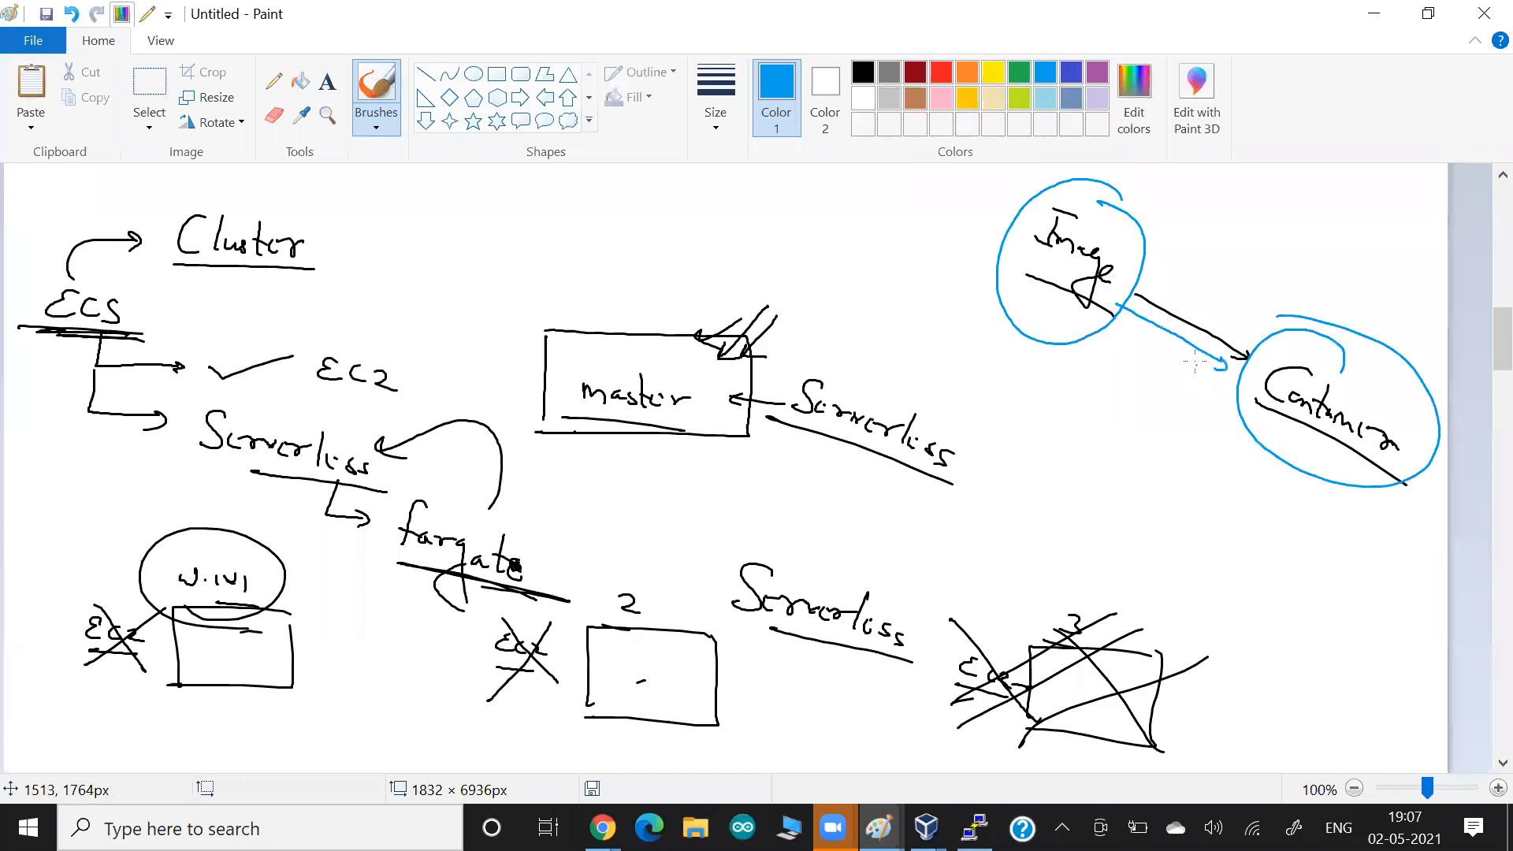
# Write an underlined Task in dark red beside Image, with a curved arrow leading from Task to Image.
pyautogui.click(915, 71)
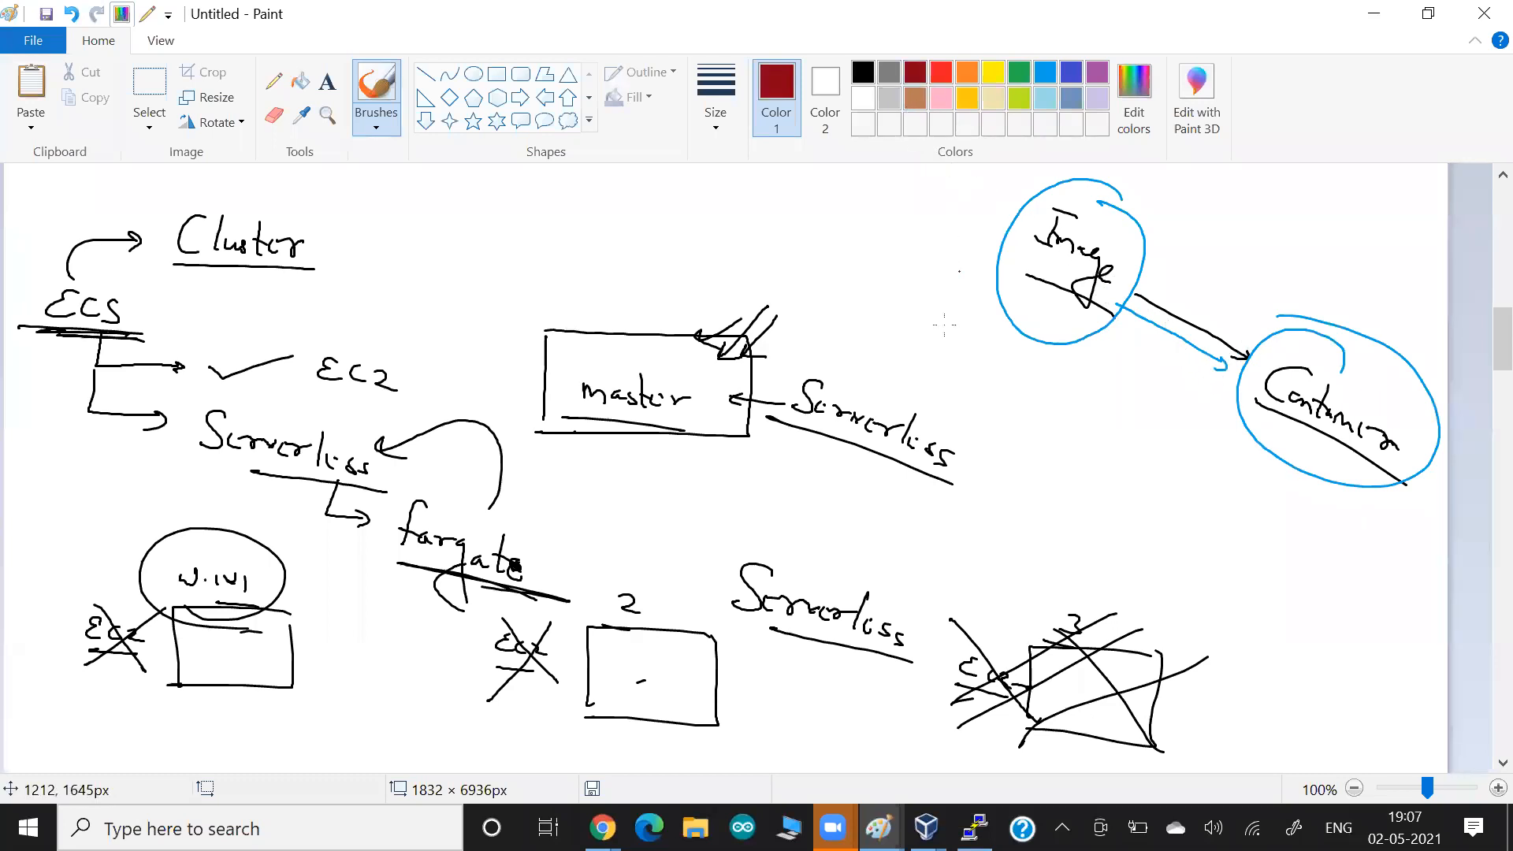
pyautogui.moveTo(897, 280); pyautogui.dragTo(934, 291)
pyautogui.moveTo(902, 285)
pyautogui.mouseDown()
pyautogui.moveTo(889, 319)
pyautogui.moveTo(916, 337)
pyautogui.mouseUp()
pyautogui.moveTo(942, 313)
pyautogui.mouseDown()
pyautogui.moveTo(938, 341)
pyautogui.moveTo(958, 342)
pyautogui.moveTo(887, 334)
pyautogui.moveTo(949, 401)
pyautogui.moveTo(1016, 386)
pyautogui.moveTo(1028, 347)
pyautogui.mouseUp()
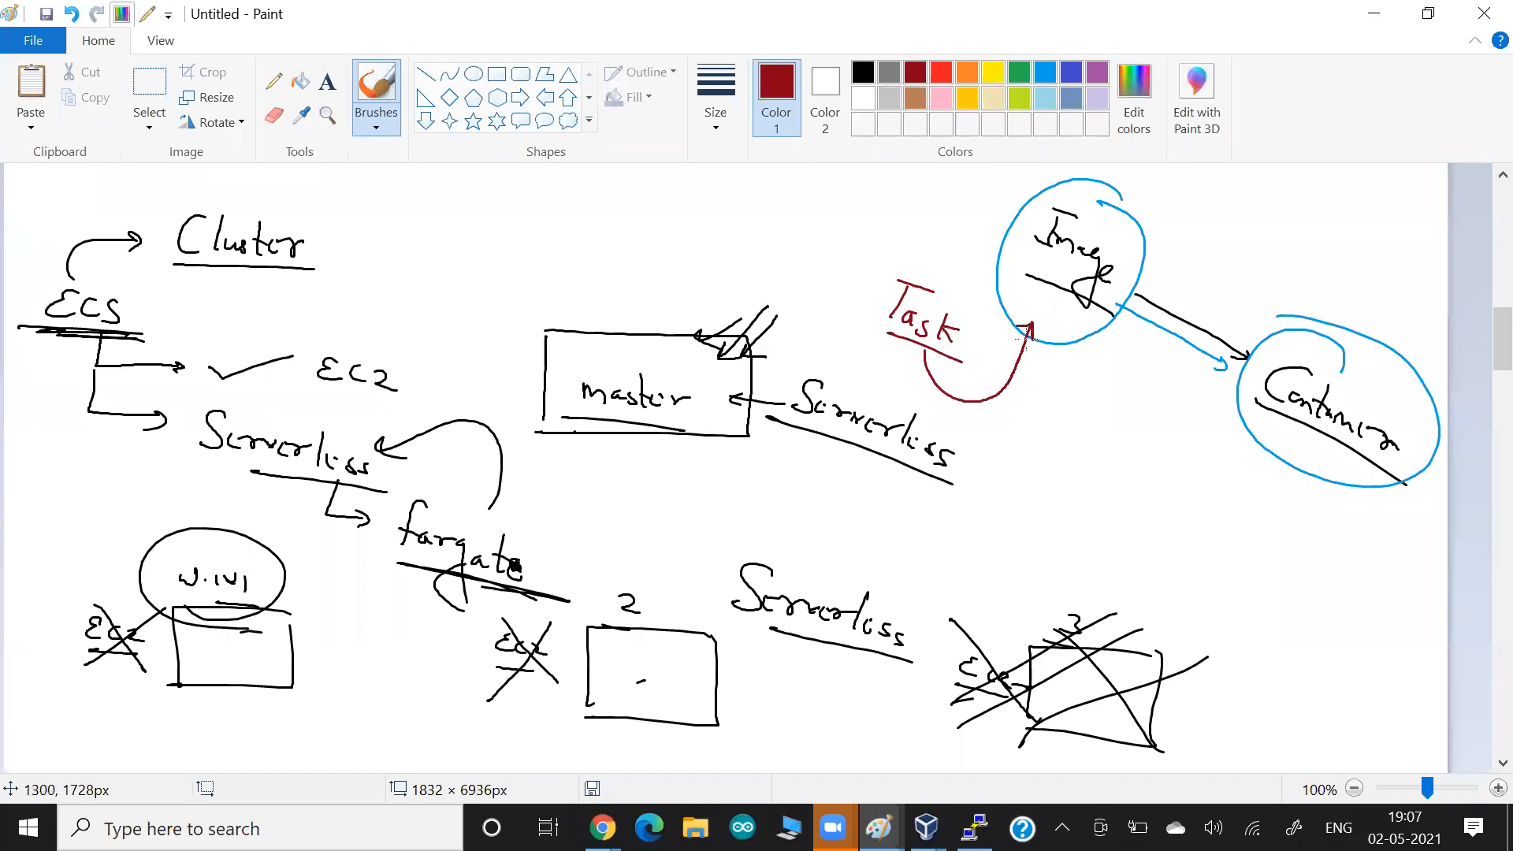
# Underline Image and Container in dark red, and draw a circle around Task.
pyautogui.moveTo(1125, 326); pyautogui.dragTo(1001, 265)
pyautogui.moveTo(1238, 401); pyautogui.dragTo(1377, 487)
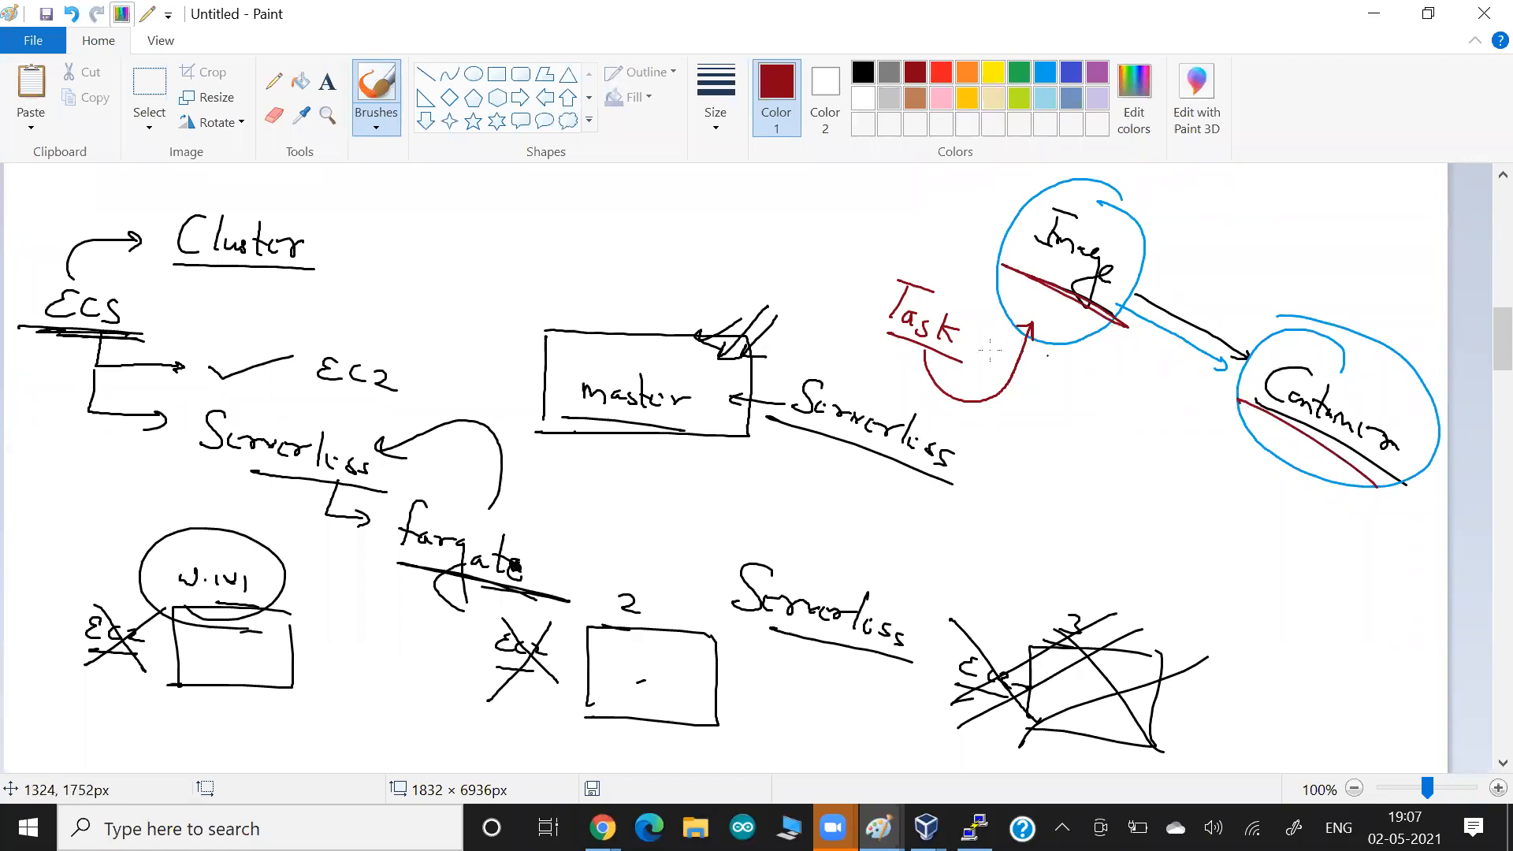
pyautogui.moveTo(906, 355); pyautogui.dragTo(929, 372)
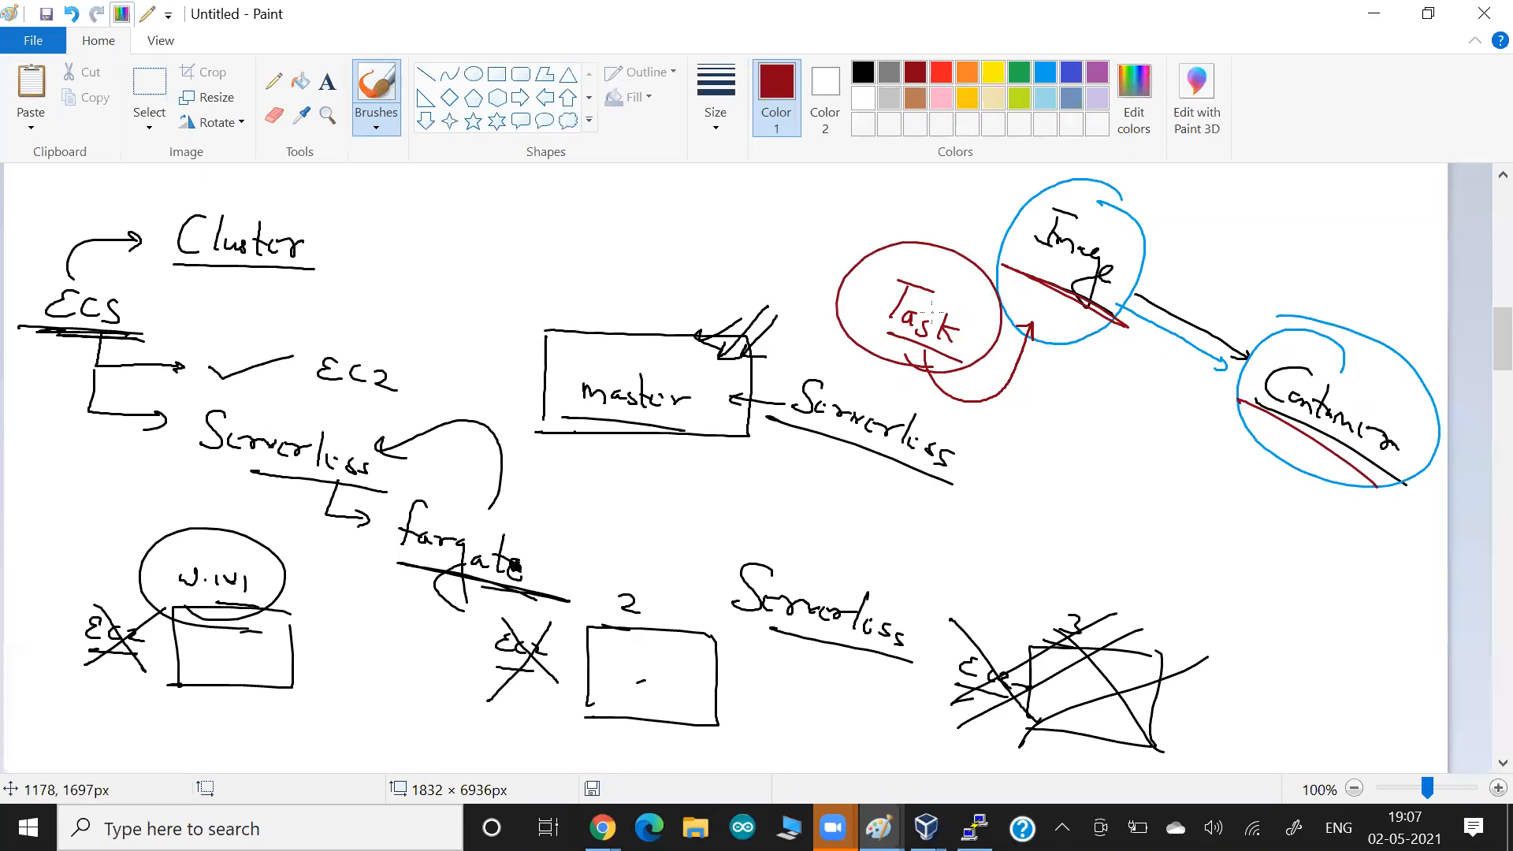
# Switch back to the AWS console and examine the task list of the mycluster-serverless-fargate cluster.
pyautogui.hotkey('alt', 'Tab')
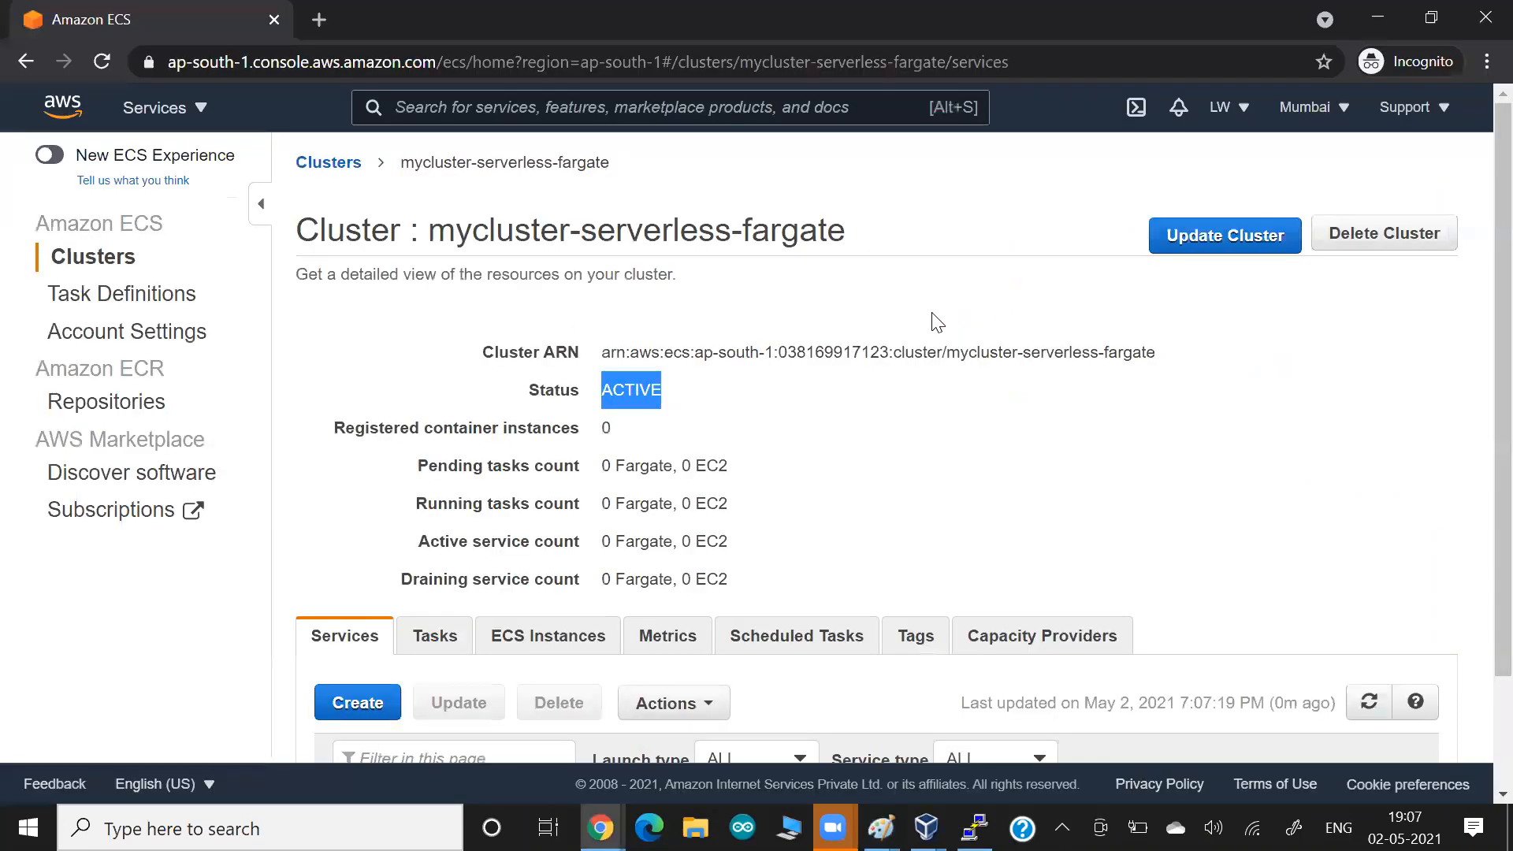
pyautogui.scroll(-1, 425, 473)
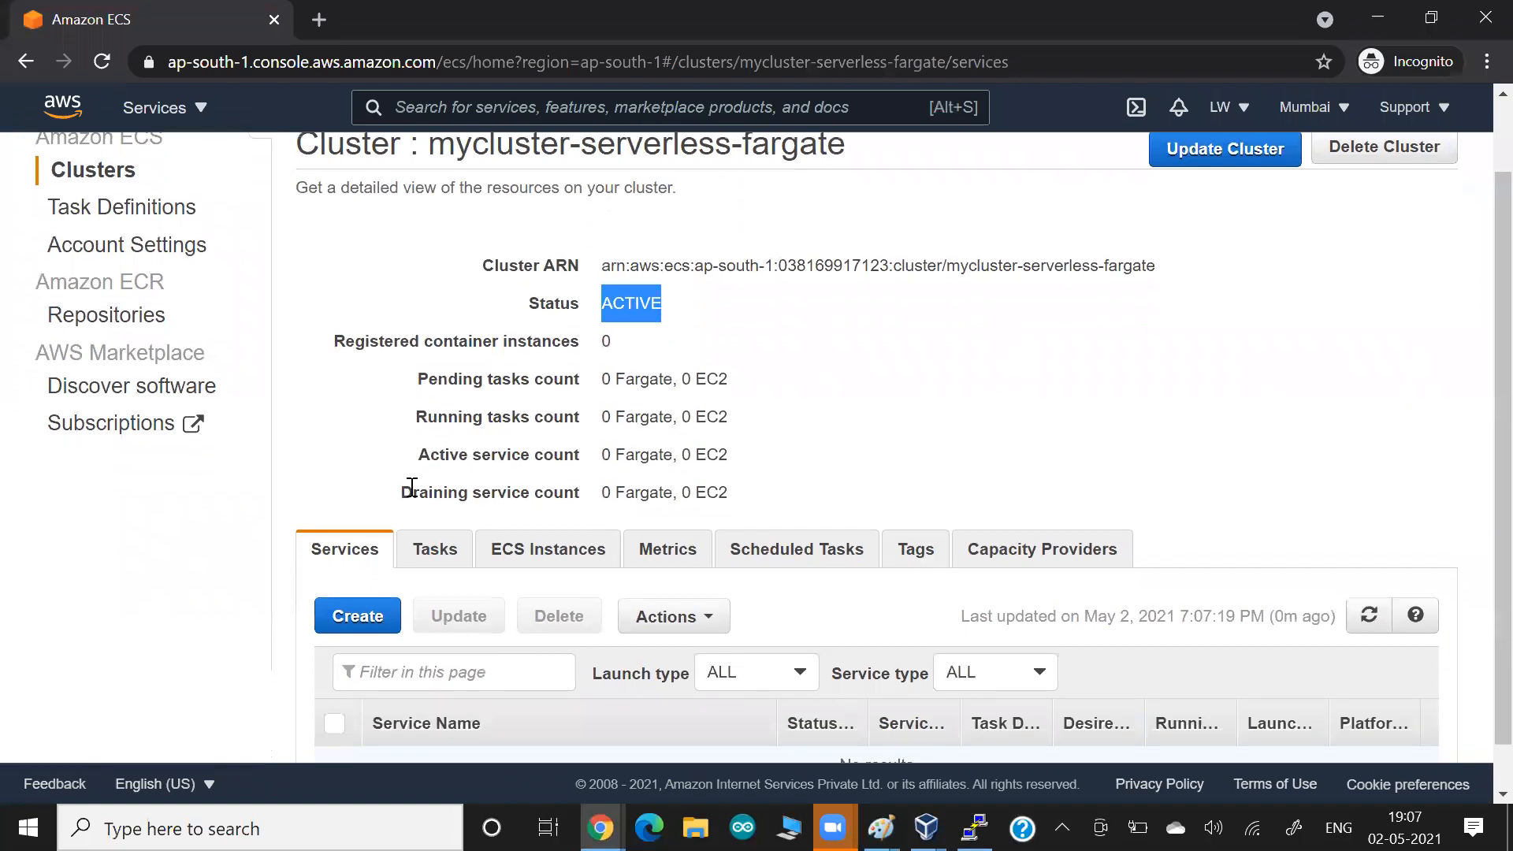
pyautogui.click(435, 551)
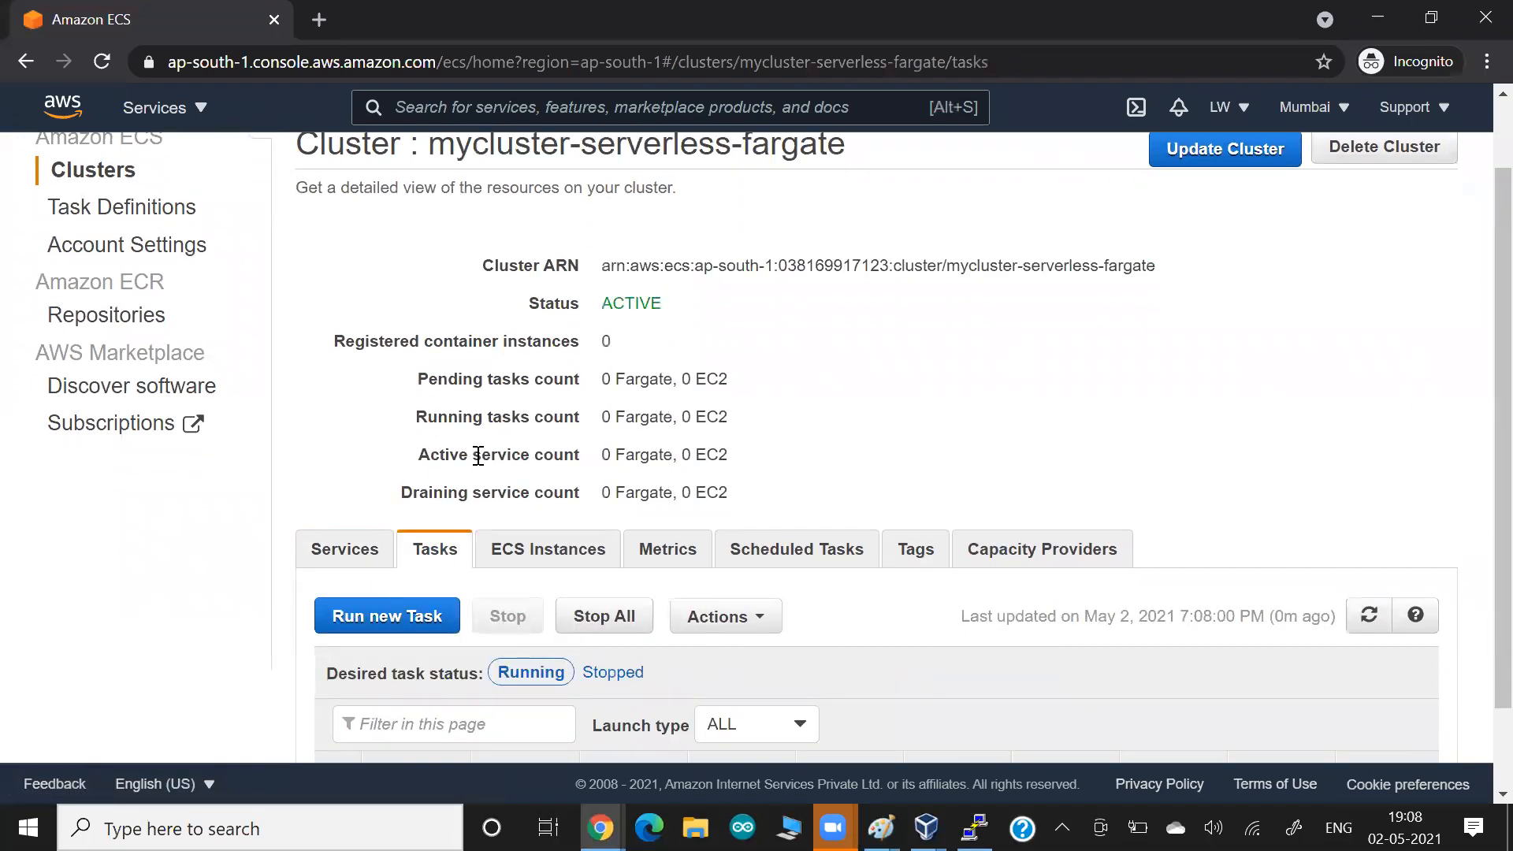
pyautogui.scroll(-1, 478, 456)
pyautogui.scroll(1, 479, 465)
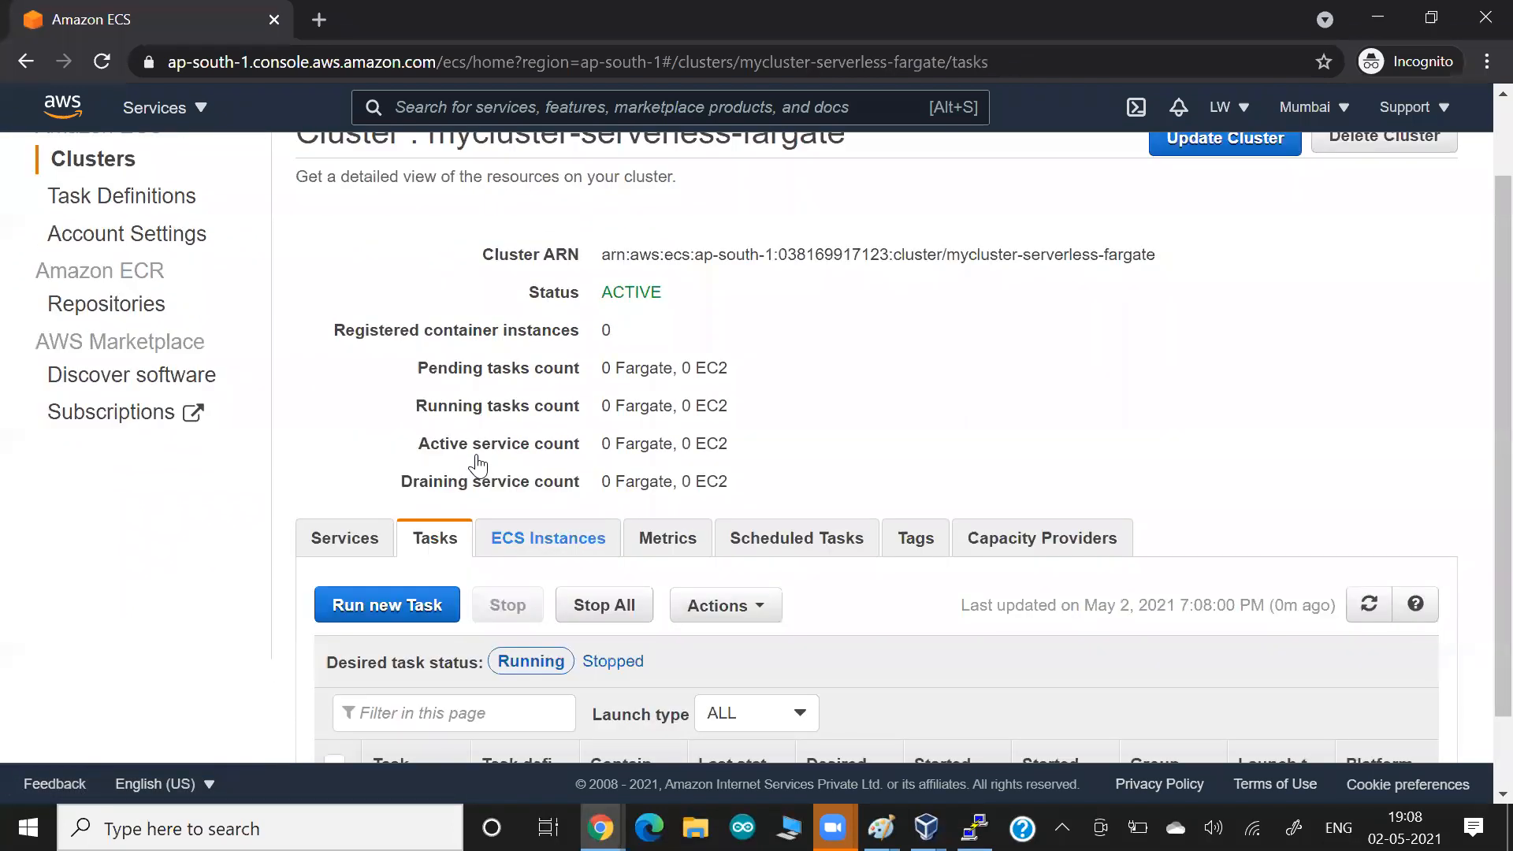
# Start a new task definition, compare the EC2 and FARGATE launch types, and choose FARGATE as the launch type compatibility.
pyautogui.scroll(1, 478, 465)
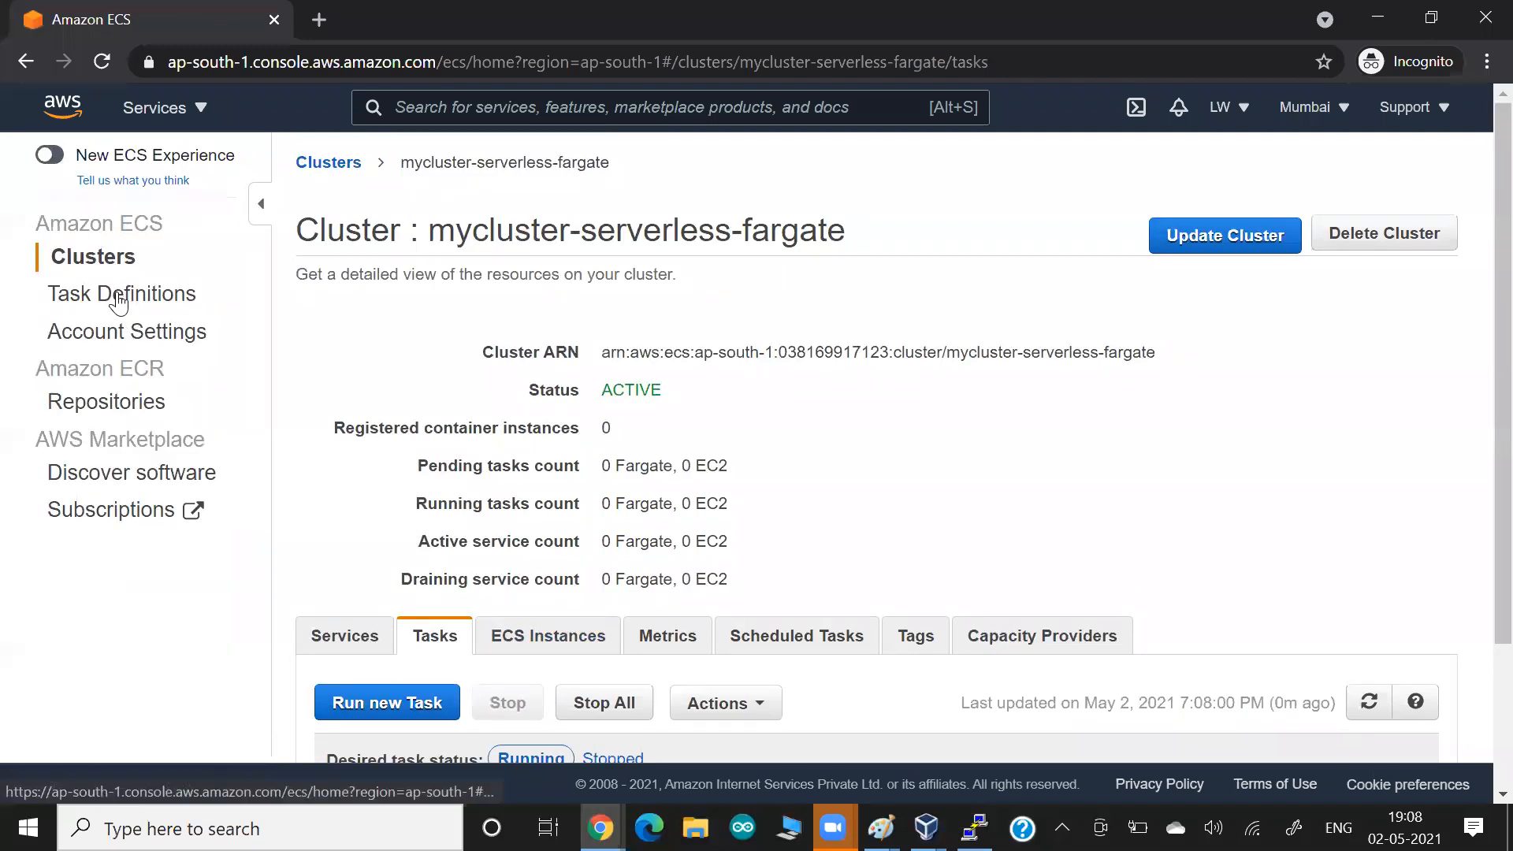
pyautogui.click(118, 301)
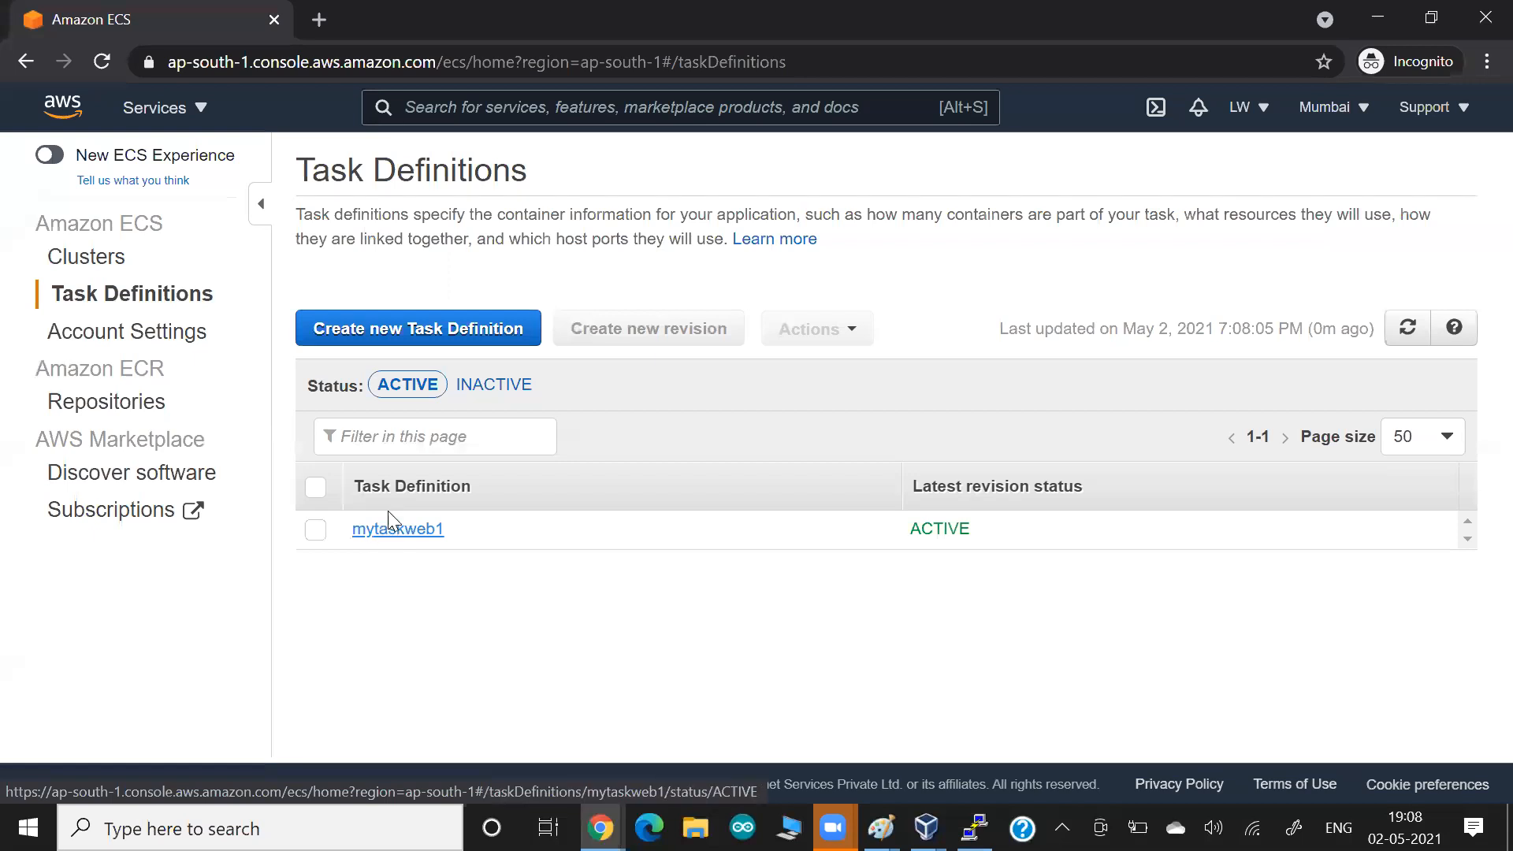
pyautogui.click(389, 335)
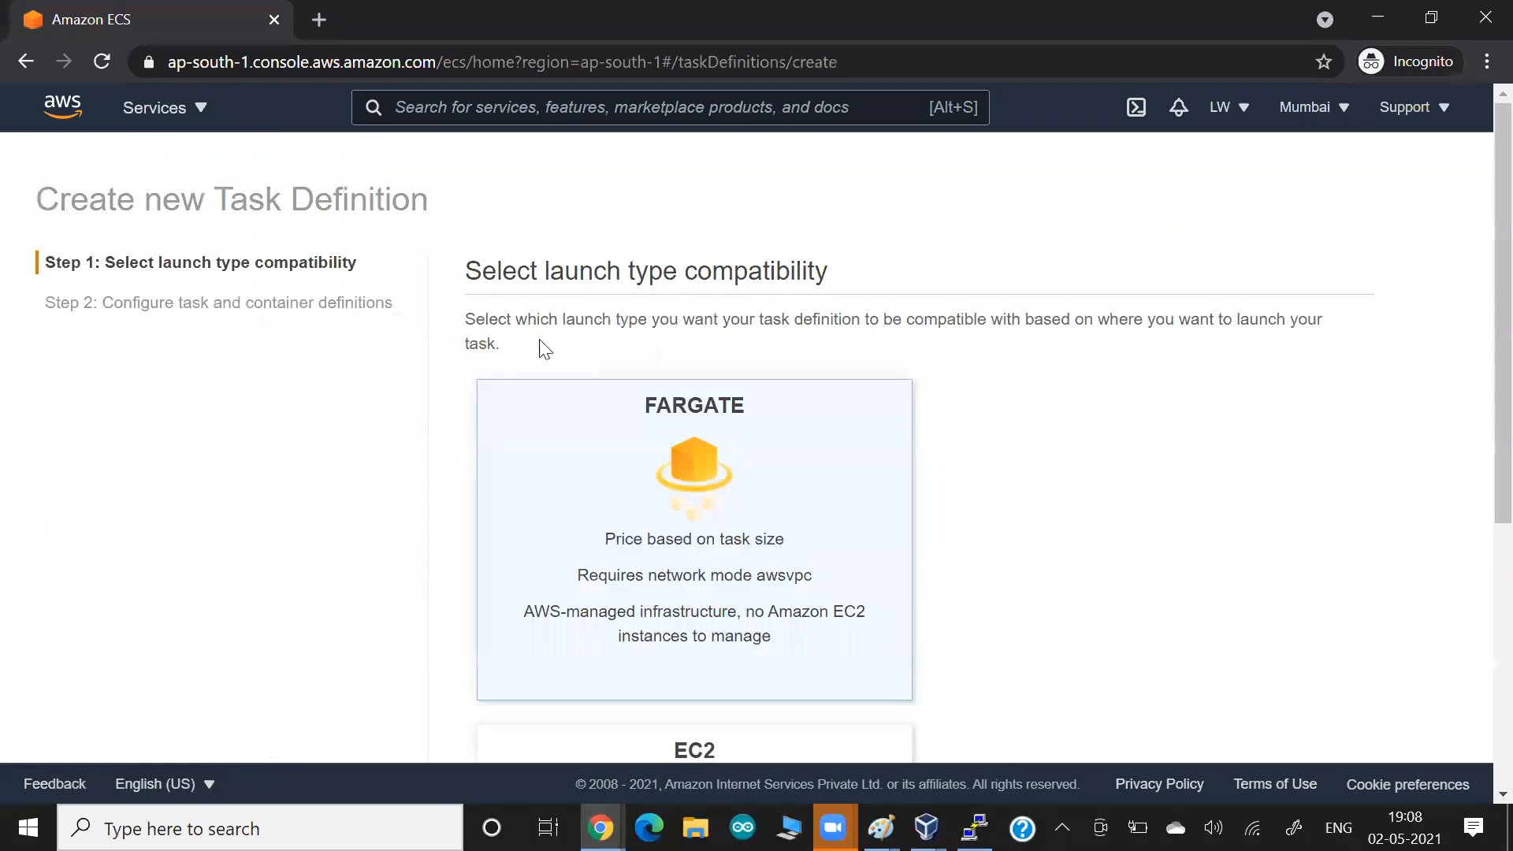
pyautogui.scroll(-2, 1042, 386)
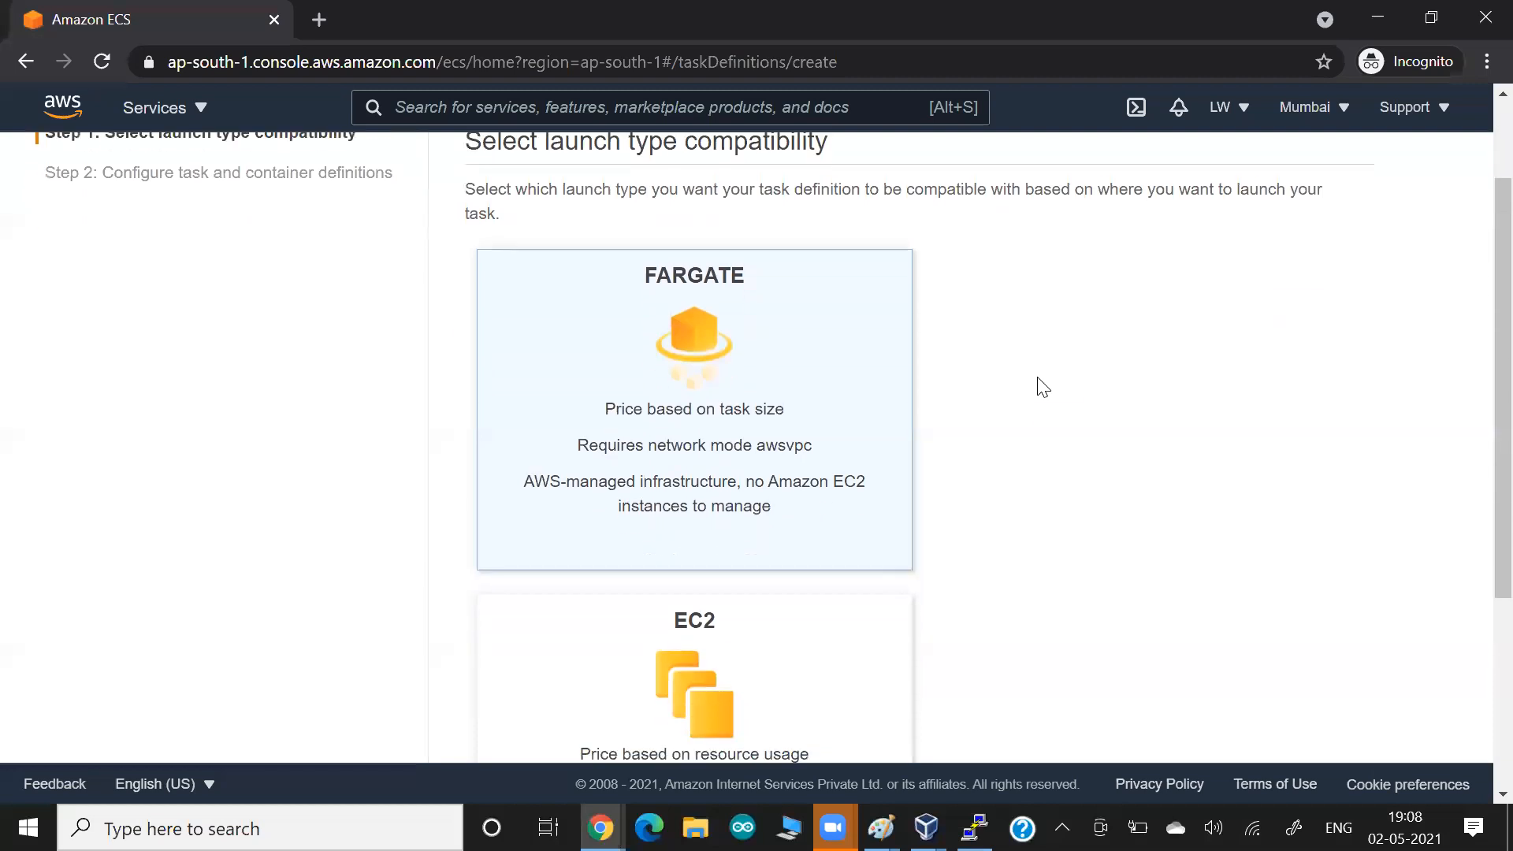
pyautogui.scroll(-1, 1043, 386)
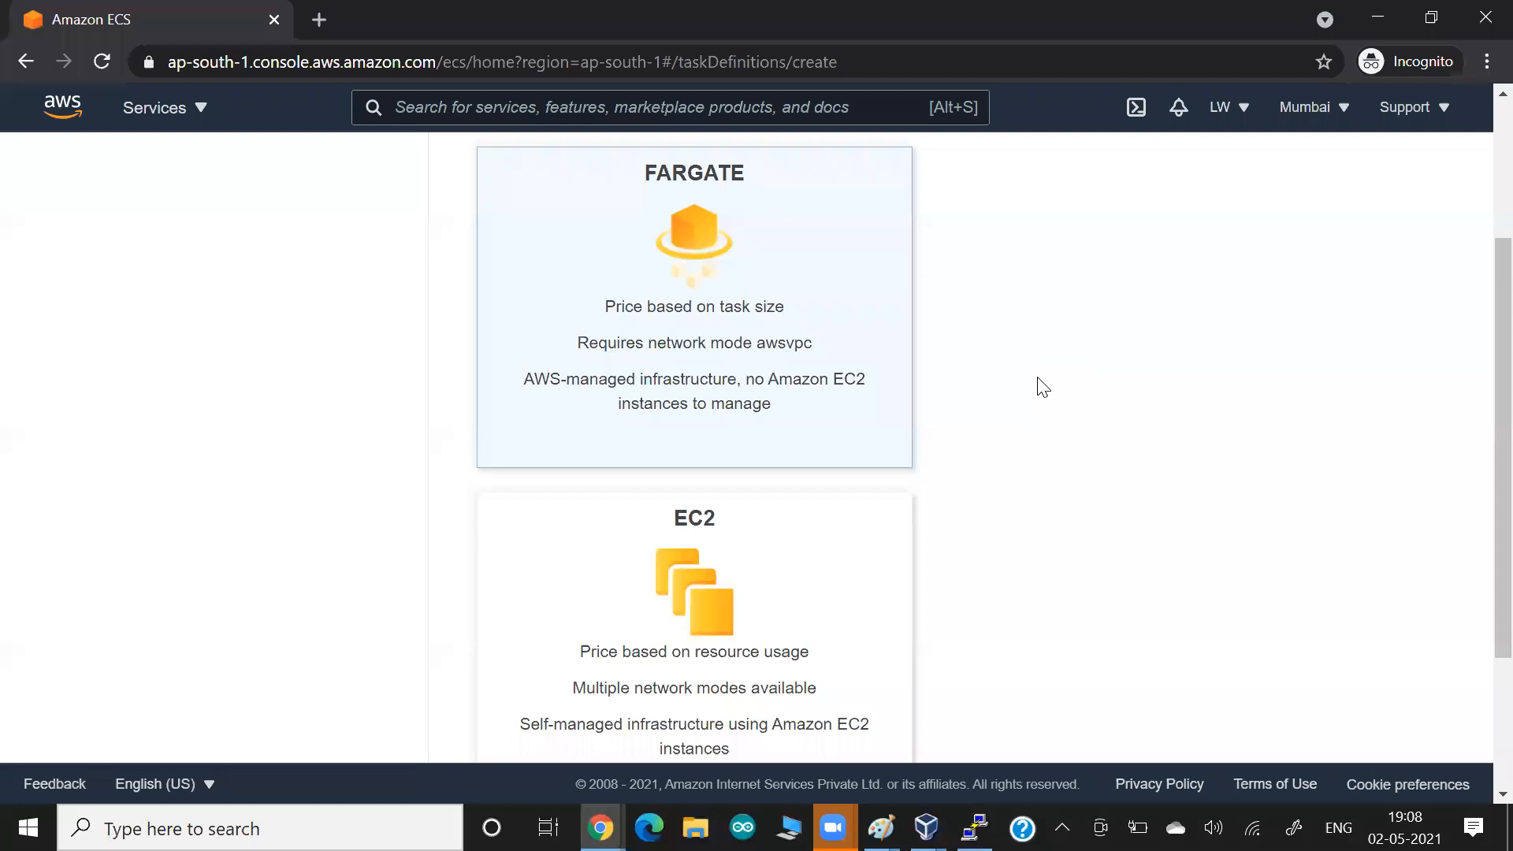
pyautogui.click(608, 612)
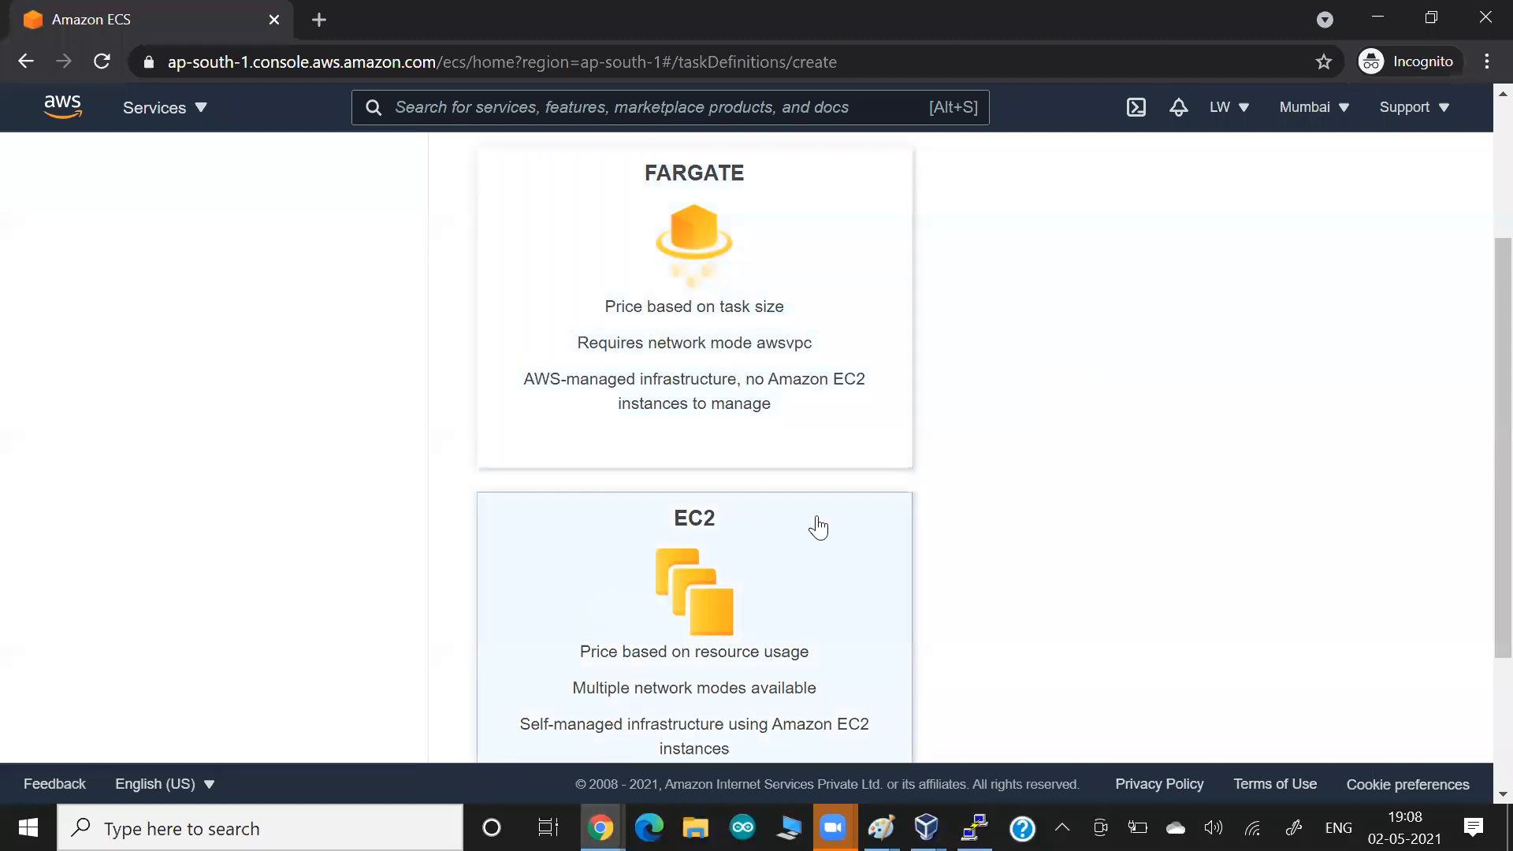
pyautogui.scroll(-1, 1067, 532)
pyautogui.scroll(-2, 1067, 532)
pyautogui.scroll(3, 1067, 532)
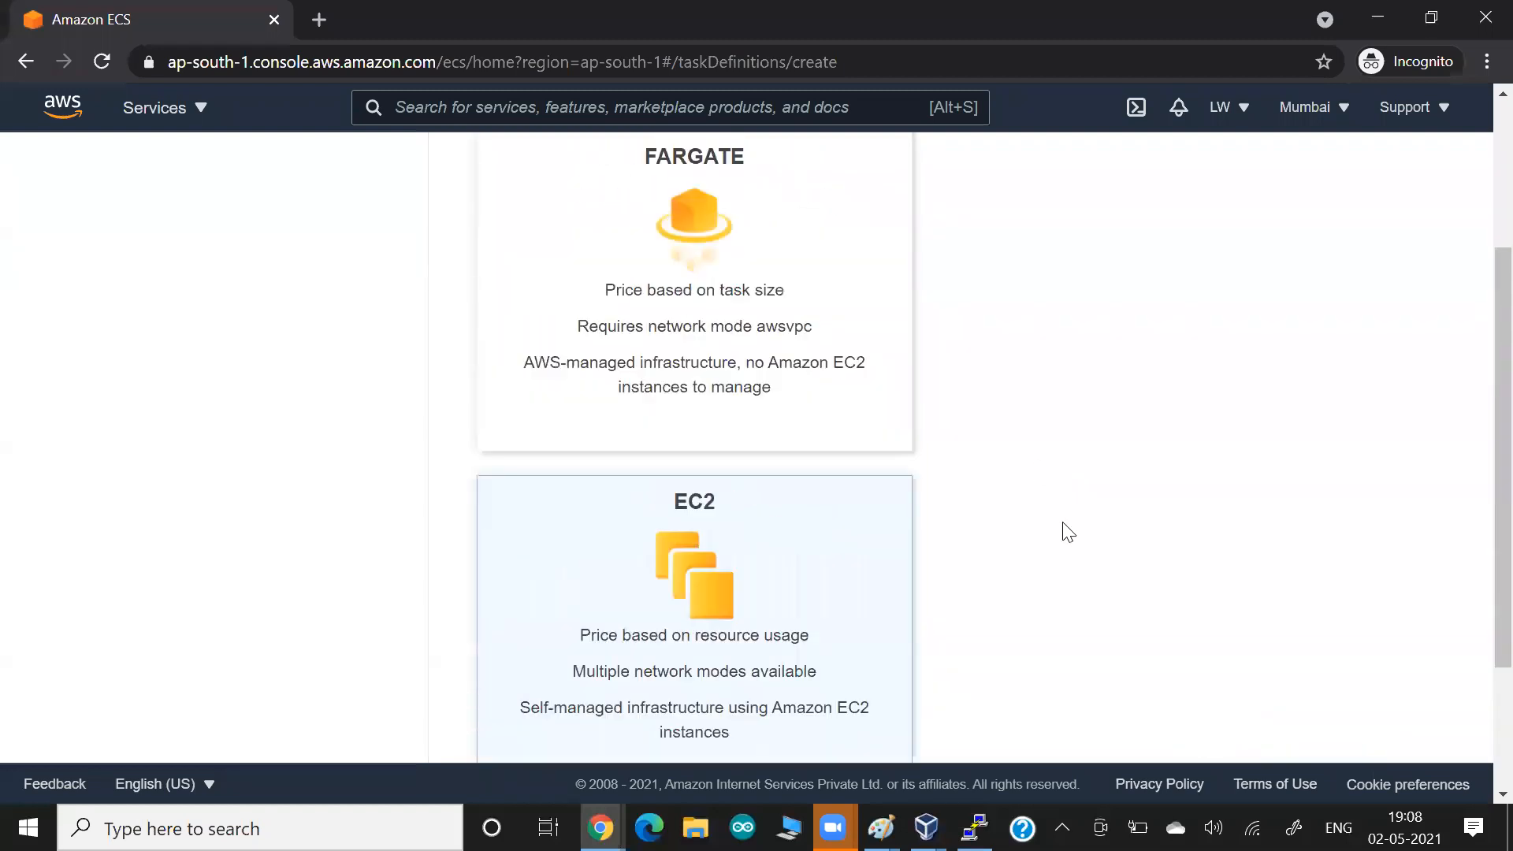
pyautogui.click(780, 441)
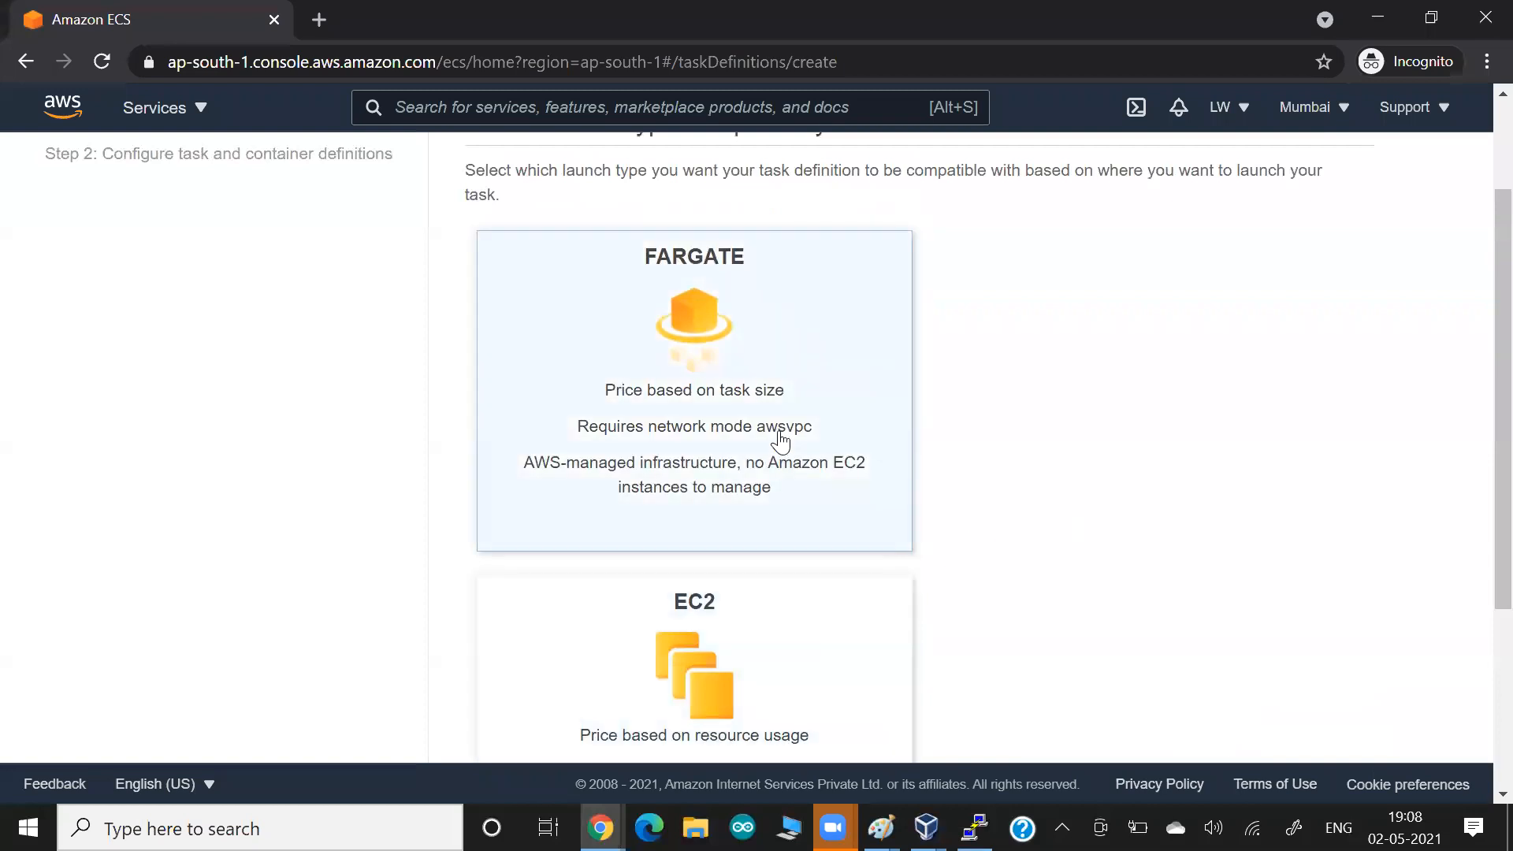
pyautogui.scroll(2, 1015, 361)
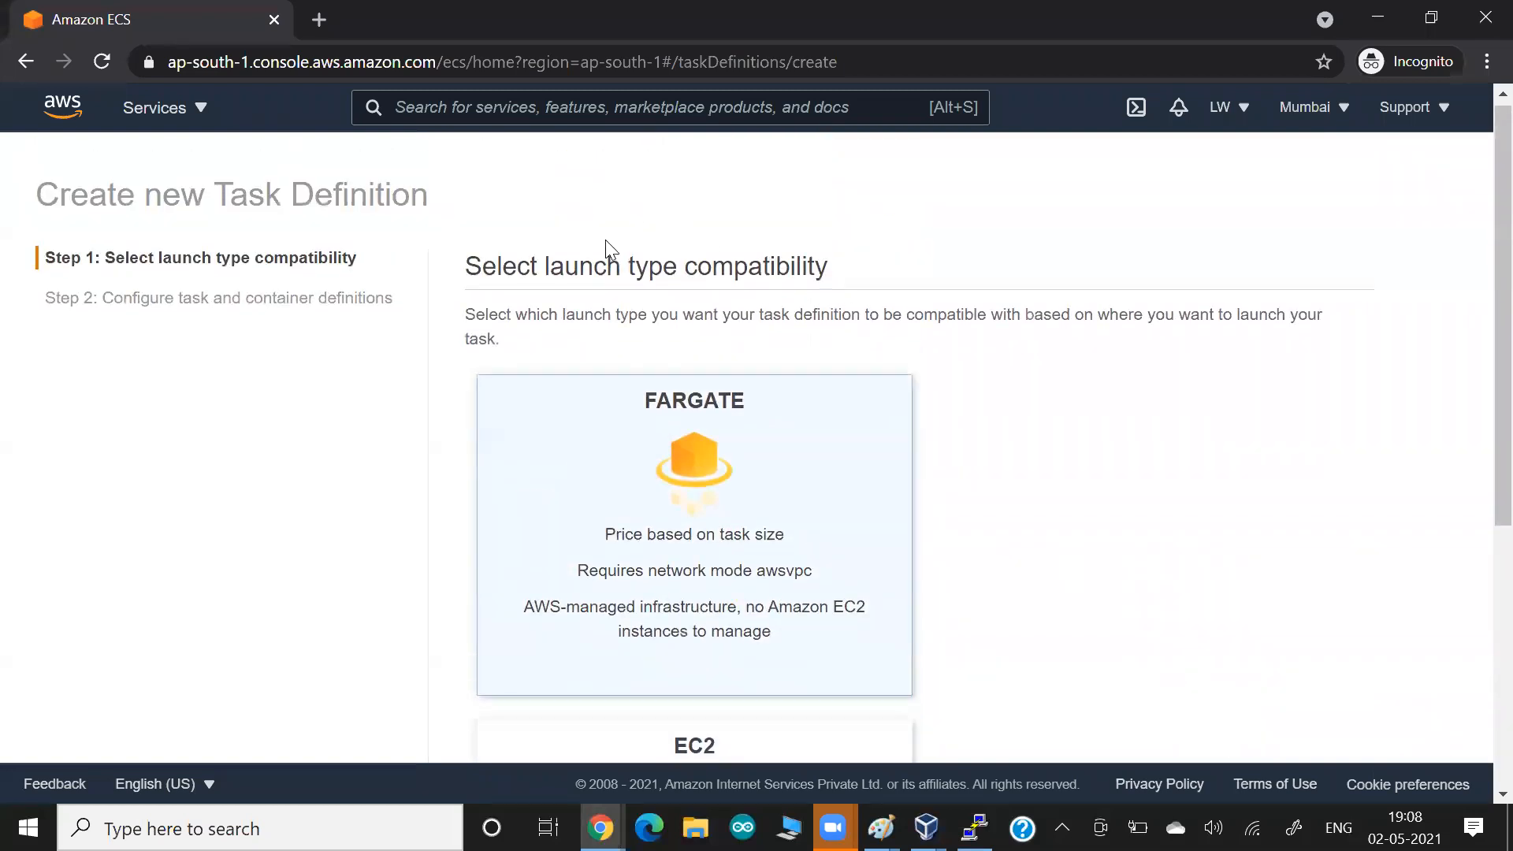
# Highlight the words launch type and compatibility in the Select launch type compatibility heading.
pyautogui.moveTo(582, 269); pyautogui.dragTo(689, 268)
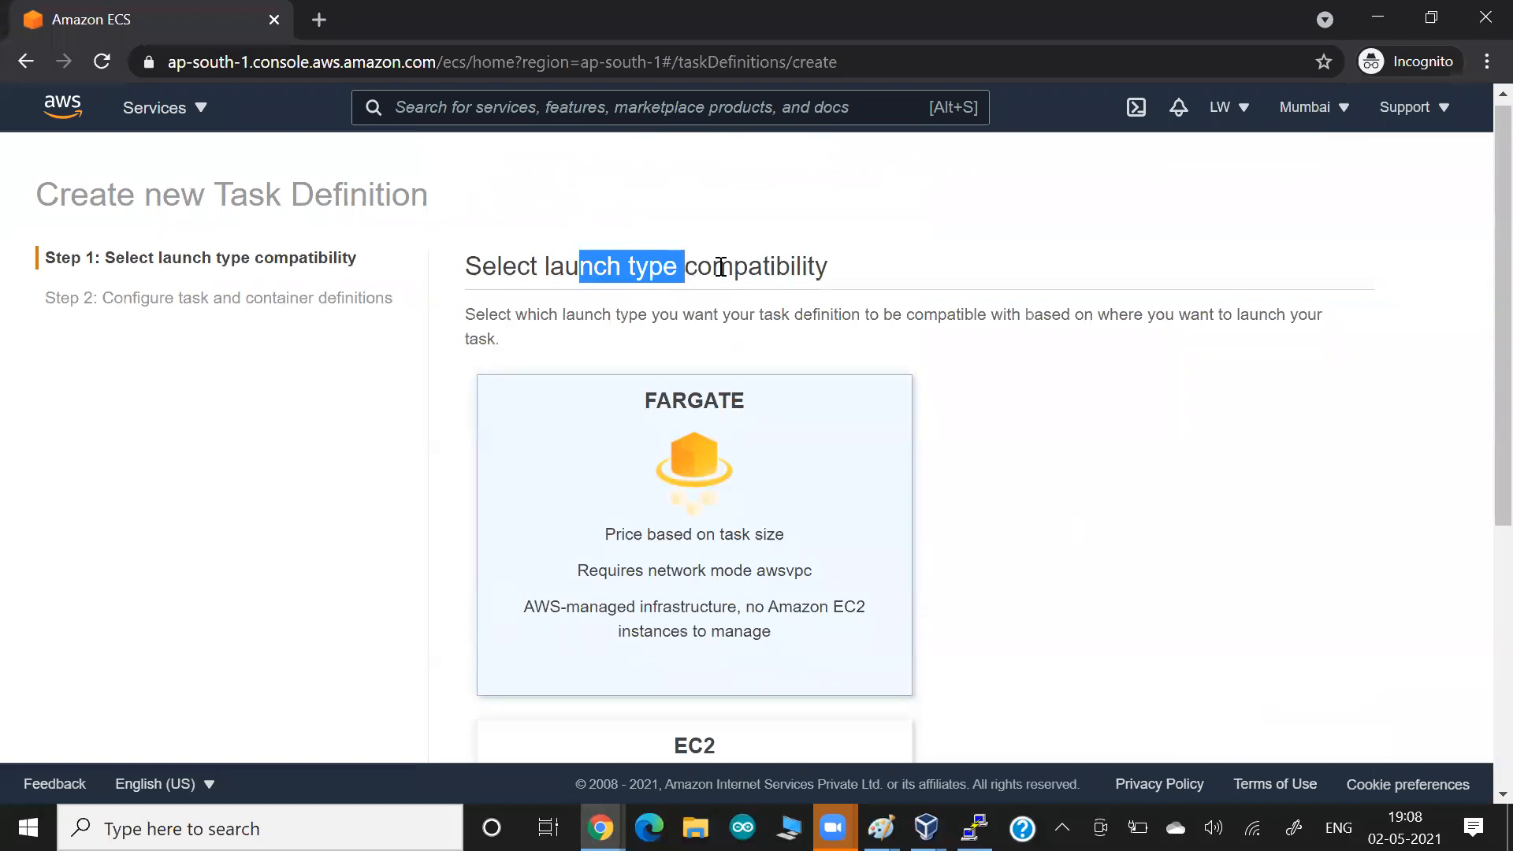
pyautogui.click(811, 270)
pyautogui.moveTo(711, 268); pyautogui.dragTo(847, 285)
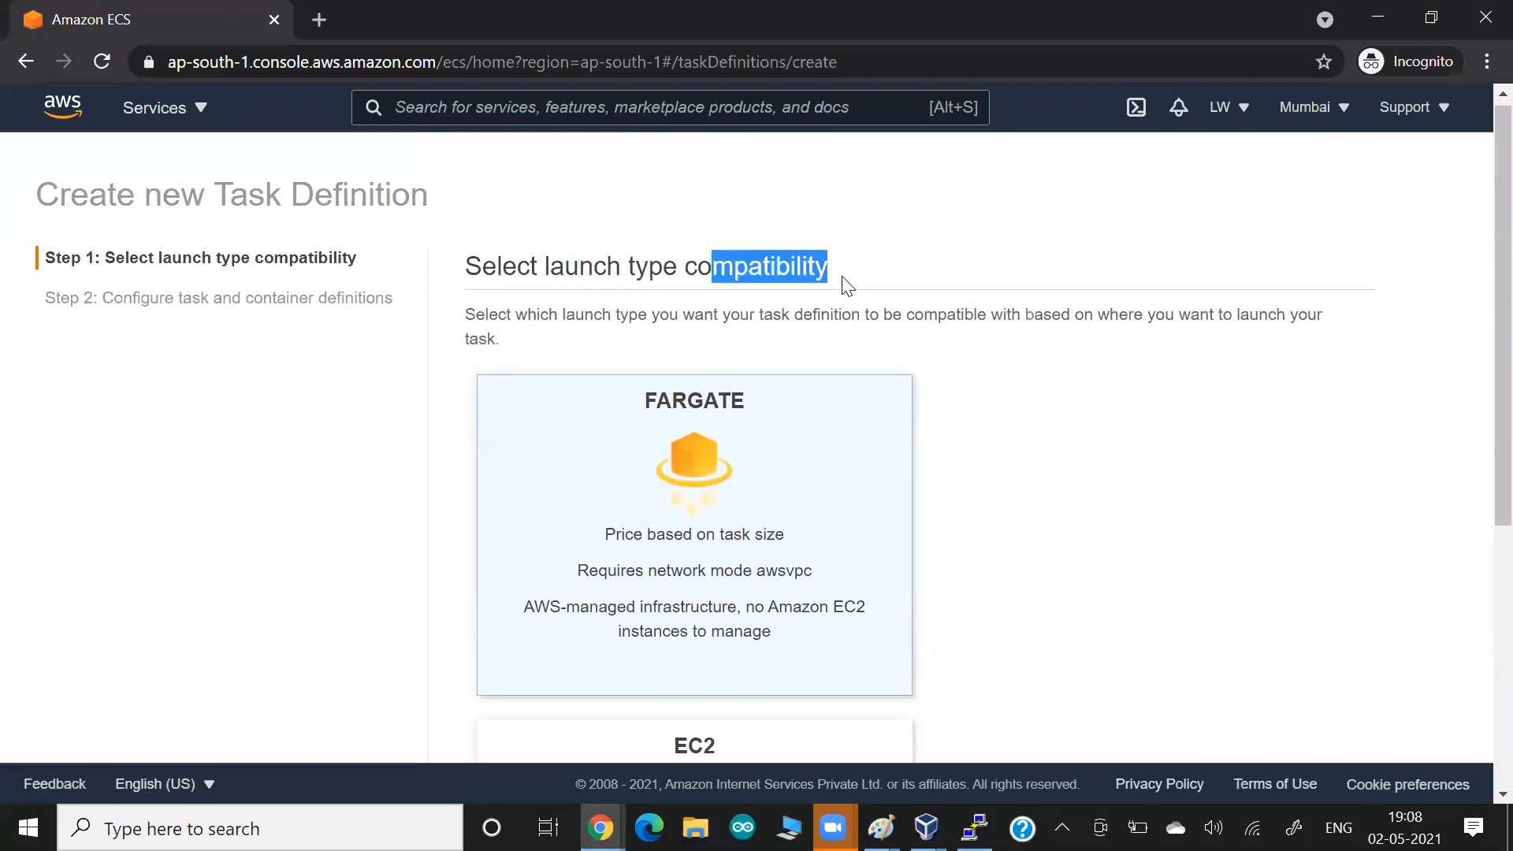
pyautogui.click(1166, 544)
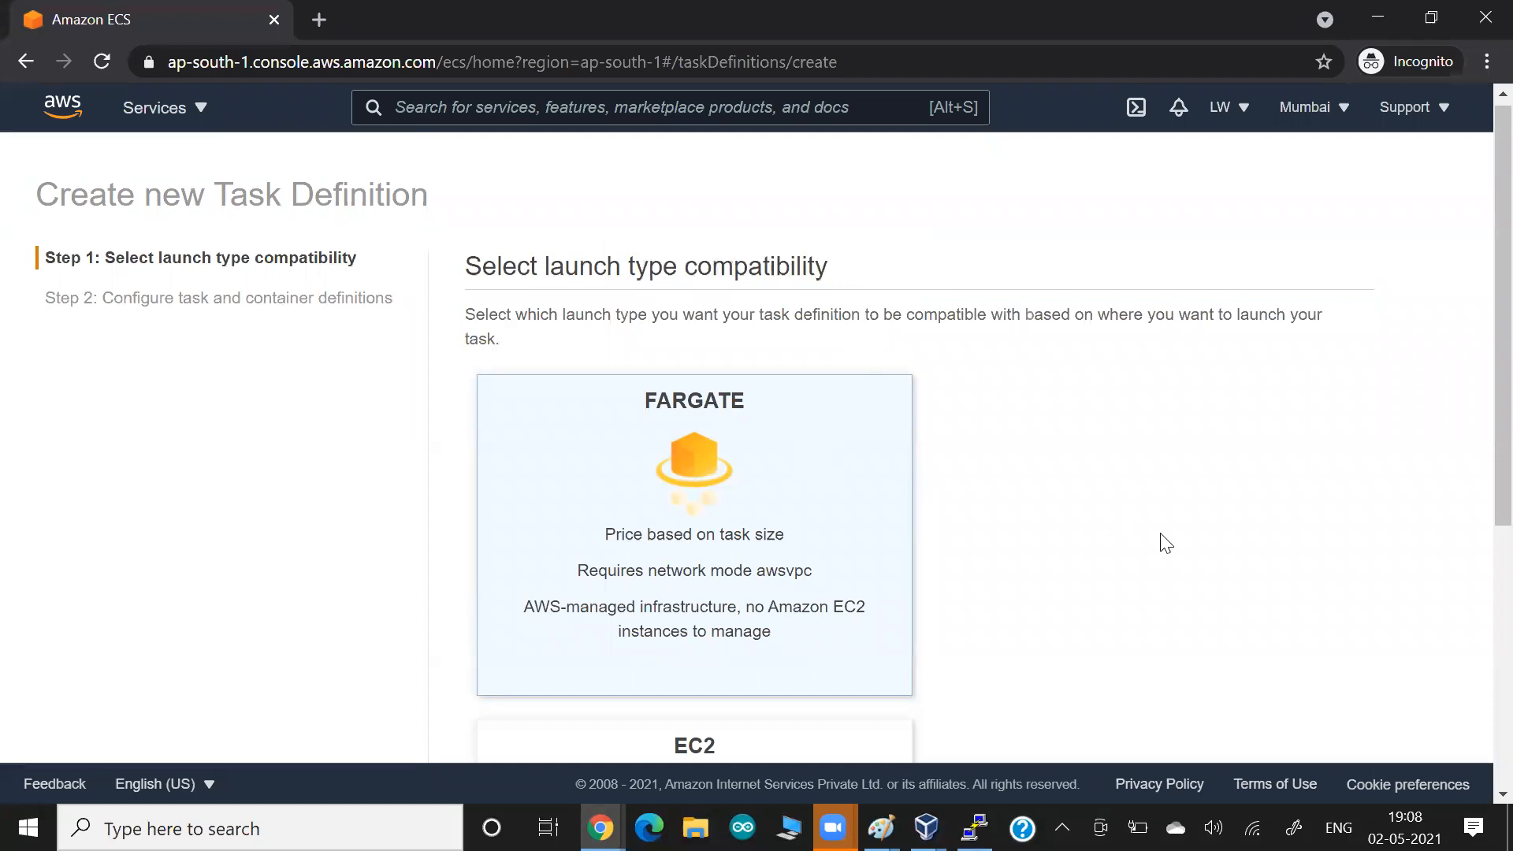
# Switch to the Google Docs document and paste the captured screenshot of the launch type selection page.
pyautogui.hotkey('alt', 'Tab')
pyautogui.hotkey('alt', 'Tab')
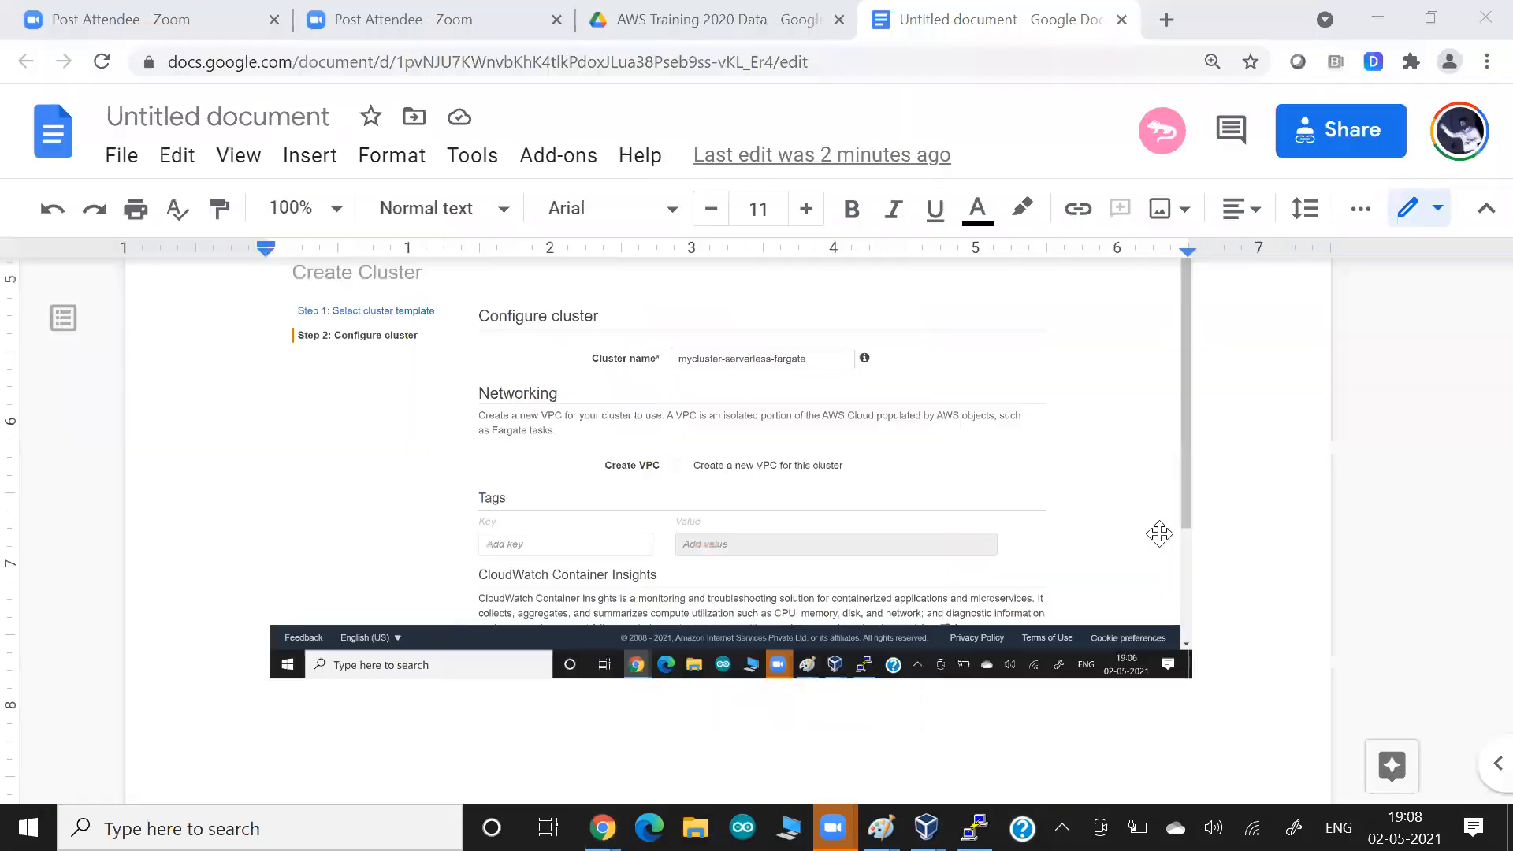
pyautogui.hotkey('ctrl', 'v')
# Switch to Paint and, on a blank area, write Code with an arrow to yaml, add five lines beneath, and circle everything in dark red.
pyautogui.hotkey('alt', 'Tab')
pyautogui.hotkey('alt', 'Tab')
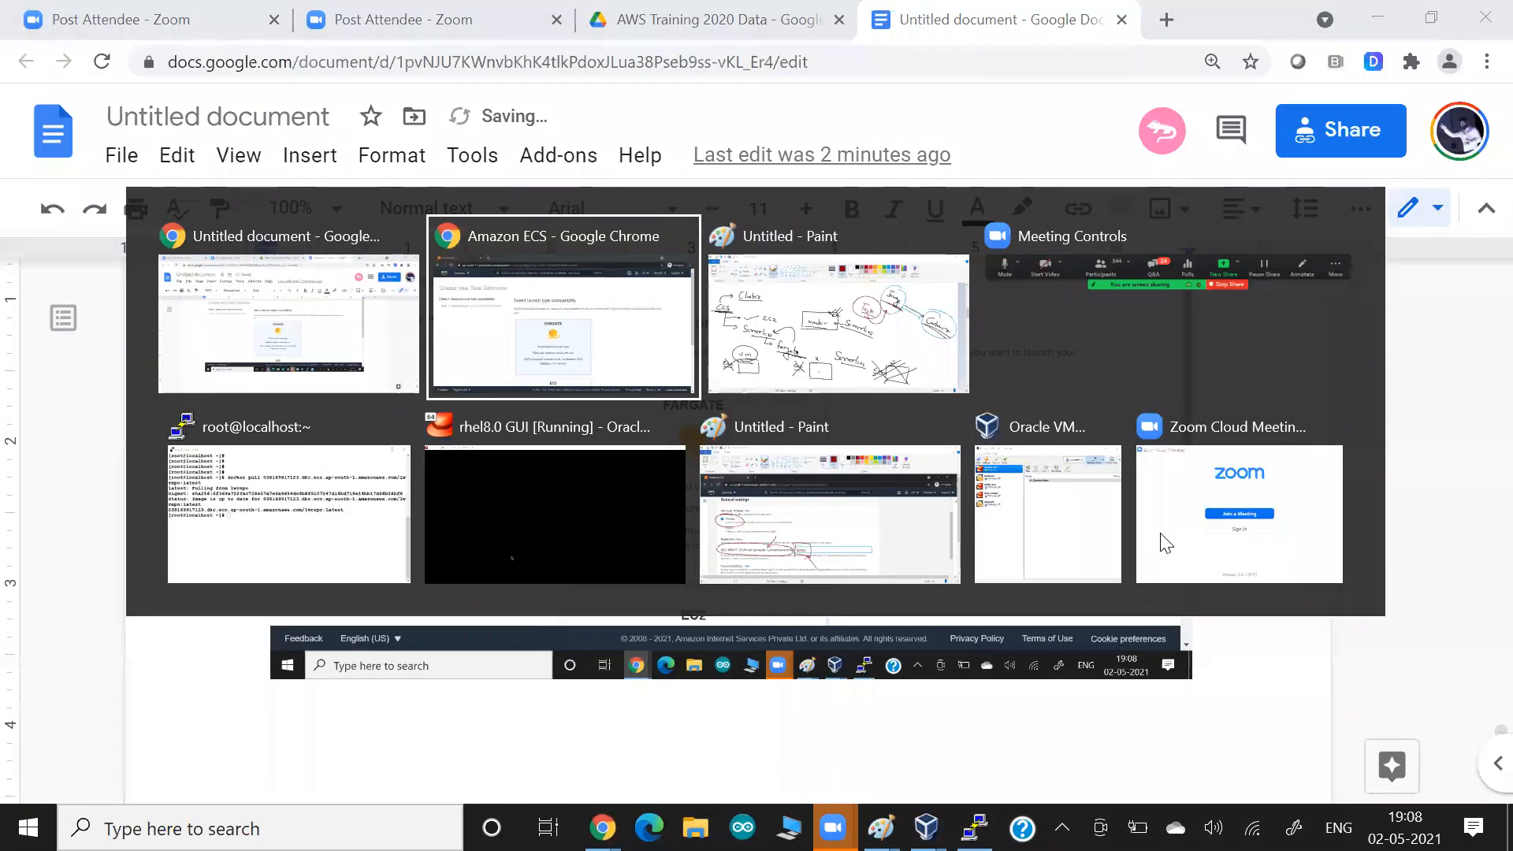
pyautogui.scroll(-10, 1160, 533)
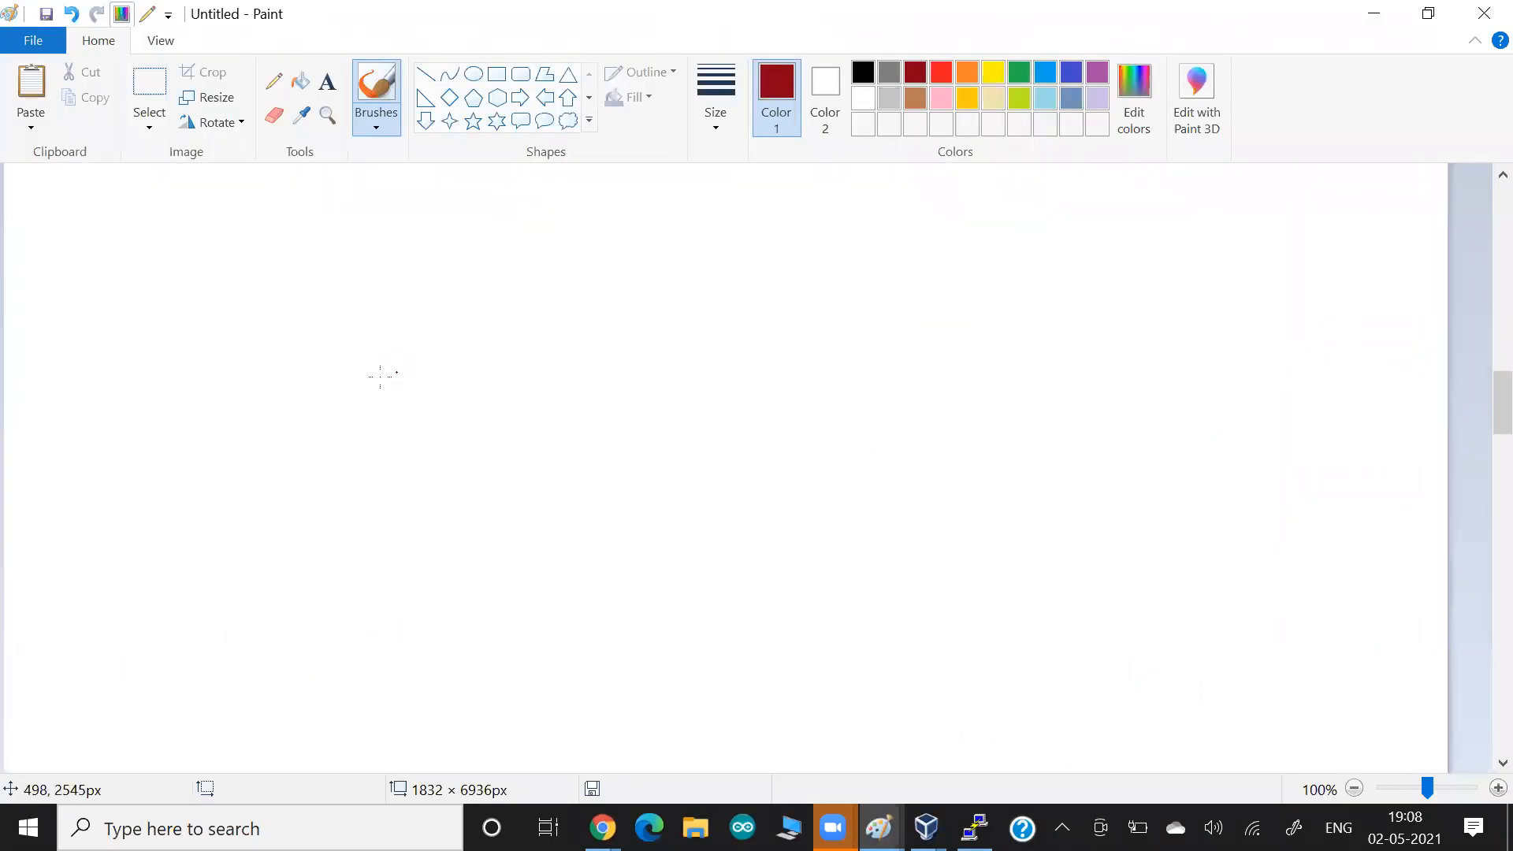
pyautogui.moveTo(312, 369)
pyautogui.mouseDown()
pyautogui.moveTo(285, 372)
pyautogui.moveTo(299, 401)
pyautogui.mouseUp()
pyautogui.moveTo(301, 388); pyautogui.dragTo(362, 400)
pyautogui.moveTo(302, 410)
pyautogui.mouseDown()
pyautogui.moveTo(381, 415)
pyautogui.moveTo(351, 442)
pyautogui.moveTo(357, 471)
pyautogui.moveTo(432, 472)
pyautogui.moveTo(432, 447)
pyautogui.mouseUp()
pyautogui.moveTo(364, 478)
pyautogui.mouseDown()
pyautogui.moveTo(451, 486)
pyautogui.moveTo(512, 529)
pyautogui.mouseUp()
pyautogui.moveTo(411, 540)
pyautogui.mouseDown()
pyautogui.moveTo(516, 551)
pyautogui.moveTo(512, 576)
pyautogui.mouseUp()
pyautogui.moveTo(410, 586)
pyautogui.mouseDown()
pyautogui.moveTo(485, 596)
pyautogui.moveTo(482, 626)
pyautogui.mouseUp()
pyautogui.moveTo(488, 359)
pyautogui.mouseDown()
pyautogui.moveTo(347, 271)
pyautogui.moveTo(422, 699)
pyautogui.moveTo(541, 347)
pyautogui.moveTo(463, 329)
pyautogui.mouseUp()
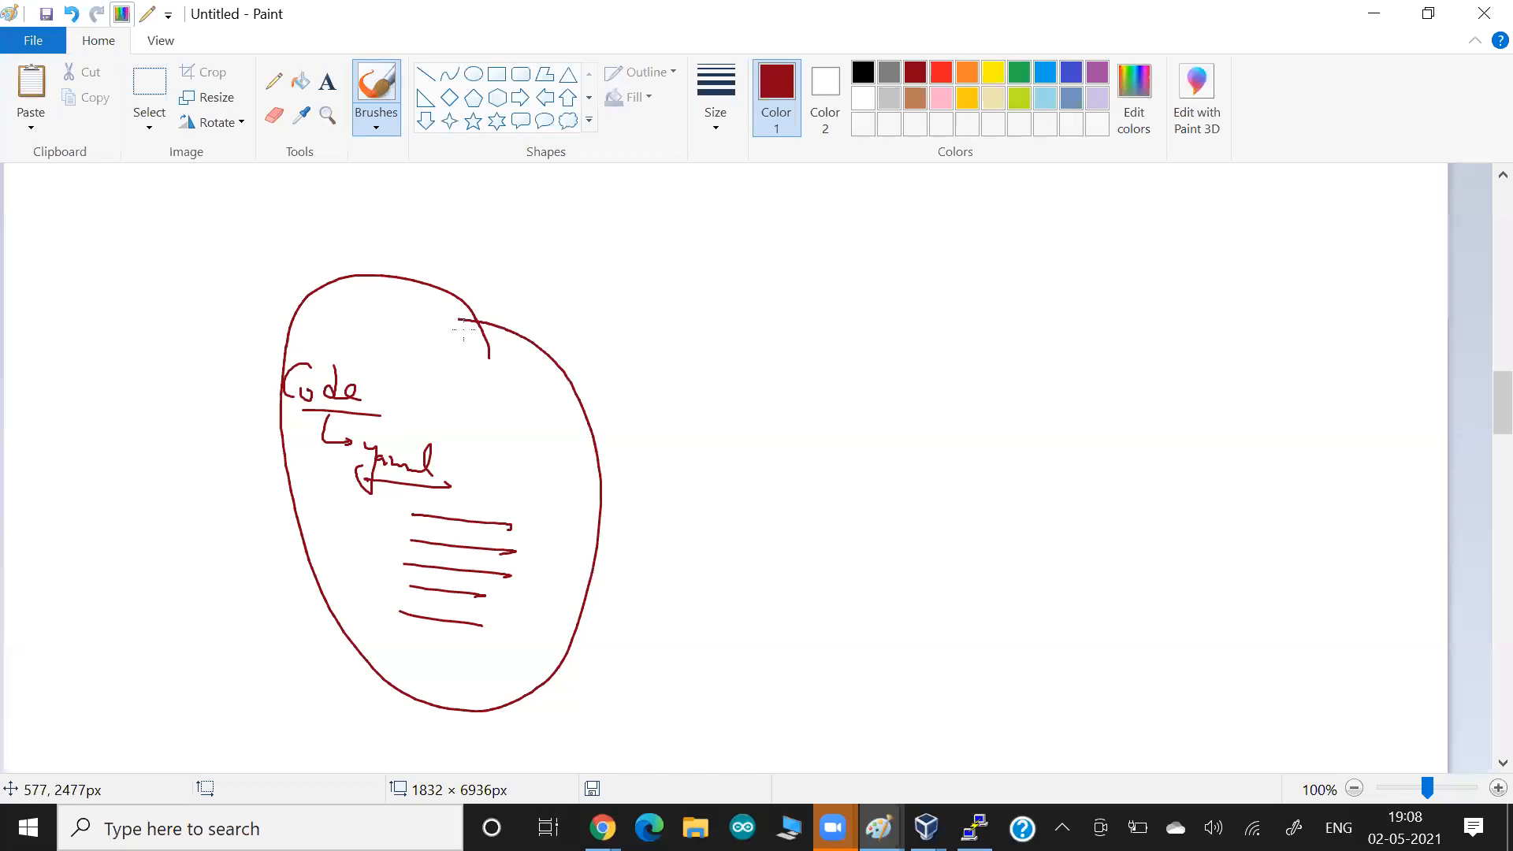
# Write an underlined Task outside the large circle and draw a short arrow pointing from it into the circle.
pyautogui.moveTo(613, 391); pyautogui.dragTo(585, 416)
pyautogui.moveTo(662, 373); pyautogui.dragTo(695, 380)
pyautogui.moveTo(664, 377)
pyautogui.mouseDown()
pyautogui.moveTo(658, 408)
pyautogui.moveTo(682, 412)
pyautogui.mouseUp()
pyautogui.moveTo(694, 403); pyautogui.dragTo(689, 415)
pyautogui.moveTo(700, 410); pyautogui.dragTo(716, 419)
pyautogui.moveTo(653, 420); pyautogui.dragTo(737, 440)
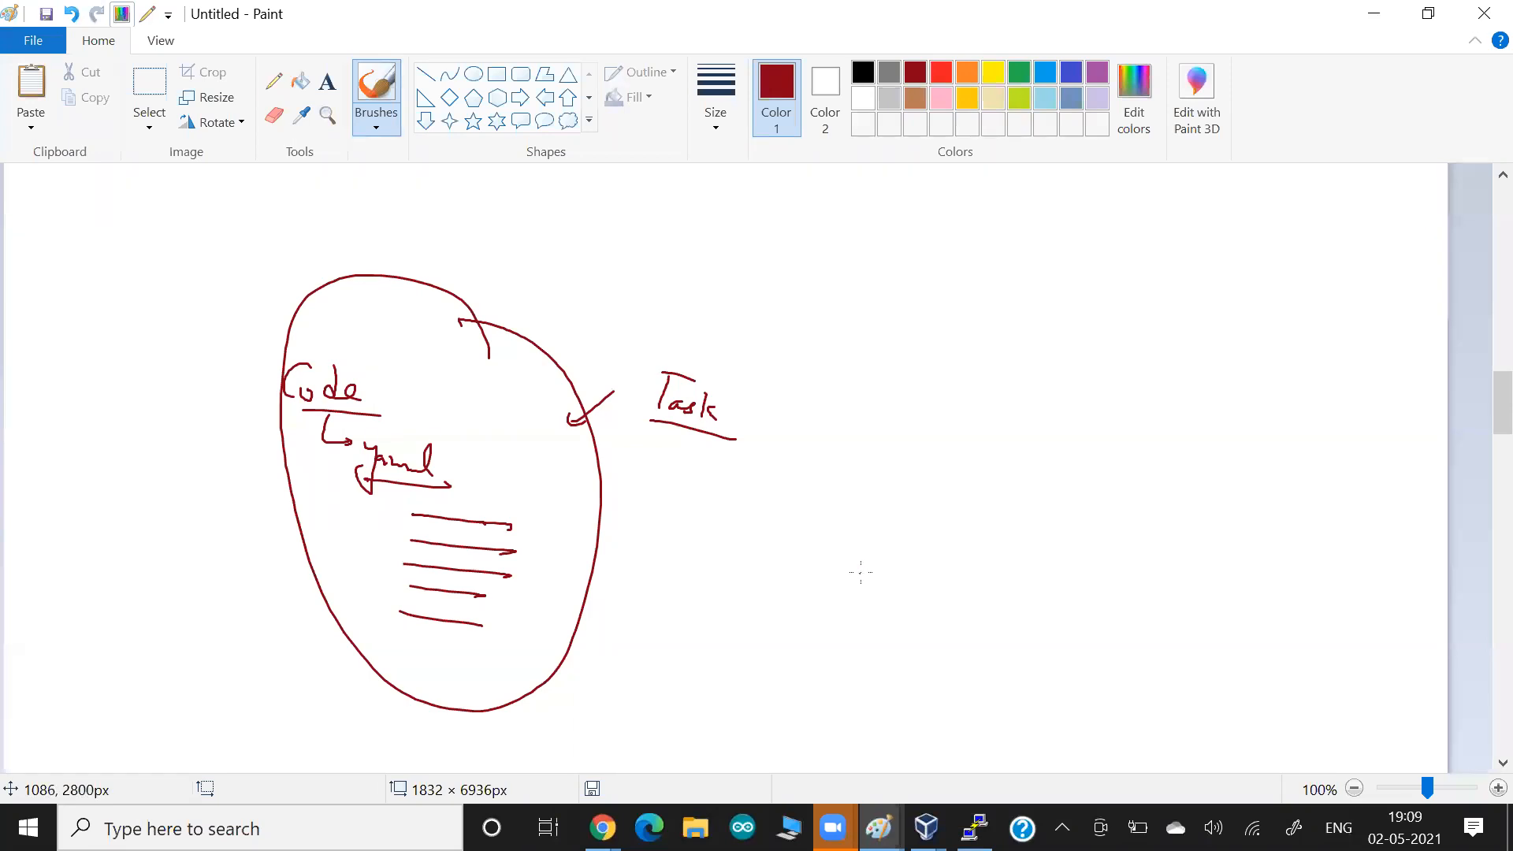
# Draw a second arrow into the large circle from a T followed by dashes, and circle the T and dashes.
pyautogui.moveTo(628, 312); pyautogui.dragTo(557, 386)
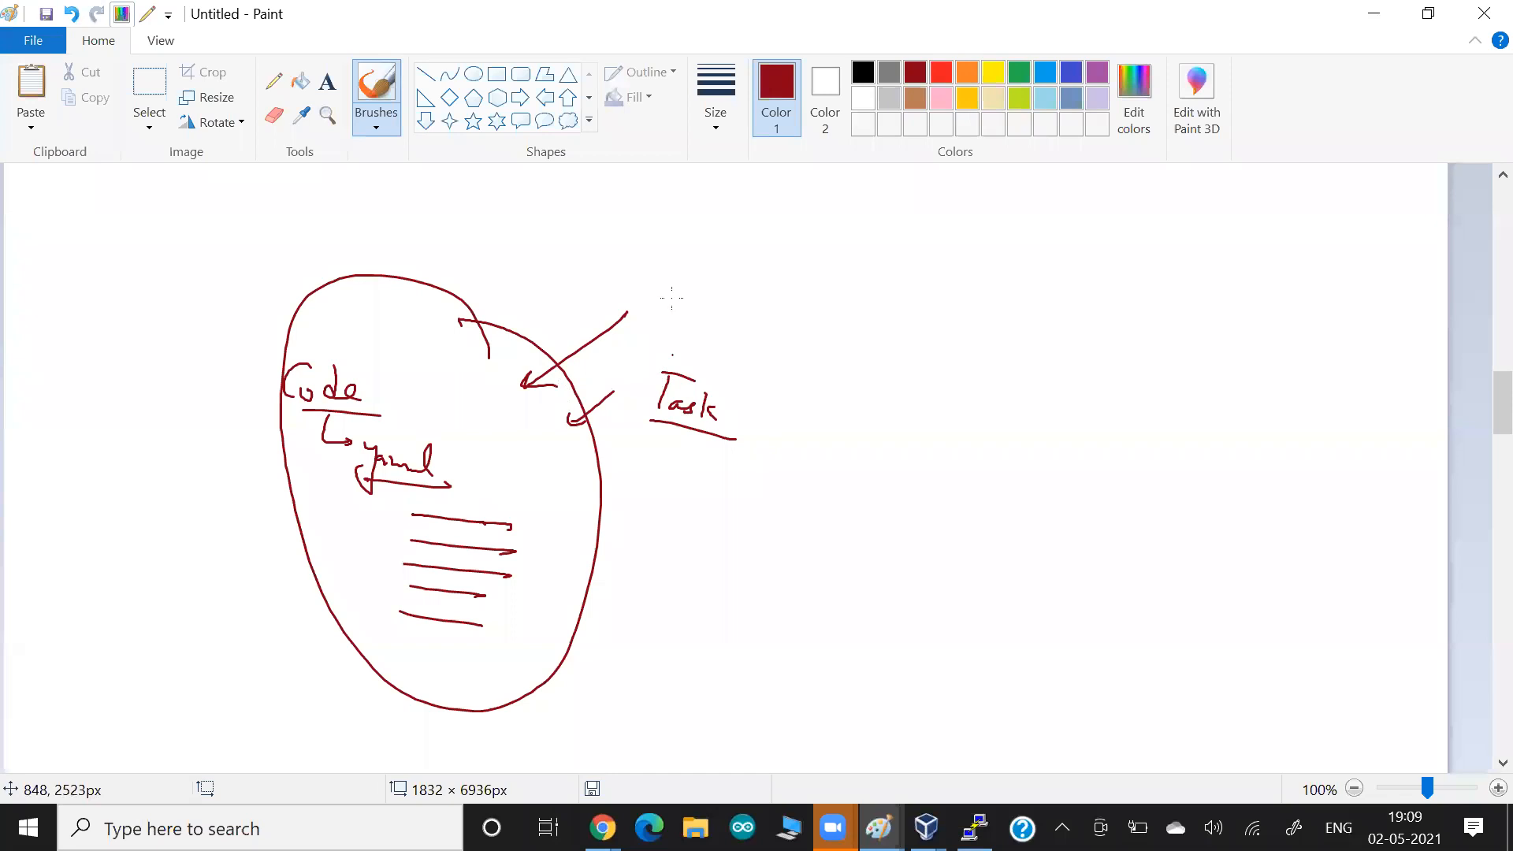
pyautogui.moveTo(611, 266)
pyautogui.mouseDown()
pyautogui.moveTo(650, 270)
pyautogui.moveTo(614, 300)
pyautogui.mouseUp()
pyautogui.moveTo(625, 302); pyautogui.dragTo(646, 305)
pyautogui.moveTo(676, 313)
pyautogui.mouseDown()
pyautogui.moveTo(708, 316)
pyautogui.moveTo(780, 248)
pyautogui.mouseUp()
pyautogui.moveTo(659, 249); pyautogui.dragTo(747, 266)
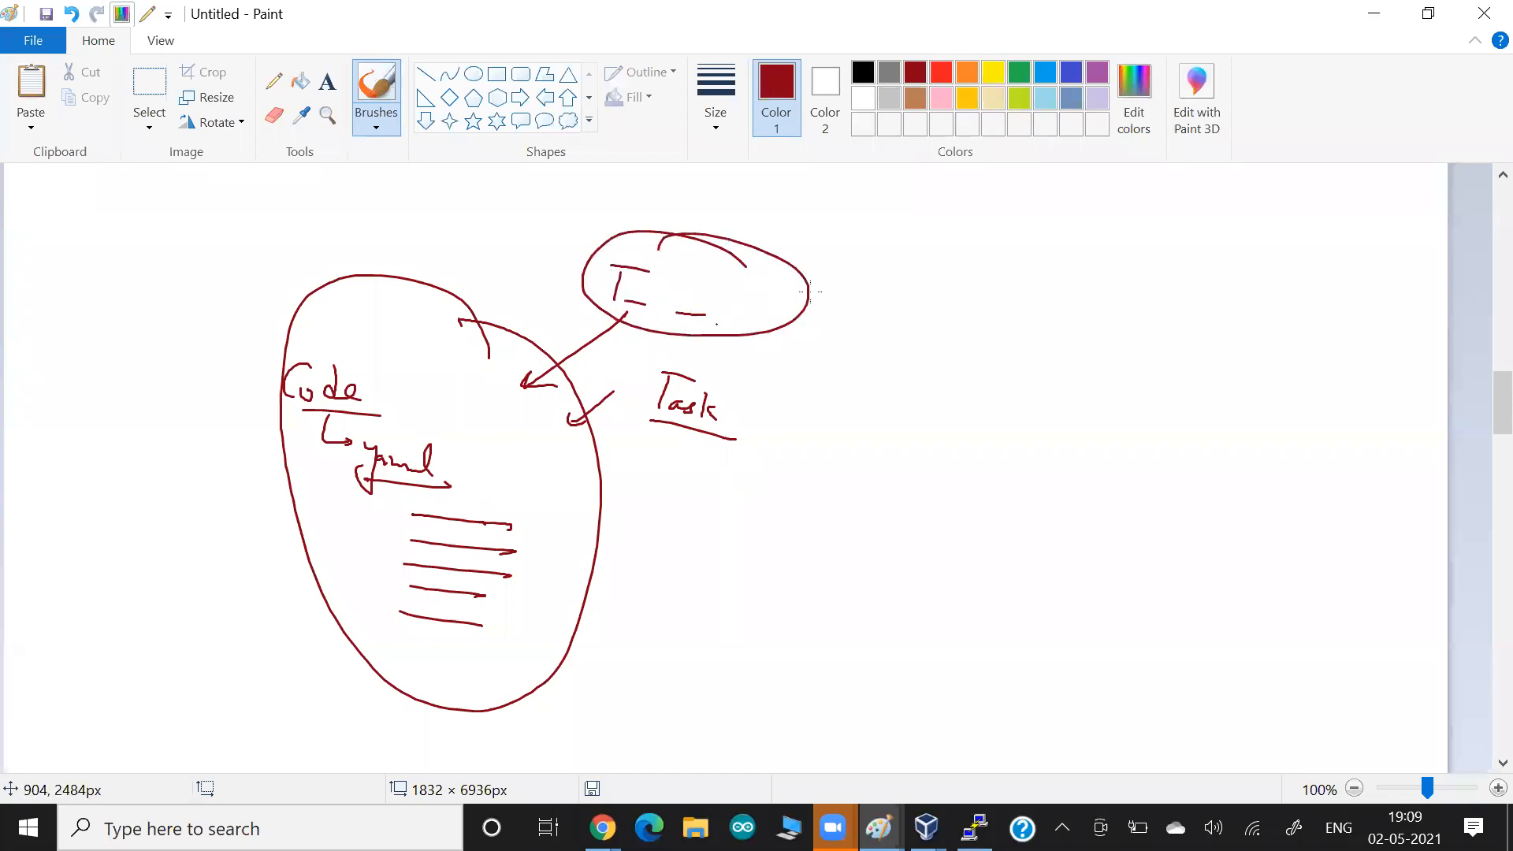
# Write an underlined Service beside the circled T, with an arrow pointing from Service to that circle.
pyautogui.moveTo(843, 263); pyautogui.dragTo(778, 281)
pyautogui.moveTo(794, 273); pyautogui.dragTo(777, 284)
pyautogui.moveTo(899, 250); pyautogui.dragTo(851, 285)
pyautogui.moveTo(898, 277)
pyautogui.mouseDown()
pyautogui.moveTo(886, 289)
pyautogui.moveTo(935, 306)
pyautogui.mouseUp()
pyautogui.moveTo(937, 277)
pyautogui.mouseDown()
pyautogui.moveTo(944, 307)
pyautogui.moveTo(956, 303)
pyautogui.mouseUp()
pyautogui.moveTo(896, 309); pyautogui.dragTo(972, 335)
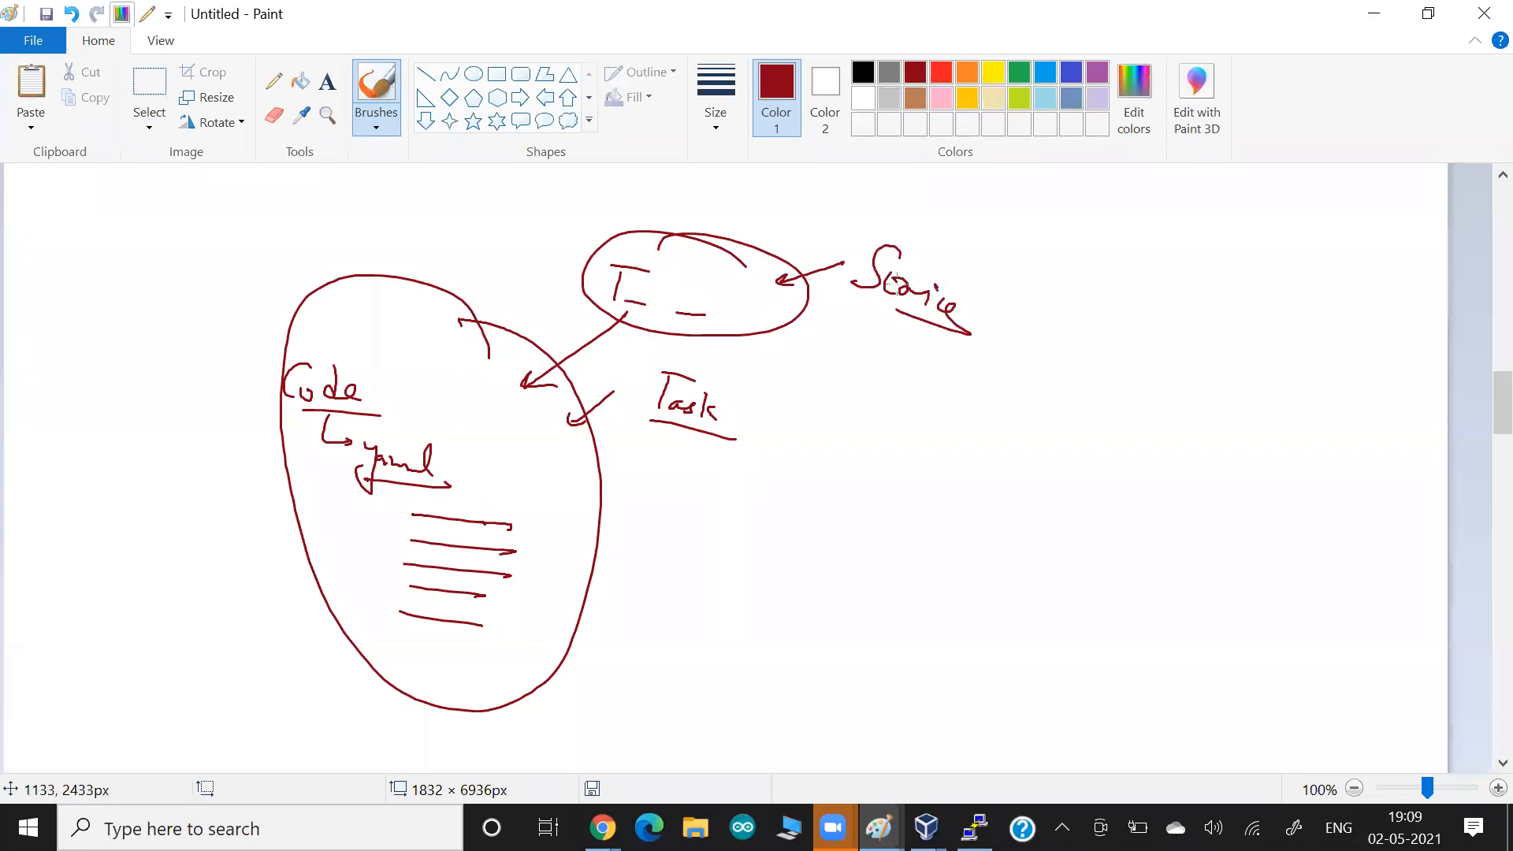
# Switch back to the AWS console and cancel the new task definition.
pyautogui.hotkey('alt', 'Tab')
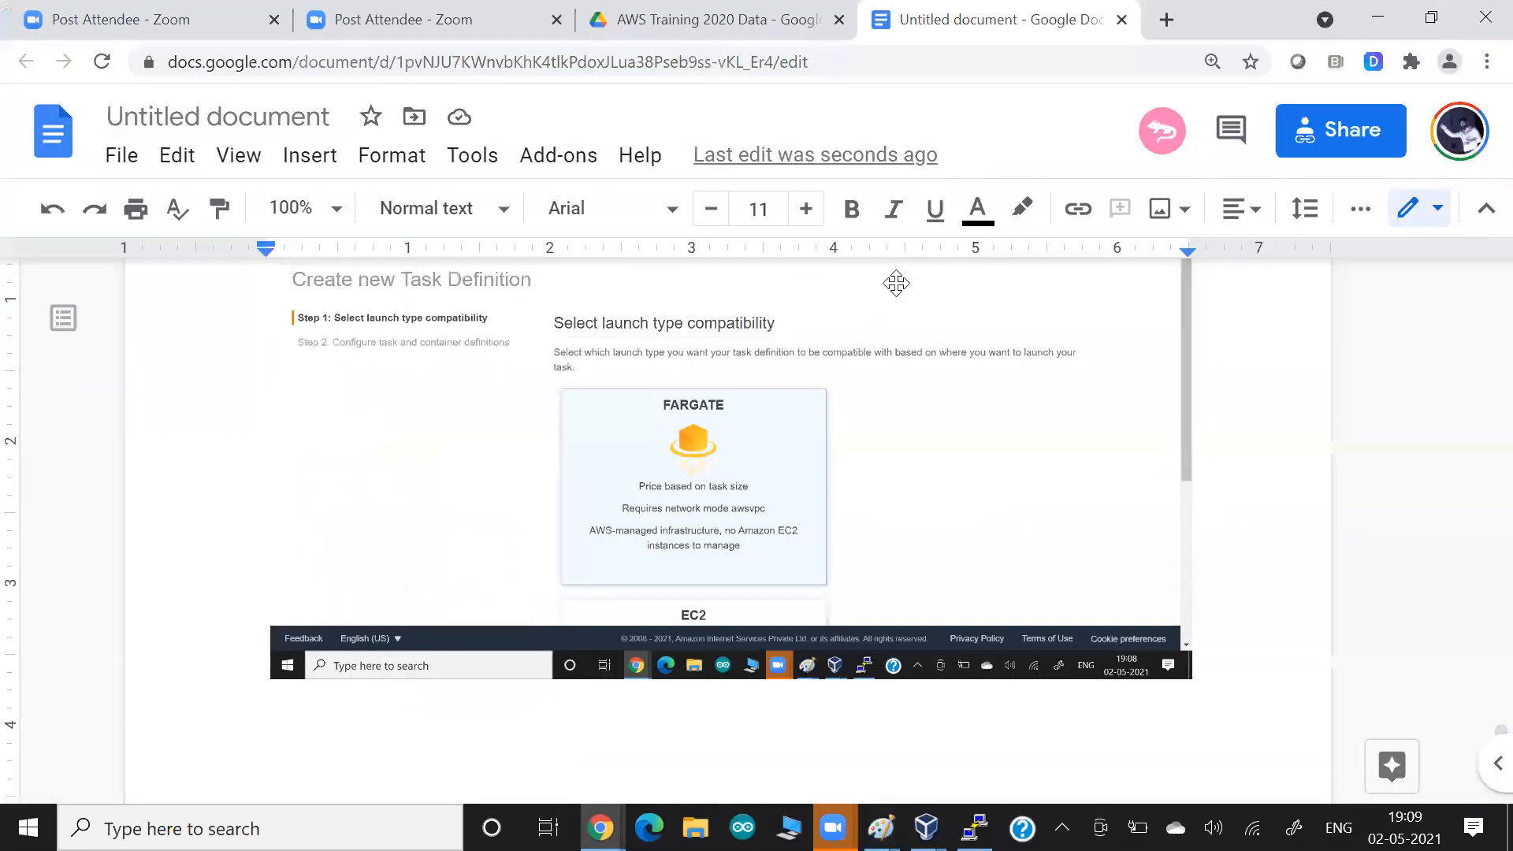
pyautogui.hotkey('alt', 'Tab')
pyautogui.scroll(-5, 717, 347)
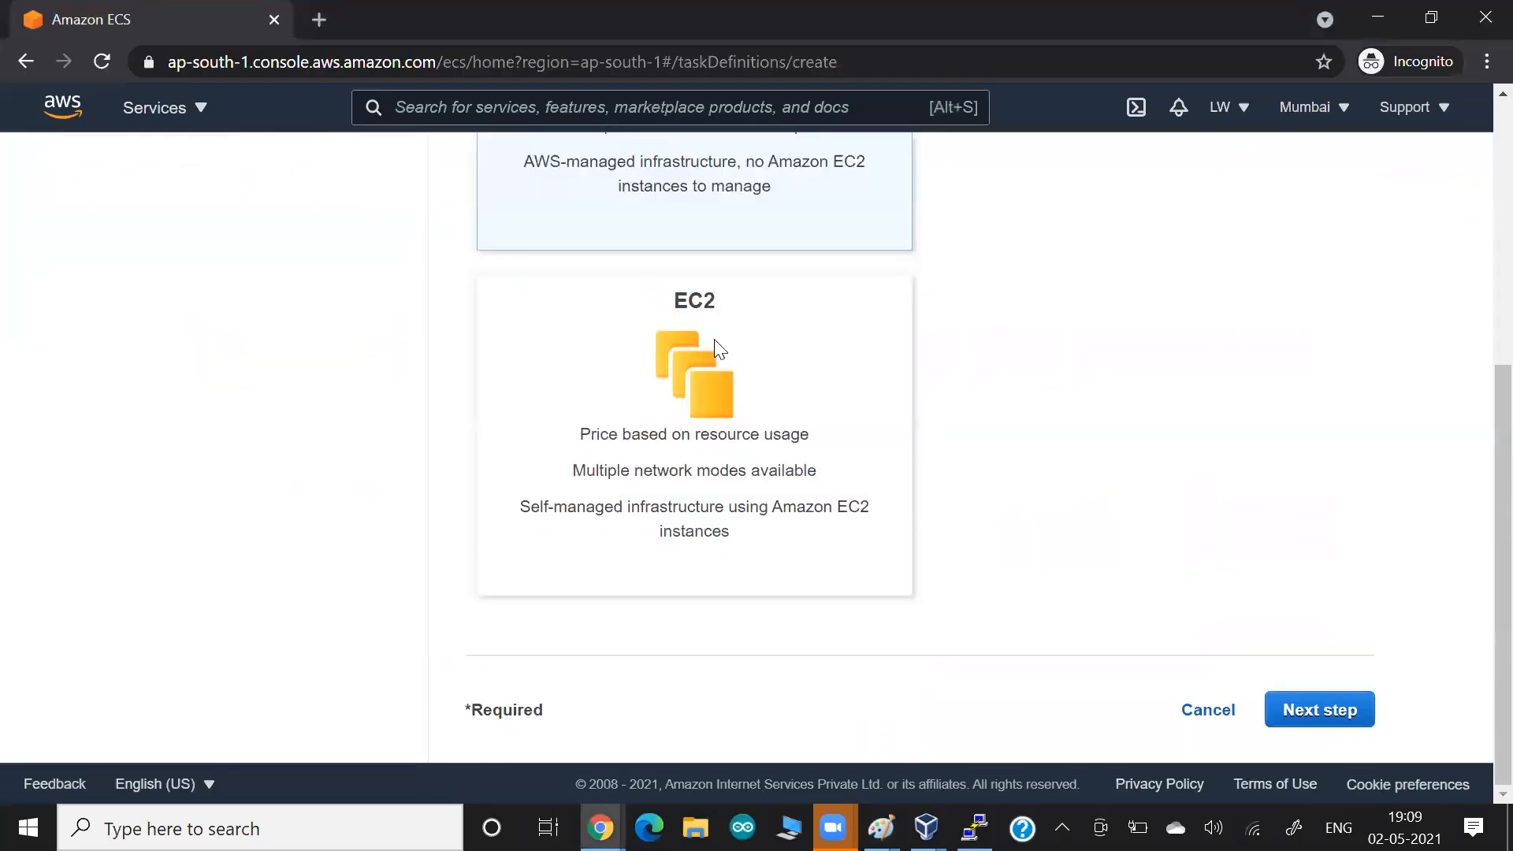
pyautogui.click(1215, 714)
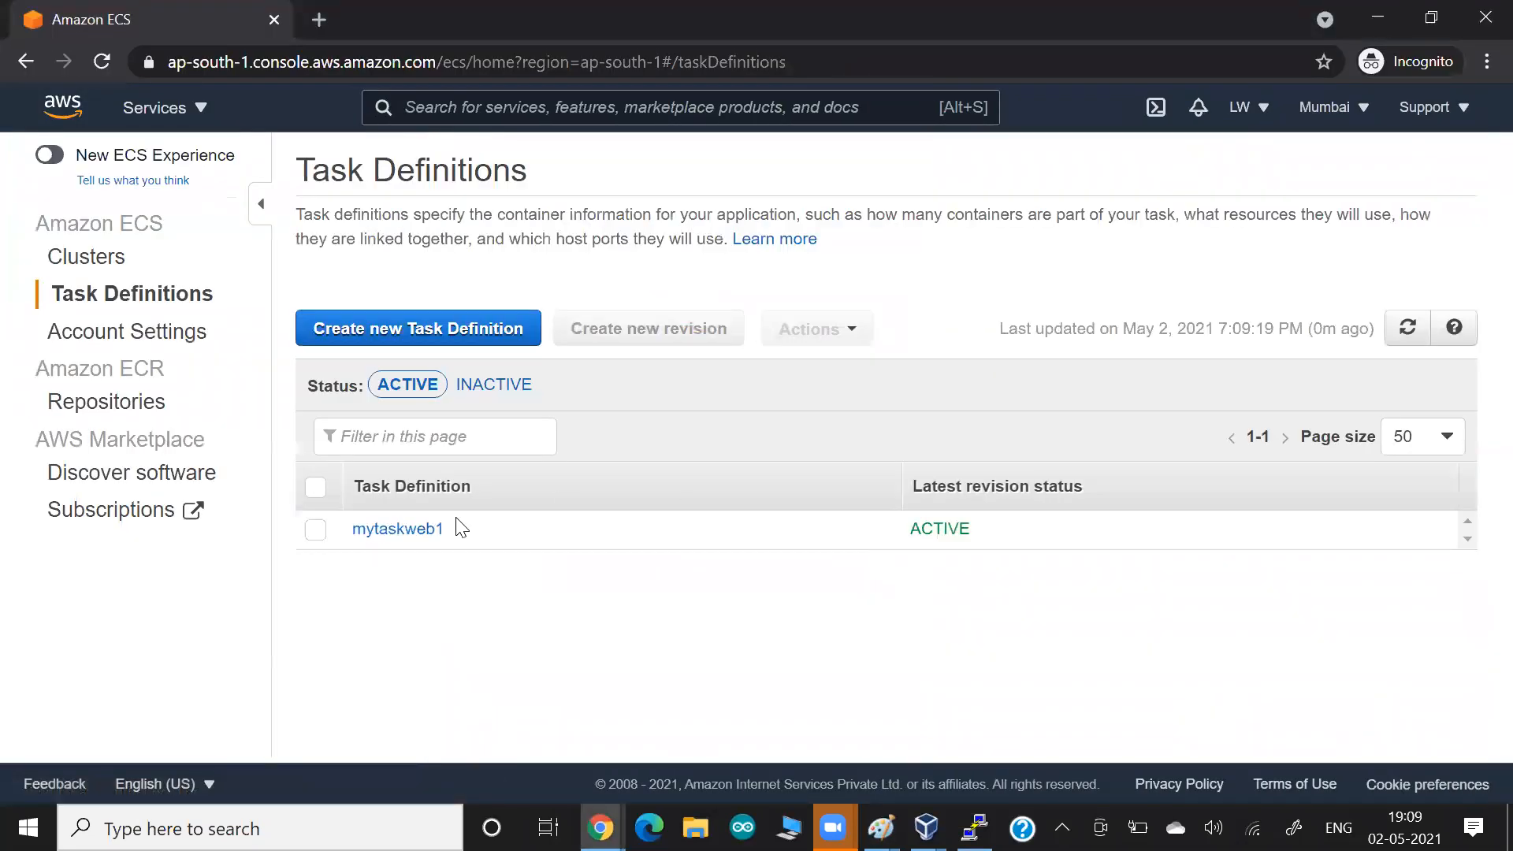
# Open the mycluster-serverless-fargate cluster and examine its task list and its service list.
pyautogui.click(96, 261)
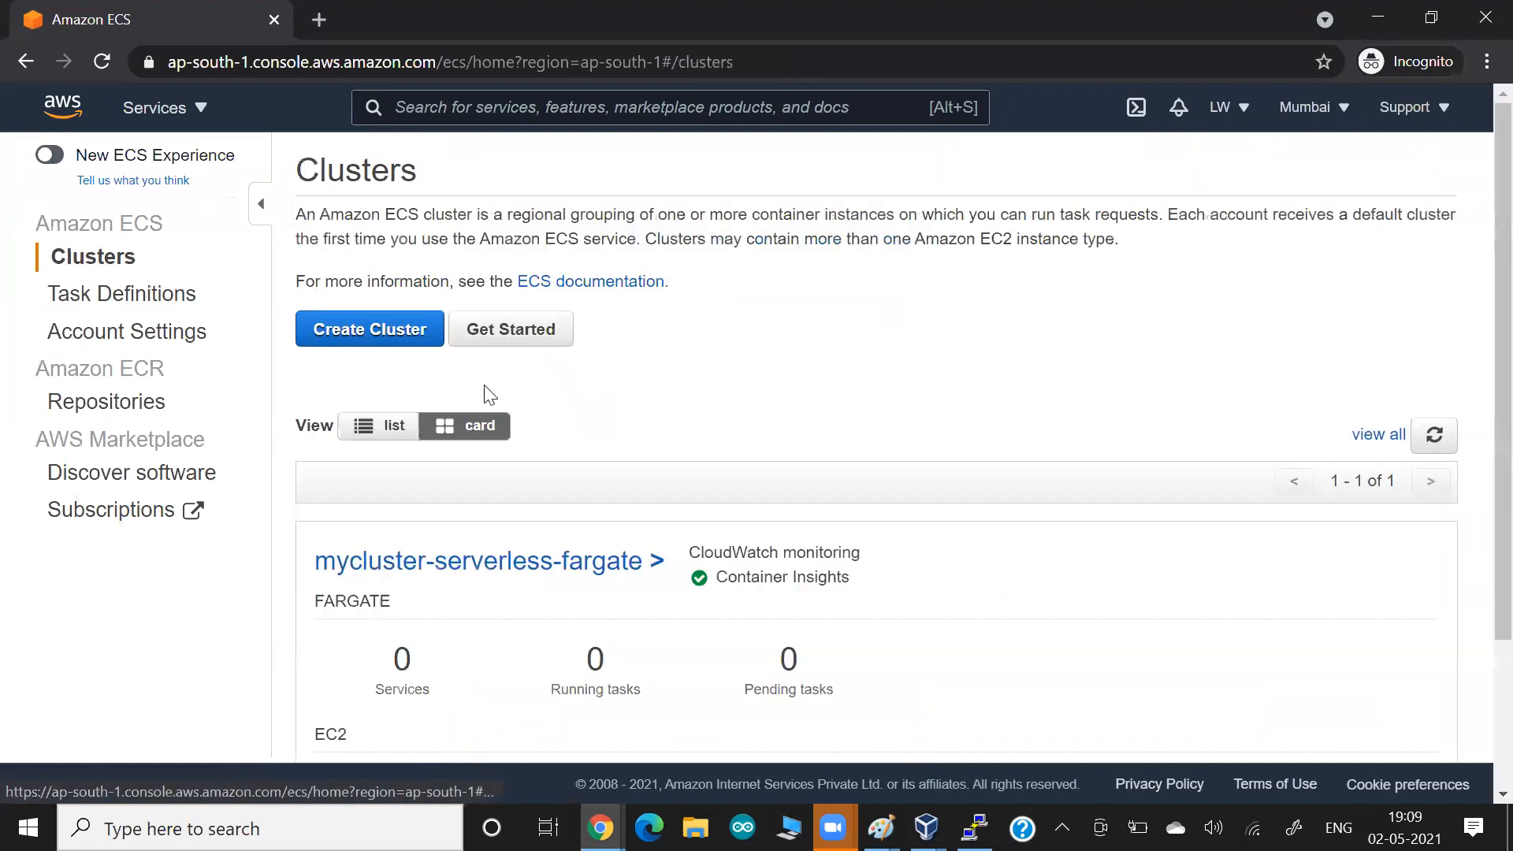
pyautogui.click(479, 556)
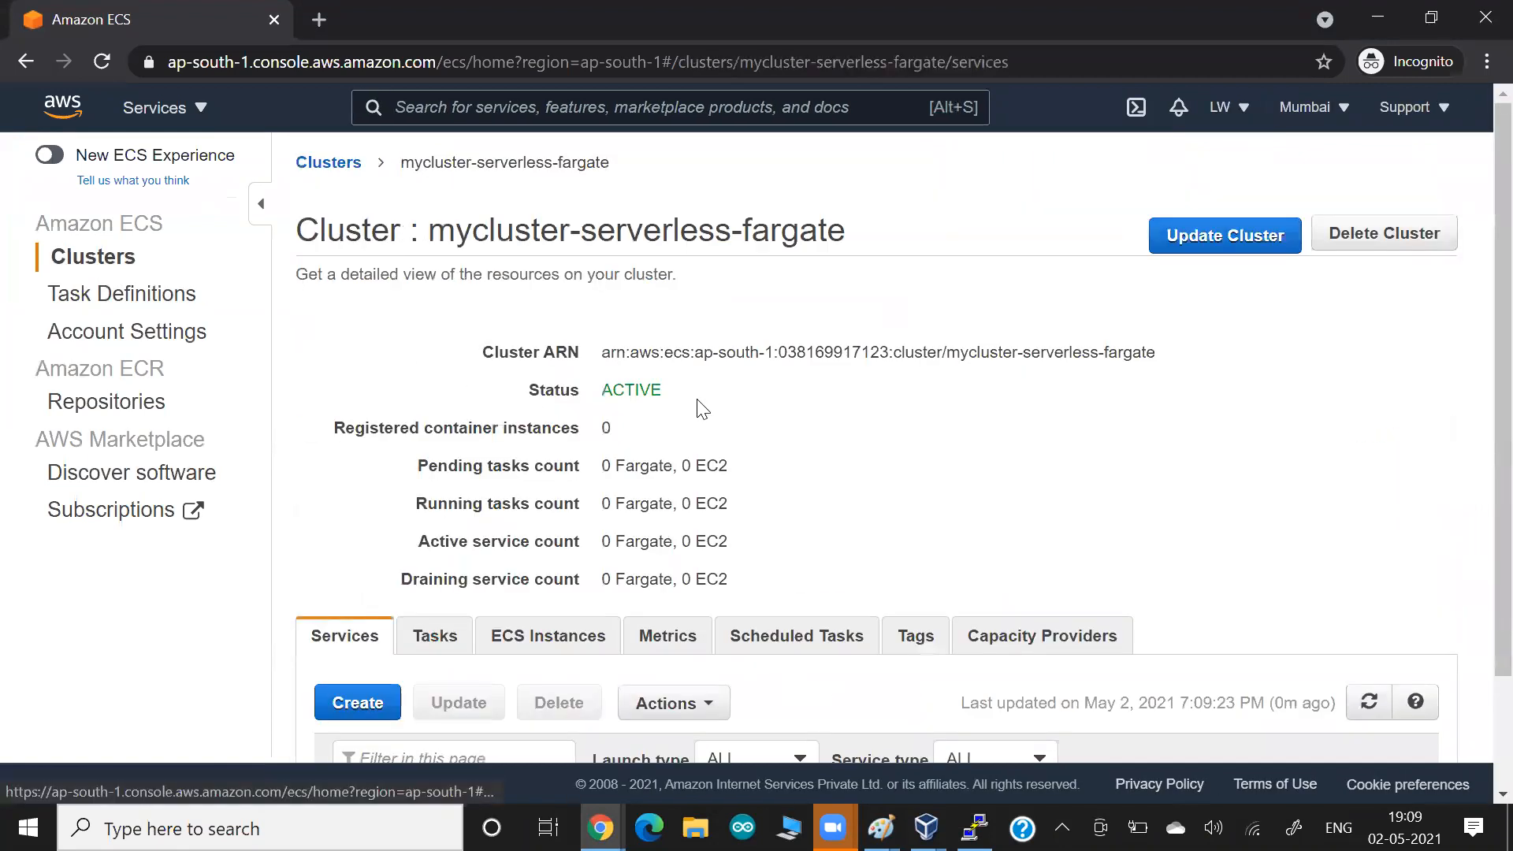
pyautogui.scroll(-2, 701, 408)
pyautogui.click(433, 505)
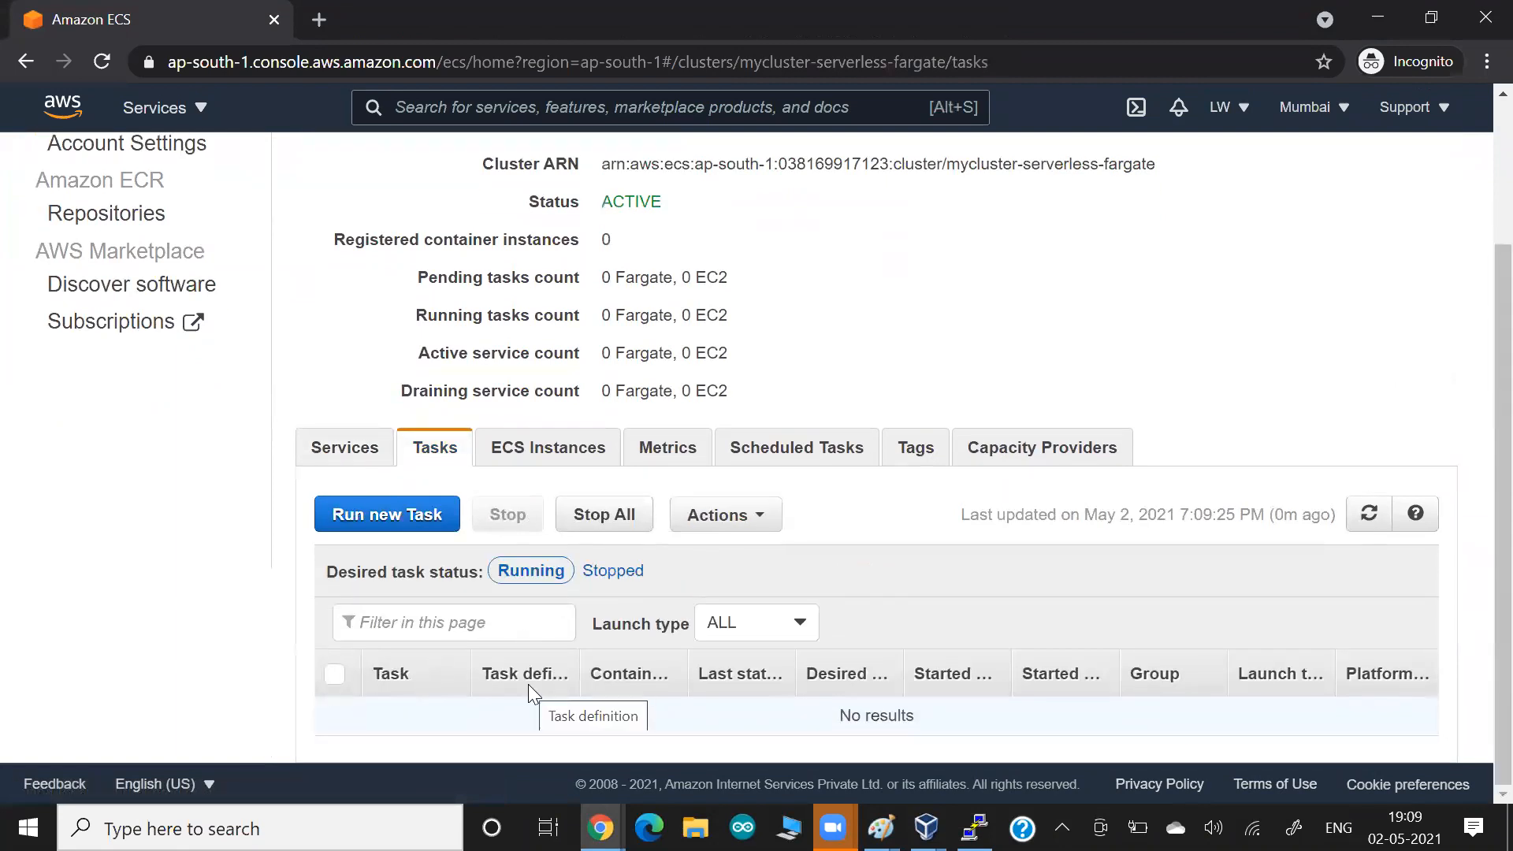
pyautogui.click(352, 450)
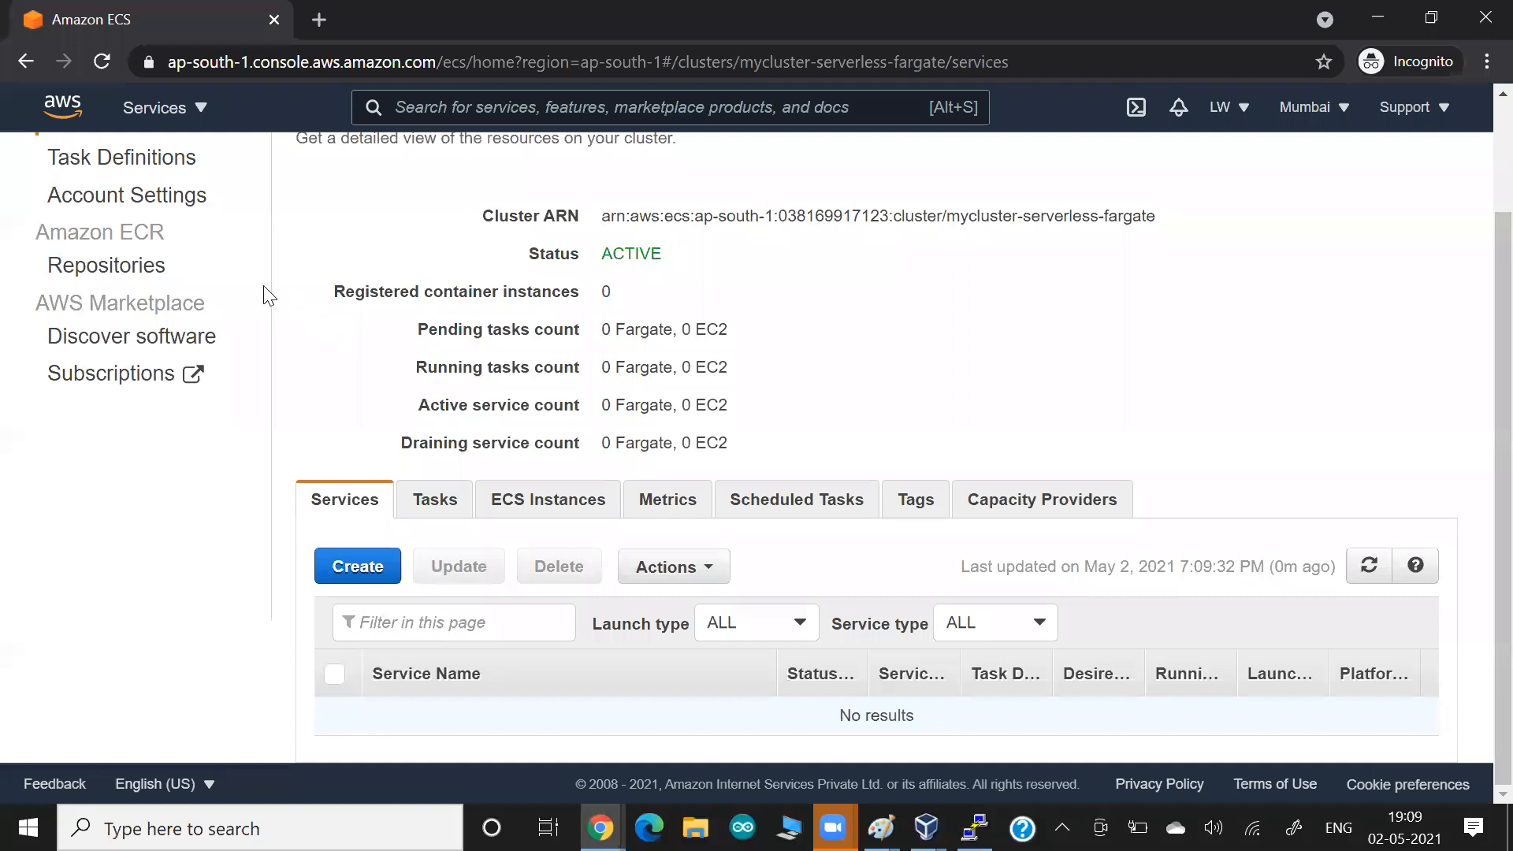
pyautogui.scroll(3, 267, 295)
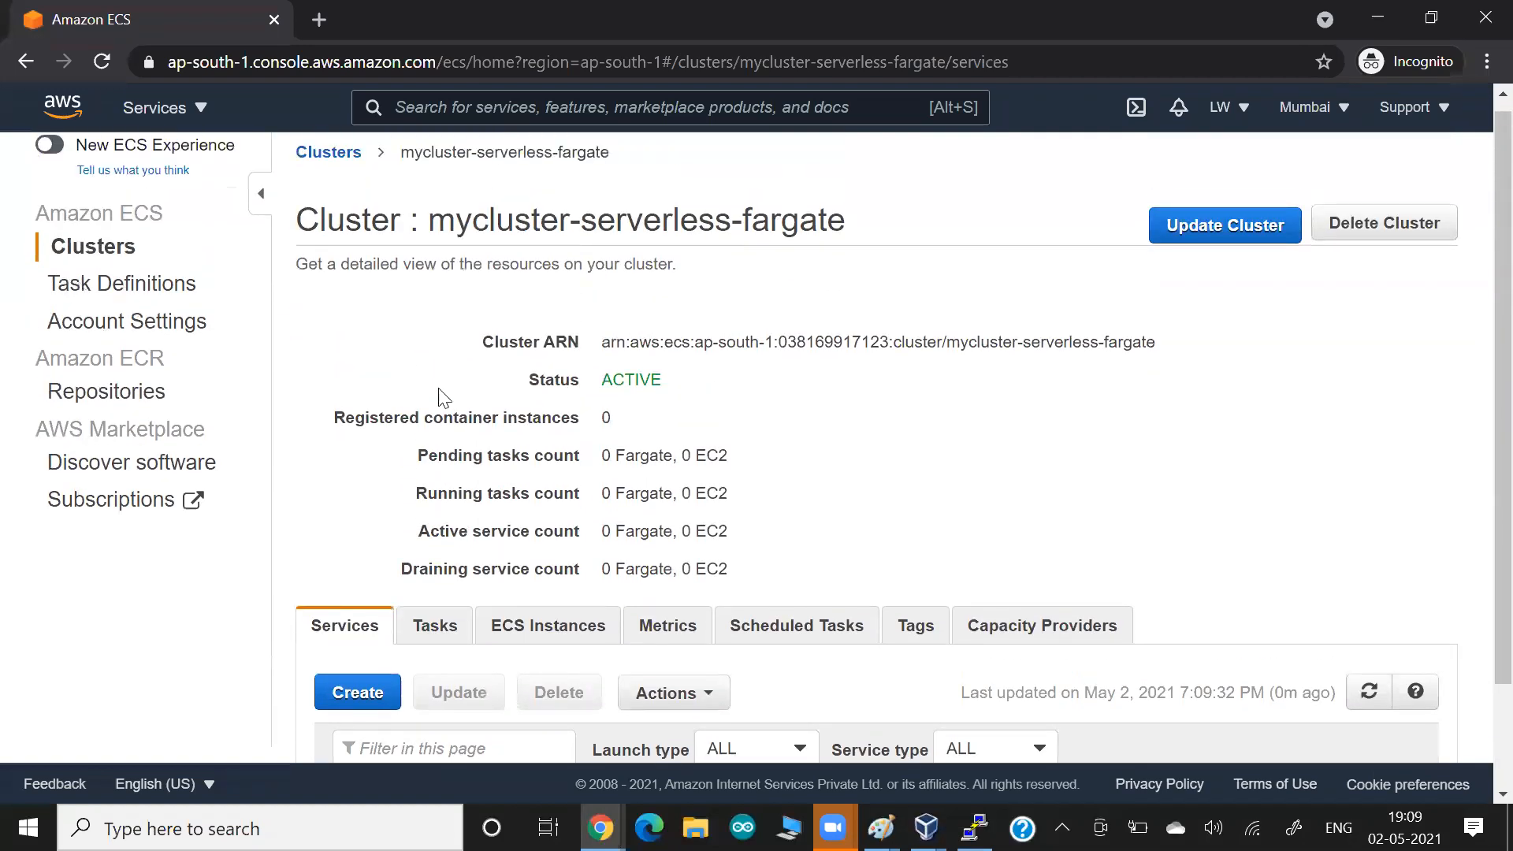
# Start a new task definition again with the FARGATE launch type and proceed to configuring the task and container definitions.
pyautogui.click(122, 284)
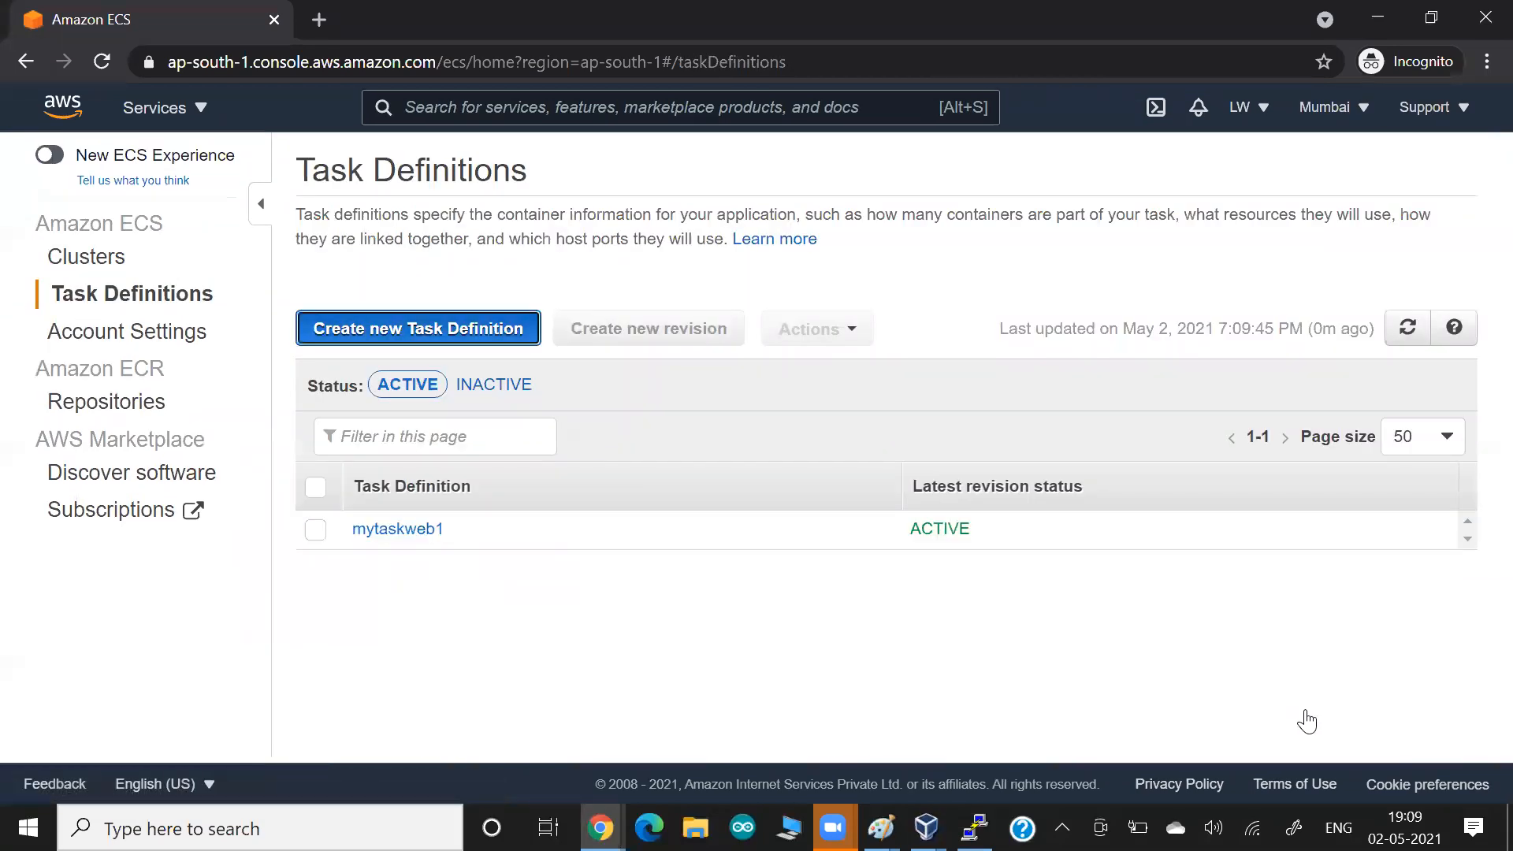
pyautogui.press('Return')
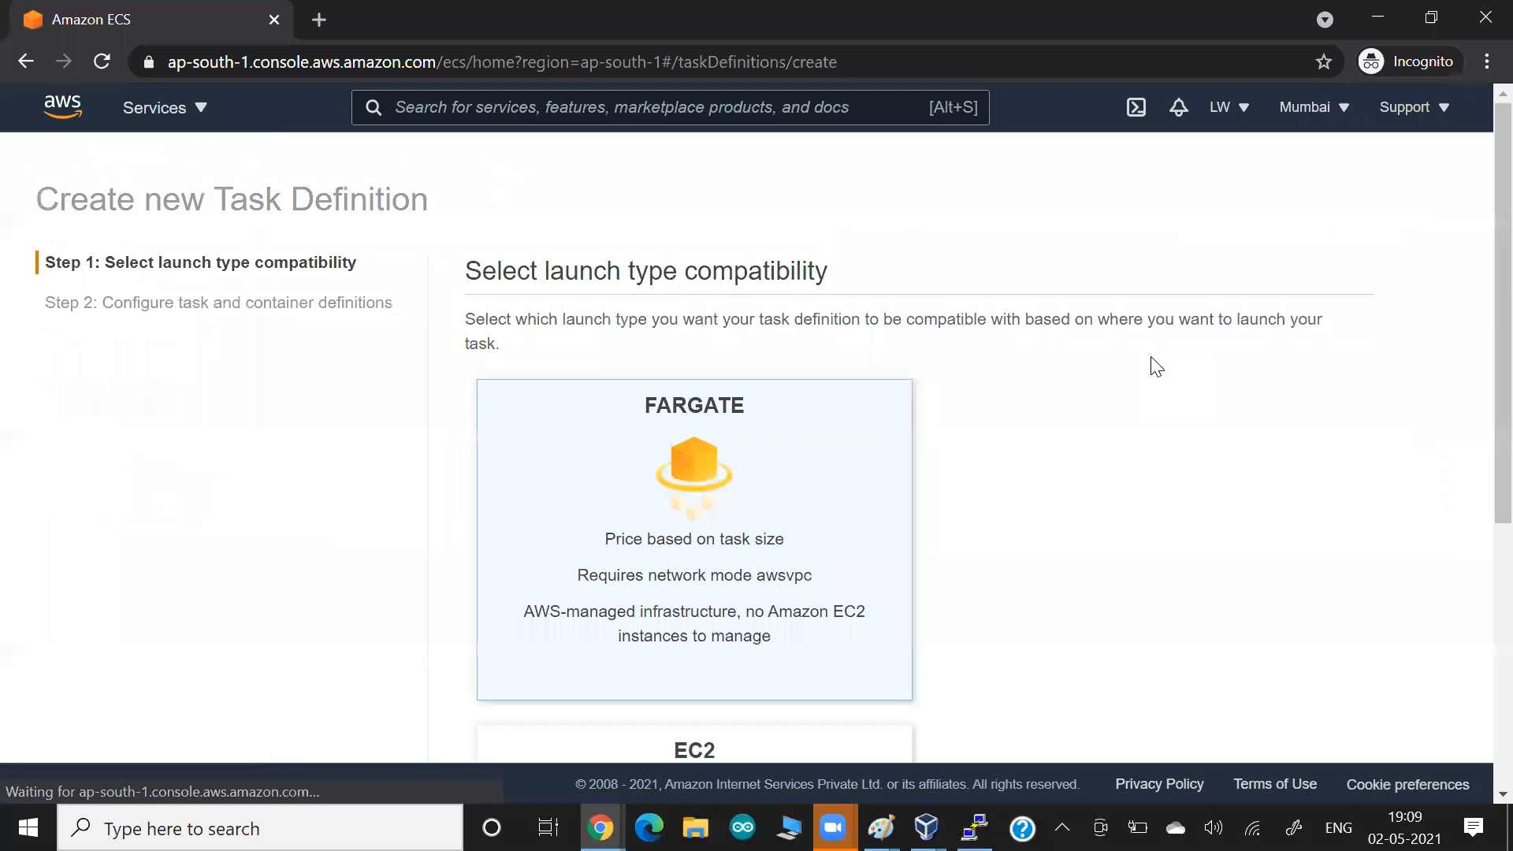
pyautogui.scroll(-5, 832, 401)
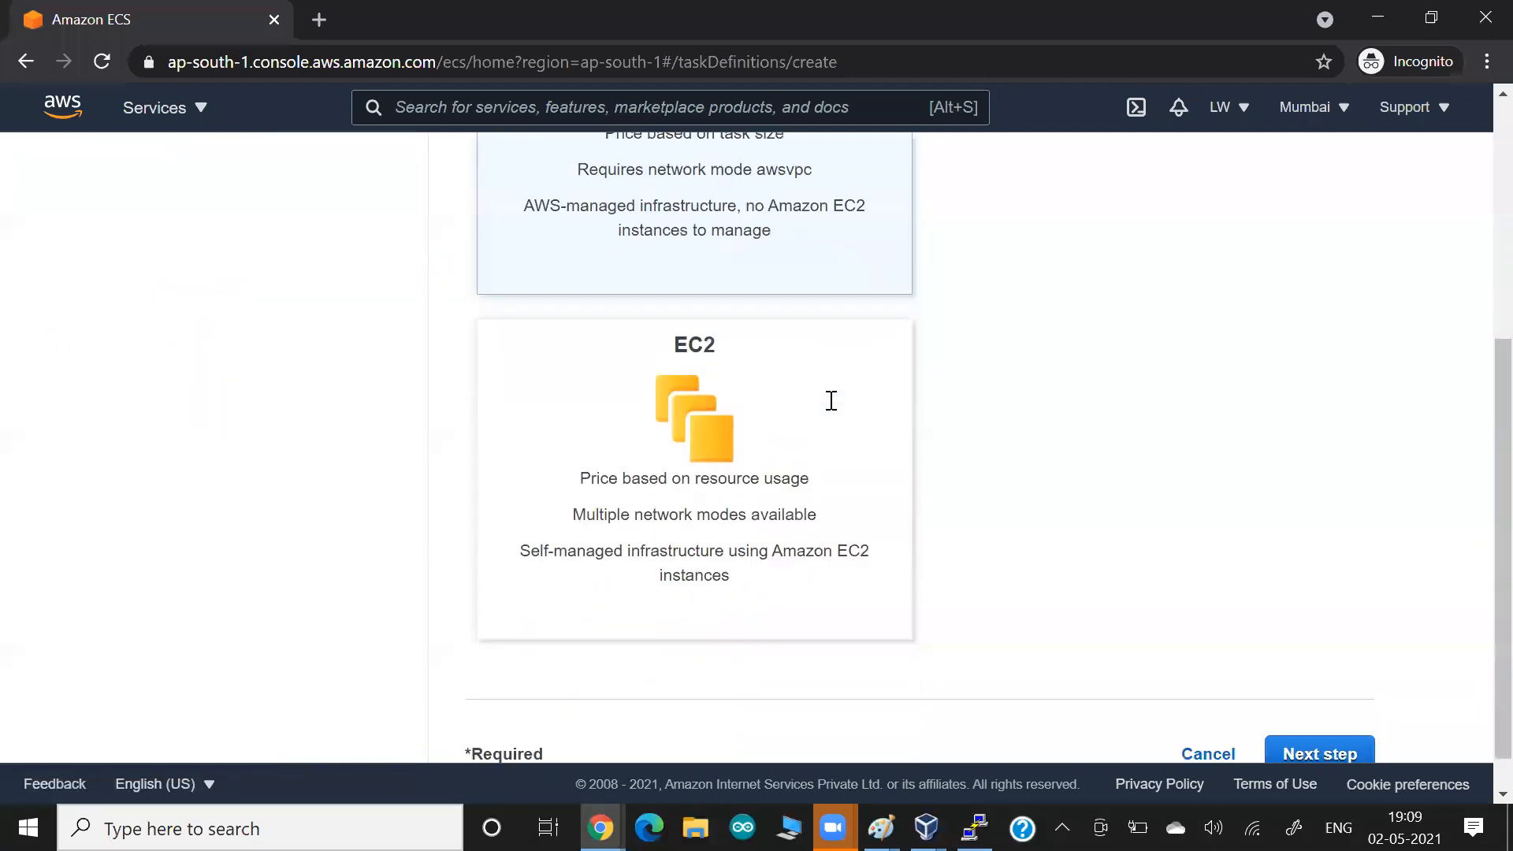
pyautogui.scroll(-1, 832, 401)
# Name the task definition mytask-for-fargate.
pyautogui.click(831, 401)
pyautogui.write('my')
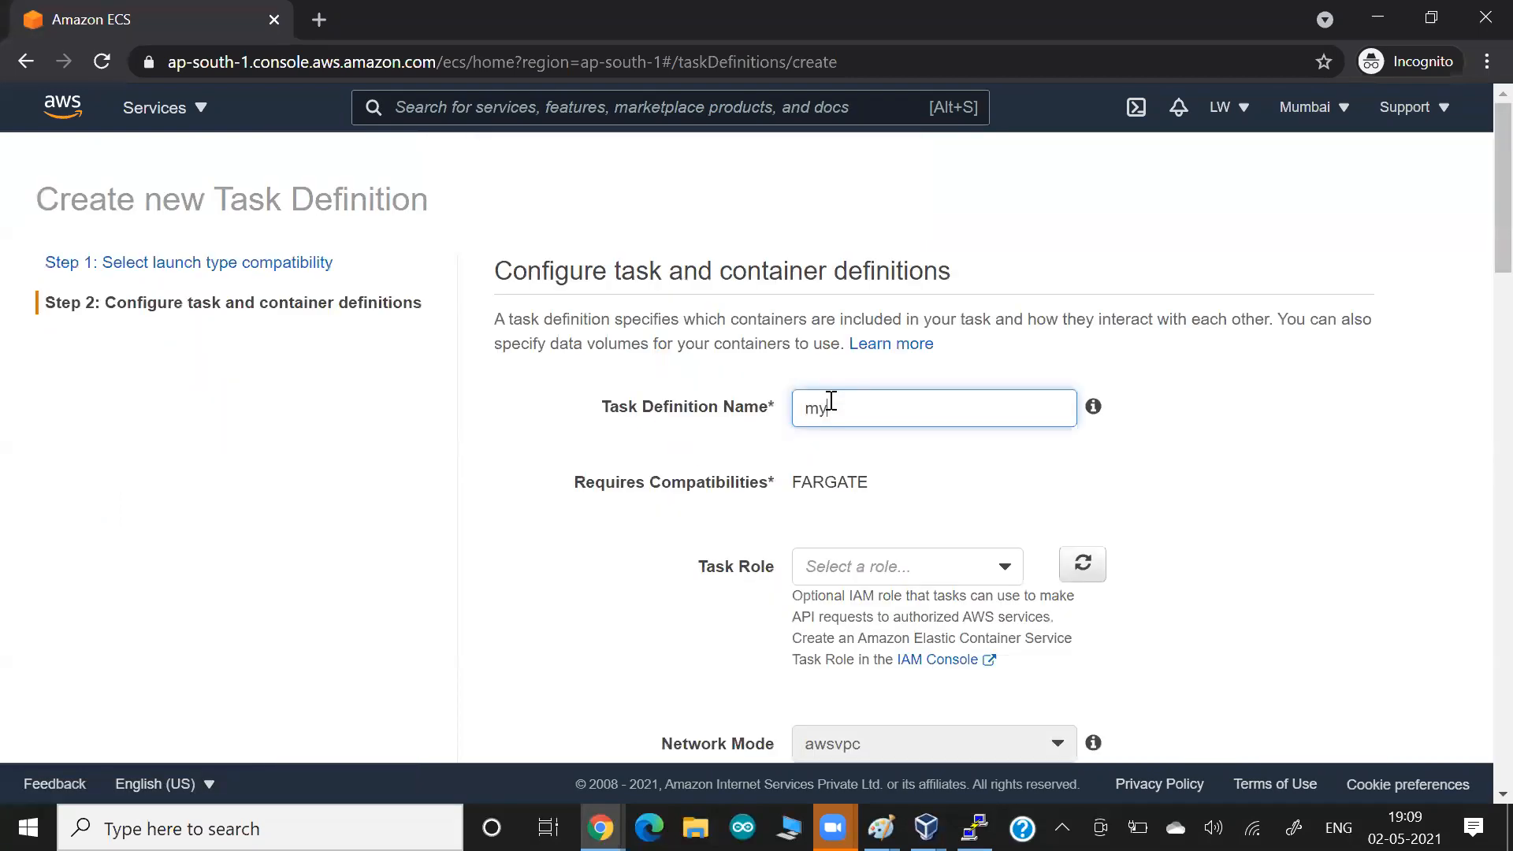
pyautogui.write('task-for-forgate')
pyautogui.press('Left')
pyautogui.press('BackSpace')
pyautogui.write('a')
pyautogui.press('End')
# Highlight the FARGATE compatibility requirement, paste a screenshot of the configuration page into the Google Docs document, and return to the AWS console.
pyautogui.moveTo(735, 482); pyautogui.dragTo(867, 485)
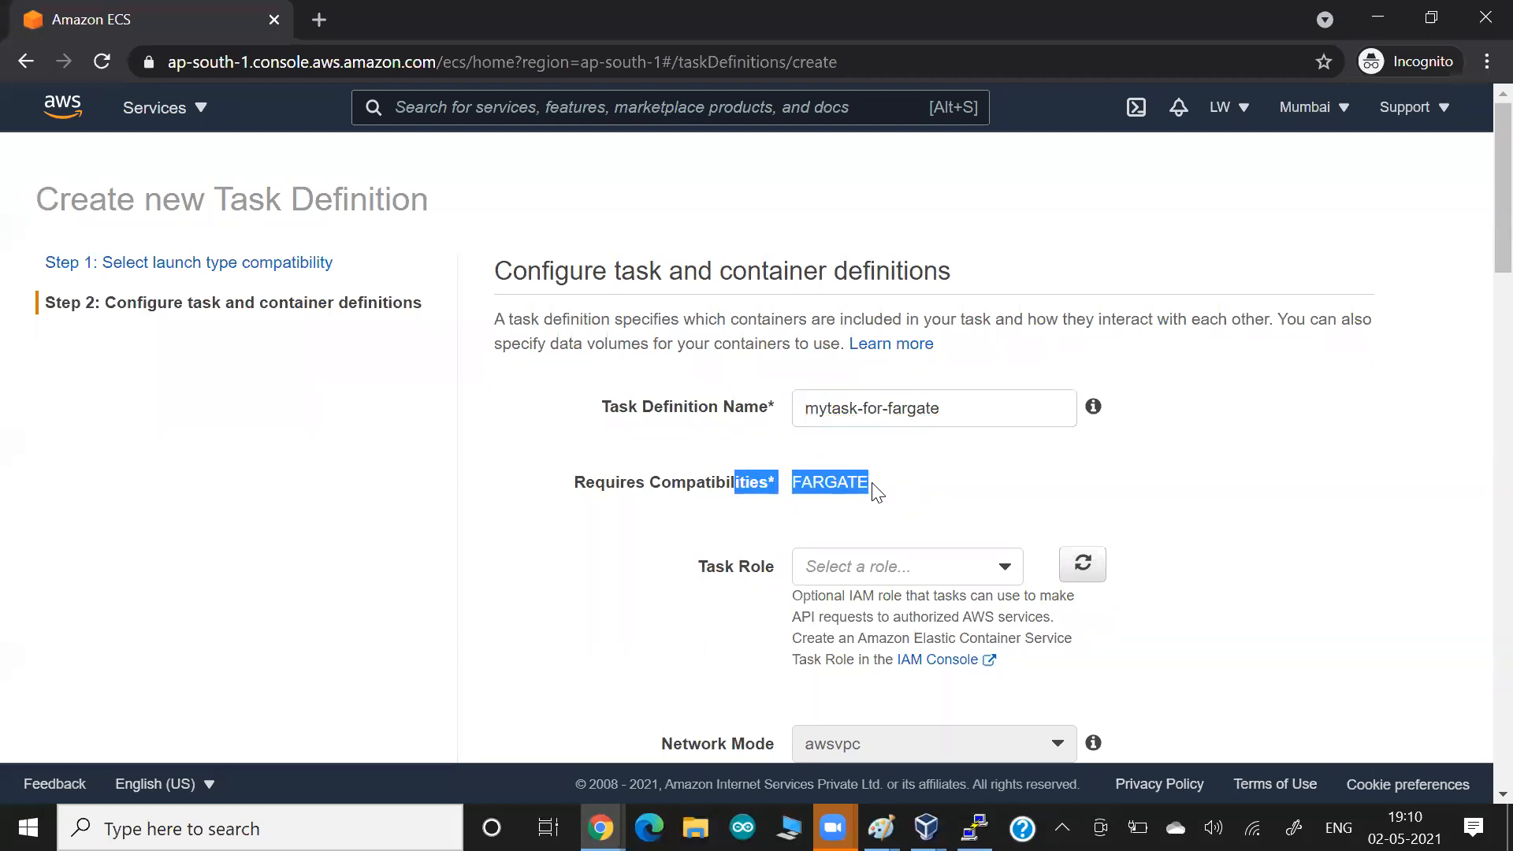
pyautogui.click(872, 489)
pyautogui.moveTo(747, 479); pyautogui.dragTo(882, 500)
pyautogui.hotkey('alt', 'Tab')
pyautogui.hotkey('ctrl', 'v')
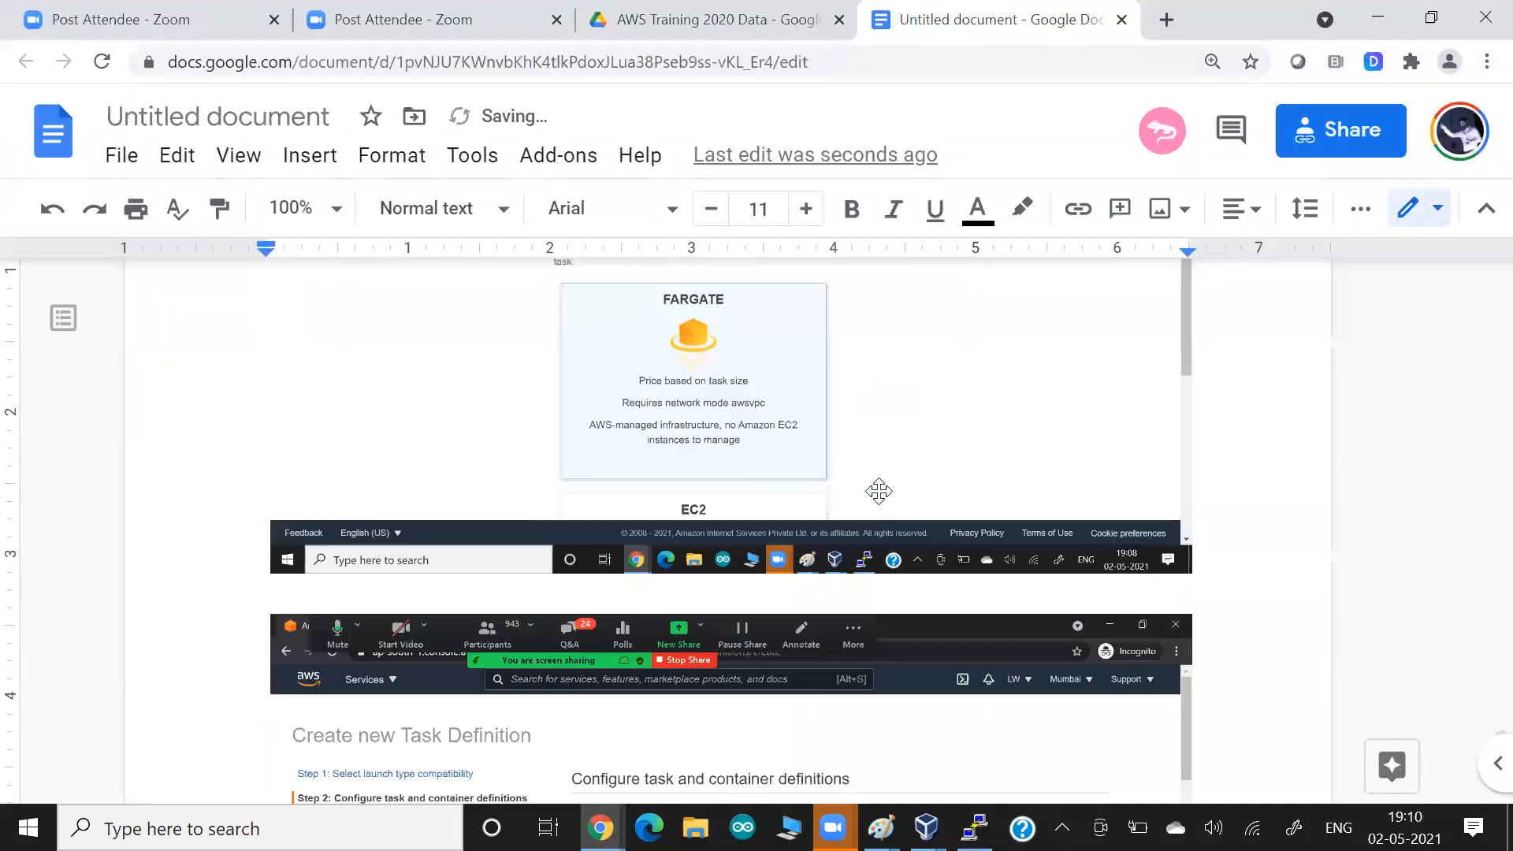
pyautogui.hotkey('alt', 'Tab')
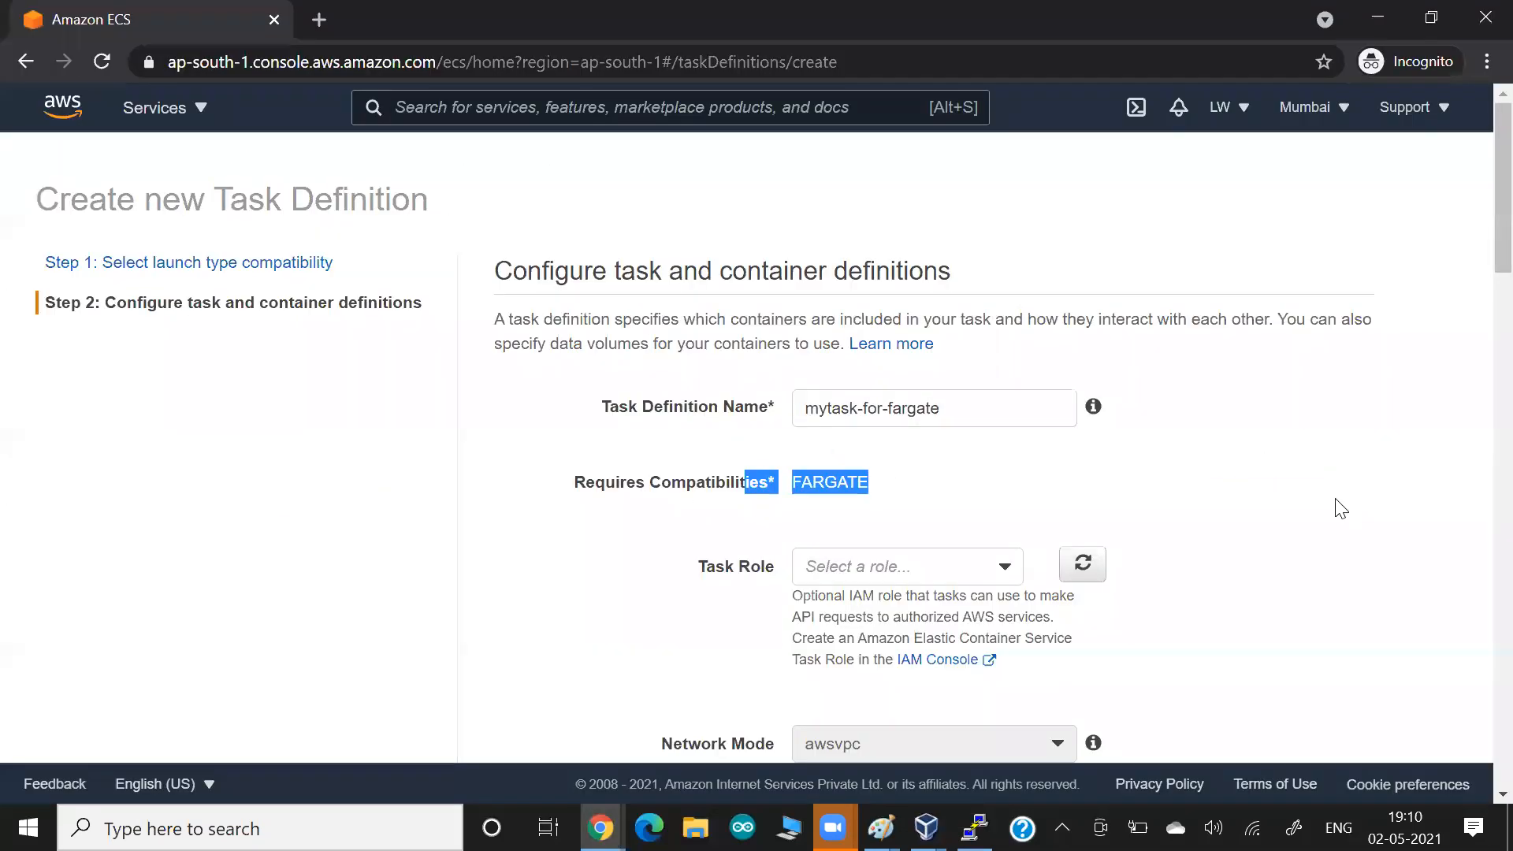
# Examine the task role, network mode and task execution role settings, highlighting the task execution role text.
pyautogui.click(1339, 508)
pyautogui.scroll(-1, 1340, 508)
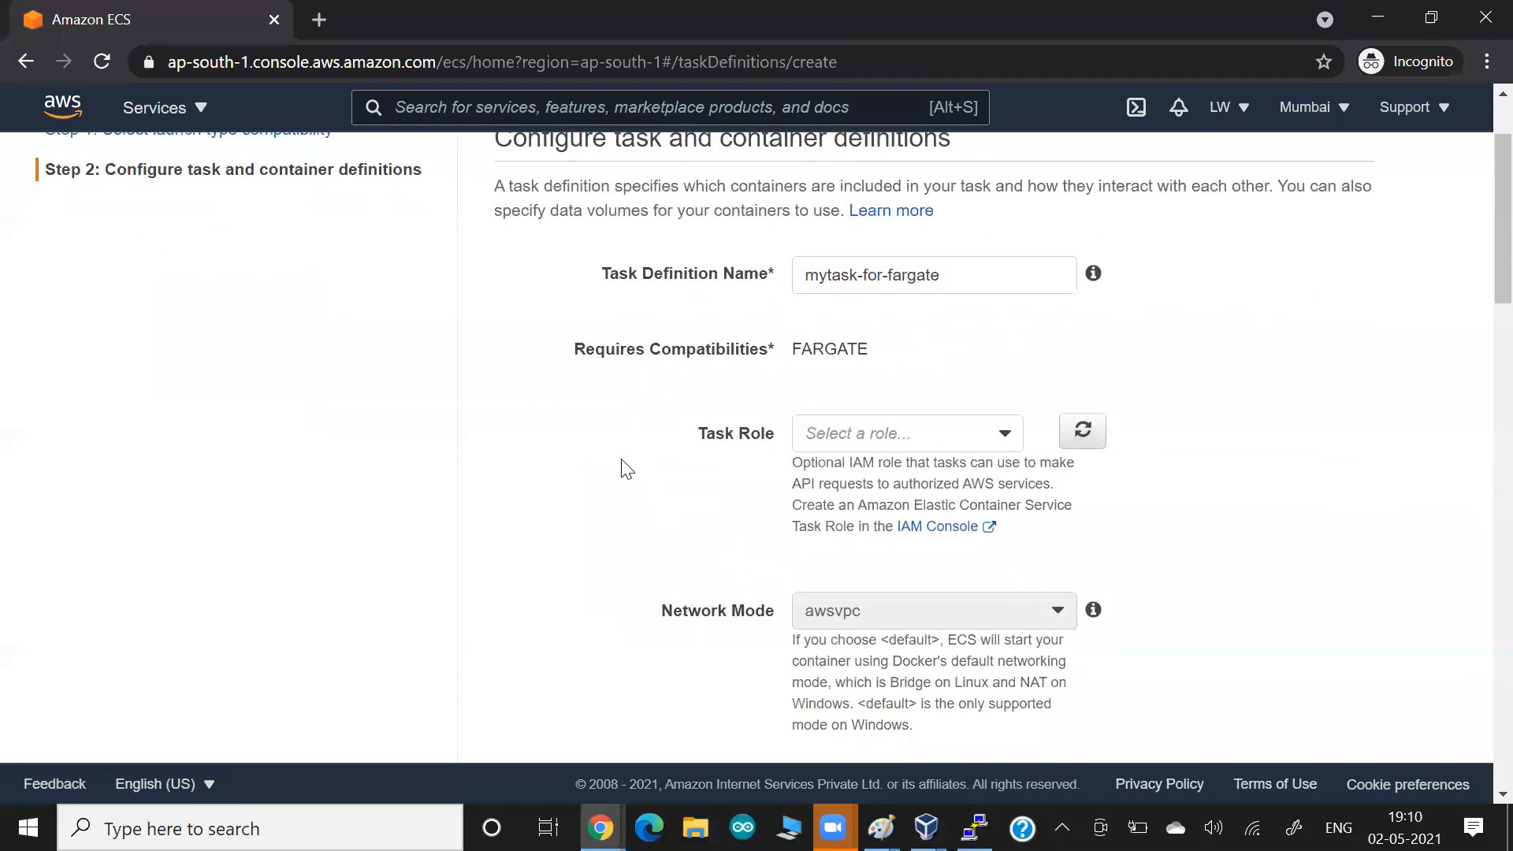
pyautogui.scroll(-2, 626, 469)
pyautogui.scroll(-3, 699, 423)
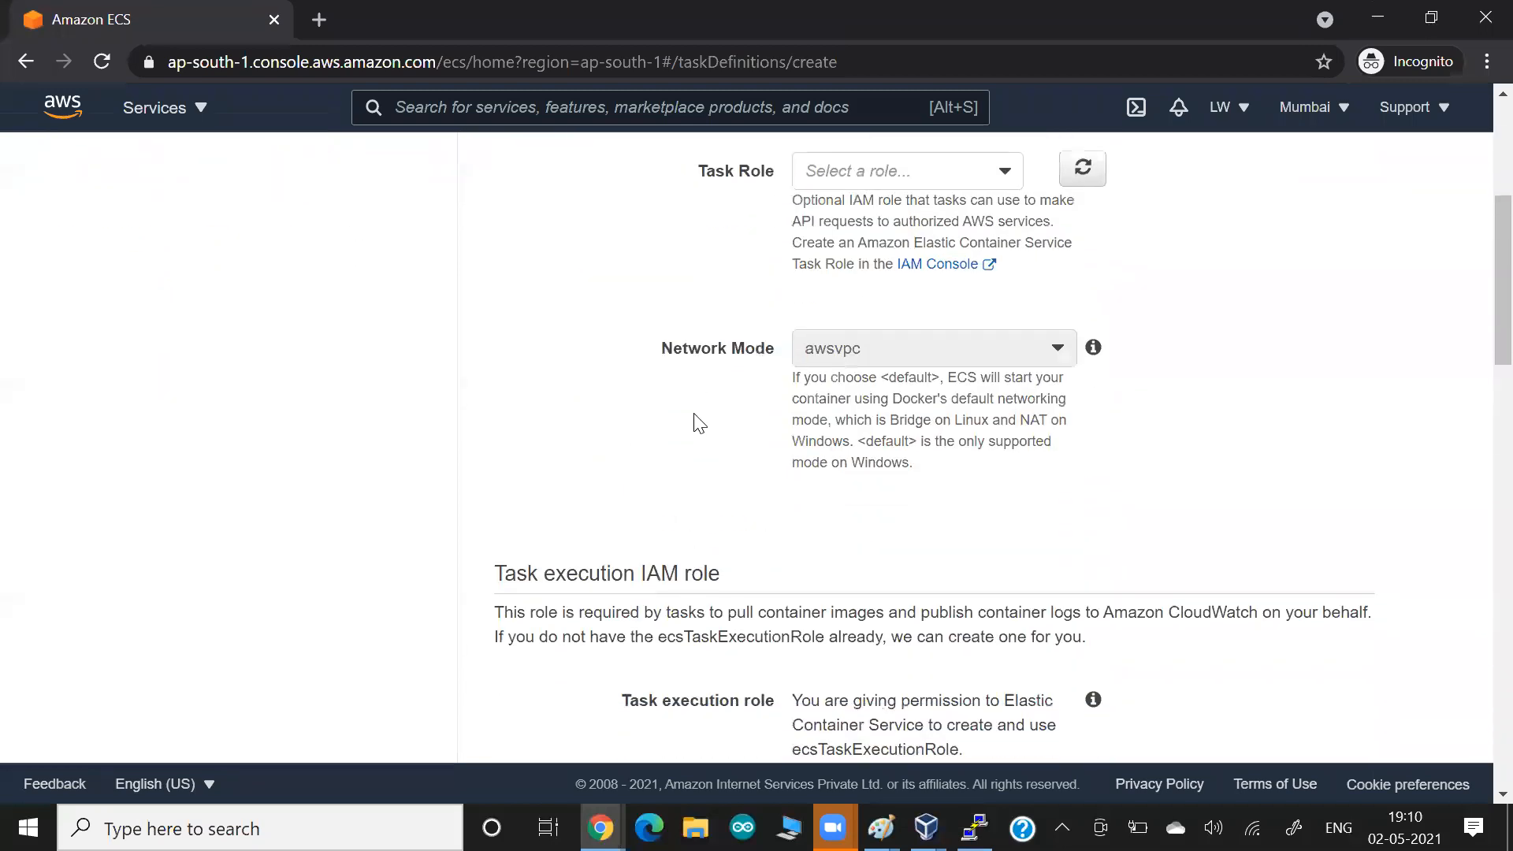
pyautogui.scroll(-1, 917, 468)
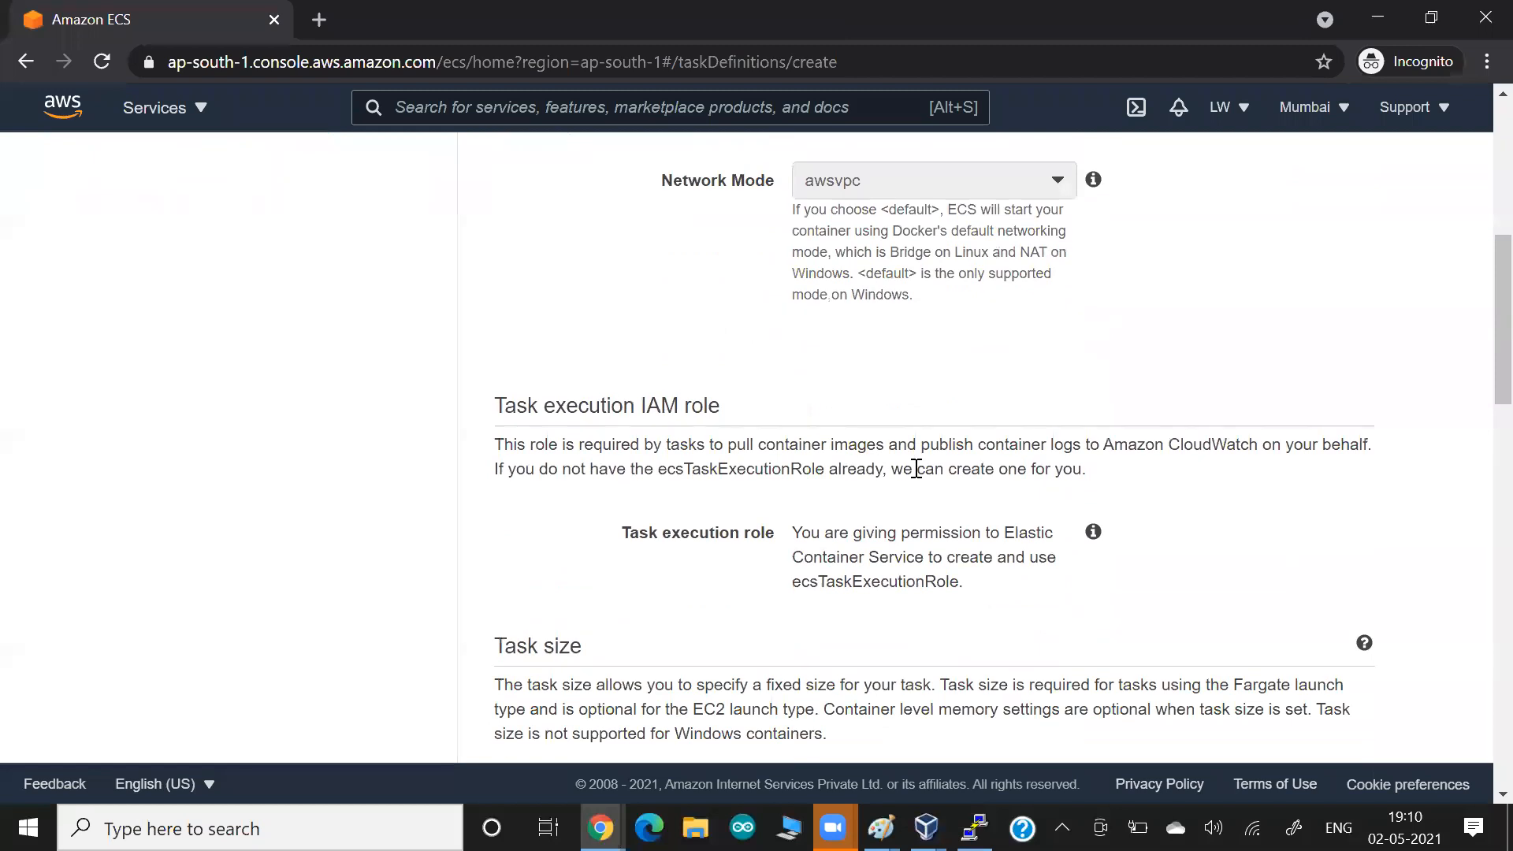
pyautogui.scroll(-1, 776, 443)
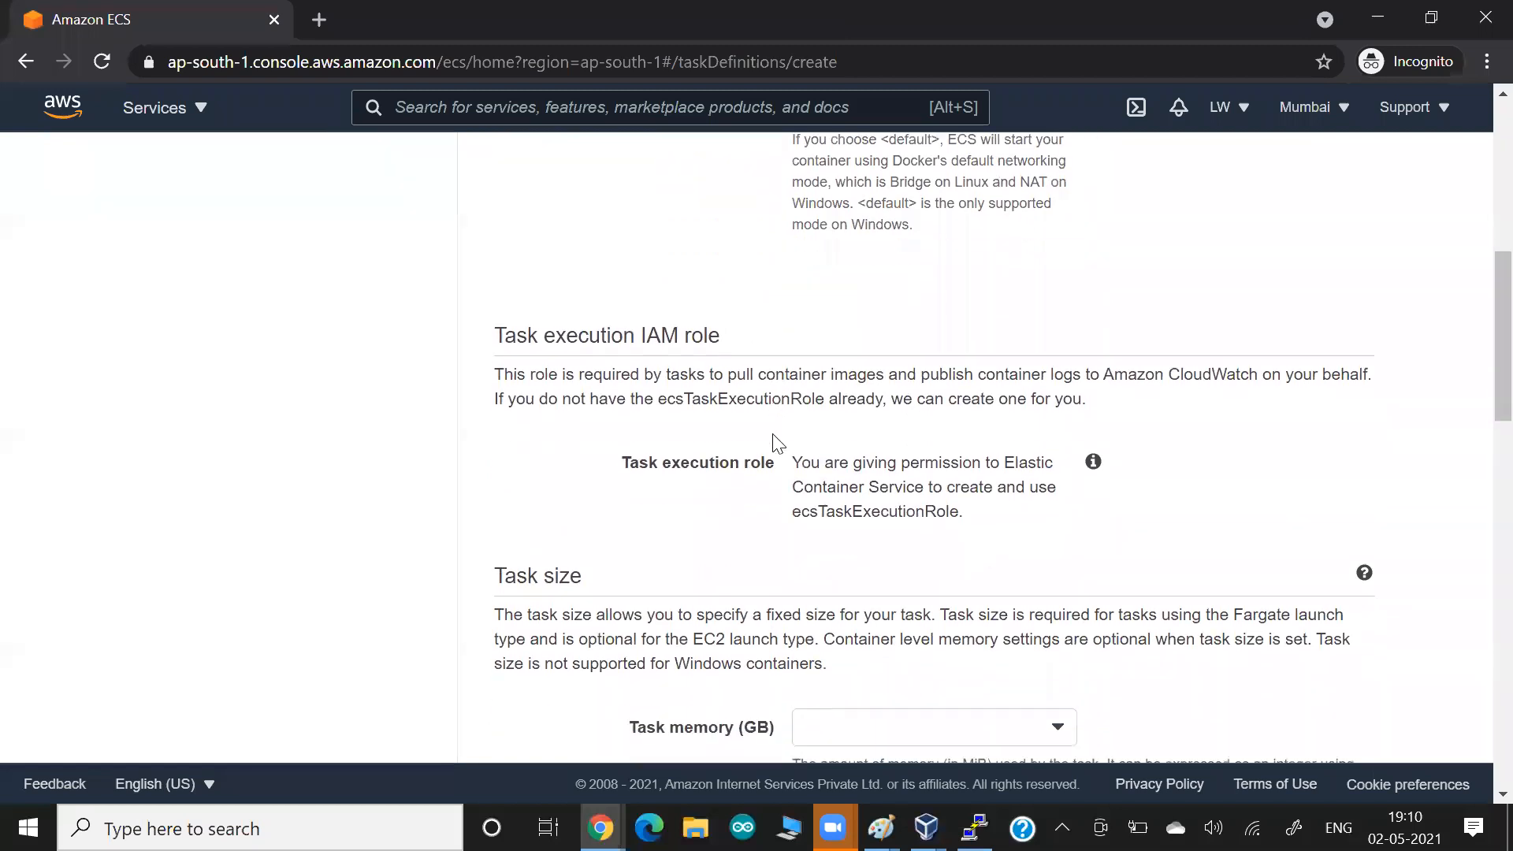
pyautogui.moveTo(681, 423); pyautogui.dragTo(916, 472)
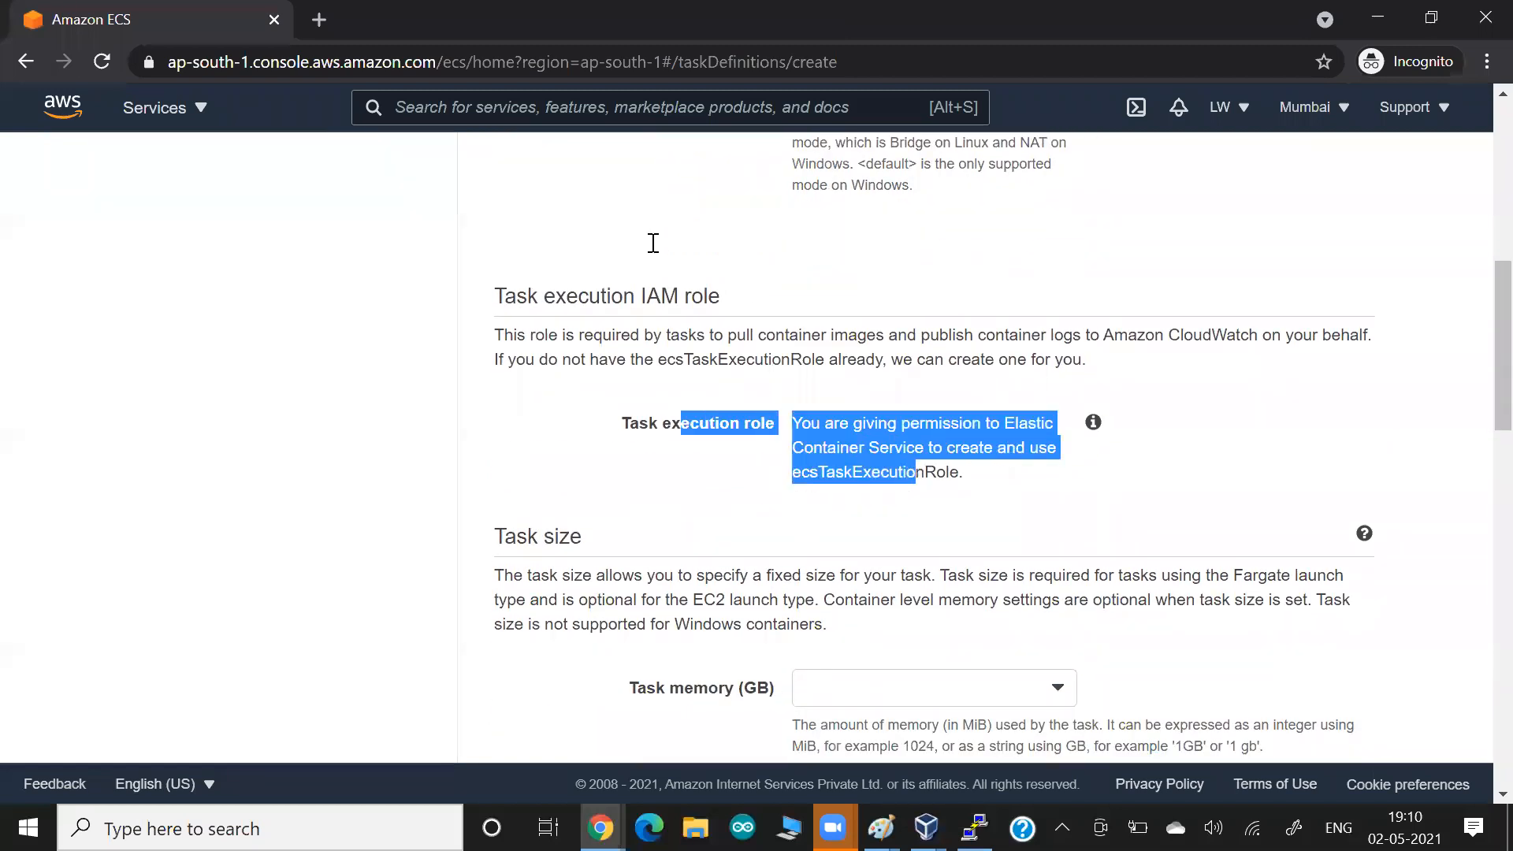
pyautogui.click(653, 243)
# Copy the role name ecsTaskExecutionRole into a new Notepad file and return to the AWS console.
pyautogui.scroll(-1, 655, 243)
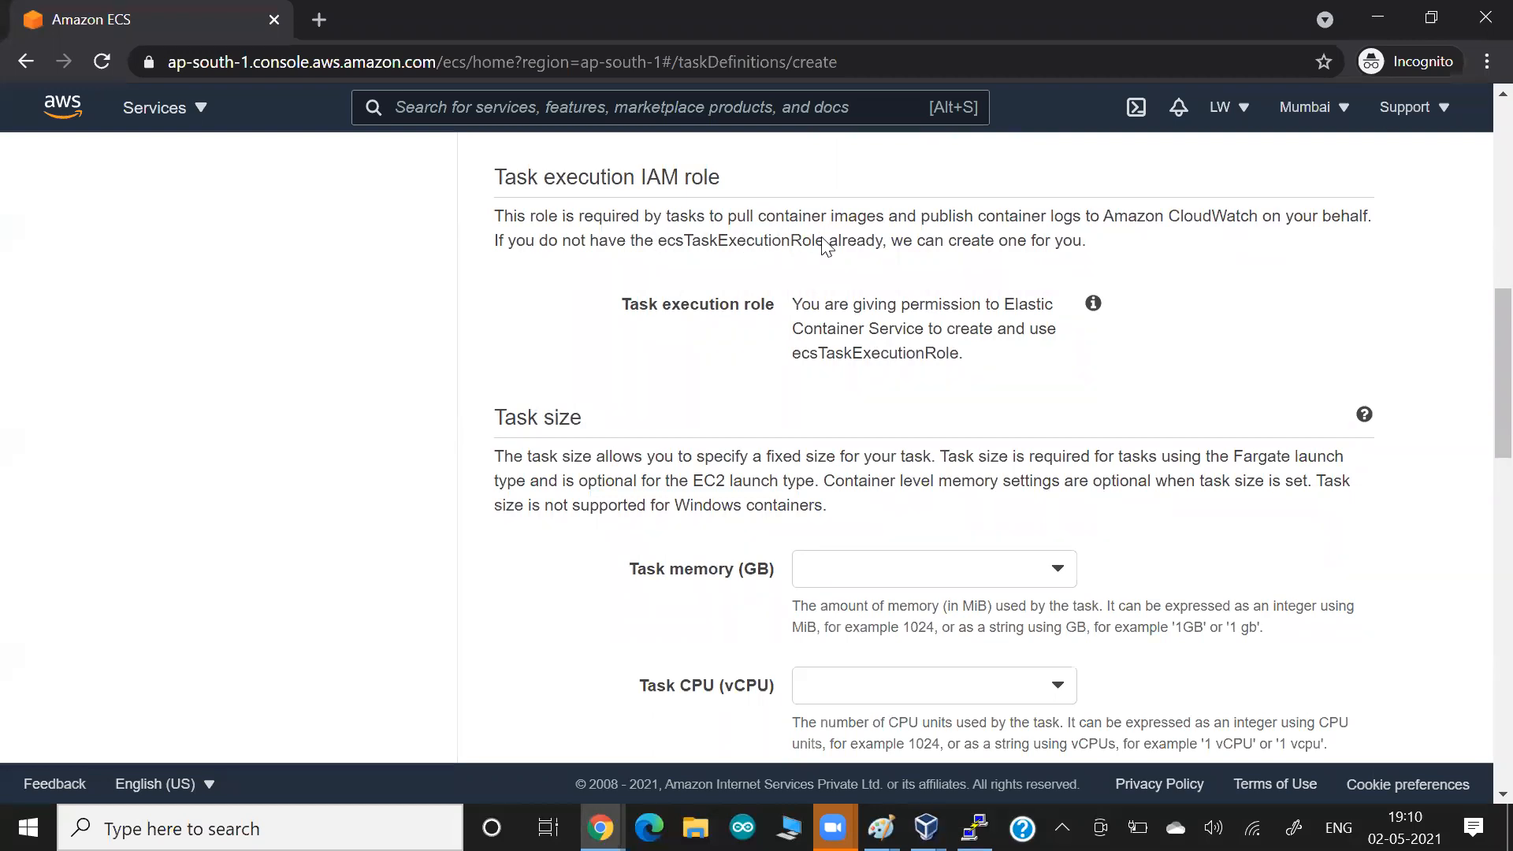
pyautogui.press('super')
pyautogui.write('notepad')
pyautogui.press('Return')
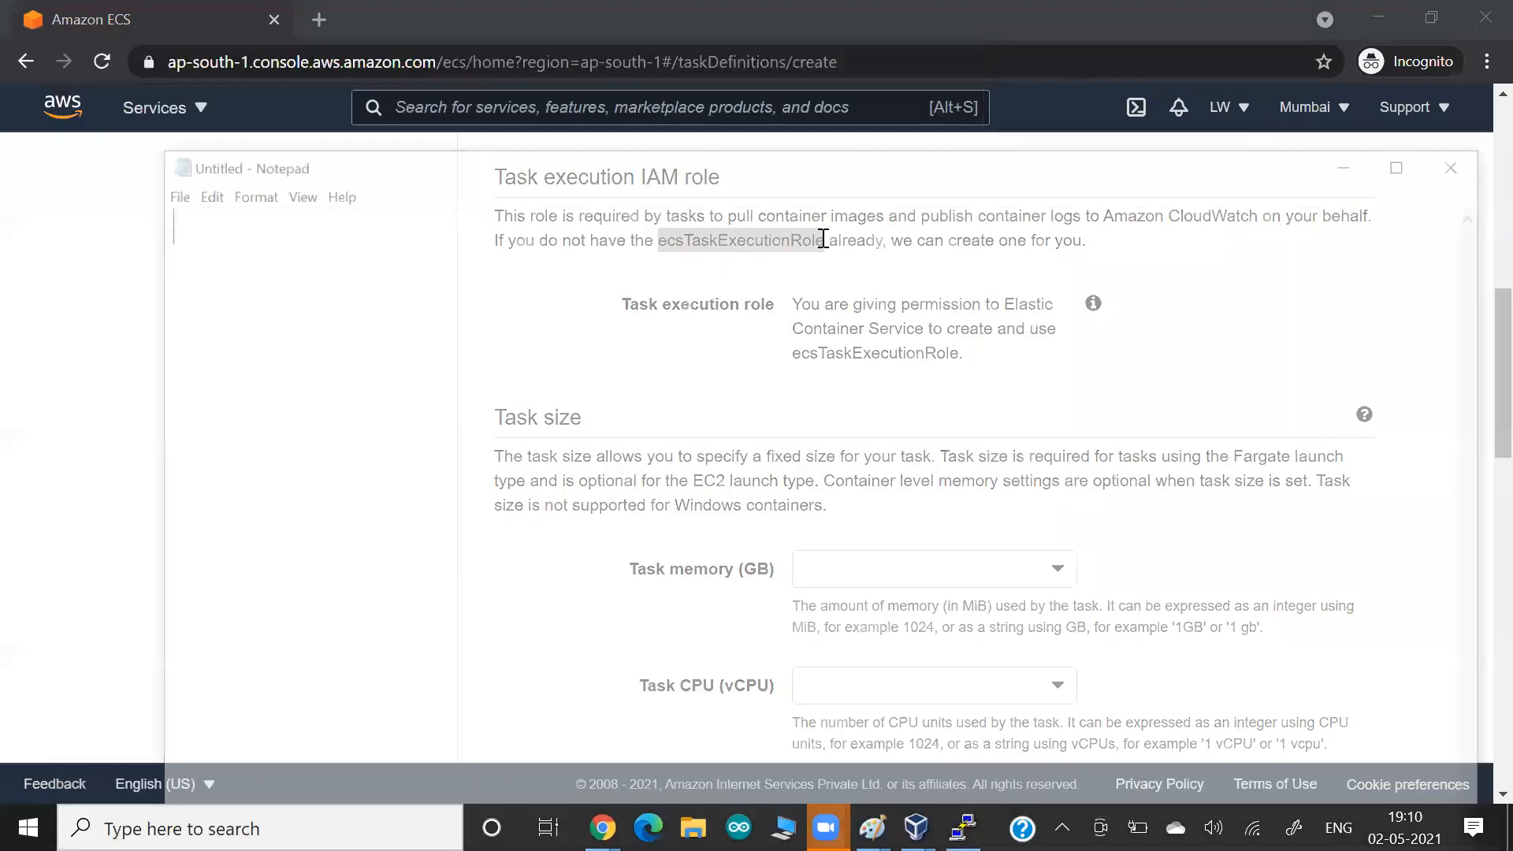
pyautogui.write('ecsTaskExecutionRole')
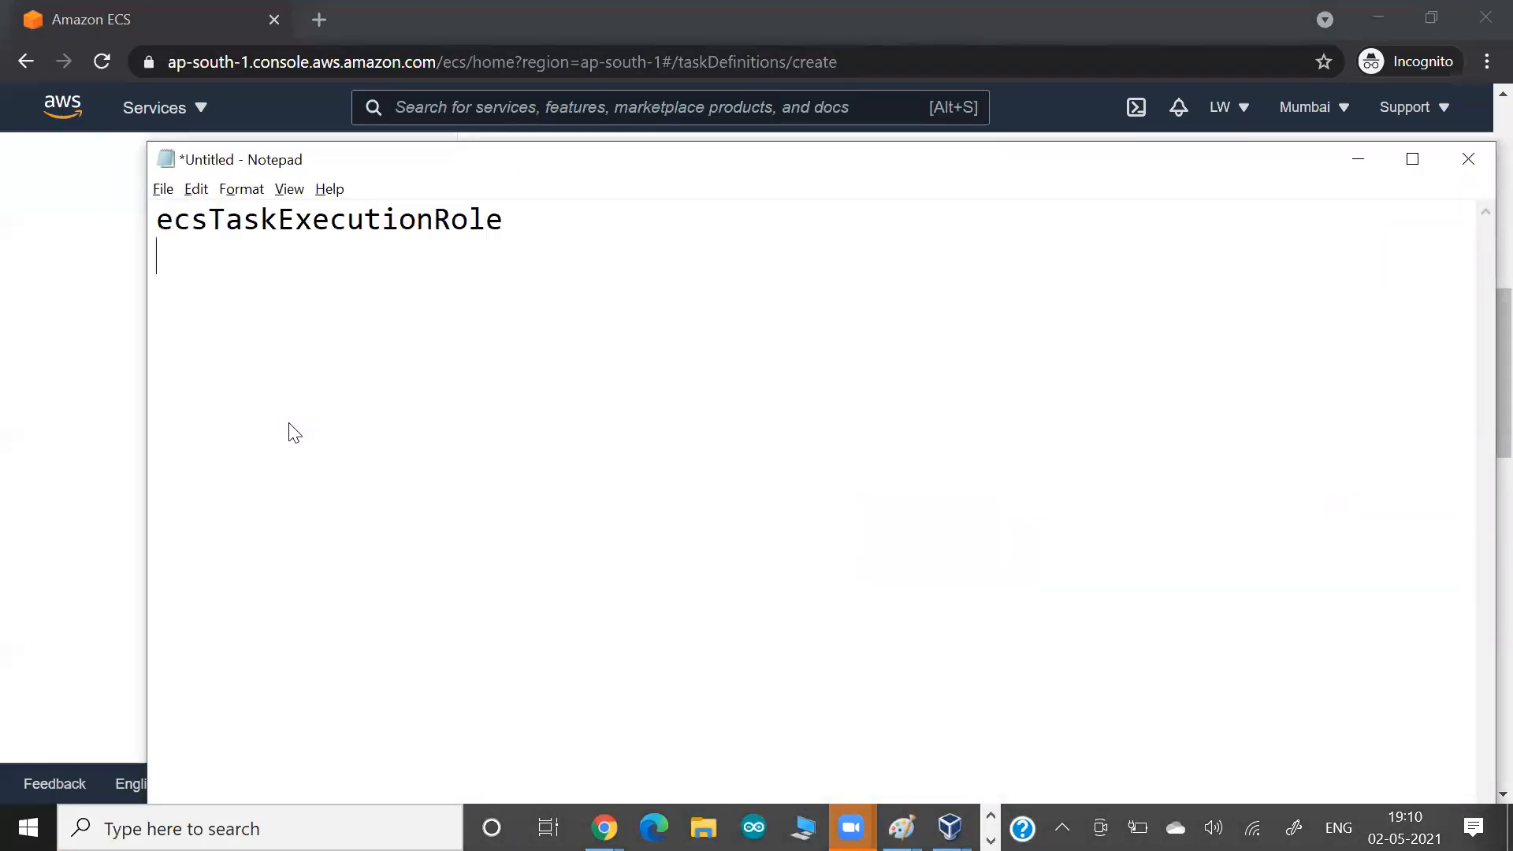
pyautogui.hotkey('alt', 'Tab')
# Set the task size to 1GB of task memory and 0.5 vCPU of task CPU.
pyautogui.scroll(-3, 872, 294)
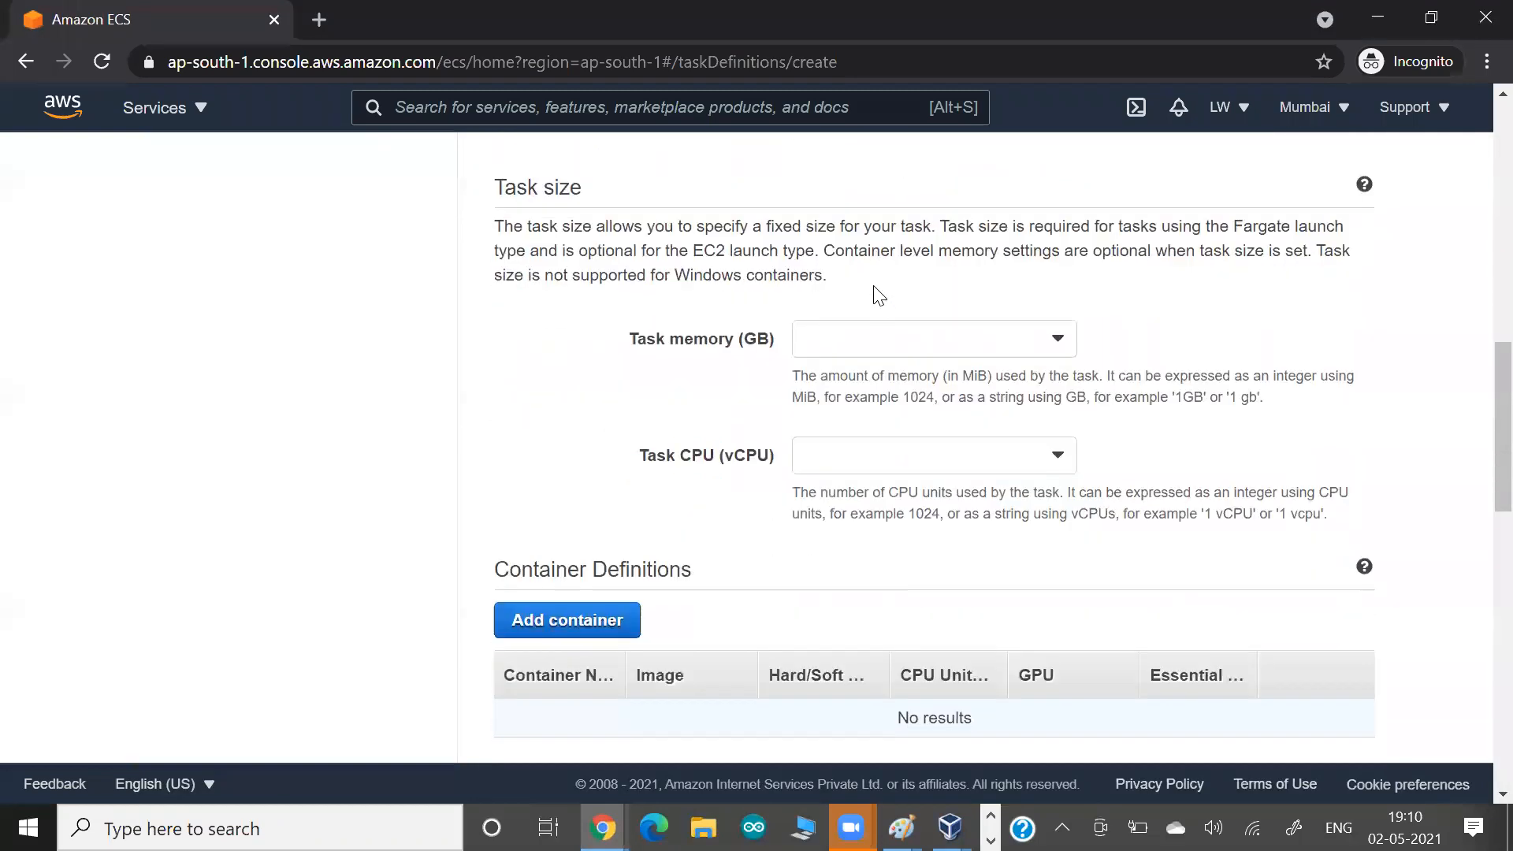
pyautogui.click(878, 294)
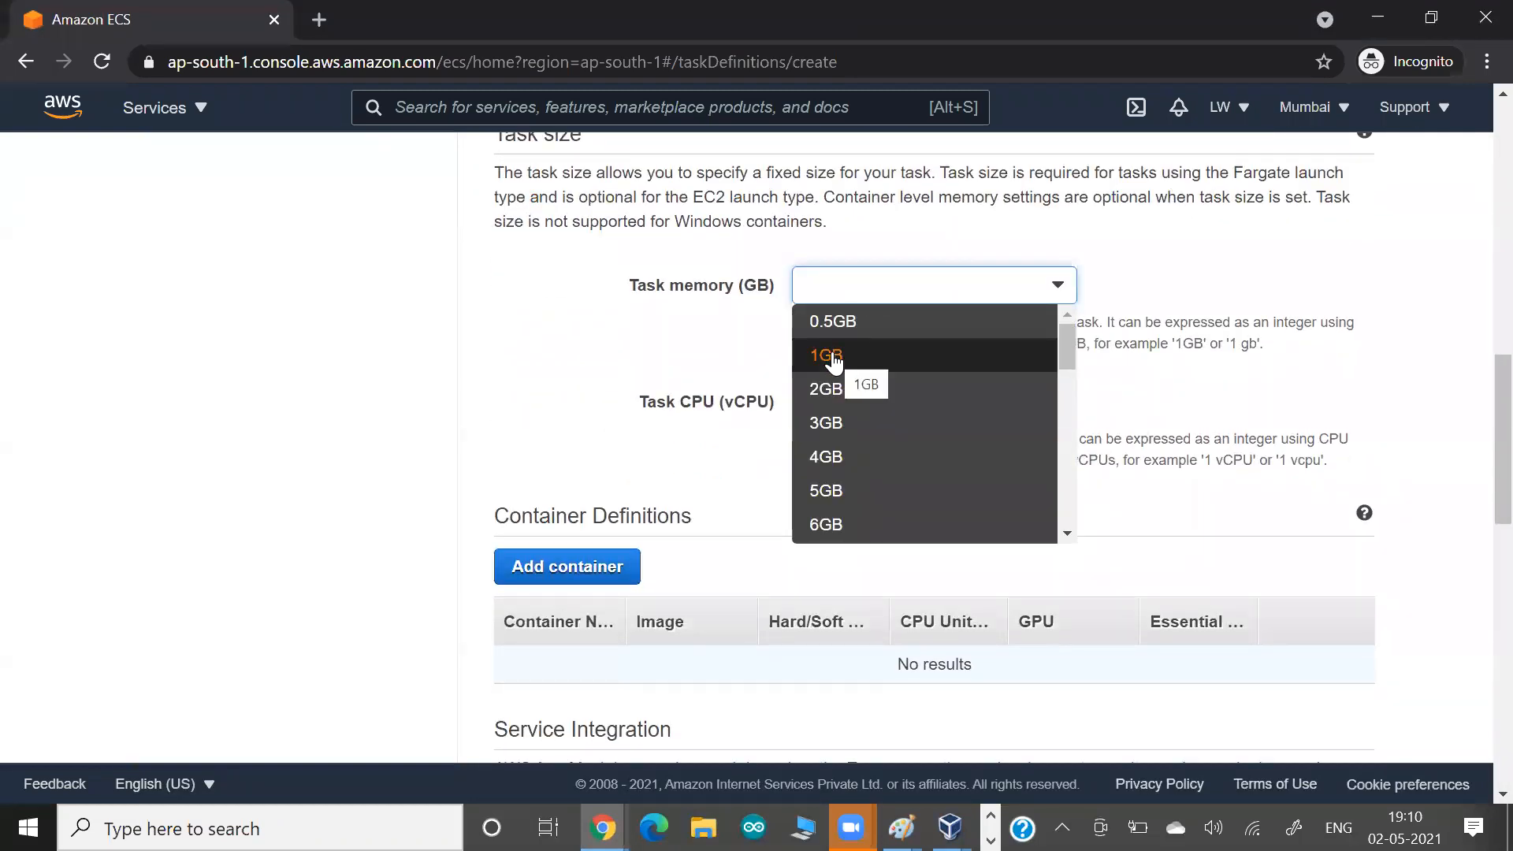
pyautogui.click(833, 358)
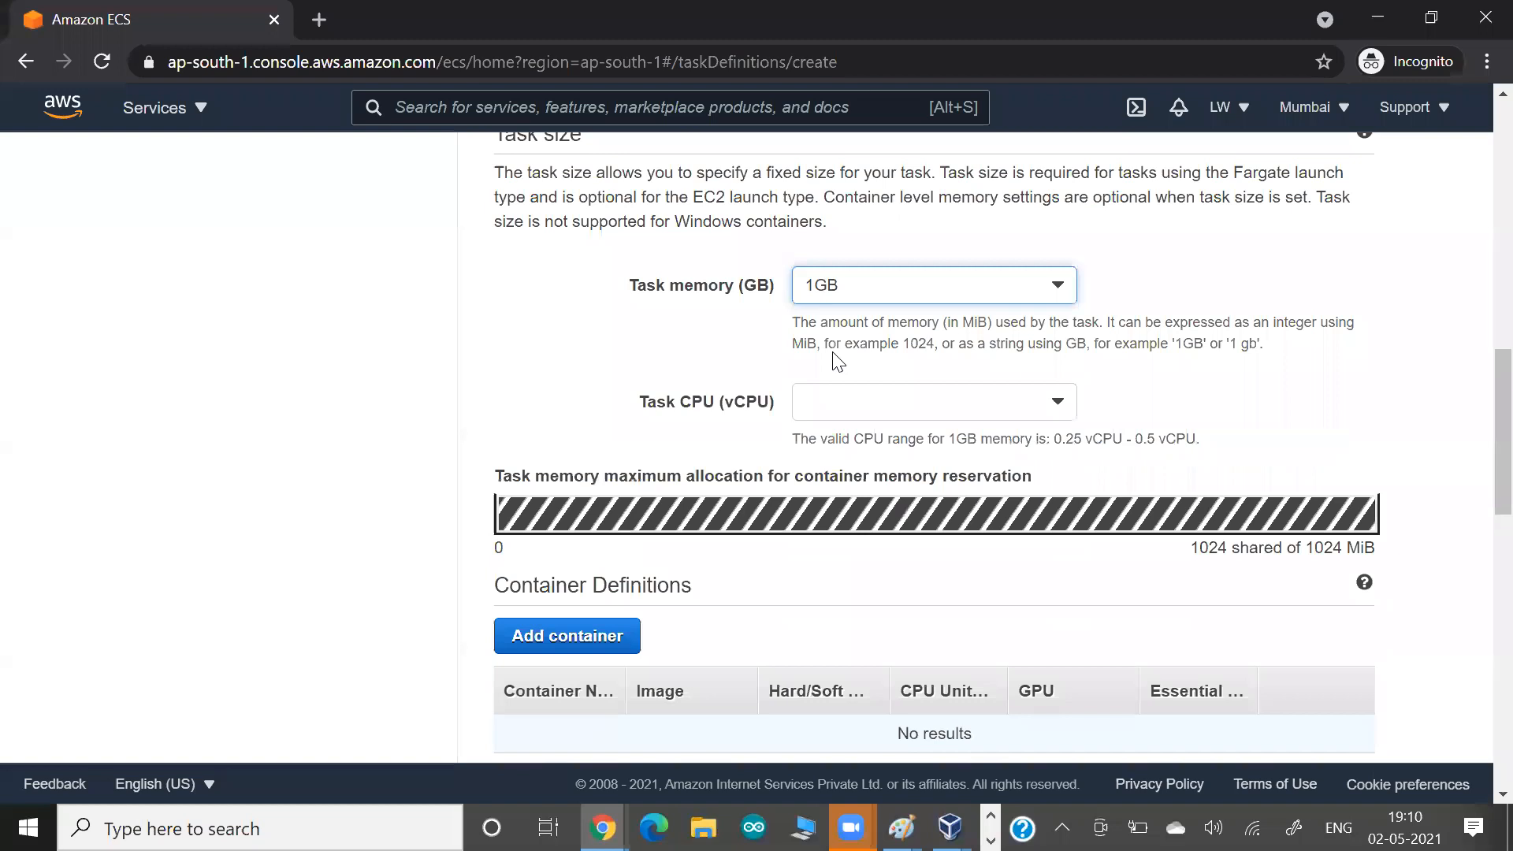
pyautogui.click(830, 411)
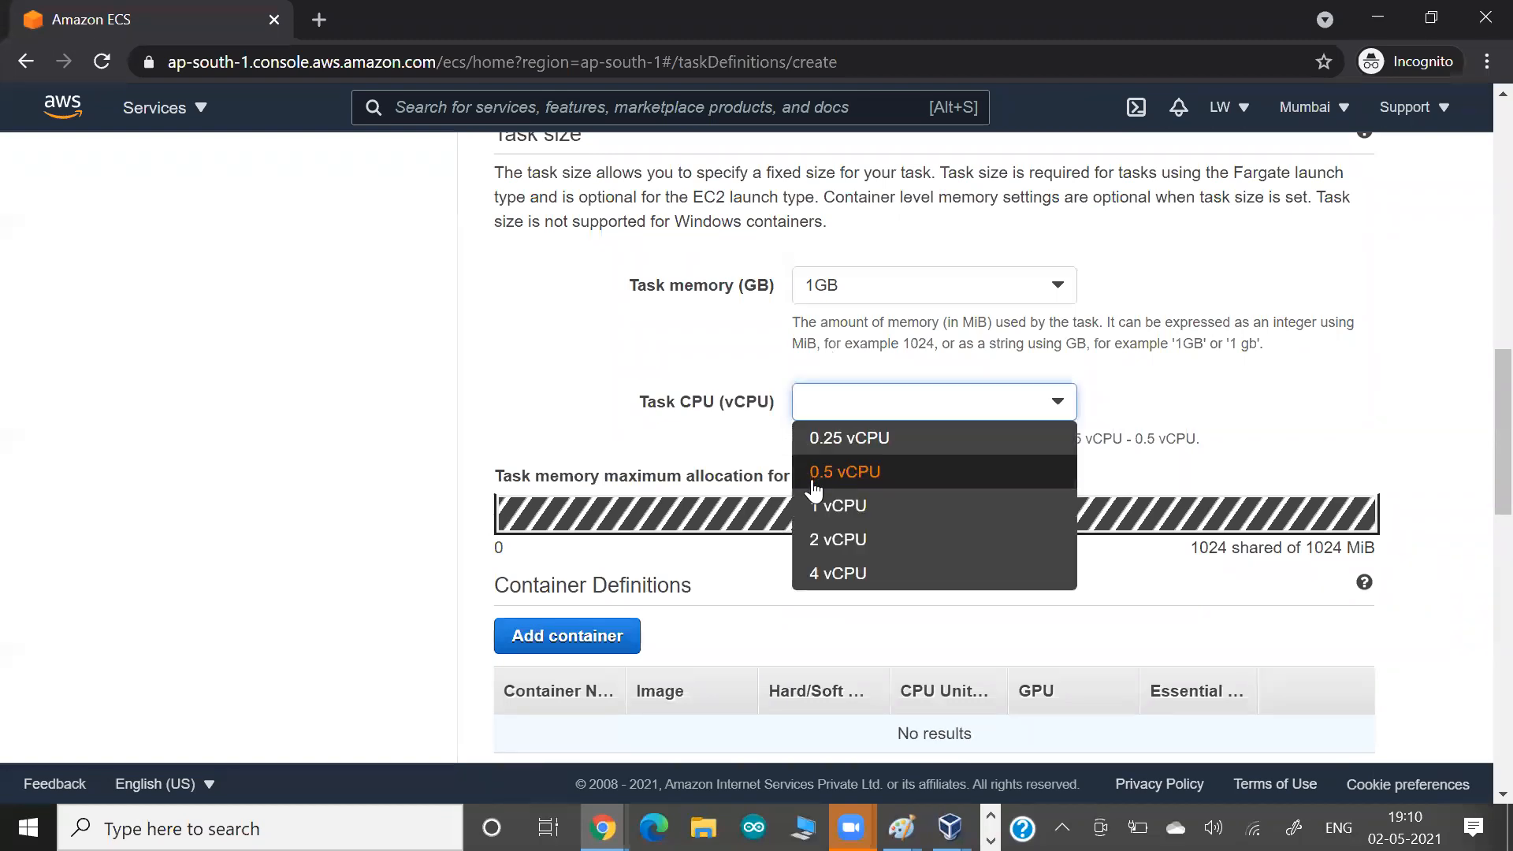
pyautogui.click(820, 540)
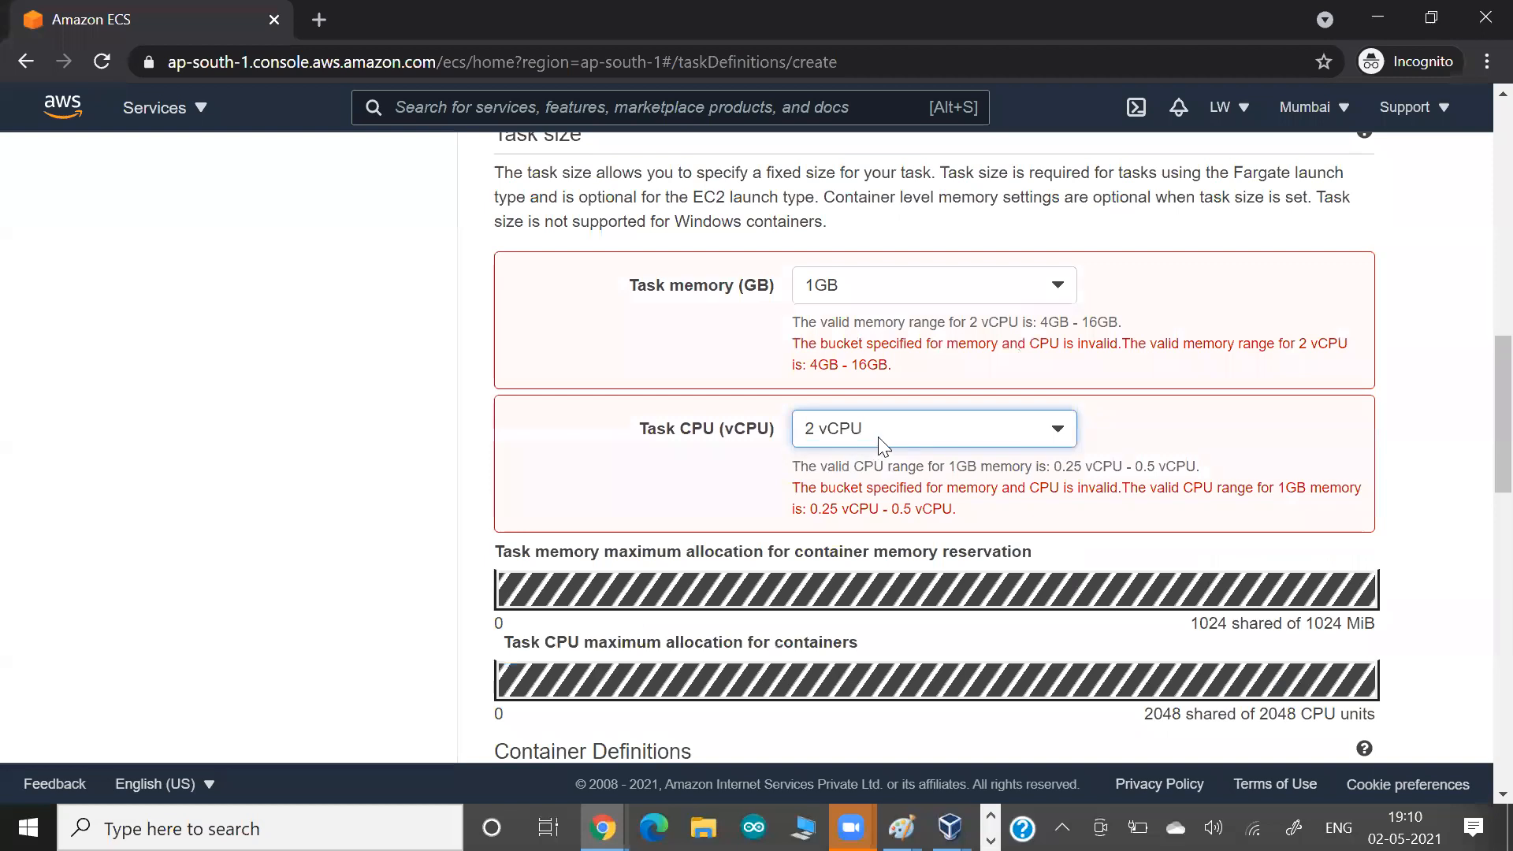
pyautogui.click(922, 433)
pyautogui.click(881, 493)
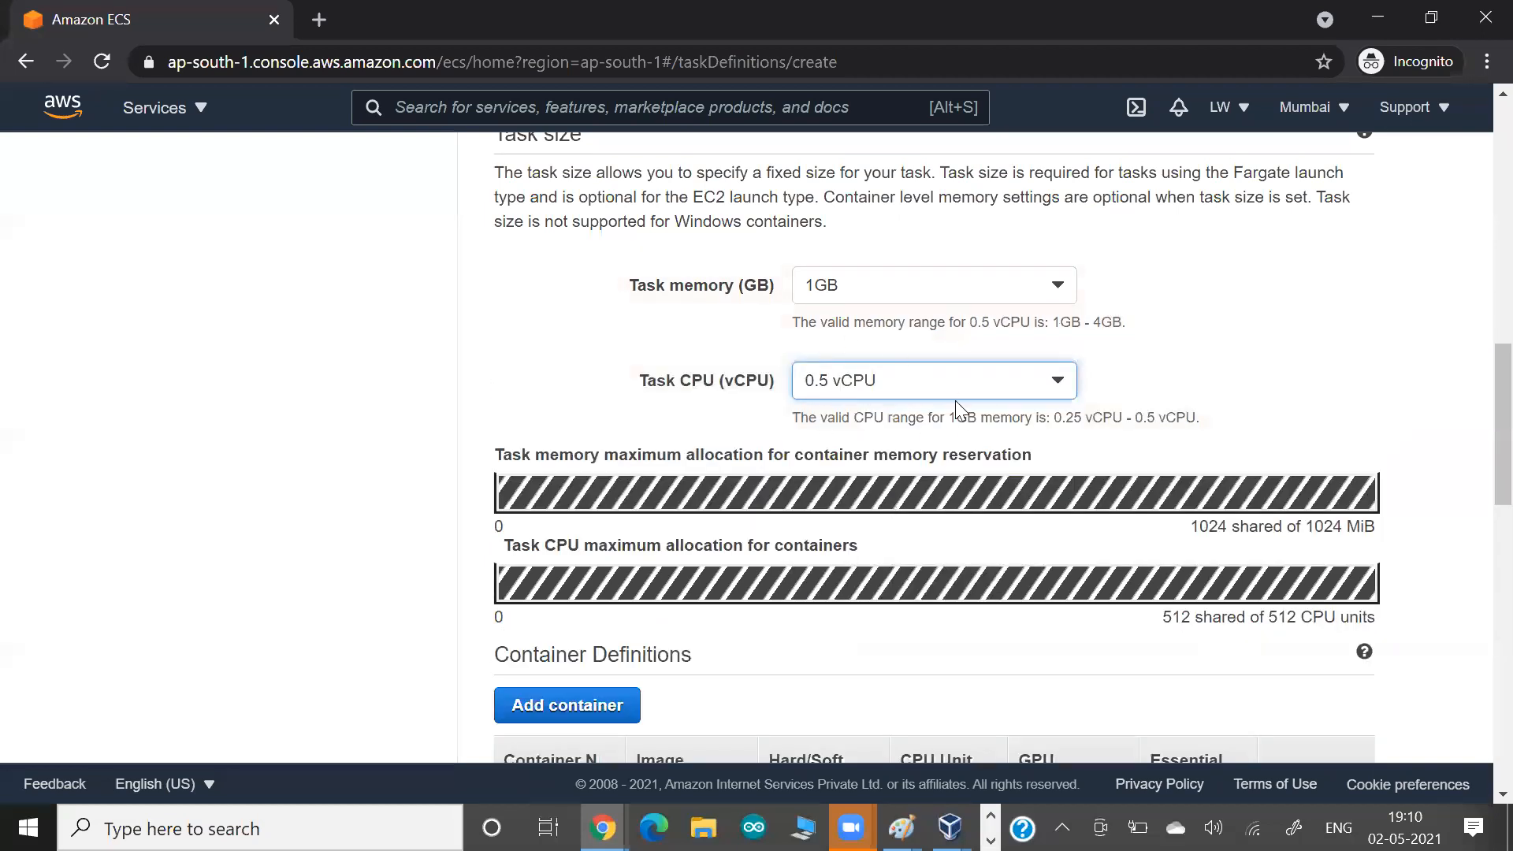
# Highlight the valid CPU range, paste a screenshot of the task size settings into the Google Docs document, and return to the AWS console.
pyautogui.moveTo(888, 417); pyautogui.dragTo(1230, 422)
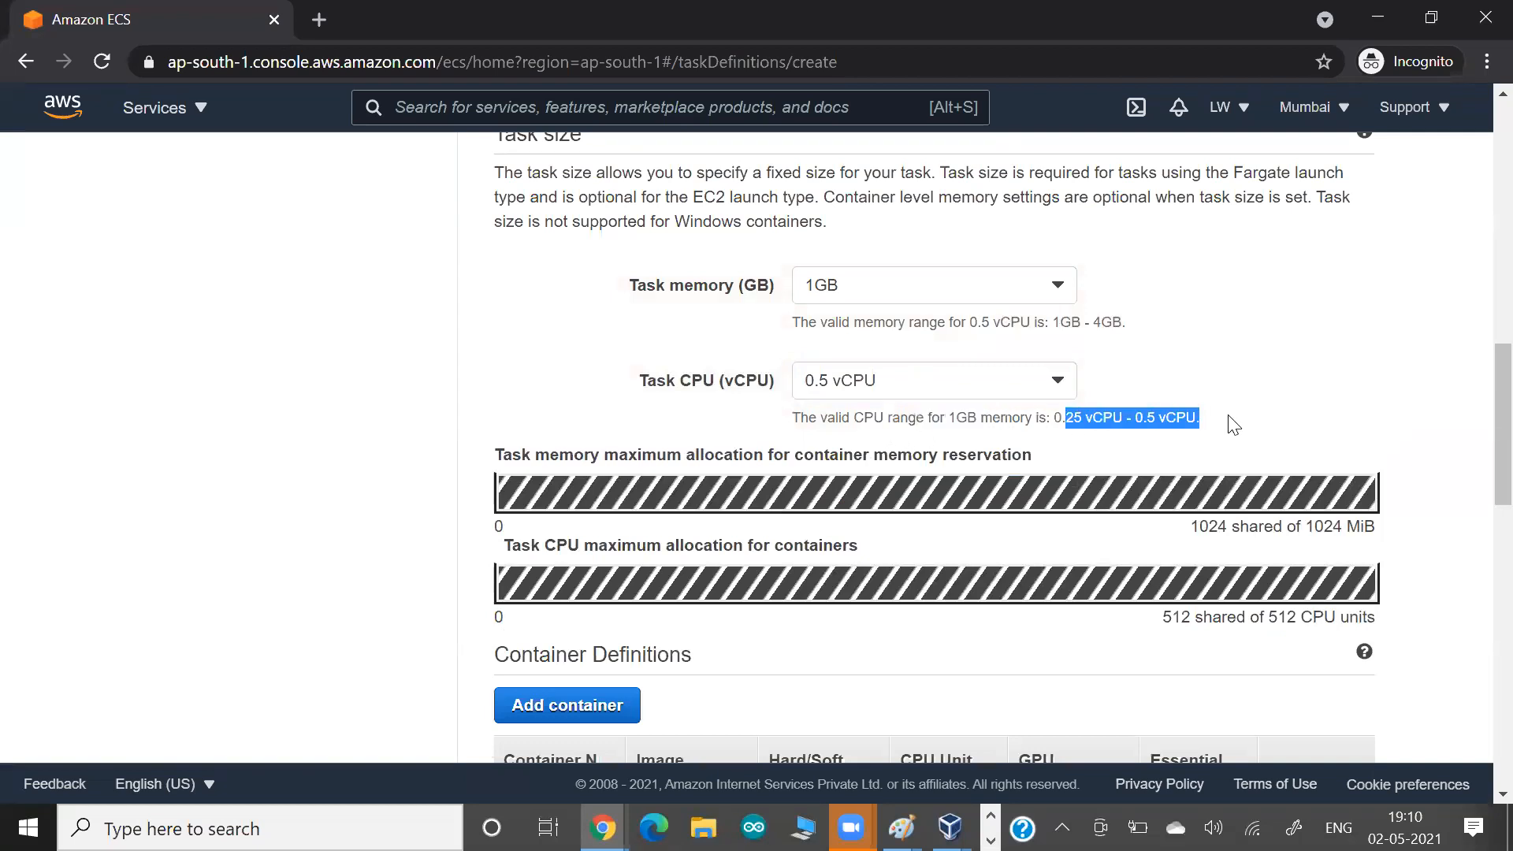
pyautogui.click(250, 428)
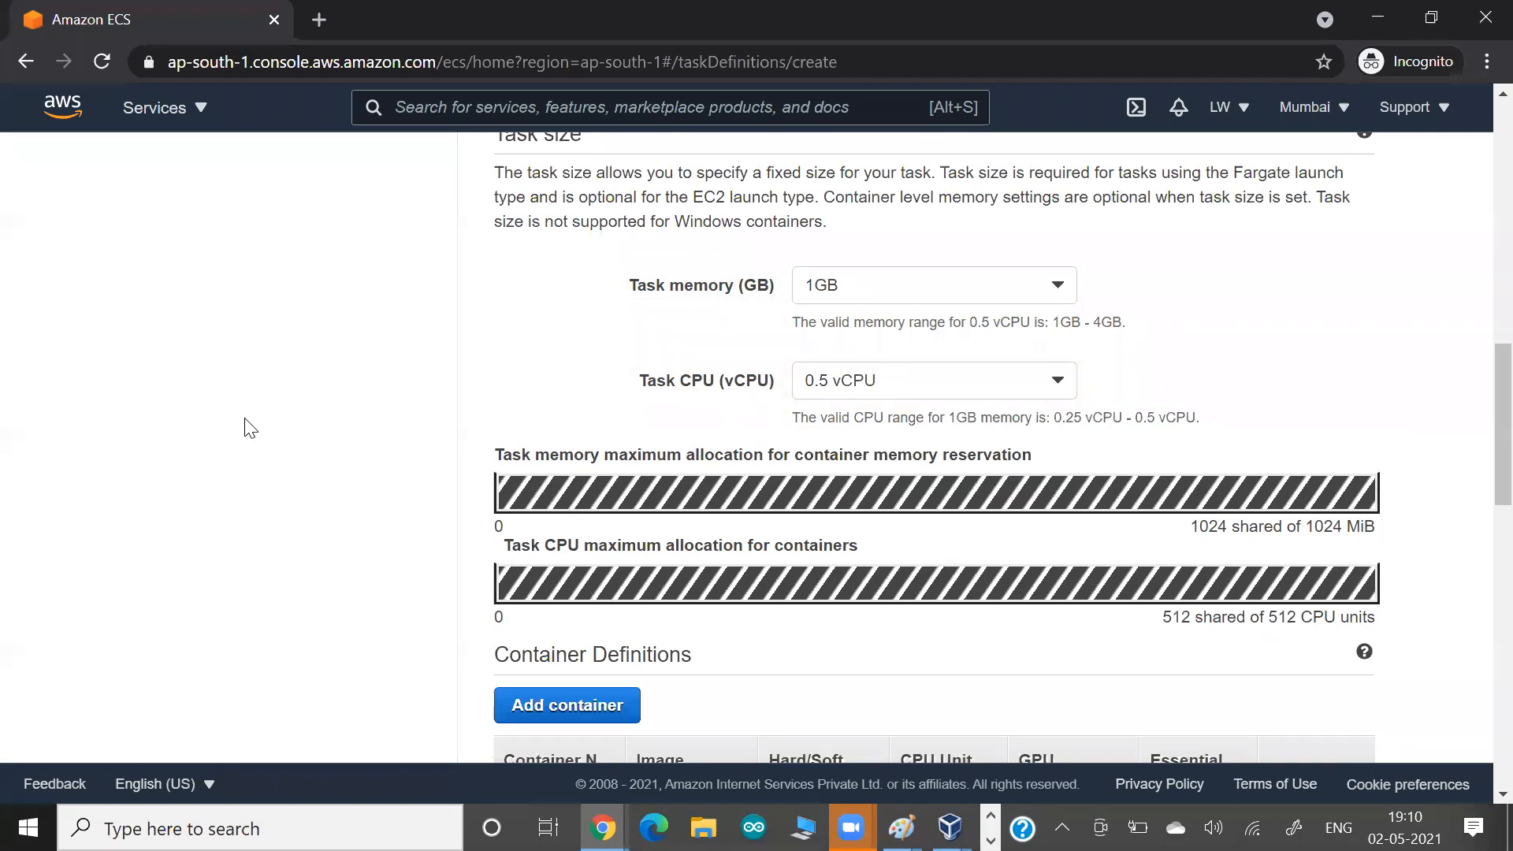
pyautogui.hotkey('alt', 'Tab')
pyautogui.hotkey('alt', 'Tab')
pyautogui.hotkey('ctrl', 'v')
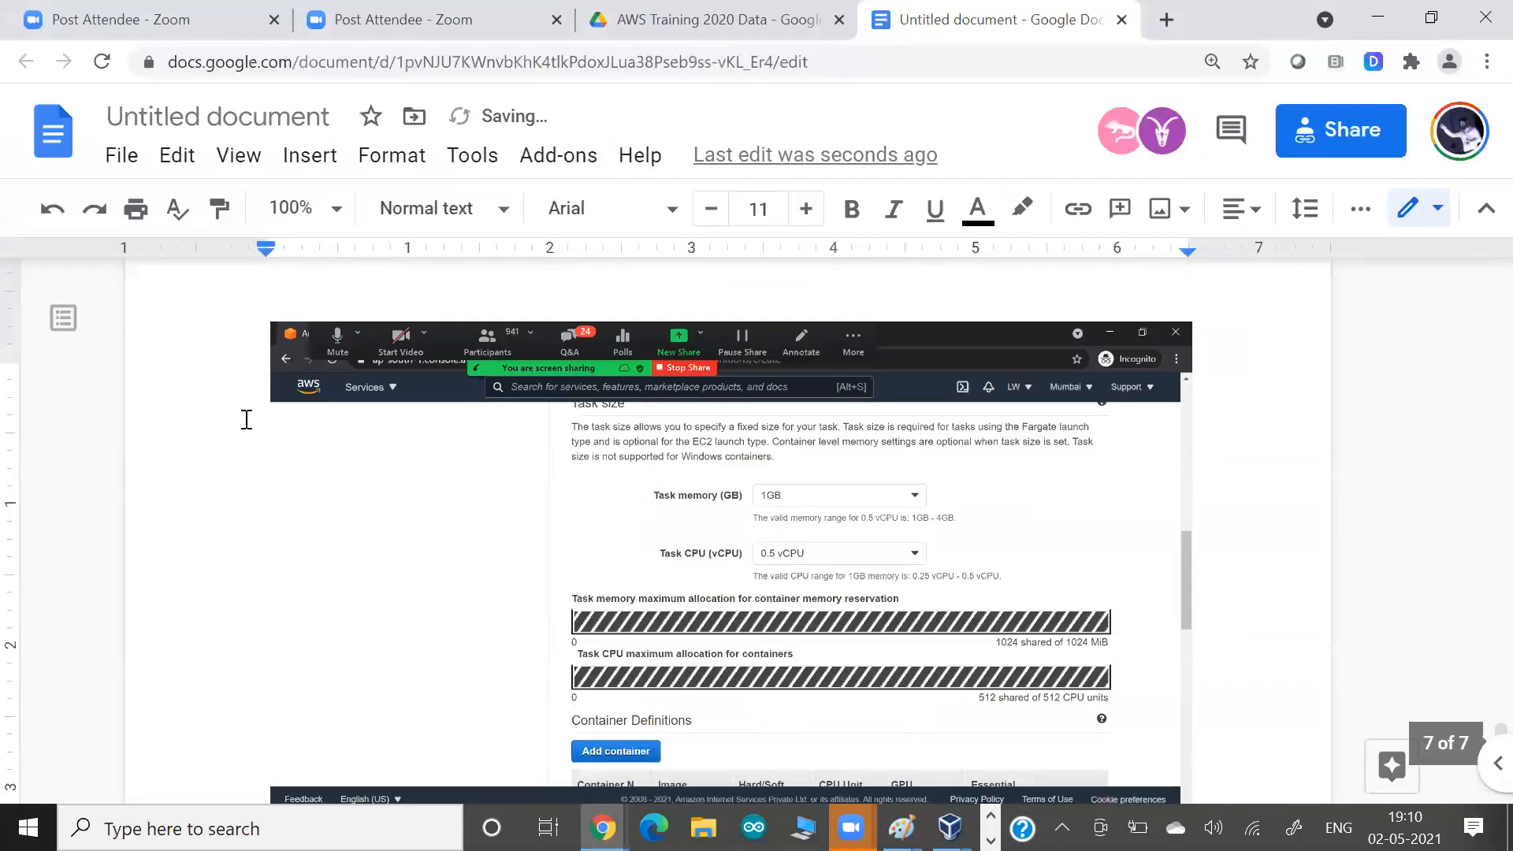
pyautogui.hotkey('alt', 'Tab')
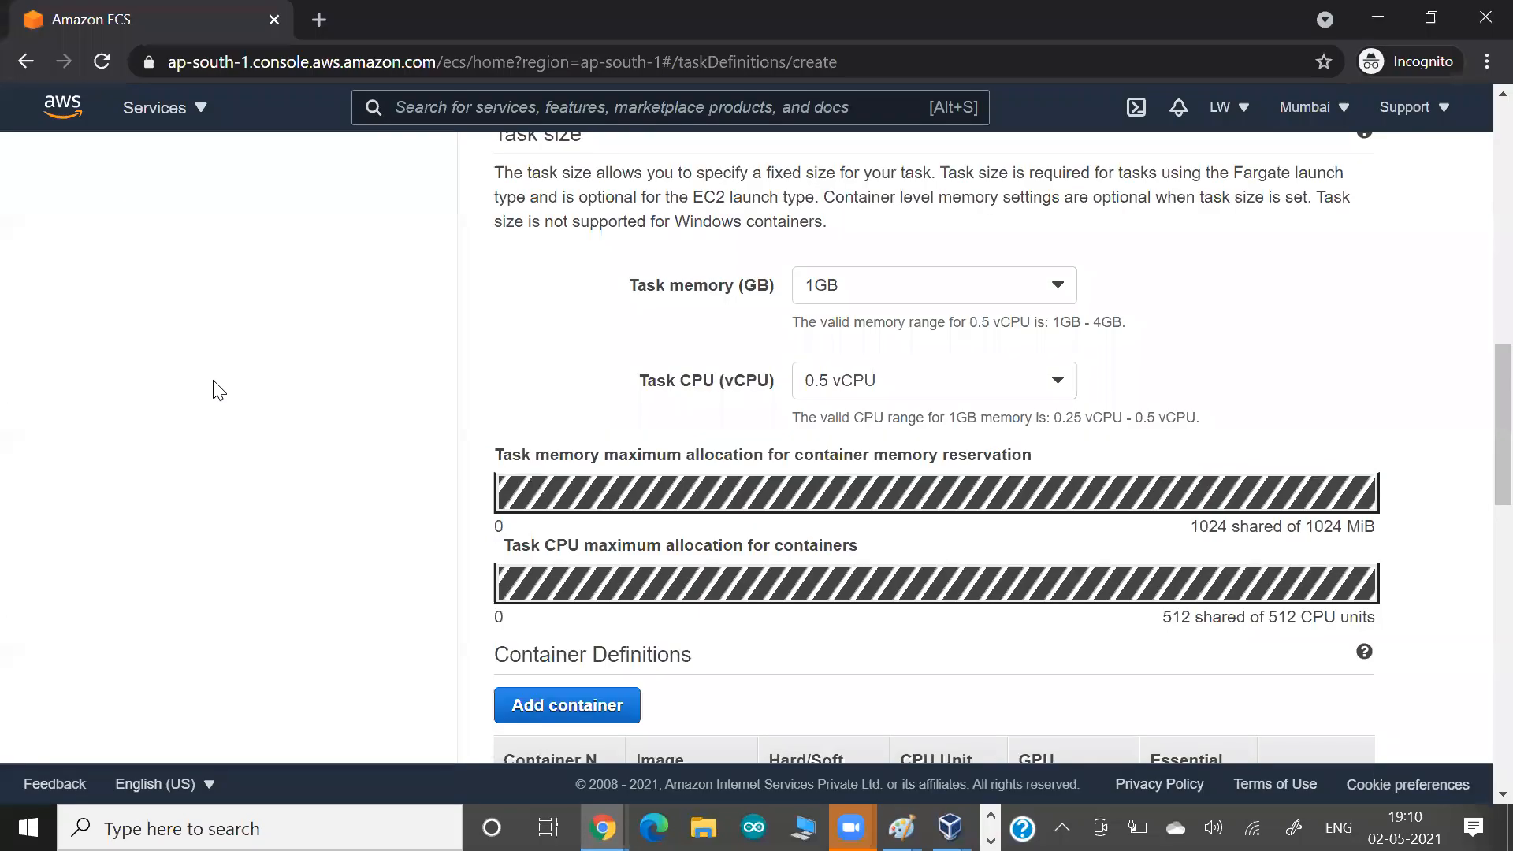
# Paste a screenshot of the Container Definitions section into the Google Docs document and return to the AWS console.
pyautogui.scroll(-3, 219, 390)
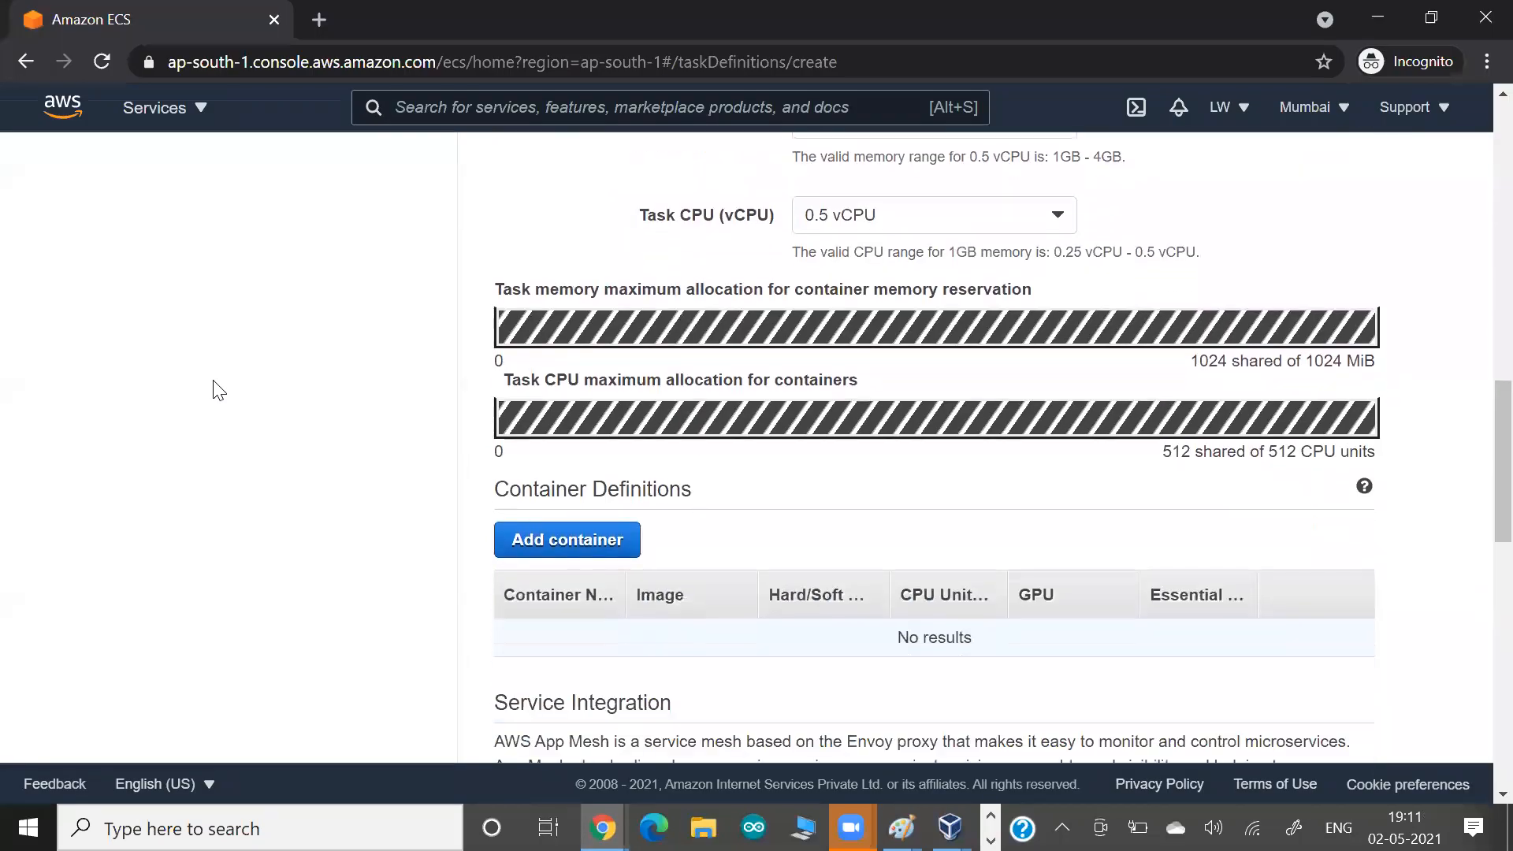
pyautogui.scroll(-1, 558, 370)
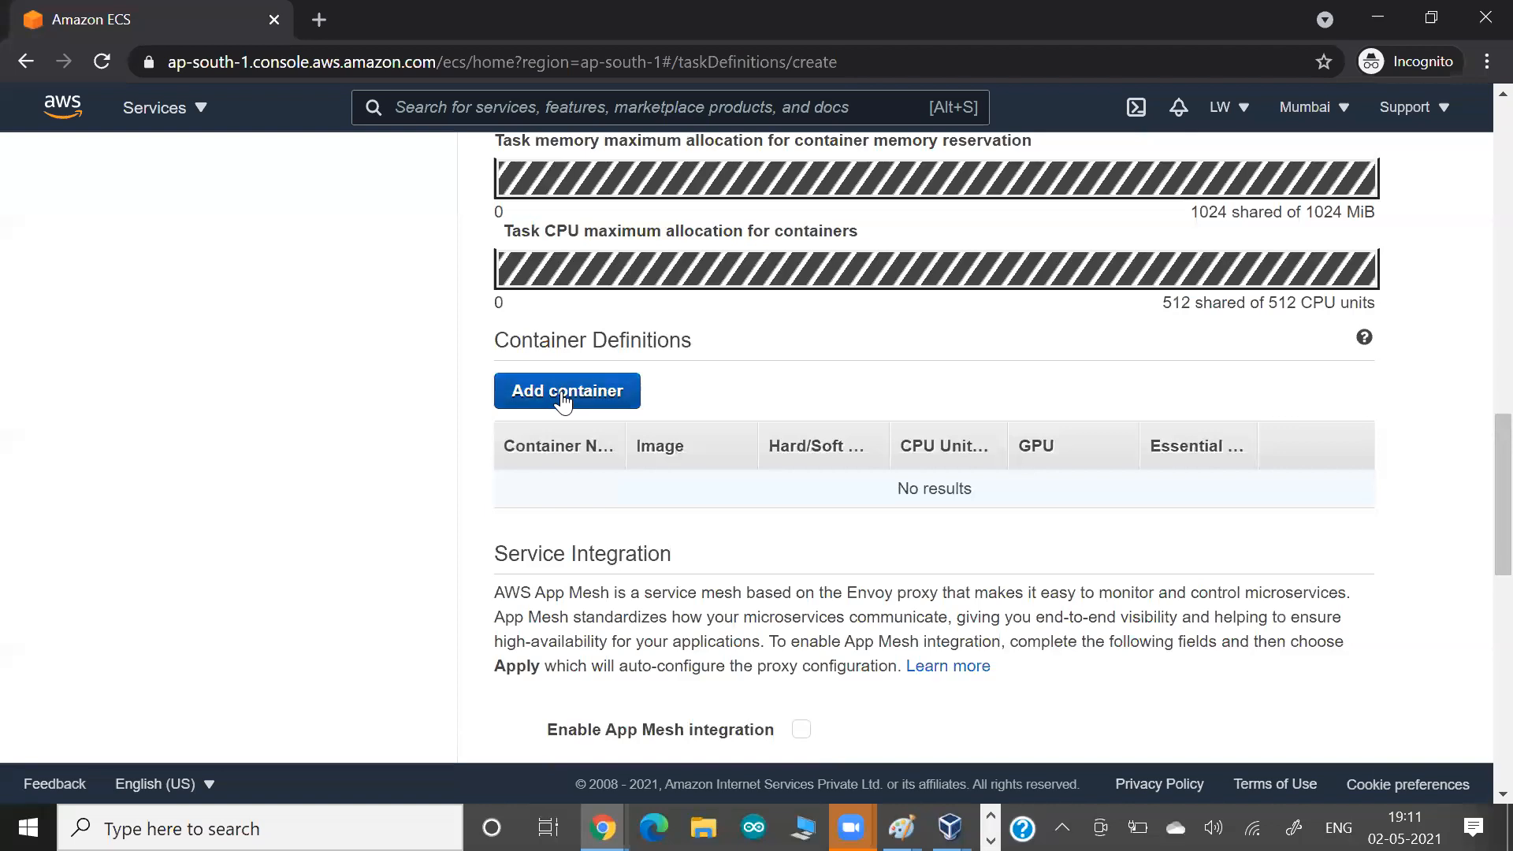
pyautogui.hotkey('alt', 'Tab')
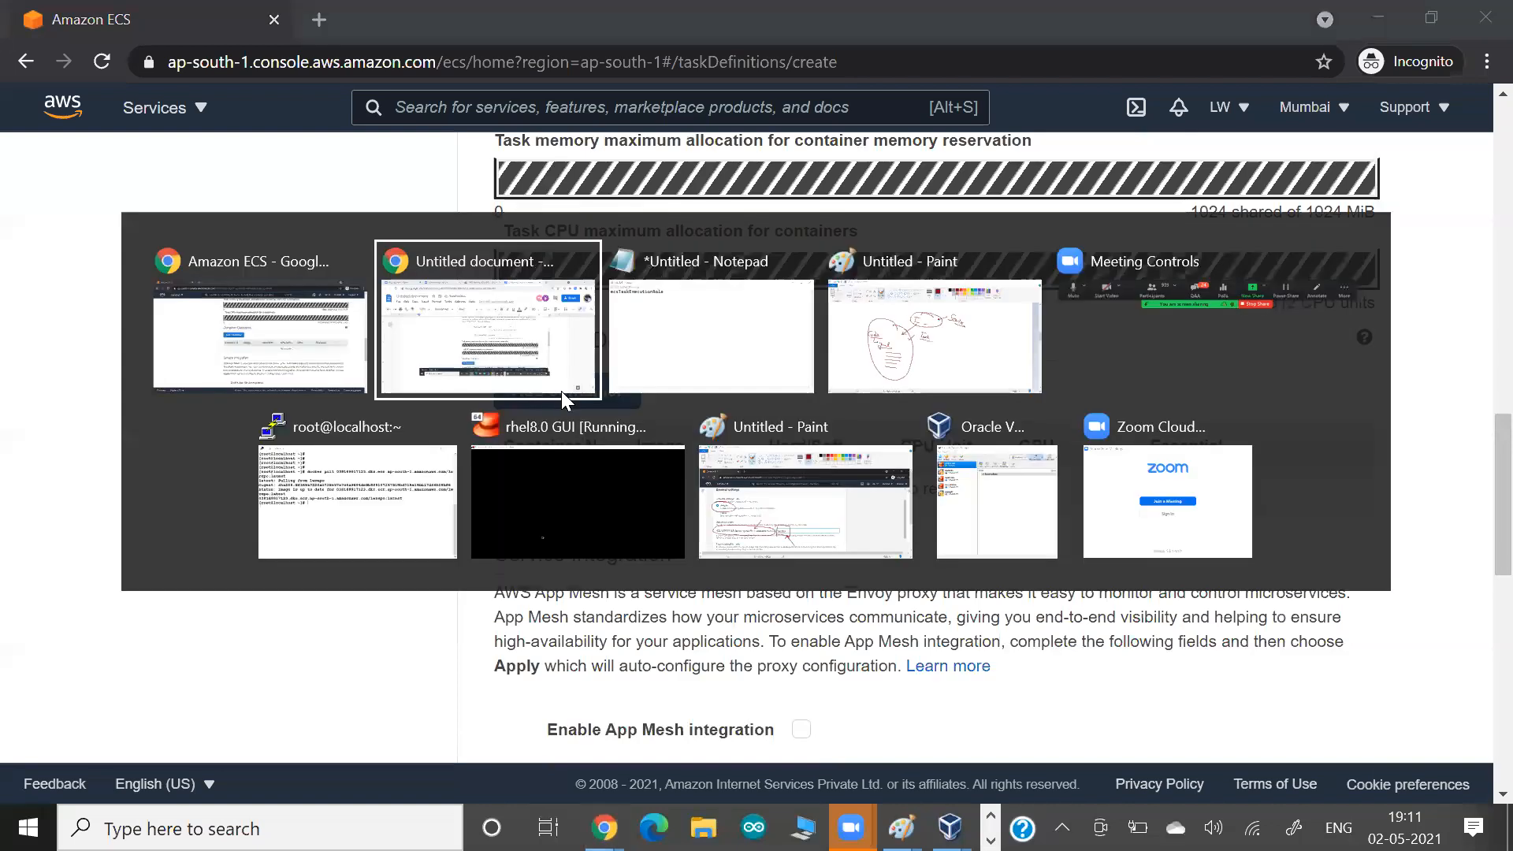
pyautogui.hotkey('ctrl', 'v')
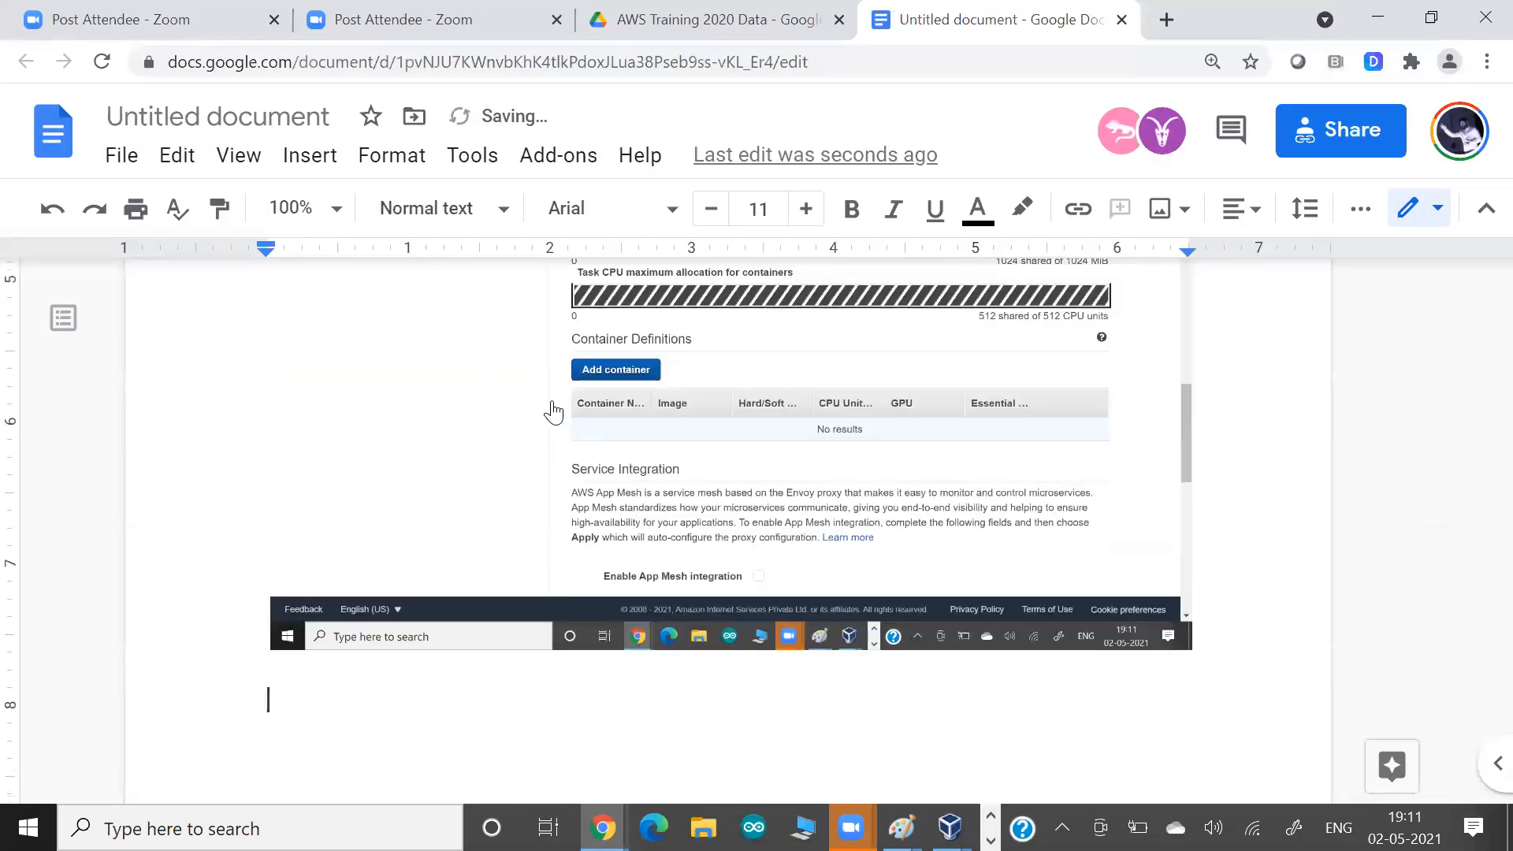
pyautogui.hotkey('alt', 'Tab')
# Start adding a container to the task definition and name it myc1web.
pyautogui.click(557, 394)
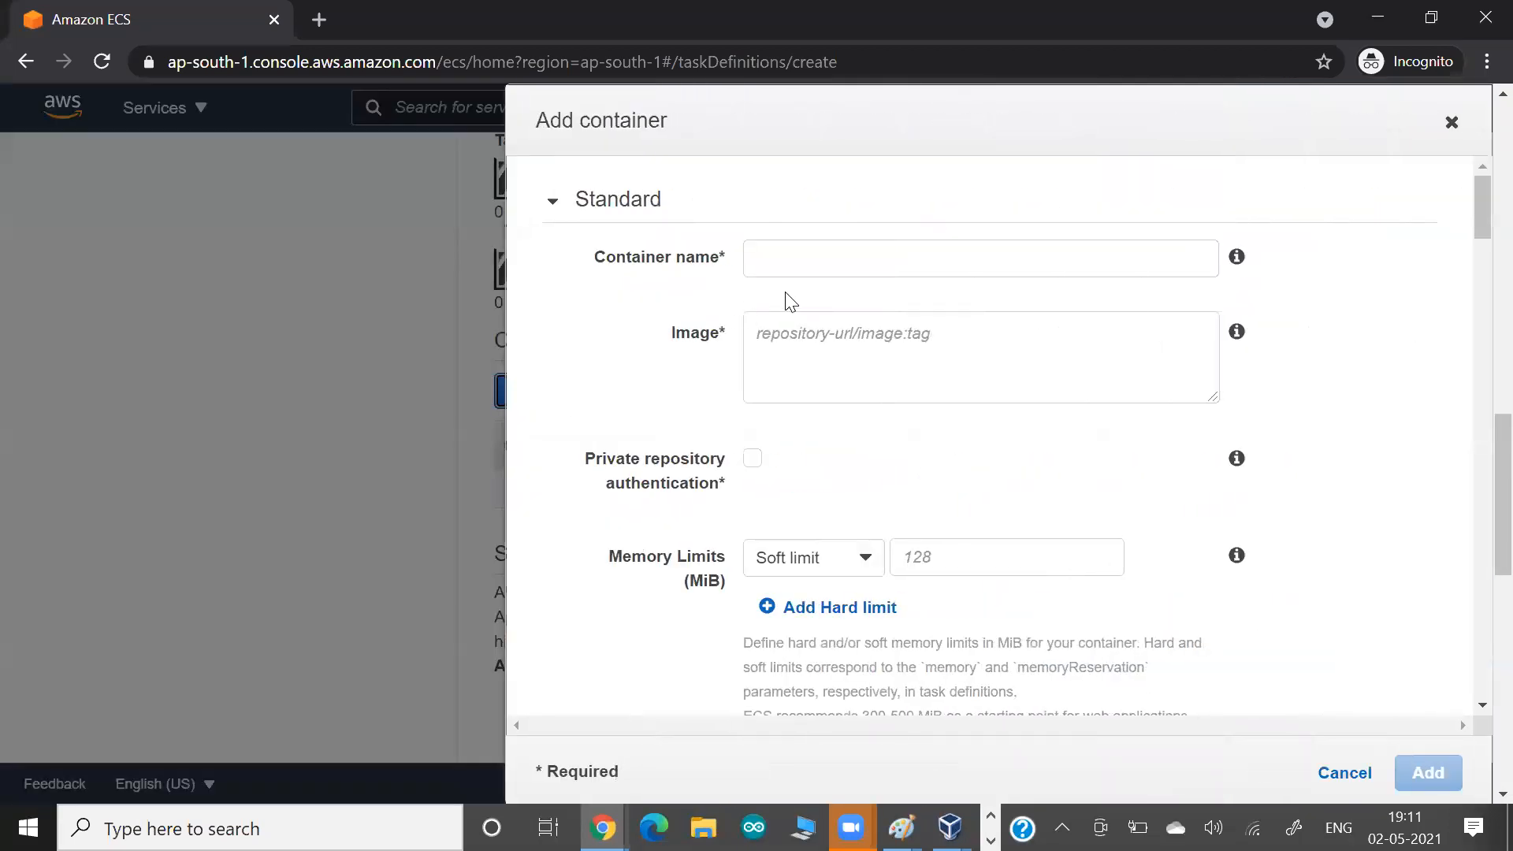
pyautogui.click(804, 264)
pyautogui.write('myc1web')
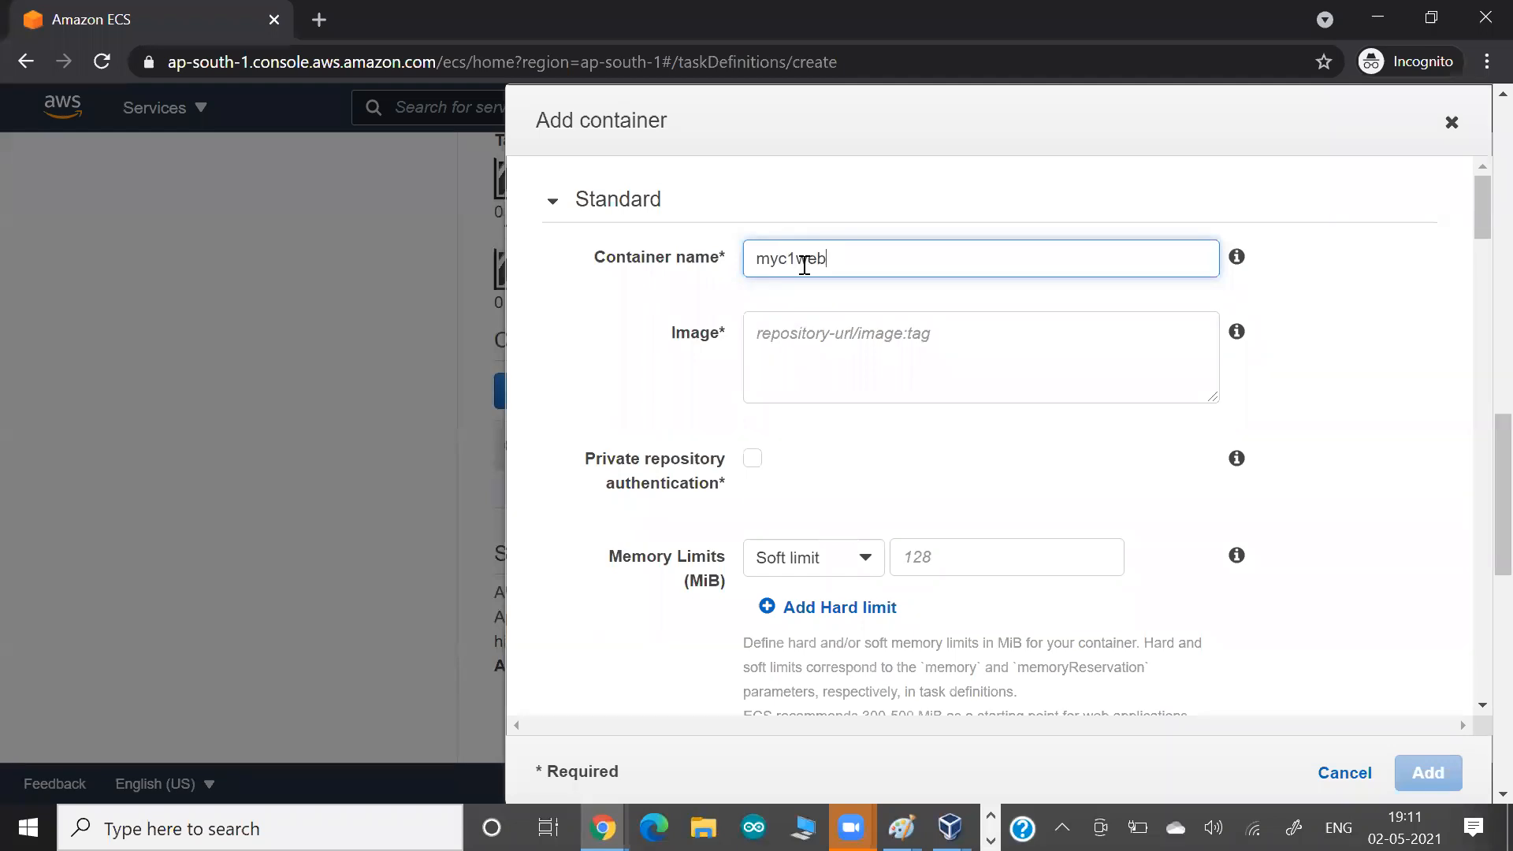
pyautogui.click(795, 347)
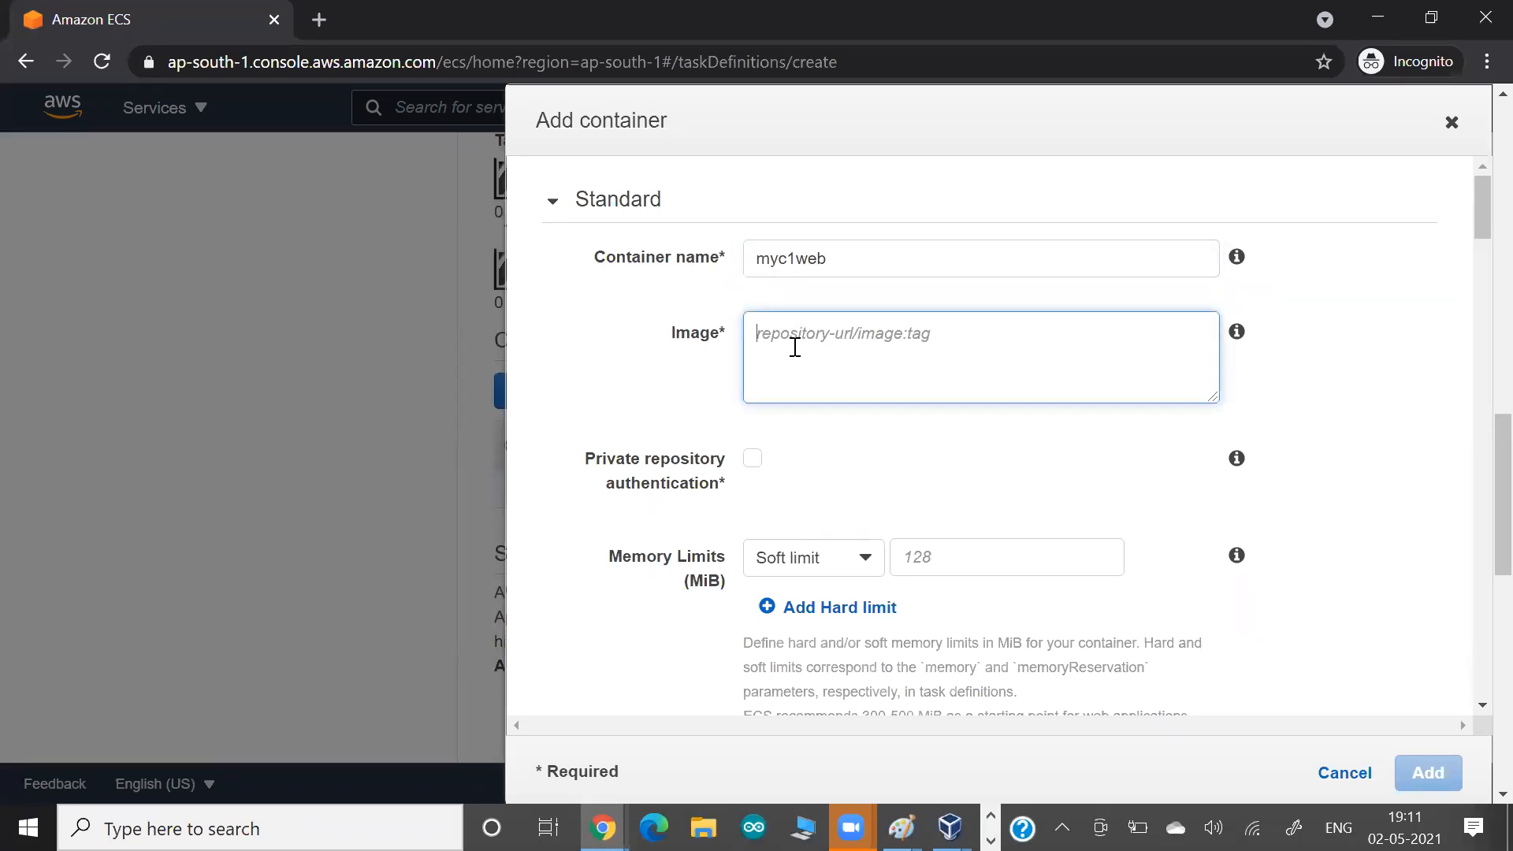
pyautogui.write('httpd')
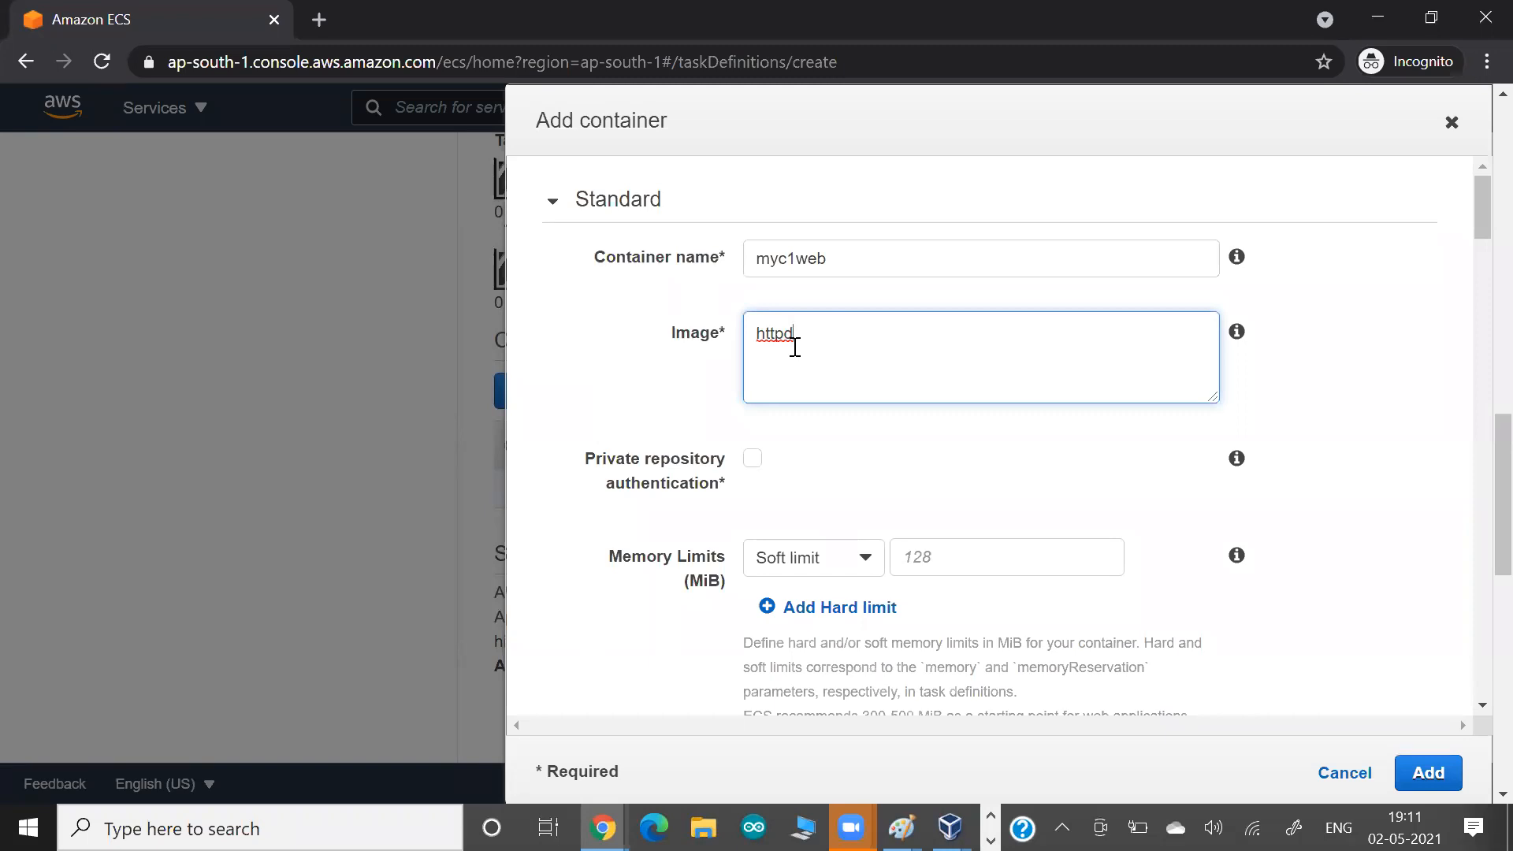
pyautogui.press('BackSpace')
pyautogui.press('BackSpace')
pyautogui.press('BackSpace')
pyautogui.press('BackSpace')
pyautogui.press('BackSpace')
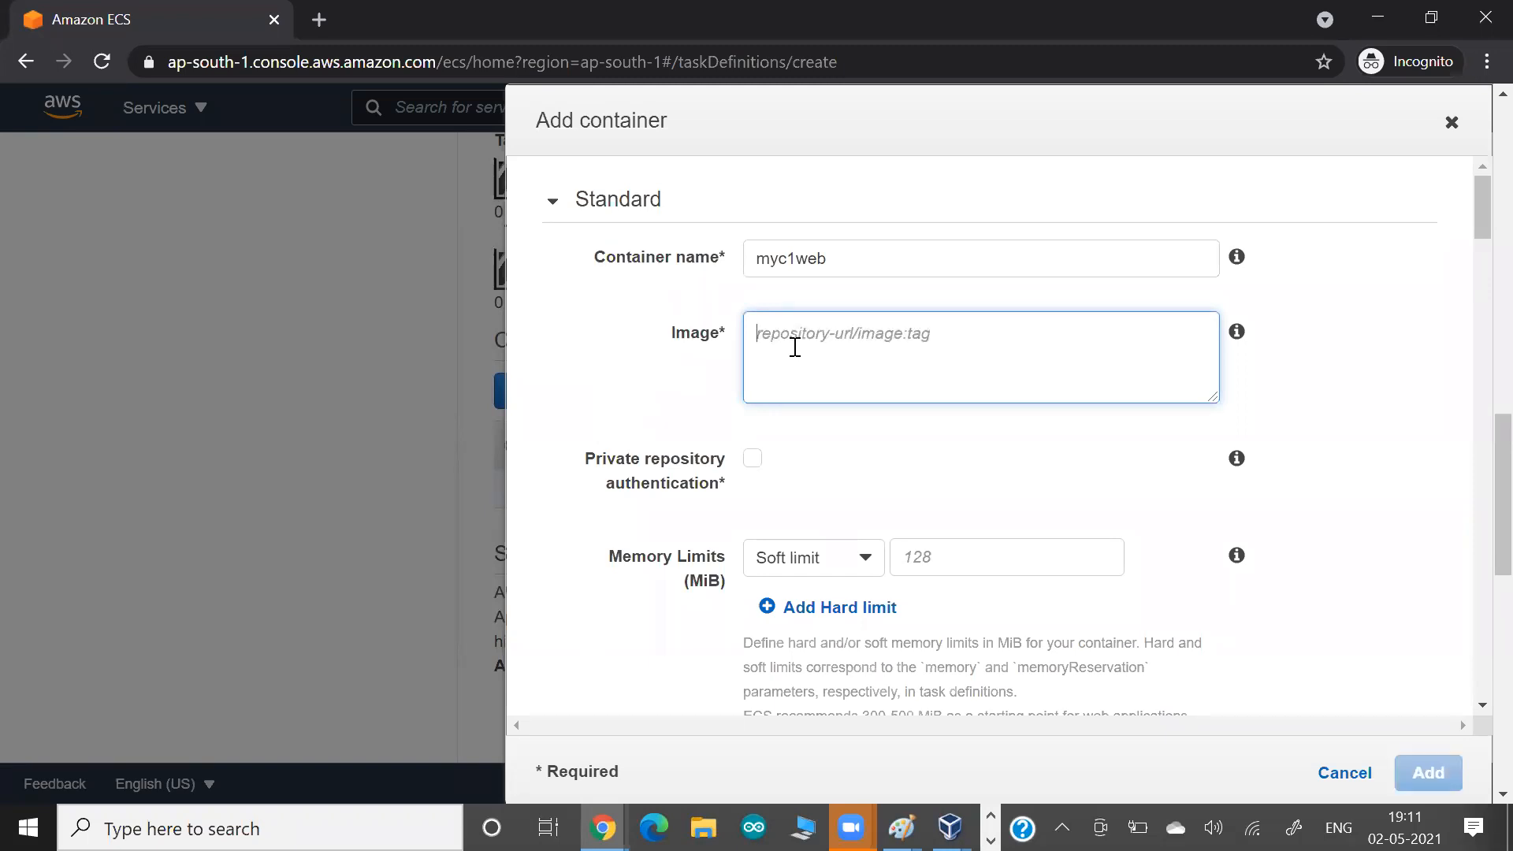
# Copy the ECR address of the lwrepo:latest image from the docker pull command in the terminal and use it as the container's image.
pyautogui.hotkey('alt', 'Tab')
pyautogui.hotkey('alt', 'Tab')
pyautogui.hotkey('alt', 'Tab')
pyautogui.hotkey('alt', 'Tab')
pyautogui.hotkey('alt', 'Tab')
pyautogui.moveTo(613, 302); pyautogui.dragTo(307, 327)
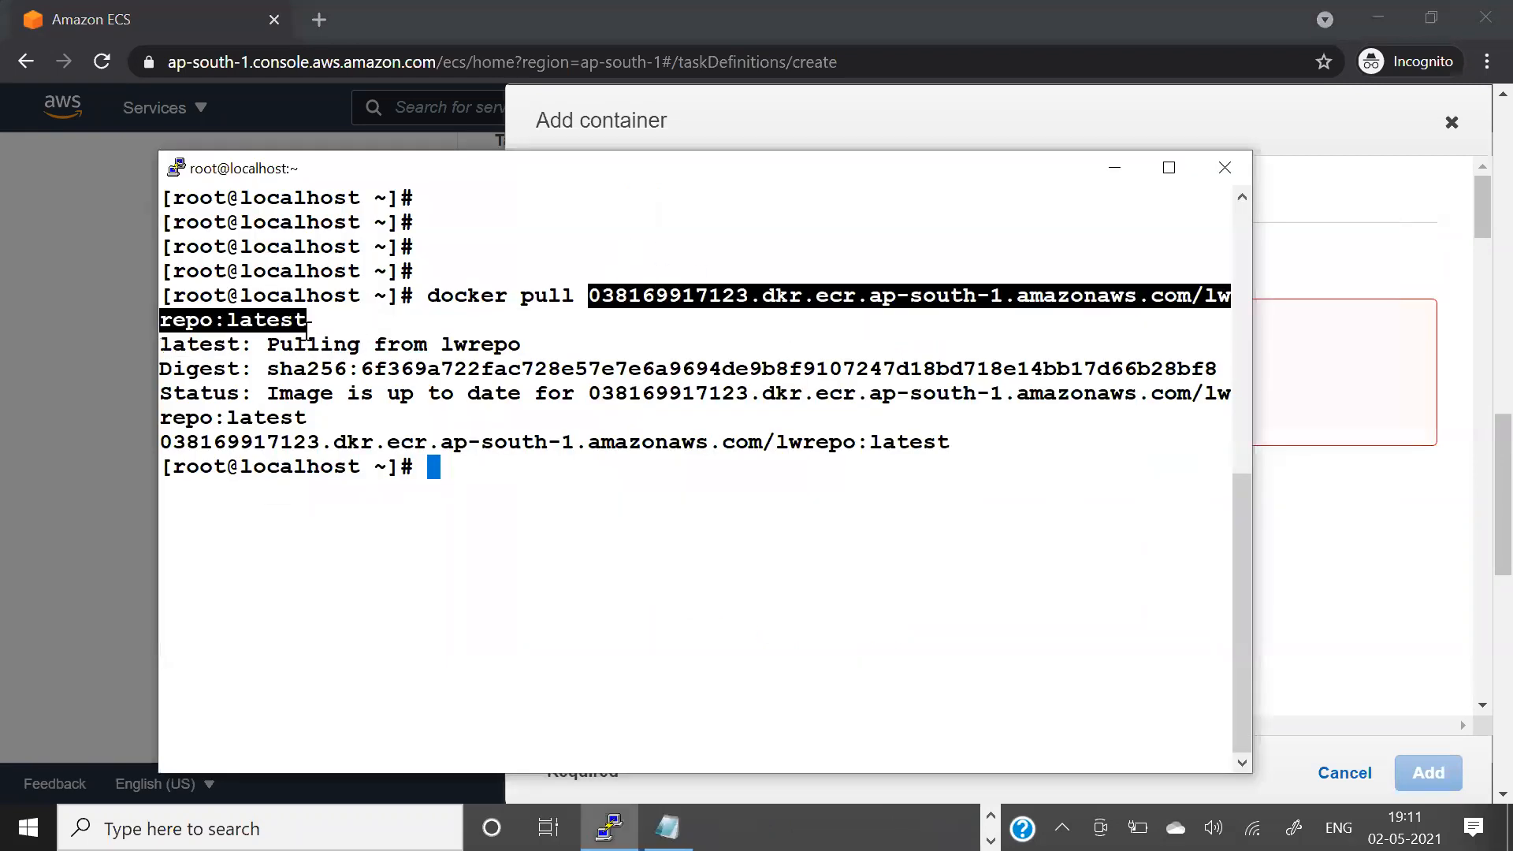
pyautogui.hotkey('alt', 'Tab')
pyautogui.write('038169917123.dkr.ecr.ap-south-1.amazonaws.com/lwrepo:latest')
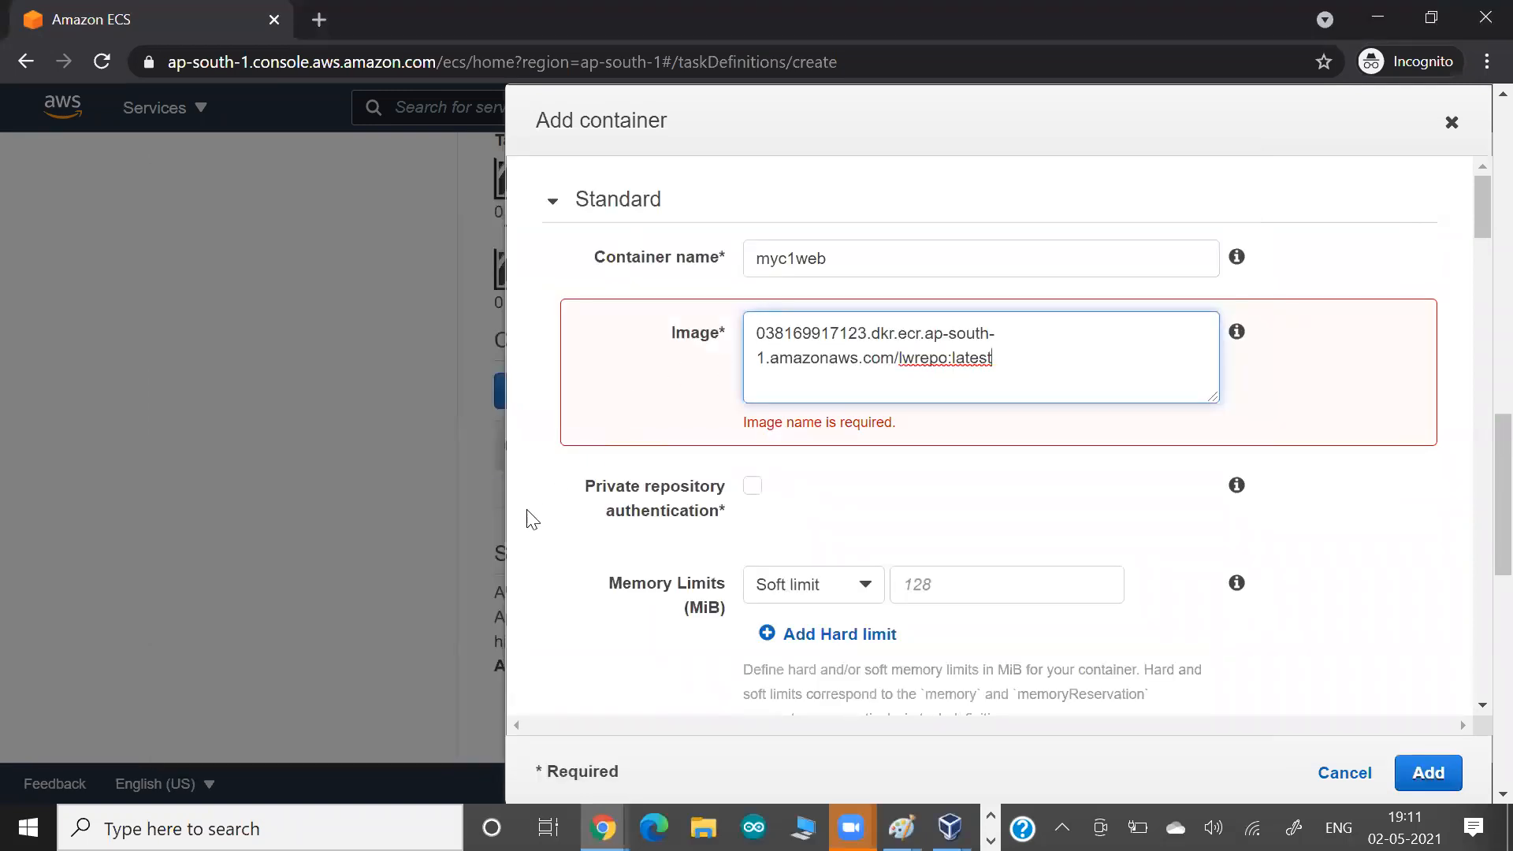
pyautogui.click(557, 550)
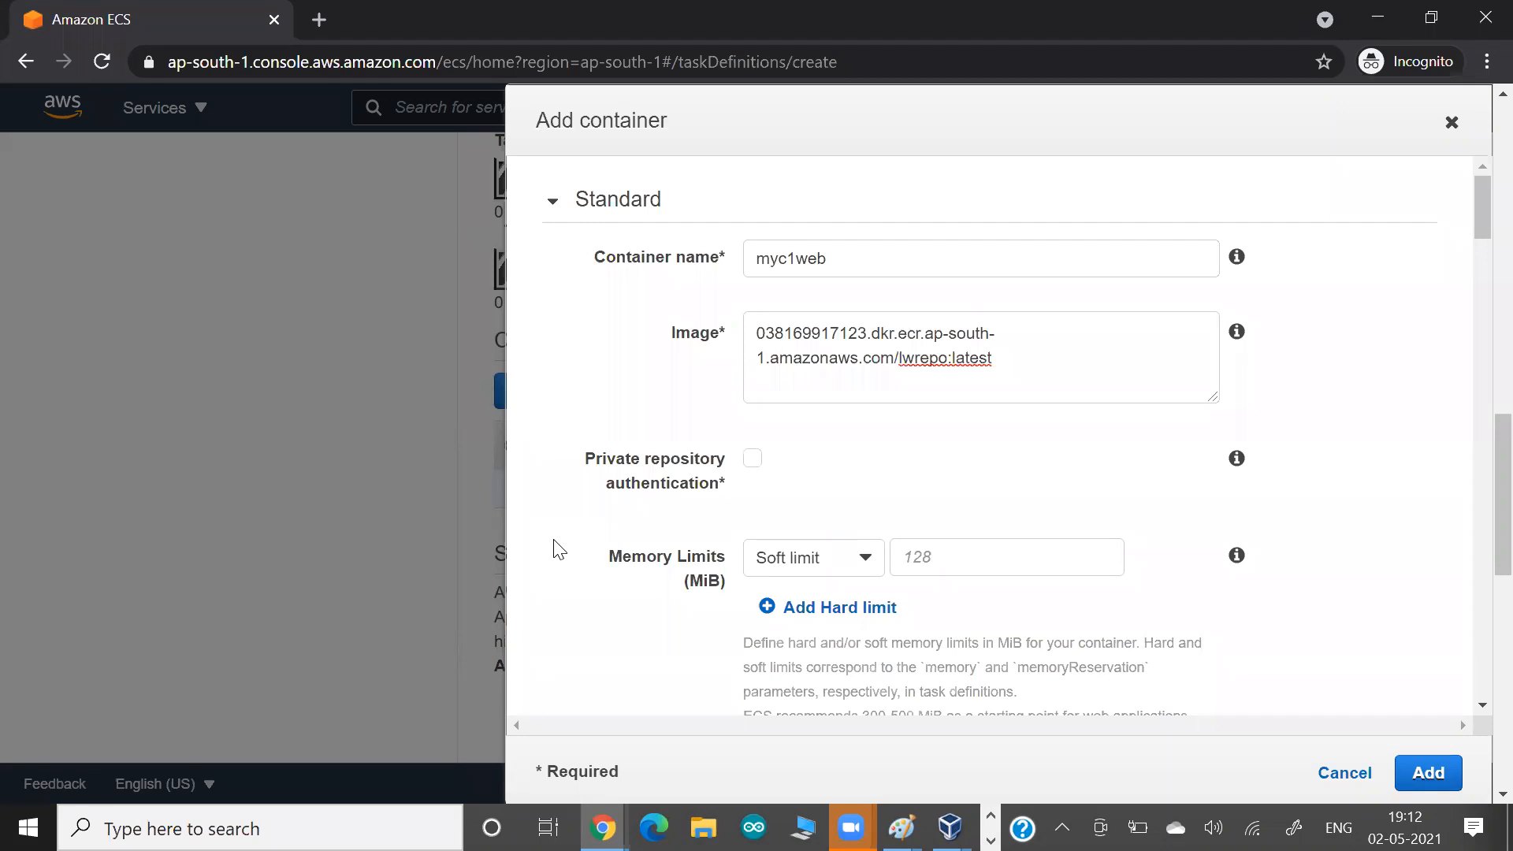
# Highlight the private repository authentication option and set the container's soft memory limit to 256 MiB.
pyautogui.moveTo(618, 458); pyautogui.dragTo(668, 483)
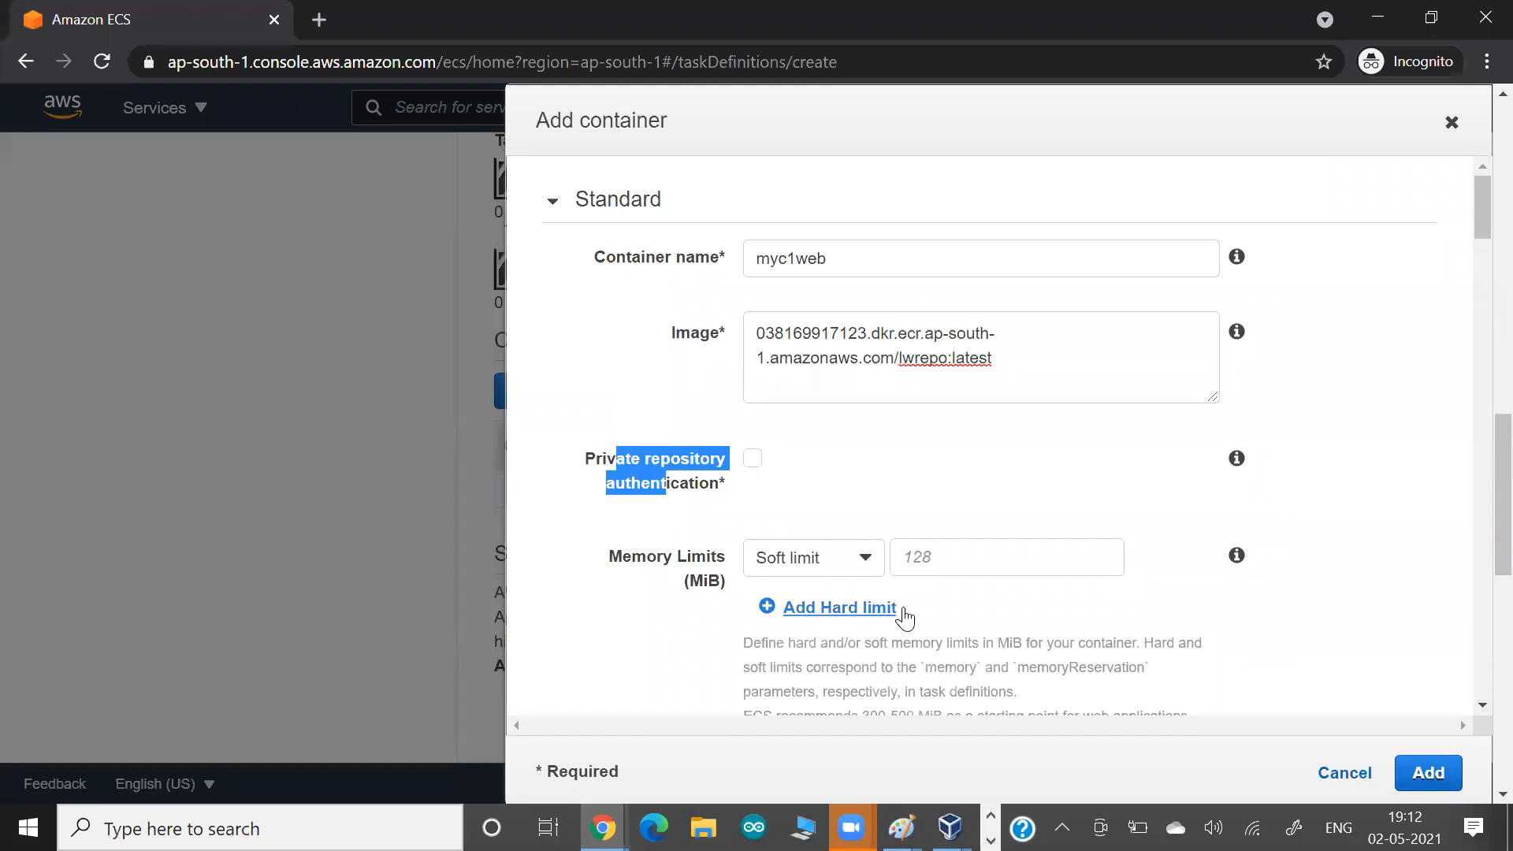
pyautogui.click(935, 550)
pyautogui.write('256')
pyautogui.click(583, 622)
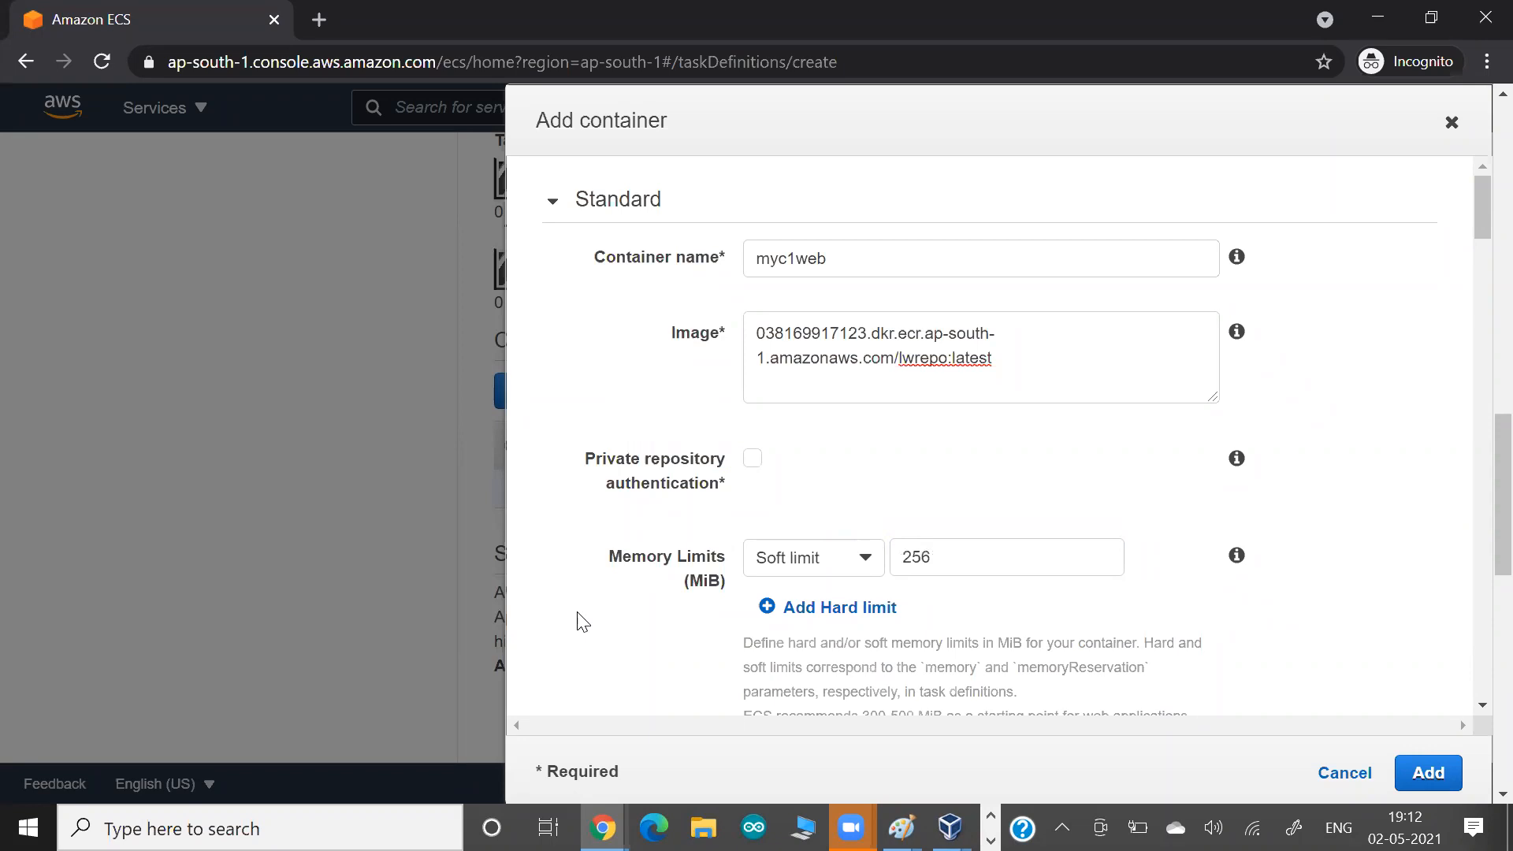
# Paste a screenshot of the container's name, image and memory settings into the Google Docs document and return to the AWS console.
pyautogui.hotkey('alt', 'Tab')
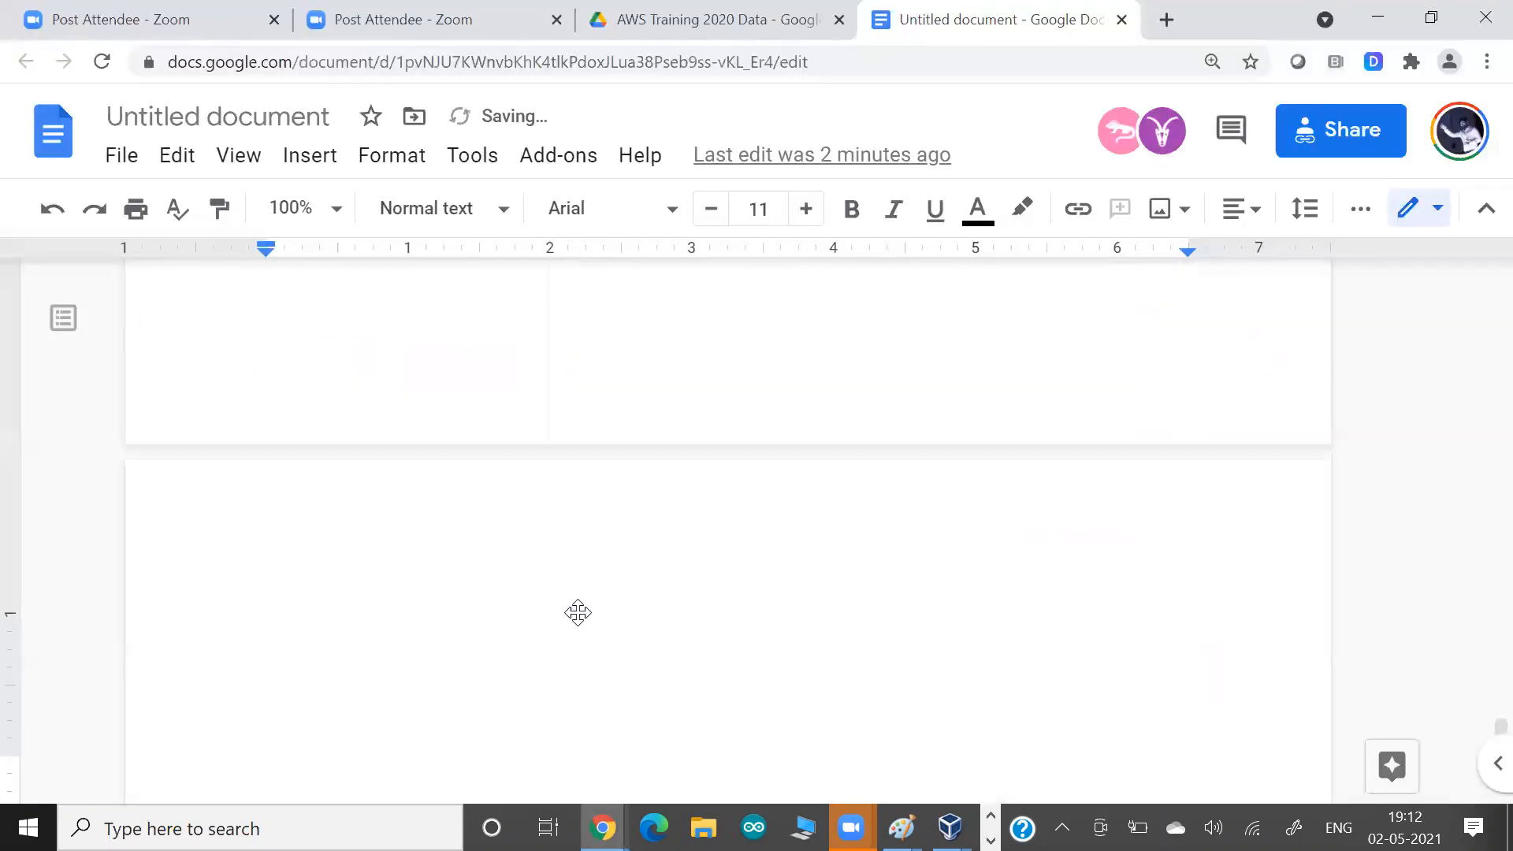
pyautogui.hotkey('ctrl', 'v')
pyautogui.hotkey('alt', 'Tab')
# Set the container port in the port mappings to 80 and paste a screenshot of it into the Google Docs document.
pyautogui.scroll(-3, 609, 611)
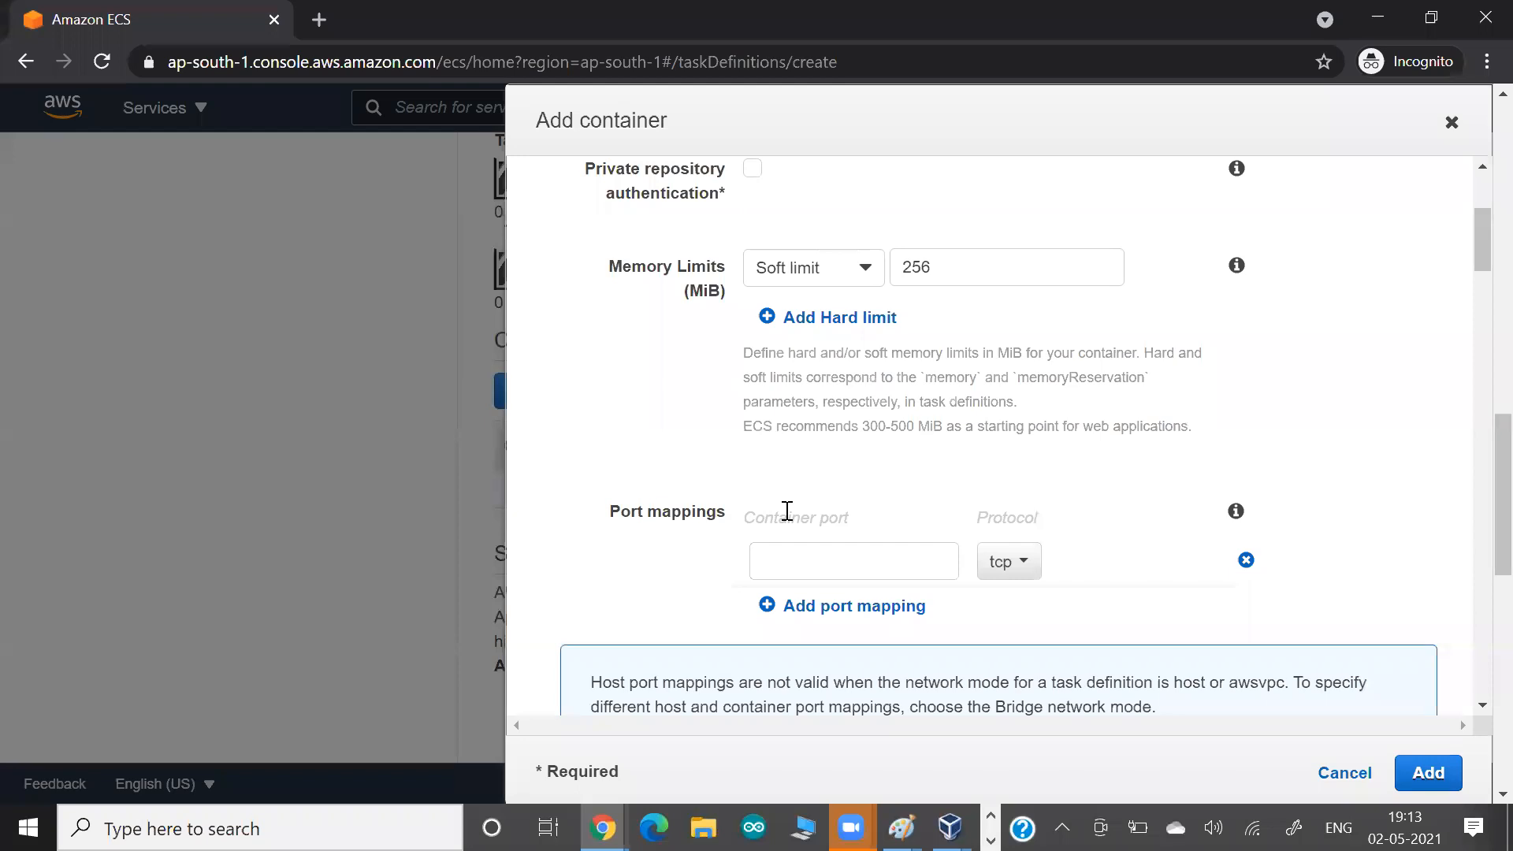
pyautogui.click(834, 557)
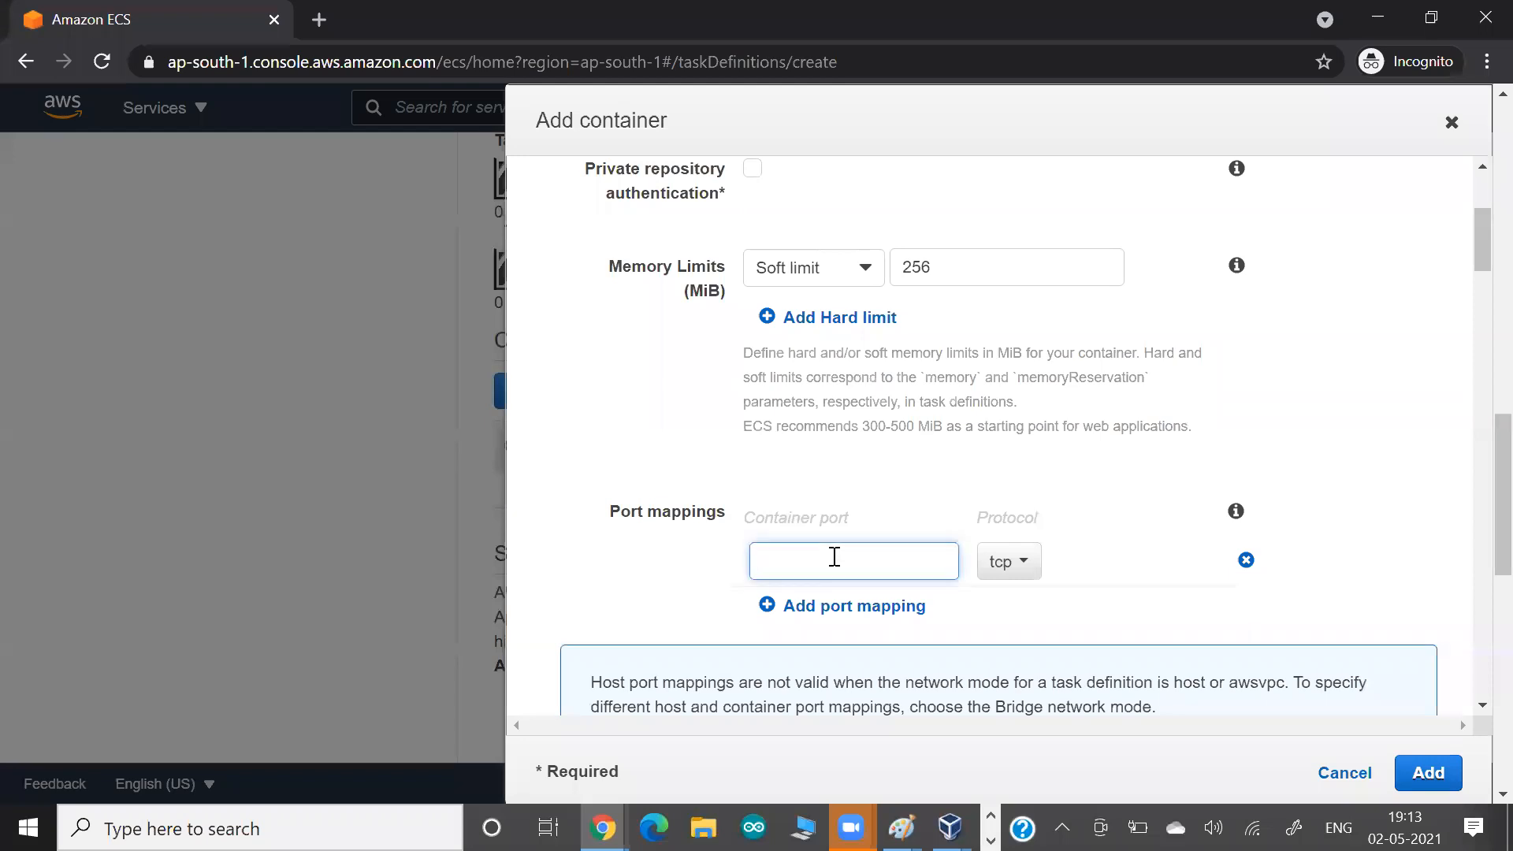
pyautogui.write('80')
pyautogui.hotkey('alt', 'Tab')
pyautogui.hotkey('ctrl', 'v')
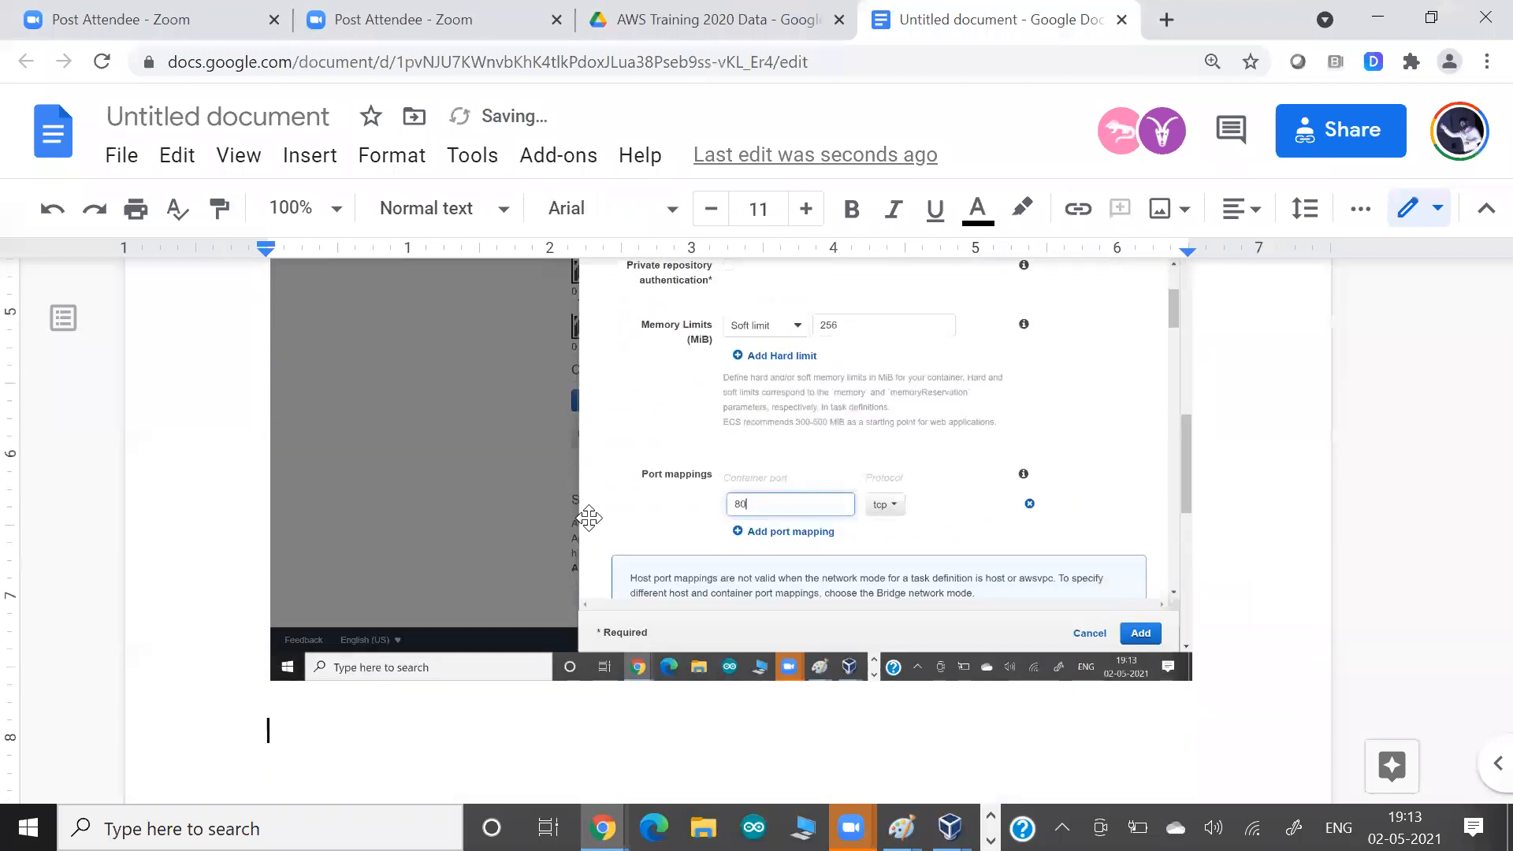
pyautogui.hotkey('alt', 'Tab')
# Keep tcp as the protocol for container port 80 and paste a screenshot of the port mapping into the Google Docs document.
pyautogui.scroll(2, 635, 441)
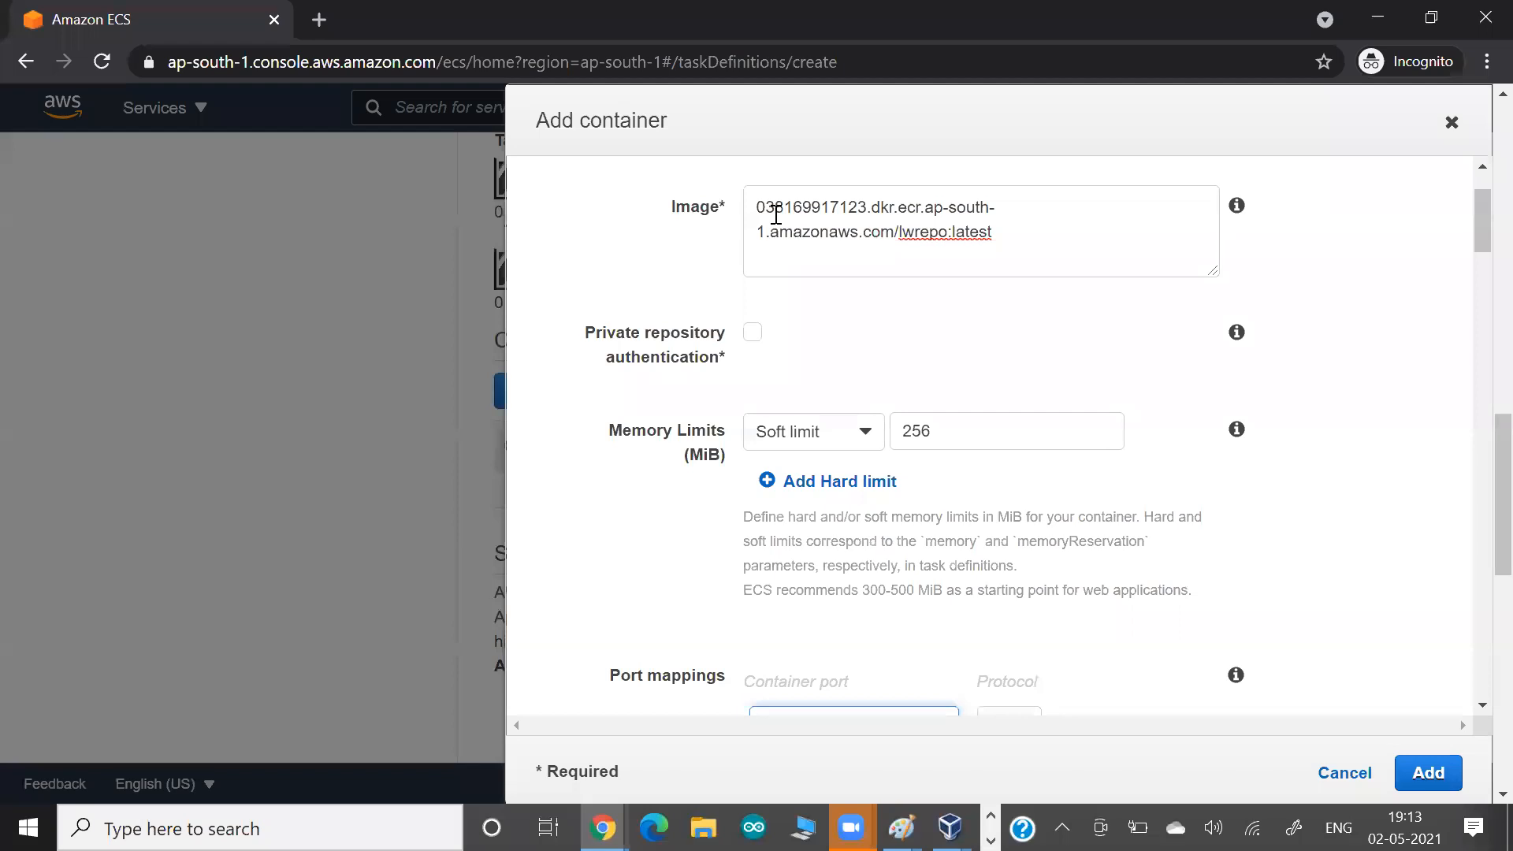
pyautogui.scroll(-3, 775, 214)
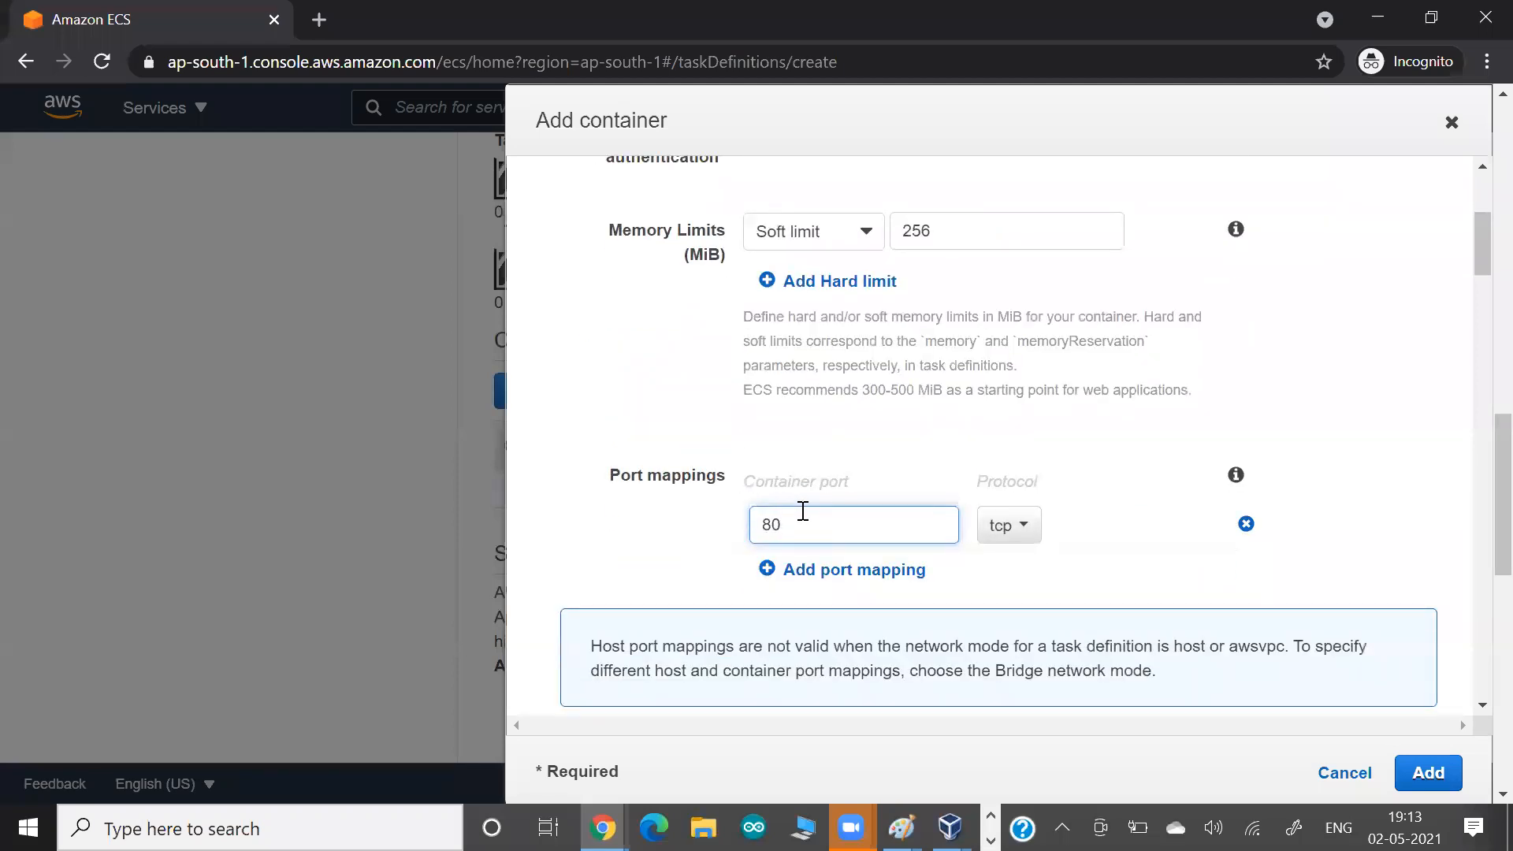
pyautogui.click(998, 542)
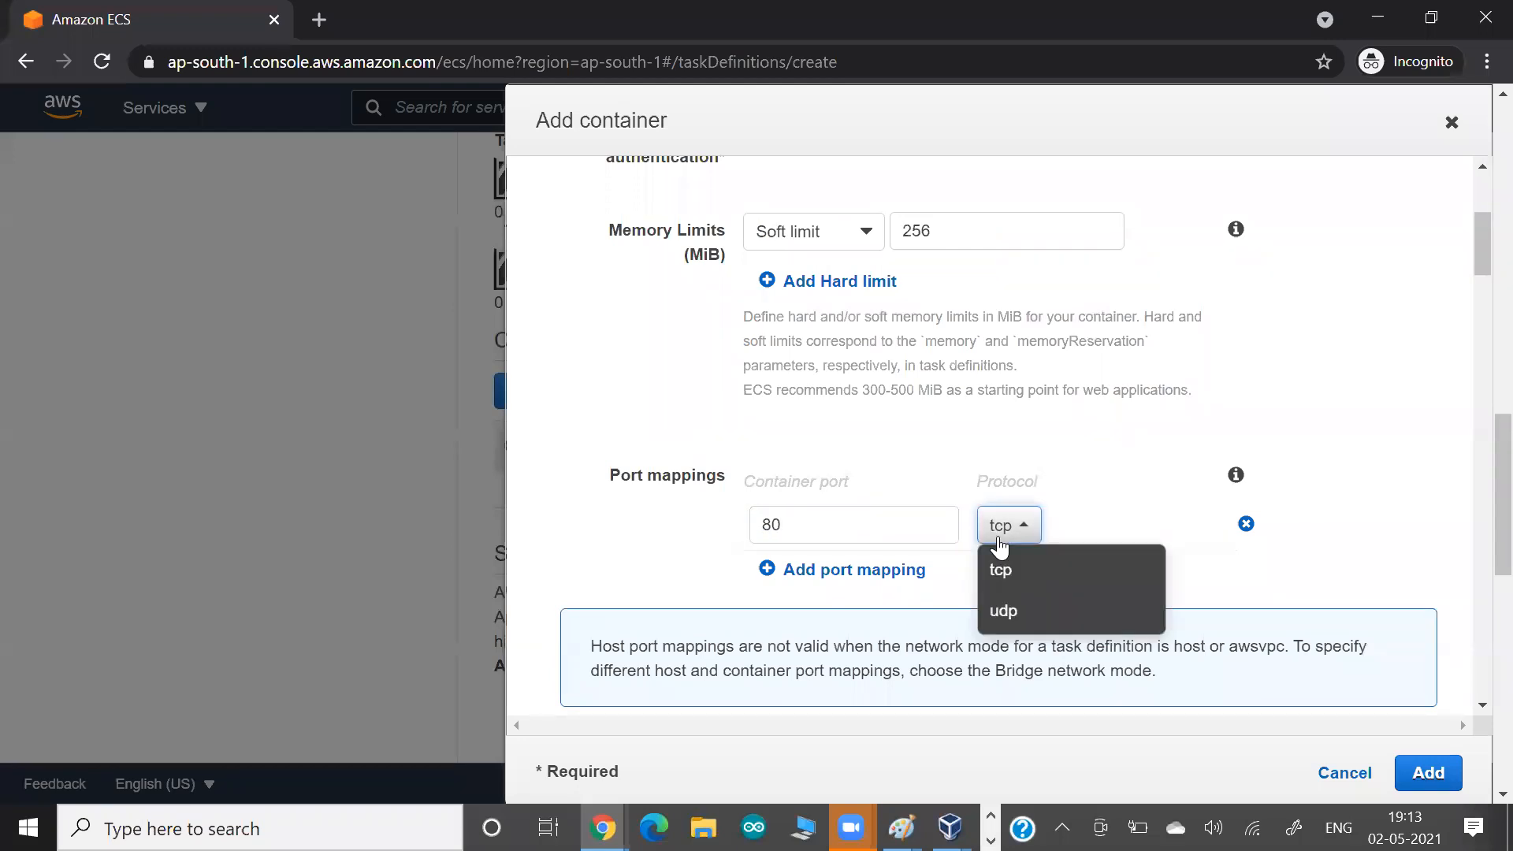
pyautogui.click(999, 550)
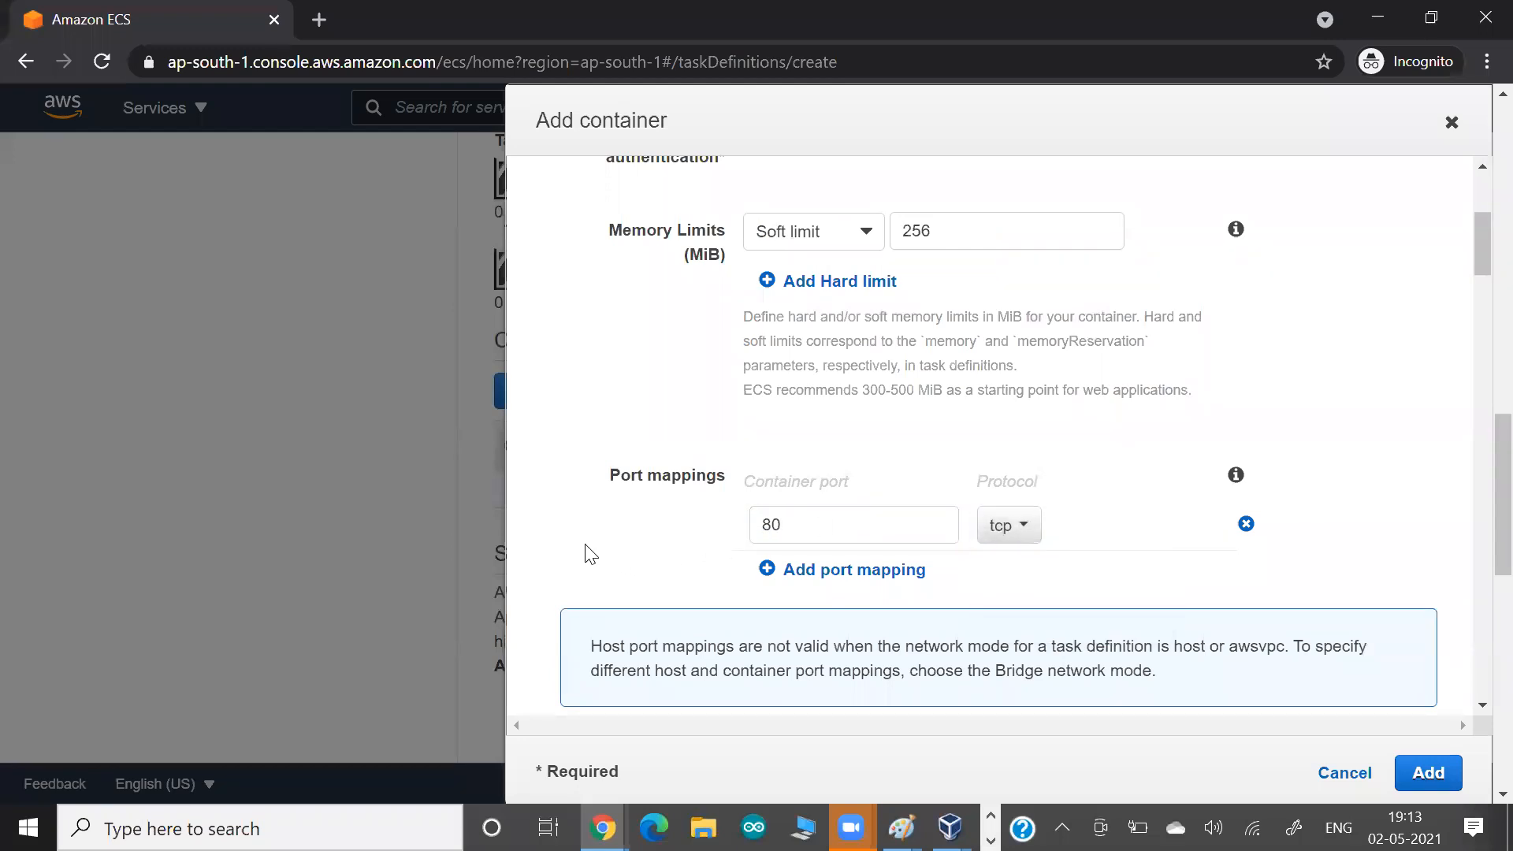
pyautogui.press('Print')
pyautogui.hotkey('alt', 'Tab')
pyautogui.hotkey('ctrl', 'v')
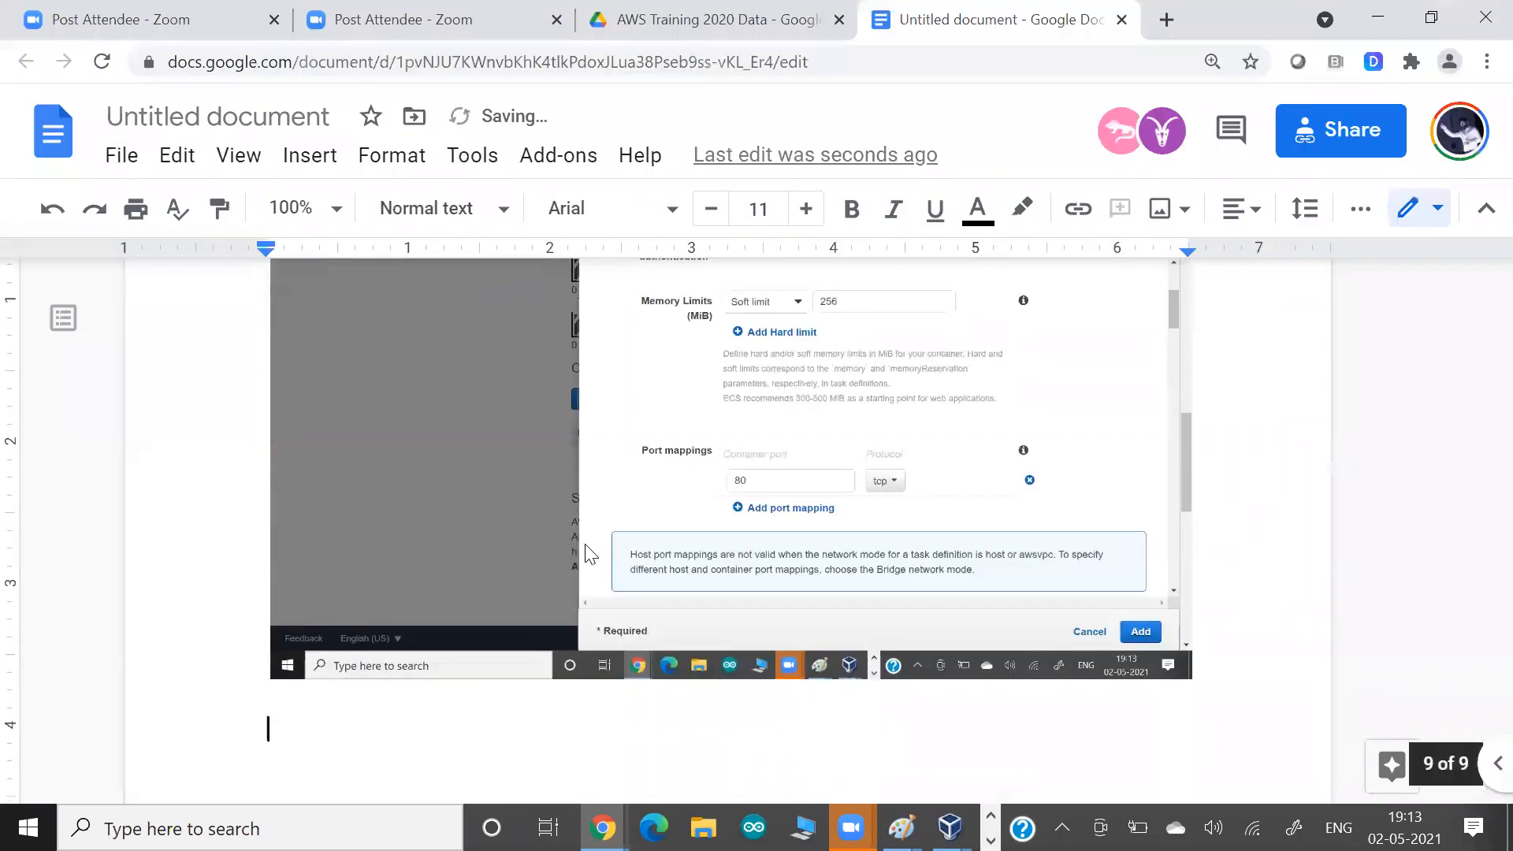
pyautogui.hotkey('alt', 'Tab')
# Add the myc1web container to the task definition and paste a screenshot of the container definitions into the Google Docs document.
pyautogui.scroll(-2, 587, 554)
pyautogui.scroll(2, 585, 543)
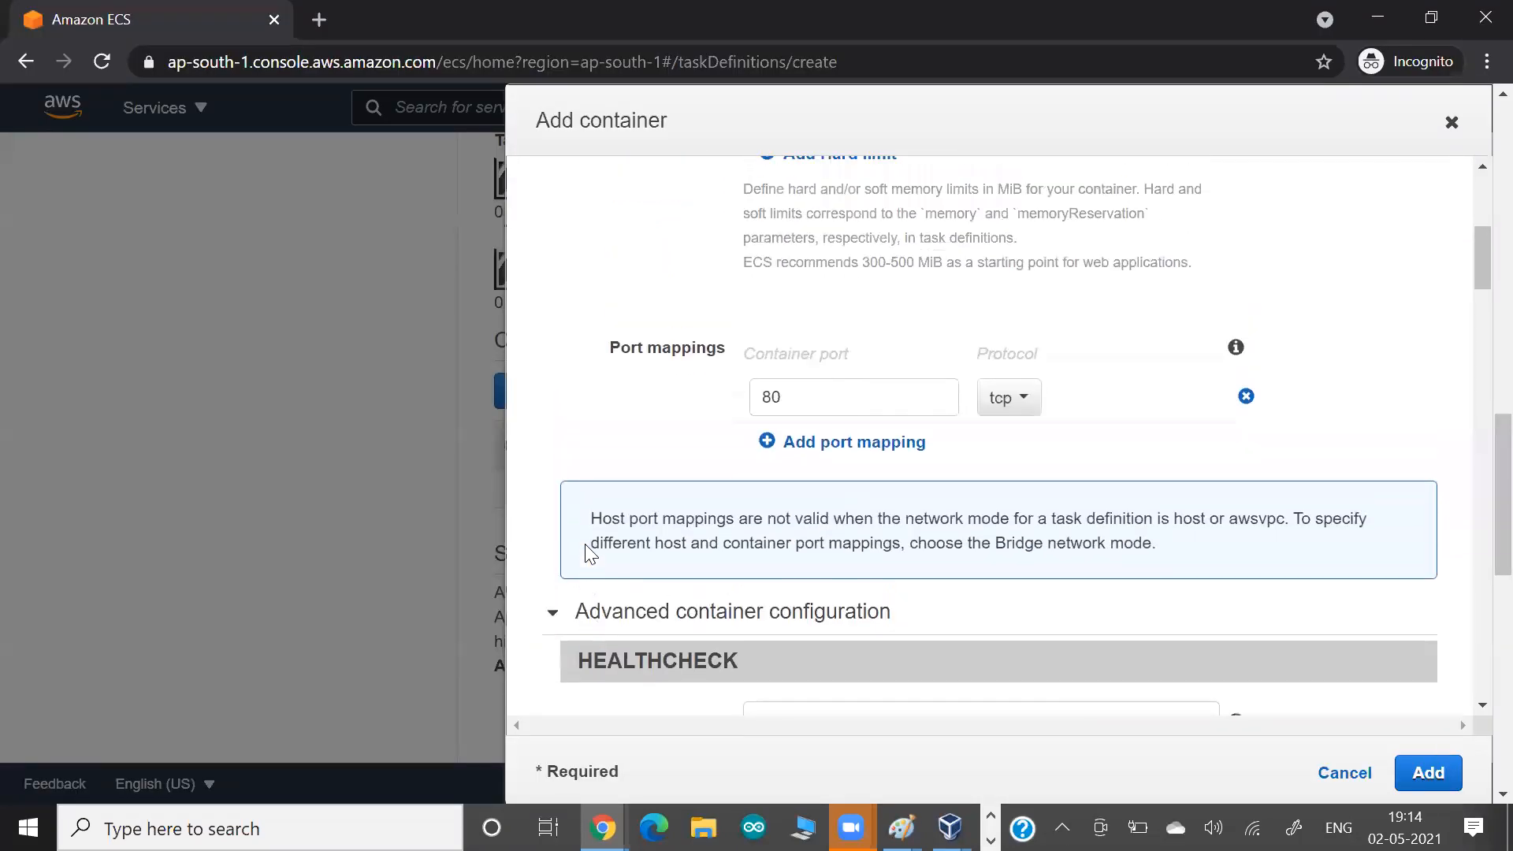
pyautogui.click(1427, 774)
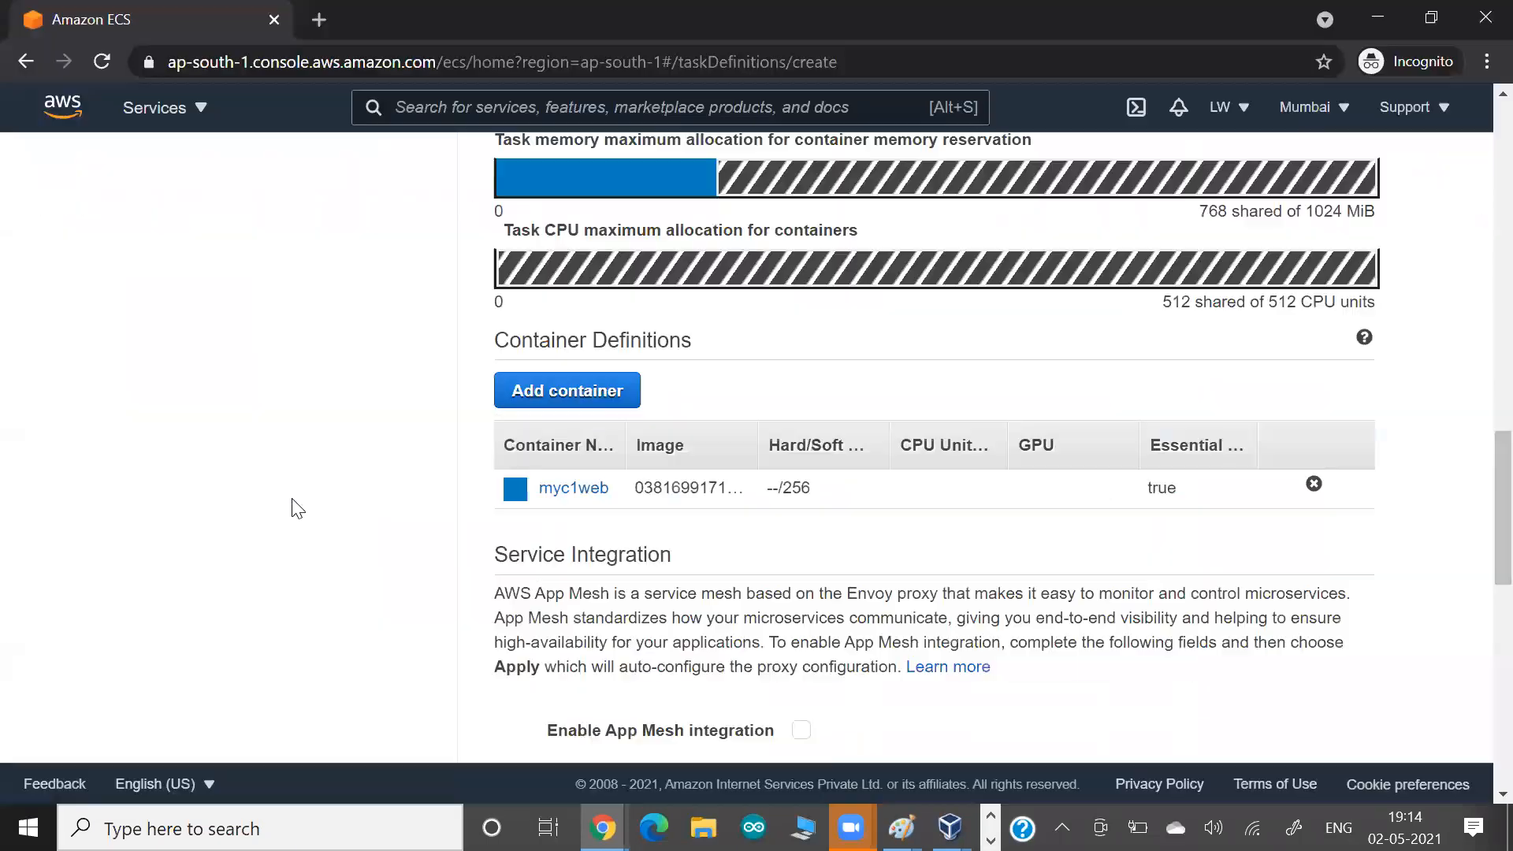
pyautogui.scroll(-2, 297, 508)
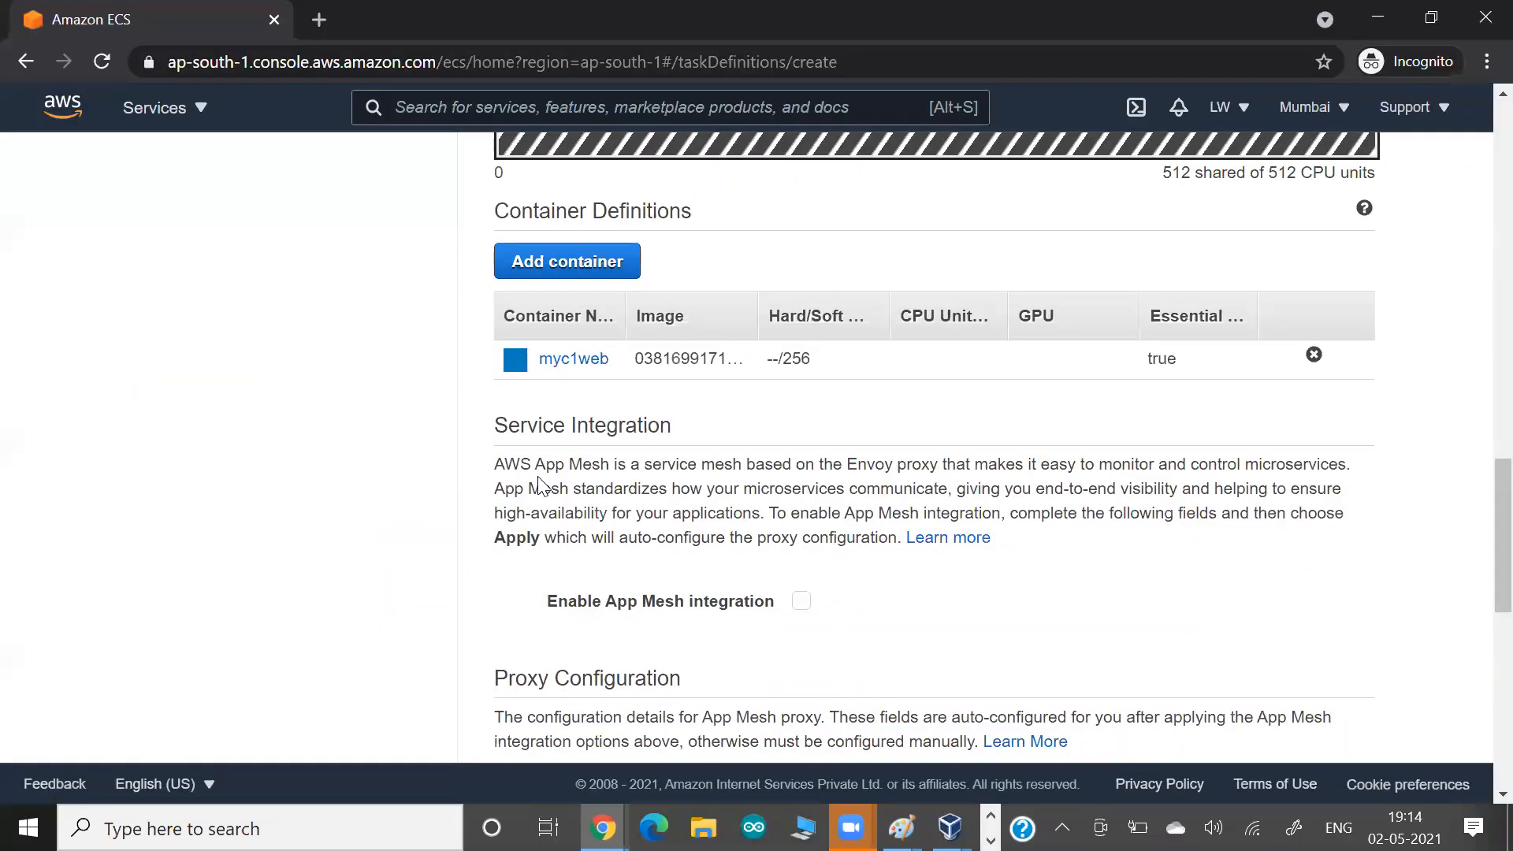
# Highlight the App Mesh and Envoy proxy passages in the service integration description.
pyautogui.moveTo(538, 477); pyautogui.dragTo(654, 495)
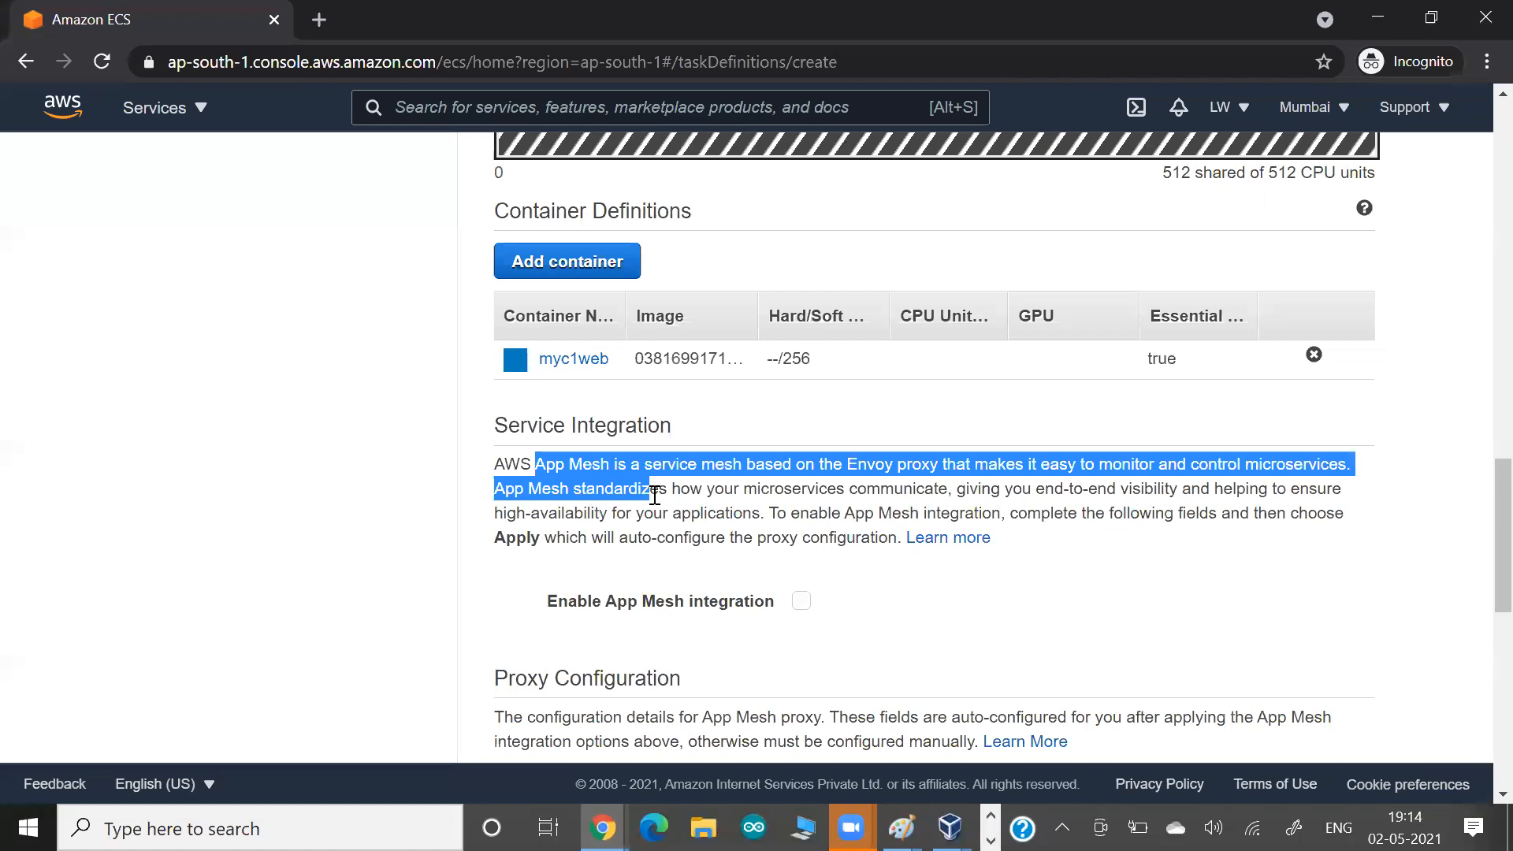
pyautogui.click(654, 494)
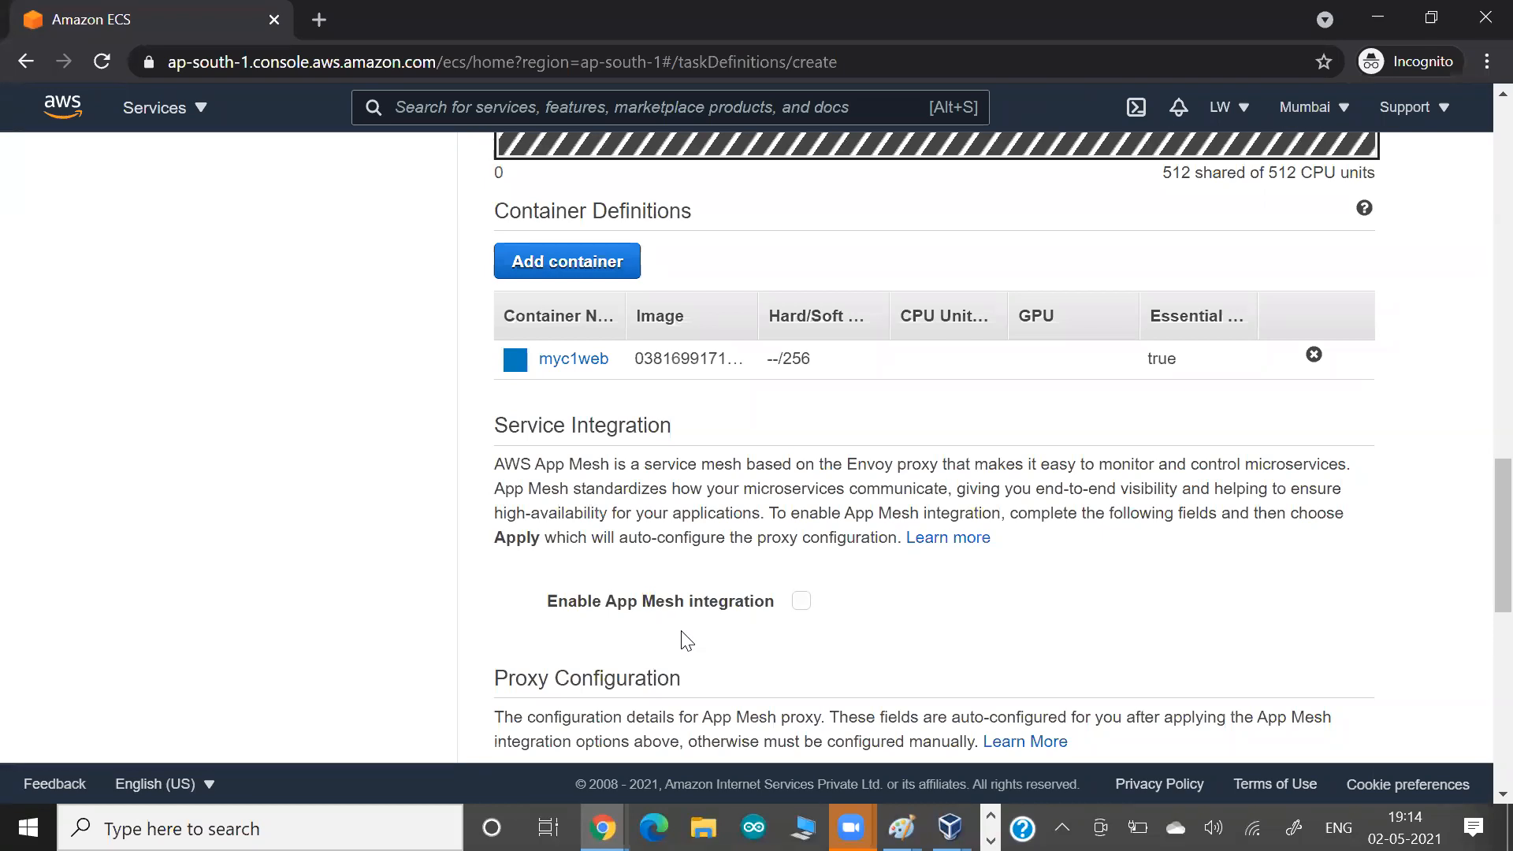
pyautogui.moveTo(819, 468); pyautogui.dragTo(927, 470)
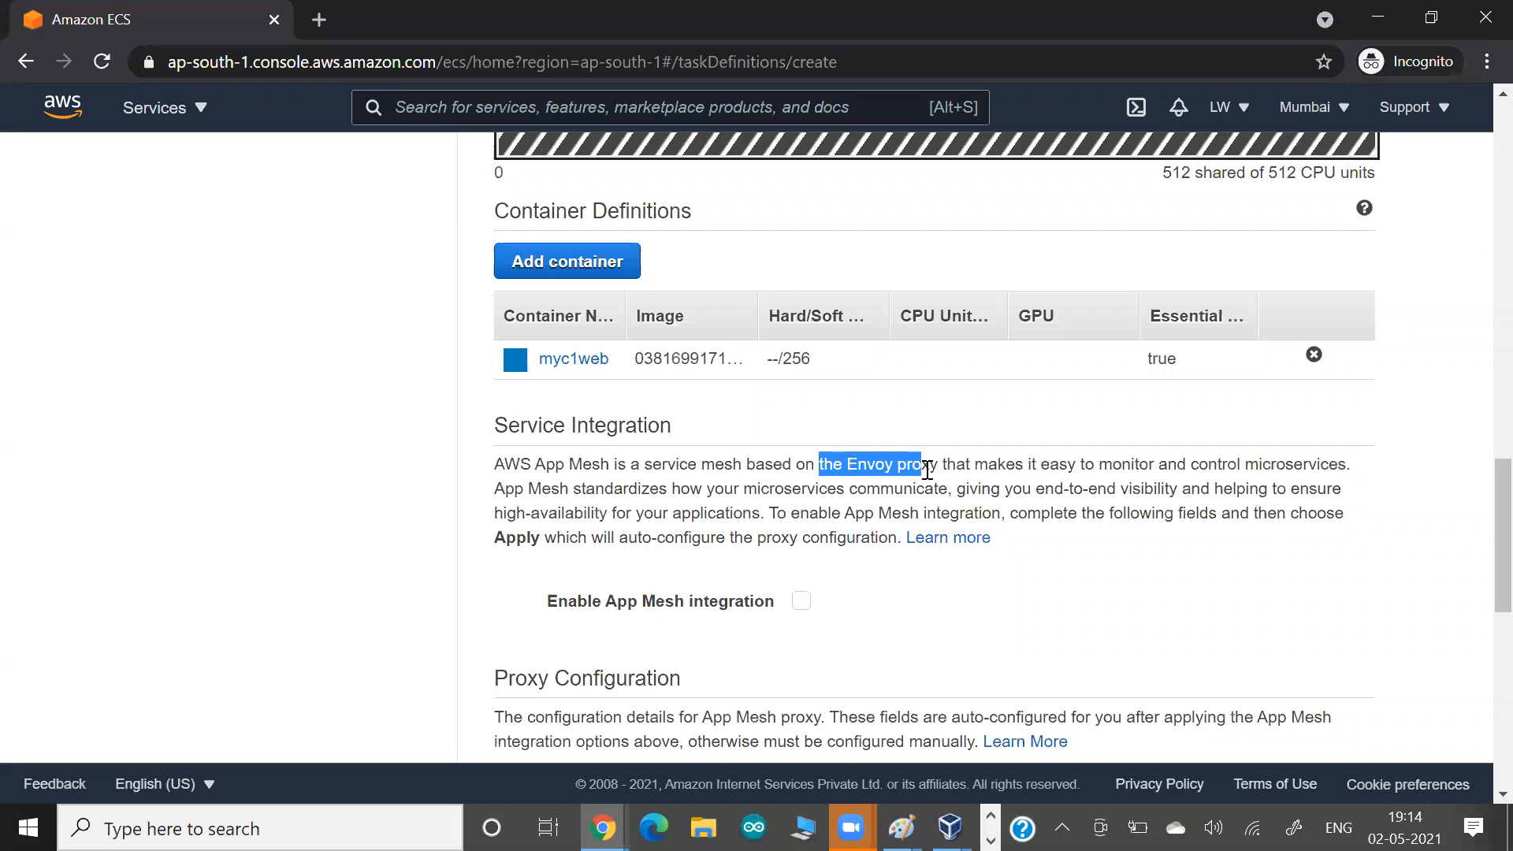
pyautogui.click(385, 462)
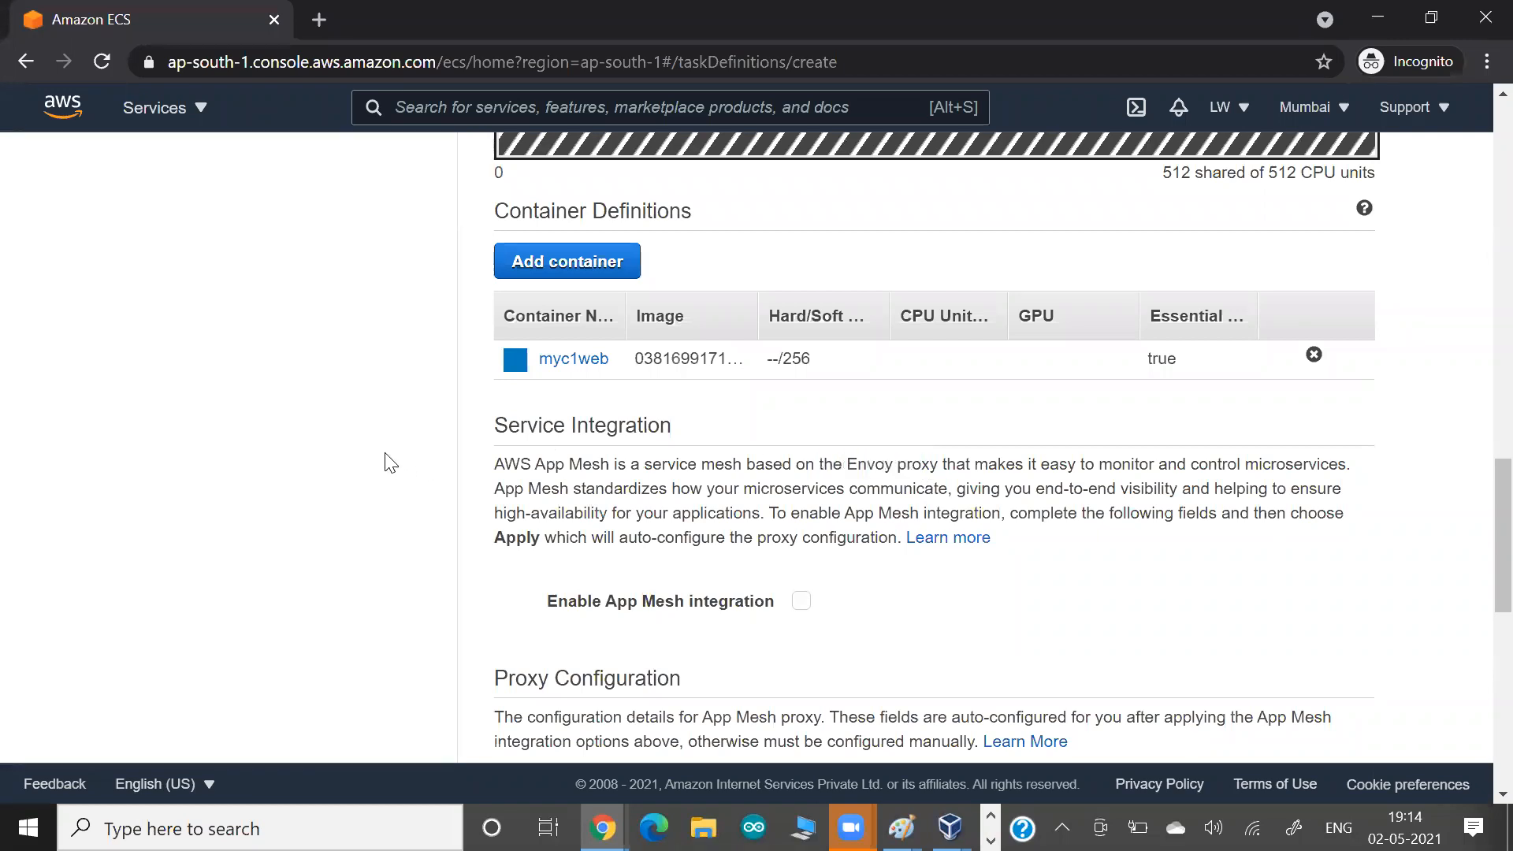
# Create the task definition, leaving App Mesh, proxy configuration and FireLens disabled and adding no volumes or tags.
pyautogui.scroll(-2, 385, 462)
pyautogui.scroll(-5, 385, 463)
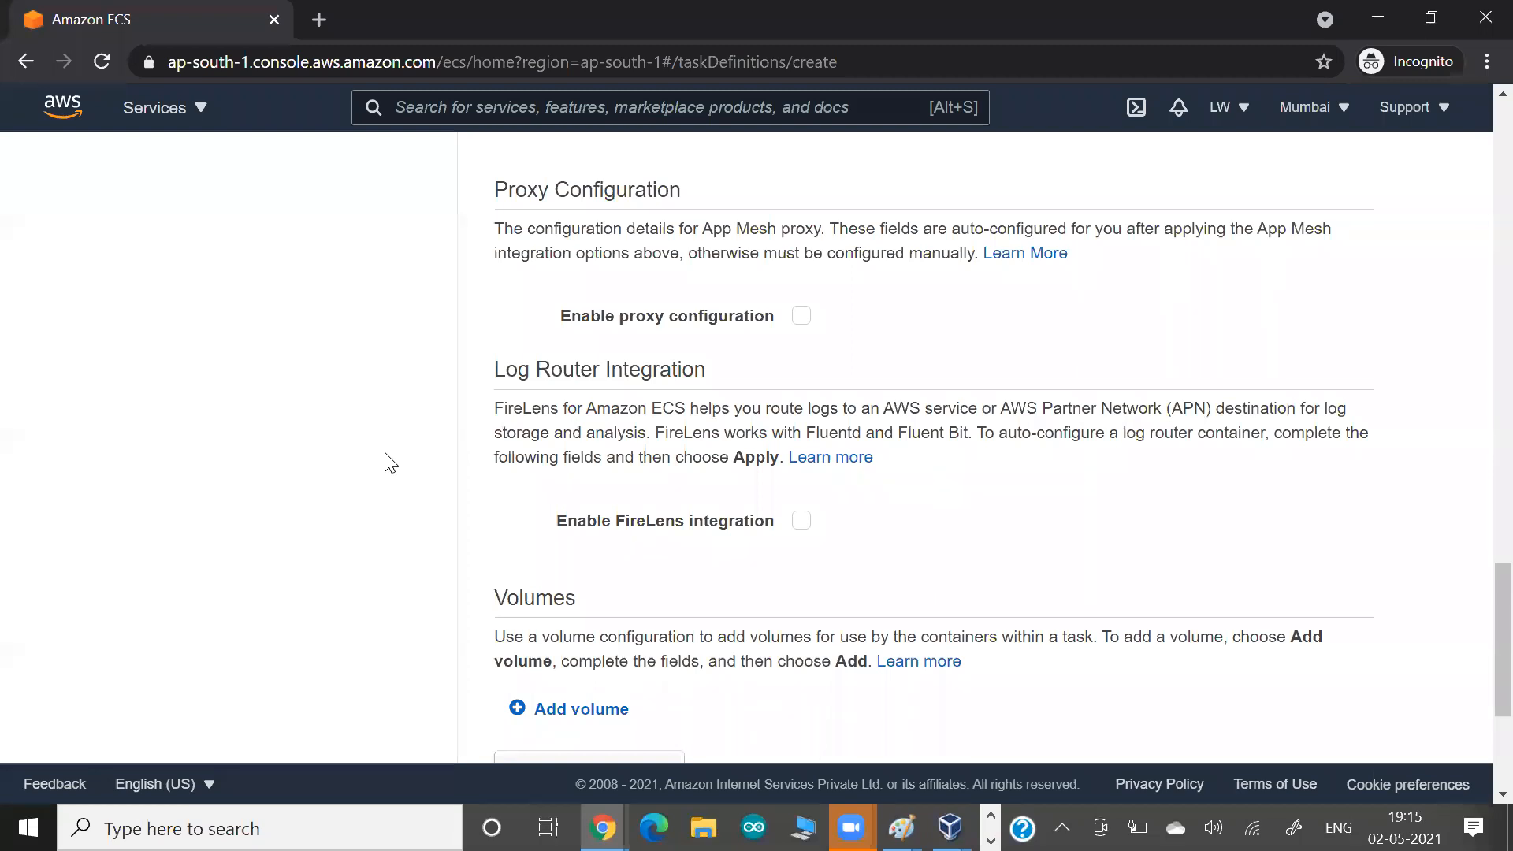
pyautogui.scroll(5, 390, 463)
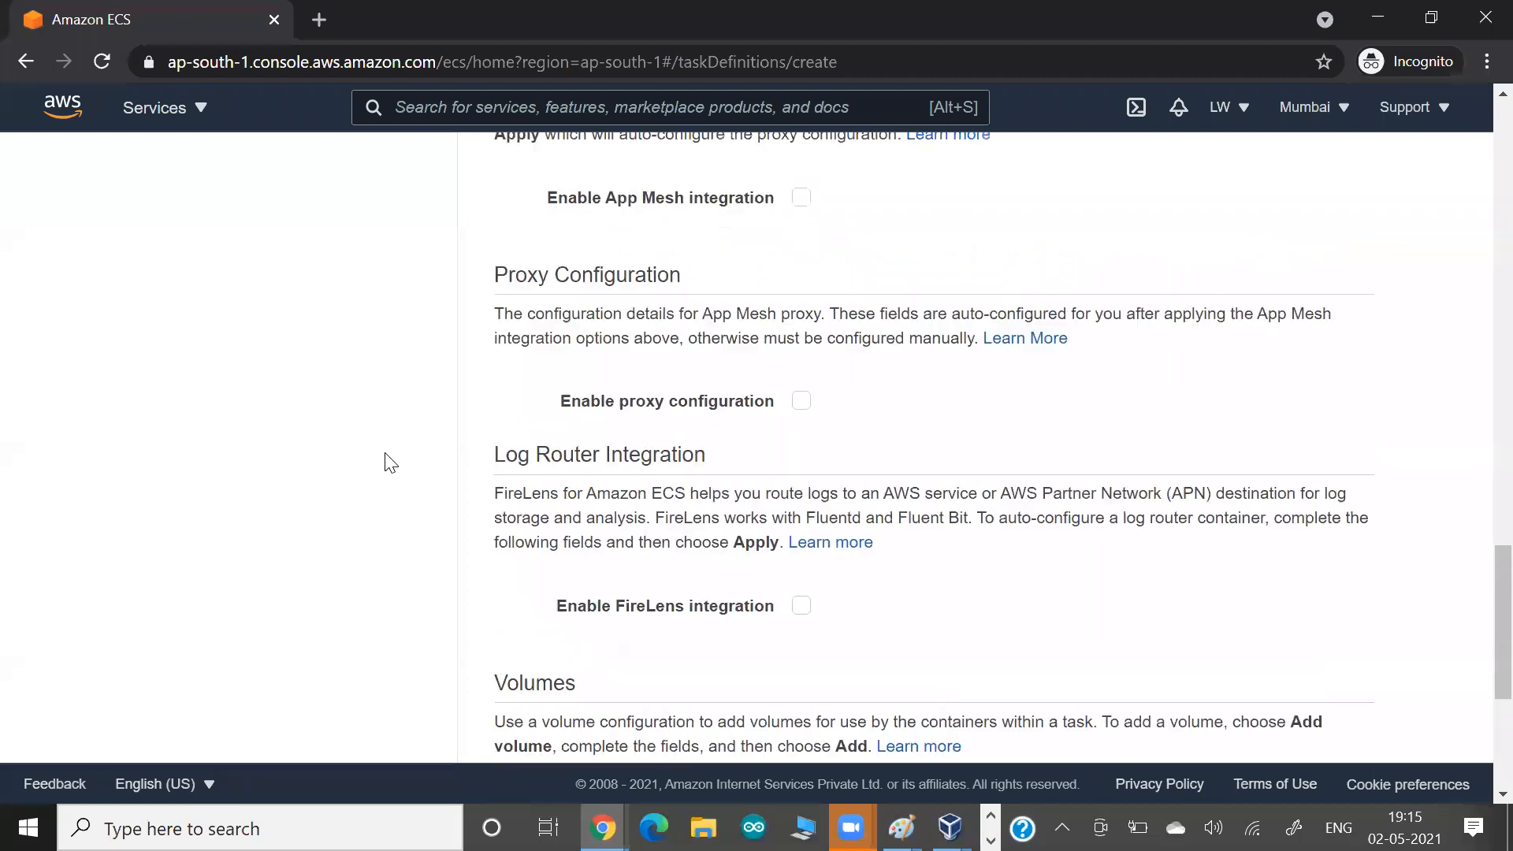
pyautogui.scroll(-4, 389, 462)
pyautogui.scroll(-6, 389, 462)
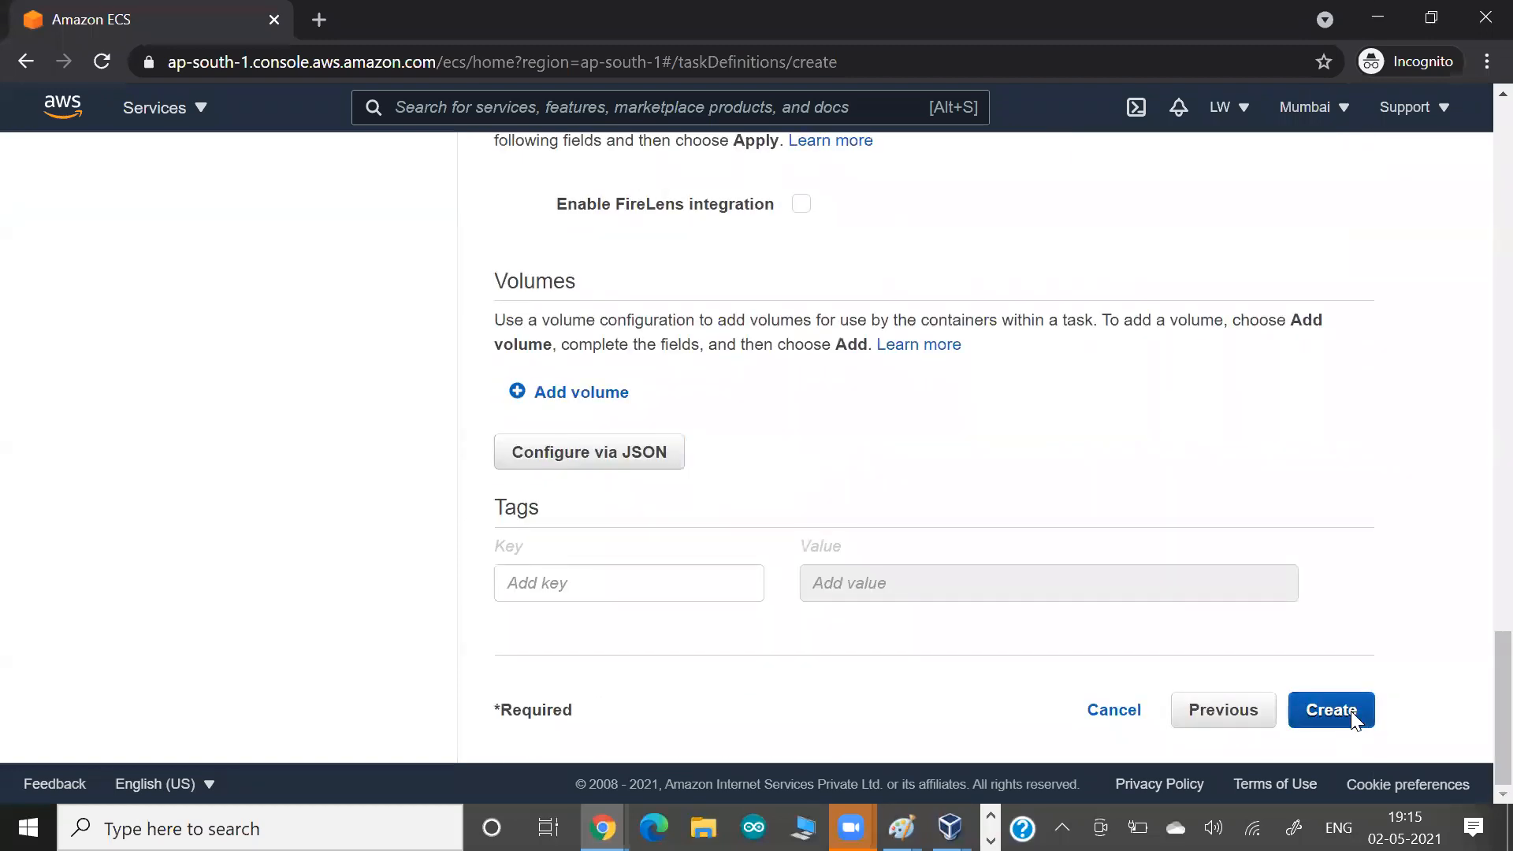
pyautogui.click(1350, 711)
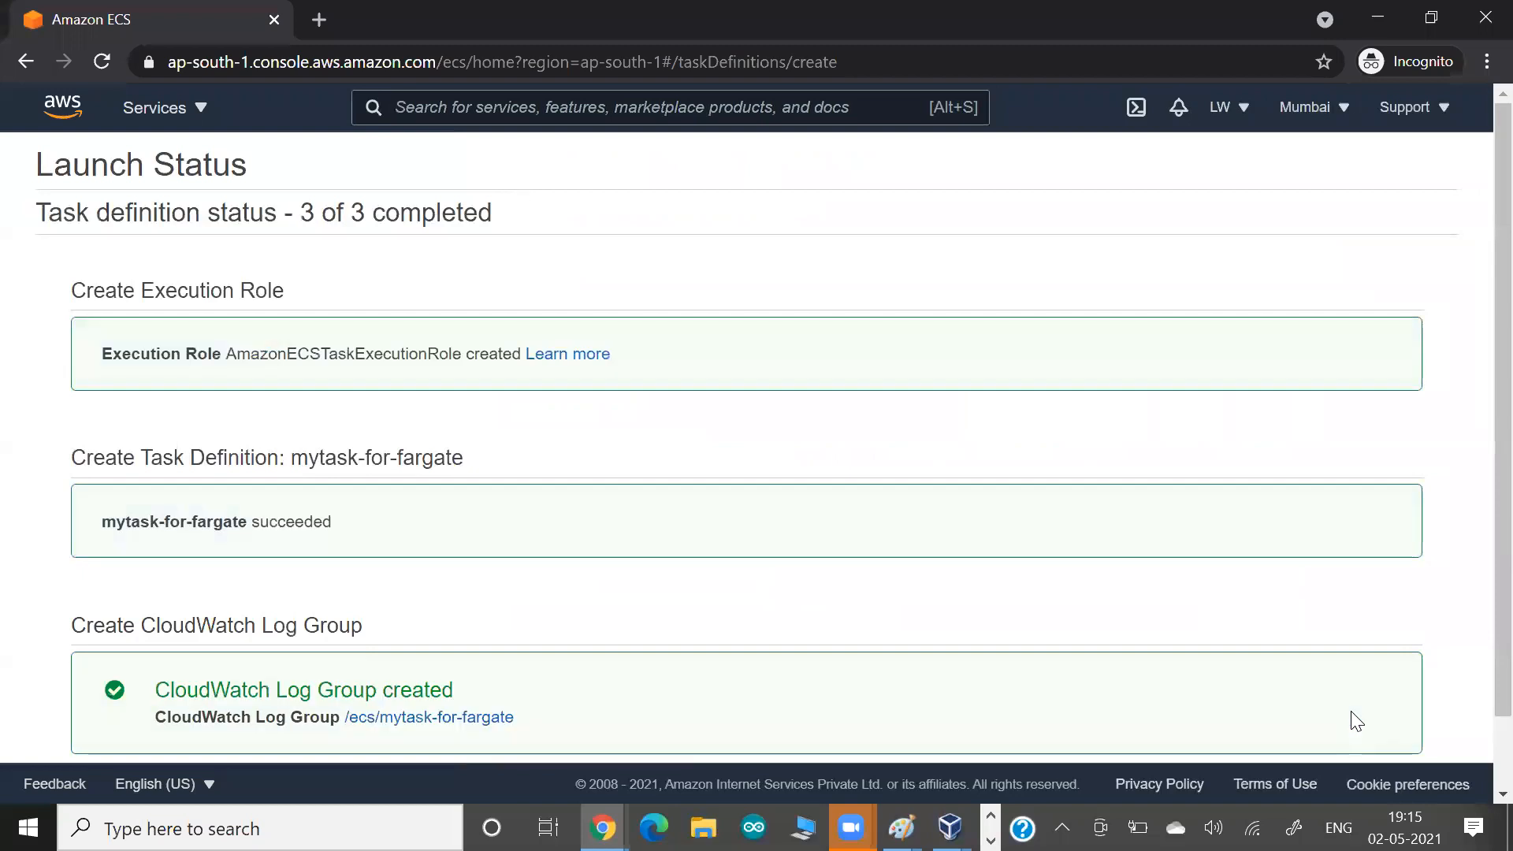
# Copy the role name AmazonECSTaskExecutionRole from the launch status into the Notepad note below ecsTaskExecutionRole and return to the AWS console.
pyautogui.moveTo(160, 354); pyautogui.dragTo(218, 356)
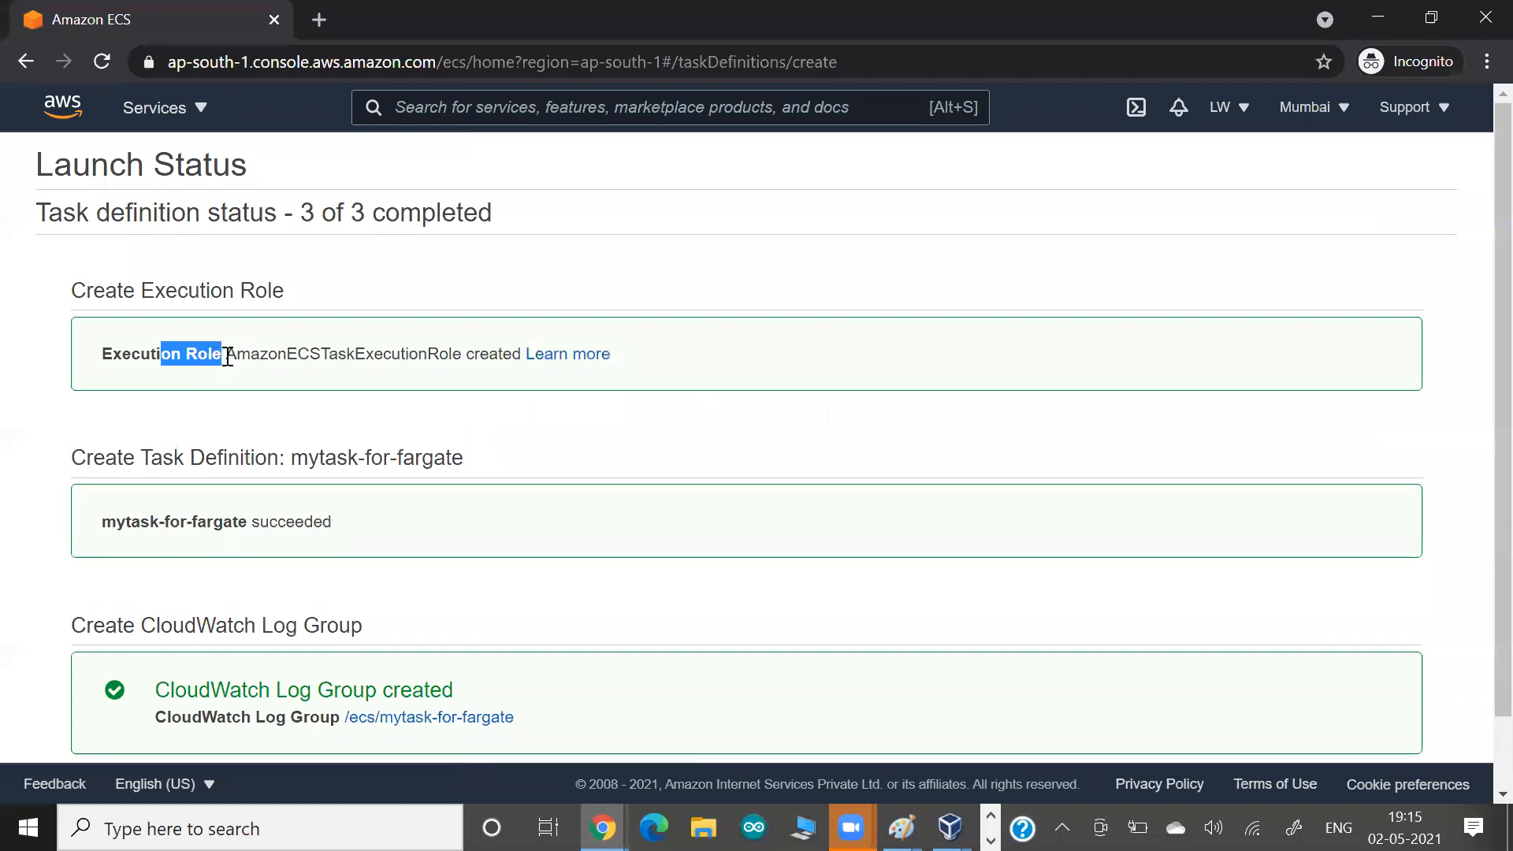
pyautogui.moveTo(227, 353); pyautogui.dragTo(462, 354)
pyautogui.hotkey('ctrl', 'c')
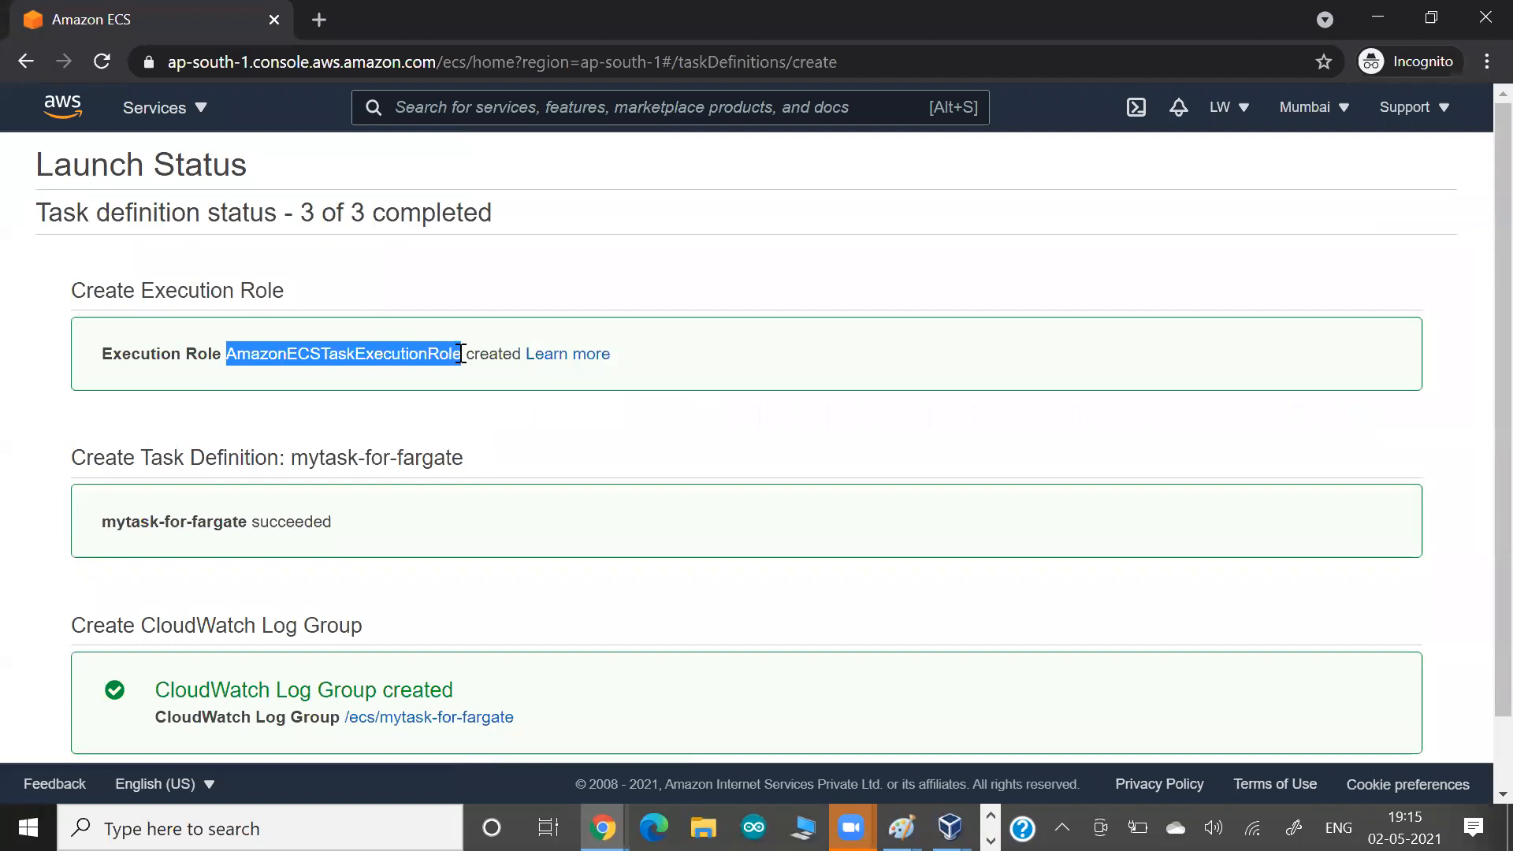
pyautogui.hotkey('alt', 'Tab')
pyautogui.hotkey('alt', 'Tab')
pyautogui.hotkey('alt', 'Tab')
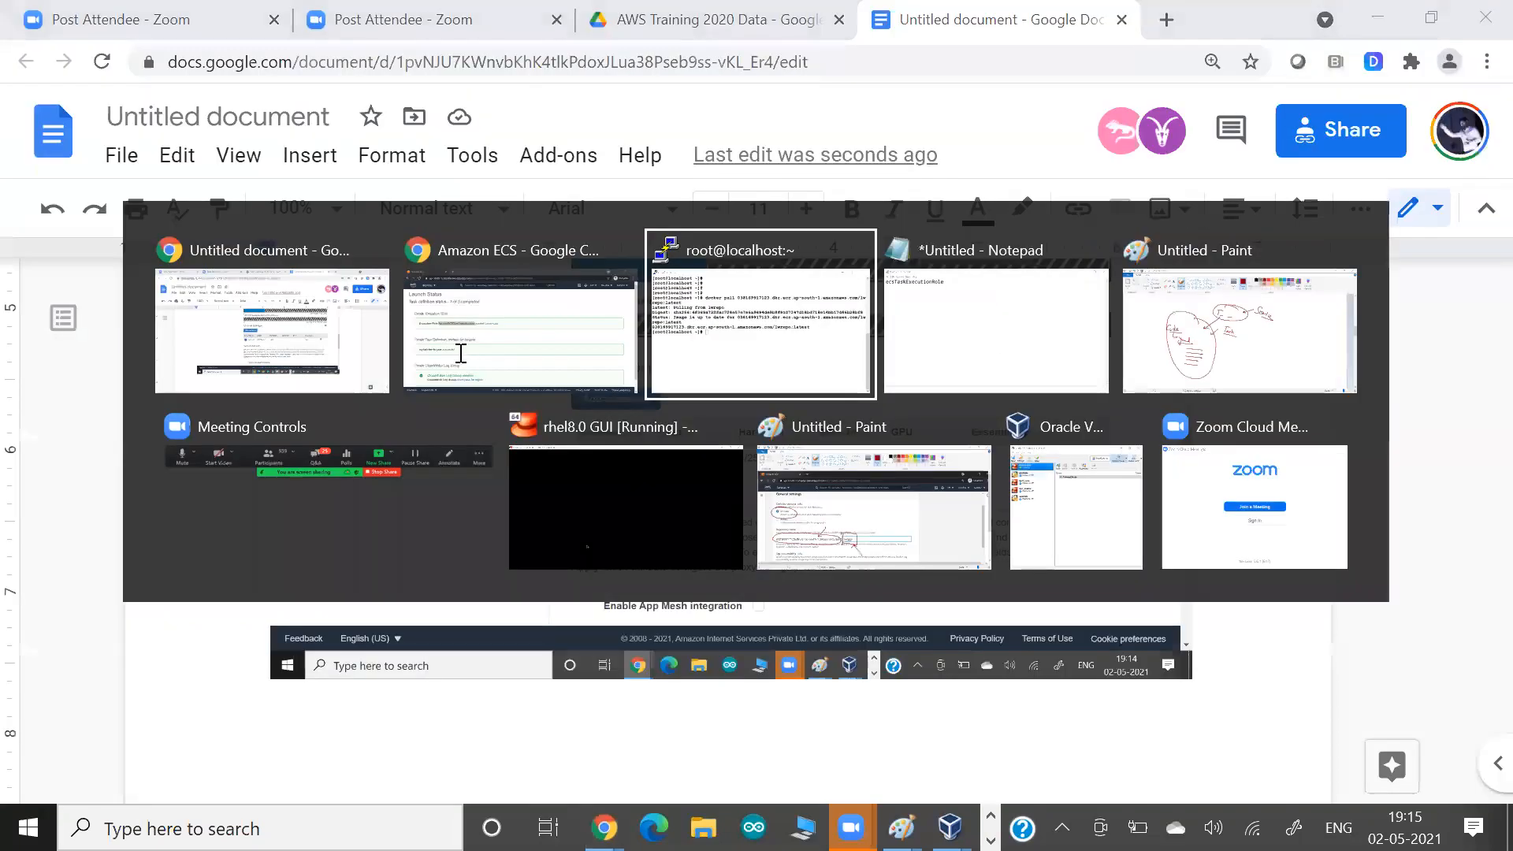
pyautogui.hotkey('alt', 'Tab')
pyautogui.hotkey('alt', 'Tab')
pyautogui.hotkey('alt', 'Tab')
pyautogui.press('Return')
pyautogui.press('Return')
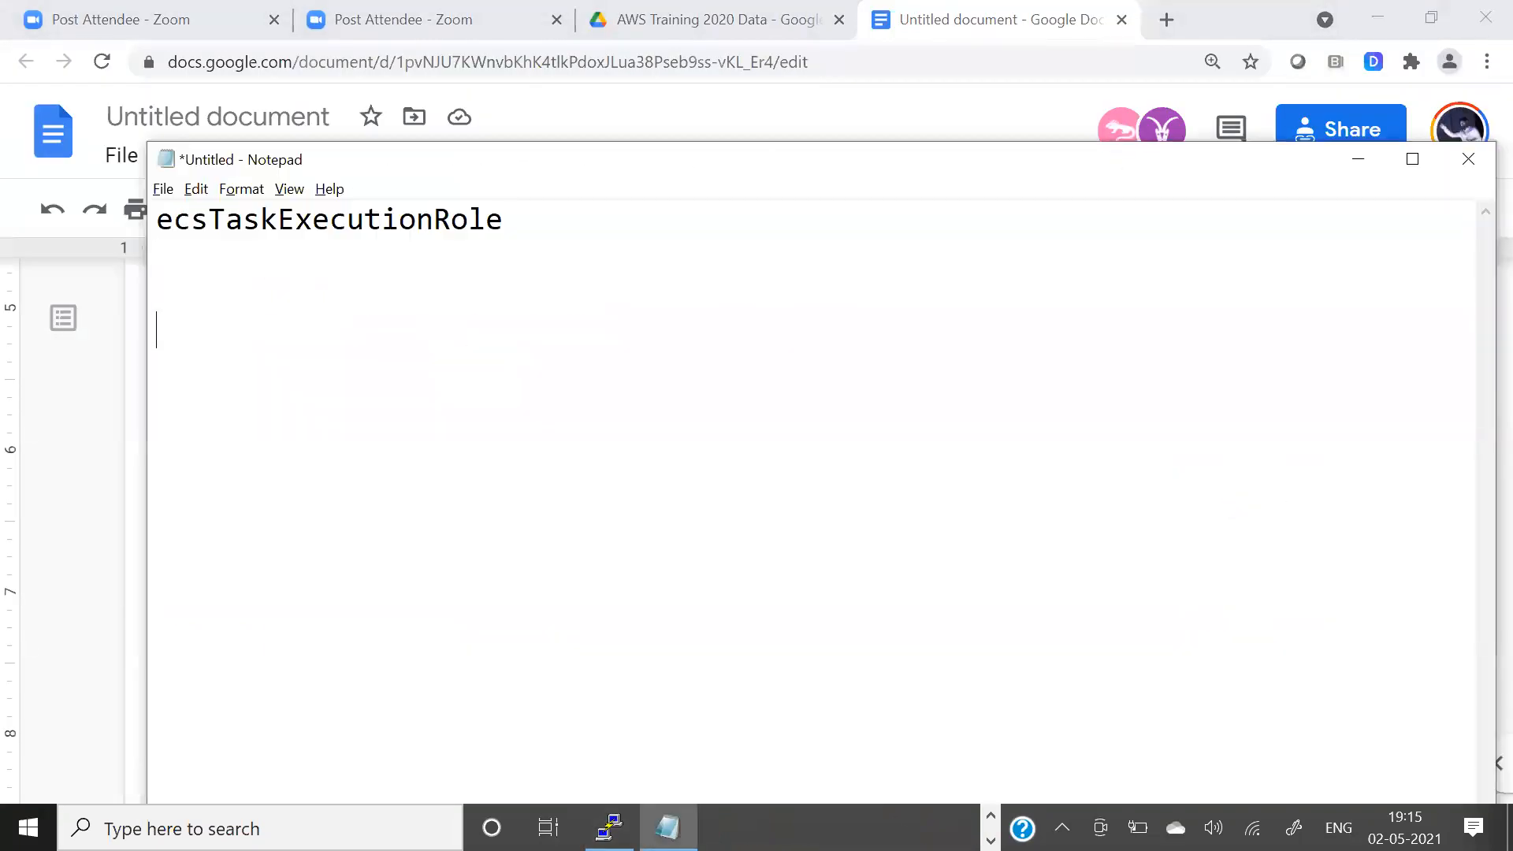
pyautogui.hotkey('ctrl', 'v')
pyautogui.press('Return')
pyautogui.hotkey('alt', 'Tab')
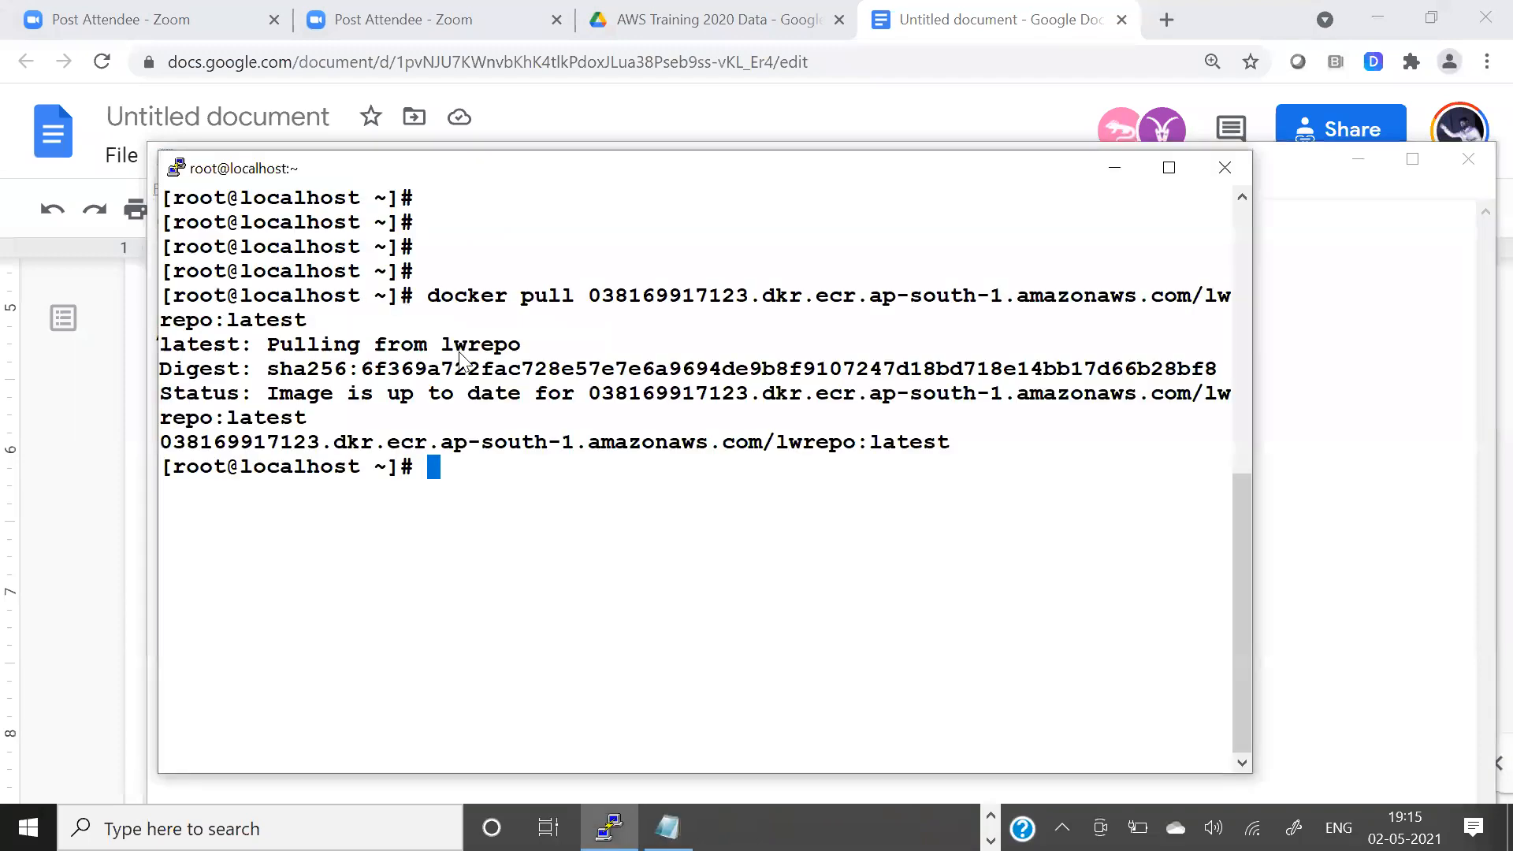
pyautogui.hotkey('alt', 'Tab')
pyautogui.hotkey('alt', 'Tab')
pyautogui.hotkey('alt', 'Tab')
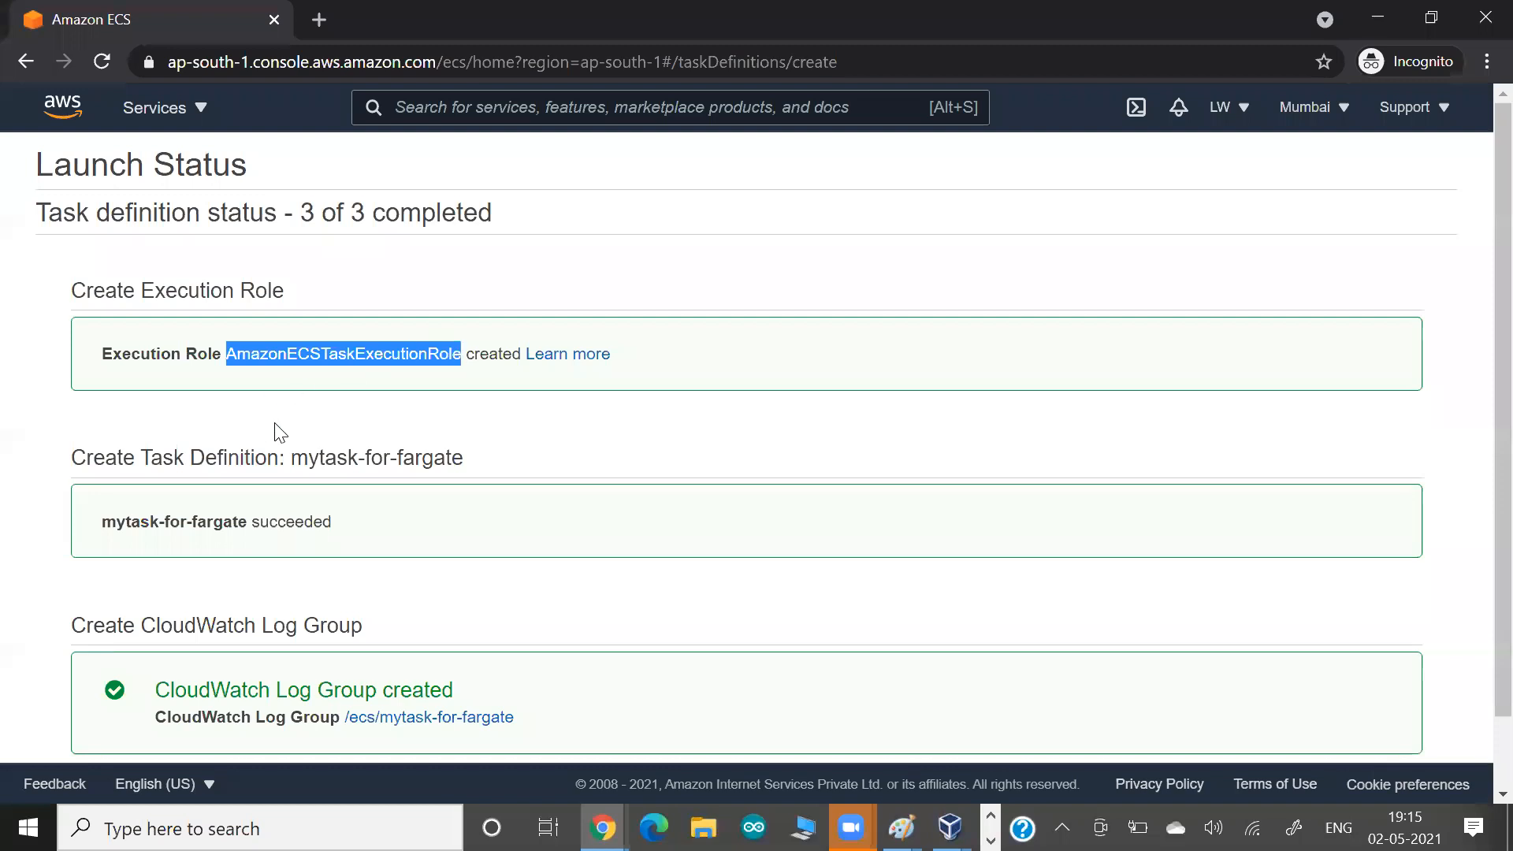
# Open the CloudWatch log group /ecs/mytask-for-fargate from the launch status in a new browser tab.
pyautogui.scroll(-1, 276, 429)
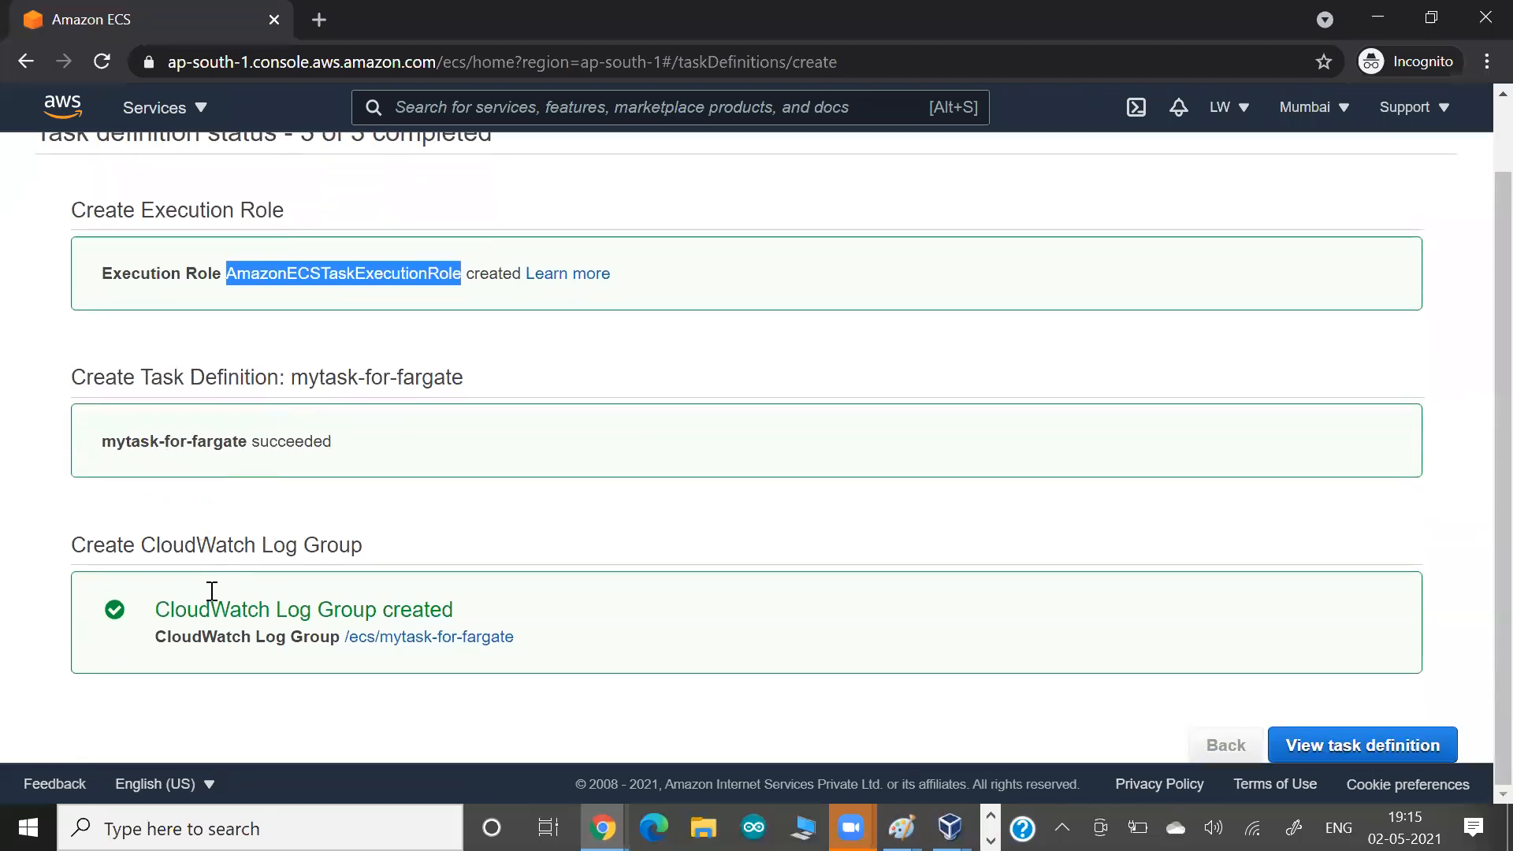
pyautogui.moveTo(203, 637); pyautogui.dragTo(251, 638)
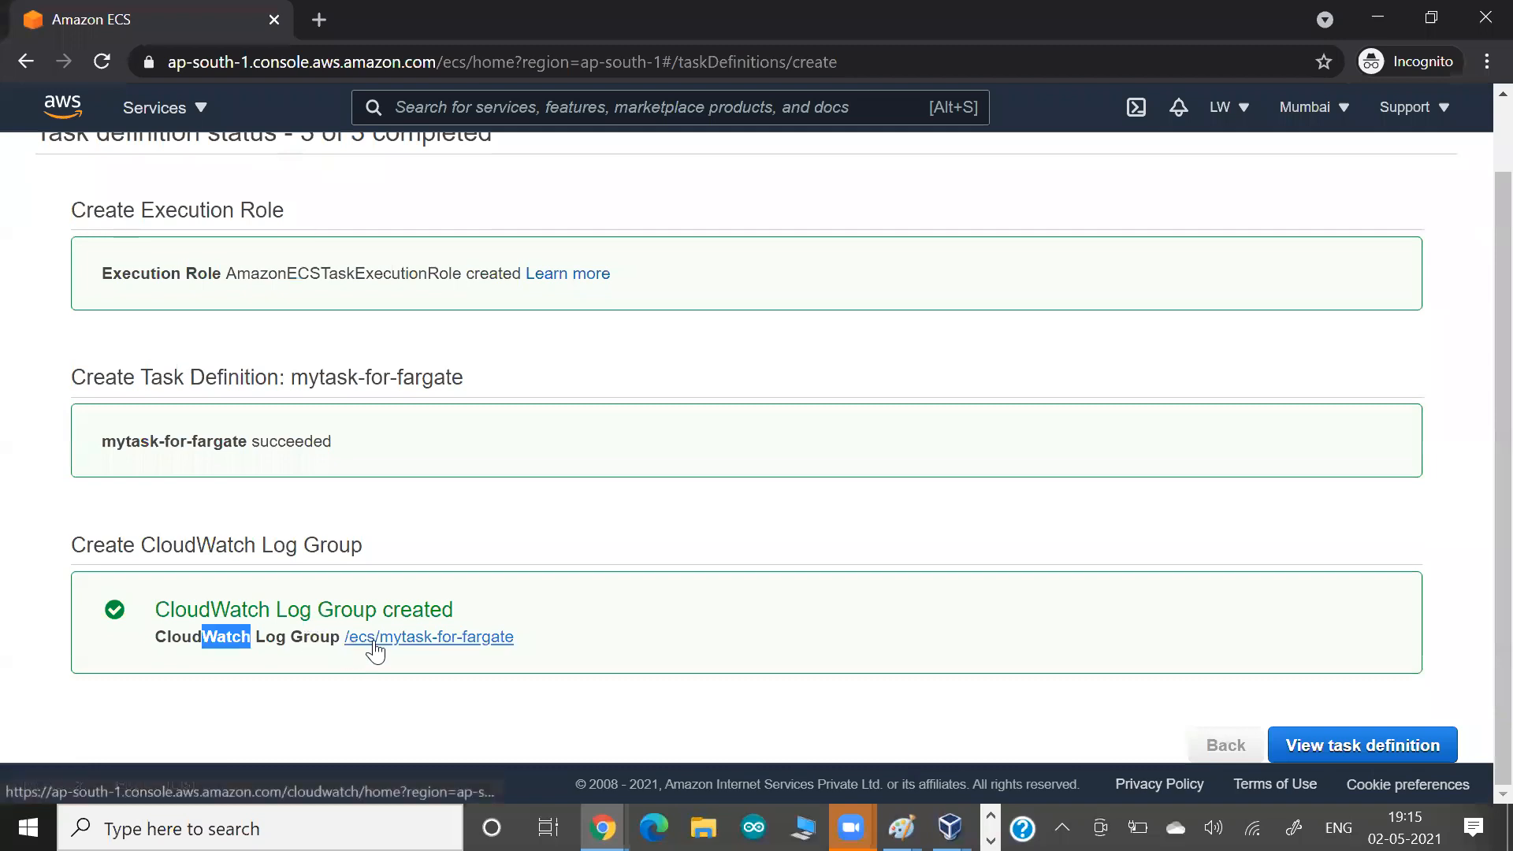
pyautogui.rightClick(405, 637)
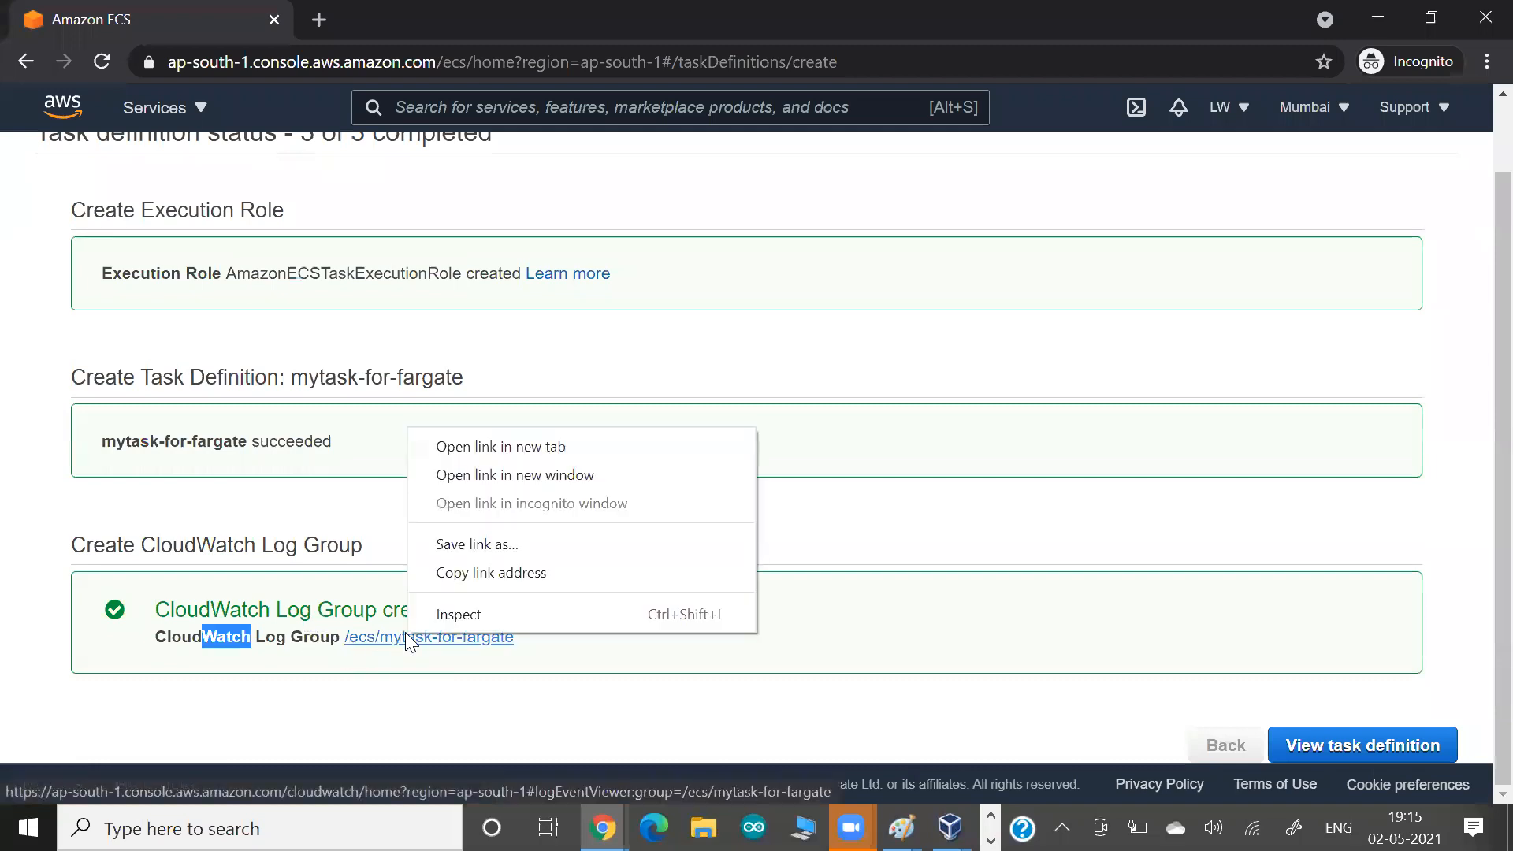
pyautogui.click(542, 446)
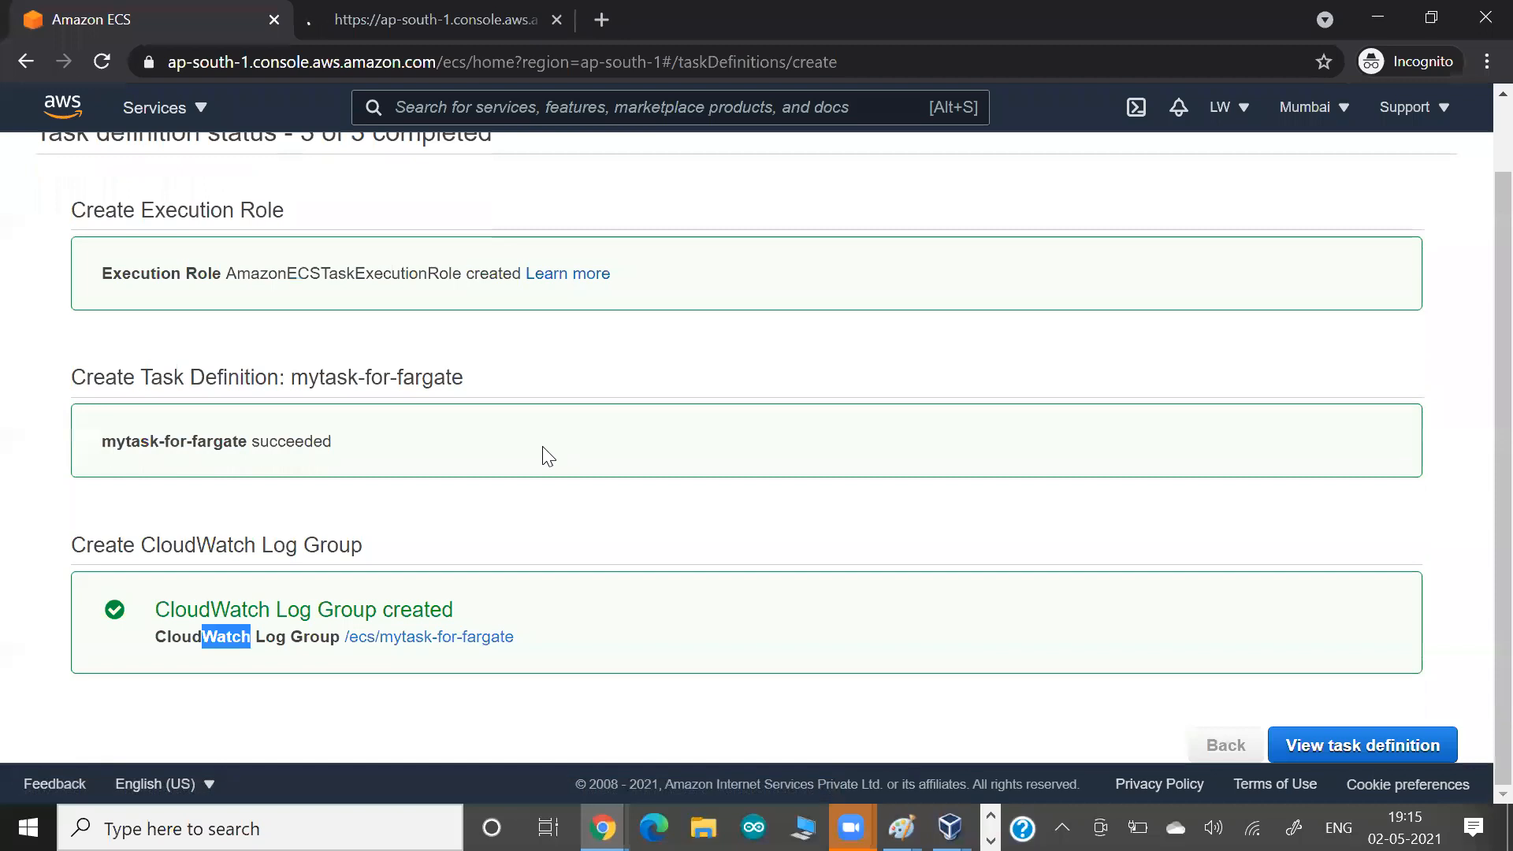
# Open the mytask-for-fargate task definition and examine its network mode, compatibilities, execution role, task size and container definitions.
pyautogui.click(1354, 742)
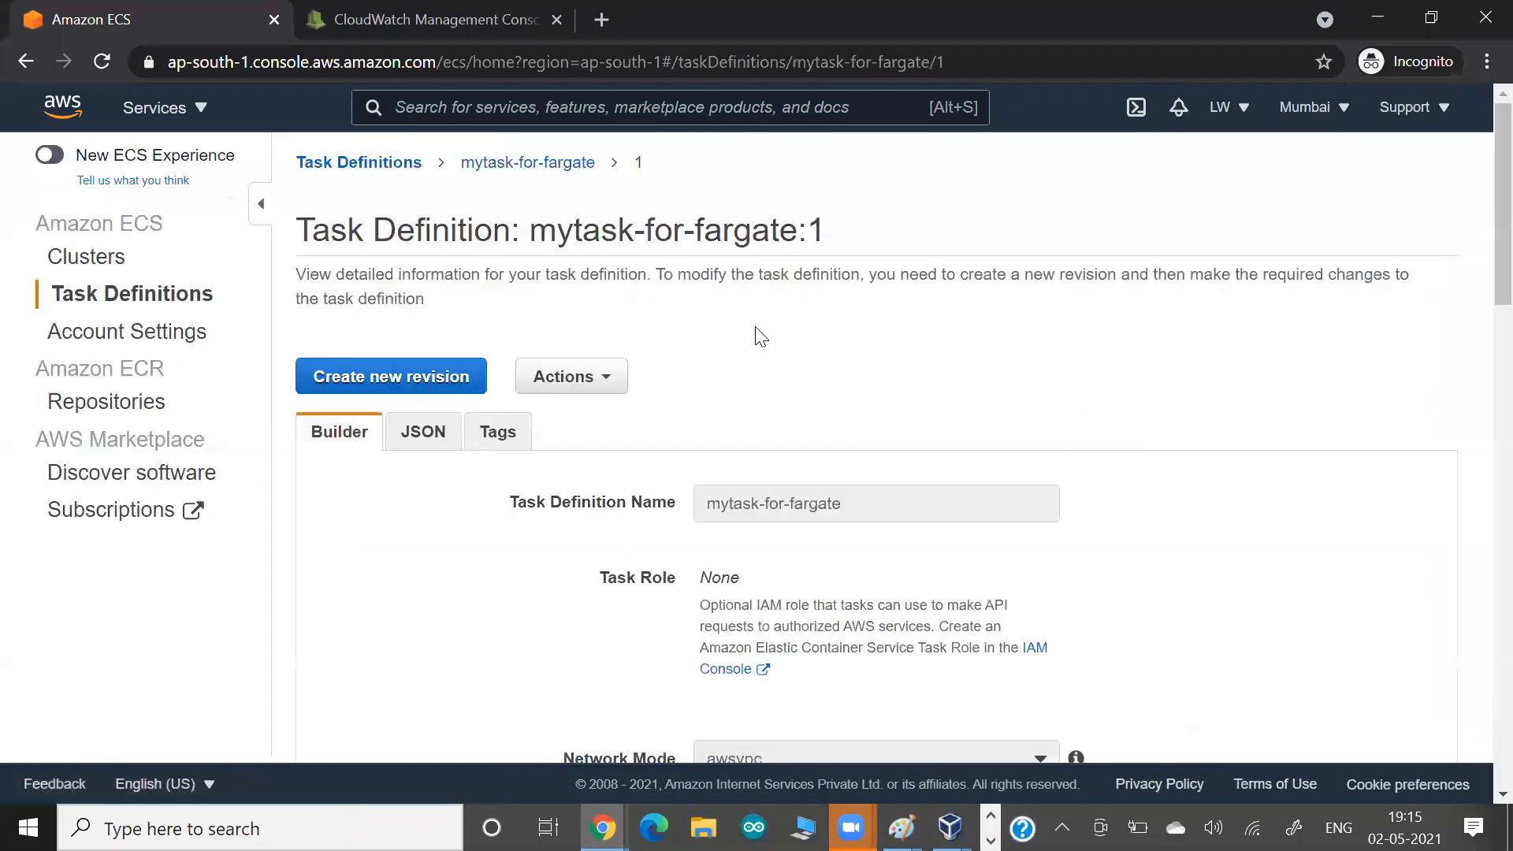
pyautogui.scroll(-5, 796, 347)
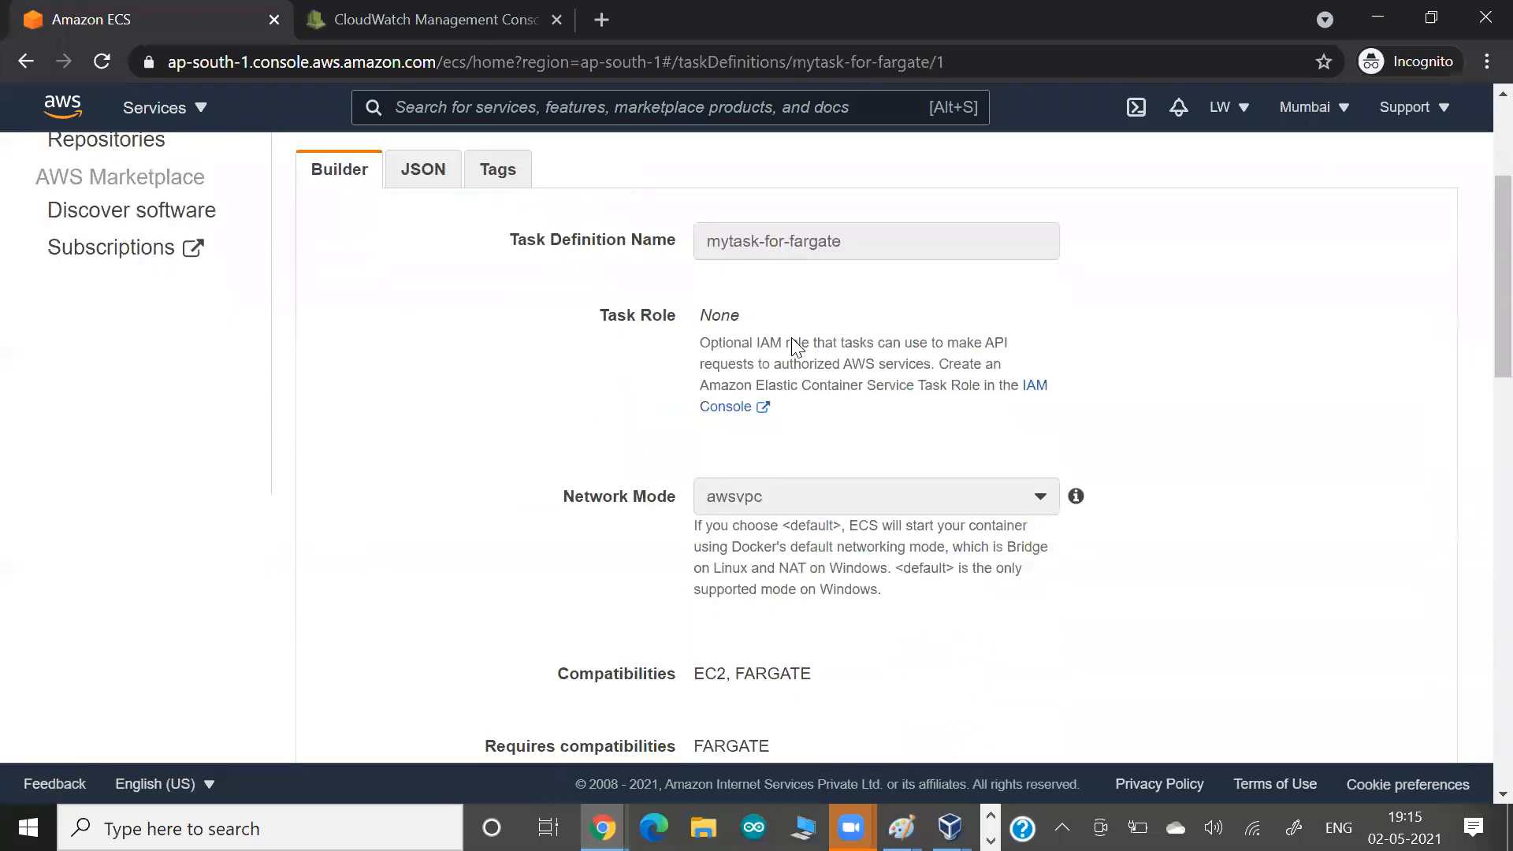
pyautogui.scroll(-4, 791, 337)
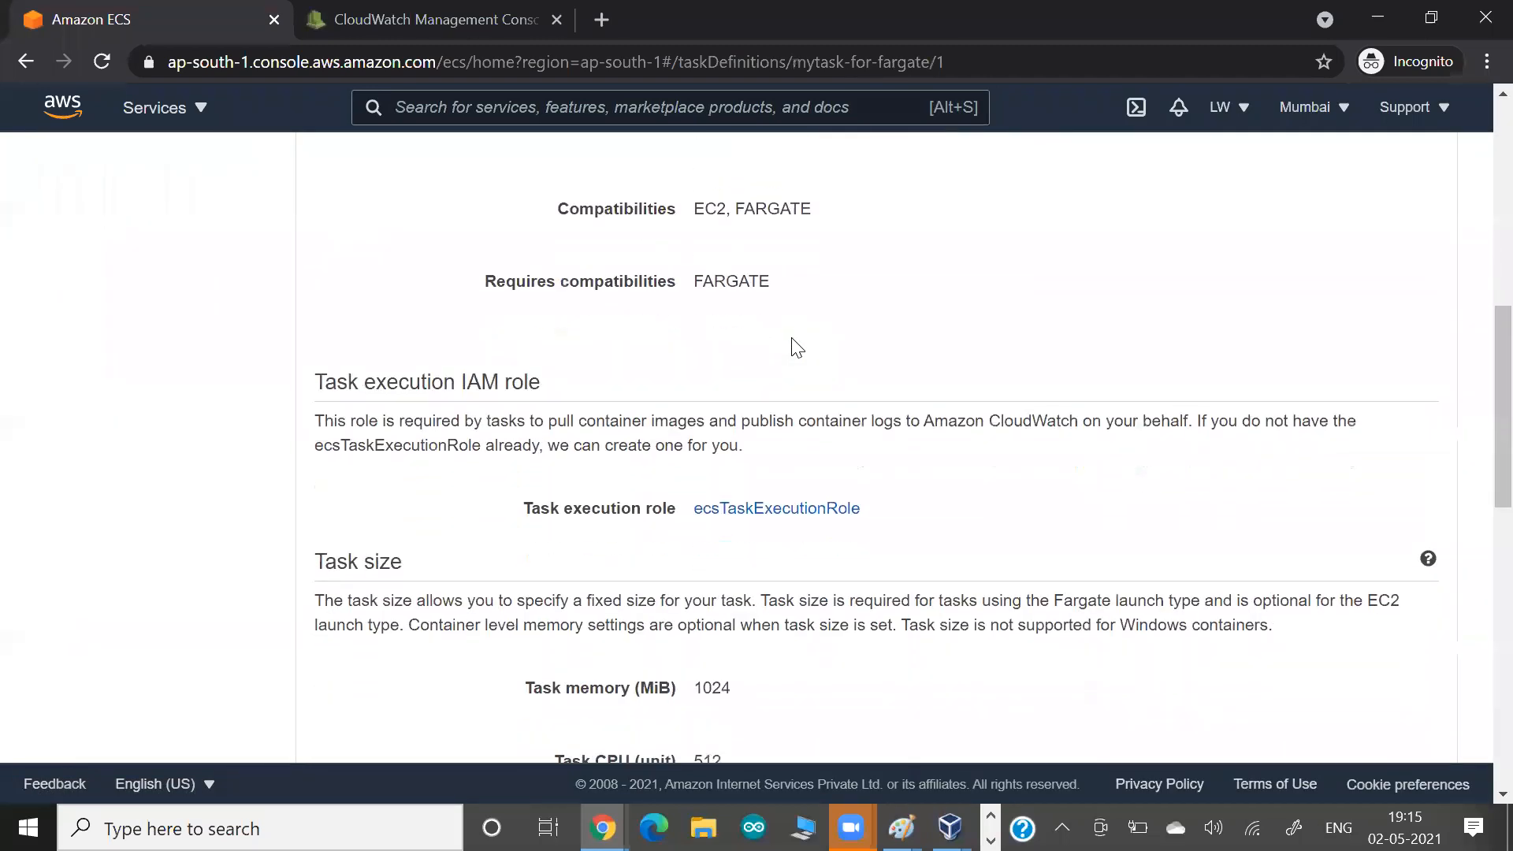
pyautogui.moveTo(603, 394); pyautogui.dragTo(737, 398)
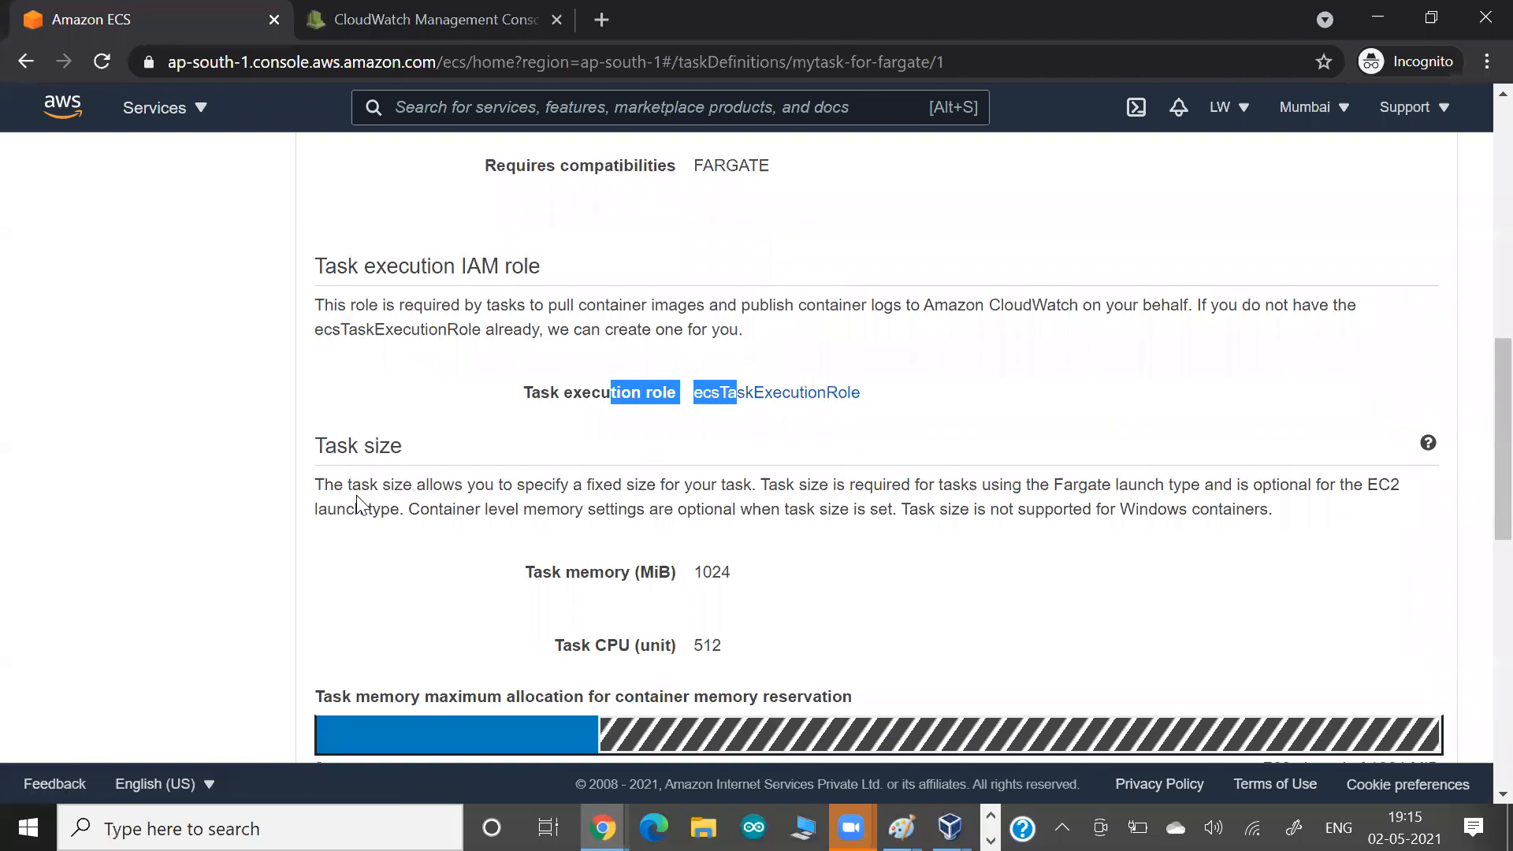
pyautogui.scroll(-3, 356, 504)
pyautogui.scroll(-5, 356, 494)
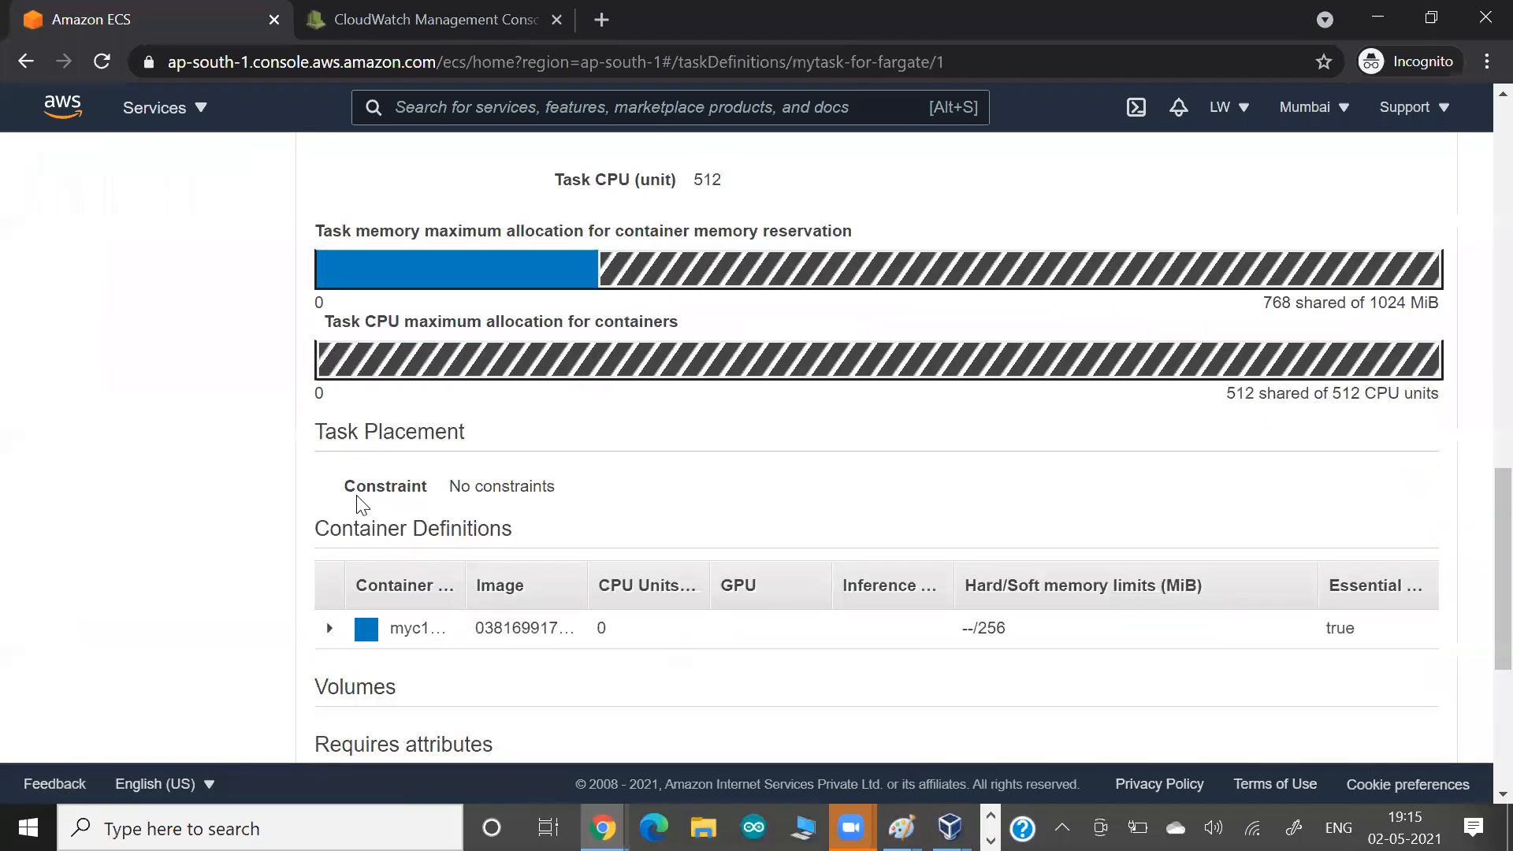
pyautogui.scroll(-3, 470, 449)
pyautogui.scroll(2, 584, 625)
pyautogui.scroll(4, 601, 626)
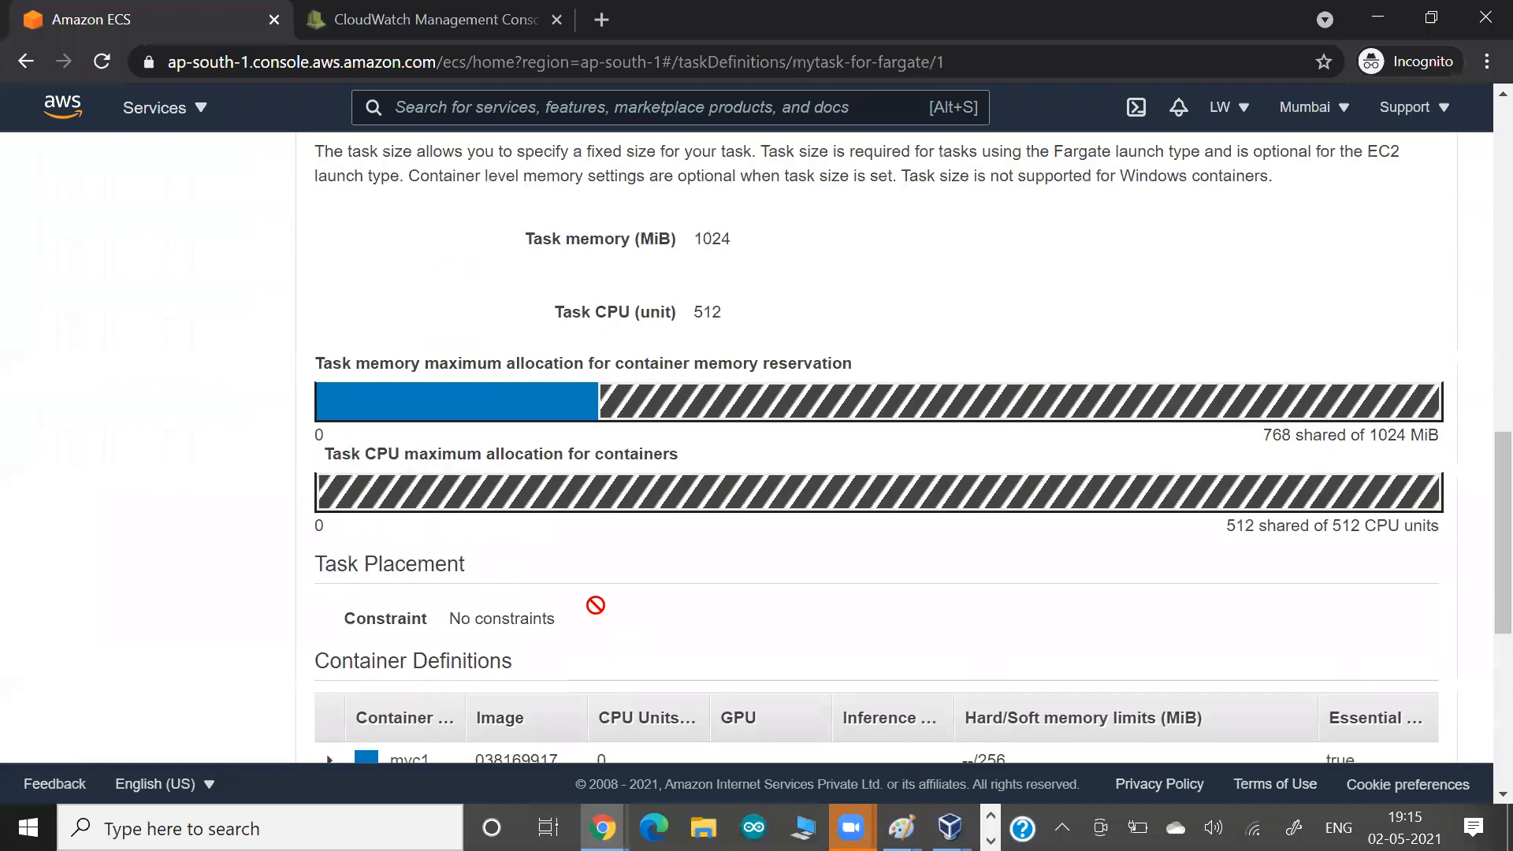
# Open the mycluster-serverless-fargate cluster from the clusters list and examine its status, tasks and services.
pyautogui.scroll(2, 612, 400)
pyautogui.scroll(6, 599, 394)
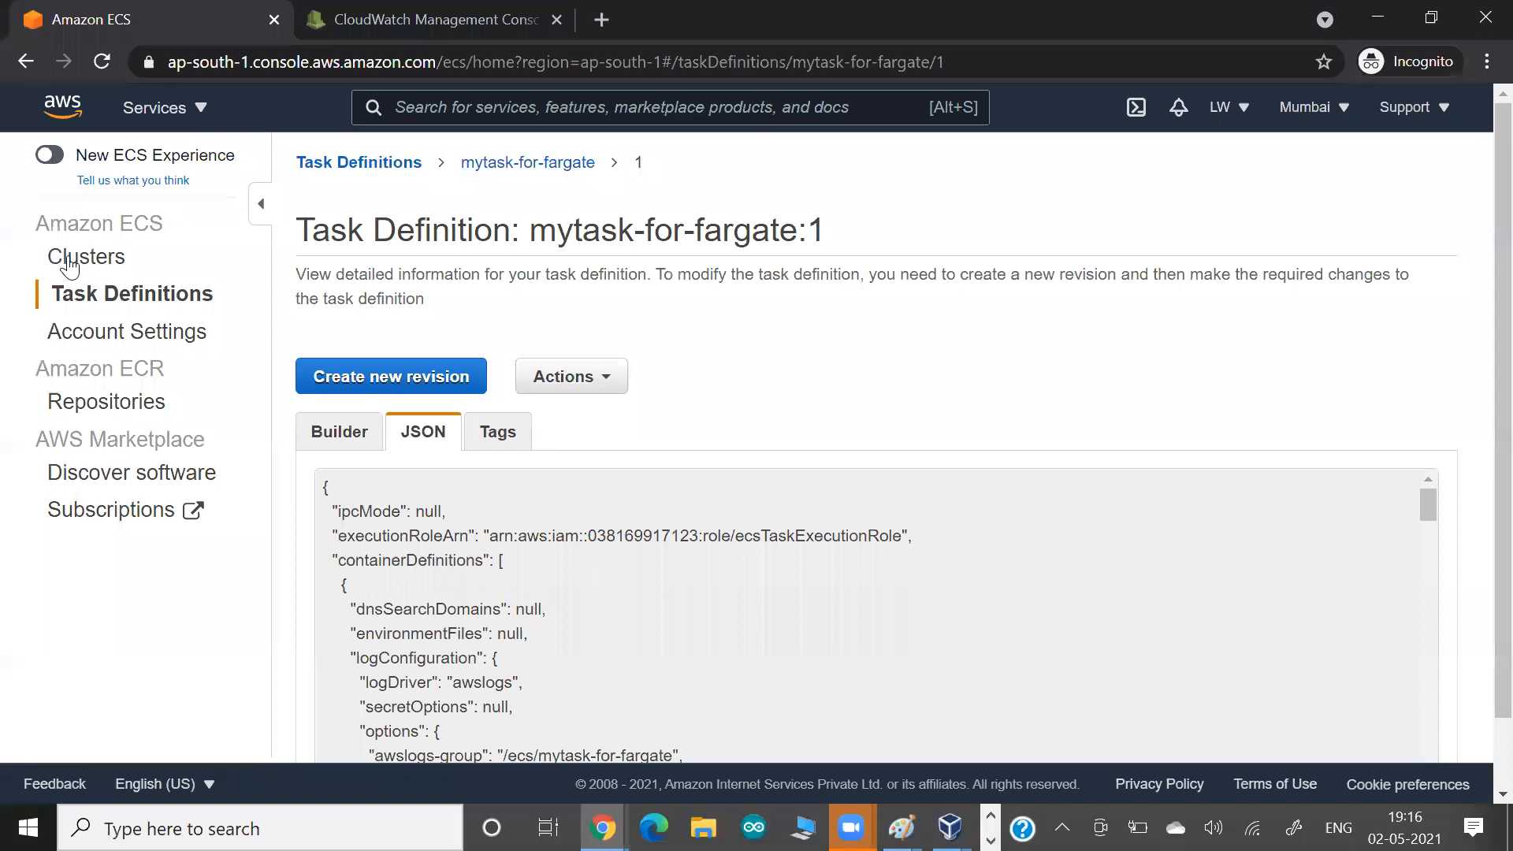
pyautogui.click(70, 260)
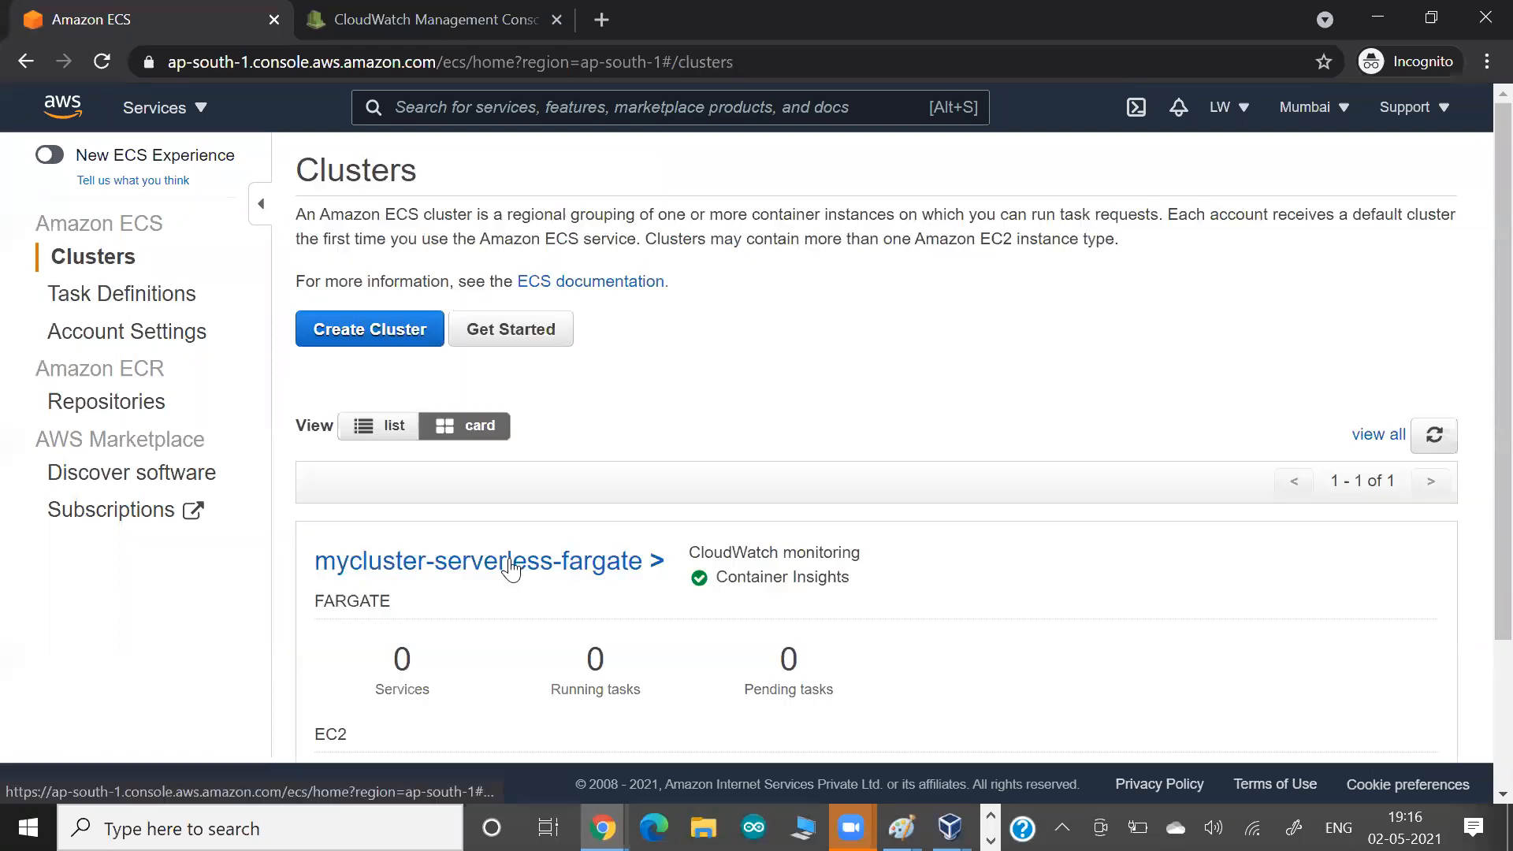
pyautogui.click(510, 563)
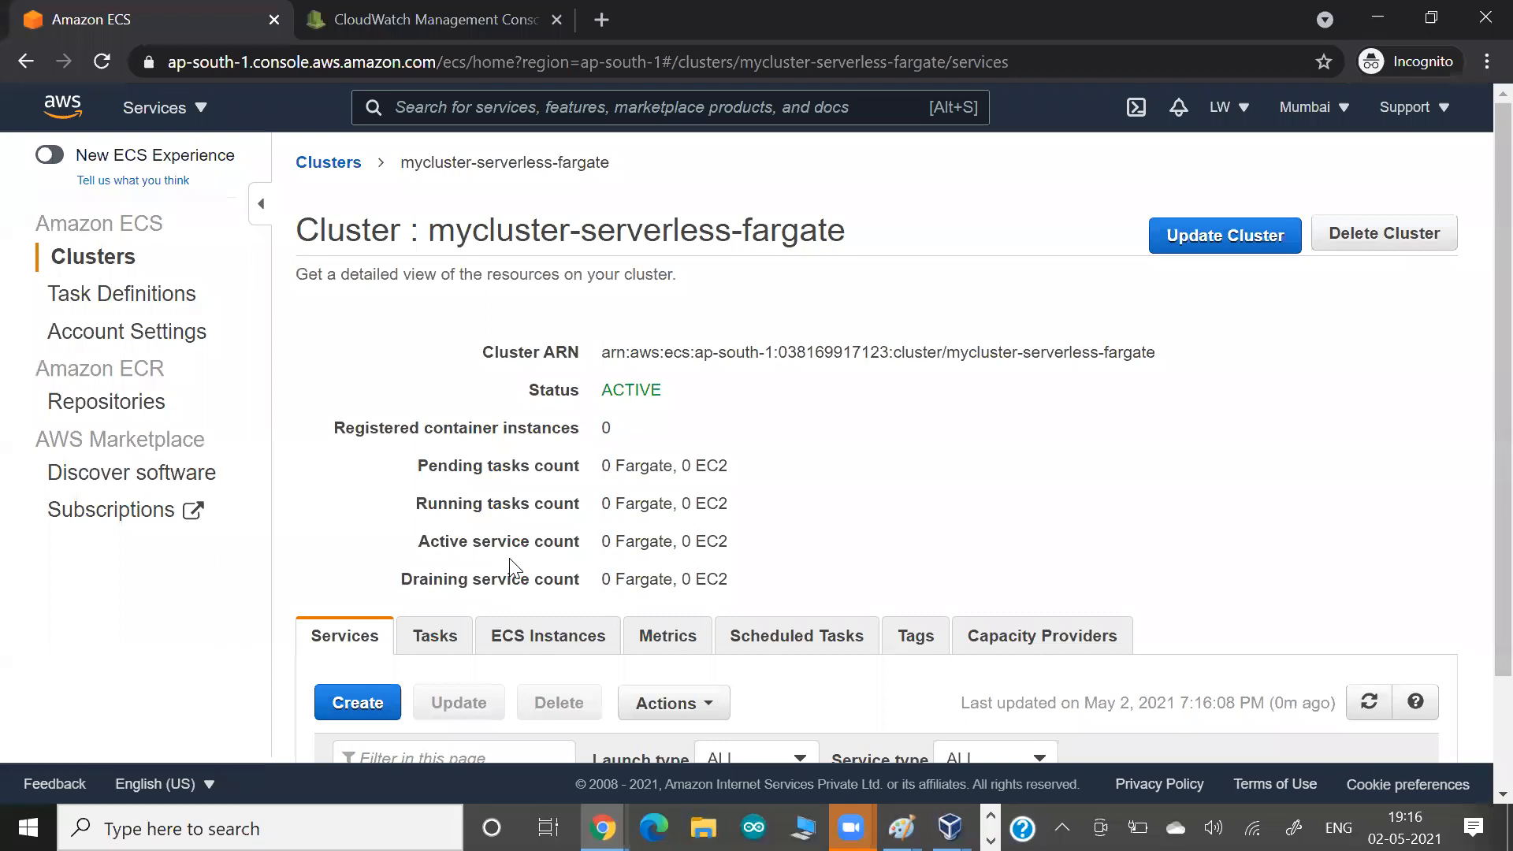
pyautogui.scroll(-2, 437, 505)
pyautogui.click(438, 505)
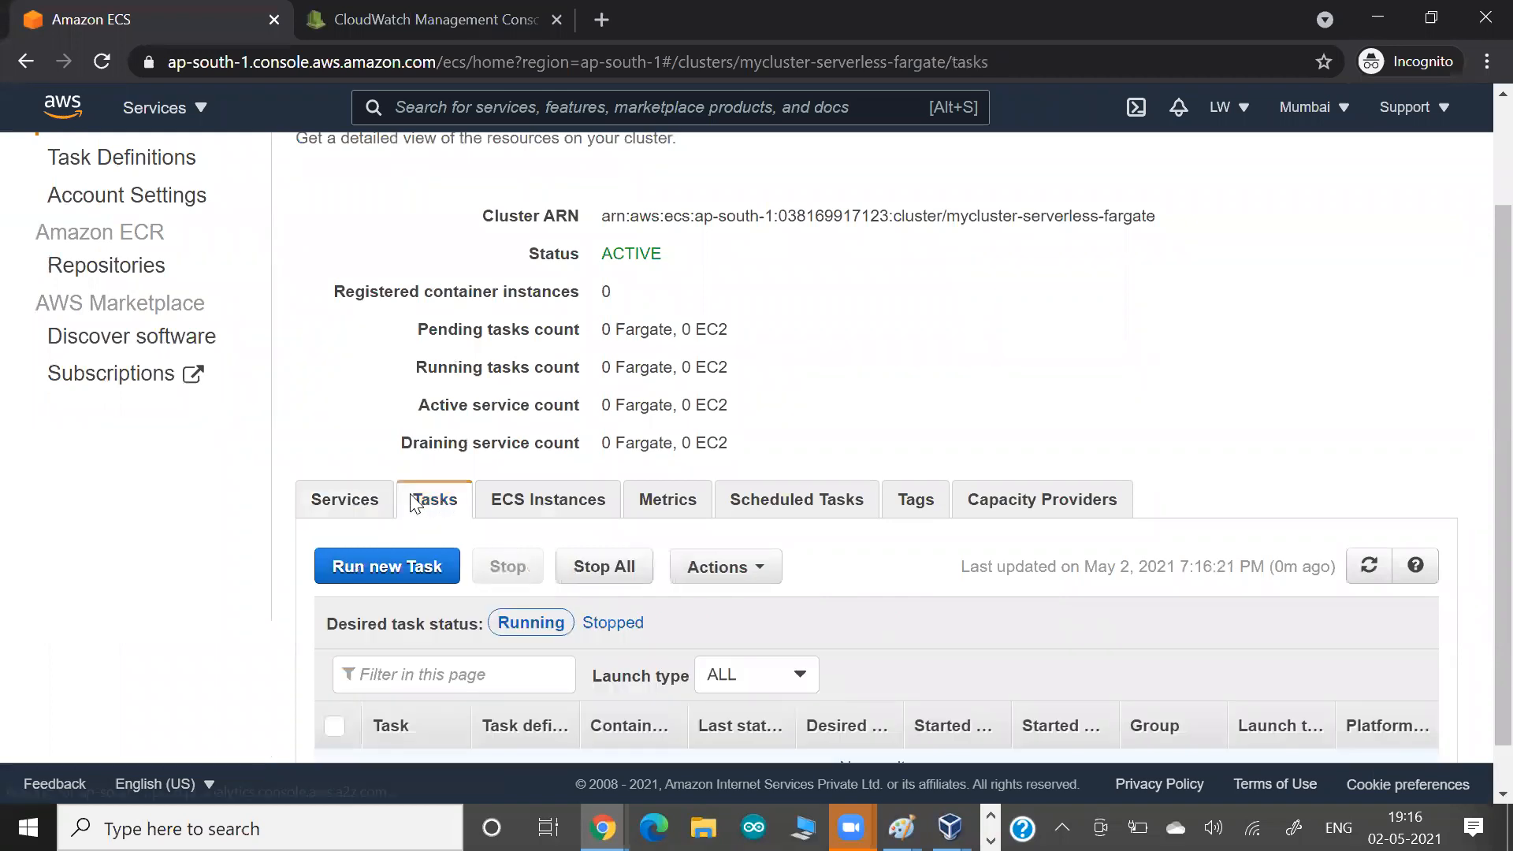
pyautogui.scroll(-1, 471, 473)
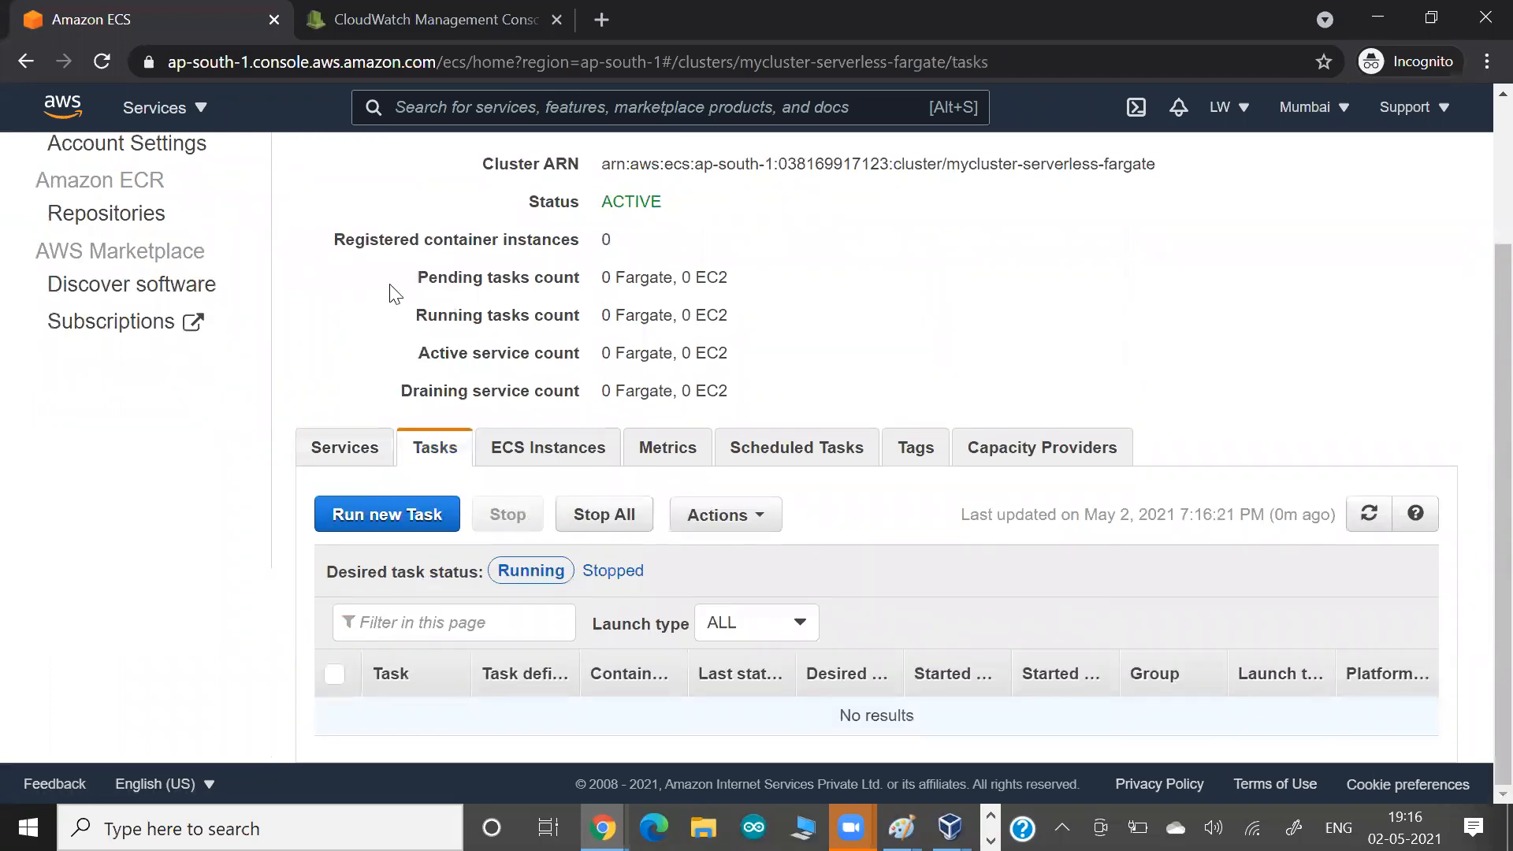
pyautogui.scroll(3, 390, 288)
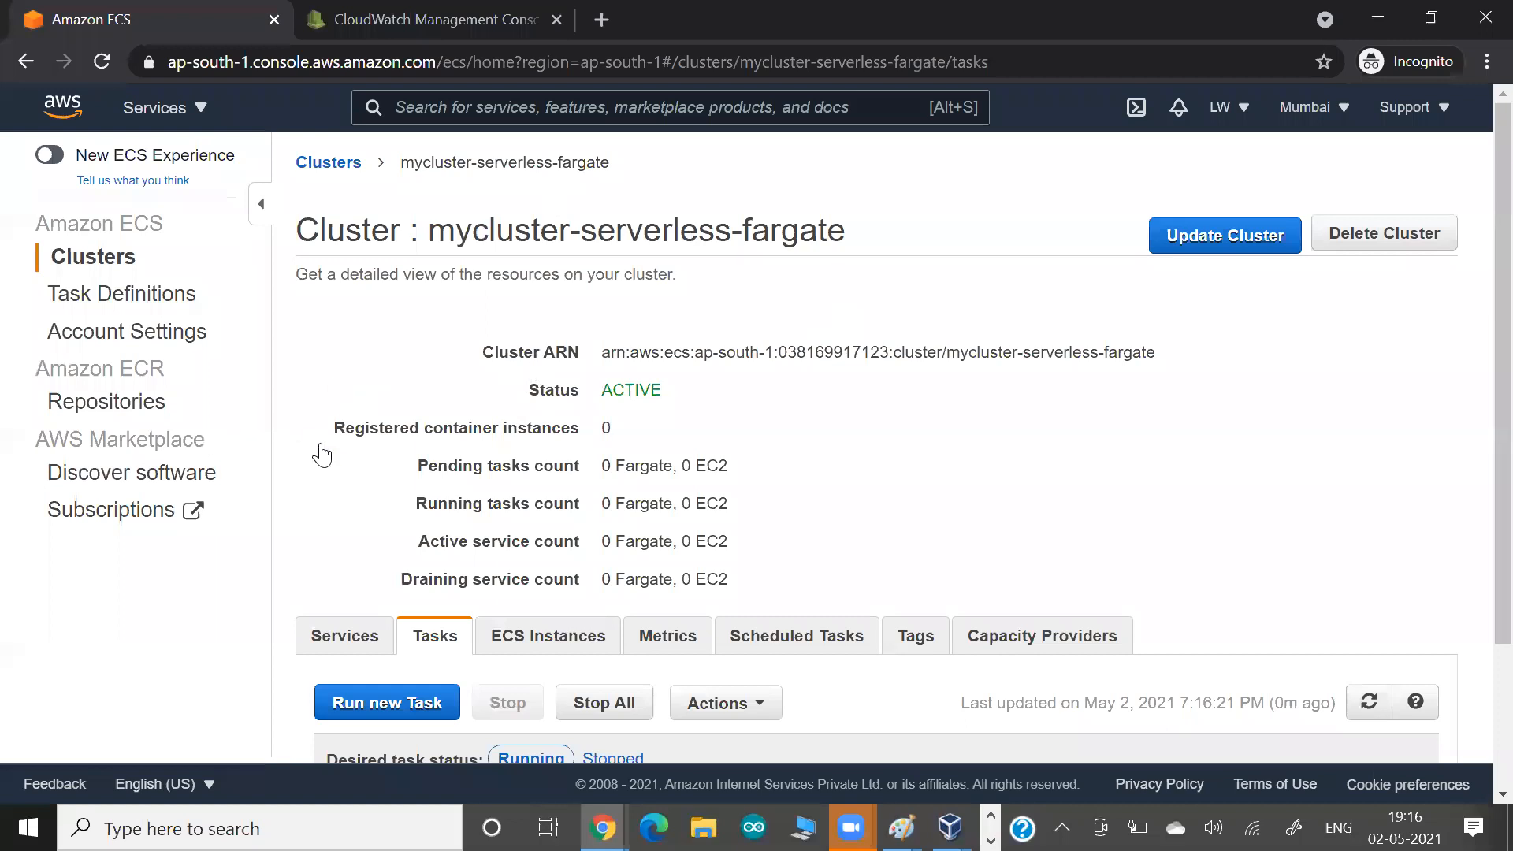
pyautogui.scroll(-1, 335, 457)
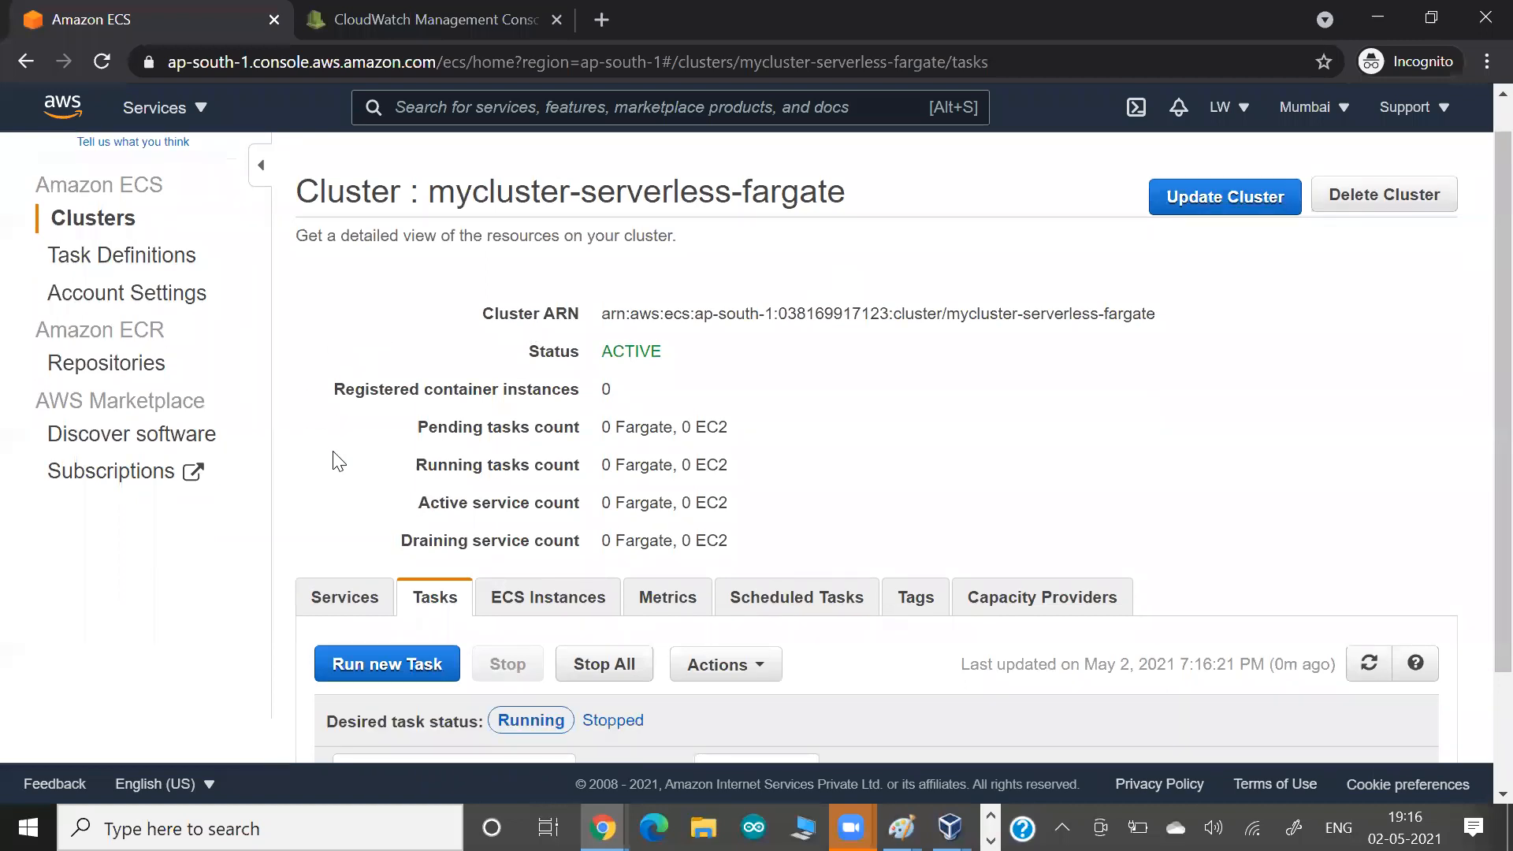
pyautogui.scroll(-4, 338, 461)
pyautogui.click(334, 451)
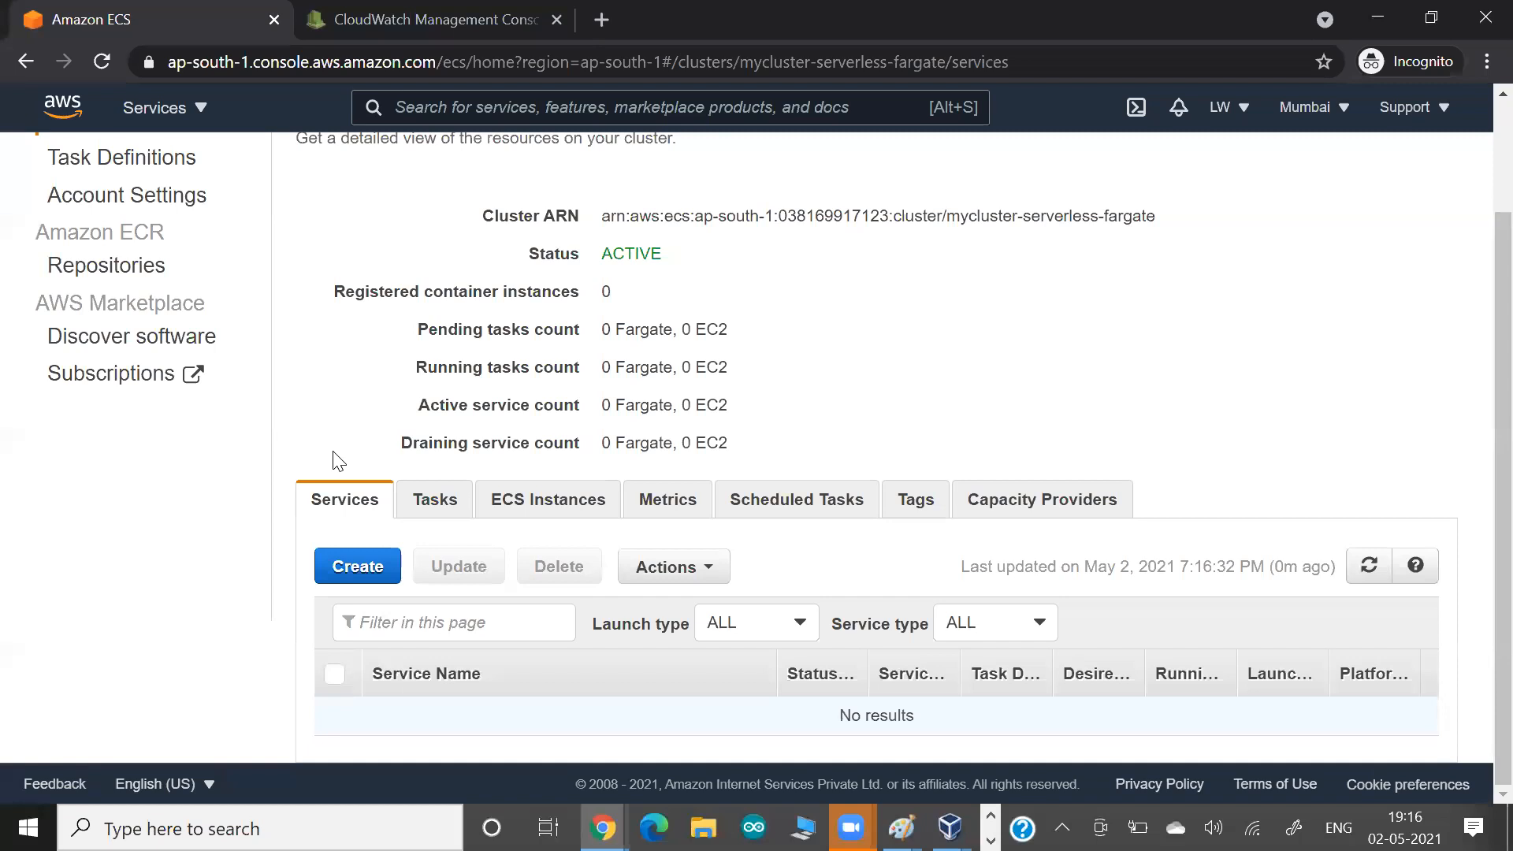
# Switch to the Paint sketch and handwrite an underlined, circled "Task" below the word Service.
pyautogui.hotkey('alt', 'Tab')
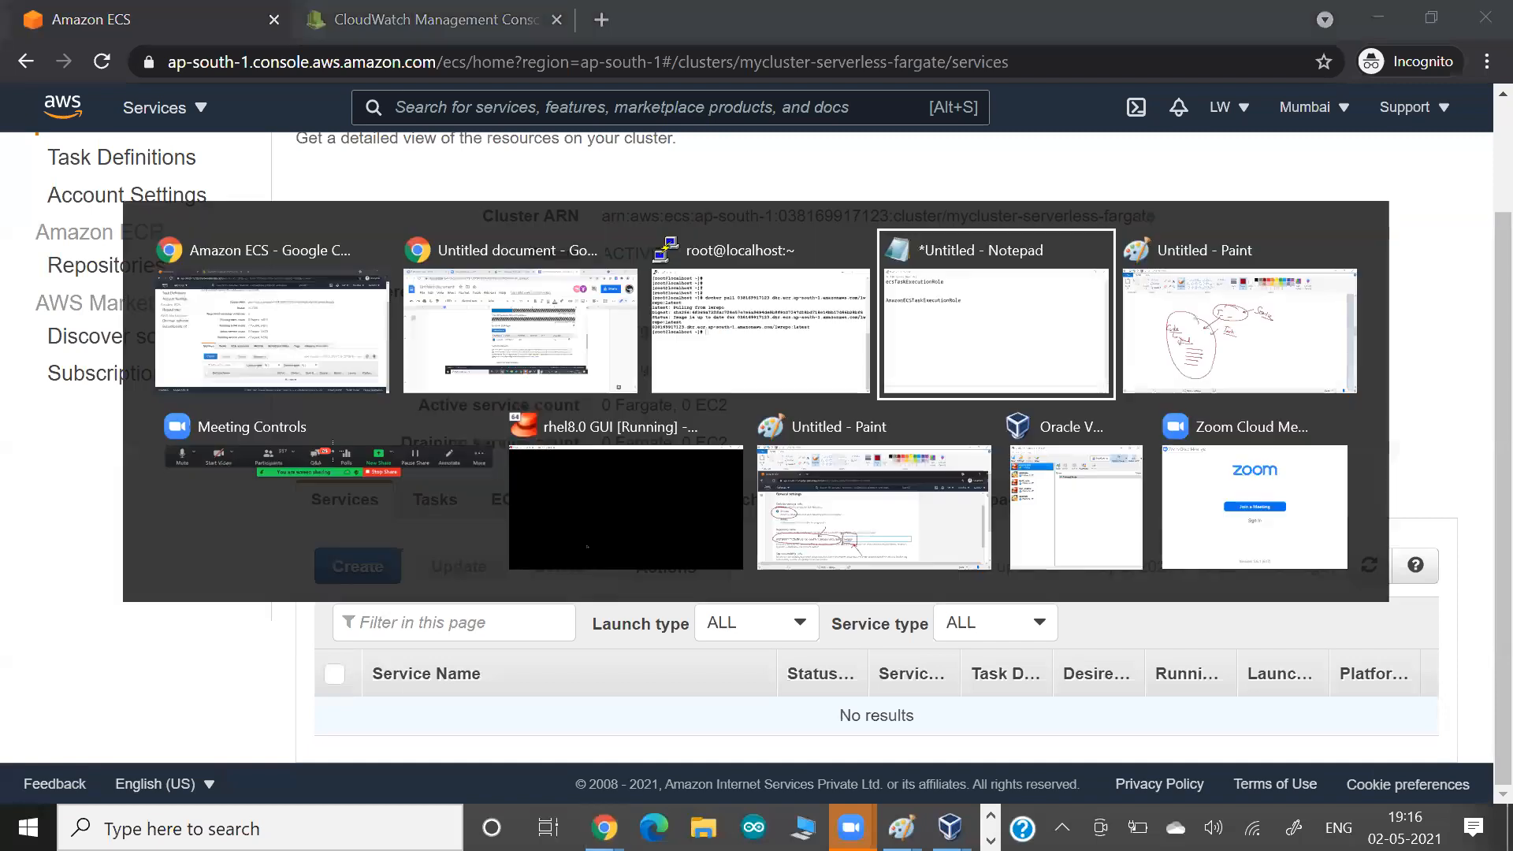
pyautogui.hotkey('alt', 'Tab')
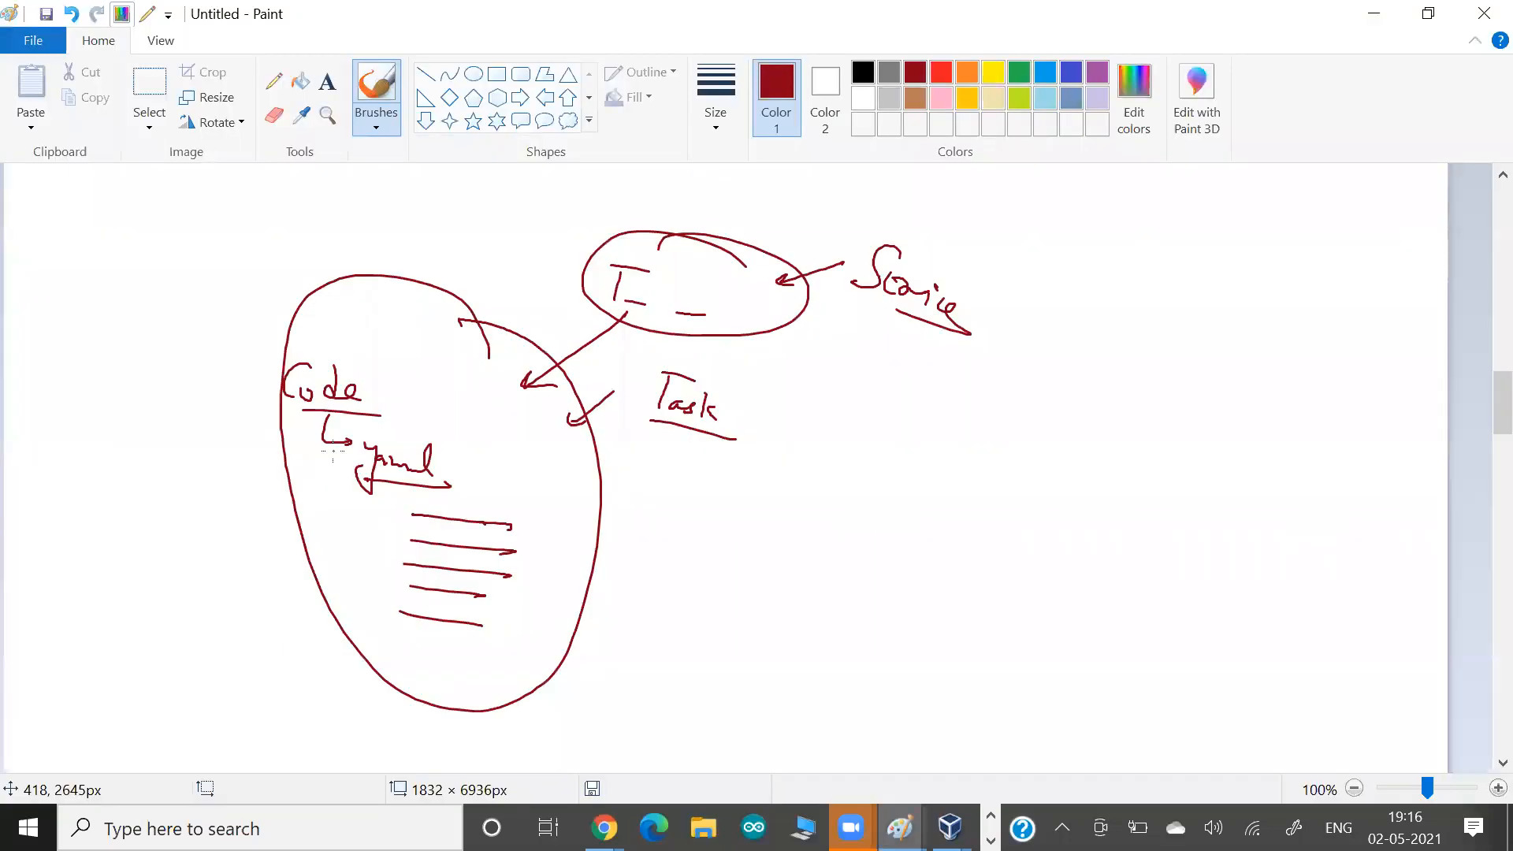
pyautogui.moveTo(898, 487); pyautogui.dragTo(884, 516)
pyautogui.moveTo(891, 483)
pyautogui.mouseDown()
pyautogui.moveTo(935, 496)
pyautogui.moveTo(908, 523)
pyautogui.mouseUp()
pyautogui.moveTo(923, 514)
pyautogui.mouseDown()
pyautogui.moveTo(912, 529)
pyautogui.moveTo(930, 542)
pyautogui.mouseUp()
pyautogui.moveTo(947, 515); pyautogui.dragTo(950, 540)
pyautogui.moveTo(863, 536); pyautogui.dragTo(960, 568)
pyautogui.moveTo(887, 451); pyautogui.dragTo(941, 564)
pyautogui.moveTo(889, 448); pyautogui.dragTo(941, 562)
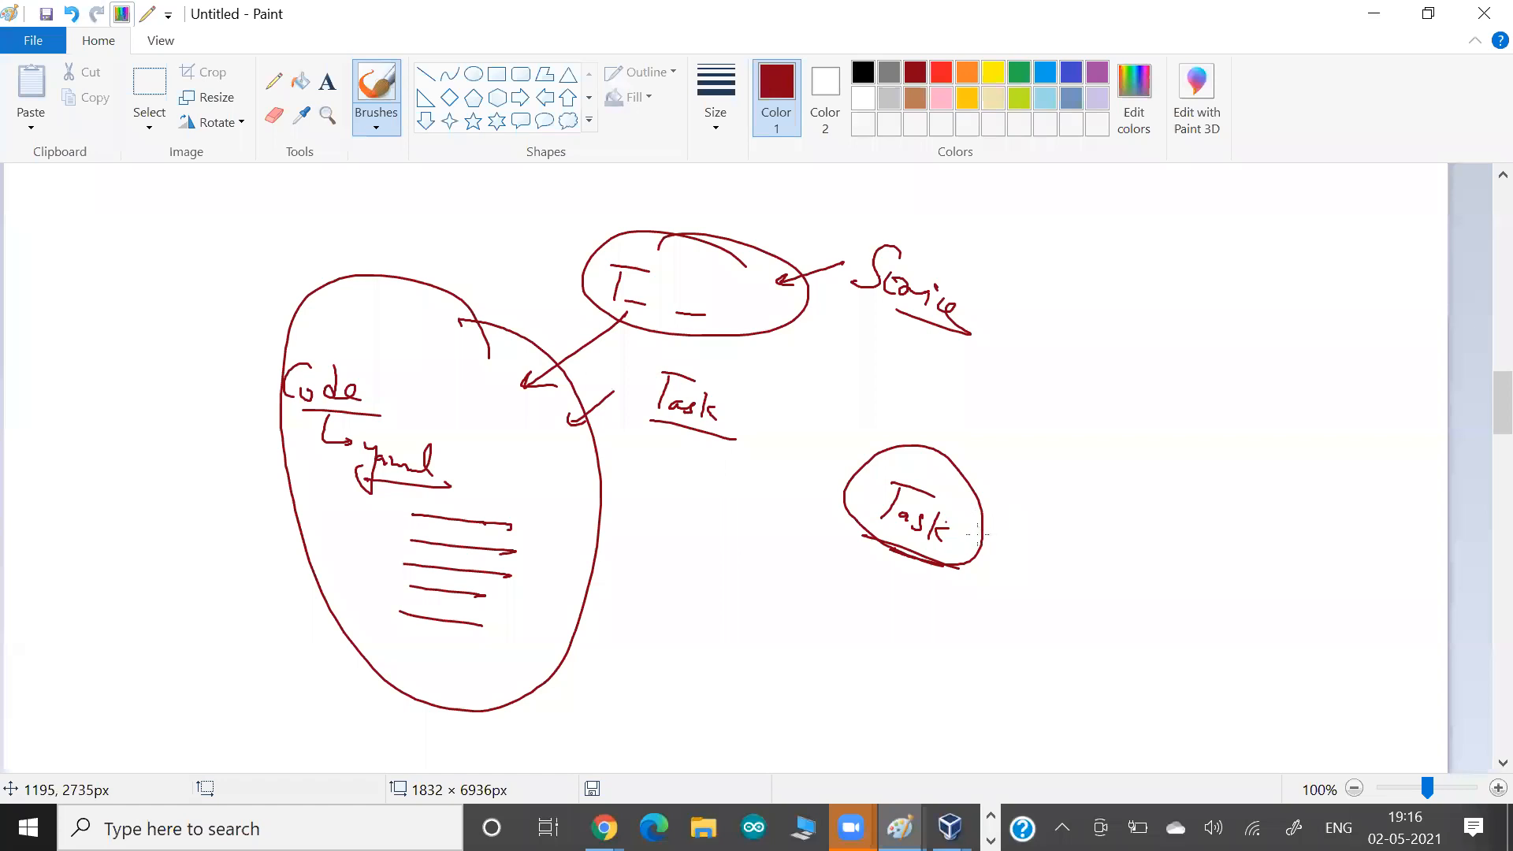
# Draw three arrows fanning out from the newly circled Task to its lower right.
pyautogui.moveTo(969, 521); pyautogui.dragTo(1090, 522)
pyautogui.moveTo(1079, 517); pyautogui.dragTo(1063, 531)
pyautogui.moveTo(969, 534); pyautogui.dragTo(1042, 569)
pyautogui.moveTo(1038, 565); pyautogui.dragTo(1028, 578)
pyautogui.moveTo(960, 548); pyautogui.dragTo(1002, 608)
pyautogui.moveTo(1004, 603); pyautogui.dragTo(993, 611)
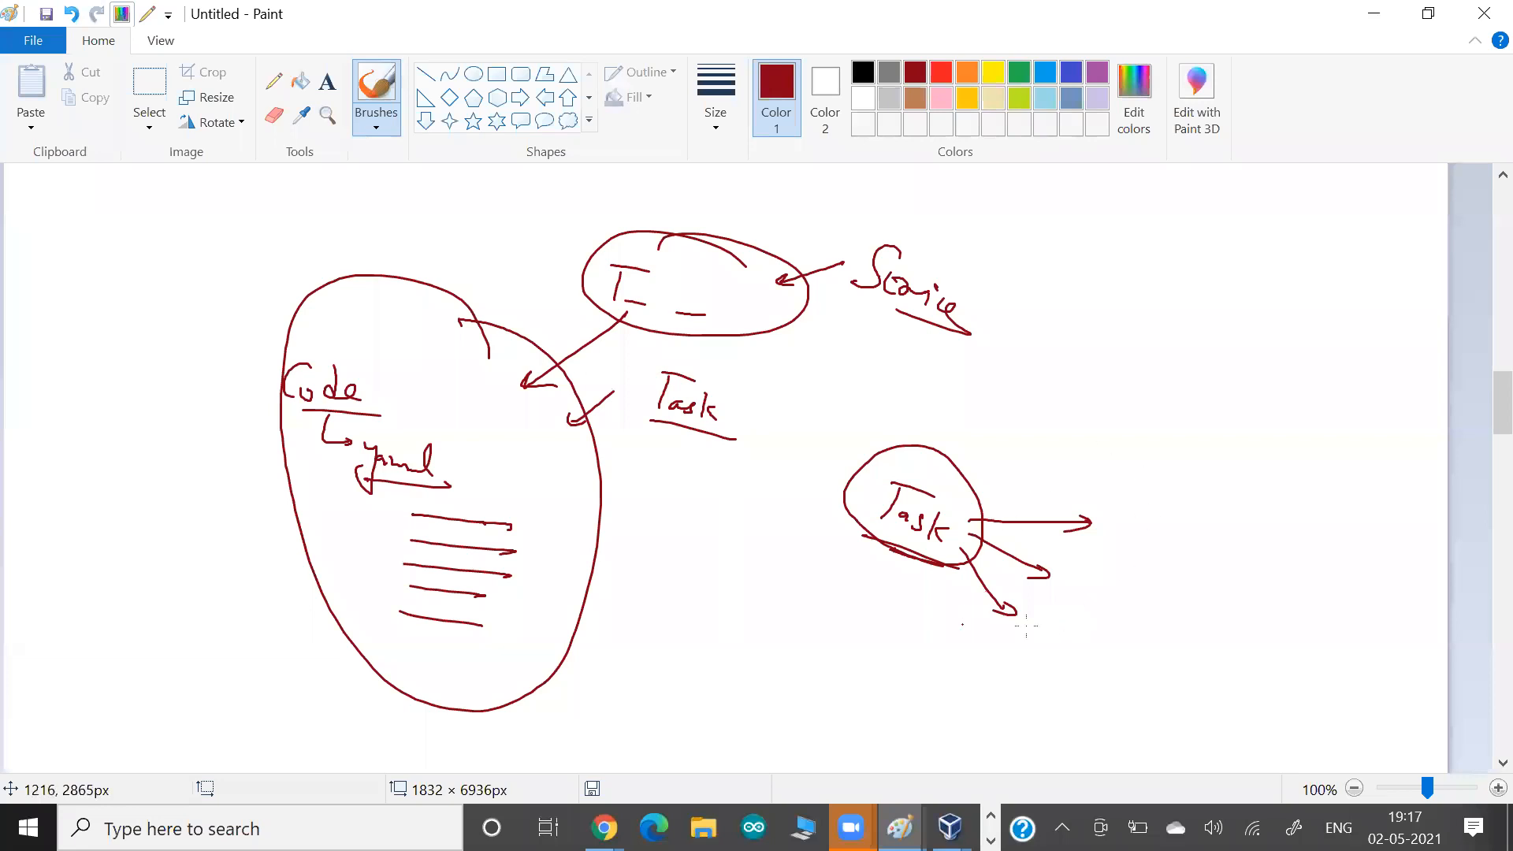
# Underline Task again, loop around the three arrowheads, and draw an arrow from Service to that group.
pyautogui.moveTo(953, 572); pyautogui.dragTo(872, 536)
pyautogui.moveTo(1105, 498)
pyautogui.mouseDown()
pyautogui.moveTo(976, 634)
pyautogui.moveTo(1075, 599)
pyautogui.moveTo(1085, 472)
pyautogui.mouseUp()
pyautogui.moveTo(934, 330)
pyautogui.mouseDown()
pyautogui.moveTo(1007, 493)
pyautogui.moveTo(977, 488)
pyautogui.mouseUp()
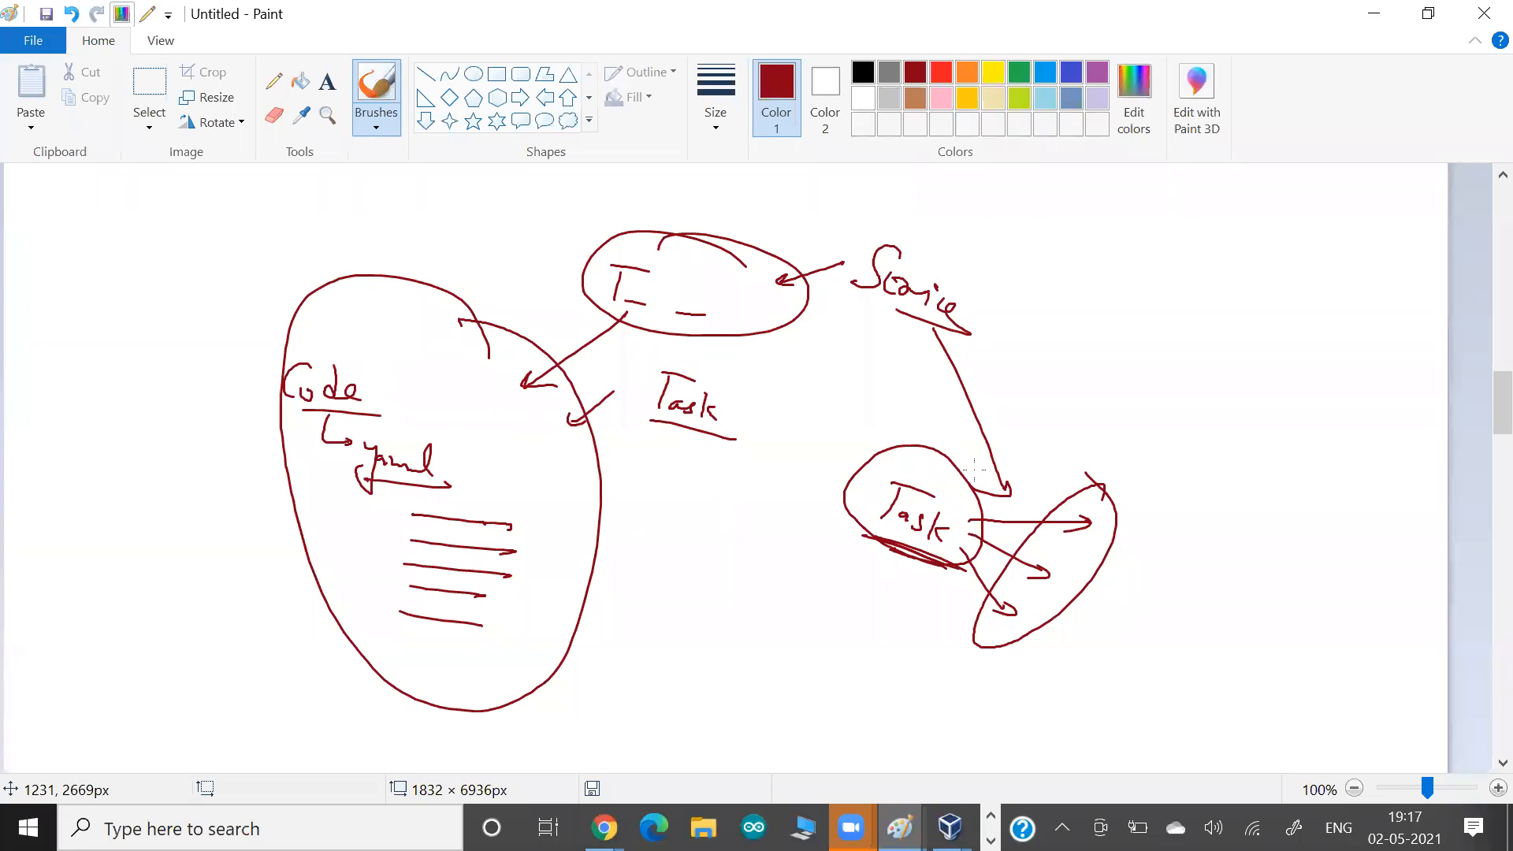
# Return to the AWS console and start creating a service in the mycluster-serverless-fargate cluster.
pyautogui.hotkey('alt', 'Tab')
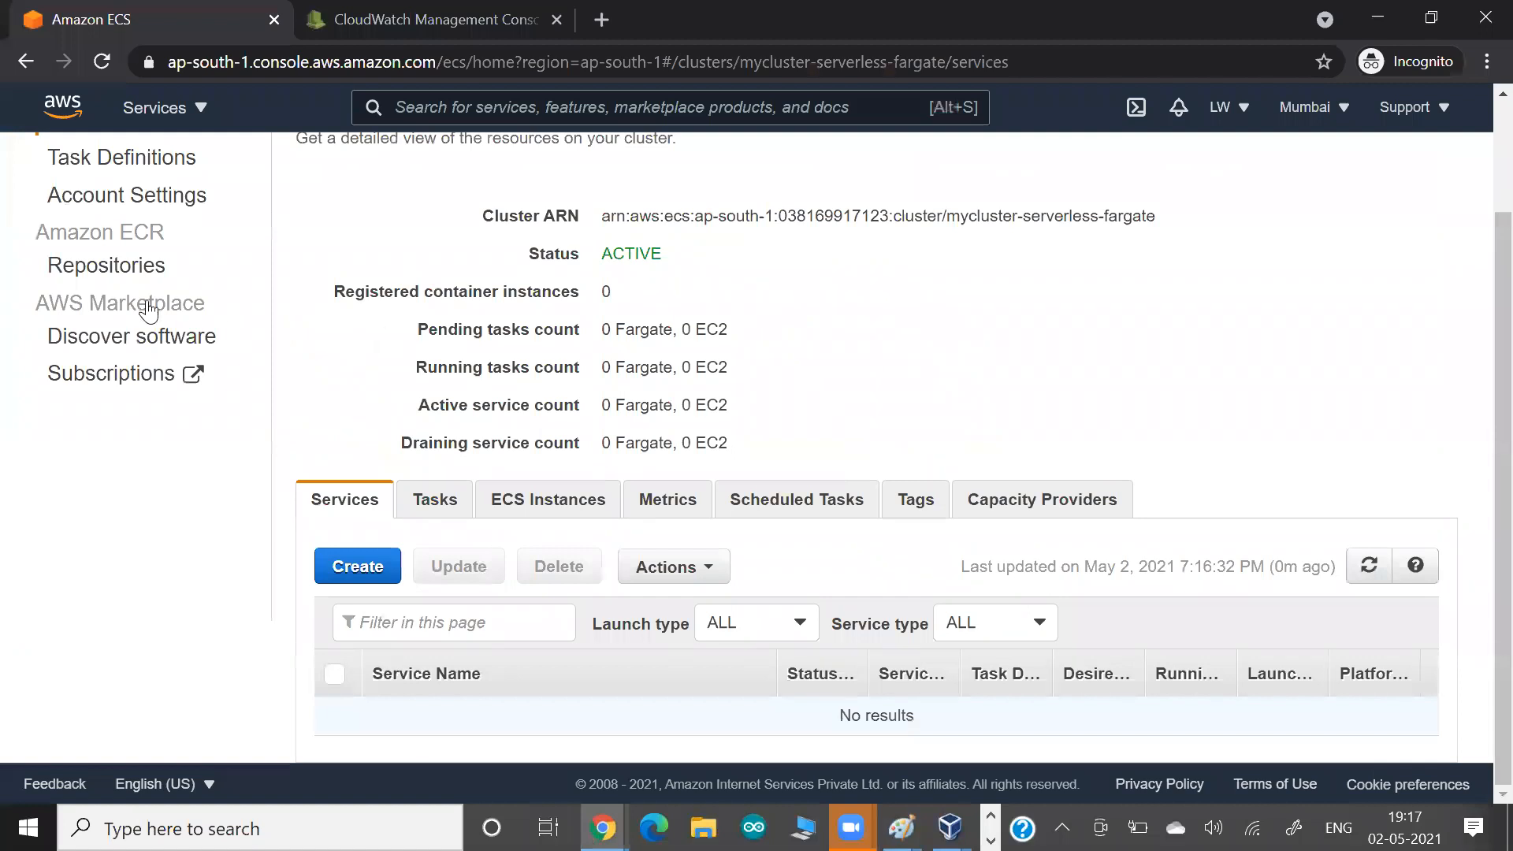
pyautogui.scroll(2, 149, 311)
pyautogui.click(126, 268)
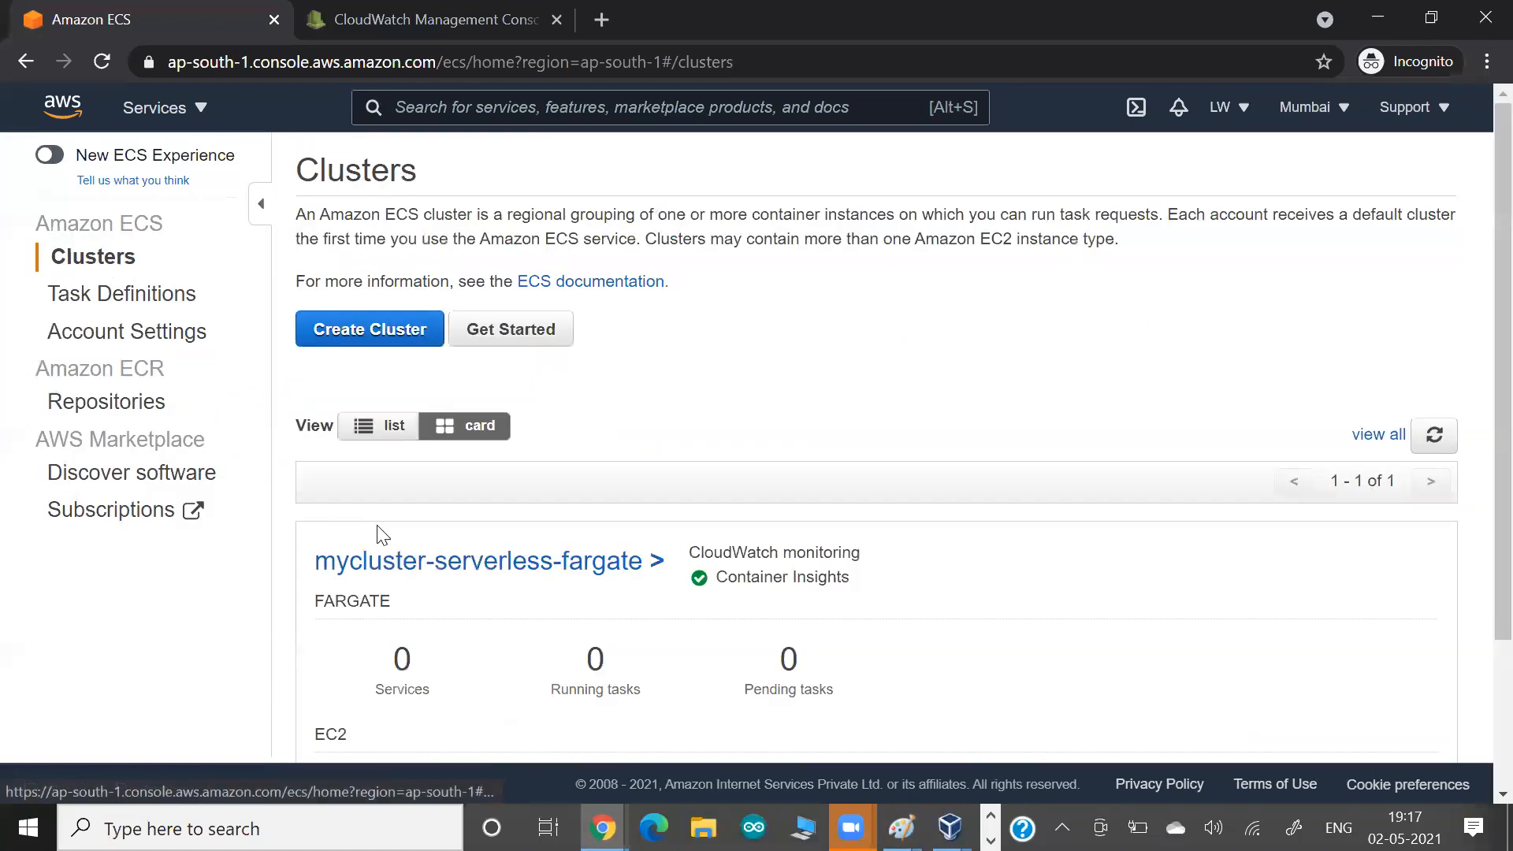
pyautogui.click(413, 568)
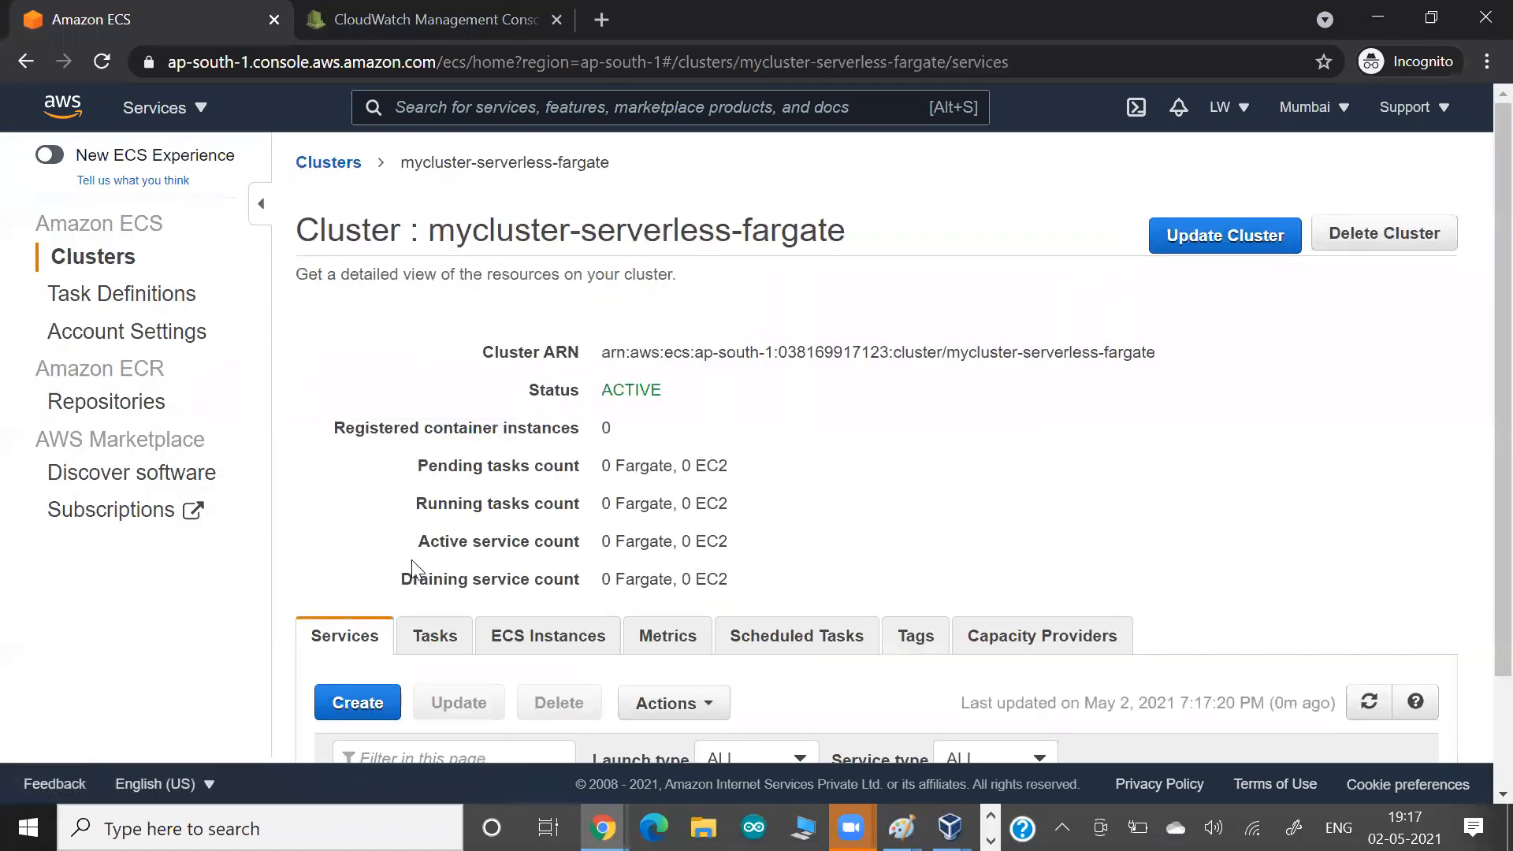
pyautogui.scroll(-2, 355, 530)
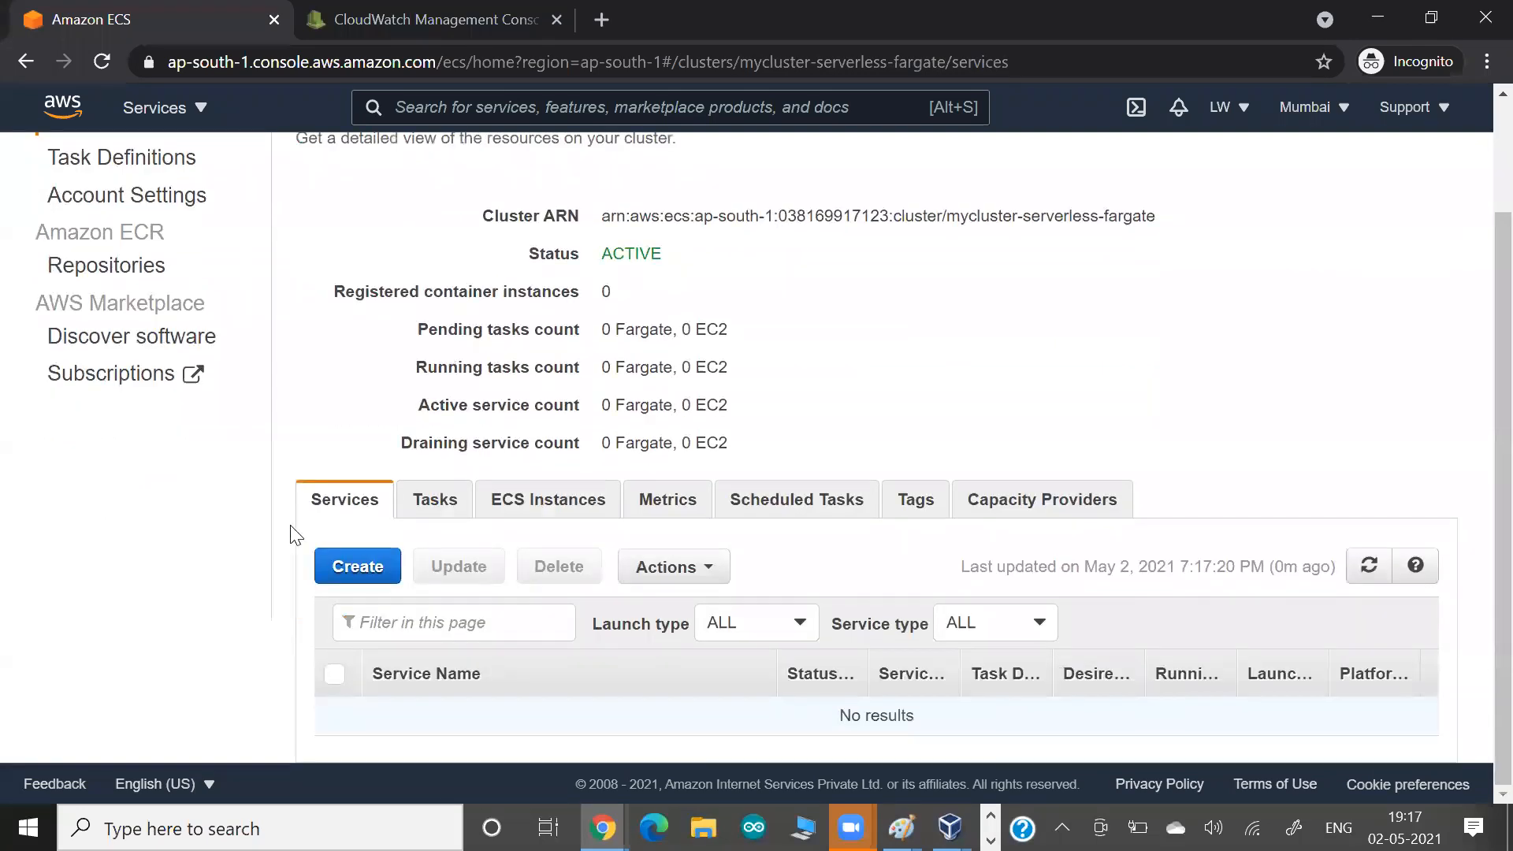
pyautogui.click(359, 567)
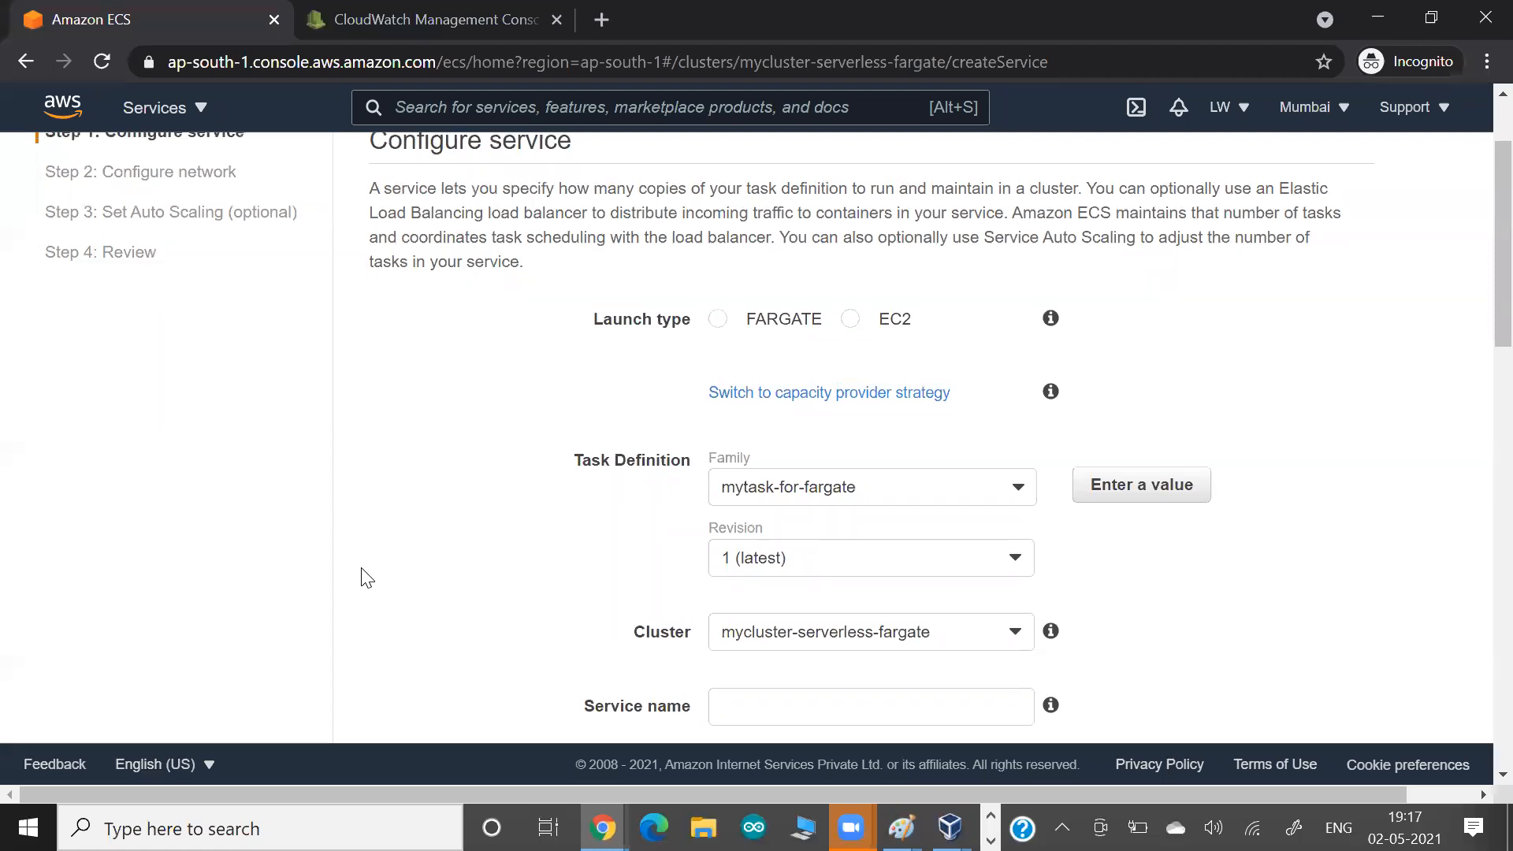
# Set the service's launch type to FARGATE and use task definition mytask-for-fargate, revision 1 (latest).
pyautogui.scroll(1, 362, 575)
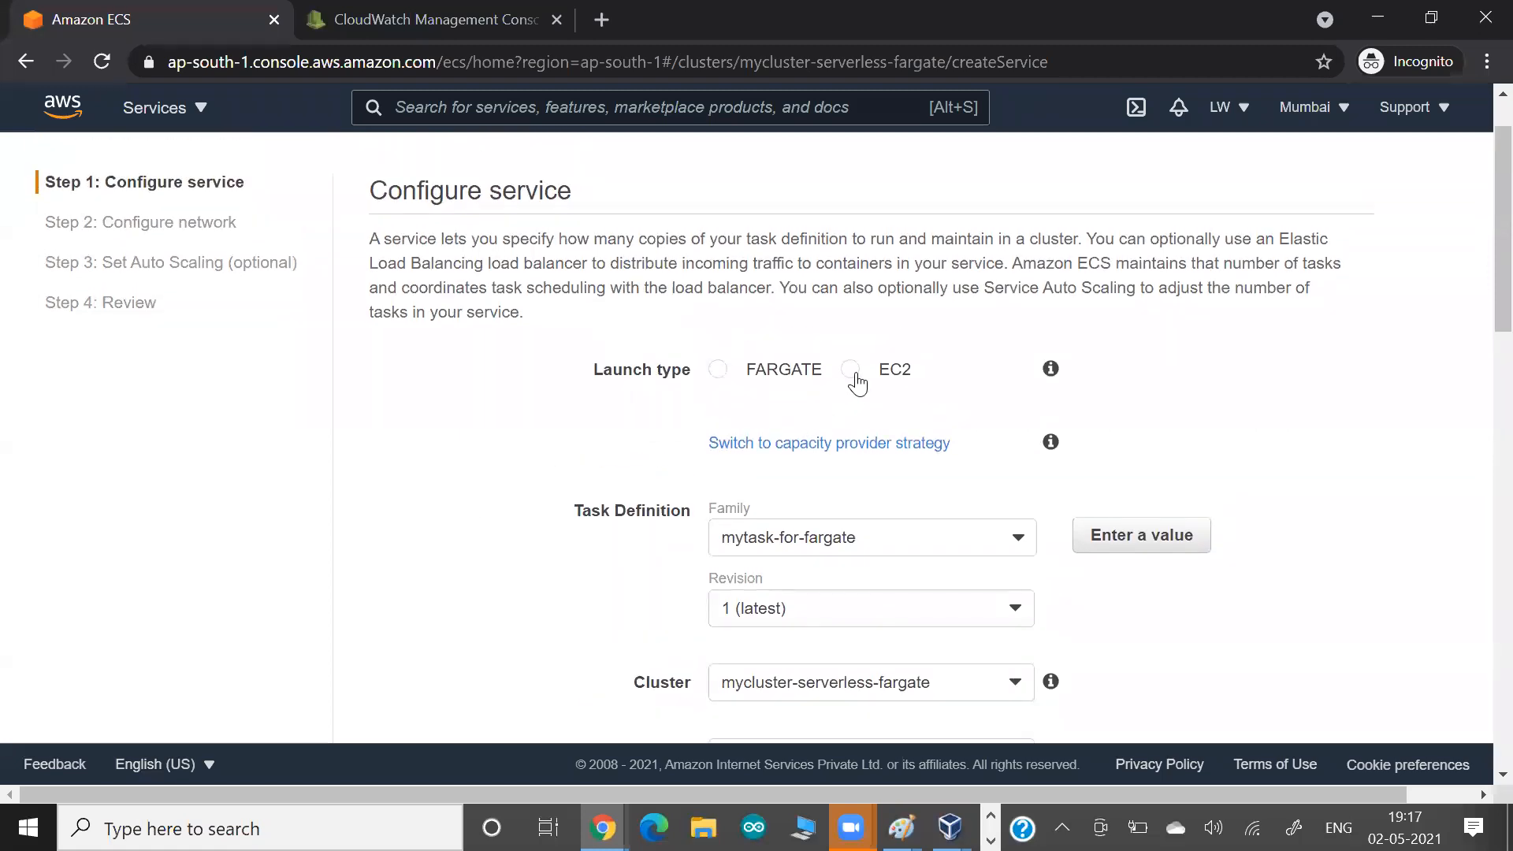
pyautogui.click(715, 371)
pyautogui.scroll(-1, 490, 431)
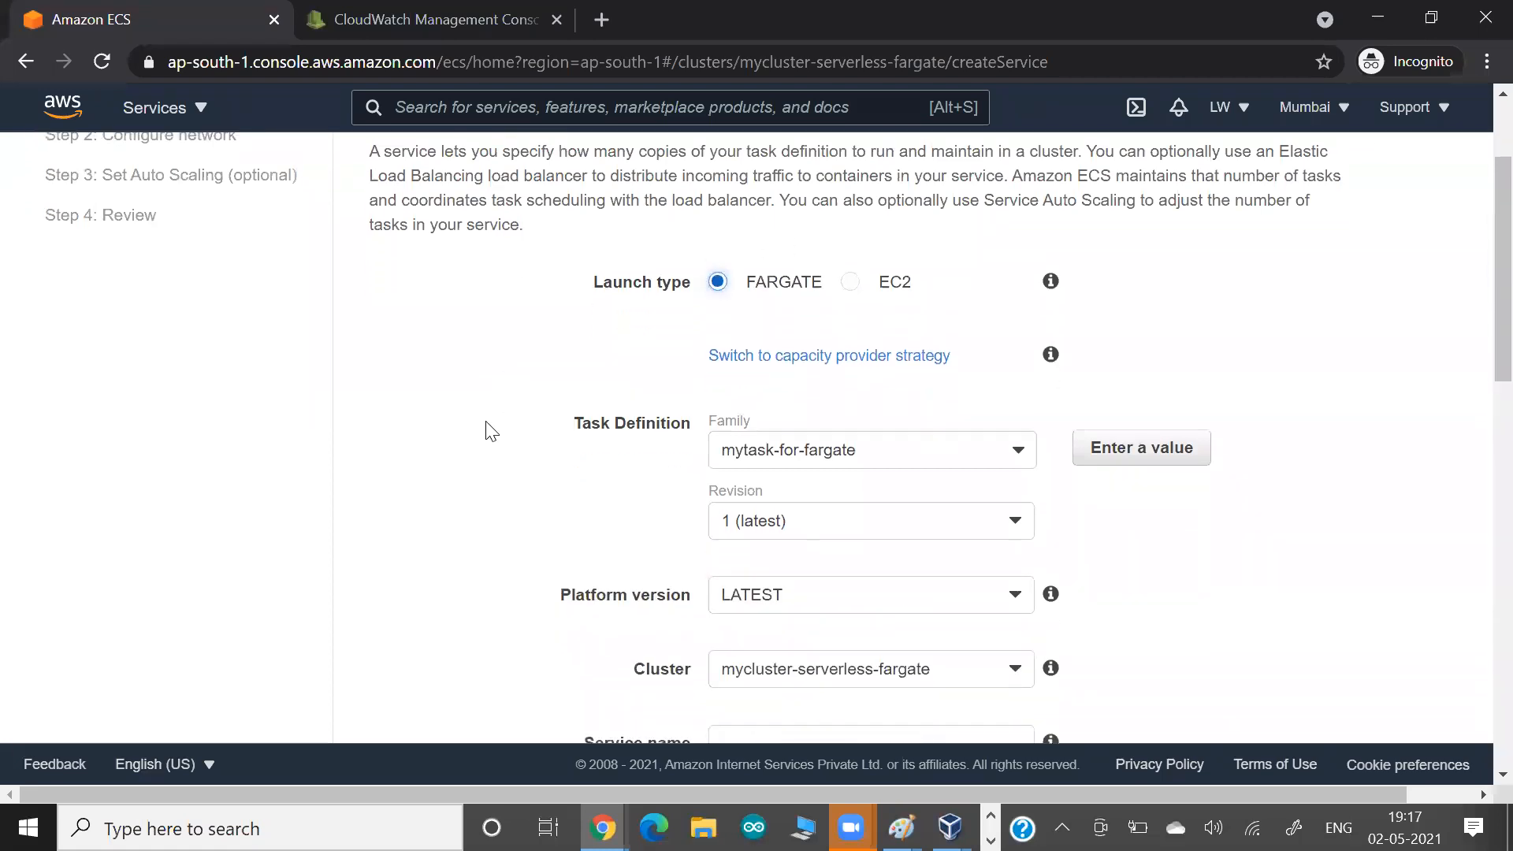
pyautogui.scroll(-1, 490, 431)
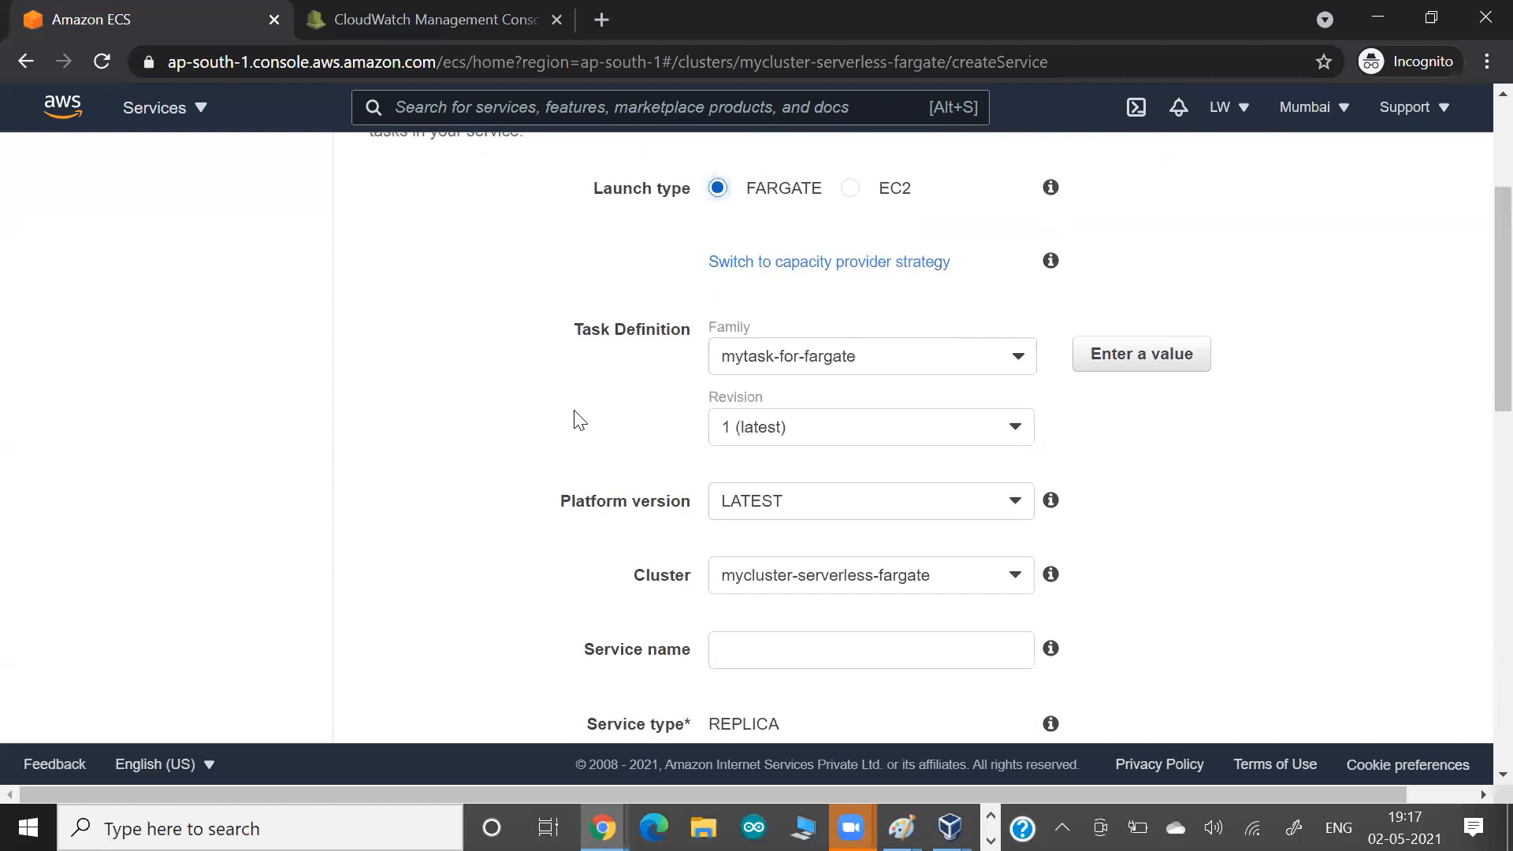
pyautogui.click(749, 357)
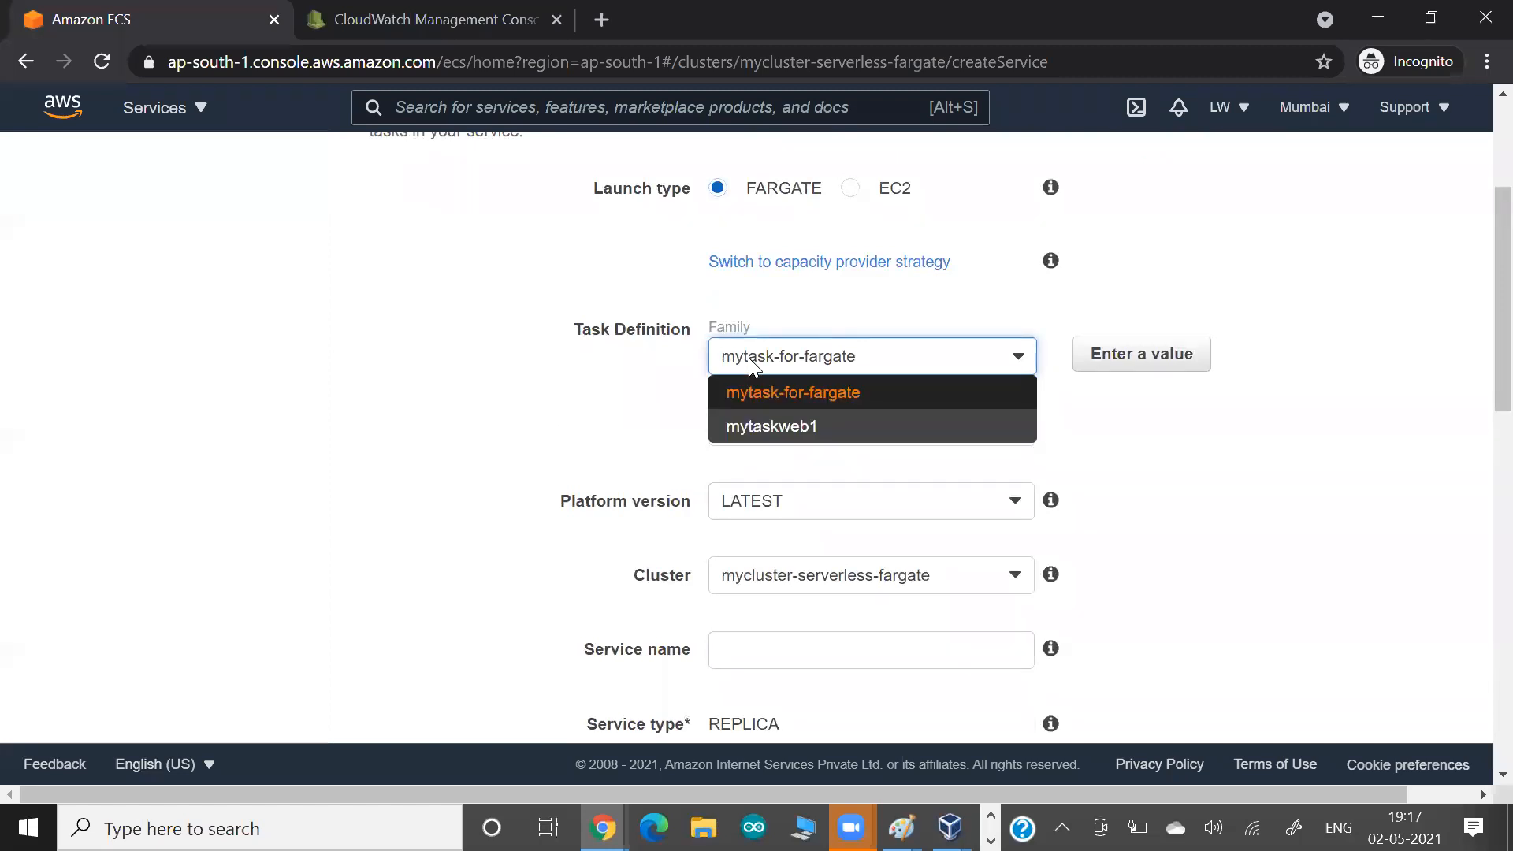
pyautogui.click(750, 382)
pyautogui.click(735, 428)
pyautogui.click(739, 429)
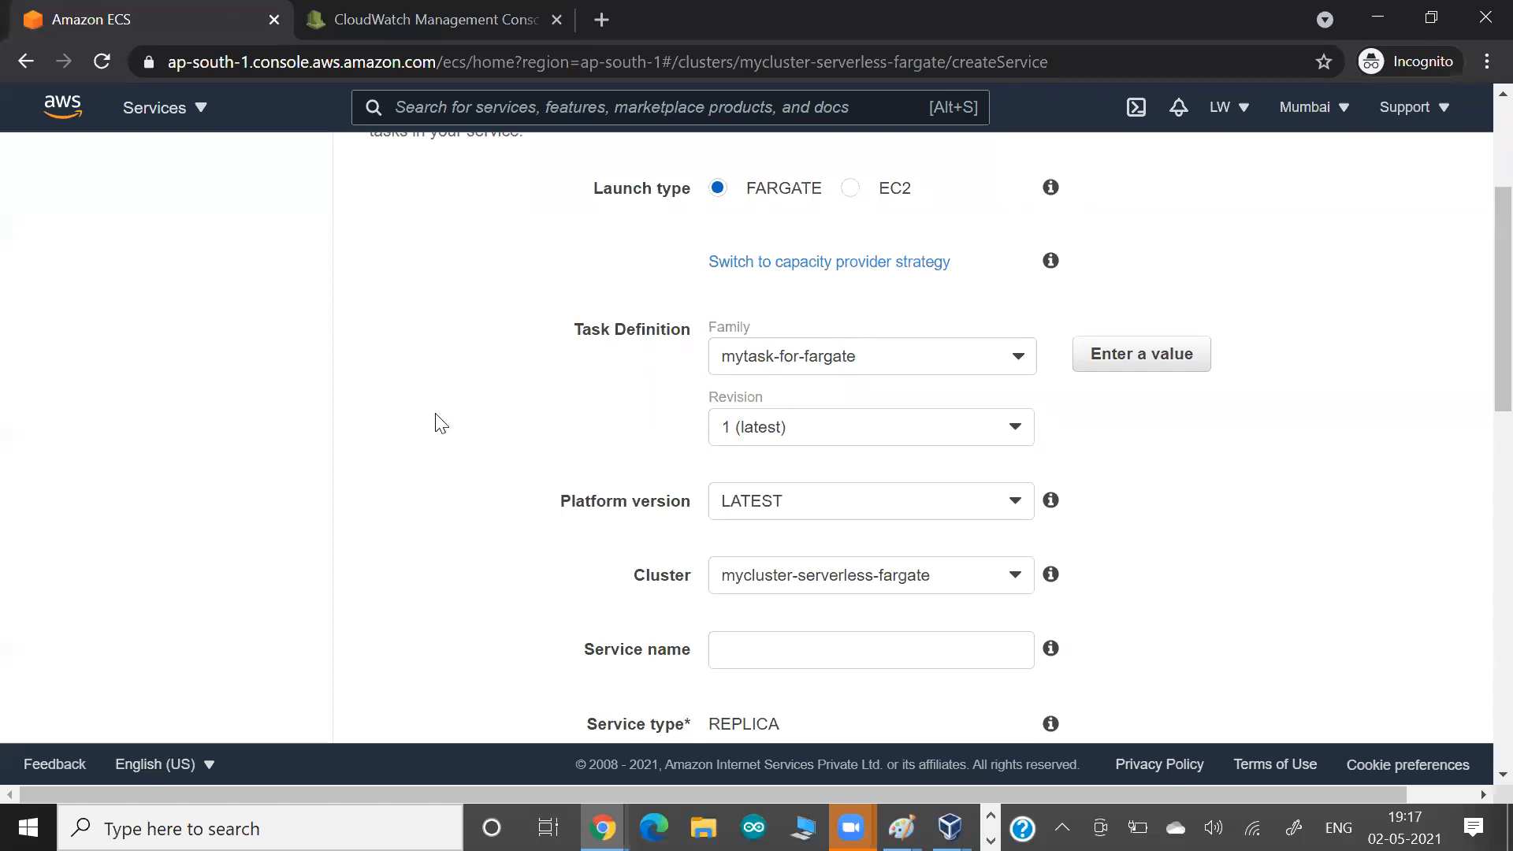
# Paste a screenshot of the service configuration into the Google Docs notes document and return to the AWS console.
pyautogui.scroll(2, 441, 423)
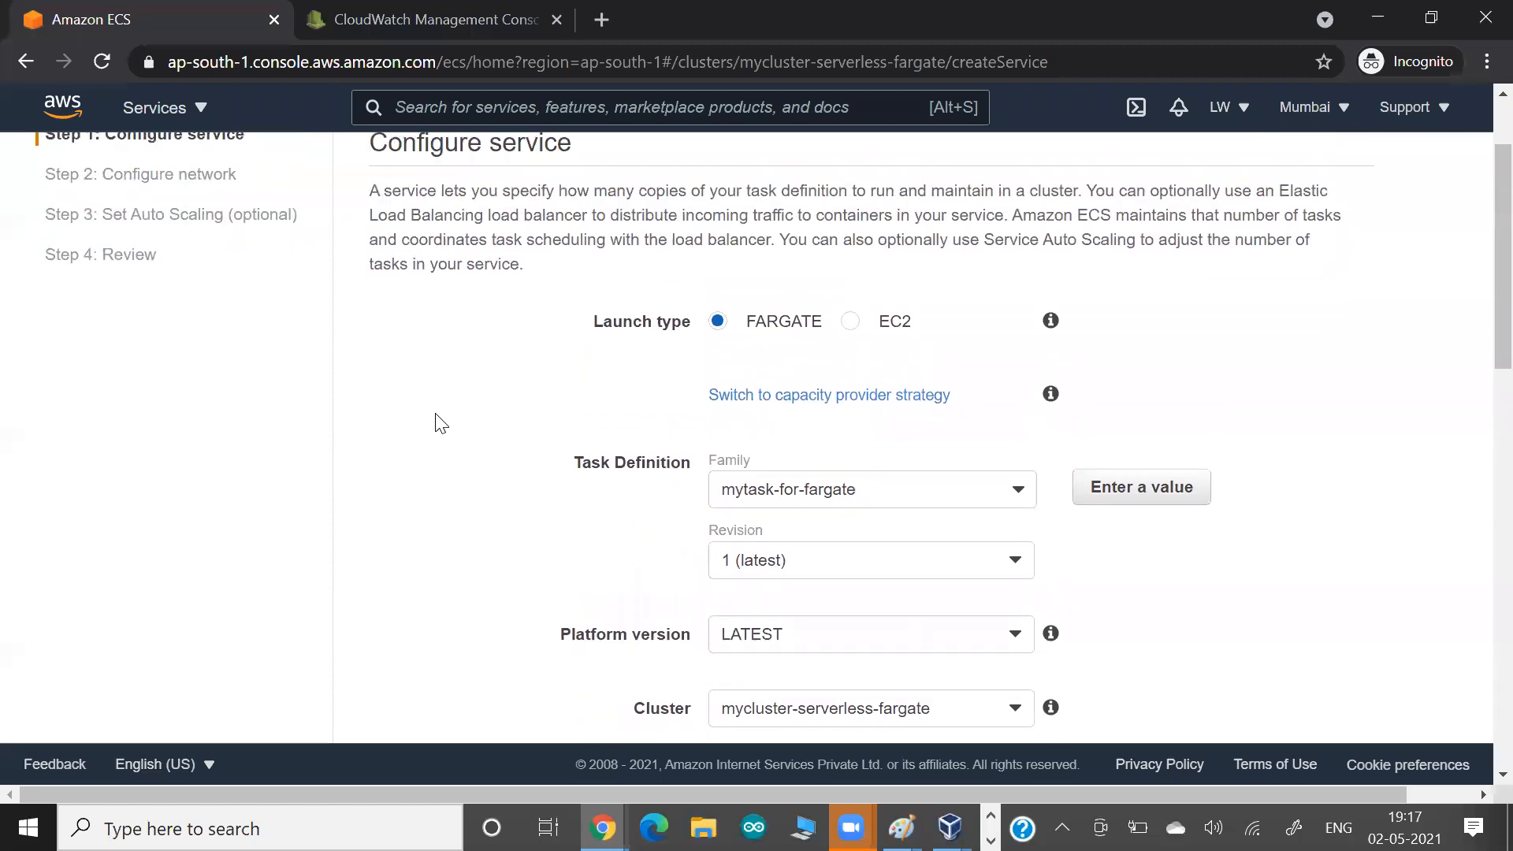
pyautogui.hotkey('alt', 'Tab')
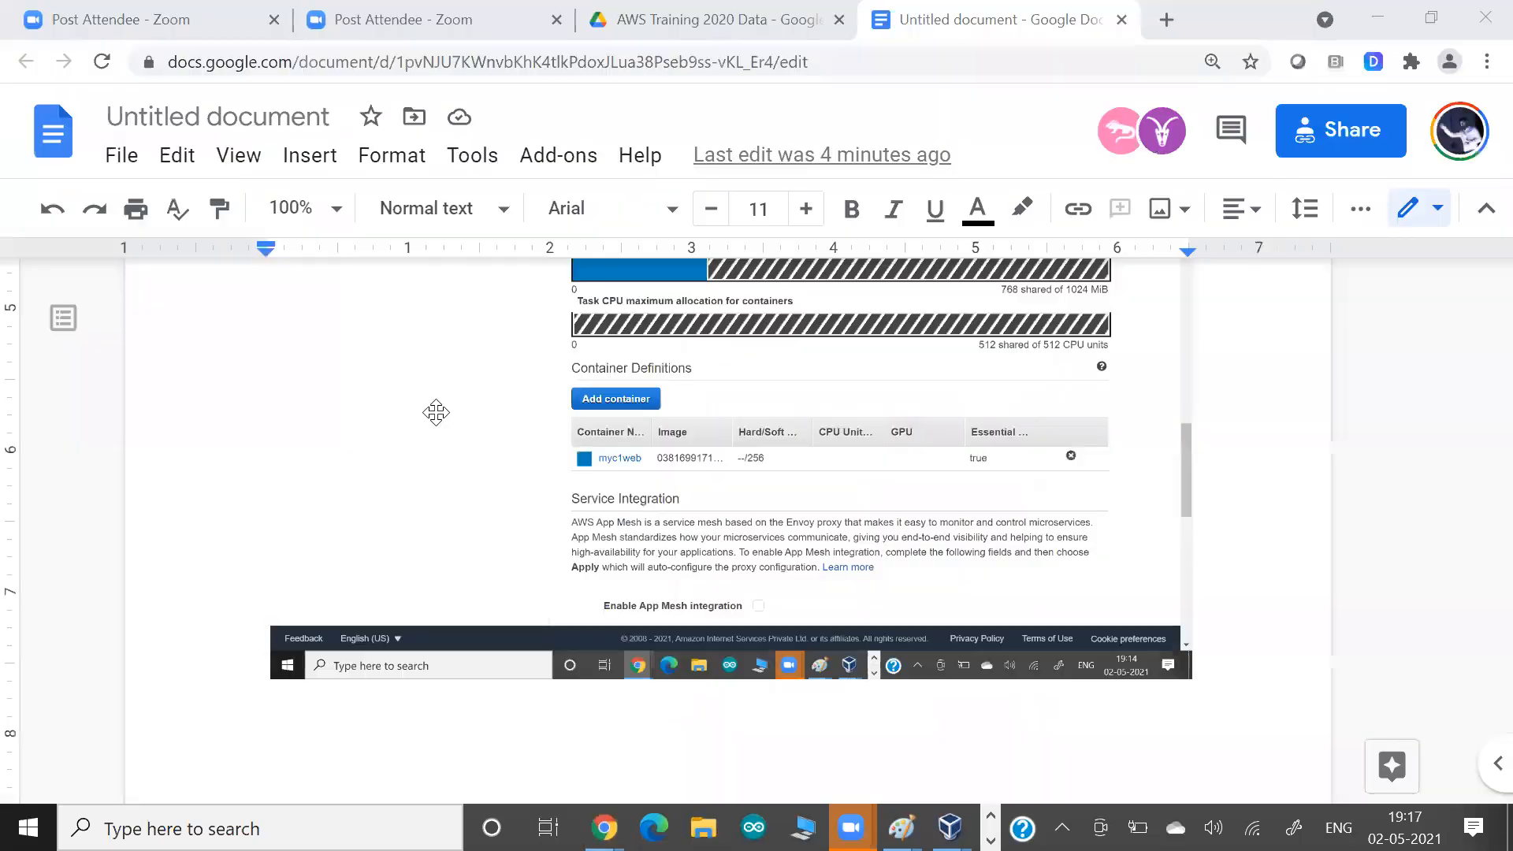
pyautogui.hotkey('ctrl', 'v')
pyautogui.hotkey('alt', 'Tab')
# Check the platform version options and keep LATEST, with mycluster-serverless-fargate as the service's cluster.
pyautogui.scroll(-3, 432, 422)
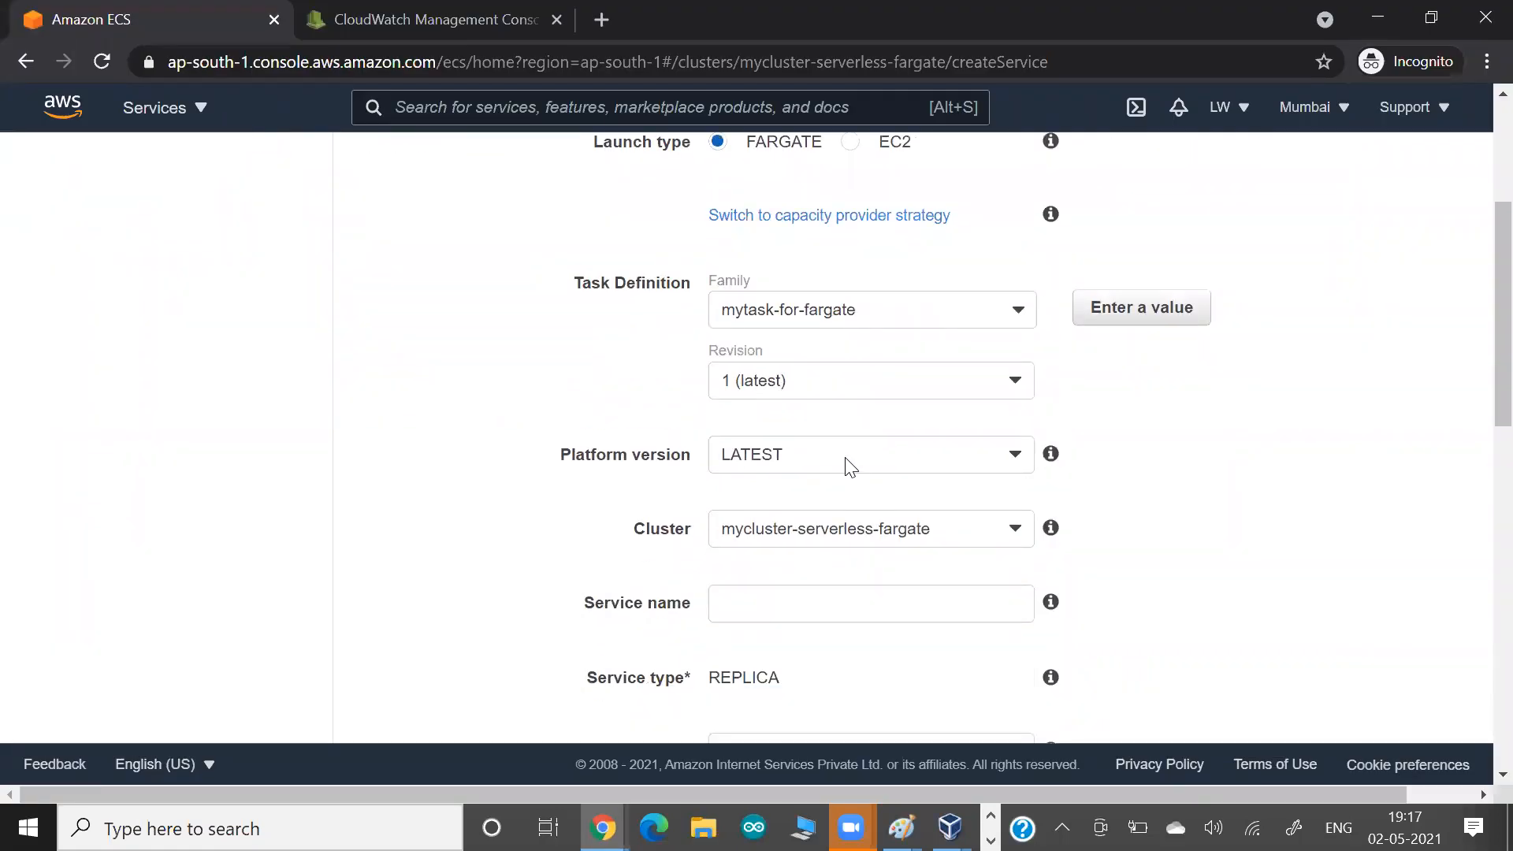
pyautogui.click(846, 461)
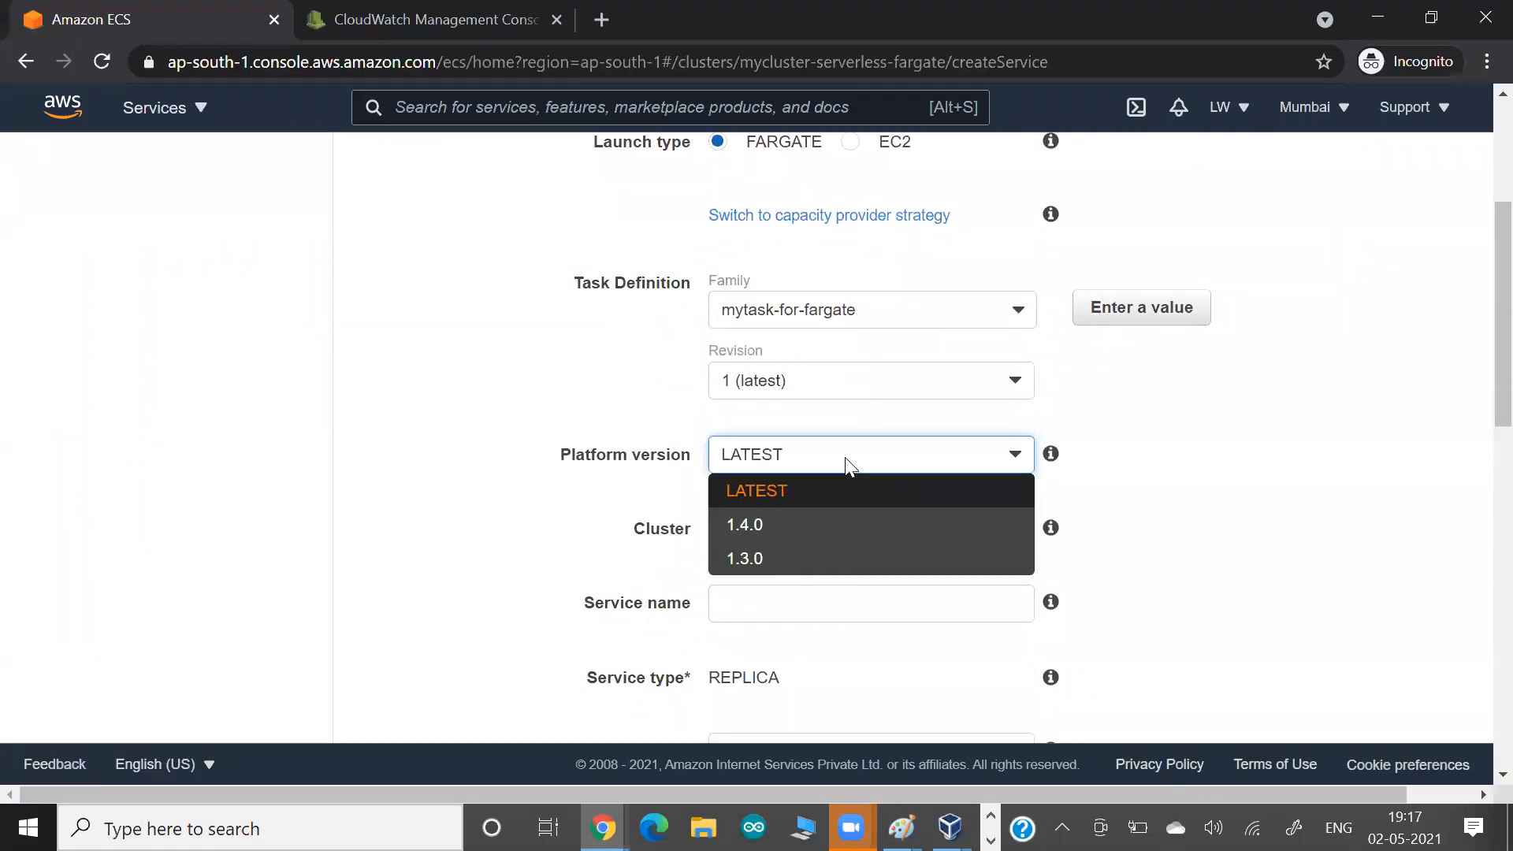
pyautogui.click(483, 430)
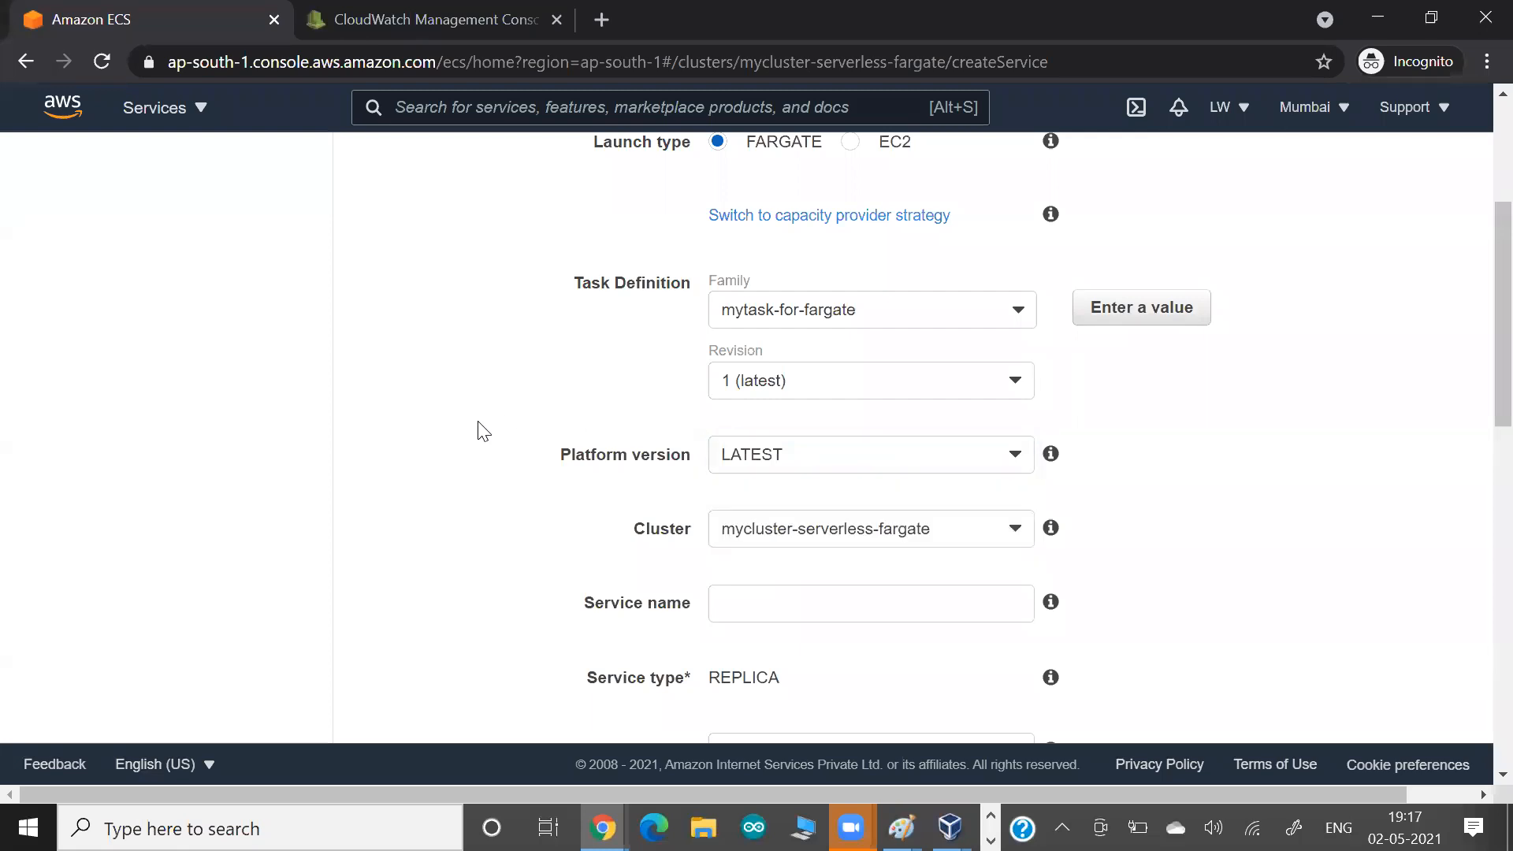
pyautogui.scroll(-2, 483, 430)
pyautogui.click(745, 411)
pyautogui.click(745, 409)
# Name the service myservice-for-fargate.
pyautogui.click(750, 489)
pyautogui.write('myservice')
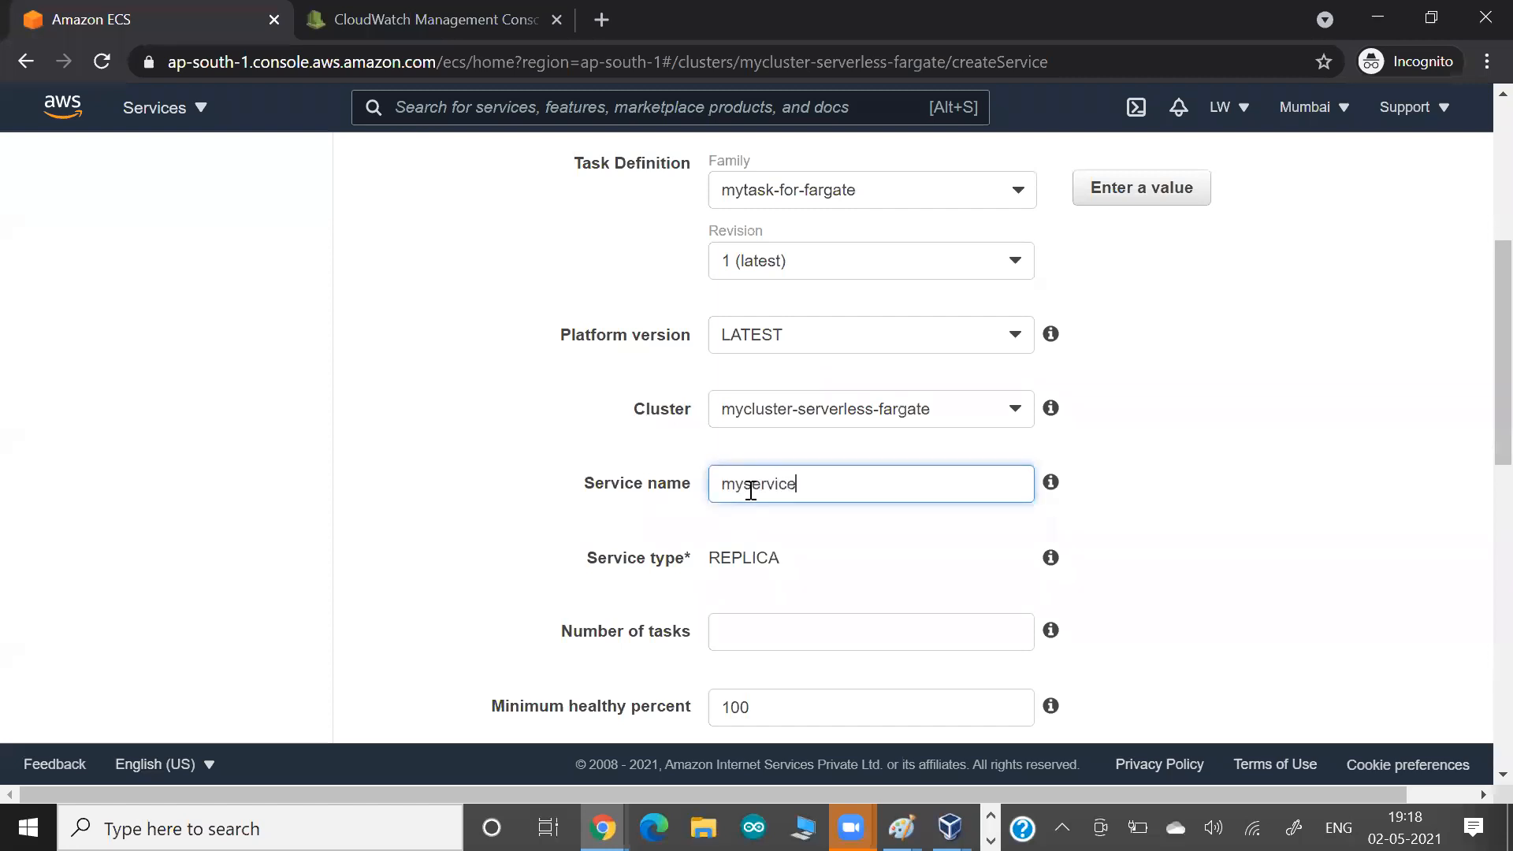
pyautogui.write('-for-fargate')
pyautogui.click(430, 536)
pyautogui.scroll(-1, 430, 536)
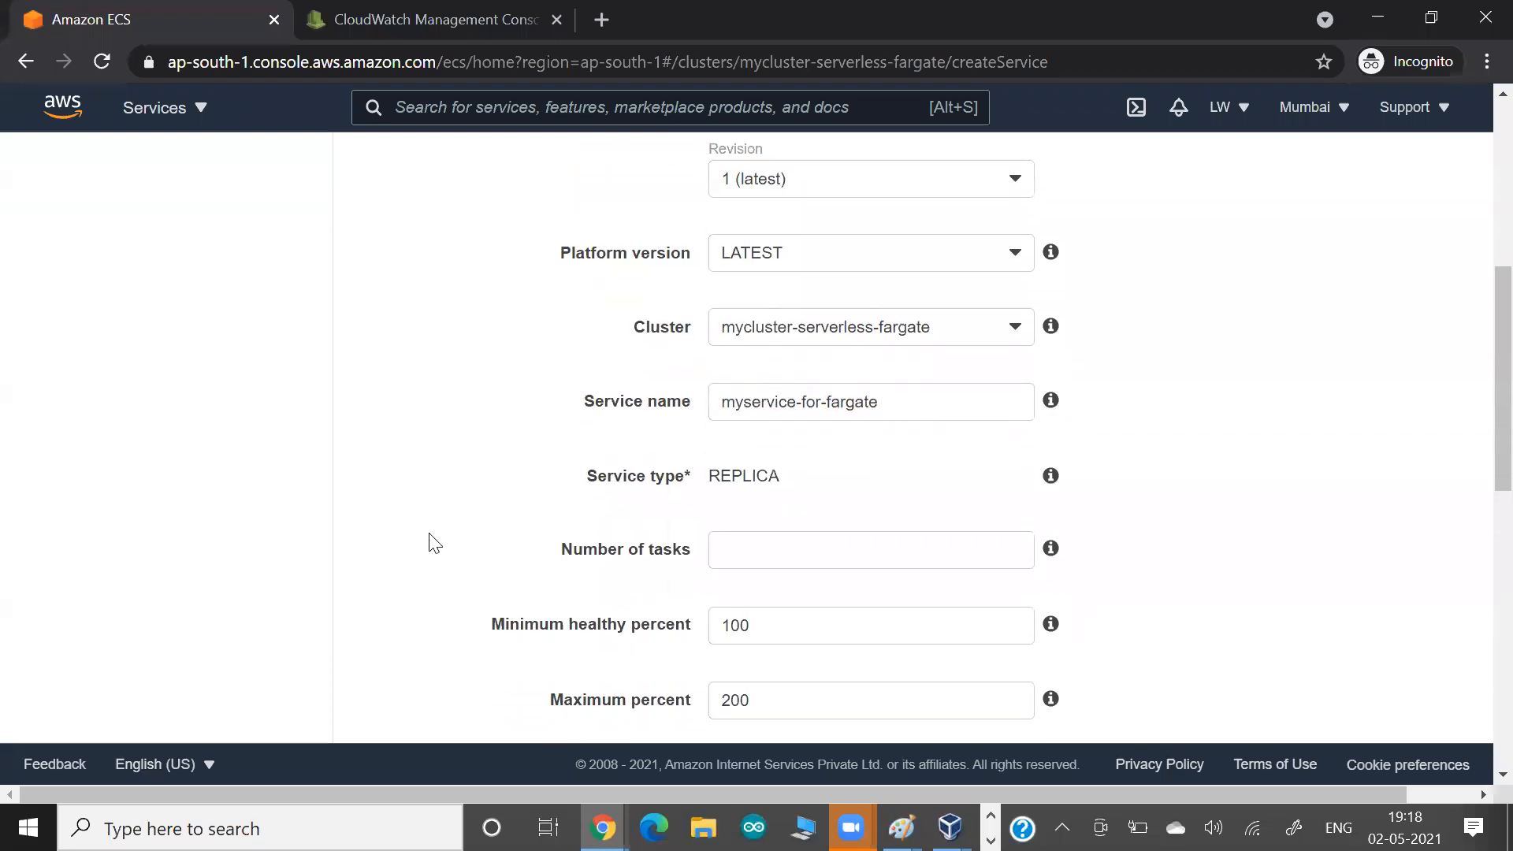
pyautogui.scroll(-1, 434, 542)
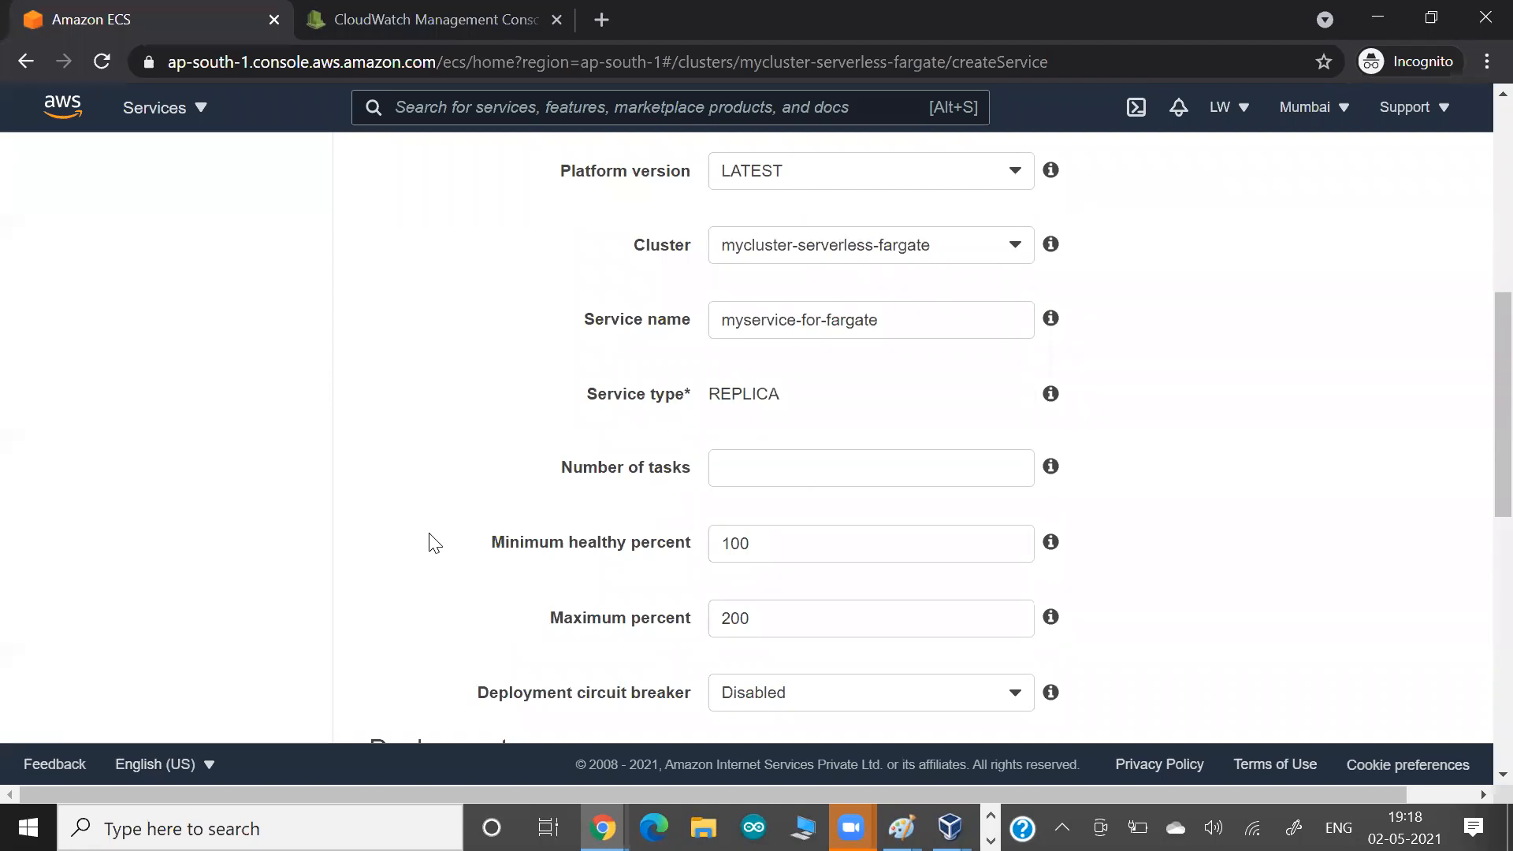
# Set the service's number of tasks to 3.
pyautogui.hotkey('alt', 'Tab')
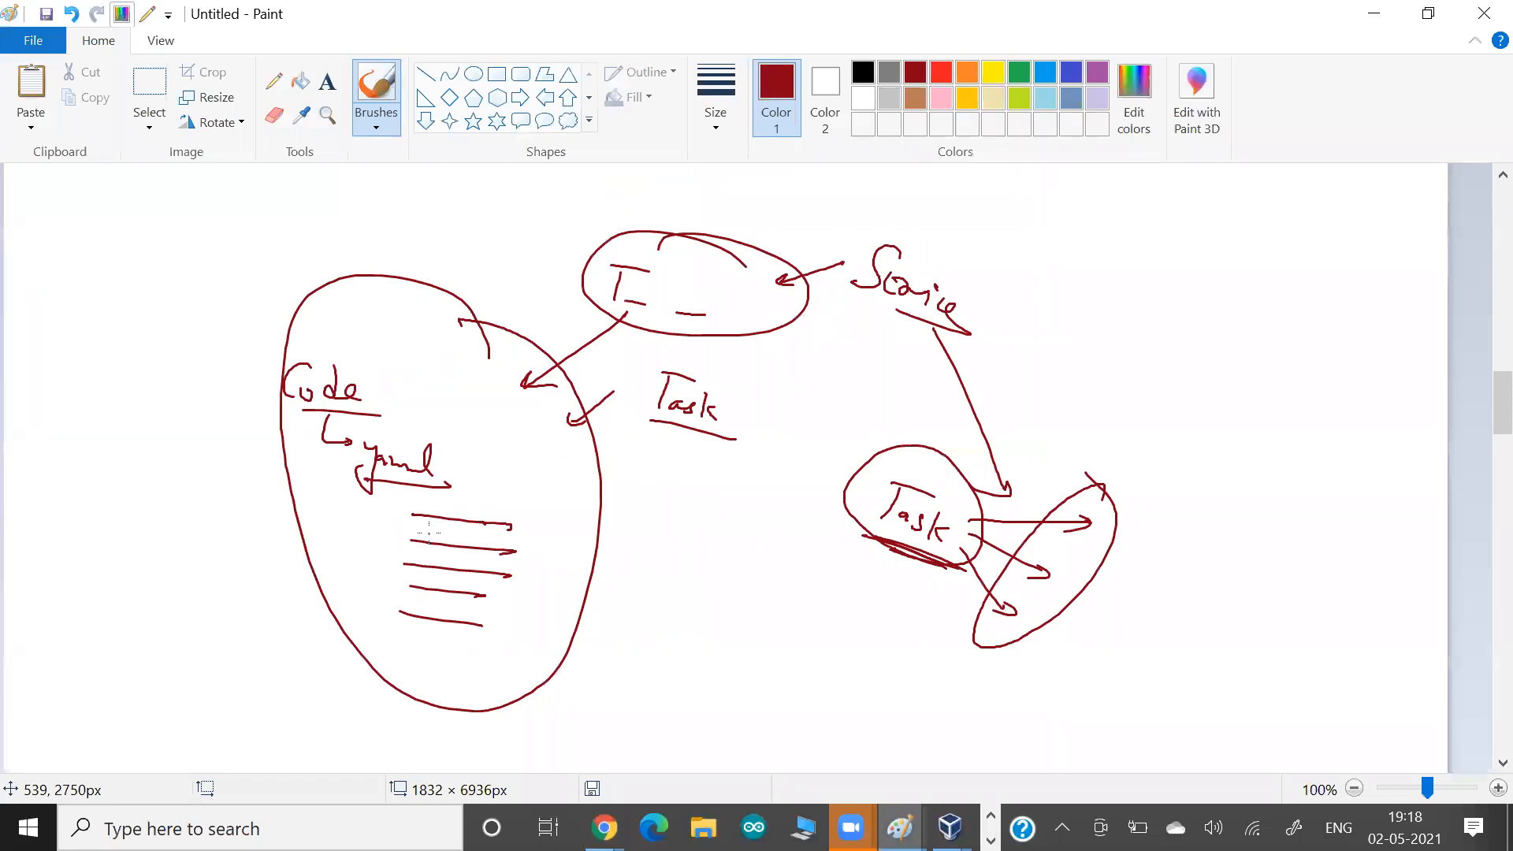
pyautogui.hotkey('alt', 'Tab')
pyautogui.moveTo(689, 387); pyautogui.dragTo(784, 394)
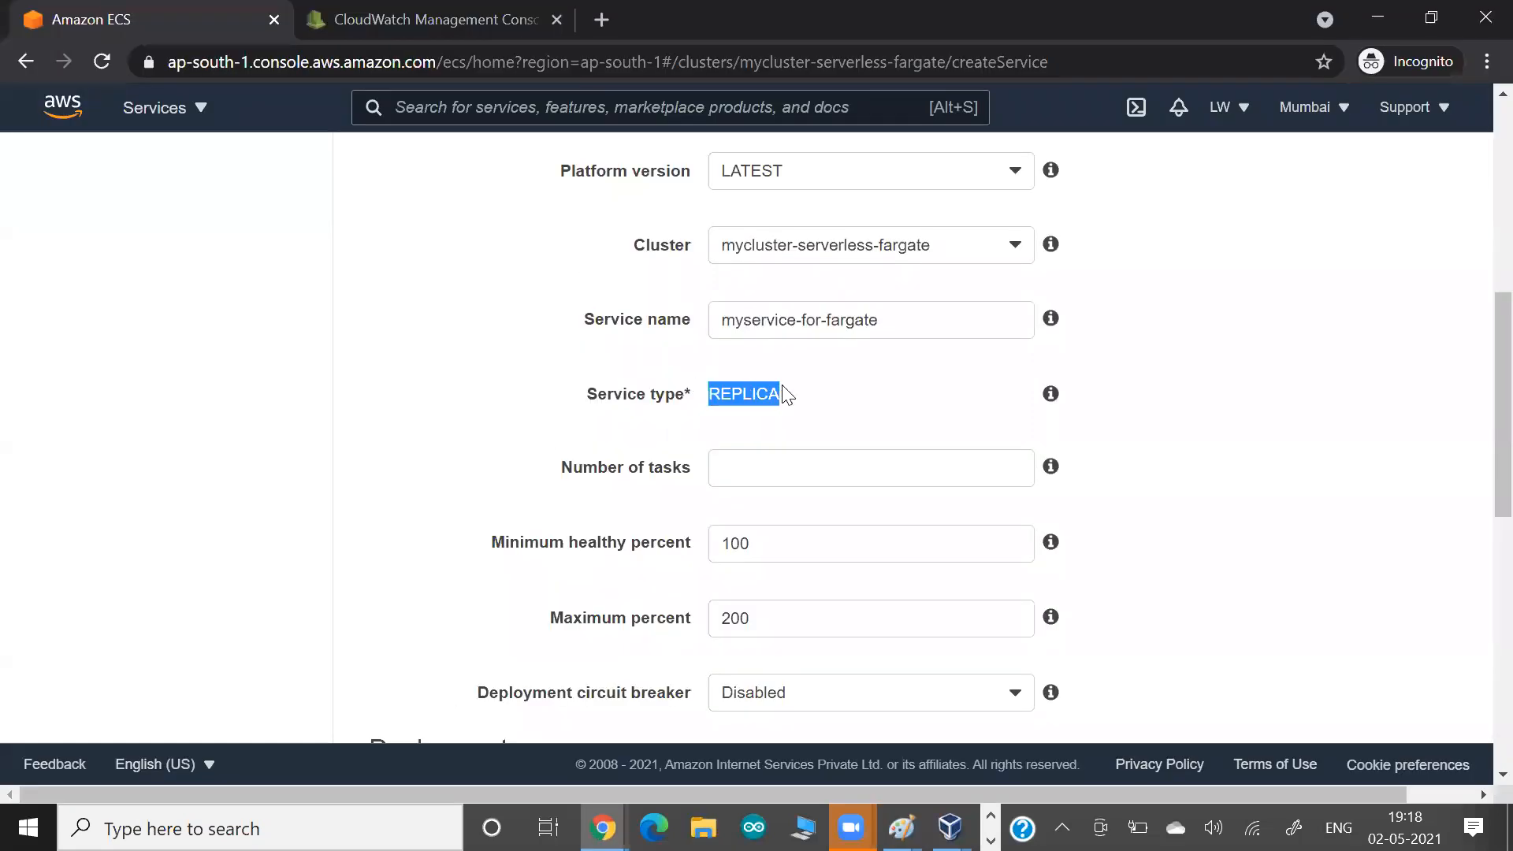
pyautogui.click(1253, 561)
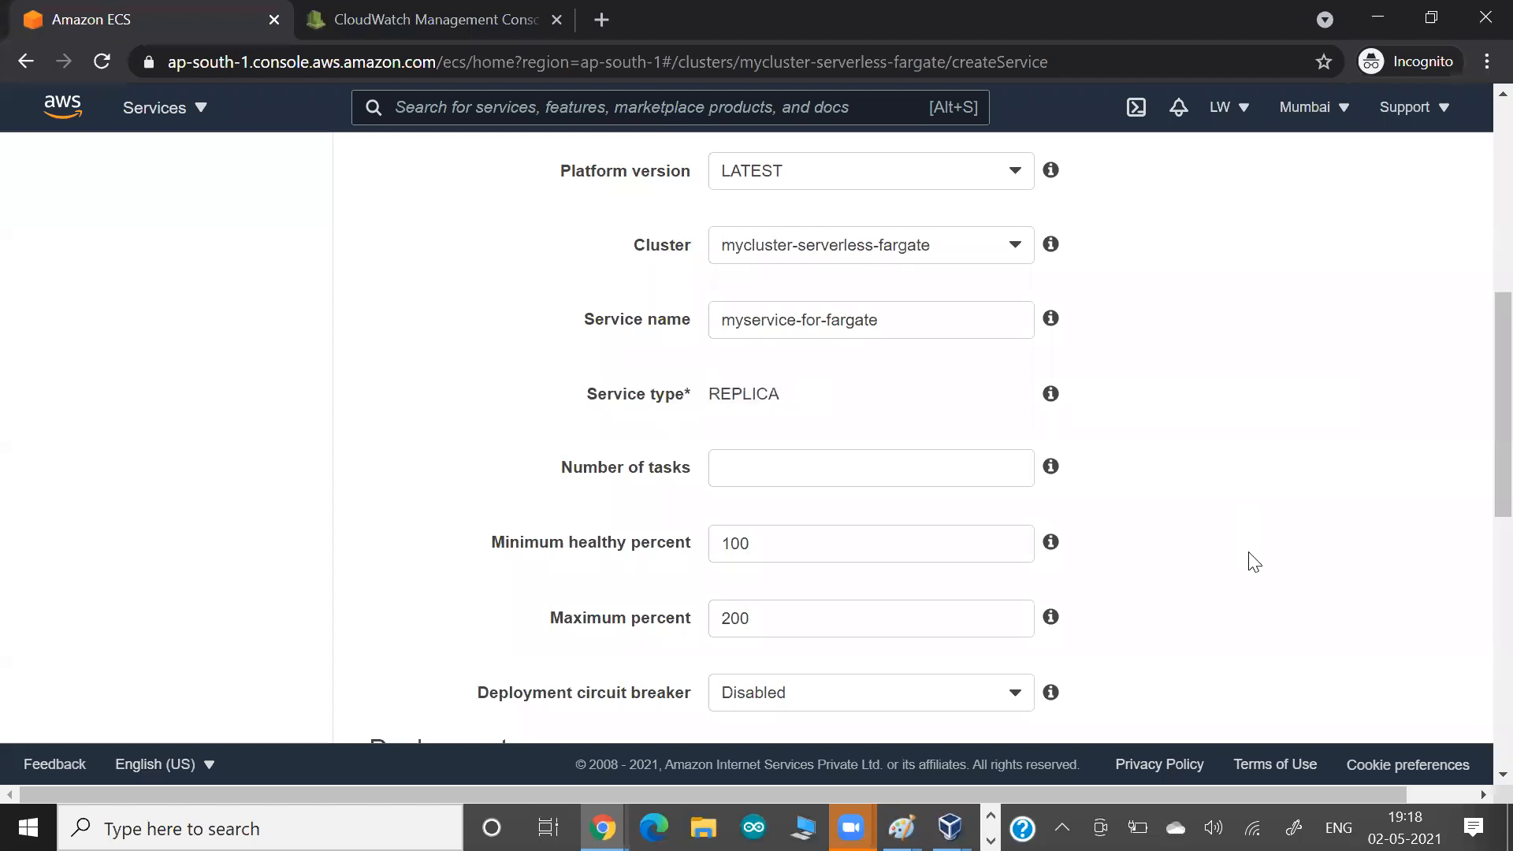
pyautogui.click(833, 482)
pyautogui.write('3')
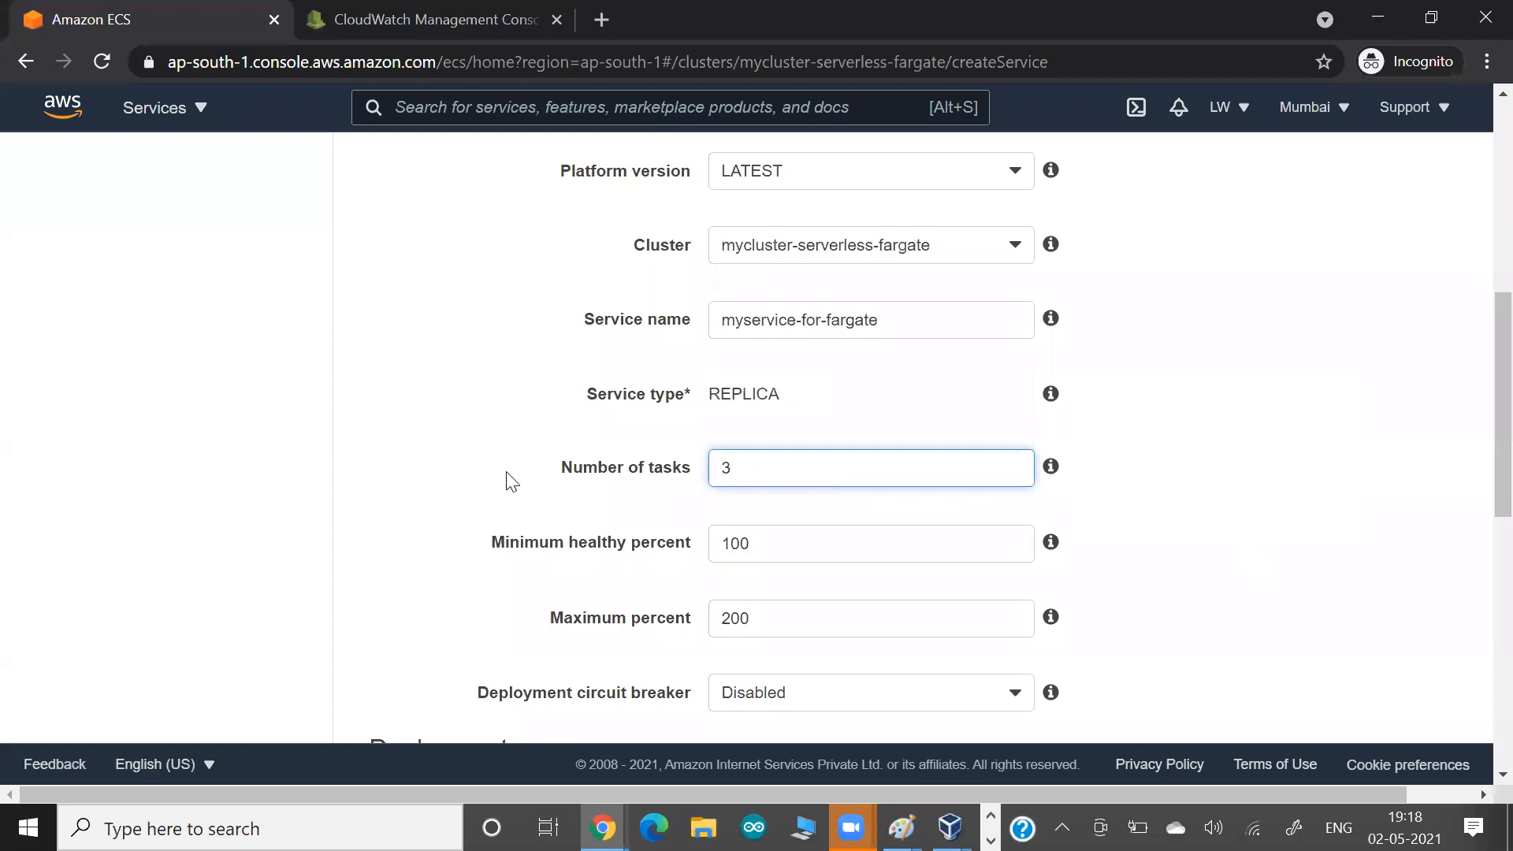
pyautogui.doubleClick(466, 428)
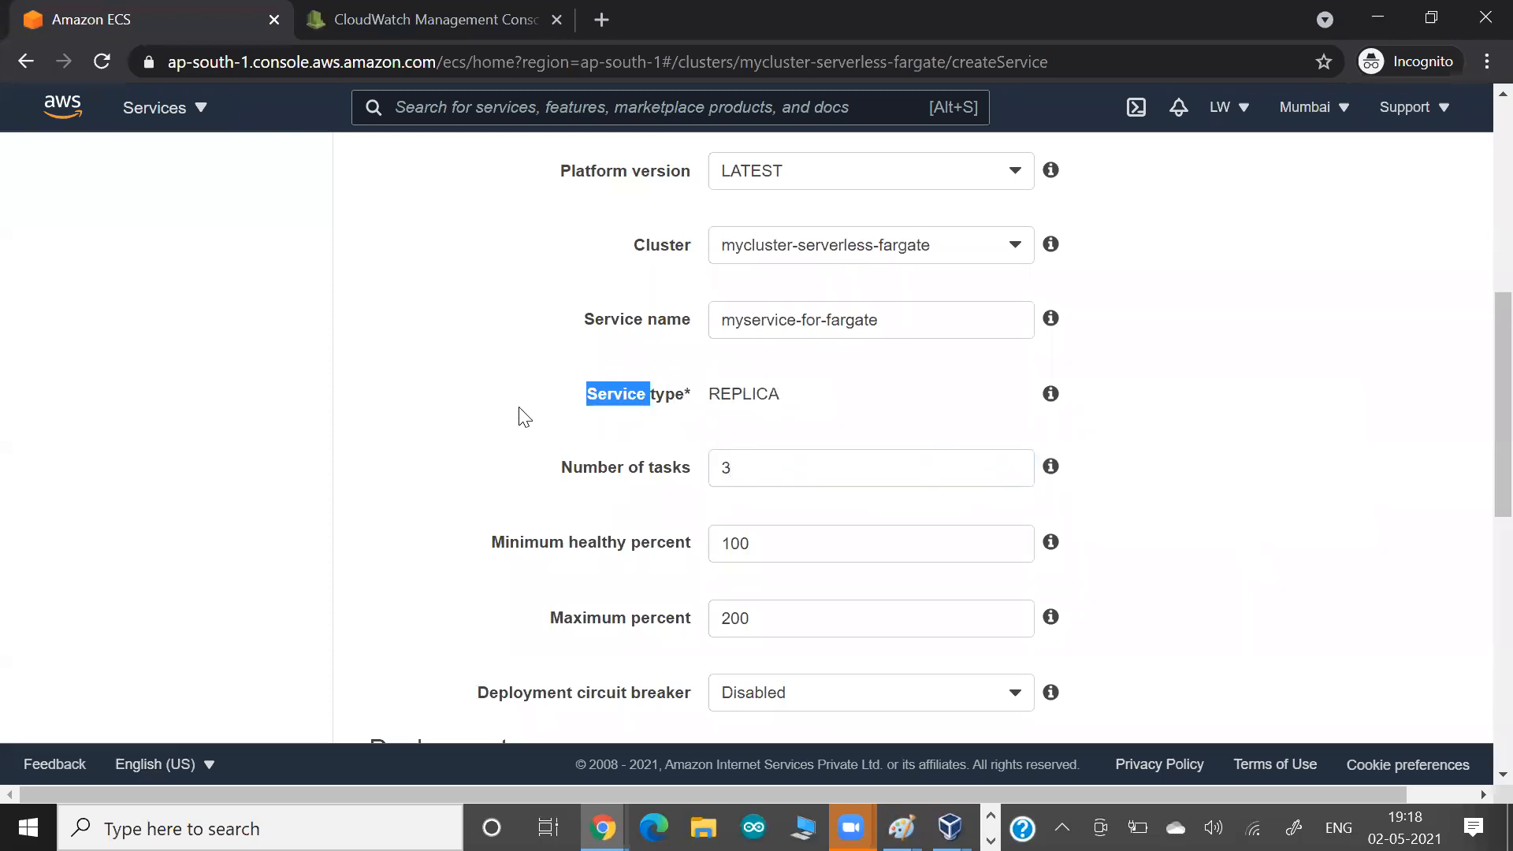
pyautogui.moveTo(719, 392); pyautogui.dragTo(788, 409)
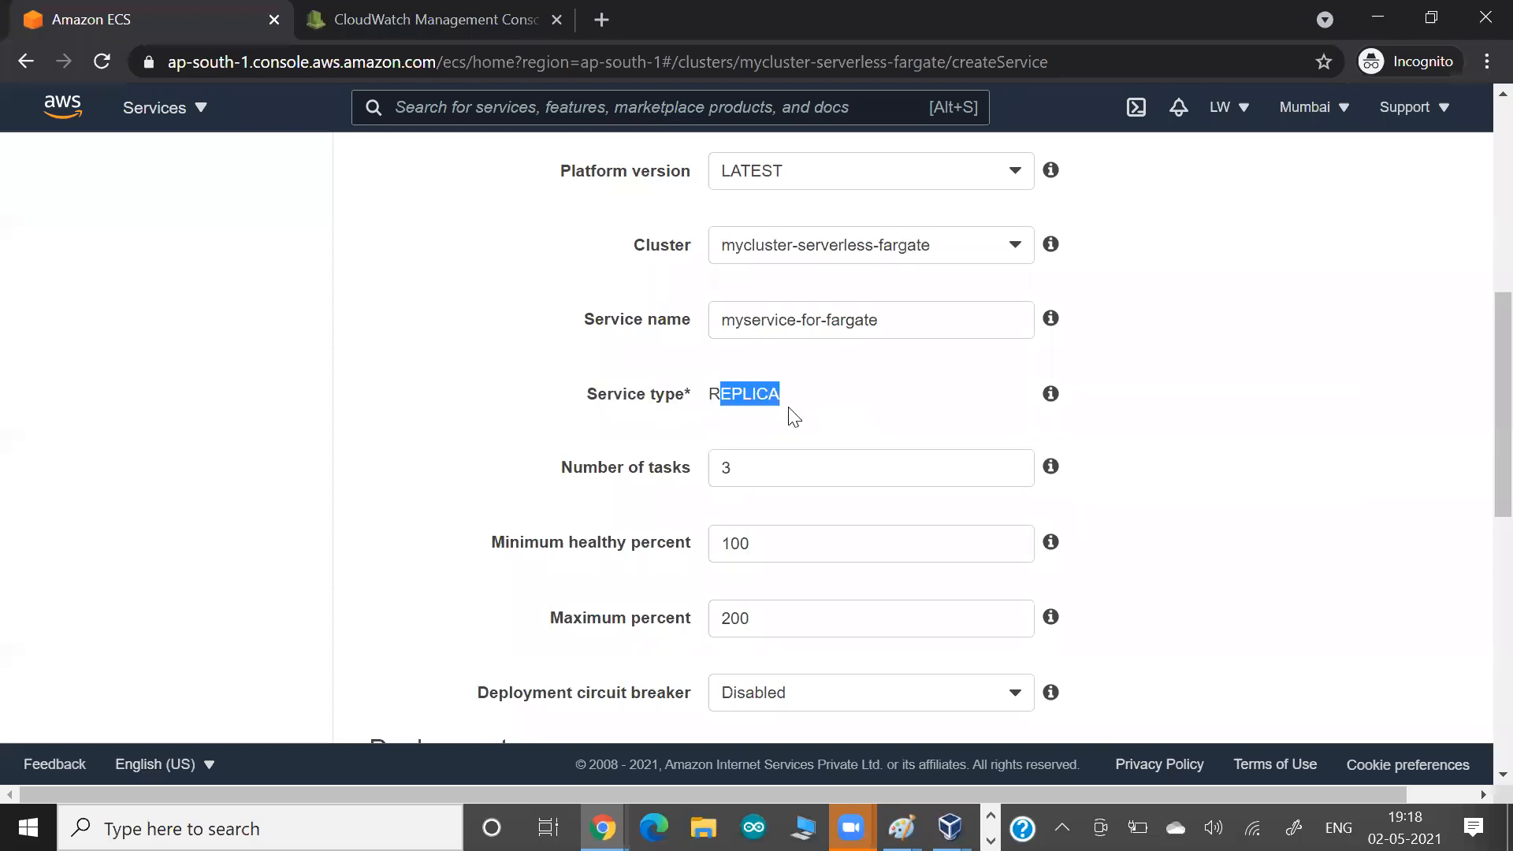
pyautogui.click(474, 426)
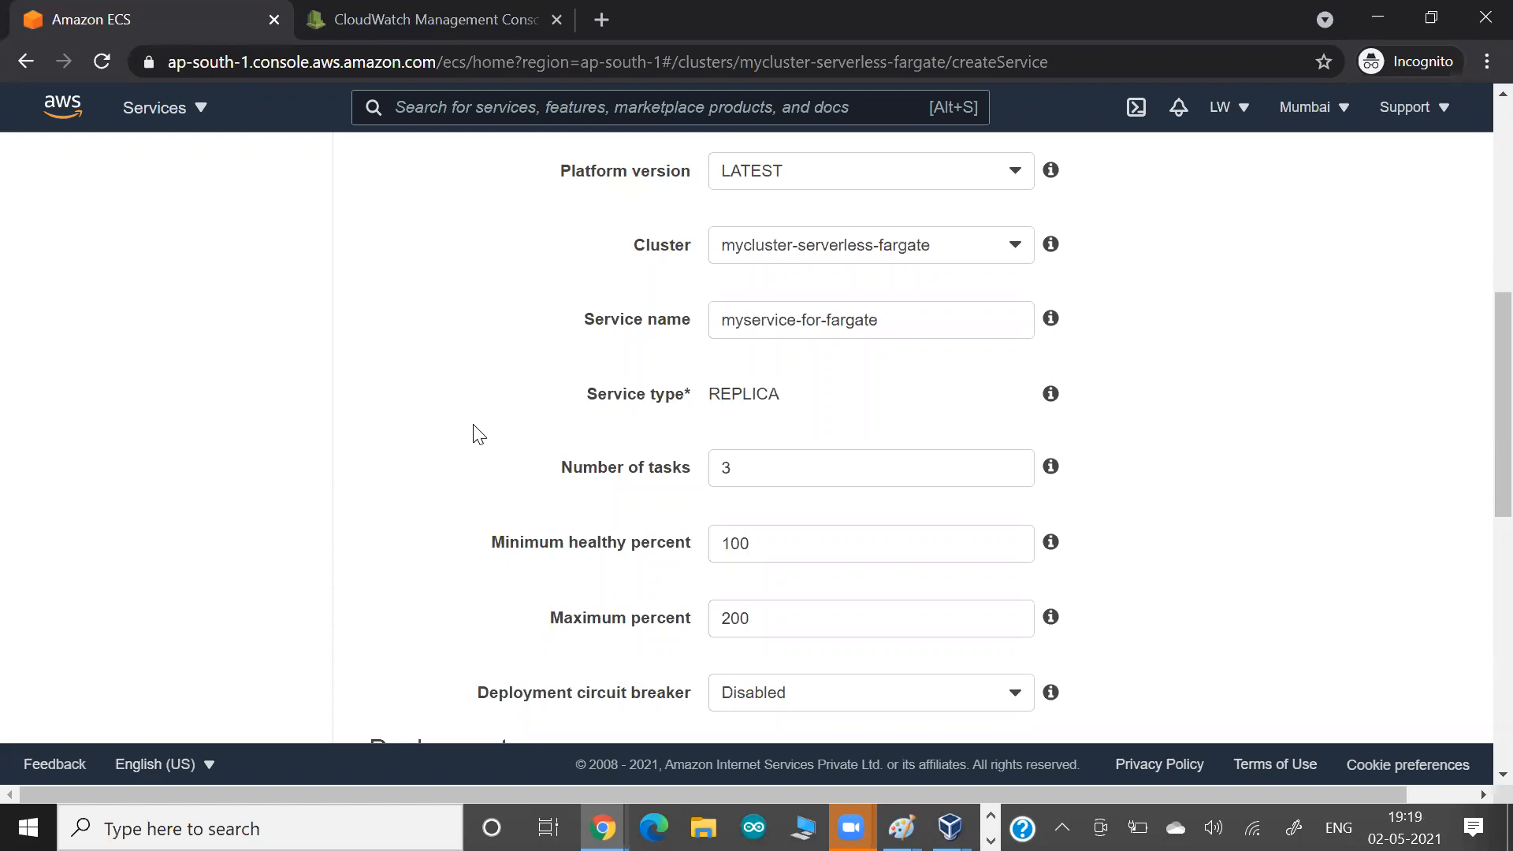
pyautogui.moveTo(587, 394); pyautogui.dragTo(689, 394)
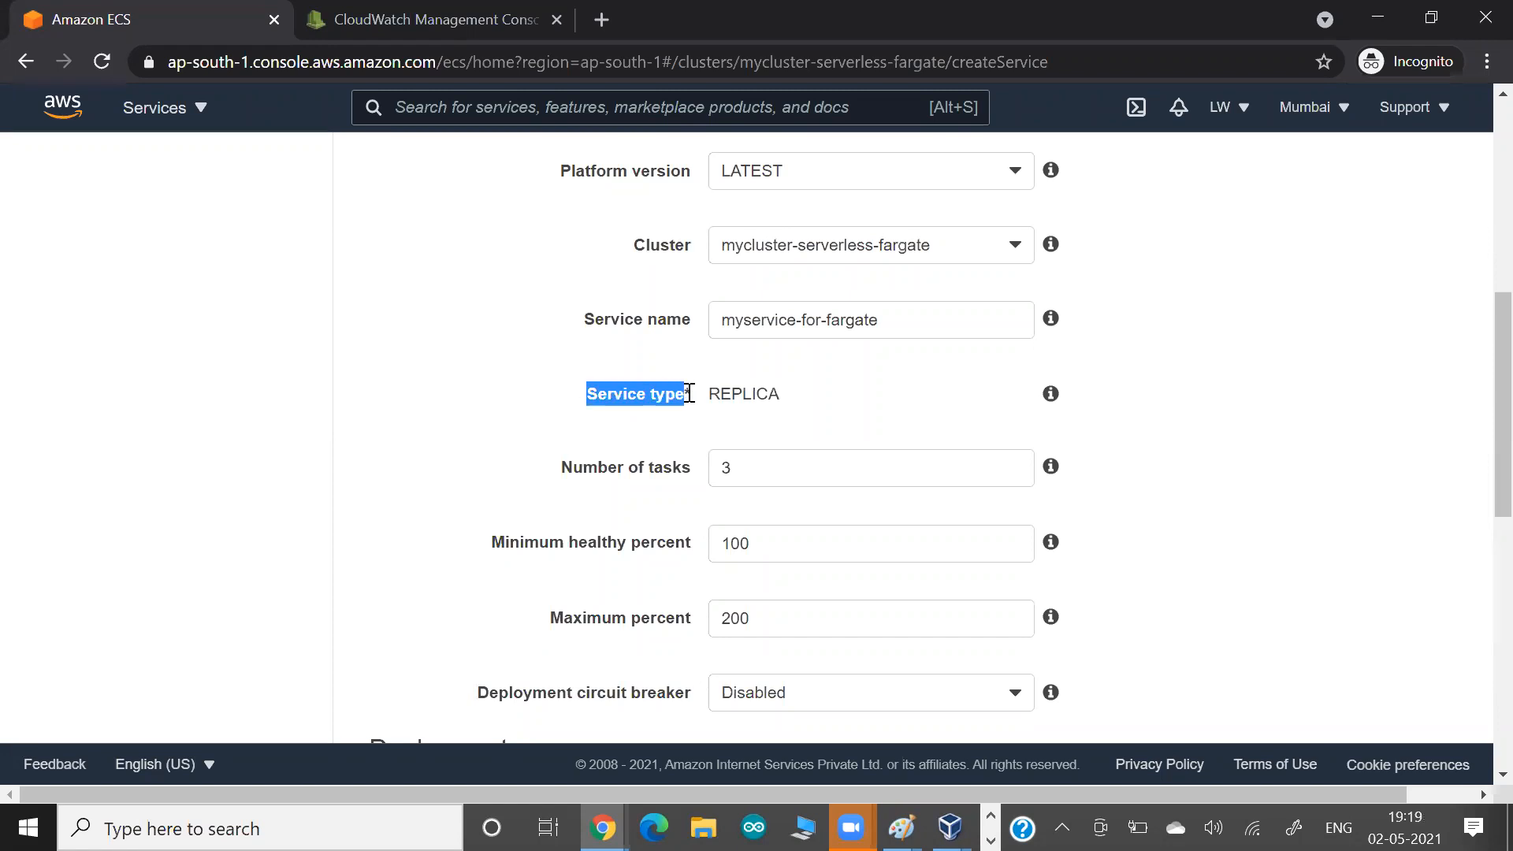
pyautogui.click(521, 447)
# Set the service's minimum healthy percent to 0.
pyautogui.scroll(-2, 521, 456)
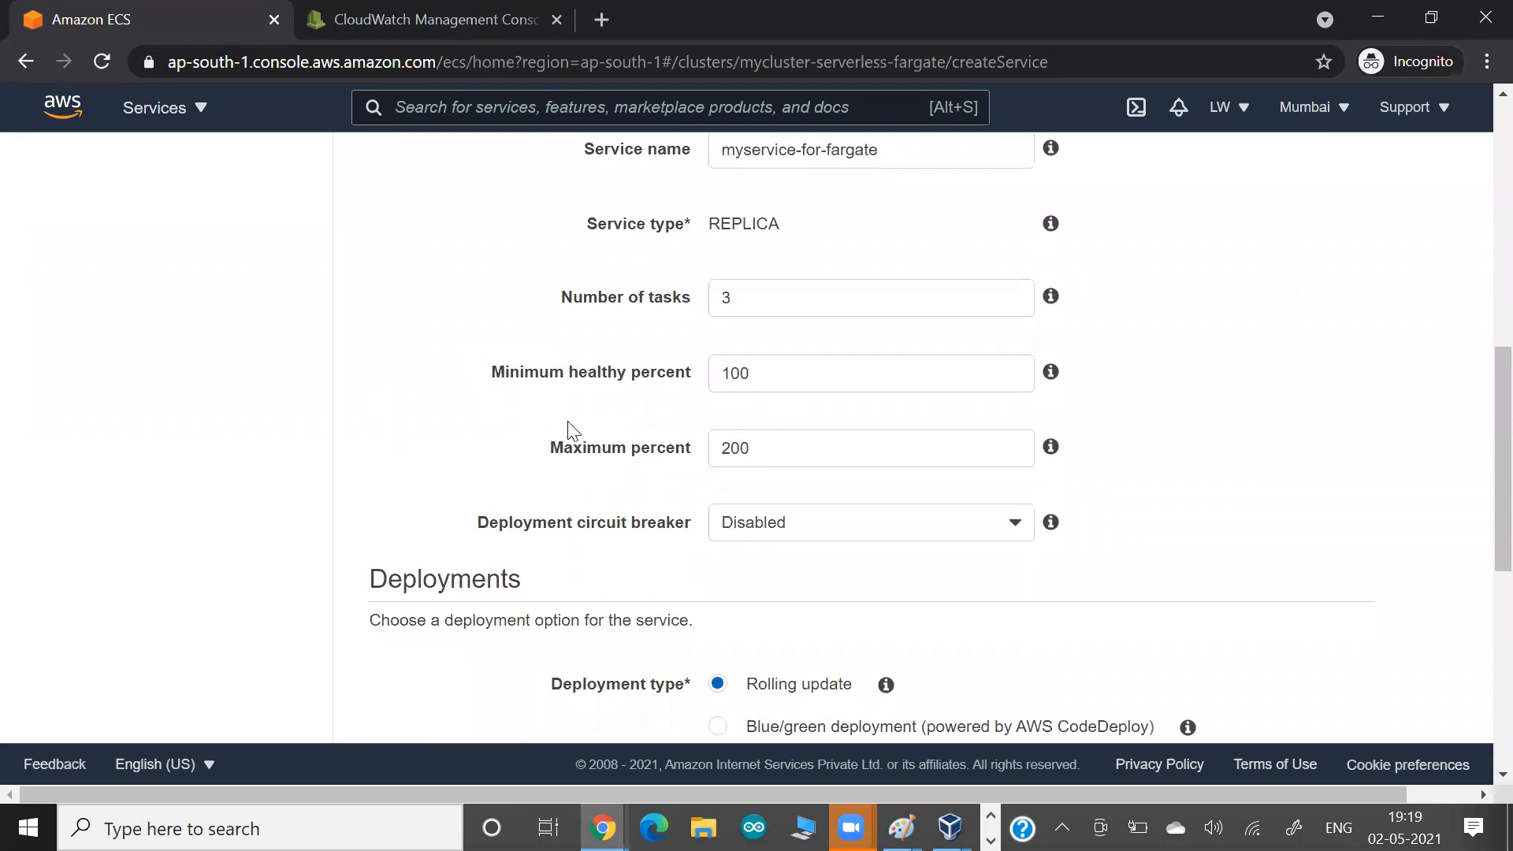
pyautogui.click(771, 369)
pyautogui.hotkey('ctrl', 'a')
pyautogui.write('0')
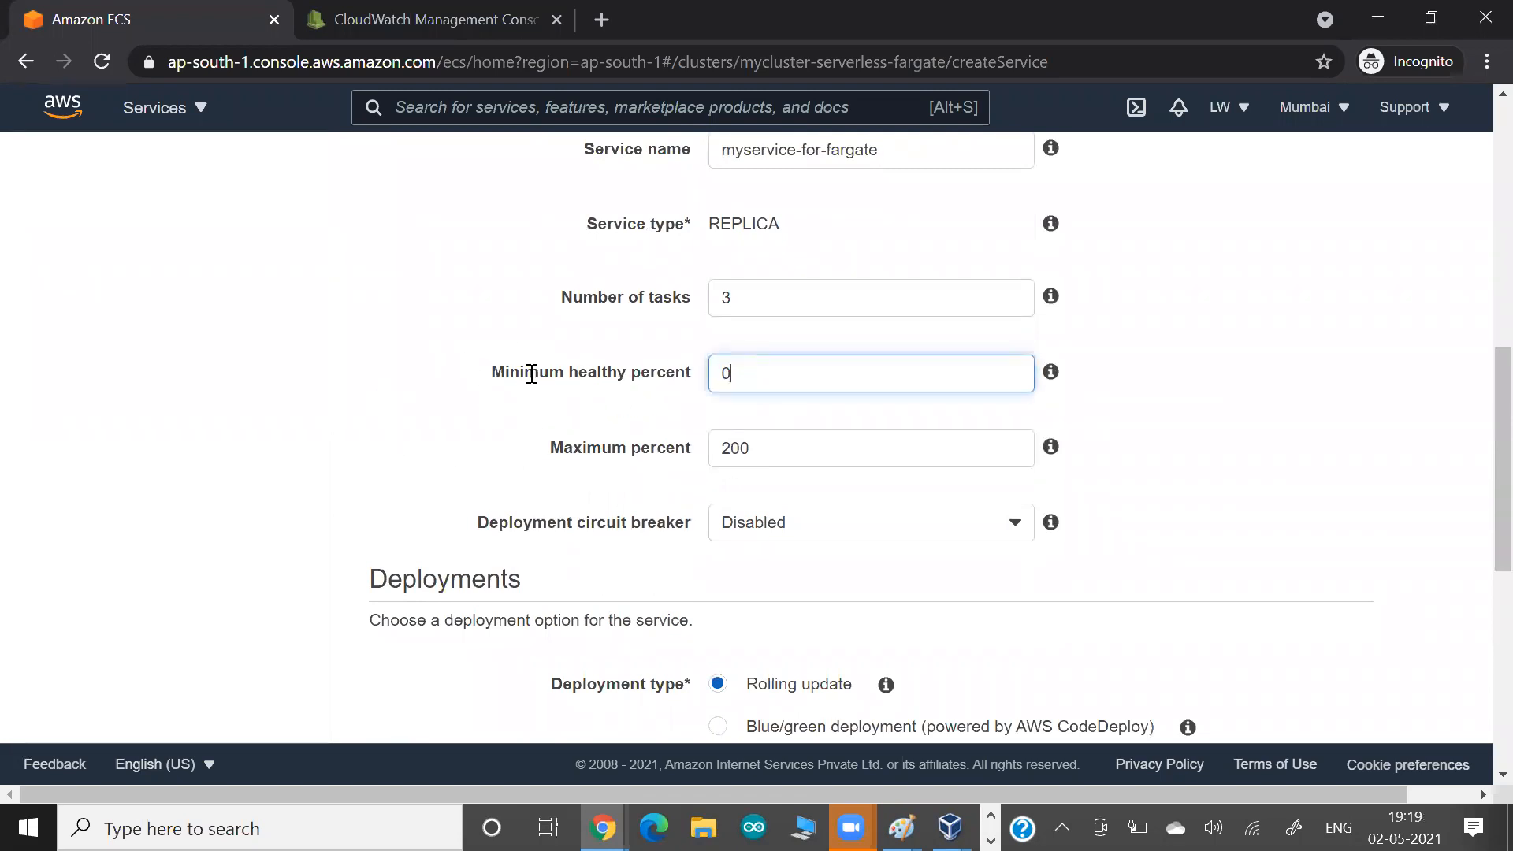
pyautogui.press('Tab')
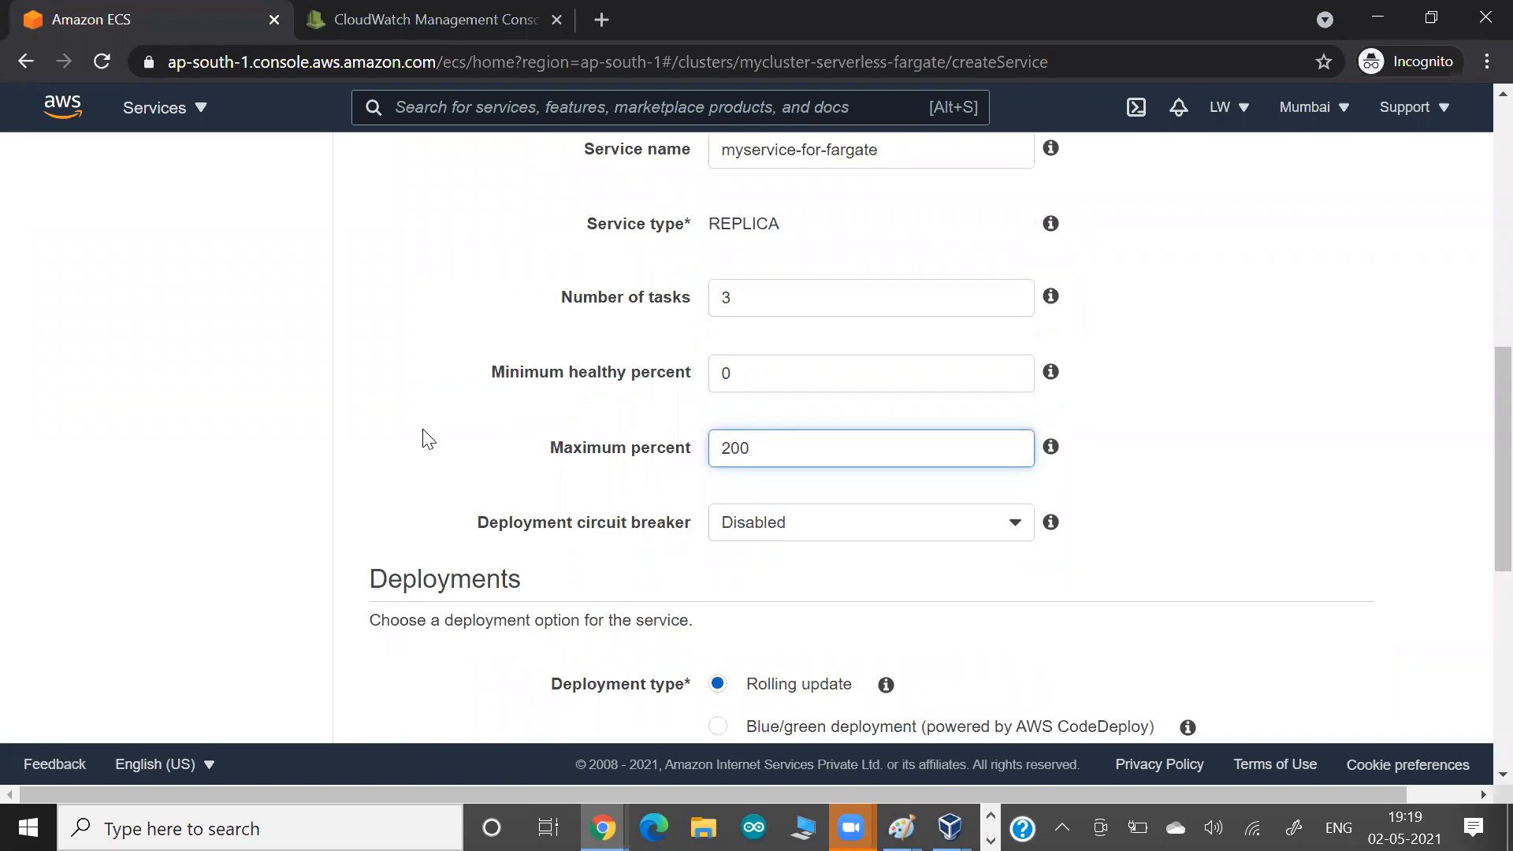
# Paste a screenshot of the task count and healthy percent settings into the Google Docs notes and return to the AWS console.
pyautogui.hotkey('alt', 'Tab')
pyautogui.hotkey('alt', 'Tab')
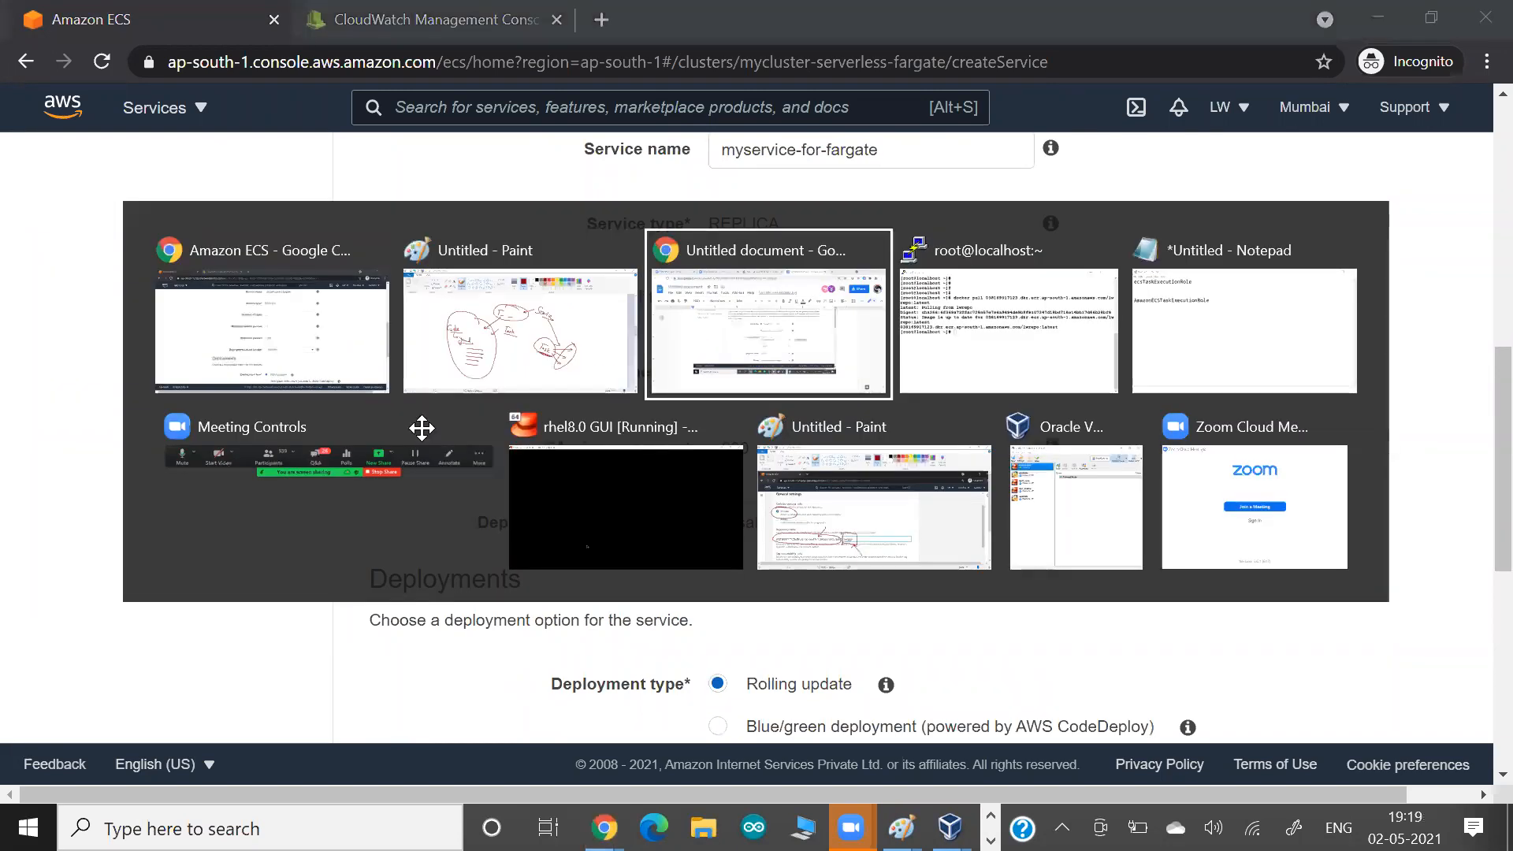
pyautogui.scroll(-3, 421, 428)
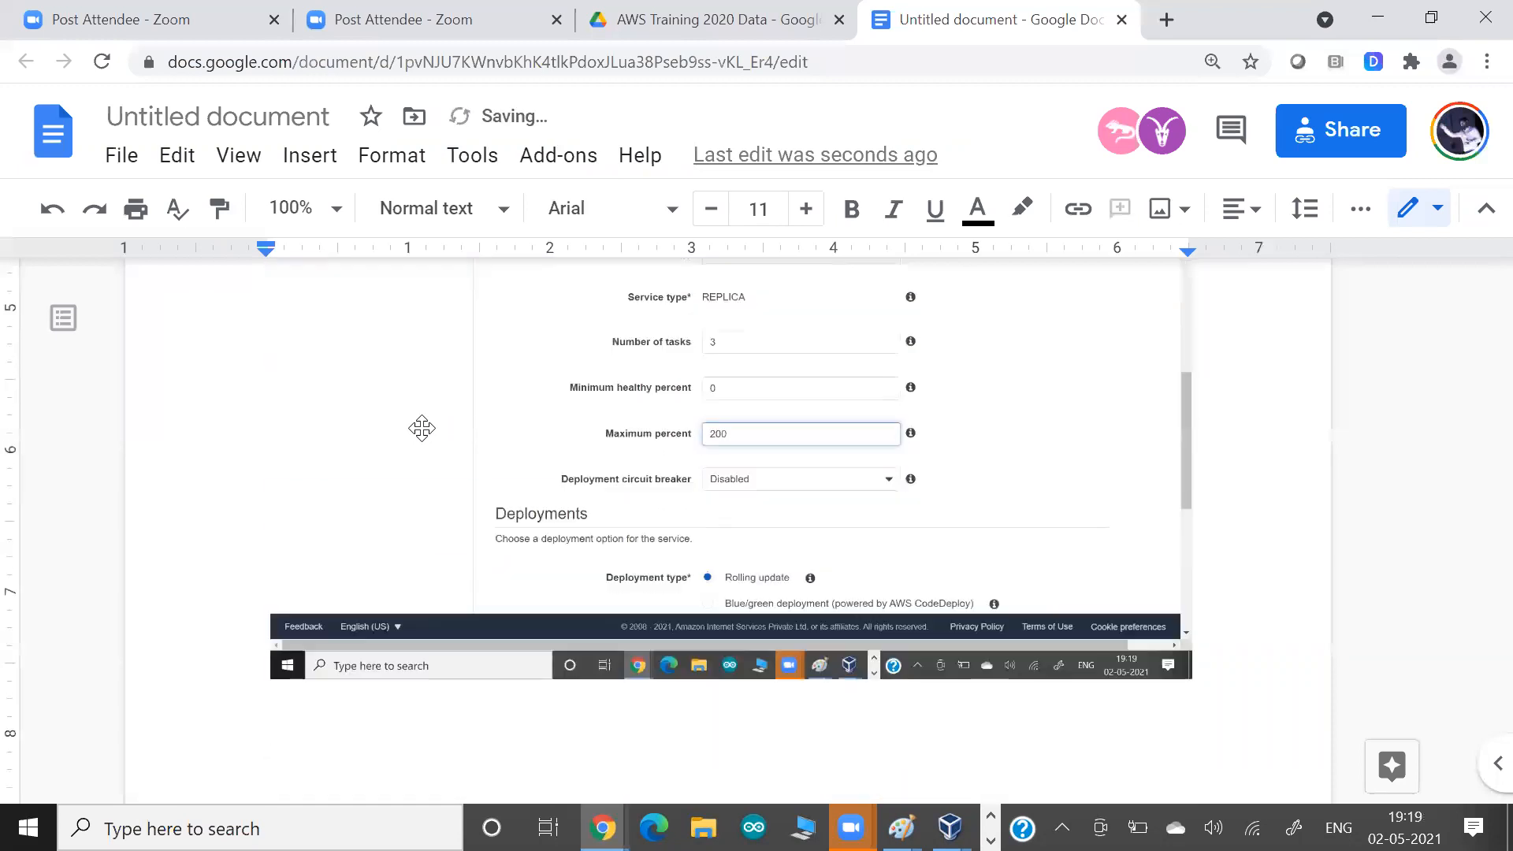
pyautogui.hotkey('alt', 'Tab')
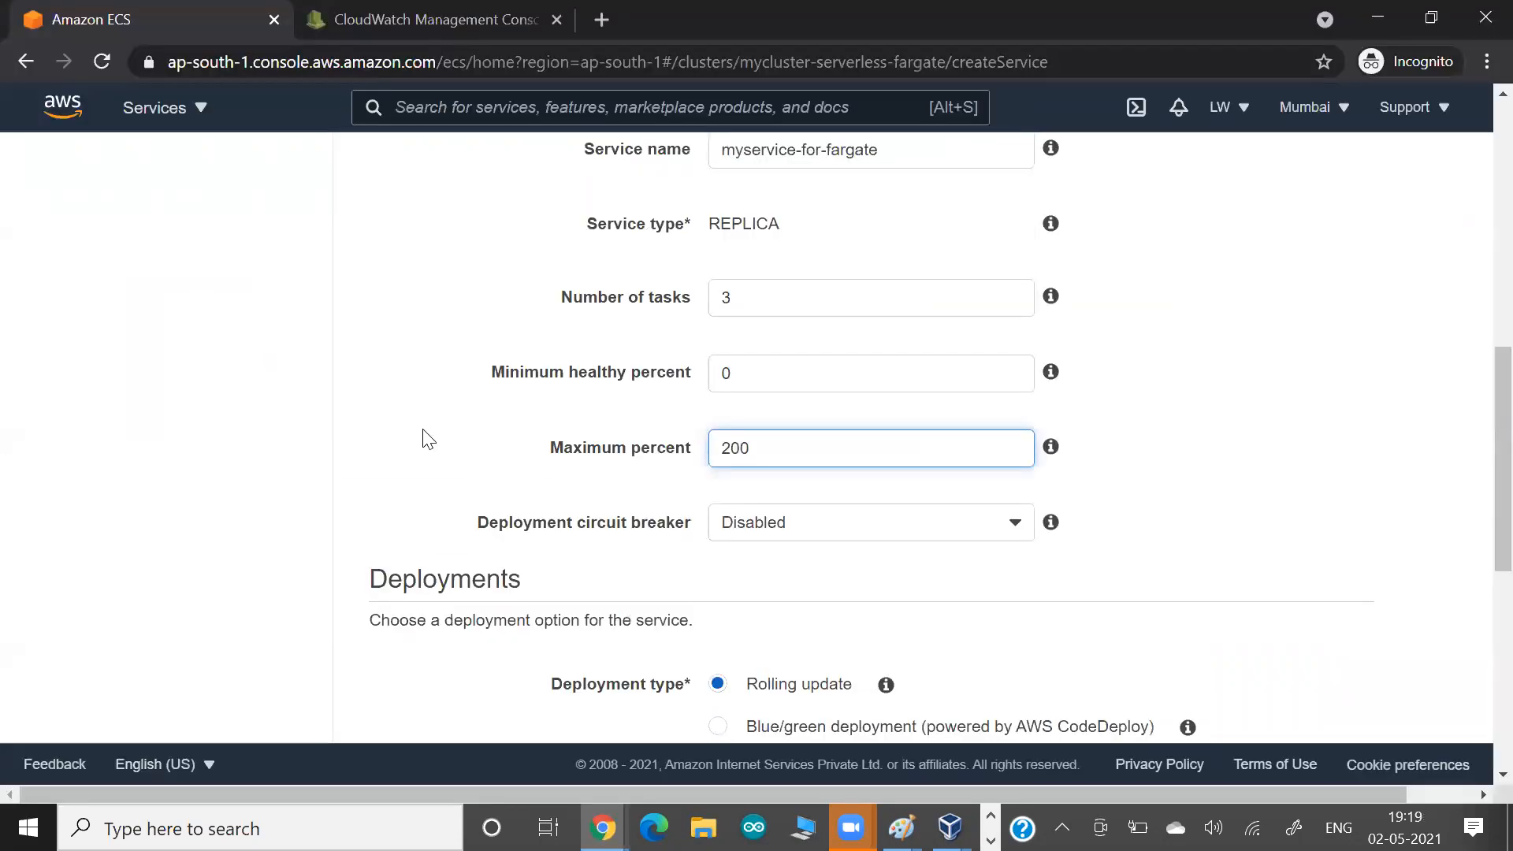
# Paste a screenshot of the deployment type and task tagging settings into the Google Docs notes and return to the AWS console.
pyautogui.scroll(-5, 426, 438)
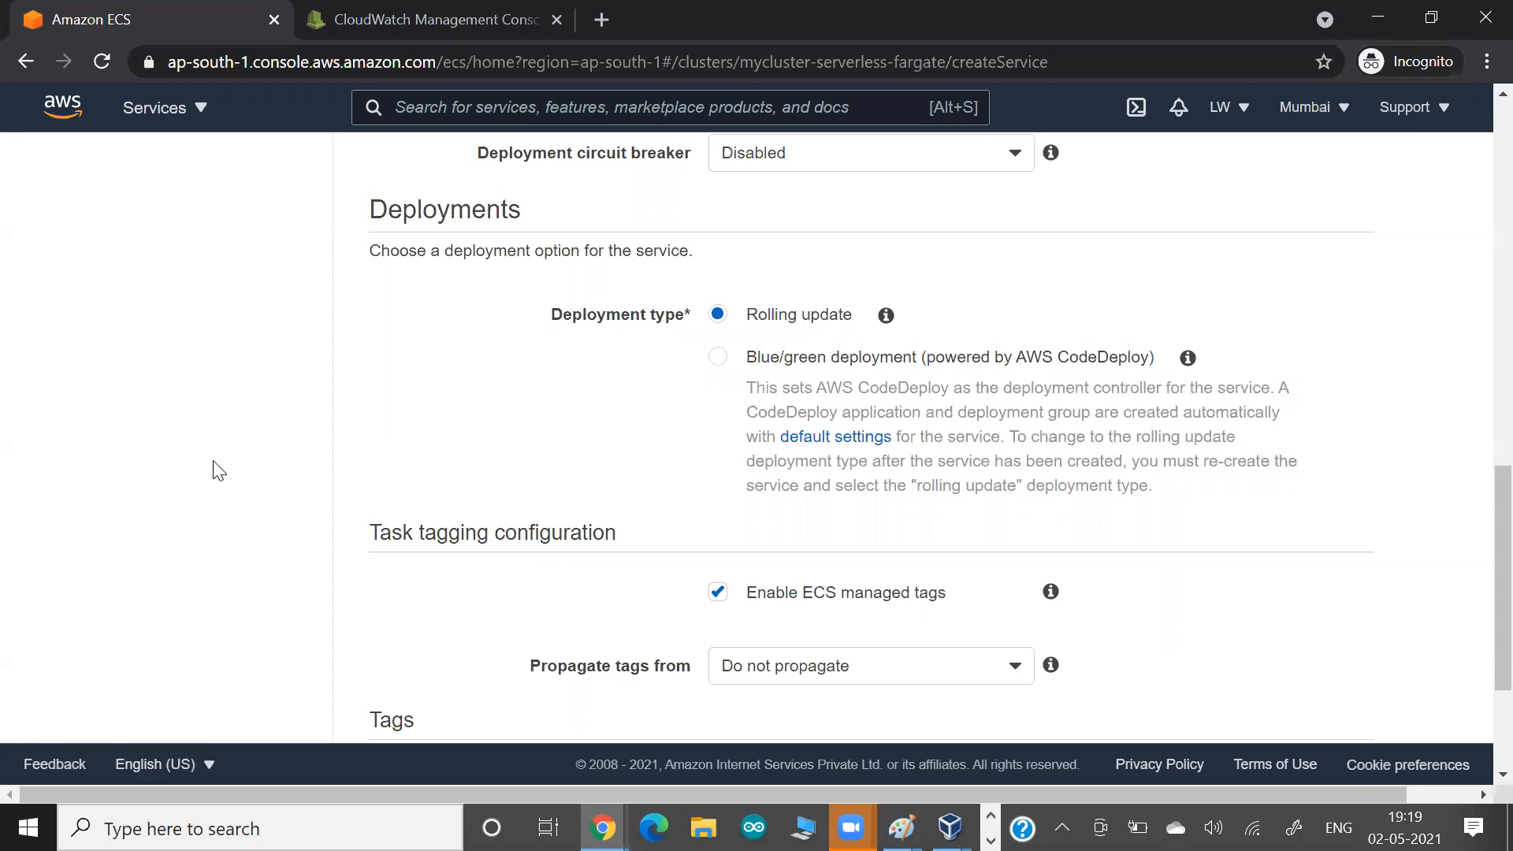
pyautogui.hotkey('alt', 'Tab')
pyautogui.hotkey('ctrl', 'v')
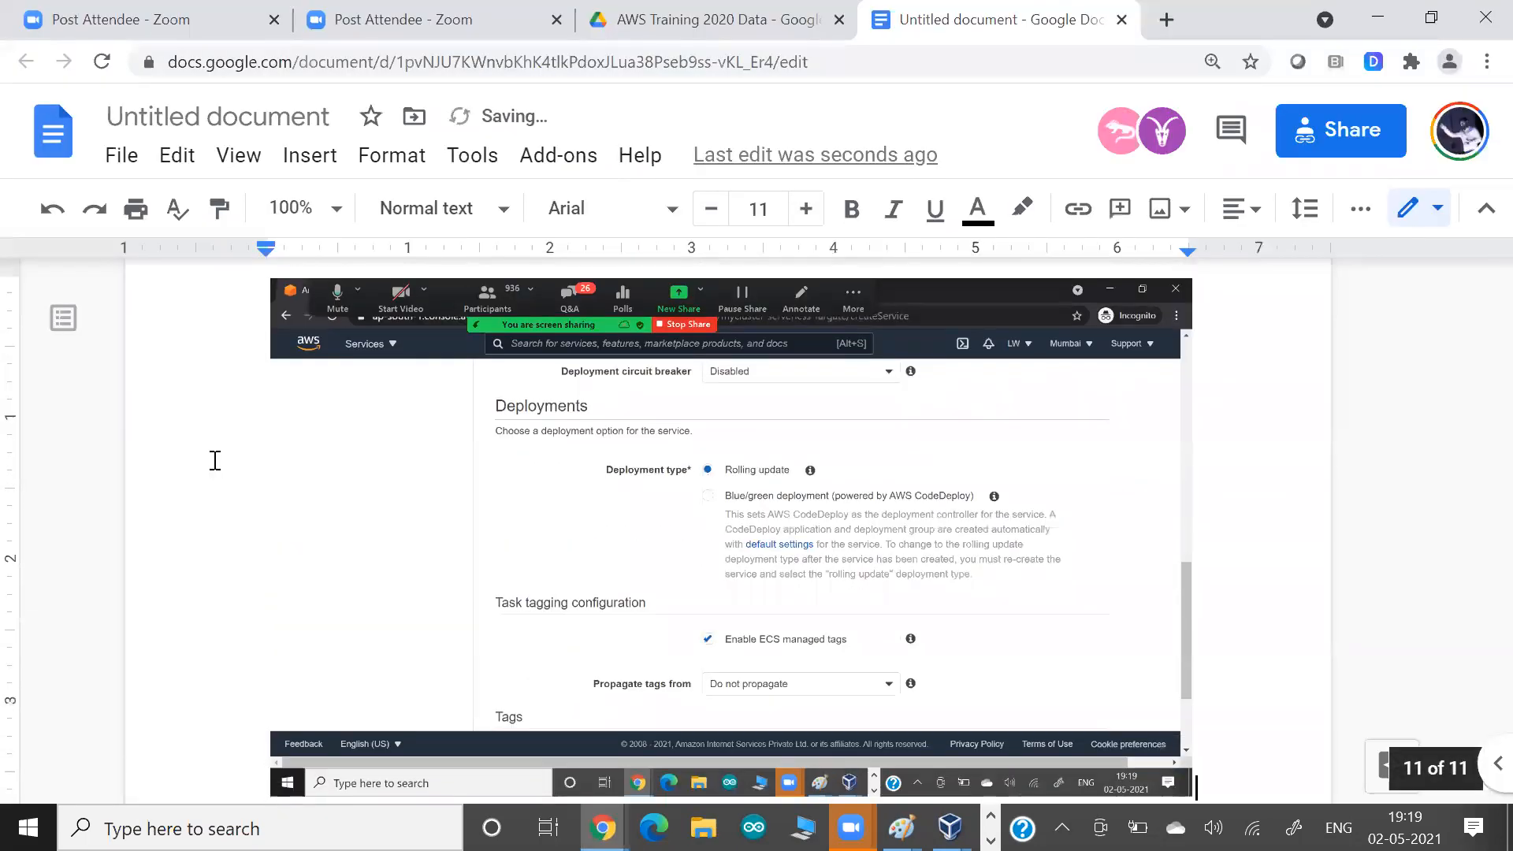
pyautogui.hotkey('alt', 'Tab')
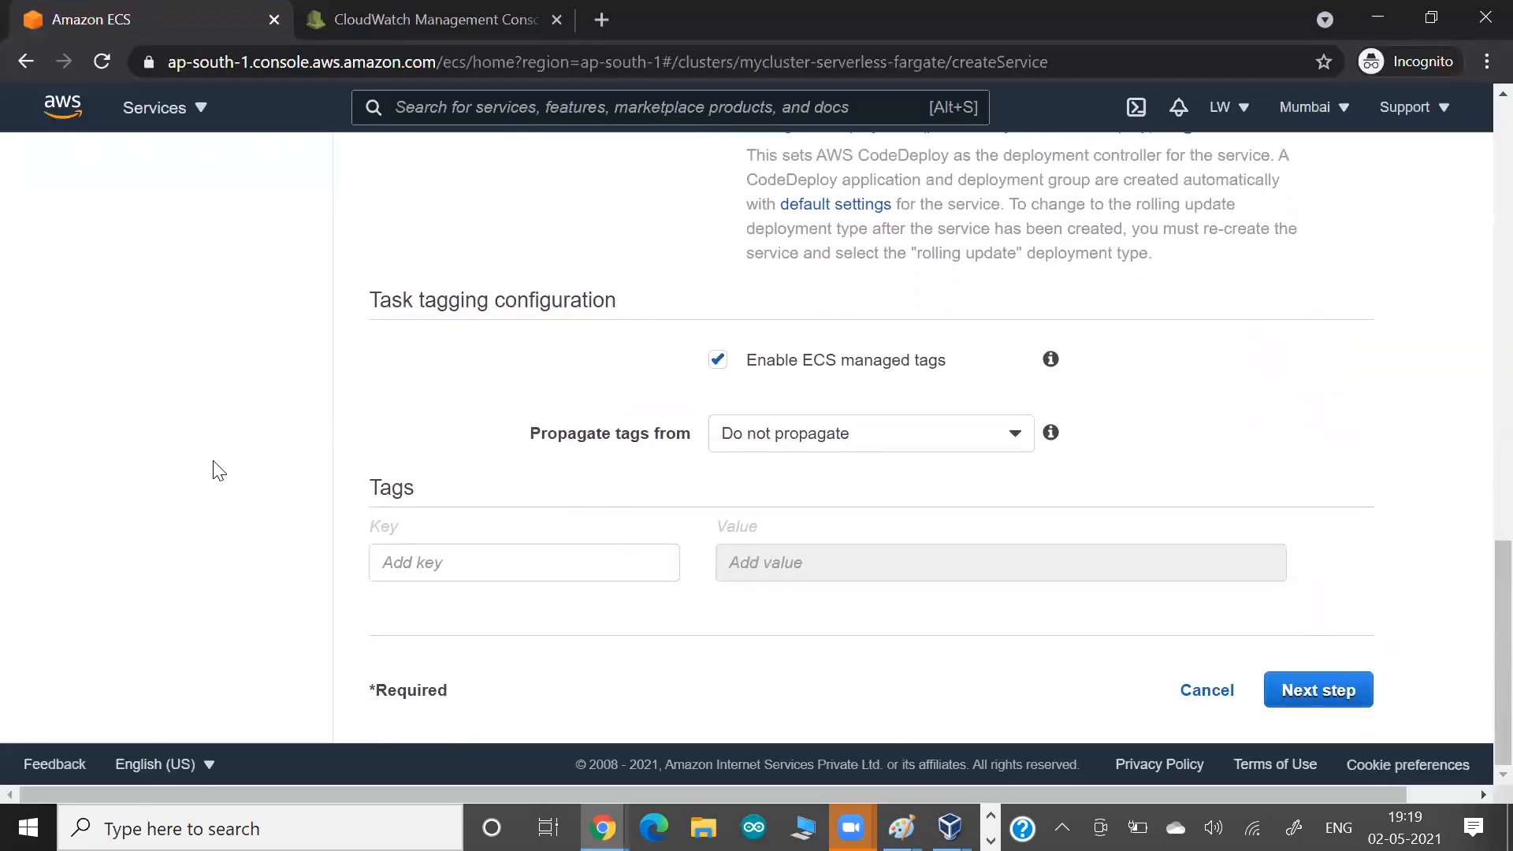
# Proceed to the network configuration and choose vpc-6eb25205 (172.31.0.0/16) as the cluster VPC.
pyautogui.click(1329, 701)
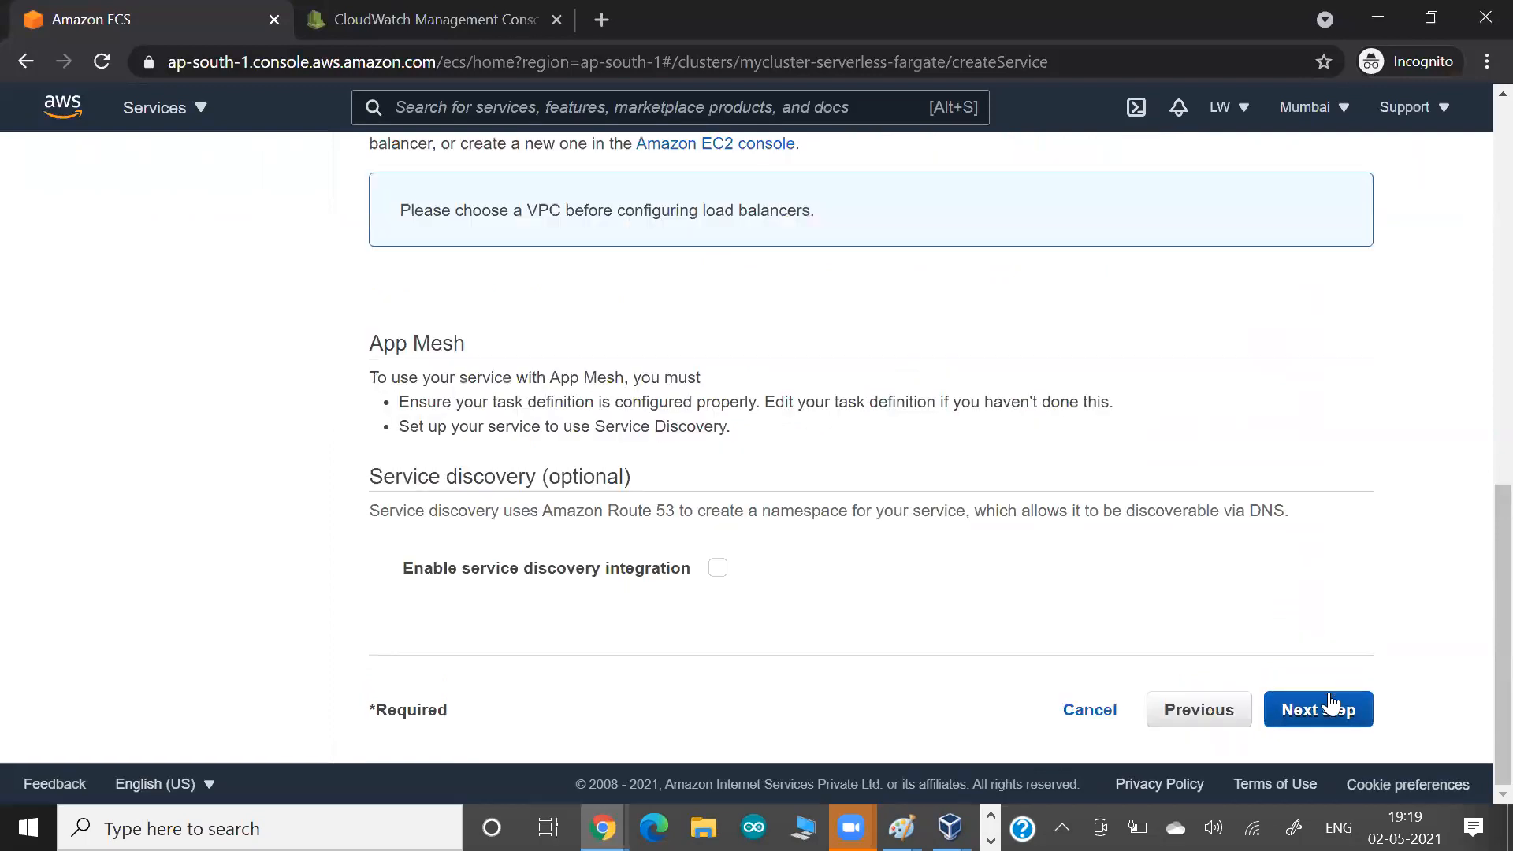
pyautogui.scroll(3, 1004, 503)
pyautogui.scroll(6, 1004, 503)
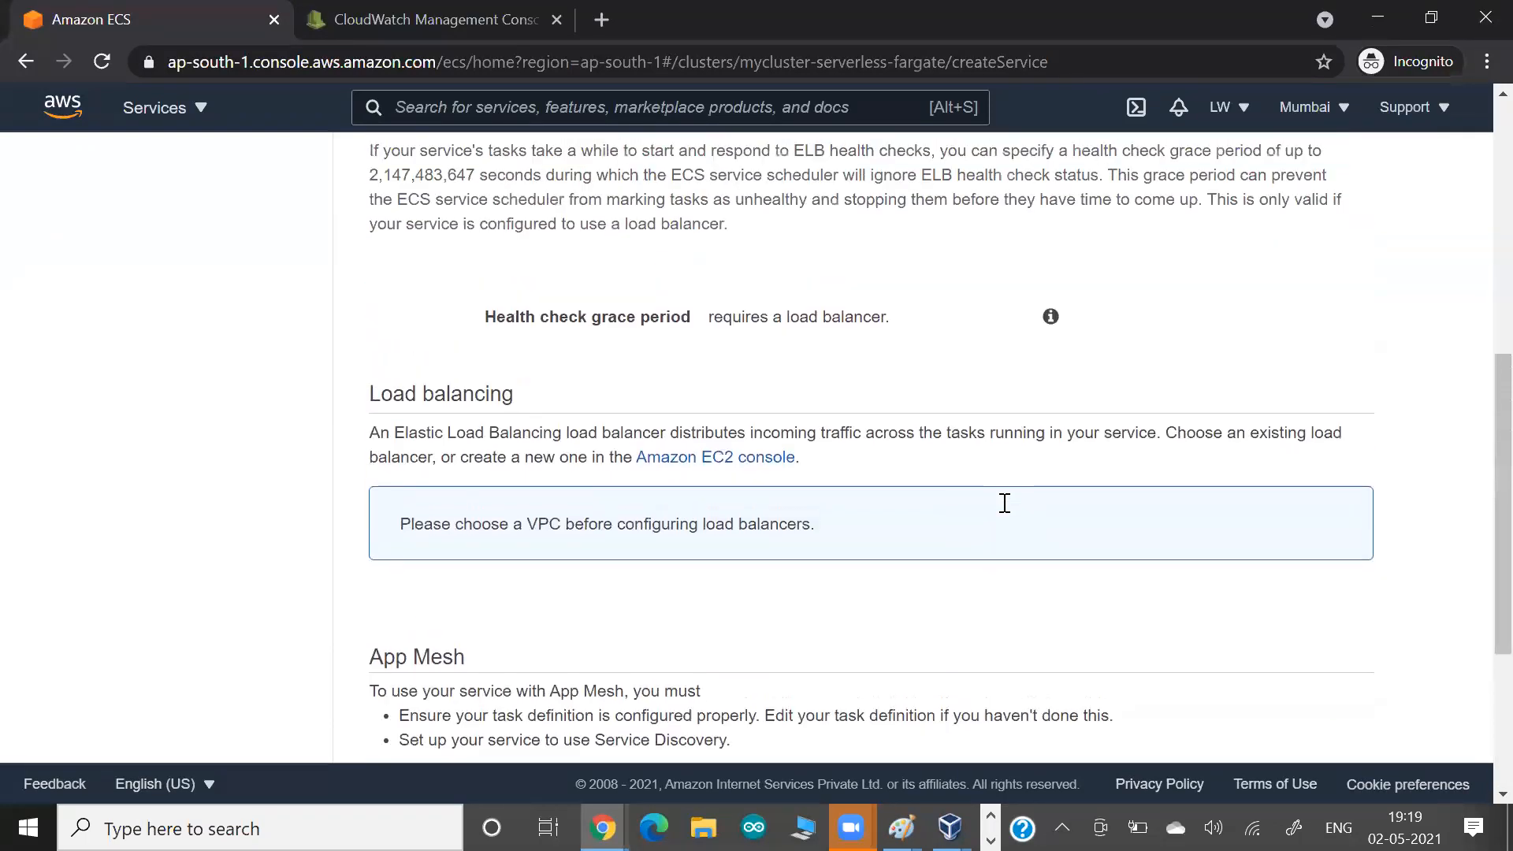
pyautogui.scroll(2, 825, 413)
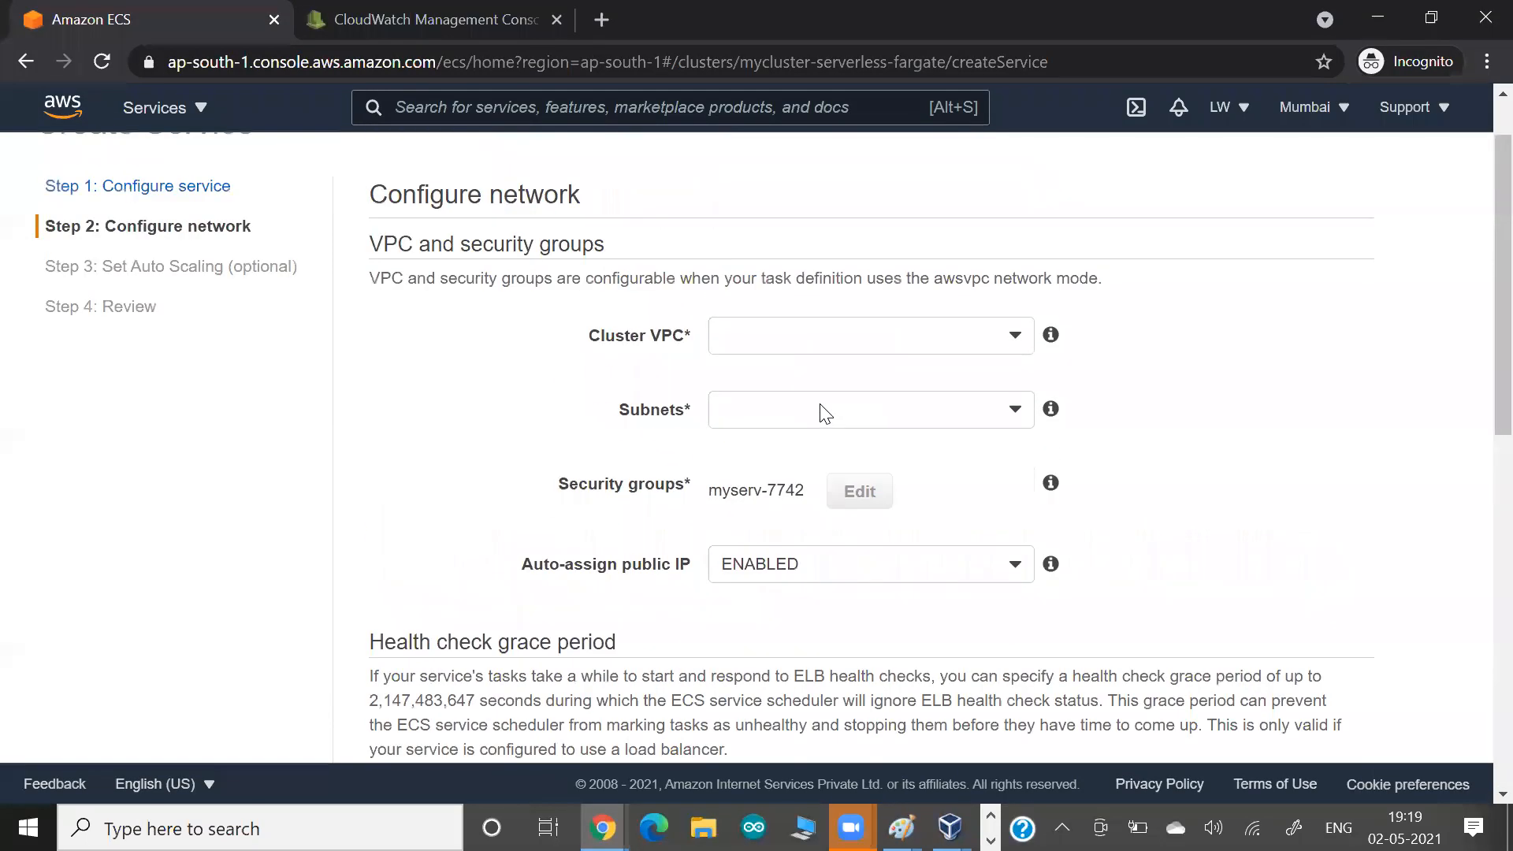
pyautogui.click(825, 412)
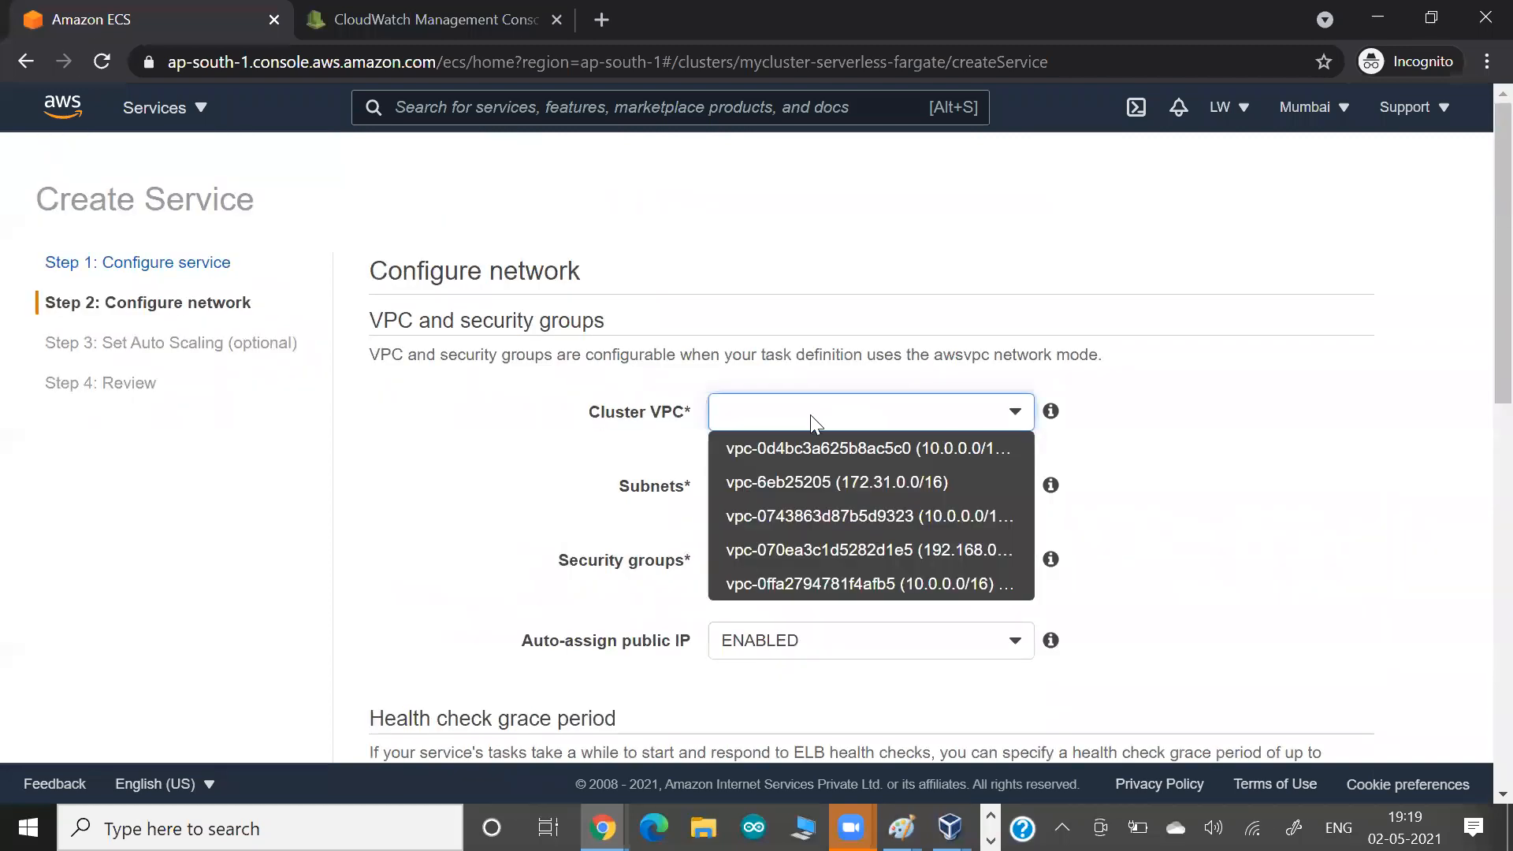
pyautogui.click(774, 486)
# Add the subnets in ap-south-1a, ap-south-1b and ap-south-1c to the service's network configuration.
pyautogui.click(755, 486)
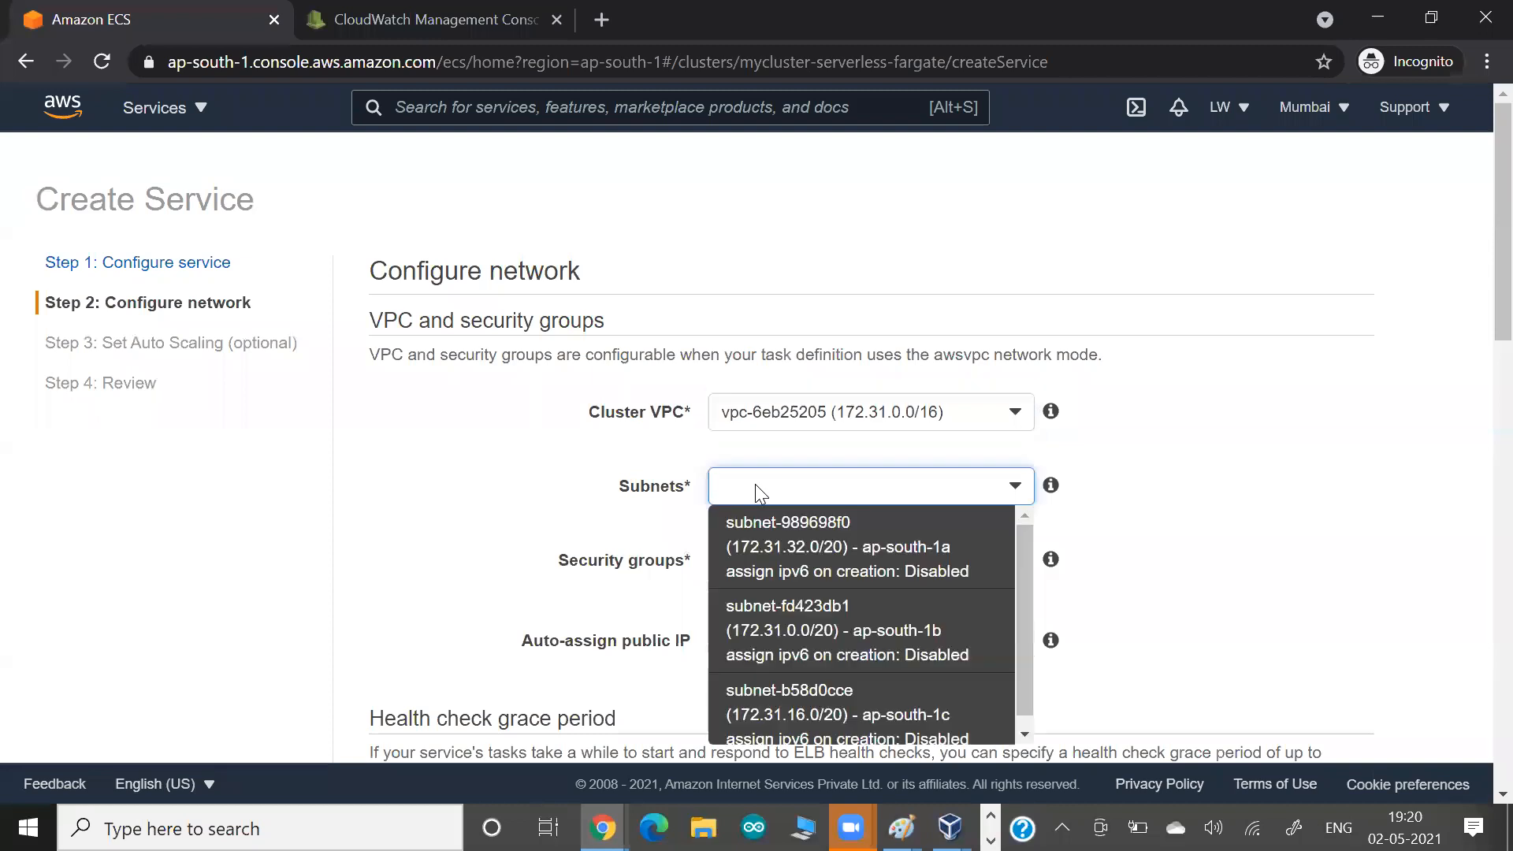
pyautogui.click(771, 561)
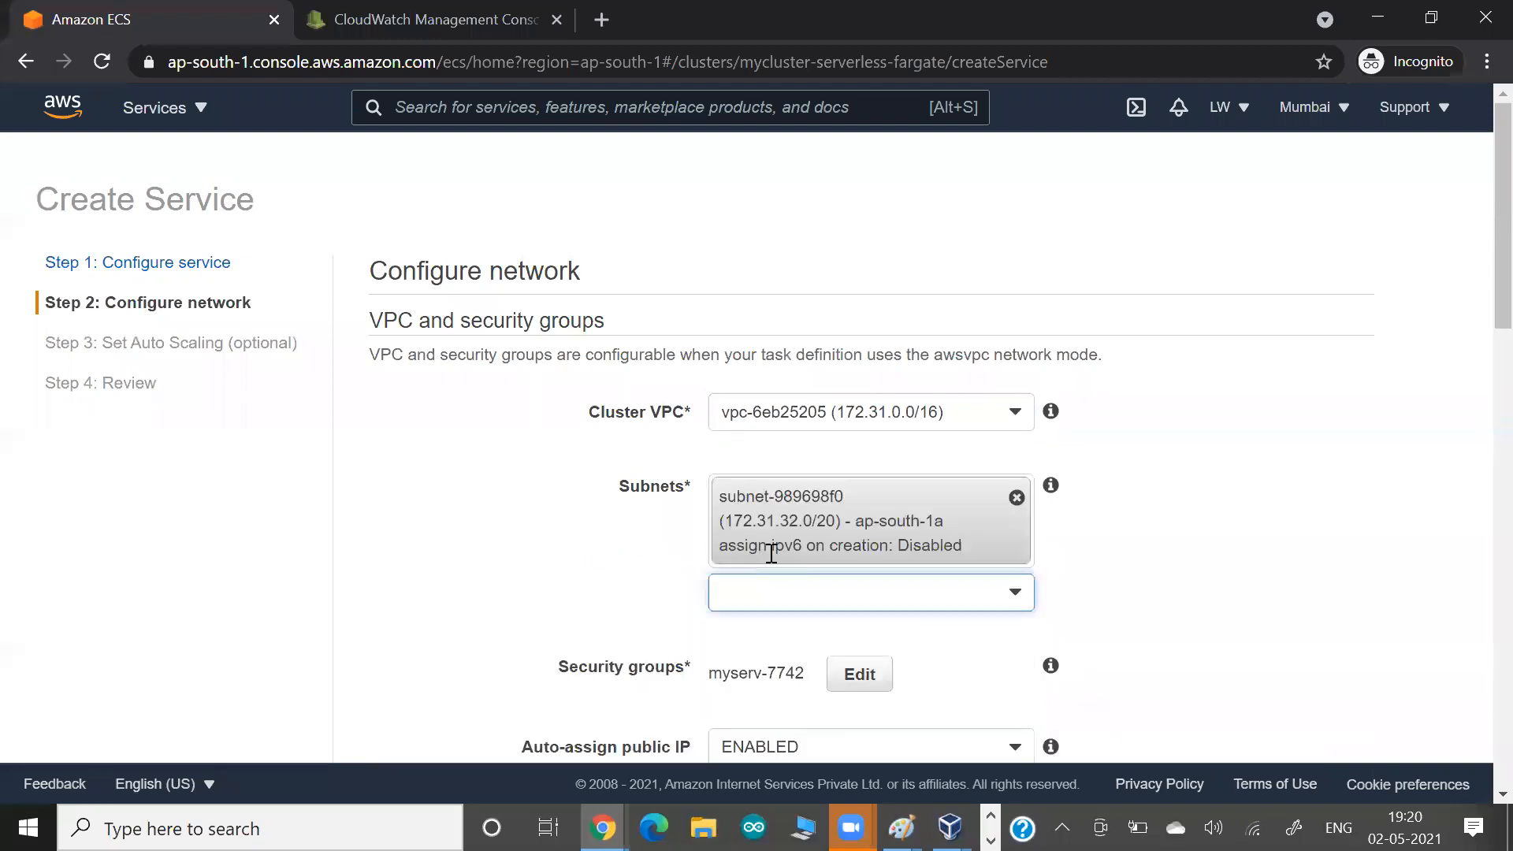
pyautogui.click(767, 598)
pyautogui.click(749, 712)
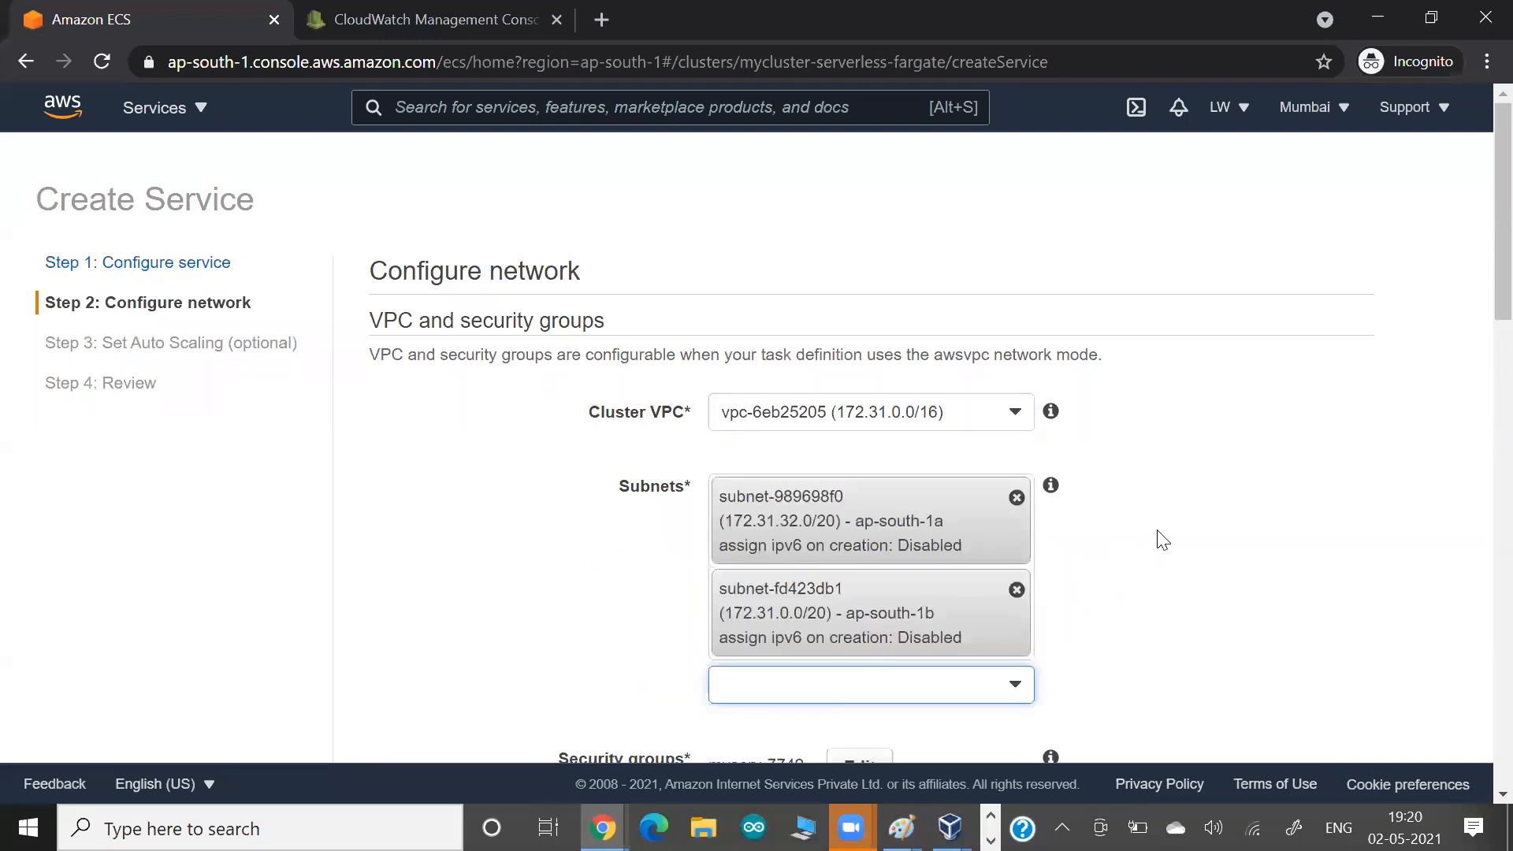
pyautogui.scroll(-4, 1162, 540)
pyautogui.click(903, 357)
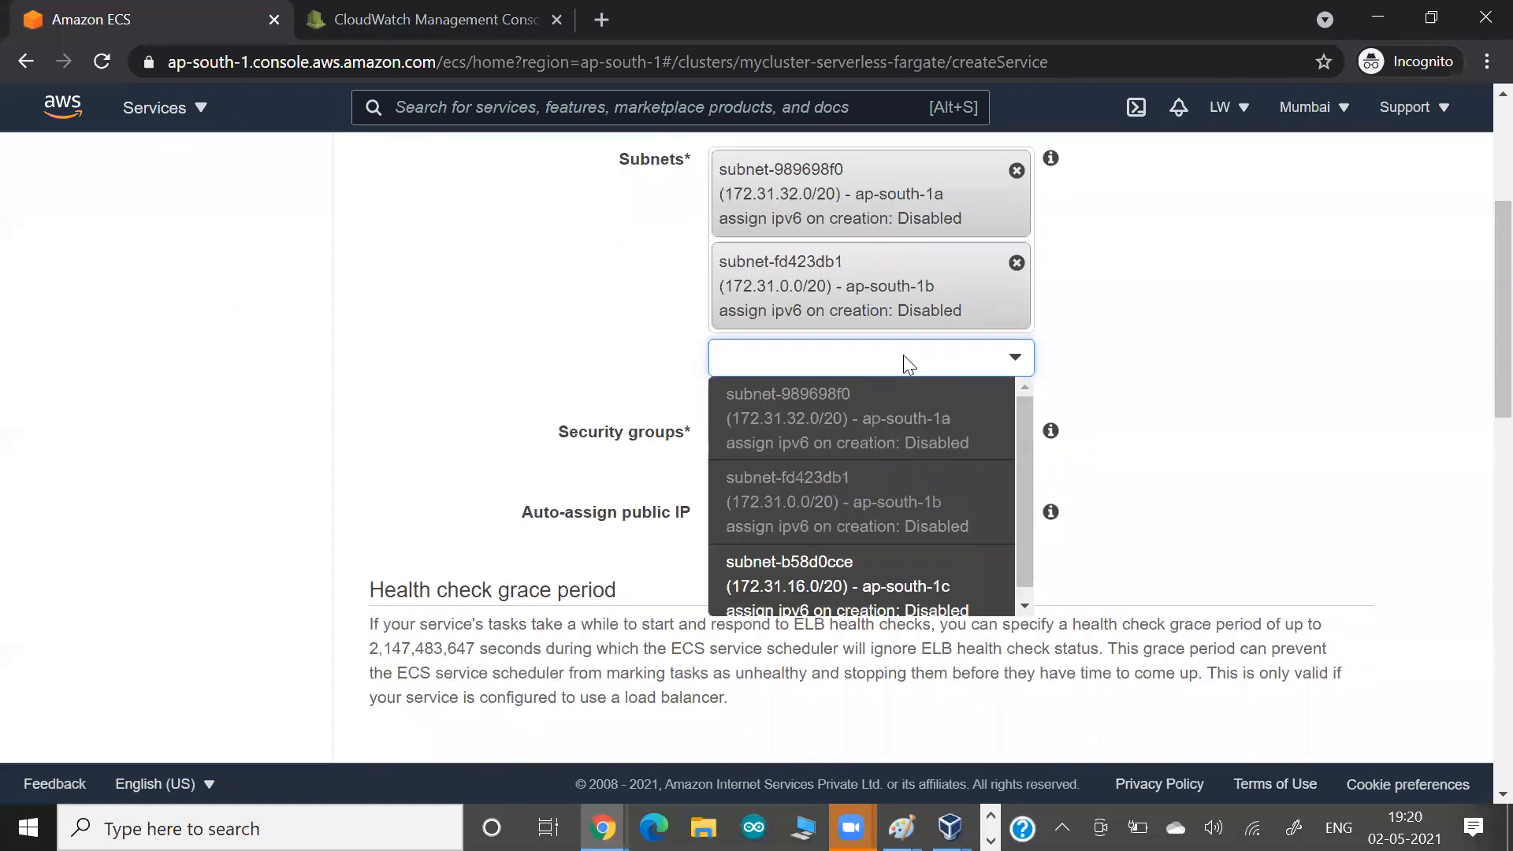
pyautogui.click(772, 581)
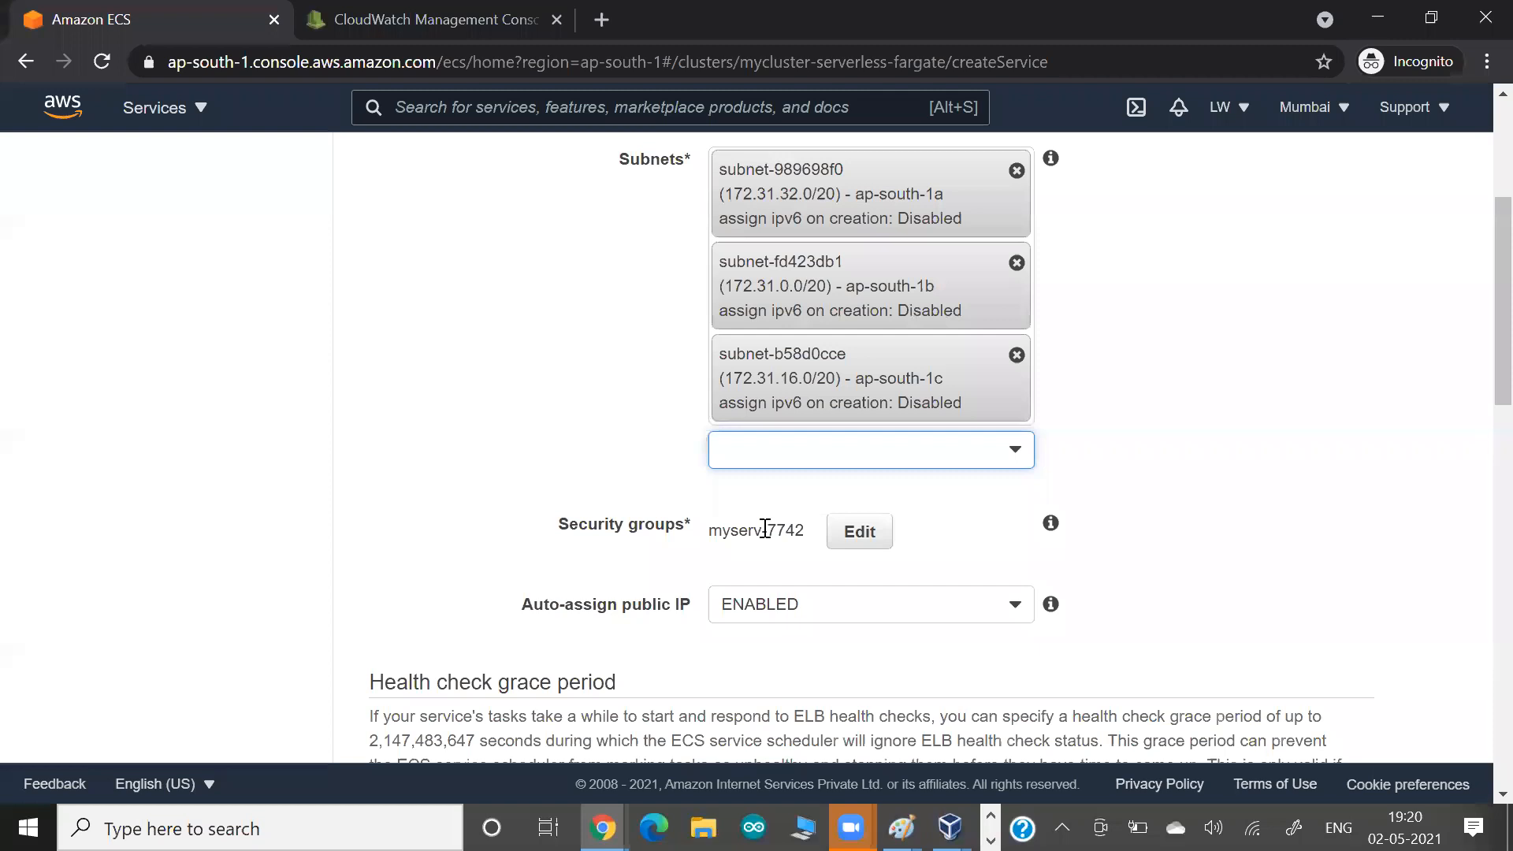
# Paste a screenshot of the service's security group settings into the Google Docs notes, then close those settings in the AWS console without saving.
pyautogui.click(855, 532)
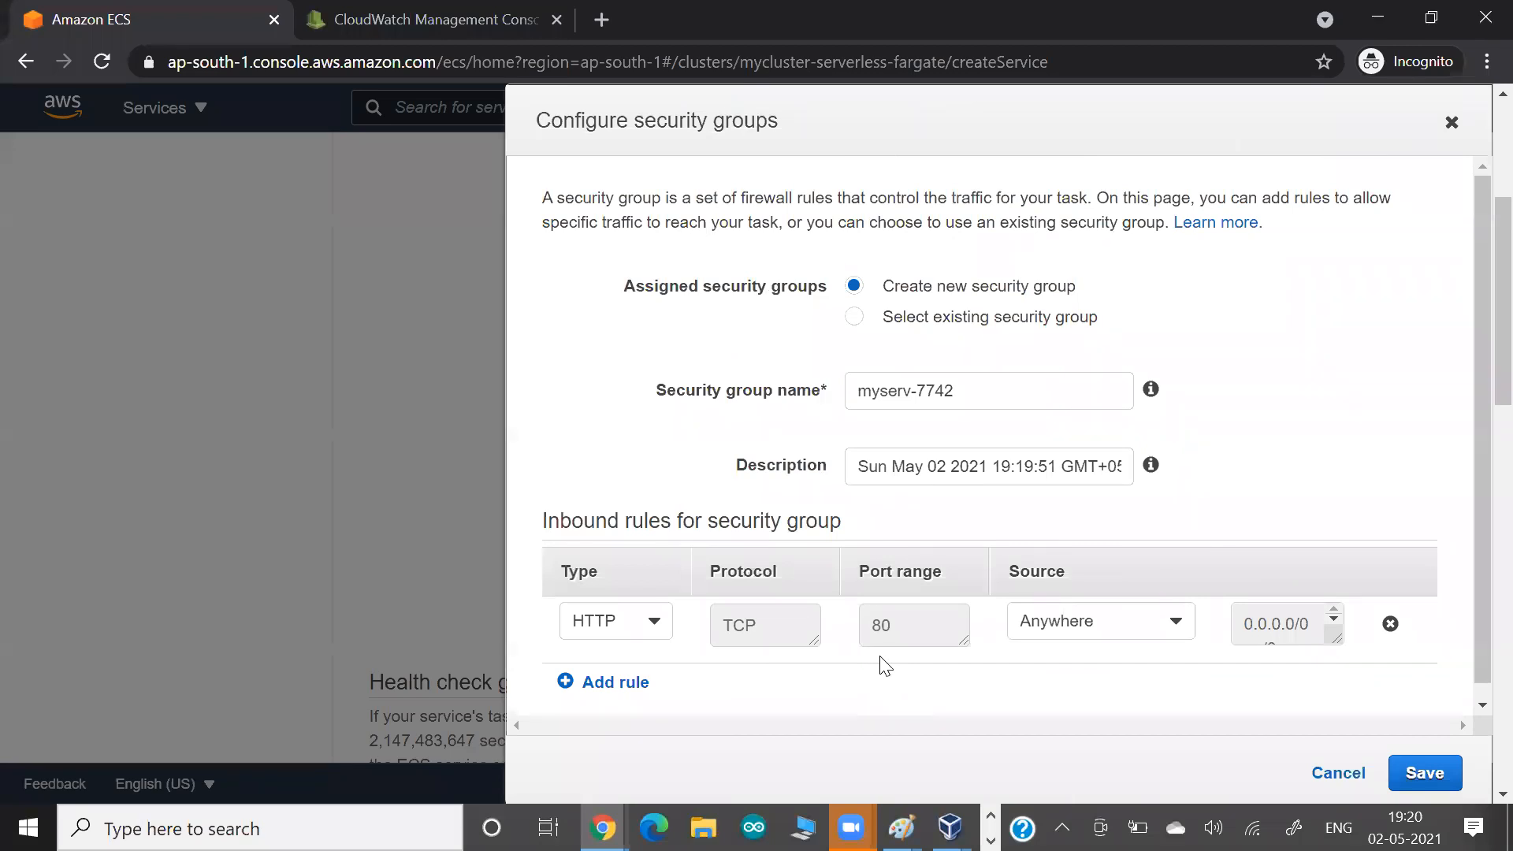
pyautogui.hotkey('alt', 'Tab')
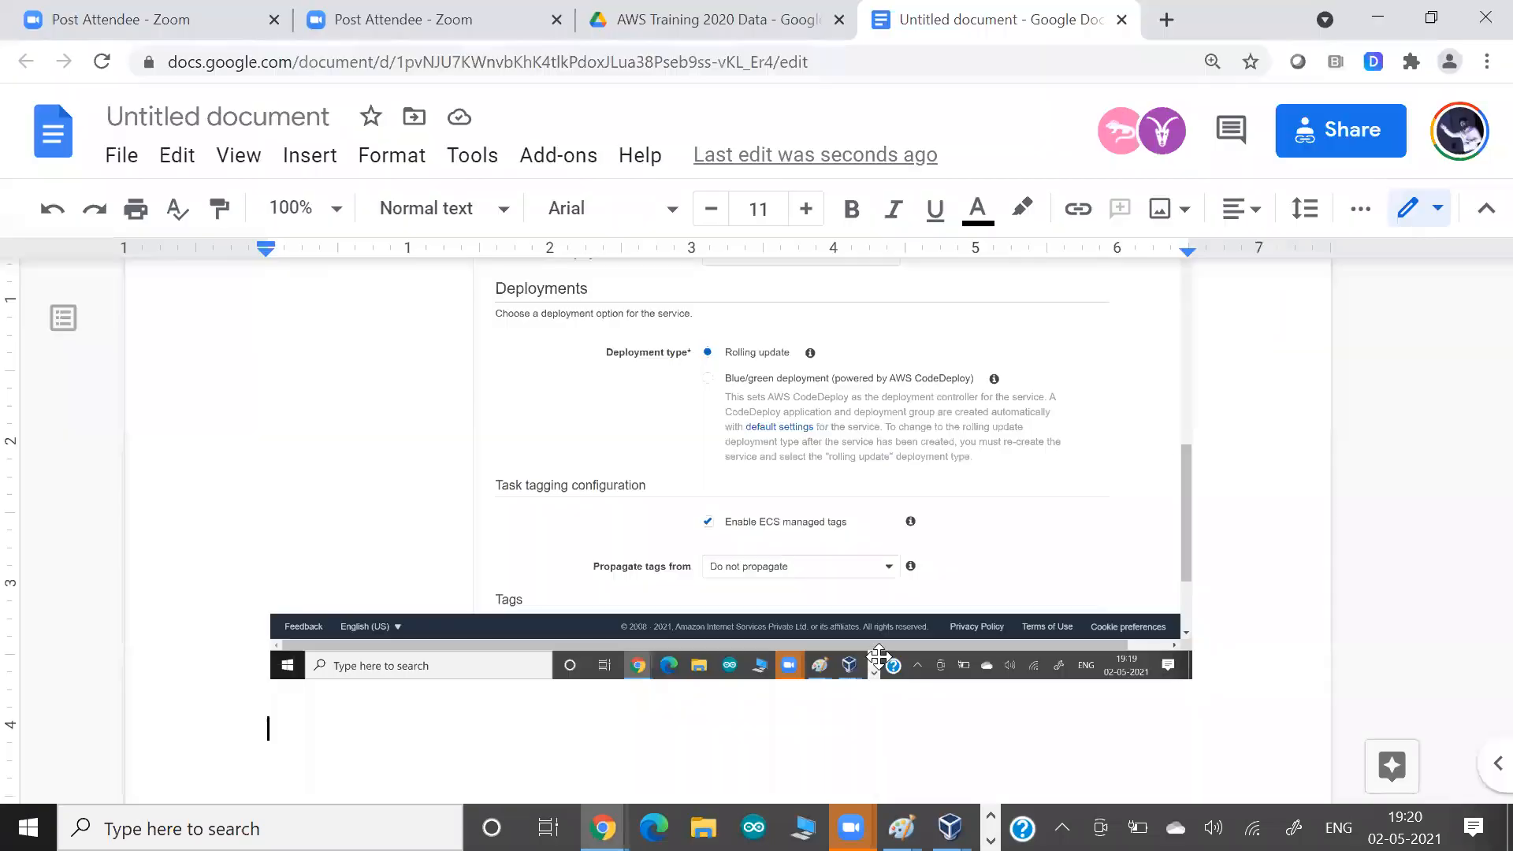
pyautogui.hotkey('ctrl', 'v')
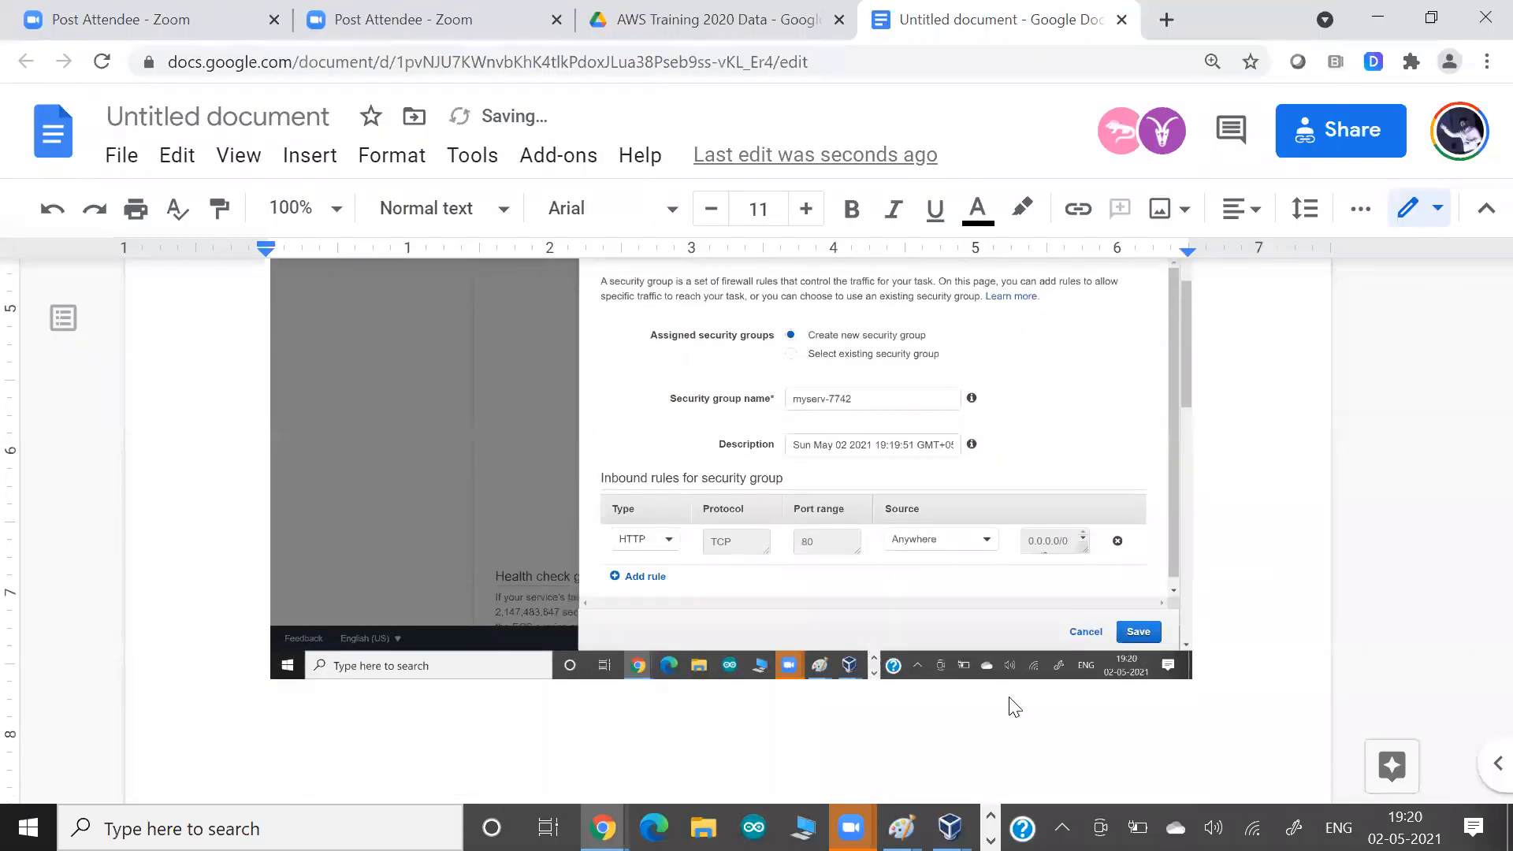
pyautogui.hotkey('alt', 'Tab')
pyautogui.click(1324, 782)
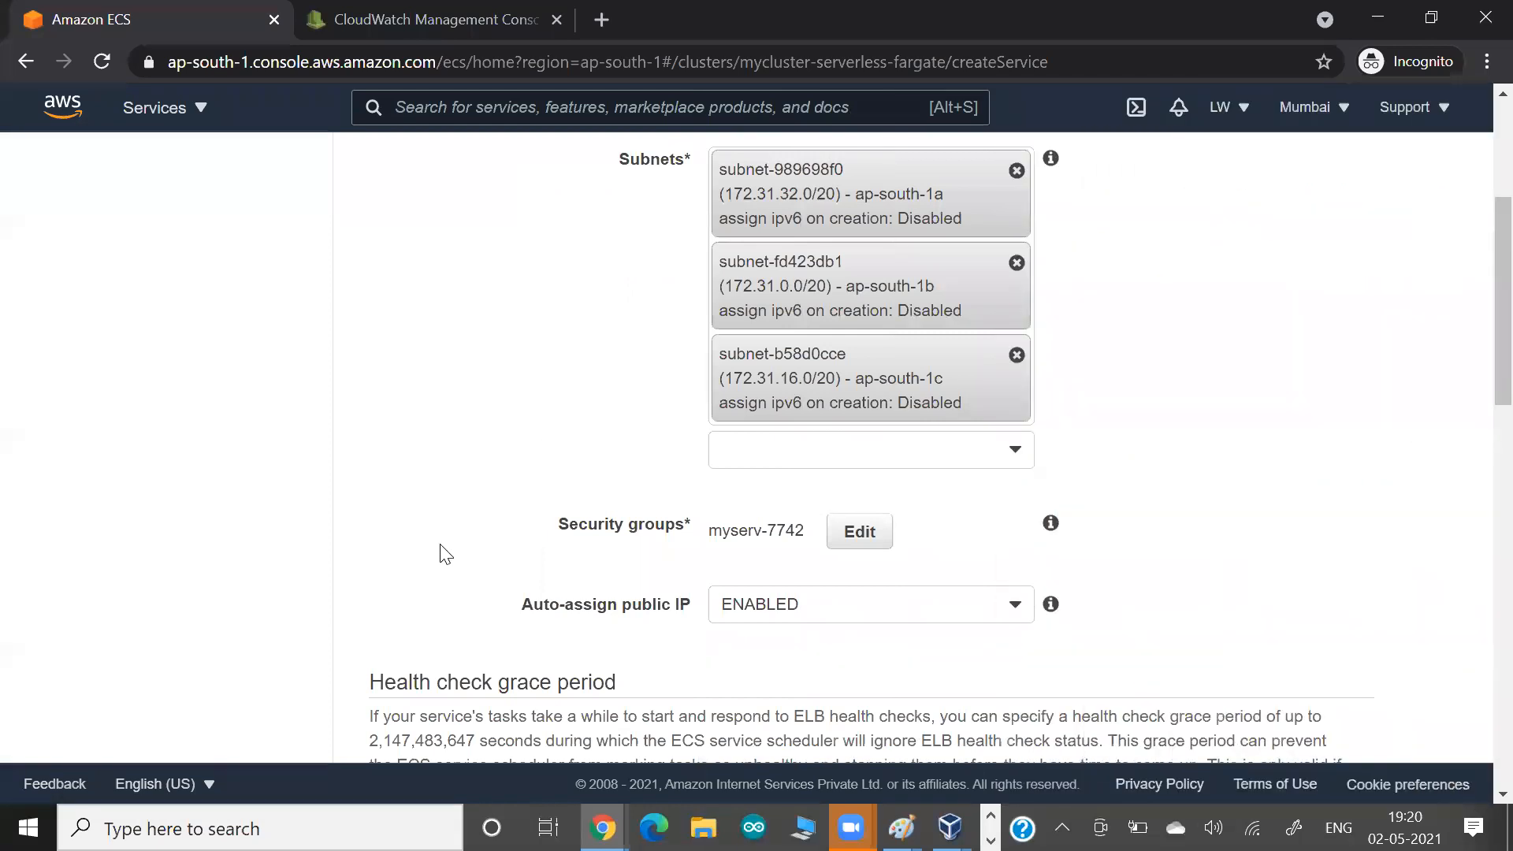
# Choose Application Load Balancer as the service's load balancer type.
pyautogui.scroll(-2, 440, 551)
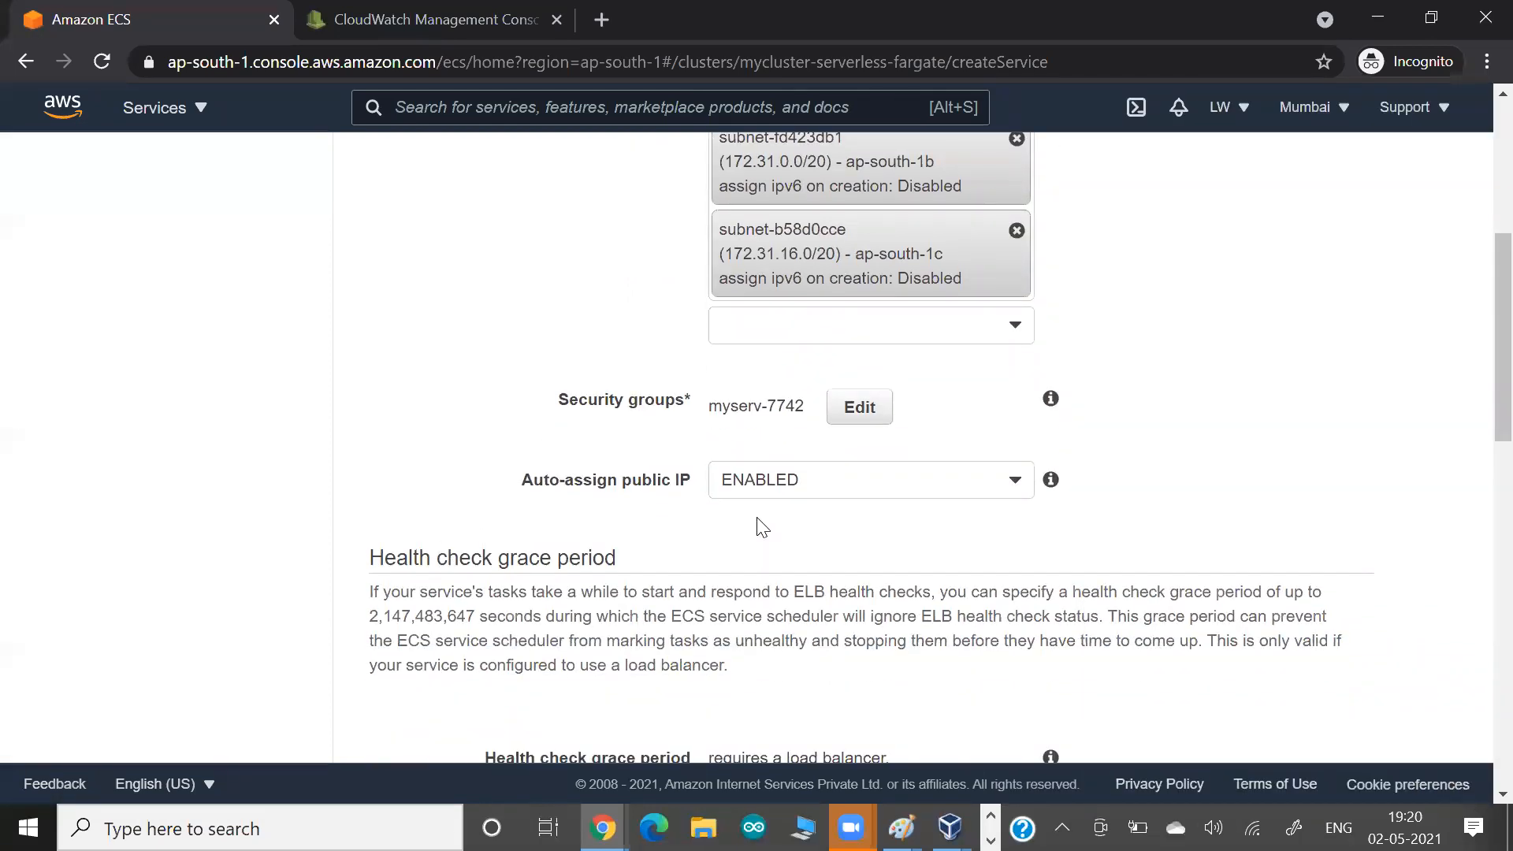
pyautogui.scroll(-3, 427, 535)
pyautogui.scroll(-1, 424, 531)
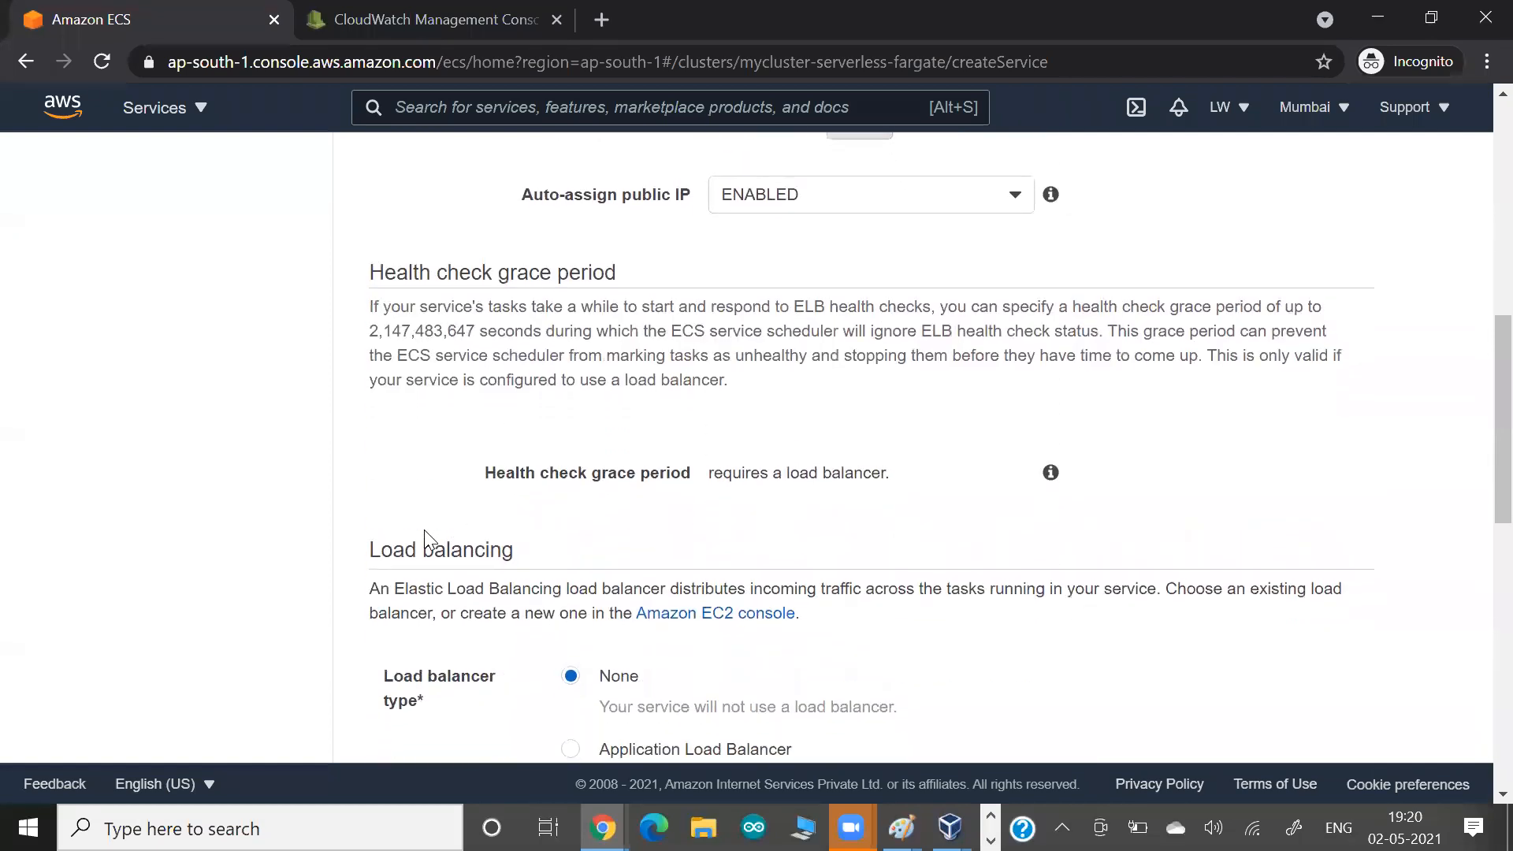
pyautogui.scroll(-2, 424, 529)
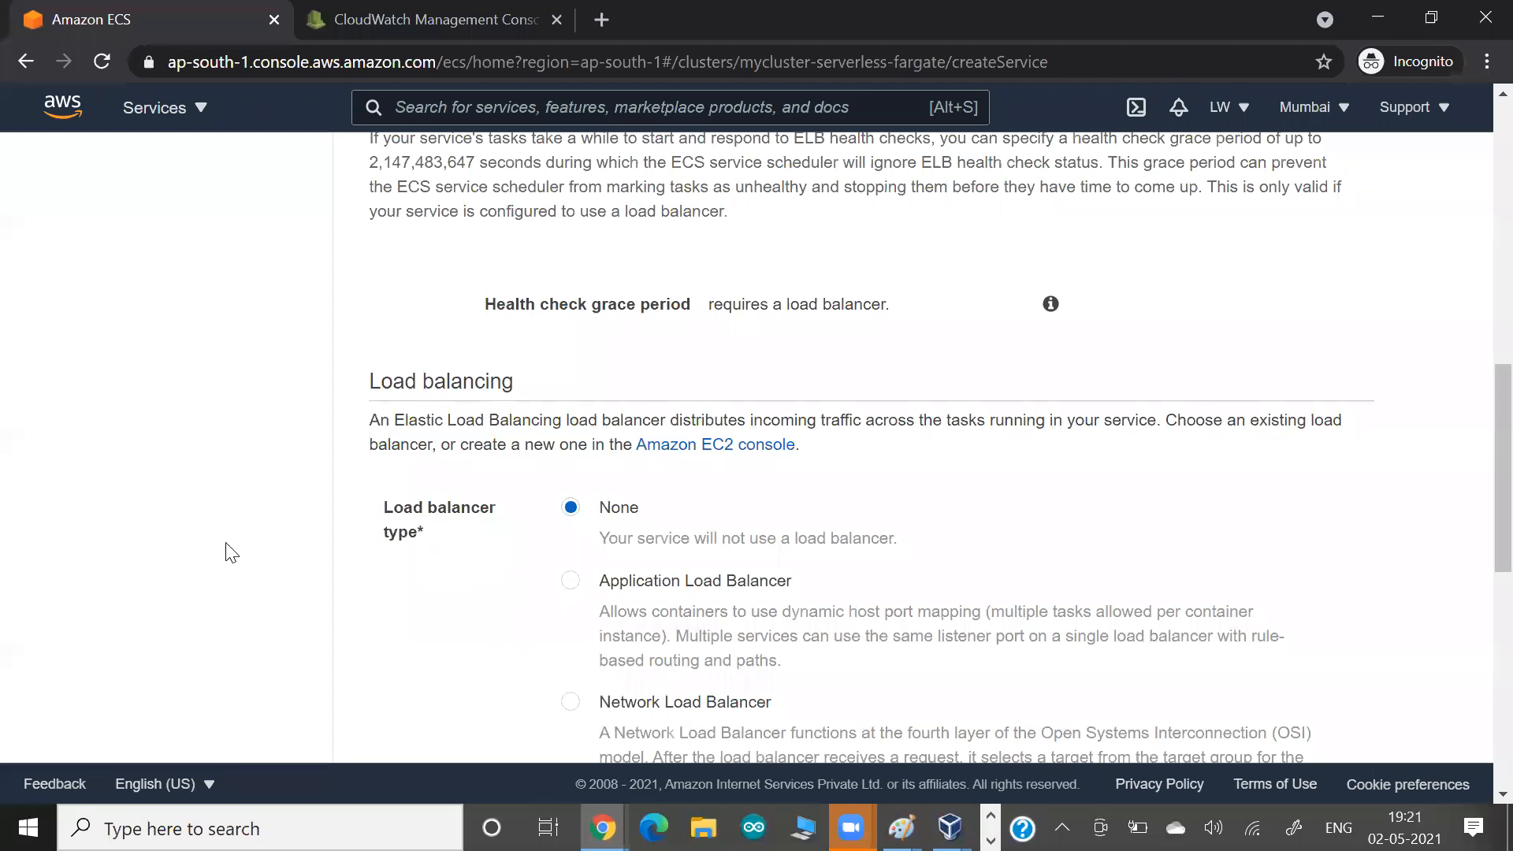
pyautogui.scroll(-2, 231, 551)
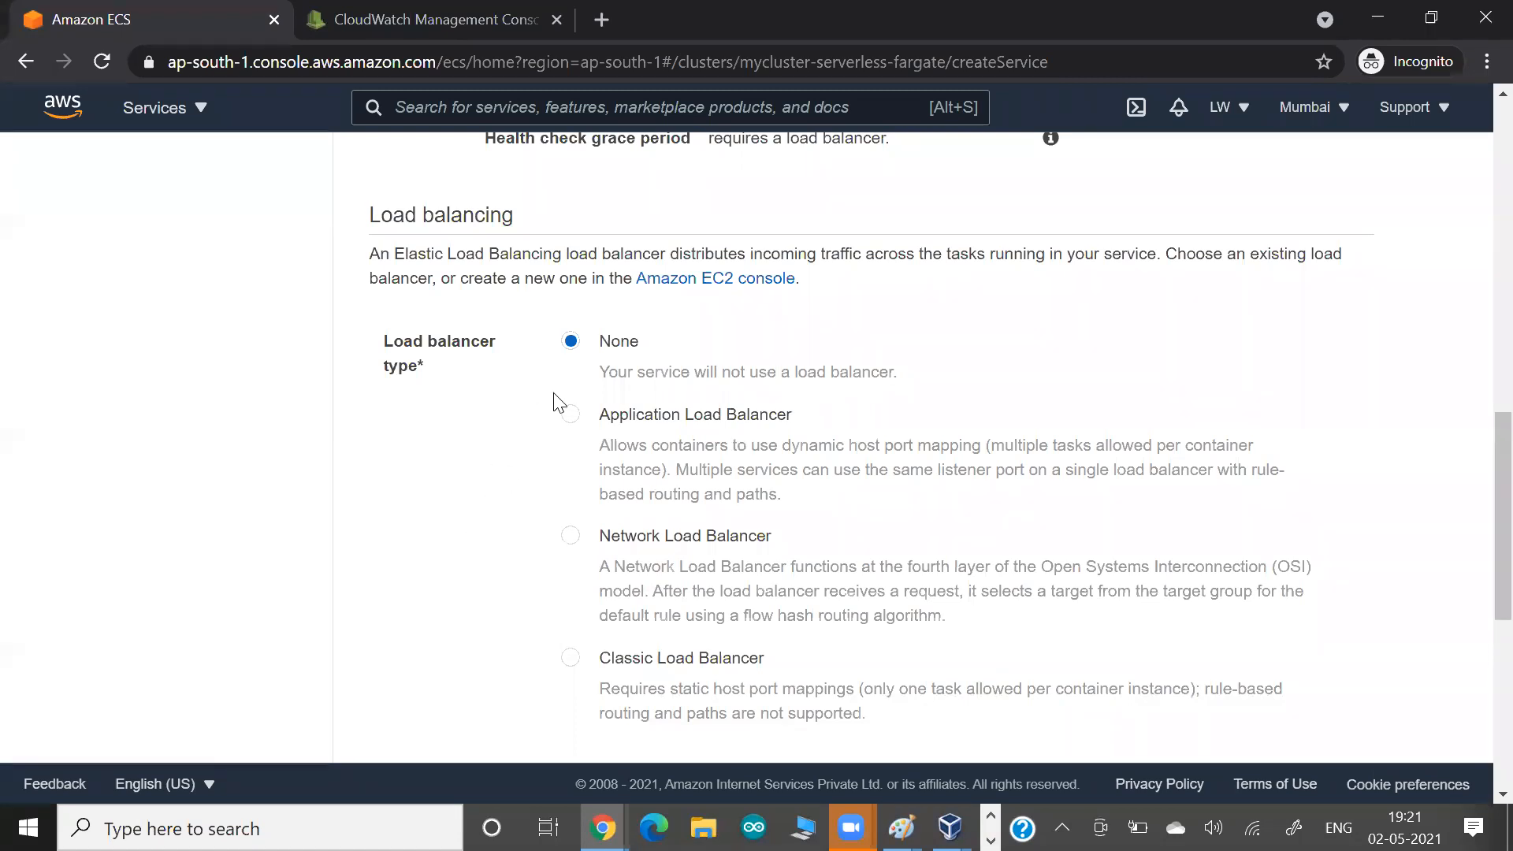
pyautogui.click(567, 415)
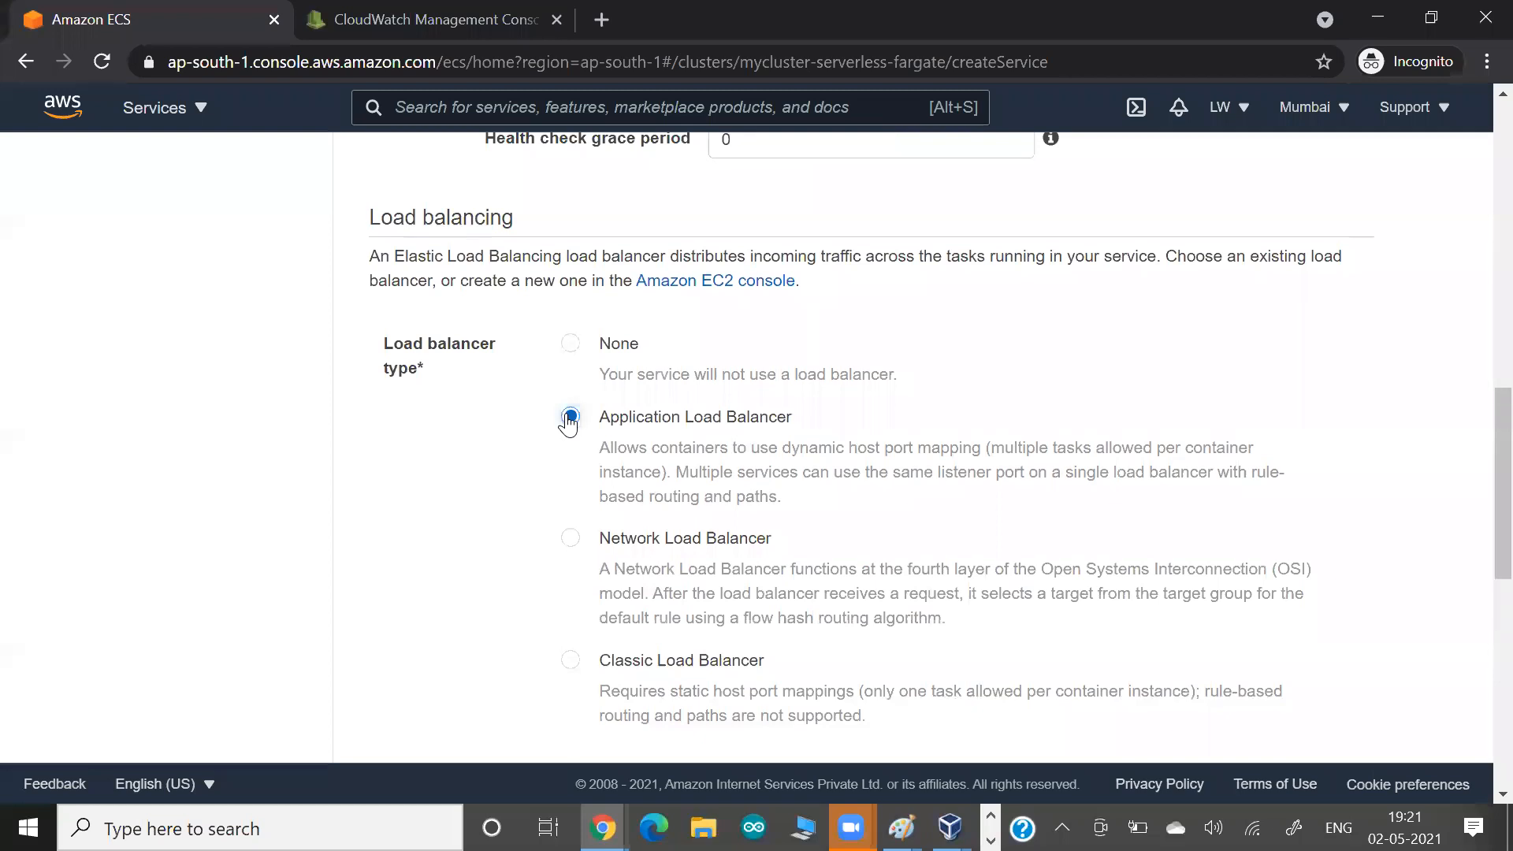
# View the load balancer names available for the service, keeping the current choice.
pyautogui.scroll(-5, 433, 480)
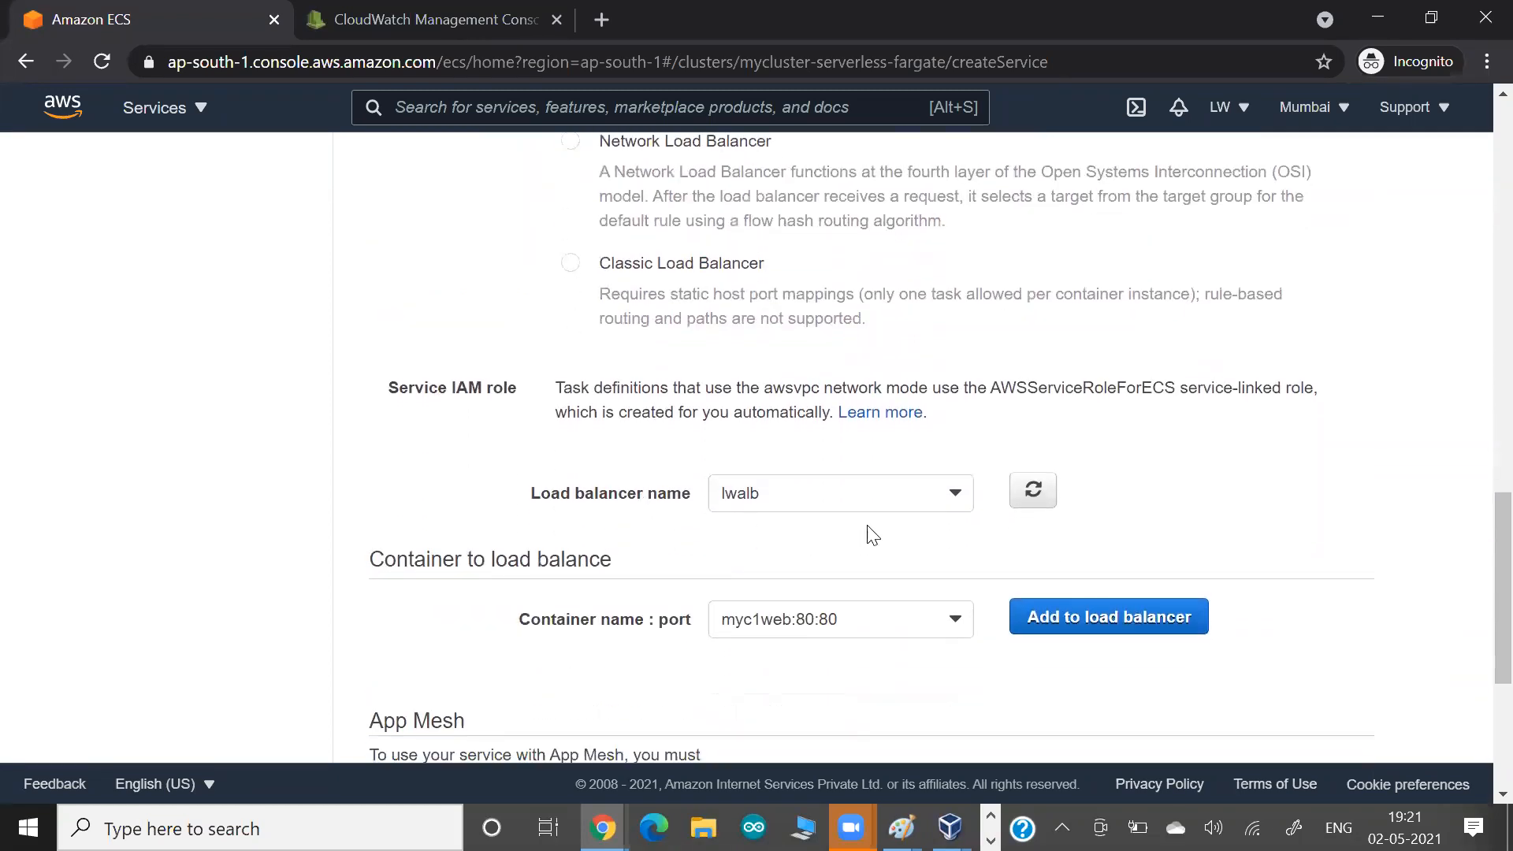
pyautogui.click(876, 502)
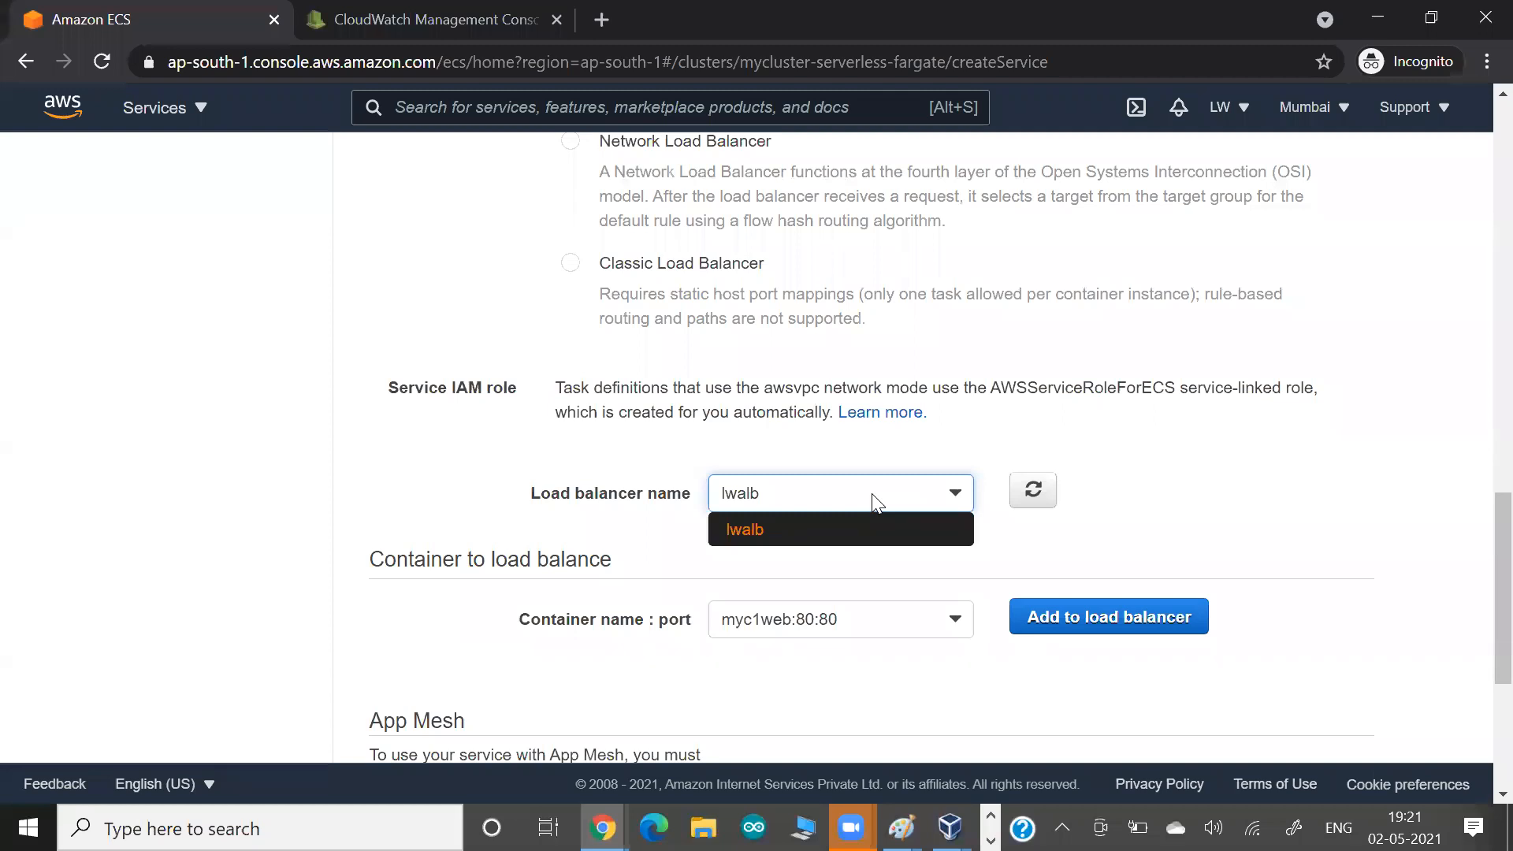
pyautogui.click(498, 451)
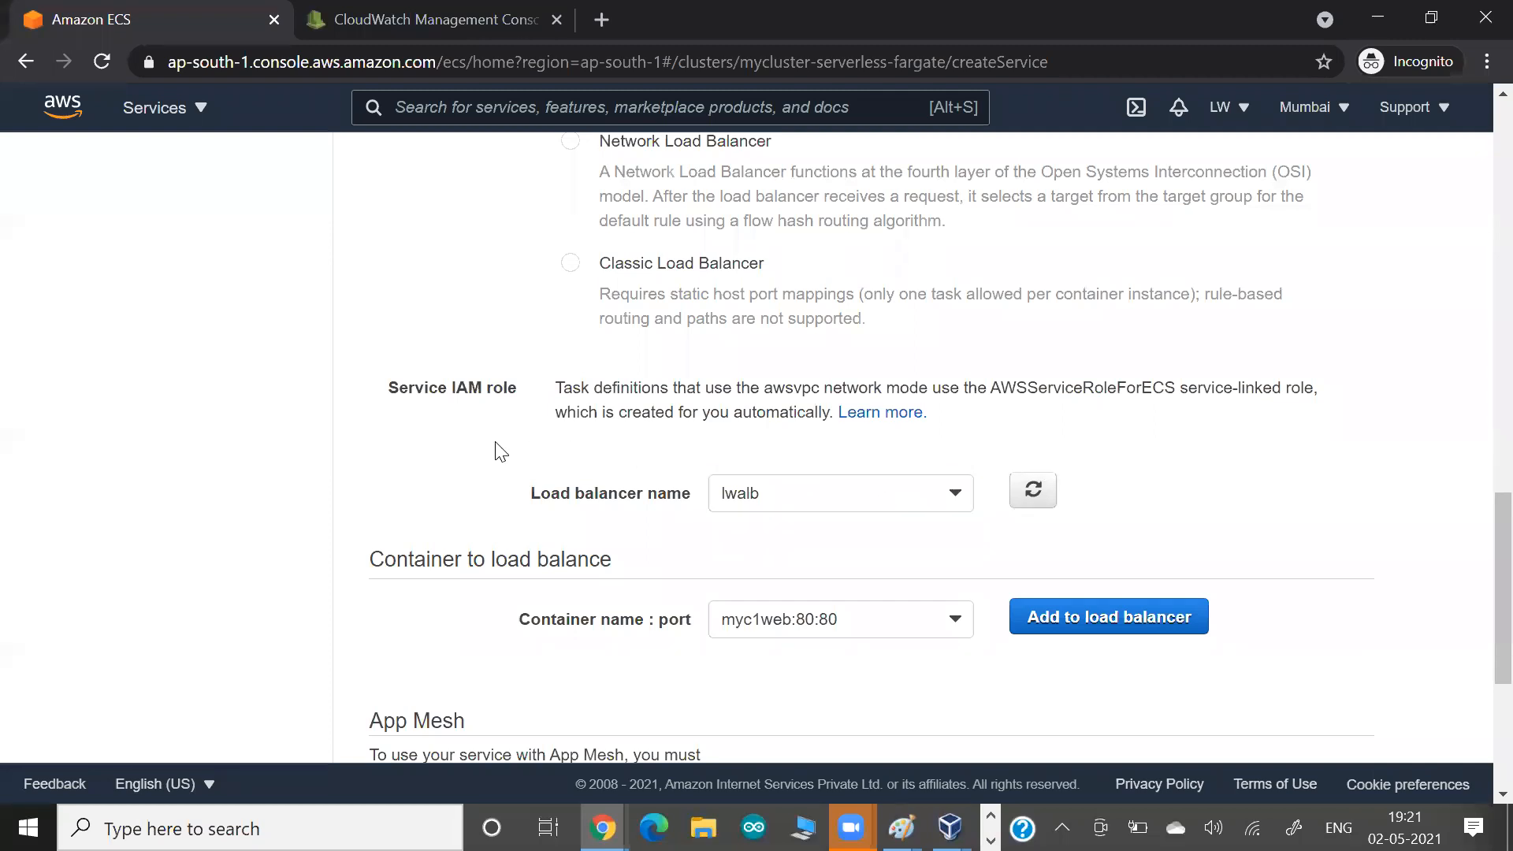
# Set the service's load balancer type to None and proceed to the review, leaving Service Auto Scaling unadjusted.
pyautogui.scroll(5, 498, 451)
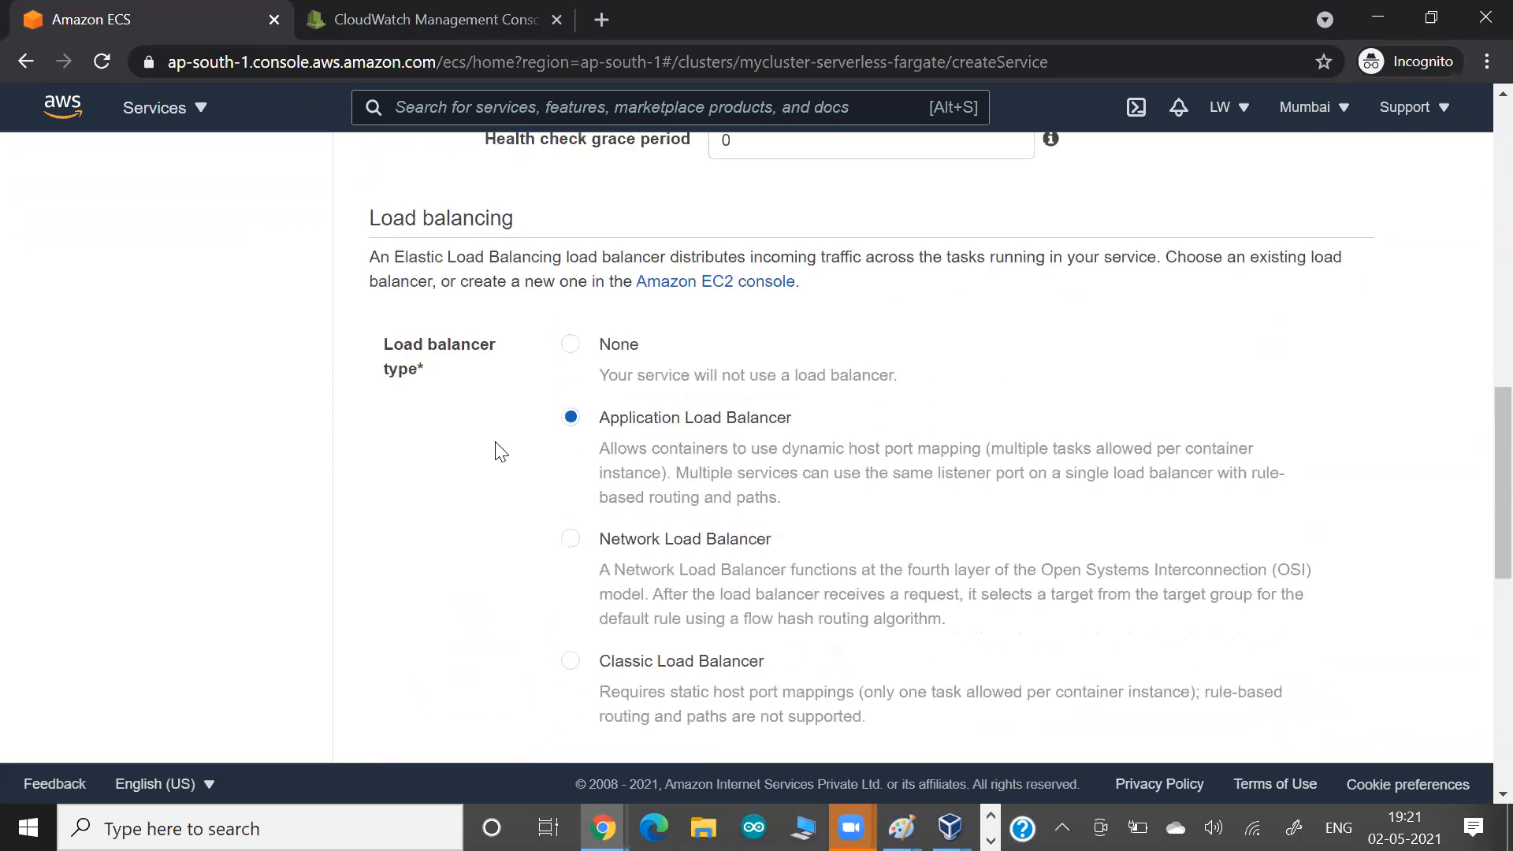
pyautogui.click(580, 368)
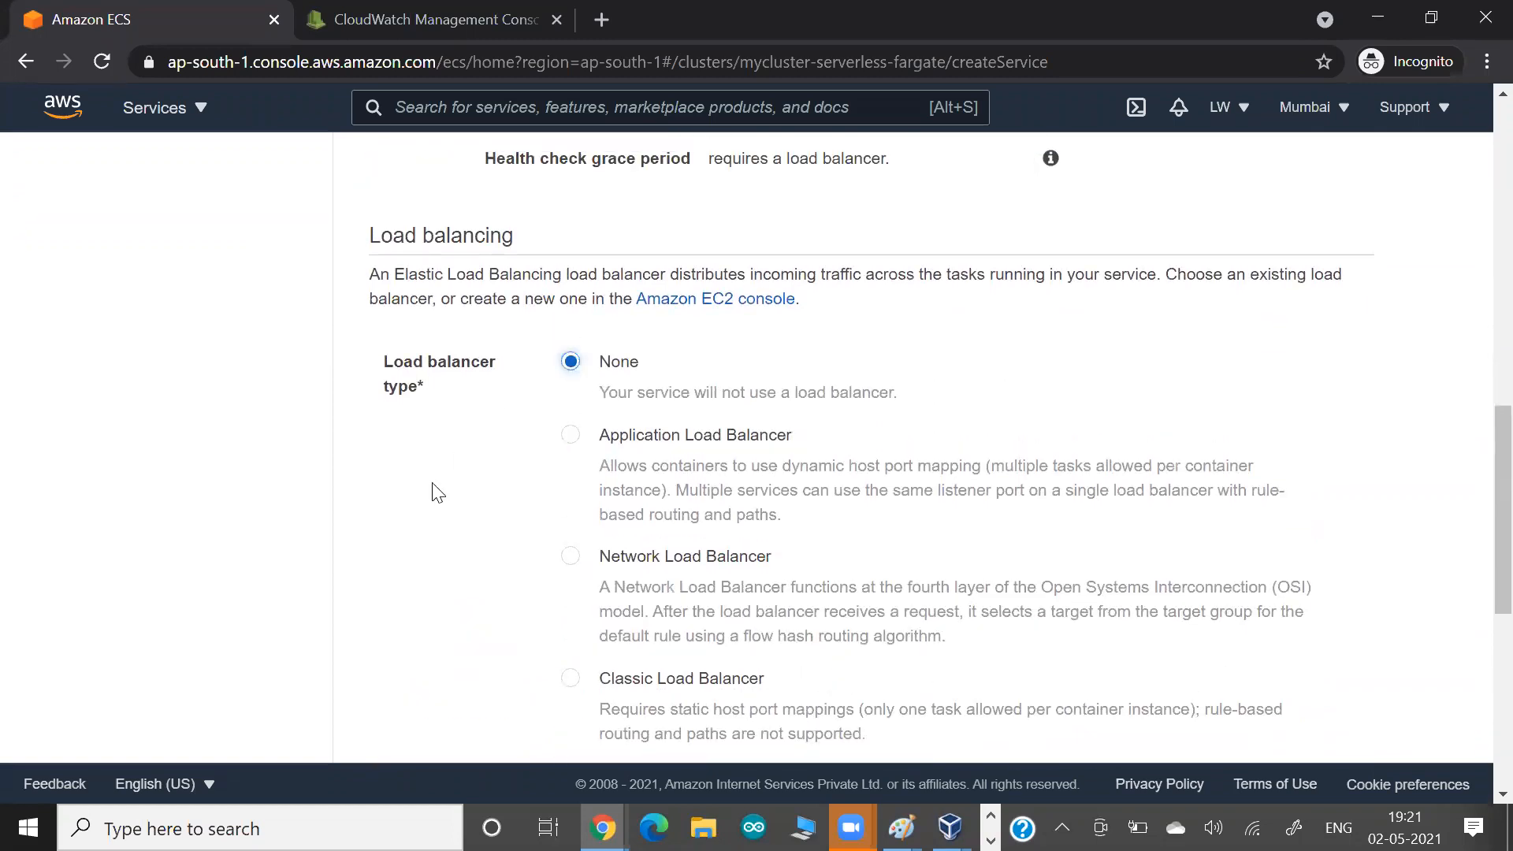
pyautogui.scroll(-2, 439, 493)
pyautogui.scroll(-5, 438, 493)
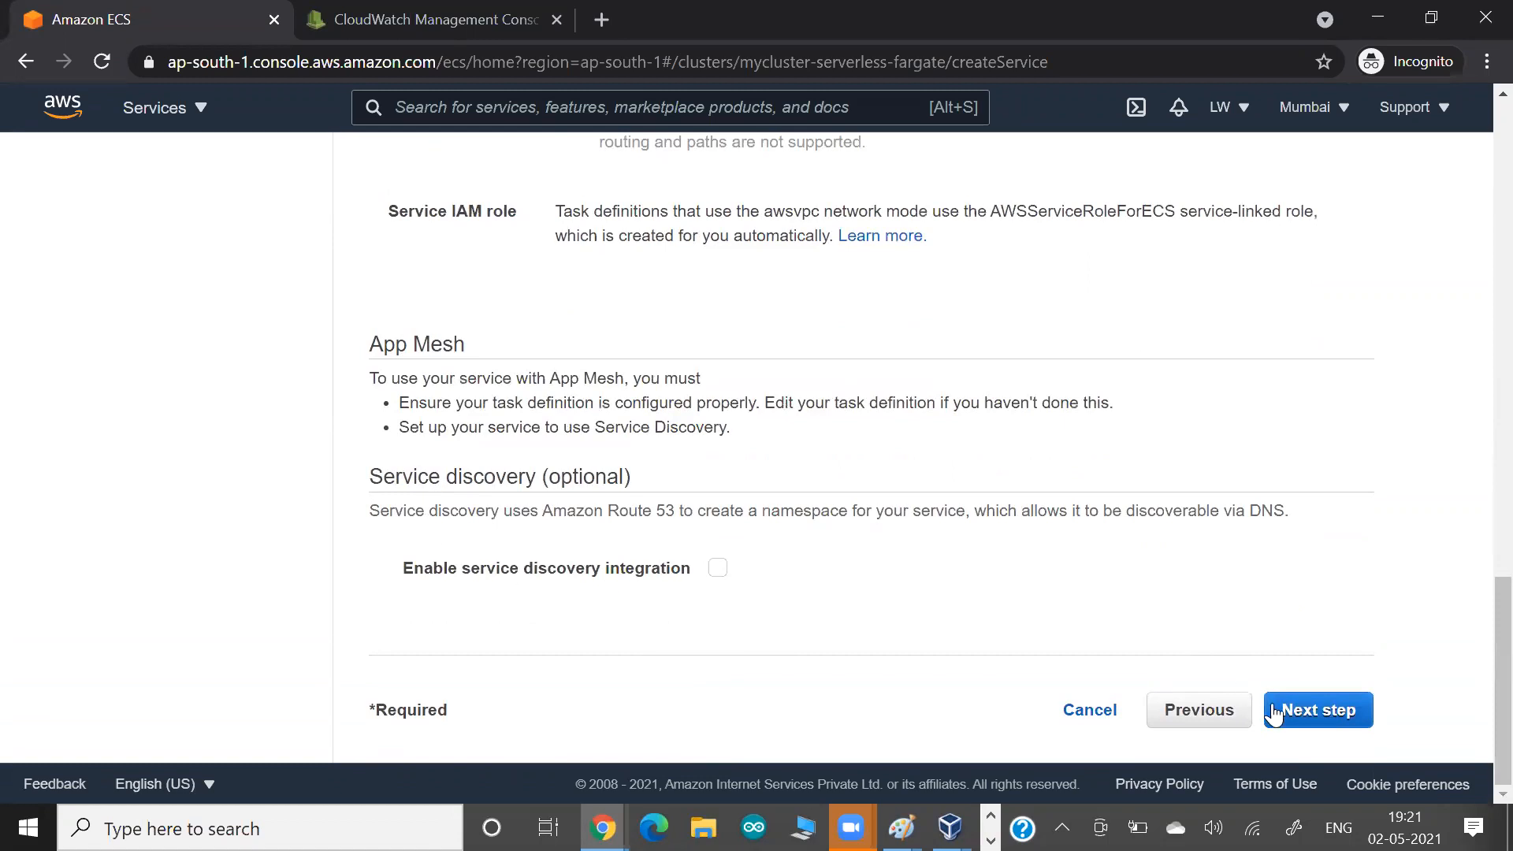
pyautogui.click(1297, 720)
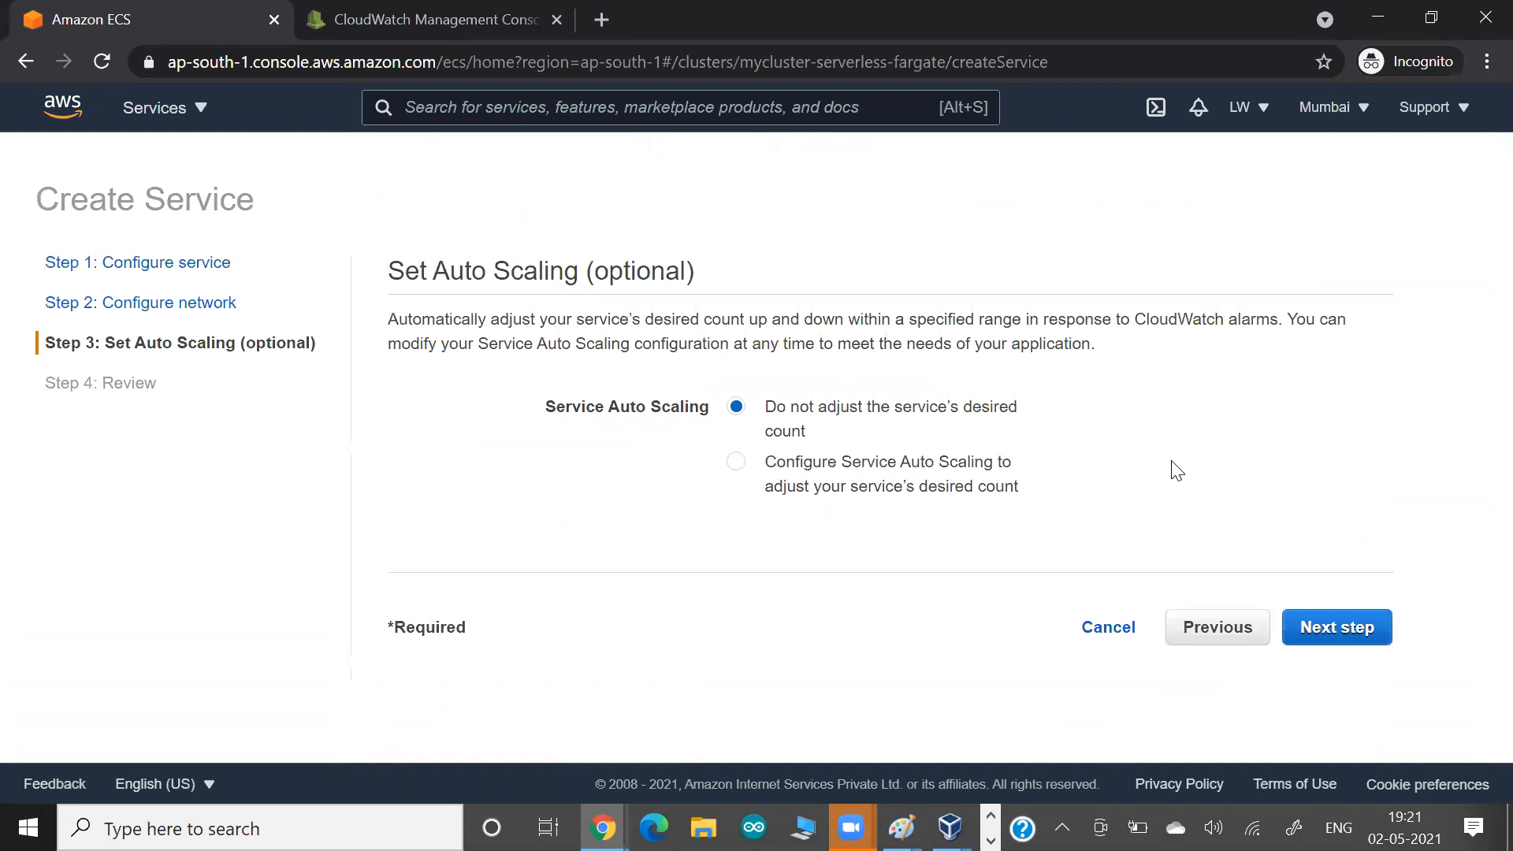
pyautogui.click(1315, 630)
# Review the task definition, service name, number of tasks and network settings, and create the service myservice-for-fargate.
pyautogui.scroll(-3, 1023, 597)
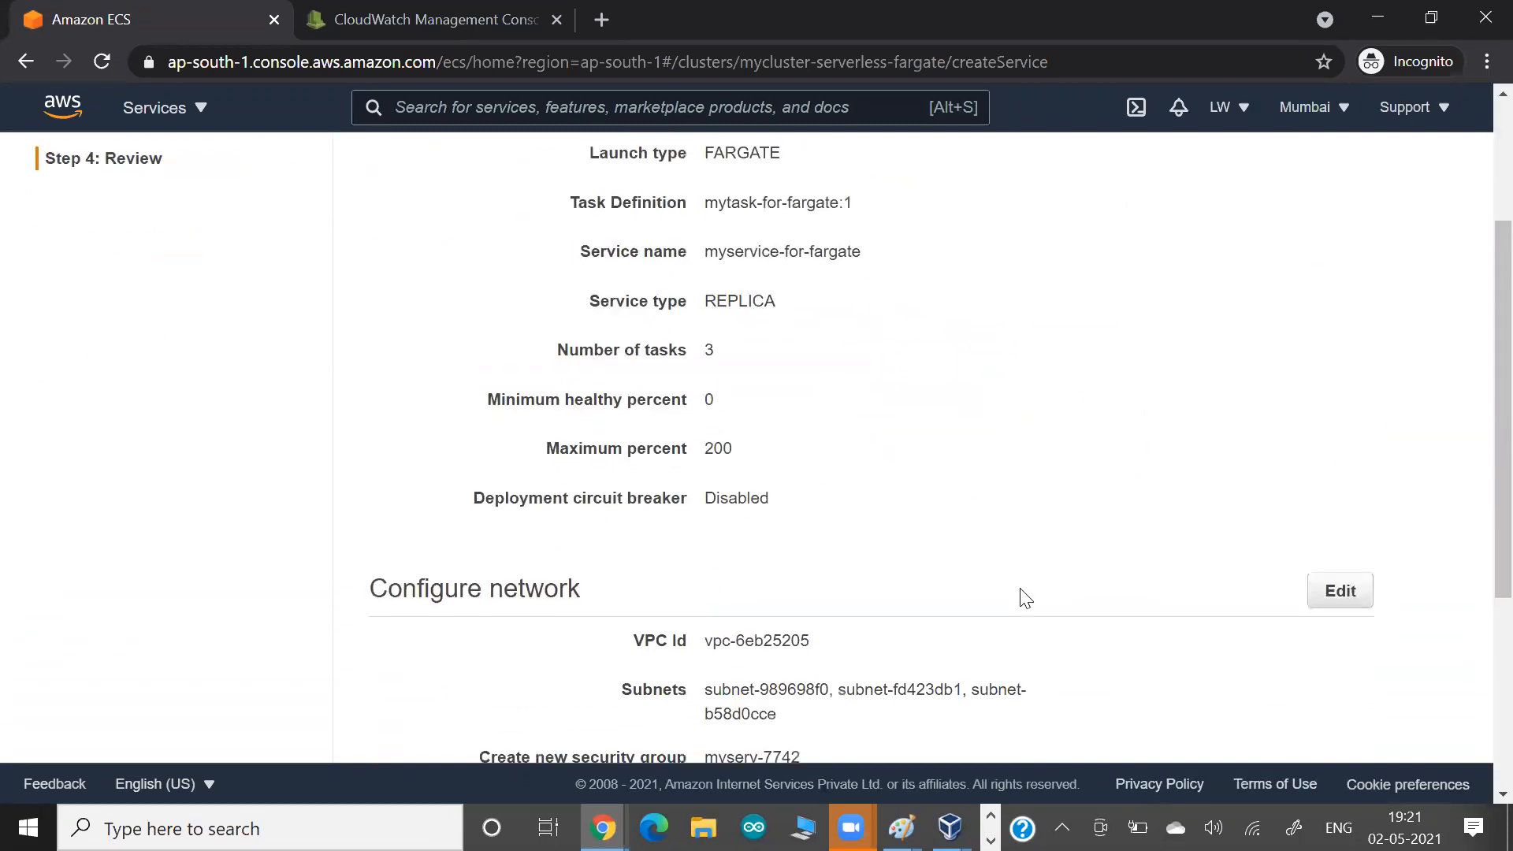
pyautogui.scroll(-5, 1024, 597)
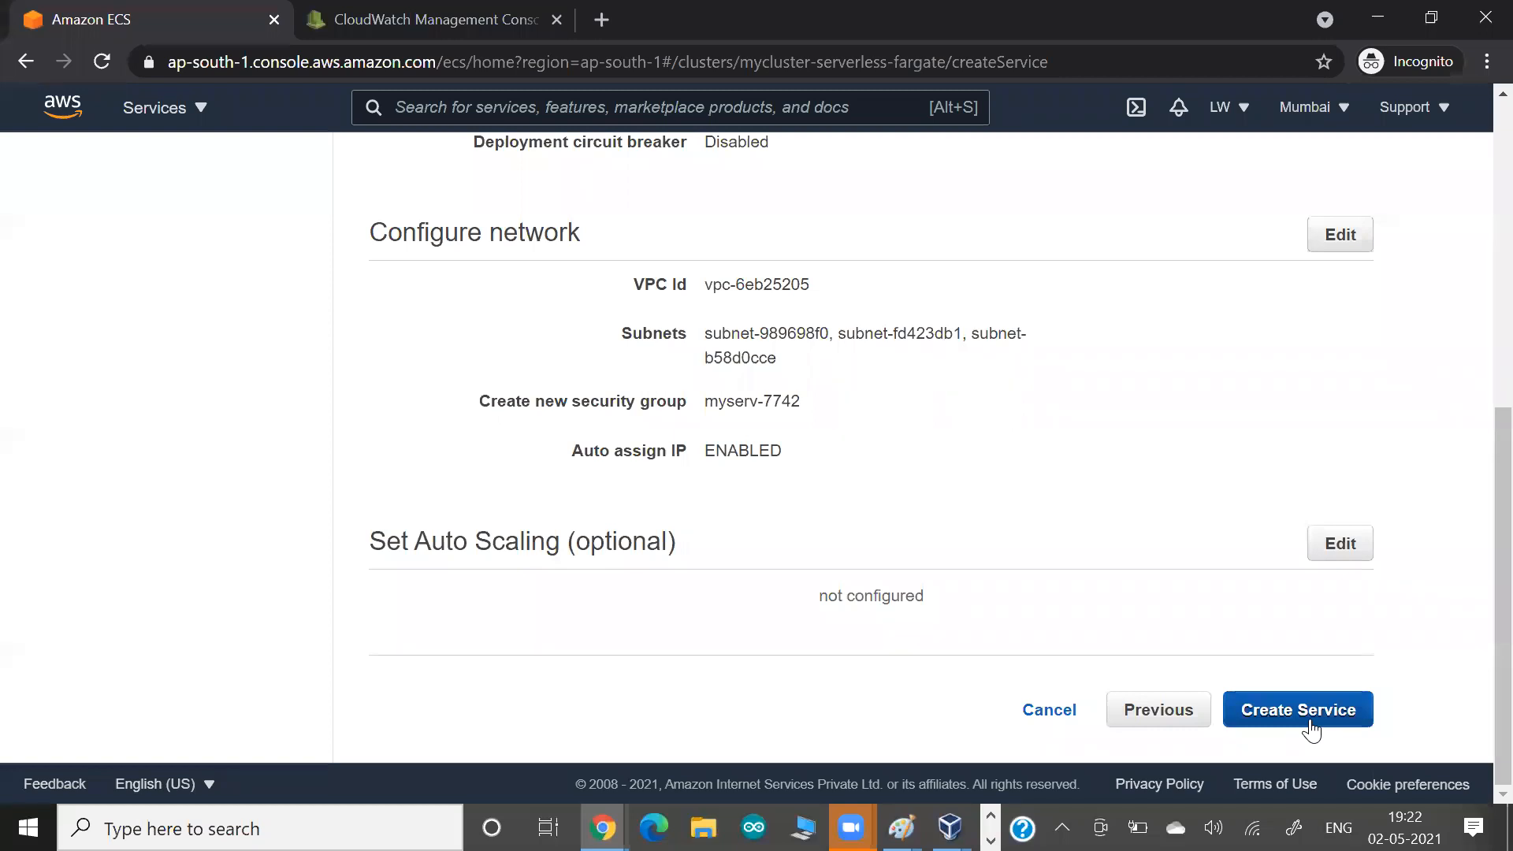
pyautogui.scroll(4, 971, 411)
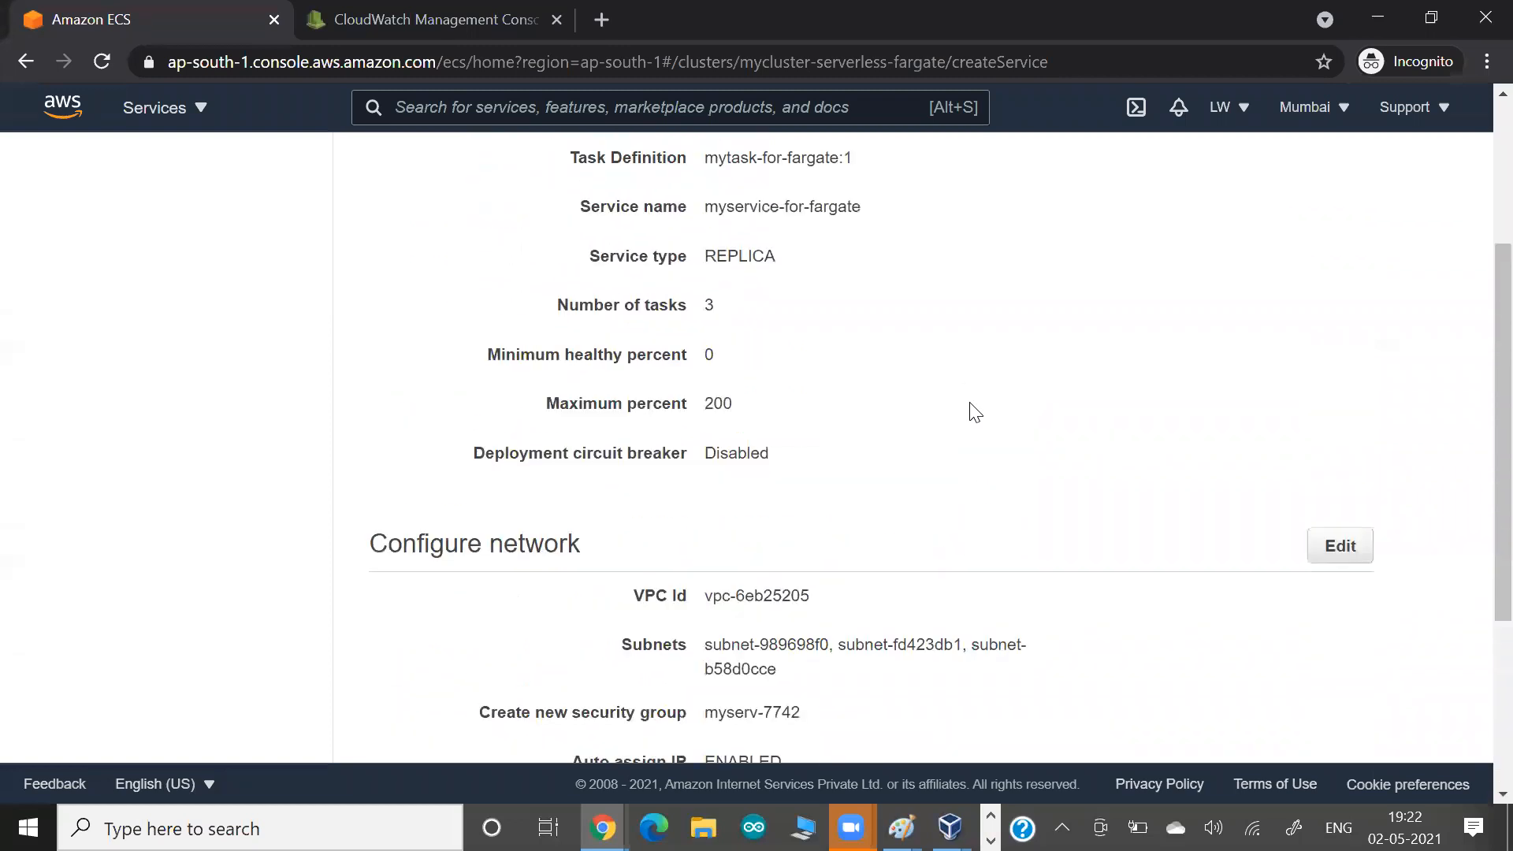
pyautogui.scroll(3, 971, 411)
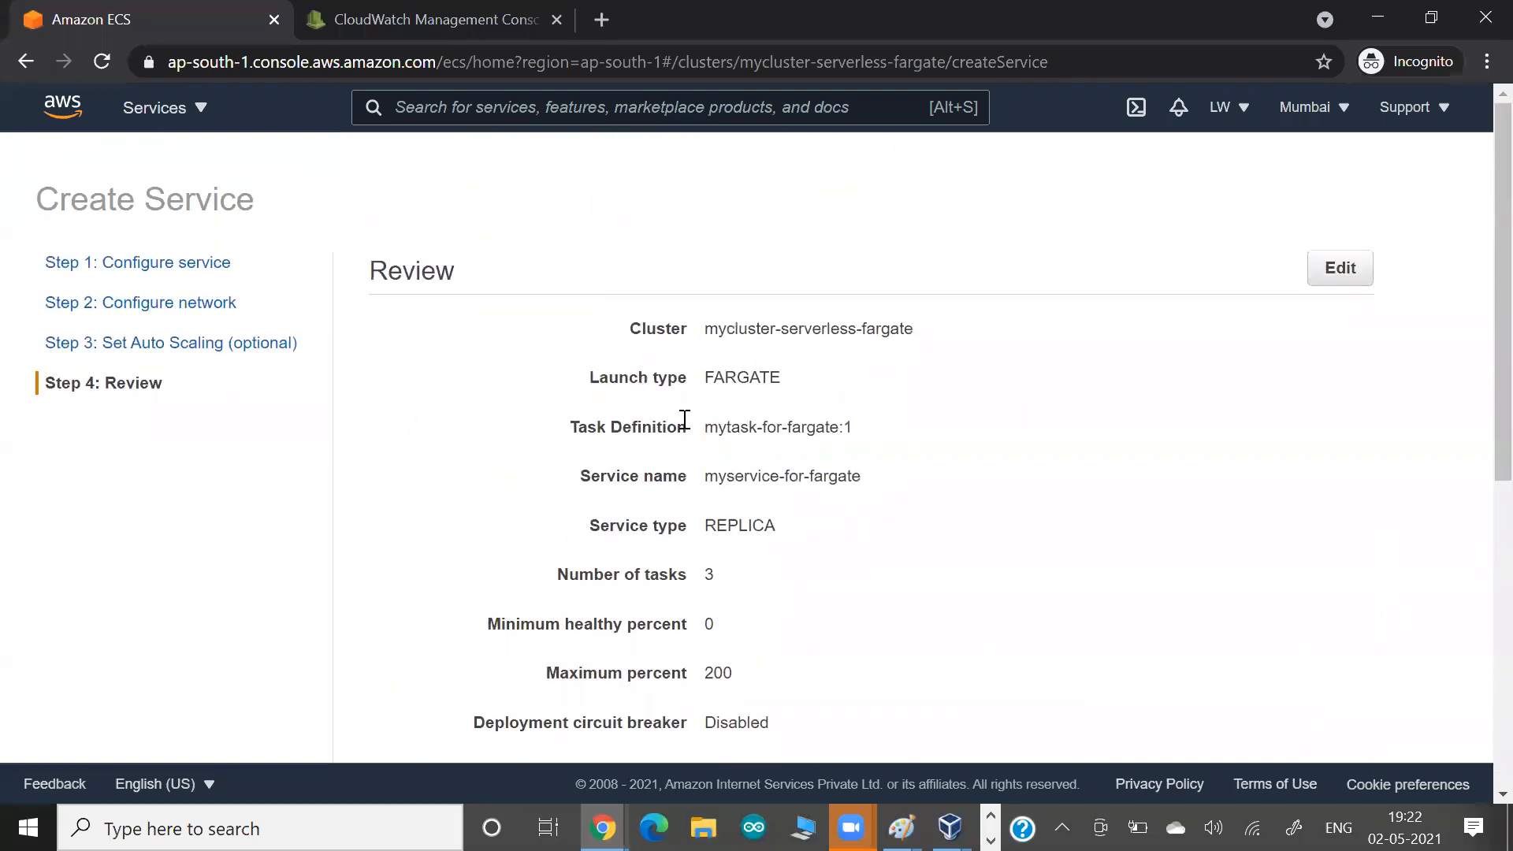
pyautogui.moveTo(698, 426); pyautogui.dragTo(928, 463)
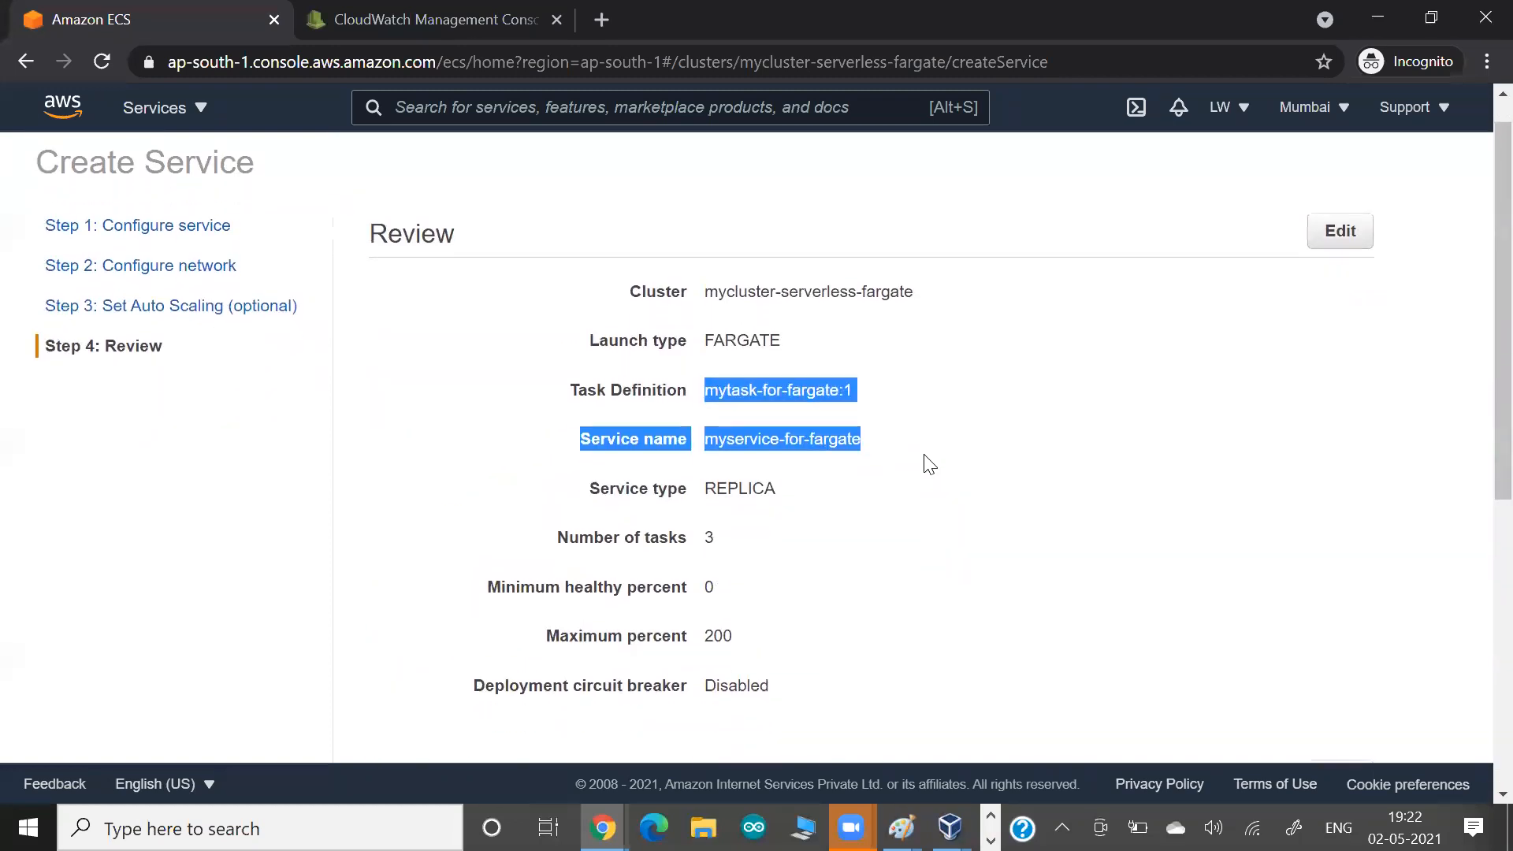
pyautogui.scroll(-3, 925, 463)
pyautogui.moveTo(662, 339); pyautogui.dragTo(747, 341)
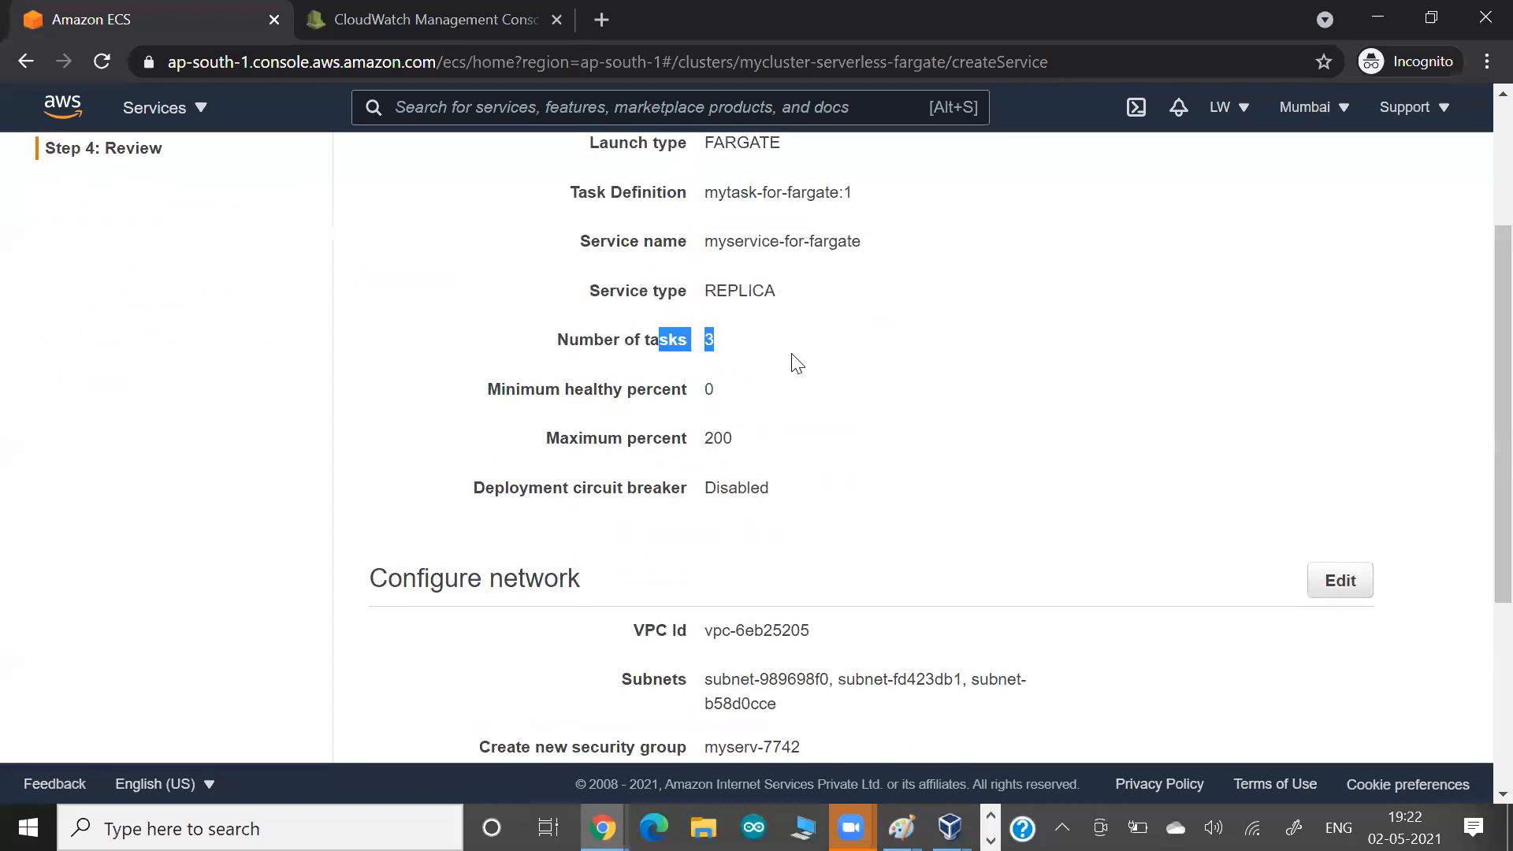
pyautogui.scroll(-5, 793, 362)
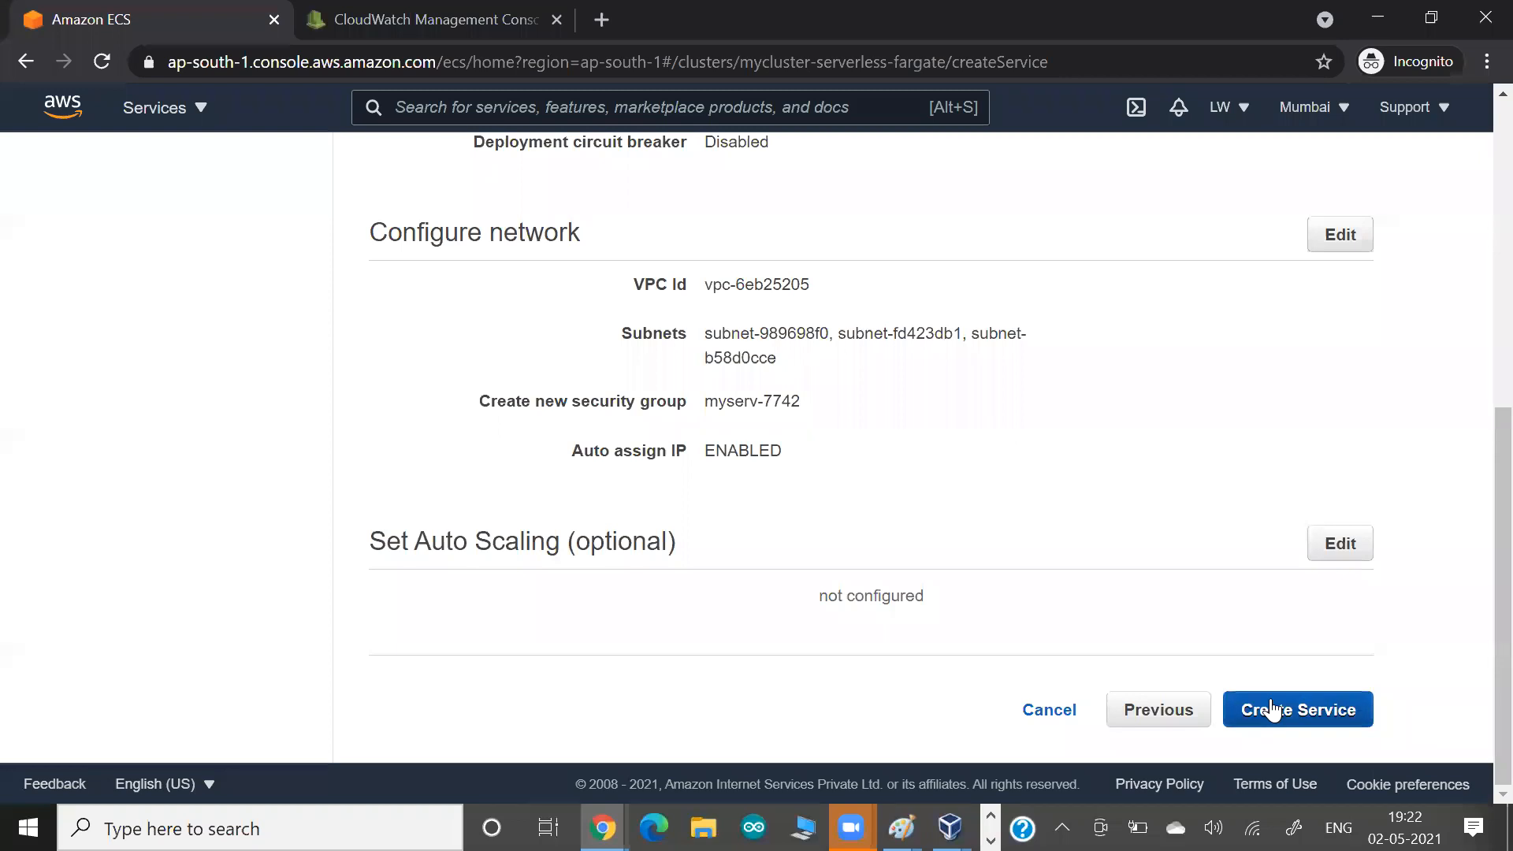
pyautogui.click(1270, 706)
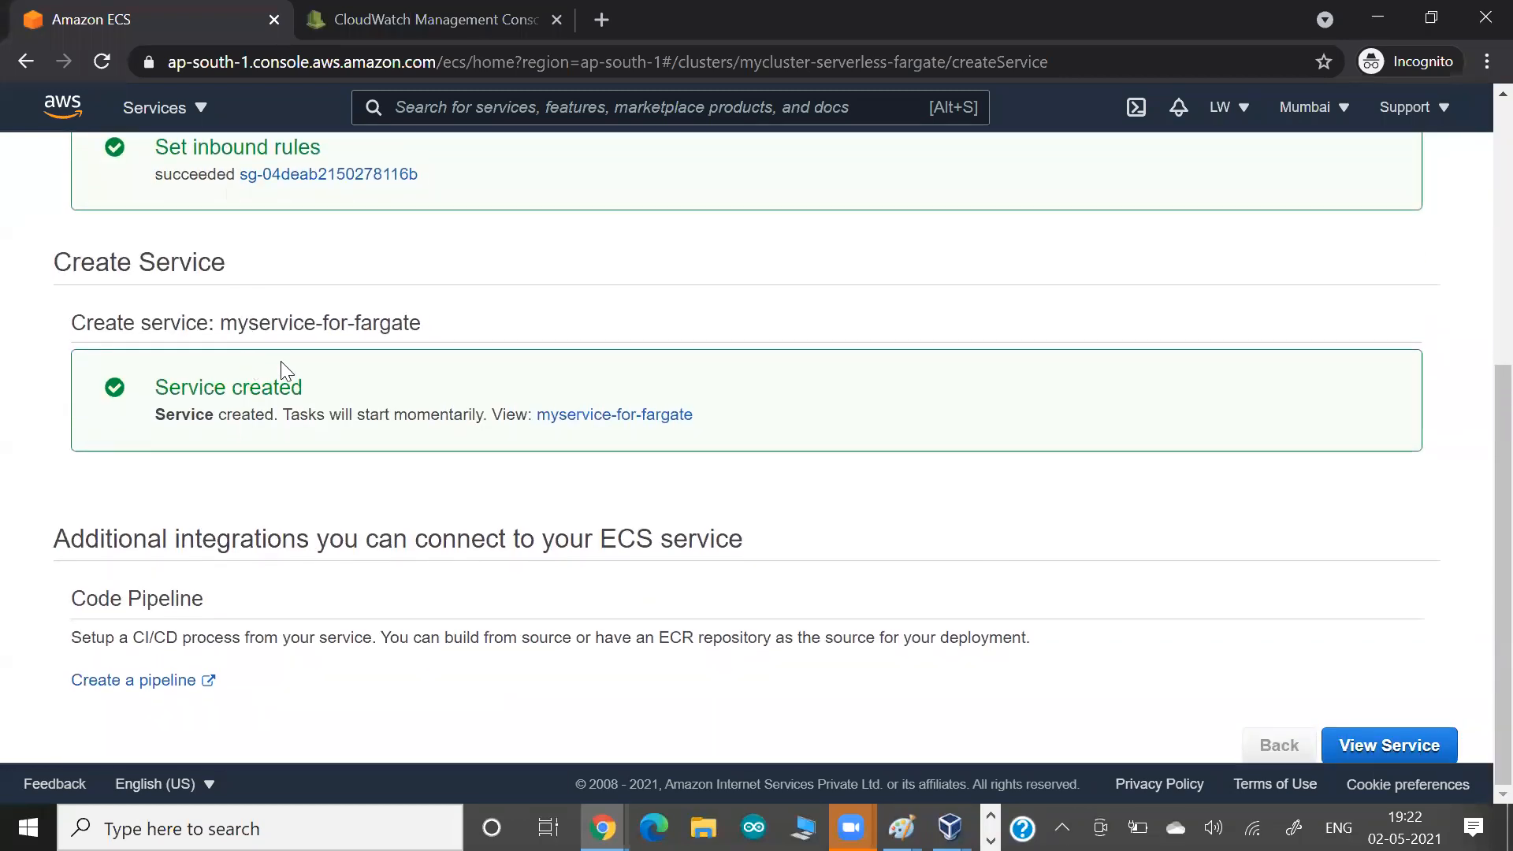
# View the new service's page and check its task list and desired count.
pyautogui.click(1354, 739)
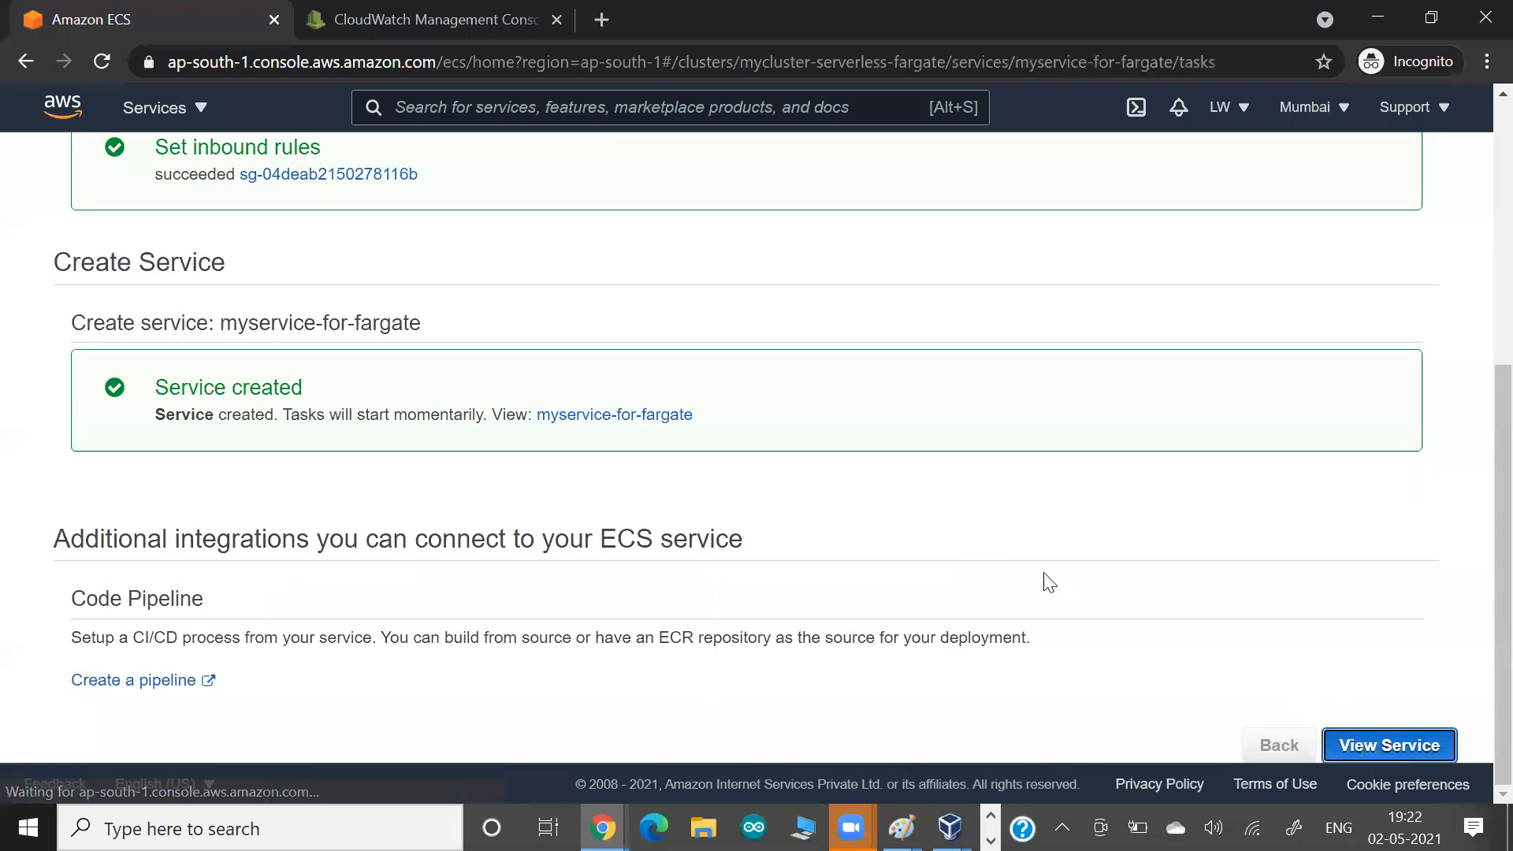
pyautogui.scroll(-2, 1044, 581)
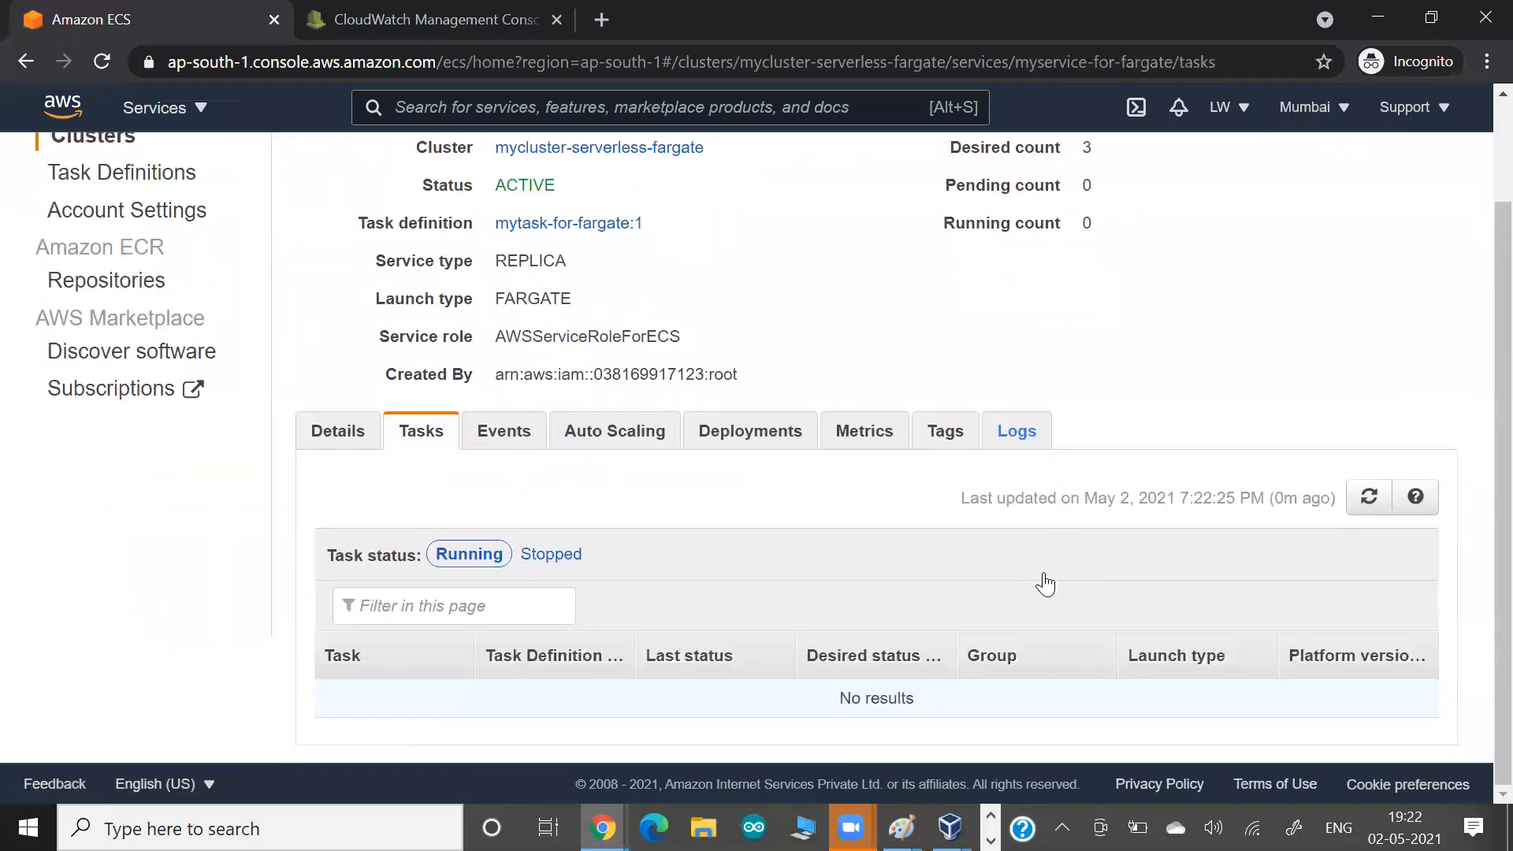
pyautogui.scroll(2, 1044, 581)
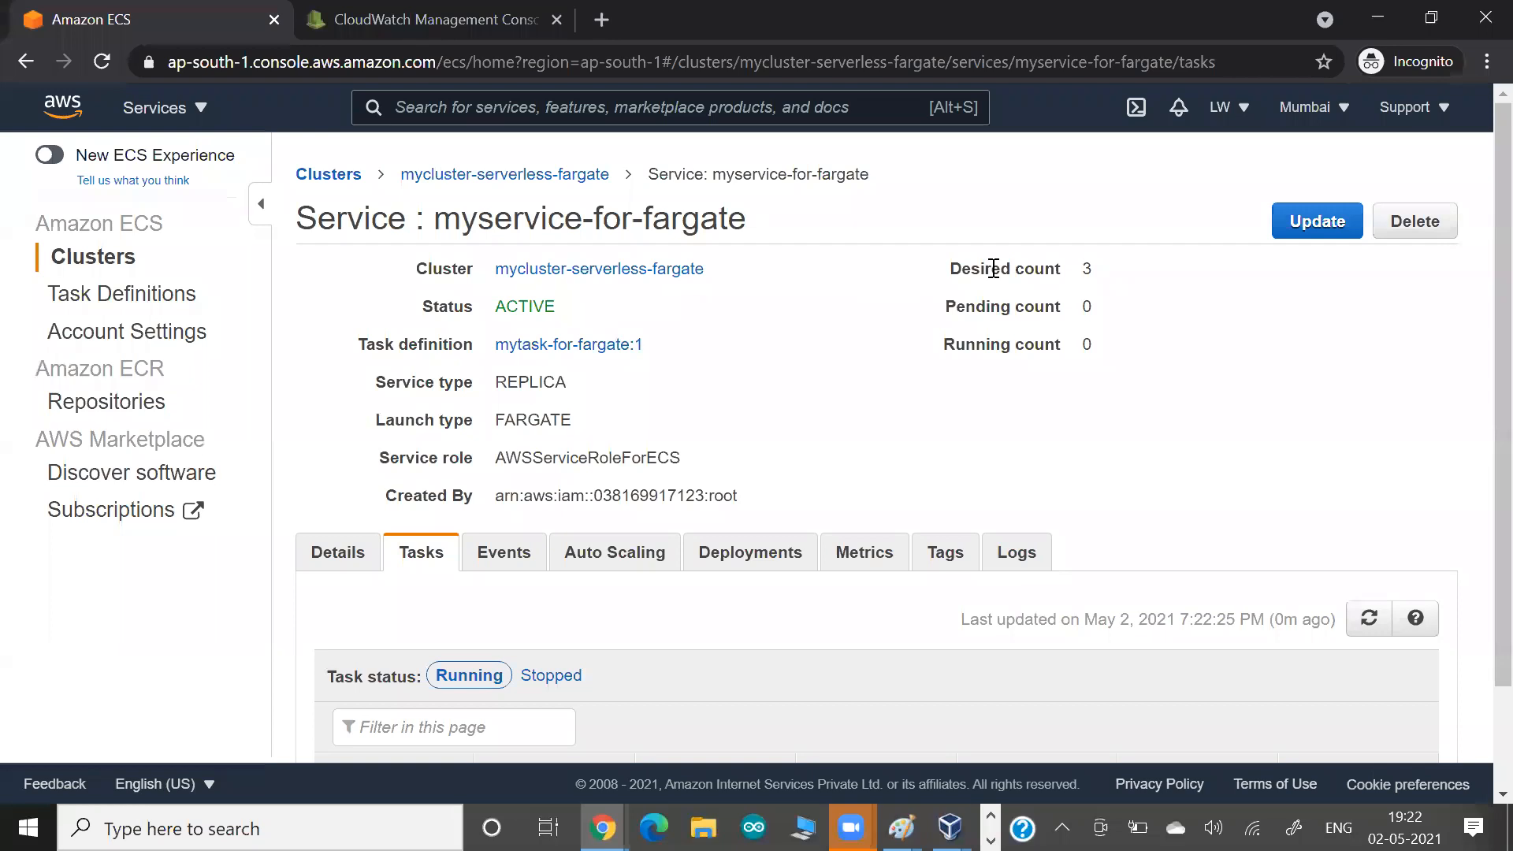
pyautogui.moveTo(993, 269); pyautogui.dragTo(1127, 284)
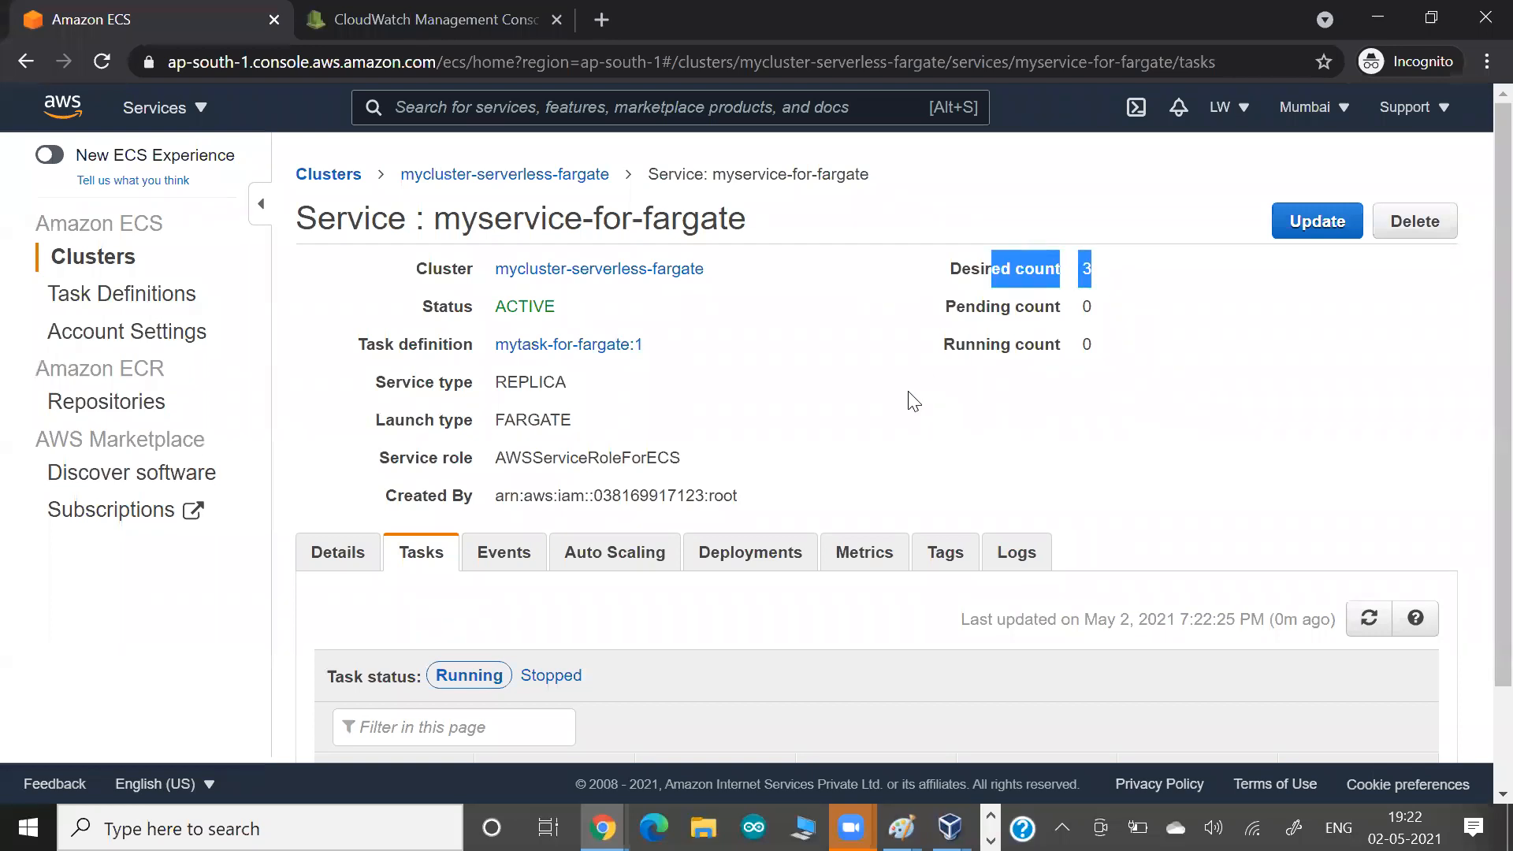
# Display the tasks of mycluster-serverless-fargate and refresh the list to follow their last status.
pyautogui.click(454, 178)
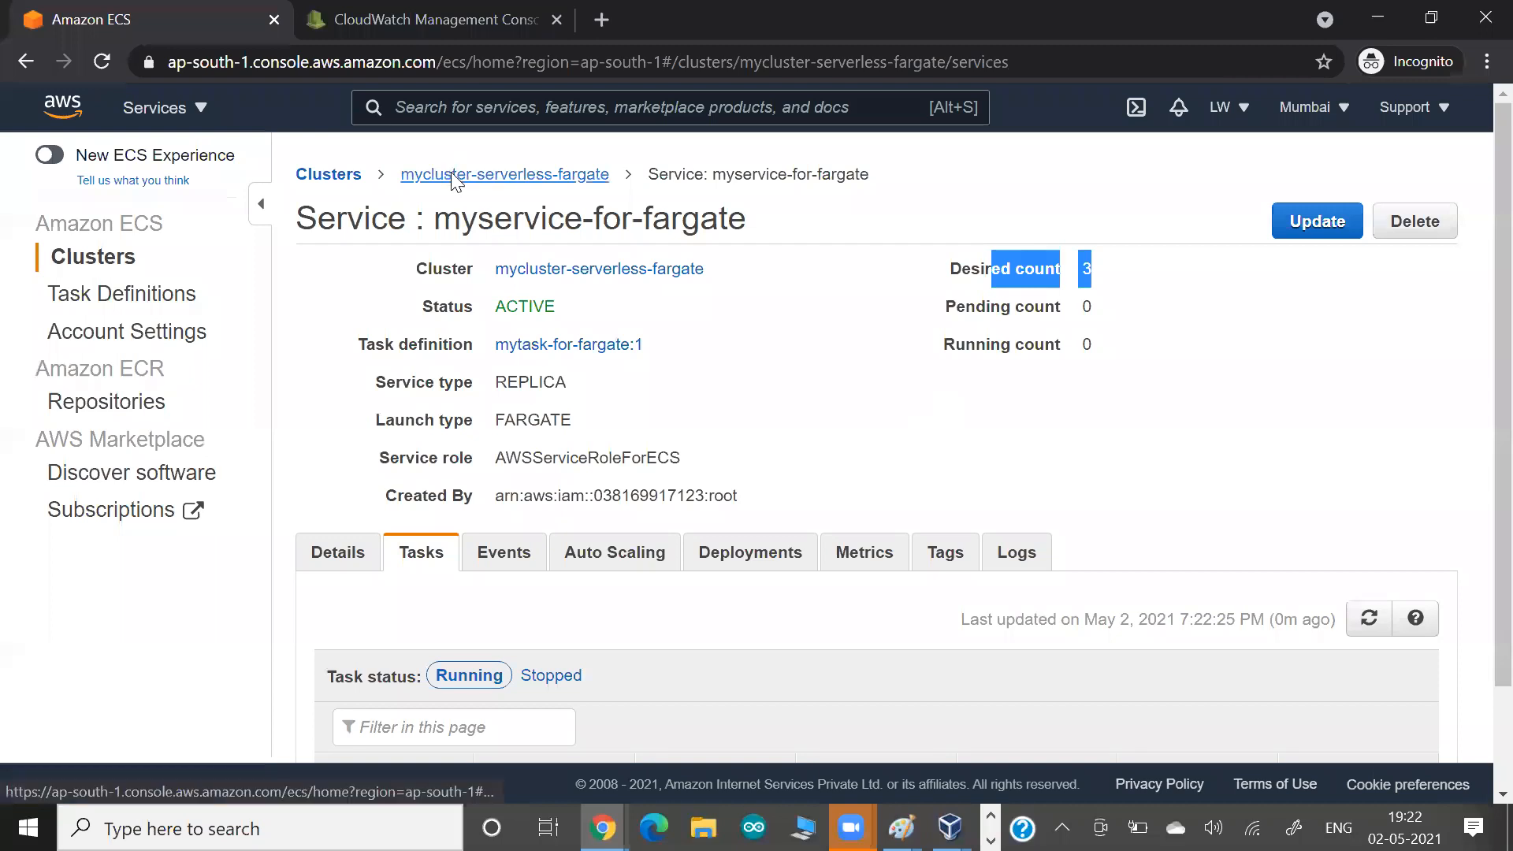
pyautogui.scroll(-3, 383, 385)
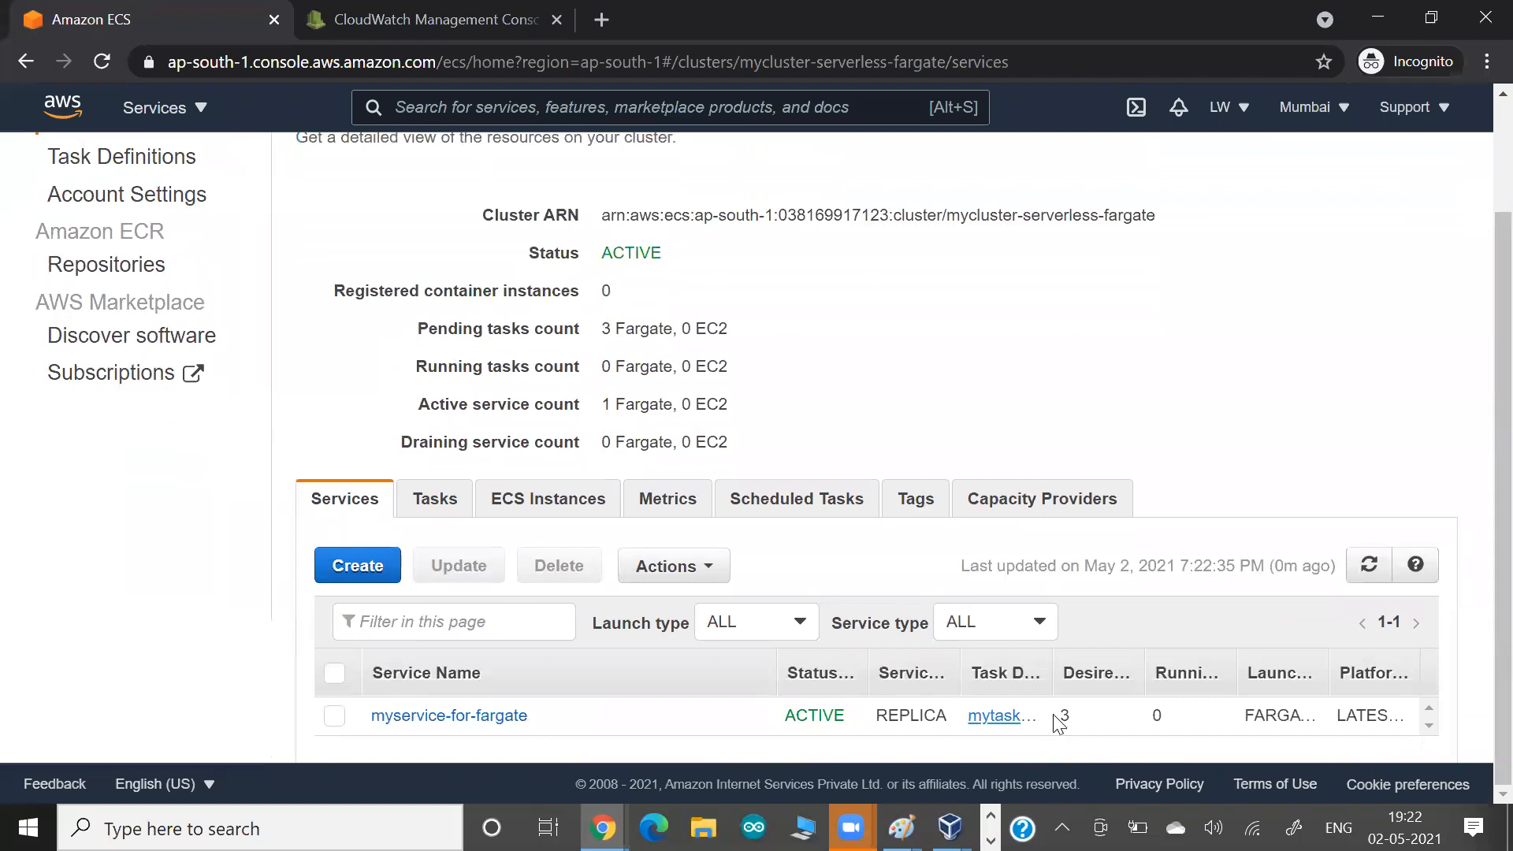
pyautogui.click(440, 516)
pyautogui.scroll(-2, 440, 499)
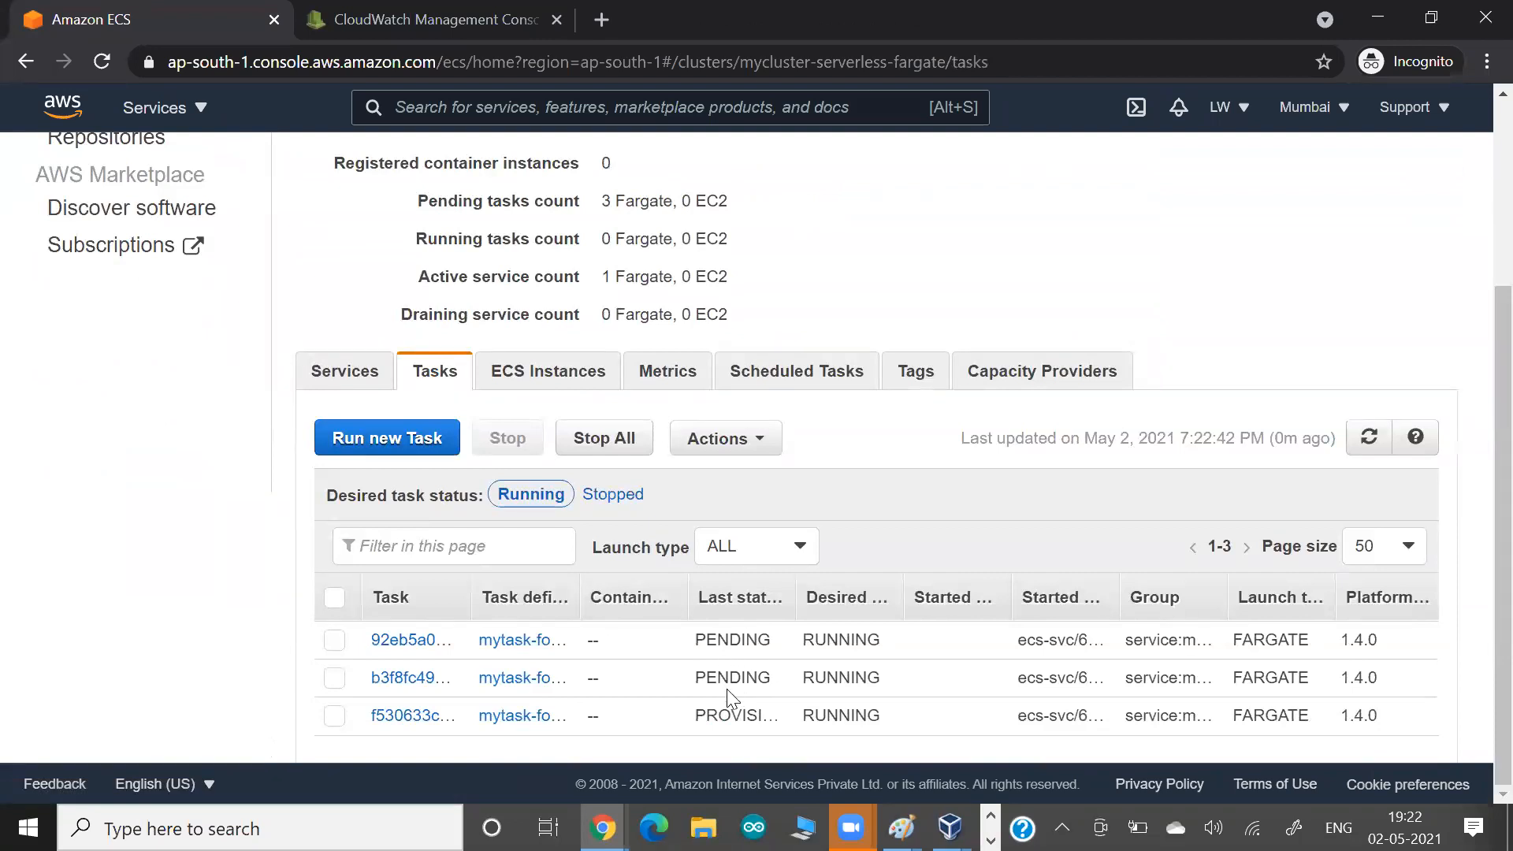
pyautogui.moveTo(706, 714); pyautogui.dragTo(741, 640)
pyautogui.click(1362, 455)
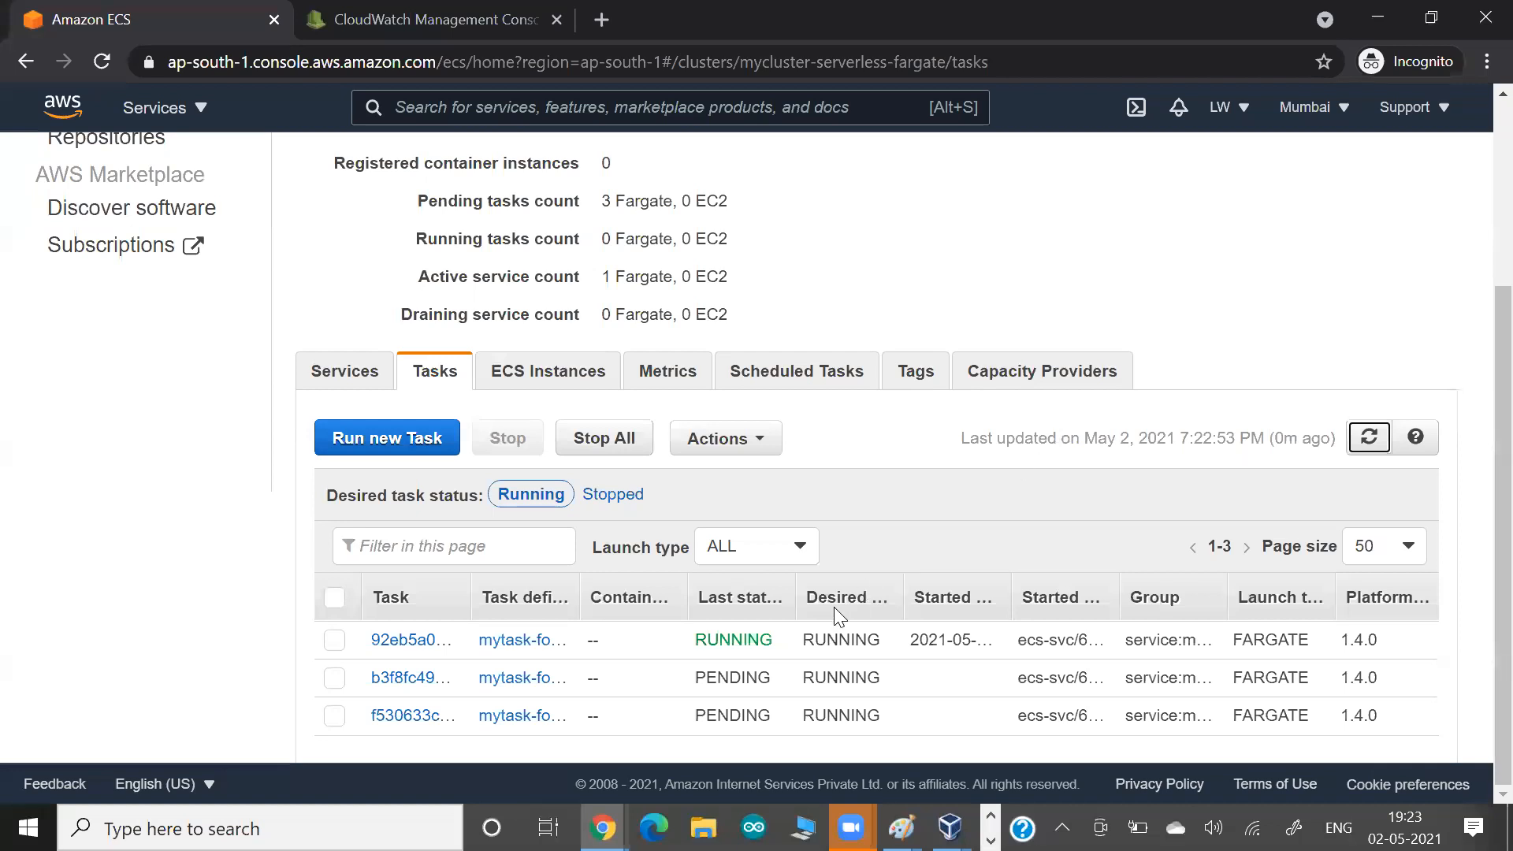
pyautogui.click(1369, 445)
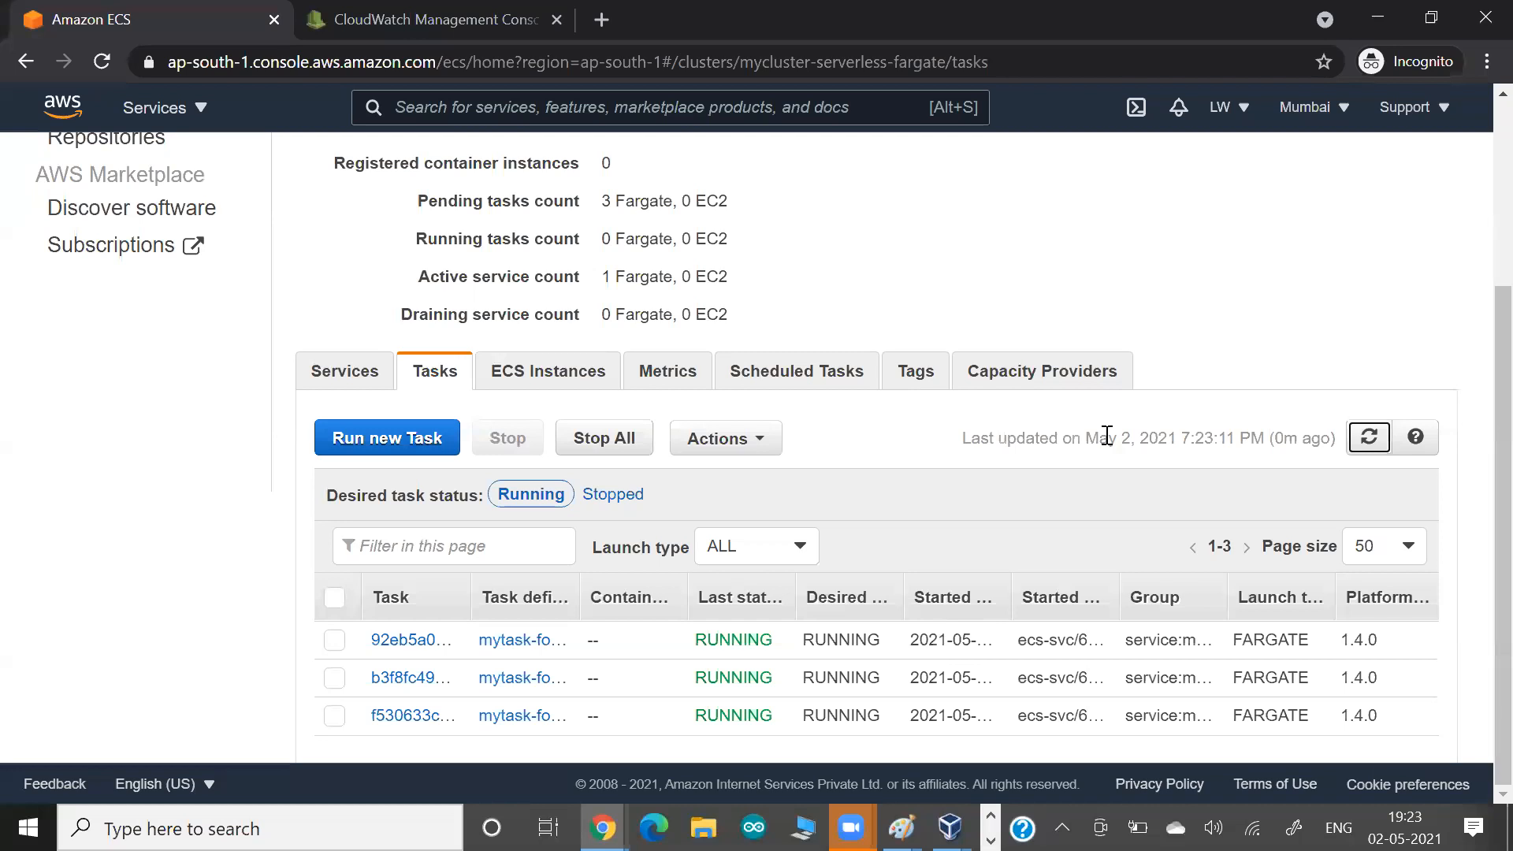
# Examine the cluster's pending task and active service counts and return to its list of services.
pyautogui.scroll(3, 1099, 433)
pyautogui.scroll(-1, 996, 424)
pyautogui.scroll(-1, 996, 424)
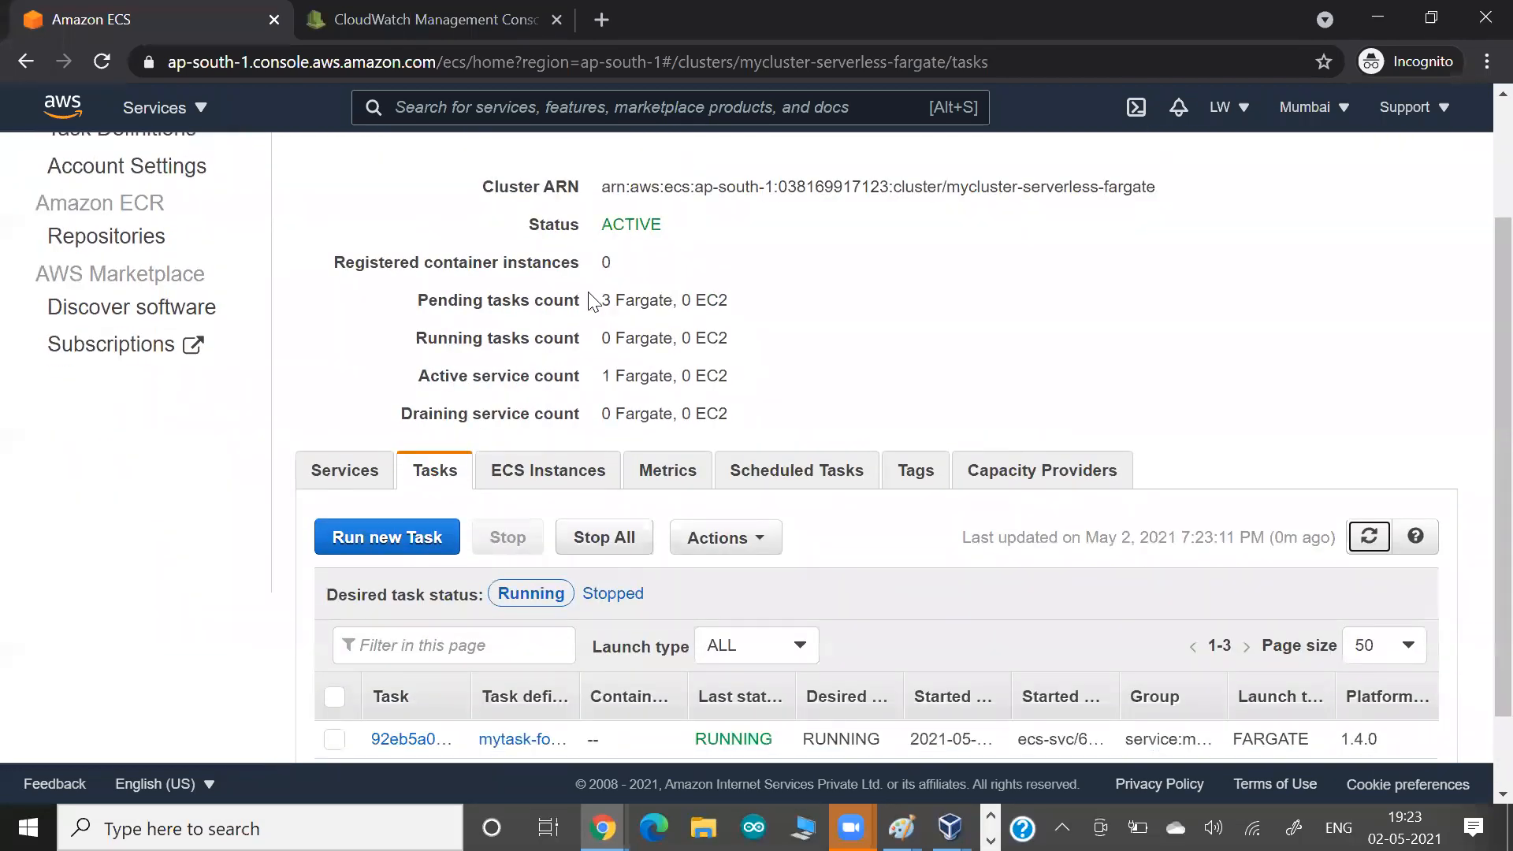
pyautogui.moveTo(600, 300); pyautogui.dragTo(666, 303)
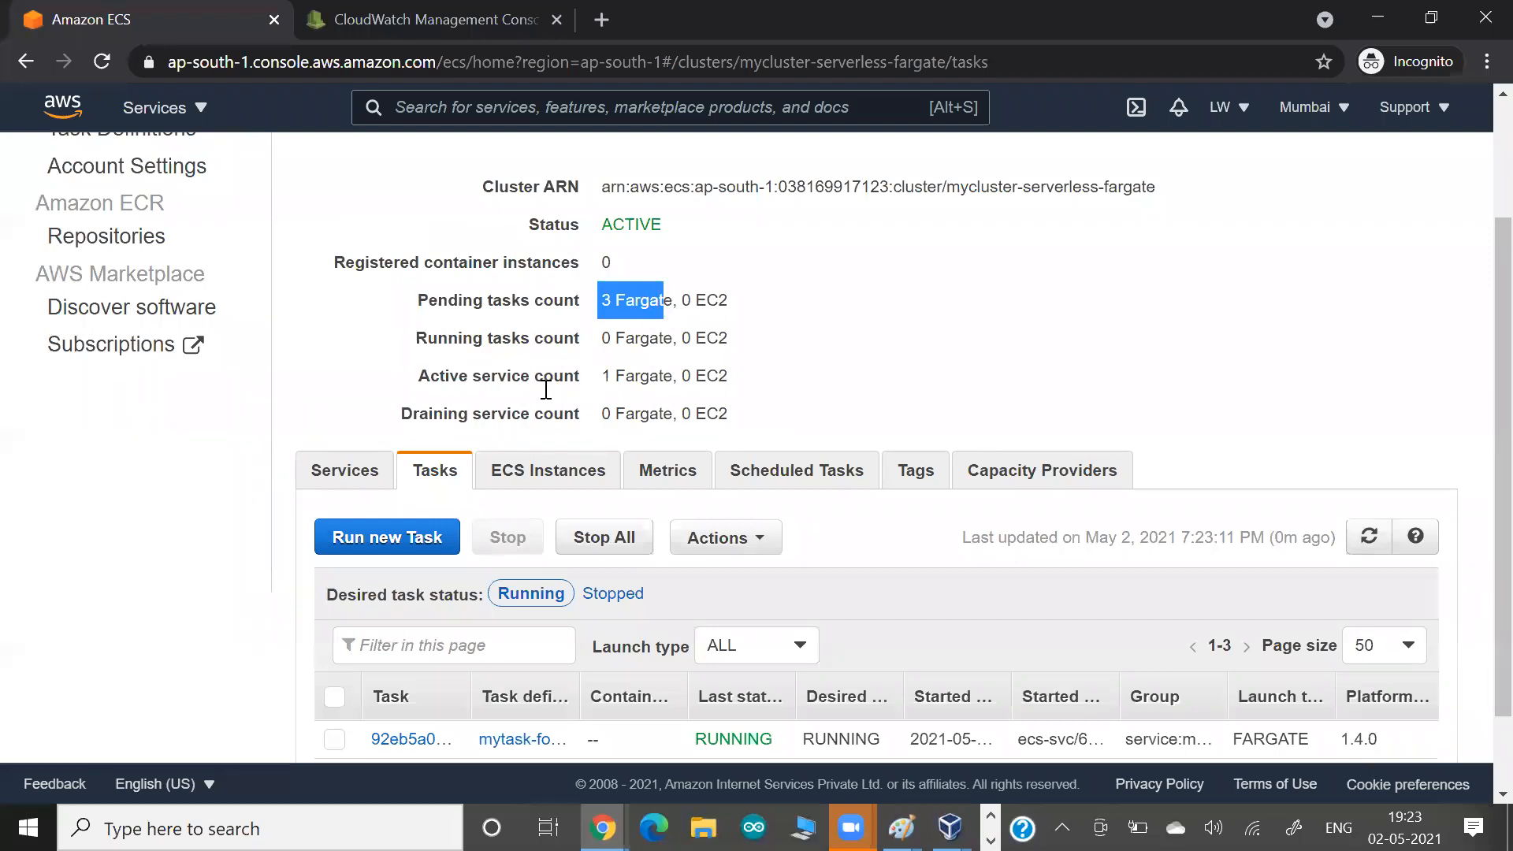
pyautogui.moveTo(544, 385); pyautogui.dragTo(612, 389)
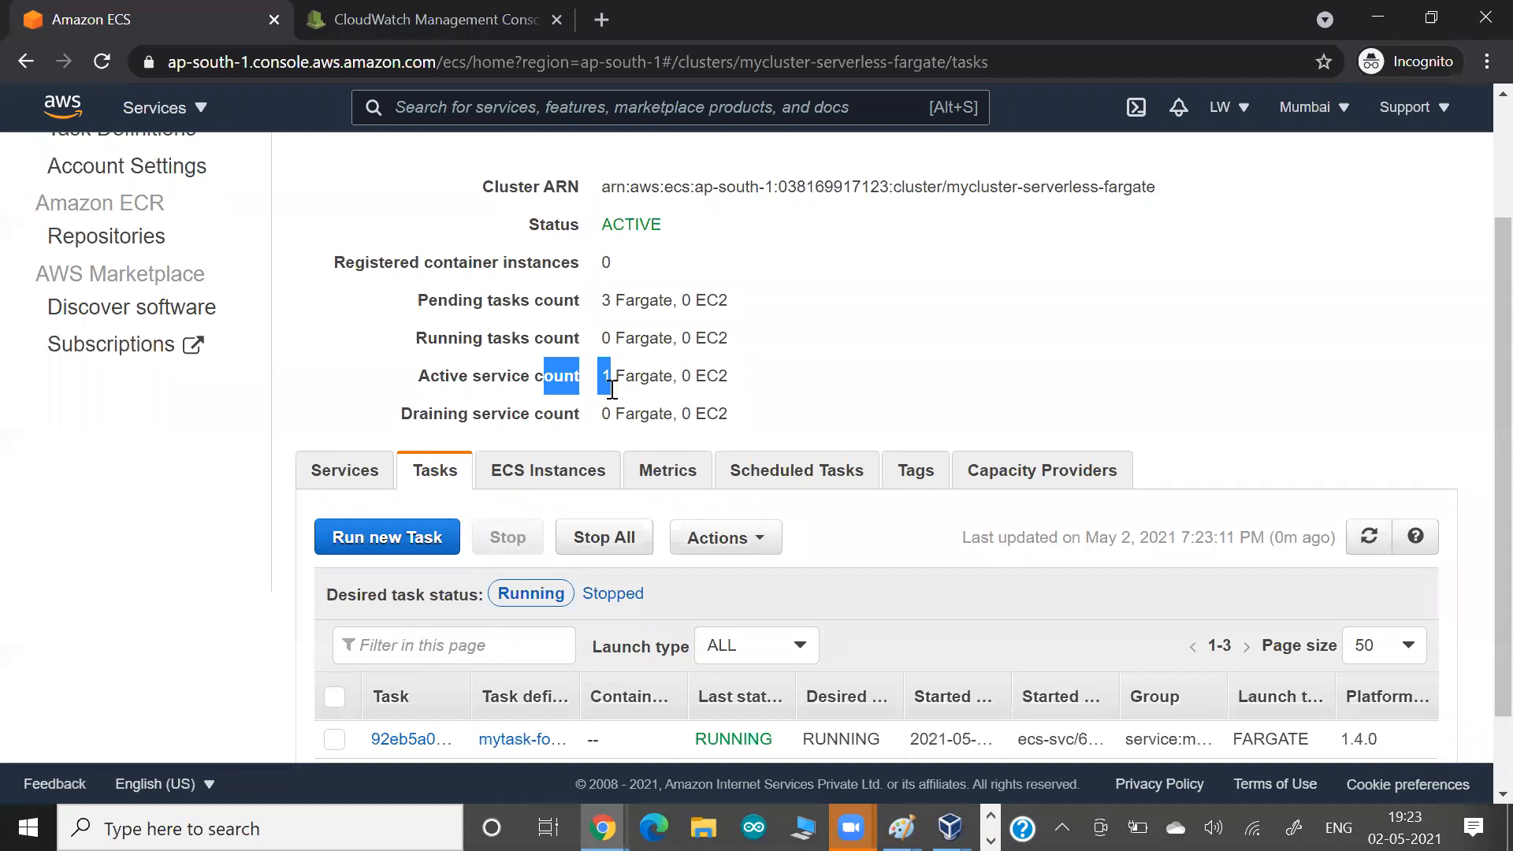
pyautogui.click(344, 466)
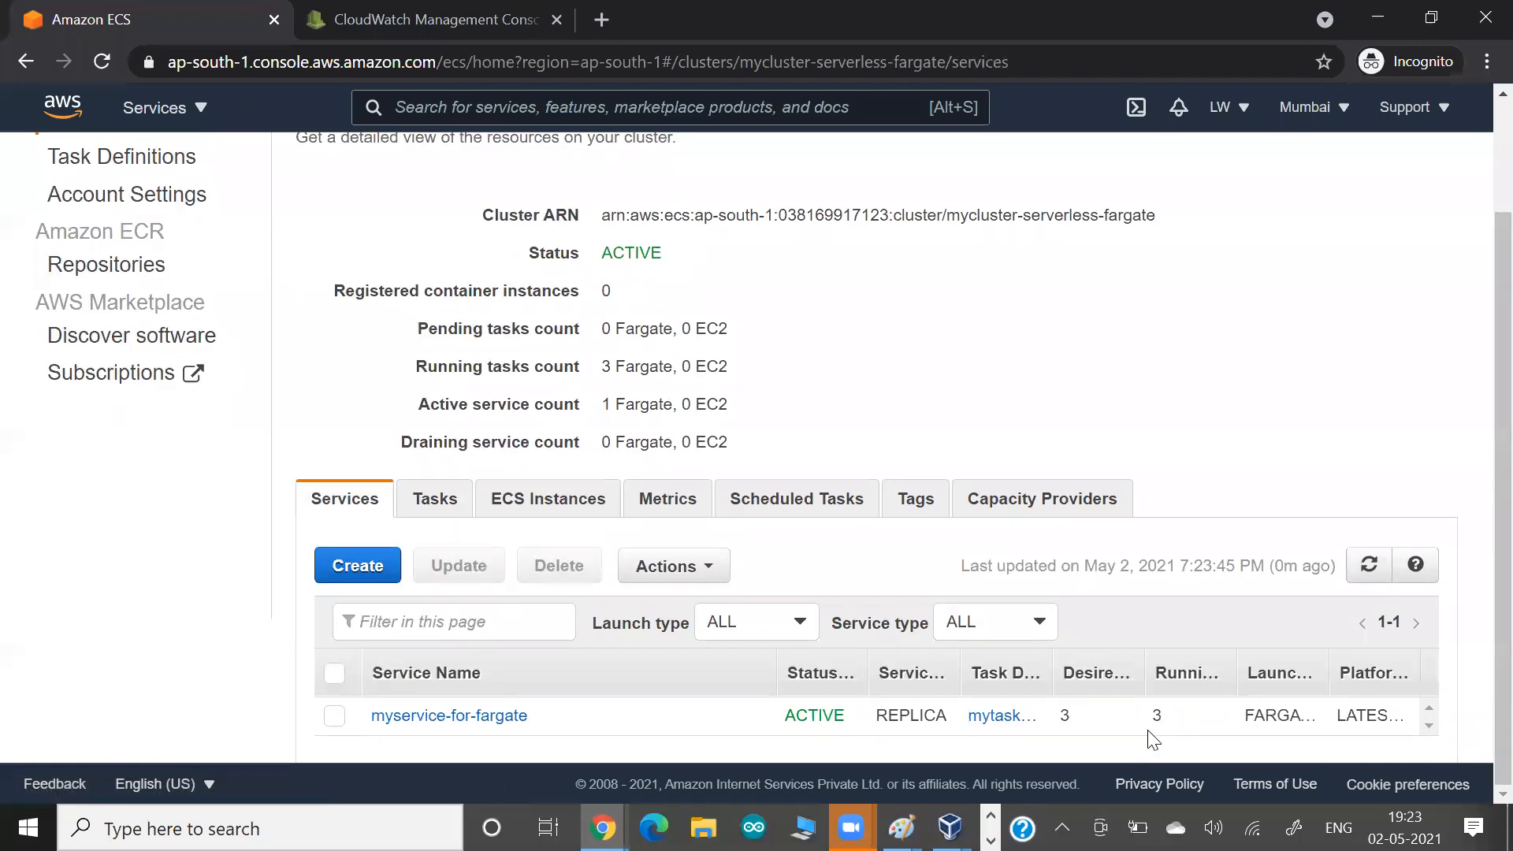
# Check the cluster's ECS instances list for registered container instances.
pyautogui.click(582, 499)
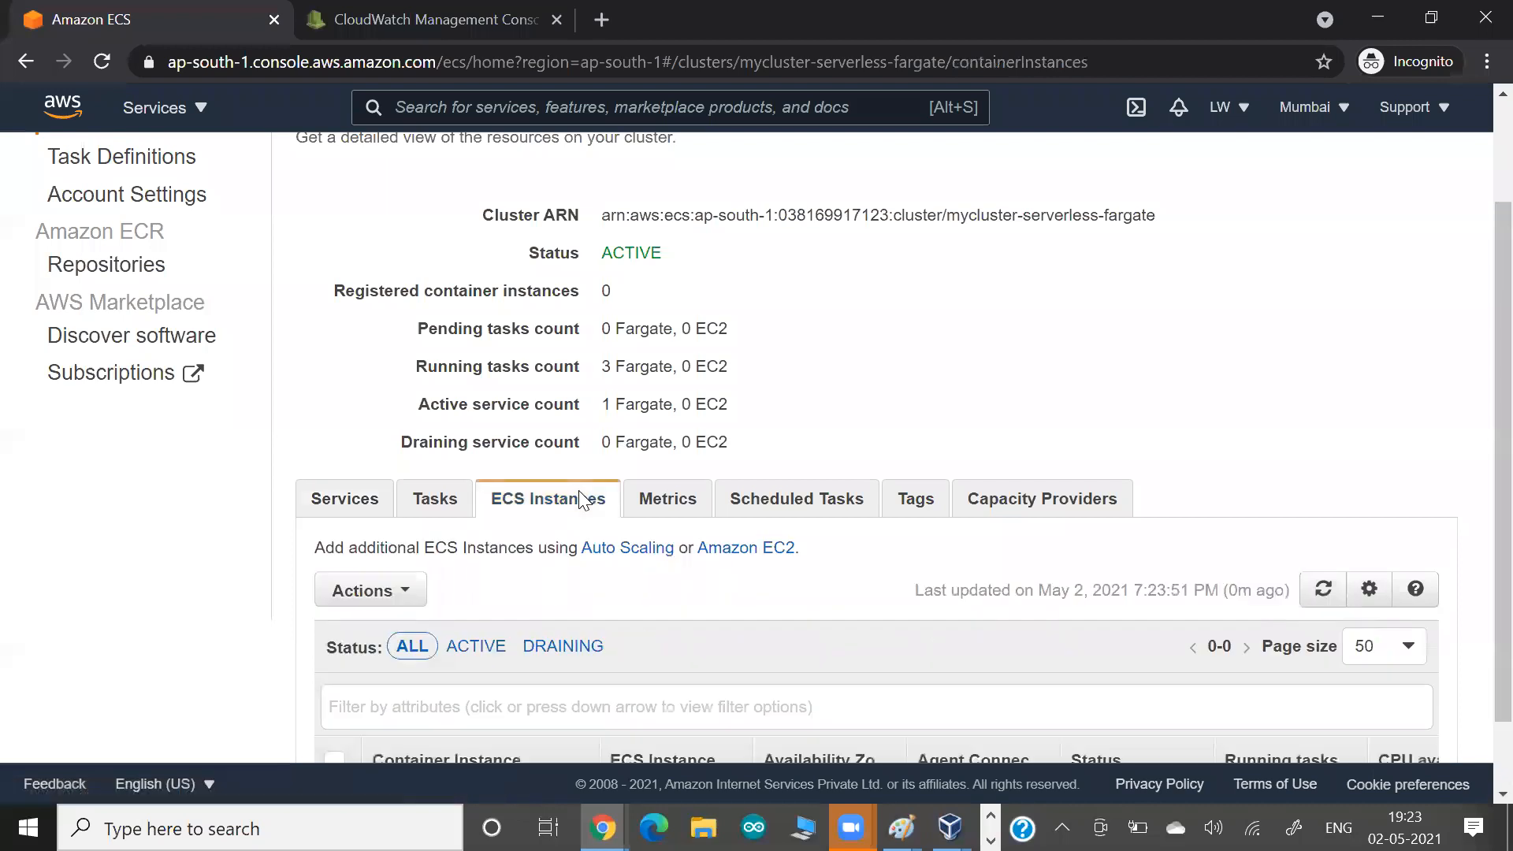
pyautogui.scroll(-1, 576, 500)
pyautogui.scroll(-1, 788, 705)
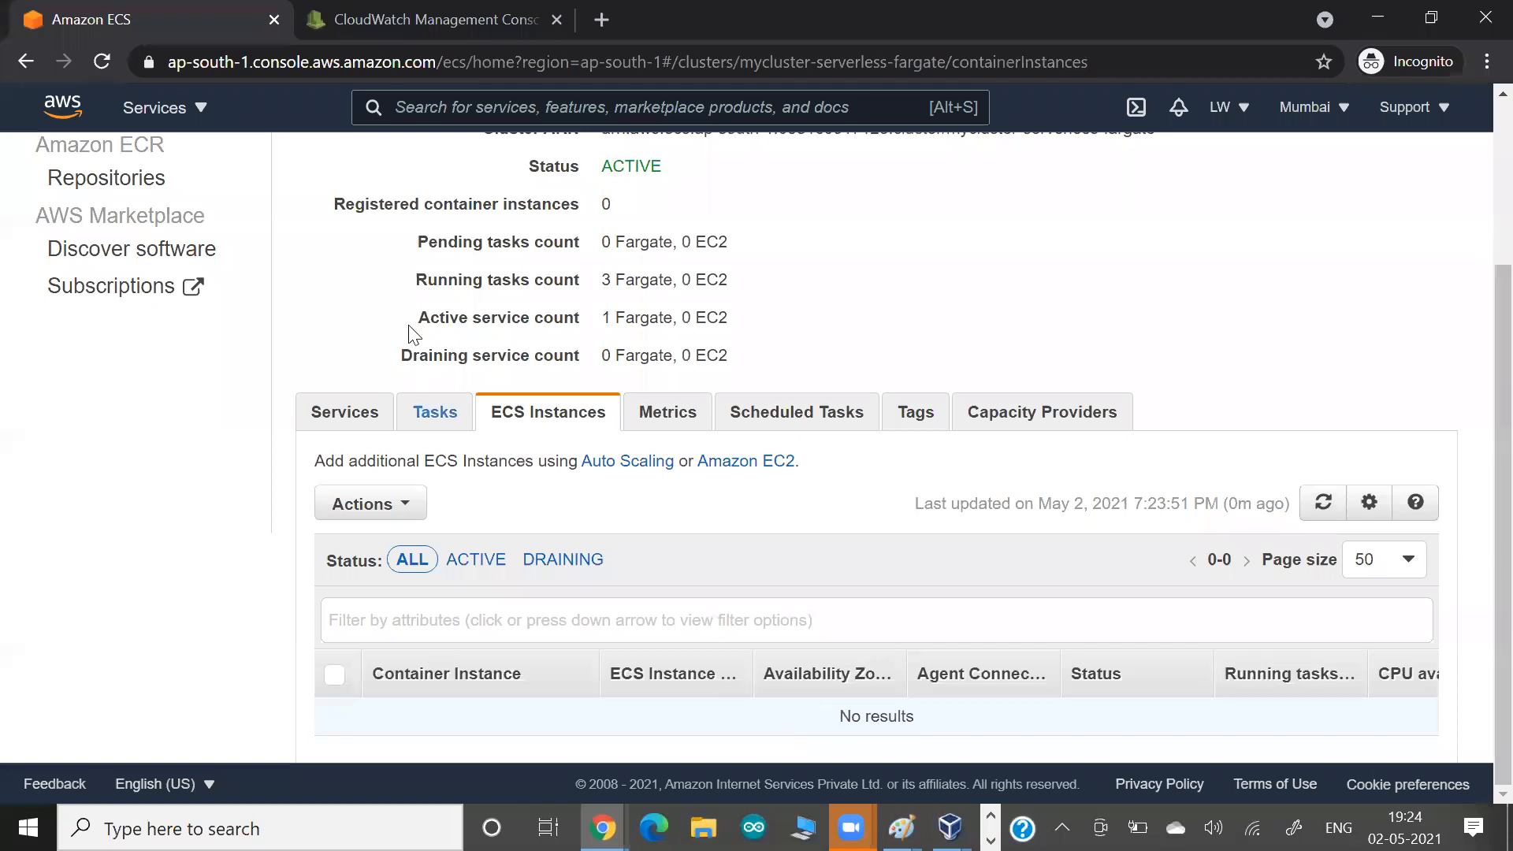
# Search AWS services for ec2, open the EC2 console in a new browser tab and view its launch configurations.
pyautogui.click(407, 100)
pyautogui.write('ec2')
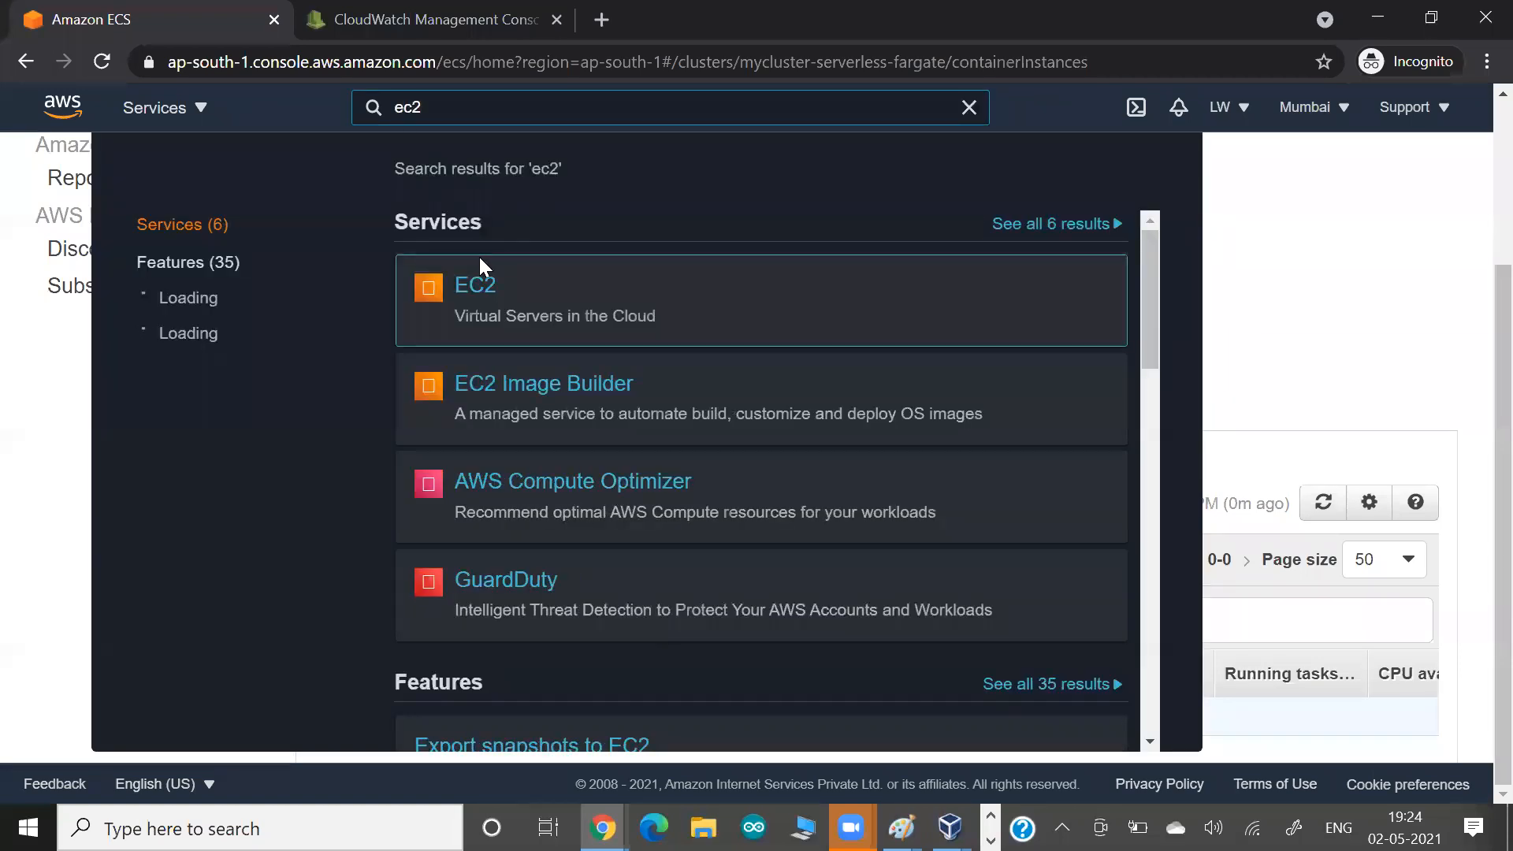
pyautogui.rightClick(483, 293)
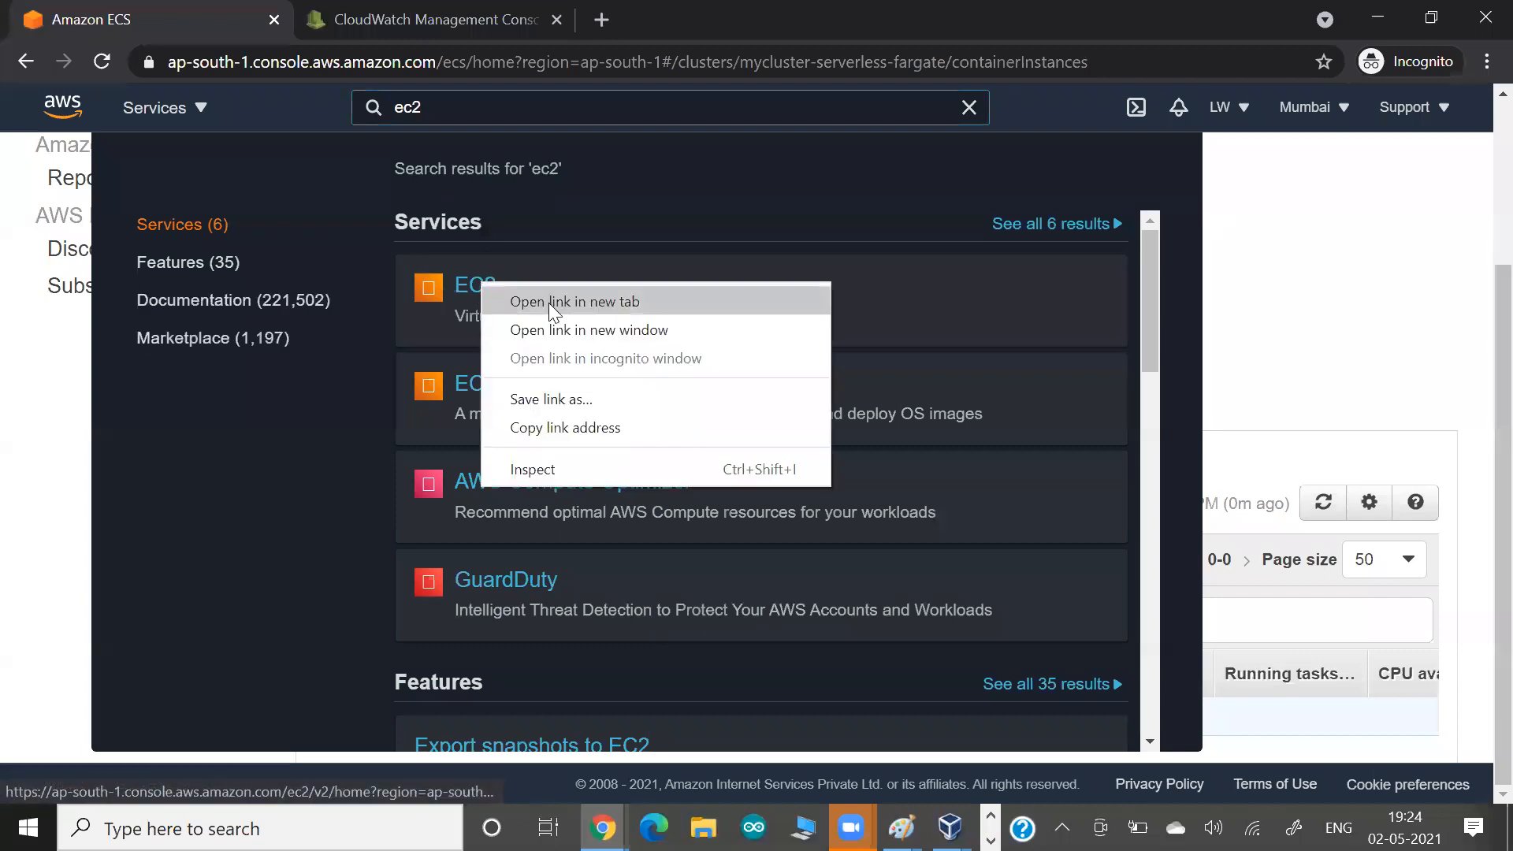
pyautogui.click(574, 301)
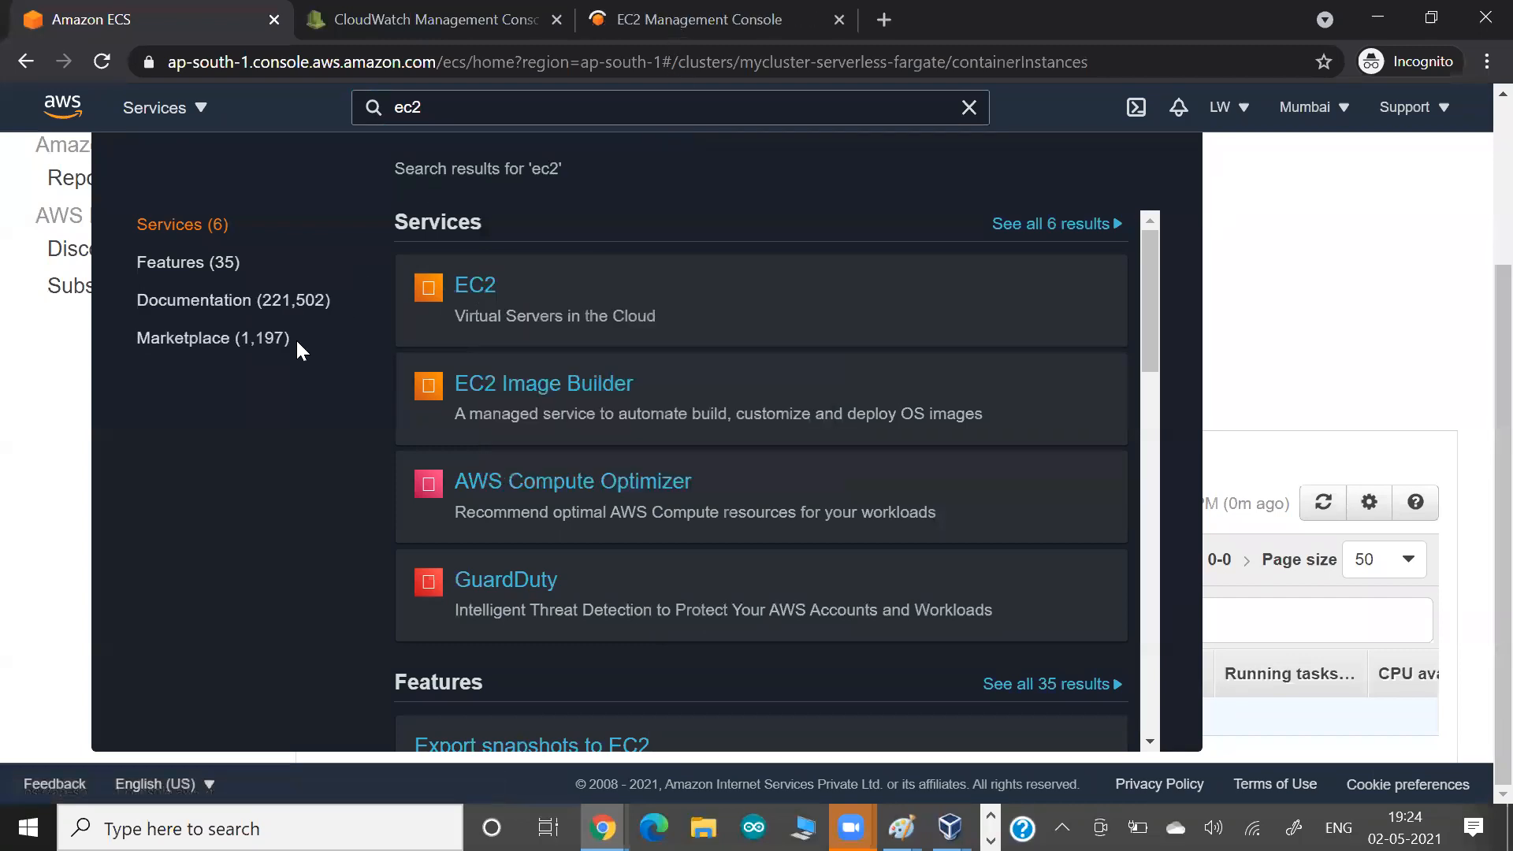
pyautogui.hotkey('ctrl', 'Tab')
pyautogui.hotkey('ctrl', 'Tab')
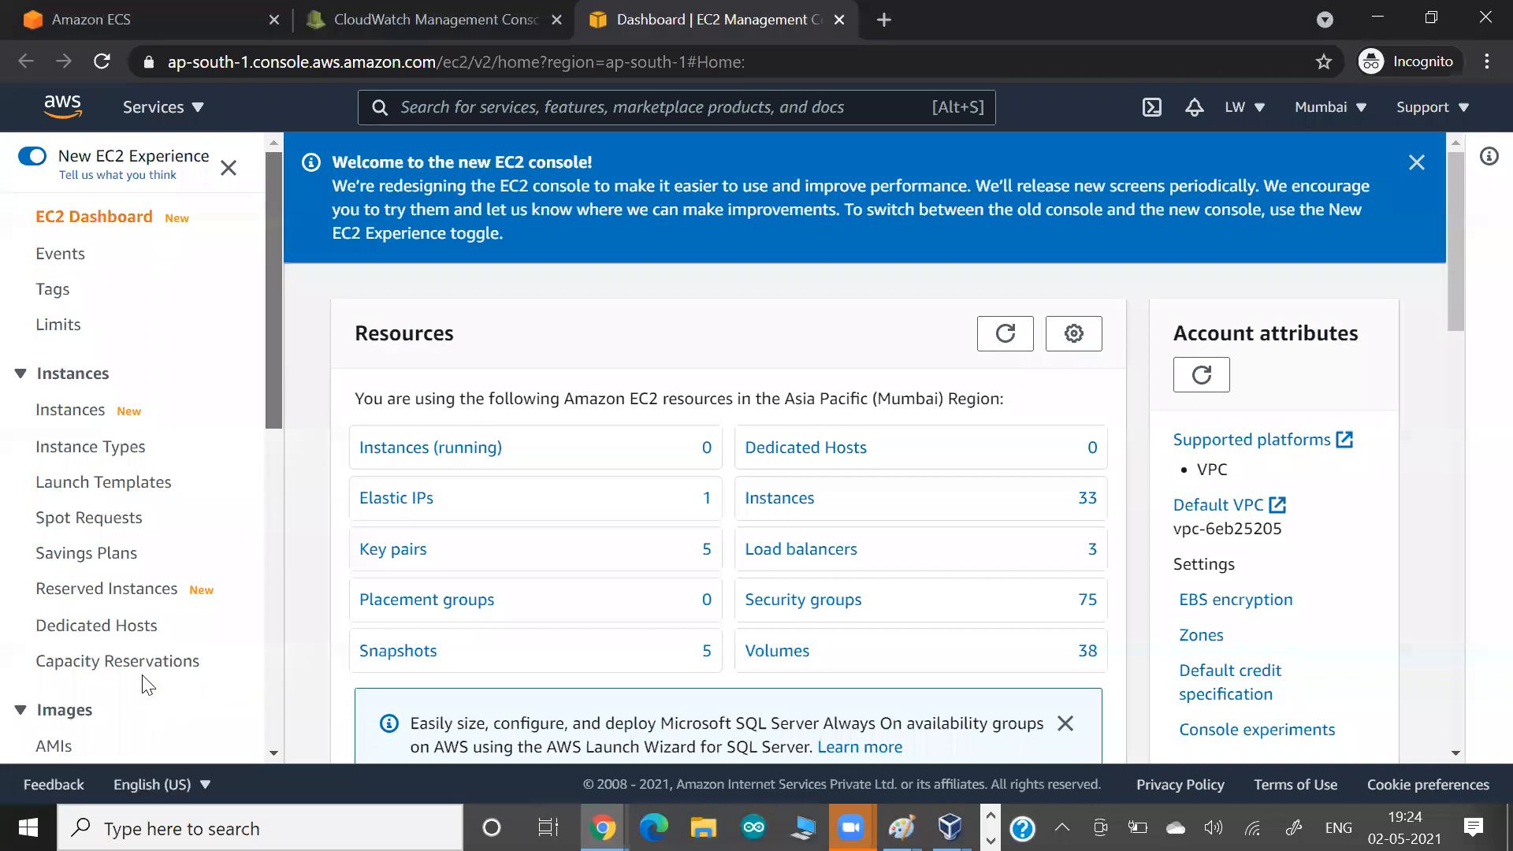
pyautogui.scroll(-10, 144, 686)
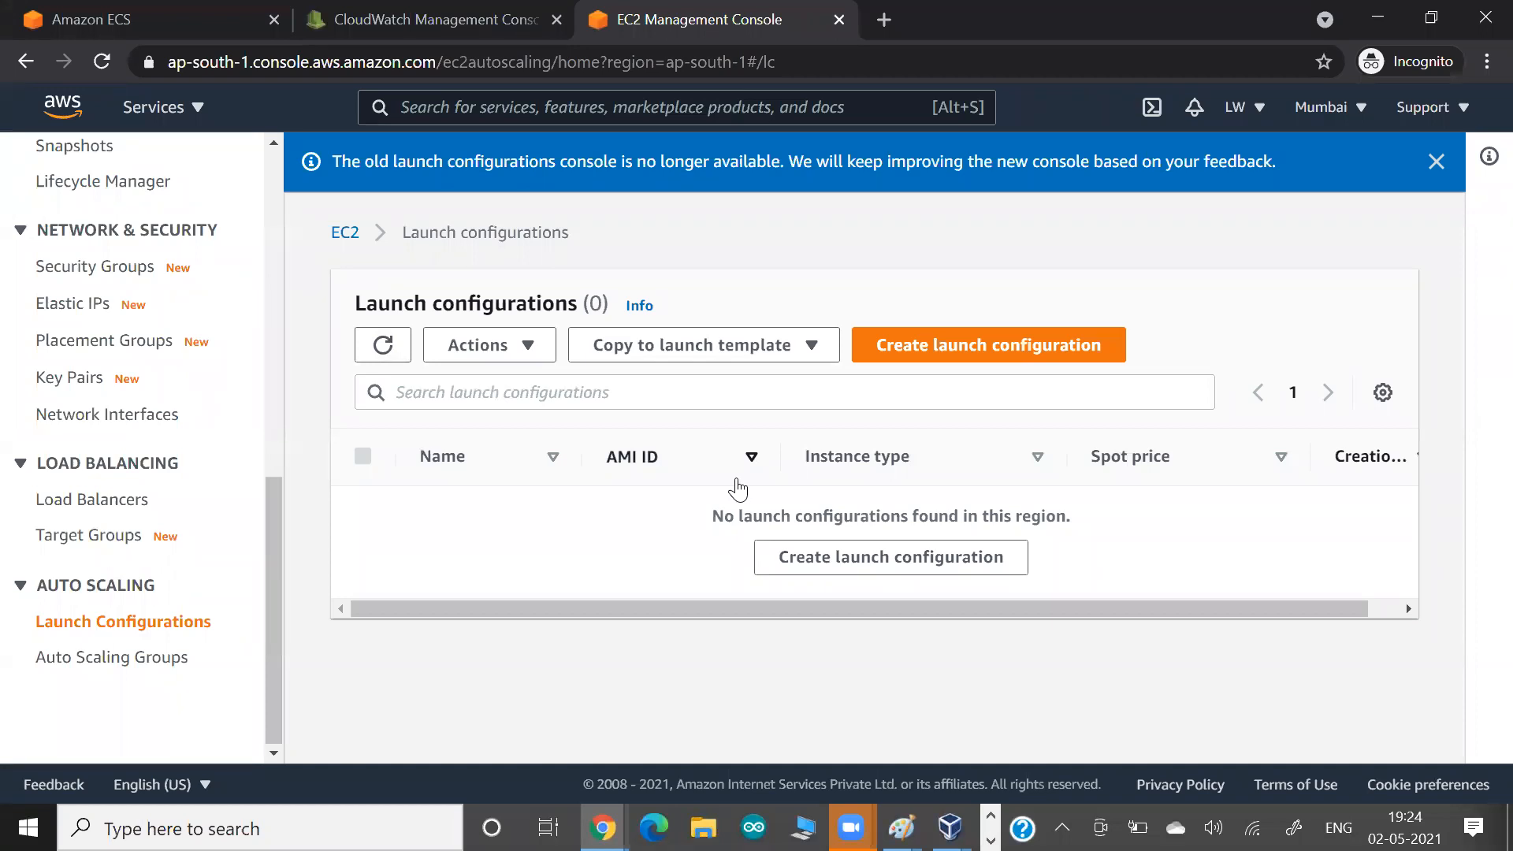
# Return to the Amazon ECS browser tab, dismiss the service search results and display the tasks of mycluster-serverless-fargate.
pyautogui.scroll(1, 38, 359)
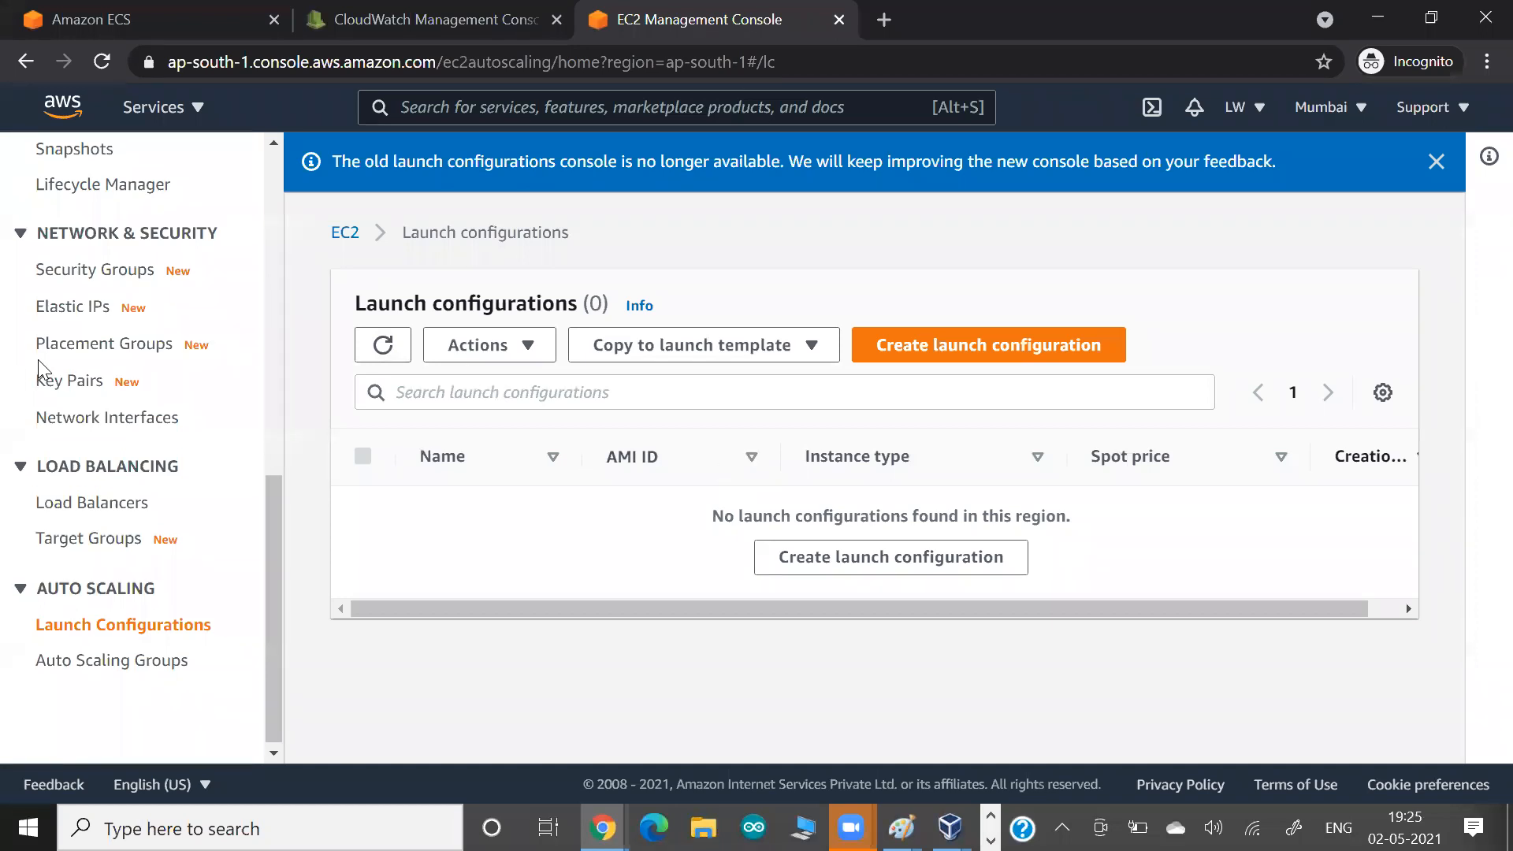
pyautogui.scroll(10, 38, 360)
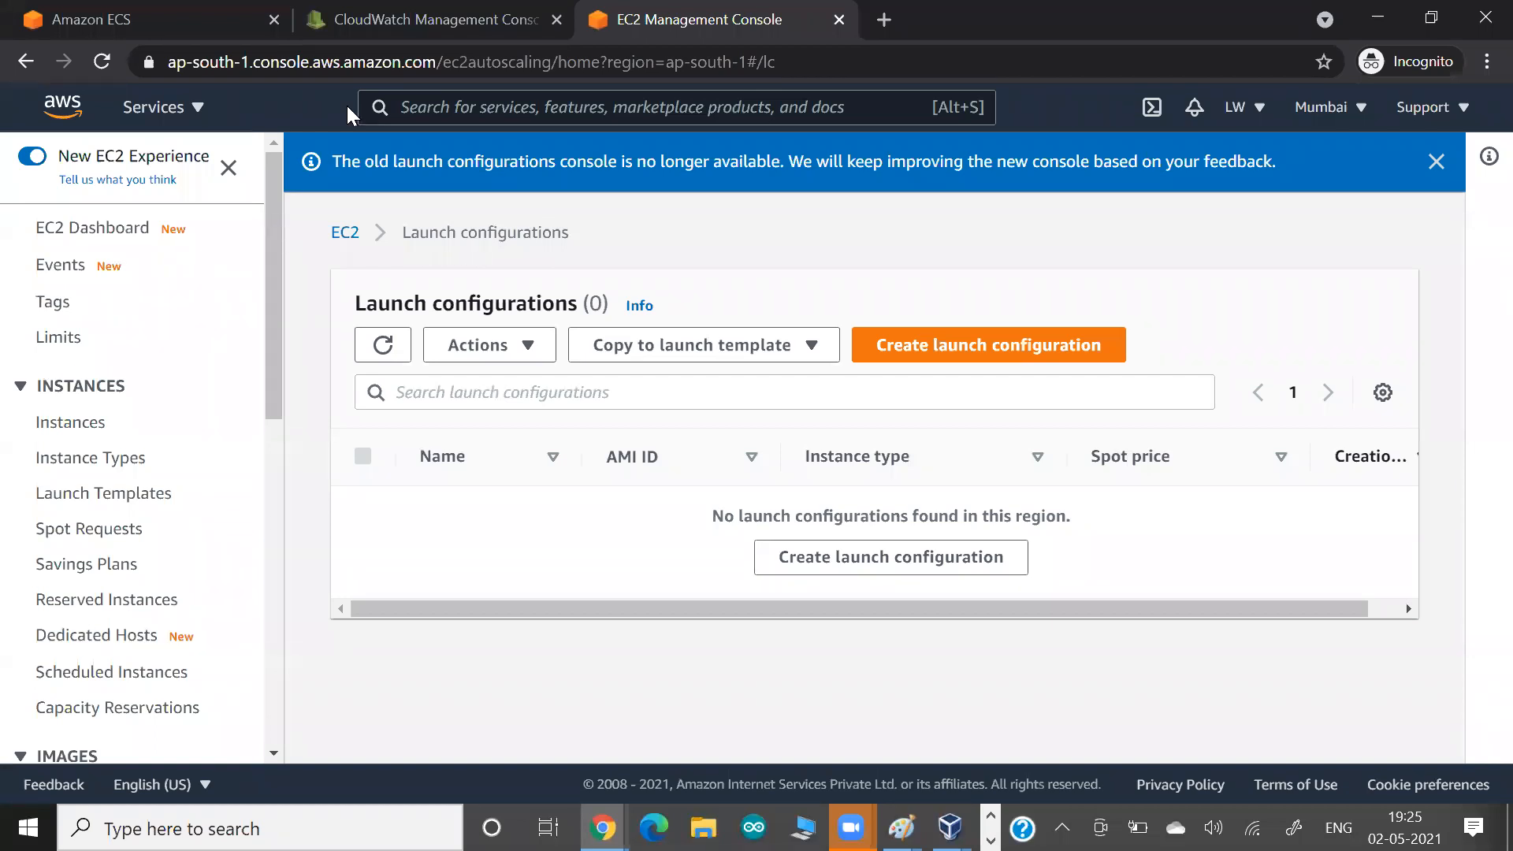
pyautogui.click(391, 24)
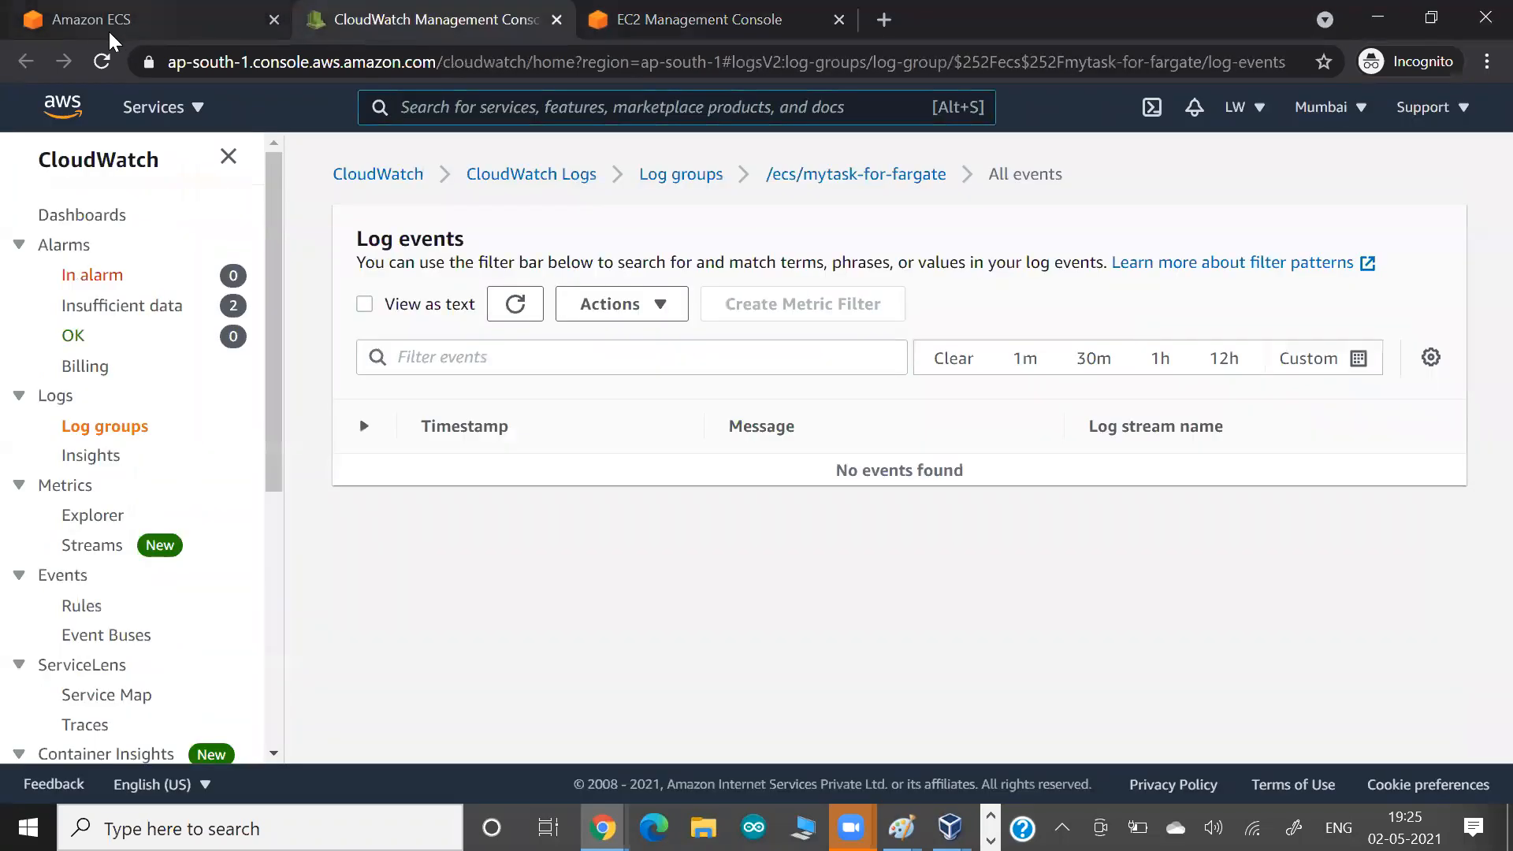
pyautogui.click(115, 30)
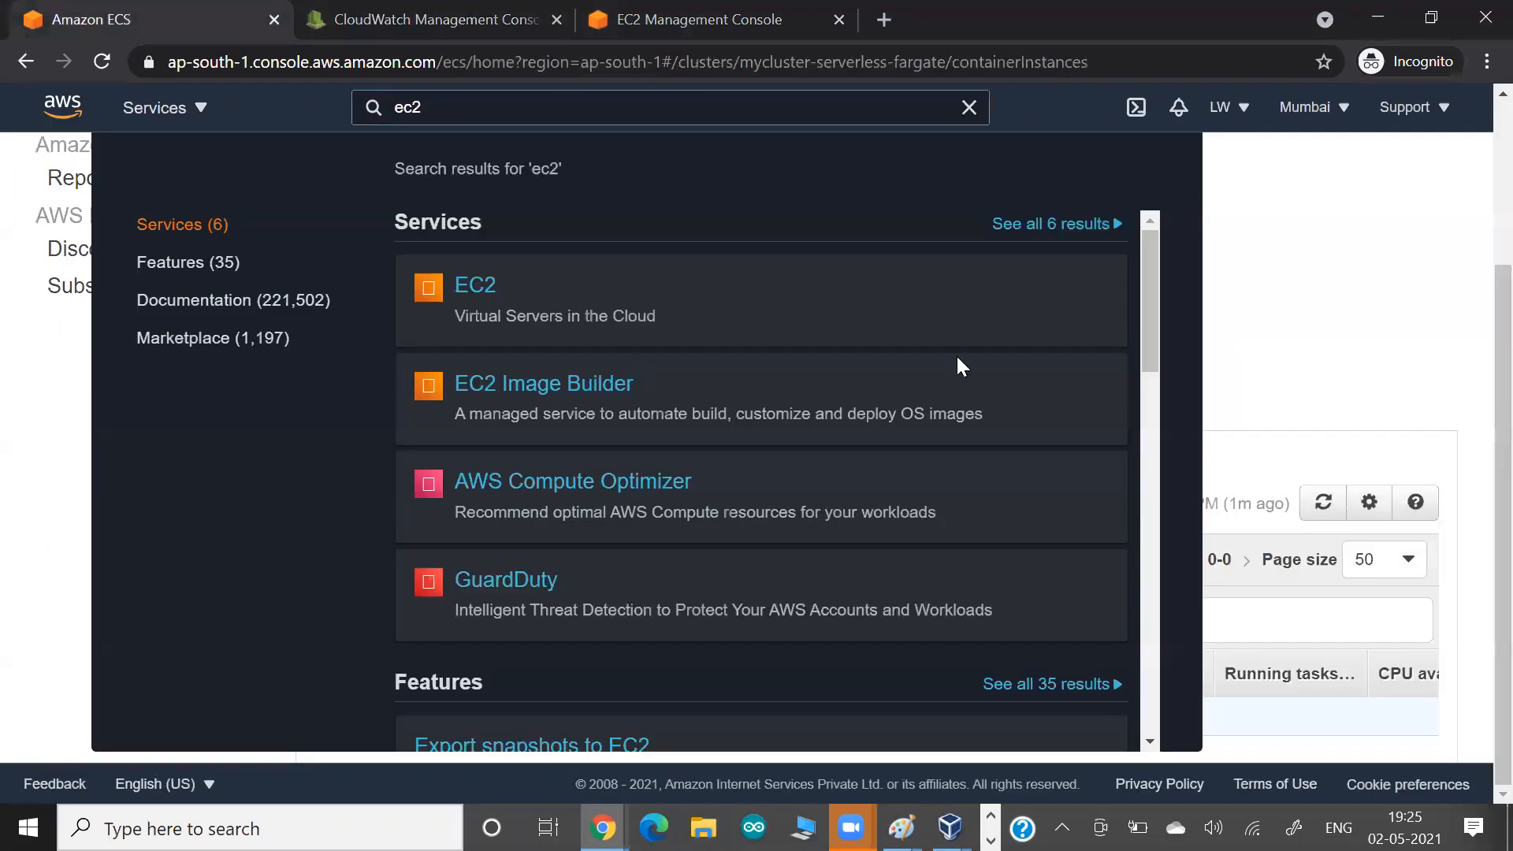
pyautogui.click(1309, 363)
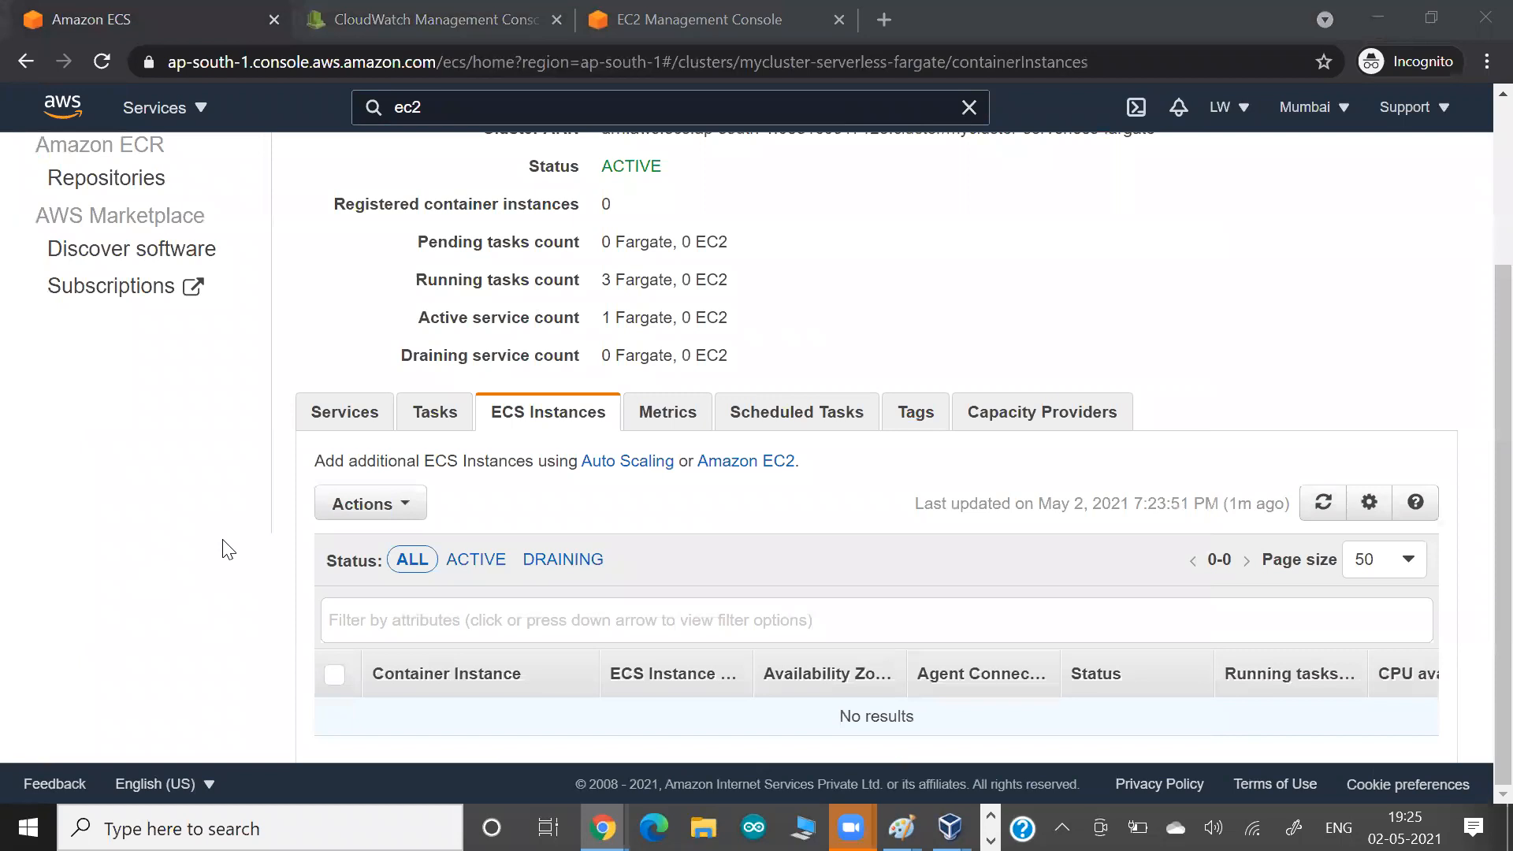
pyautogui.click(439, 414)
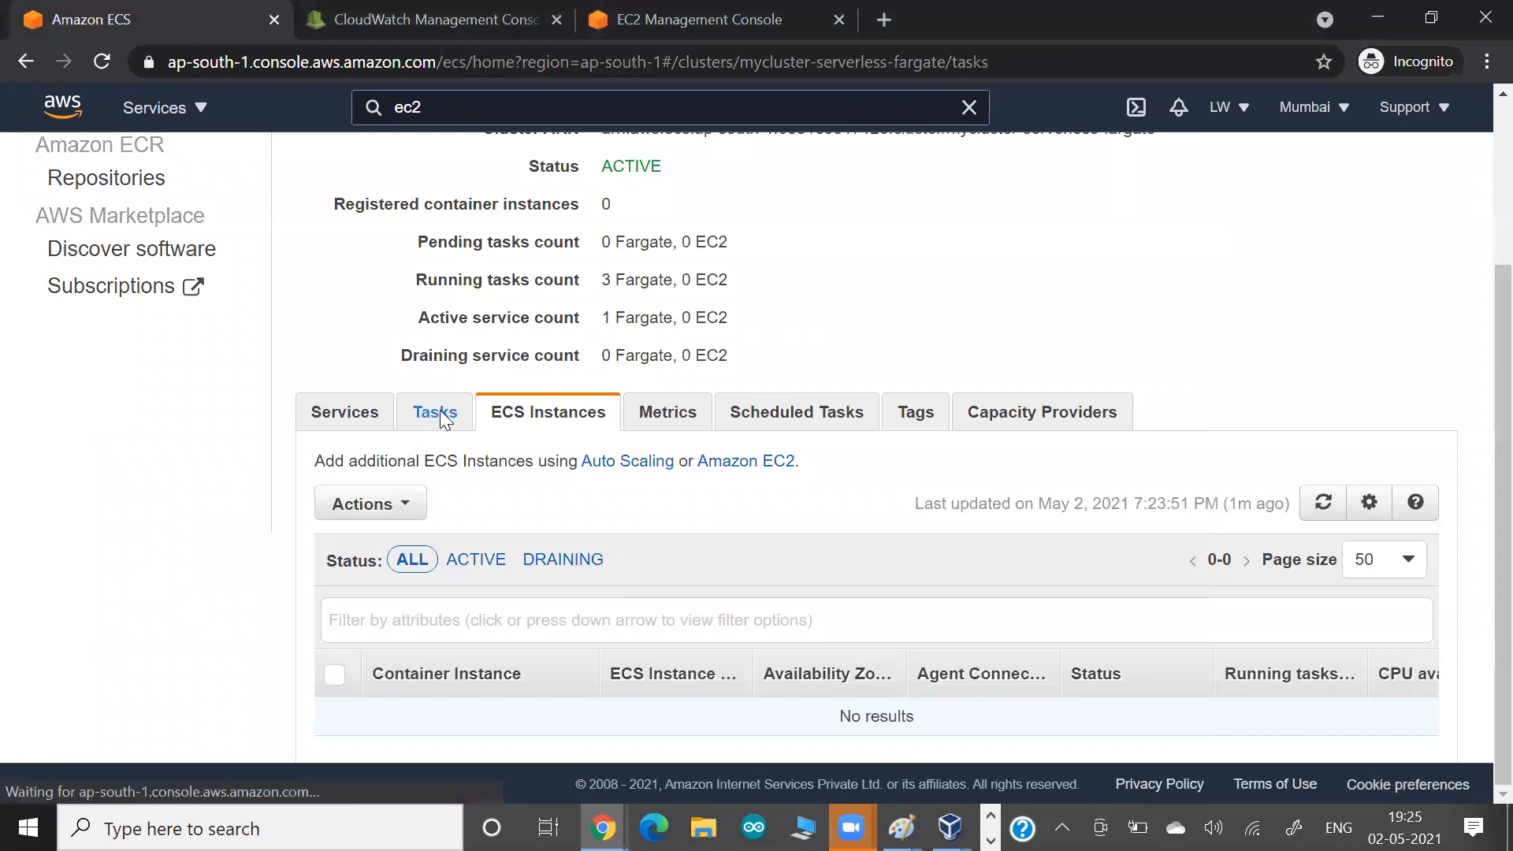
pyautogui.scroll(-2, 205, 512)
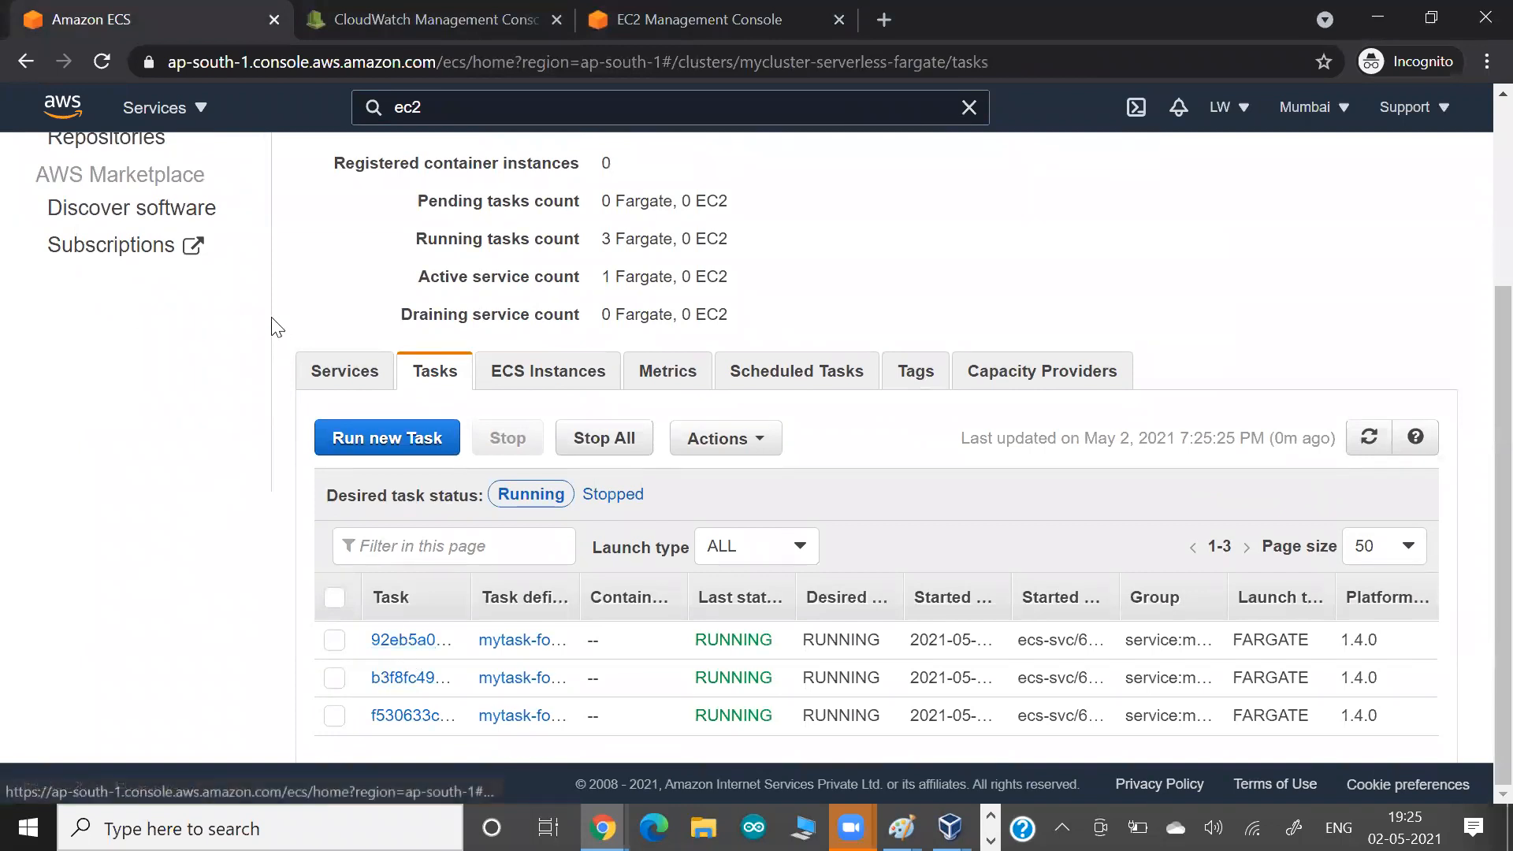
# Open myservice-for-fargate from the cluster's services and view its load balancing and network access details.
pyautogui.click(323, 370)
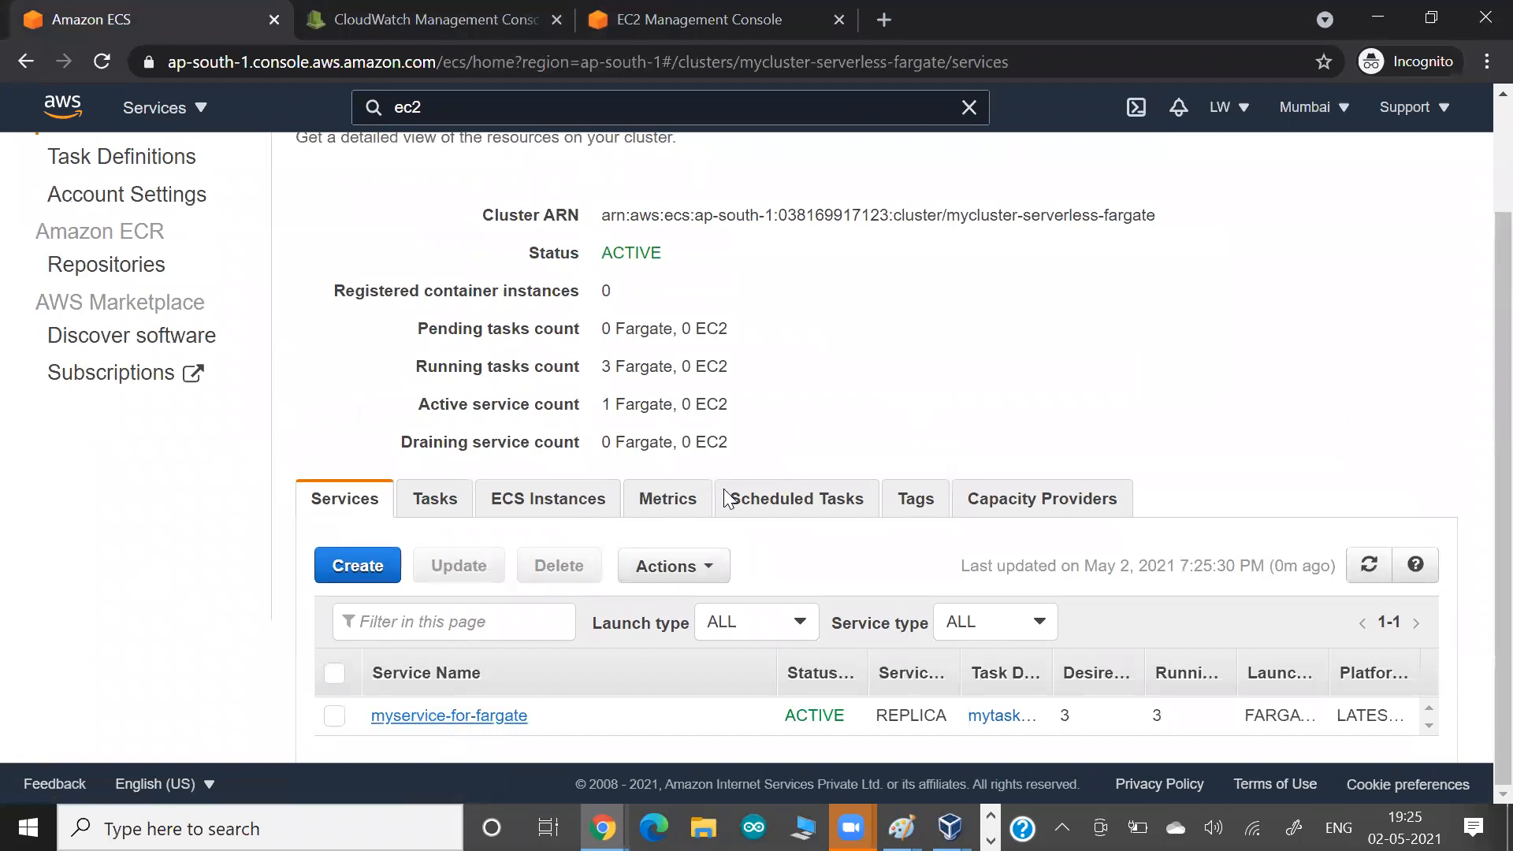
pyautogui.click(482, 715)
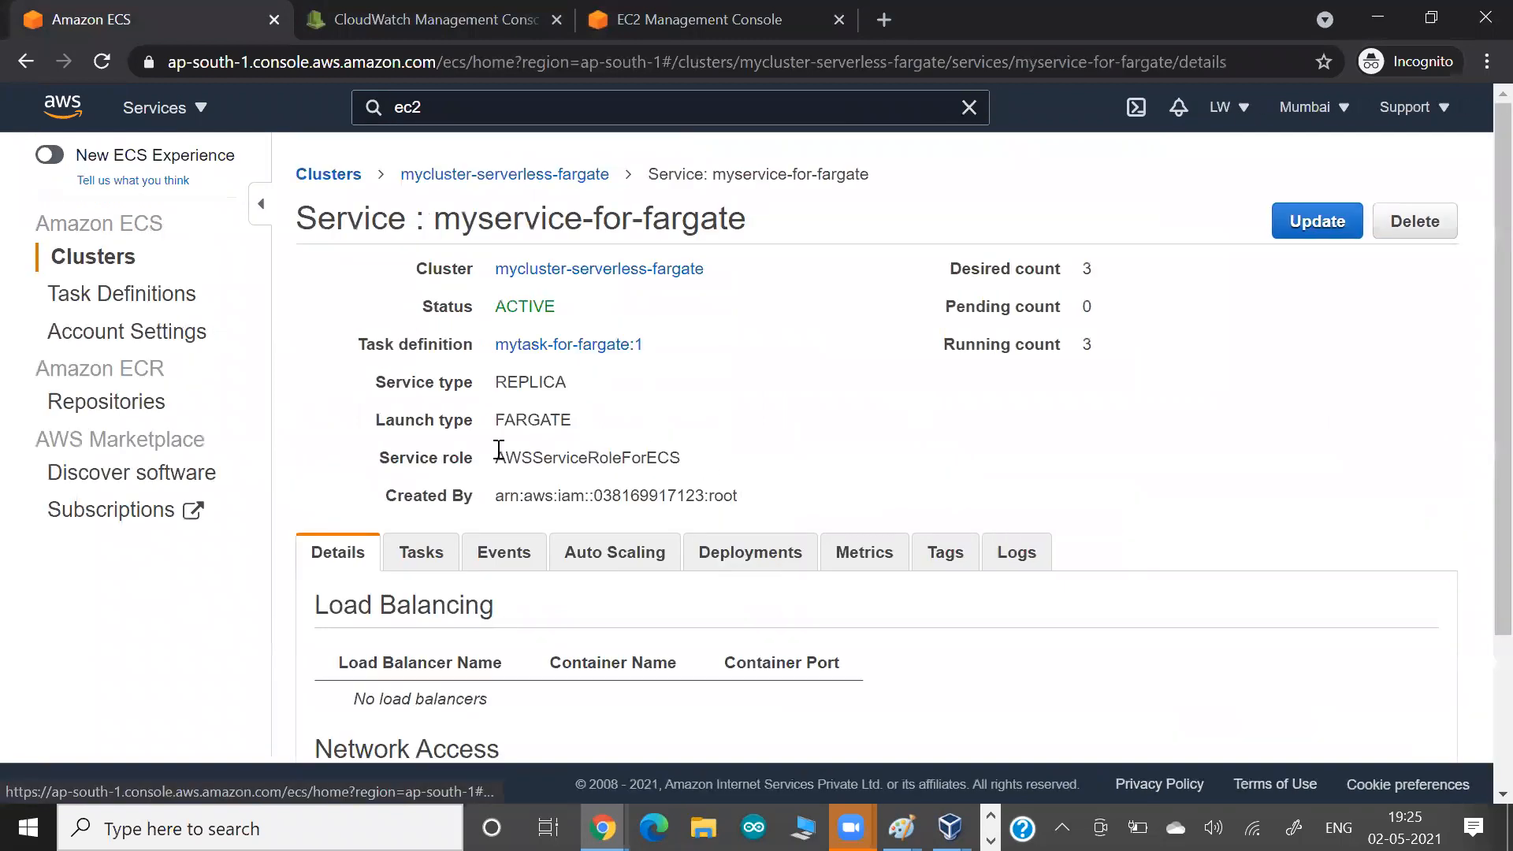
pyautogui.scroll(-2, 493, 488)
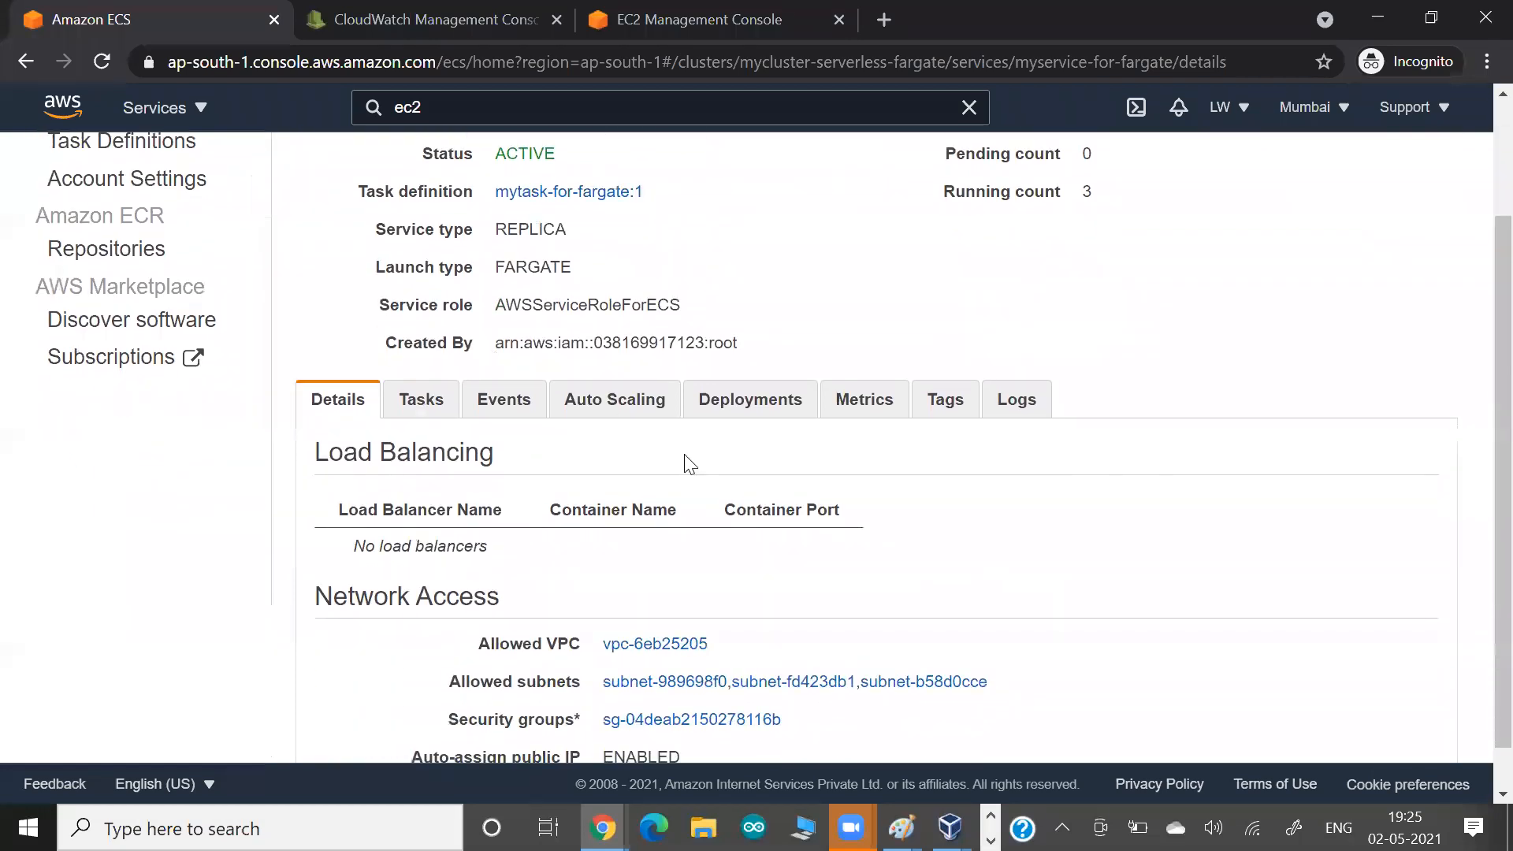
pyautogui.scroll(-1, 496, 355)
# Review the event messages of myservice-for-fargate, including the deployment message and the started tasks.
pyautogui.click(497, 354)
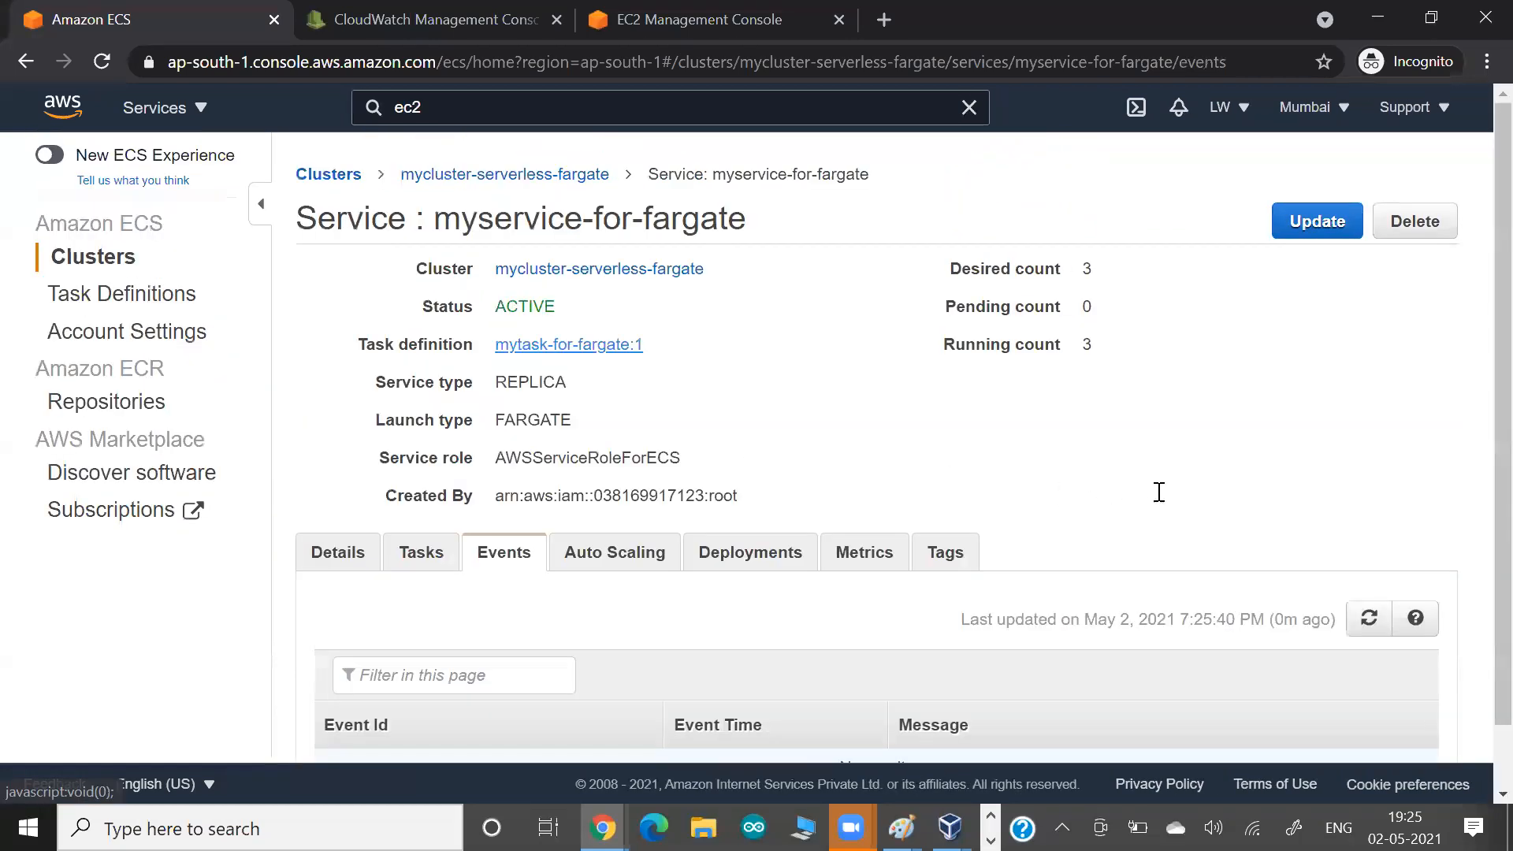
pyautogui.scroll(-4, 1152, 540)
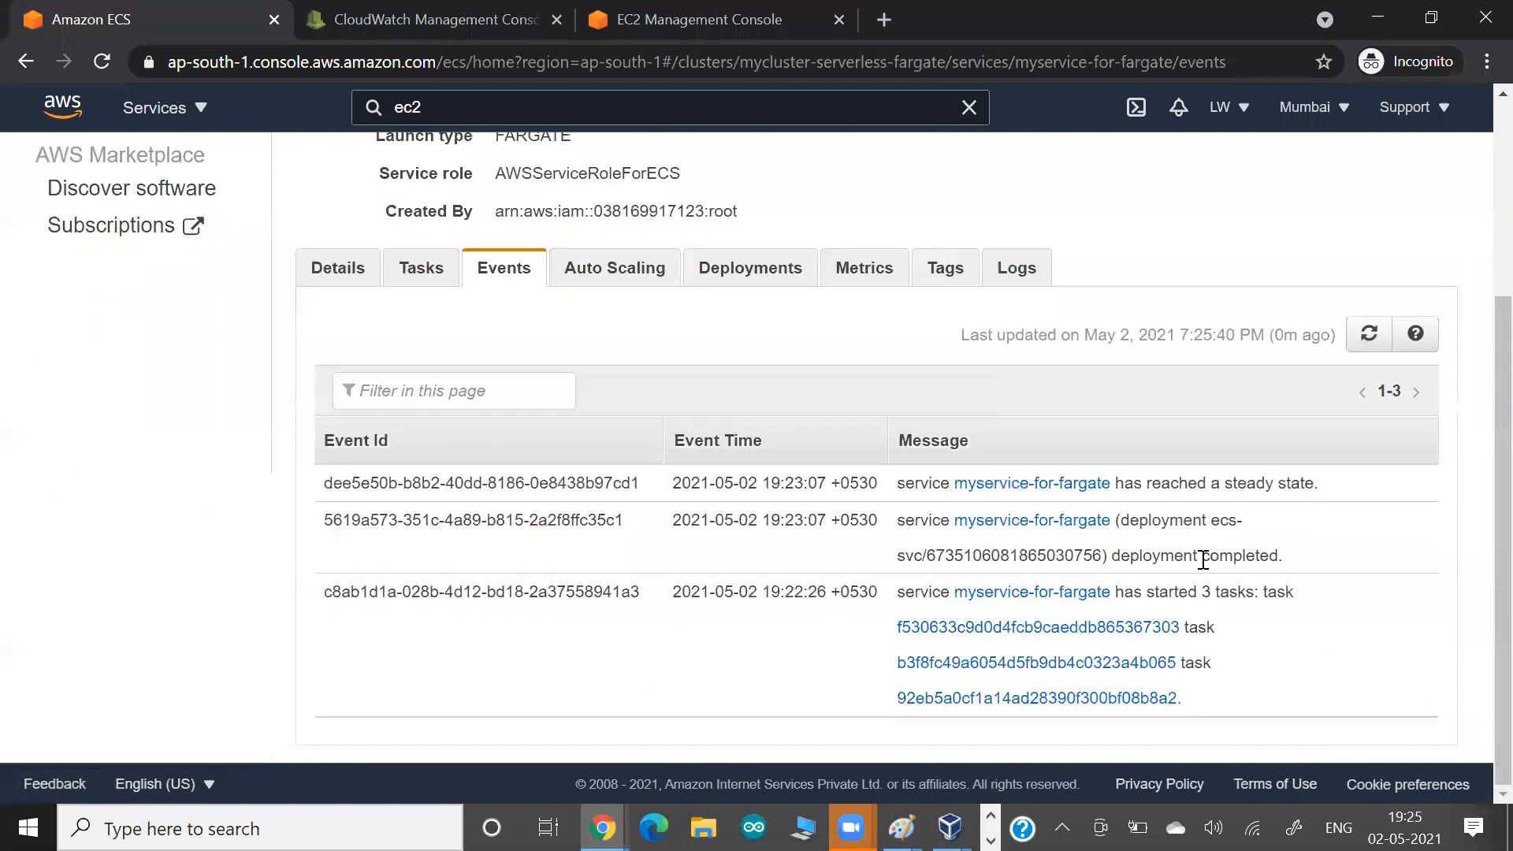
pyautogui.moveTo(1152, 521); pyautogui.dragTo(1202, 558)
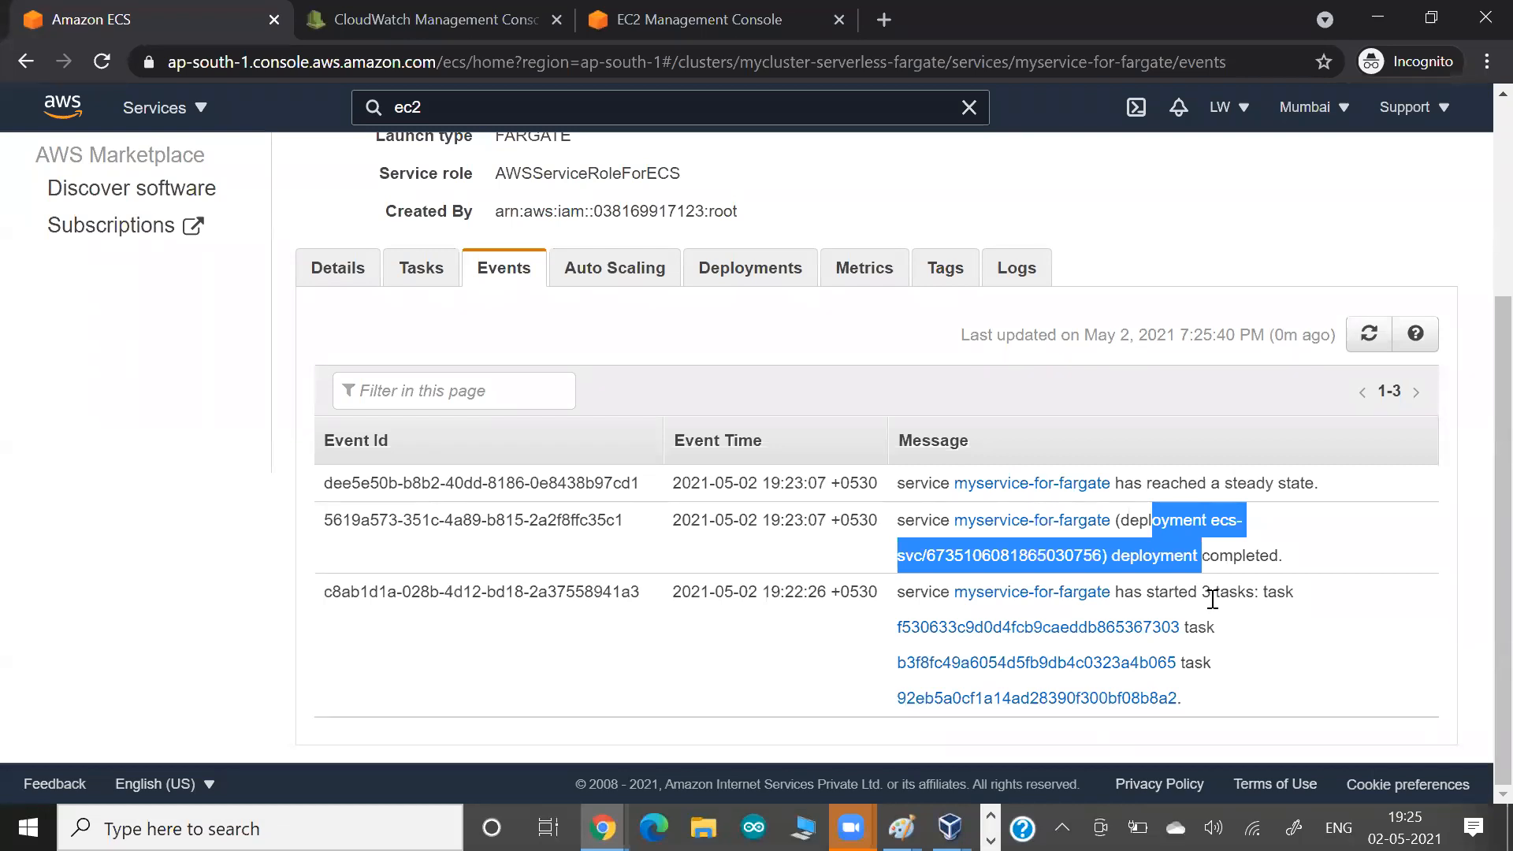
pyautogui.click(711, 627)
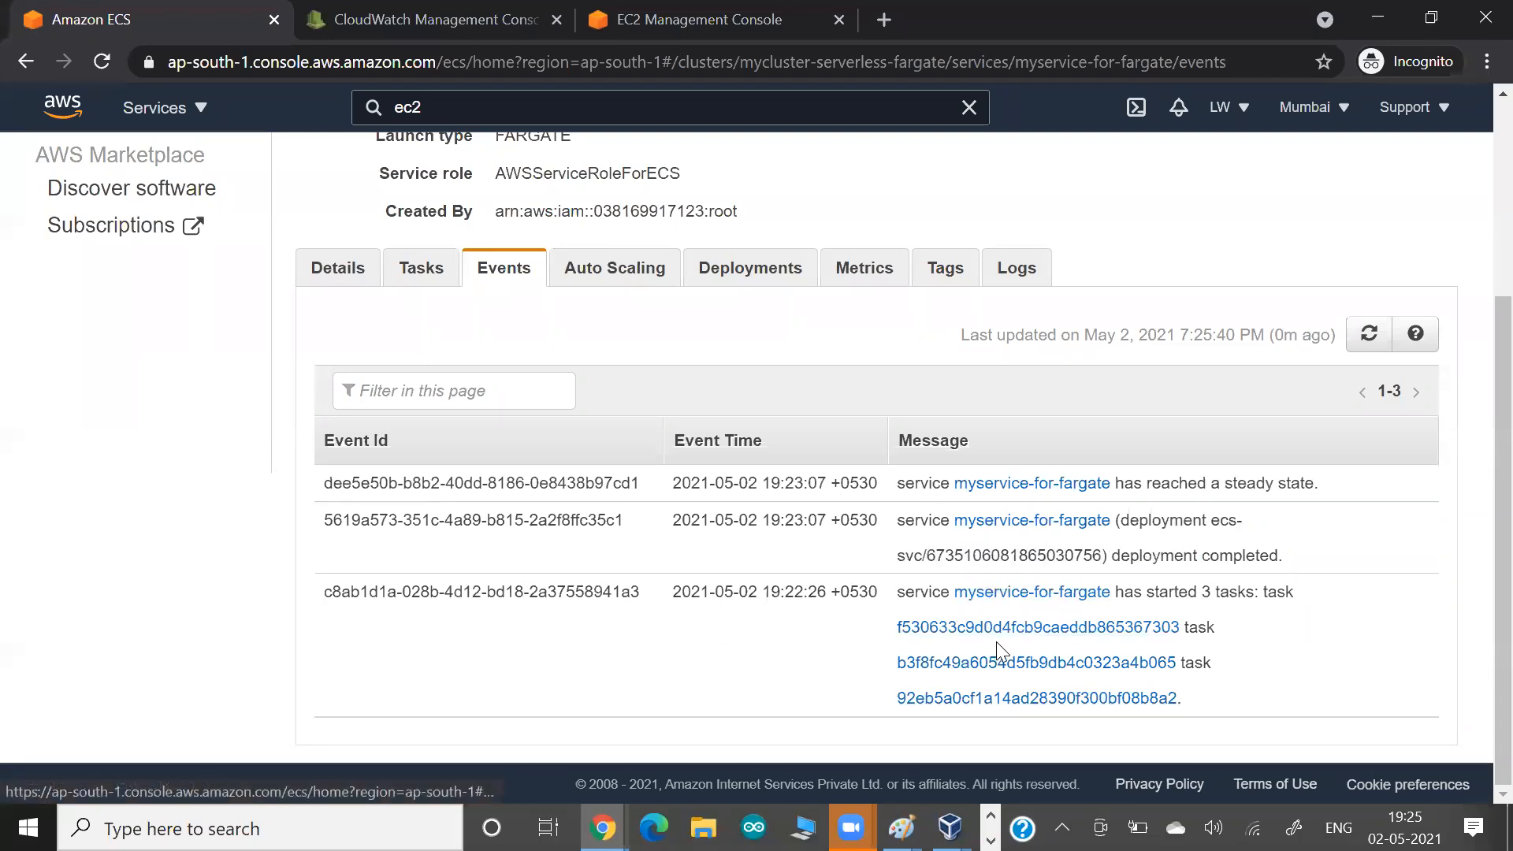
# Show the running tasks that belong to myservice-for-fargate.
pyautogui.click(425, 272)
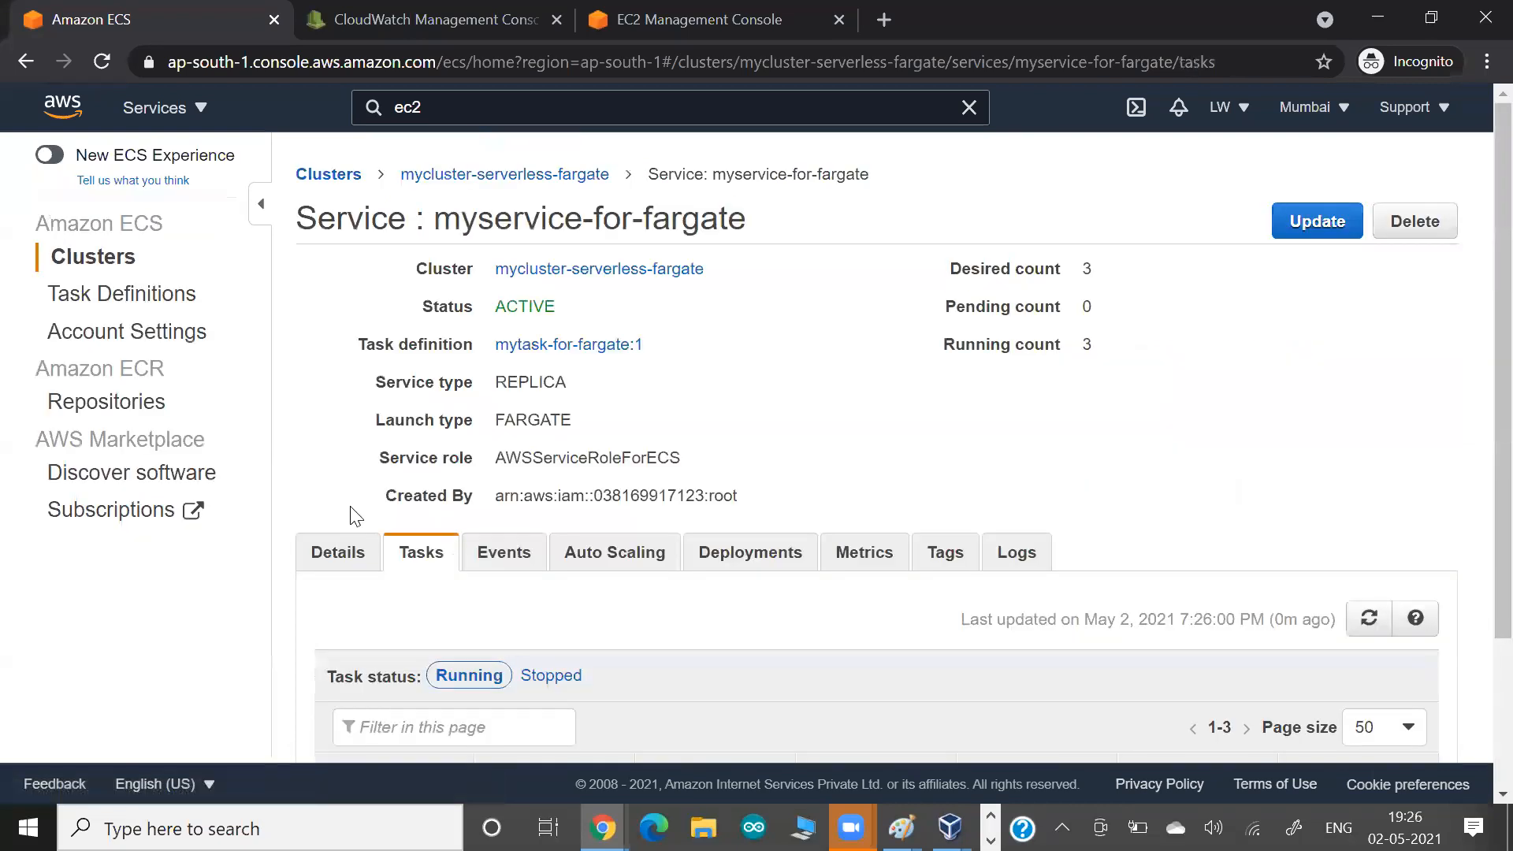
pyautogui.scroll(-1, 351, 512)
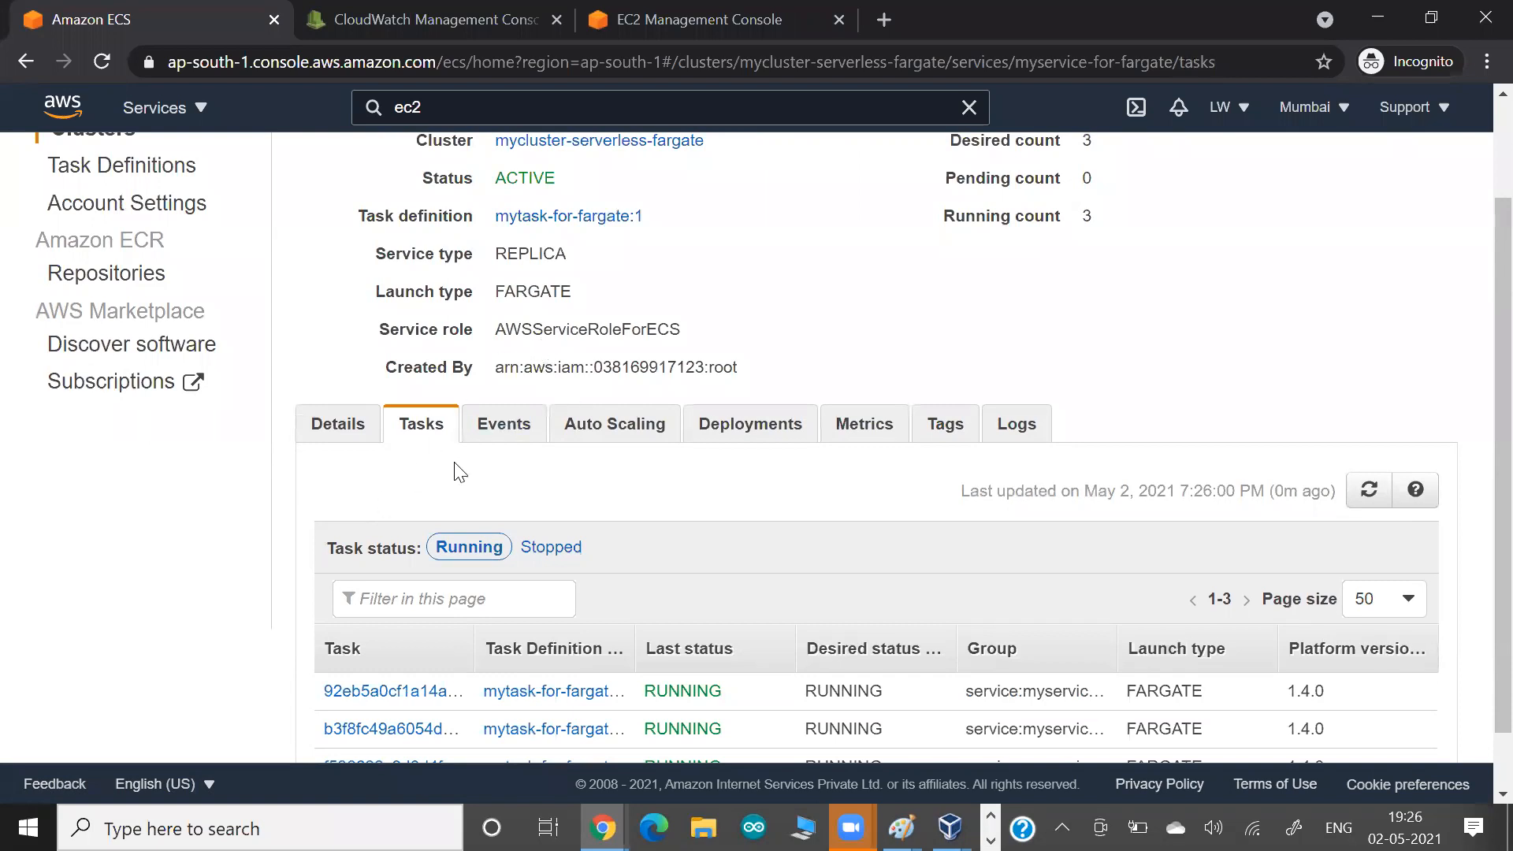
pyautogui.scroll(-1, 524, 488)
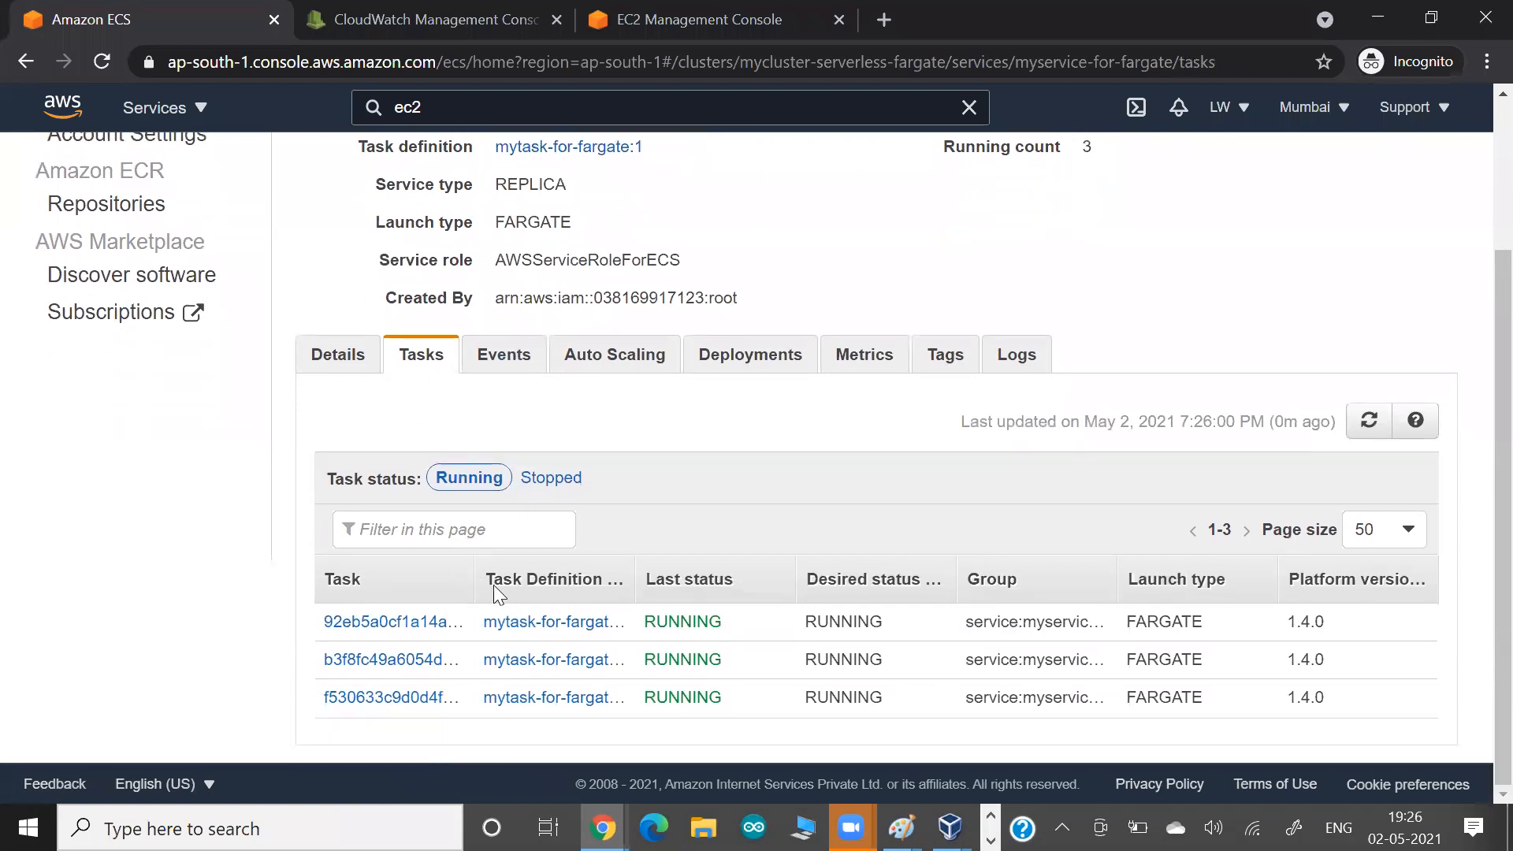
# View the mytask-for-fargate task definition used by the first task and go back to the task definitions list.
pyautogui.click(539, 624)
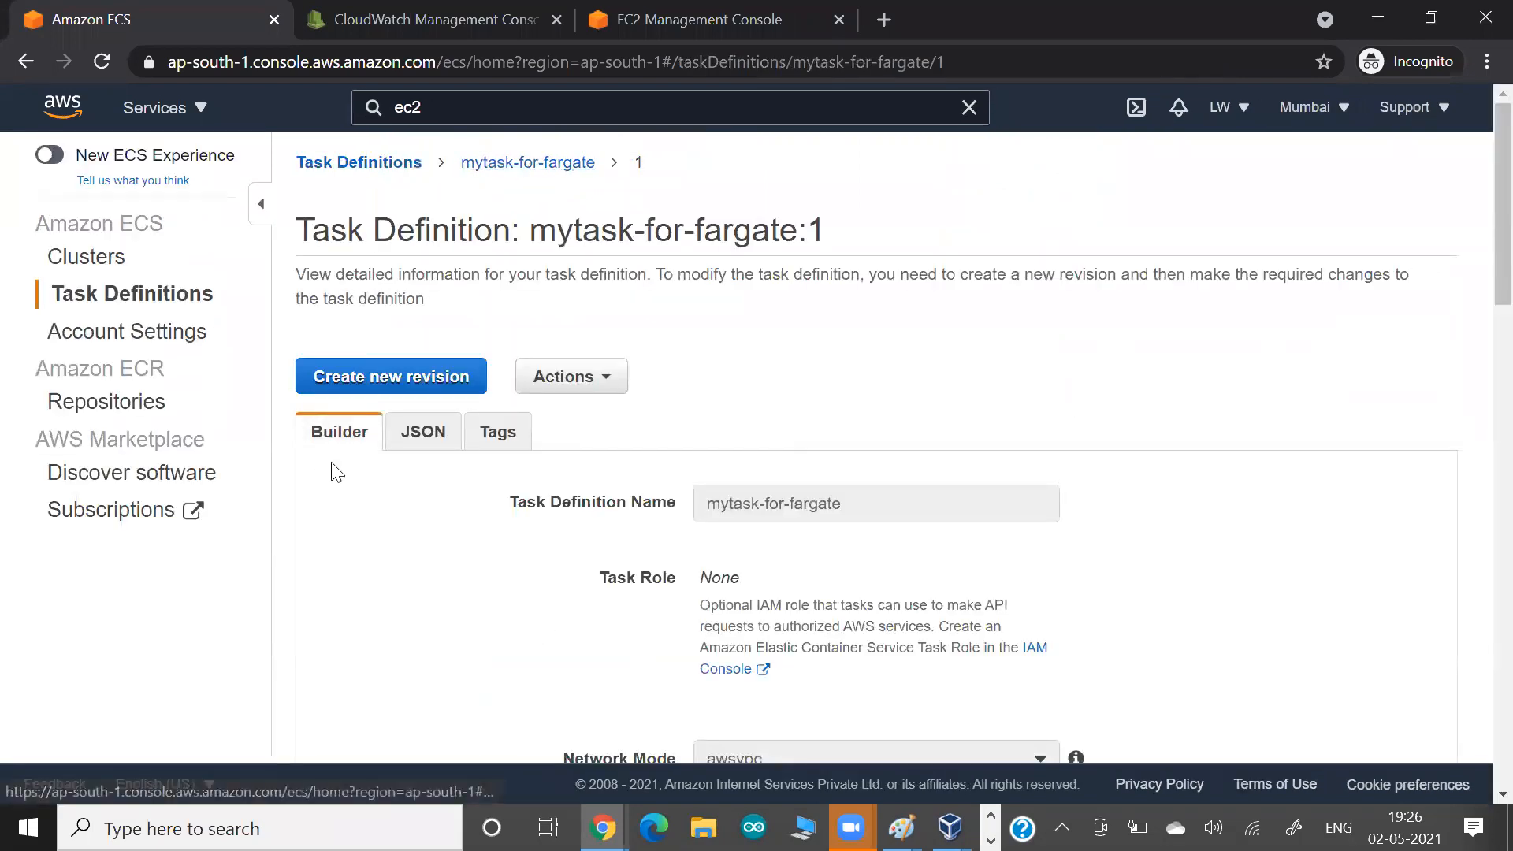
pyautogui.scroll(-4, 332, 467)
pyautogui.scroll(-5, 331, 471)
pyautogui.scroll(9, 328, 472)
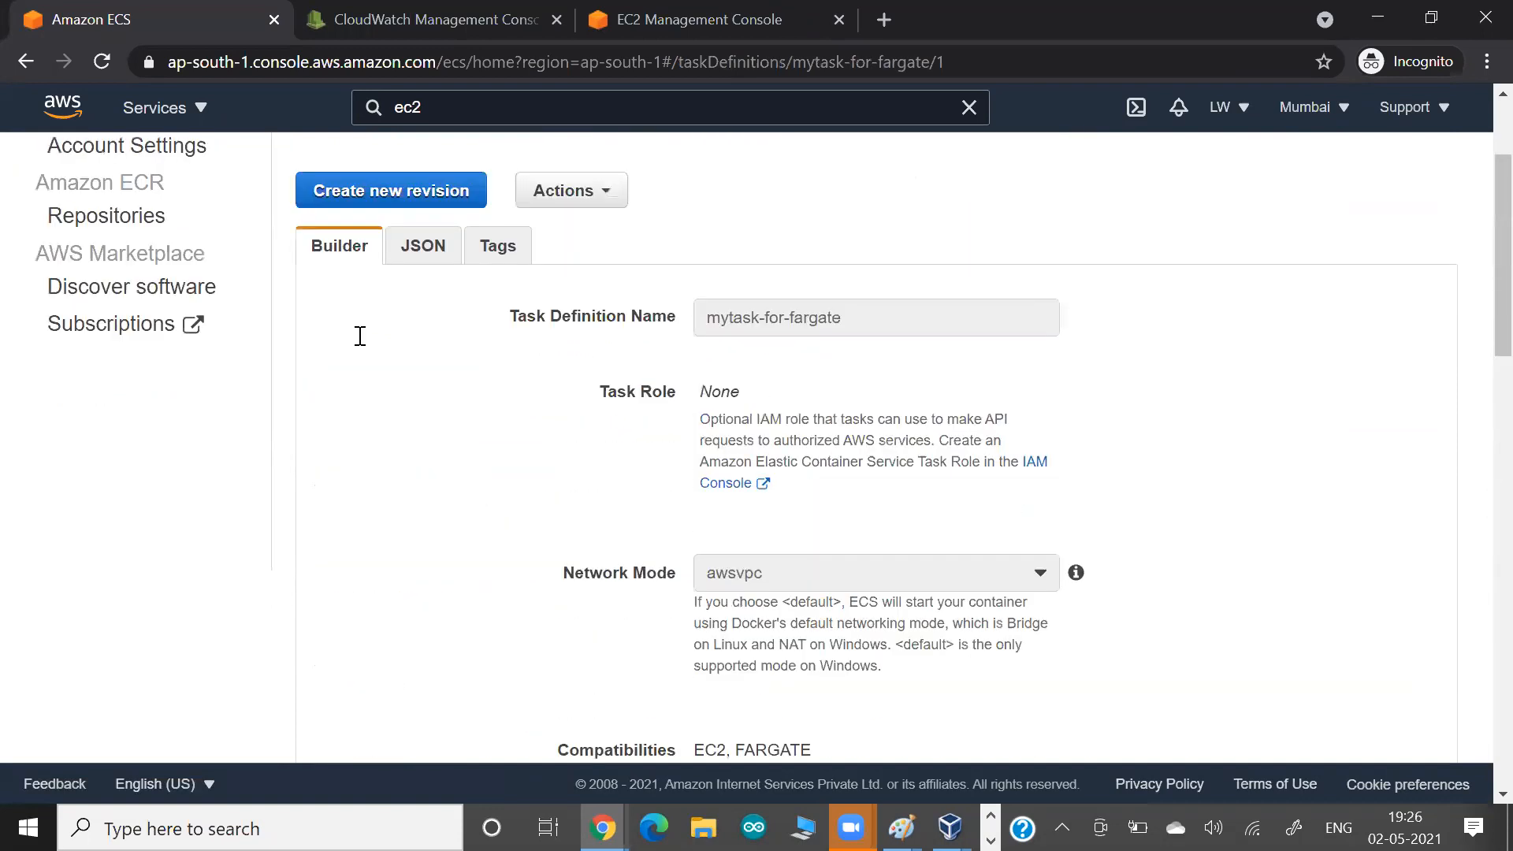
pyautogui.click(345, 169)
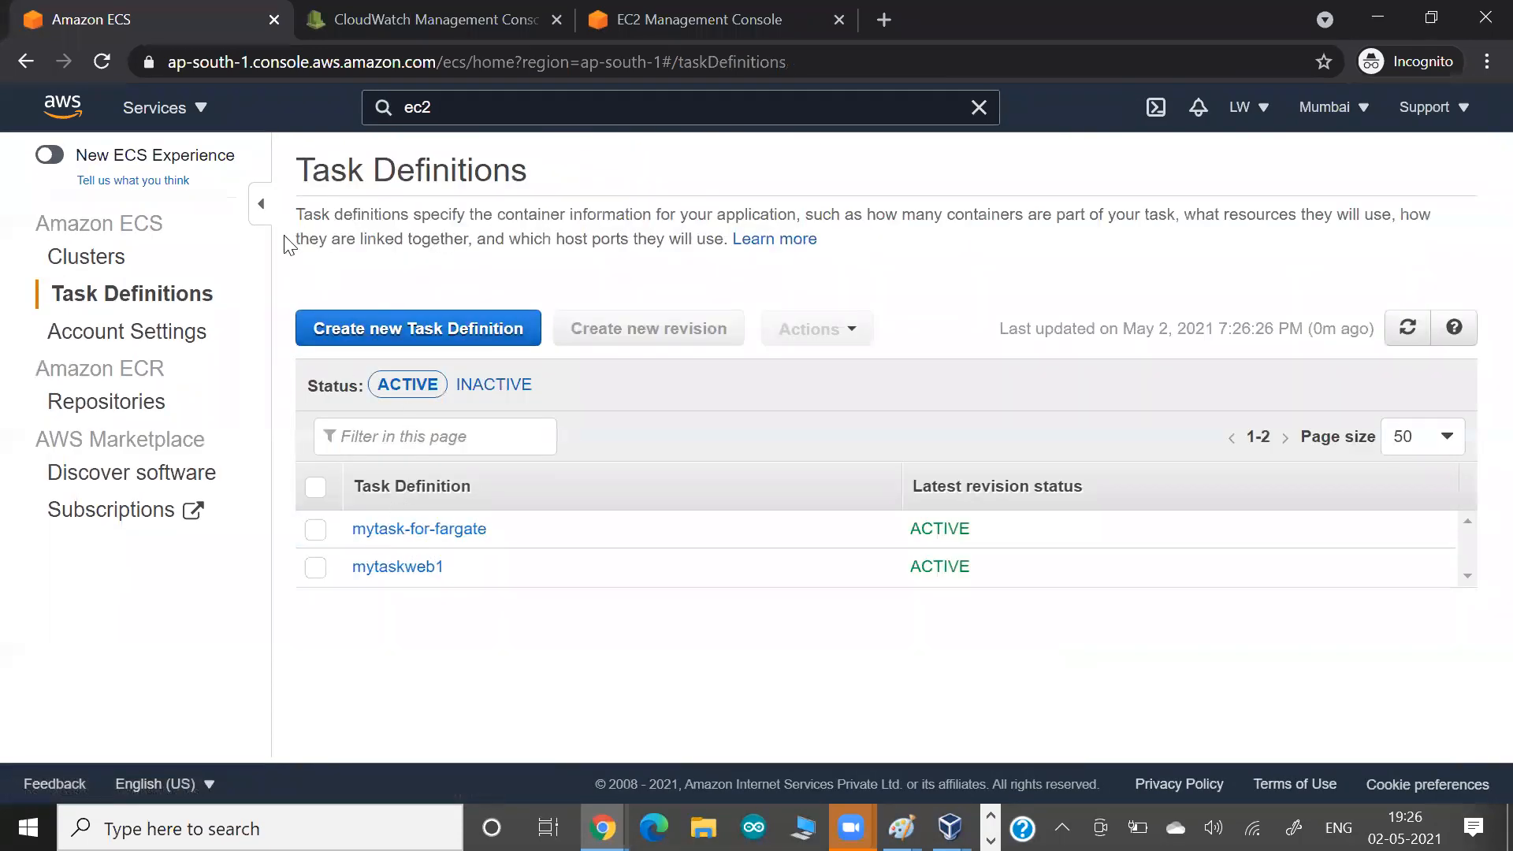
# Reopen mycluster-serverless-fargate from the clusters overview and list its running tasks.
pyautogui.click(118, 260)
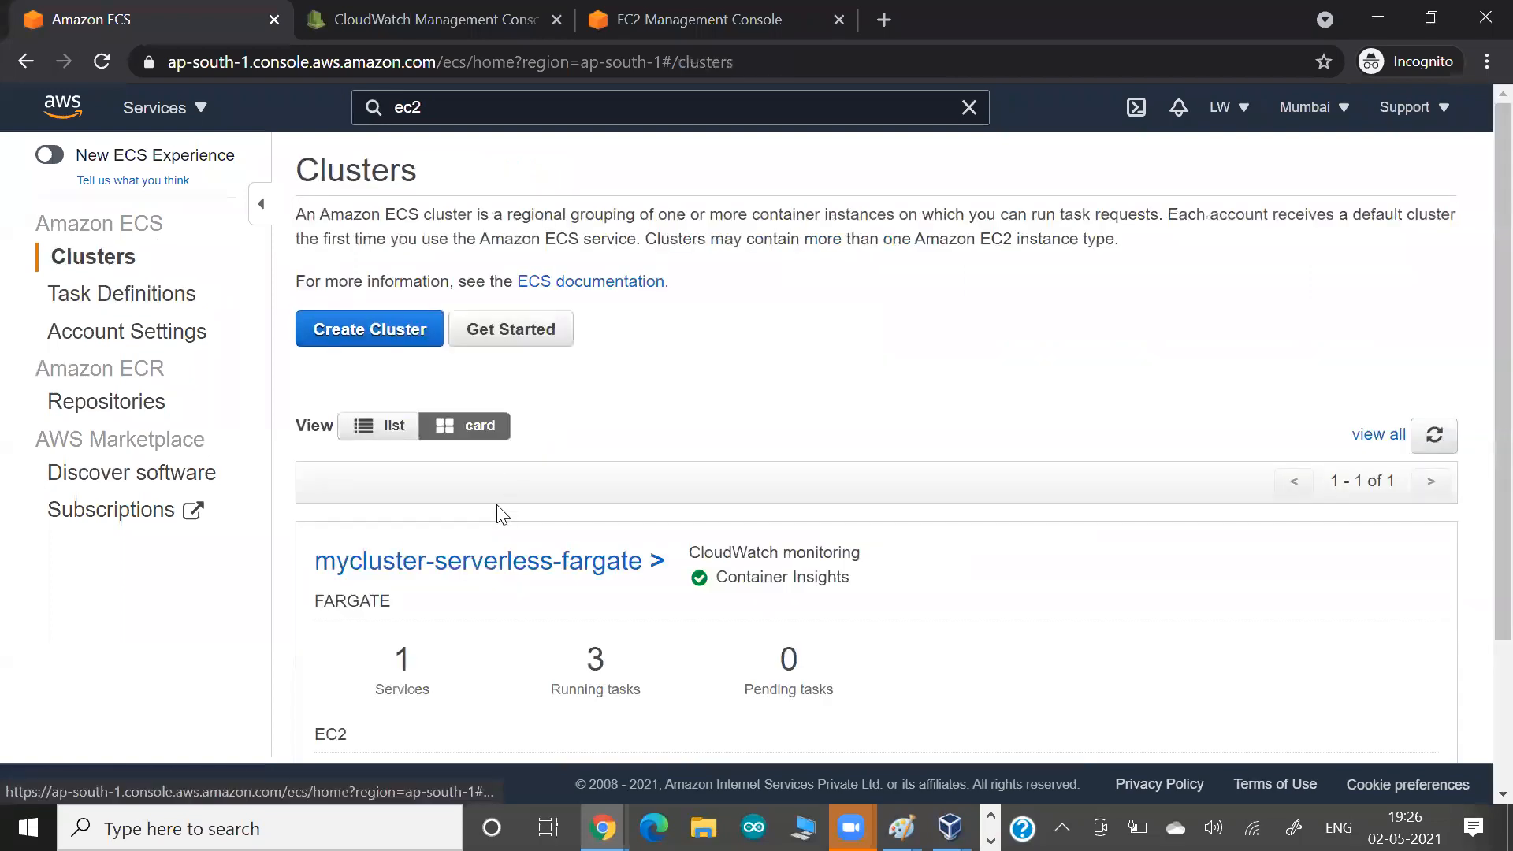
pyautogui.click(518, 565)
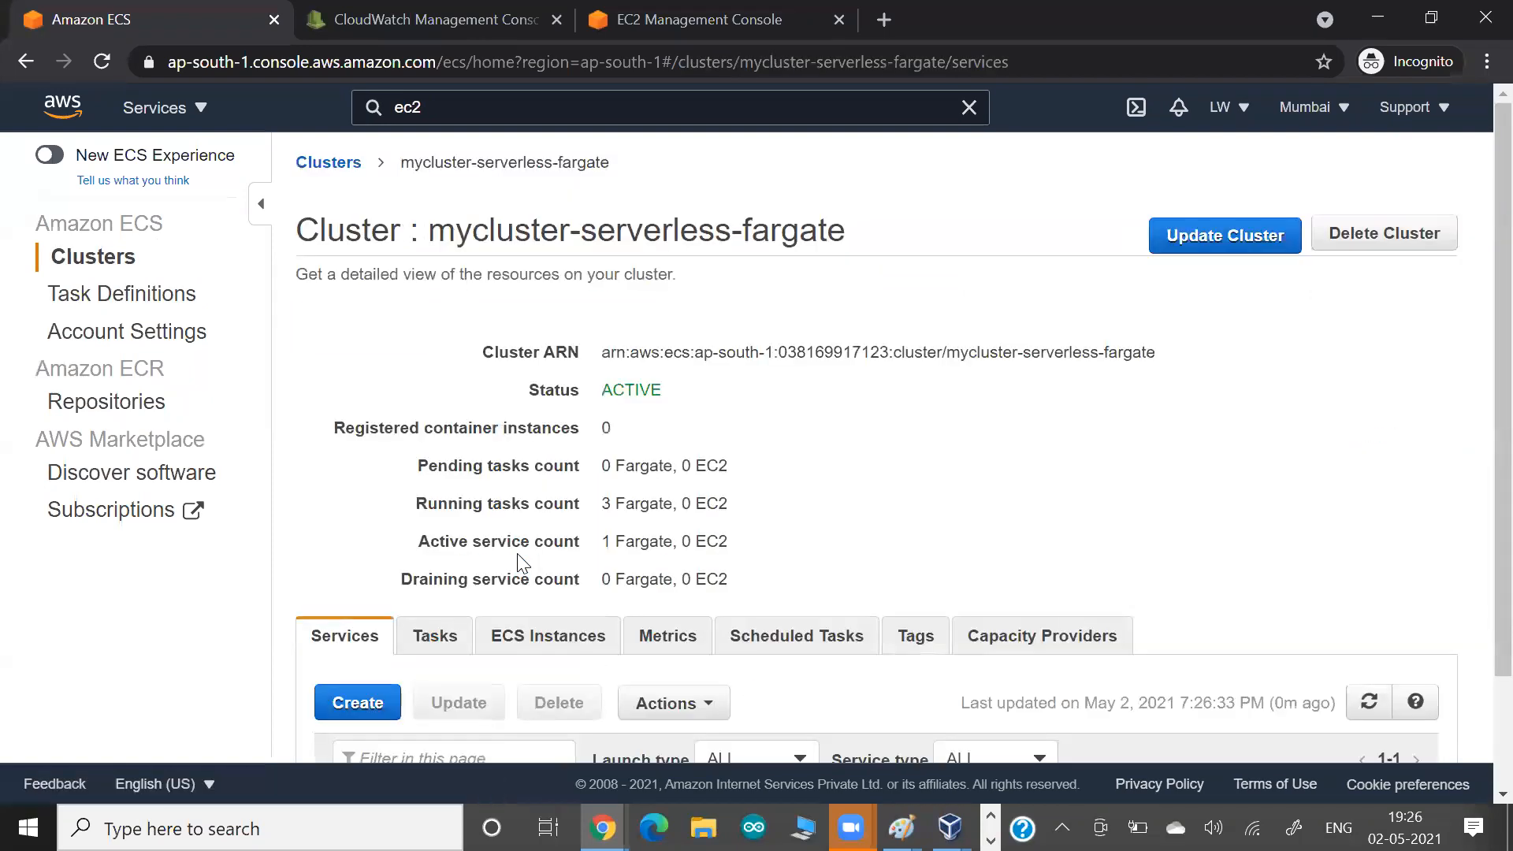
pyautogui.scroll(-1, 510, 550)
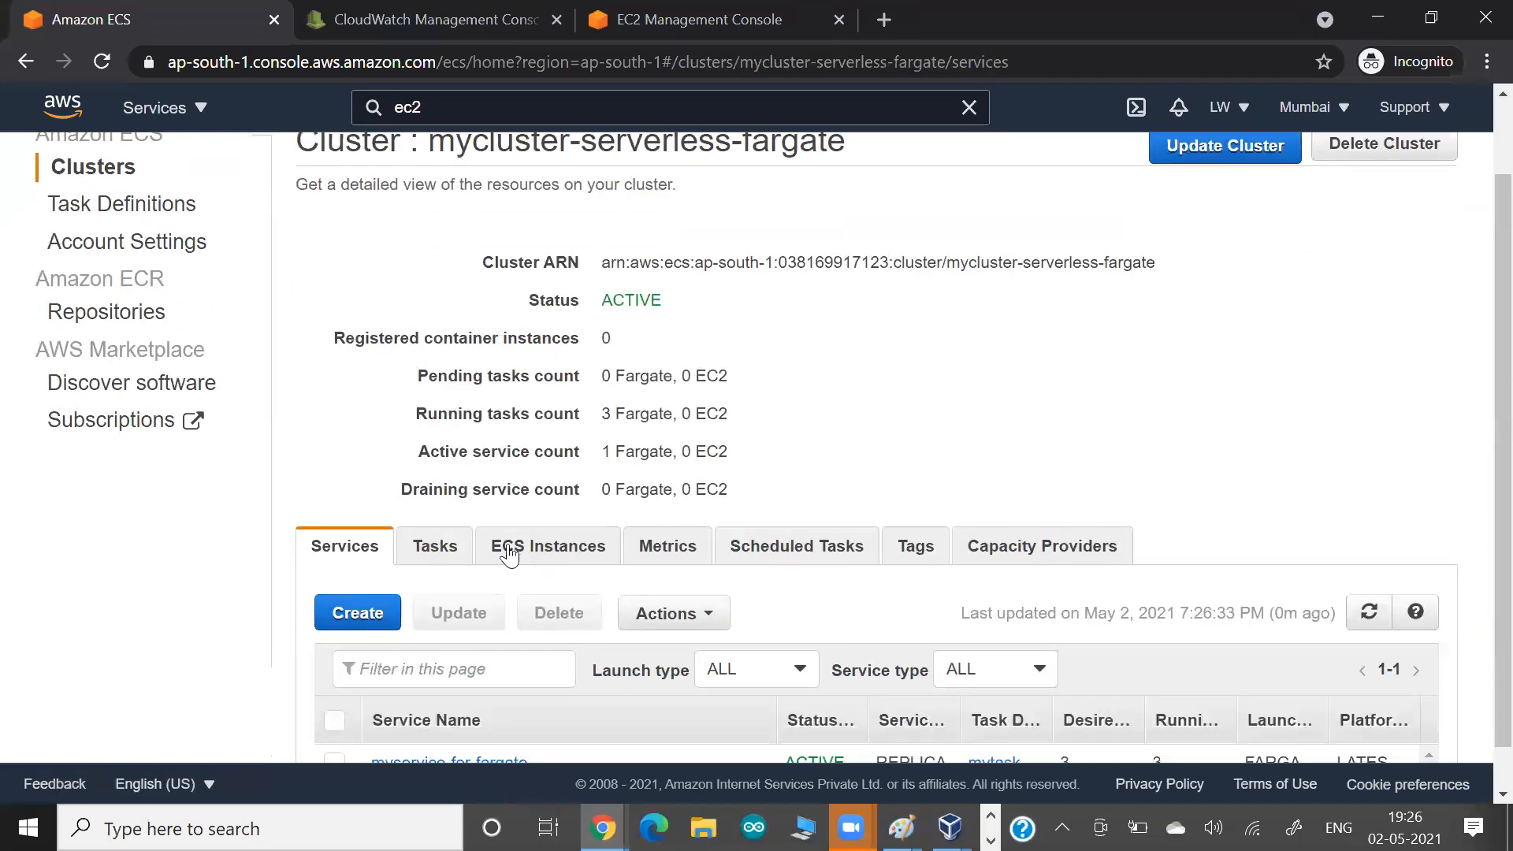
pyautogui.click(436, 547)
pyautogui.scroll(-2, 434, 583)
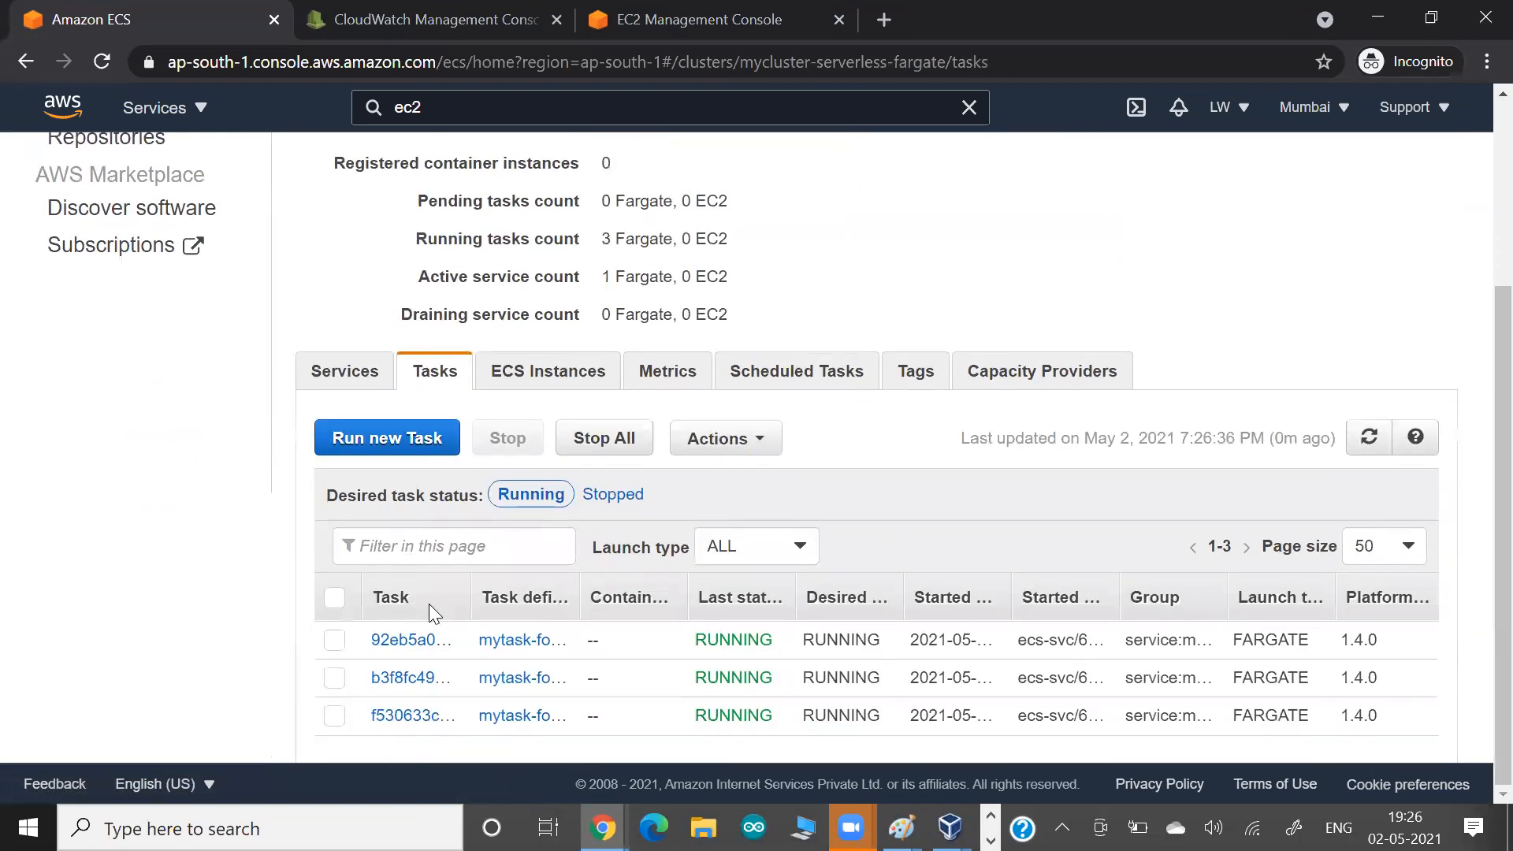
# Open the first running task, copy its public IP address and load that address in a new browser tab.
pyautogui.click(406, 641)
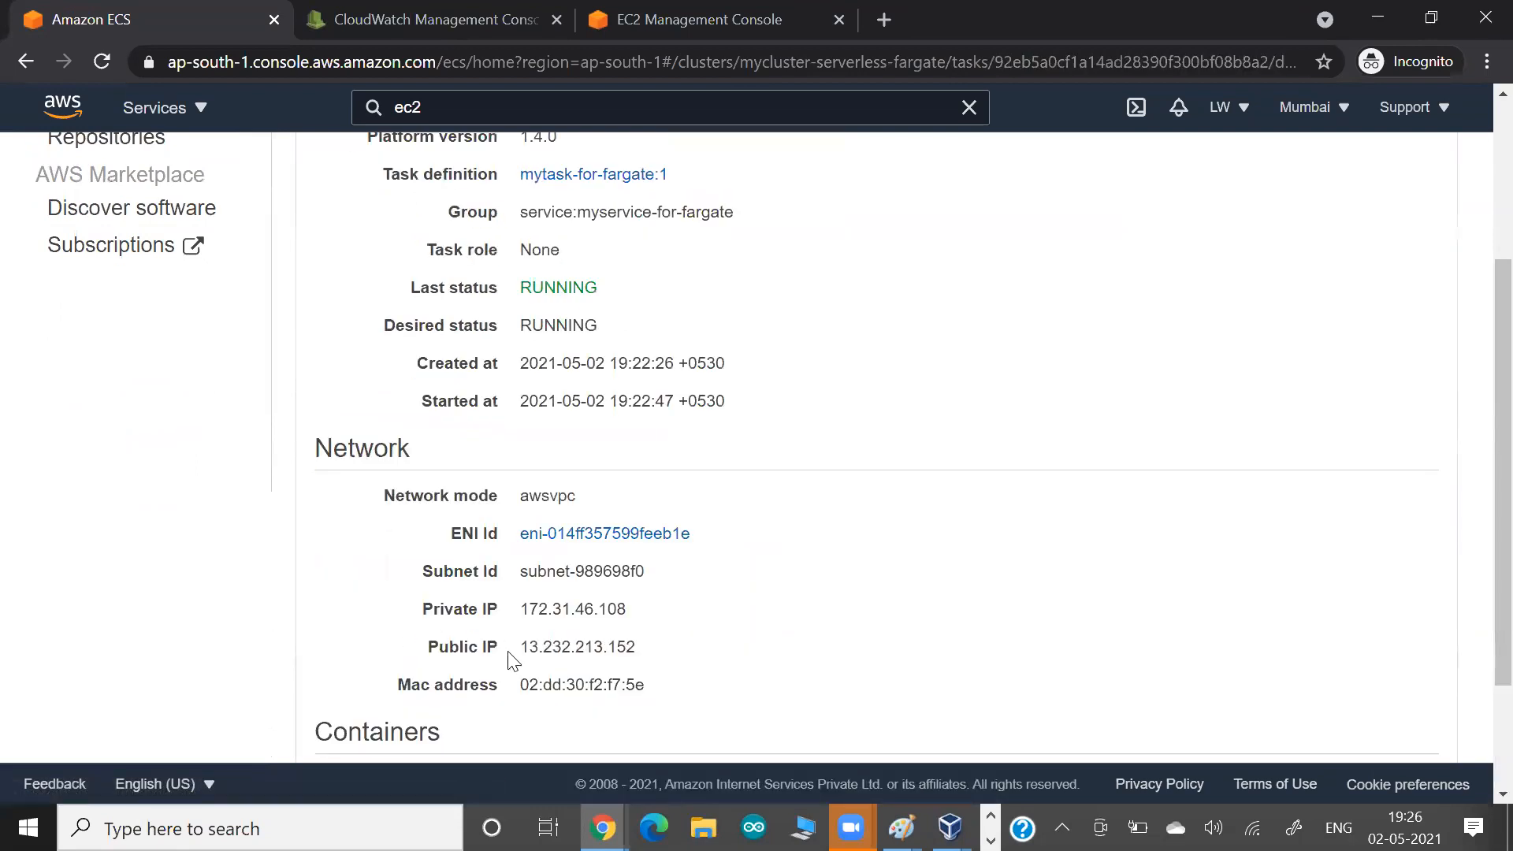
pyautogui.moveTo(521, 648); pyautogui.dragTo(634, 654)
pyautogui.hotkey('ctrl', 'c')
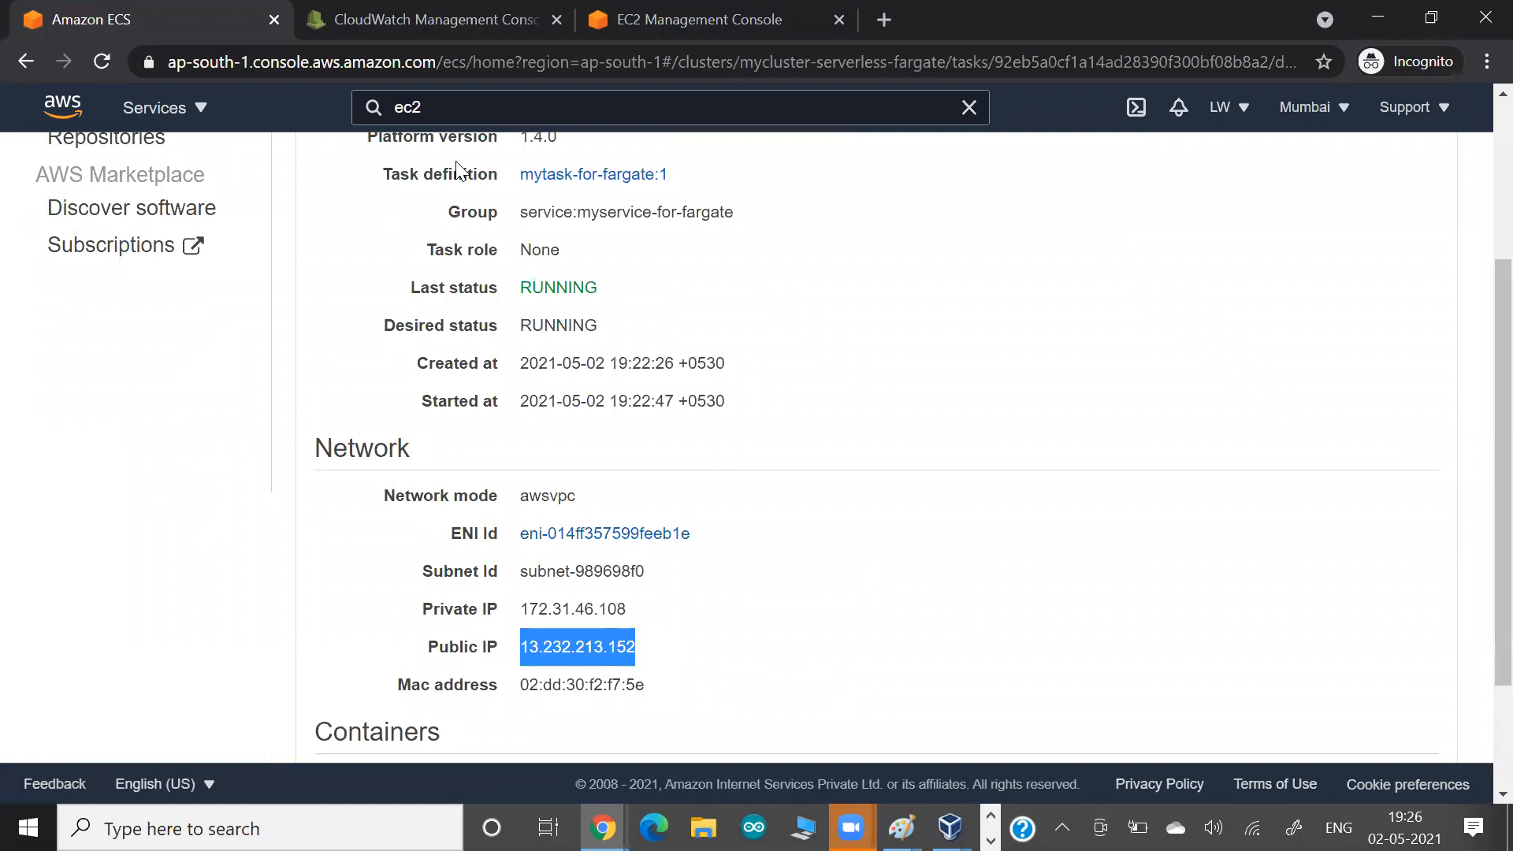
pyautogui.click(884, 19)
pyautogui.hotkey('ctrl', 'v')
pyautogui.press('Return')
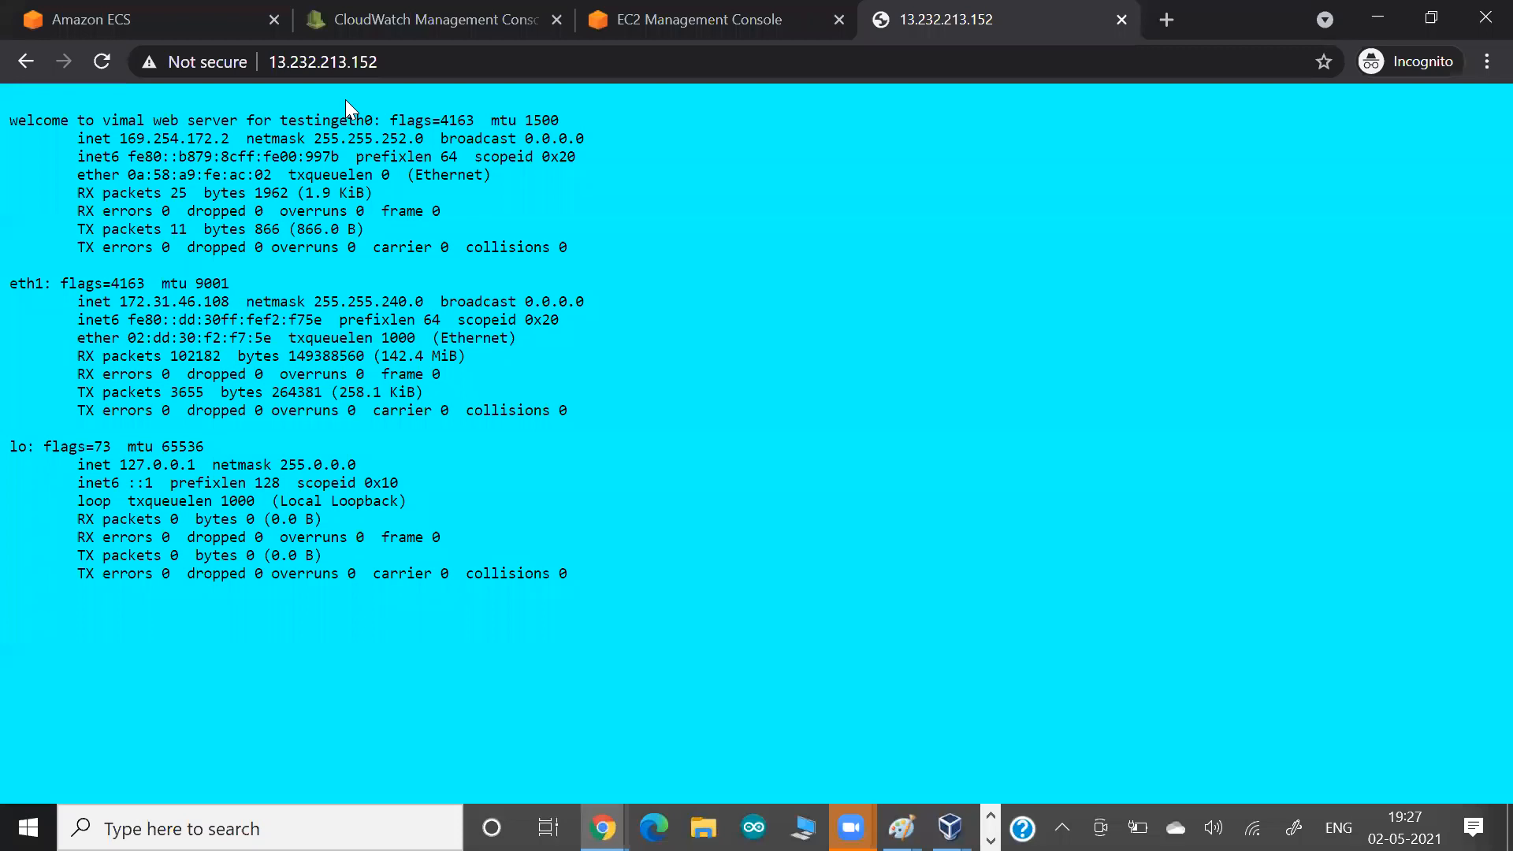
# Examine the inet addresses of the eth0 and eth1 interfaces on the container's web page.
pyautogui.moveTo(94, 138); pyautogui.dragTo(275, 138)
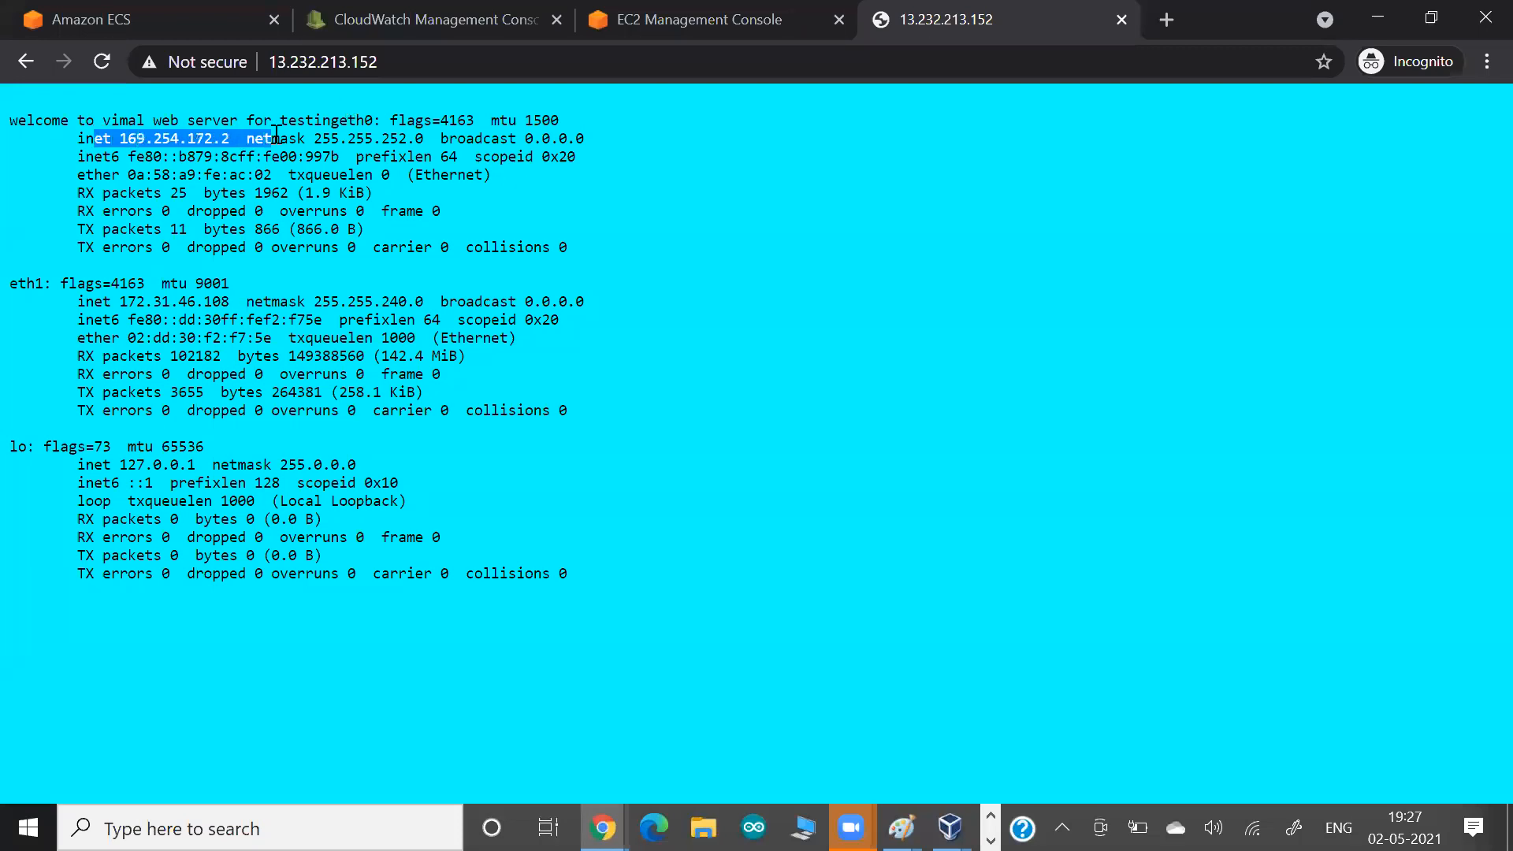
pyautogui.click(275, 135)
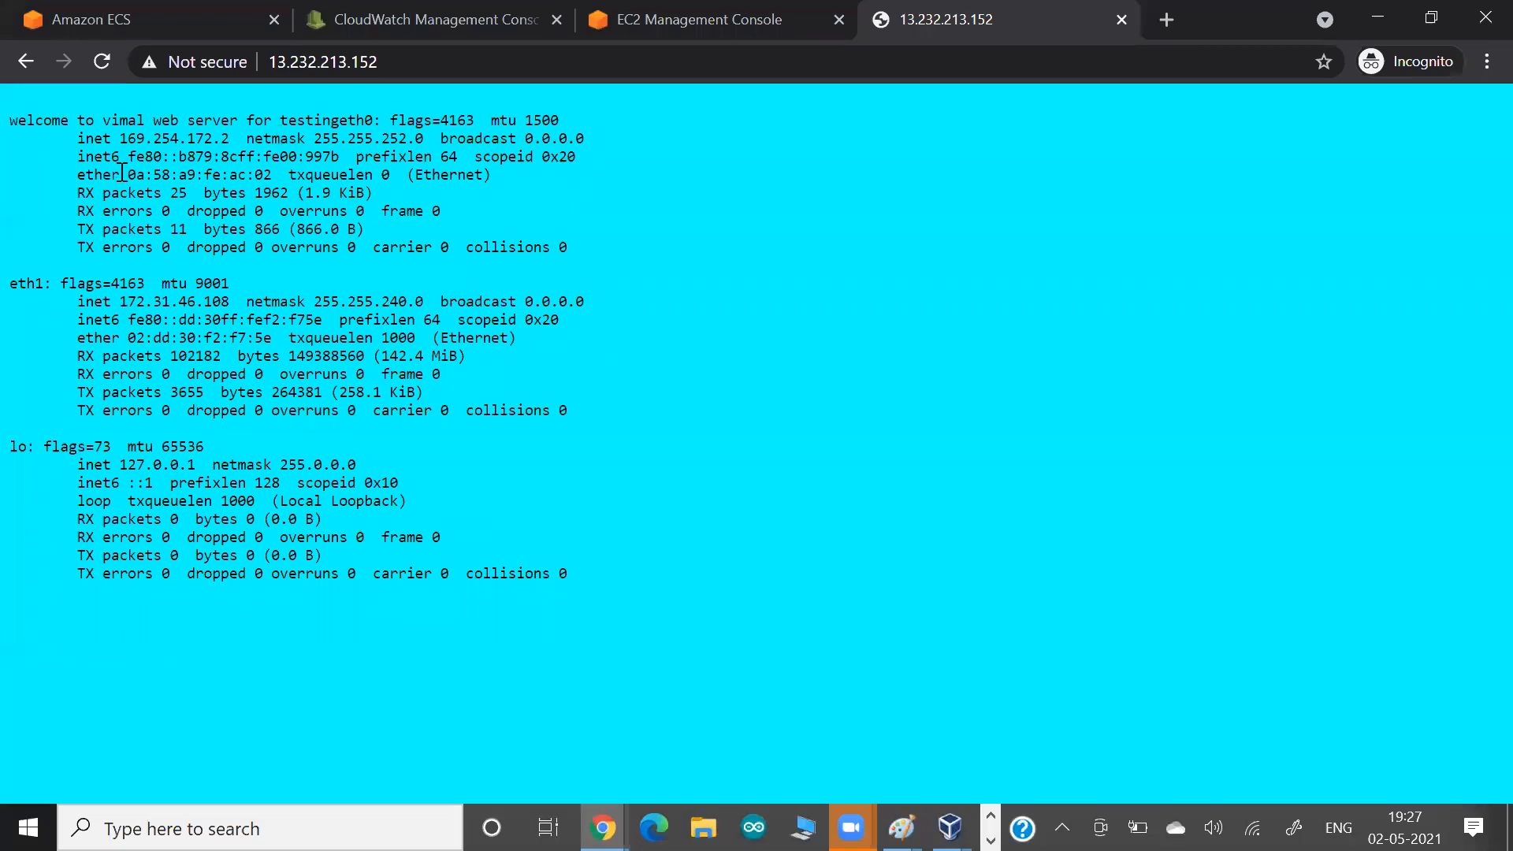
pyautogui.moveTo(102, 140); pyautogui.dragTo(249, 143)
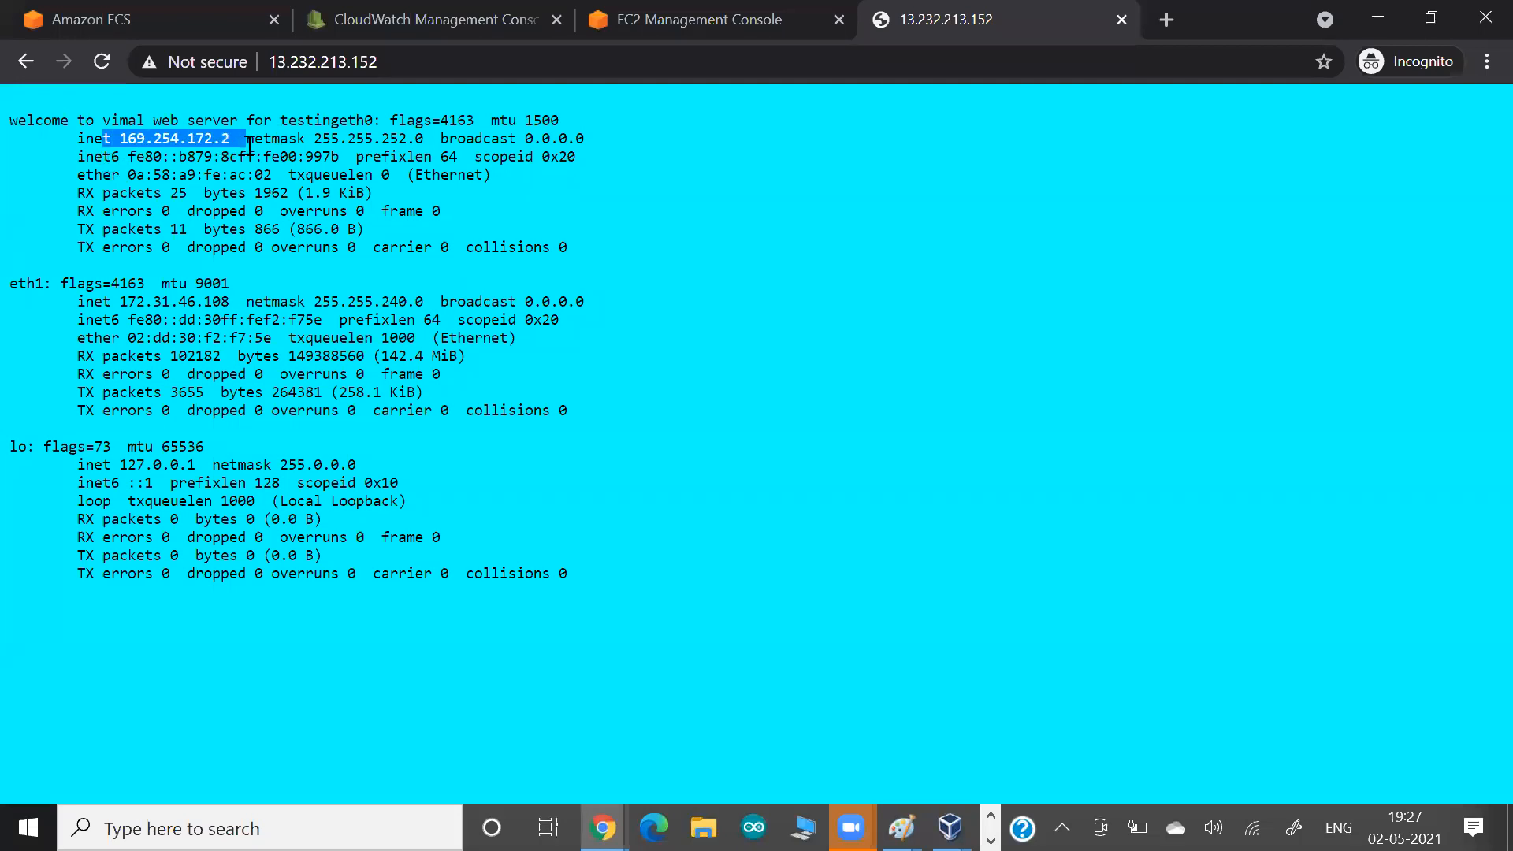
pyautogui.moveTo(103, 302); pyautogui.dragTo(255, 305)
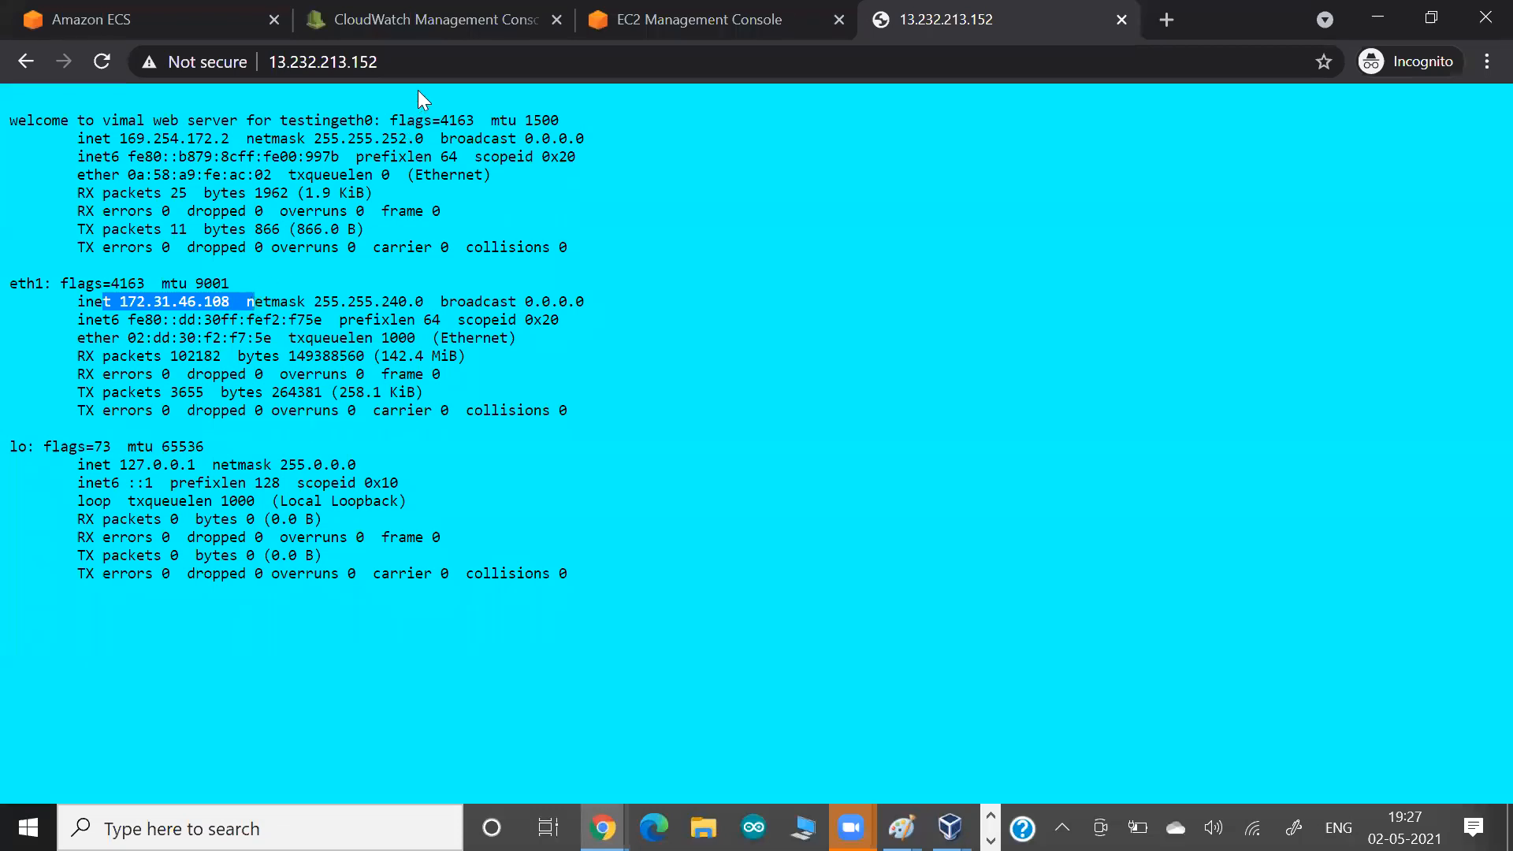
# Load the /vimal.html page from the task's public IP address and return to the server's home page.
pyautogui.click(416, 60)
pyautogui.click(417, 60)
pyautogui.write('/')
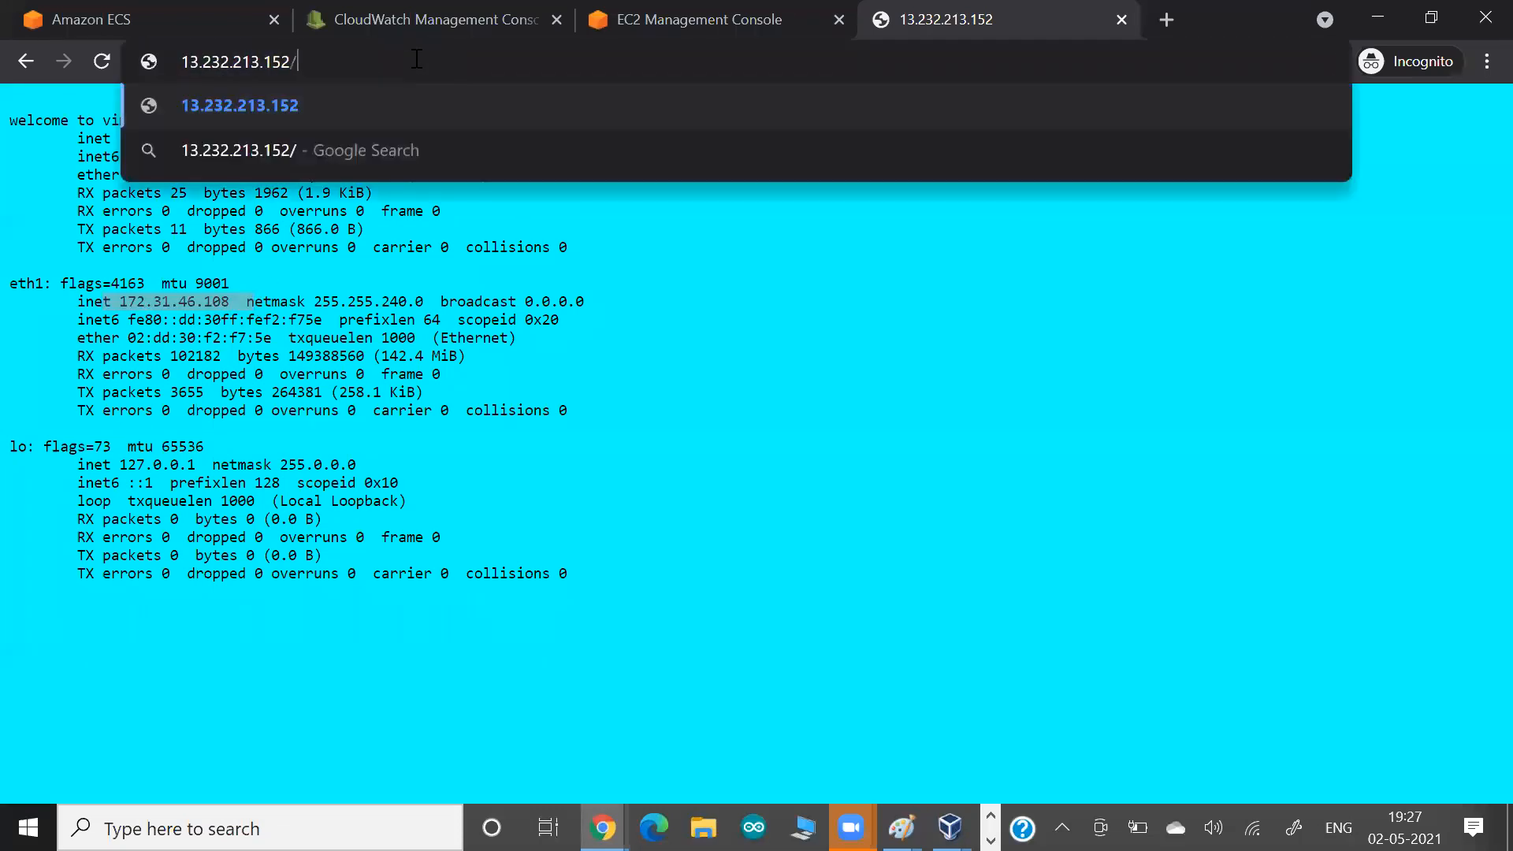
pyautogui.write('vimal.html')
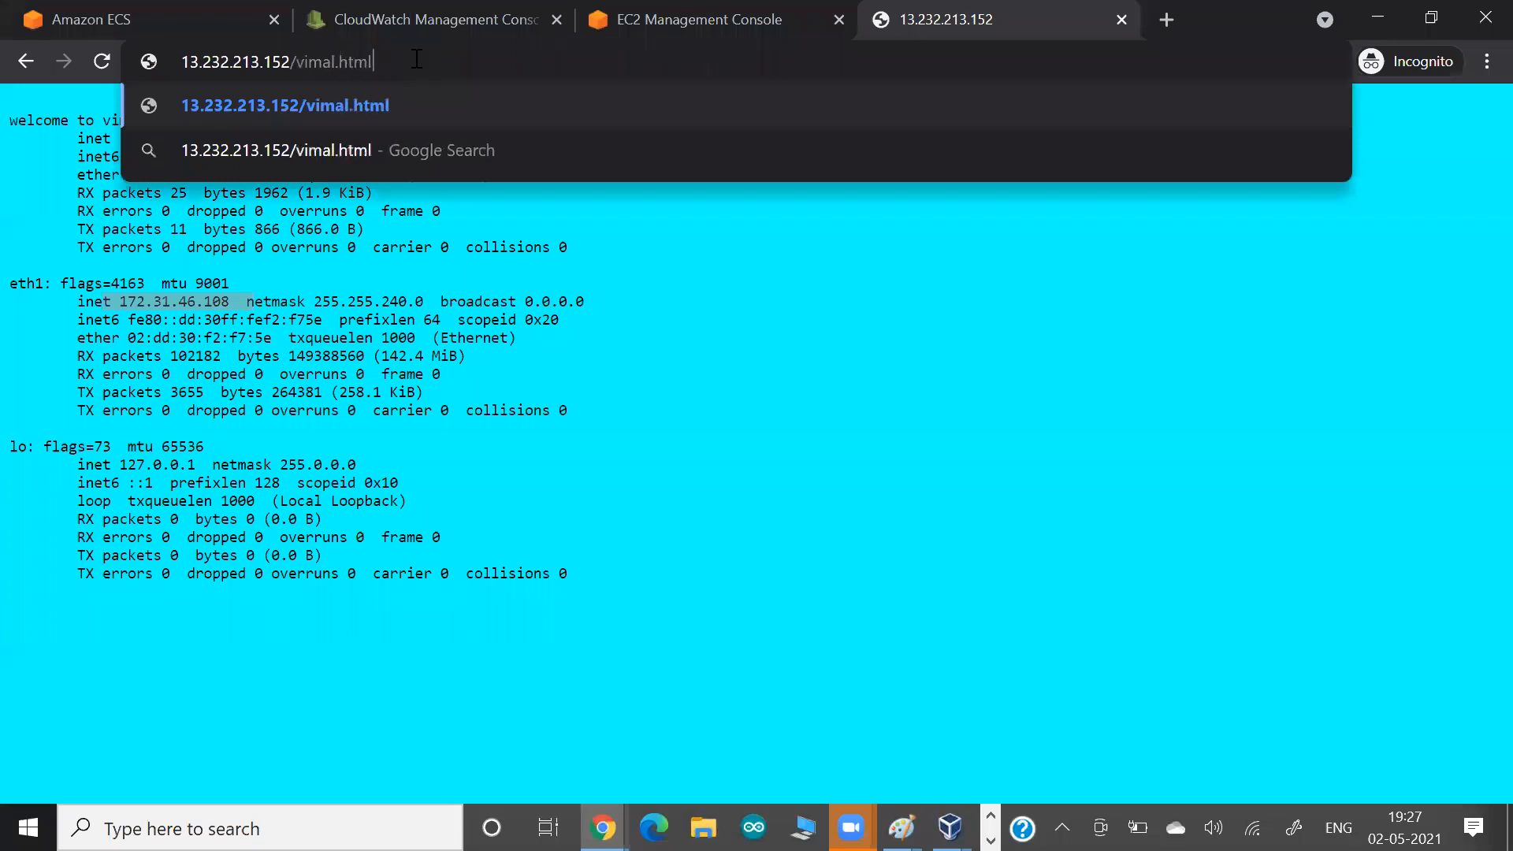
pyautogui.press('Return')
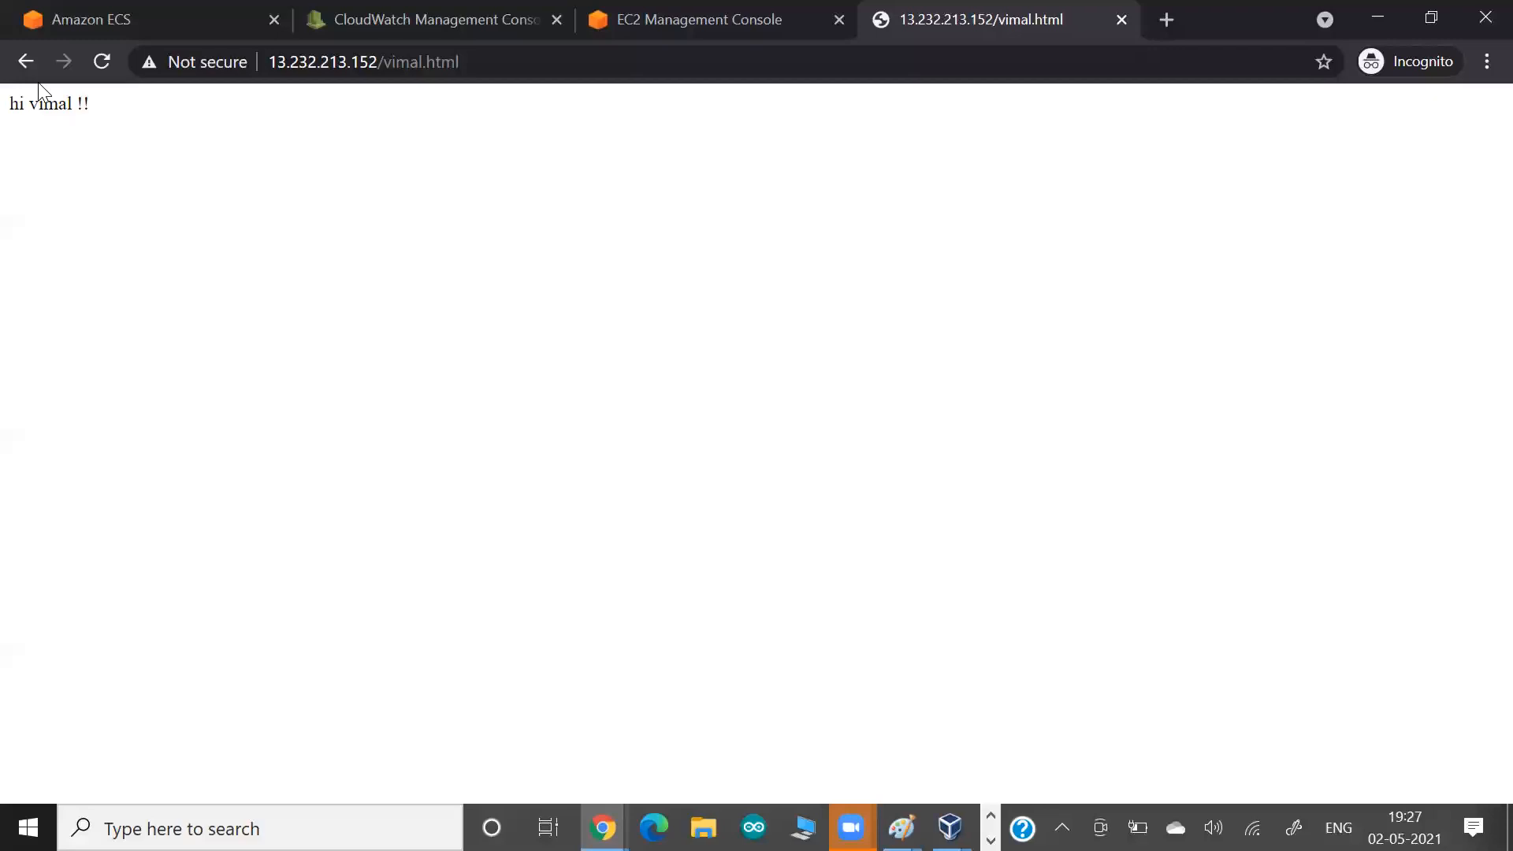
pyautogui.click(24, 61)
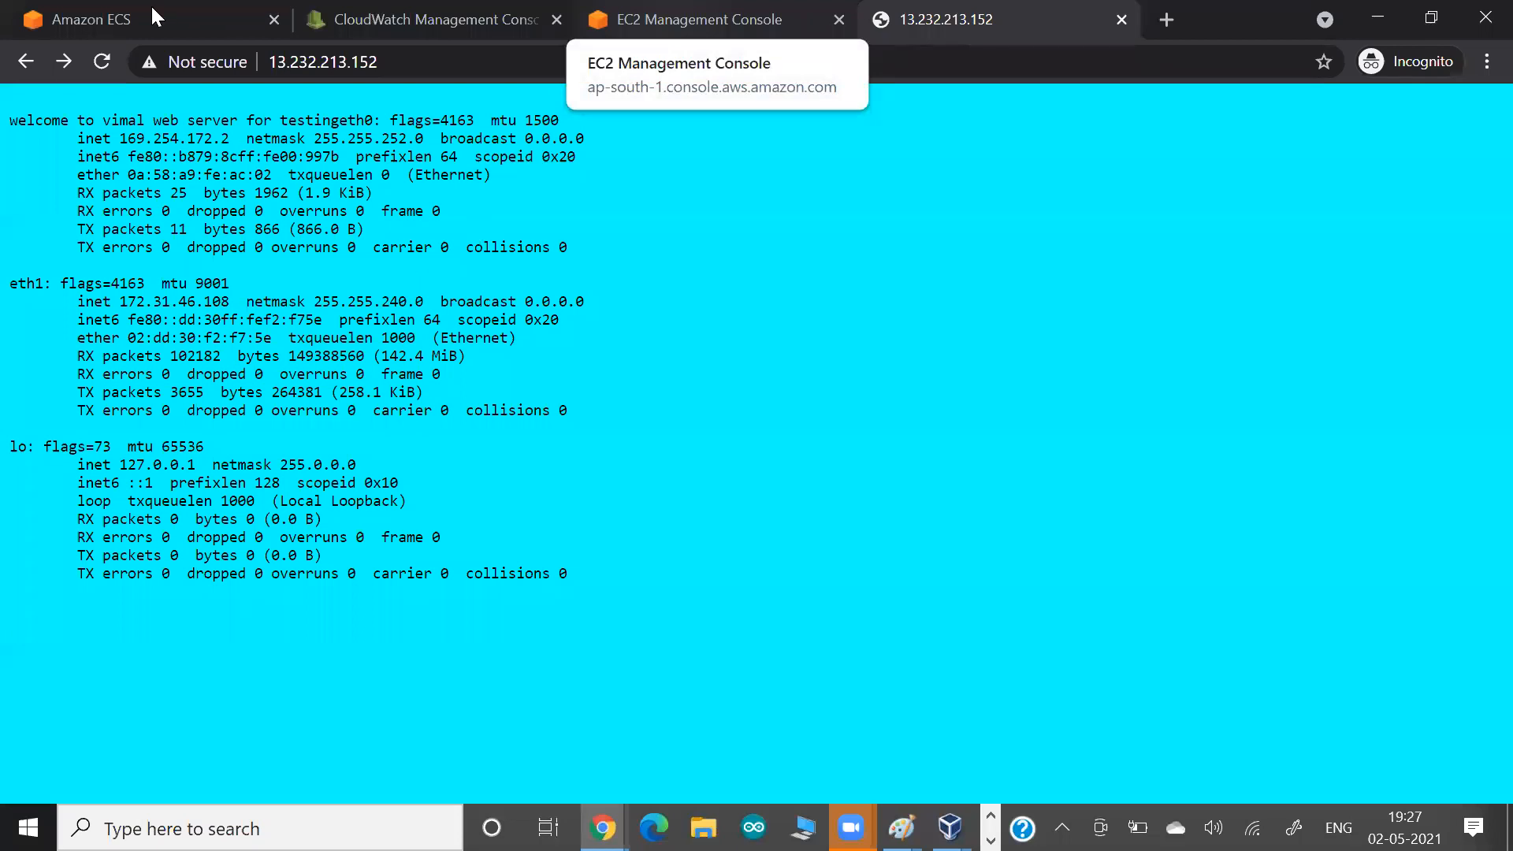
# Return to the running tasks of mycluster-serverless-fargate, open the second task and copy its public IP address.
pyautogui.hotkey('ctrl', 'shift', 'Tab')
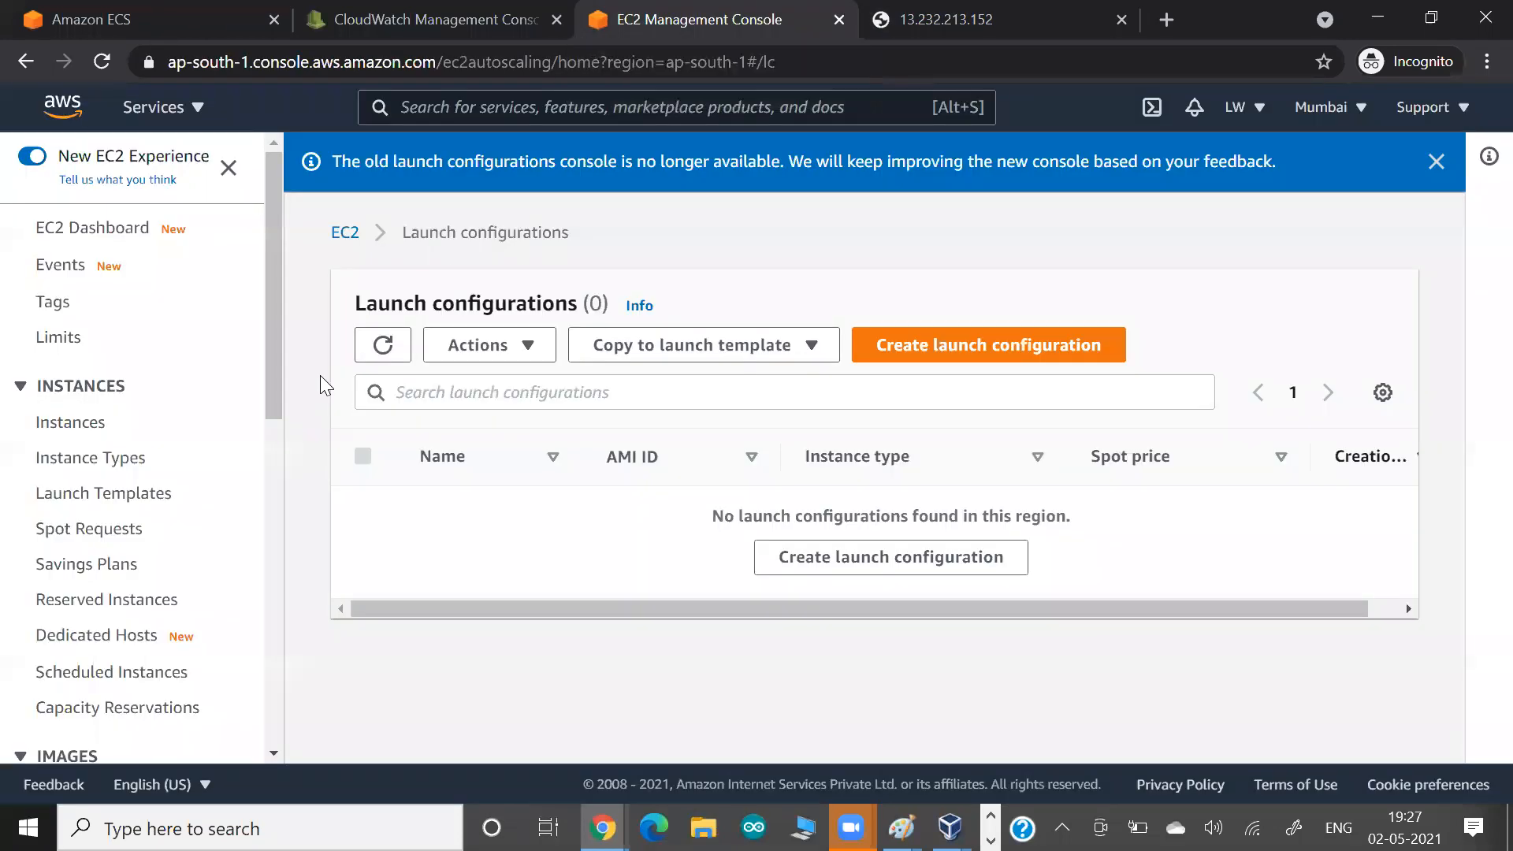
pyautogui.hotkey('ctrl', 'shift', 'Tab')
pyautogui.hotkey('ctrl', 'shift', 'Tab')
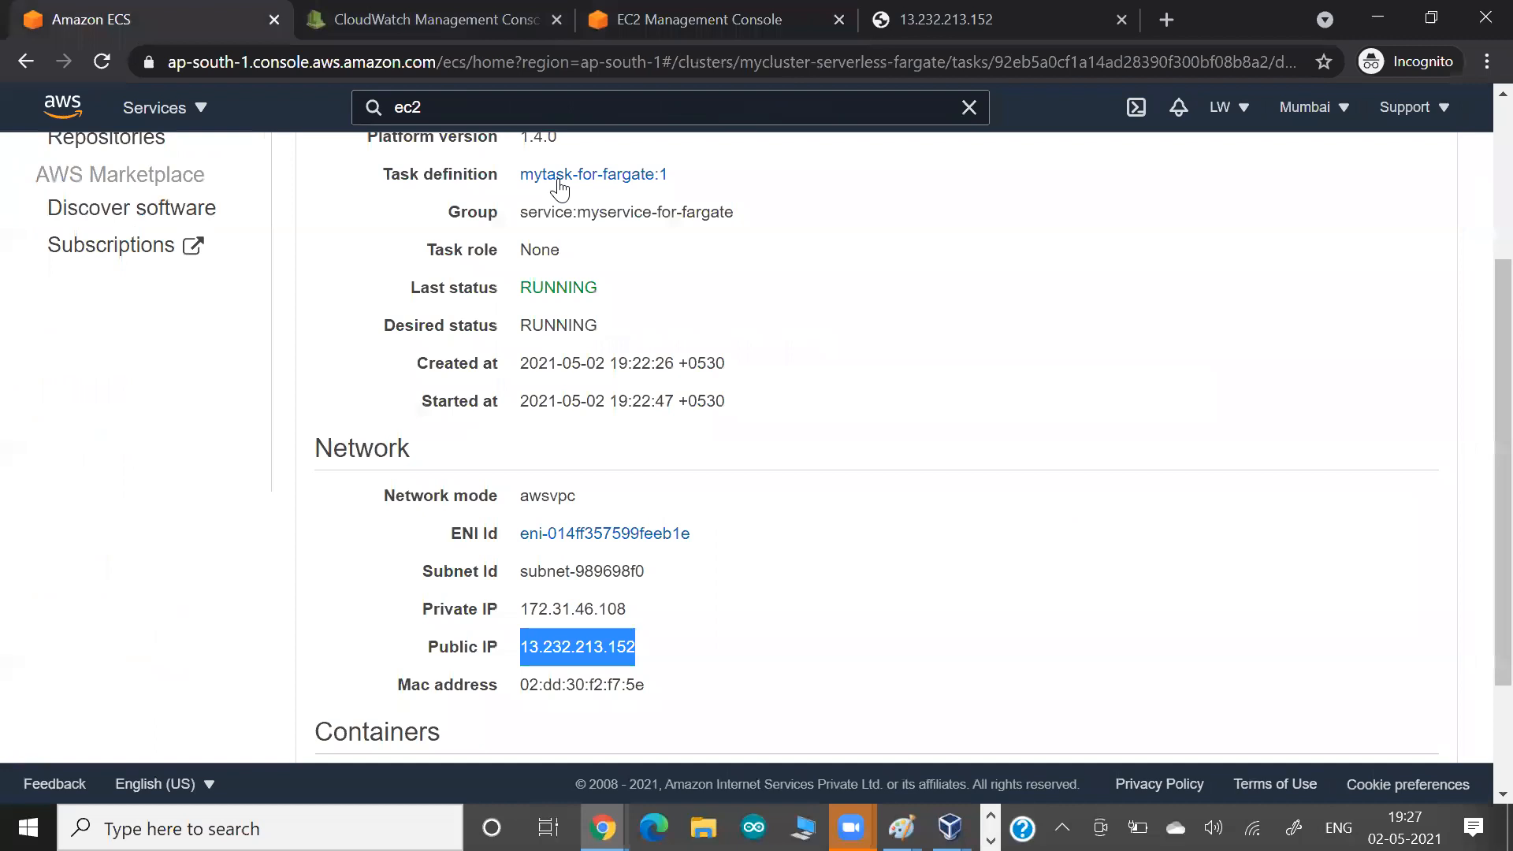
pyautogui.scroll(3, 461, 262)
pyautogui.scroll(1, 395, 439)
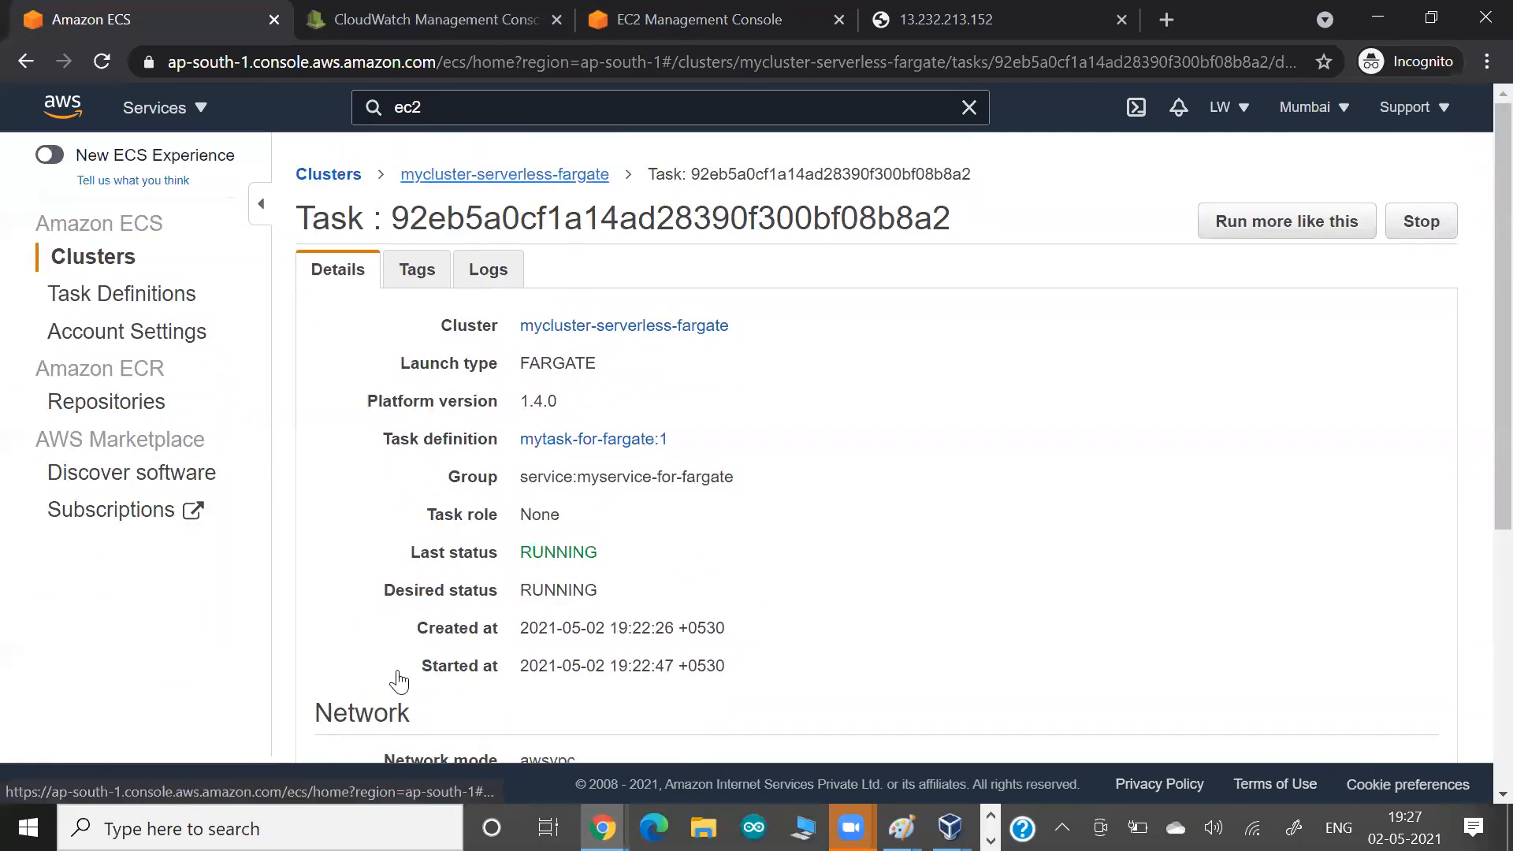
pyautogui.click(504, 174)
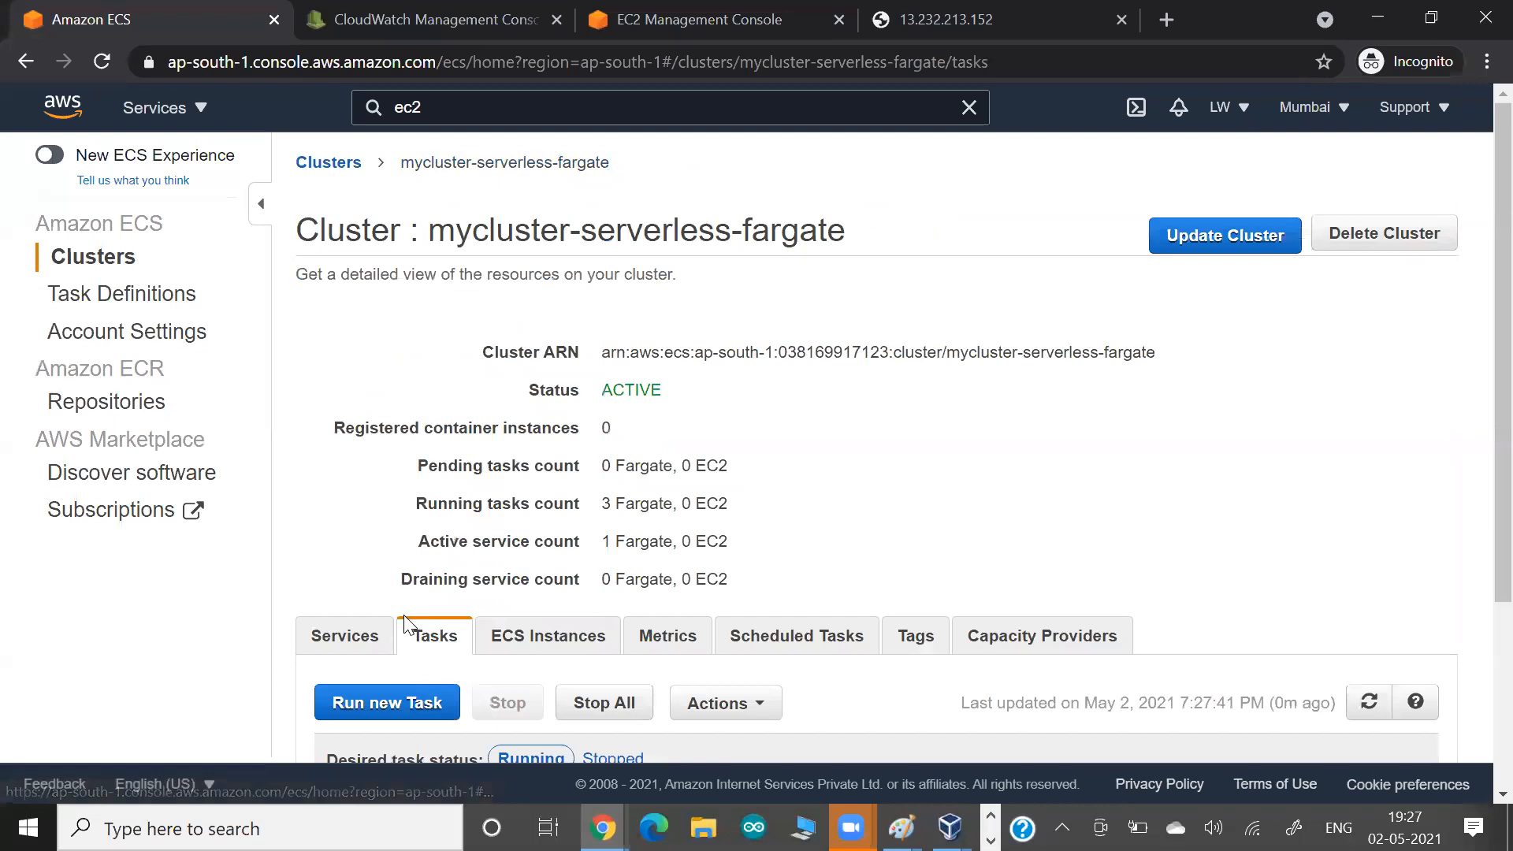
pyautogui.scroll(-3, 473, 607)
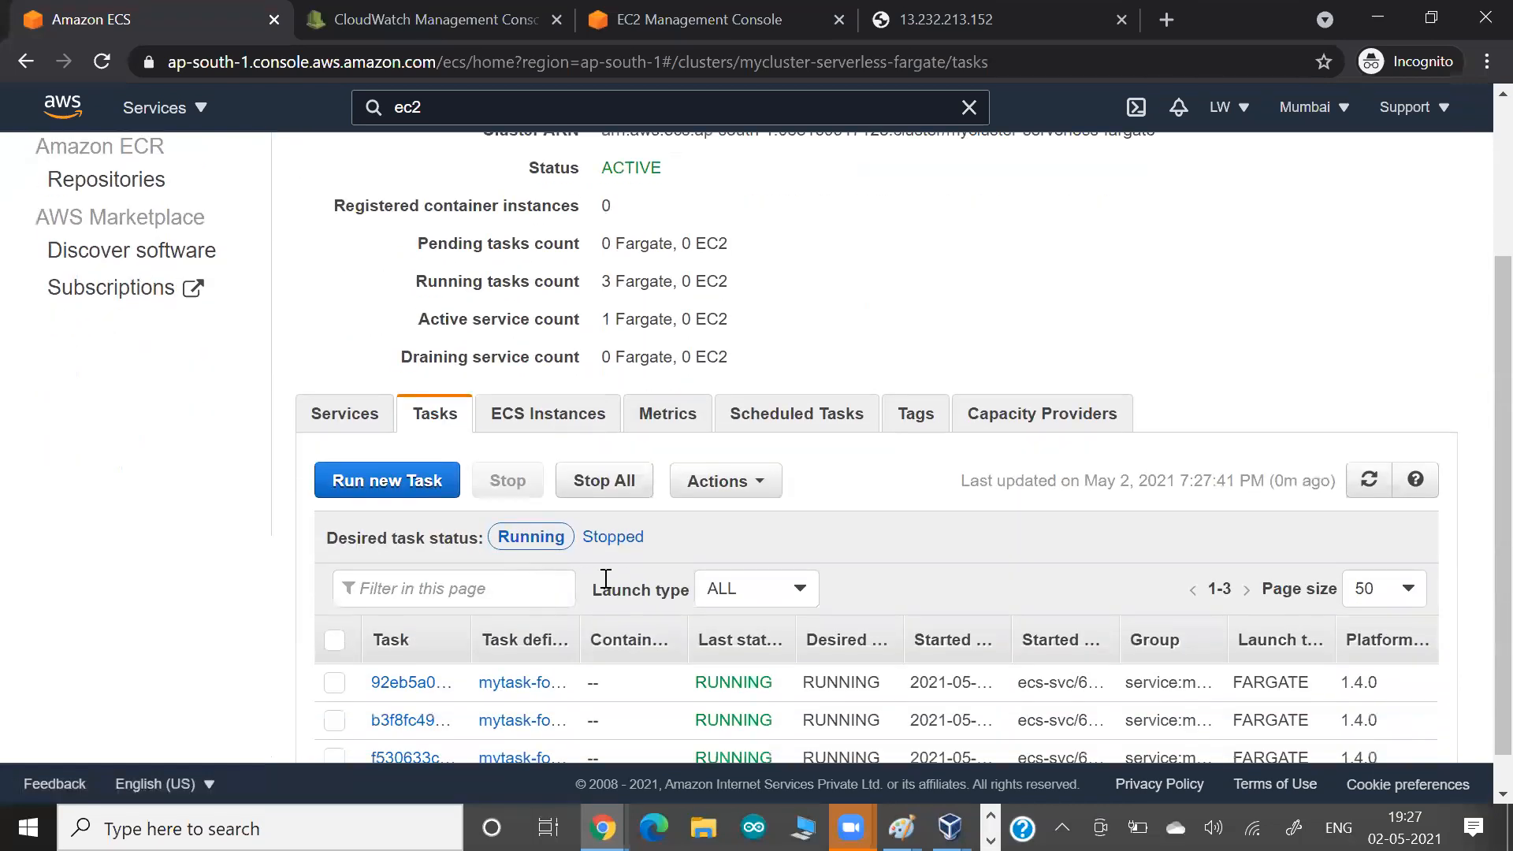
pyautogui.scroll(-1, 634, 575)
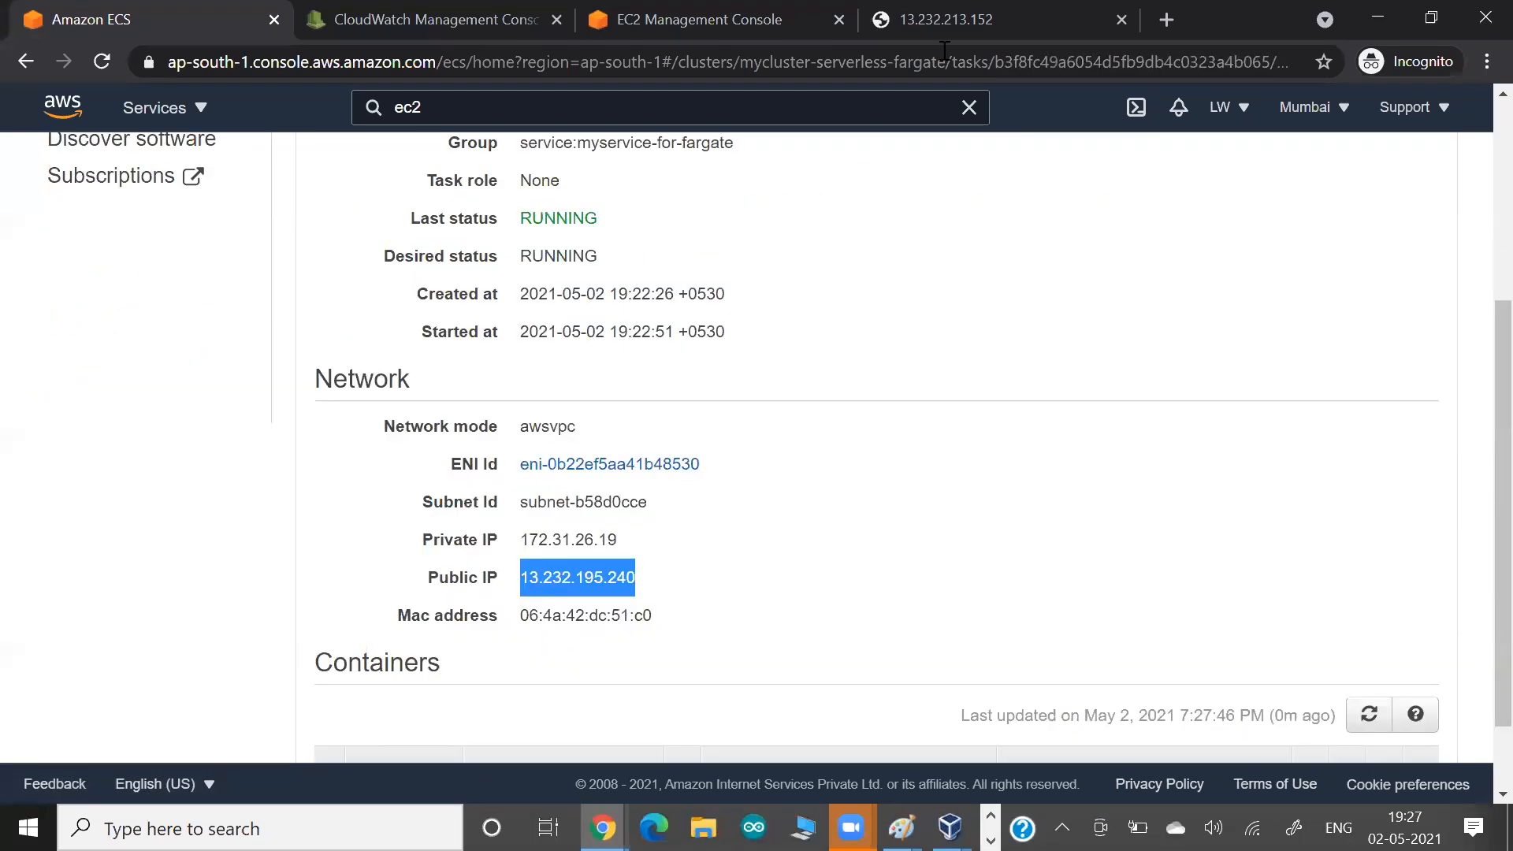
# Load the second task's public IP address, 13.232.195.240, in a new browser tab.
pyautogui.click(963, 27)
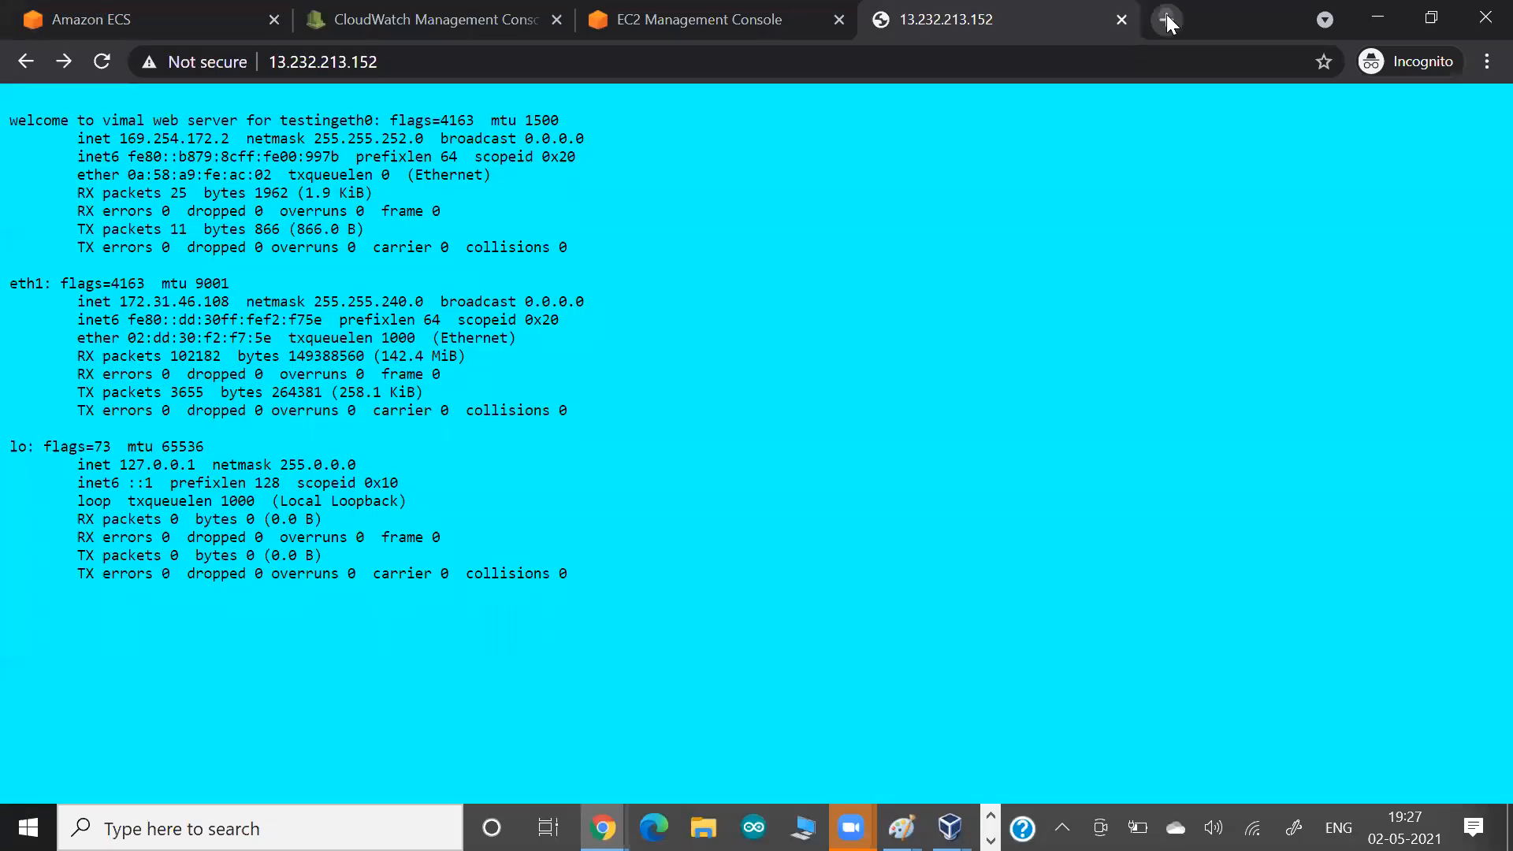
pyautogui.click(1167, 20)
pyautogui.write('13.232.195.240')
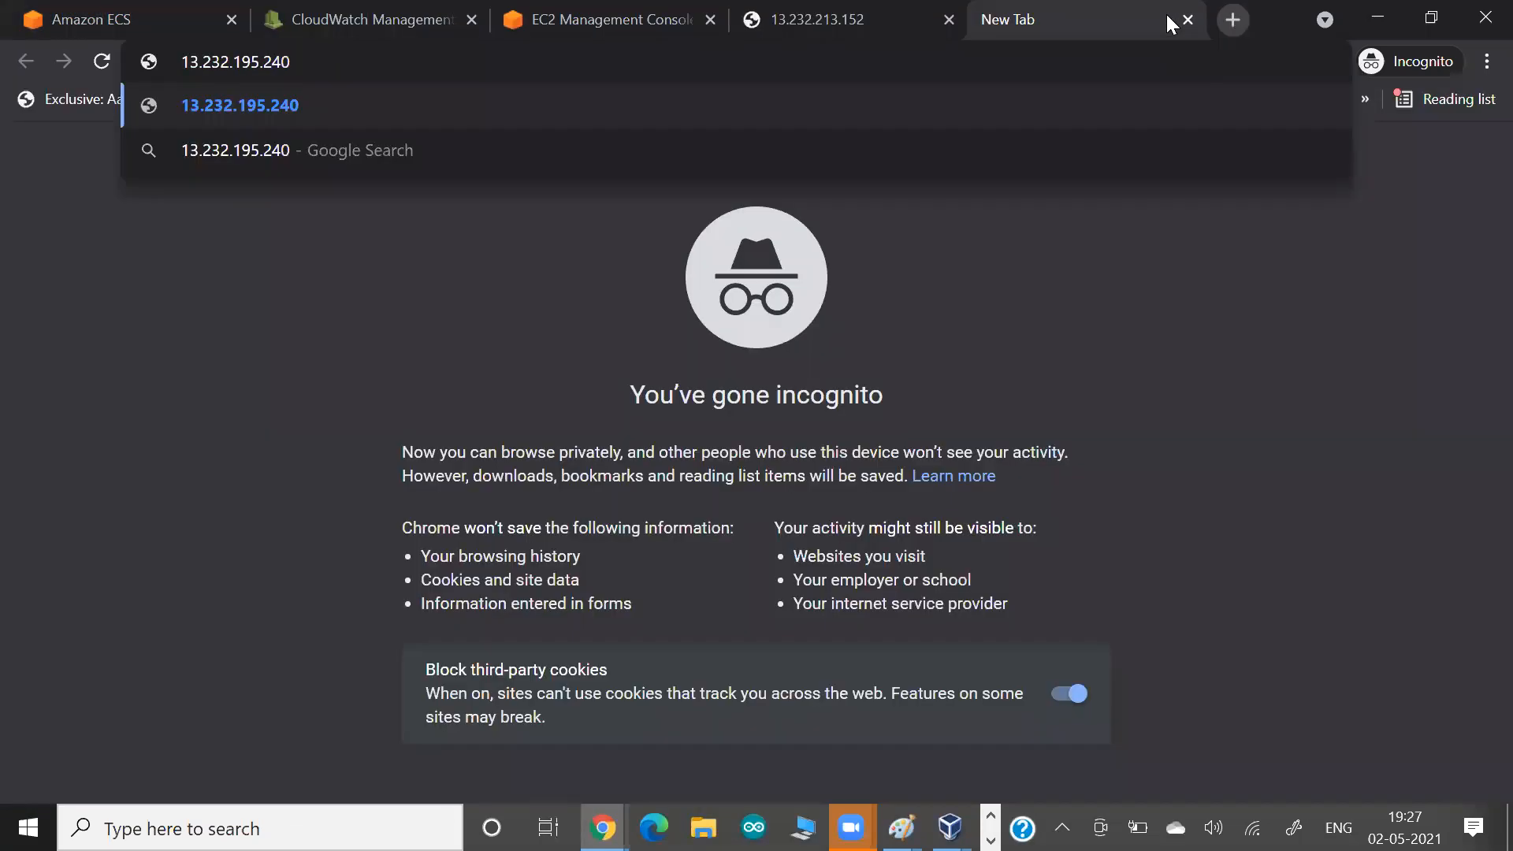
pyautogui.press('Return')
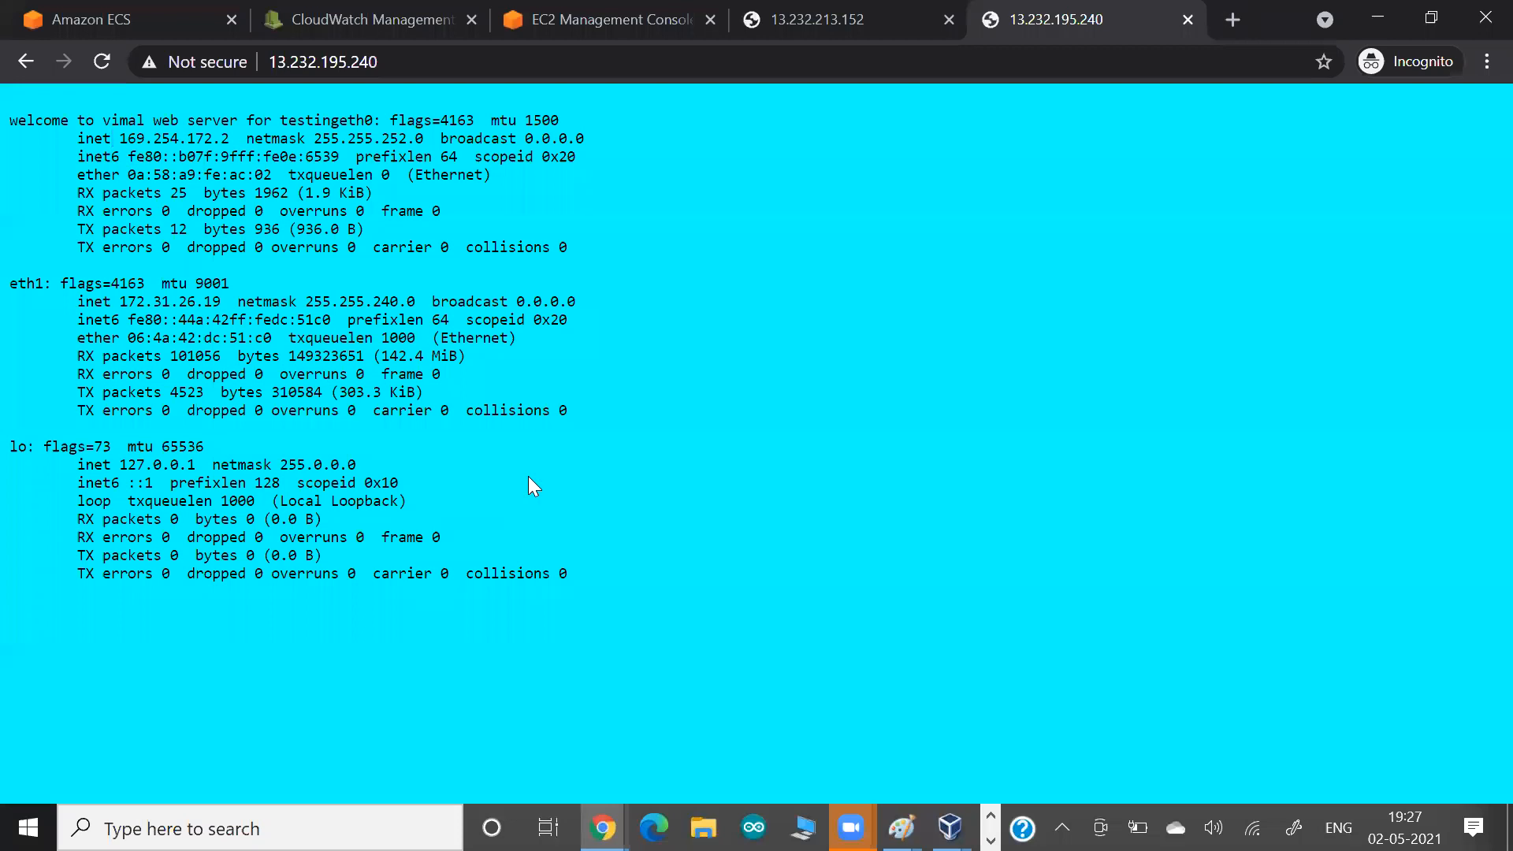
# Compare the eth1 inet addresses shown on the web pages of the two tasks.
pyautogui.moveTo(172, 302); pyautogui.dragTo(306, 303)
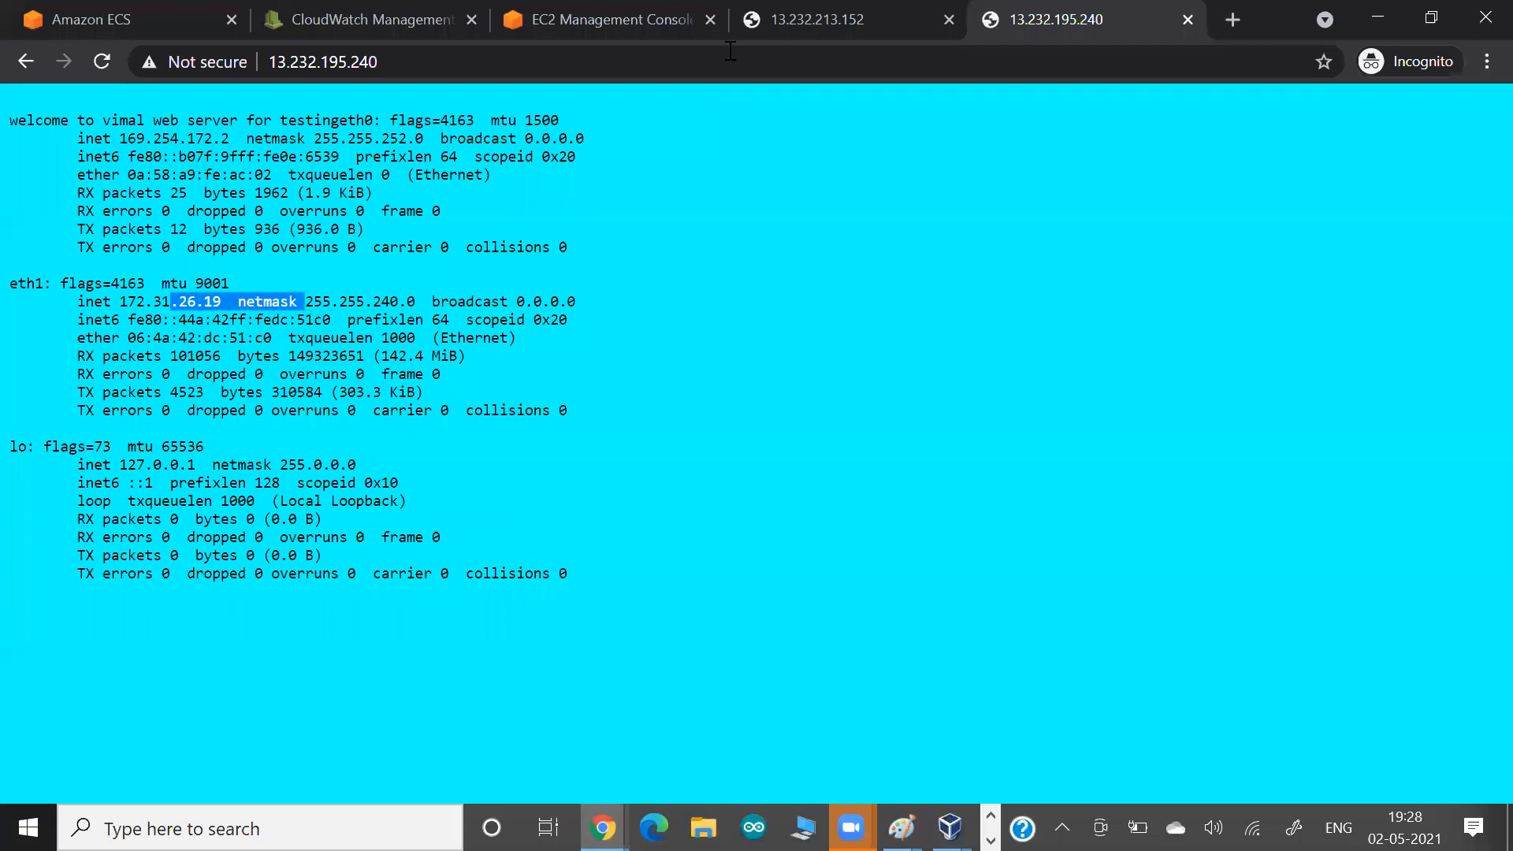
pyautogui.click(835, 11)
pyautogui.moveTo(178, 299); pyautogui.dragTo(290, 302)
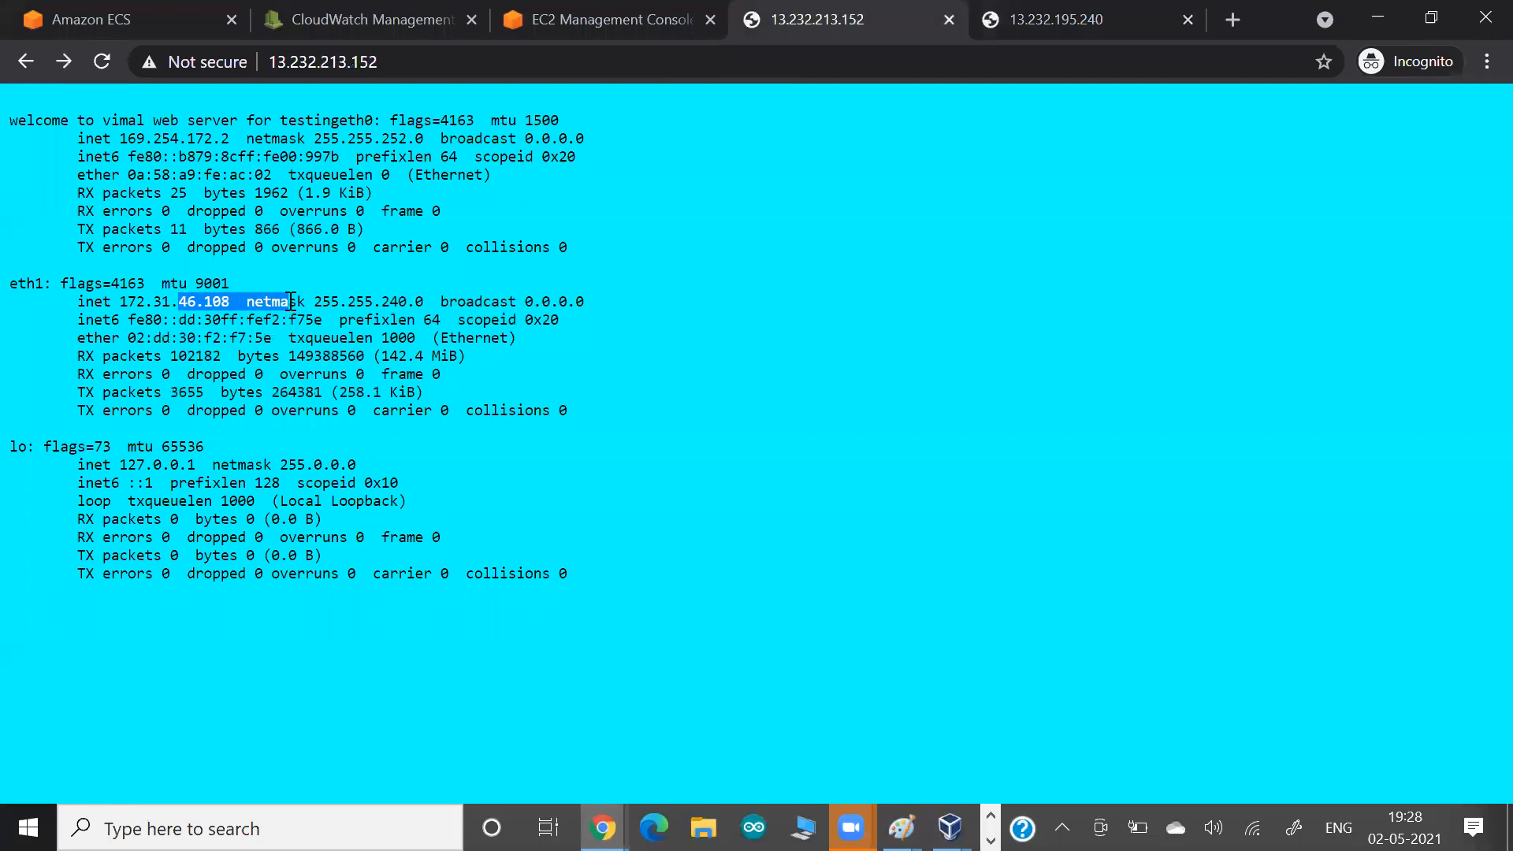
pyautogui.click(1046, 22)
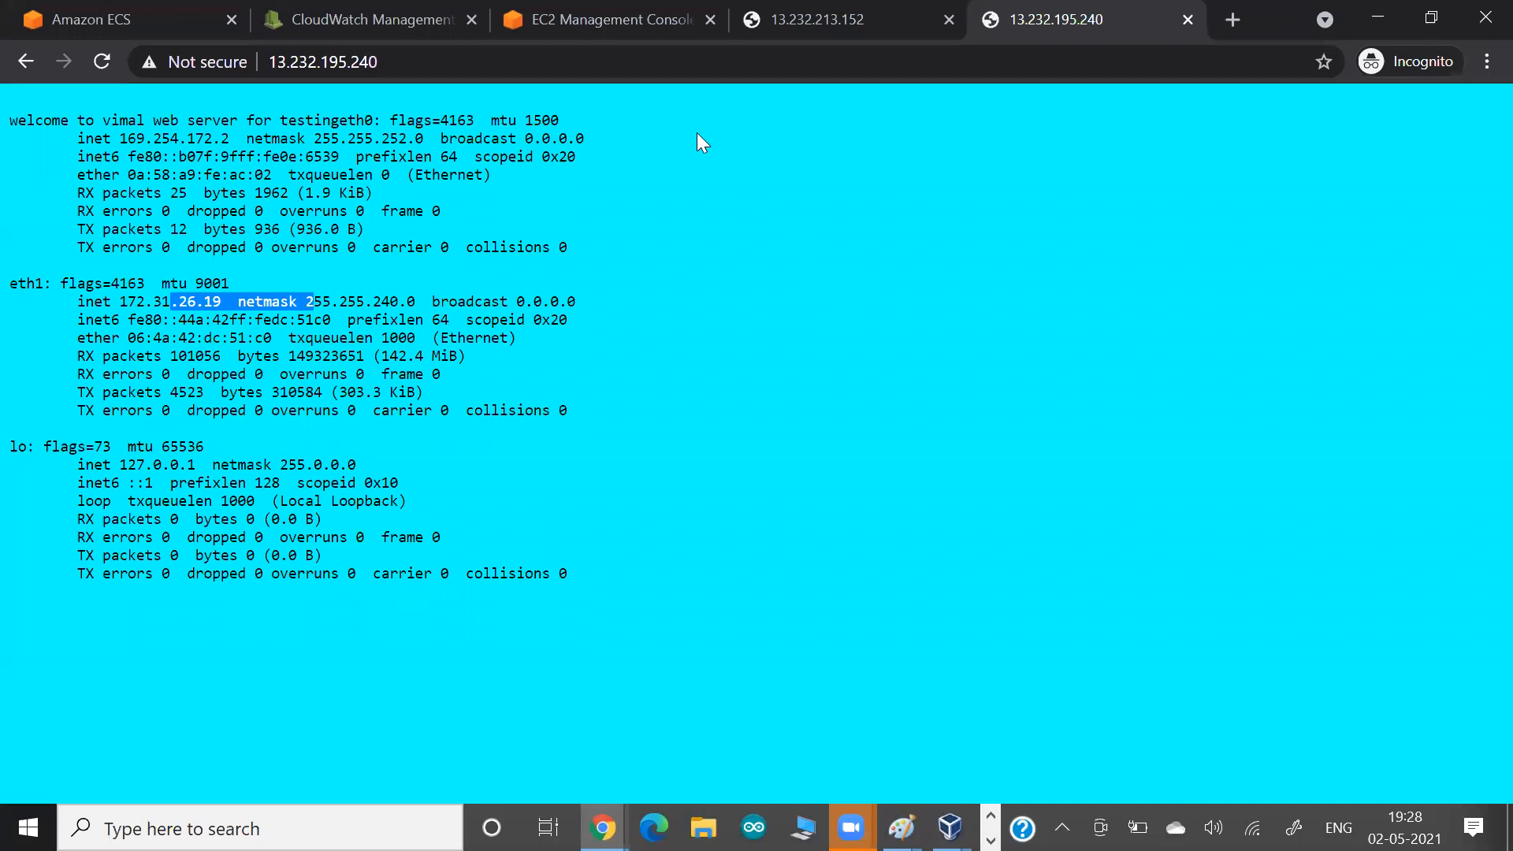
# Examine the network, container and task definition details of the second running task in Amazon ECS.
pyautogui.click(613, 27)
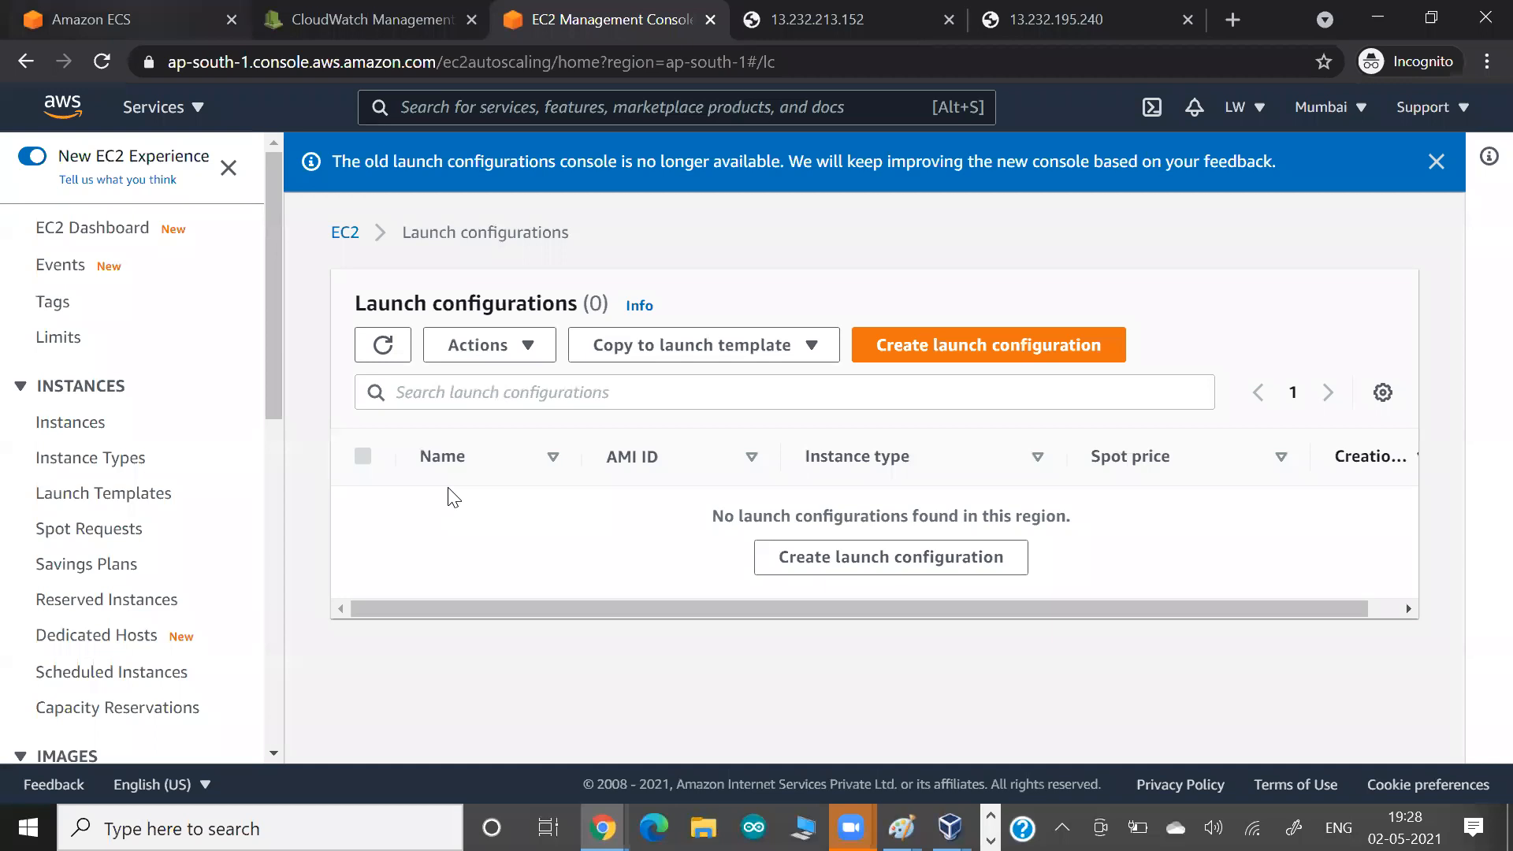
pyautogui.hotkey('ctrl', '1')
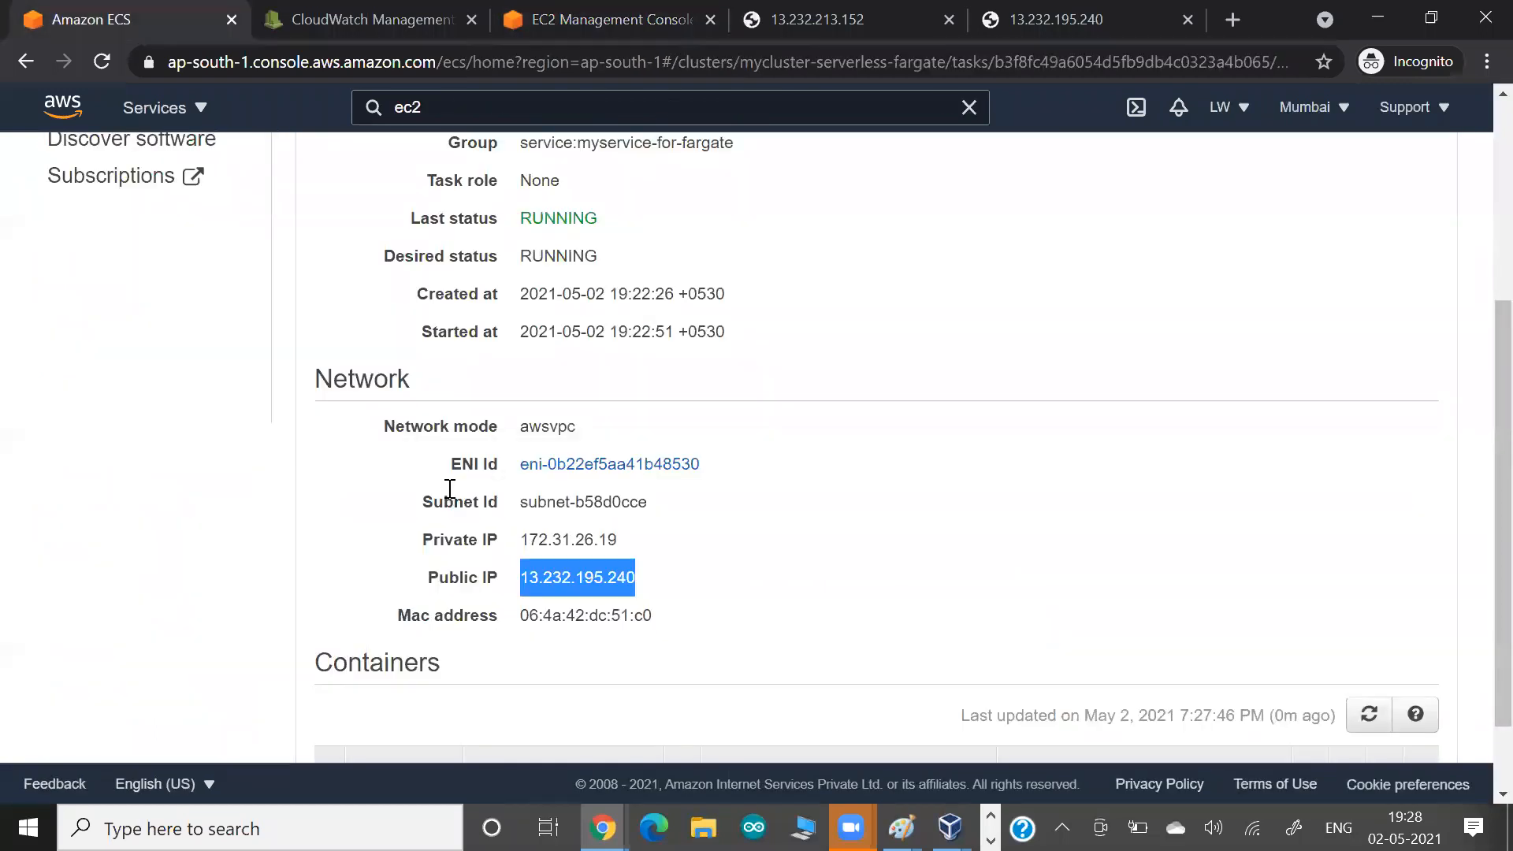
pyautogui.click(449, 490)
pyautogui.scroll(-1, 359, 569)
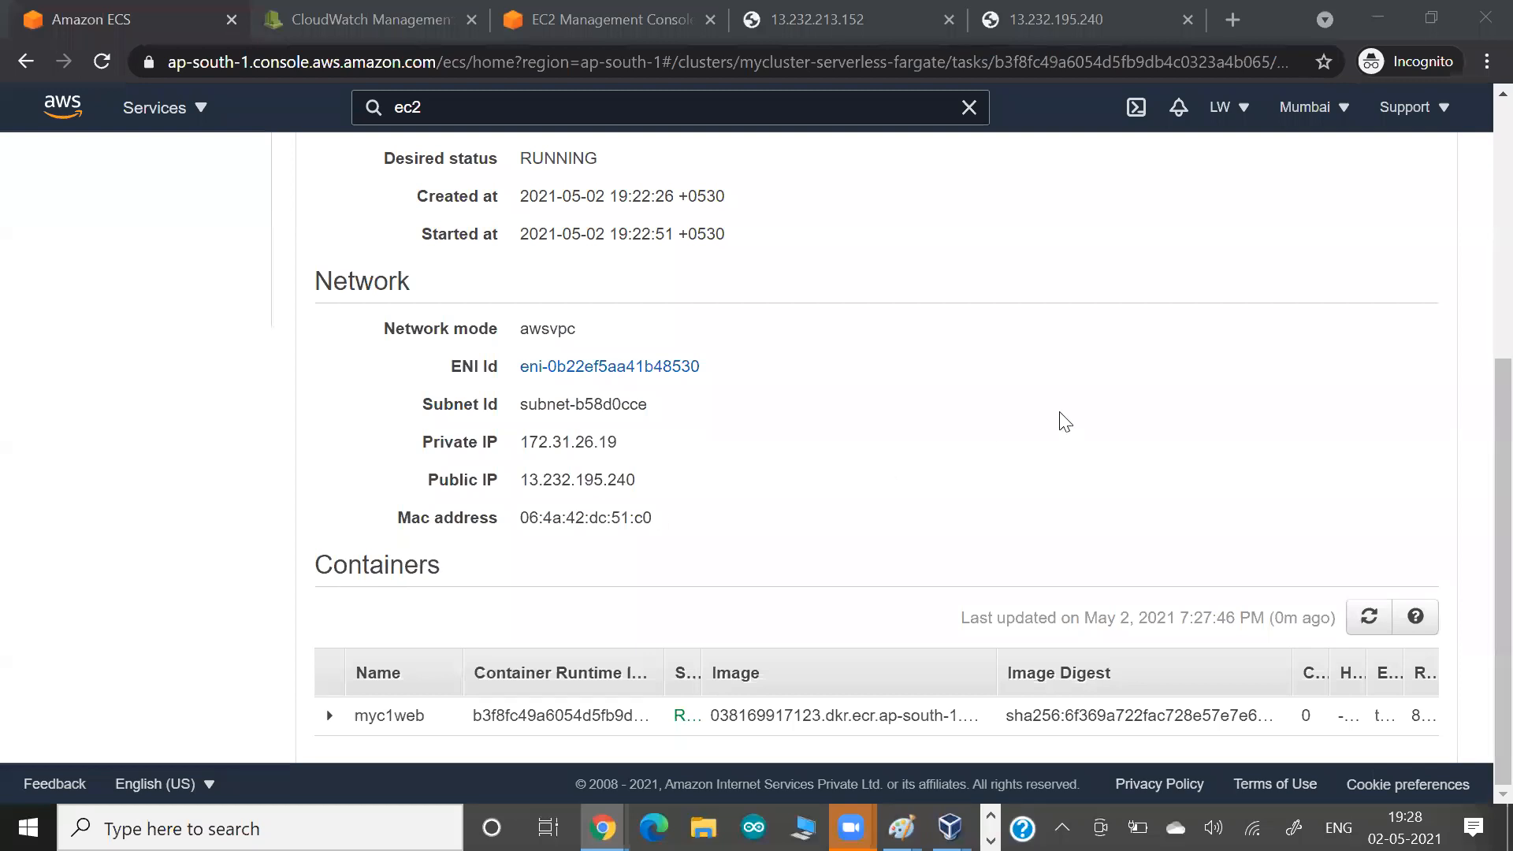
pyautogui.moveTo(1497, 378); pyautogui.dragTo(1497, 212)
pyautogui.scroll(3, 1480, 182)
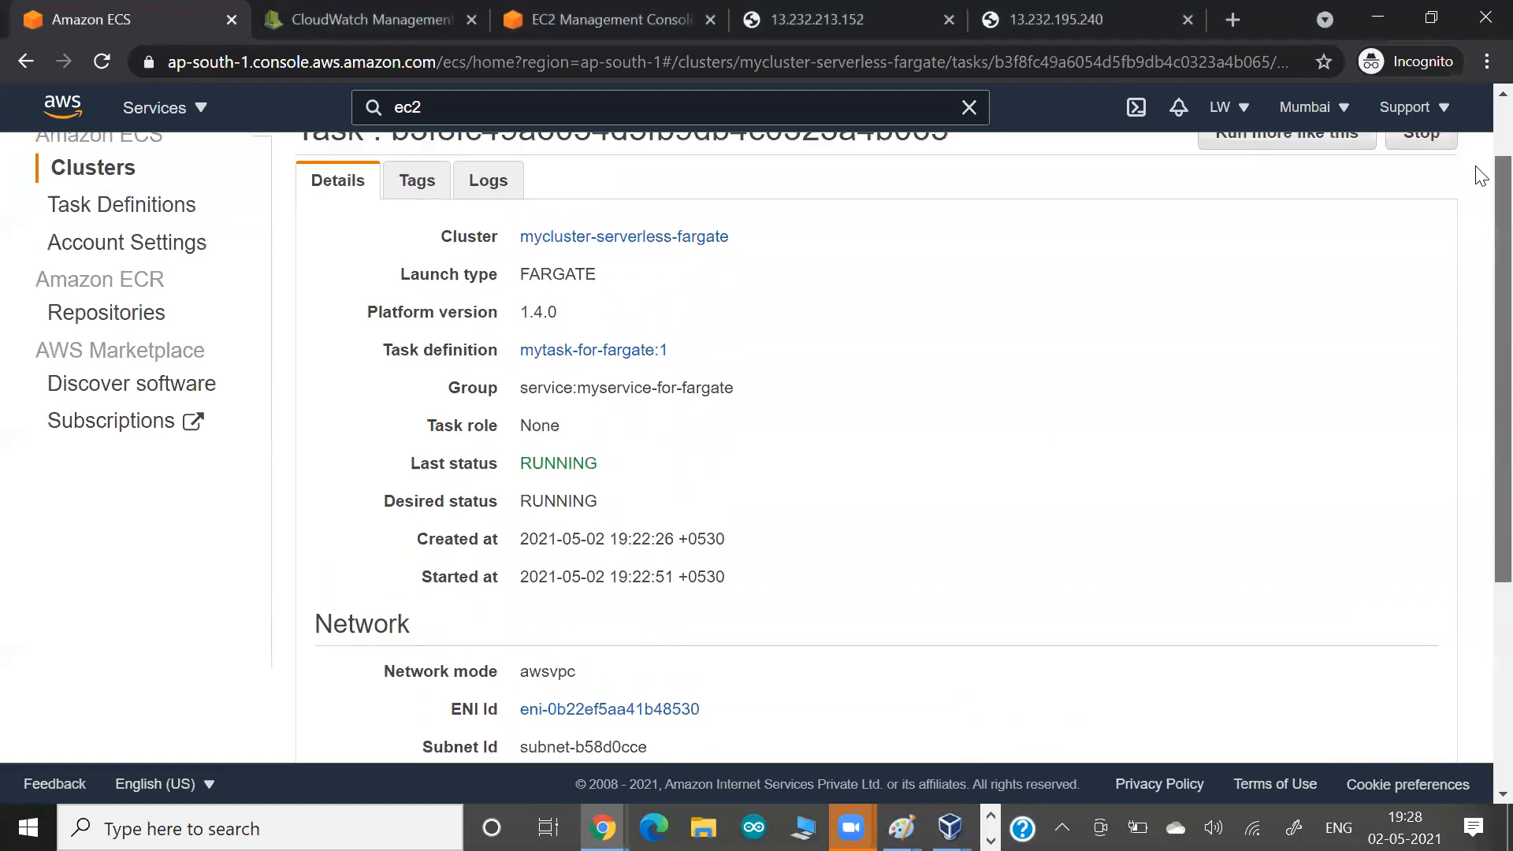
pyautogui.scroll(1, 1480, 175)
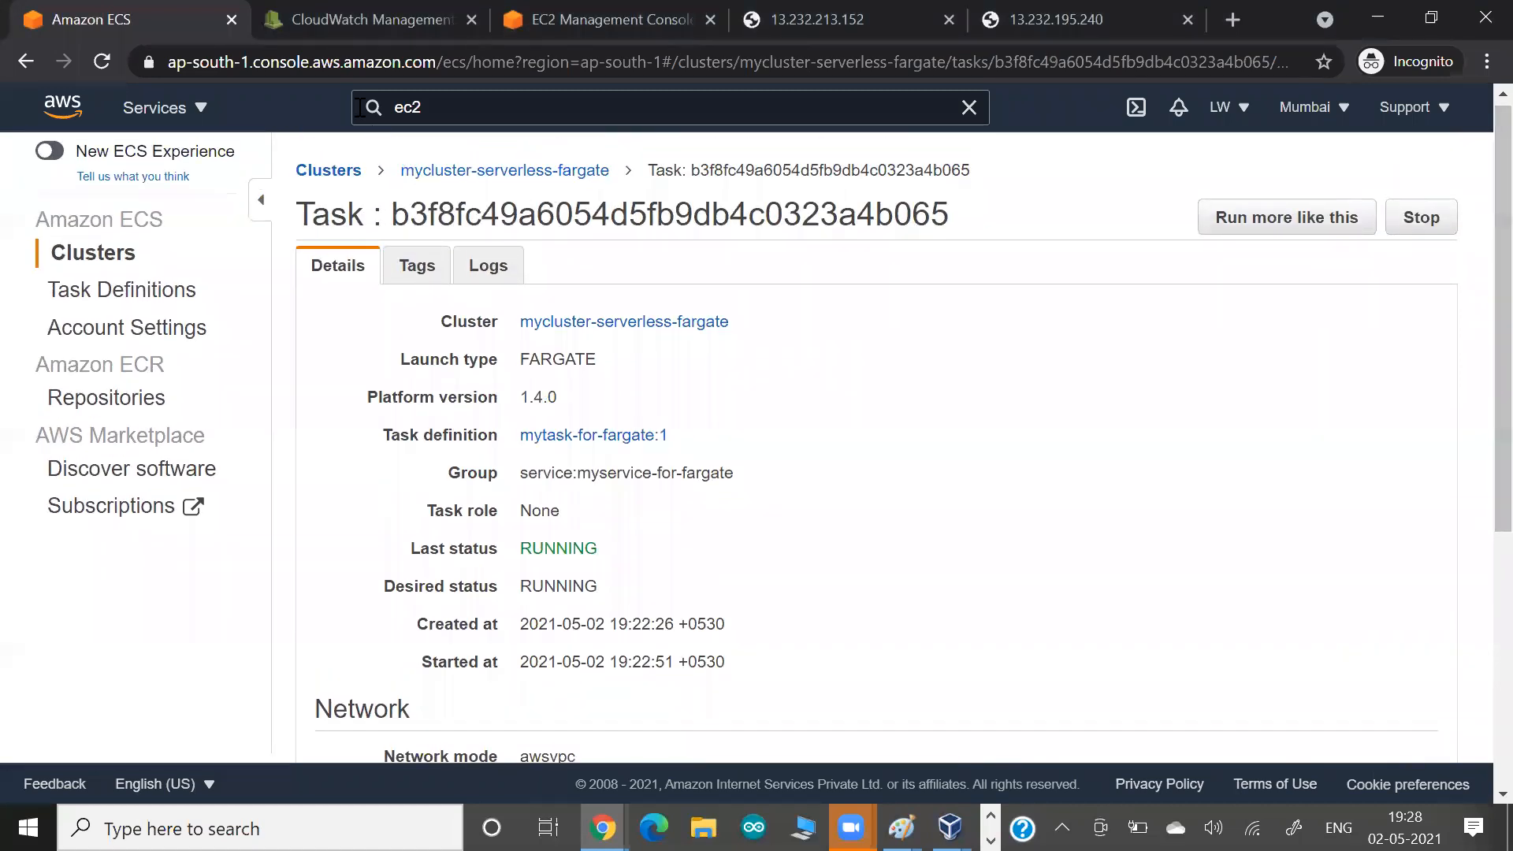
pyautogui.doubleClick(344, 437)
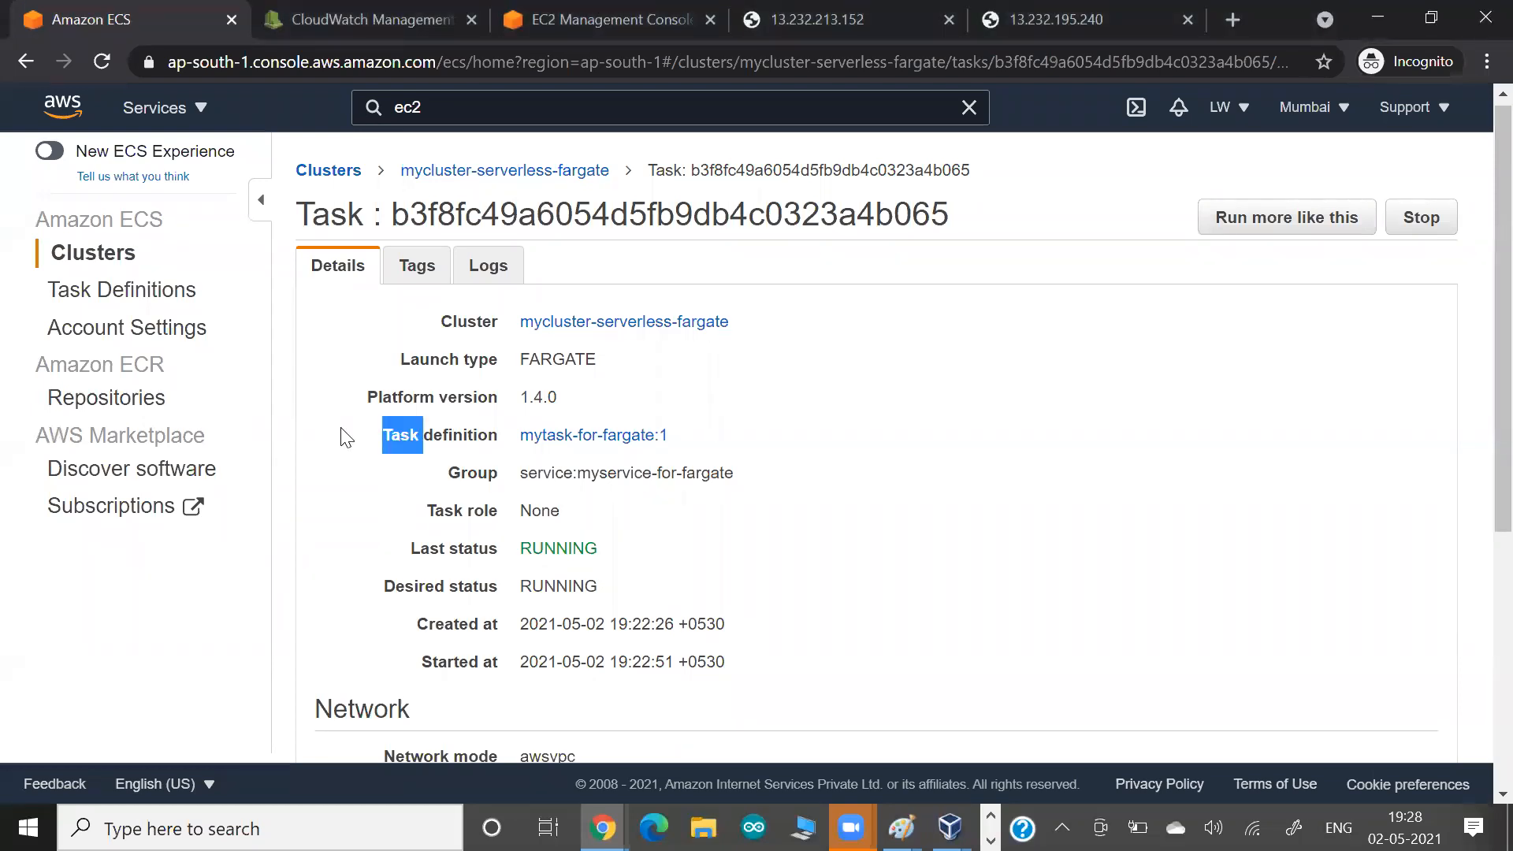
pyautogui.click(862, 25)
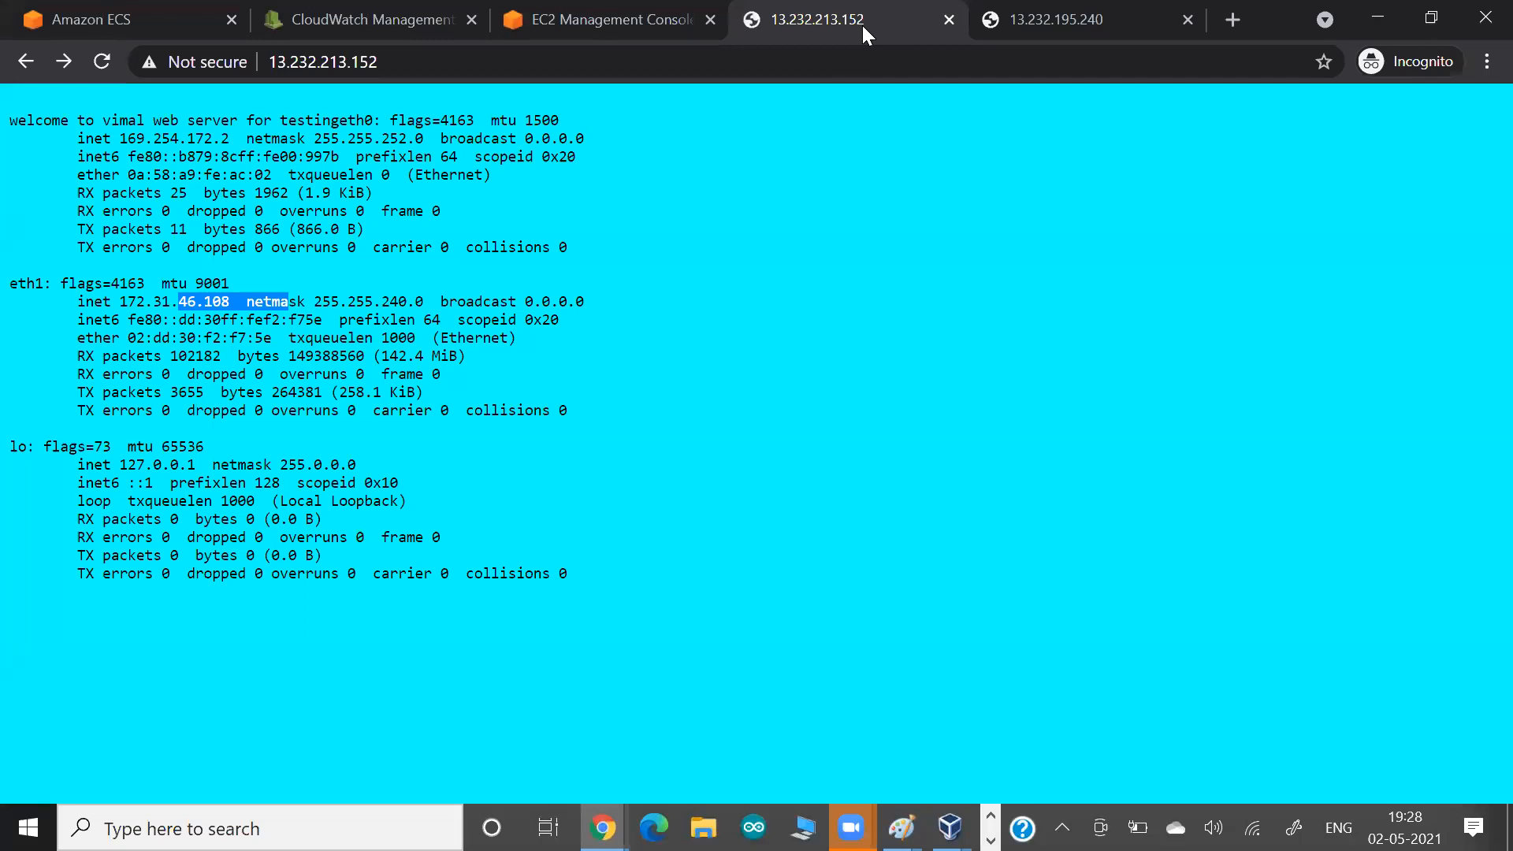
pyautogui.click(629, 20)
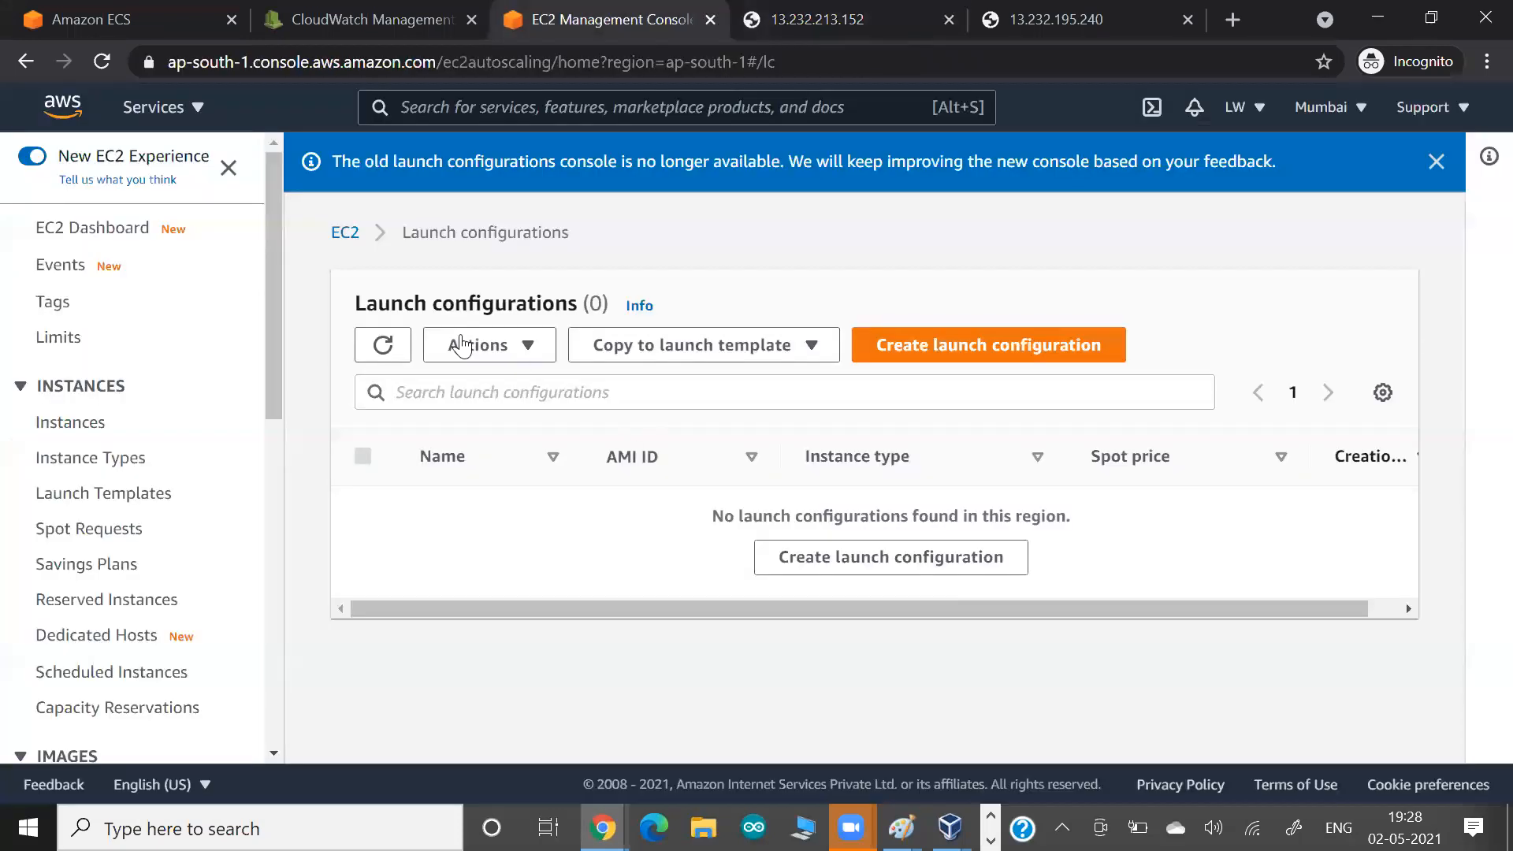
pyautogui.click(352, 33)
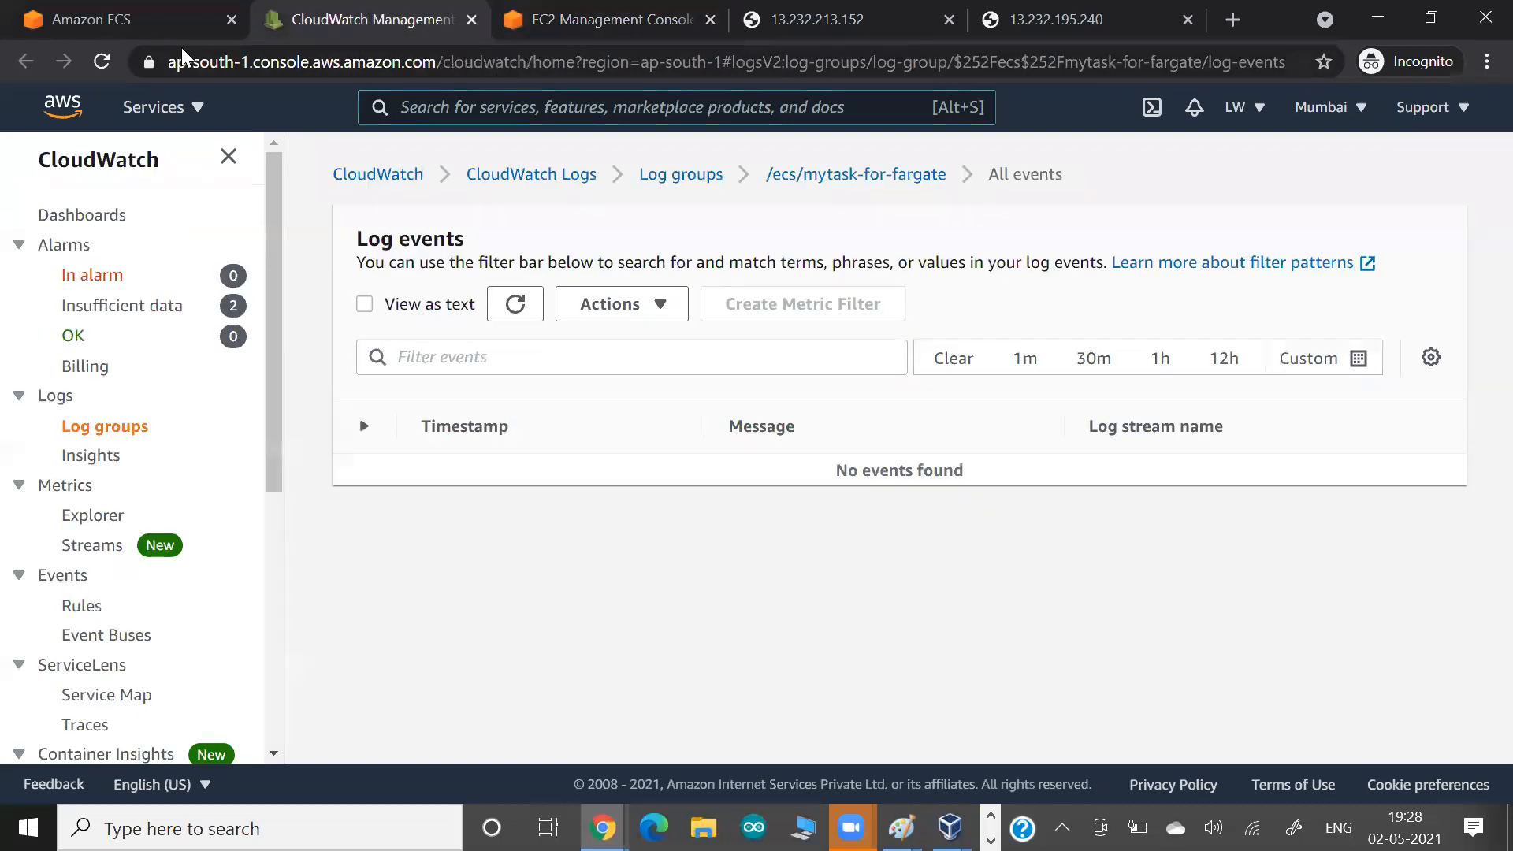
pyautogui.click(118, 22)
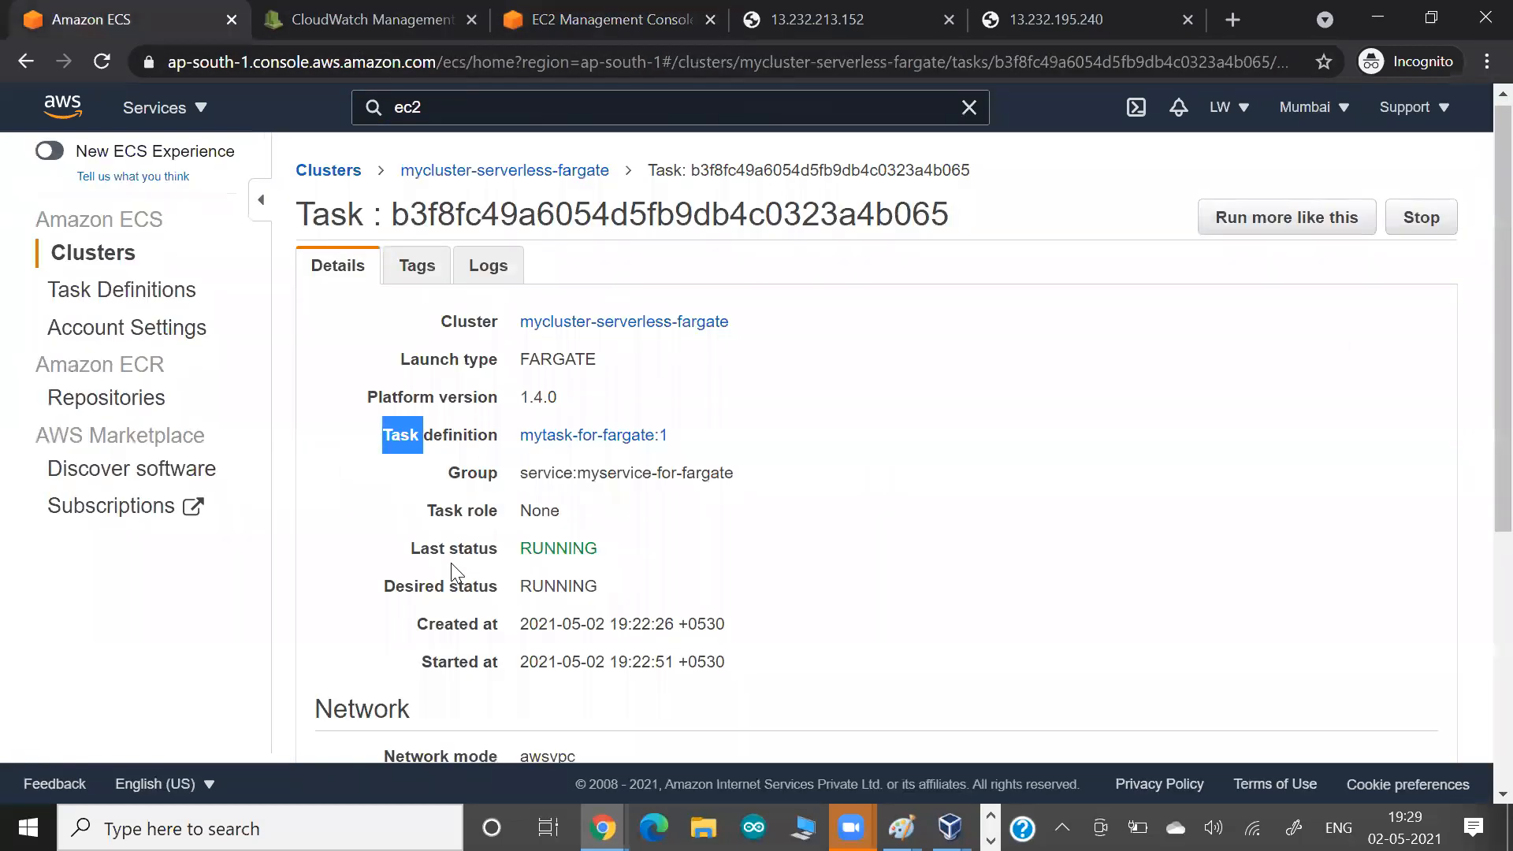
pyautogui.scroll(-2, 453, 567)
pyautogui.scroll(-3, 453, 567)
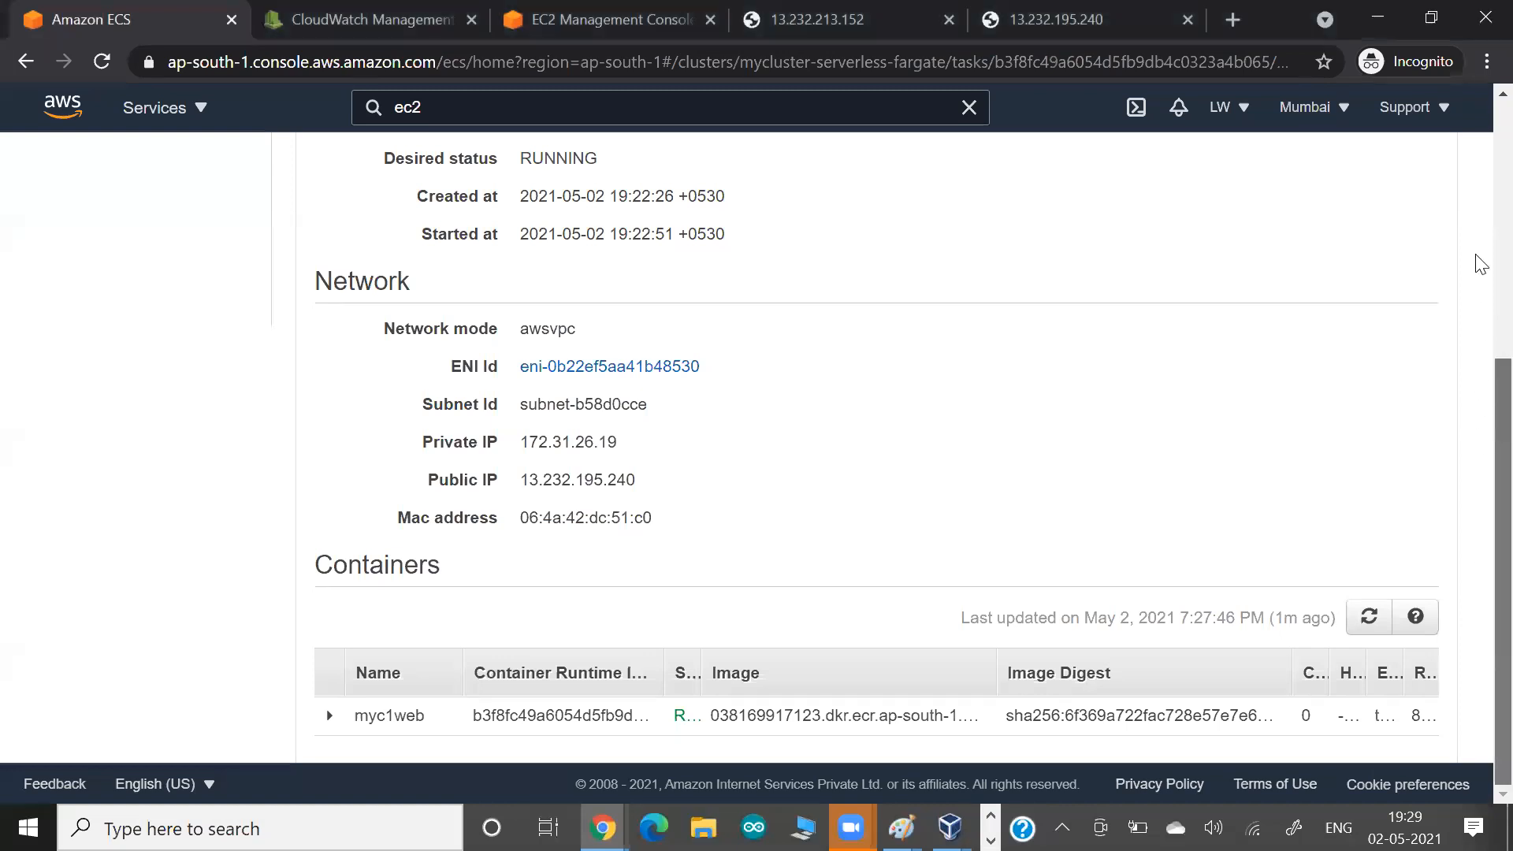
pyautogui.scroll(5, 1478, 236)
pyautogui.scroll(2, 1481, 157)
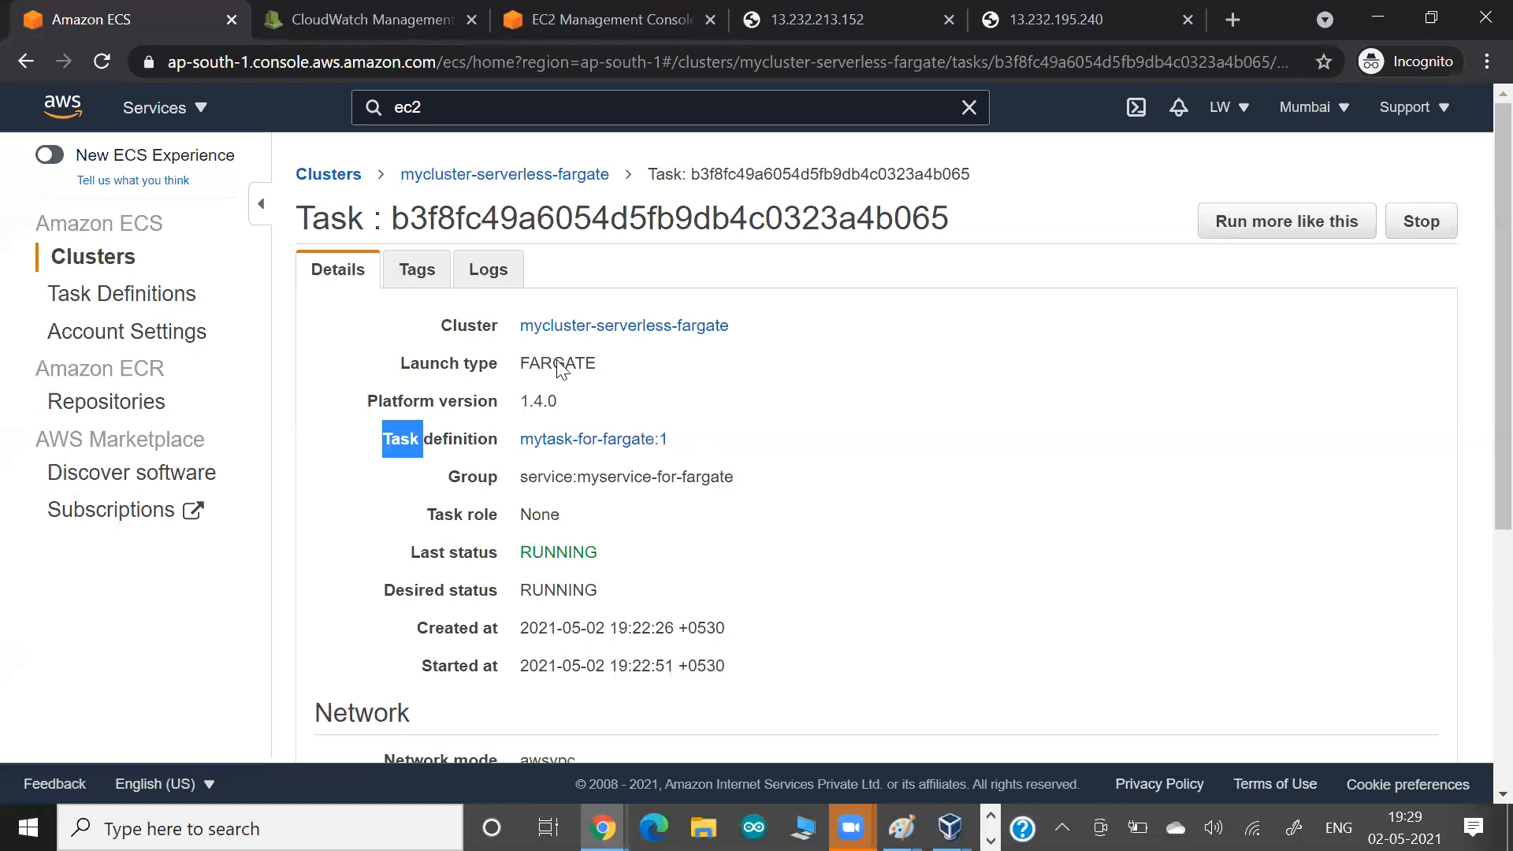
# Return to mycluster-serverless-fargate, list its services and open myservice-for-fargate.
pyautogui.click(465, 178)
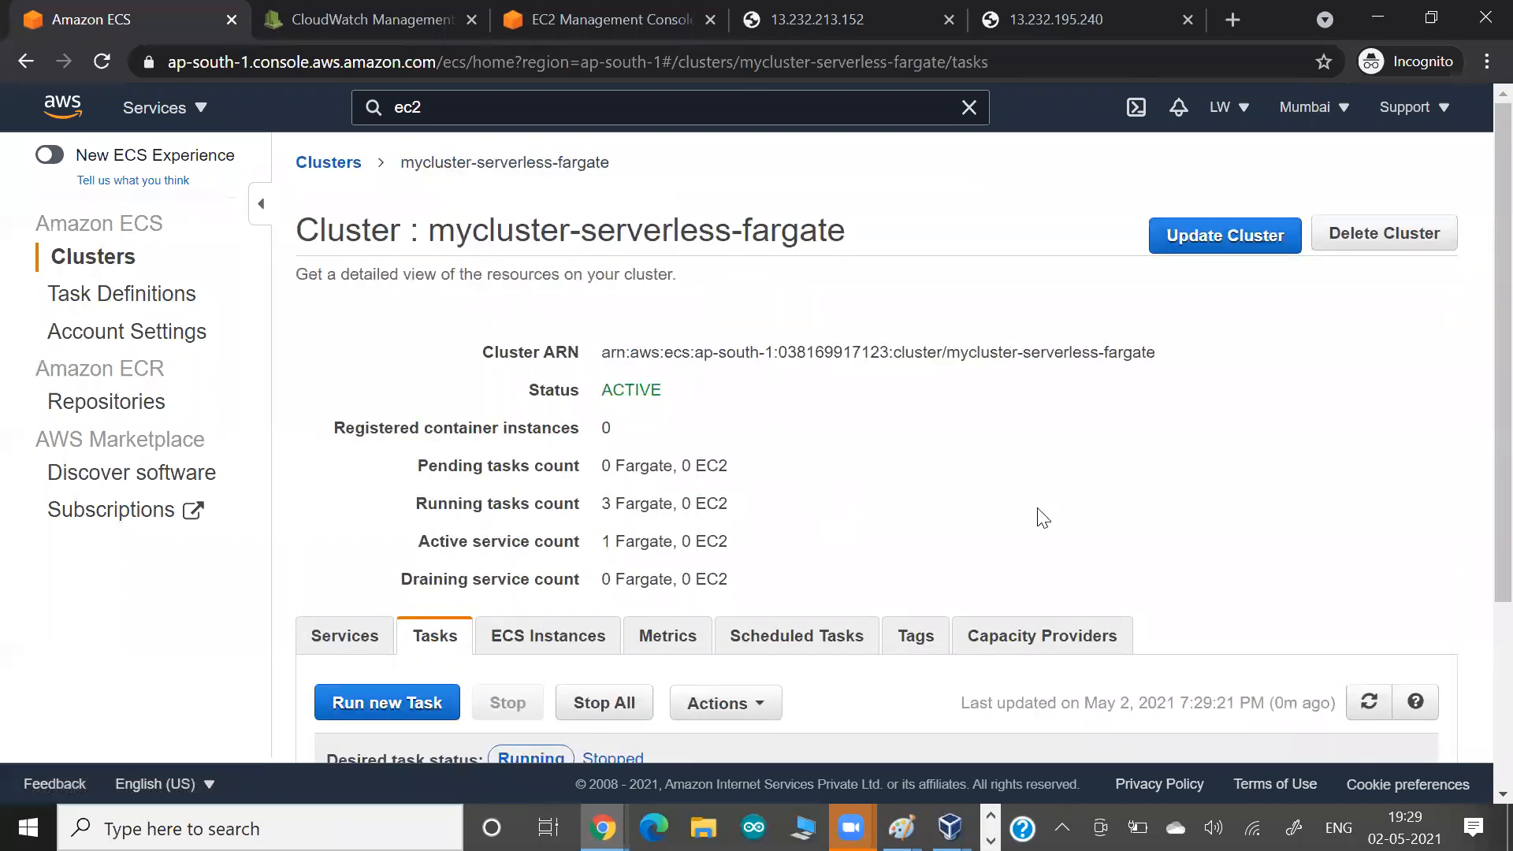
pyautogui.scroll(-2, 1042, 516)
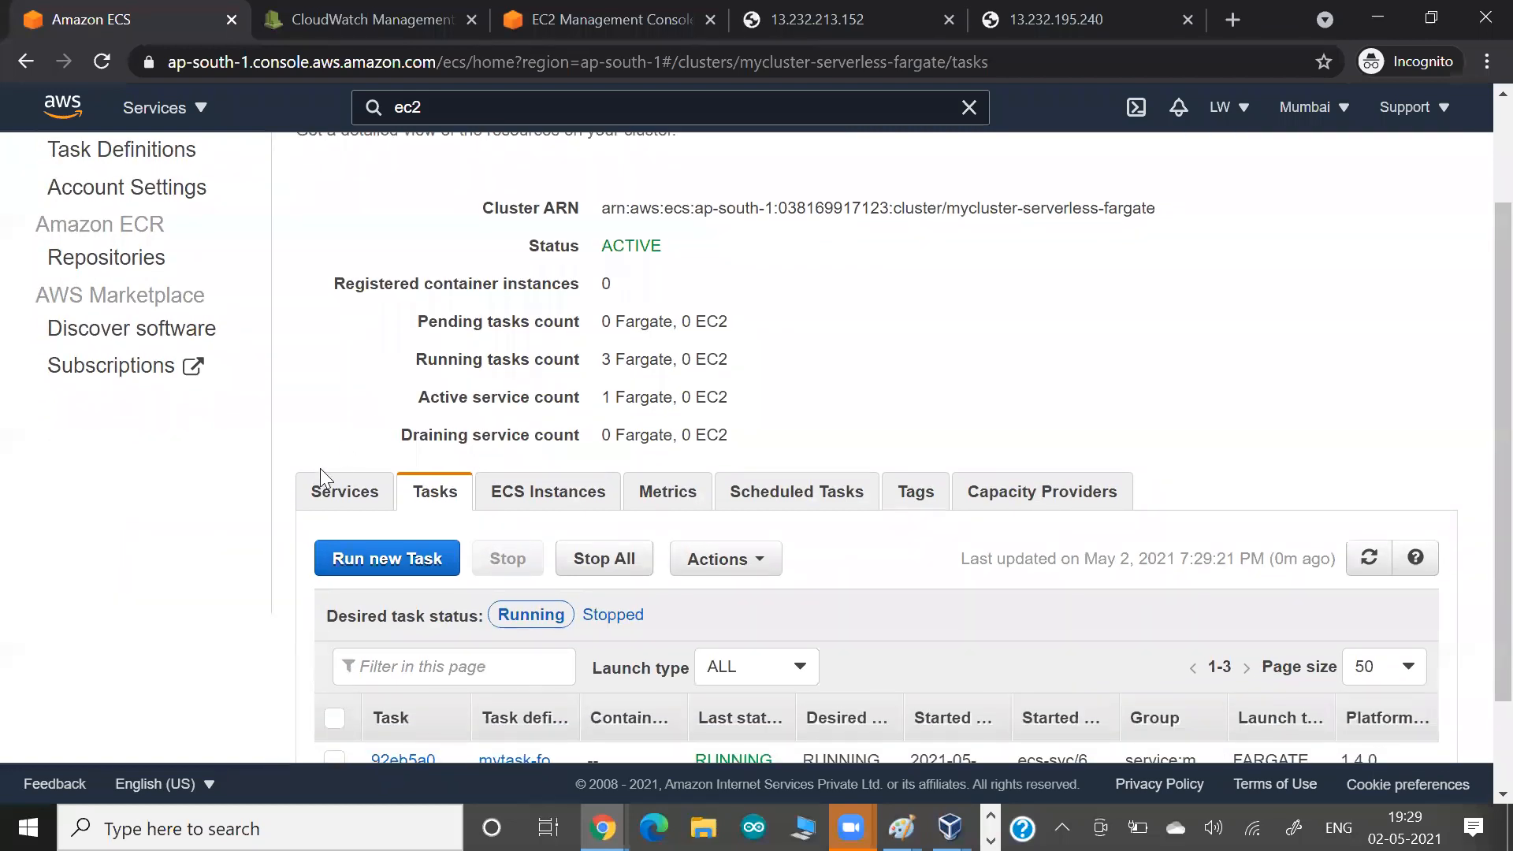
pyautogui.click(348, 493)
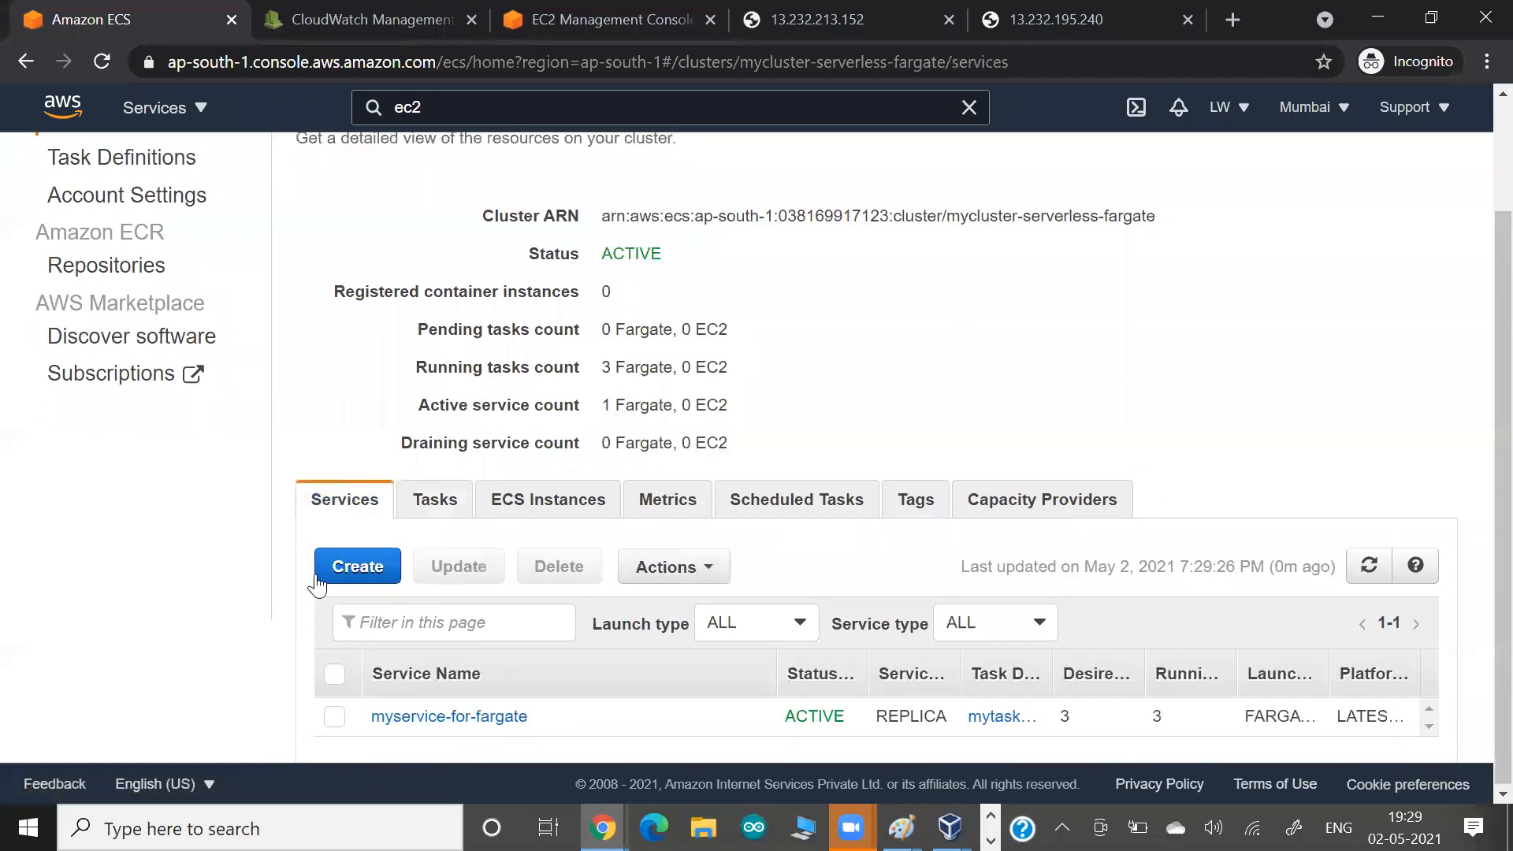
pyautogui.click(415, 719)
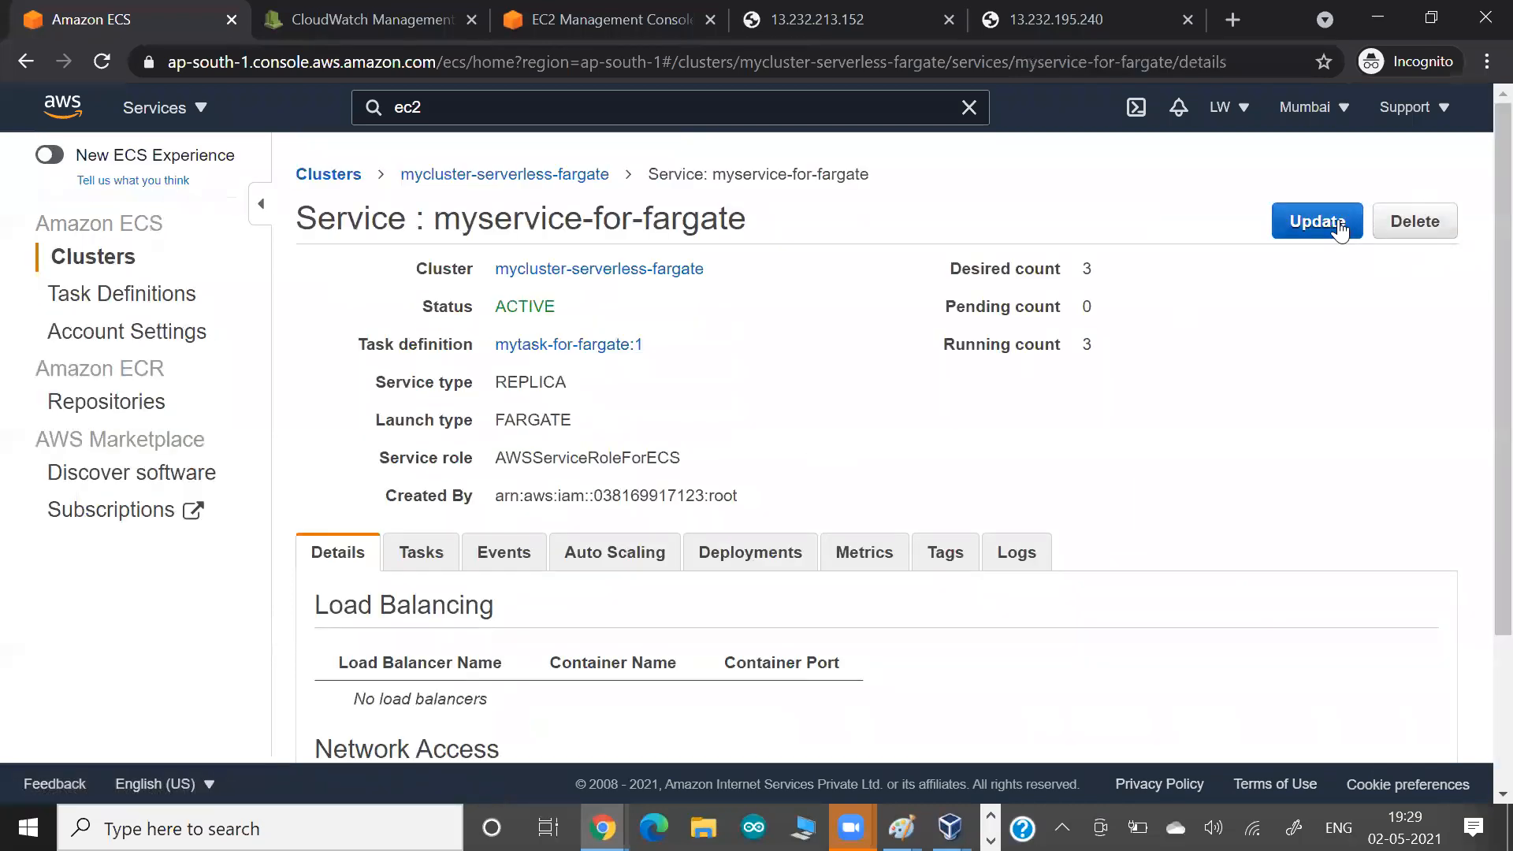
# Check the load balancing section in the network configuration of the myservice-for-fargate update wizard, and cancel the update.
pyautogui.click(1339, 229)
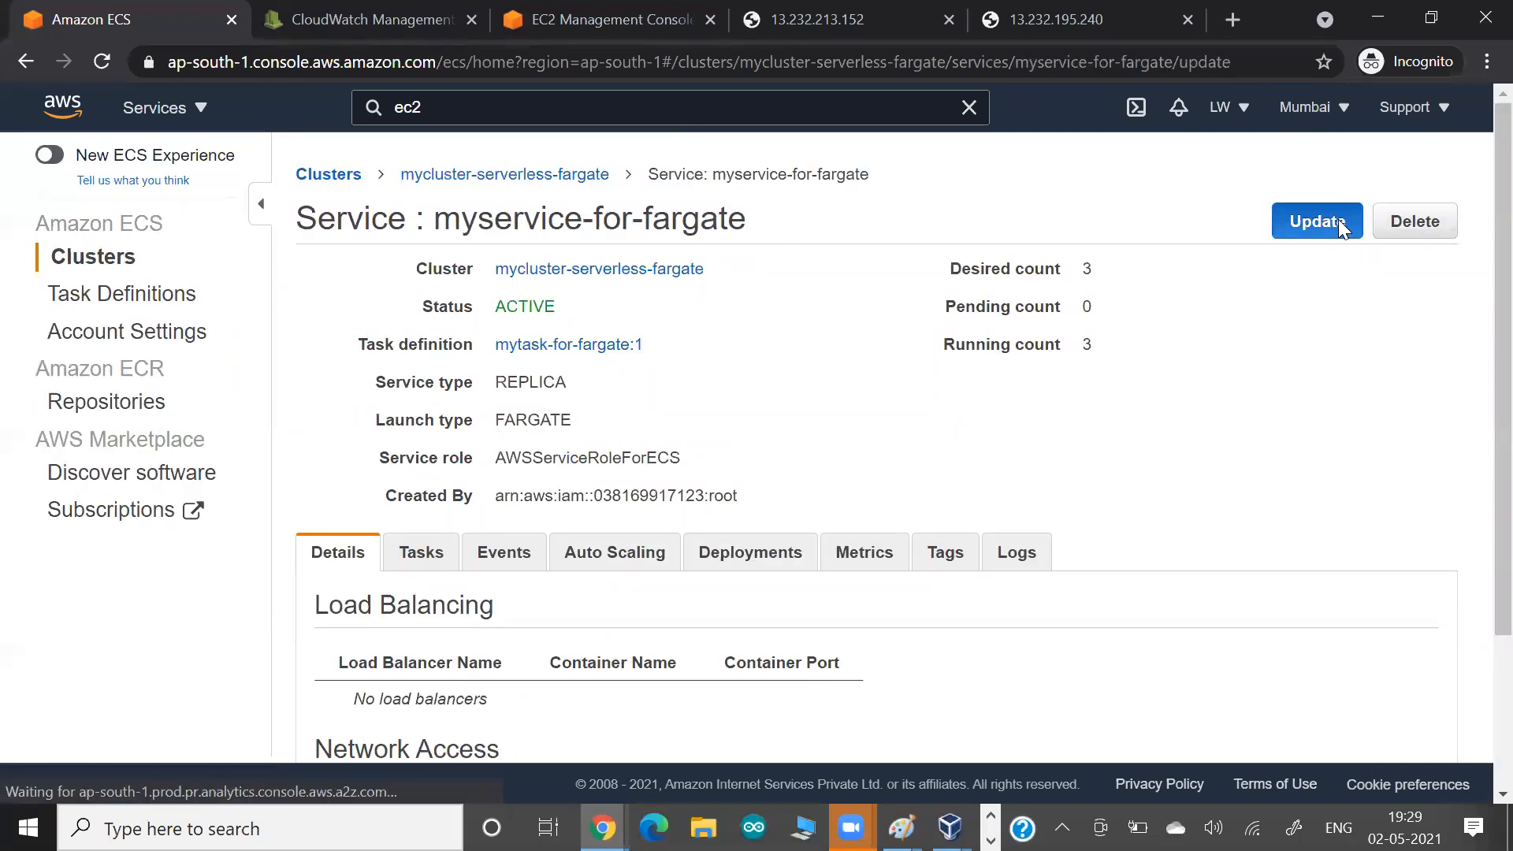
pyautogui.scroll(-10, 761, 433)
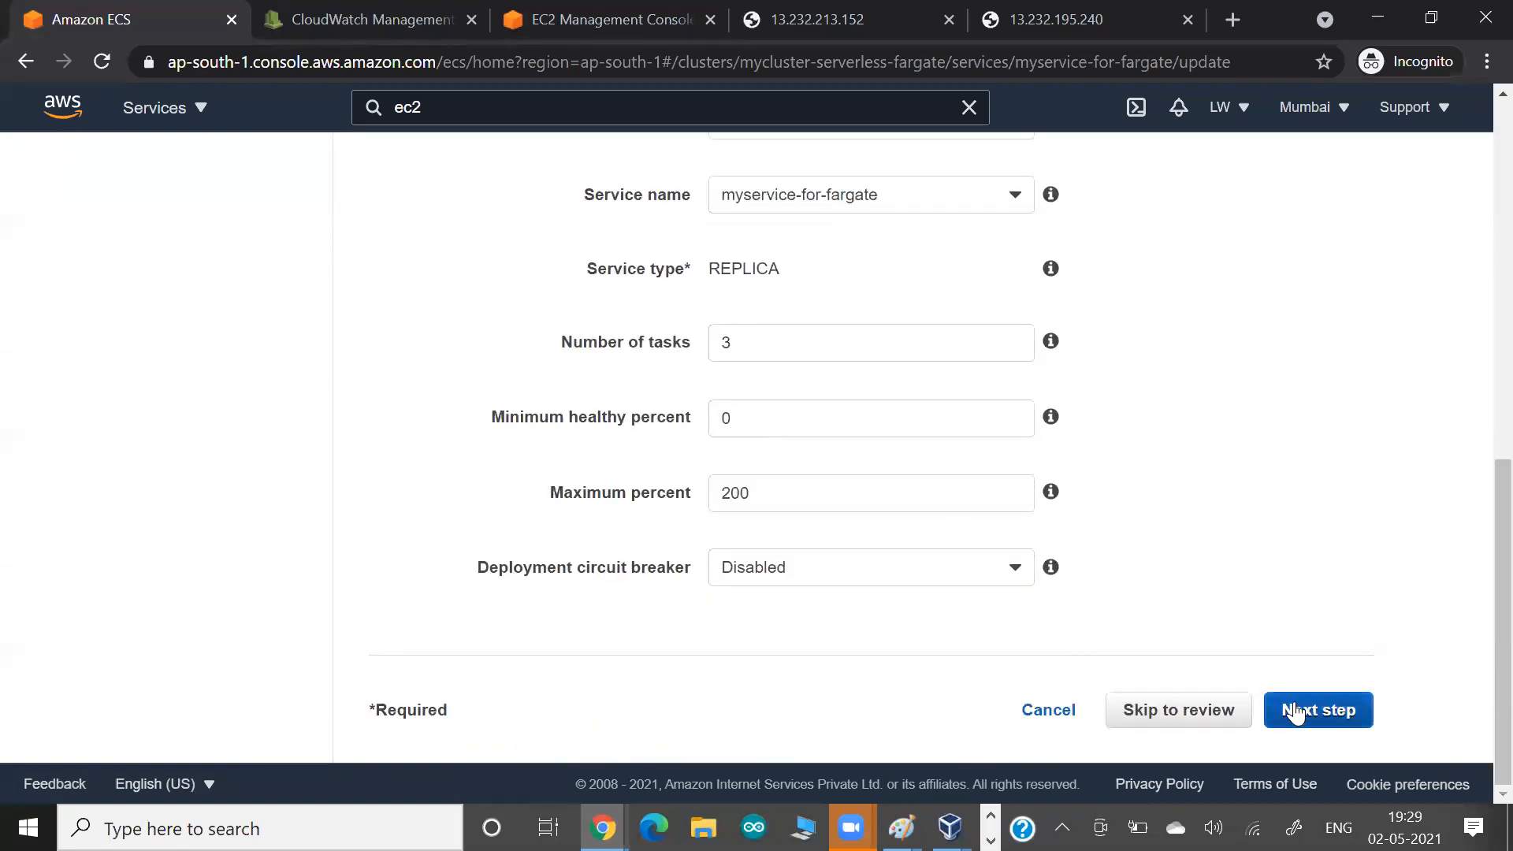
pyautogui.click(1296, 711)
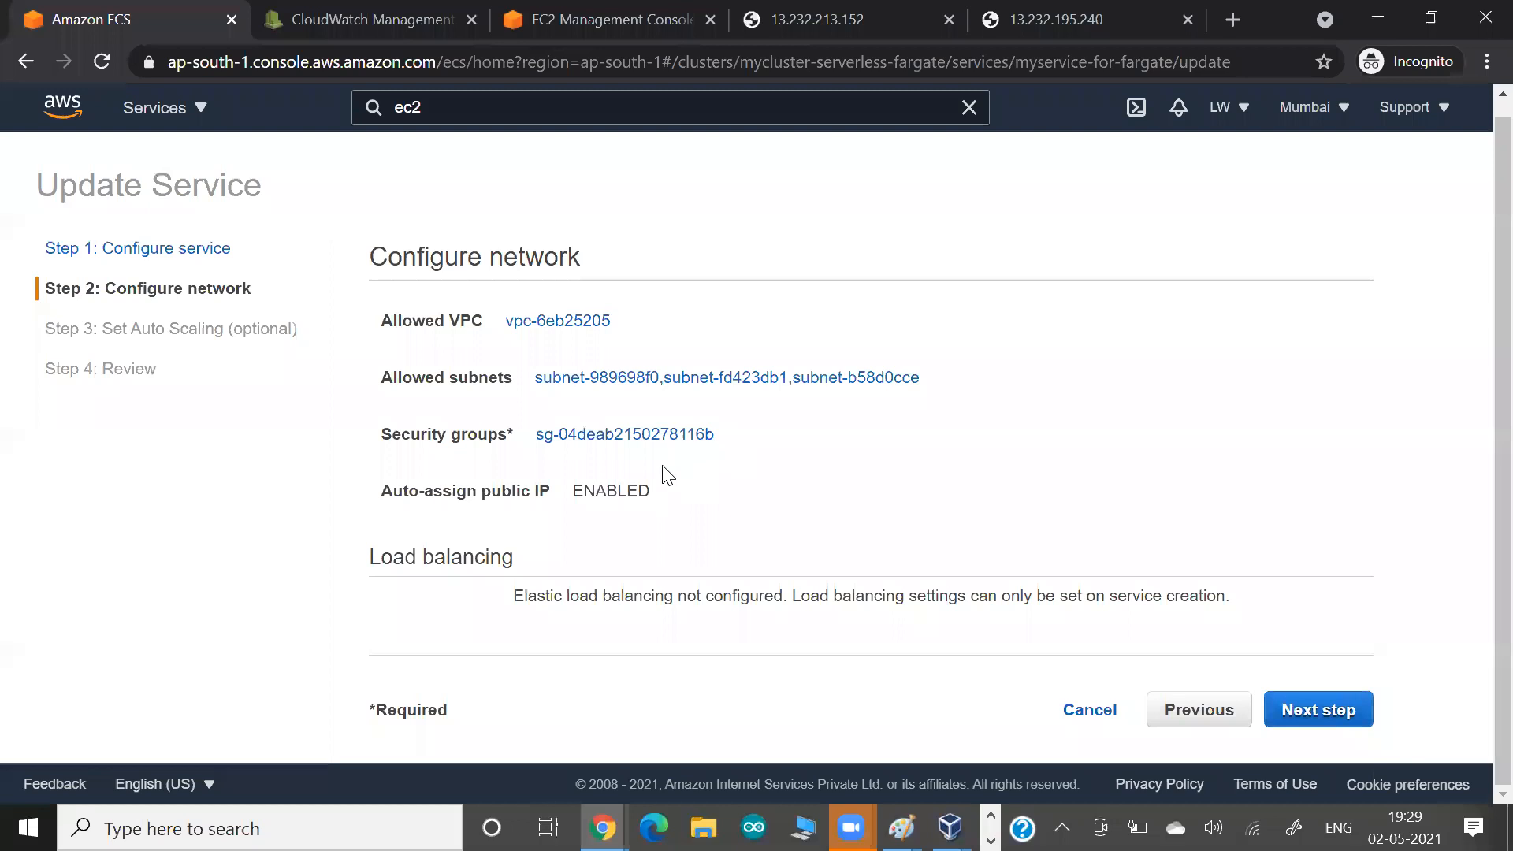
pyautogui.moveTo(463, 557); pyautogui.dragTo(608, 563)
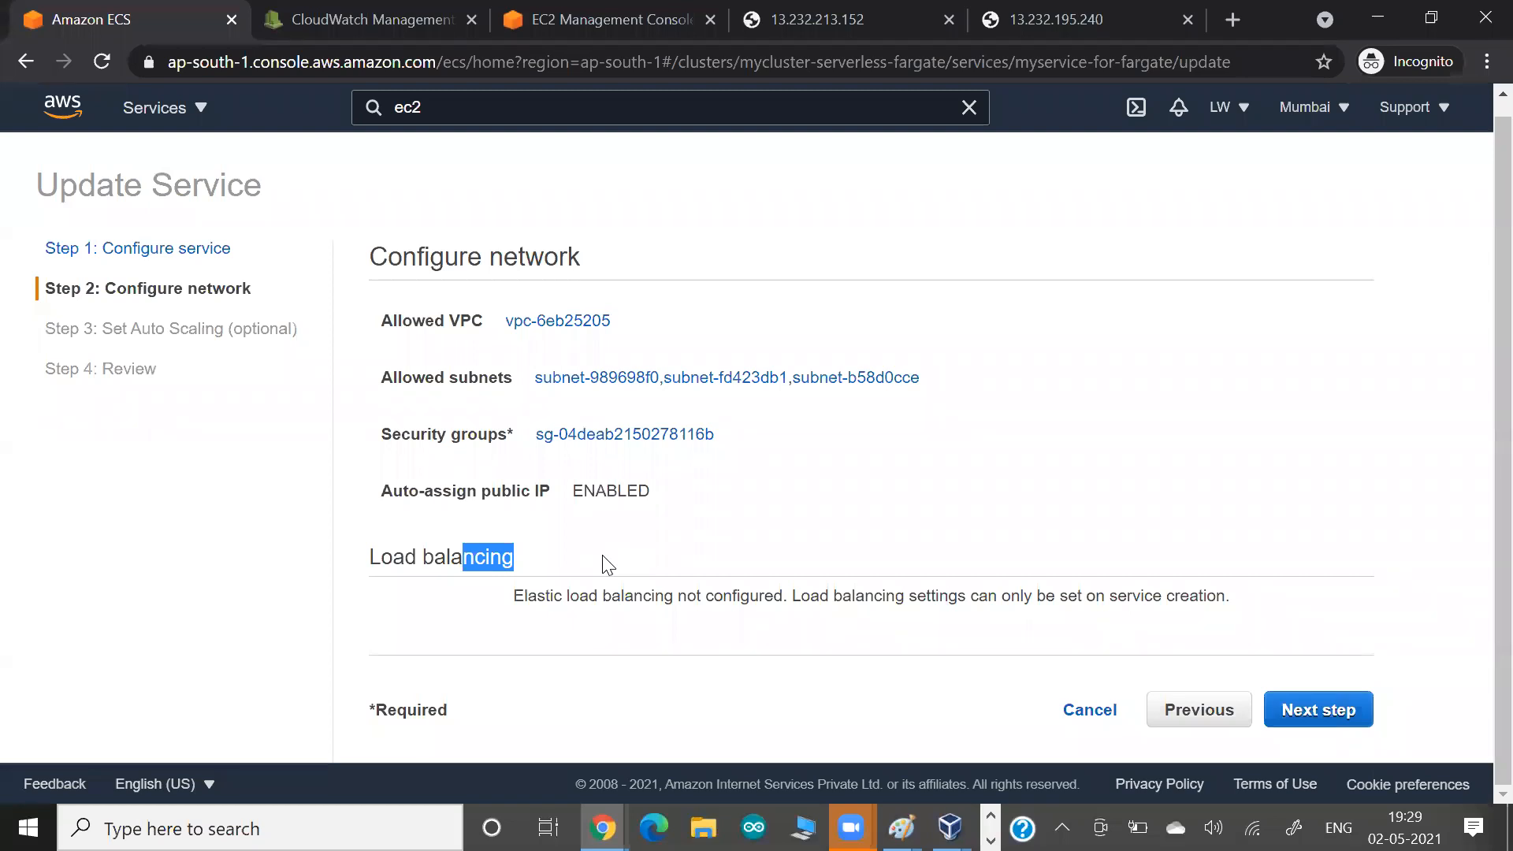
pyautogui.click(1090, 713)
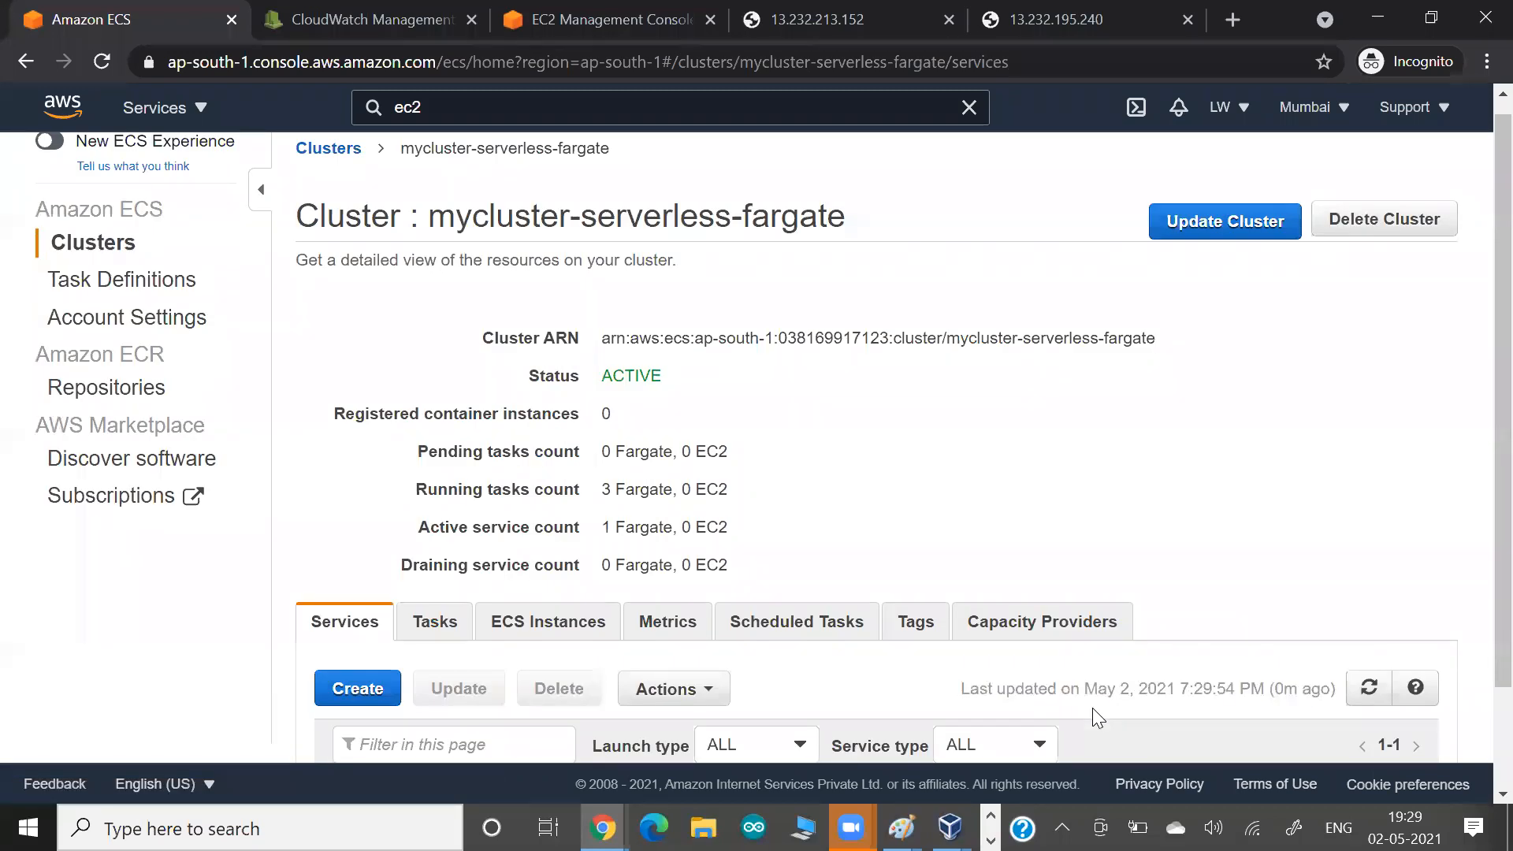
# Switch from the cluster's service list to CloudWatch and refresh the log events of /ecs/mytask-for-fargate.
pyautogui.scroll(-2, 1092, 707)
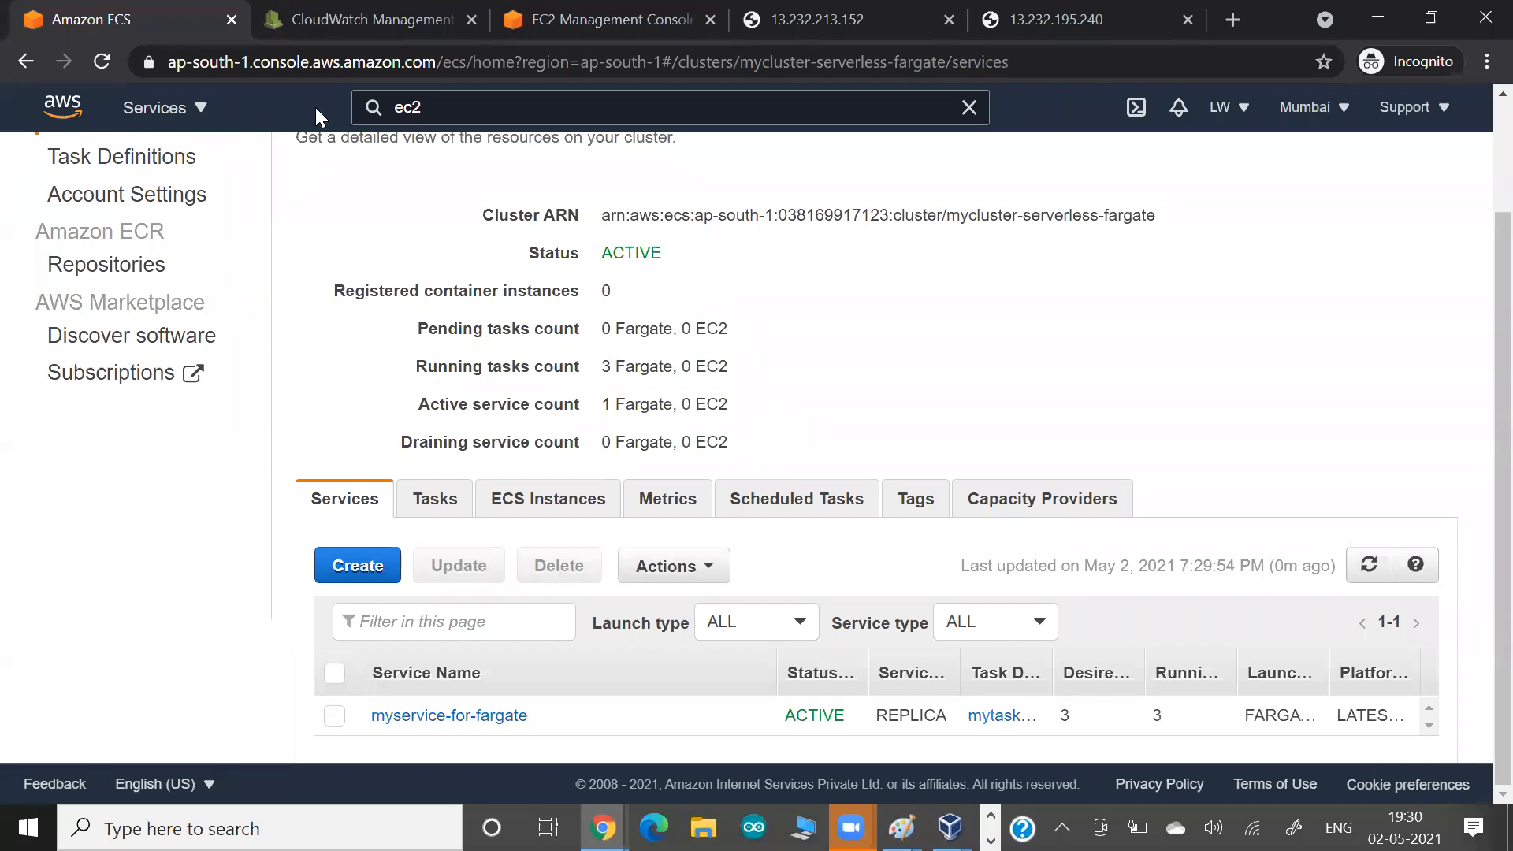
pyautogui.click(405, 5)
pyautogui.click(513, 309)
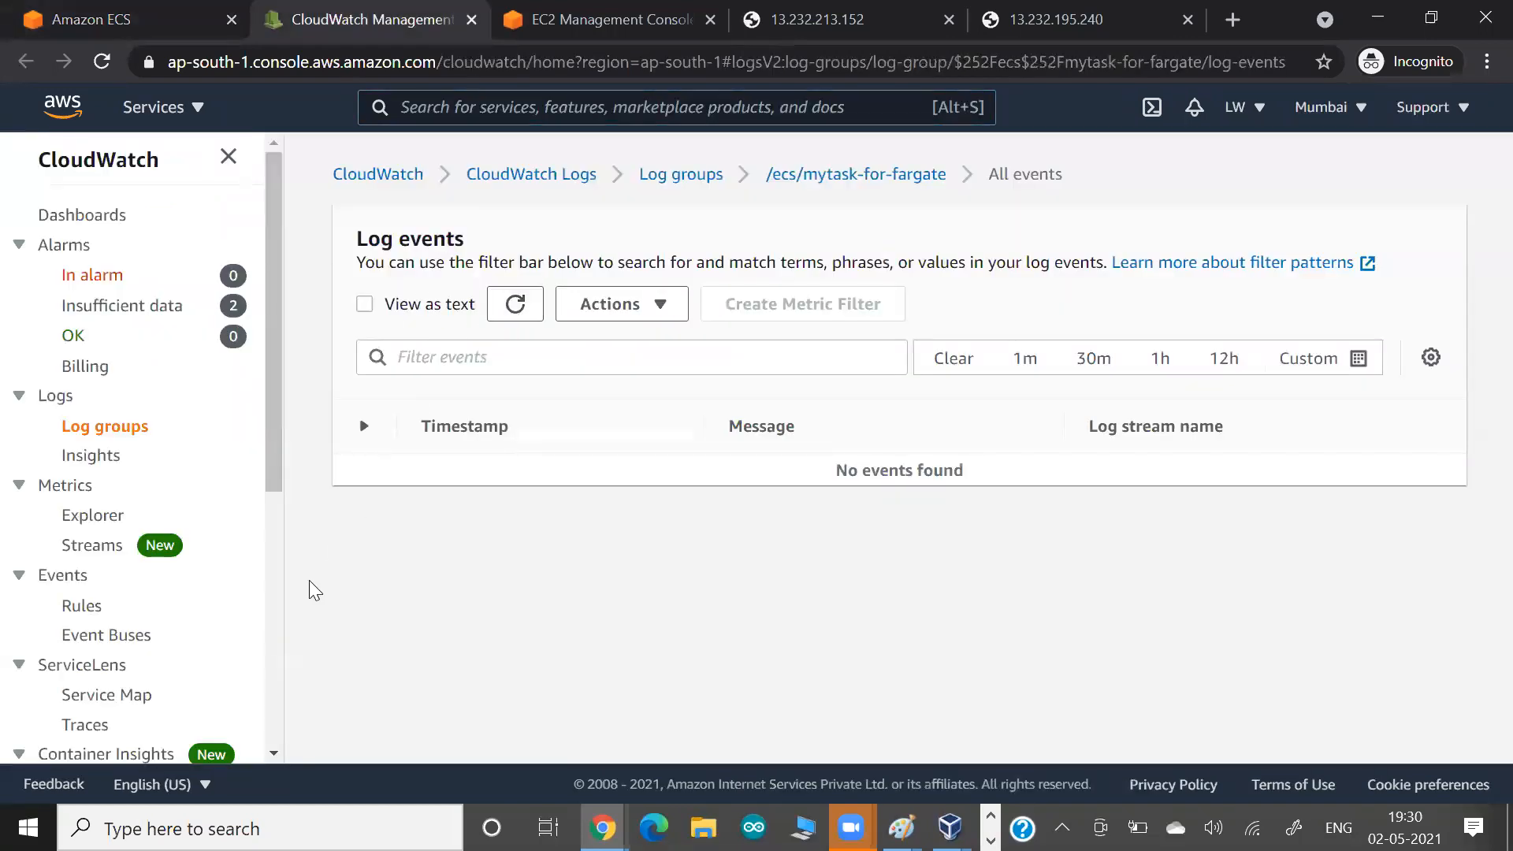
# Open the CloudWatch log groups list and look through the available log groups.
pyautogui.click(79, 439)
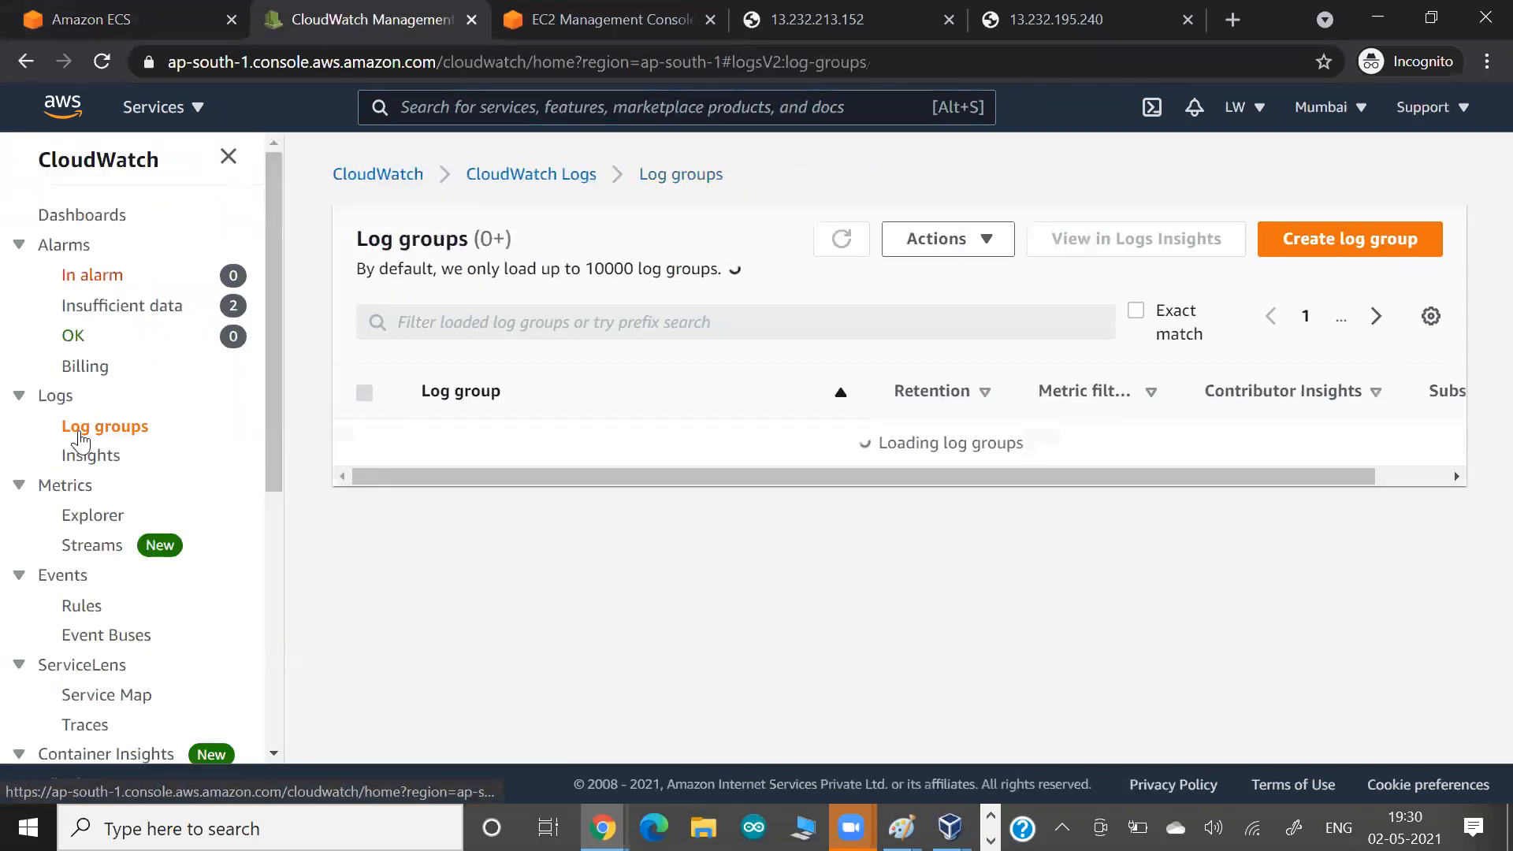
pyautogui.scroll(-5, 579, 489)
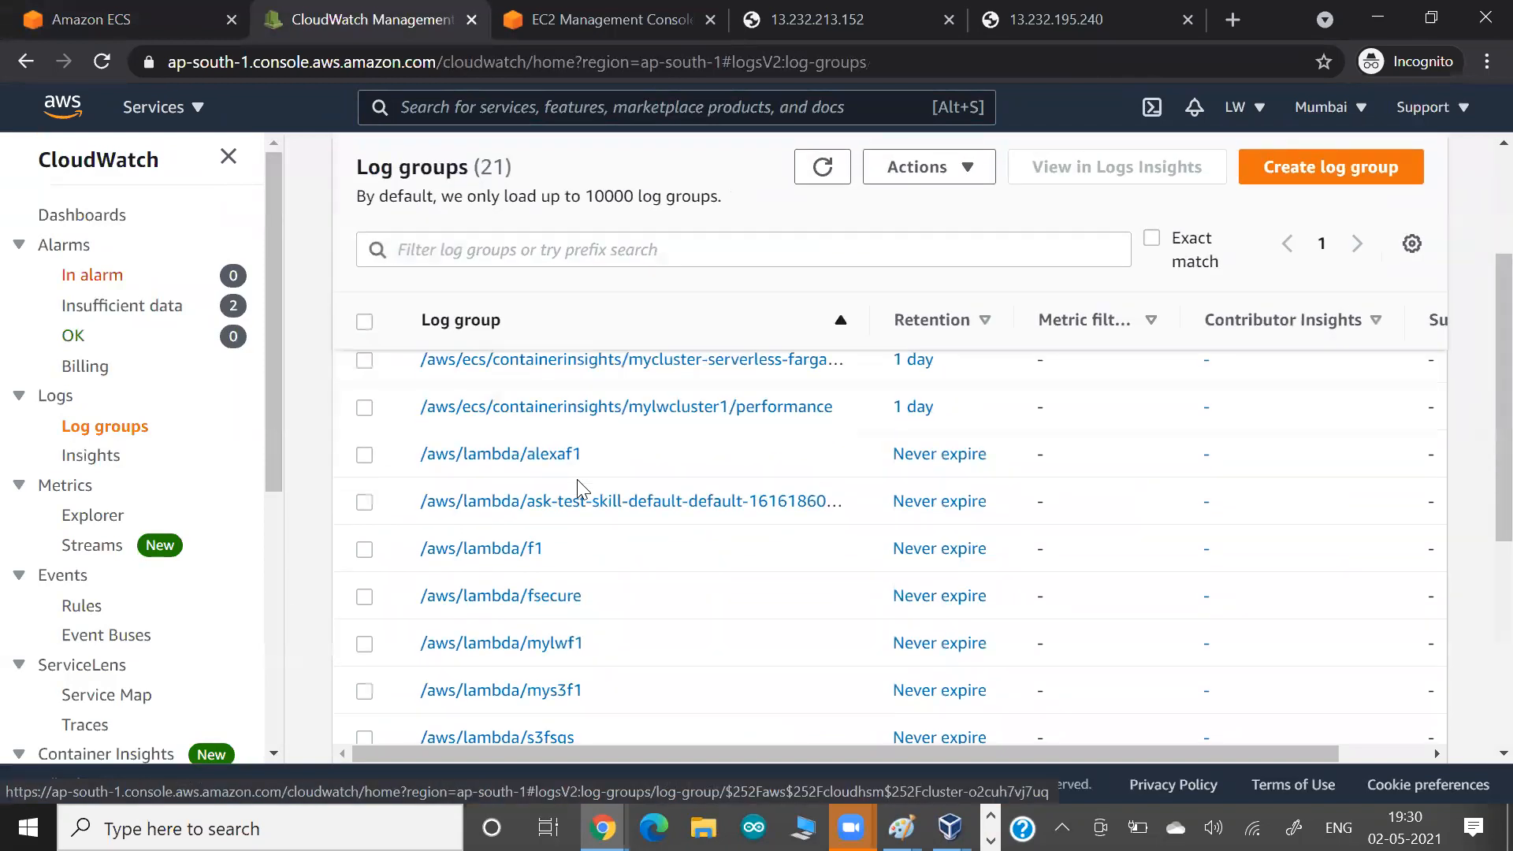
pyautogui.scroll(5, 579, 489)
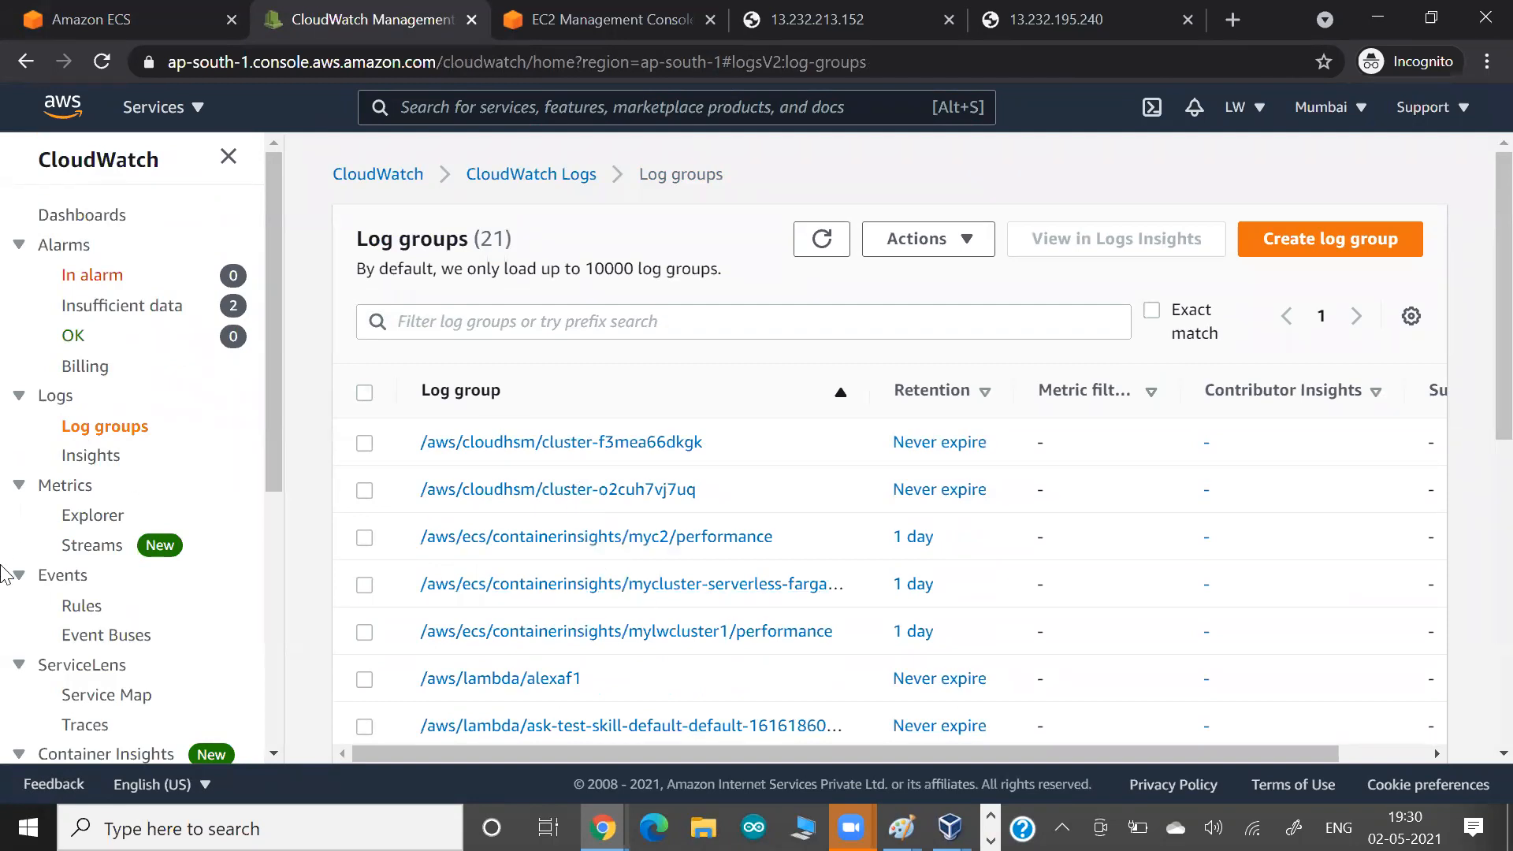
# Open performance monitoring under Container Insights and set the resource type to ECS Clusters.
pyautogui.scroll(-5, 140, 481)
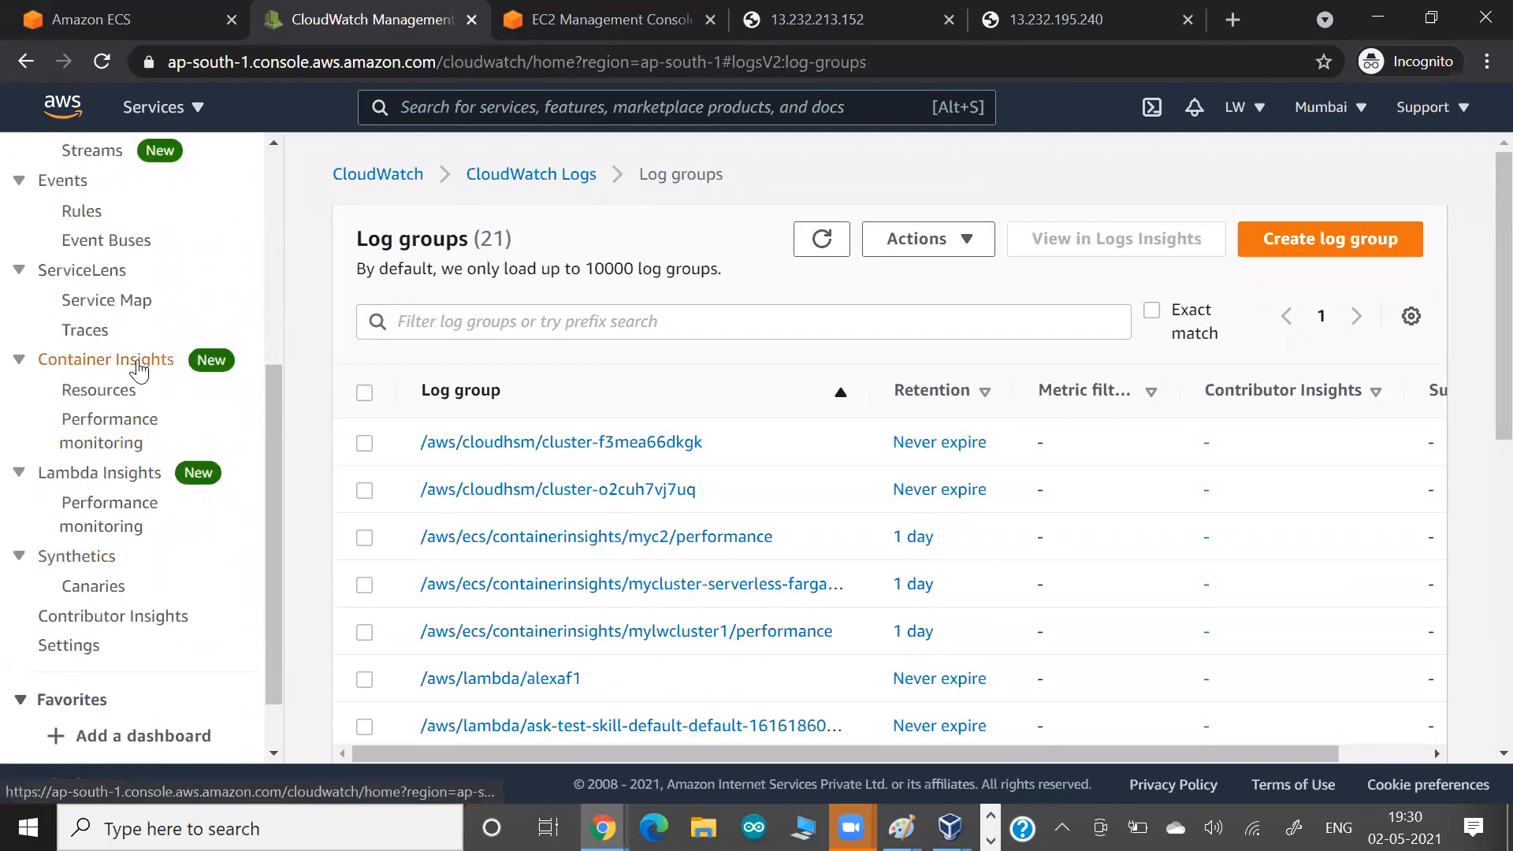
pyautogui.click(135, 363)
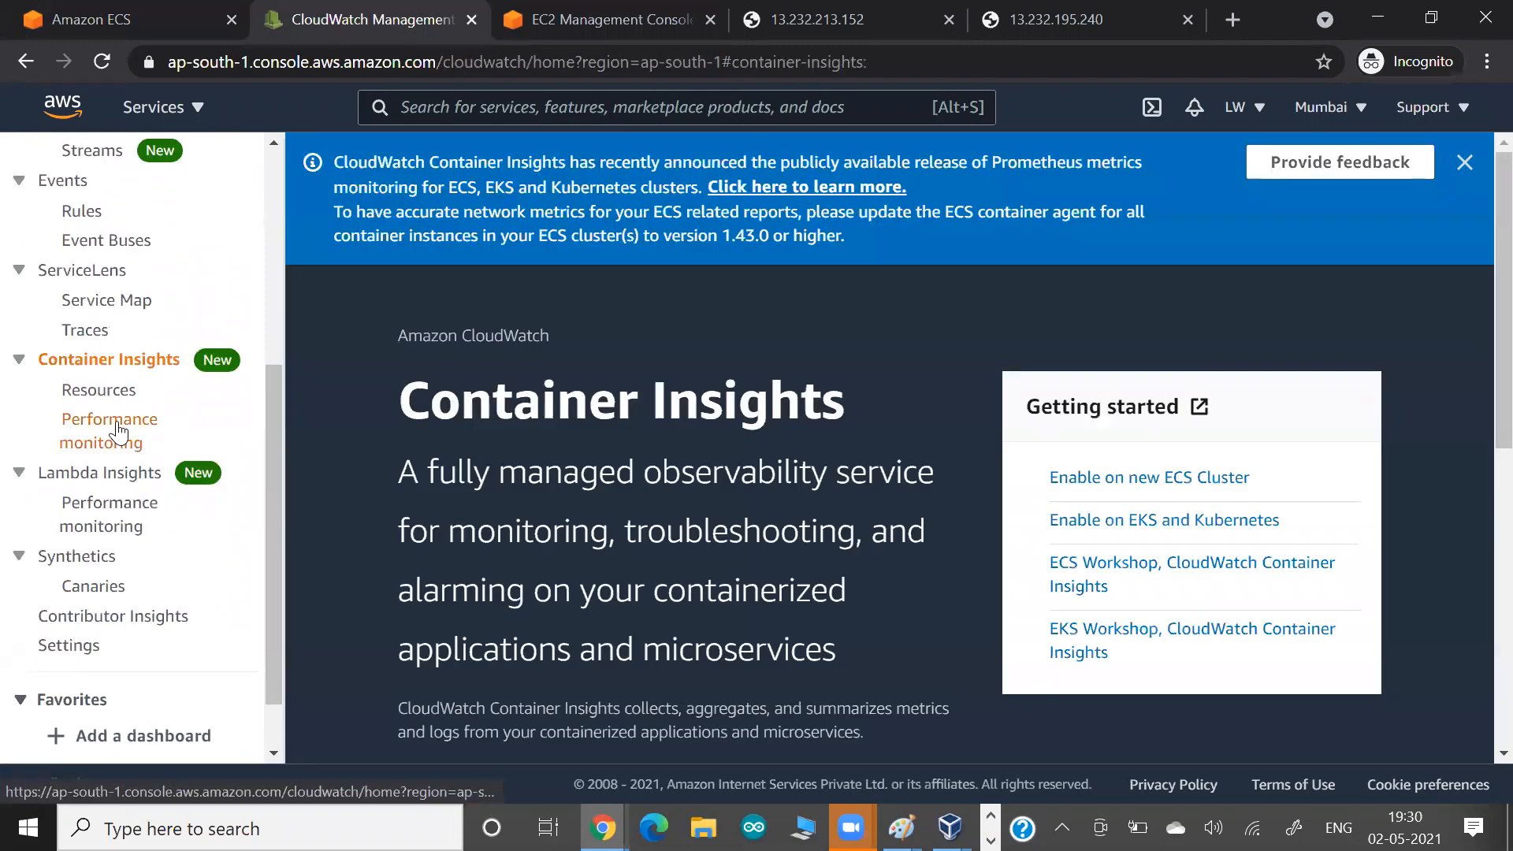
pyautogui.click(119, 432)
pyautogui.click(440, 460)
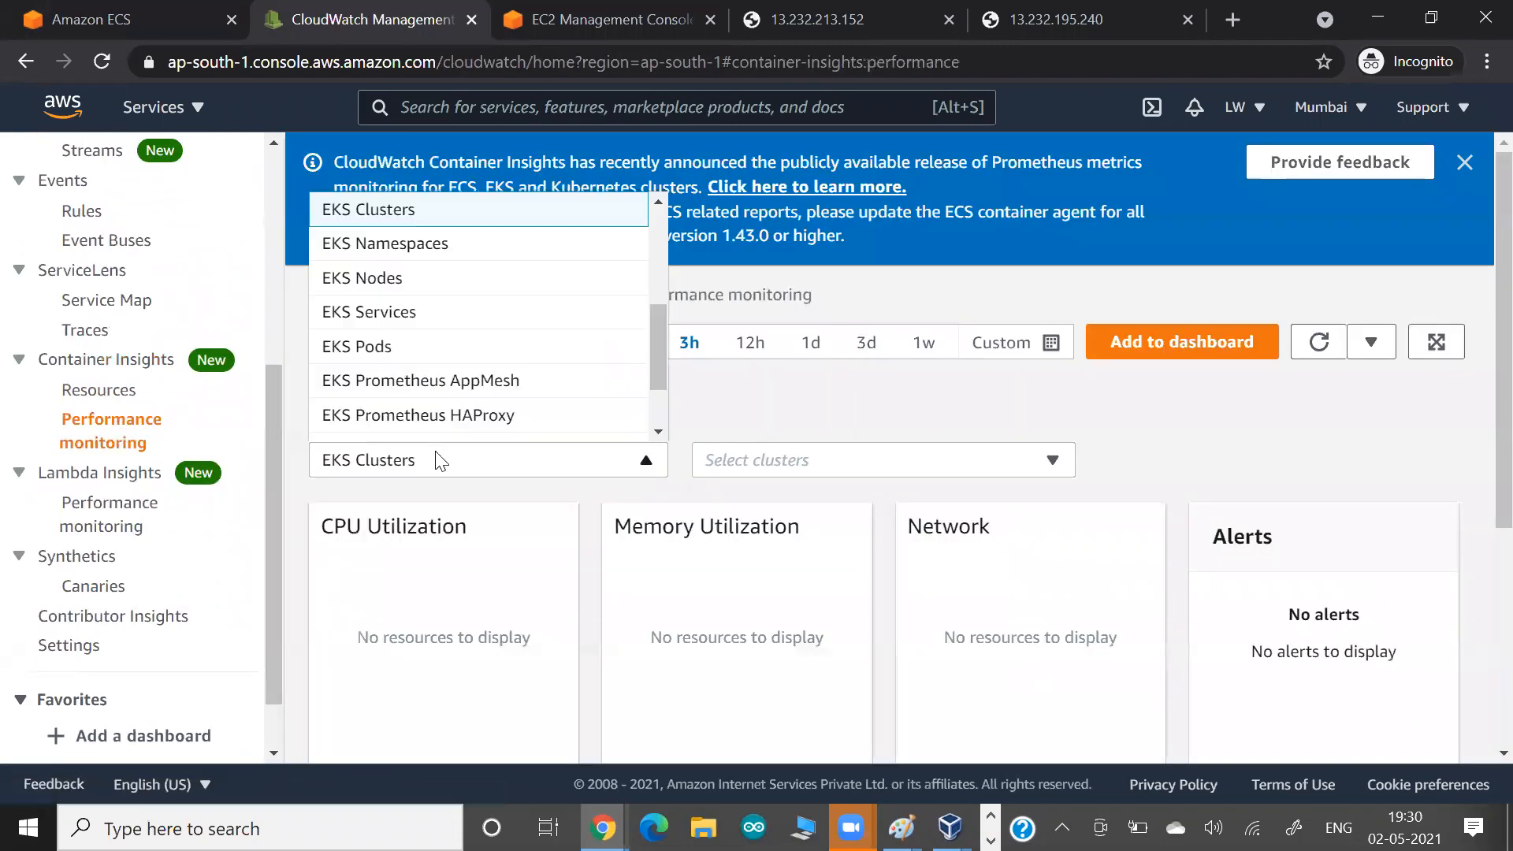
pyautogui.scroll(-2, 428, 285)
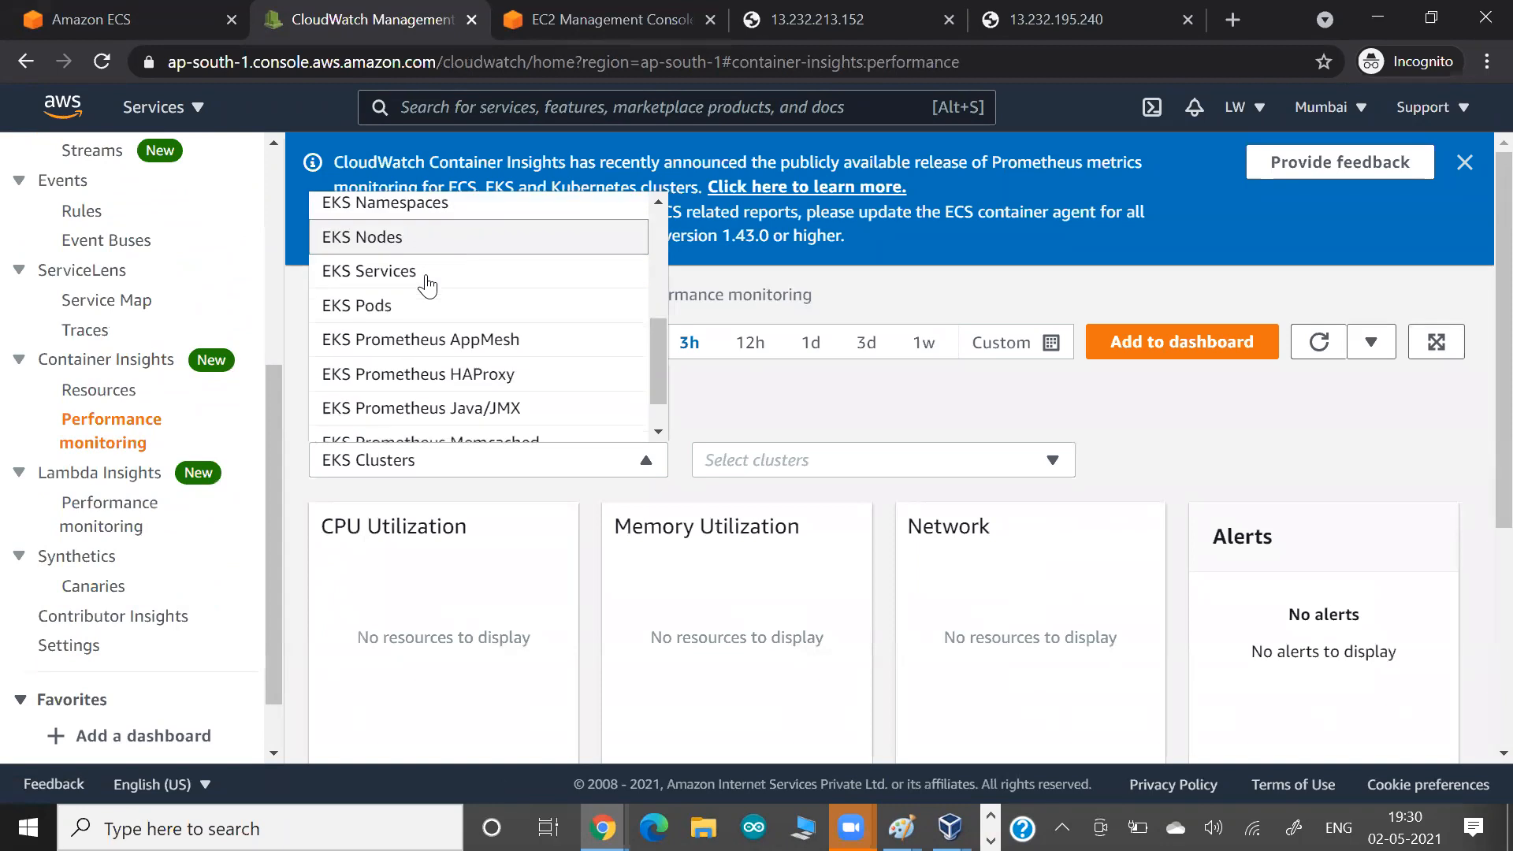
pyautogui.scroll(5, 428, 285)
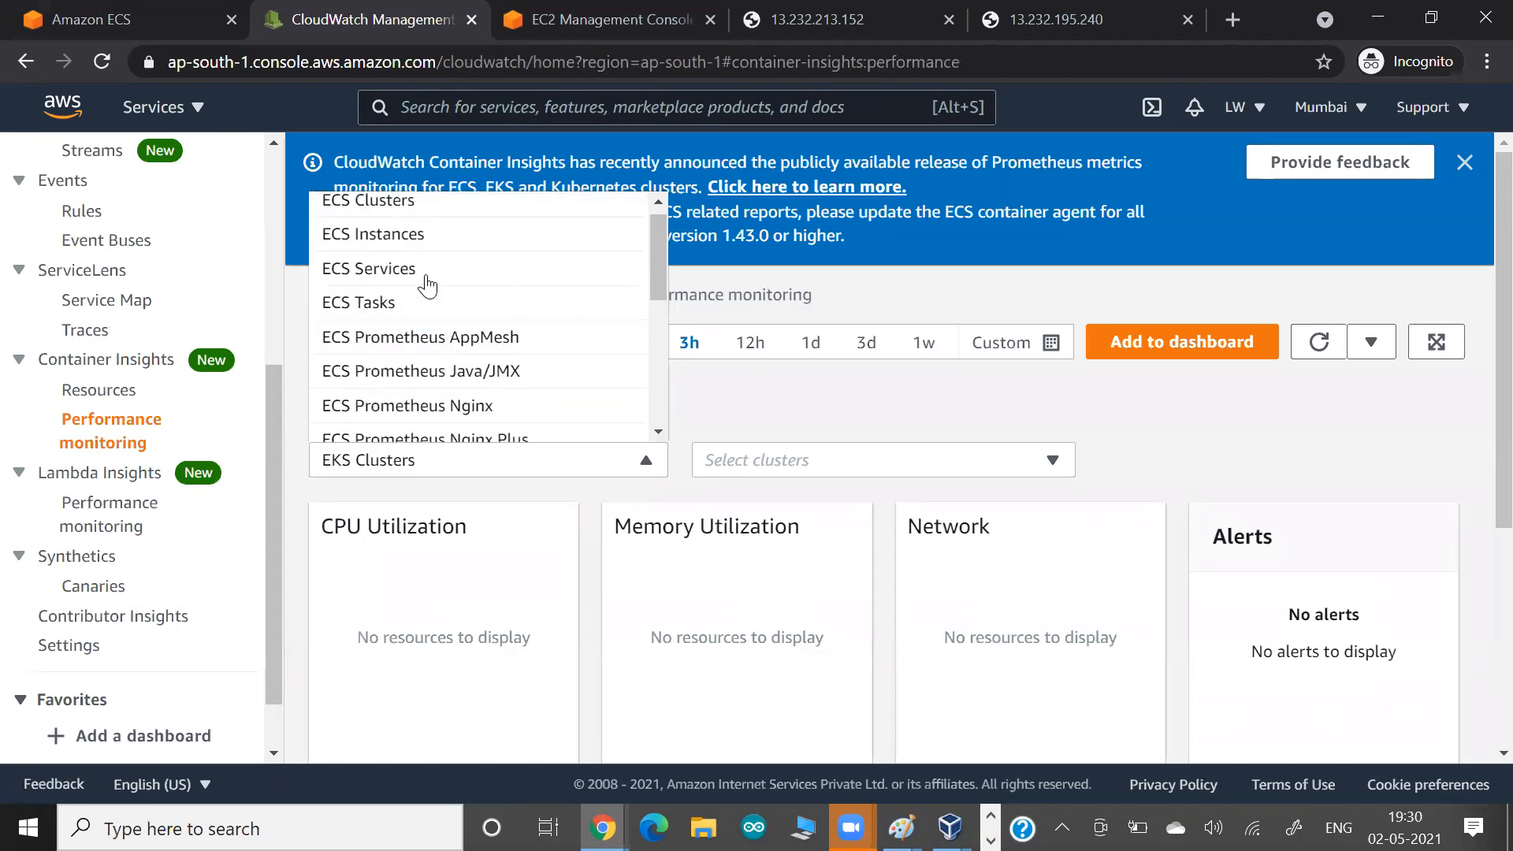
pyautogui.scroll(1, 394, 296)
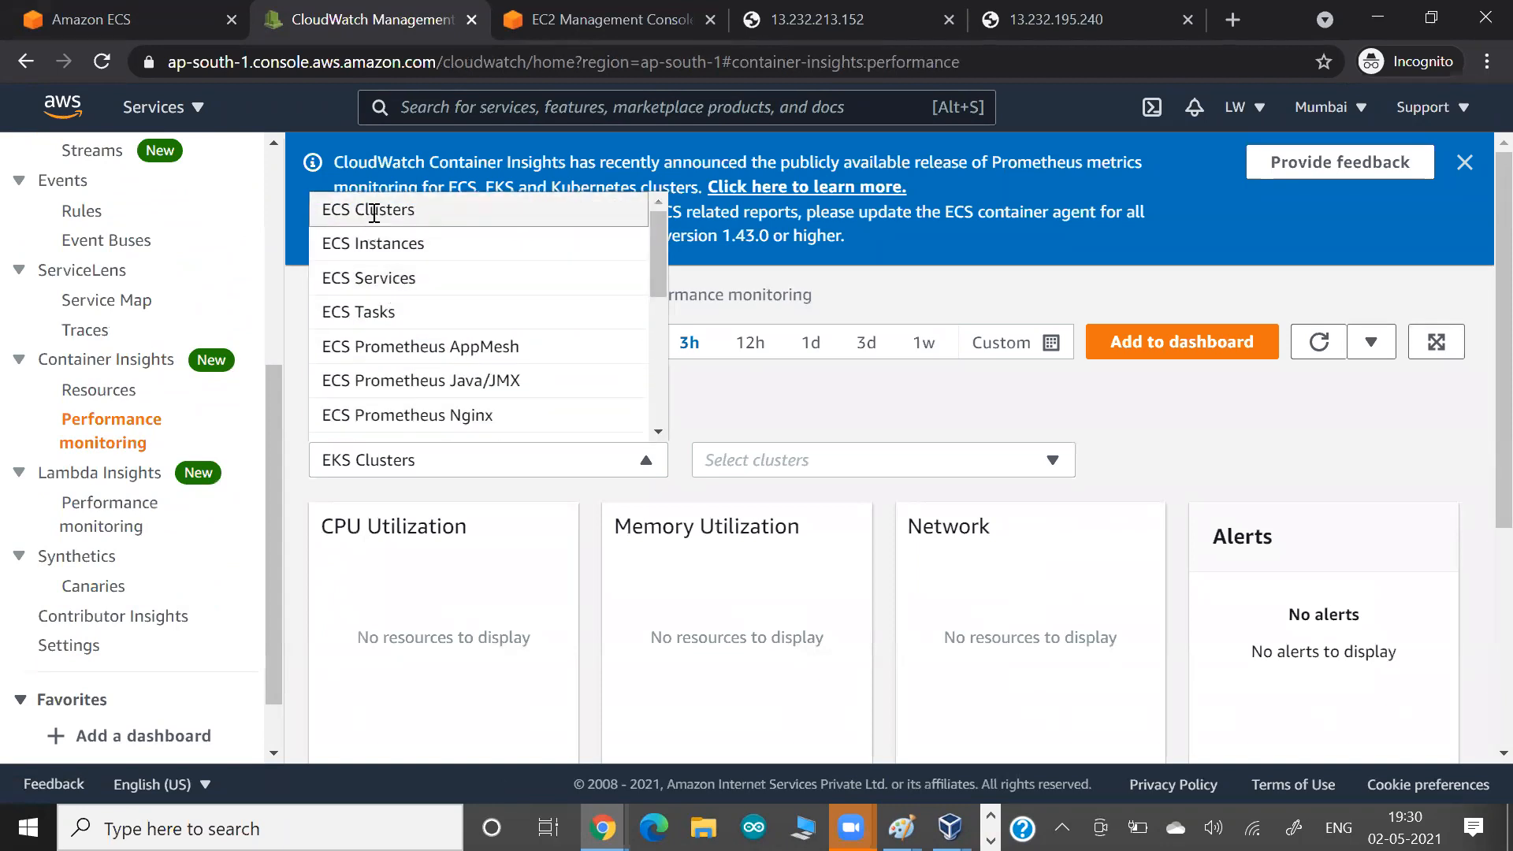
pyautogui.click(371, 210)
# Review the CPU, memory, network, task count and service count charts for mycluster-serverless-fargate.
pyautogui.scroll(-5, 483, 500)
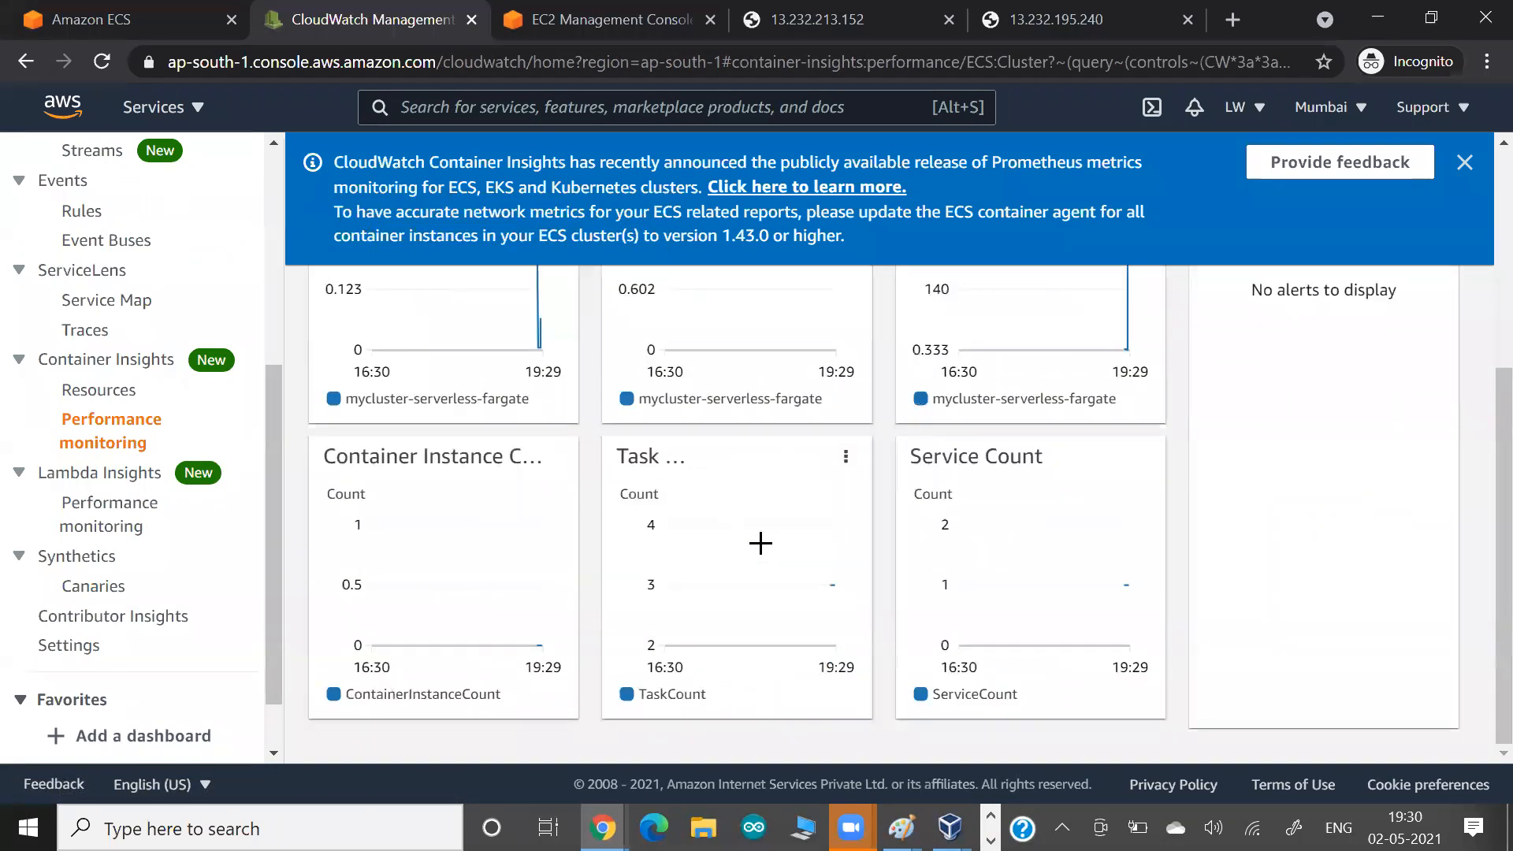
pyautogui.scroll(5, 760, 543)
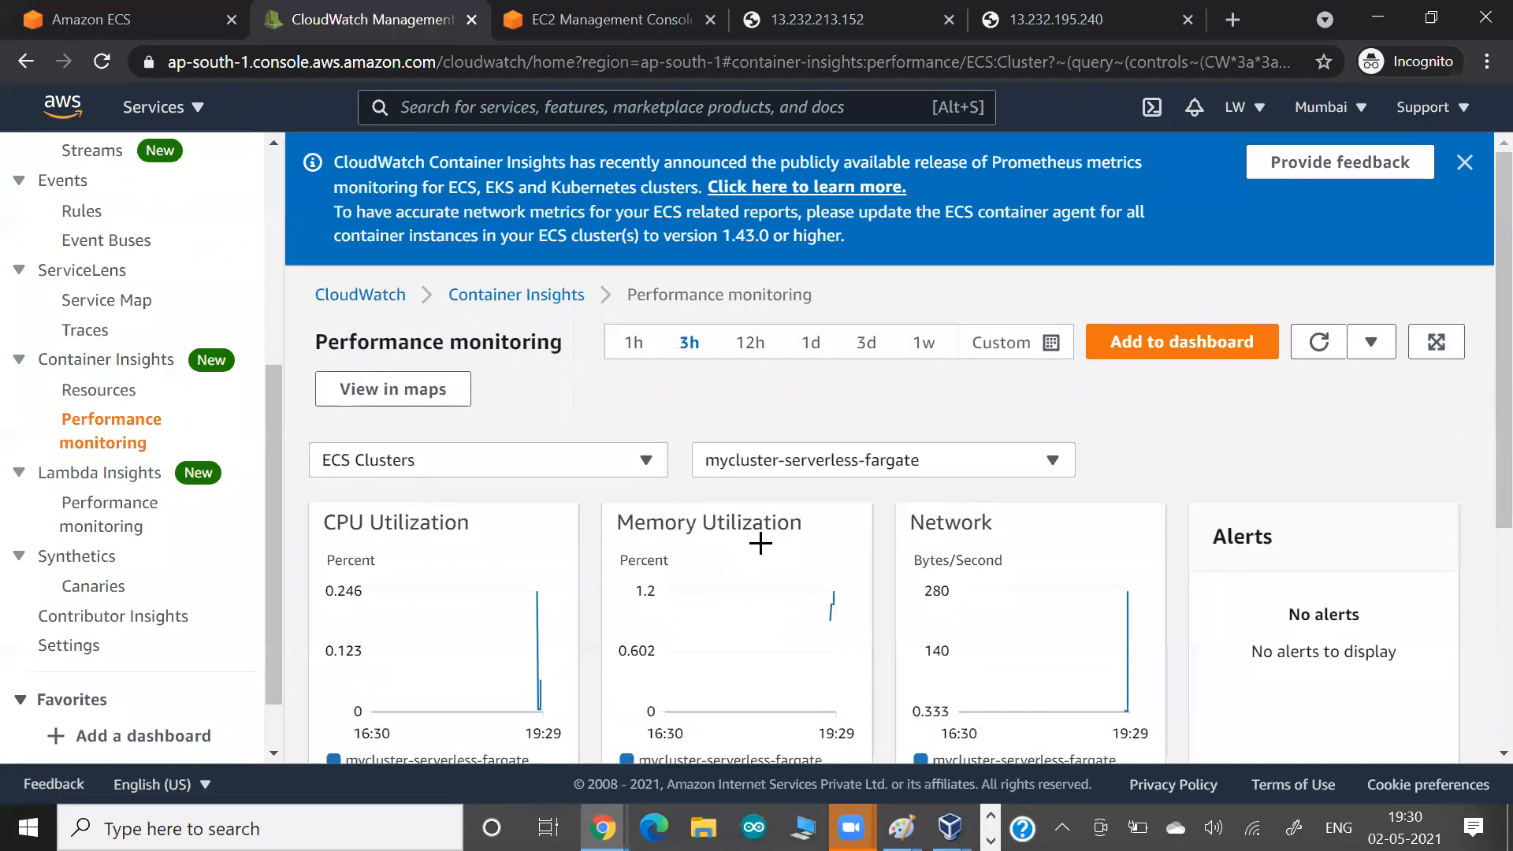
pyautogui.moveTo(763, 551)
# Return to mycluster-serverless-fargate in Amazon ECS and review its list of running tasks.
pyautogui.click(575, 26)
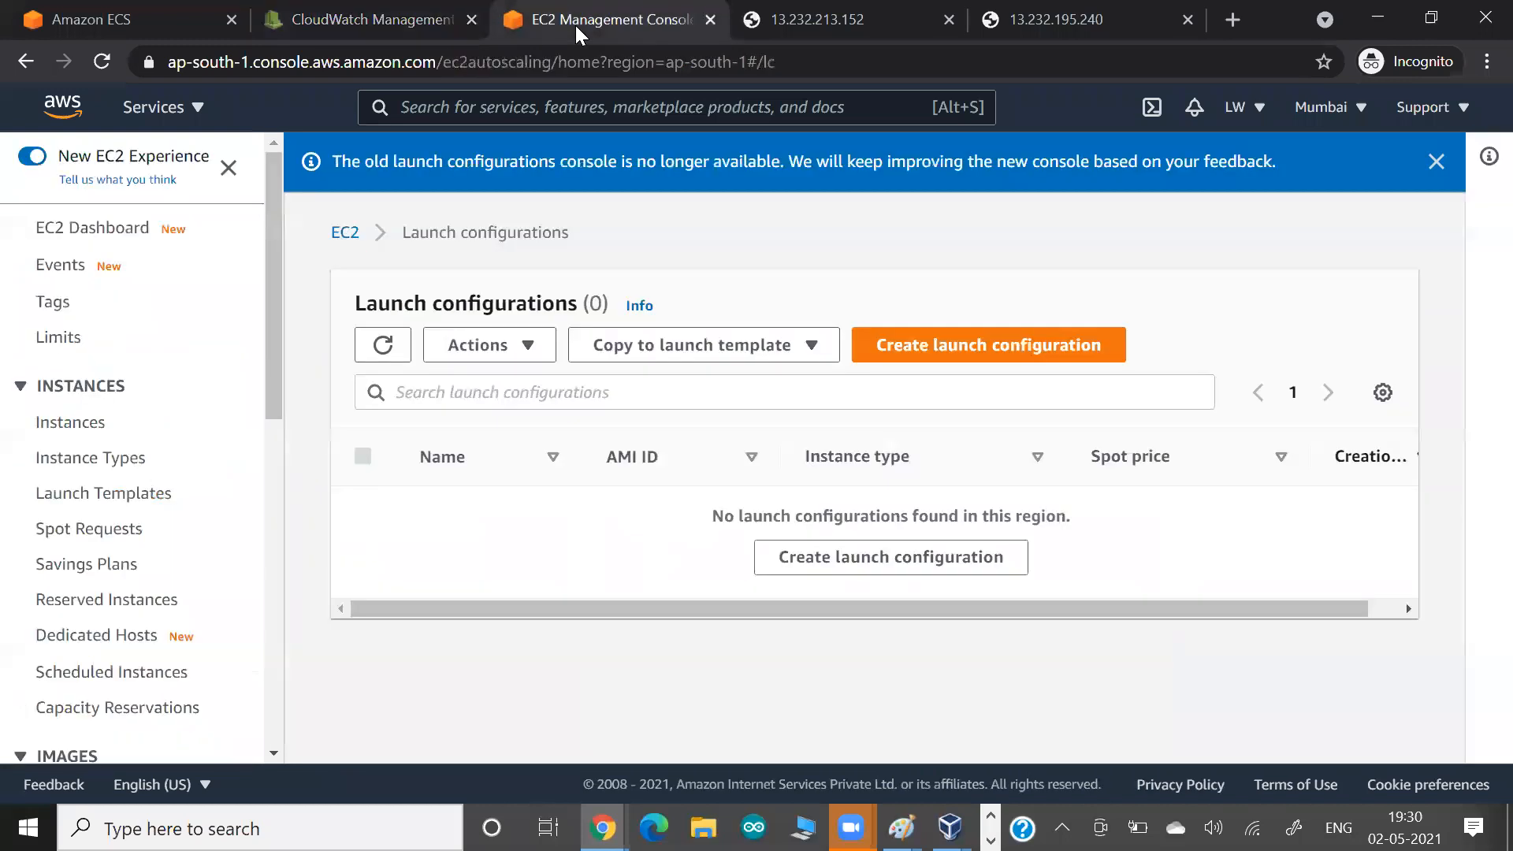
pyautogui.click(63, 26)
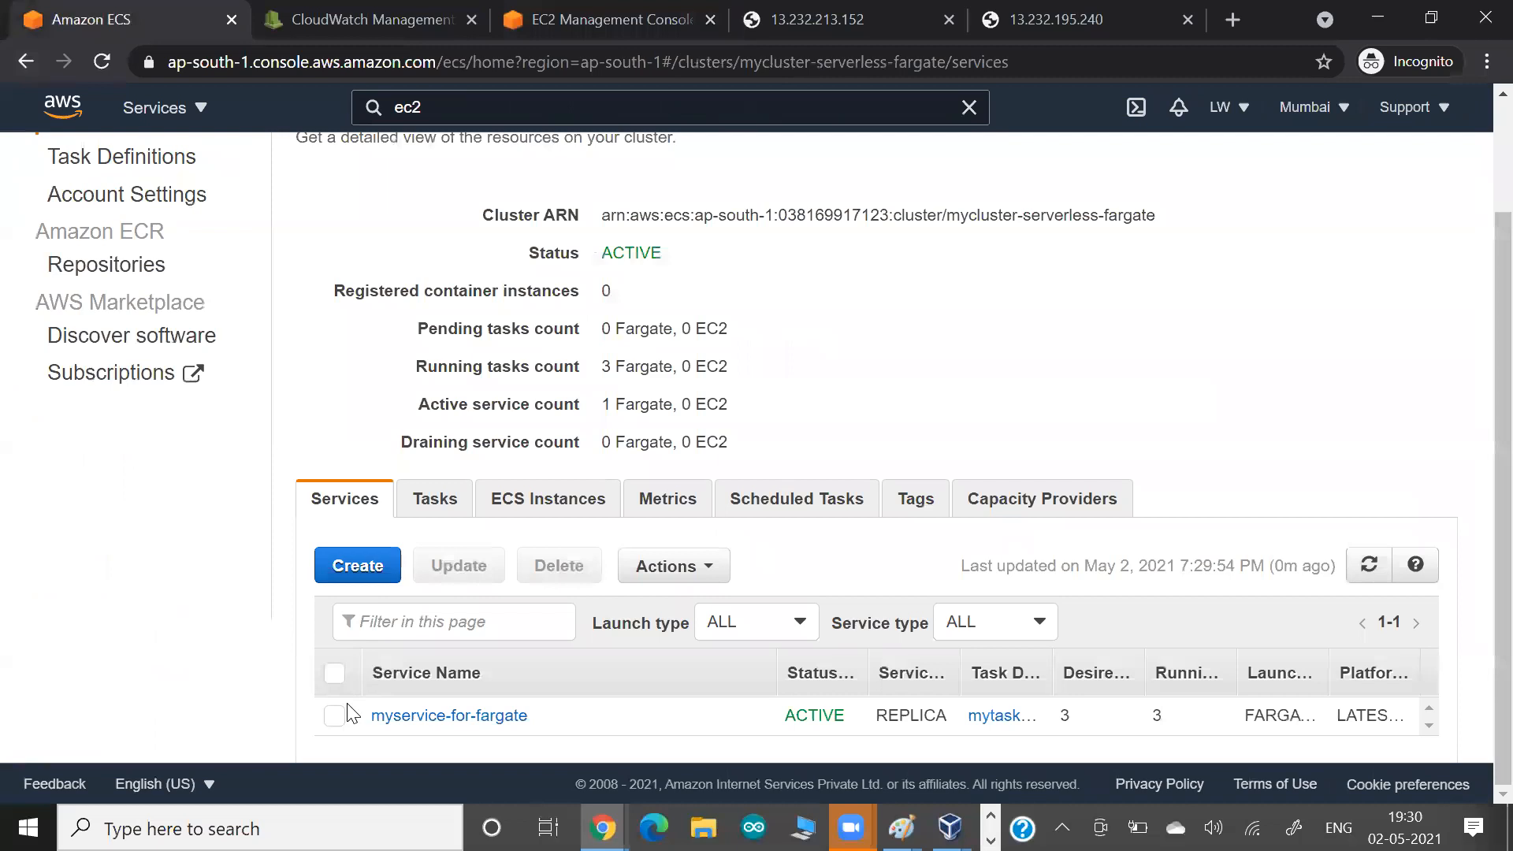
pyautogui.click(450, 505)
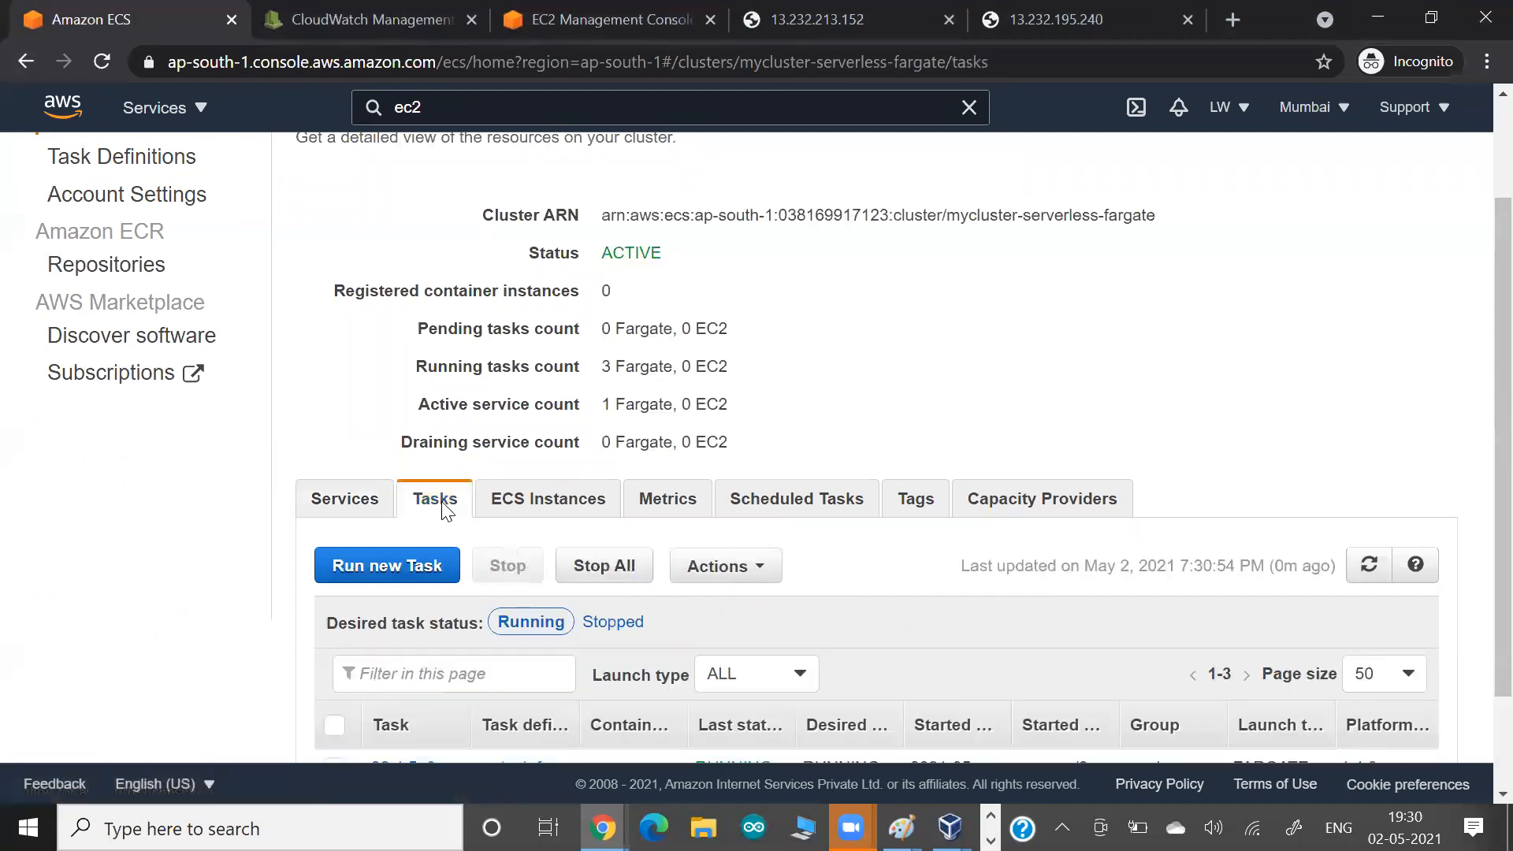
pyautogui.scroll(-2, 443, 508)
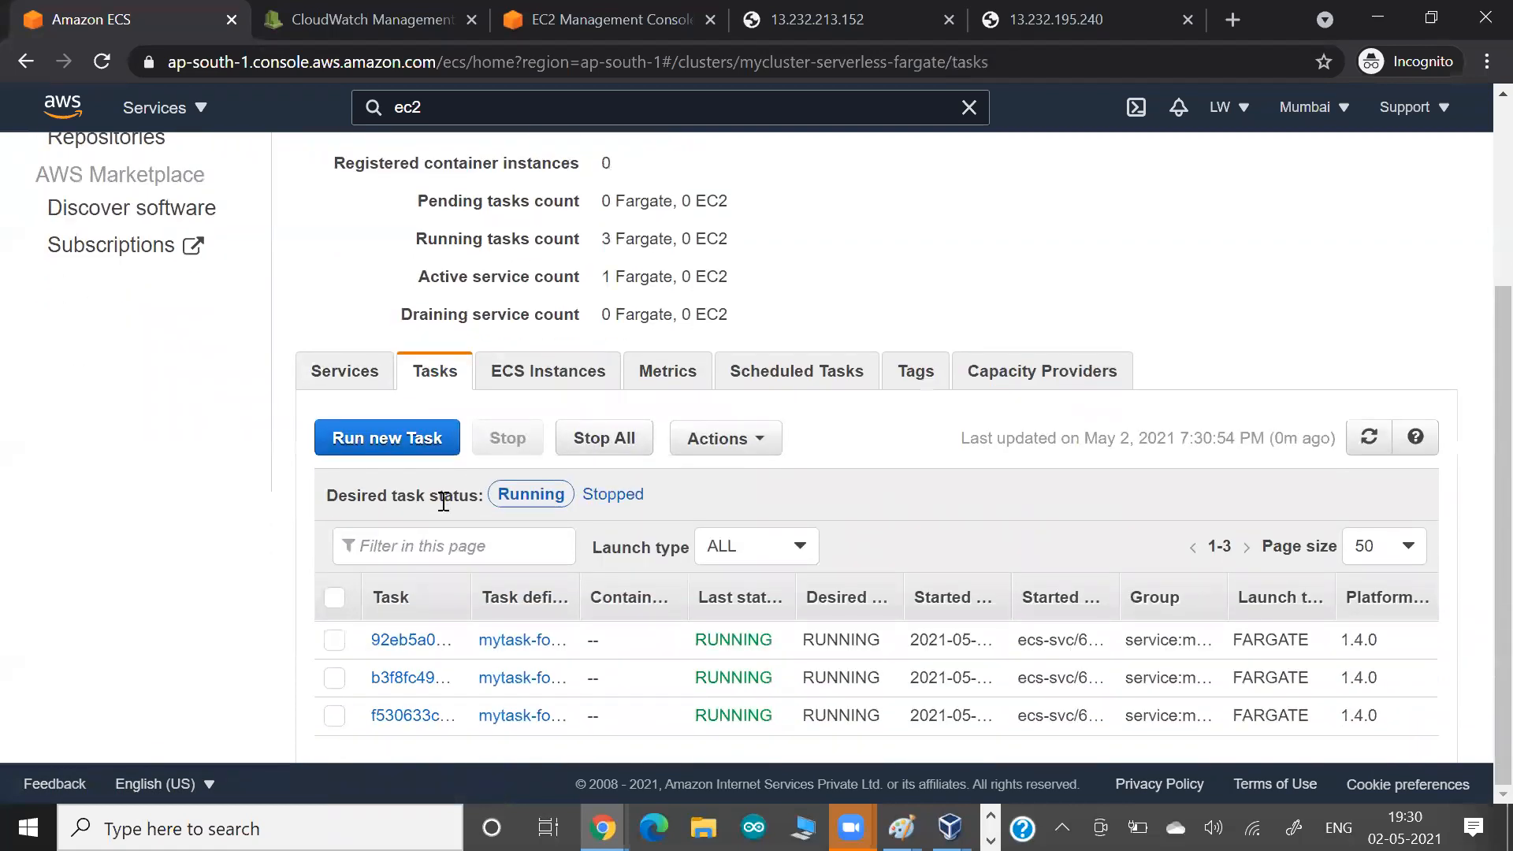
pyautogui.scroll(1, 443, 502)
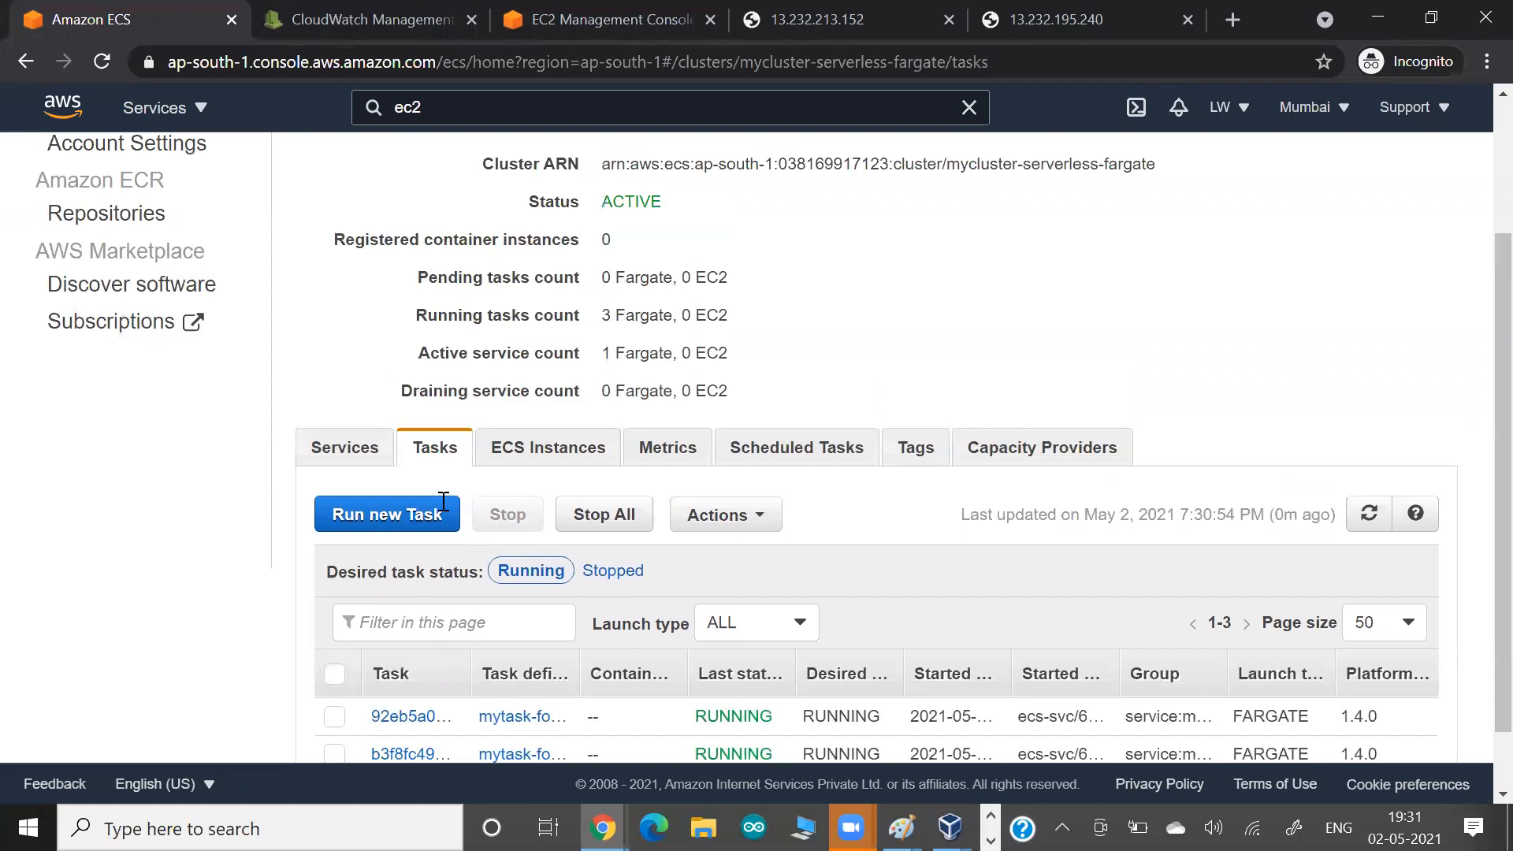
pyautogui.scroll(2, 444, 502)
pyautogui.scroll(1, 443, 502)
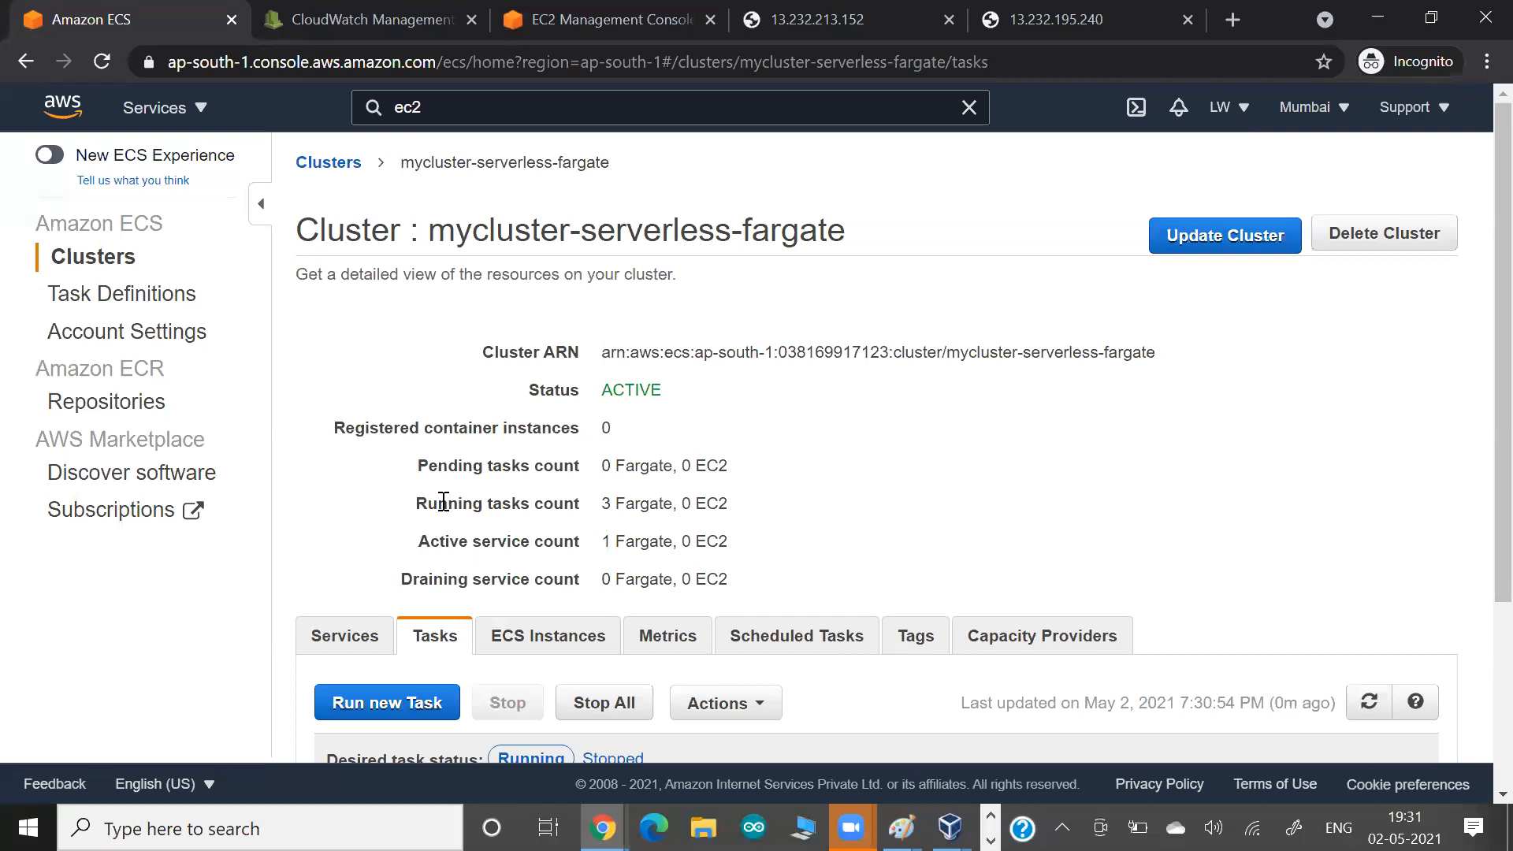
# Switch to Paint and write an underlined "ECS" in indigo with the brush on a blank area of the canvas.
pyautogui.click(336, 78)
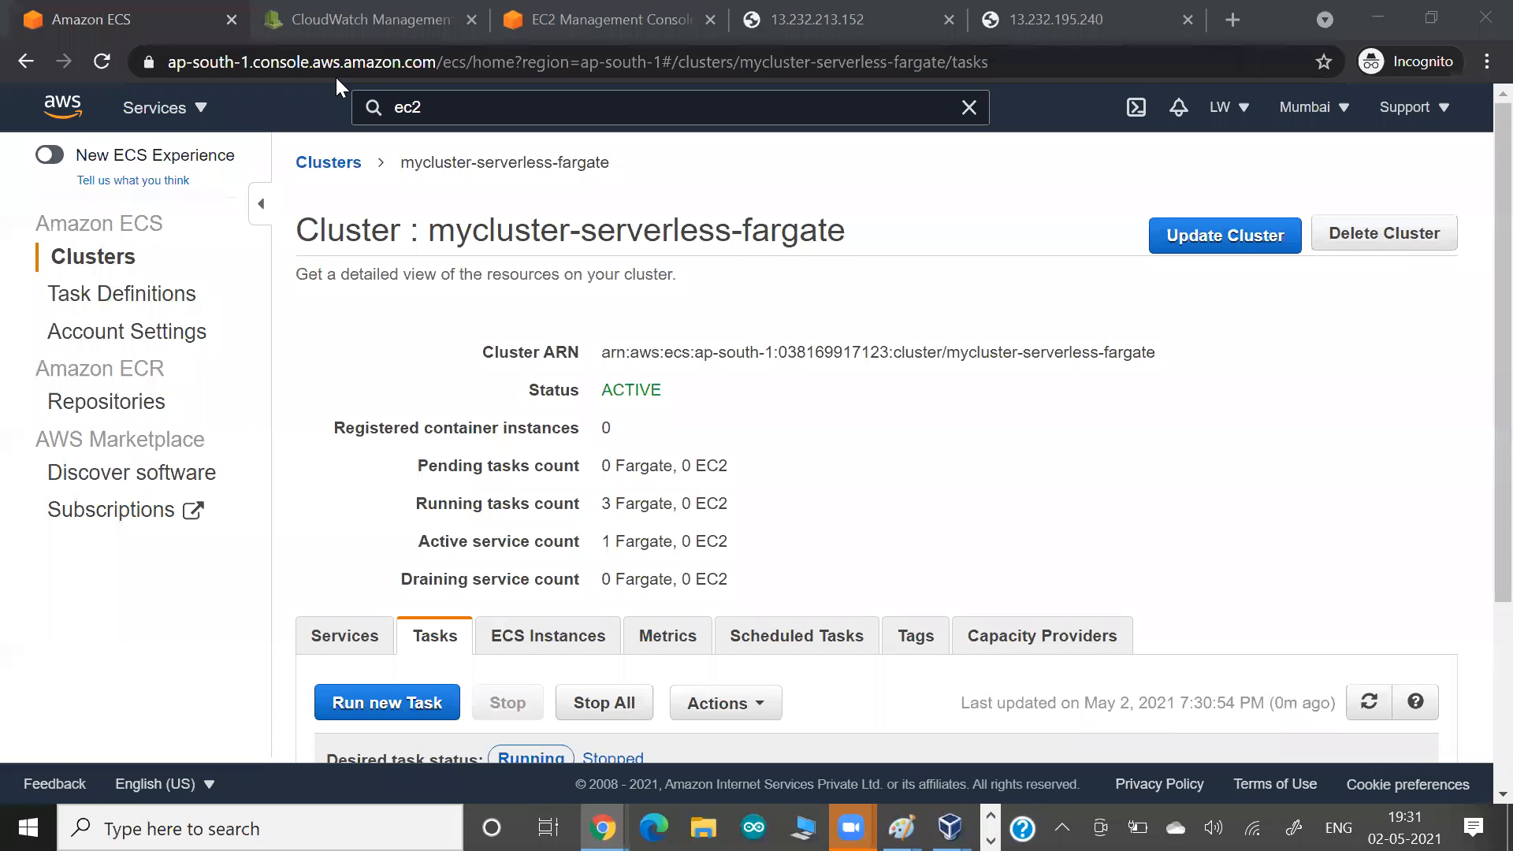
pyautogui.hotkey('alt', 'Tab')
pyautogui.hotkey('alt', 'Tab')
pyautogui.hotkey('alt', 'Tab')
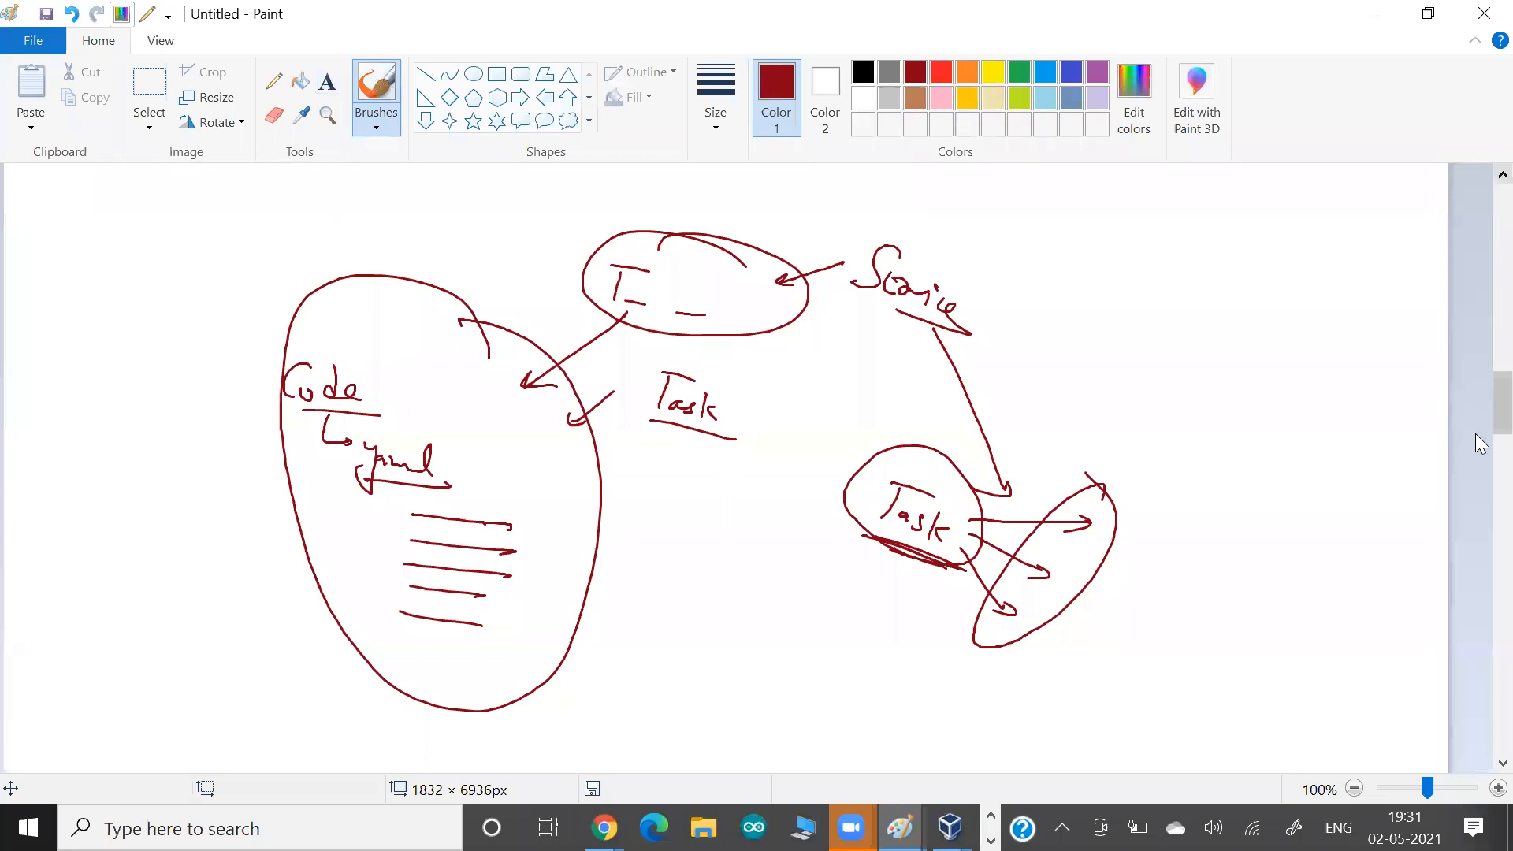
pyautogui.scroll(-5, 1482, 402)
pyautogui.scroll(-2, 331, 565)
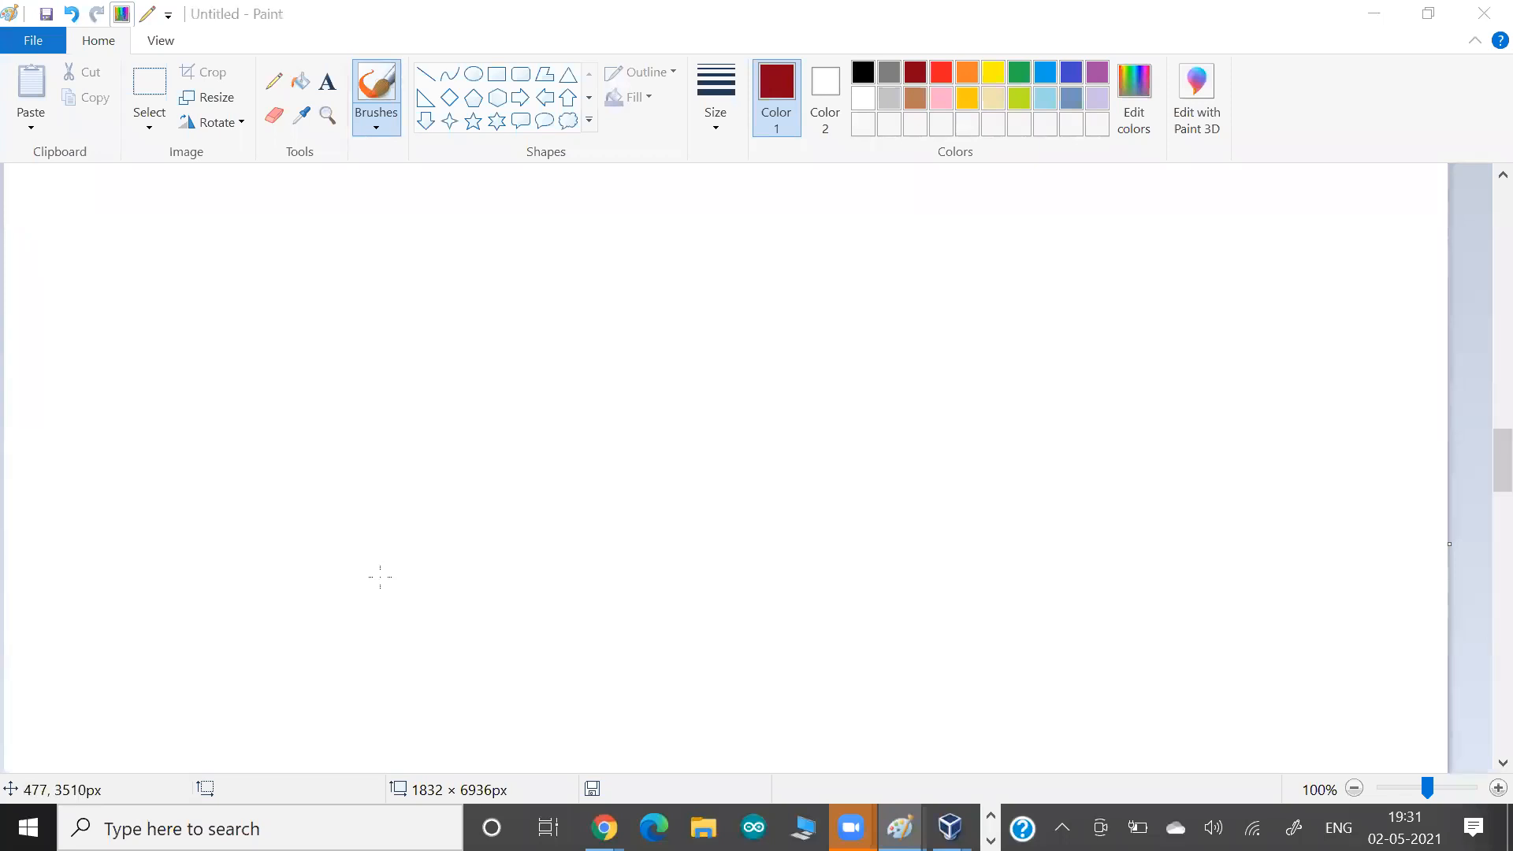
pyautogui.click(1071, 71)
pyautogui.moveTo(319, 432)
pyautogui.mouseDown()
pyautogui.moveTo(322, 459)
pyautogui.moveTo(370, 441)
pyautogui.moveTo(365, 463)
pyautogui.moveTo(406, 478)
pyautogui.mouseUp()
pyautogui.moveTo(309, 476); pyautogui.dragTo(316, 482)
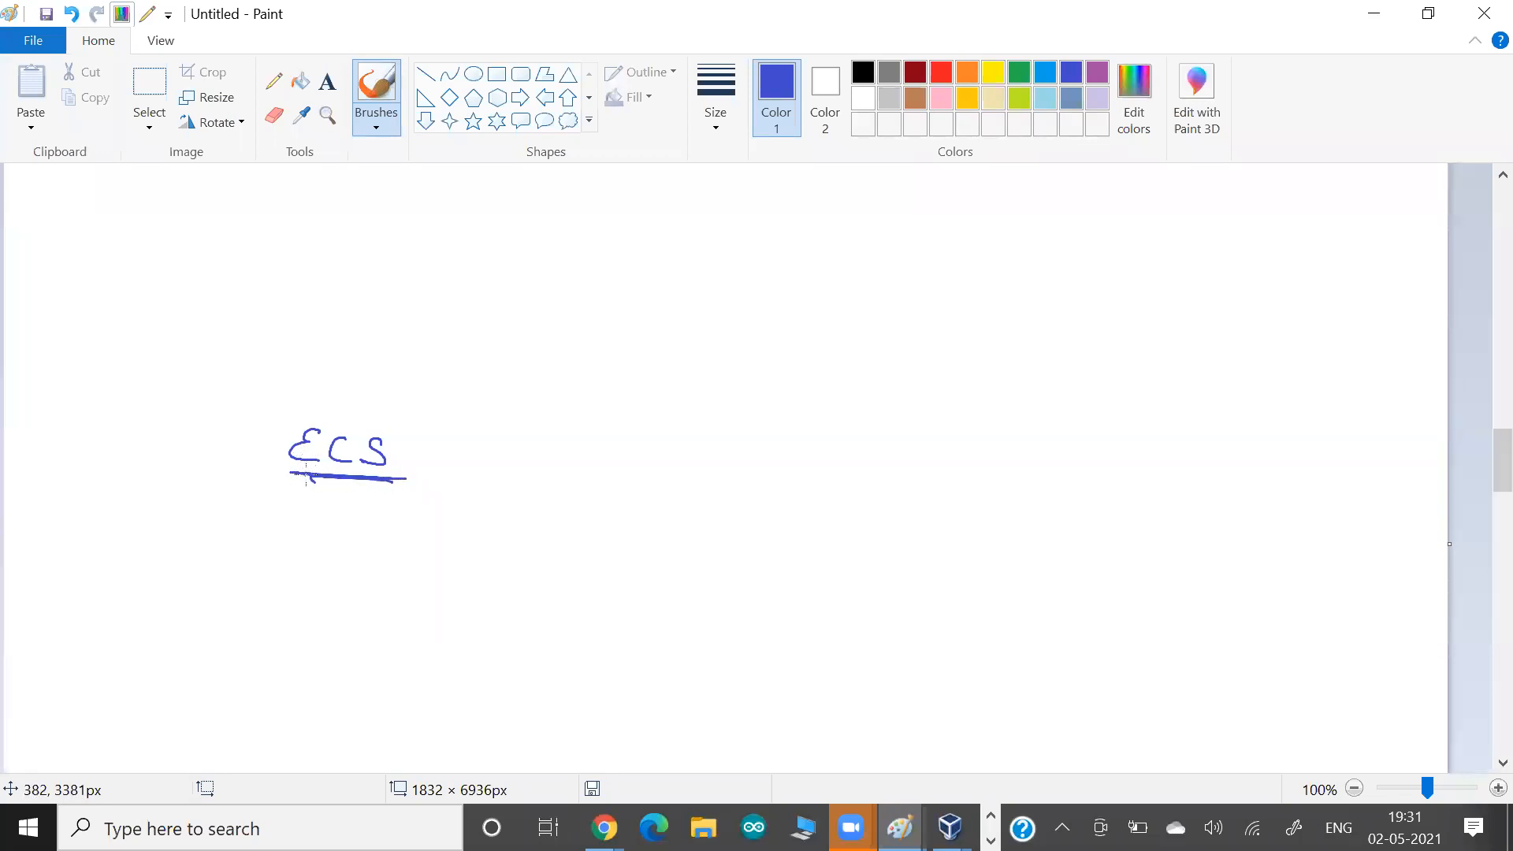
# Write an underlined "Aws" above and to the left of "ECS", with two arrows pointing towards "ECS".
pyautogui.moveTo(138, 391); pyautogui.dragTo(161, 381)
pyautogui.moveTo(163, 369); pyautogui.dragTo(183, 380)
pyautogui.moveTo(196, 373)
pyautogui.mouseDown()
pyautogui.moveTo(179, 389)
pyautogui.moveTo(265, 436)
pyautogui.moveTo(170, 425)
pyautogui.moveTo(260, 474)
pyautogui.mouseUp()
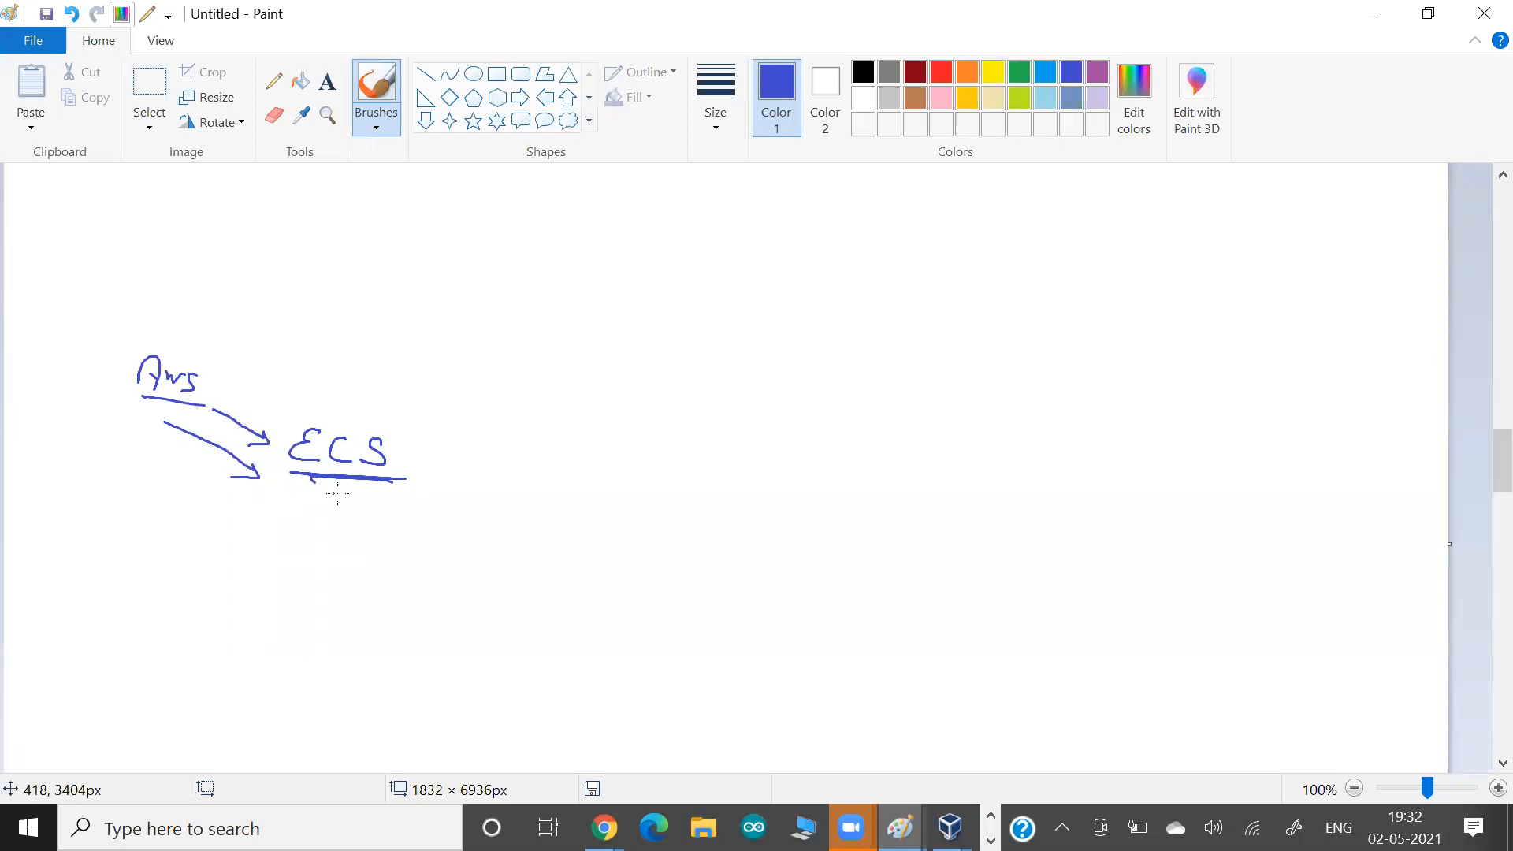
# Write an underlined "C.M." with "Kubernetes" below it, and emphasise "Kubernetes" with underlines, an oval and a crossed-line frame.
pyautogui.moveTo(912, 420)
pyautogui.mouseDown()
pyautogui.moveTo(910, 445)
pyautogui.moveTo(950, 457)
pyautogui.moveTo(878, 452)
pyautogui.mouseUp()
pyautogui.click(916, 447)
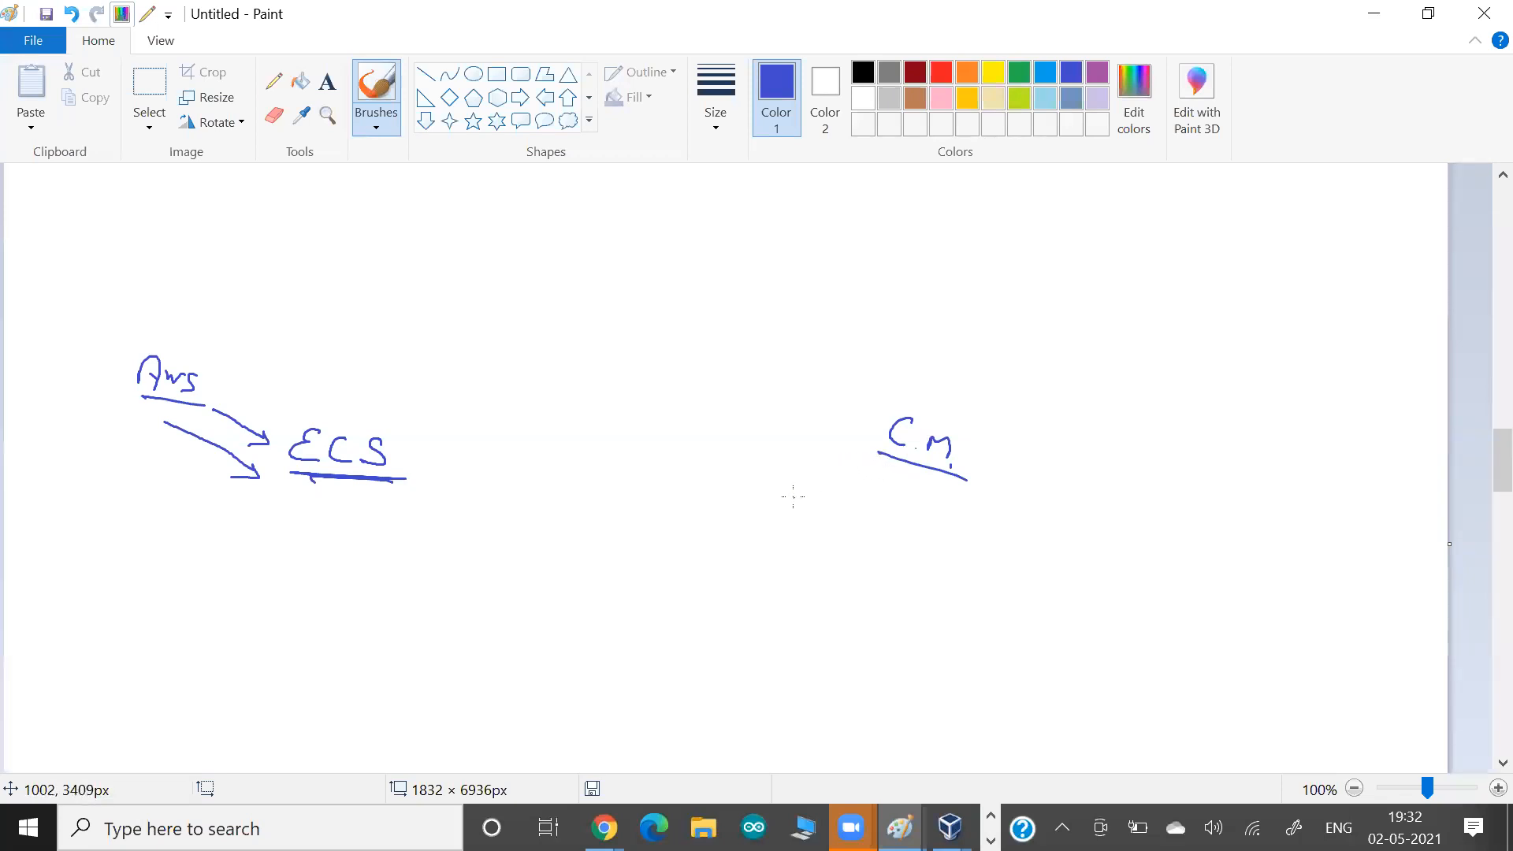
pyautogui.moveTo(783, 483)
pyautogui.mouseDown()
pyautogui.moveTo(779, 517)
pyautogui.moveTo(871, 522)
pyautogui.moveTo(929, 545)
pyautogui.moveTo(802, 542)
pyautogui.mouseUp()
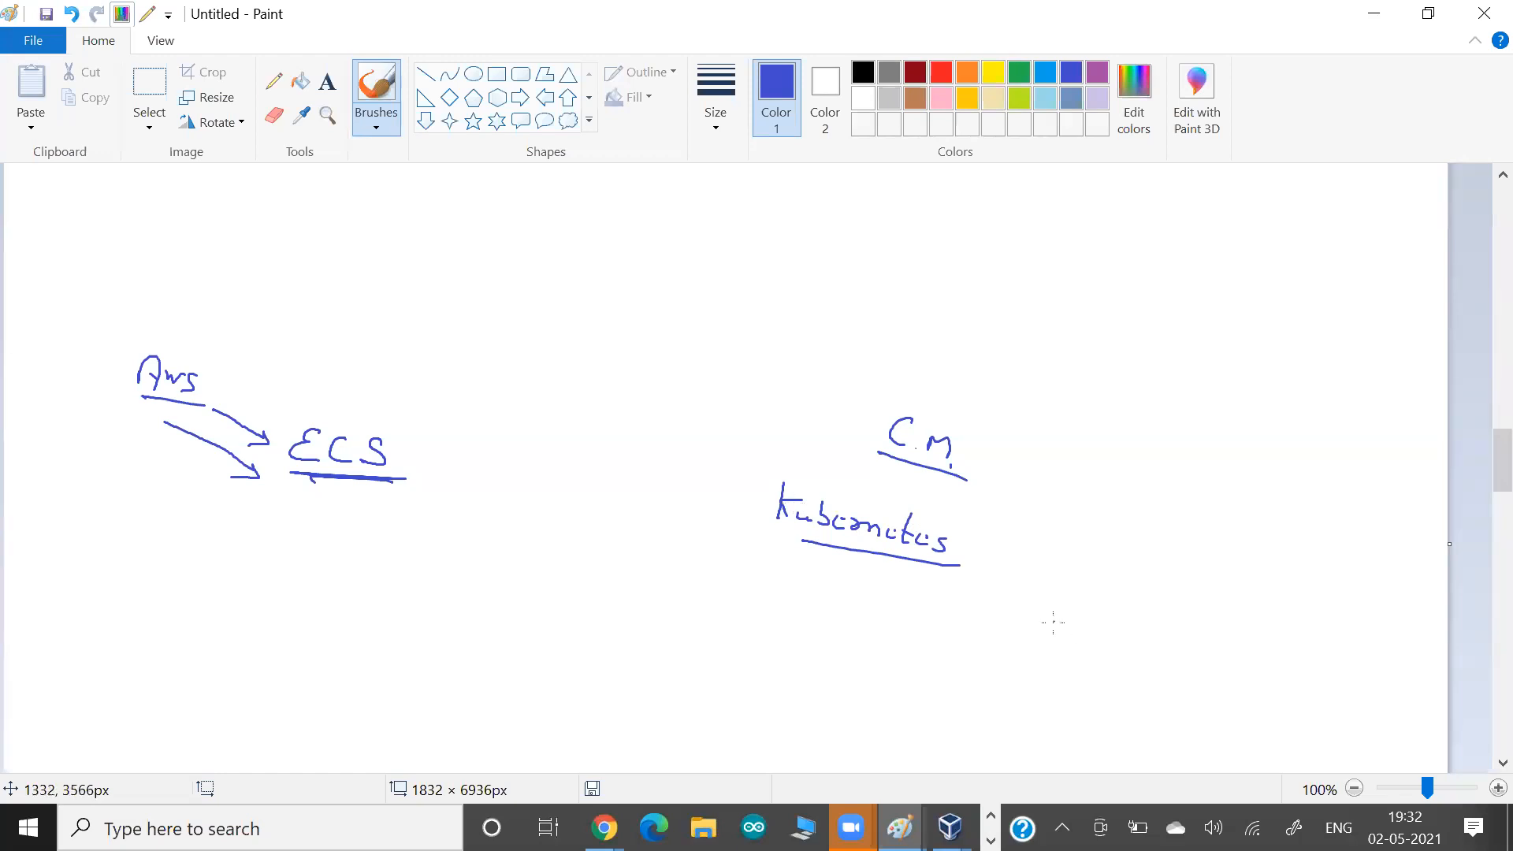
pyautogui.moveTo(749, 522)
pyautogui.mouseDown()
pyautogui.moveTo(928, 571)
pyautogui.moveTo(977, 527)
pyautogui.moveTo(843, 479)
pyautogui.moveTo(747, 507)
pyautogui.moveTo(799, 556)
pyautogui.mouseUp()
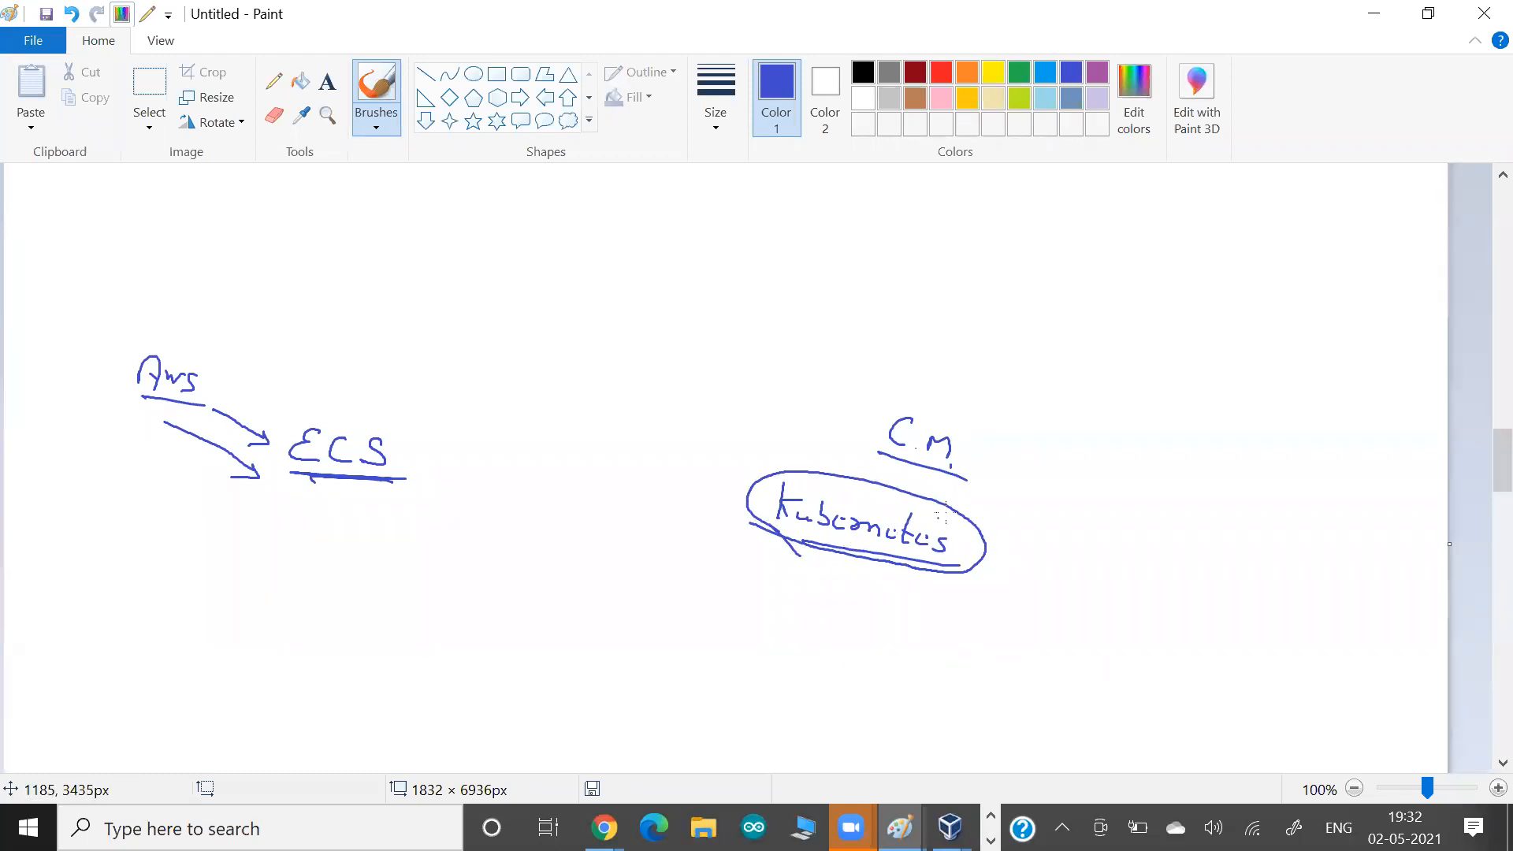
pyautogui.moveTo(934, 476)
pyautogui.mouseDown()
pyautogui.moveTo(890, 494)
pyautogui.moveTo(918, 498)
pyautogui.moveTo(946, 597)
pyautogui.mouseUp()
pyautogui.moveTo(1005, 530)
pyautogui.mouseDown()
pyautogui.moveTo(746, 455)
pyautogui.moveTo(732, 538)
pyautogui.moveTo(1014, 590)
pyautogui.mouseUp()
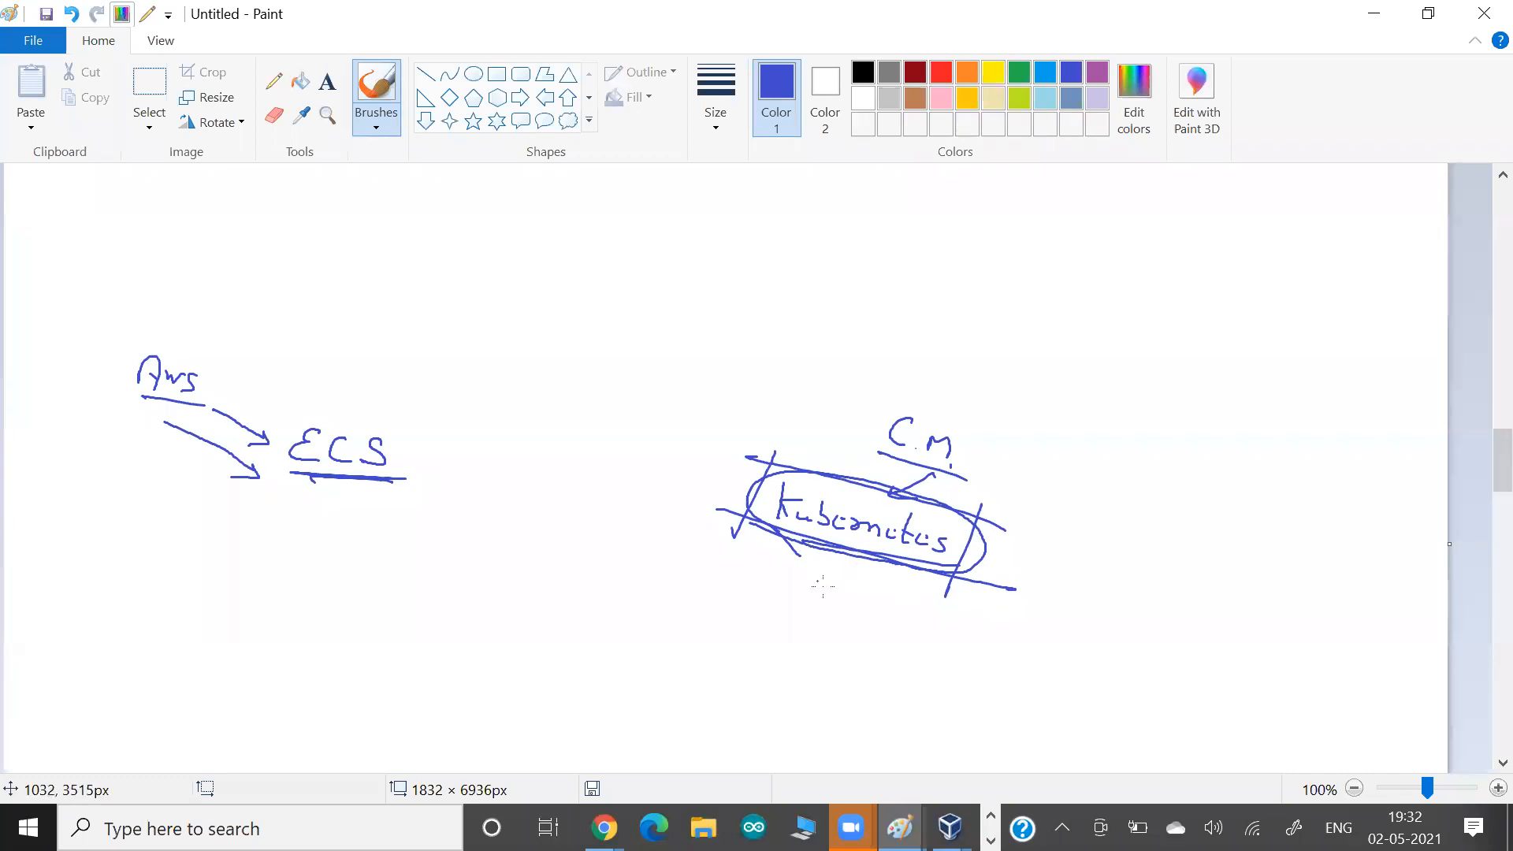
# Sketch a cluster below "Kubernetes" with one larger box and three small box shapes beneath it.
pyautogui.moveTo(705, 586)
pyautogui.mouseDown()
pyautogui.moveTo(627, 619)
pyautogui.moveTo(645, 630)
pyautogui.mouseUp()
pyautogui.moveTo(426, 691)
pyautogui.mouseDown()
pyautogui.moveTo(481, 676)
pyautogui.moveTo(455, 699)
pyautogui.mouseUp()
pyautogui.moveTo(602, 708); pyautogui.dragTo(648, 697)
pyautogui.moveTo(640, 692); pyautogui.dragTo(625, 725)
pyautogui.moveTo(748, 735)
pyautogui.mouseDown()
pyautogui.moveTo(813, 729)
pyautogui.moveTo(731, 746)
pyautogui.mouseUp()
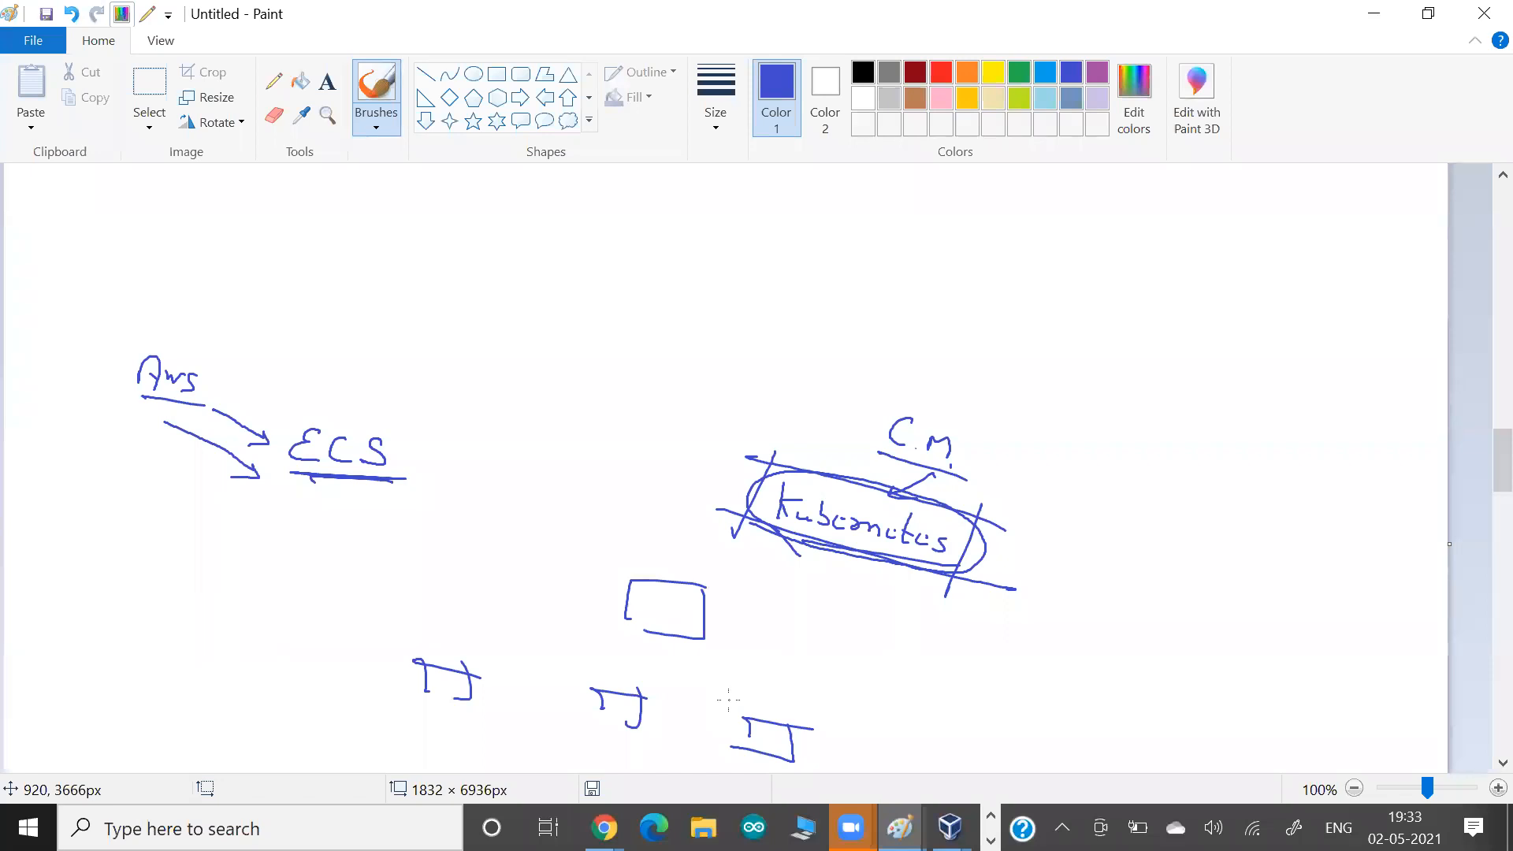
# Write an underlined "Managed" above and to the left of "Kubernetes", with an arrow pointing to it.
pyautogui.moveTo(681, 368); pyautogui.dragTo(758, 457)
pyautogui.moveTo(700, 351)
pyautogui.mouseDown()
pyautogui.moveTo(744, 390)
pyautogui.moveTo(736, 415)
pyautogui.moveTo(783, 415)
pyautogui.mouseUp()
pyautogui.moveTo(785, 430); pyautogui.dragTo(700, 391)
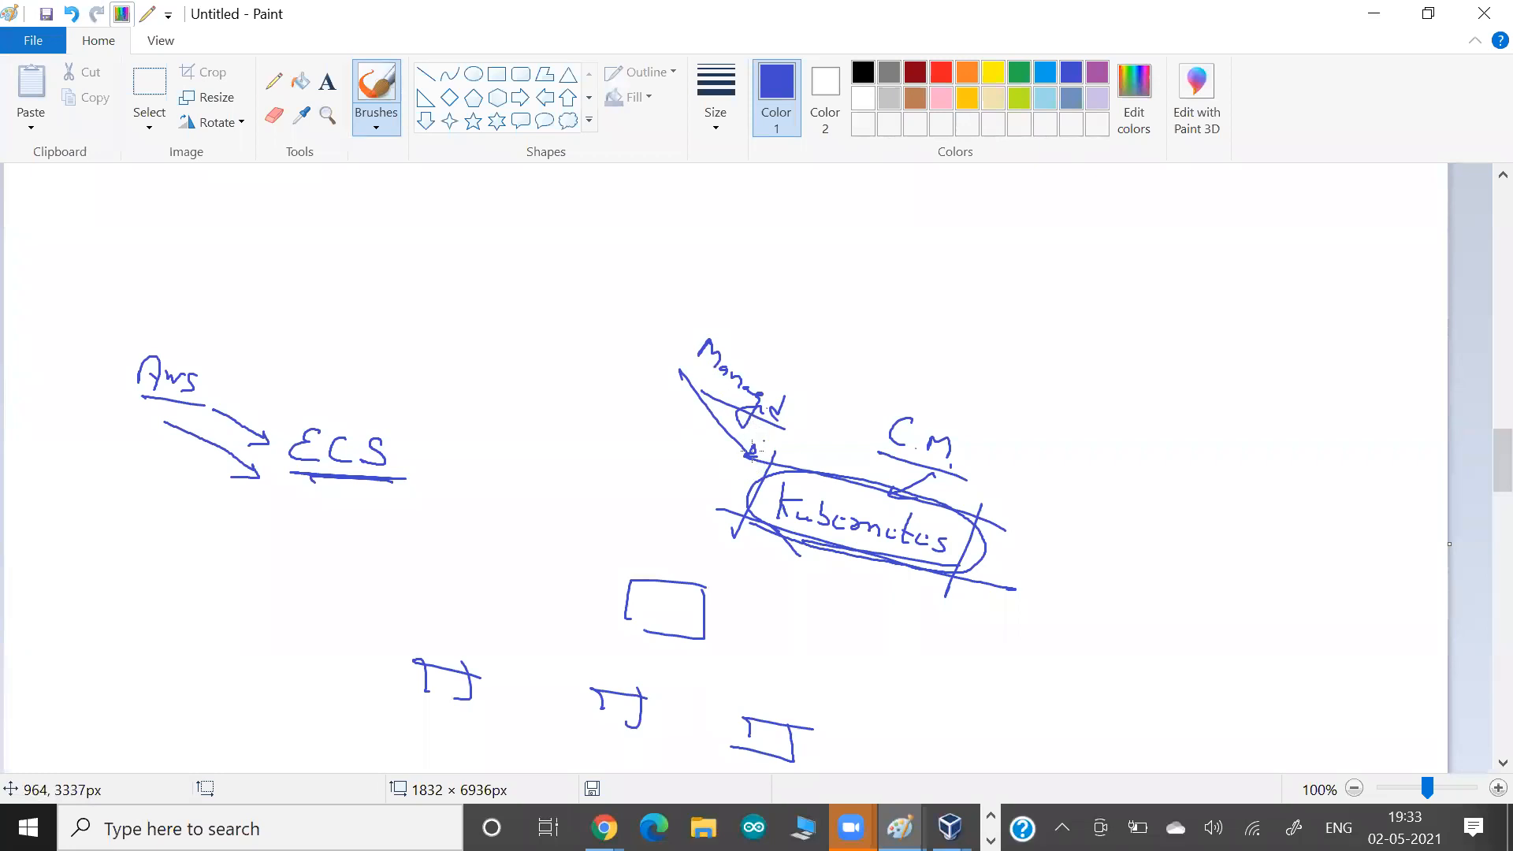
# Enclose the sketched cluster boxes in a large oval and add small marks and arrows at the individual boxes.
pyautogui.moveTo(699, 612); pyautogui.dragTo(747, 597)
pyautogui.moveTo(453, 683); pyautogui.dragTo(463, 682)
pyautogui.moveTo(604, 700); pyautogui.dragTo(613, 700)
pyautogui.moveTo(783, 632)
pyautogui.mouseDown()
pyautogui.moveTo(740, 581)
pyautogui.moveTo(415, 647)
pyautogui.moveTo(668, 742)
pyautogui.moveTo(807, 664)
pyautogui.moveTo(714, 600)
pyautogui.mouseUp()
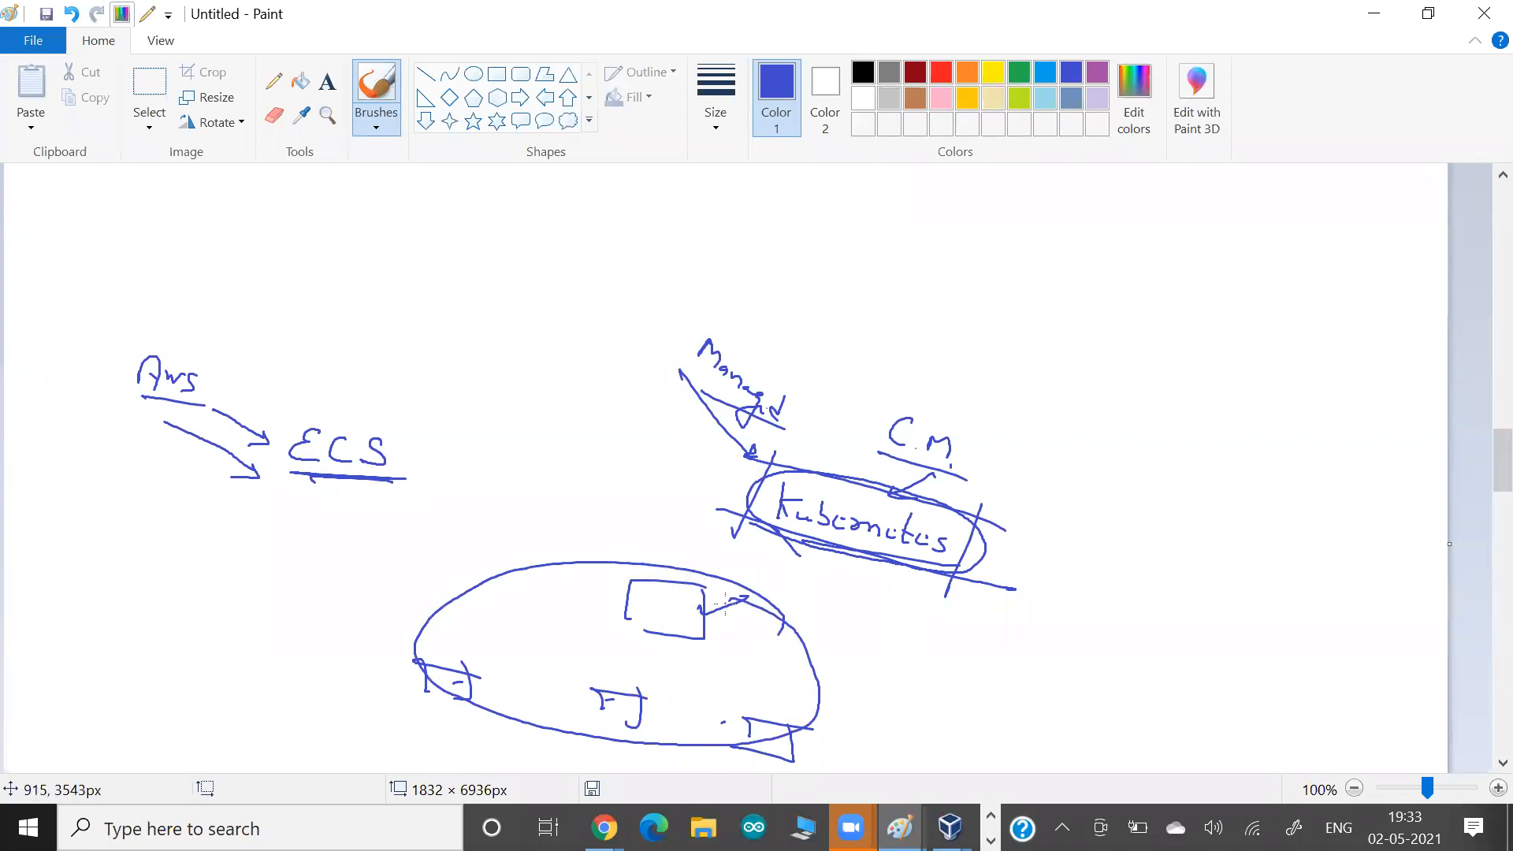
pyautogui.moveTo(703, 628)
pyautogui.mouseDown()
pyautogui.moveTo(731, 636)
pyautogui.moveTo(703, 636)
pyautogui.mouseUp()
pyautogui.moveTo(771, 713); pyautogui.dragTo(800, 725)
pyautogui.moveTo(675, 703)
pyautogui.mouseDown()
pyautogui.moveTo(640, 701)
pyautogui.moveTo(697, 685)
pyautogui.mouseUp()
# Write an underlined "EKS" above "Managed", and mark up the existing notes by circling "ECS", underlining "Aws" and adding an arrow towards "Kubernetes".
pyautogui.moveTo(761, 234)
pyautogui.mouseDown()
pyautogui.moveTo(747, 233)
pyautogui.moveTo(811, 262)
pyautogui.moveTo(800, 295)
pyautogui.mouseUp()
pyautogui.moveTo(711, 272); pyautogui.dragTo(805, 309)
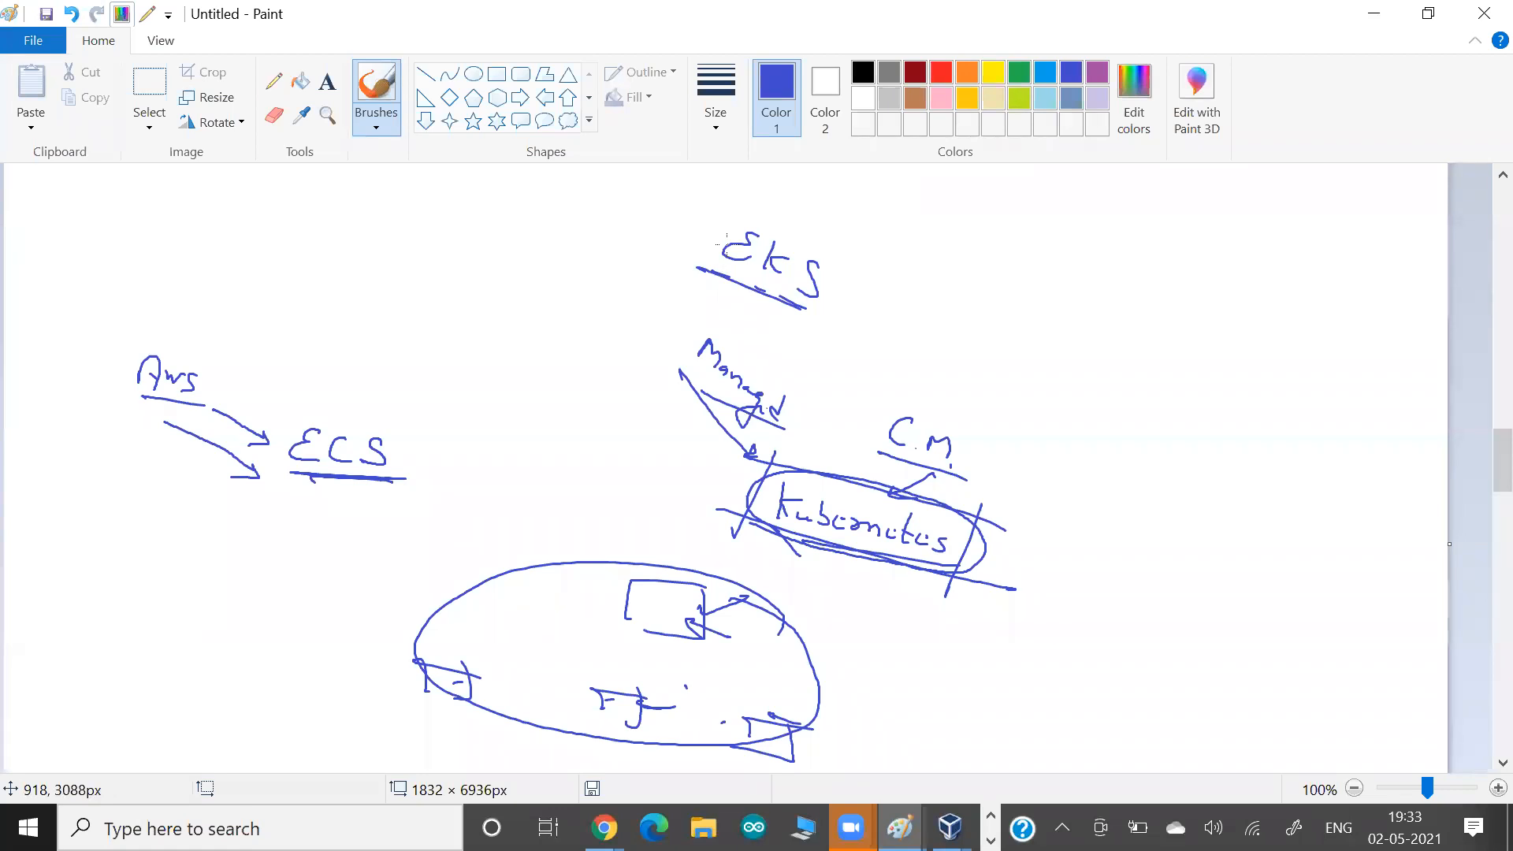
pyautogui.moveTo(391, 398); pyautogui.dragTo(365, 395)
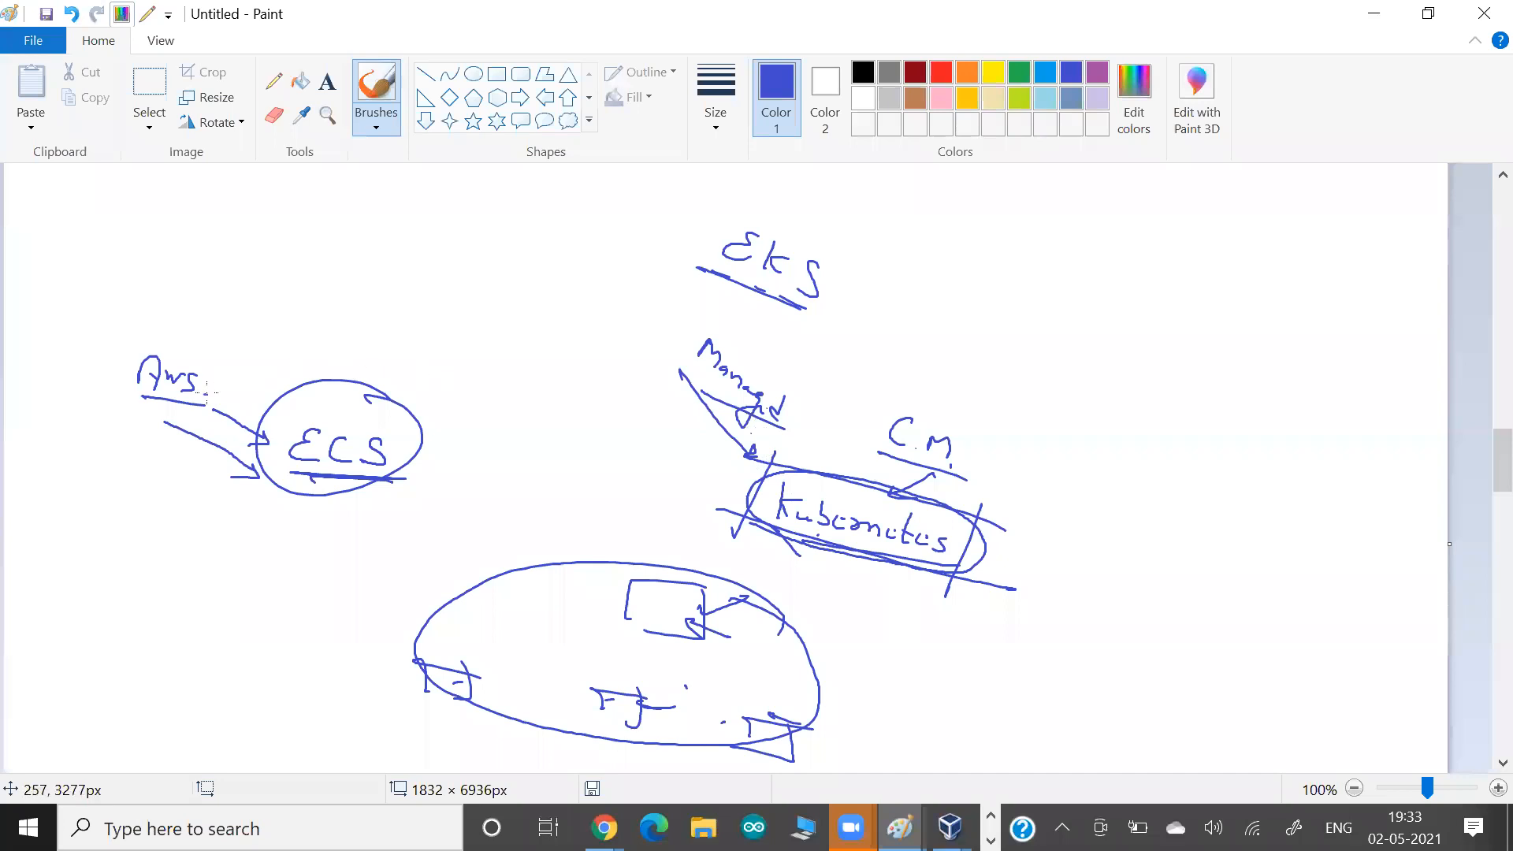
pyautogui.moveTo(207, 406); pyautogui.dragTo(109, 404)
pyautogui.moveTo(637, 381); pyautogui.dragTo(706, 469)
pyautogui.moveTo(702, 450); pyautogui.dragTo(706, 468)
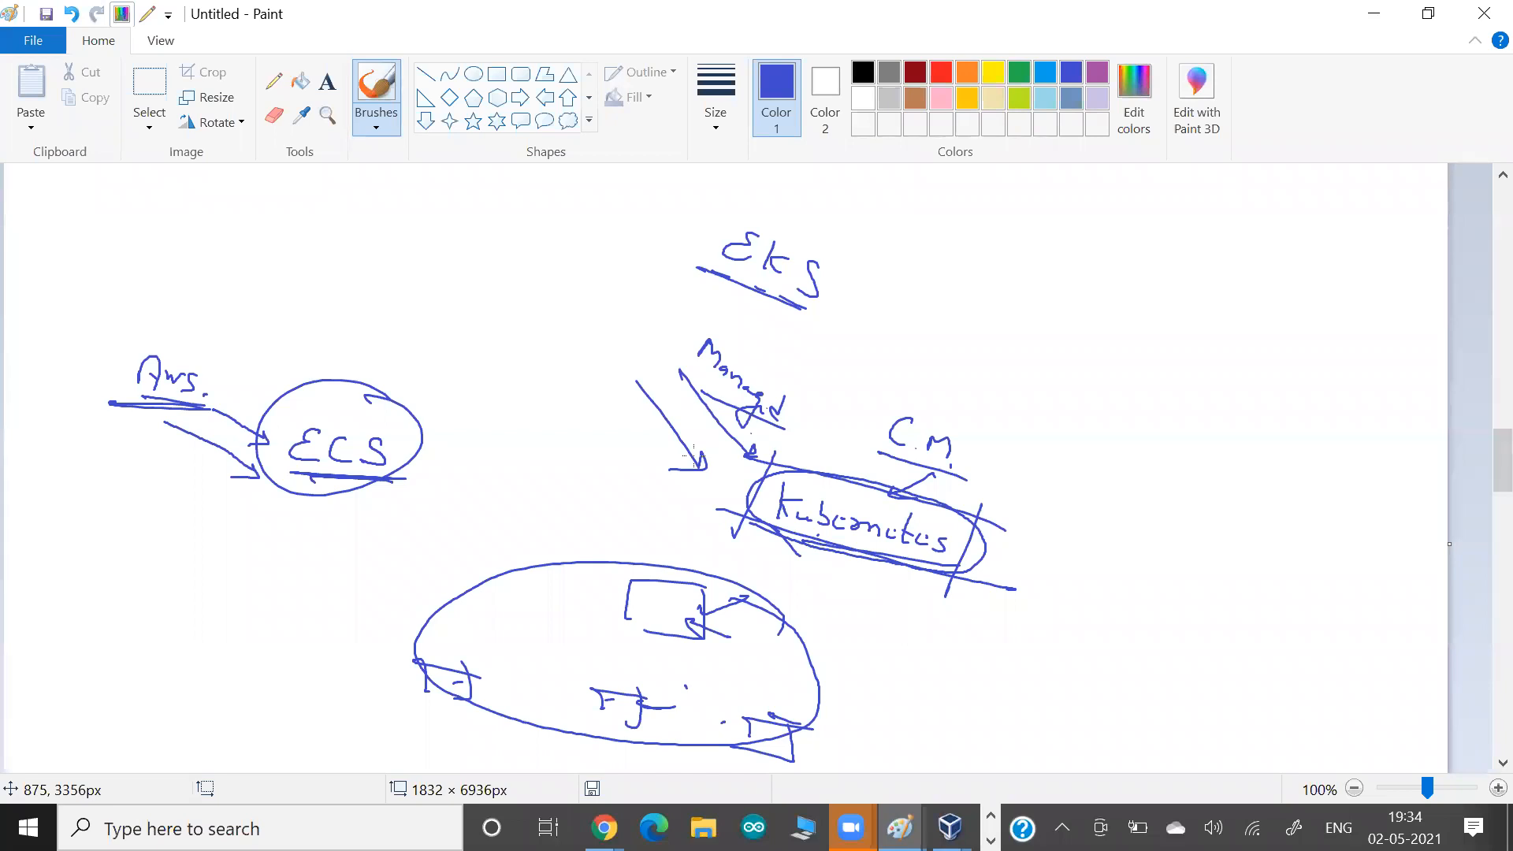
# Switch back to the AWS console in Chrome, search the services for "eks" and open Elastic Kubernetes Service.
pyautogui.hotkey('alt', 'Tab')
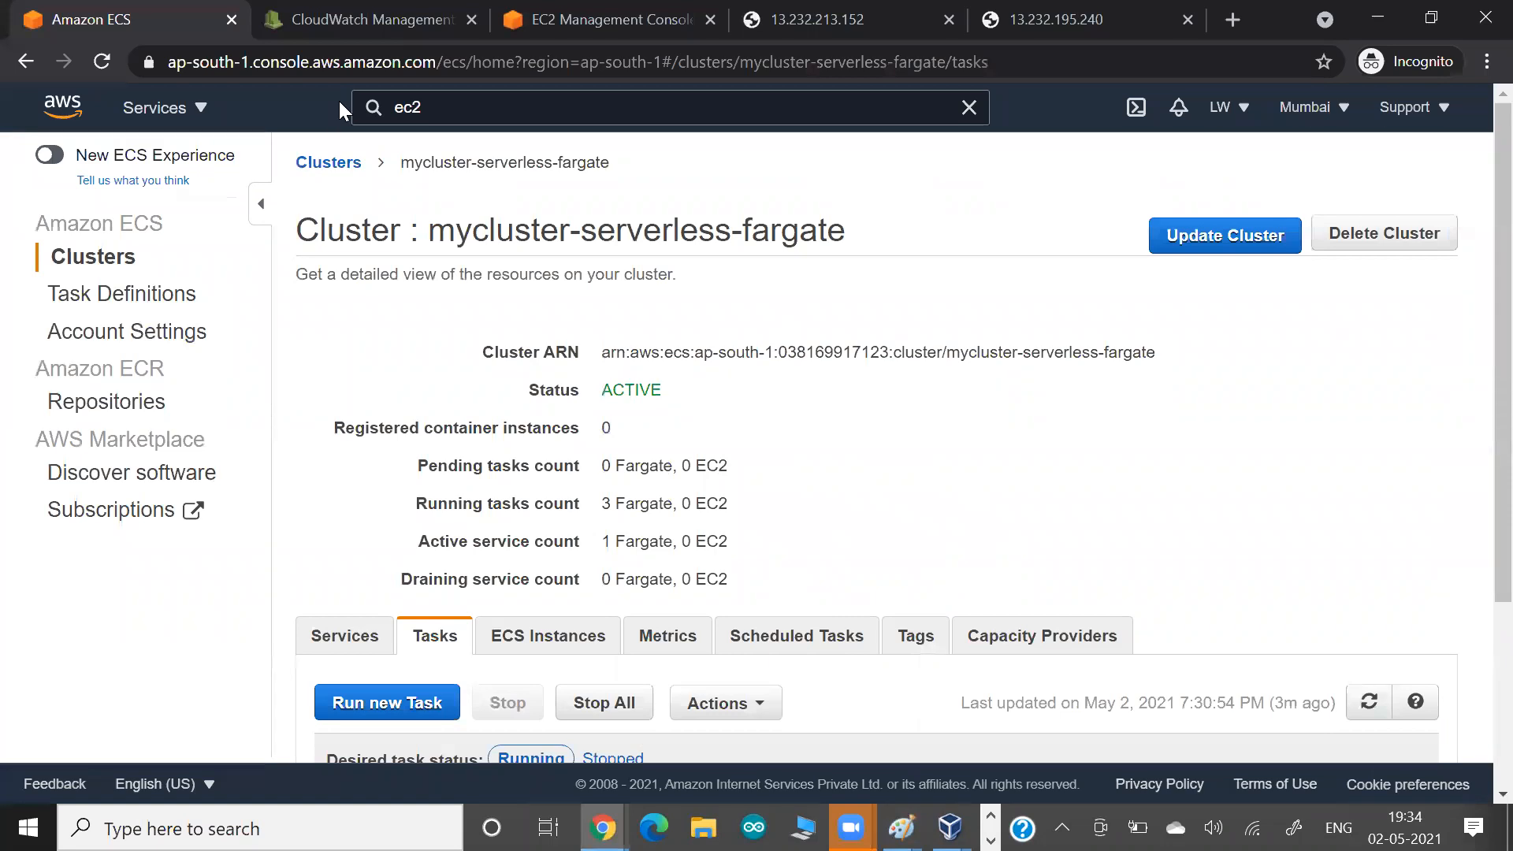
pyautogui.moveTo(434, 108); pyautogui.dragTo(259, 109)
pyautogui.write('eks')
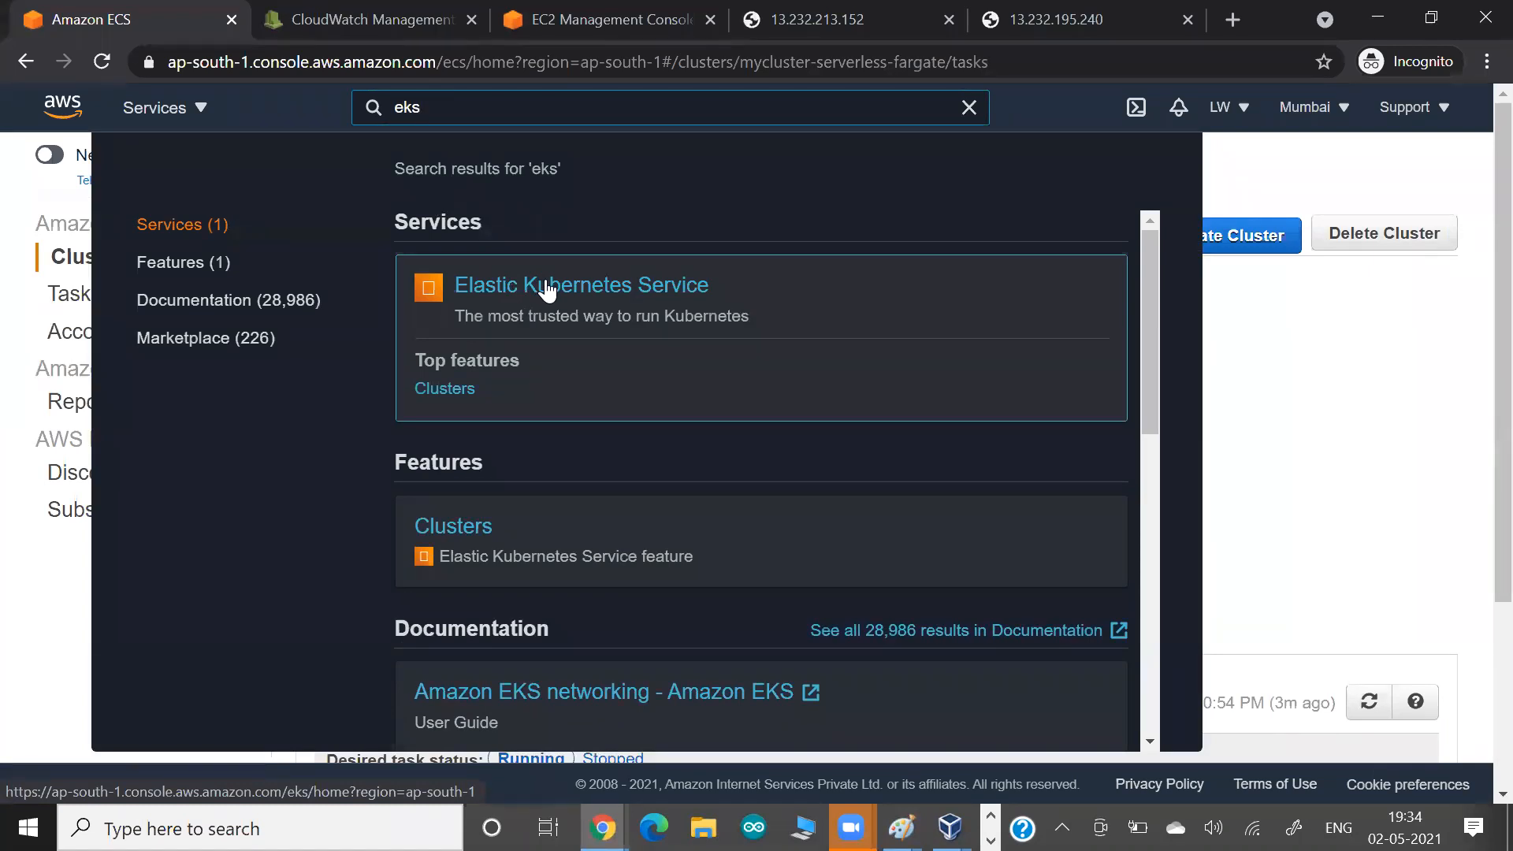
pyautogui.click(547, 291)
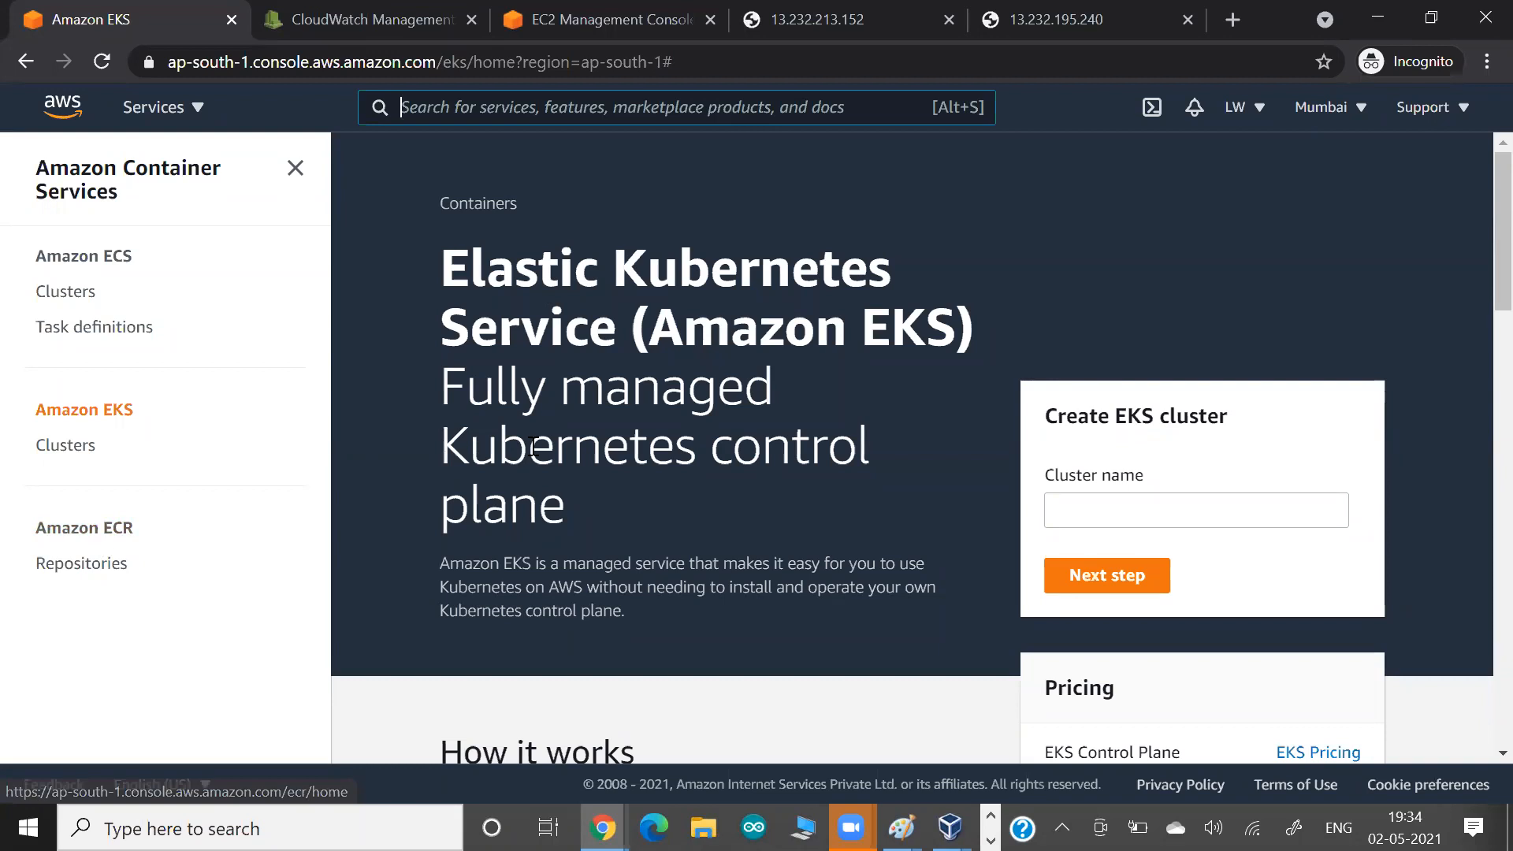
# Open the Amazon ECS clusters list and view the mycluster-serverless-fargate cluster.
pyautogui.scroll(-1, 533, 435)
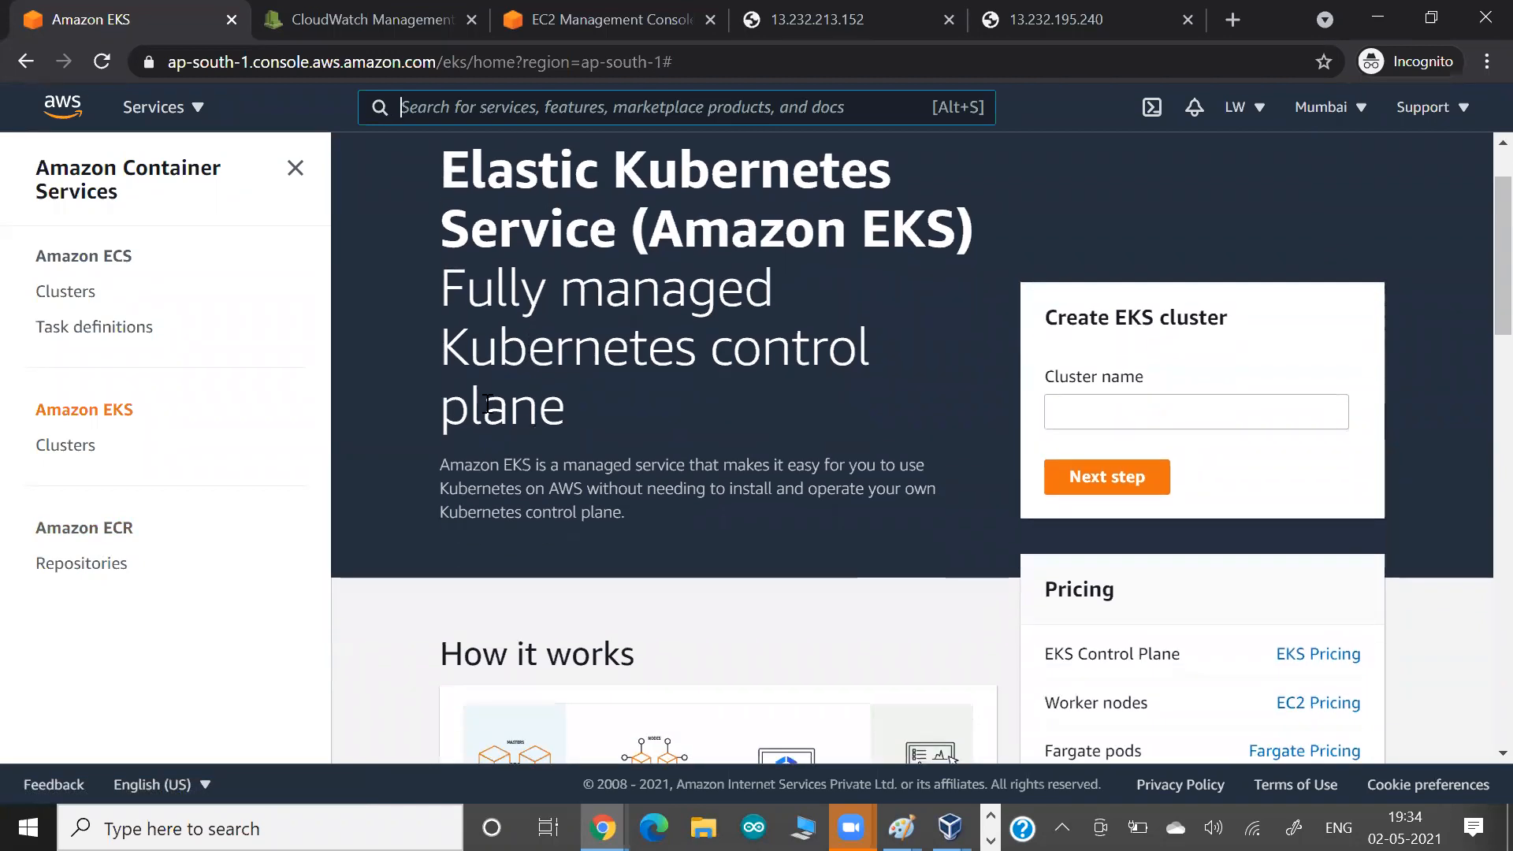
pyautogui.click(67, 302)
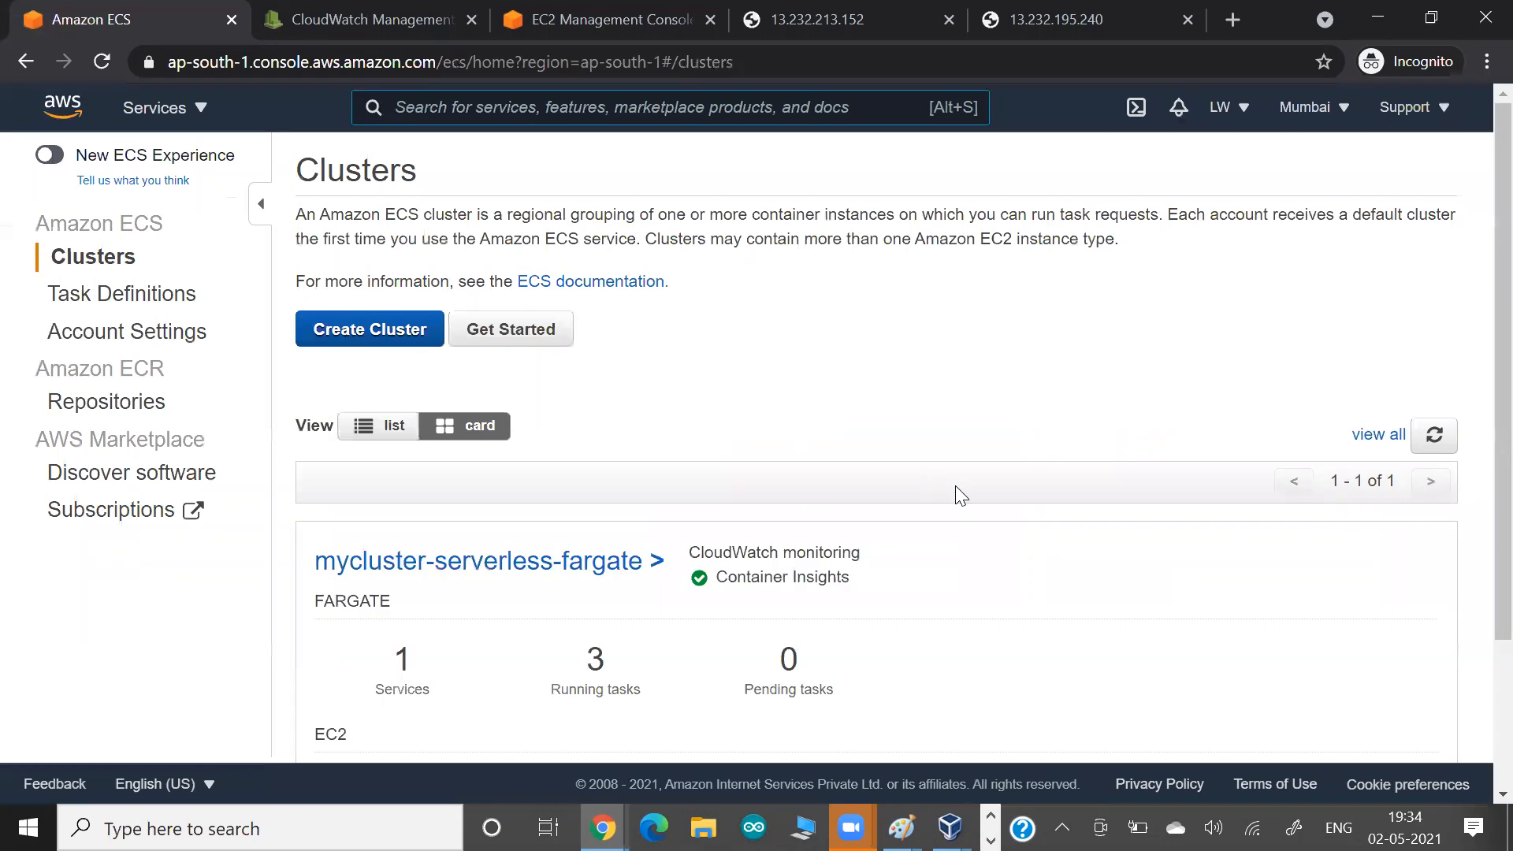
pyautogui.scroll(-1, 551, 345)
pyautogui.scroll(1, 97, 203)
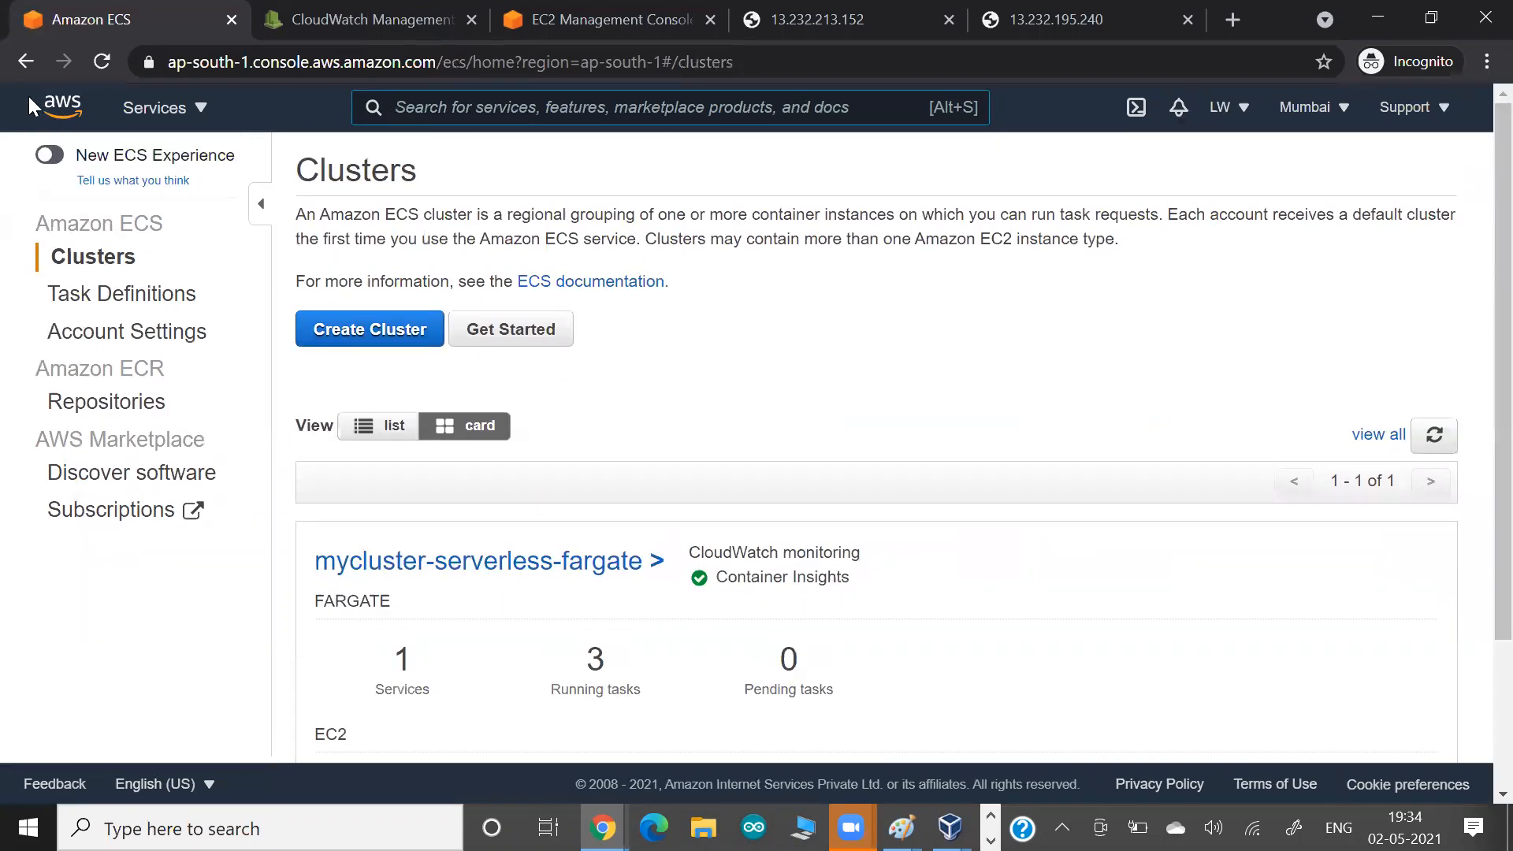
# Search the AWS services for "eks" and return to Elastic Kubernetes Service.
pyautogui.click(421, 115)
pyautogui.write('eks')
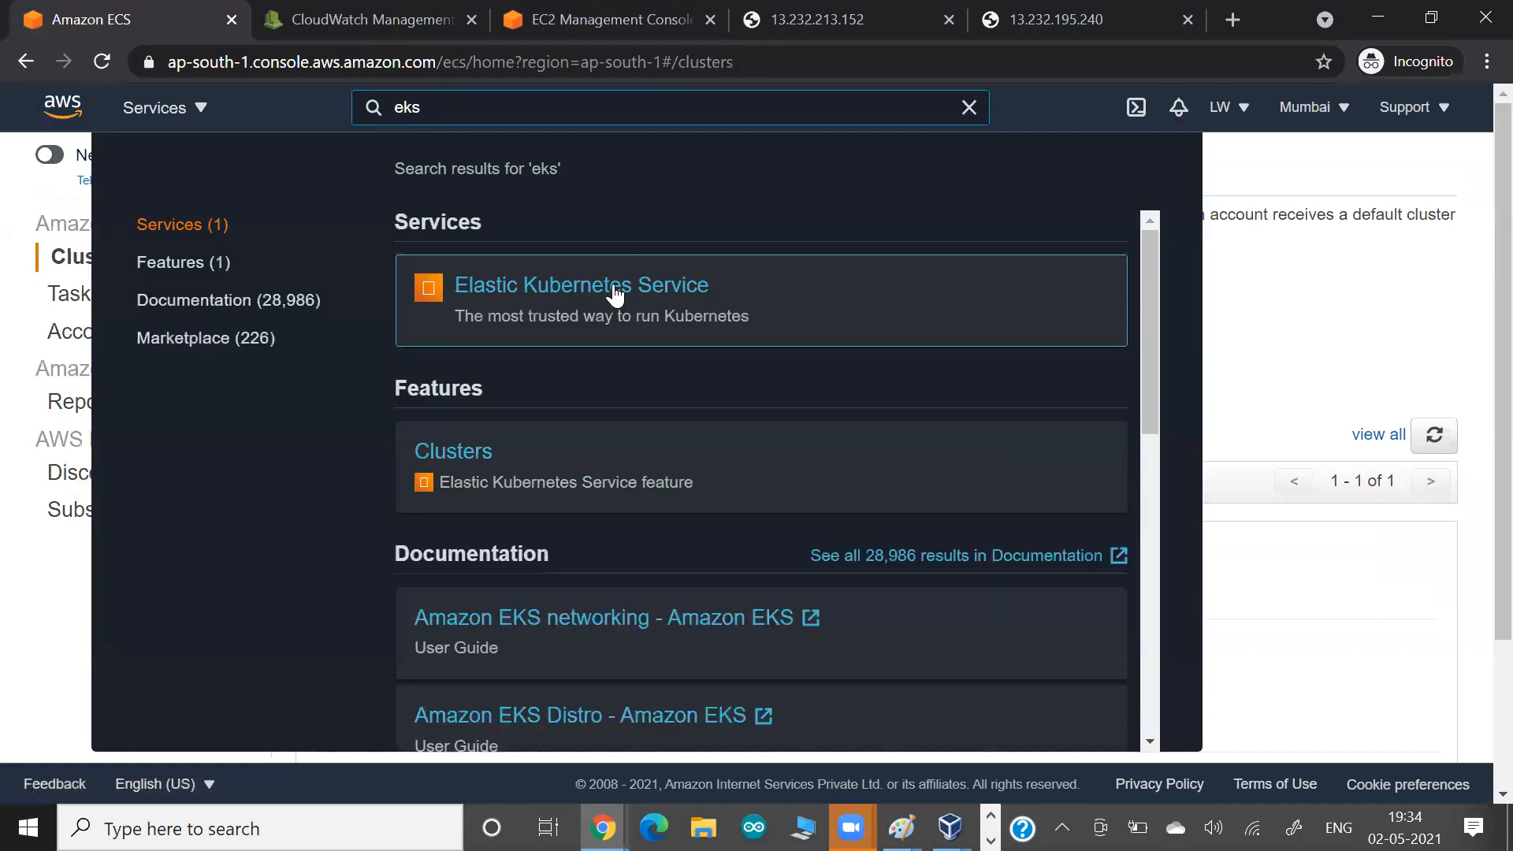
pyautogui.click(615, 295)
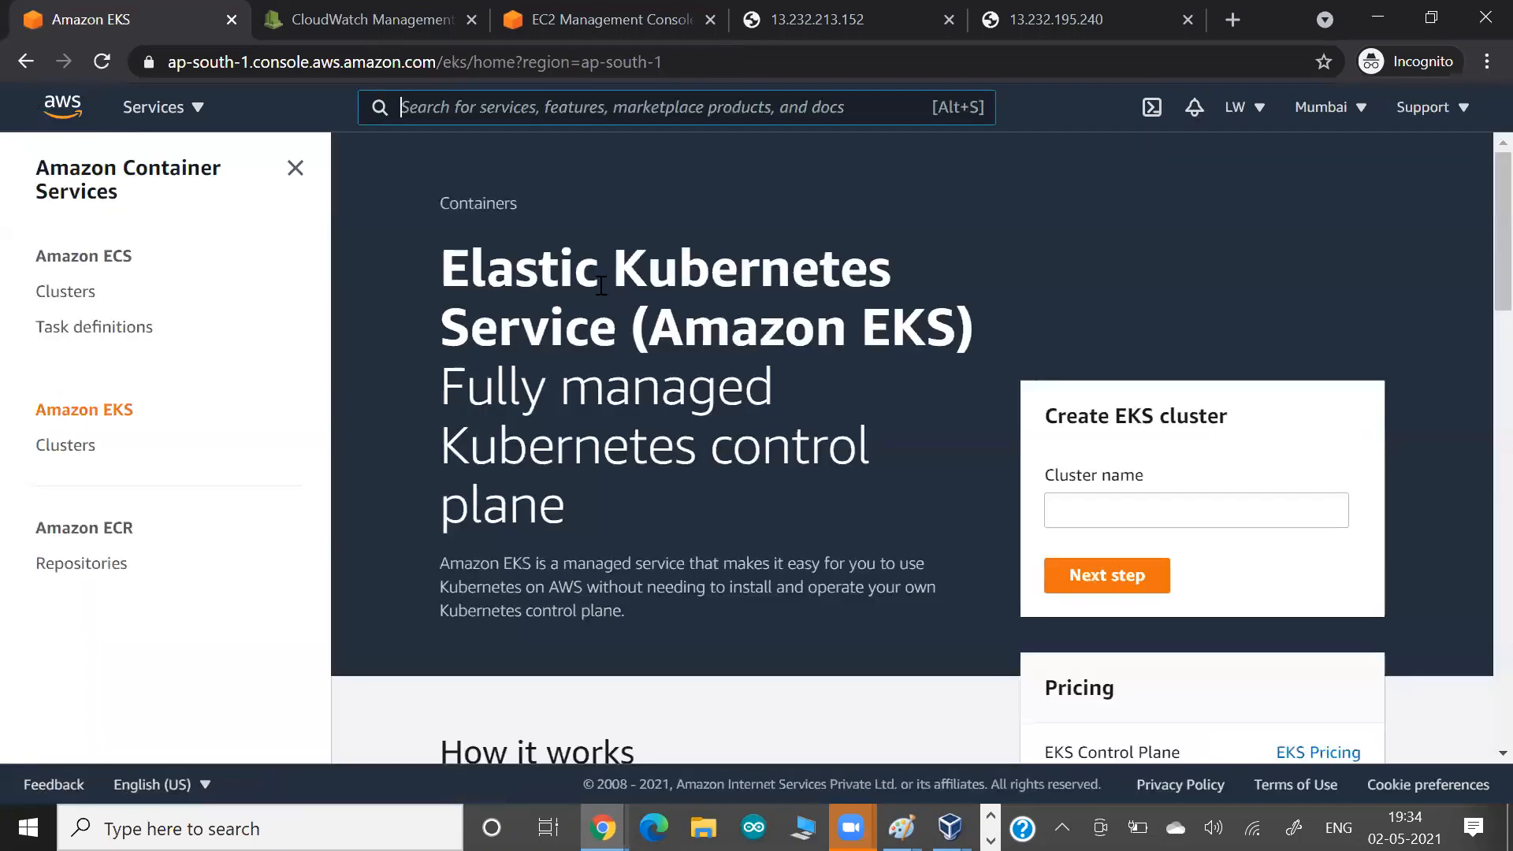
# Start creating an EKS cluster named "myekscluster1" and continue to its configuration form.
pyautogui.moveTo(1120, 421); pyautogui.dragTo(1266, 429)
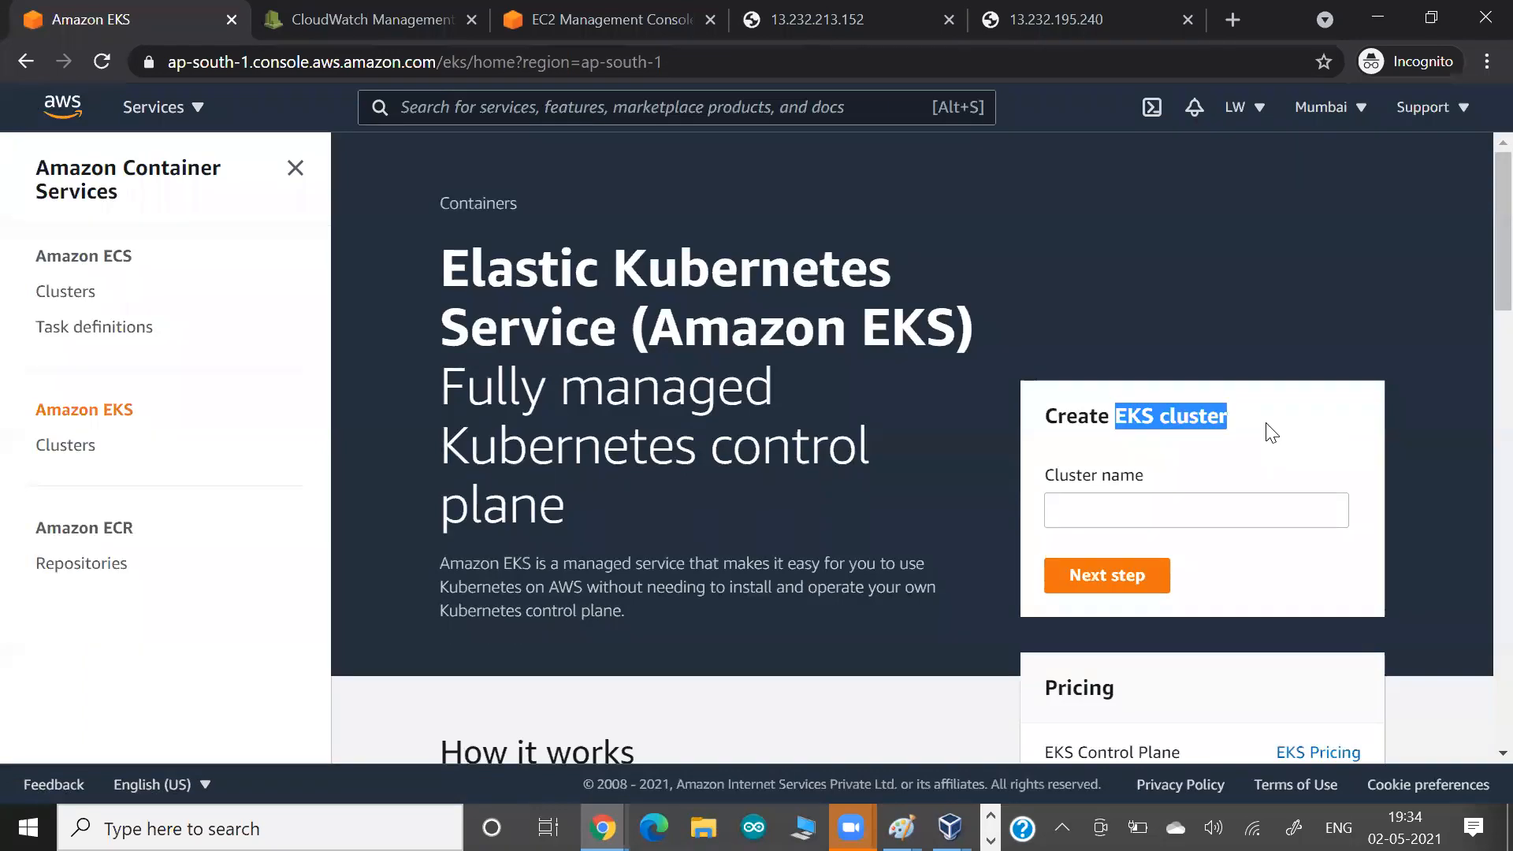
pyautogui.click(1129, 507)
pyautogui.write('myeks')
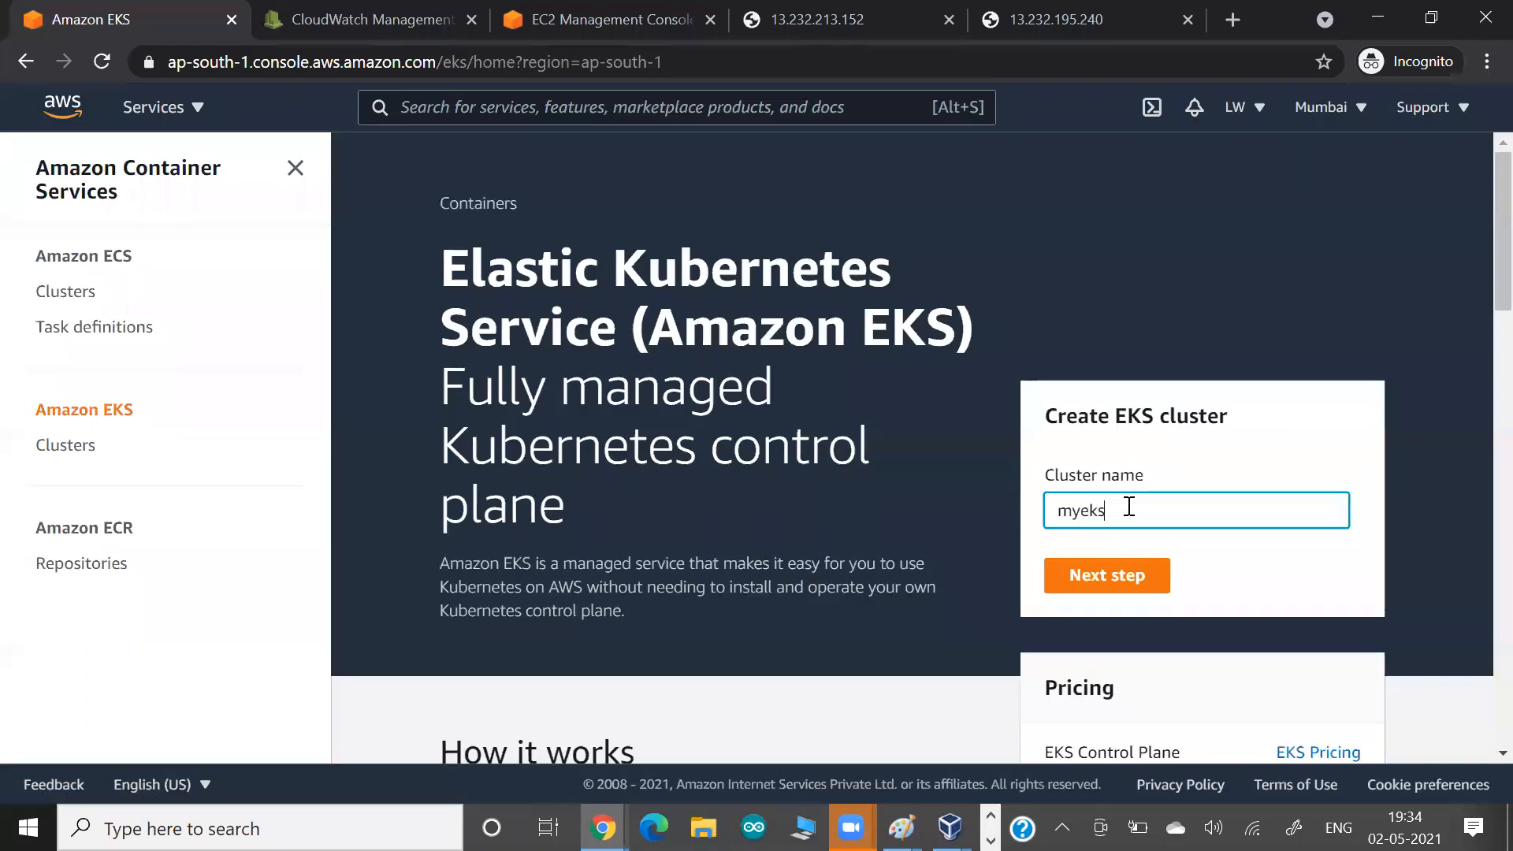
pyautogui.write('cluster1')
pyautogui.scroll(-3, 977, 504)
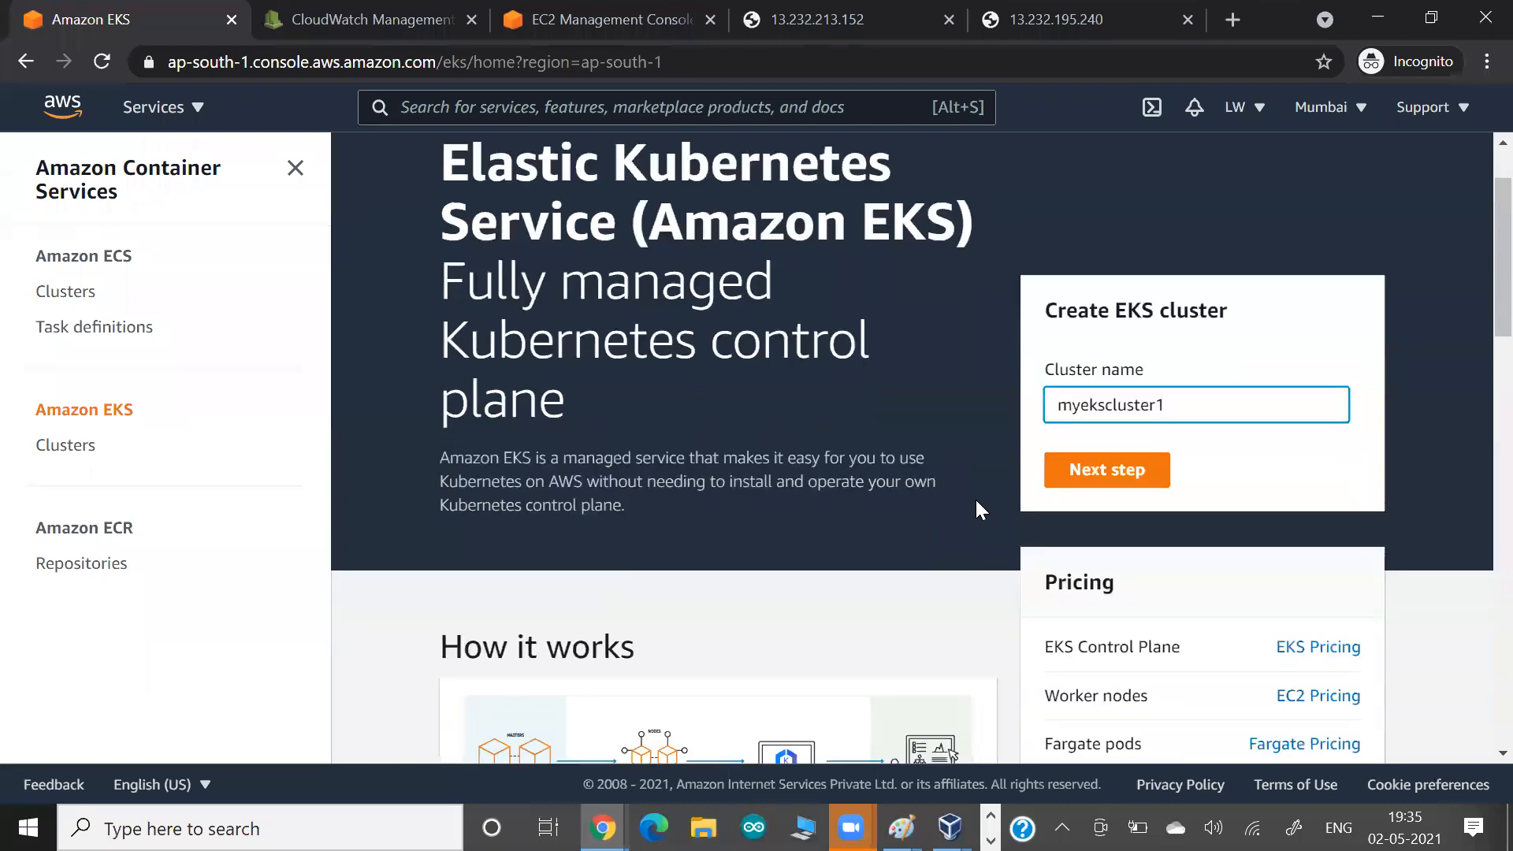
pyautogui.scroll(-3, 870, 425)
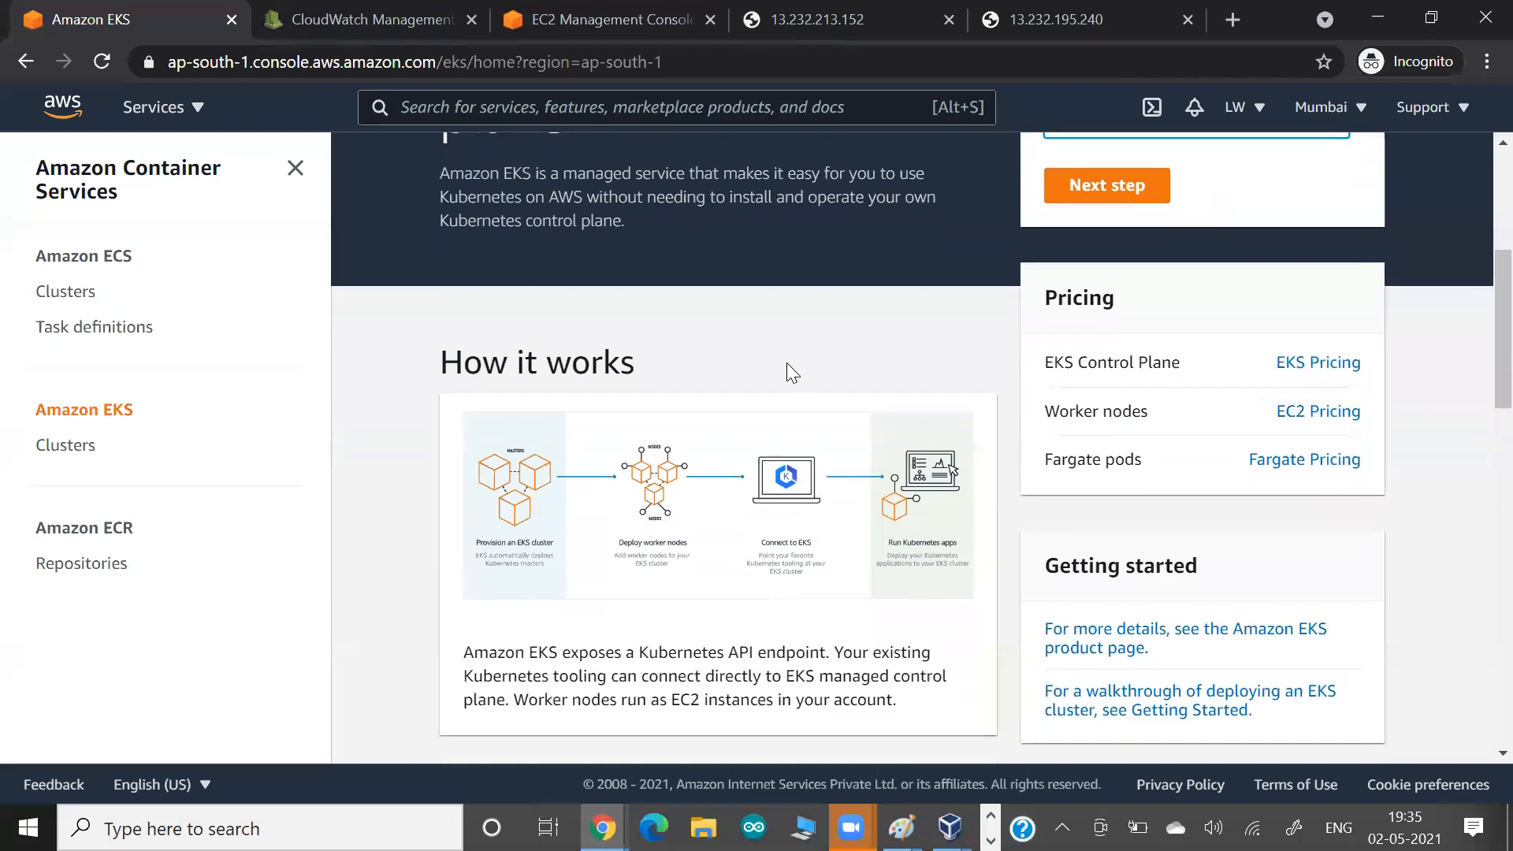
pyautogui.scroll(3, 709, 355)
pyautogui.press('Return')
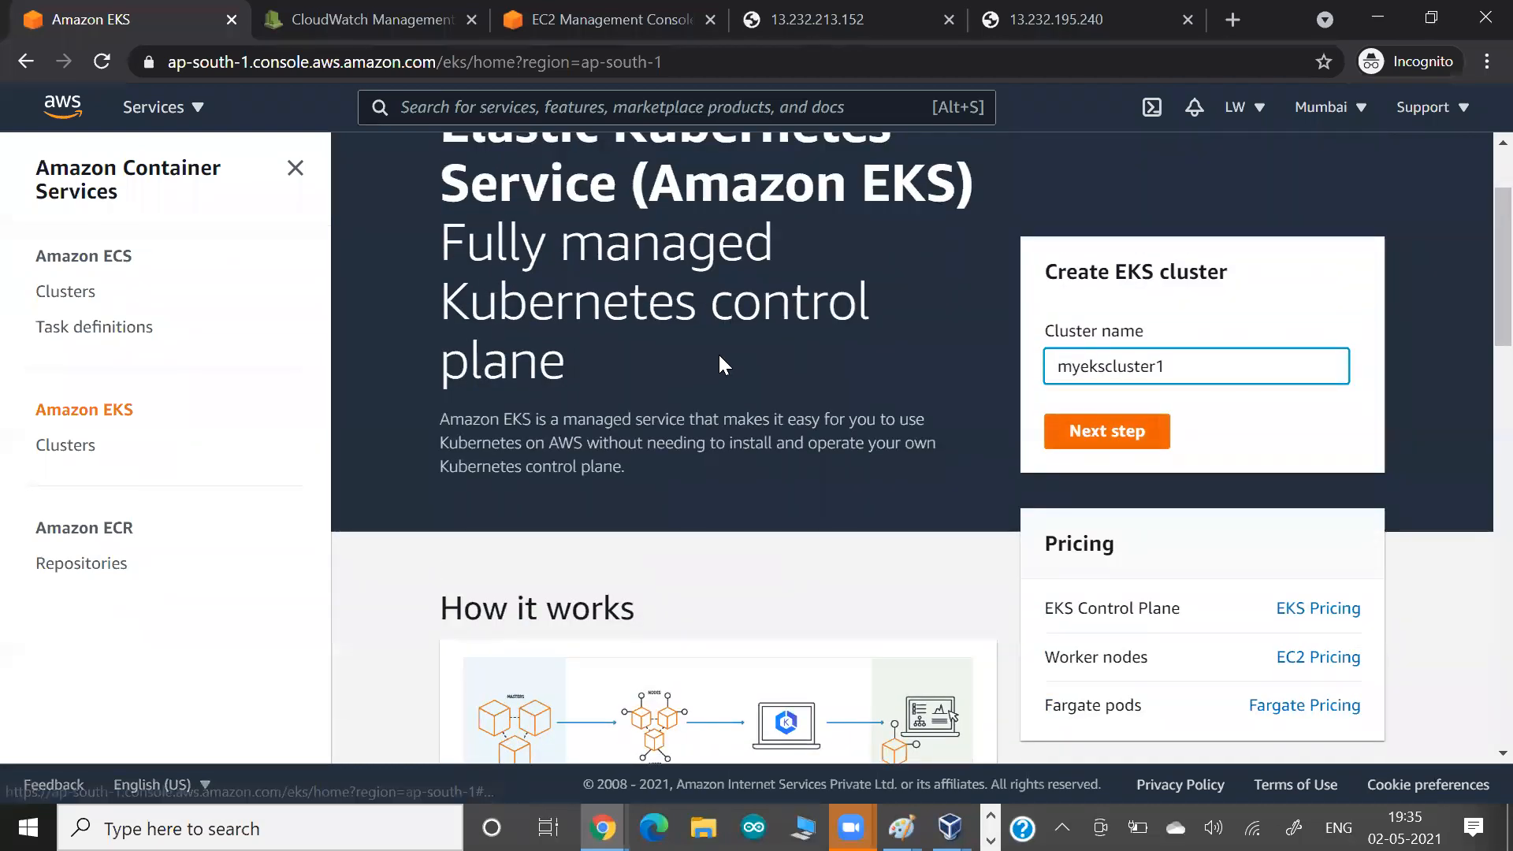
# Examine the Kubernetes versions offered for the new cluster without changing the selection.
pyautogui.scroll(-3, 485, 464)
pyautogui.scroll(2, 485, 464)
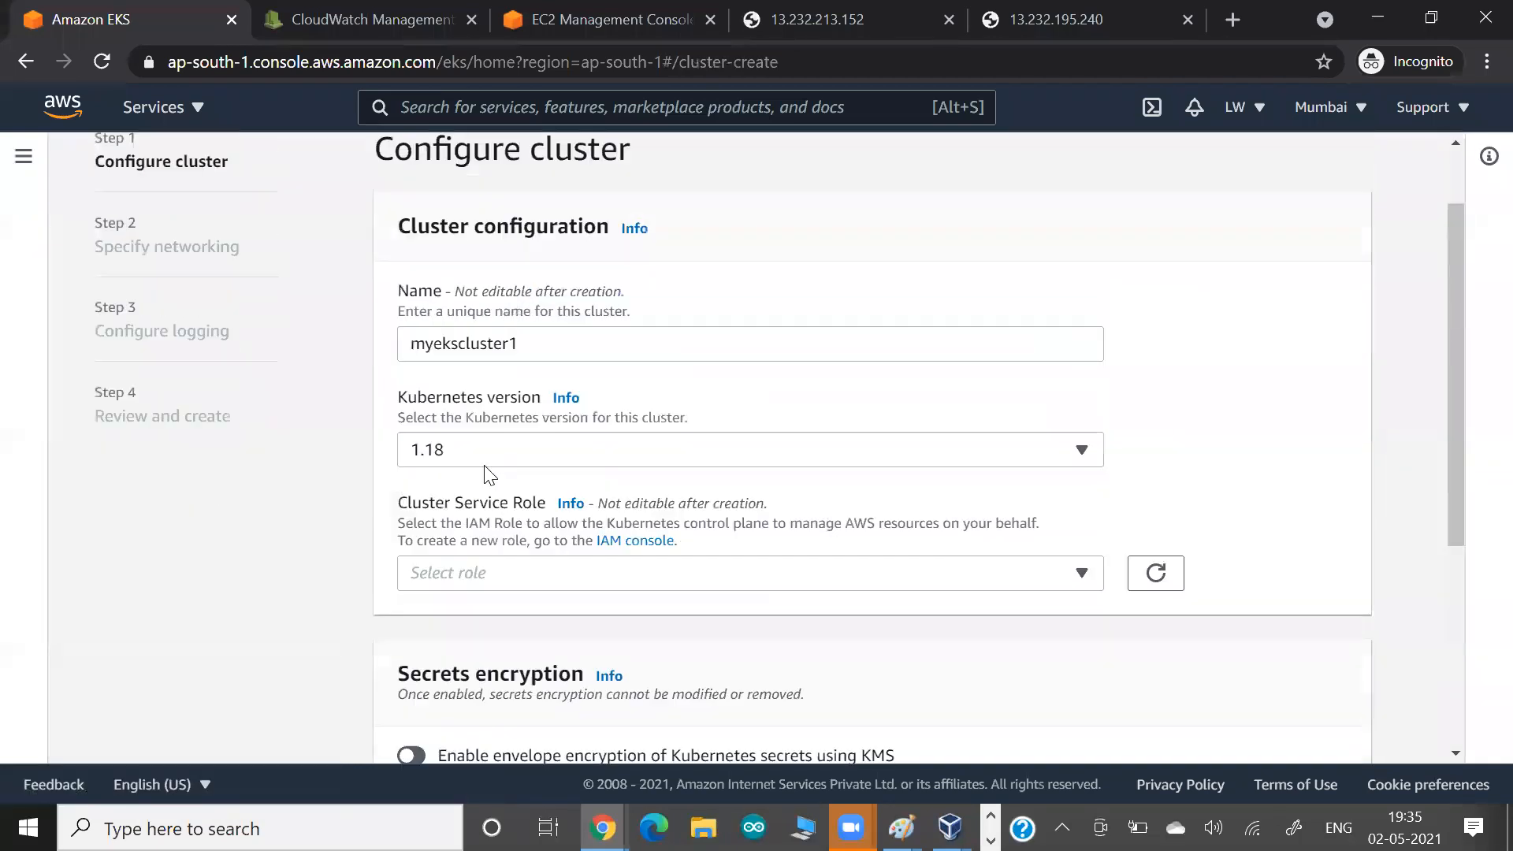
pyautogui.click(485, 470)
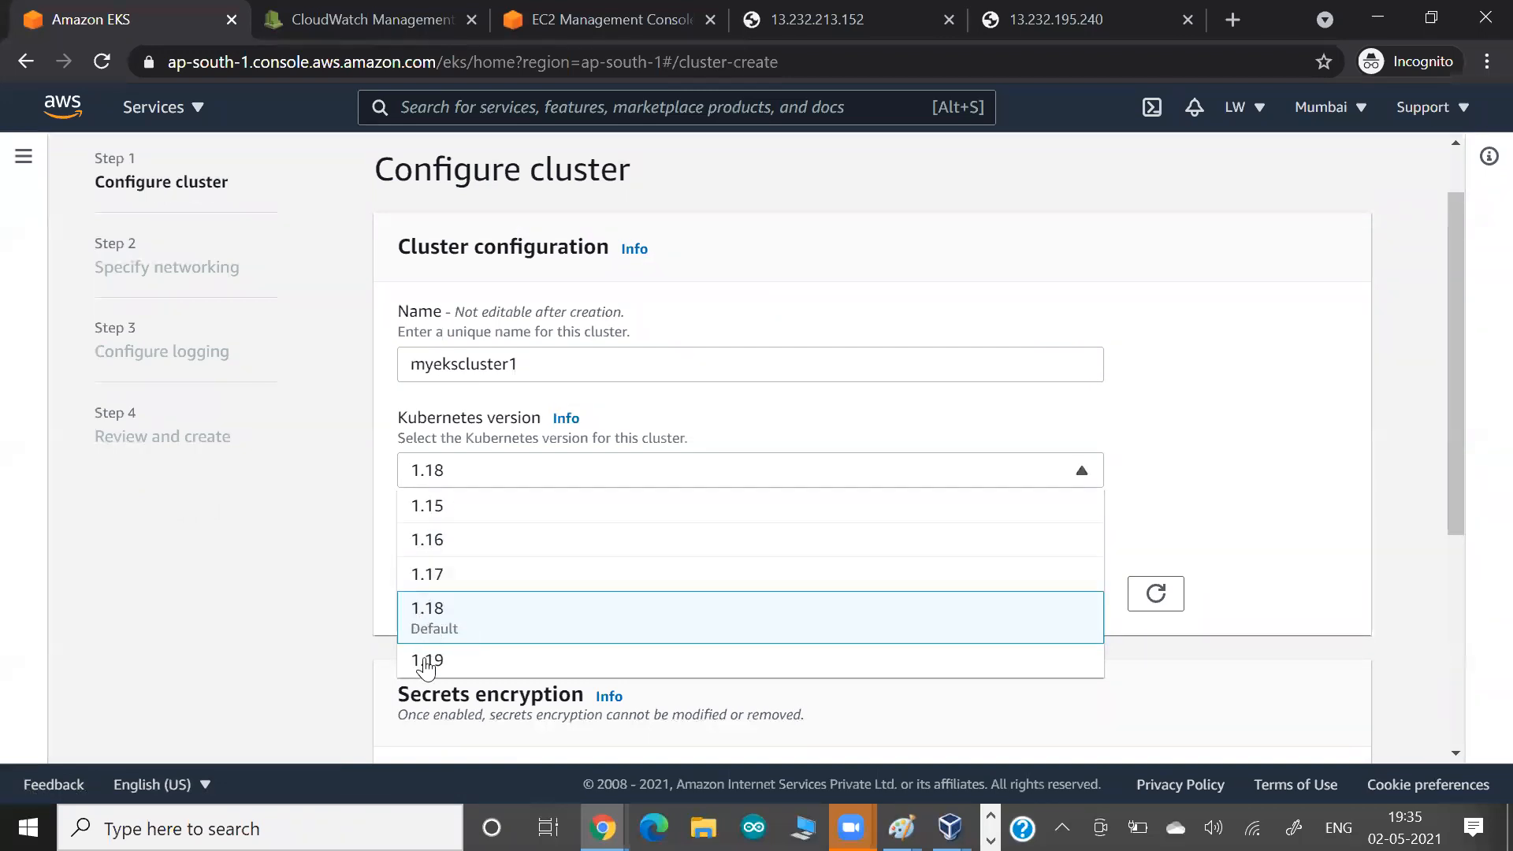
pyautogui.click(193, 559)
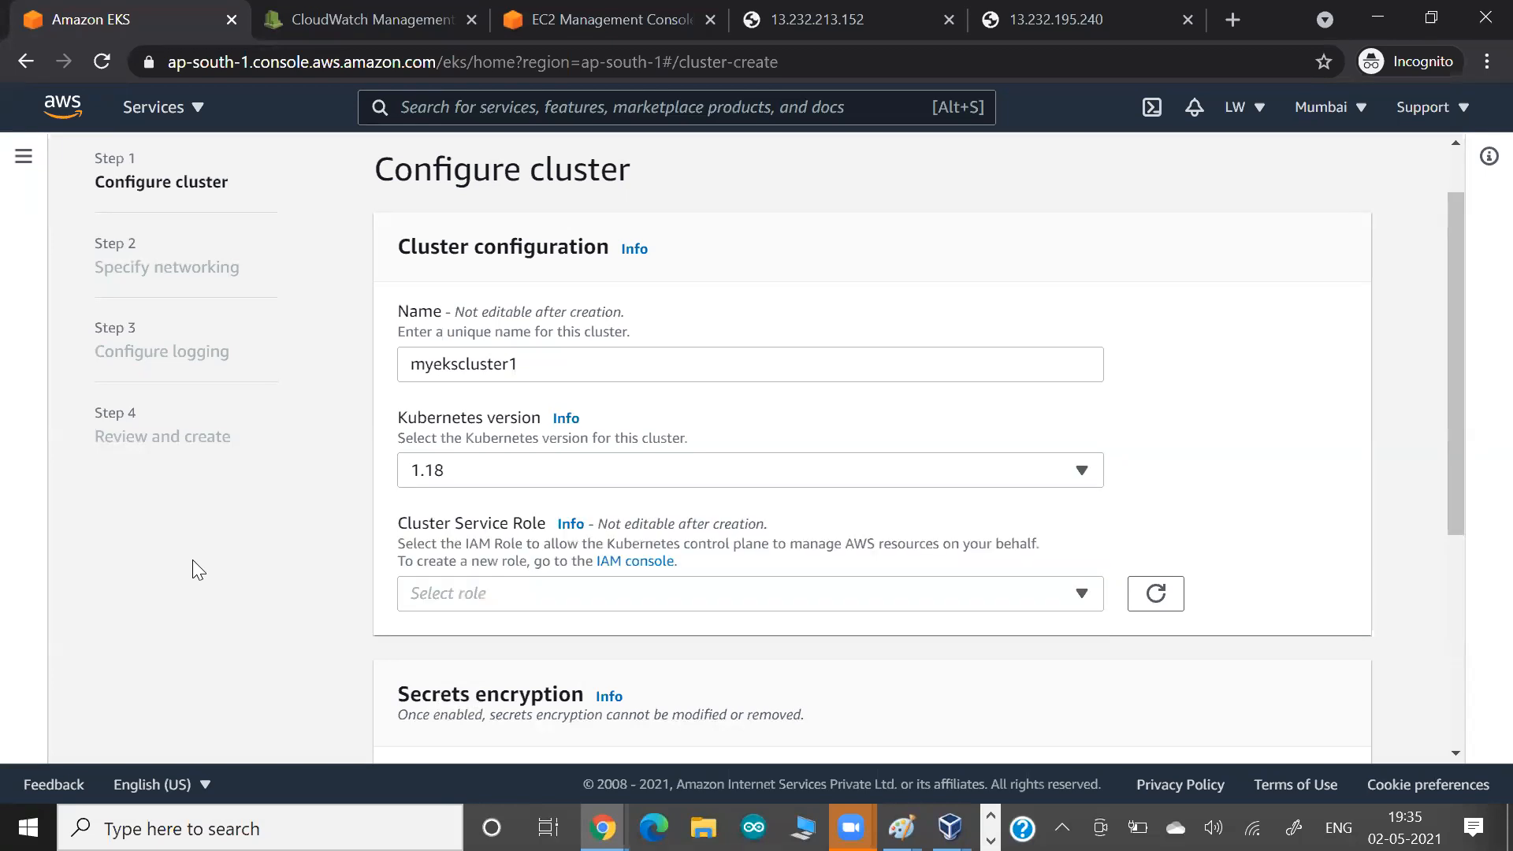
# Check the cluster service role choices and review the secrets encryption and tags sections of the form.
pyautogui.click(430, 591)
pyautogui.click(290, 562)
pyautogui.scroll(-4, 290, 562)
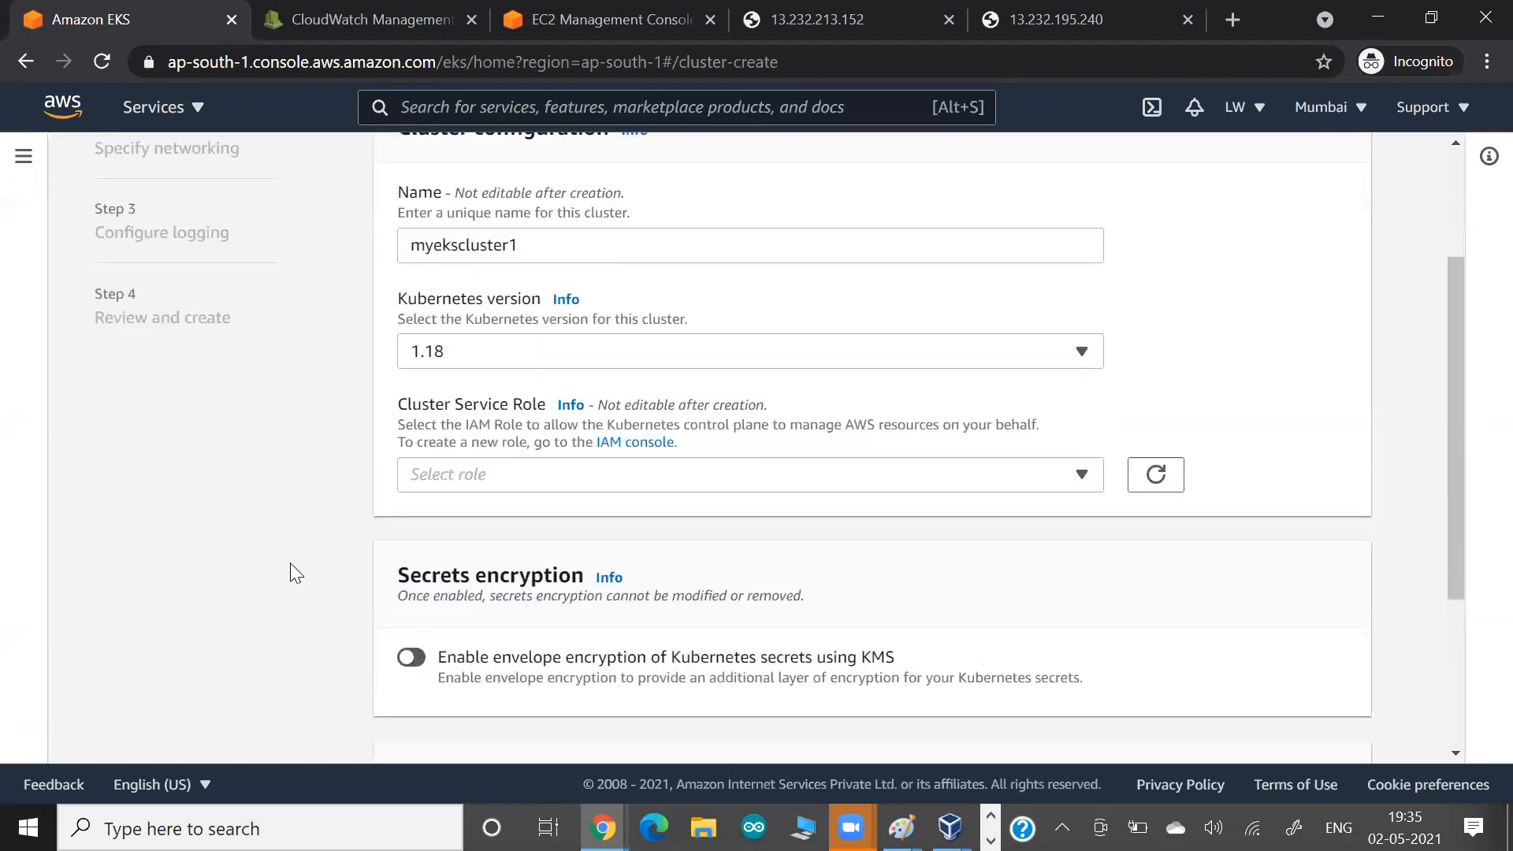
pyautogui.scroll(-2, 290, 563)
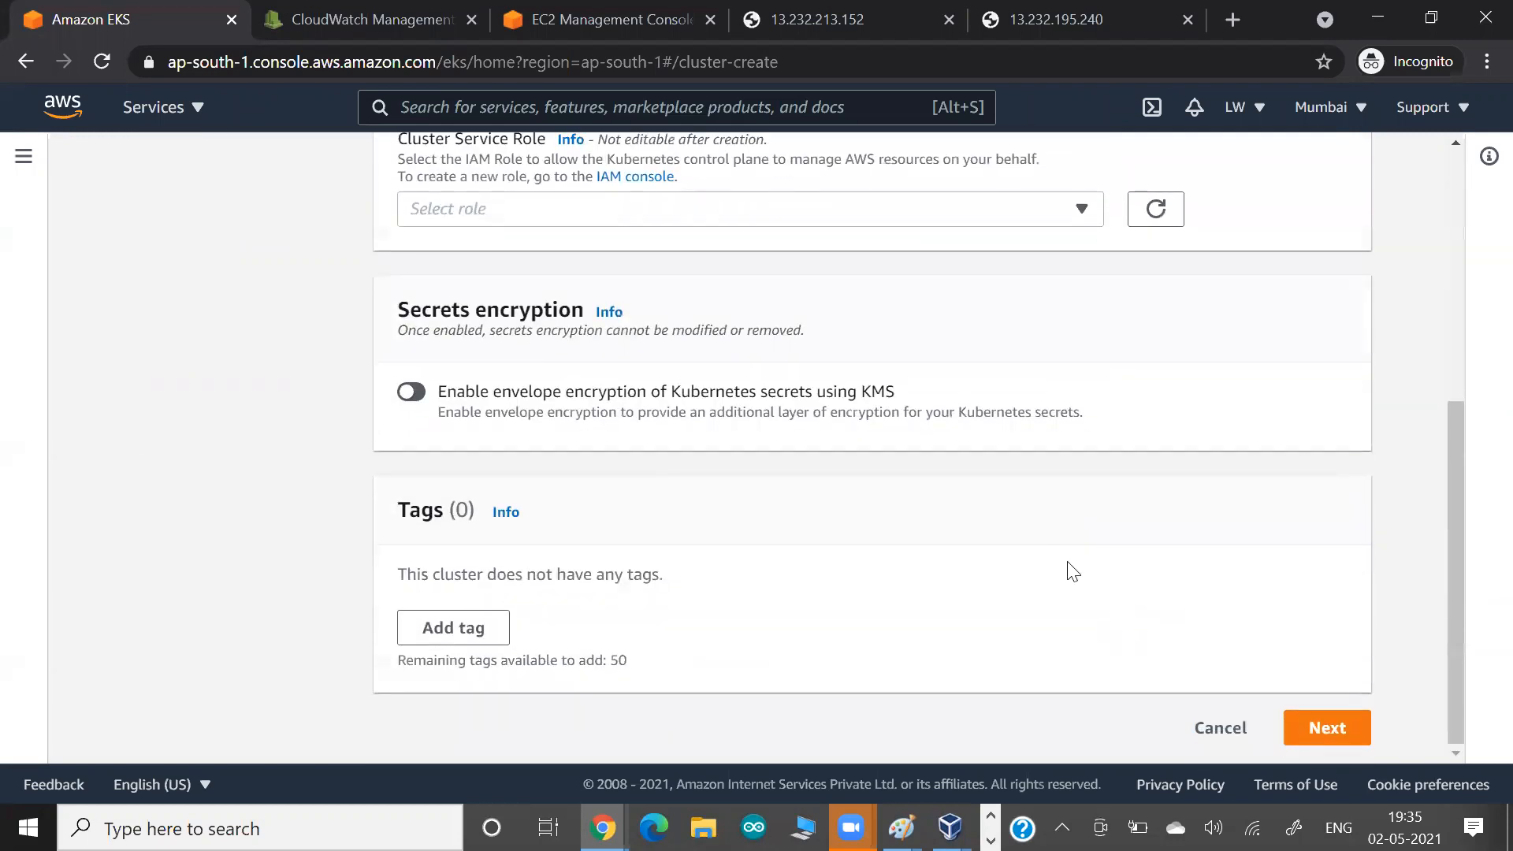
pyautogui.scroll(5, 1170, 534)
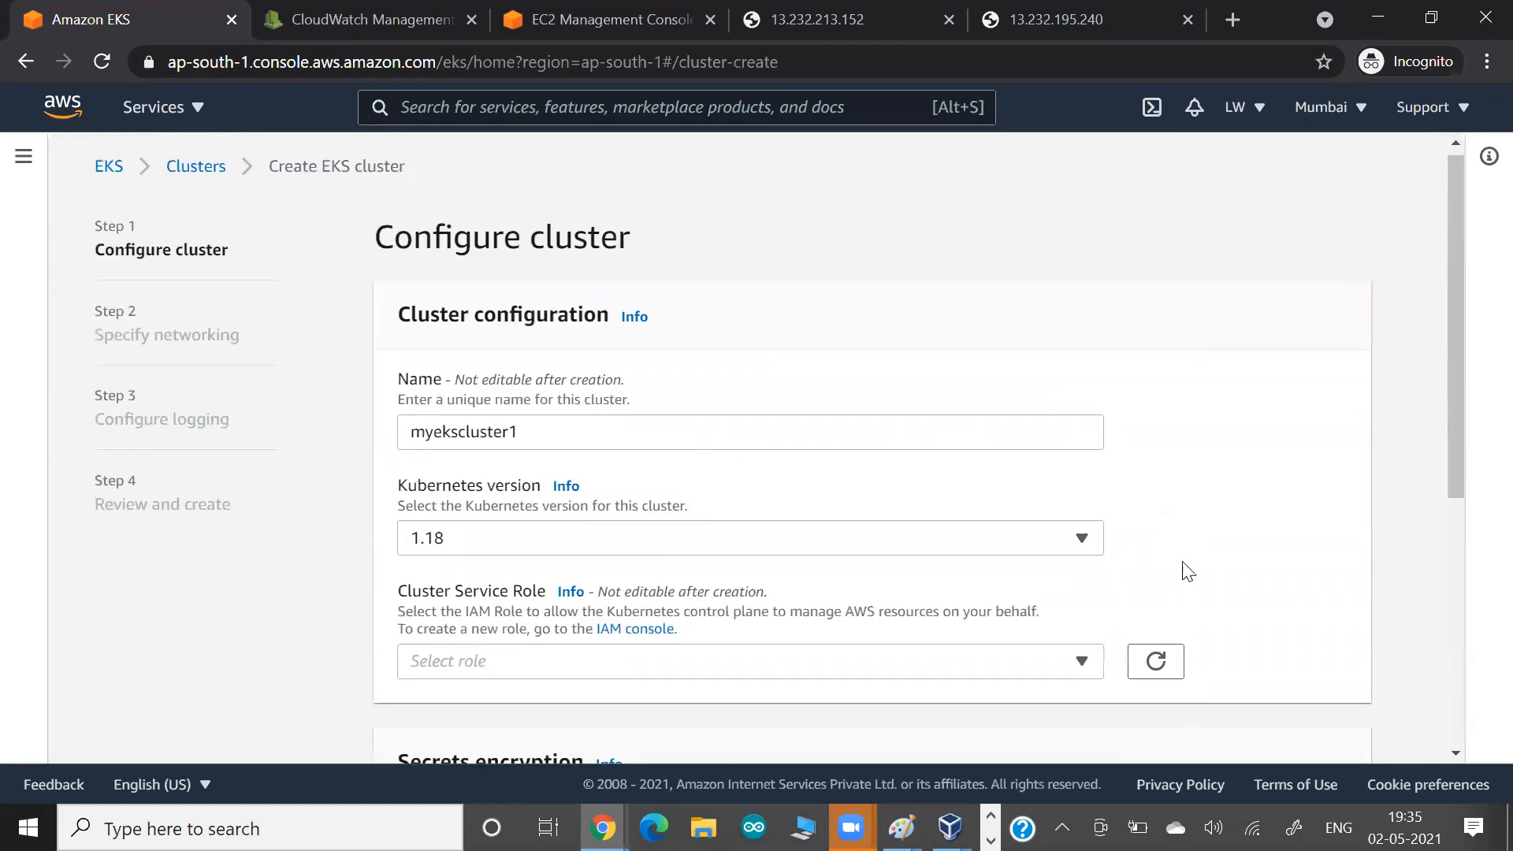
# Try to continue to the networking step without a service role, and check the list of available cluster service roles.
pyautogui.scroll(-5, 1185, 568)
pyautogui.click(1338, 727)
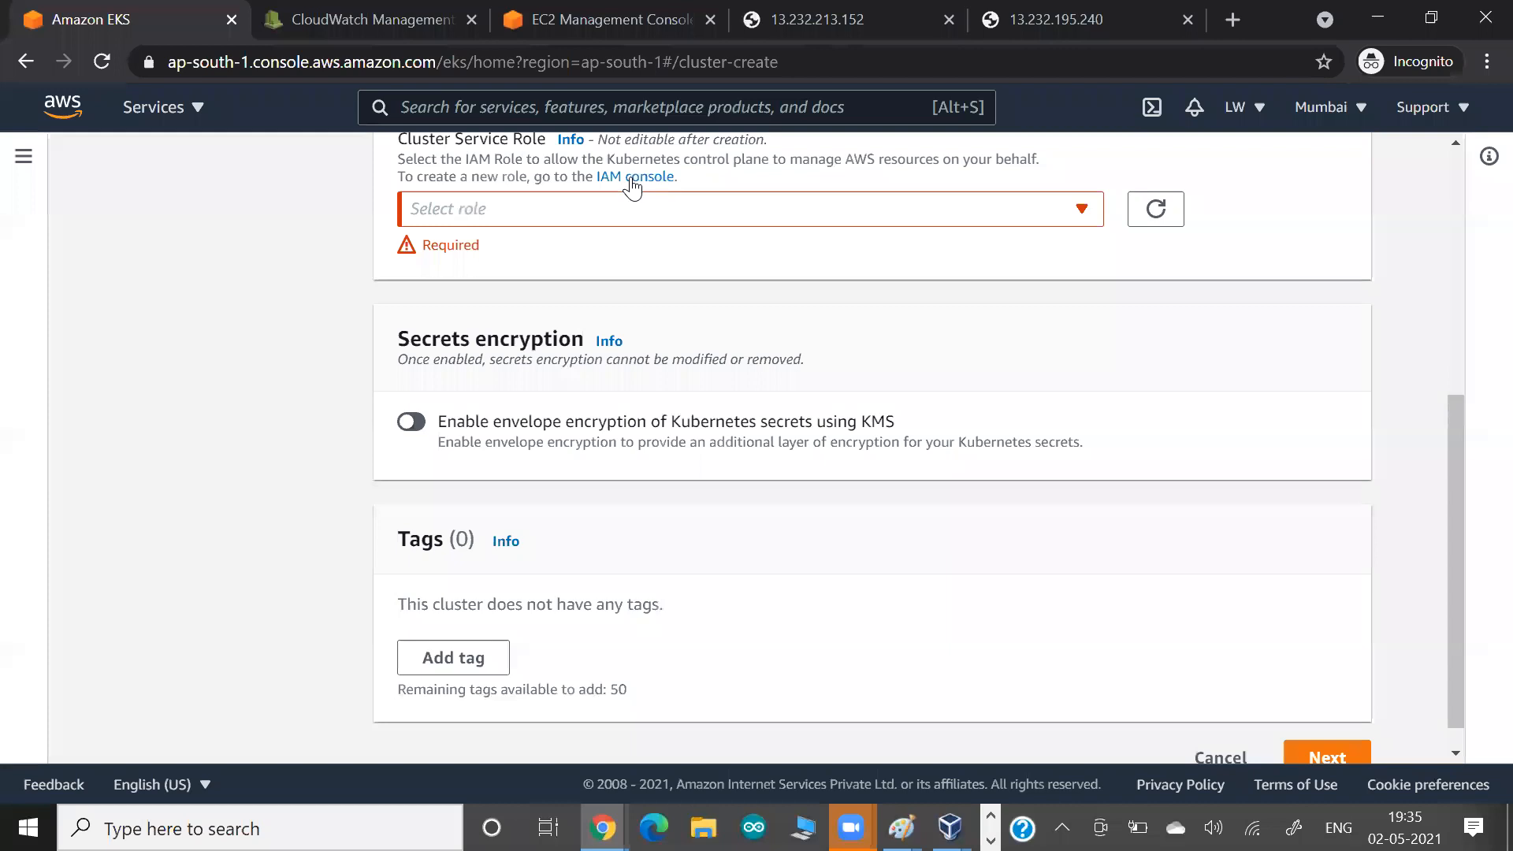
pyautogui.click(530, 207)
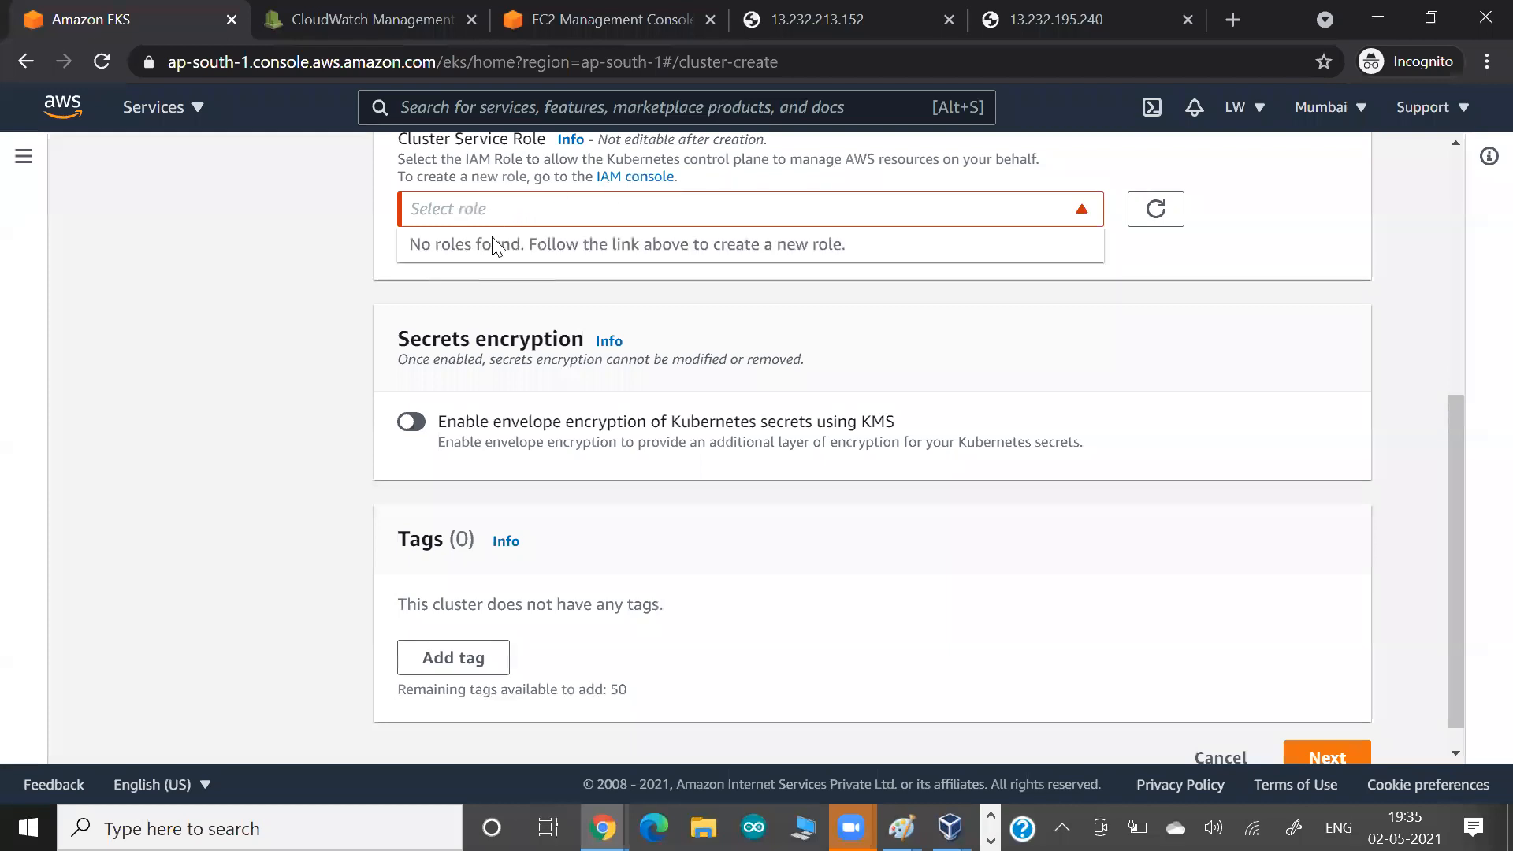
pyautogui.scroll(1, 371, 276)
pyautogui.scroll(1, 375, 281)
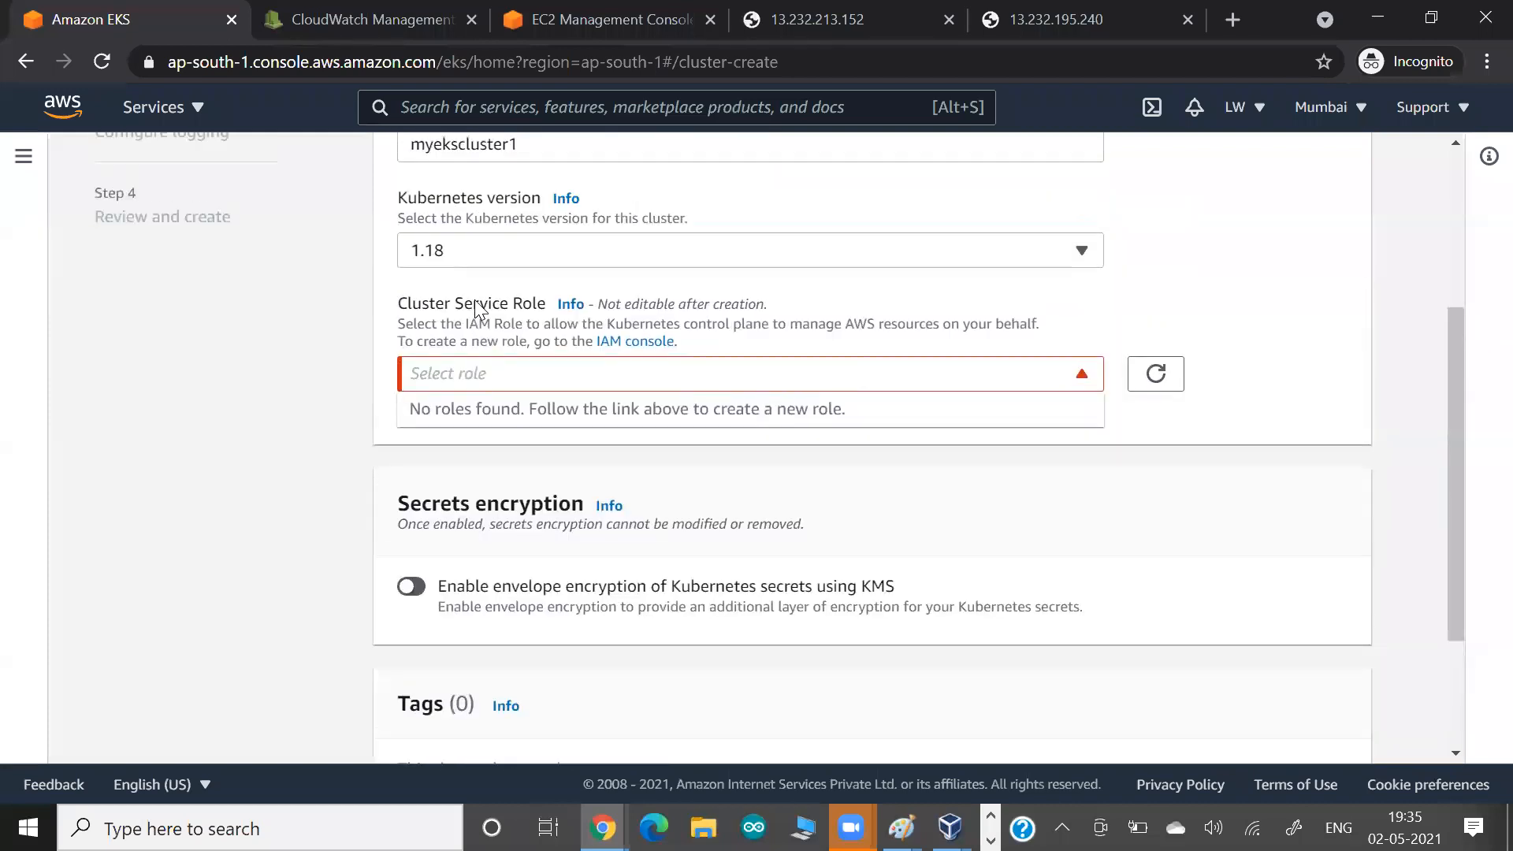
pyautogui.scroll(1, 474, 307)
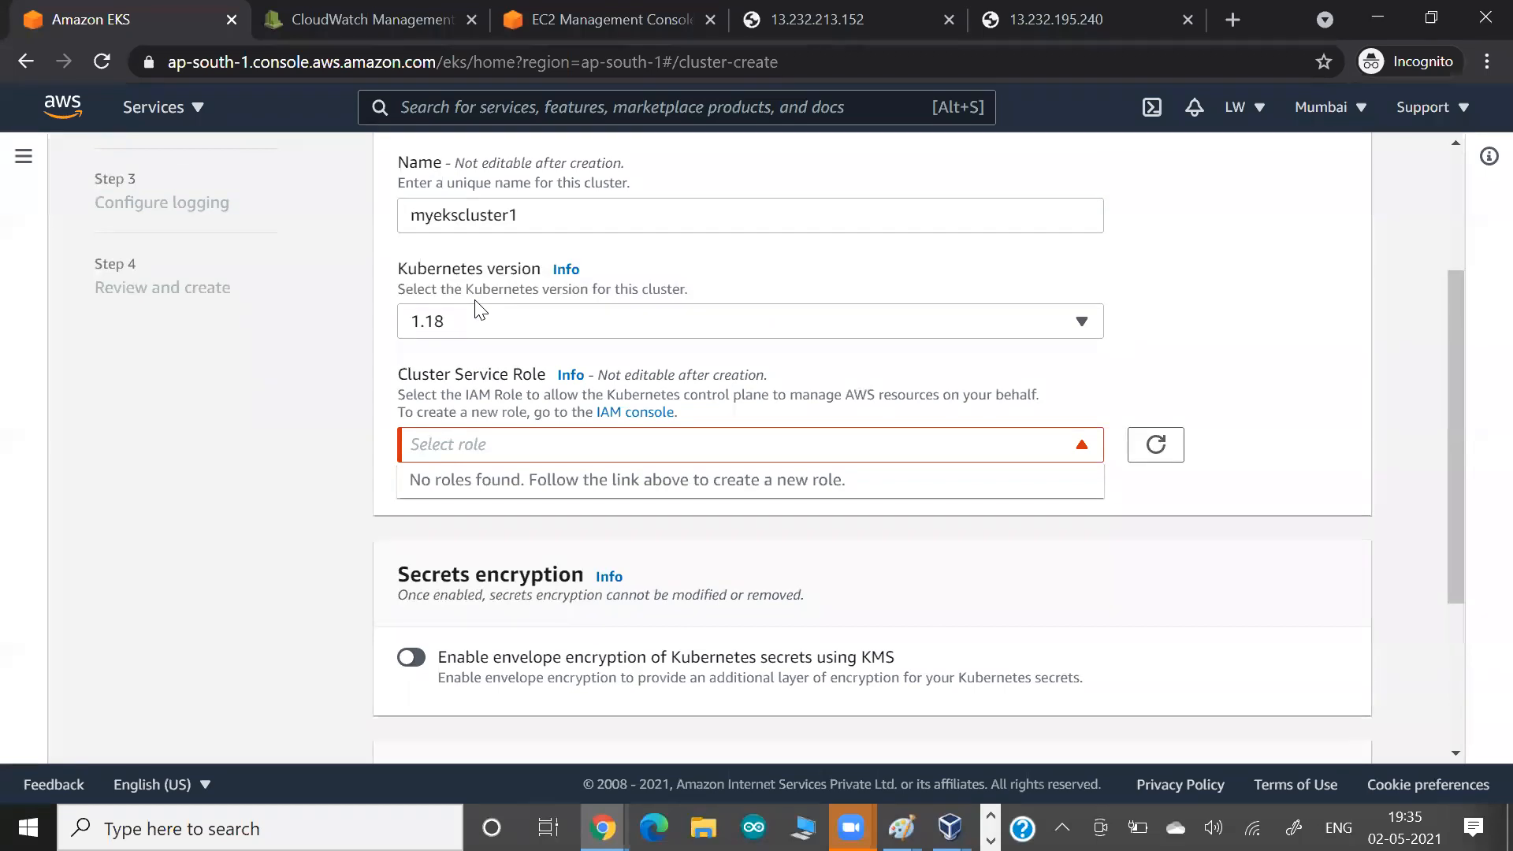
# Refresh the cluster service role list and open the IAM console to view the existing roles.
pyautogui.moveTo(751, 395); pyautogui.dragTo(815, 398)
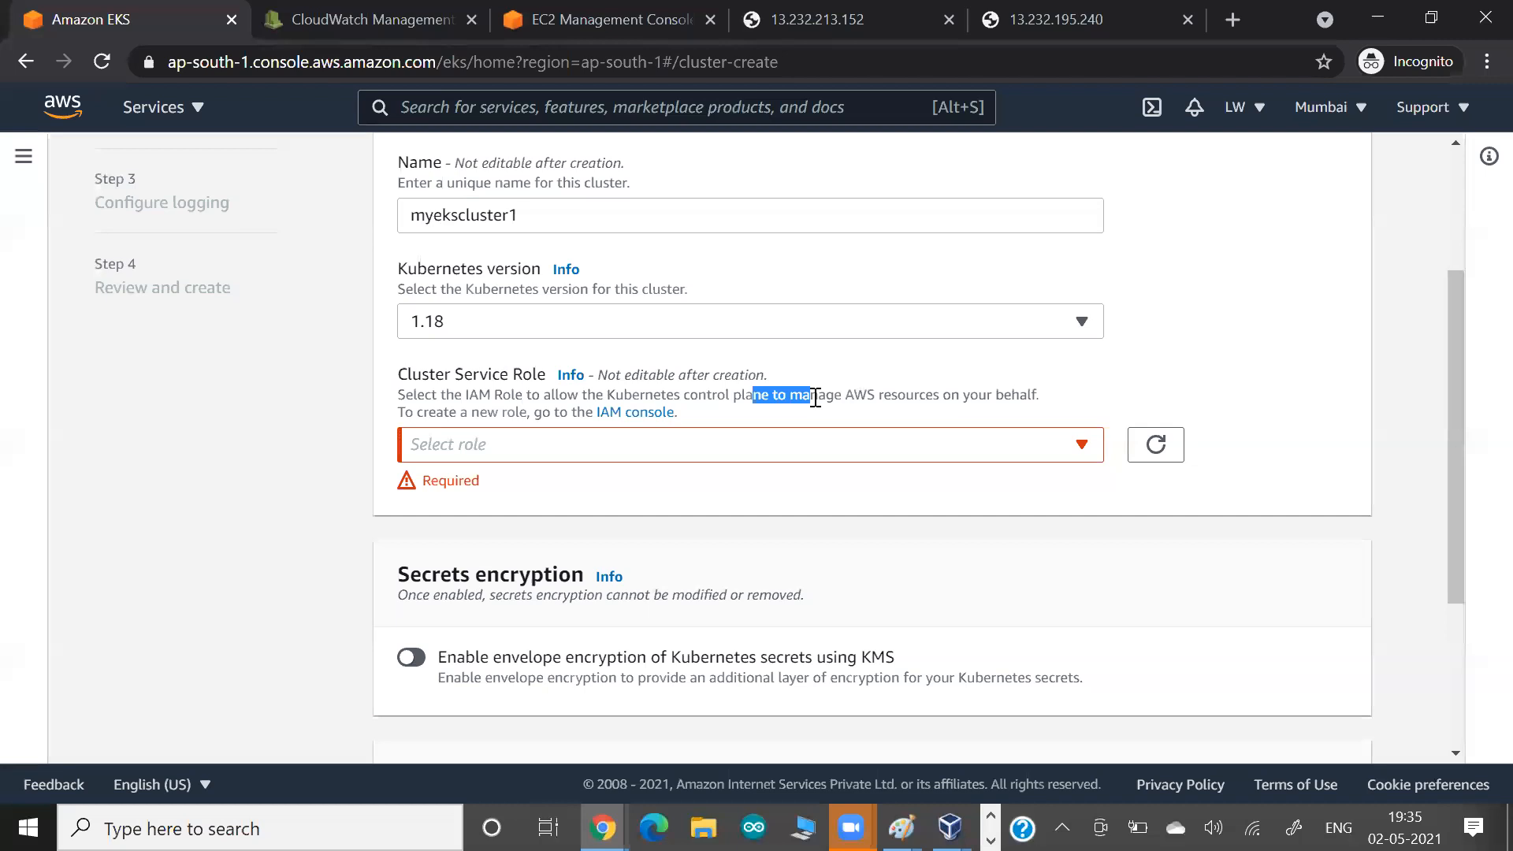
pyautogui.click(1174, 455)
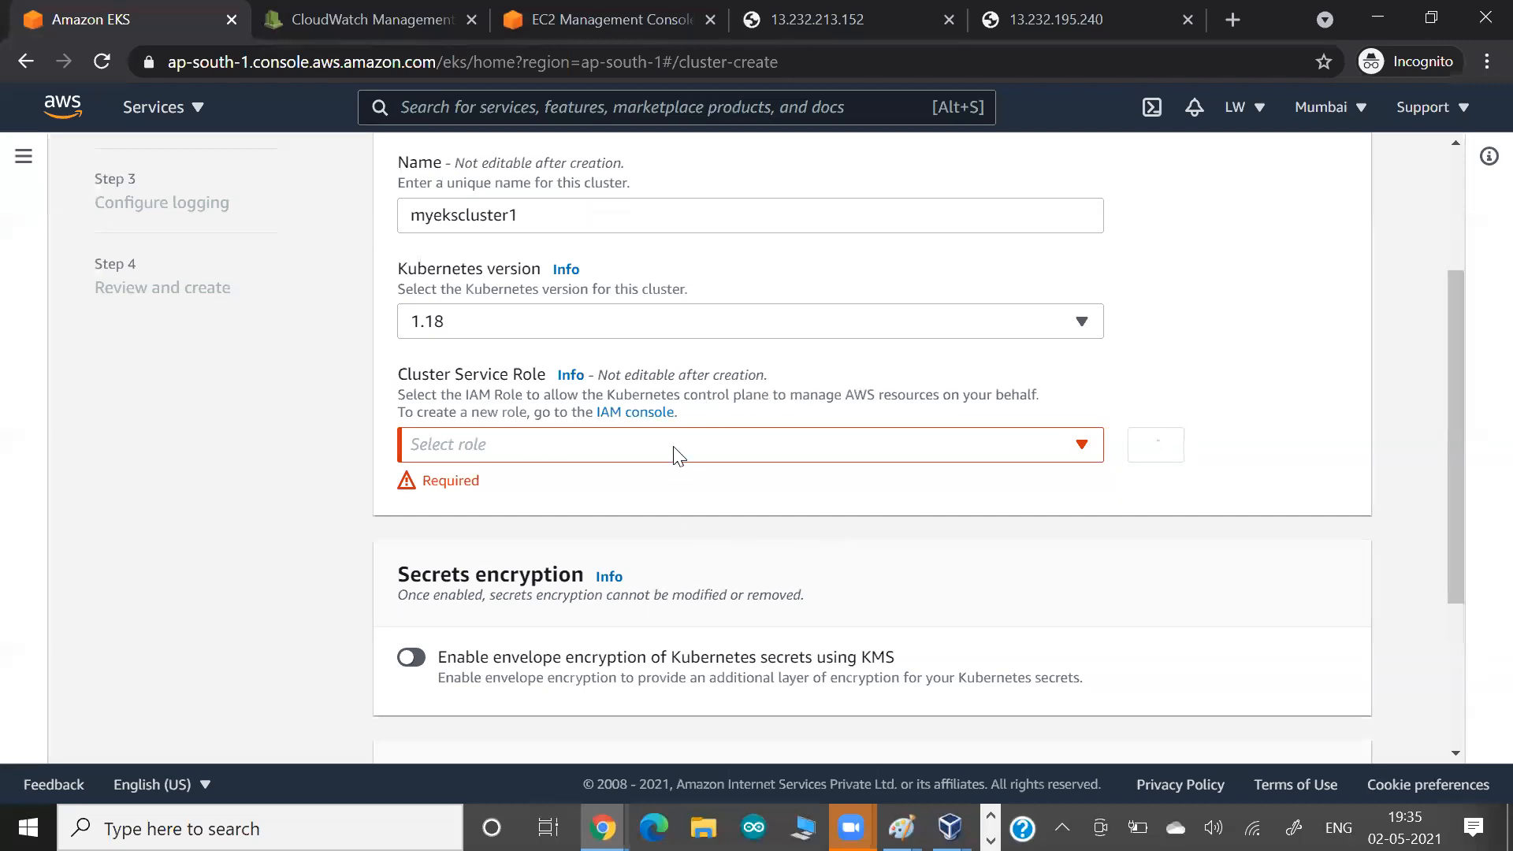
pyautogui.rightClick(643, 408)
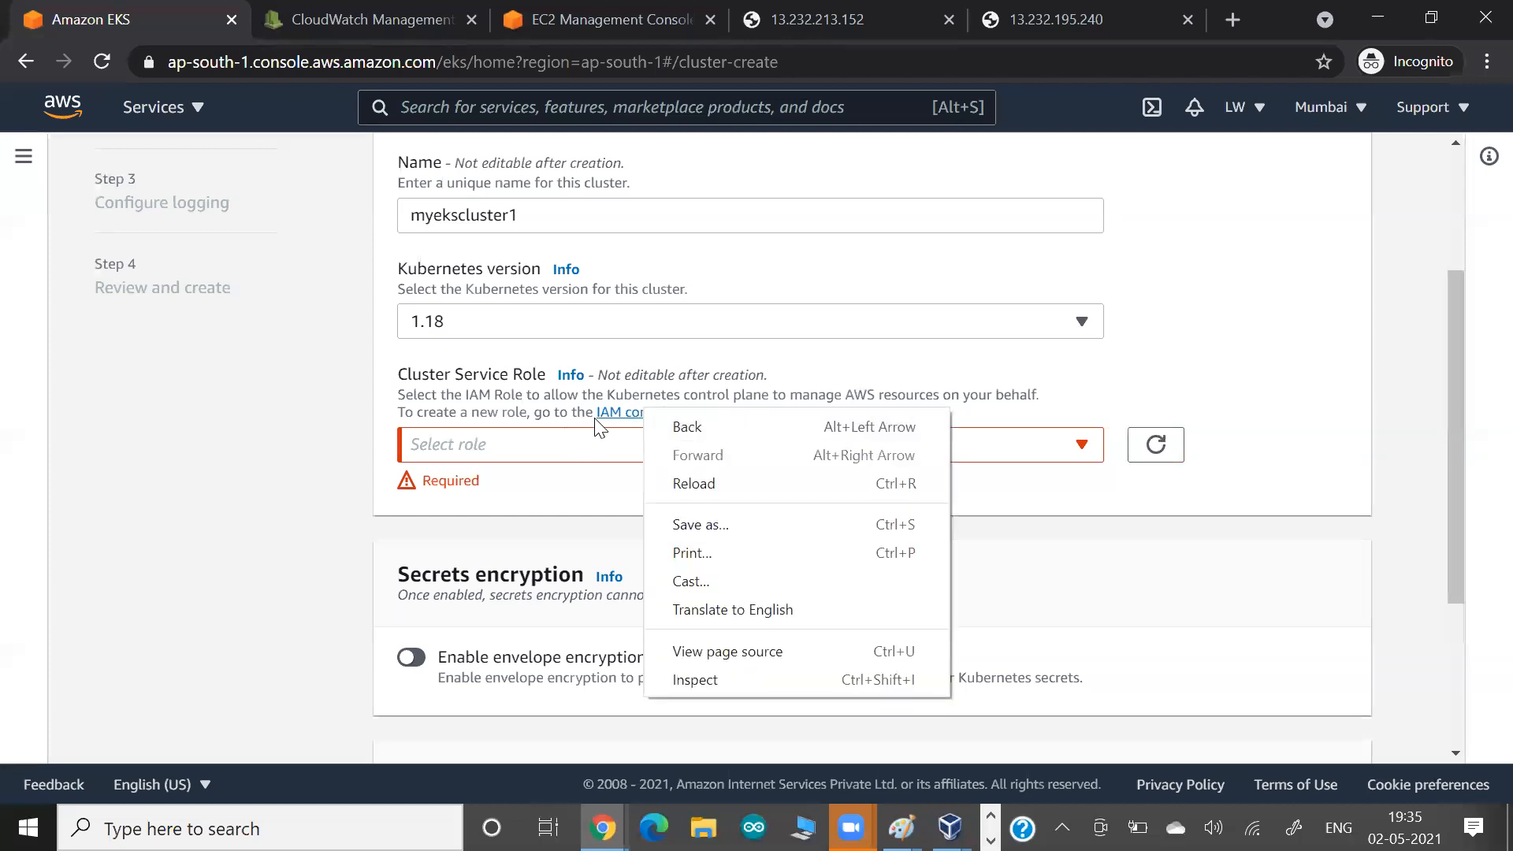
pyautogui.click(605, 415)
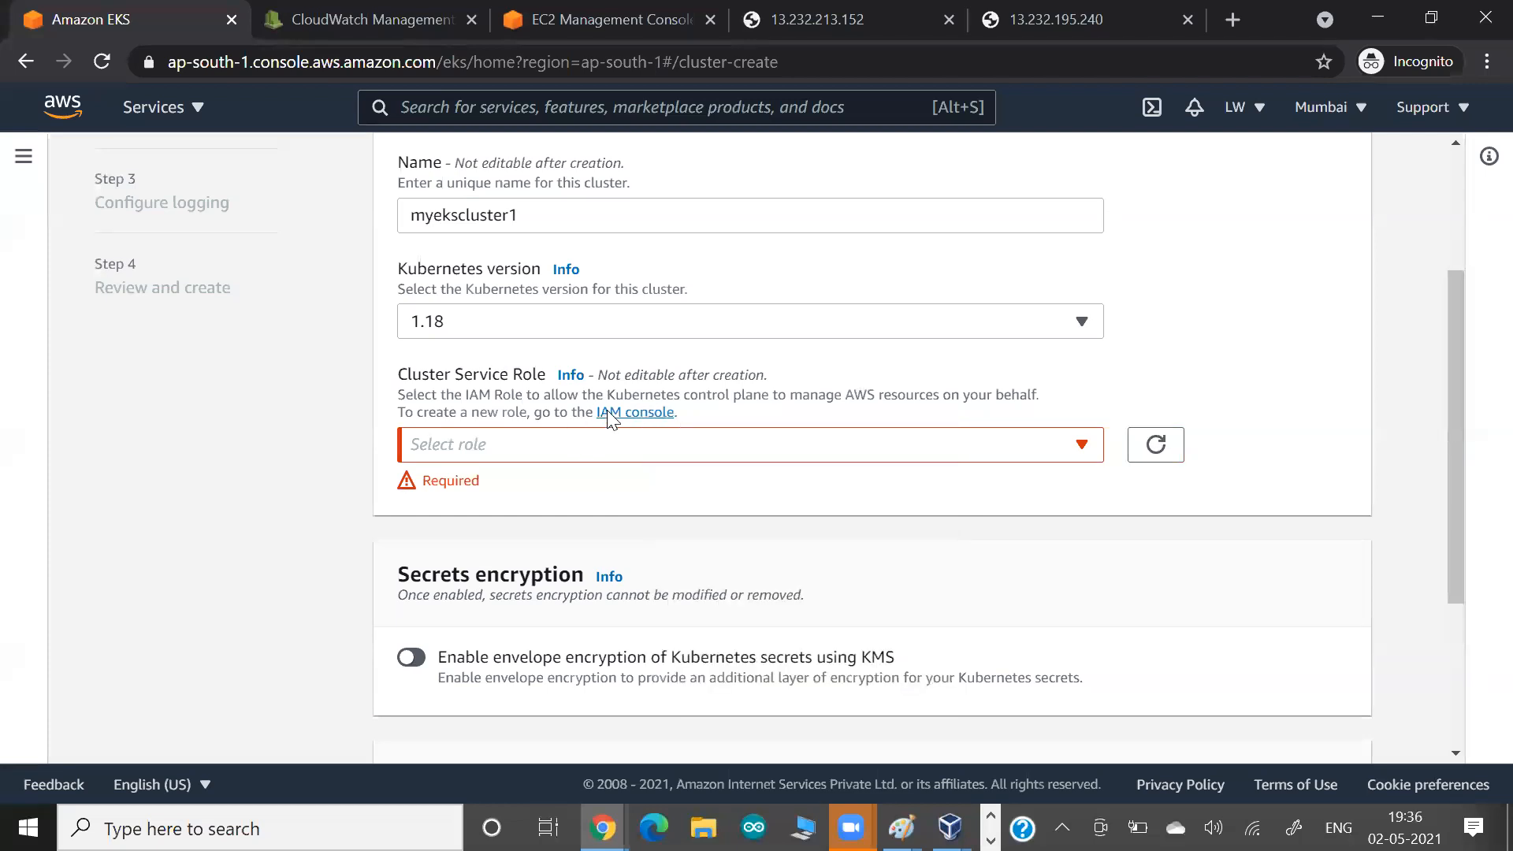
pyautogui.click(606, 413)
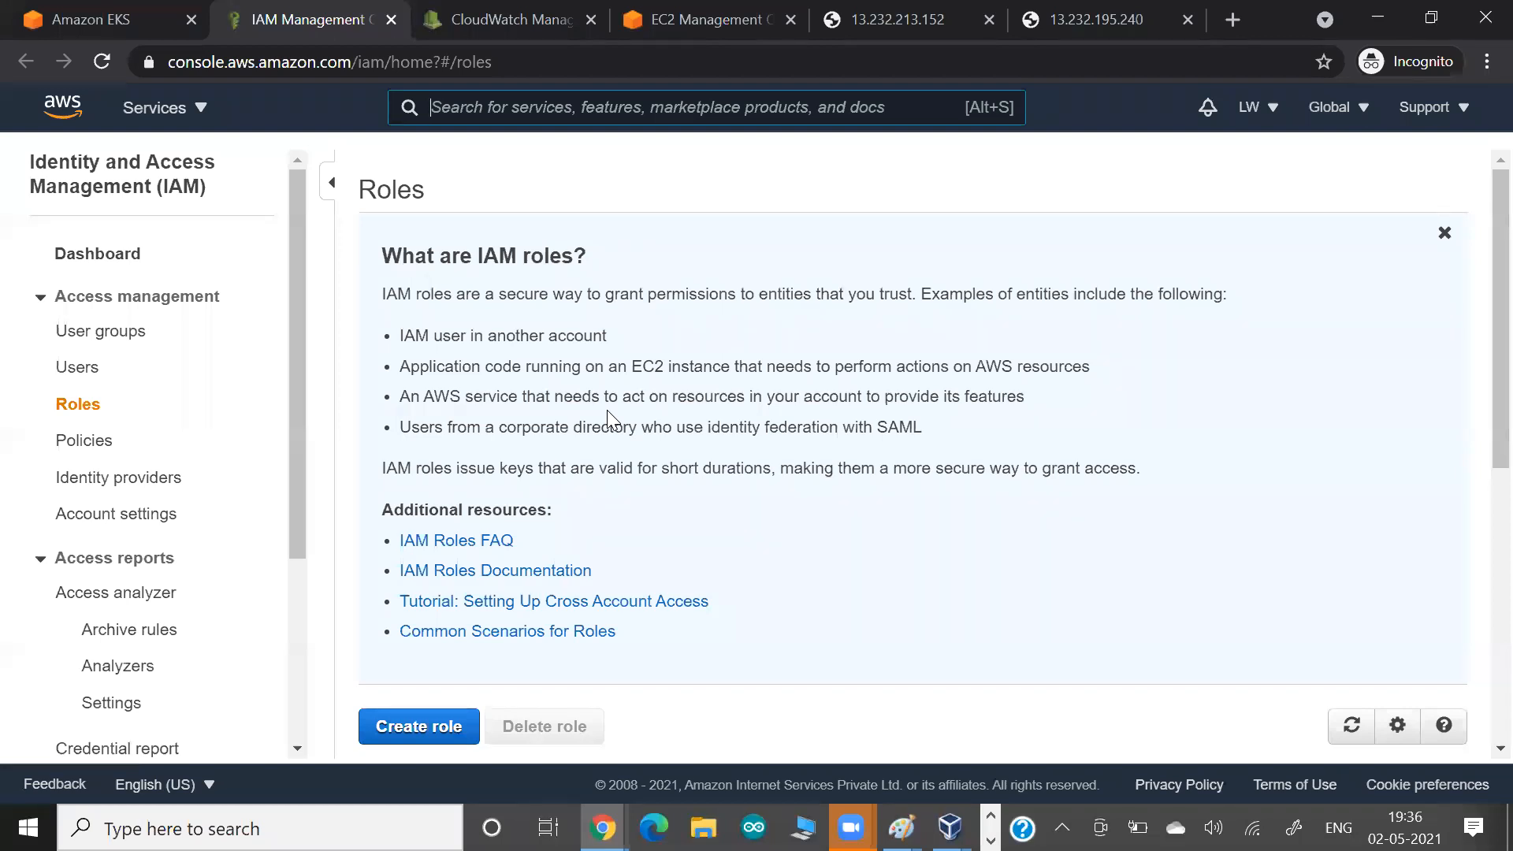
pyautogui.scroll(-4, 607, 416)
pyautogui.scroll(-1, 611, 415)
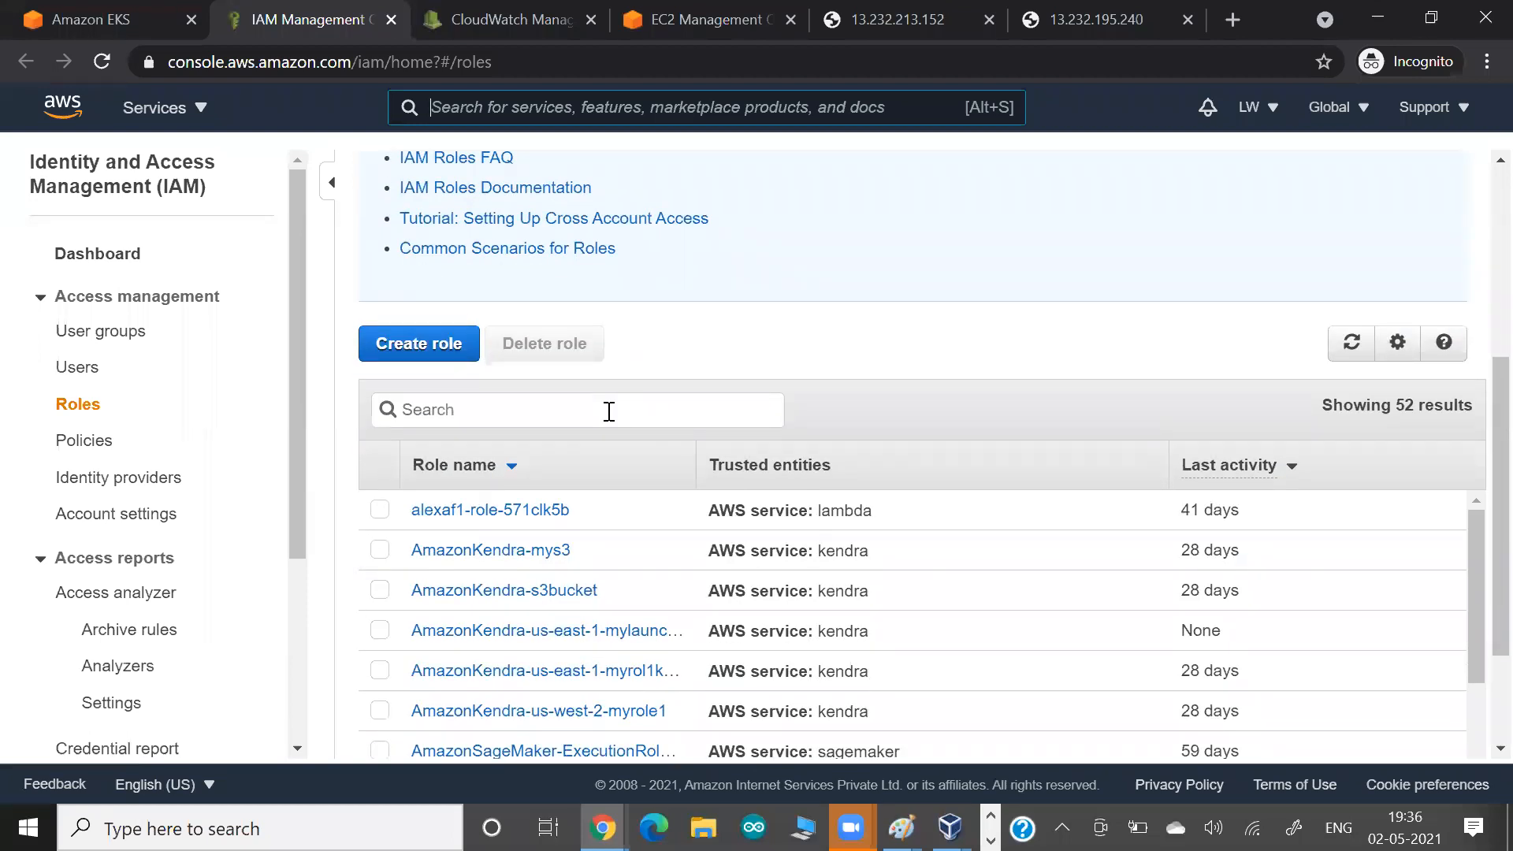
# Return to the cluster configuration form to review its sections, and leave it for the EKS home page.
pyautogui.click(68, 11)
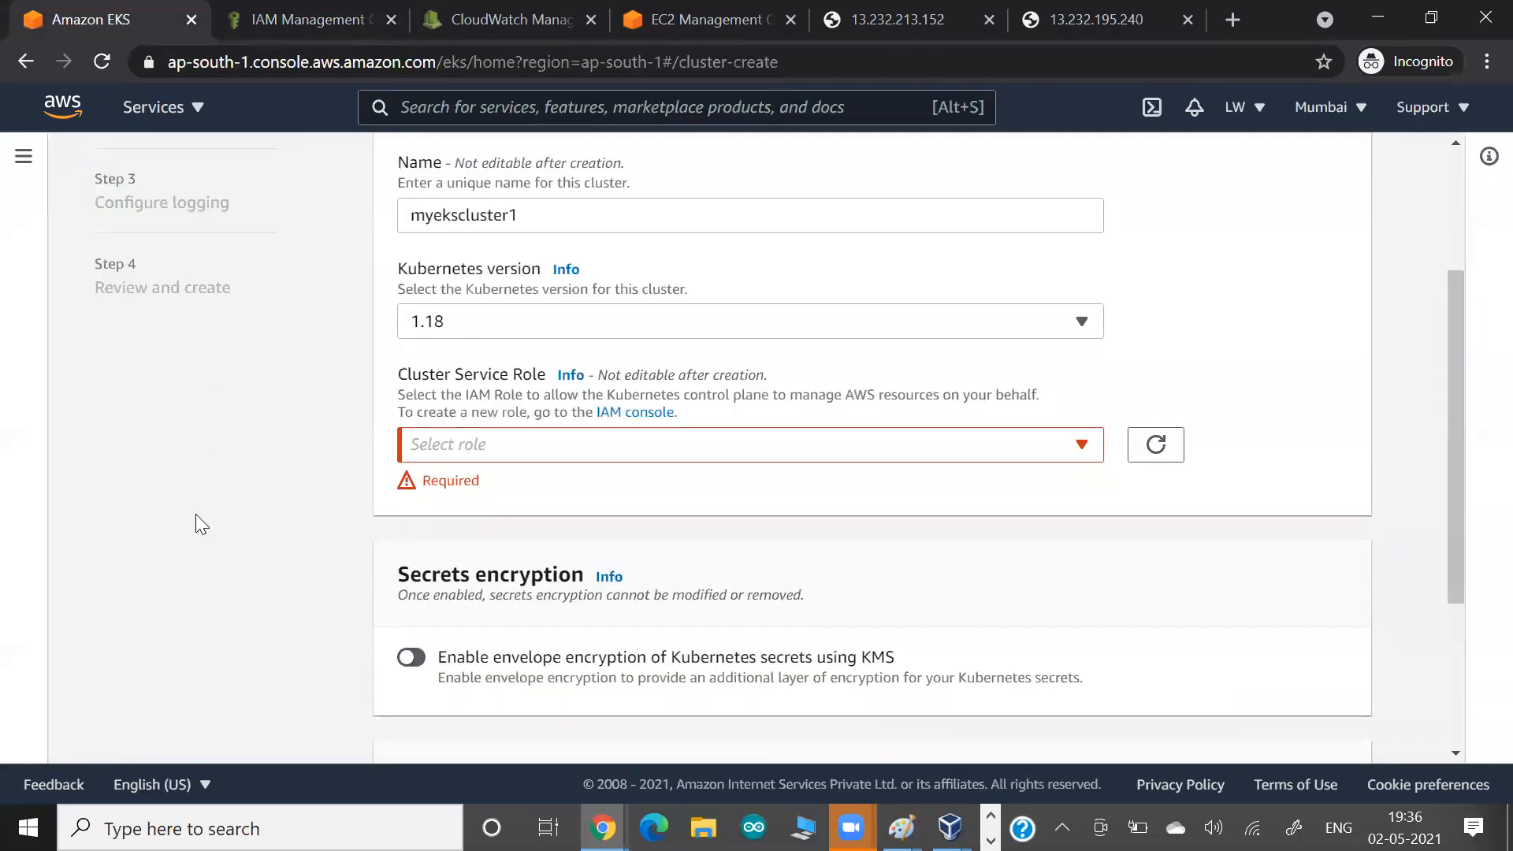
pyautogui.scroll(3, 197, 515)
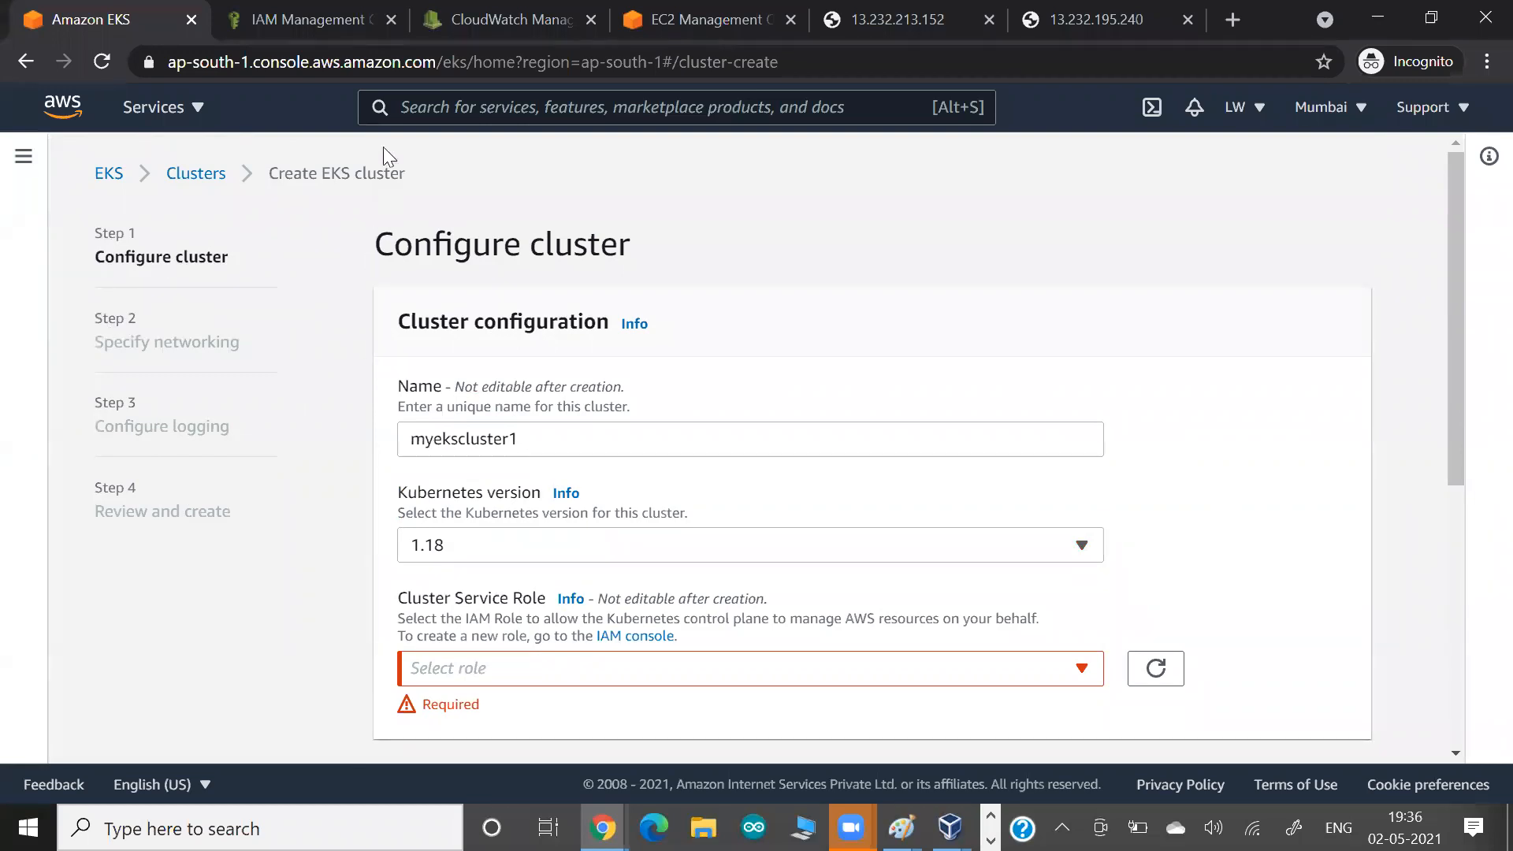
pyautogui.scroll(-2, 279, 358)
pyautogui.scroll(-4, 279, 358)
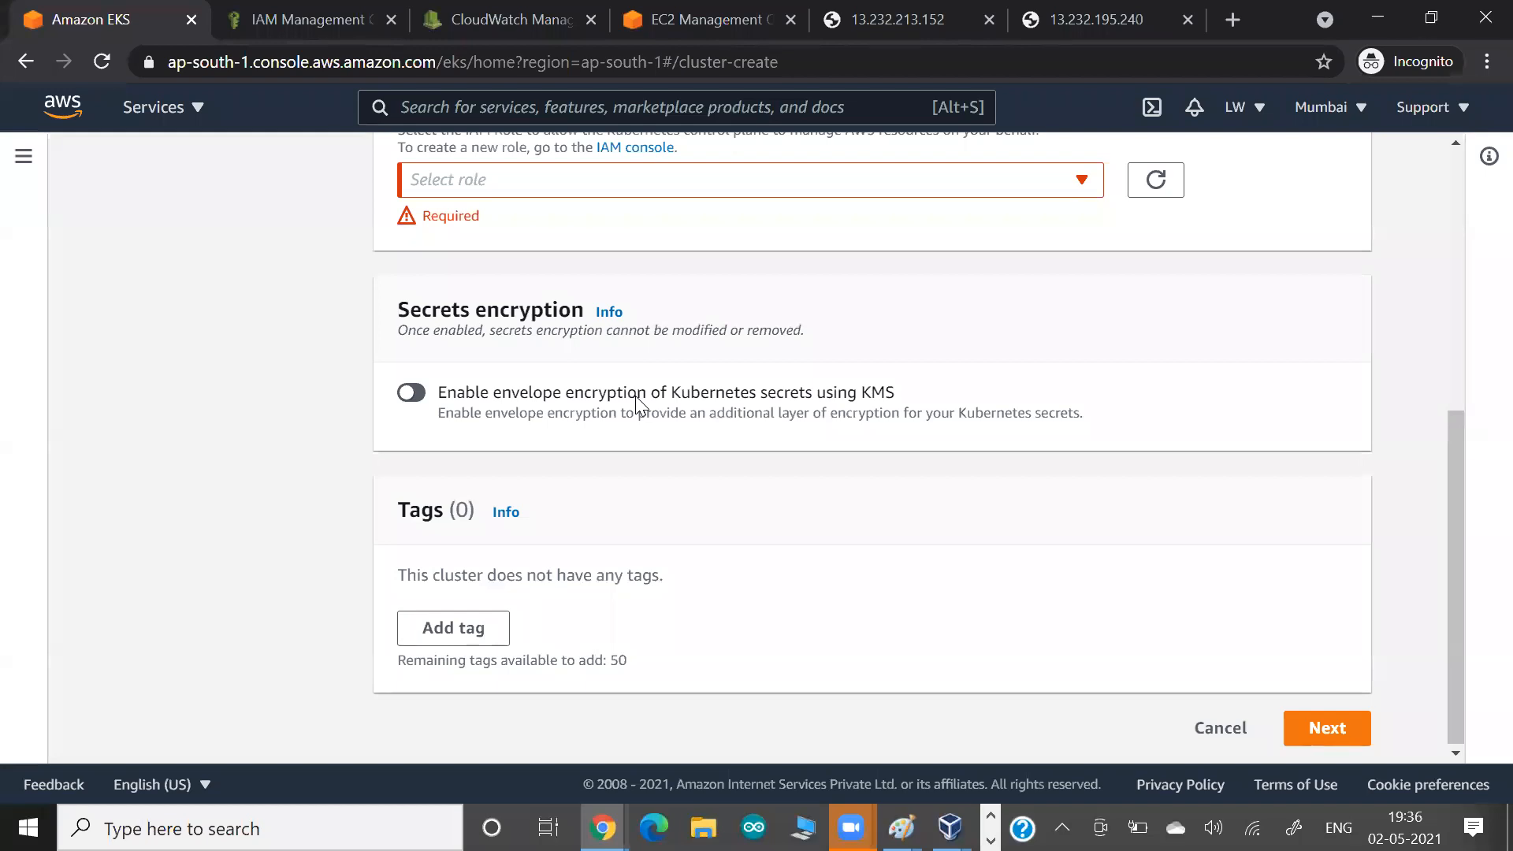
pyautogui.scroll(6, 636, 401)
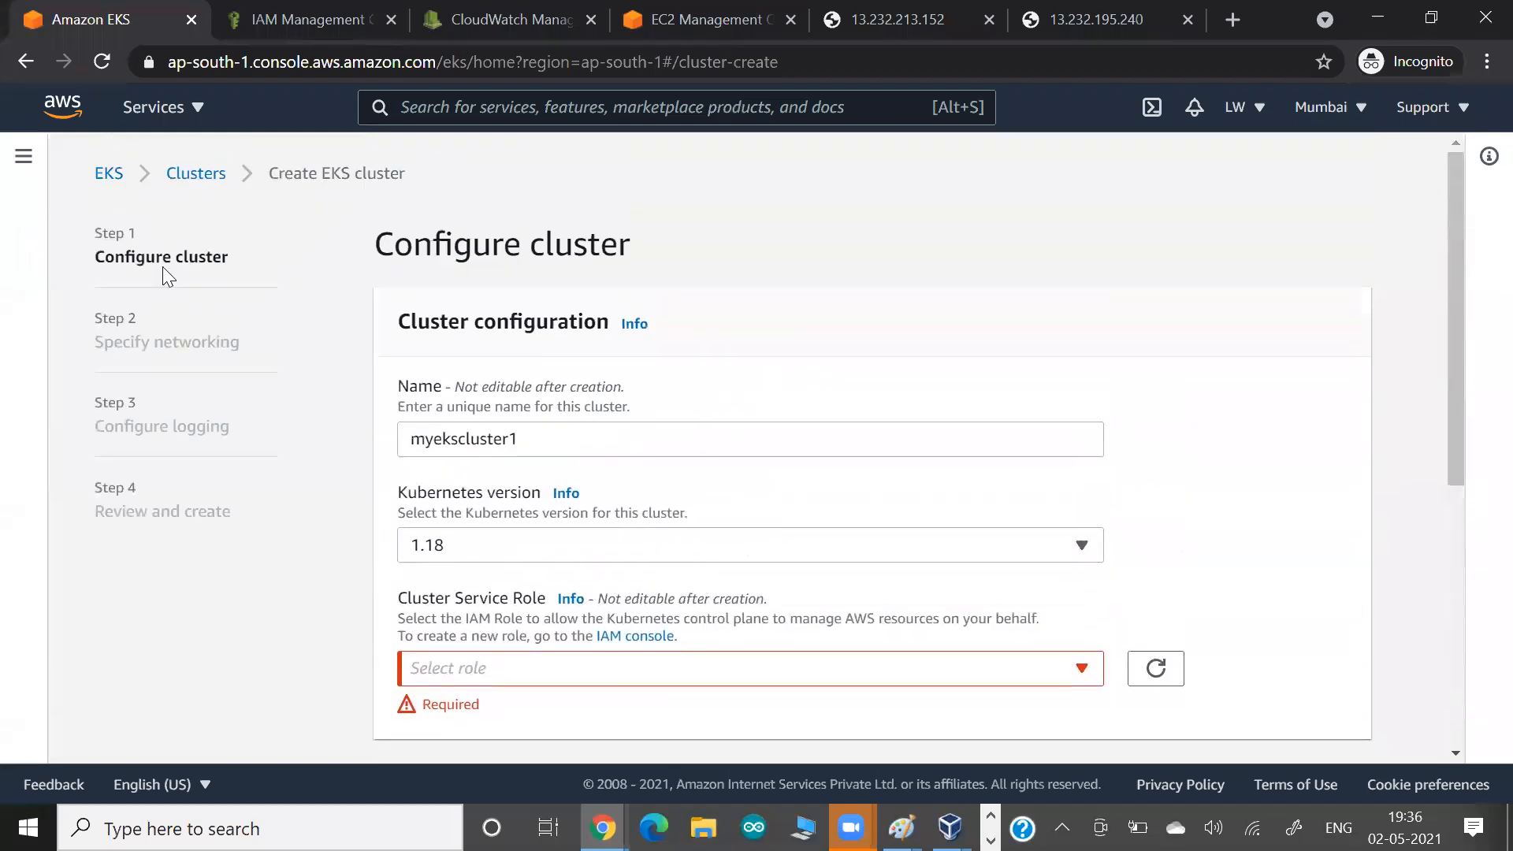
pyautogui.click(100, 176)
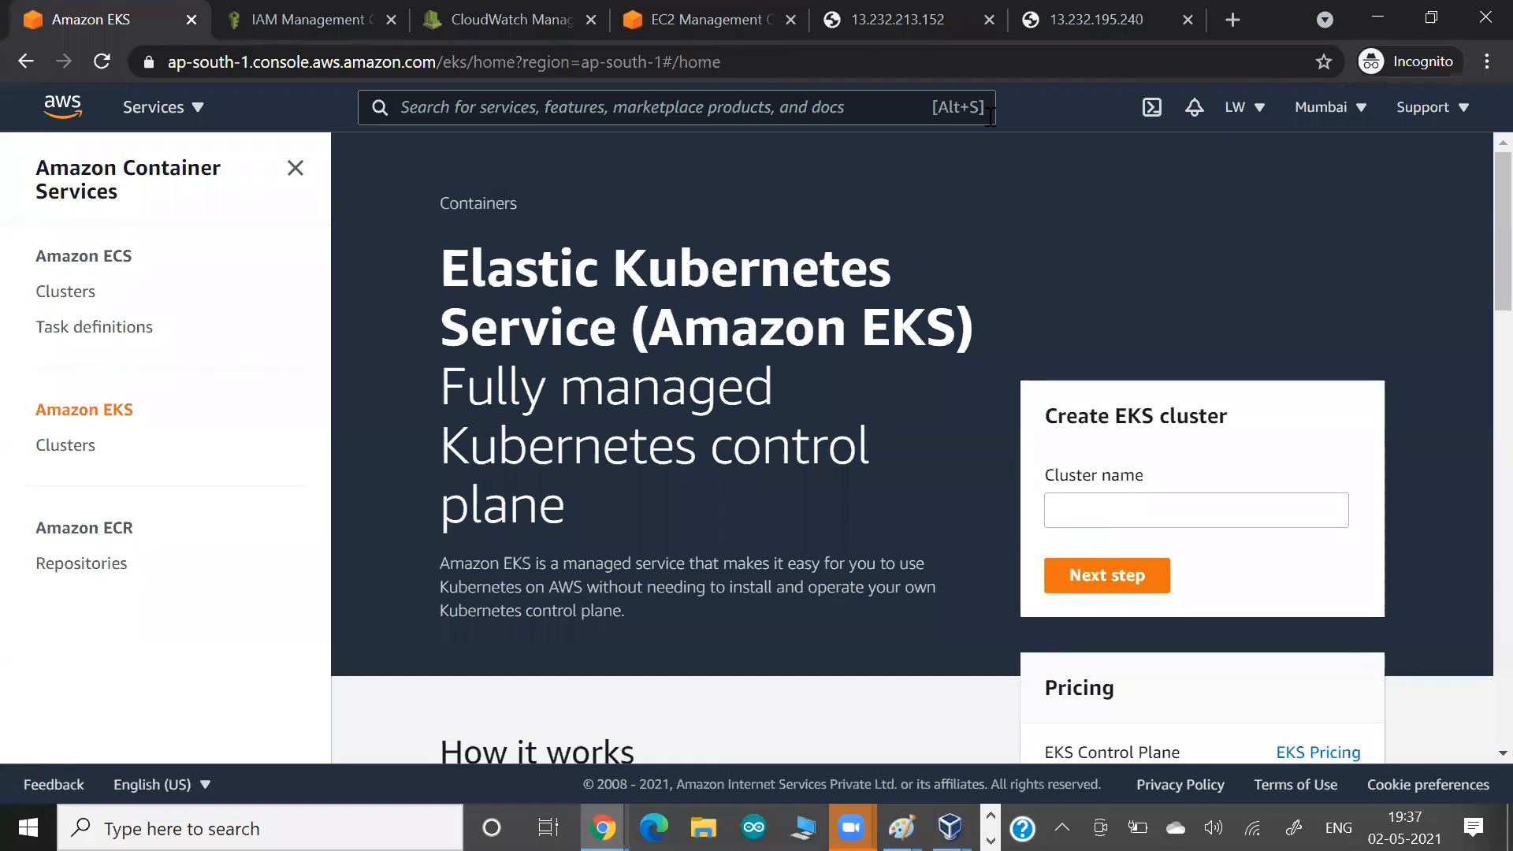
# Search Google for "eksctl toold" in a new browser tab.
pyautogui.click(1226, 21)
pyautogui.write('e')
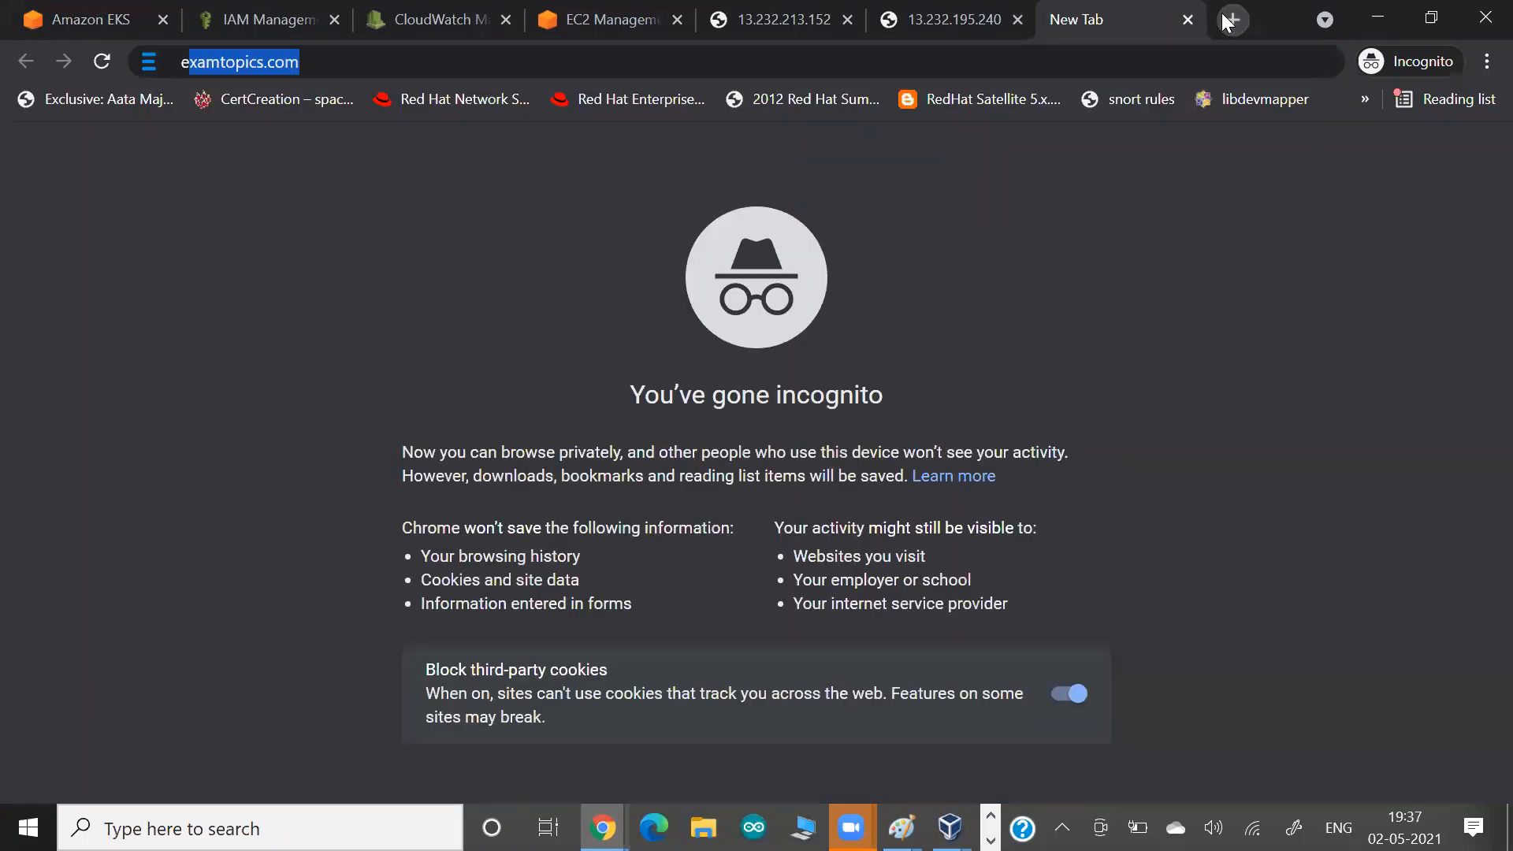
pyautogui.write('ks')
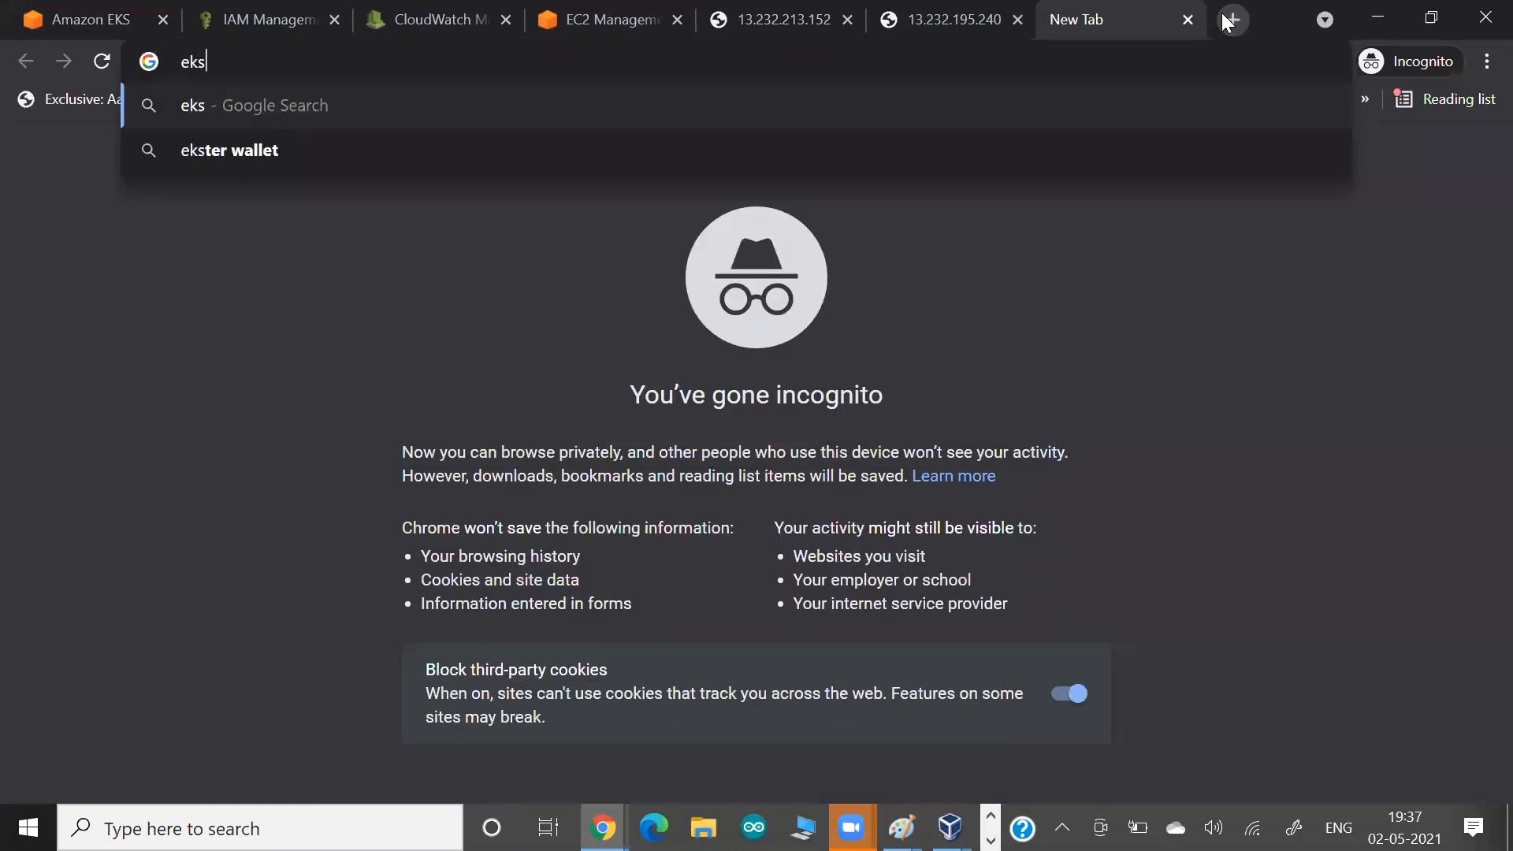
pyautogui.write('ctl tool')
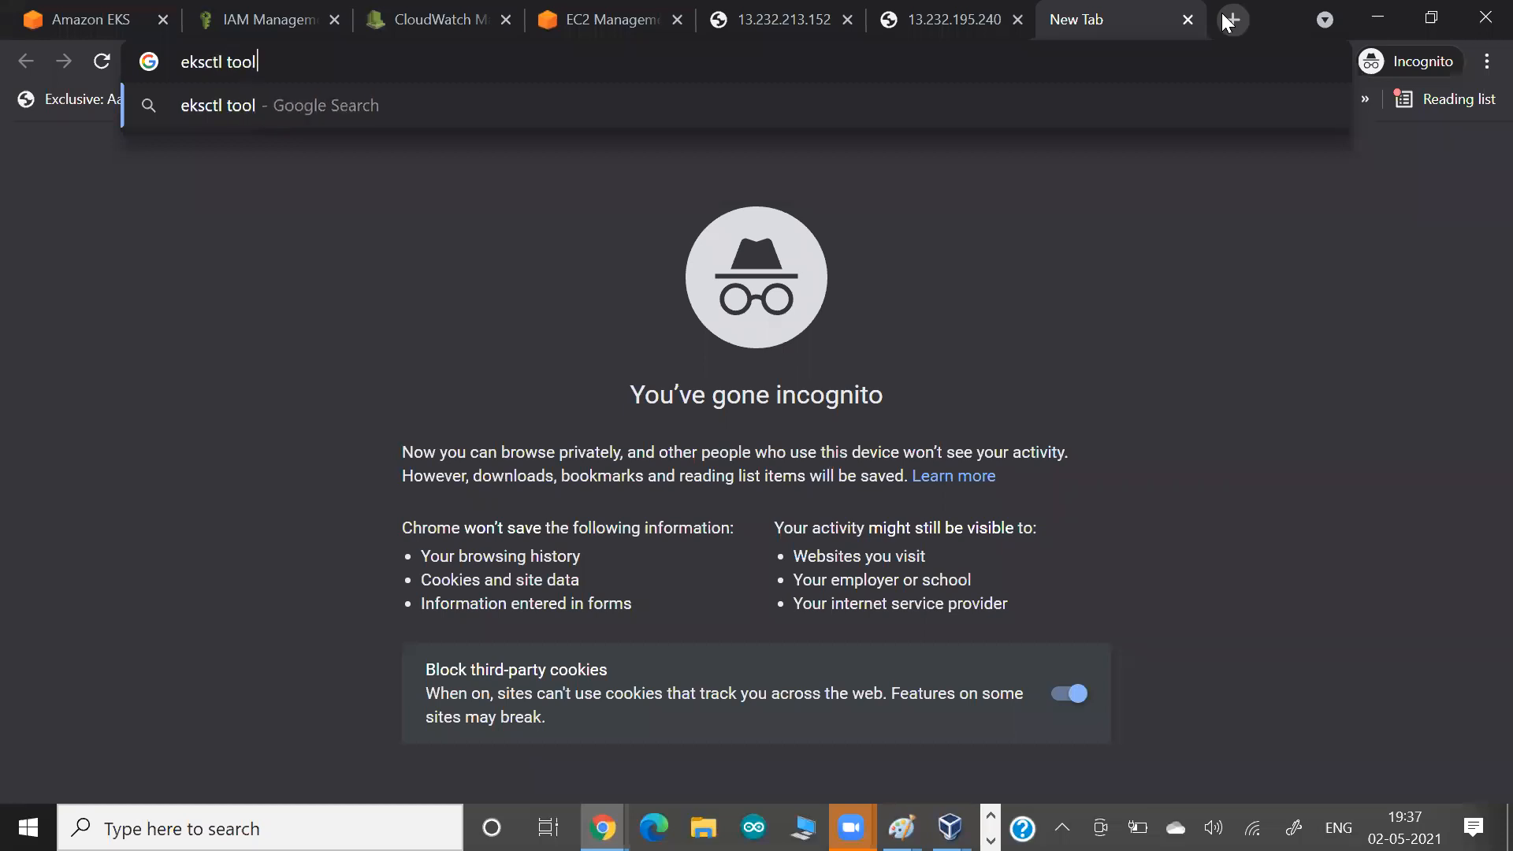
pyautogui.write('d')
pyautogui.press('Return')
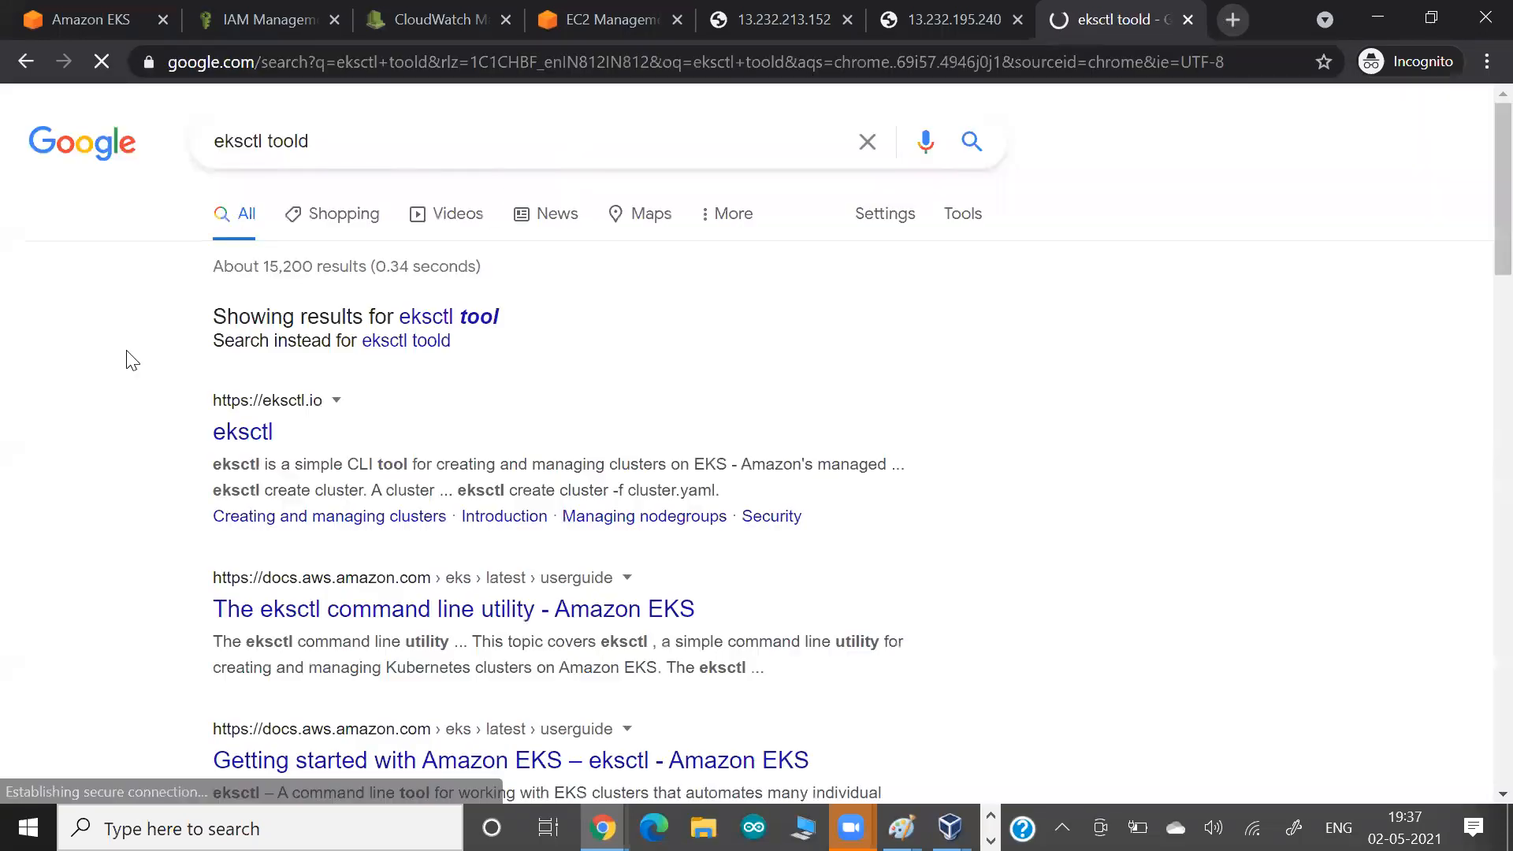
# Open the AWS guide page on the eksctl command line utility in a new tab, and open the eksctl.io site from the search results.
pyautogui.scroll(-1, 111, 388)
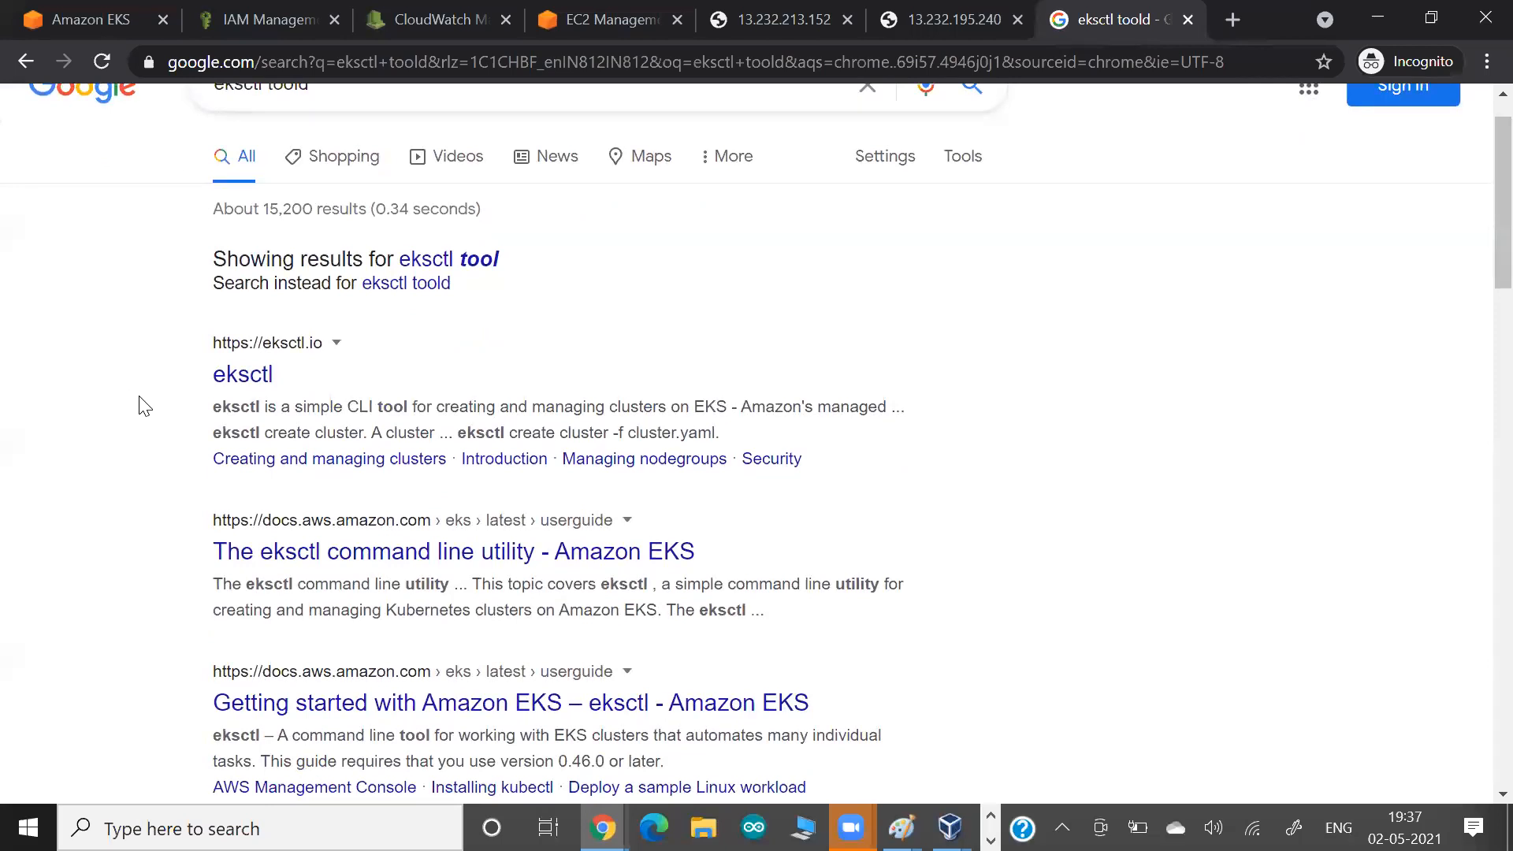
pyautogui.scroll(-1, 144, 406)
pyautogui.rightClick(294, 487)
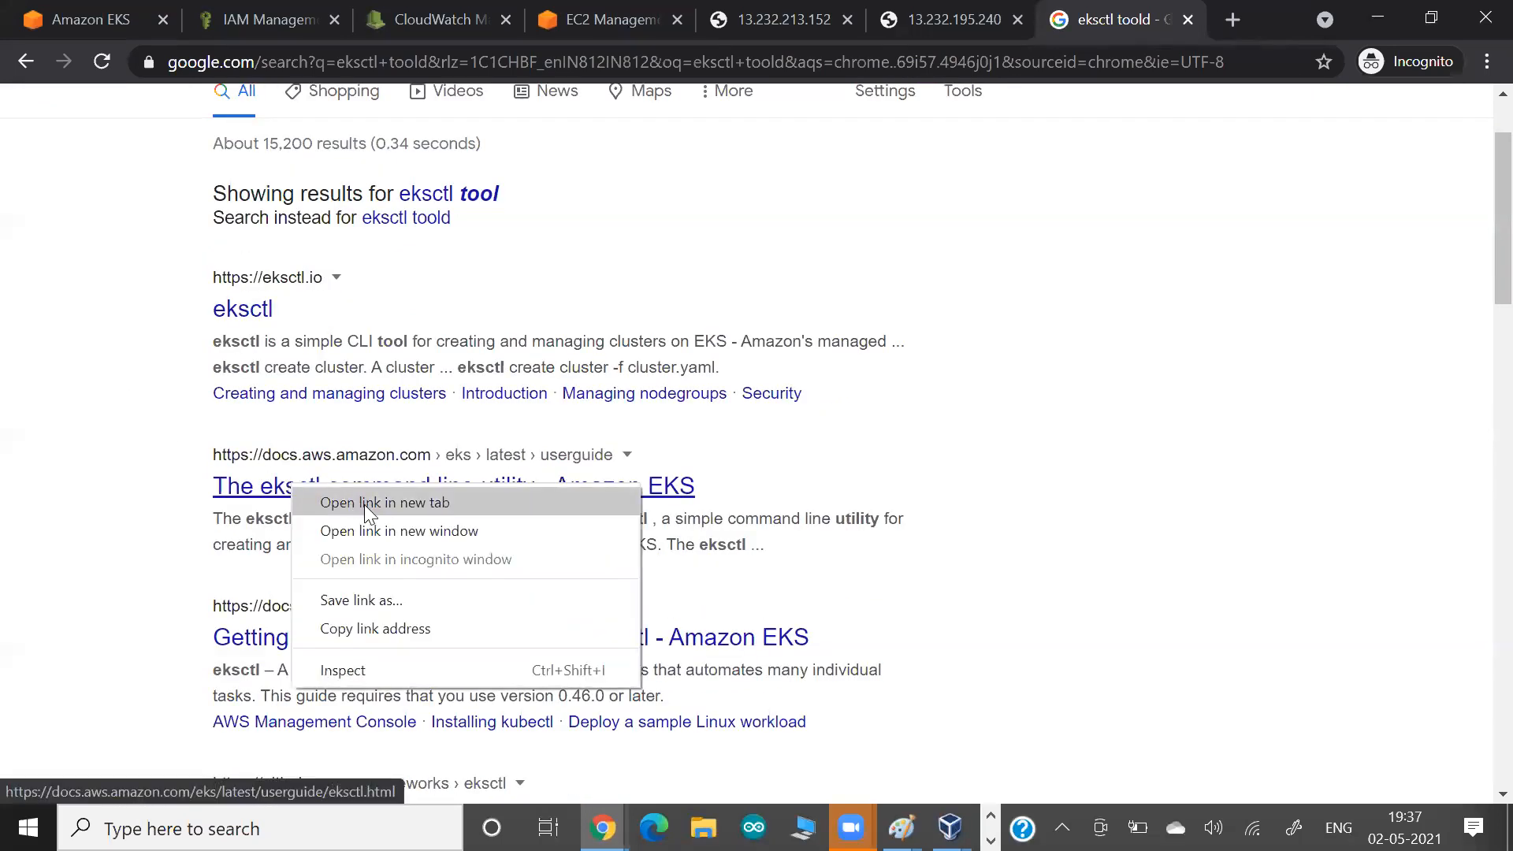
pyautogui.click(364, 504)
pyautogui.scroll(2, 162, 504)
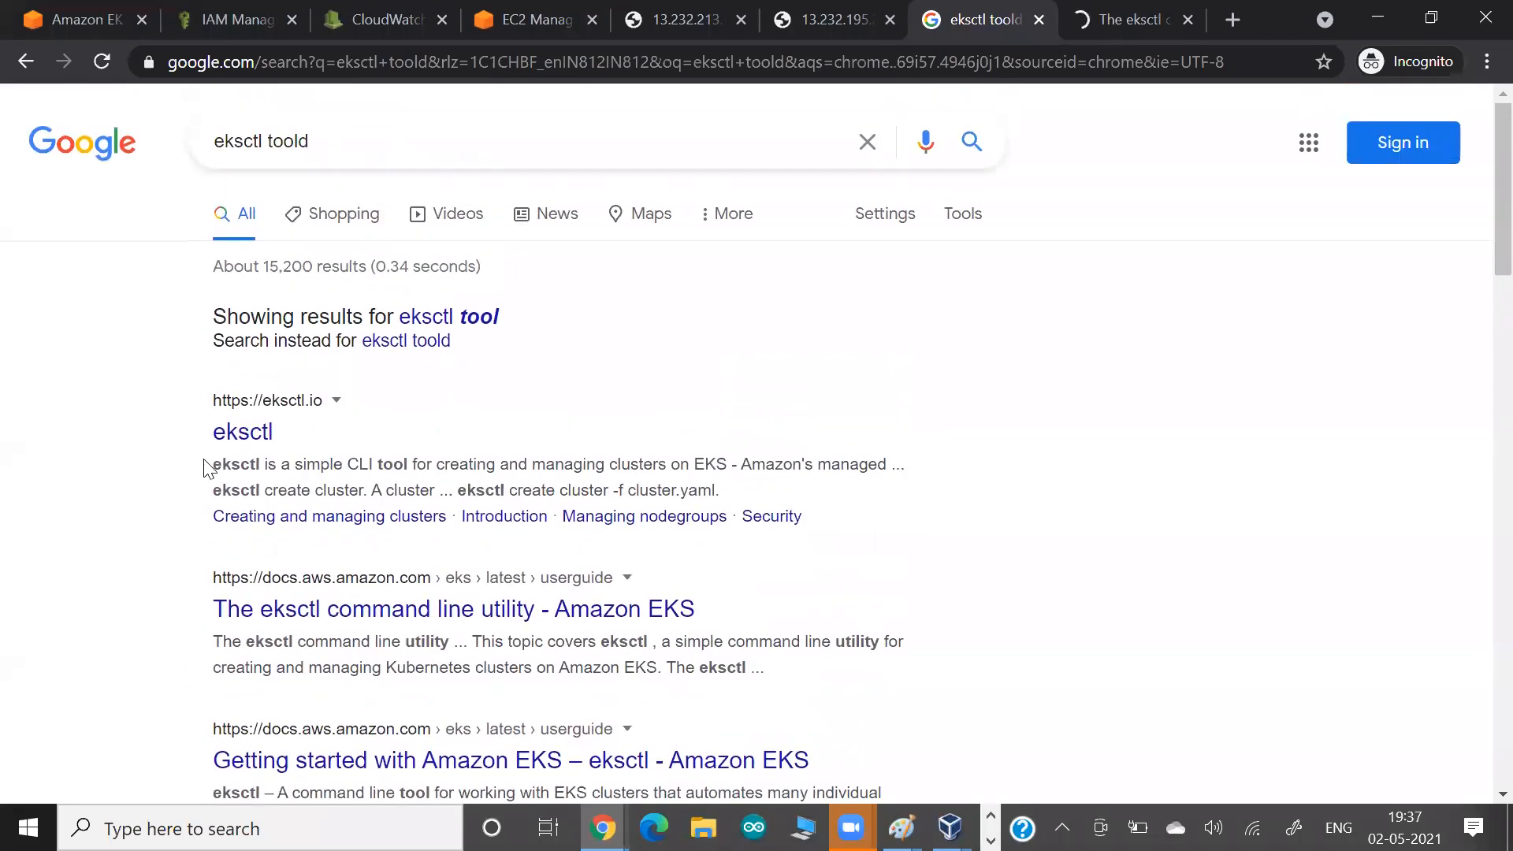
pyautogui.click(249, 433)
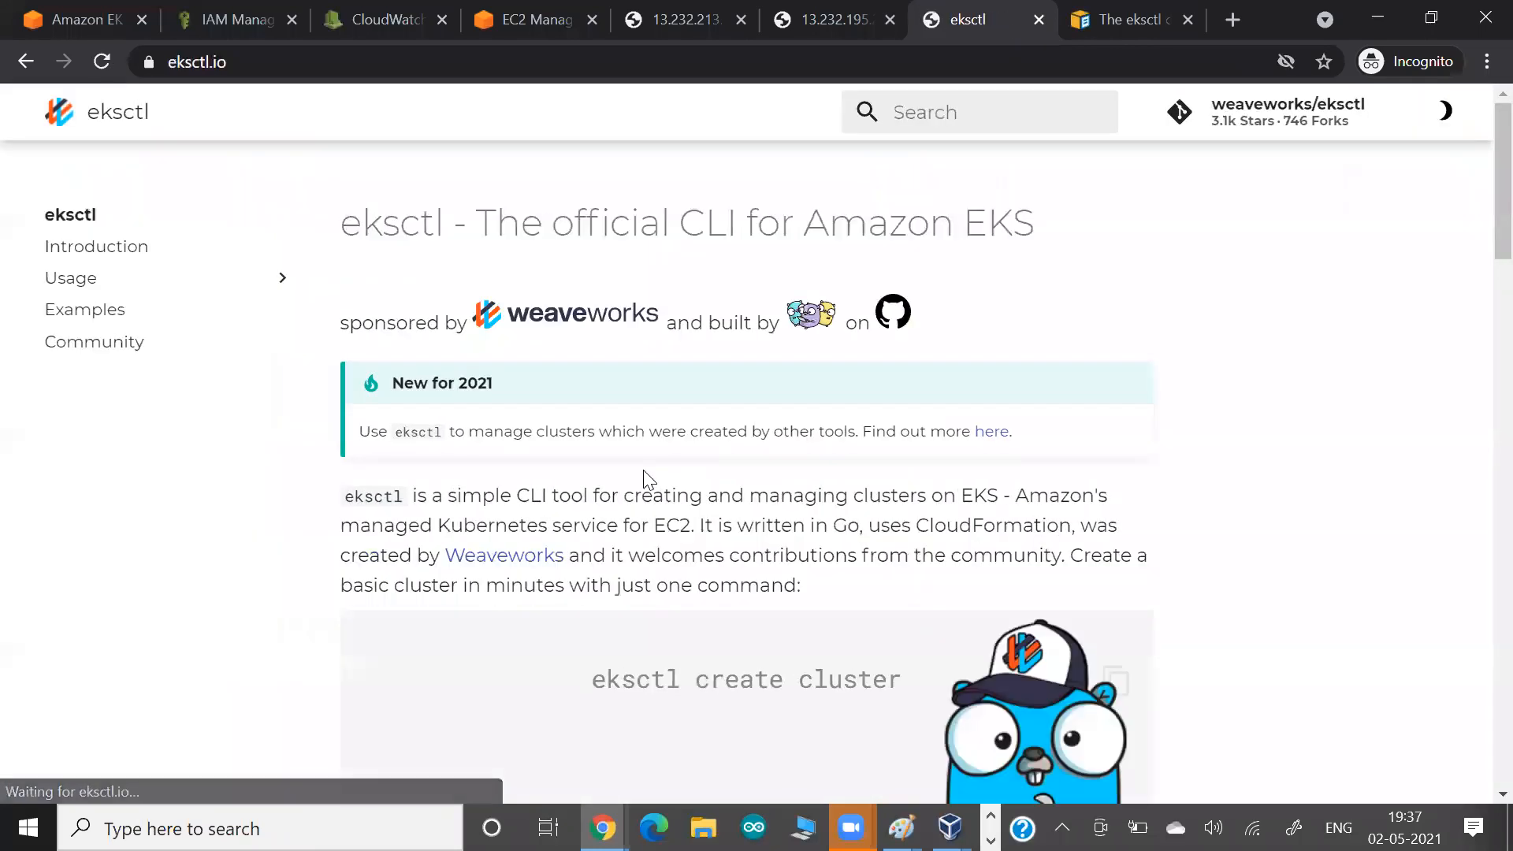
# Examine the default cluster parameters and the example output of the eksctl create cluster command on the eksctl site.
pyautogui.scroll(-1, 644, 469)
pyautogui.scroll(-7, 645, 470)
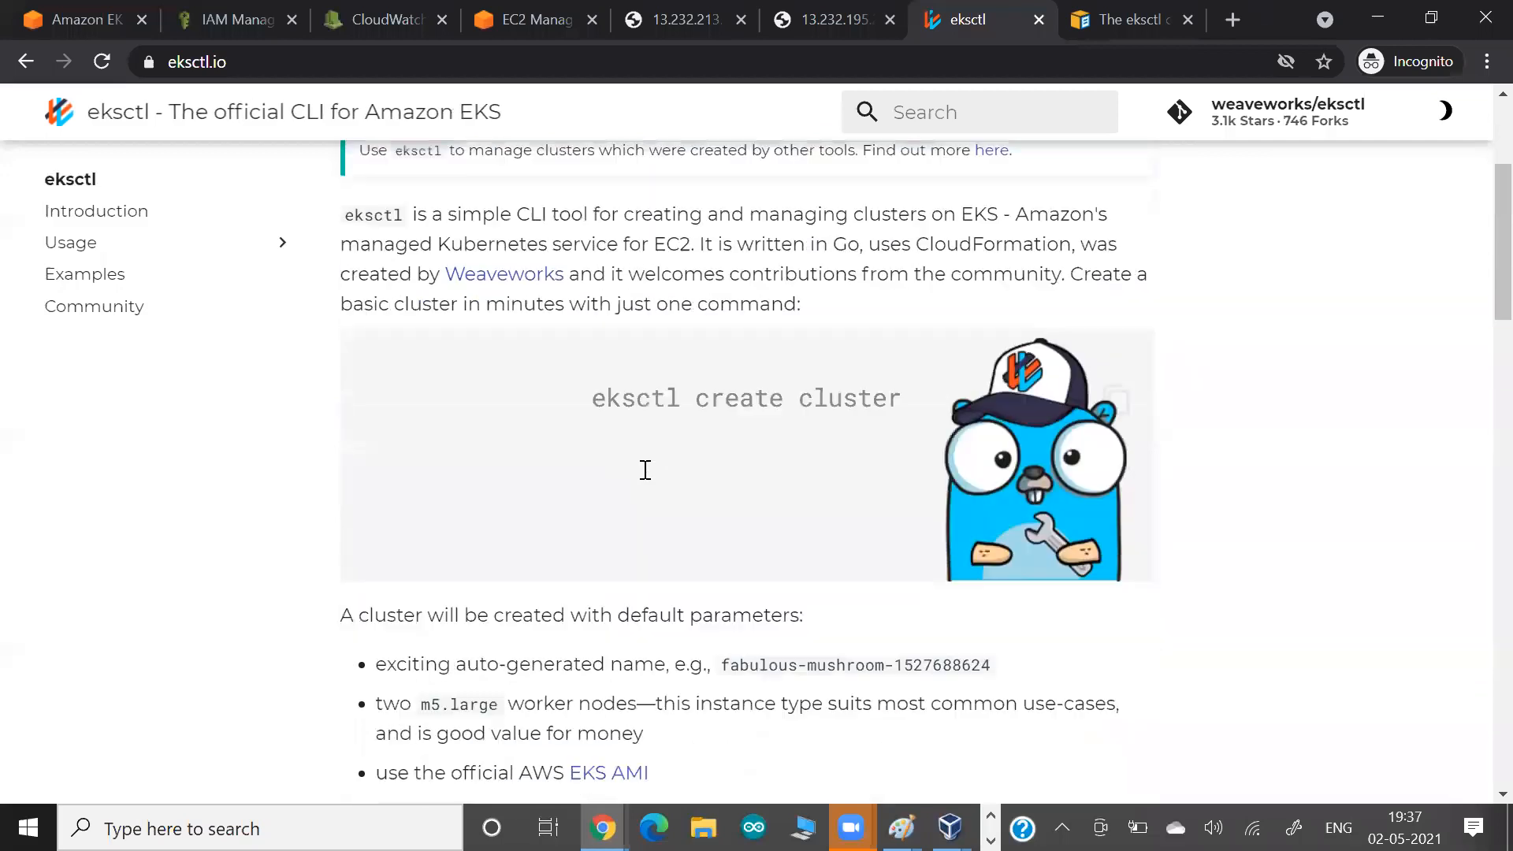
pyautogui.scroll(-2, 416, 250)
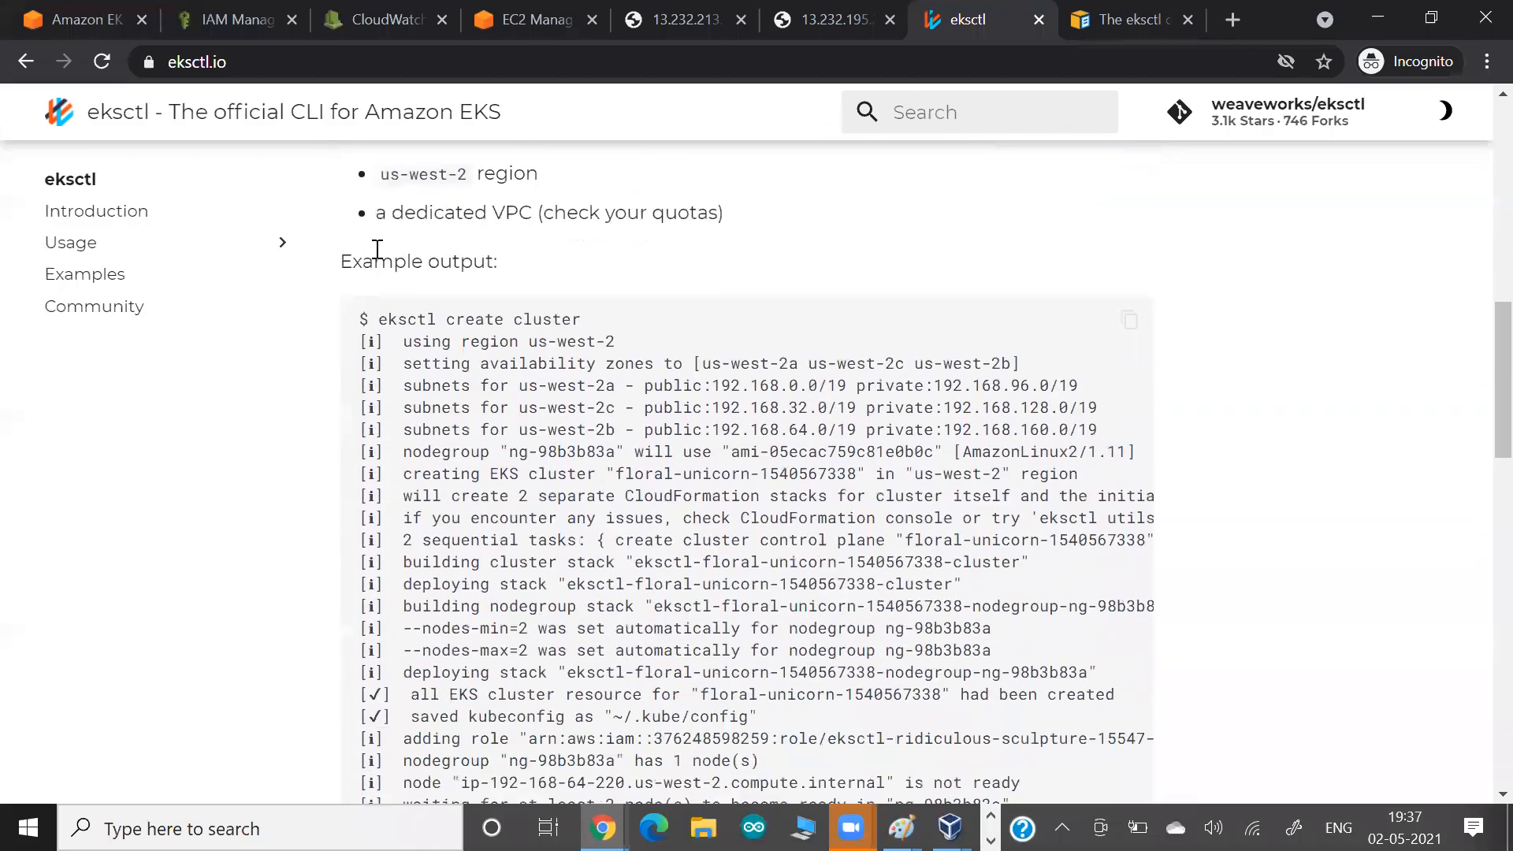
pyautogui.scroll(-3, 223, 402)
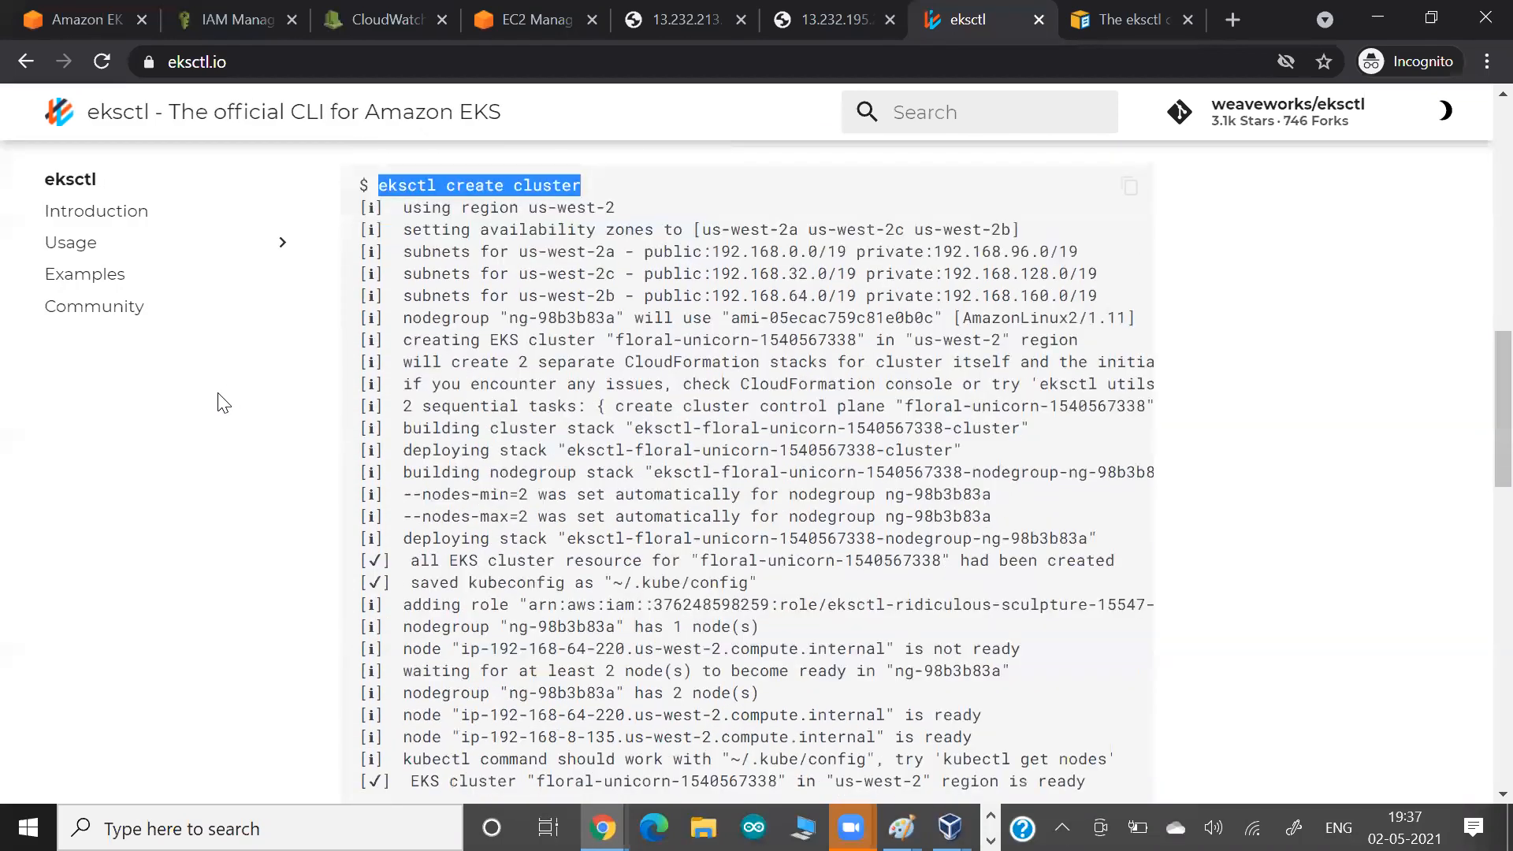
pyautogui.scroll(-3, 223, 403)
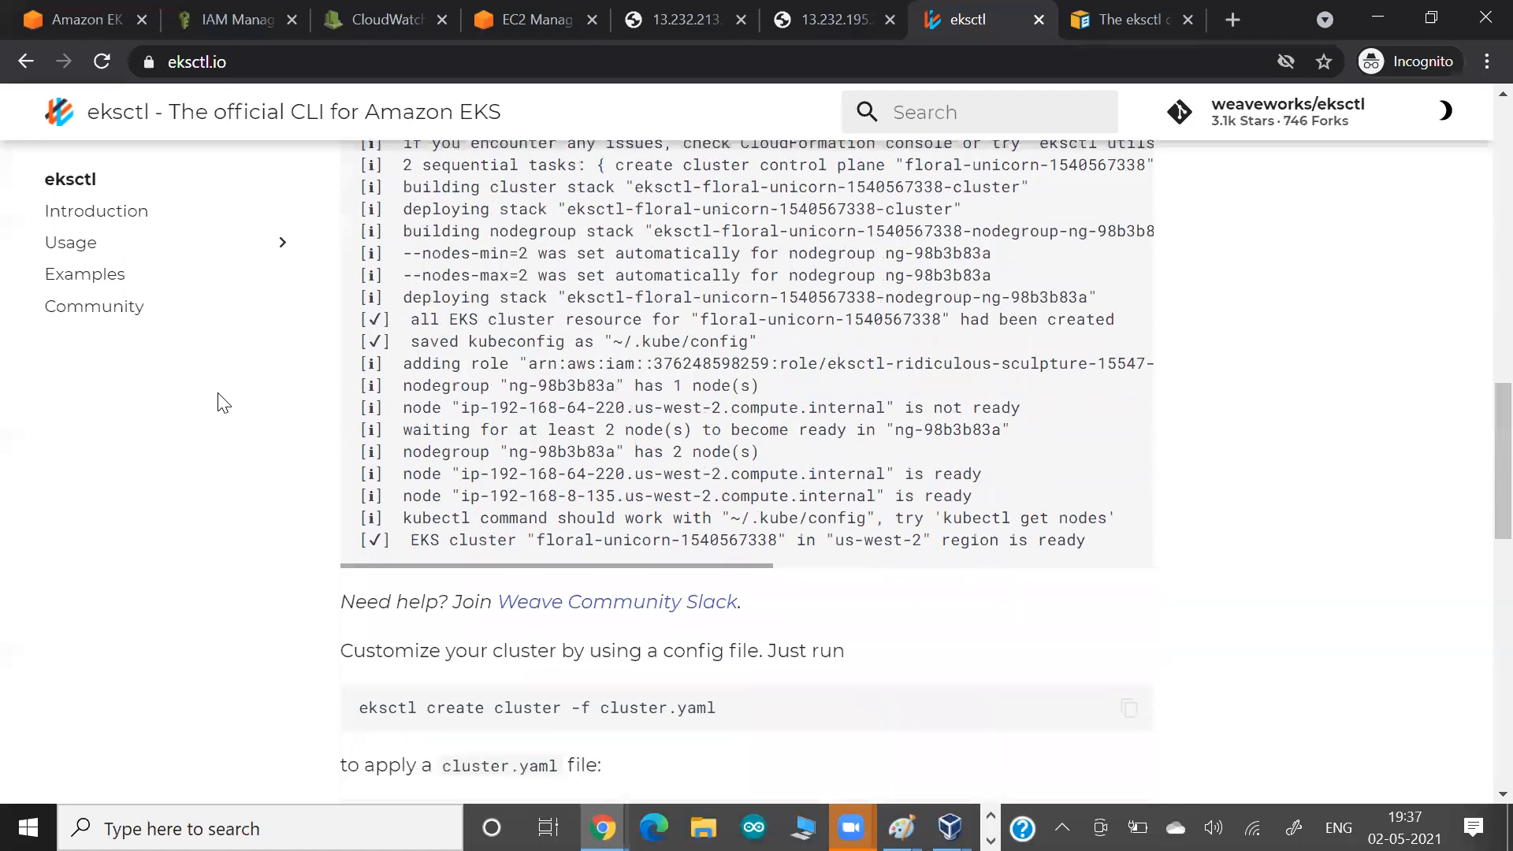
pyautogui.scroll(-5, 457, 380)
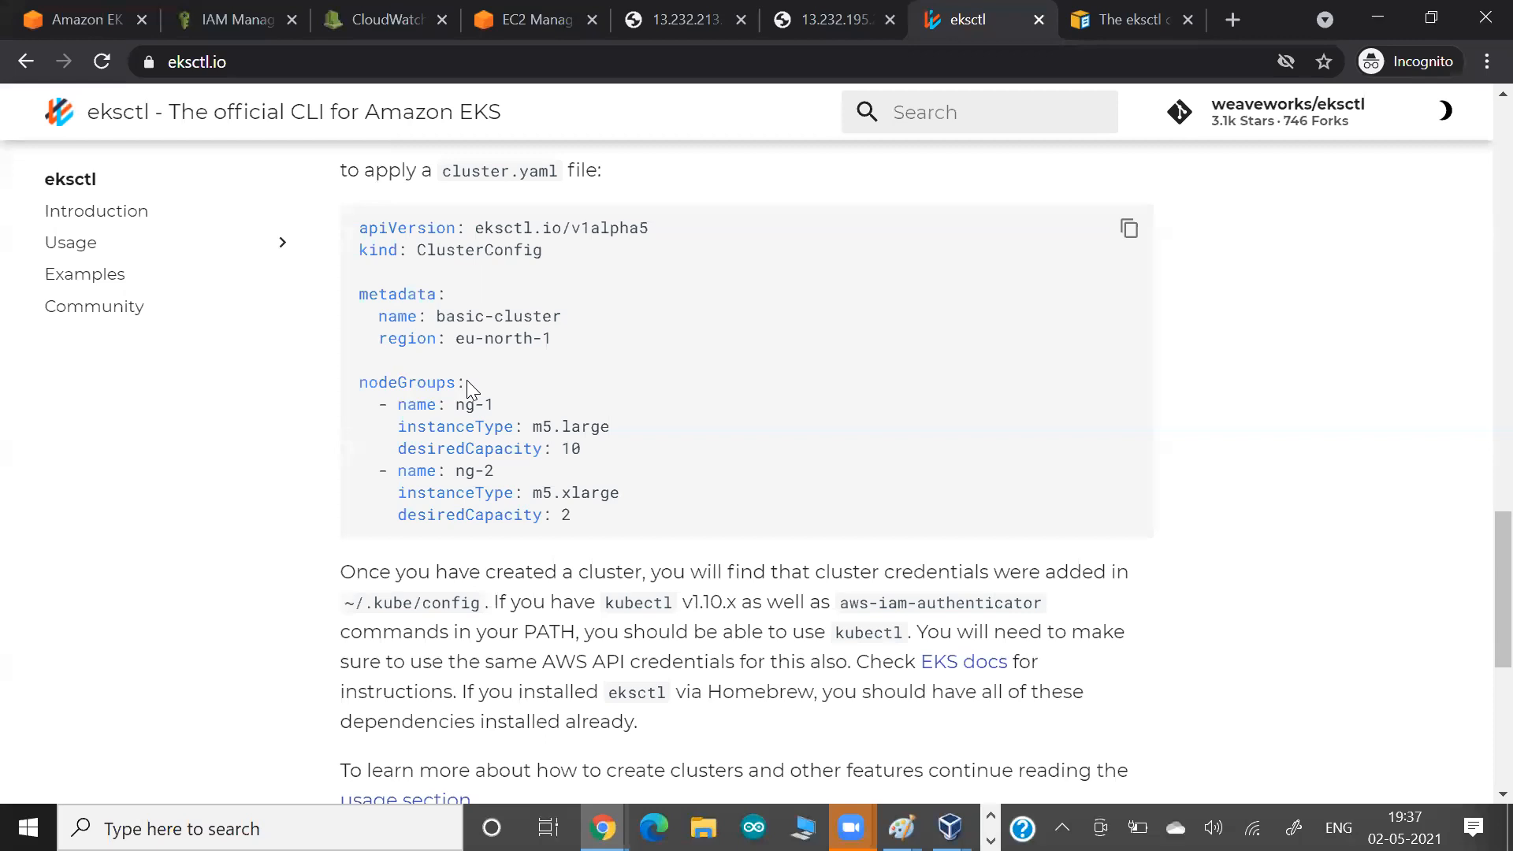
# Examine the sample cluster.yaml file, highlighting its kind, region, and the instance types and capacities of its node groups.
pyautogui.moveTo(411, 254); pyautogui.dragTo(634, 267)
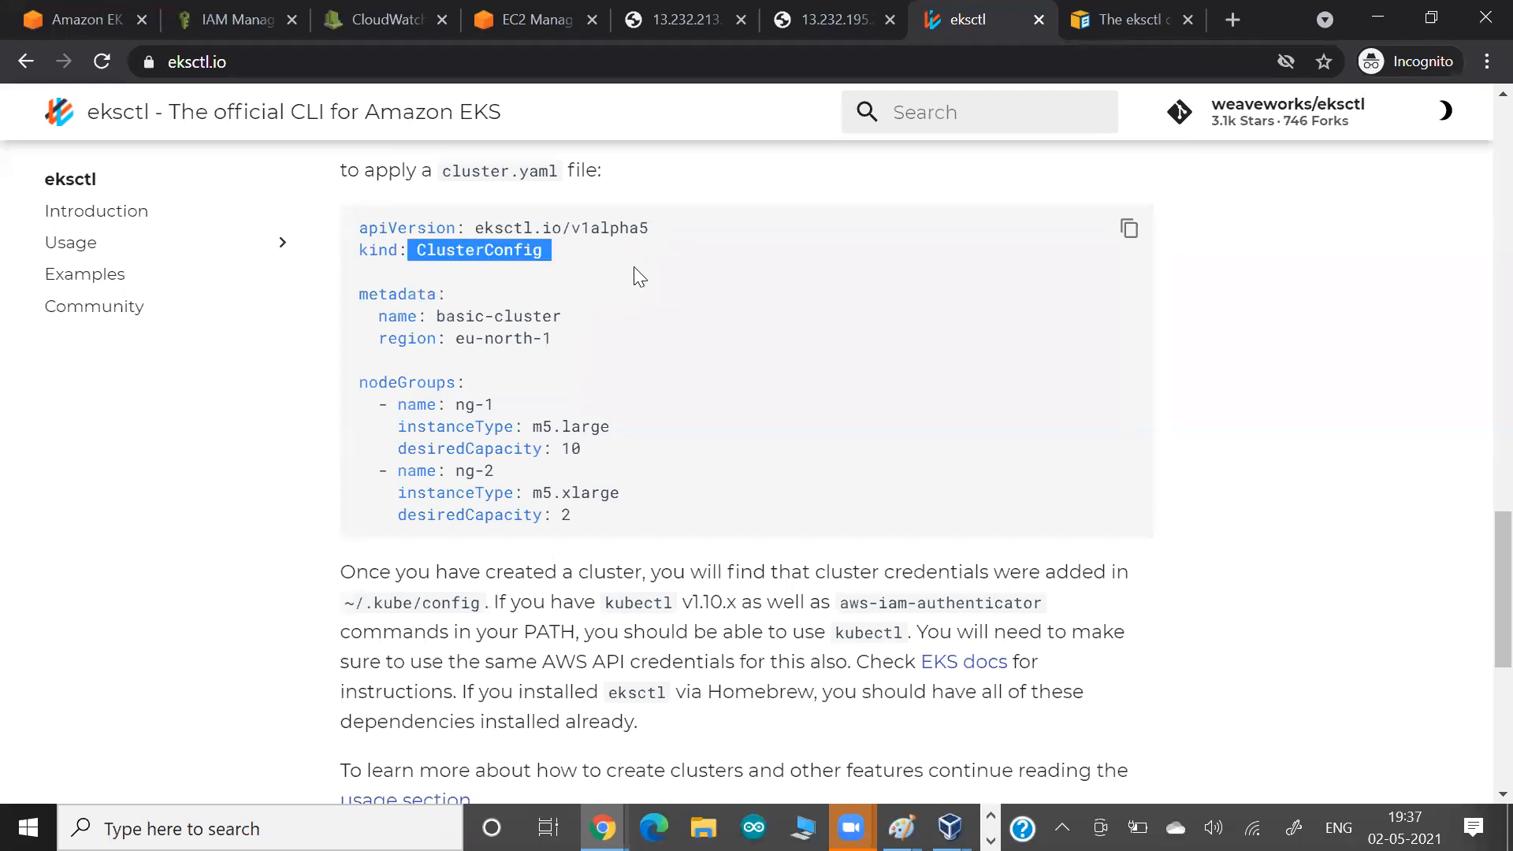
pyautogui.moveTo(466, 338); pyautogui.dragTo(610, 337)
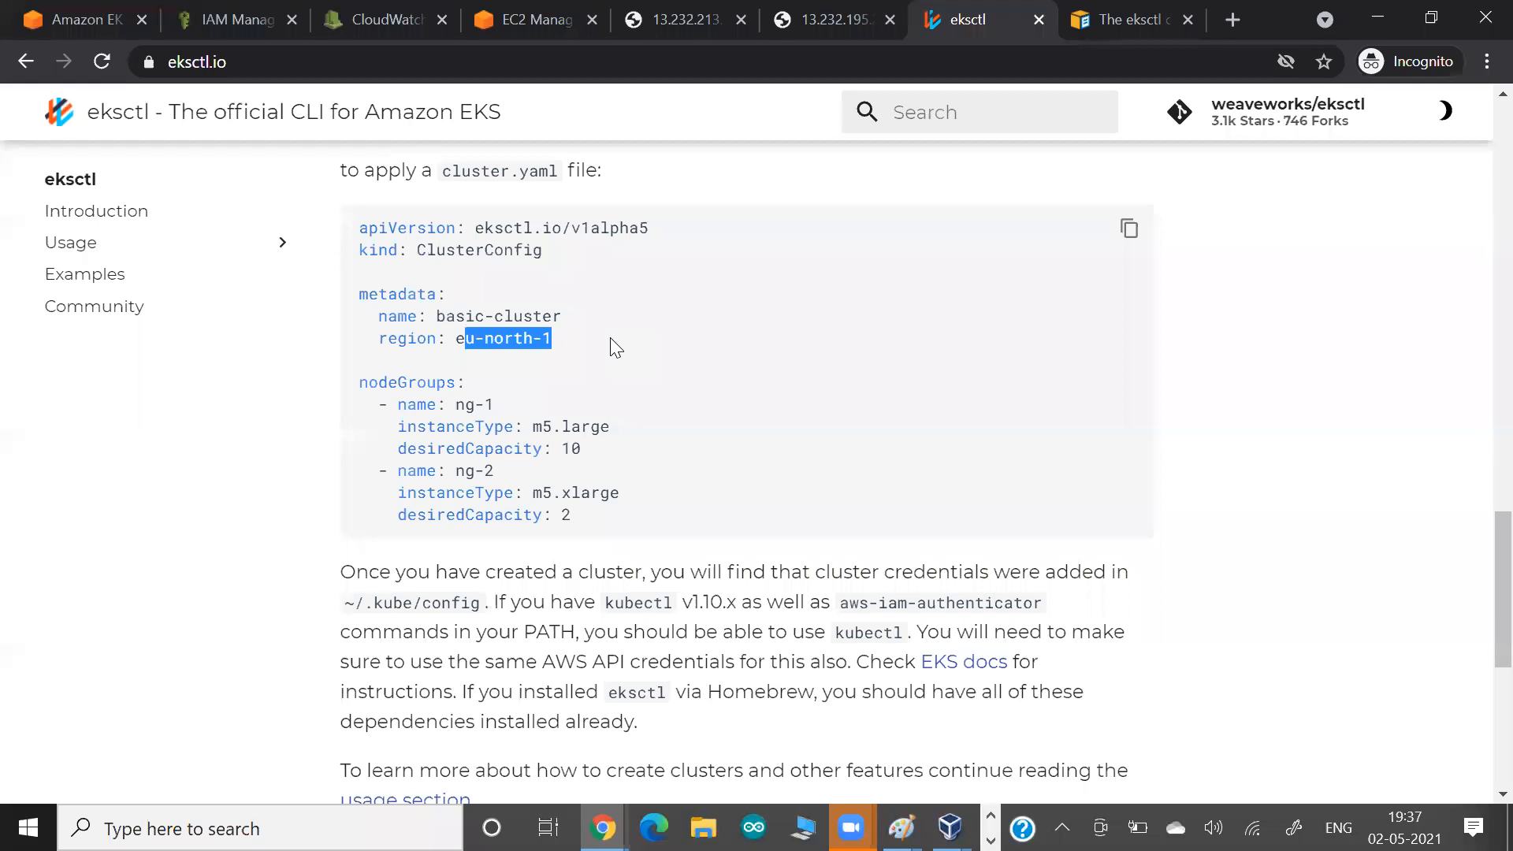
pyautogui.moveTo(438, 404); pyautogui.dragTo(636, 438)
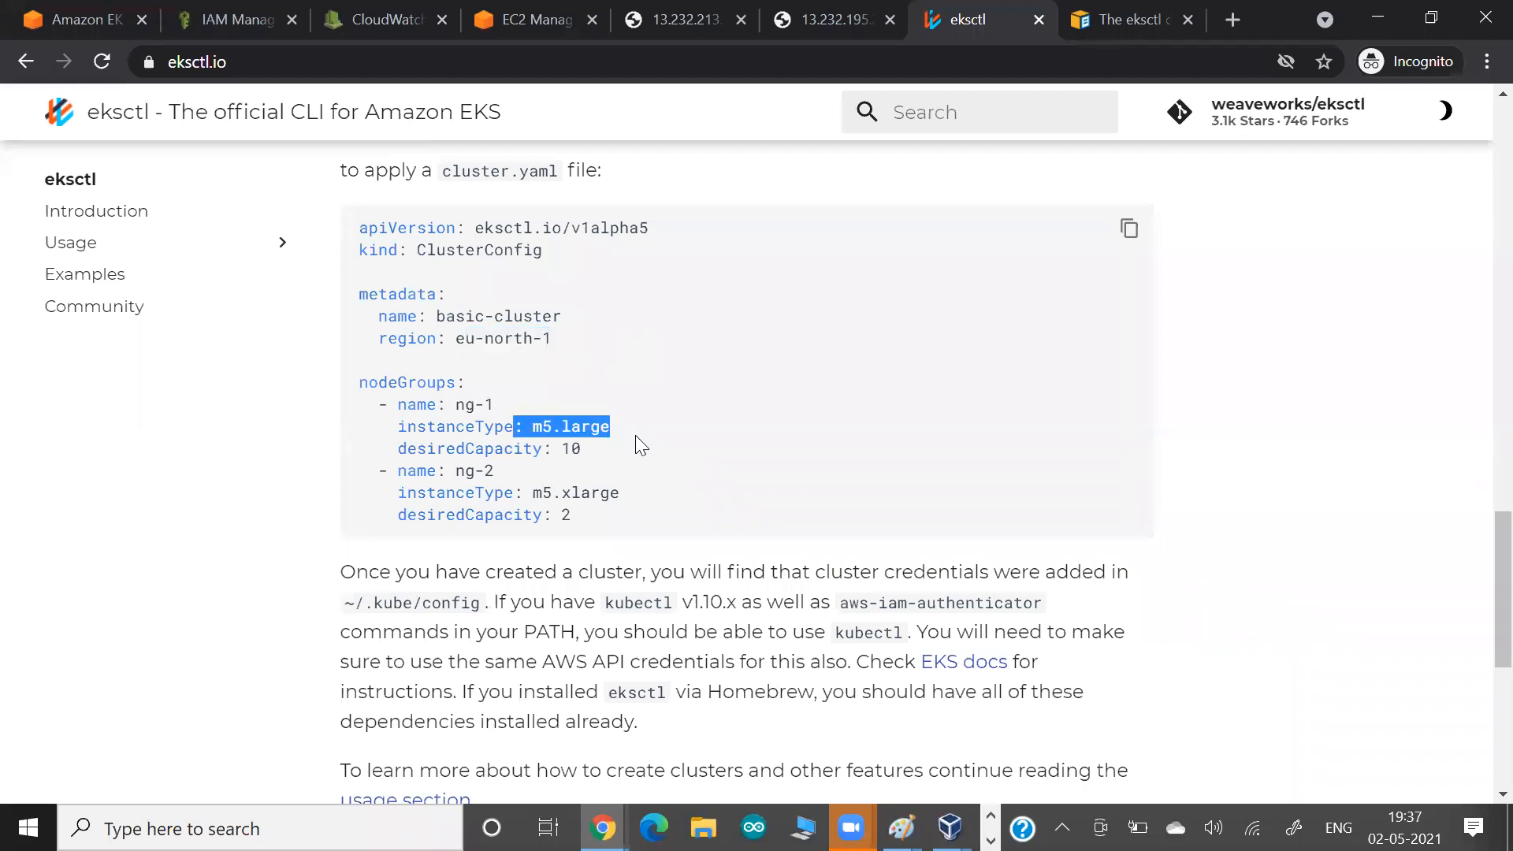
pyautogui.moveTo(446, 471); pyautogui.dragTo(629, 509)
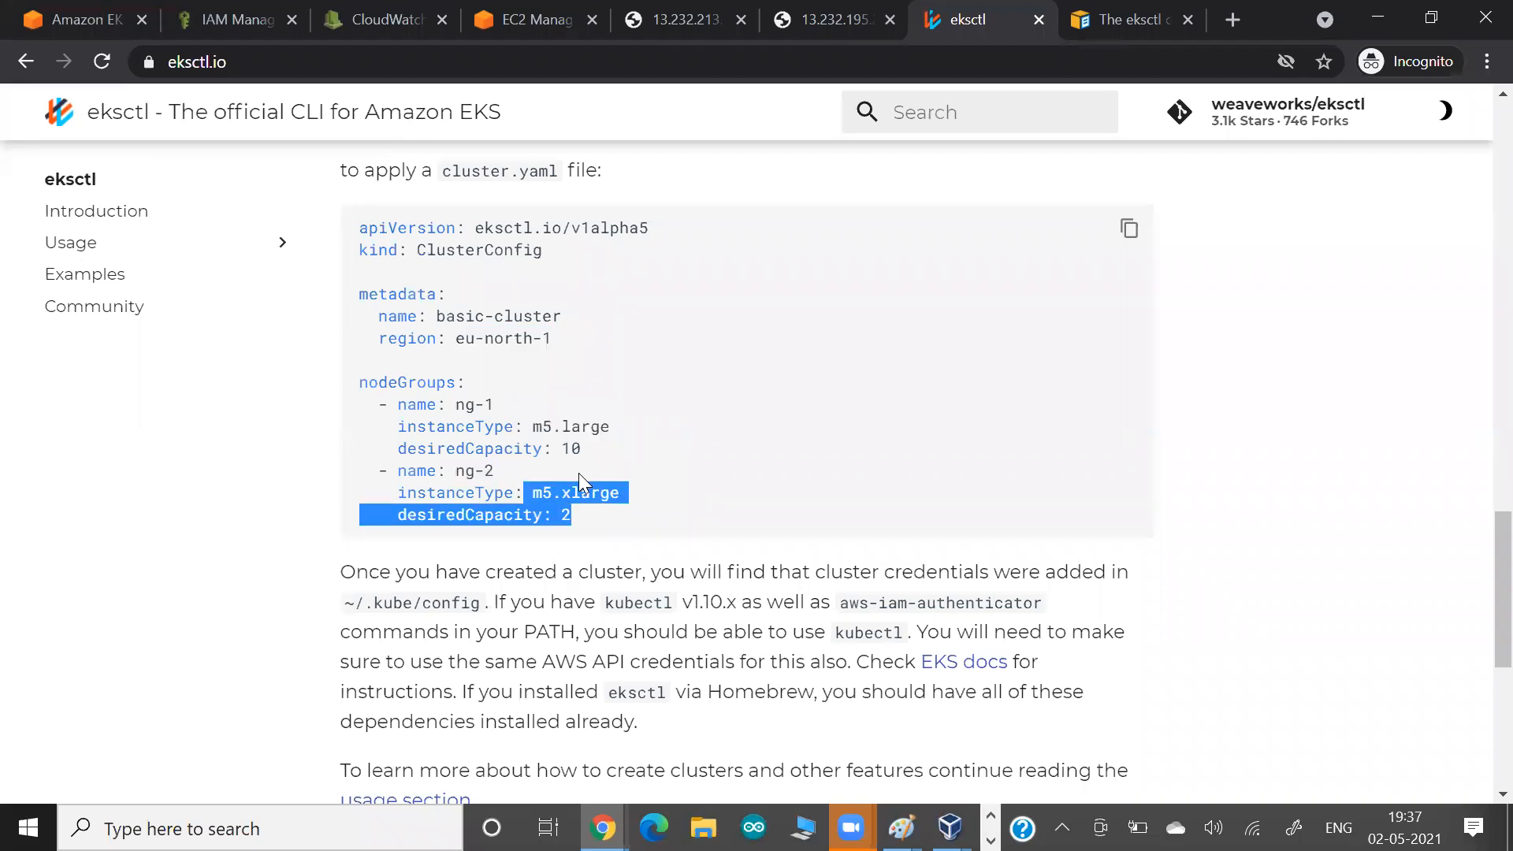
pyautogui.moveTo(562, 448); pyautogui.dragTo(629, 443)
pyautogui.moveTo(538, 415); pyautogui.dragTo(581, 427)
pyautogui.moveTo(542, 491); pyautogui.dragTo(565, 498)
pyautogui.click(575, 537)
pyautogui.moveTo(425, 274); pyautogui.dragTo(584, 426)
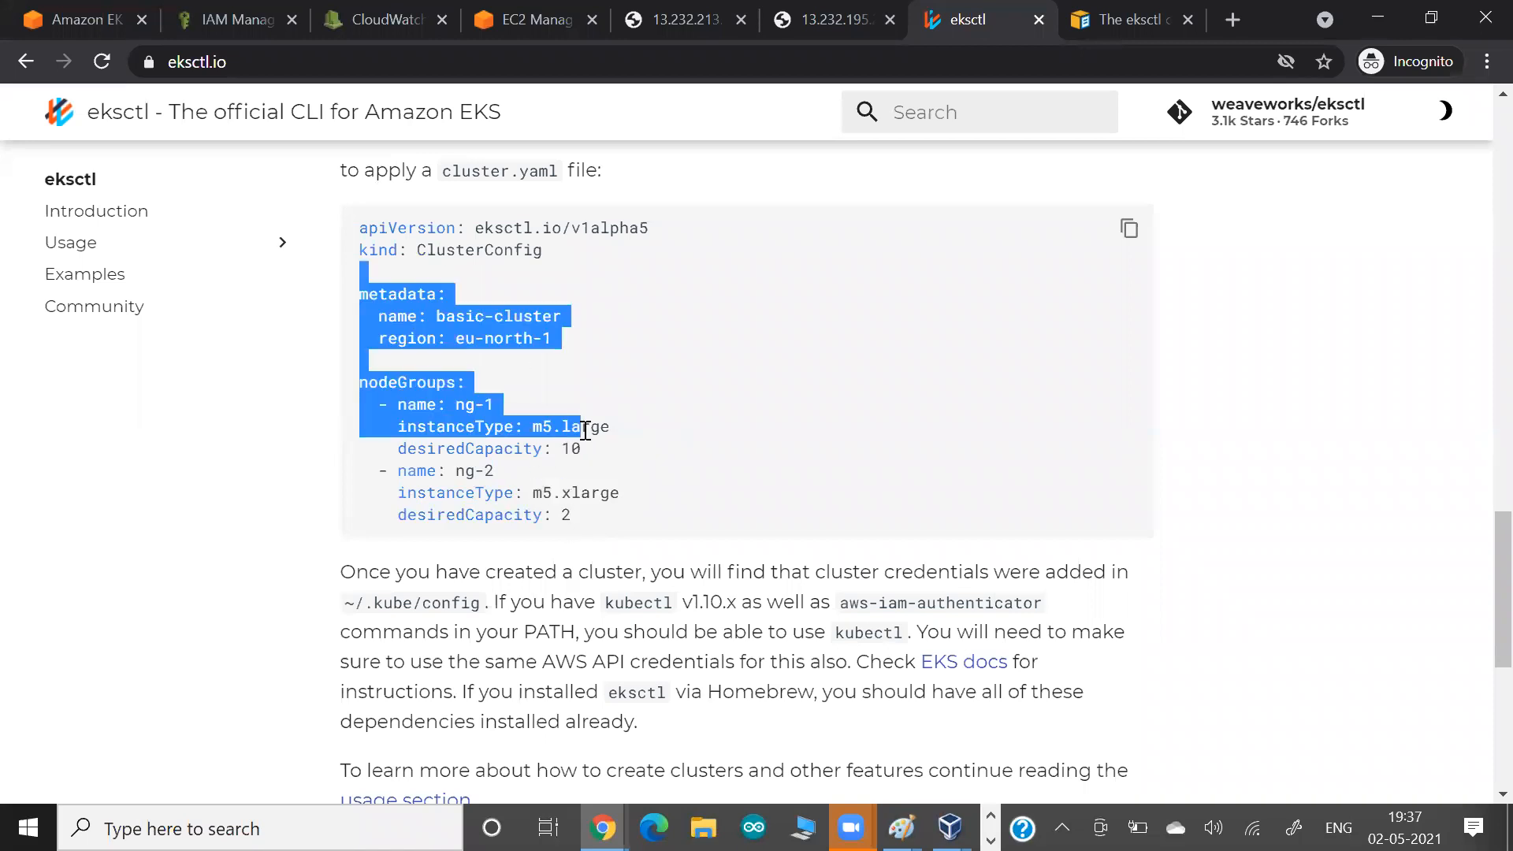
# Highlight the command "eksctl create cluster -f cluster.yaml" above the sample config file.
pyautogui.scroll(1, 585, 430)
pyautogui.scroll(5, 586, 430)
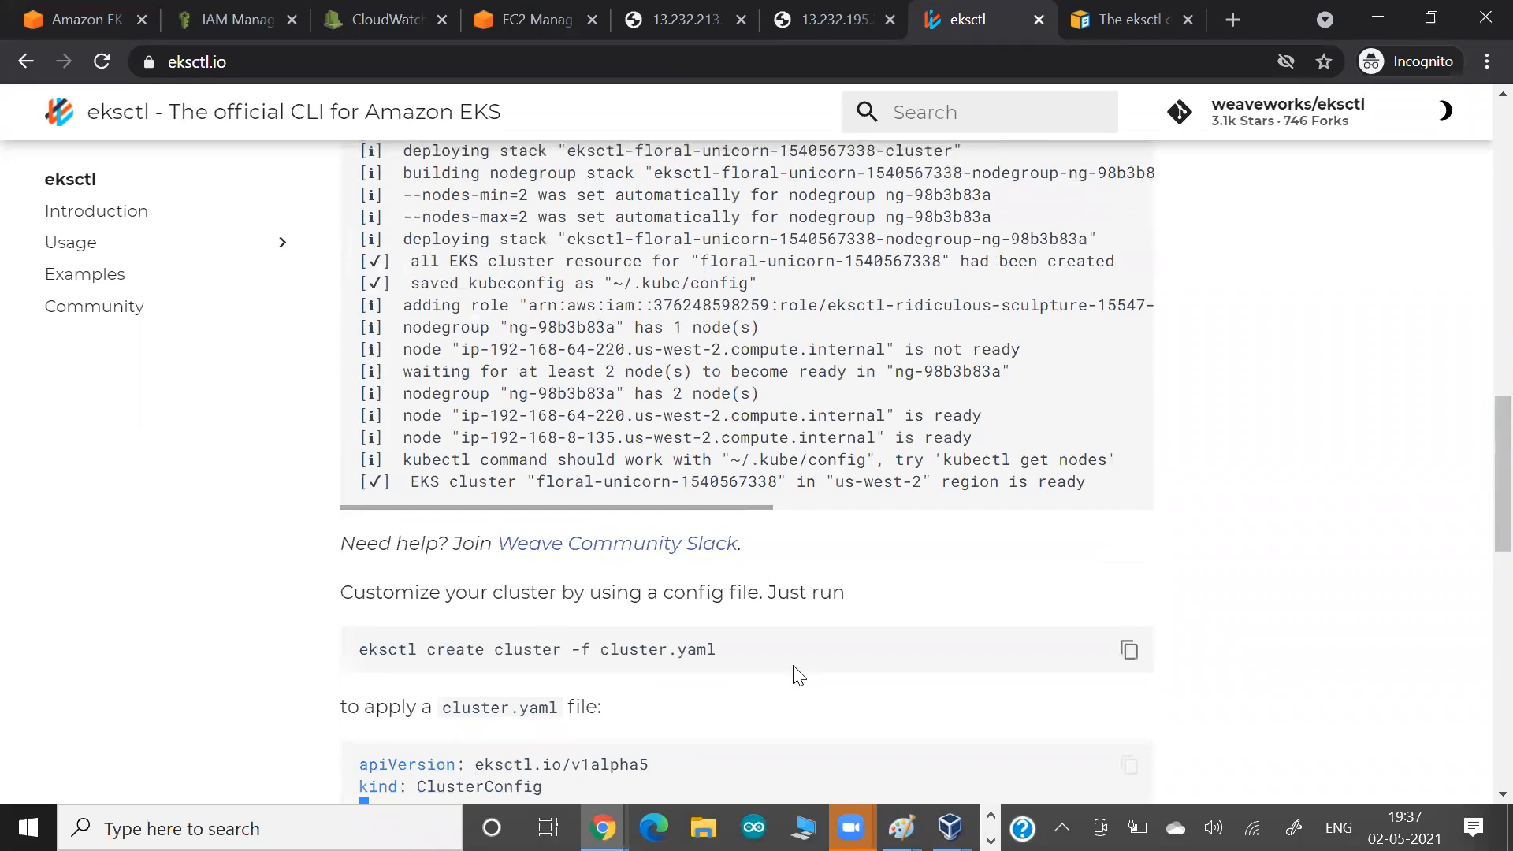
pyautogui.moveTo(368, 650); pyautogui.dragTo(716, 650)
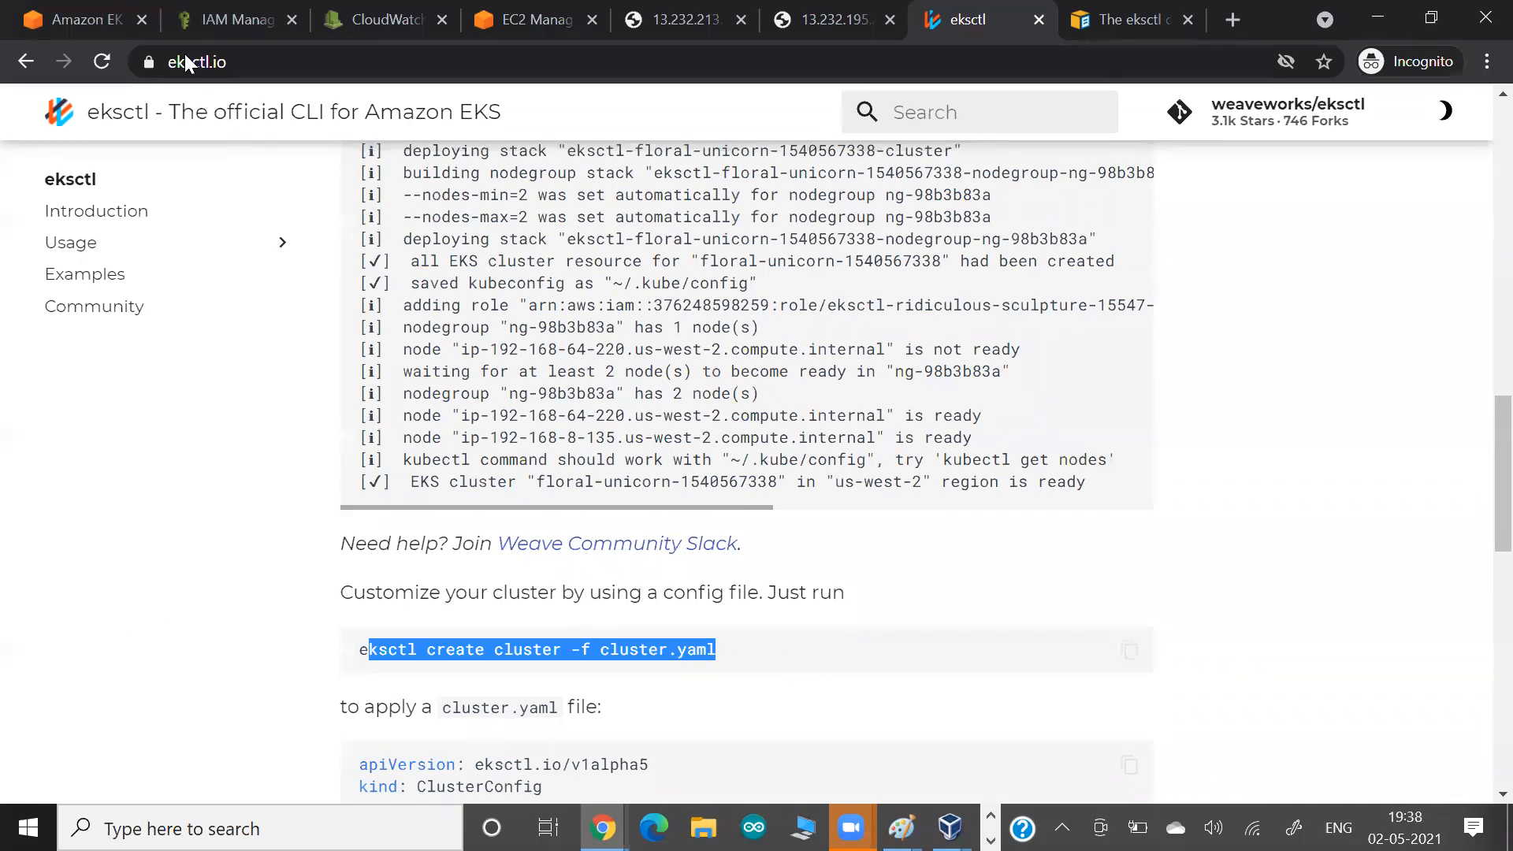
# Read the notes on cluster credentials, kubectl and usage below the sample config file, and return to the start of the page.
pyautogui.scroll(-6, 278, 462)
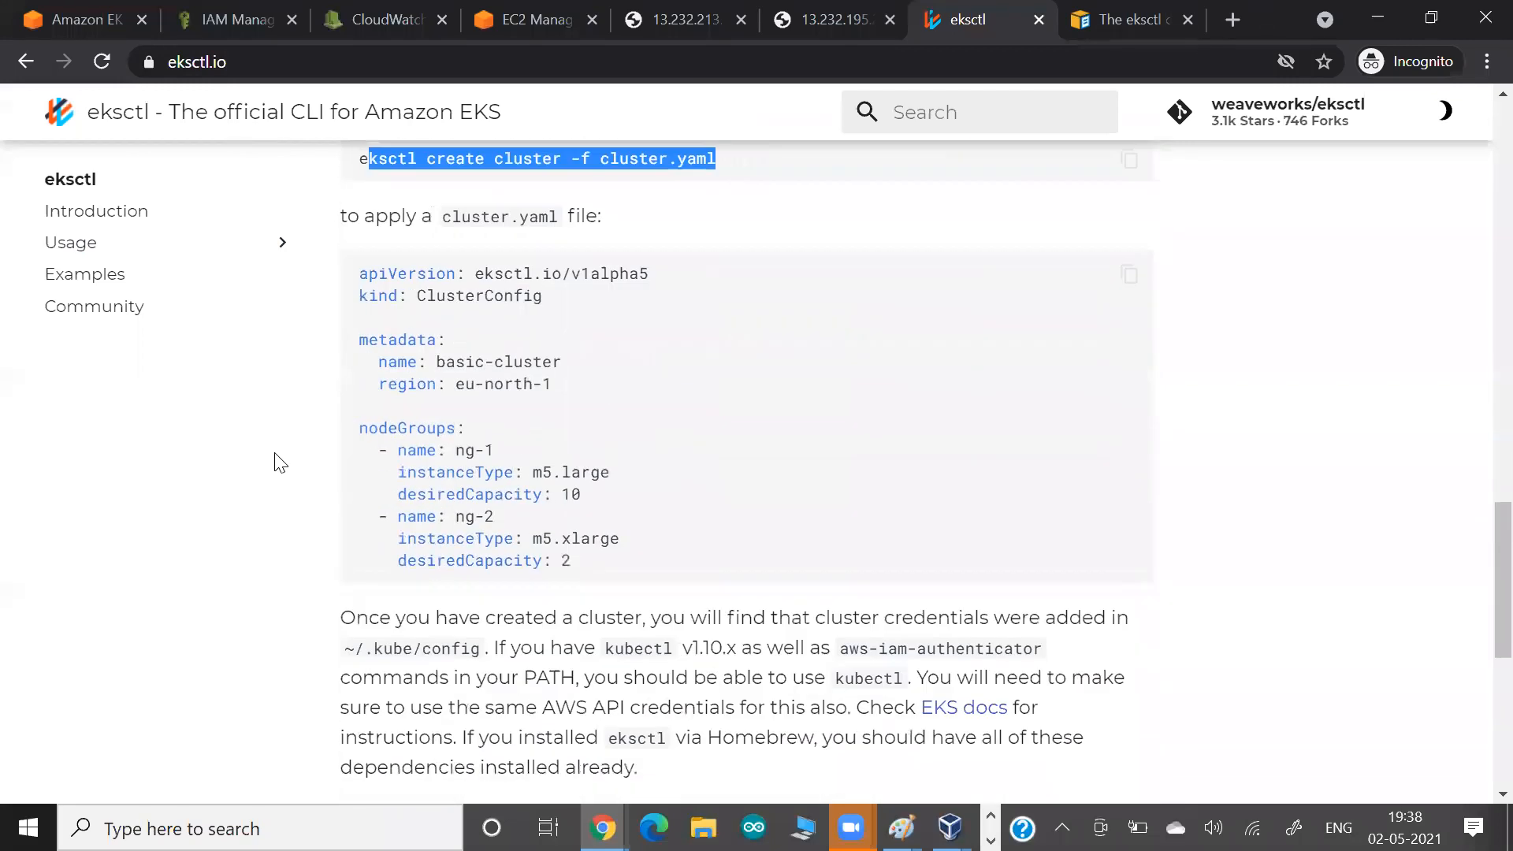
pyautogui.scroll(-3, 277, 462)
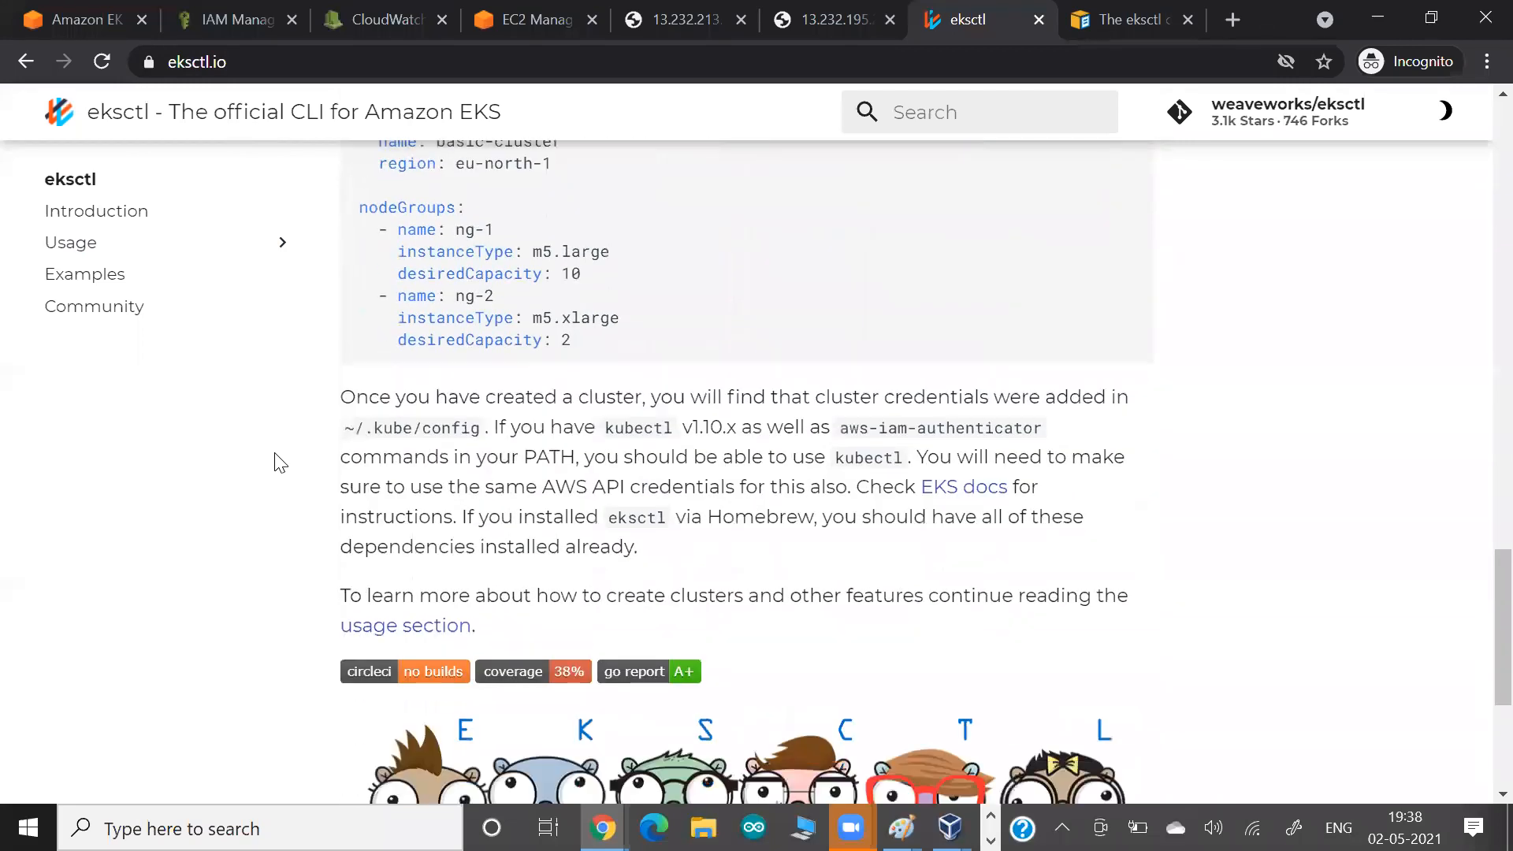
pyautogui.scroll(-2, 619, 477)
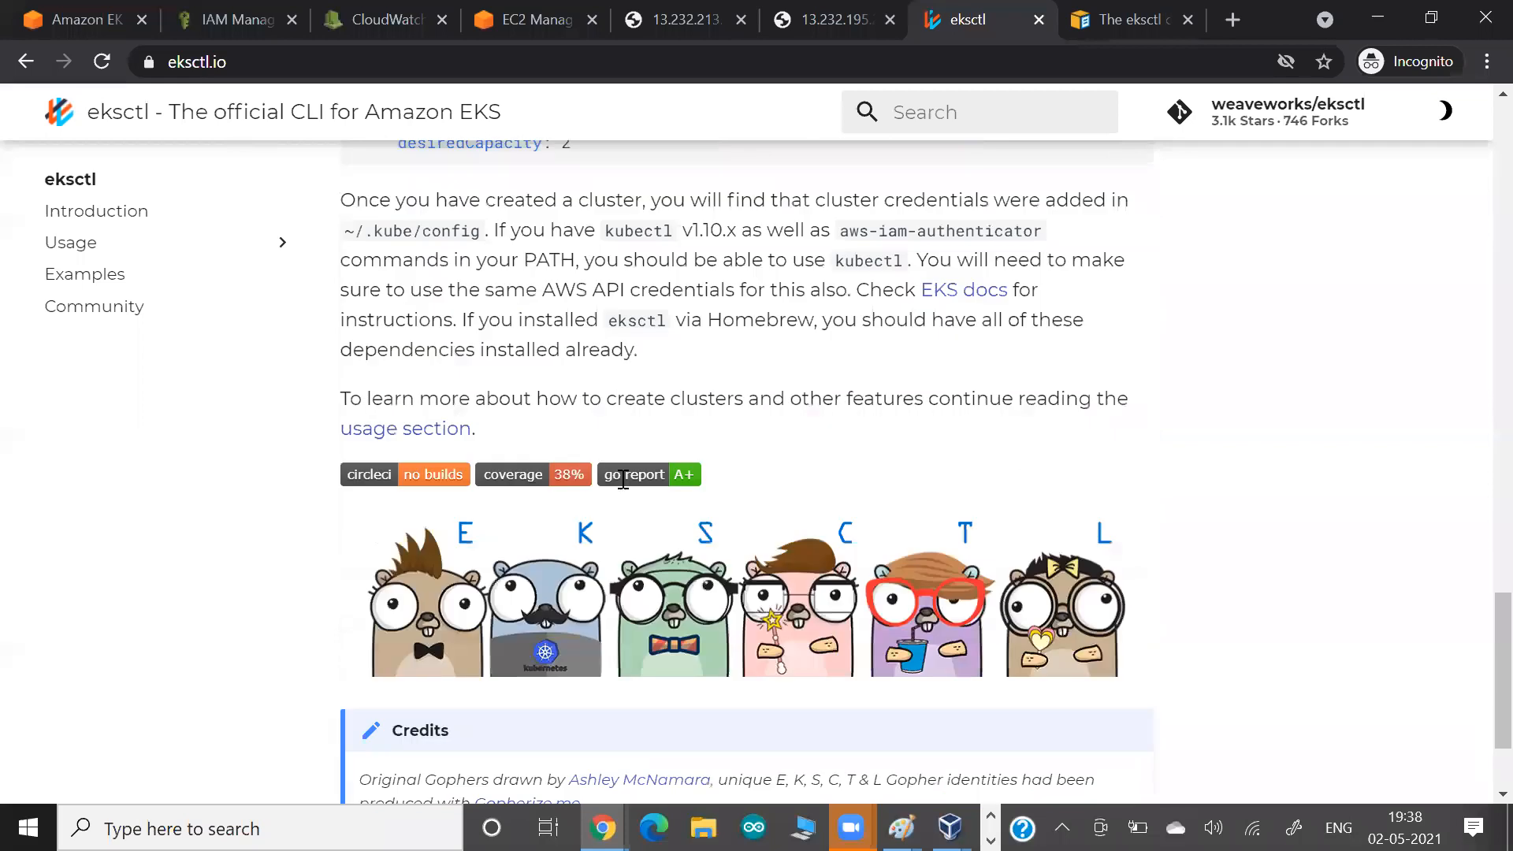
pyautogui.scroll(-1, 742, 366)
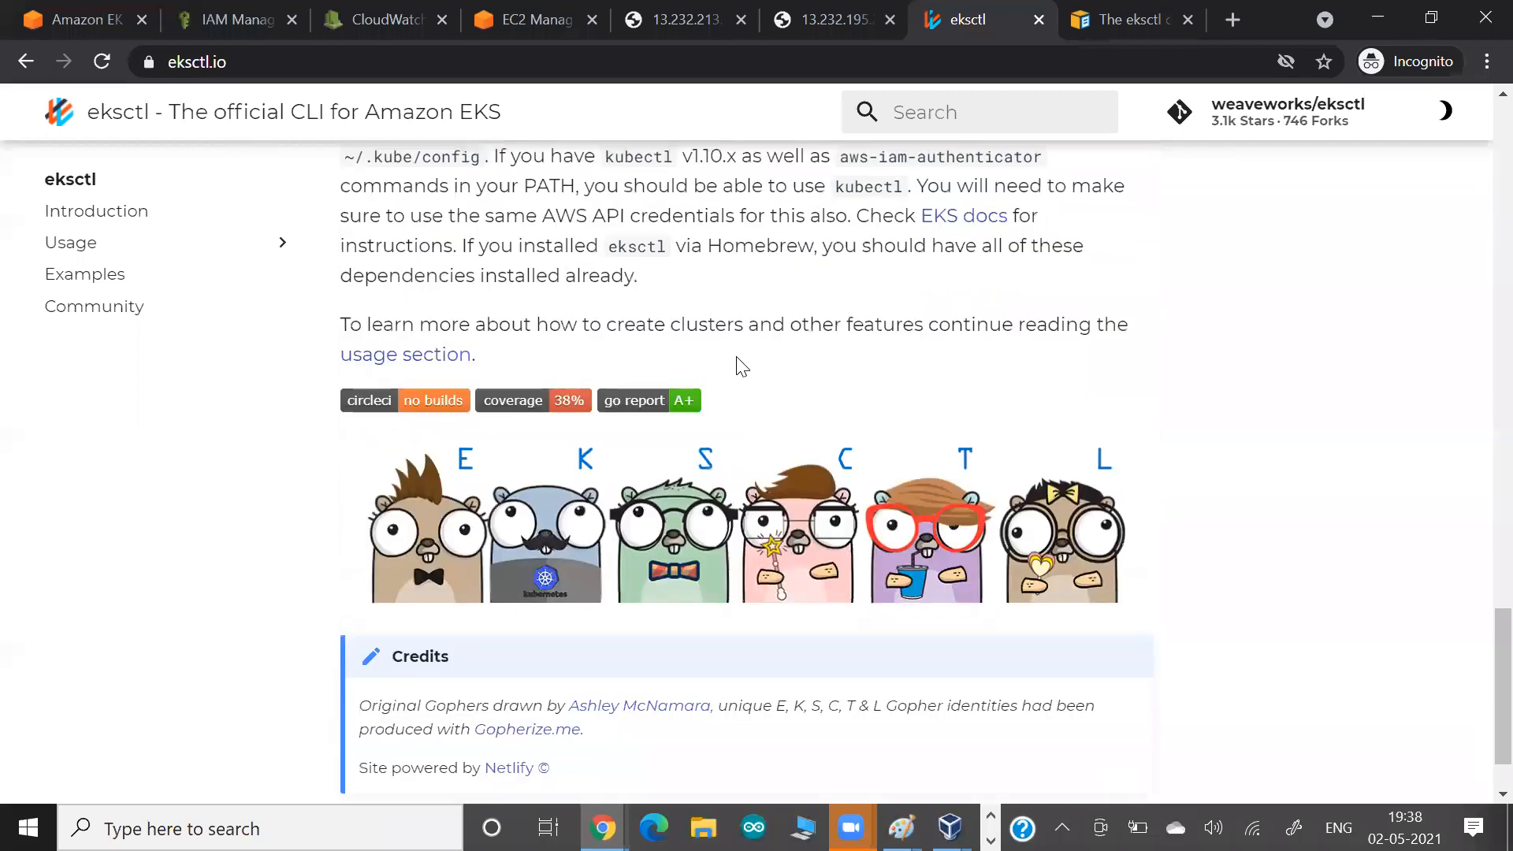
pyautogui.scroll(-1, 742, 366)
pyautogui.scroll(1, 412, 418)
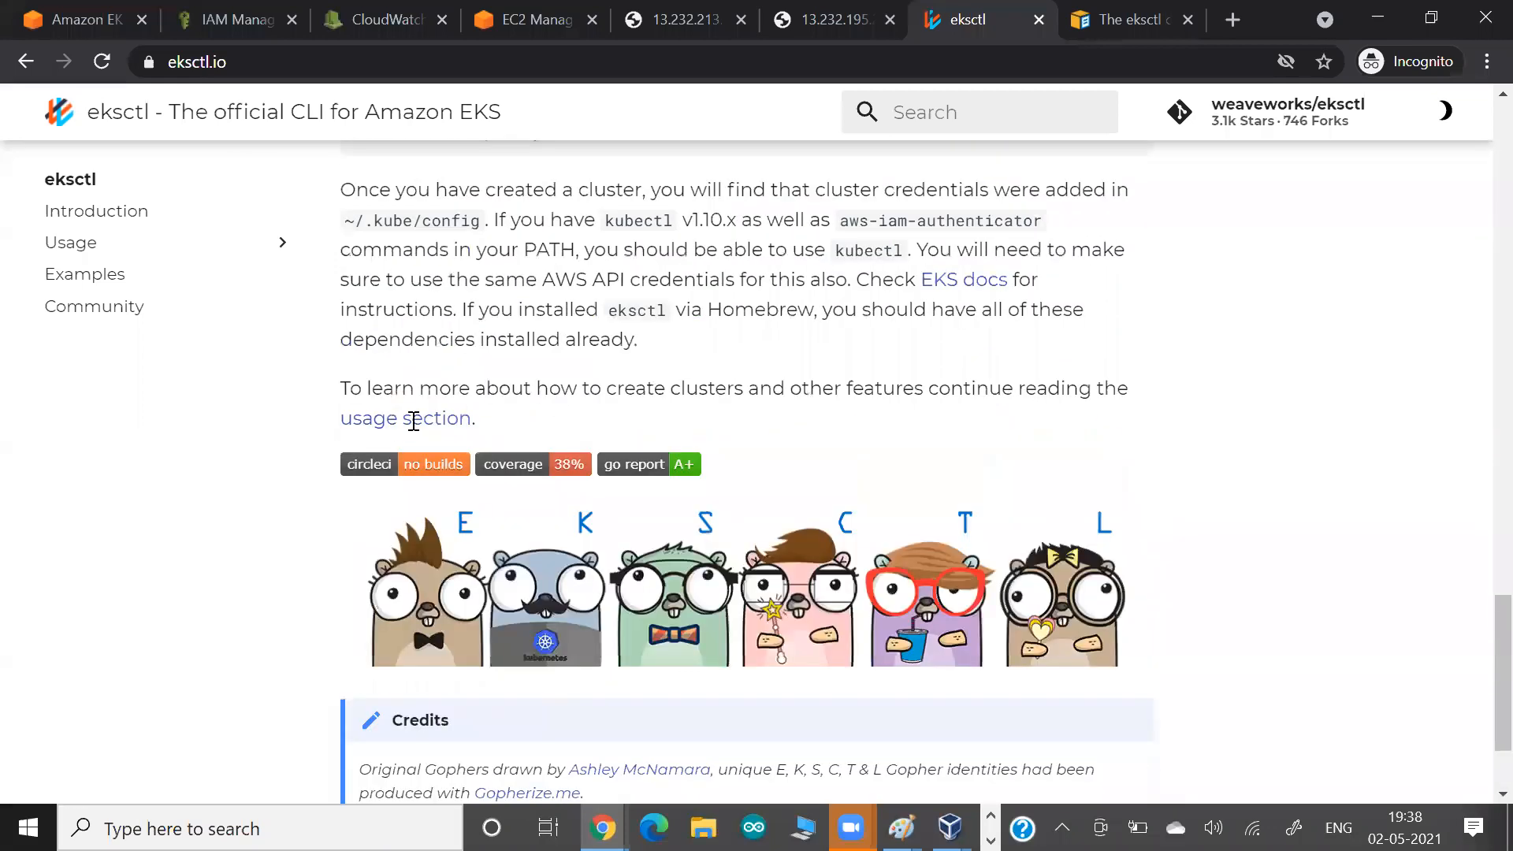
pyautogui.scroll(1, 481, 393)
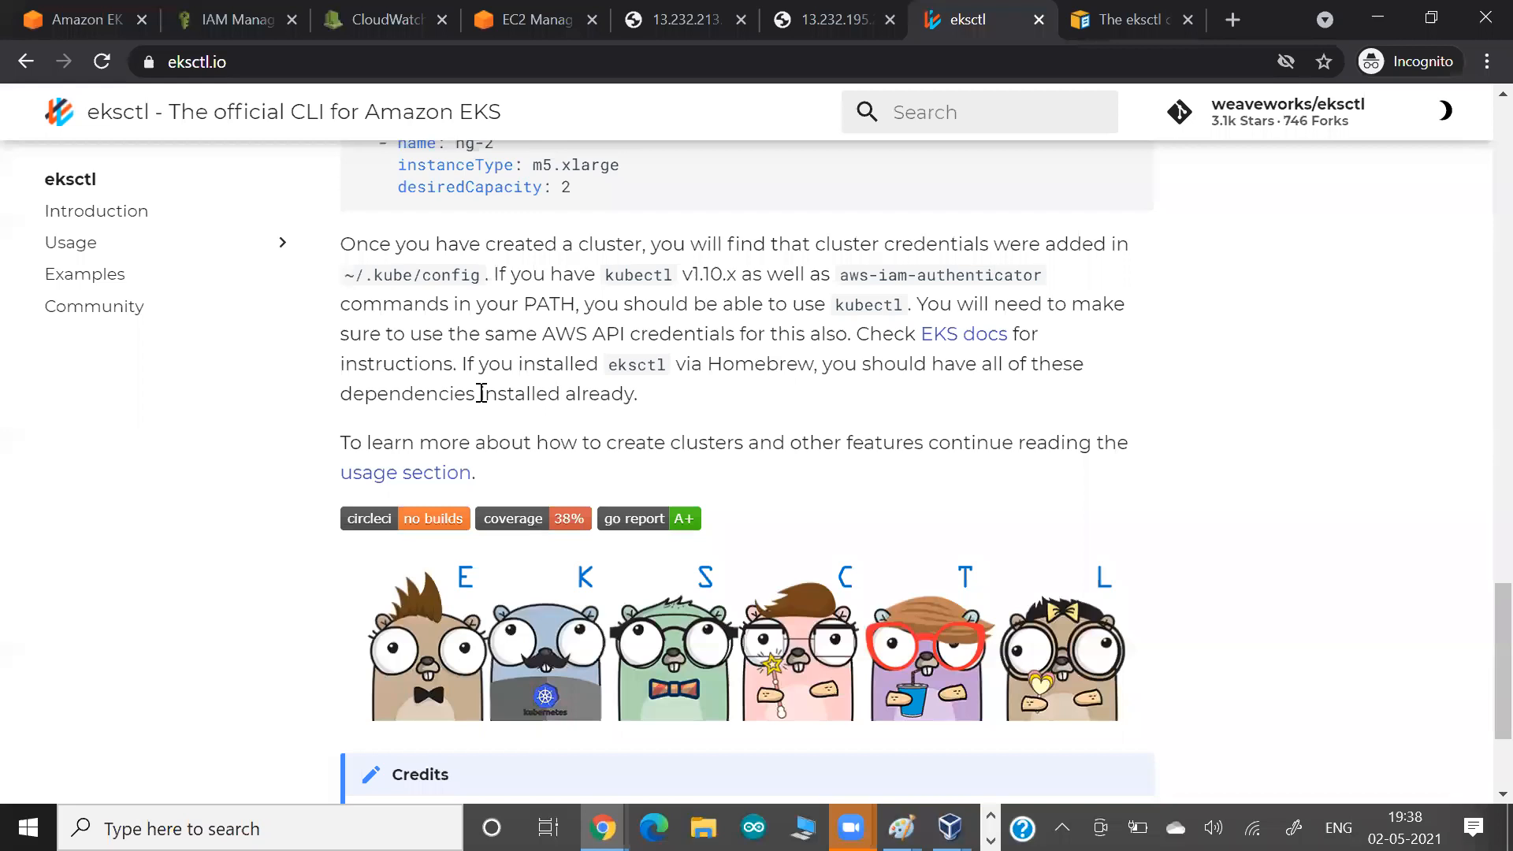
pyautogui.scroll(1, 482, 393)
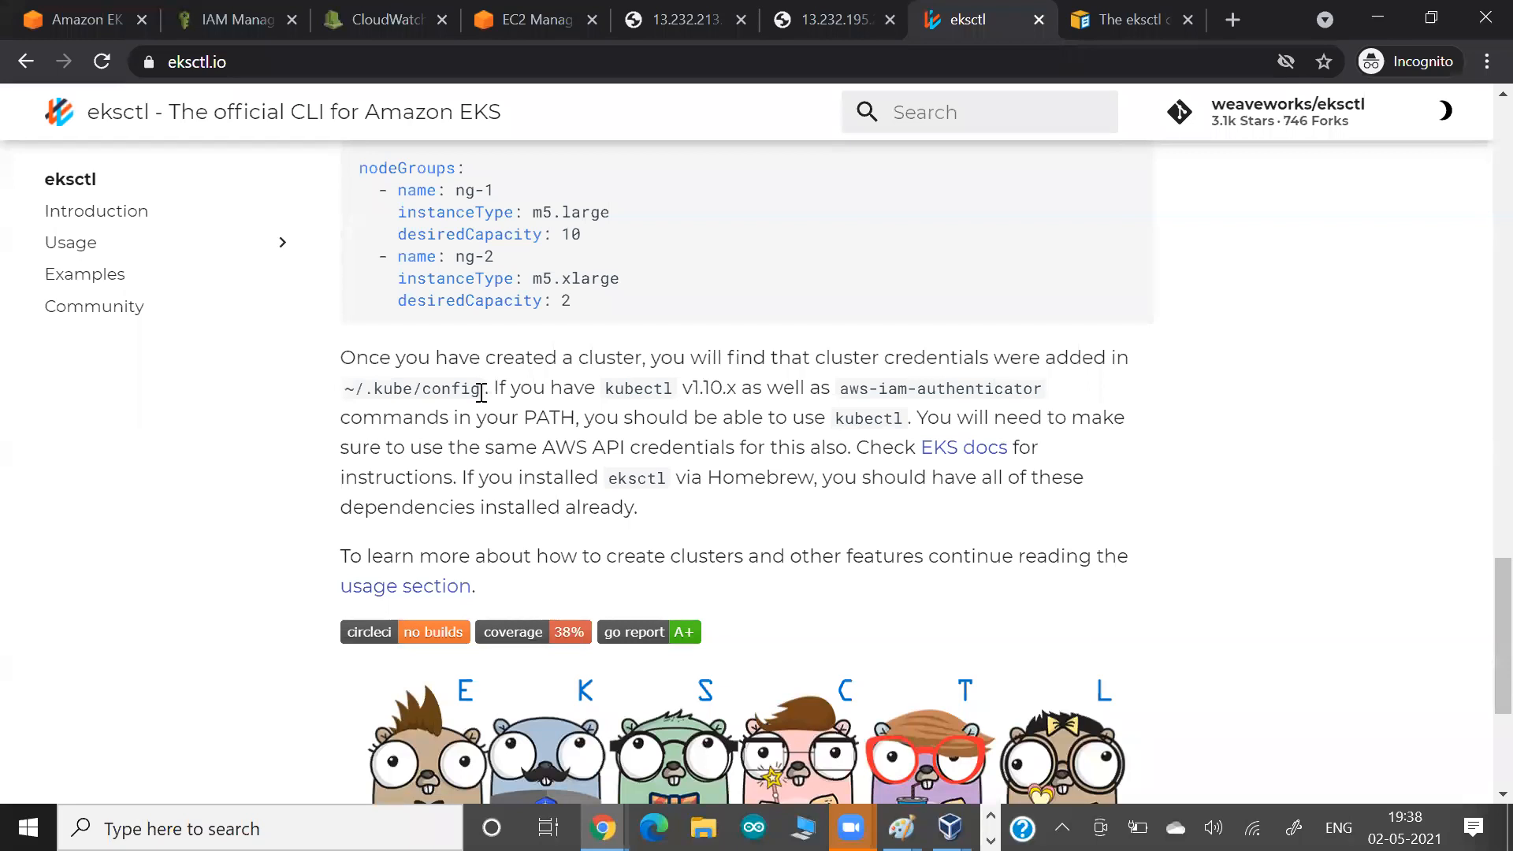
pyautogui.scroll(8, 481, 392)
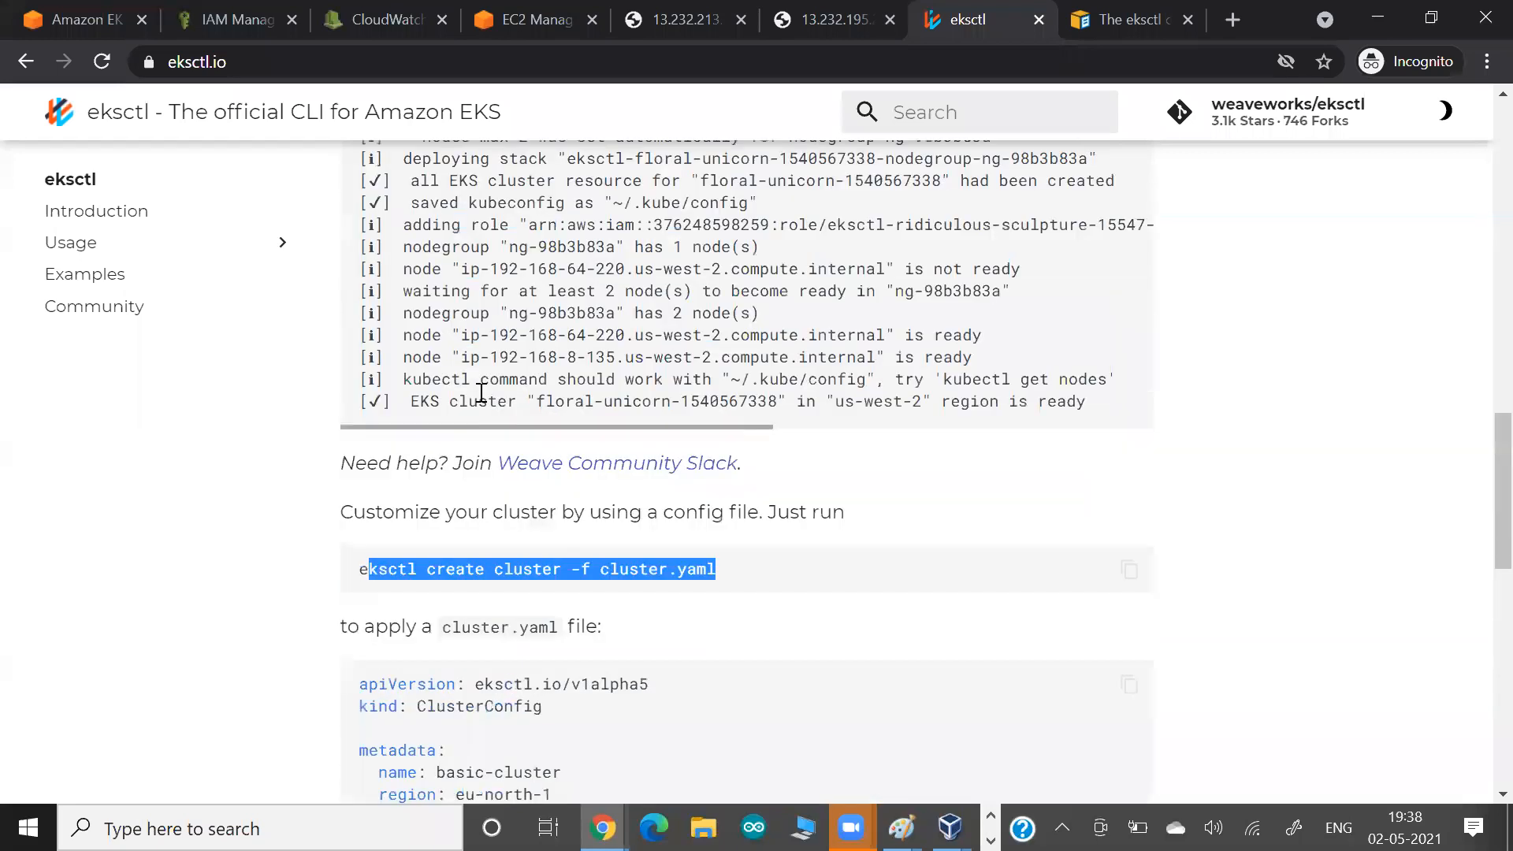
pyautogui.scroll(10, 481, 392)
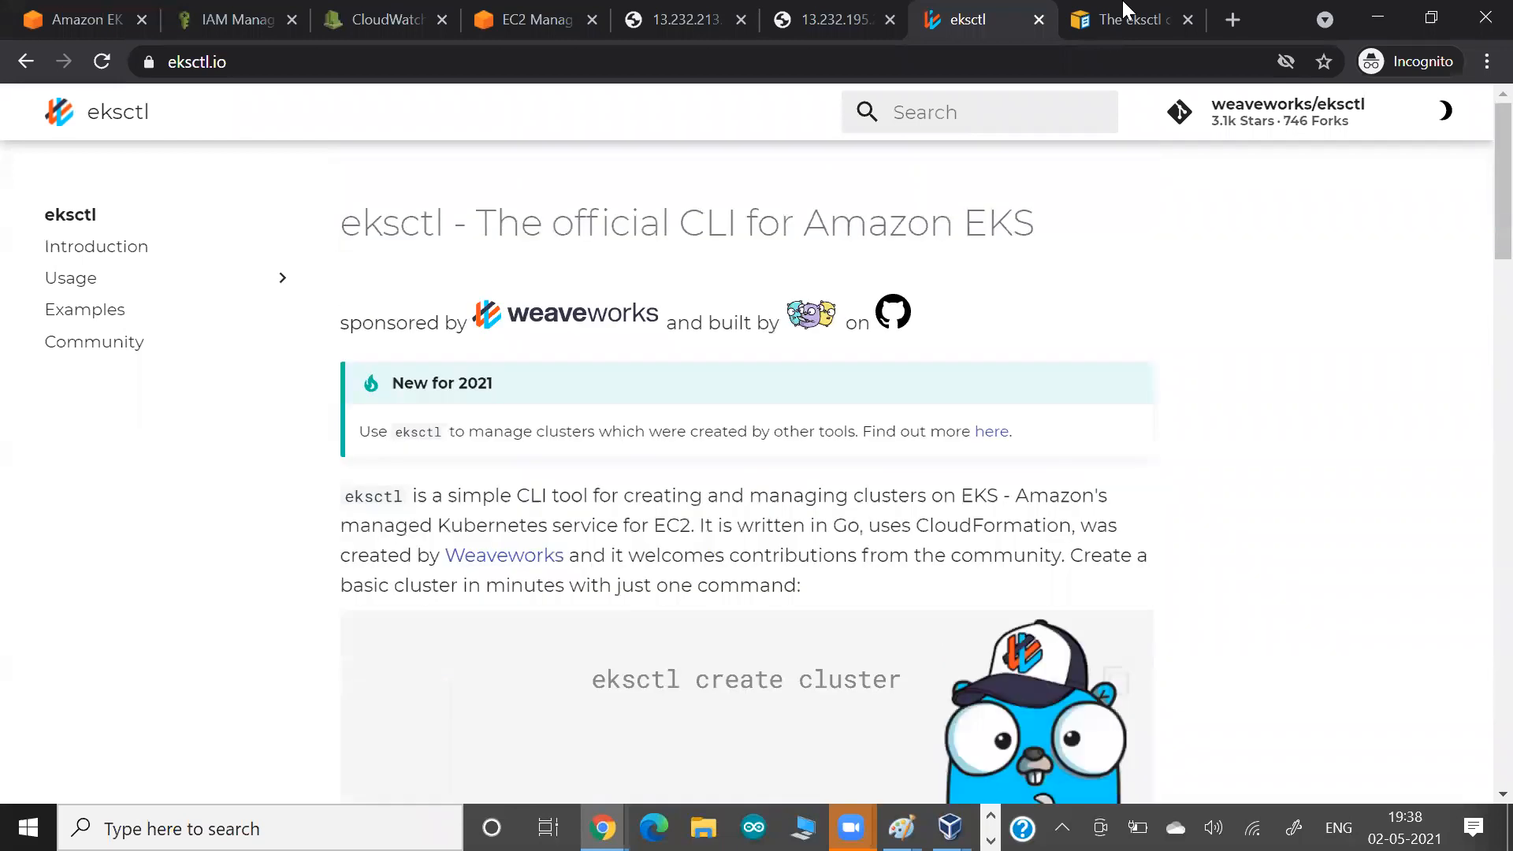
# Review the eksctl installation instructions and introduction in the AWS user guide, and return to the Amazon EKS console page.
pyautogui.click(1130, 16)
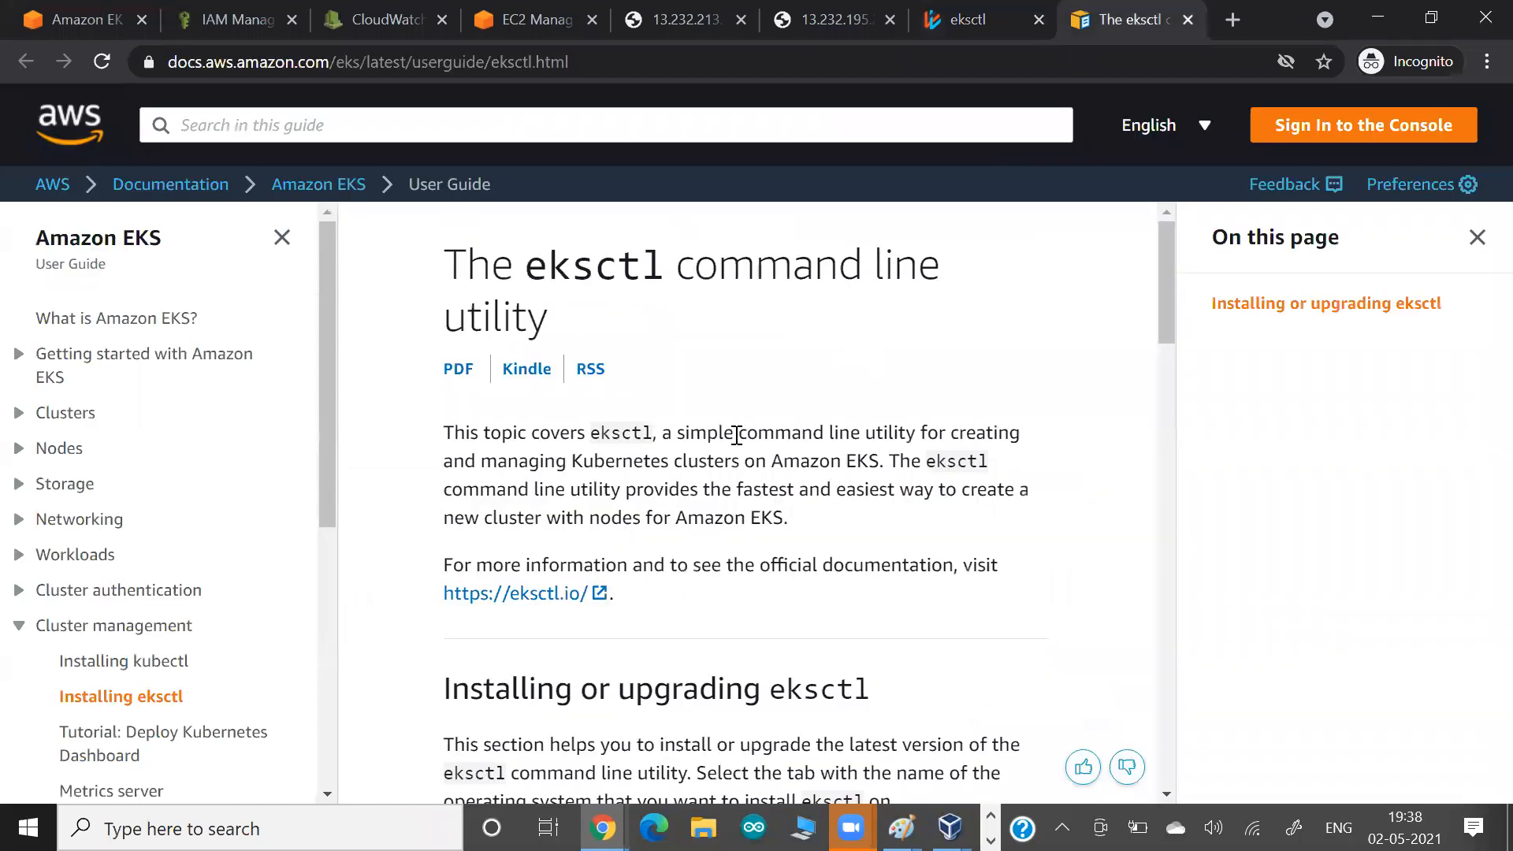
pyautogui.scroll(-5, 736, 435)
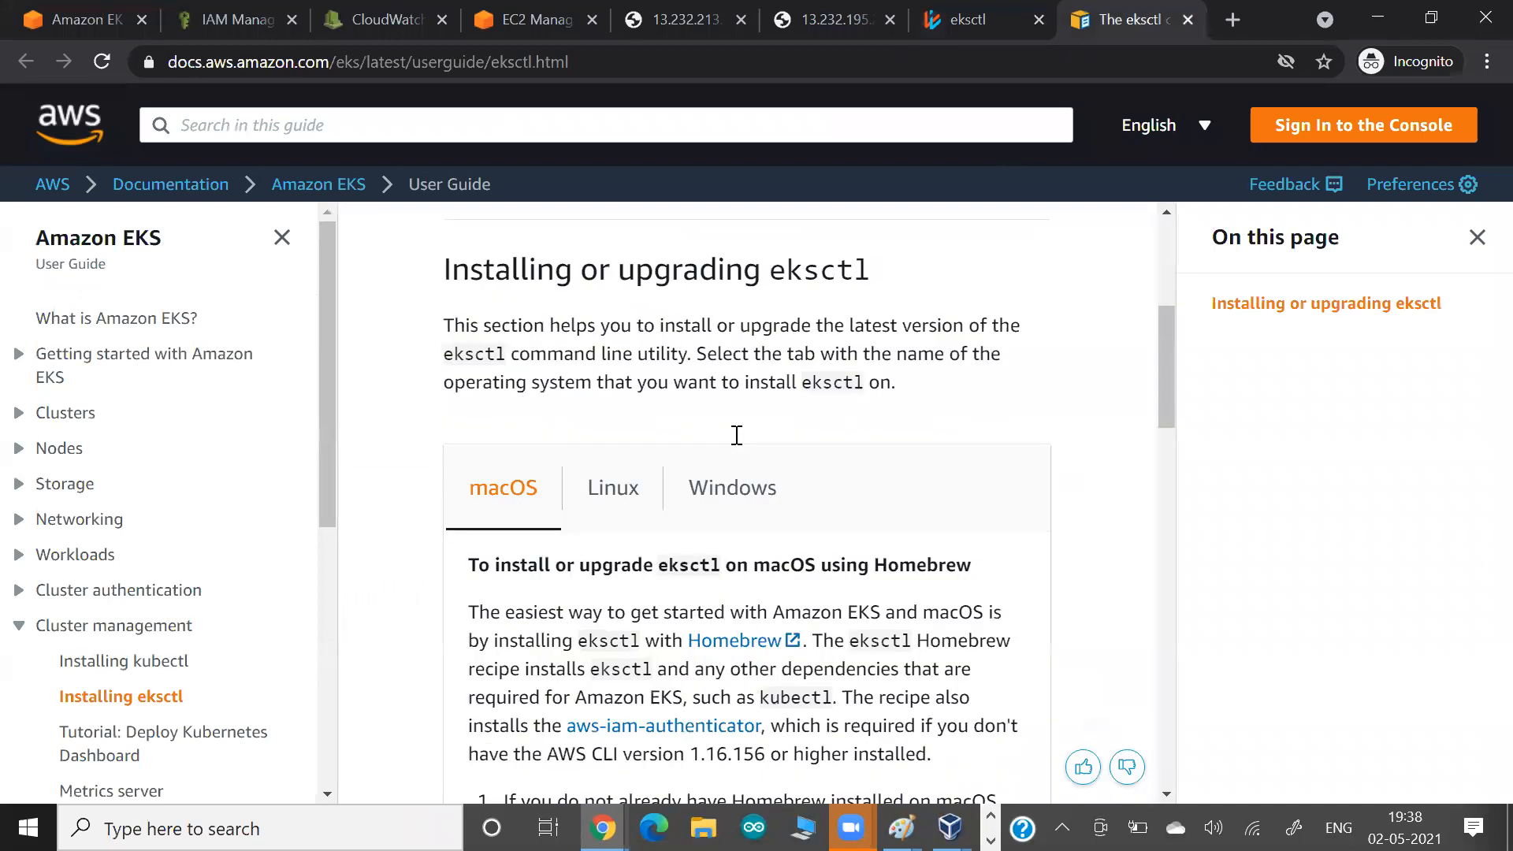
pyautogui.scroll(-1, 736, 435)
pyautogui.scroll(-10, 736, 441)
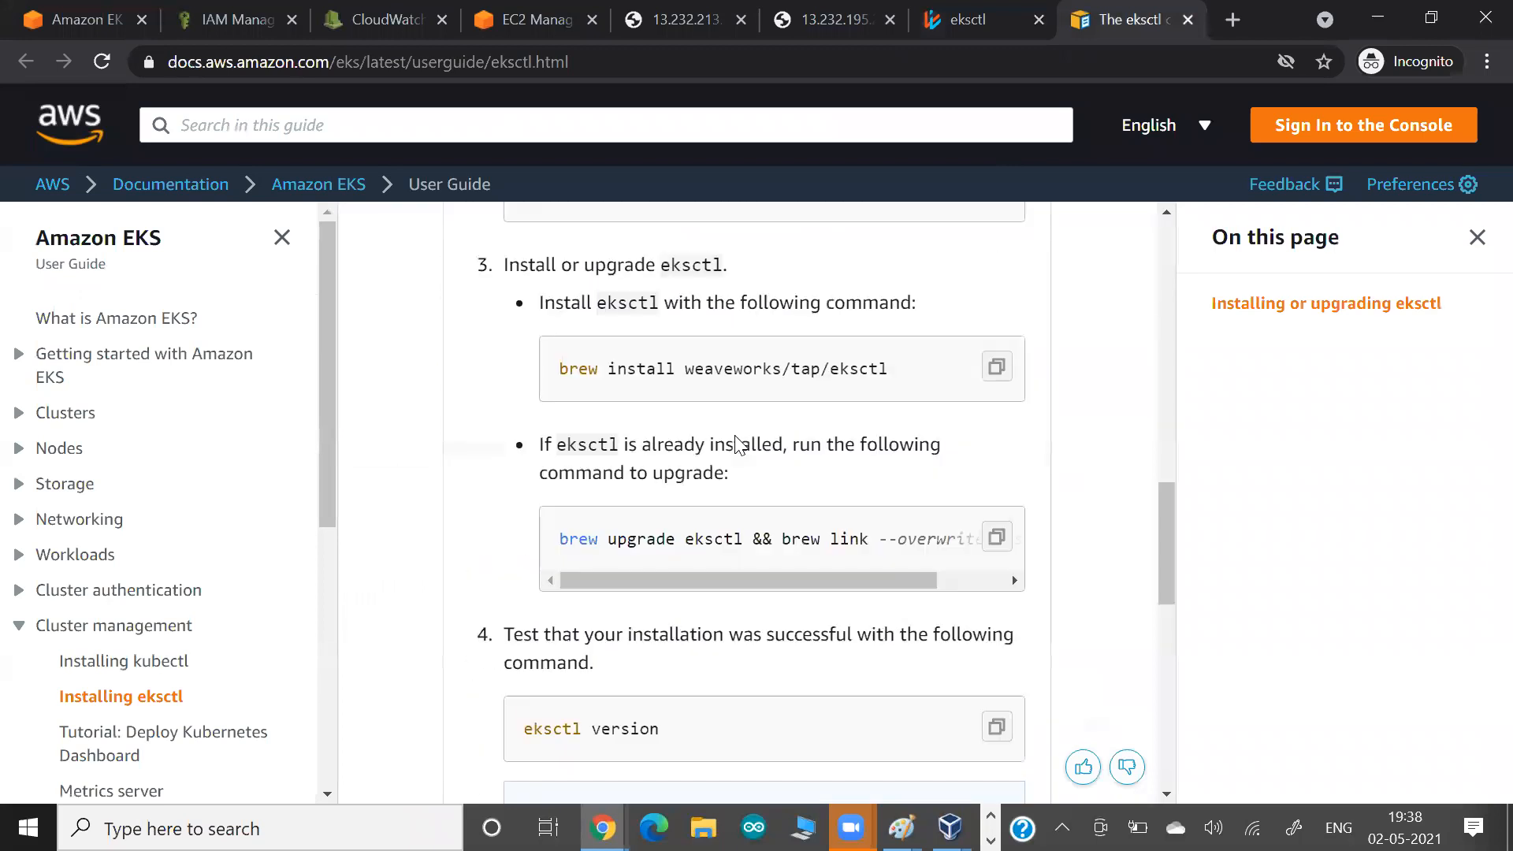
pyautogui.scroll(-4, 736, 443)
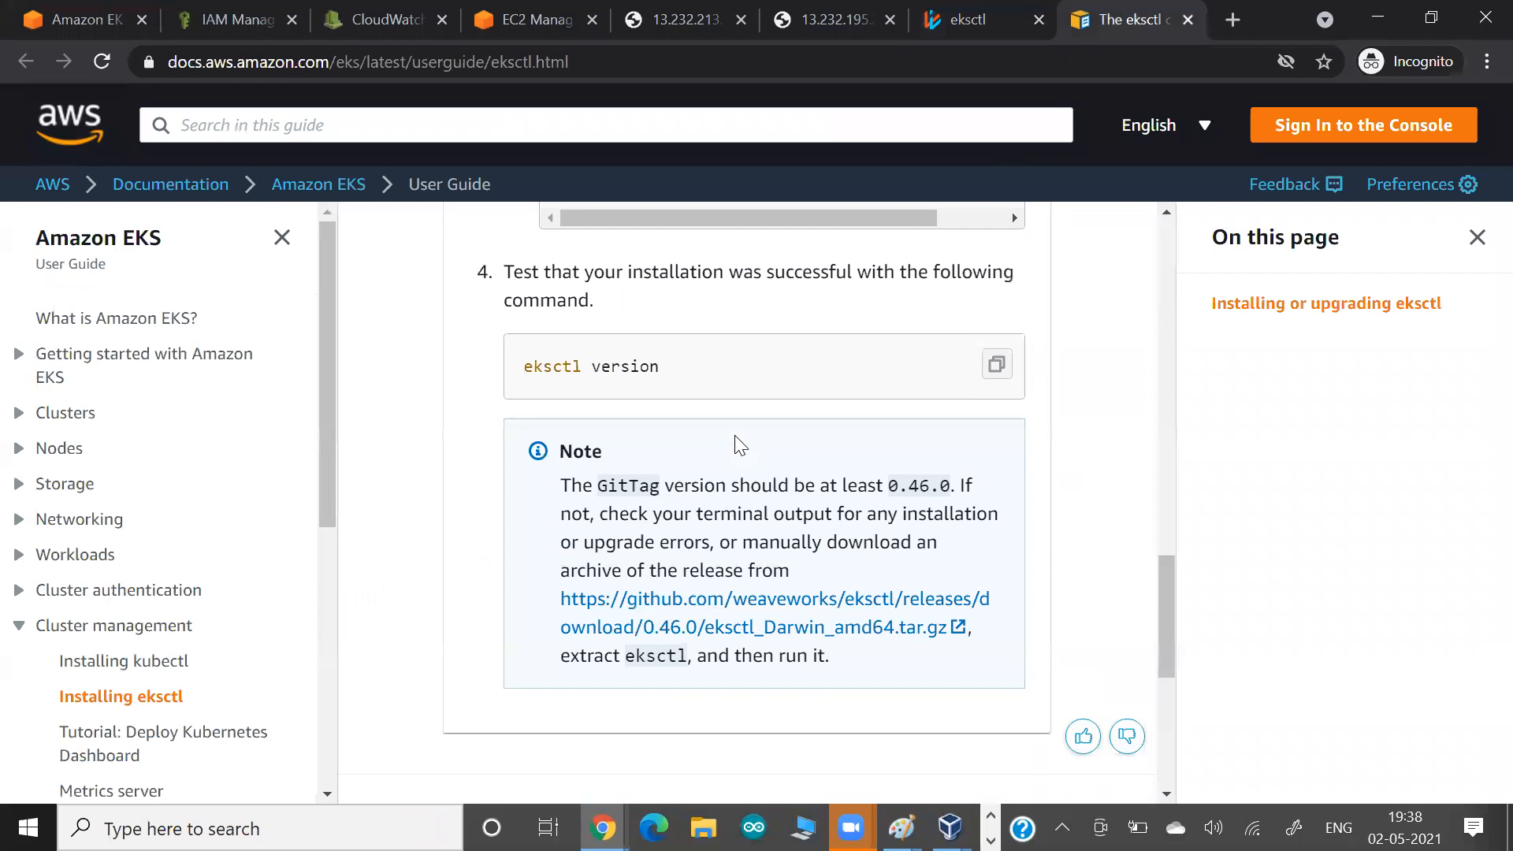
pyautogui.scroll(-5, 739, 445)
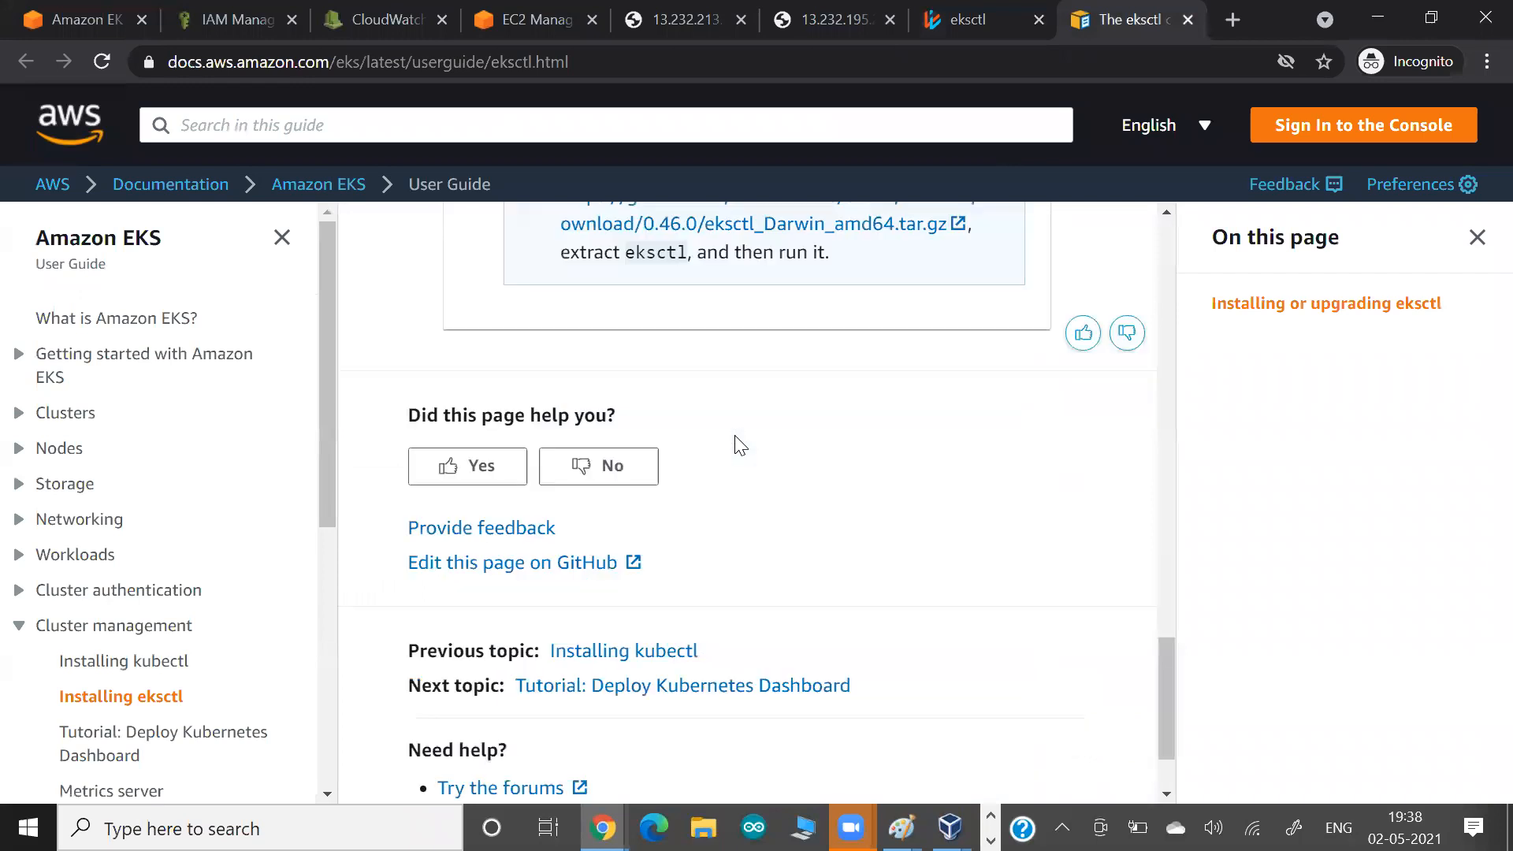
pyautogui.scroll(7, 502, 248)
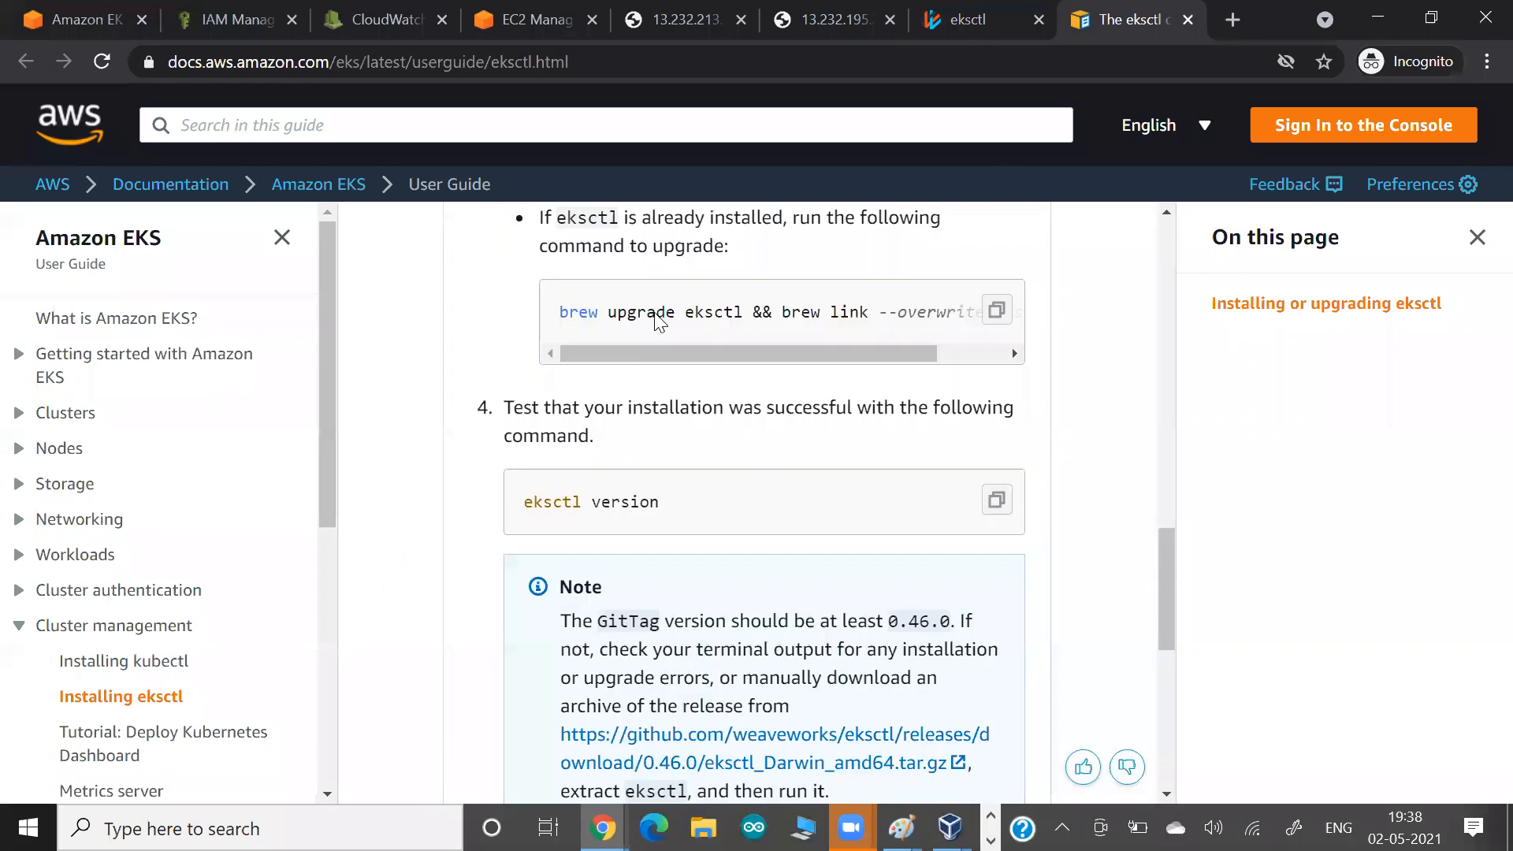
pyautogui.scroll(14, 659, 365)
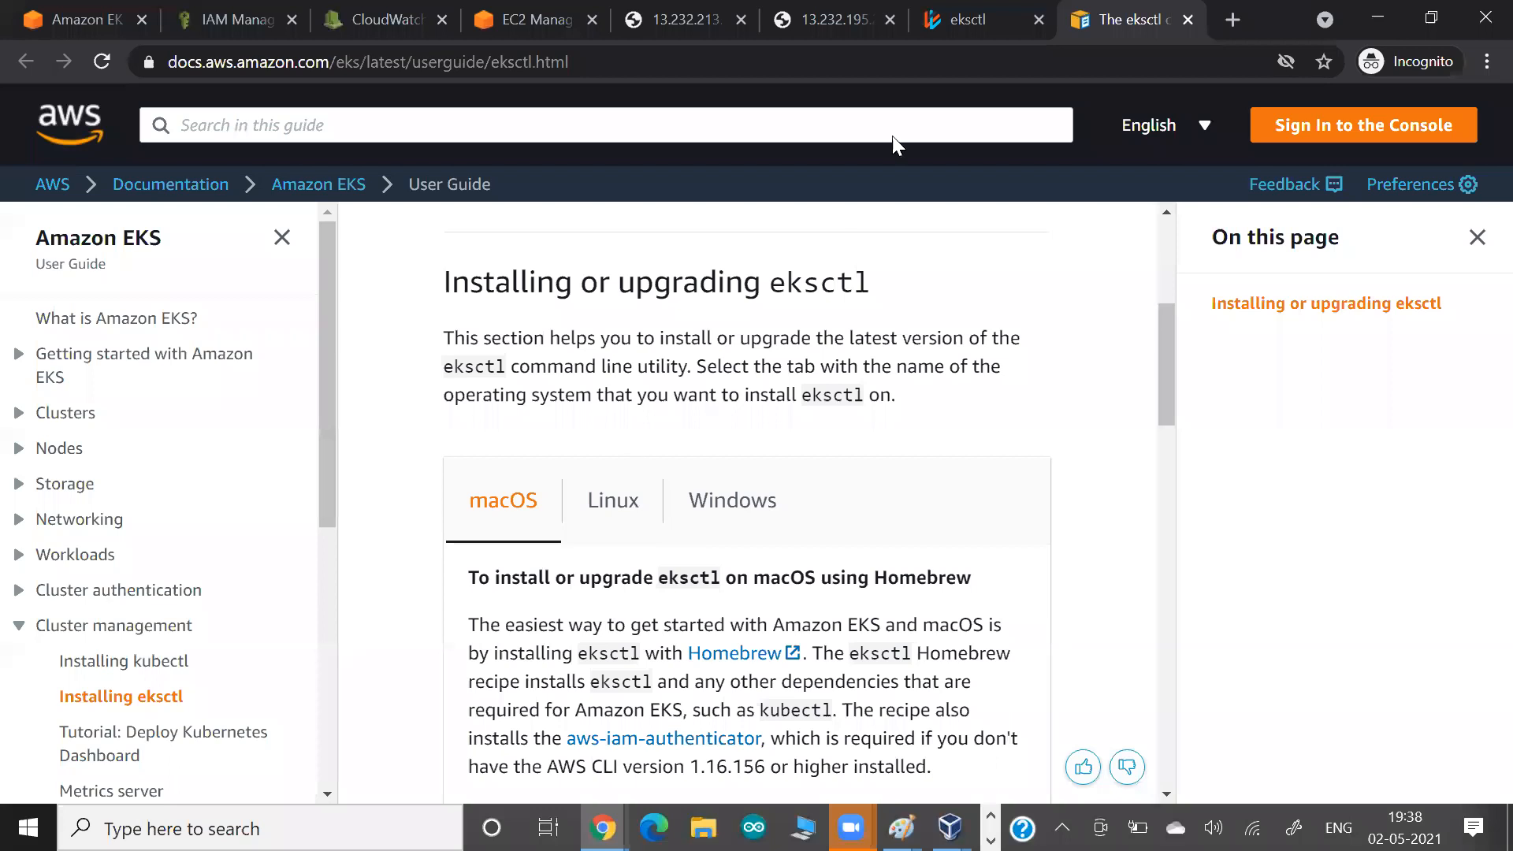
pyautogui.scroll(5, 893, 137)
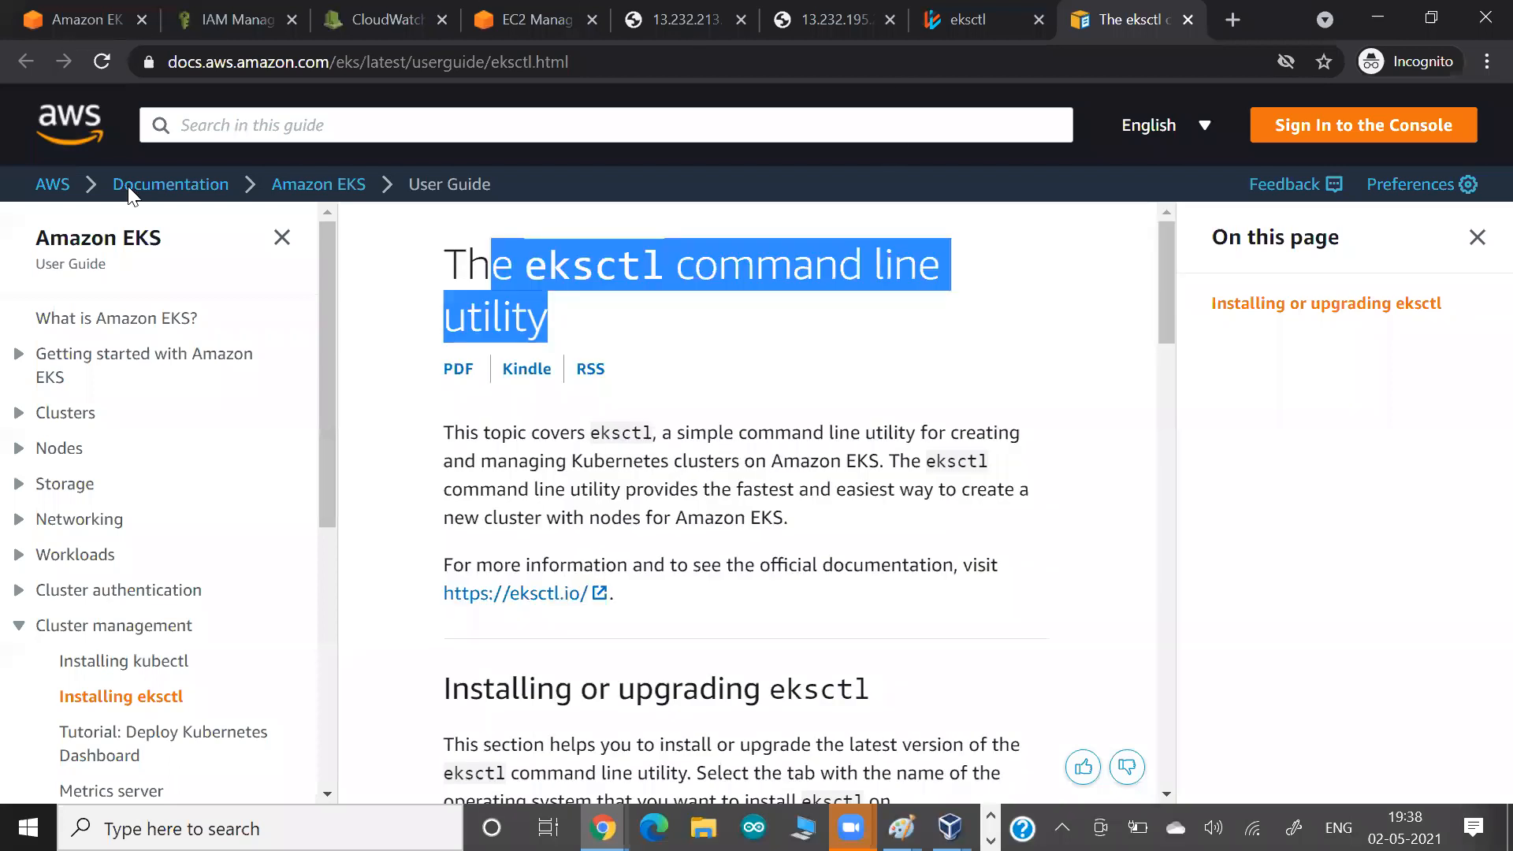
pyautogui.moveTo(633, 462); pyautogui.dragTo(664, 490)
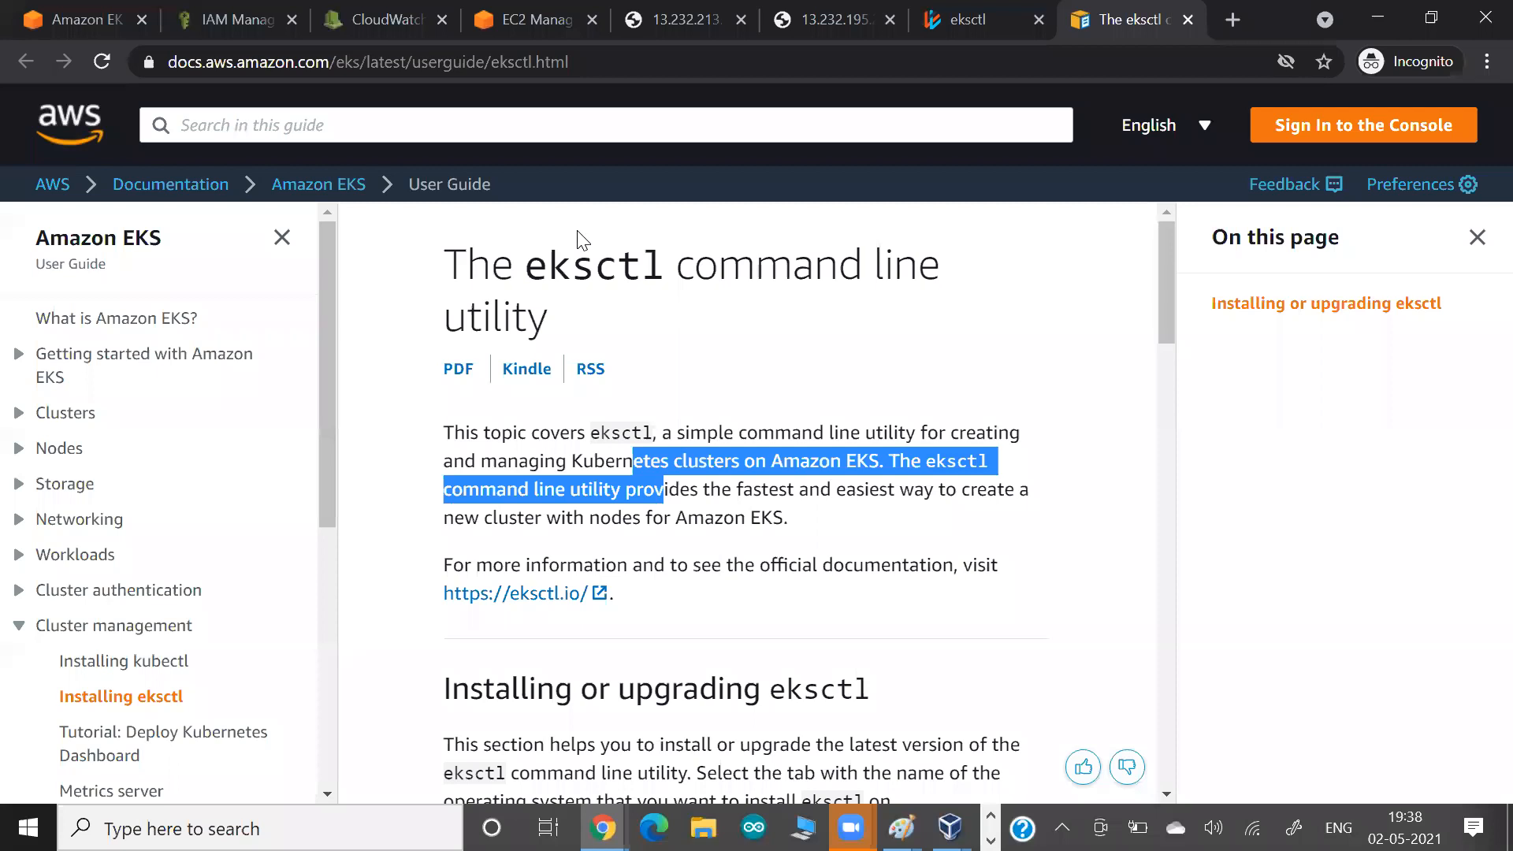
pyautogui.hotkey('ctrl', '1')
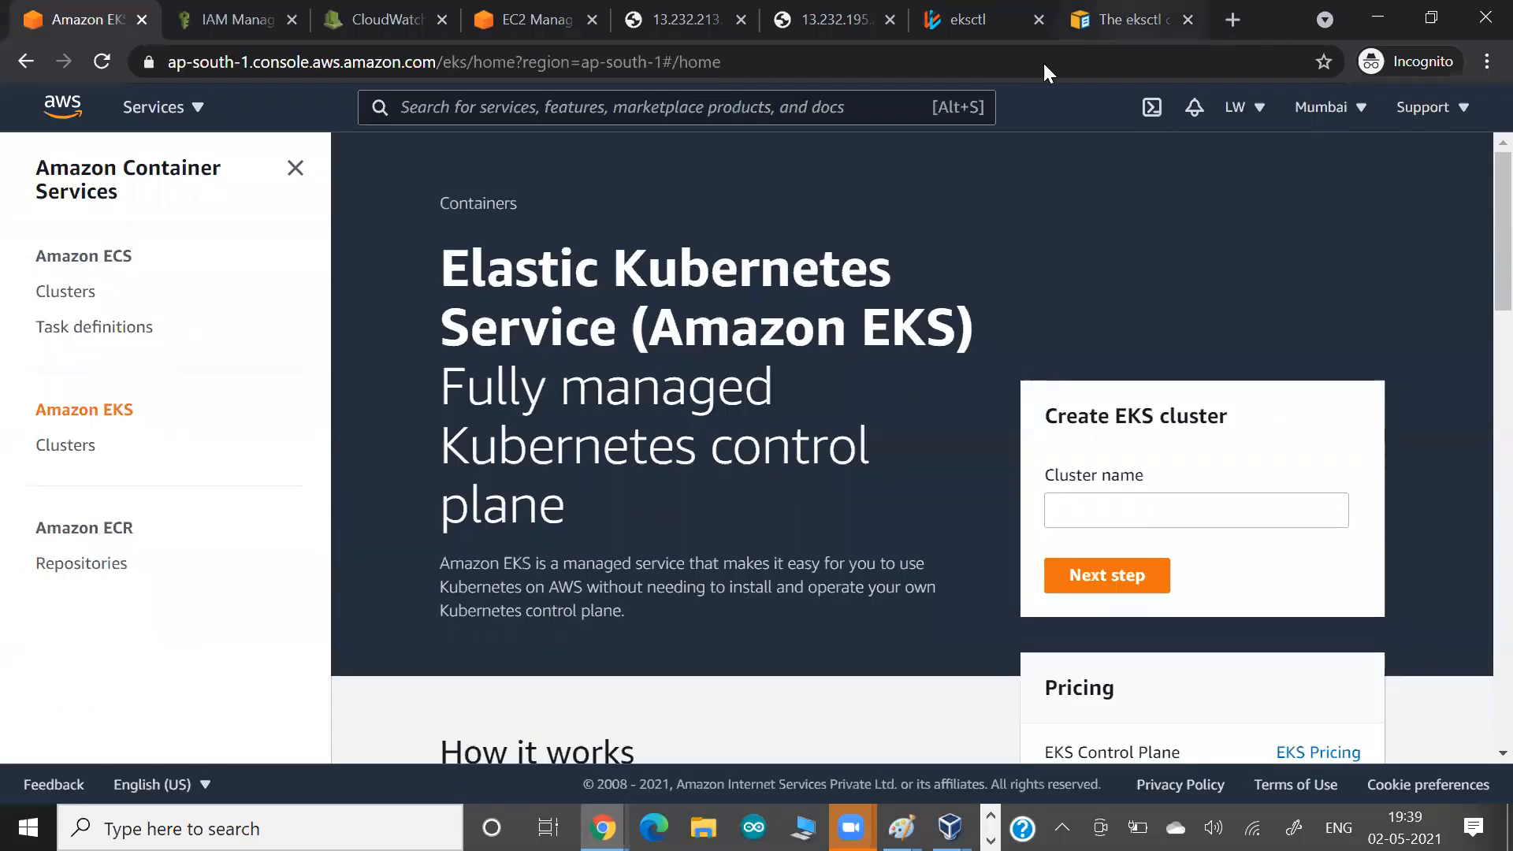
# Bring up the eksctl page of the AWS user guide, clear its text highlight, and switch to the Paint sketch.
pyautogui.click(1122, 14)
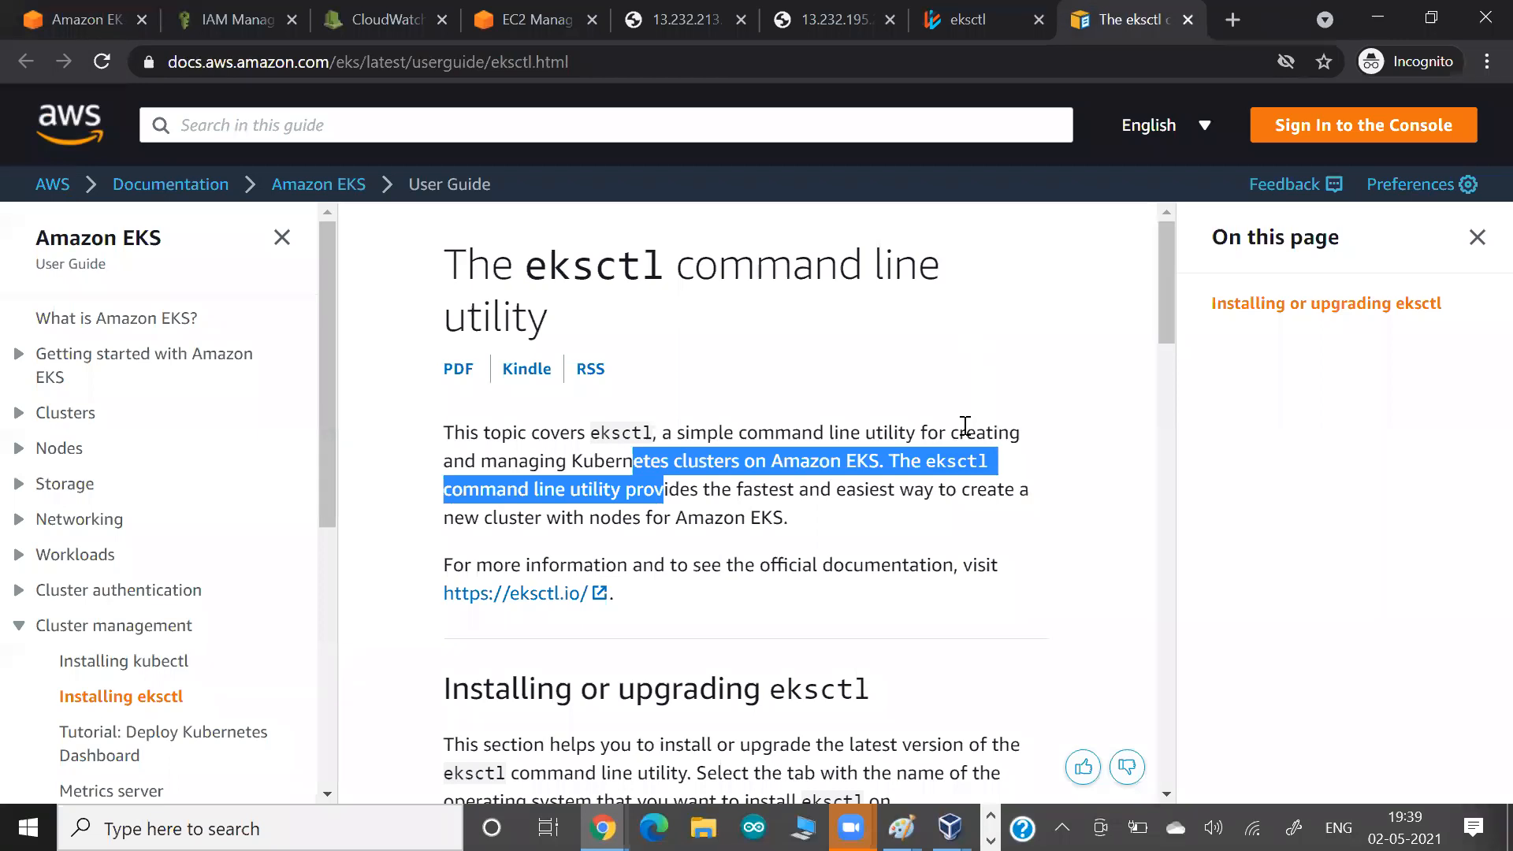
pyautogui.click(964, 425)
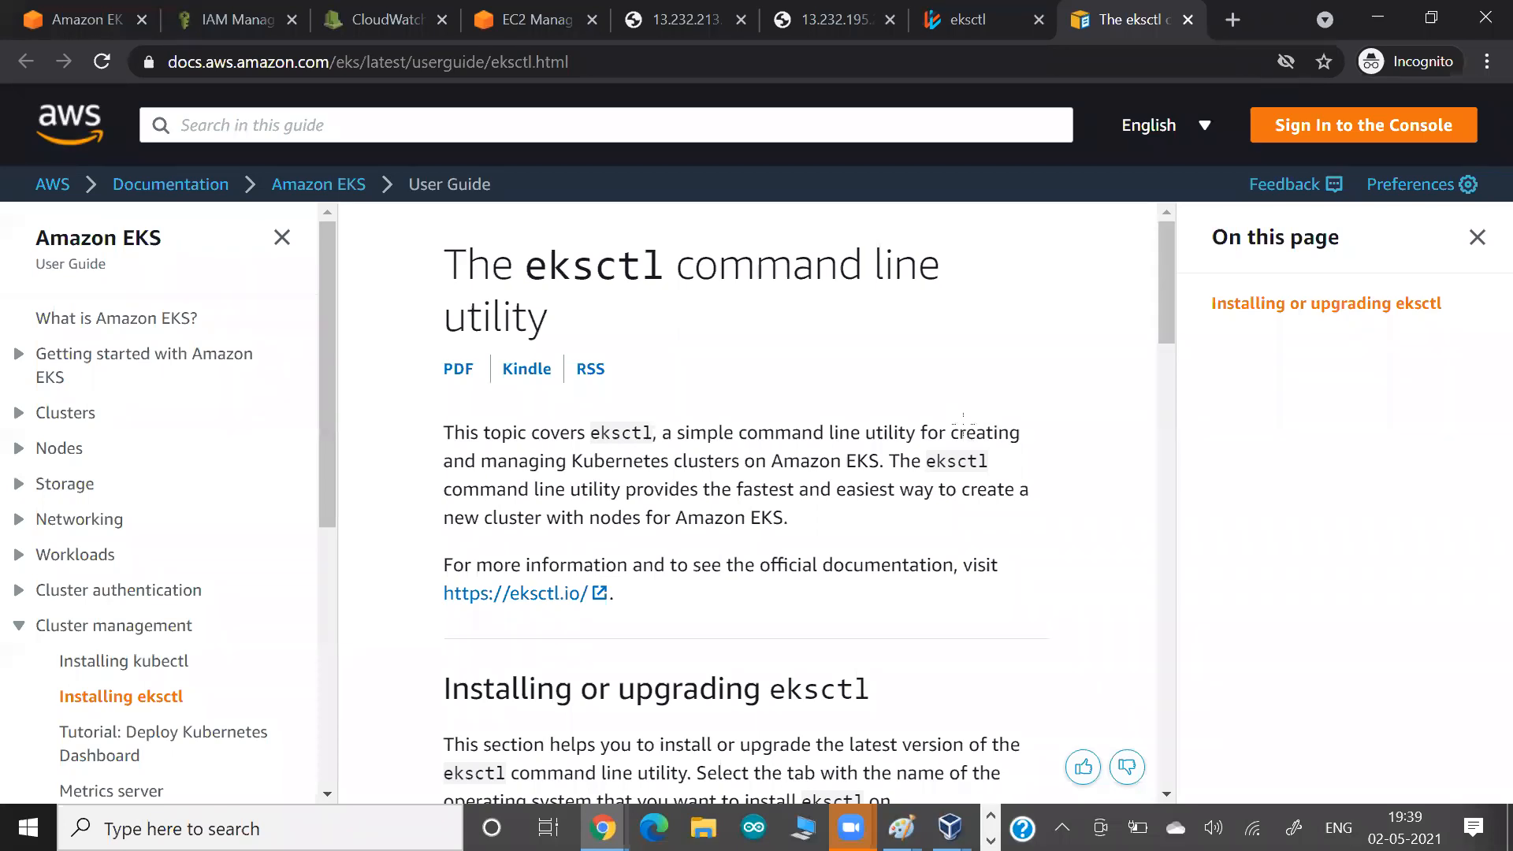
pyautogui.hotkey('alt', 'Tab')
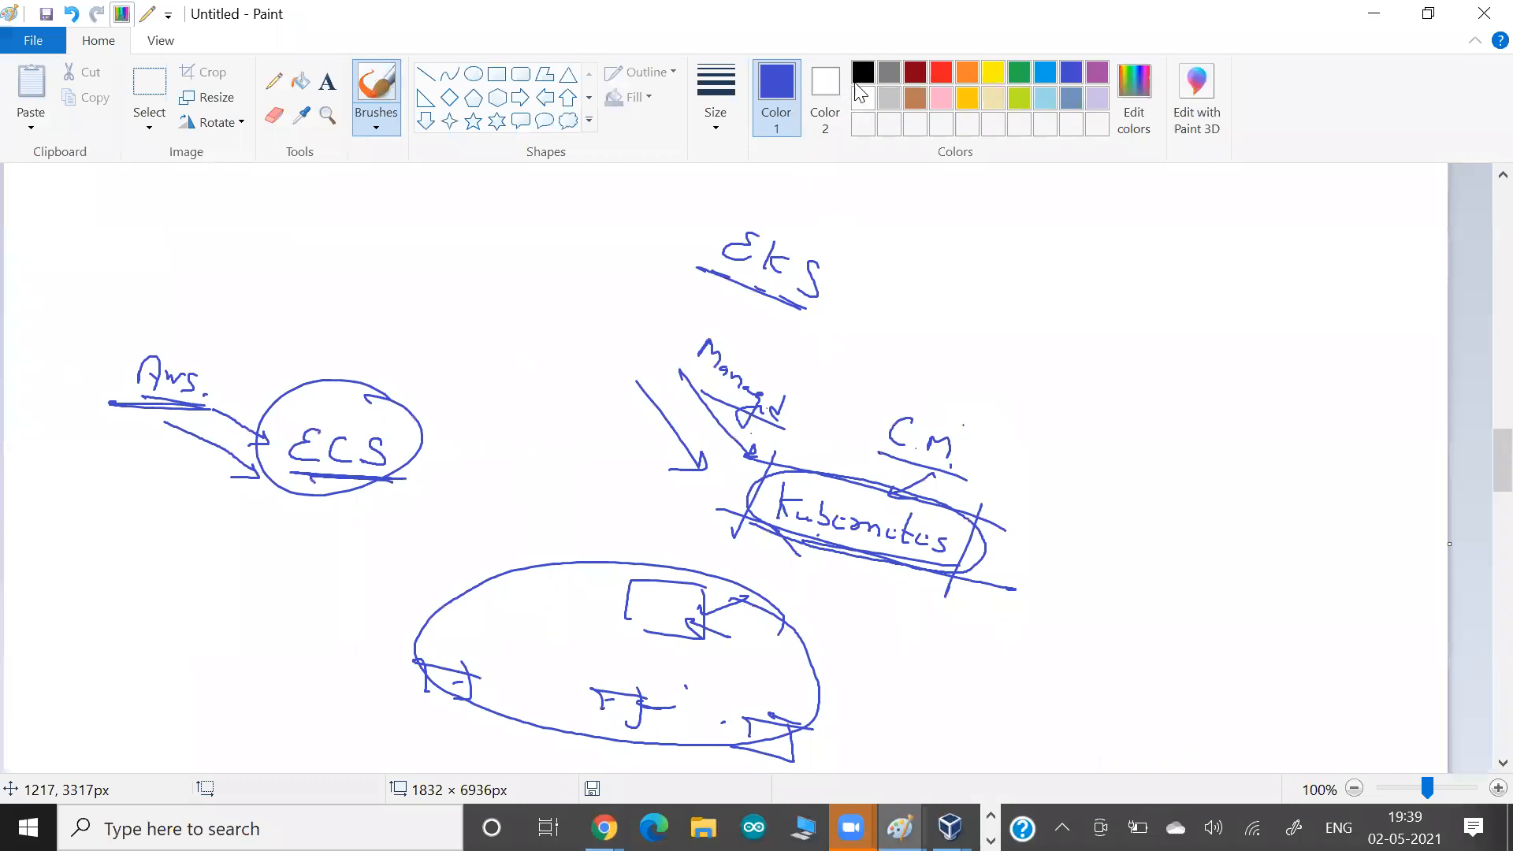
# Handwrite "1 mons" in black beside the EKS sketch, with an arrow to an underlined "CSA".
pyautogui.moveTo(1053, 247); pyautogui.dragTo(1088, 268)
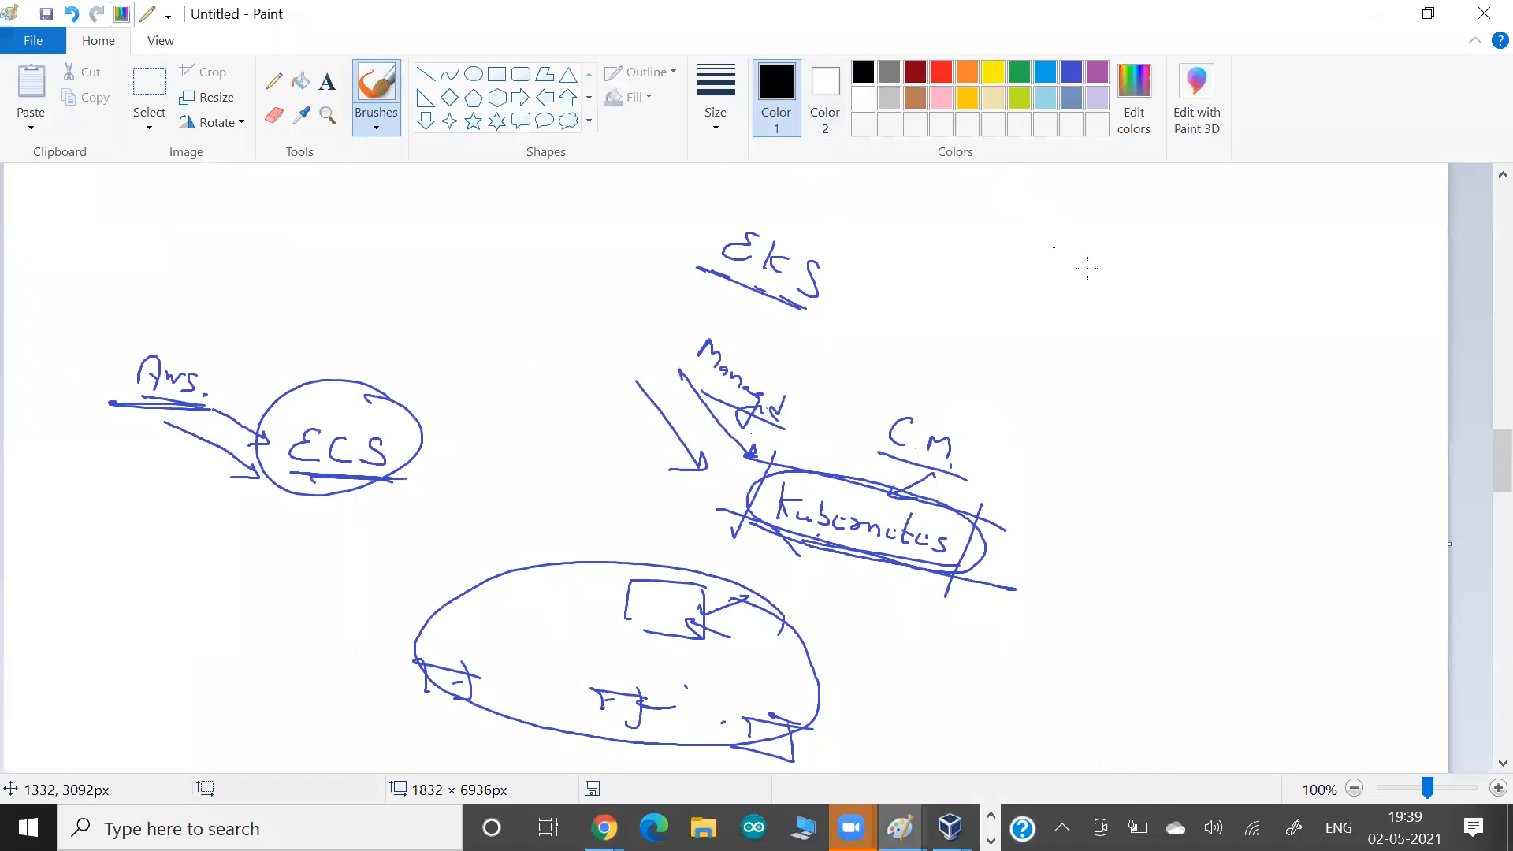
pyautogui.moveTo(1045, 213); pyautogui.dragTo(1030, 247)
pyautogui.moveTo(1056, 248); pyautogui.dragTo(1207, 370)
pyautogui.moveTo(1238, 368); pyautogui.dragTo(1226, 386)
pyautogui.moveTo(1250, 398)
pyautogui.mouseDown()
pyautogui.moveTo(1264, 410)
pyautogui.moveTo(1199, 373)
pyautogui.mouseUp()
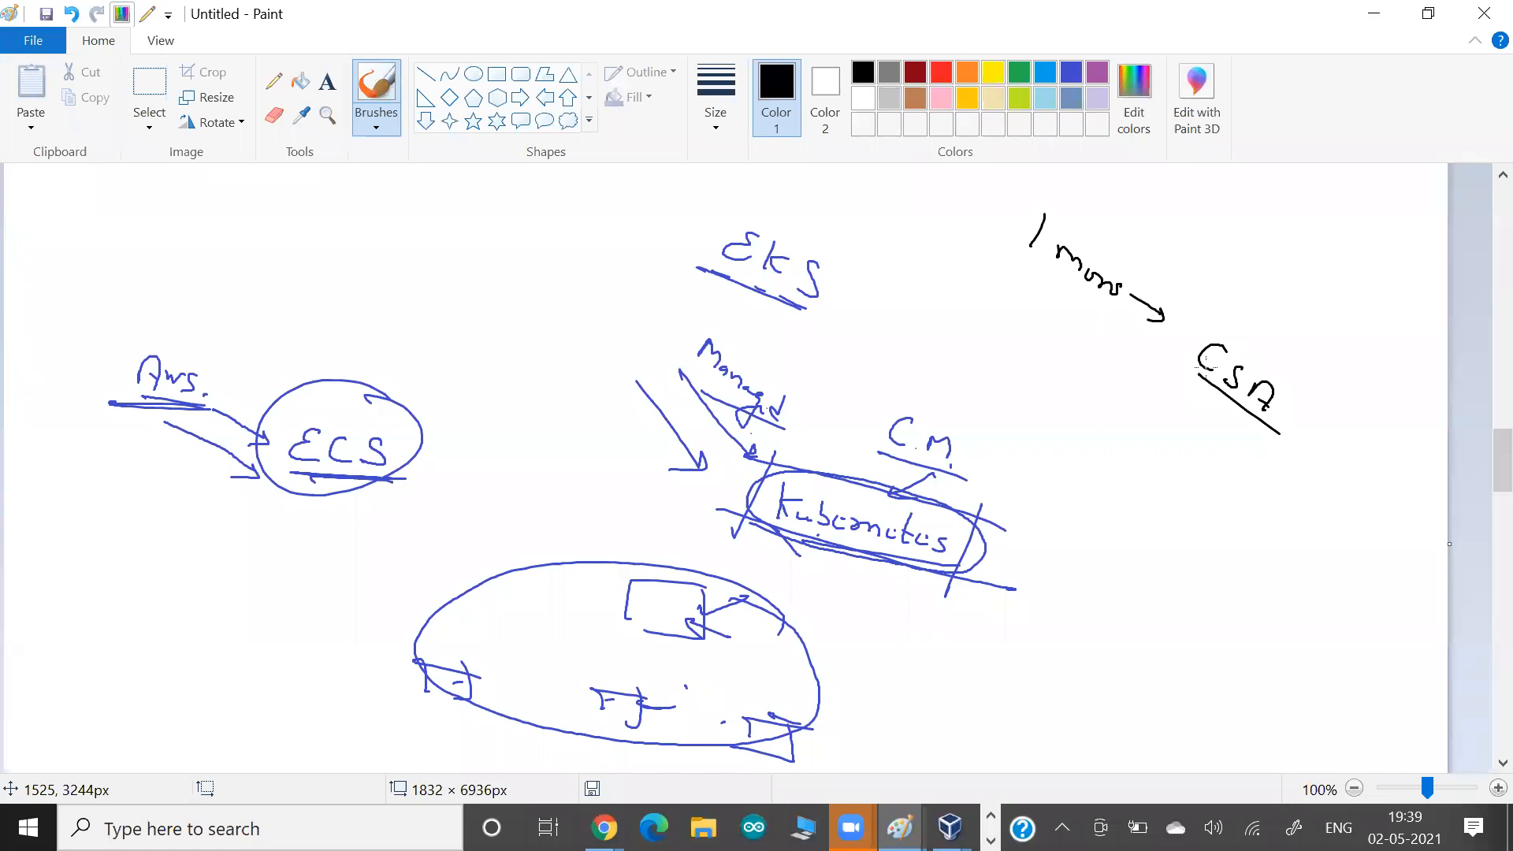
# Underline "1 mons" and add an arrow to a handwritten "300%" below it, underlined repeatedly and circled.
pyautogui.moveTo(1114, 331); pyautogui.dragTo(1029, 269)
pyautogui.moveTo(939, 286); pyautogui.dragTo(994, 339)
pyautogui.moveTo(1013, 334); pyautogui.dragTo(1011, 336)
pyautogui.moveTo(1025, 345)
pyautogui.mouseDown()
pyautogui.moveTo(1033, 373)
pyautogui.moveTo(946, 331)
pyautogui.moveTo(974, 318)
pyautogui.mouseUp()
pyautogui.click(1052, 377)
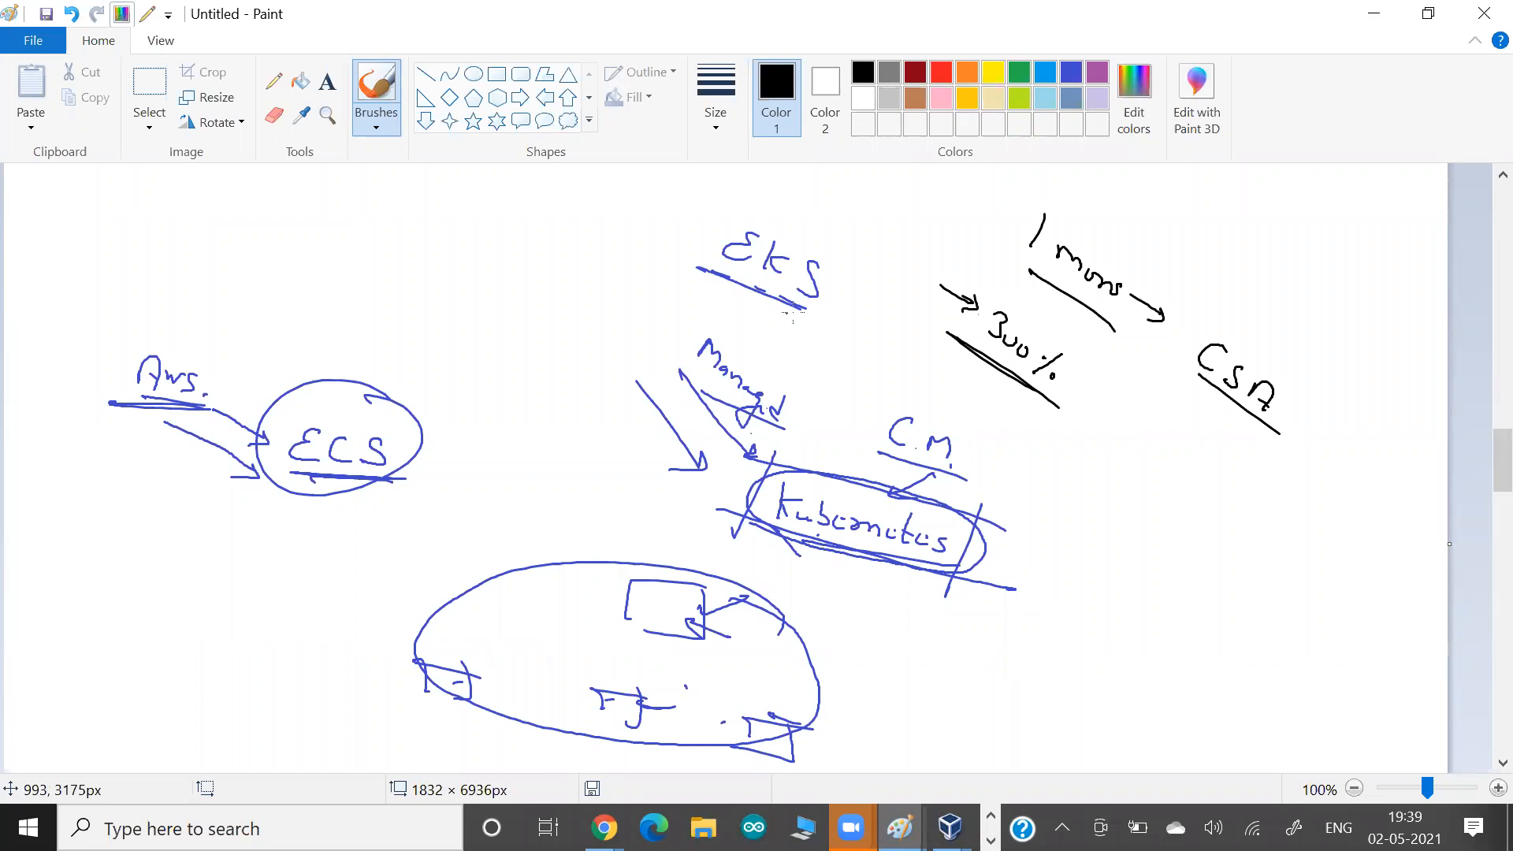
pyautogui.moveTo(1007, 446)
pyautogui.mouseDown()
pyautogui.moveTo(1039, 304)
pyautogui.moveTo(1013, 446)
pyautogui.mouseUp()
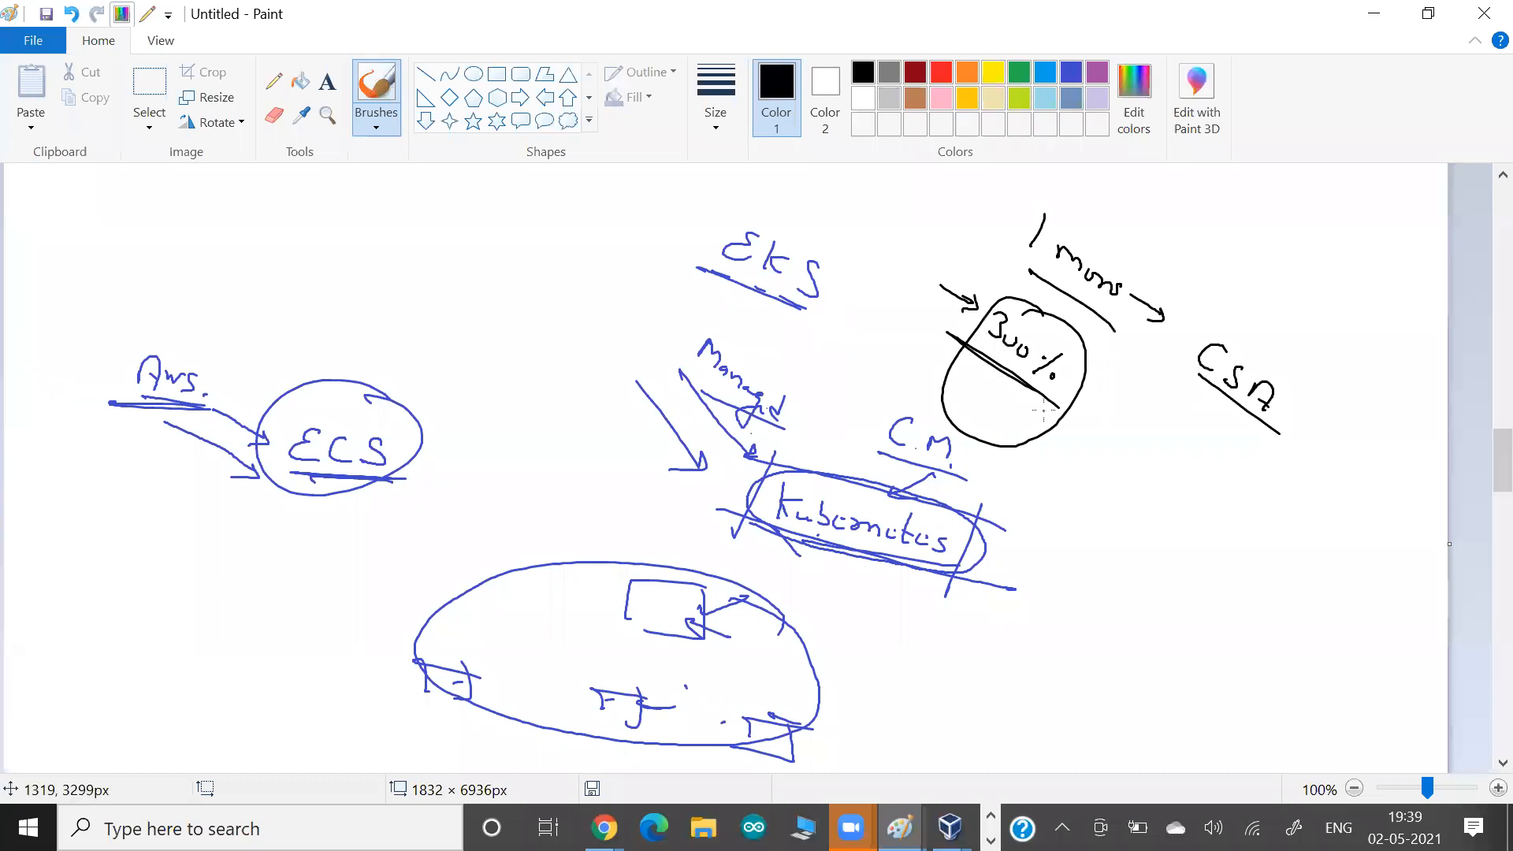
pyautogui.moveTo(973, 354)
pyautogui.mouseDown()
pyautogui.moveTo(1071, 428)
pyautogui.moveTo(942, 338)
pyautogui.mouseUp()
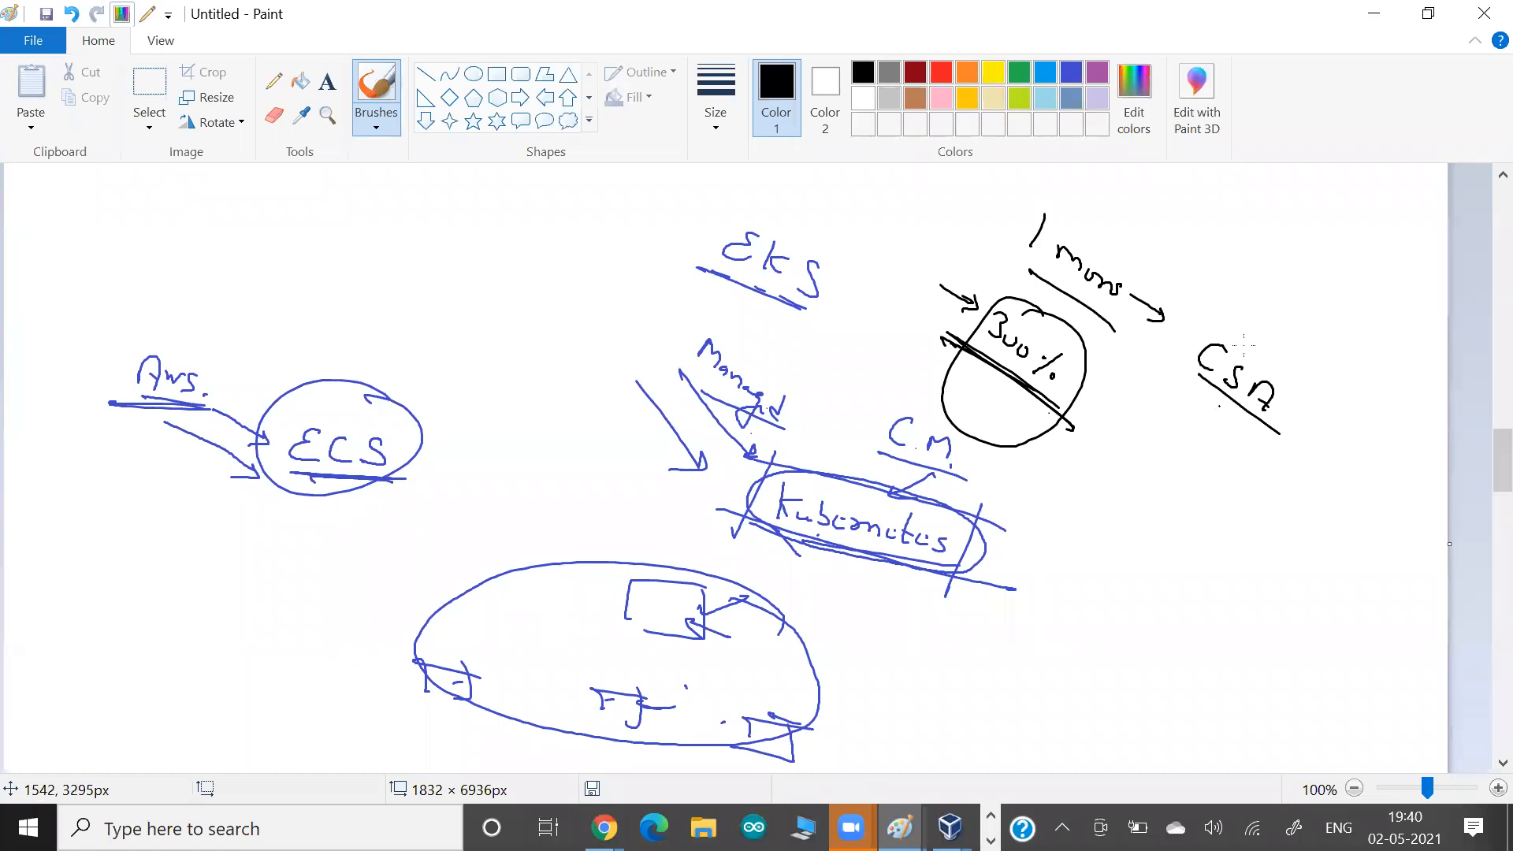
# Cross out "CSA" and draw an arrow to a handwritten, underlined "Dev" with two bent arrows leading from it.
pyautogui.moveTo(1229, 312)
pyautogui.mouseDown()
pyautogui.moveTo(1261, 436)
pyautogui.moveTo(1315, 398)
pyautogui.mouseUp()
pyautogui.moveTo(1184, 433); pyautogui.dragTo(1231, 534)
pyautogui.moveTo(1211, 531); pyautogui.dragTo(1227, 494)
pyautogui.moveTo(1268, 548)
pyautogui.mouseDown()
pyautogui.moveTo(1301, 573)
pyautogui.moveTo(1193, 550)
pyautogui.mouseUp()
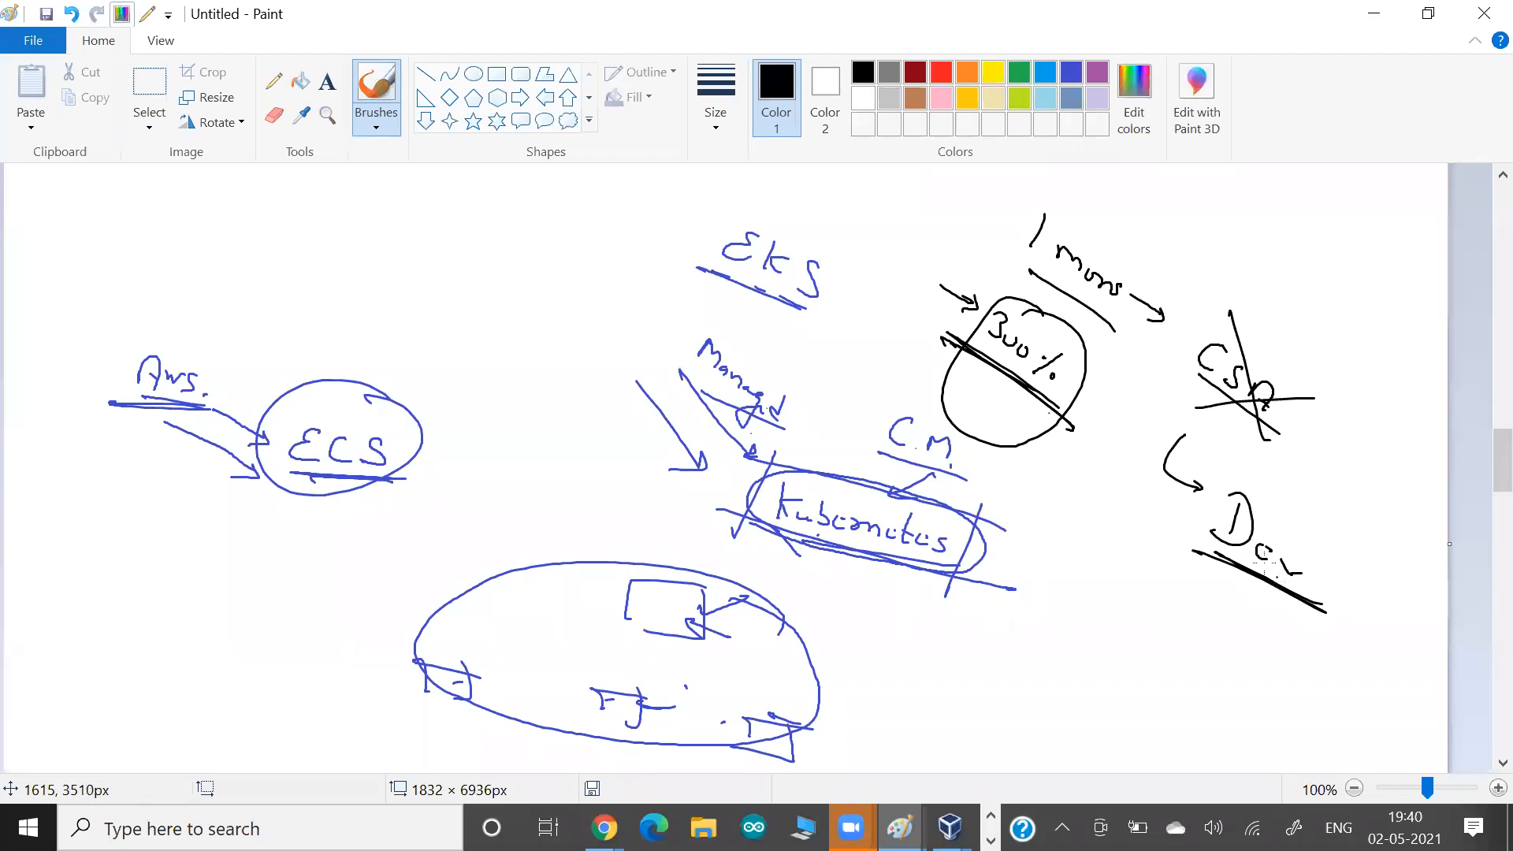
pyautogui.moveTo(1260, 544)
pyautogui.mouseDown()
pyautogui.moveTo(1243, 587)
pyautogui.moveTo(1284, 630)
pyautogui.moveTo(1271, 619)
pyautogui.mouseUp()
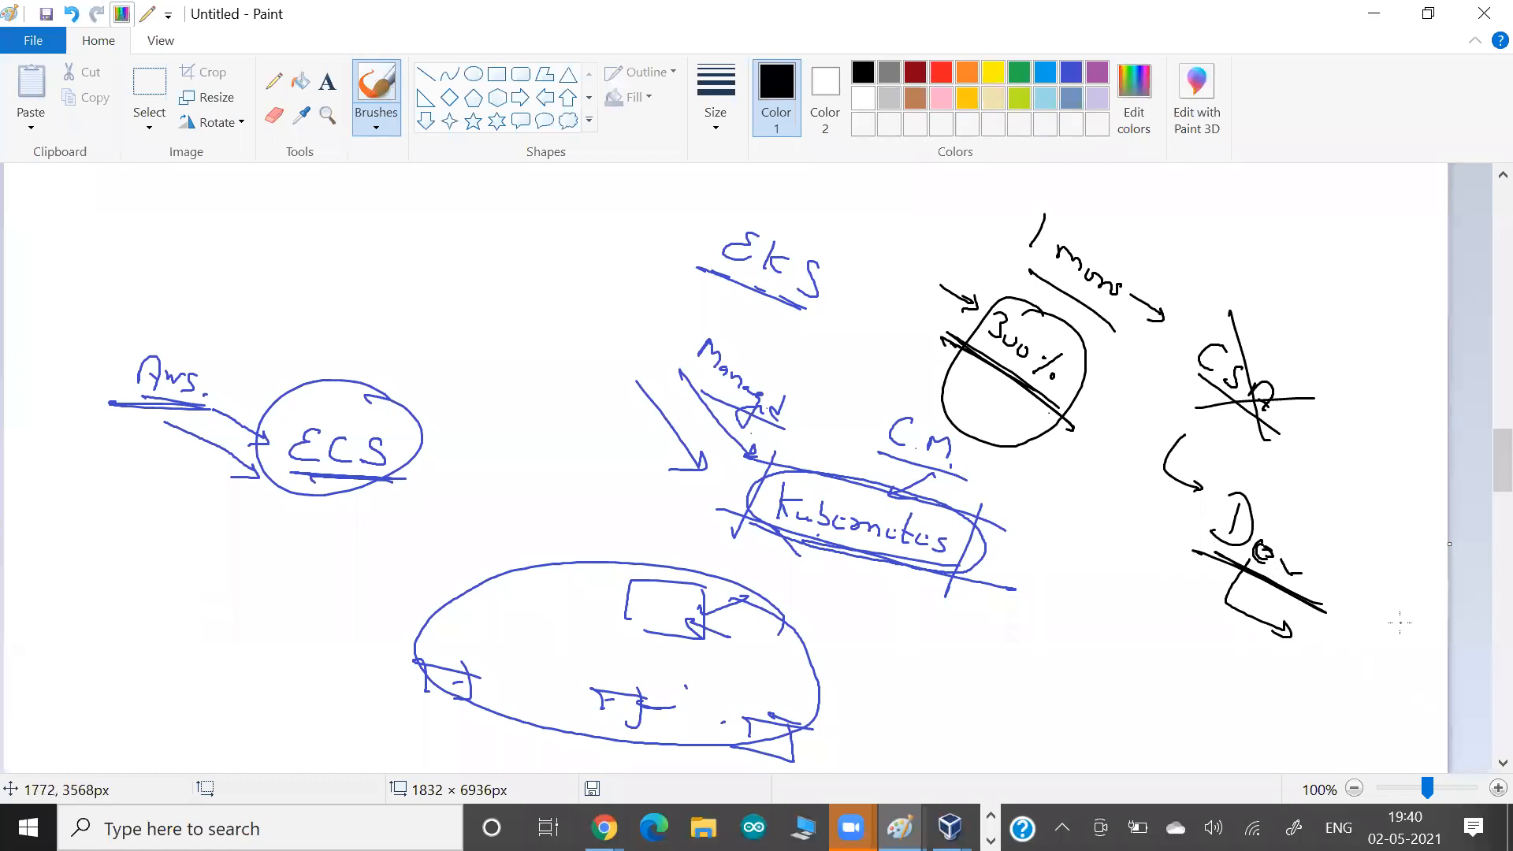
pyautogui.moveTo(1230, 554)
pyautogui.mouseDown()
pyautogui.moveTo(1213, 569)
pyautogui.moveTo(1224, 630)
pyautogui.mouseUp()
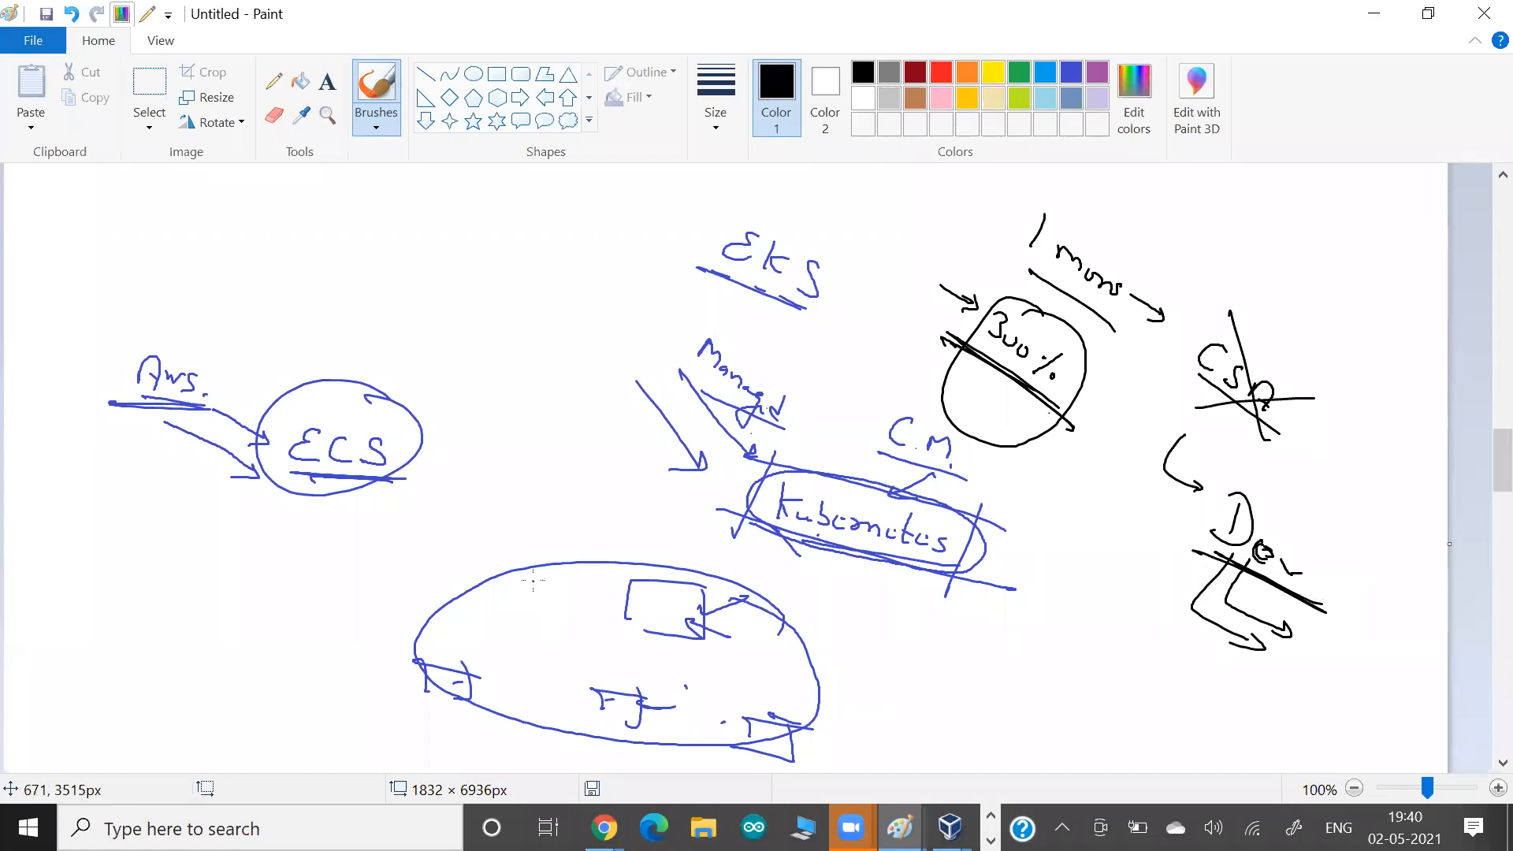
# On a blank area further down the canvas, handwrite "AWS" above "Azure", with an underlined "Multicloud" beside them.
pyautogui.scroll(-10, 532, 581)
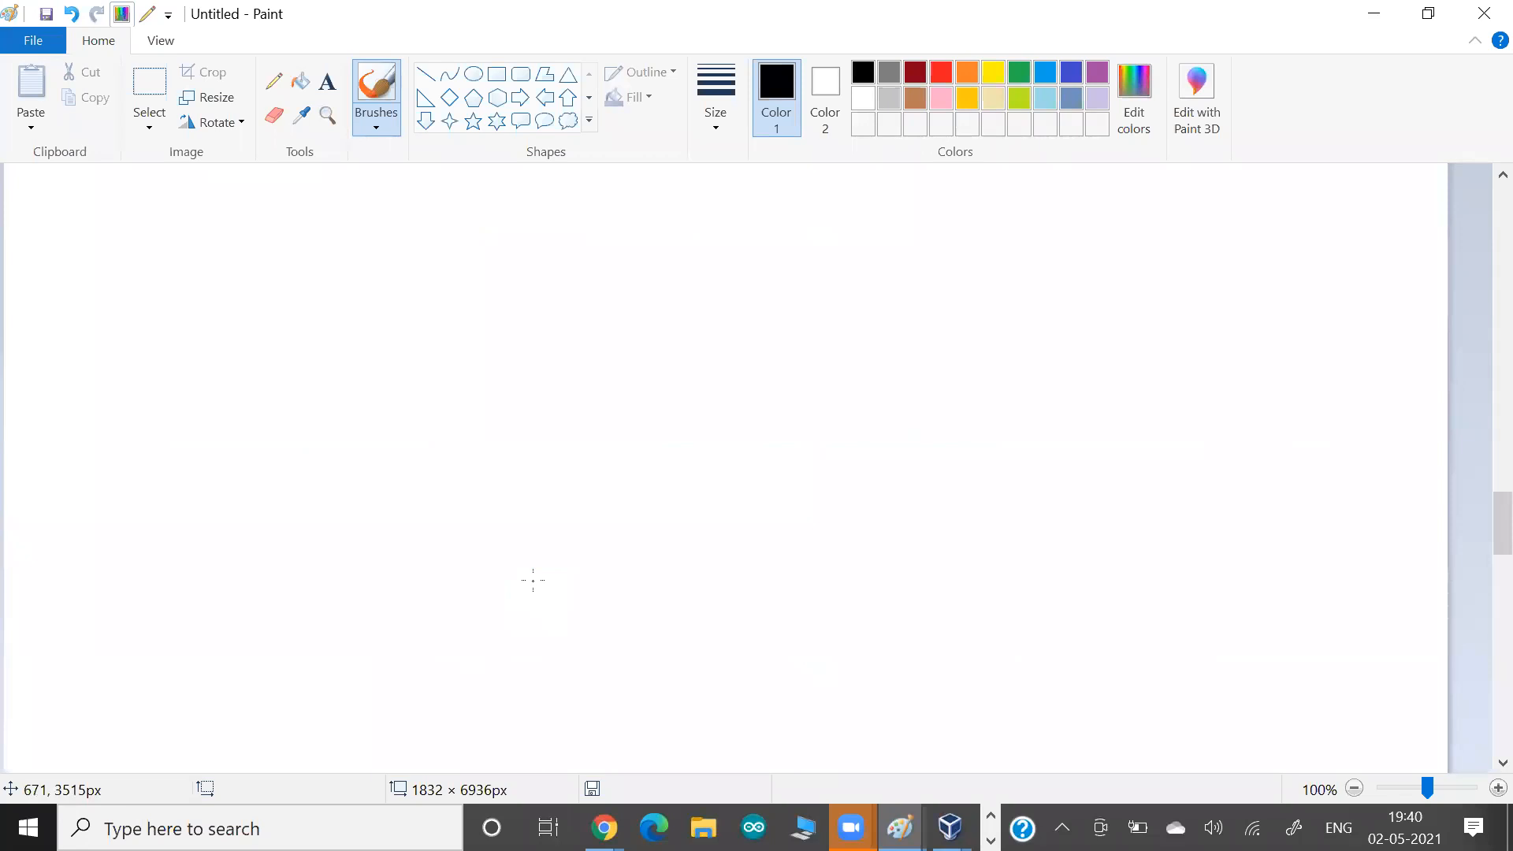
pyautogui.moveTo(455, 276)
pyautogui.mouseDown()
pyautogui.moveTo(466, 247)
pyautogui.moveTo(476, 277)
pyautogui.moveTo(506, 271)
pyautogui.moveTo(520, 287)
pyautogui.mouseUp()
pyautogui.moveTo(815, 331)
pyautogui.mouseDown()
pyautogui.moveTo(855, 323)
pyautogui.moveTo(872, 354)
pyautogui.moveTo(927, 336)
pyautogui.moveTo(933, 371)
pyautogui.moveTo(969, 359)
pyautogui.moveTo(957, 406)
pyautogui.mouseUp()
pyautogui.moveTo(828, 365); pyautogui.dragTo(980, 428)
pyautogui.moveTo(446, 336)
pyautogui.mouseDown()
pyautogui.moveTo(456, 319)
pyautogui.moveTo(468, 357)
pyautogui.moveTo(534, 370)
pyautogui.mouseUp()
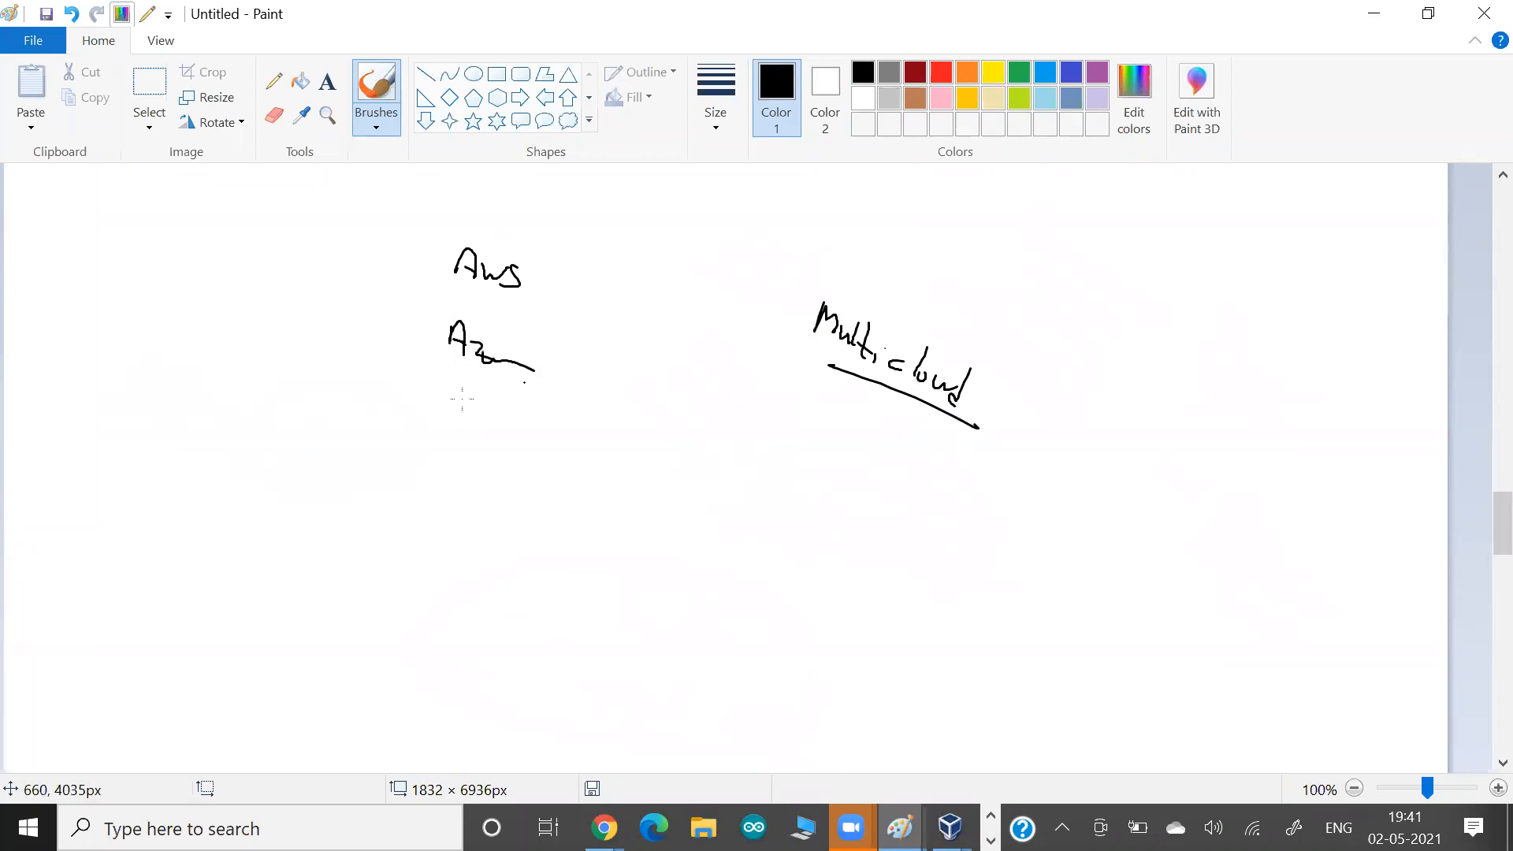
# Handwrite "GCP" below Azure and circle each of the three cloud provider names.
pyautogui.moveTo(447, 431); pyautogui.dragTo(460, 465)
pyautogui.moveTo(483, 472)
pyautogui.mouseDown()
pyautogui.moveTo(486, 458)
pyautogui.moveTo(534, 486)
pyautogui.mouseUp()
pyautogui.moveTo(513, 423); pyautogui.dragTo(536, 487)
pyautogui.moveTo(441, 377)
pyautogui.mouseDown()
pyautogui.moveTo(569, 359)
pyautogui.moveTo(394, 347)
pyautogui.moveTo(505, 386)
pyautogui.mouseUp()
pyautogui.moveTo(457, 303)
pyautogui.mouseDown()
pyautogui.moveTo(504, 214)
pyautogui.moveTo(467, 308)
pyautogui.moveTo(489, 310)
pyautogui.mouseUp()
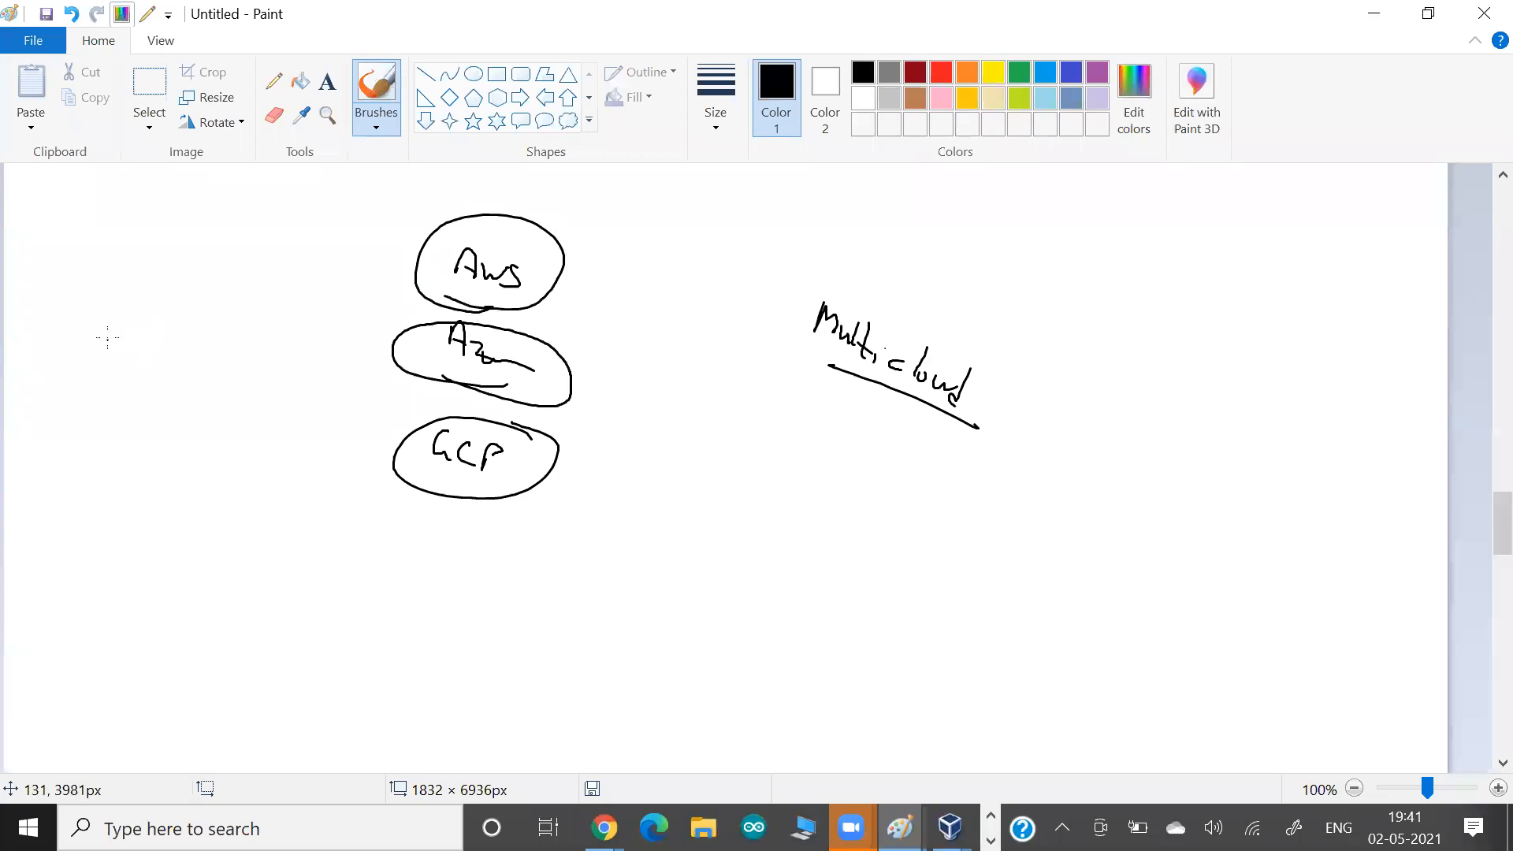
# Handwrite a circled, underlined "Terraform" beside the cloud providers and draw arrows from it to AWS, Azure and GCP.
pyautogui.moveTo(120, 336)
pyautogui.mouseDown()
pyautogui.moveTo(97, 371)
pyautogui.moveTo(234, 401)
pyautogui.moveTo(84, 395)
pyautogui.mouseUp()
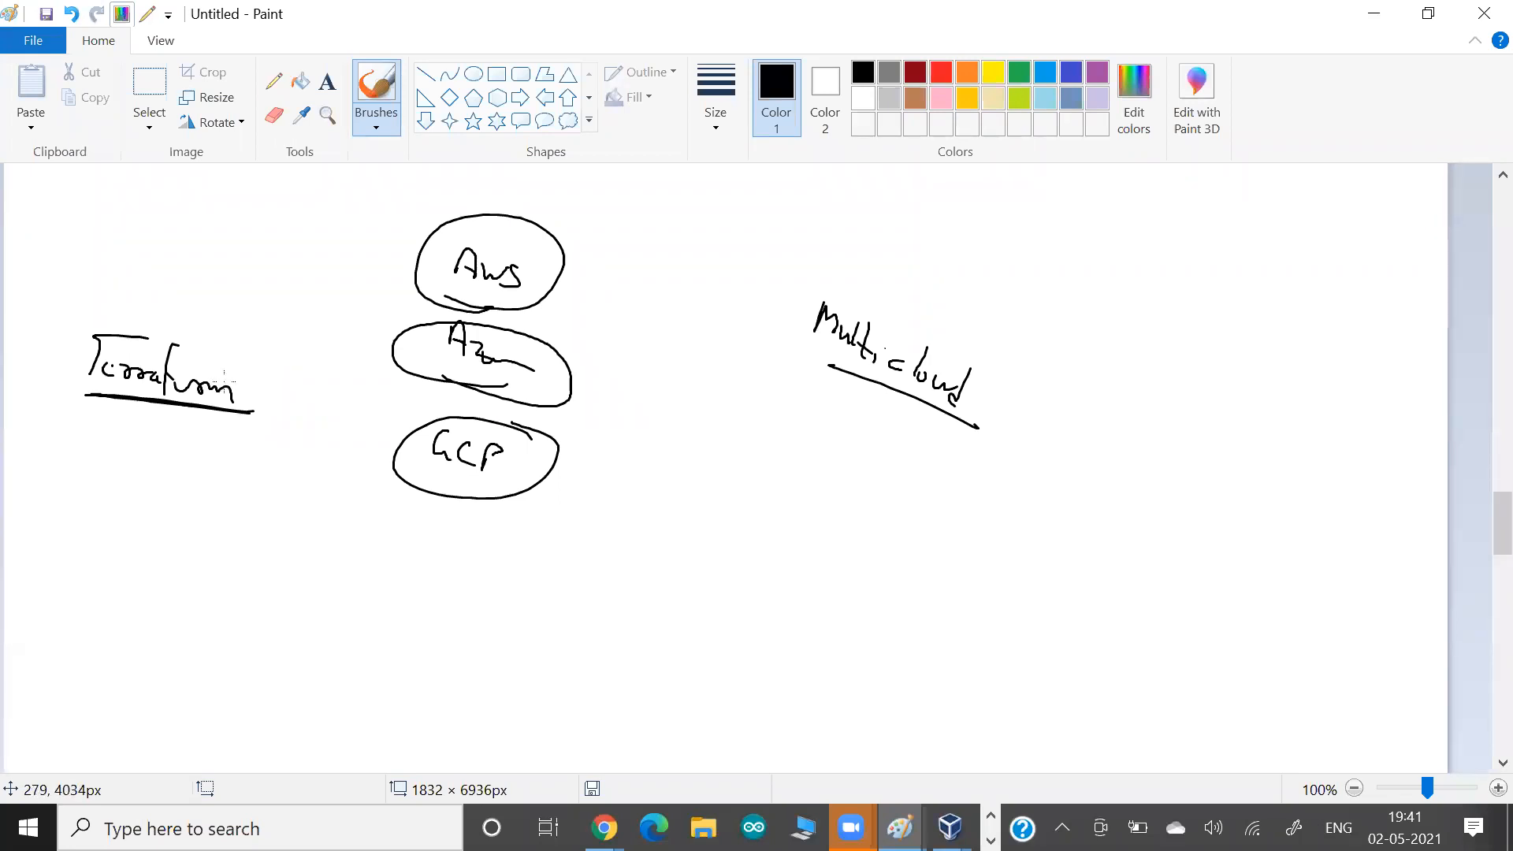
pyautogui.moveTo(151, 421)
pyautogui.mouseDown()
pyautogui.moveTo(218, 438)
pyautogui.moveTo(170, 310)
pyautogui.moveTo(93, 411)
pyautogui.moveTo(170, 429)
pyautogui.mouseUp()
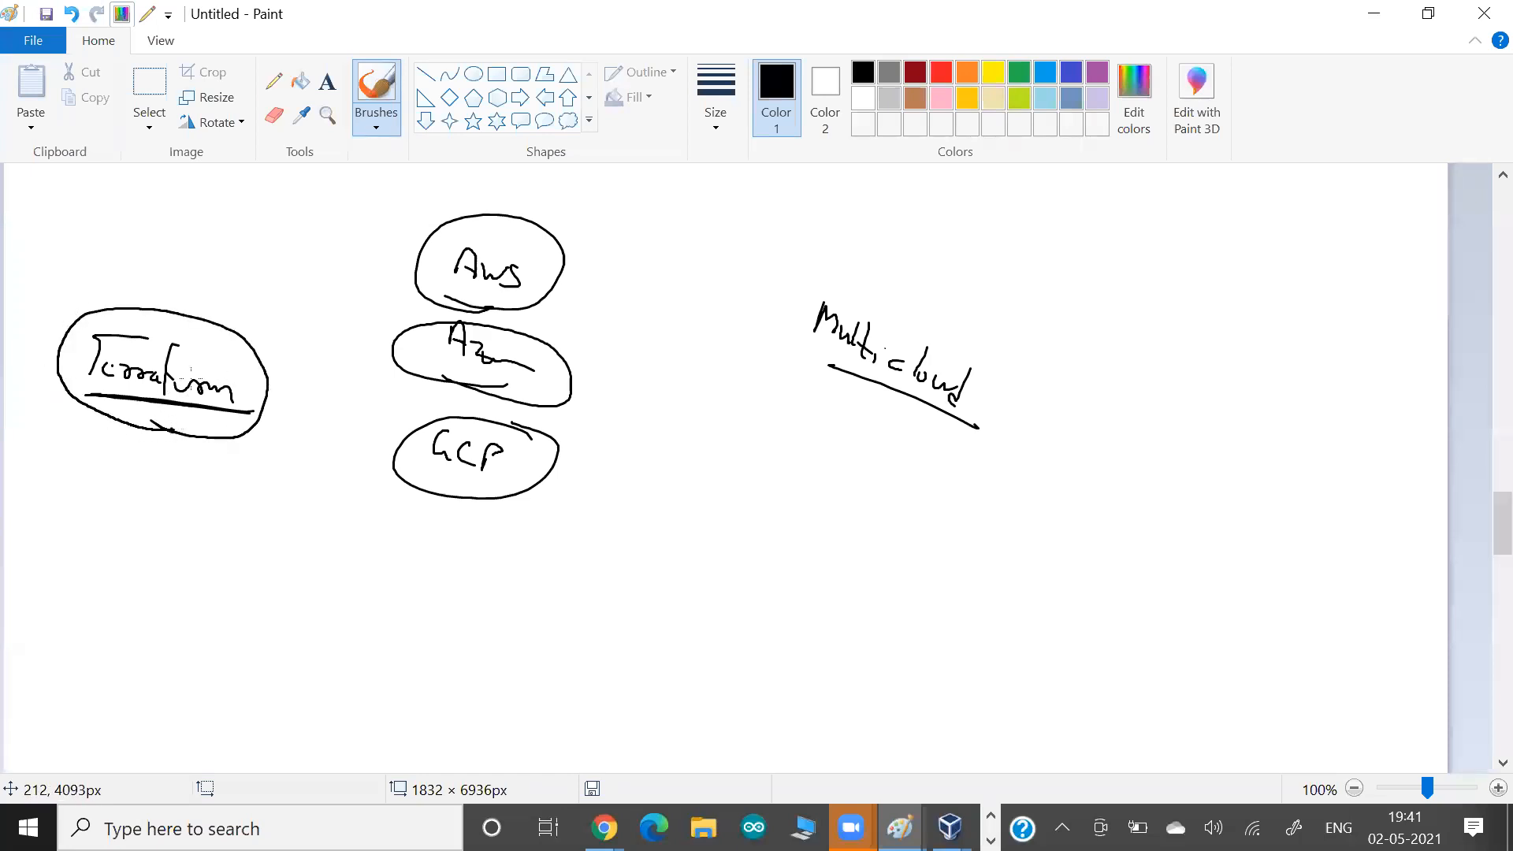
pyautogui.moveTo(206, 350); pyautogui.dragTo(398, 282)
pyautogui.moveTo(388, 274); pyautogui.dragTo(367, 308)
pyautogui.moveTo(224, 370); pyautogui.dragTo(388, 369)
pyautogui.moveTo(374, 362); pyautogui.dragTo(358, 390)
pyautogui.moveTo(249, 401); pyautogui.dragTo(395, 455)
# Underline Azure and GCP and draw a short arrow pointing at each of them.
pyautogui.moveTo(599, 413); pyautogui.dragTo(405, 366)
pyautogui.moveTo(553, 510)
pyautogui.mouseDown()
pyautogui.moveTo(382, 476)
pyautogui.moveTo(544, 504)
pyautogui.moveTo(544, 486)
pyautogui.mouseUp()
pyautogui.moveTo(624, 401); pyautogui.dragTo(557, 380)
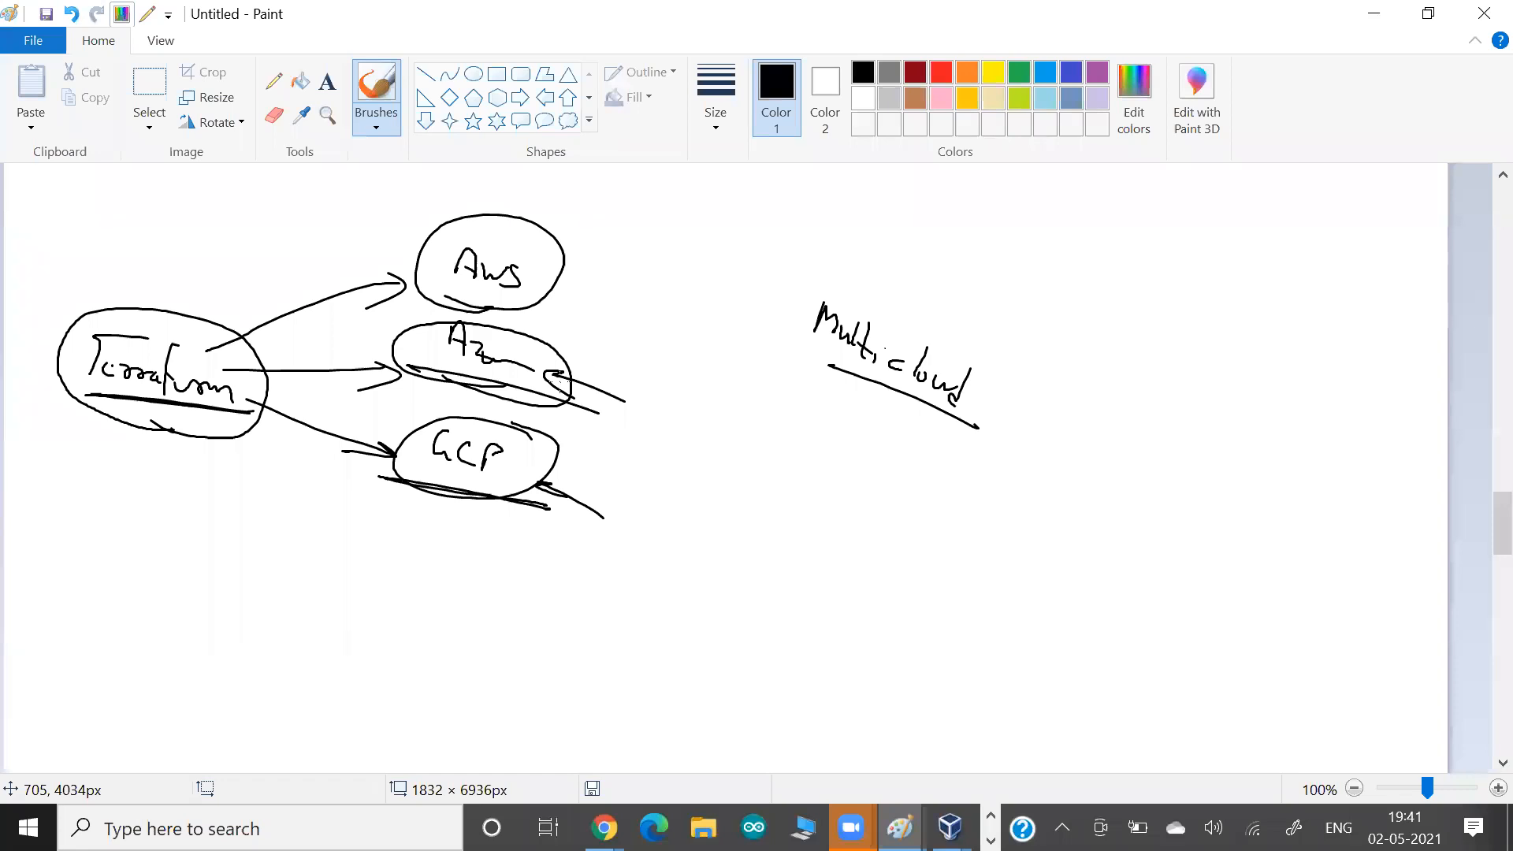
pyautogui.click(427, 689)
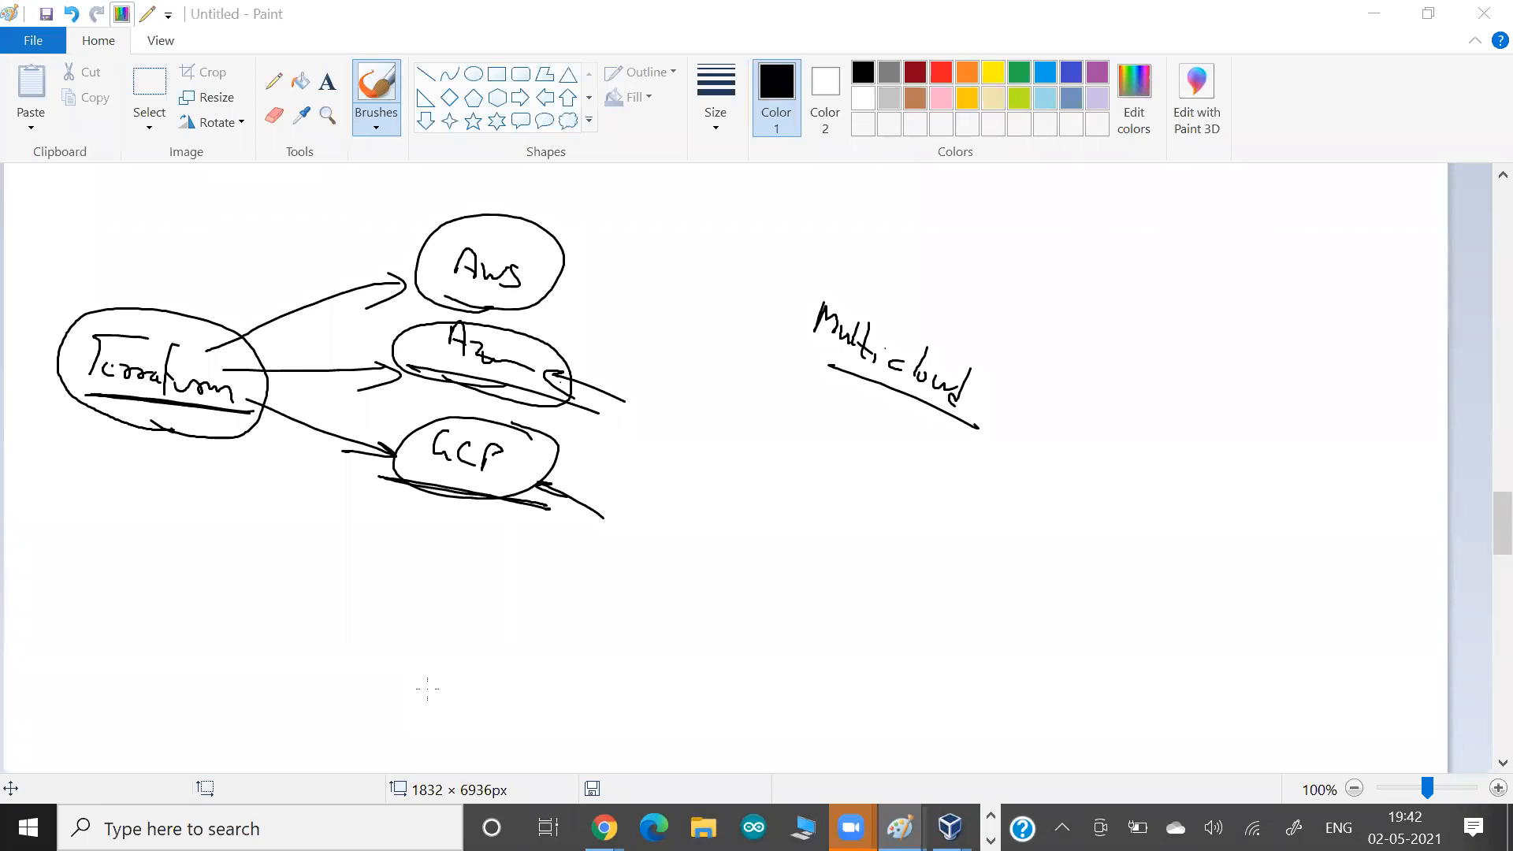
# Switch back to the browser window showing the eksctl user guide page.
pyautogui.hotkey('alt', 'Tab')
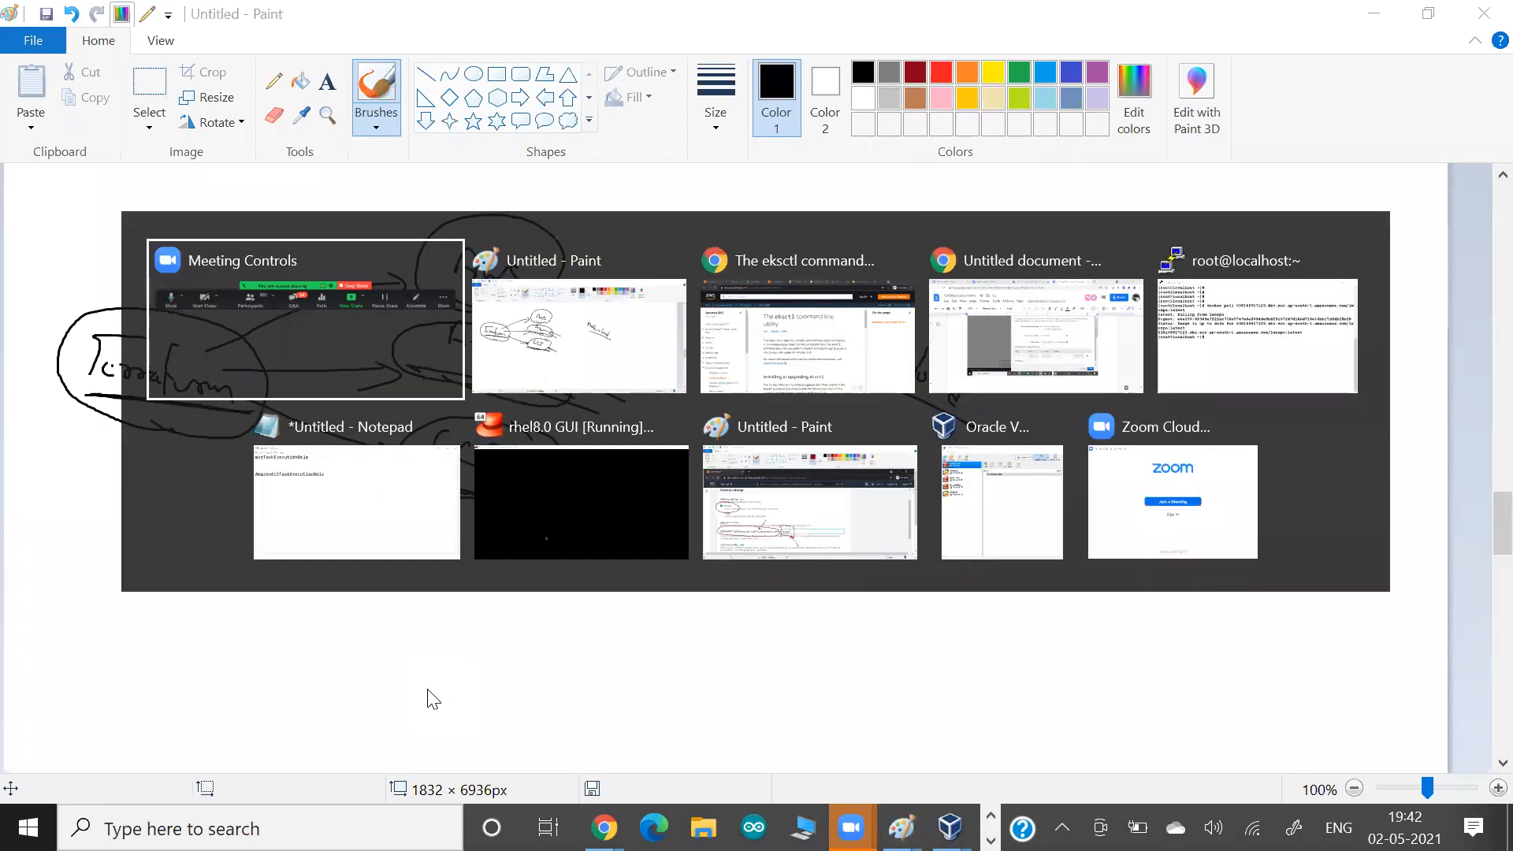
pyautogui.hotkey('alt', 'Tab')
pyautogui.hotkey('alt', 'Tab')
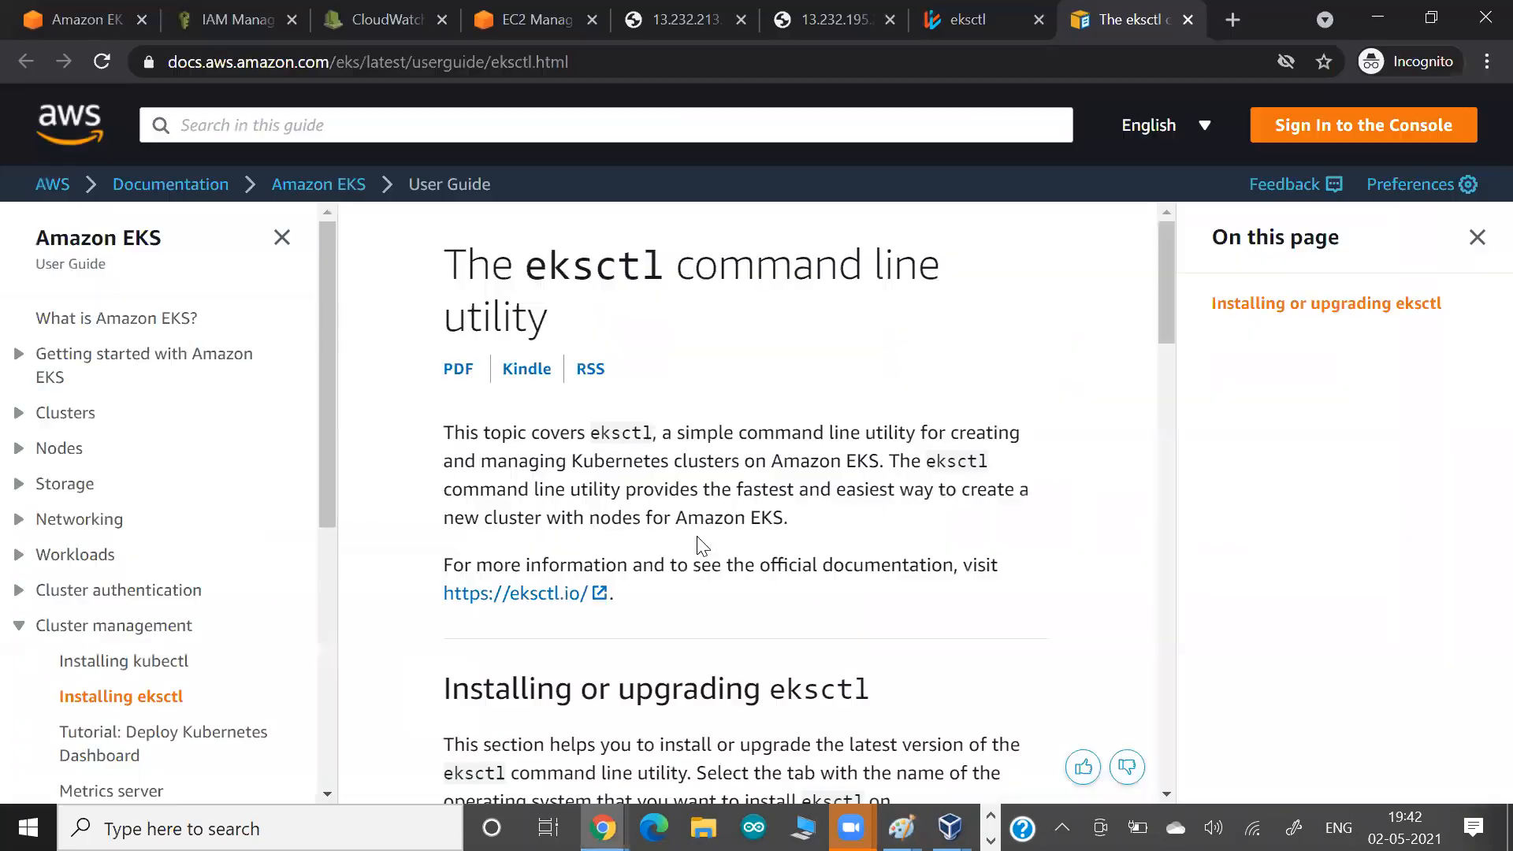